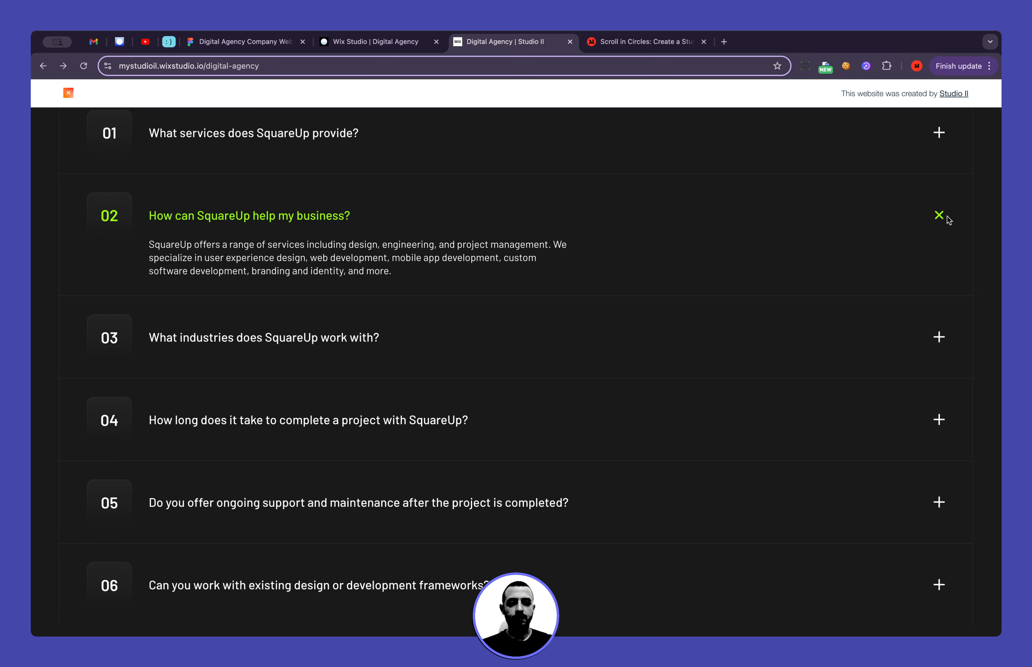
Test the live FAQ accordion by expanding questions 05 and 02 and collapsing question 02 again
{"action": "scroll", "coordinate": [625, 369], "scroll_direction": "down", "scroll_amount": 3}
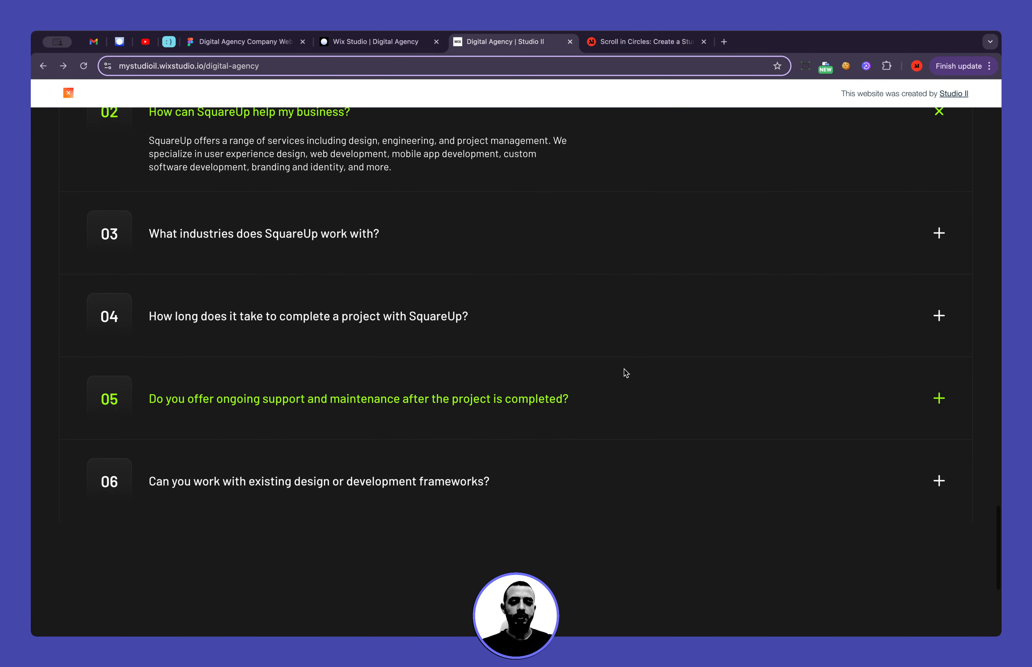
{"action": "left_click", "coordinate": [624, 383]}
{"action": "scroll", "coordinate": [625, 391], "scroll_direction": "up", "scroll_amount": 4}
{"action": "left_click", "coordinate": [636, 268]}
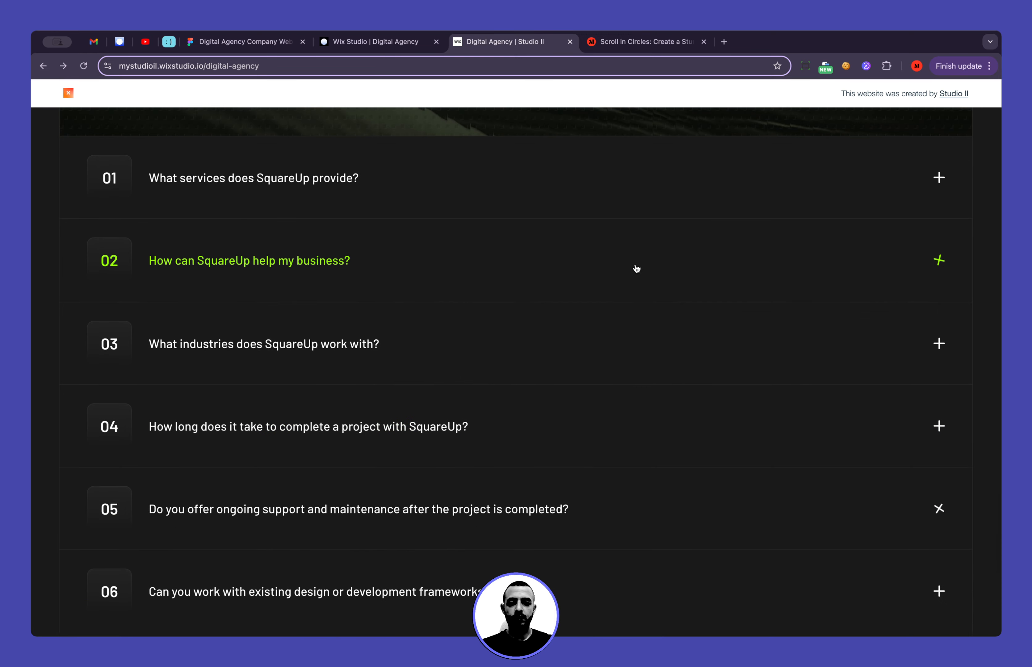
{"action": "left_click", "coordinate": [619, 255]}
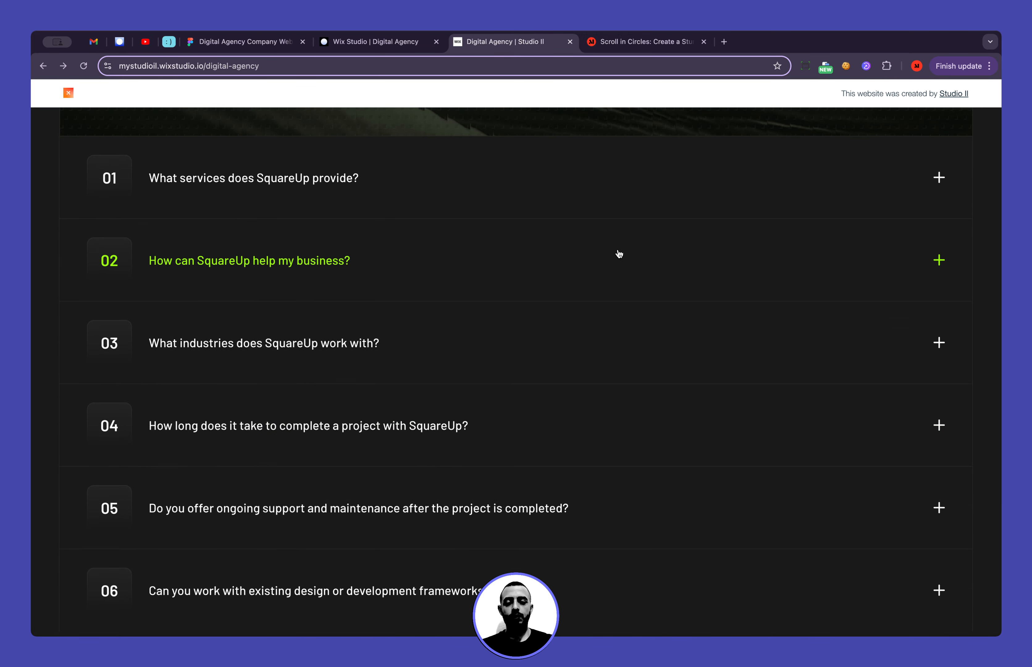
Switch to the Wix Studio editor and select the section that contains the FAQ questions
{"action": "left_click", "coordinate": [377, 43]}
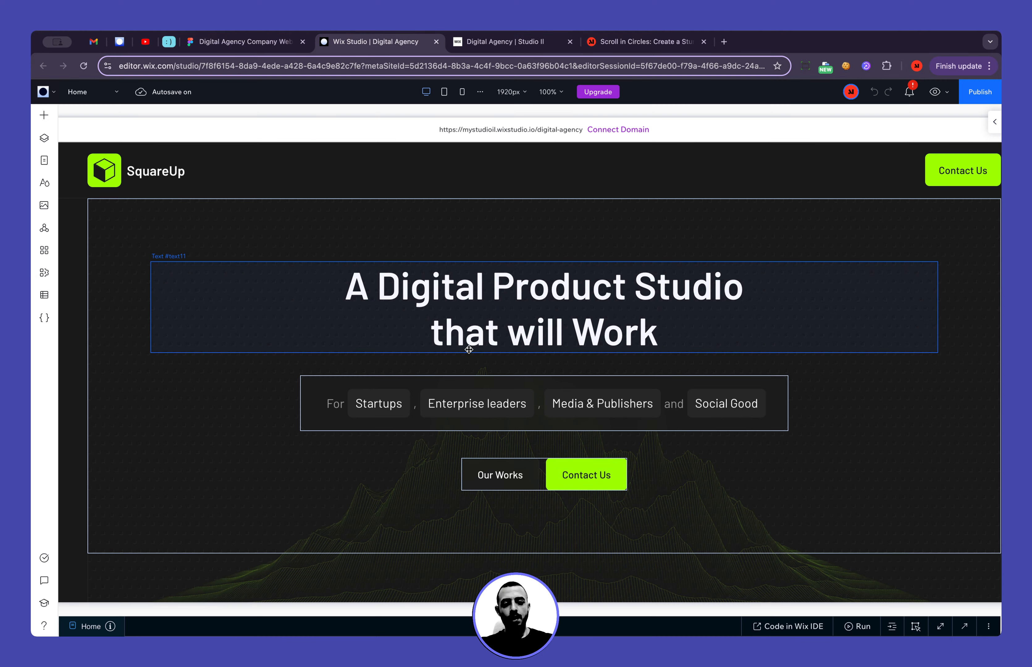
{"action": "scroll", "coordinate": [838, 477], "scroll_direction": "down", "scroll_amount": 20}
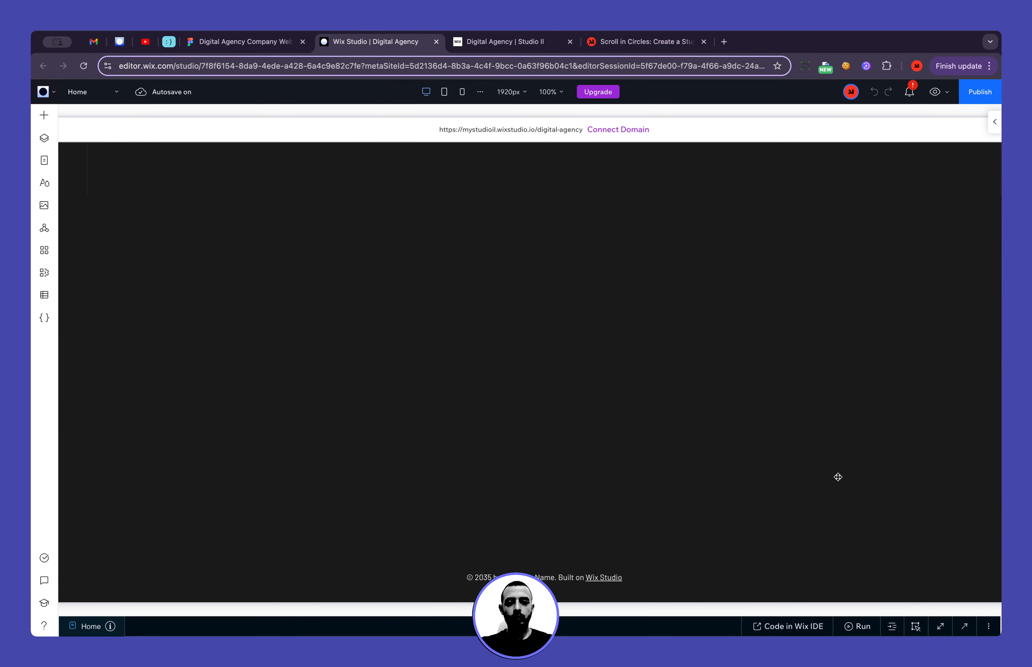
{"action": "scroll", "coordinate": [838, 477], "scroll_direction": "up", "scroll_amount": 10}
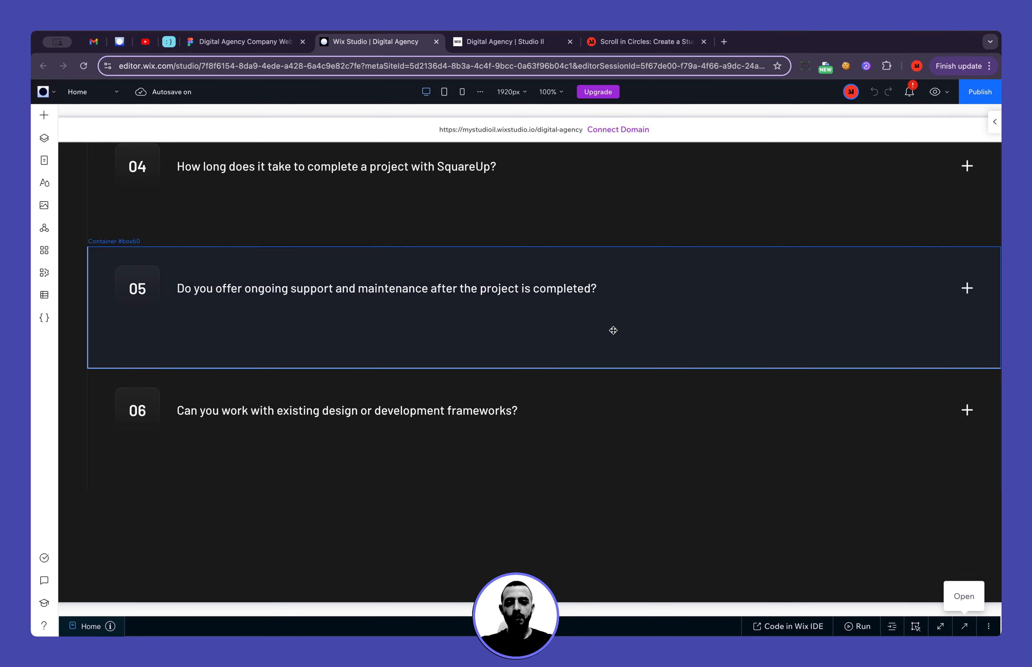
{"action": "left_click", "coordinate": [660, 257]}
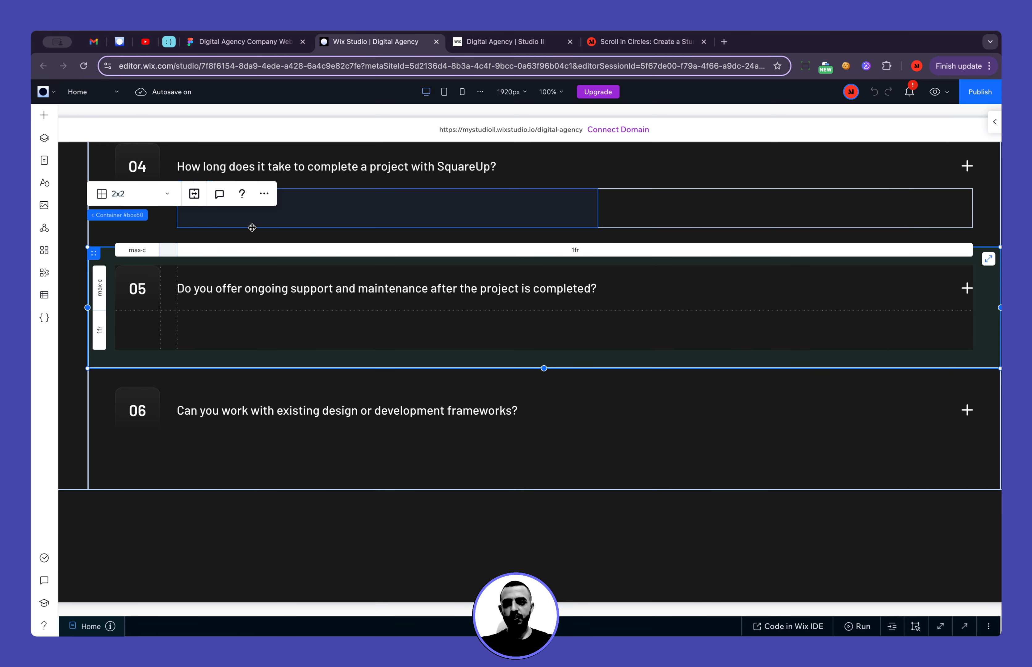
{"action": "left_click", "coordinate": [108, 215]}
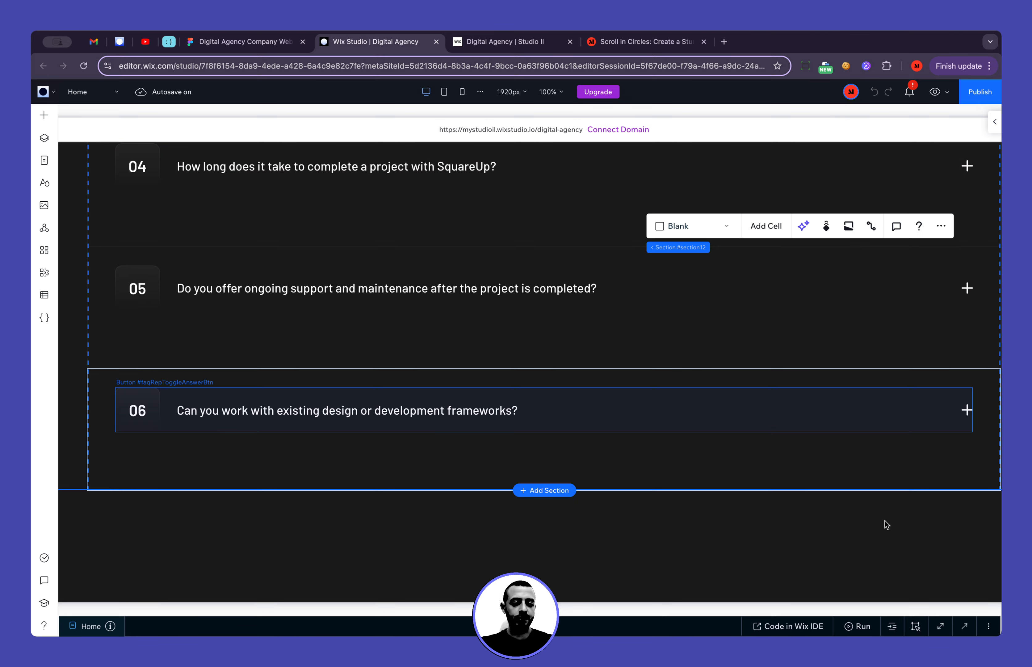
Open global.css from the FAQ section's CSS class settings and enlarge the code area
{"action": "left_click", "coordinate": [967, 626]}
{"action": "left_click", "coordinate": [954, 387]}
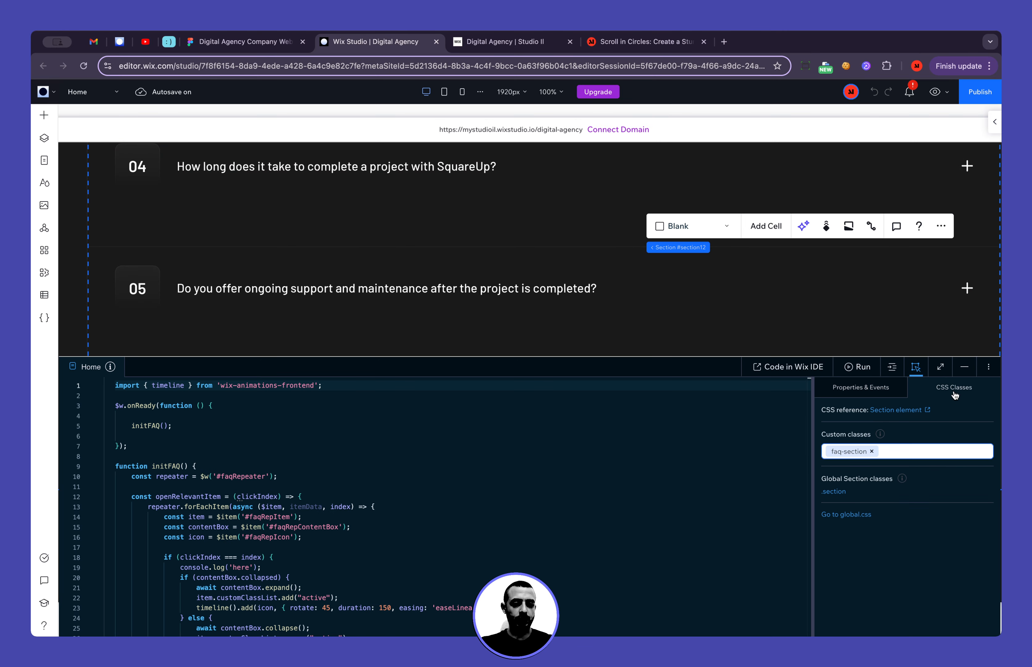
{"action": "left_click", "coordinate": [850, 515]}
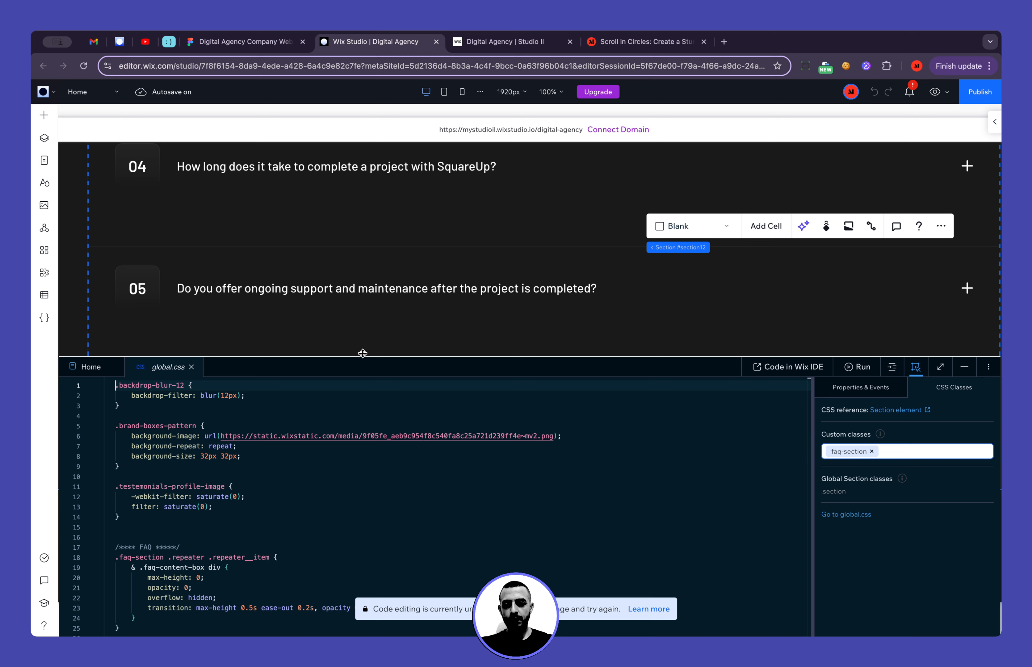
{"action": "left_click_drag", "start_coordinate": [360, 352], "coordinate": [352, 171]}
Find the FAQ rules in global.css and examine the .faq-section .repeater .repeater__item selector
{"action": "scroll", "coordinate": [282, 407], "scroll_direction": "down", "scroll_amount": 5}
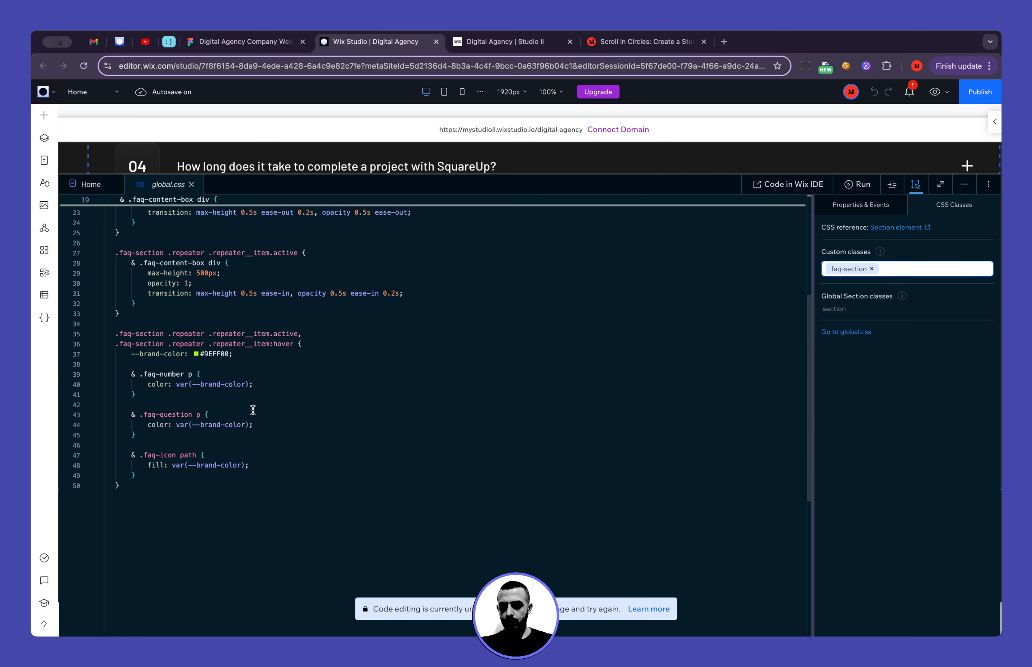
{"action": "scroll", "coordinate": [254, 410], "scroll_direction": "up", "scroll_amount": 4}
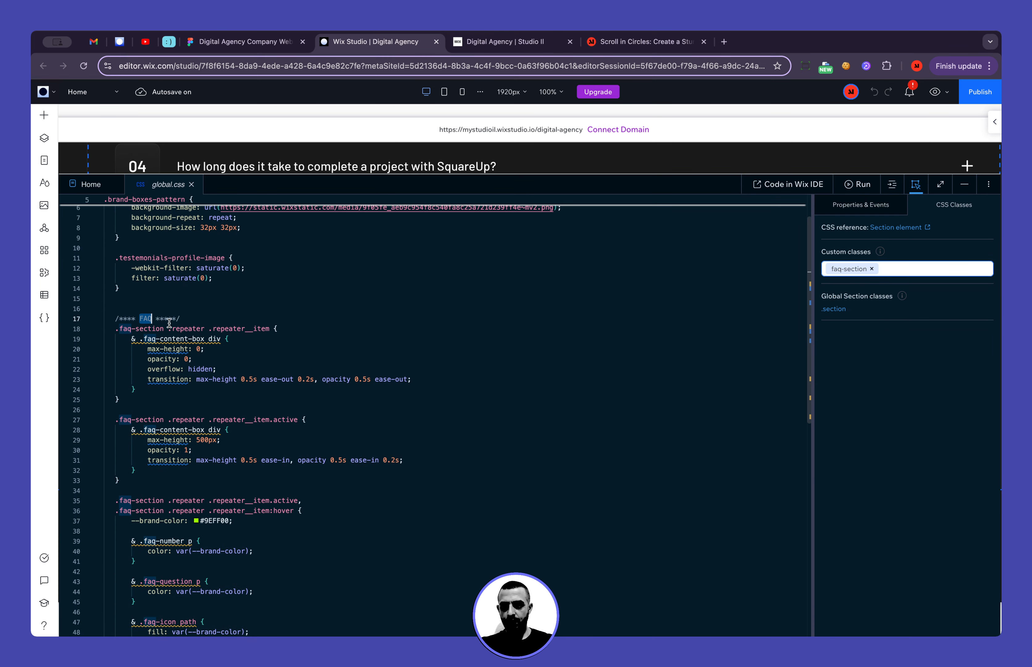
{"action": "left_click", "coordinate": [314, 349]}
{"action": "left_click", "coordinate": [169, 329]}
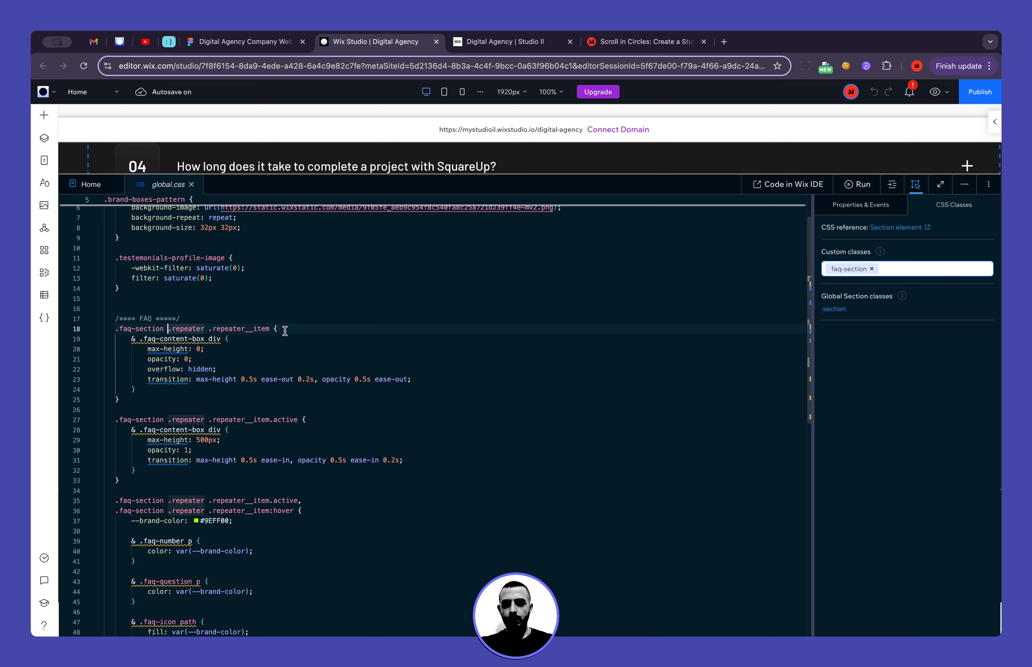
{"action": "left_click", "coordinate": [207, 329]}
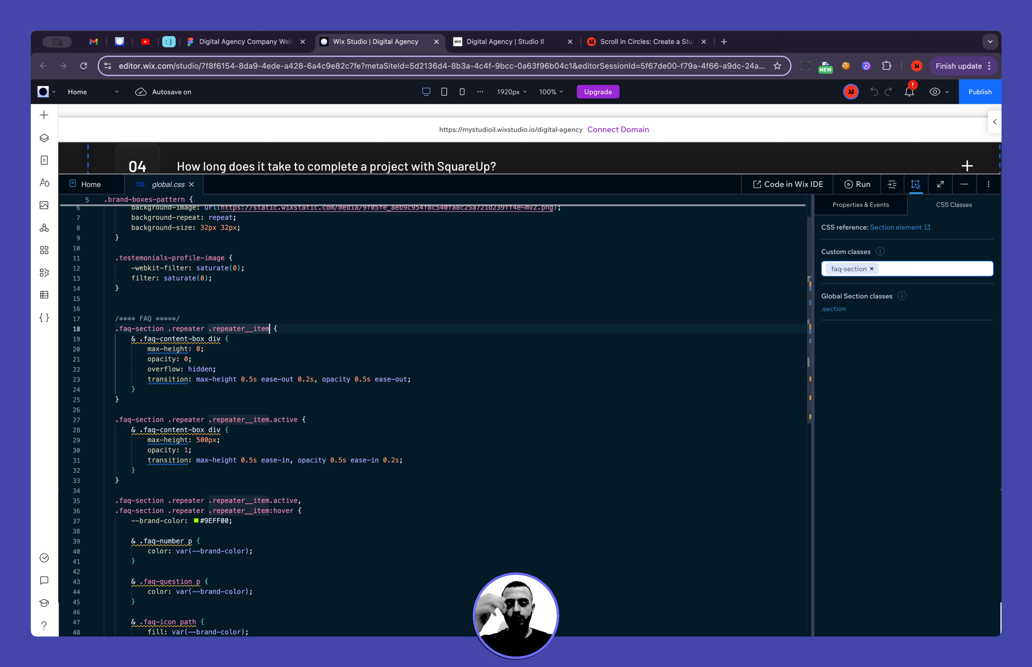
Examine how the nested & .faq-content-box div selector combines with its parent .repeater__item rule
{"action": "left_click", "coordinate": [133, 338]}
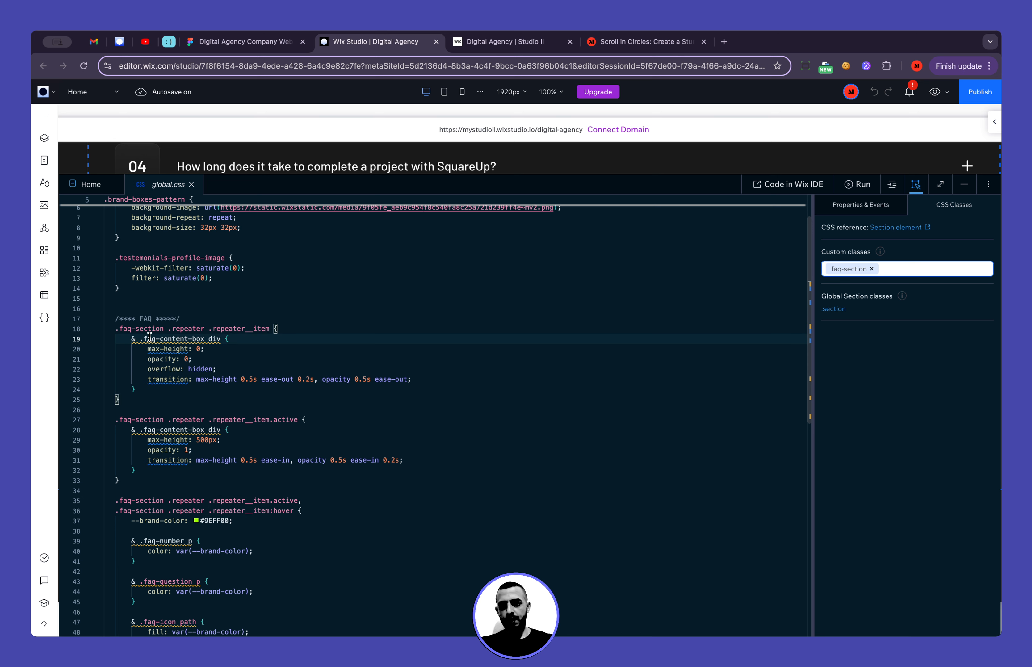
{"action": "left_click_drag", "start_coordinate": [136, 338], "coordinate": [132, 339]}
{"action": "left_click", "coordinate": [136, 339]}
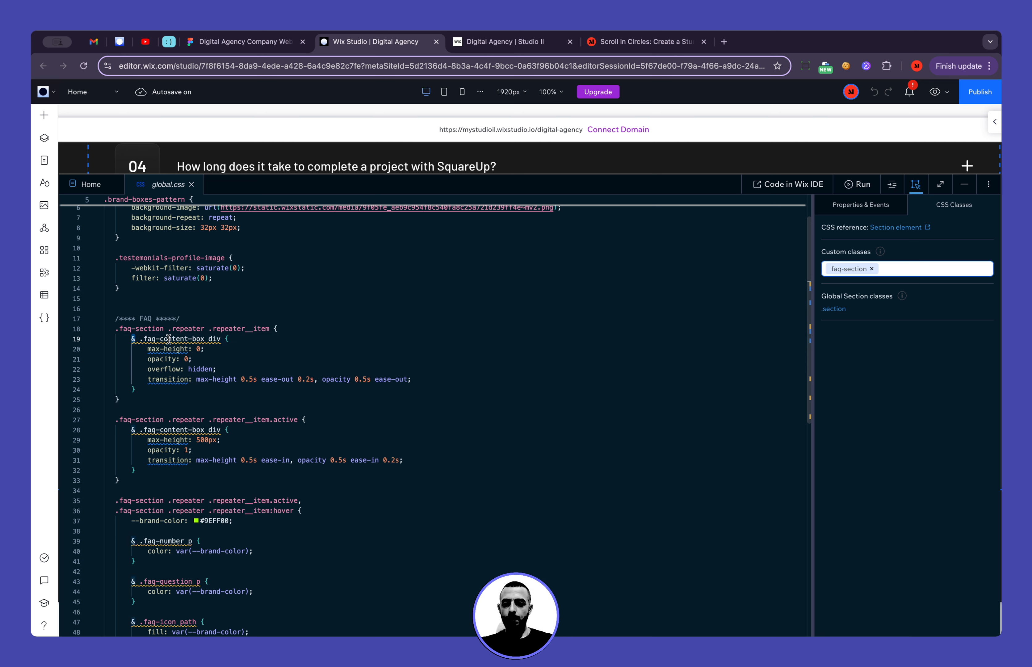
{"action": "key", "text": "Down"}
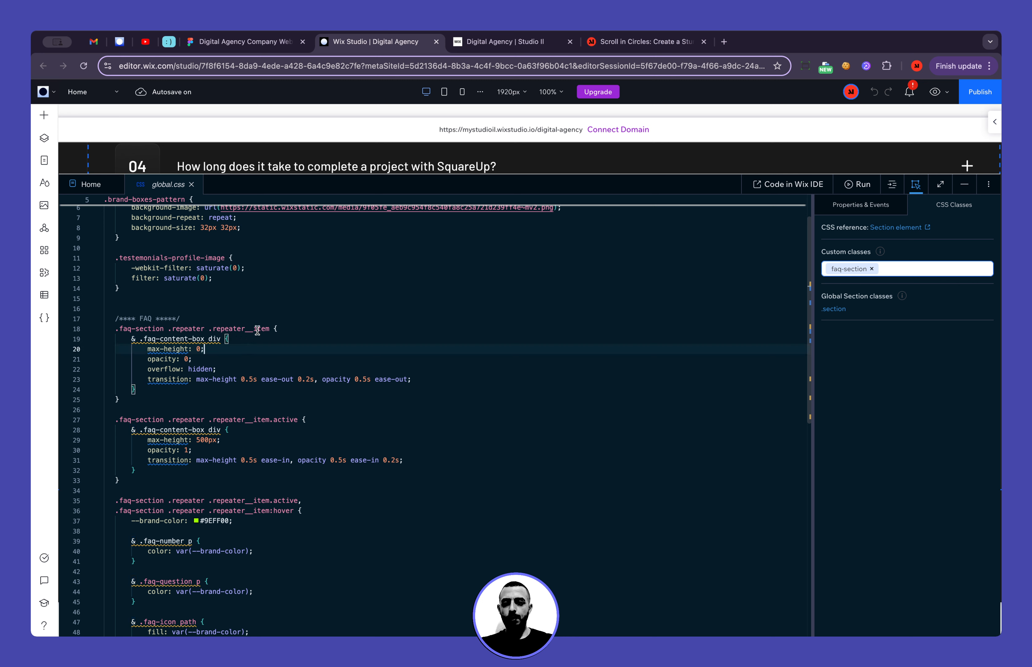
{"action": "left_click", "coordinate": [271, 329]}
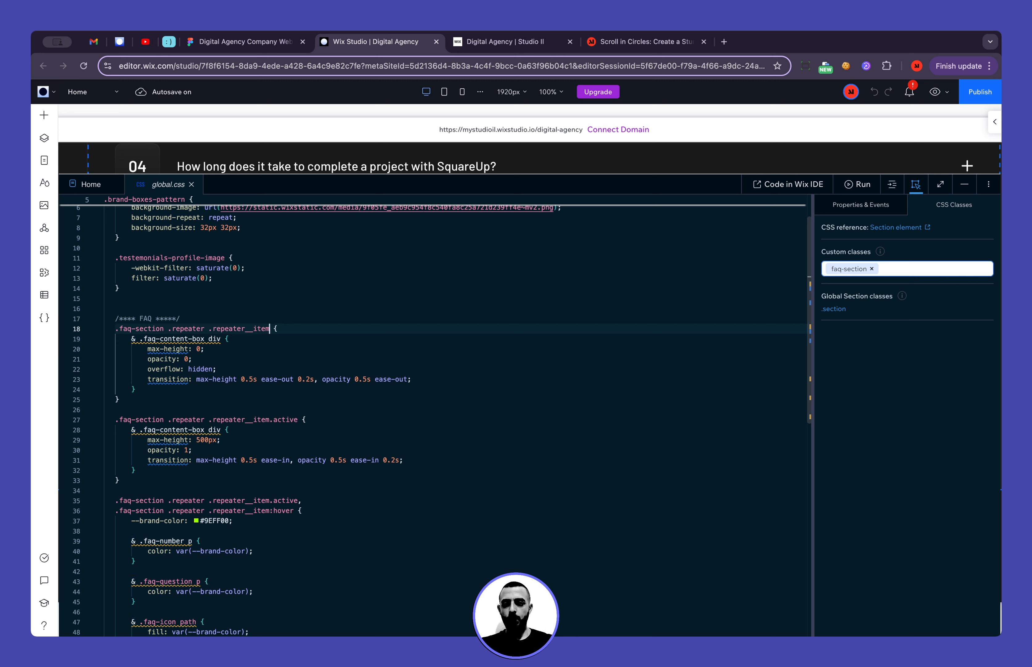
{"action": "key", "text": "shift+Home"}
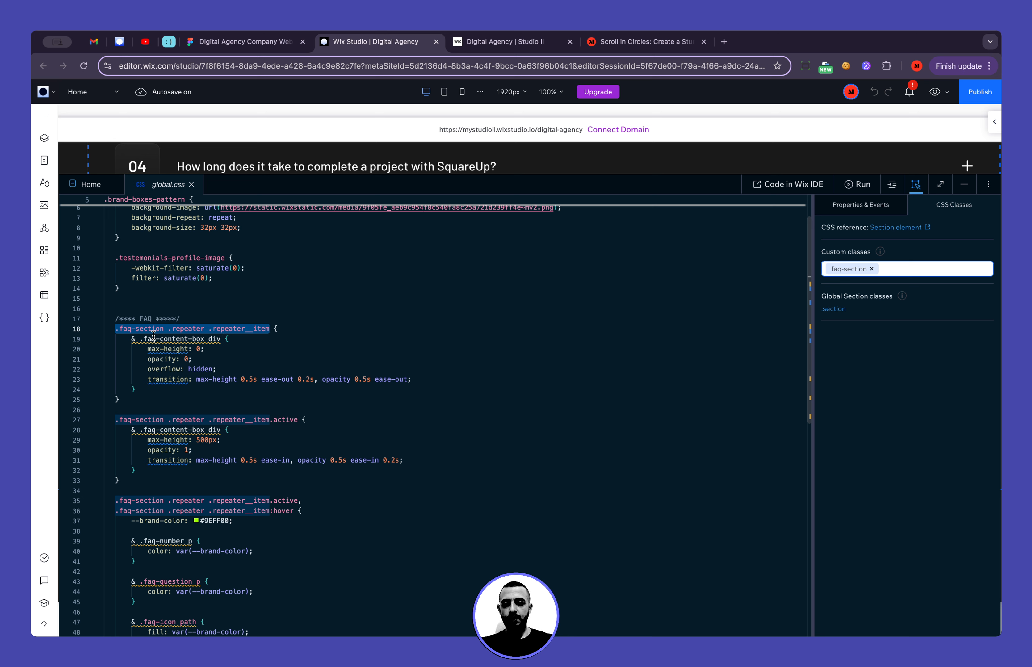
{"action": "left_click", "coordinate": [144, 338]}
{"action": "key", "text": "alt+shift+Right"}
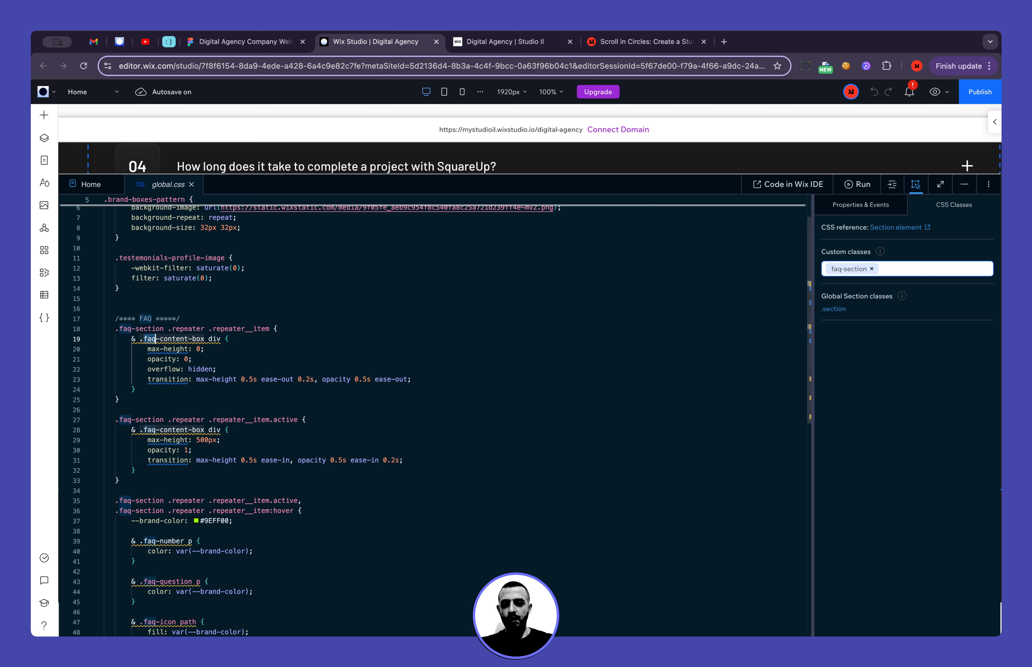
{"action": "key", "text": "alt+shift+Right"}
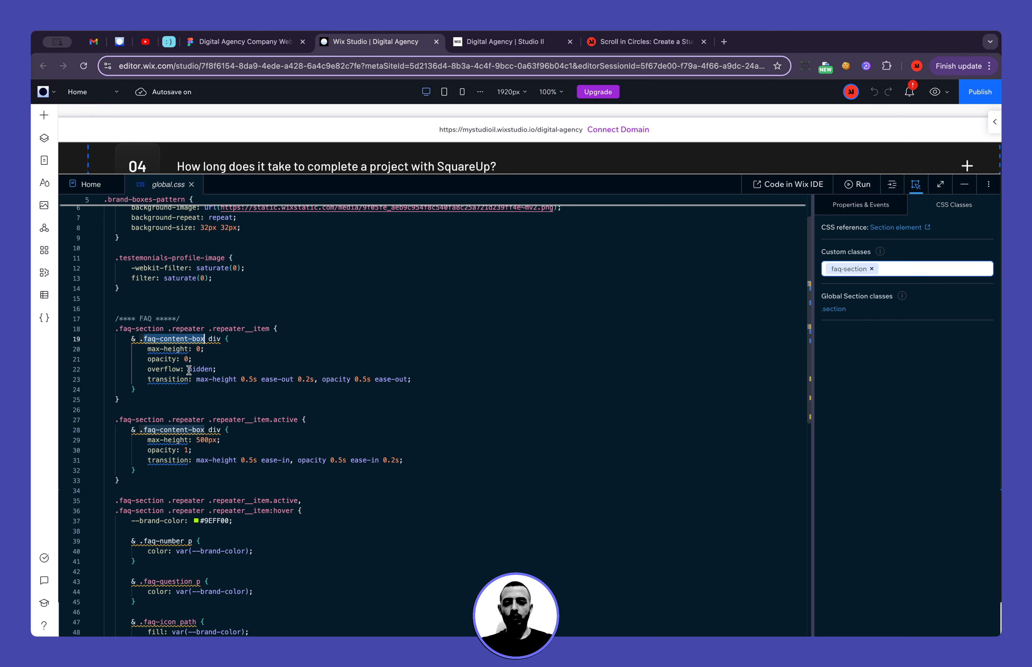
Switch to the live site and expand and collapse the question "How can SquareUp help my business?" to observe its transition
{"action": "left_click", "coordinate": [487, 43]}
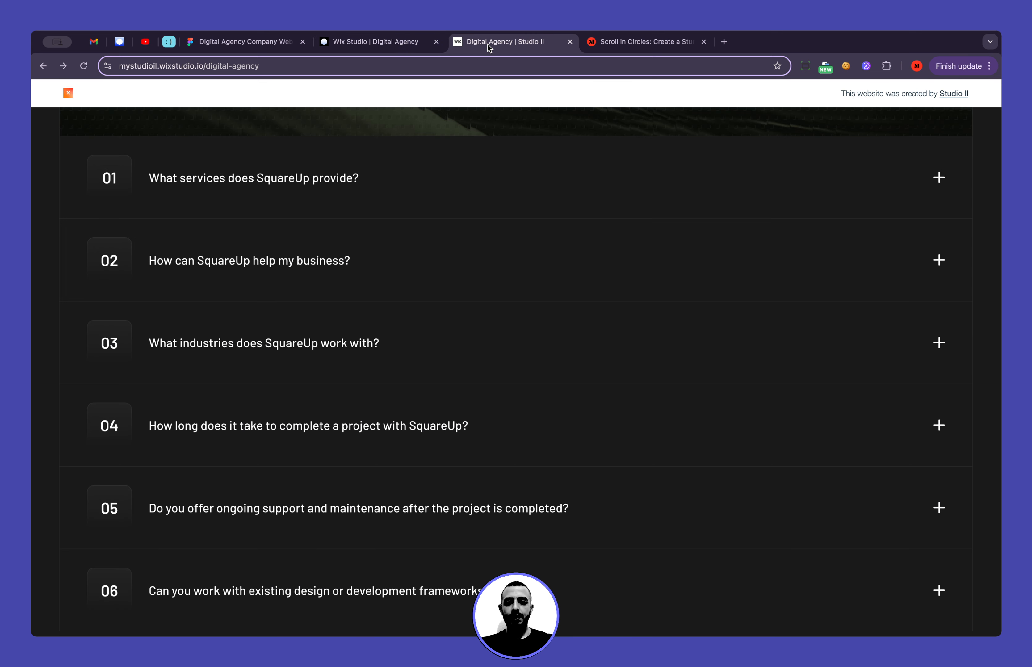
{"action": "left_click", "coordinate": [404, 261]}
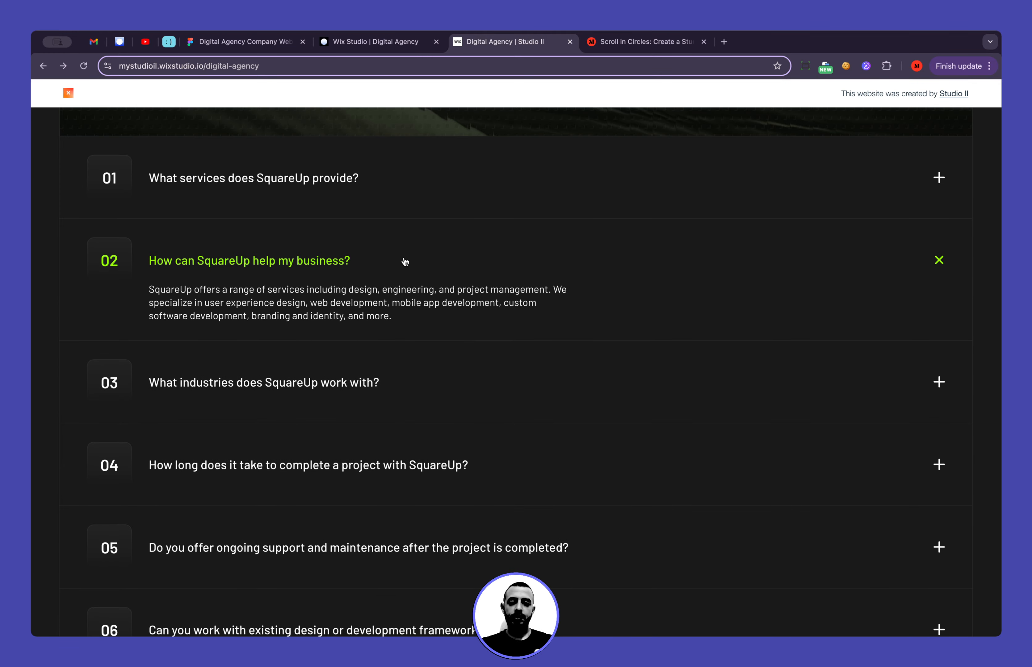
{"action": "left_click", "coordinate": [404, 261]}
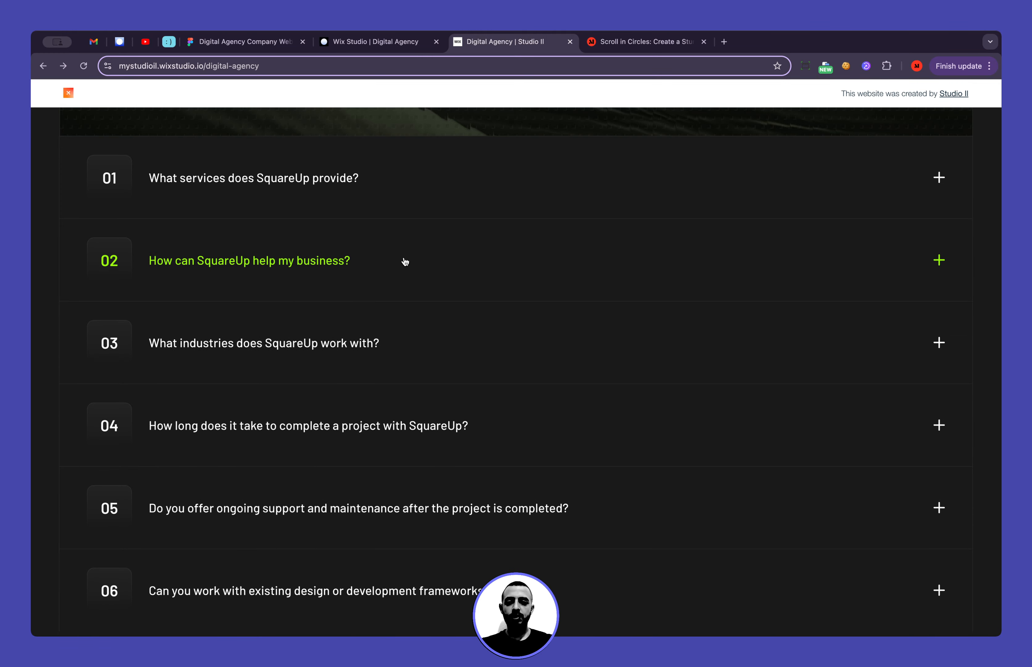
Return to global.css in the Wix Studio editor and compare the default .repeater__item rule with its .active variant
{"action": "left_click", "coordinate": [376, 41]}
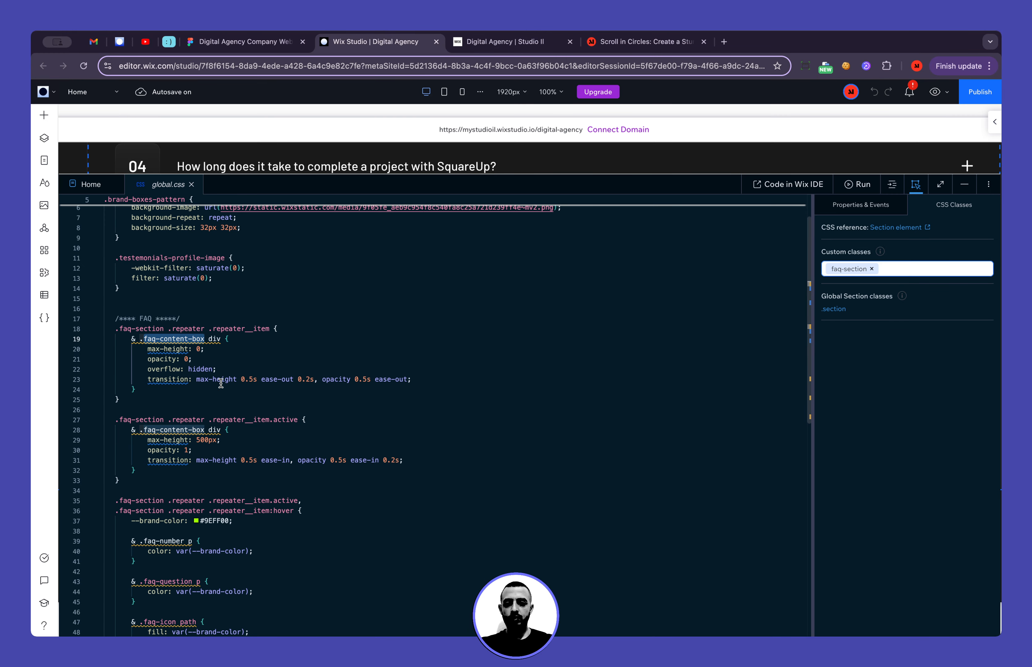
{"action": "left_click", "coordinate": [240, 362]}
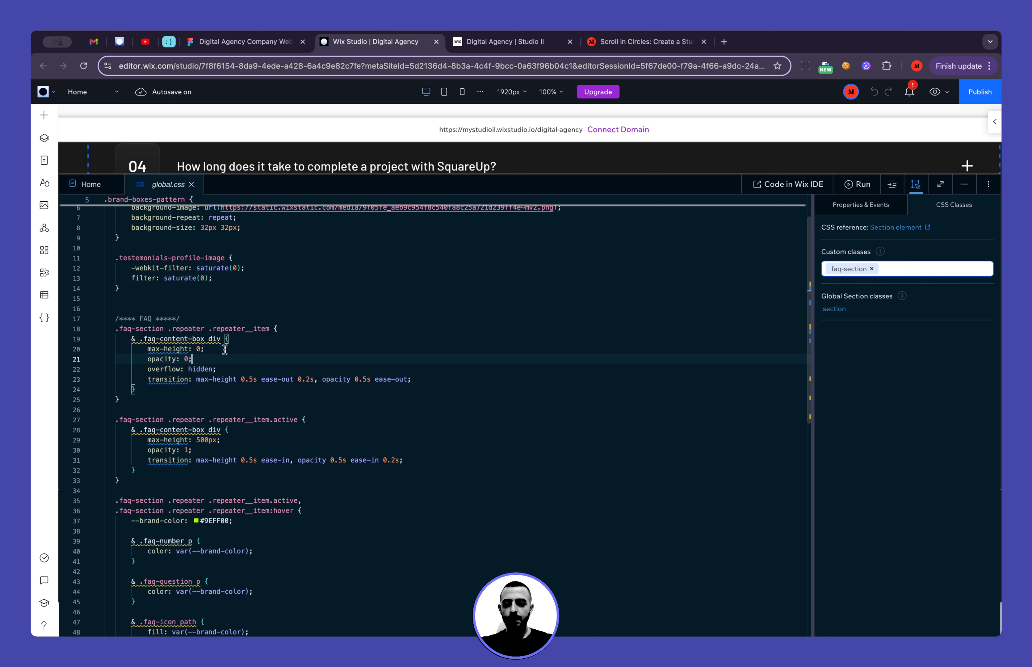
{"action": "scroll", "coordinate": [226, 349], "scroll_direction": "down", "scroll_amount": 2}
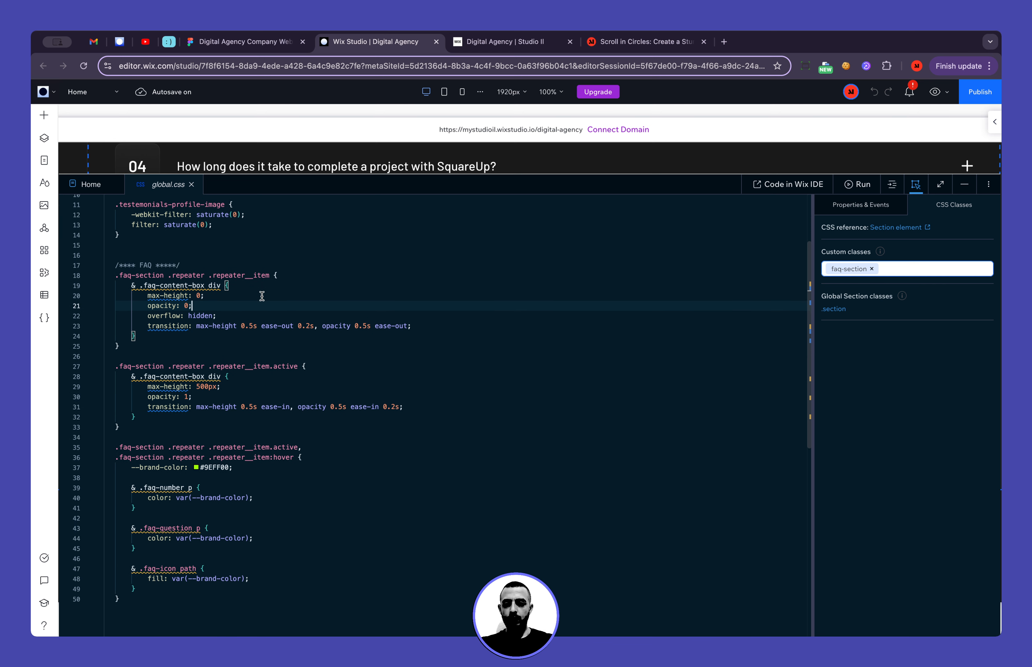
{"action": "left_click", "coordinate": [274, 276]}
{"action": "key", "text": "shift+super+Left"}
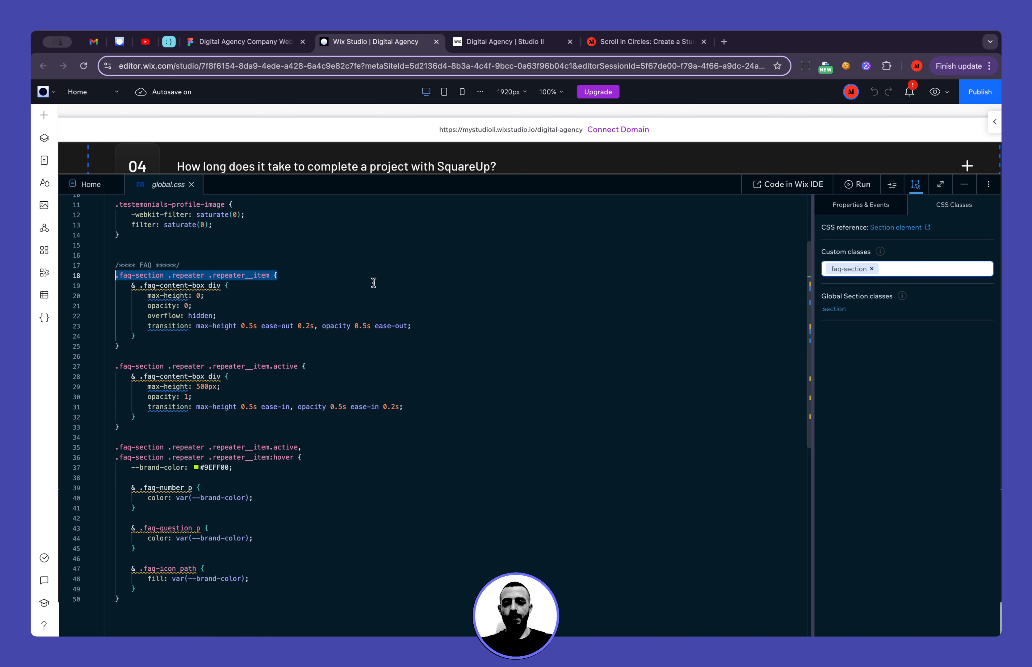
{"action": "key", "text": "shift+Right"}
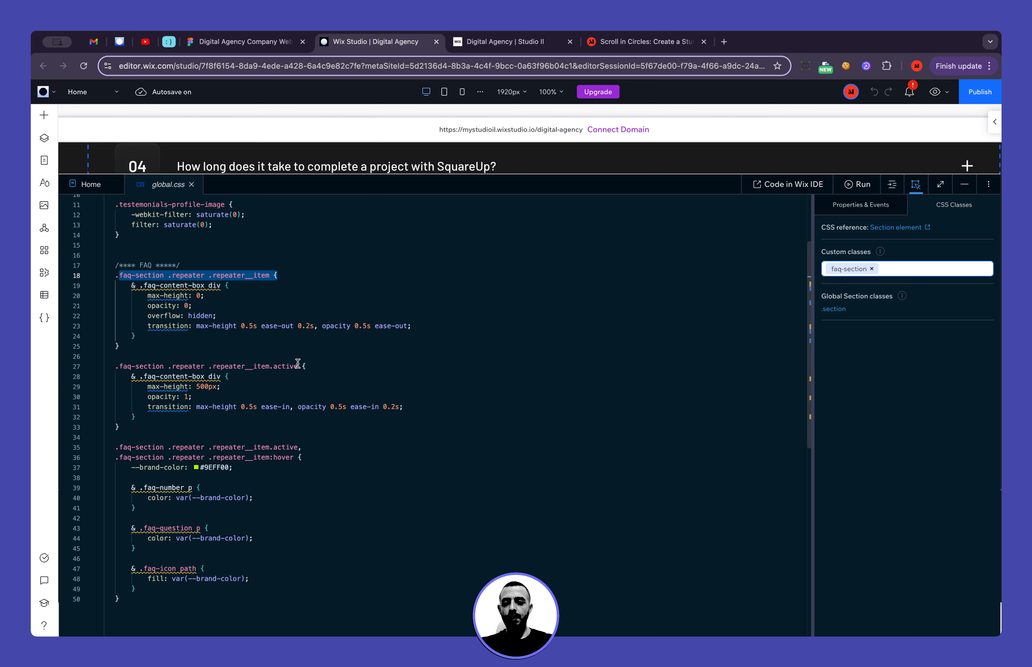
{"action": "left_click", "coordinate": [287, 366]}
{"action": "double_click", "coordinate": [286, 367]}
{"action": "scroll", "coordinate": [353, 369], "scroll_direction": "down", "scroll_amount": 1}
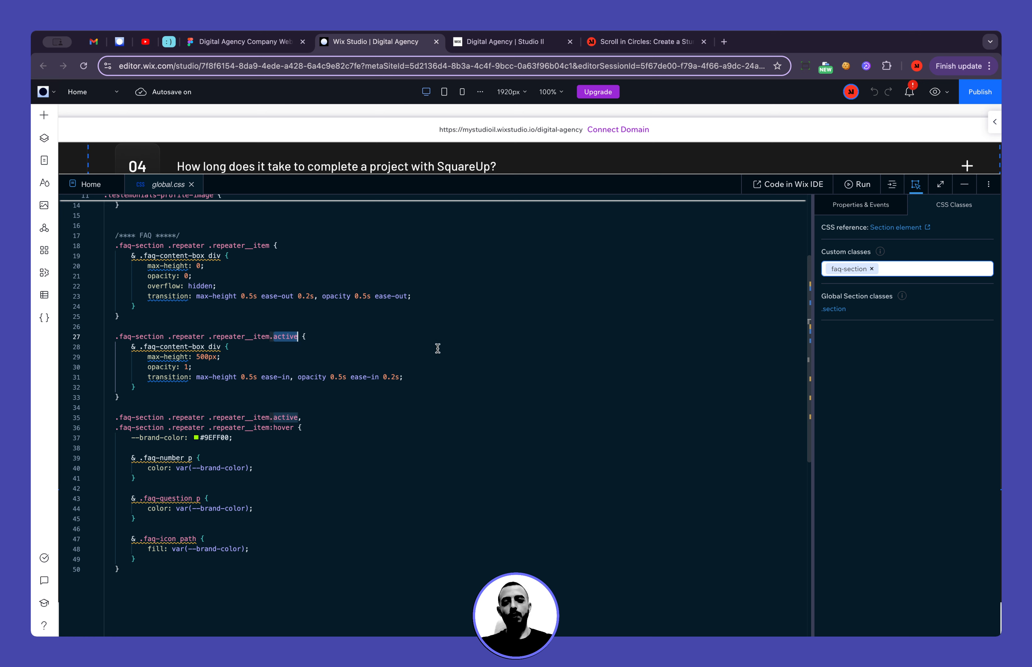
Open the Home page code and read through the initFAQ function and its openRelevantItem logic
{"action": "left_click", "coordinate": [90, 184]}
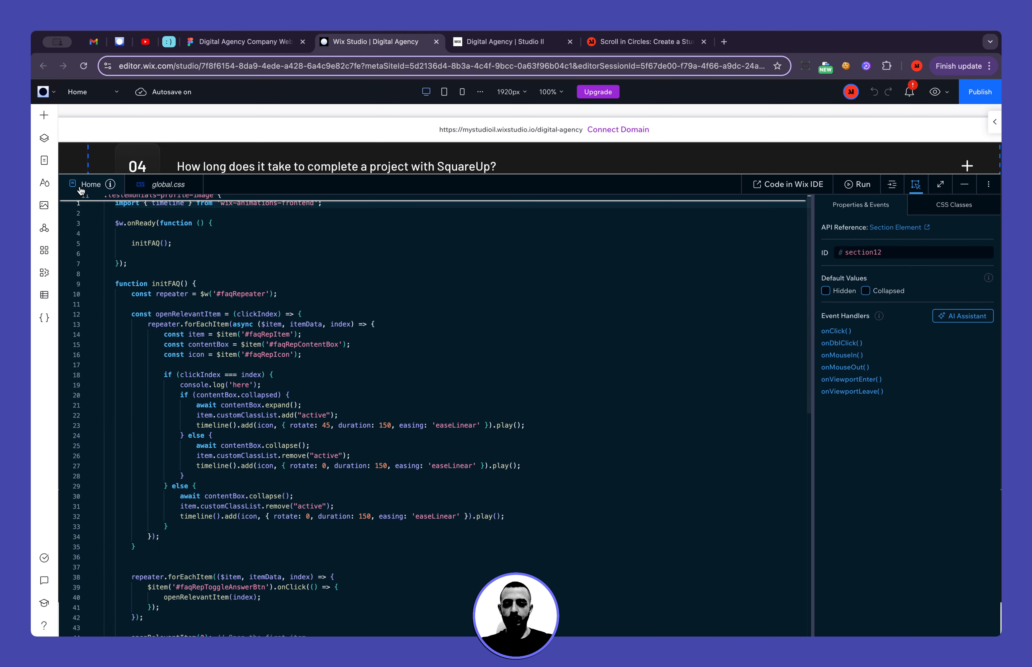
{"action": "scroll", "coordinate": [277, 464], "scroll_direction": "down", "scroll_amount": 10}
{"action": "scroll", "coordinate": [277, 464], "scroll_direction": "up", "scroll_amount": 8}
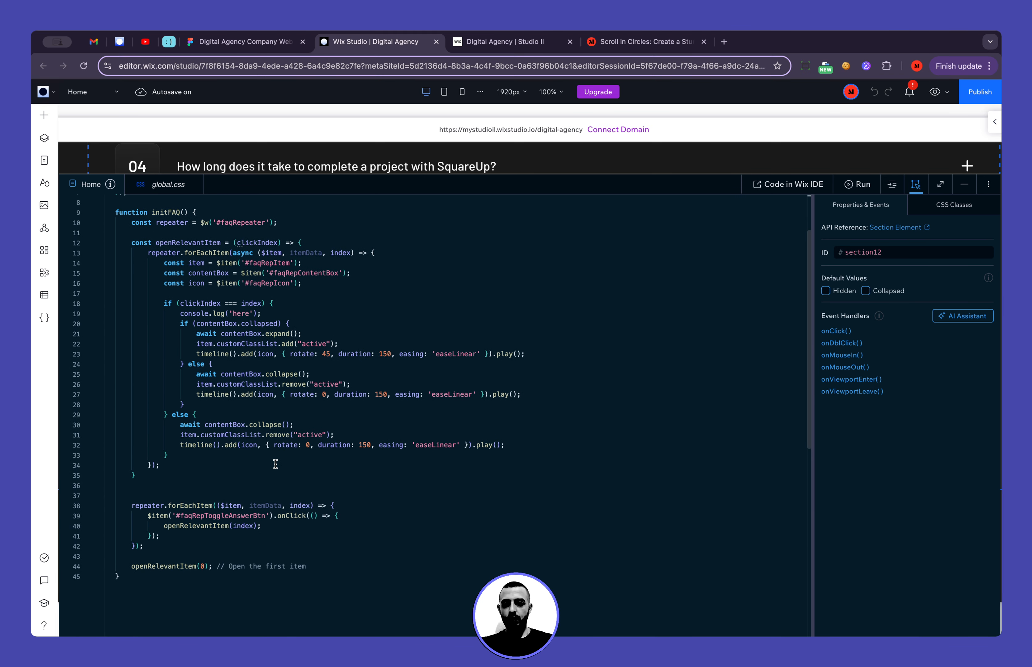
{"action": "scroll", "coordinate": [224, 354], "scroll_direction": "up", "scroll_amount": 2}
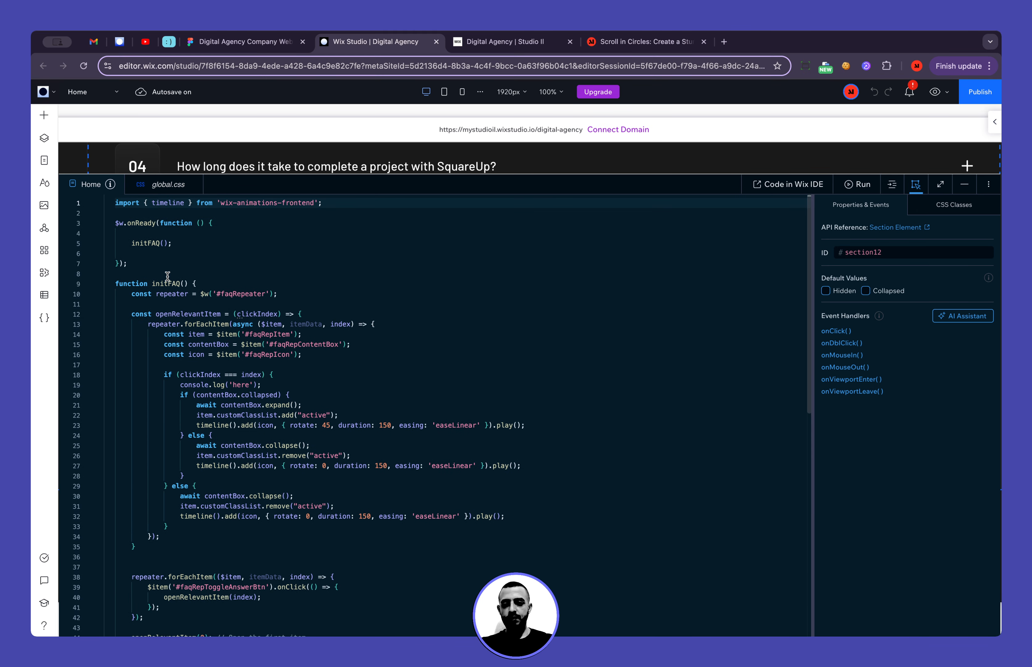
{"action": "scroll", "coordinate": [267, 368], "scroll_direction": "down", "scroll_amount": 2}
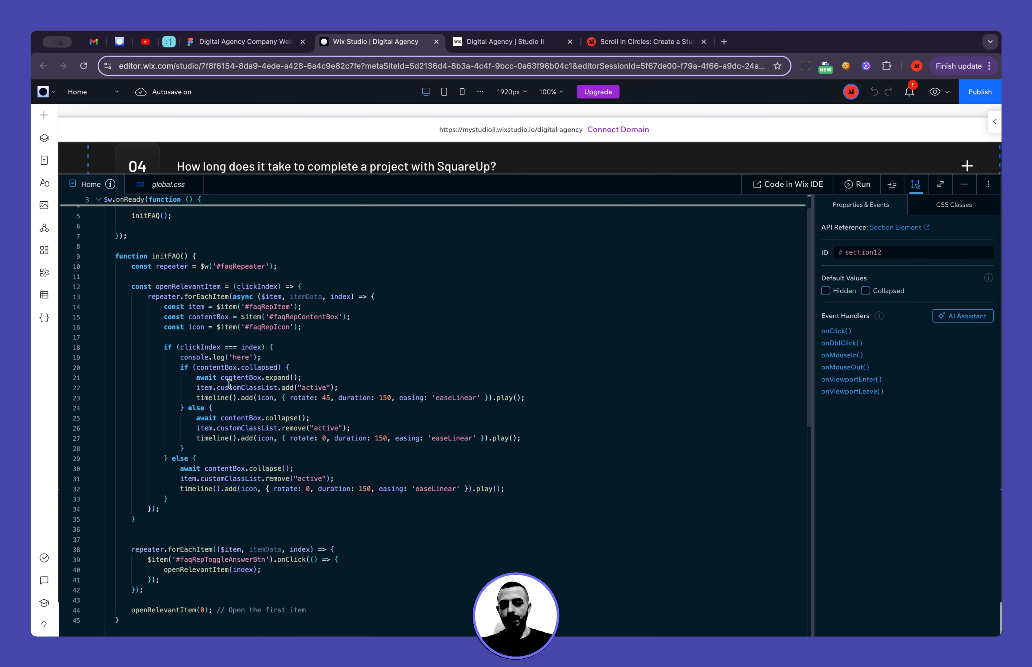
{"action": "scroll", "coordinate": [230, 384], "scroll_direction": "up", "scroll_amount": 2}
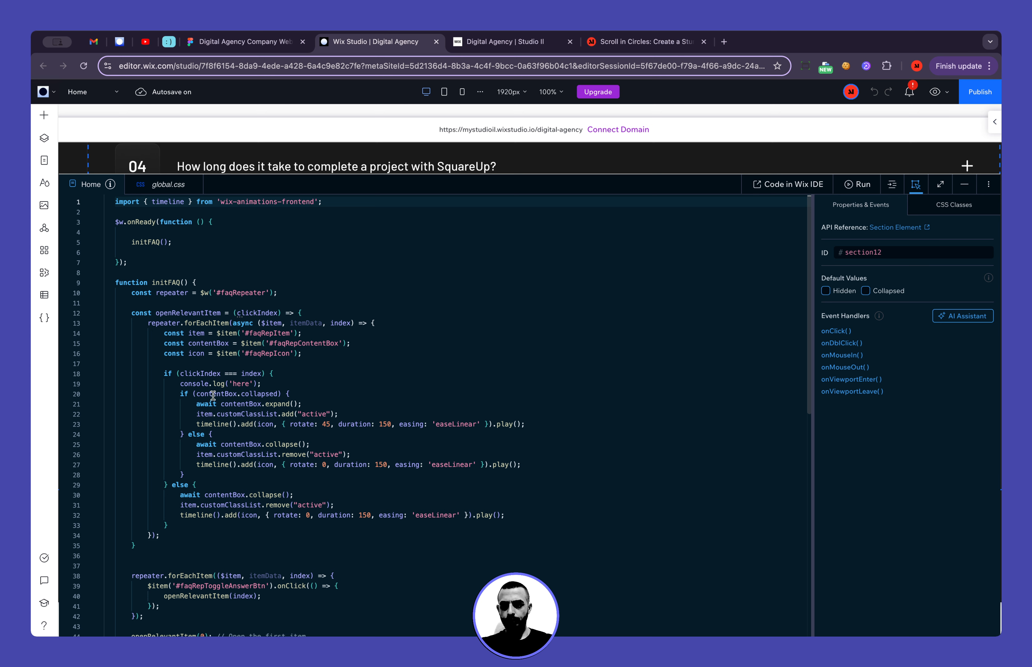
Trace how the #faqRepToggleAnswerBtn onClick handler passes index to openRelevantItem and the clickIndex === index comparison
{"action": "scroll", "coordinate": [227, 393], "scroll_direction": "down", "scroll_amount": 5}
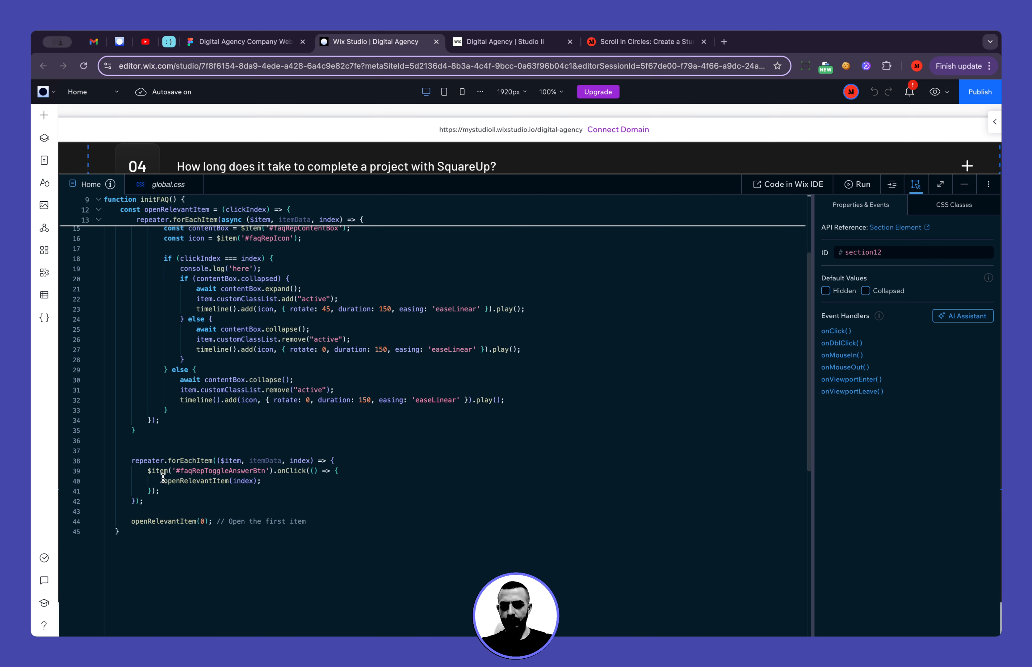
{"action": "double_click", "coordinate": [289, 471]}
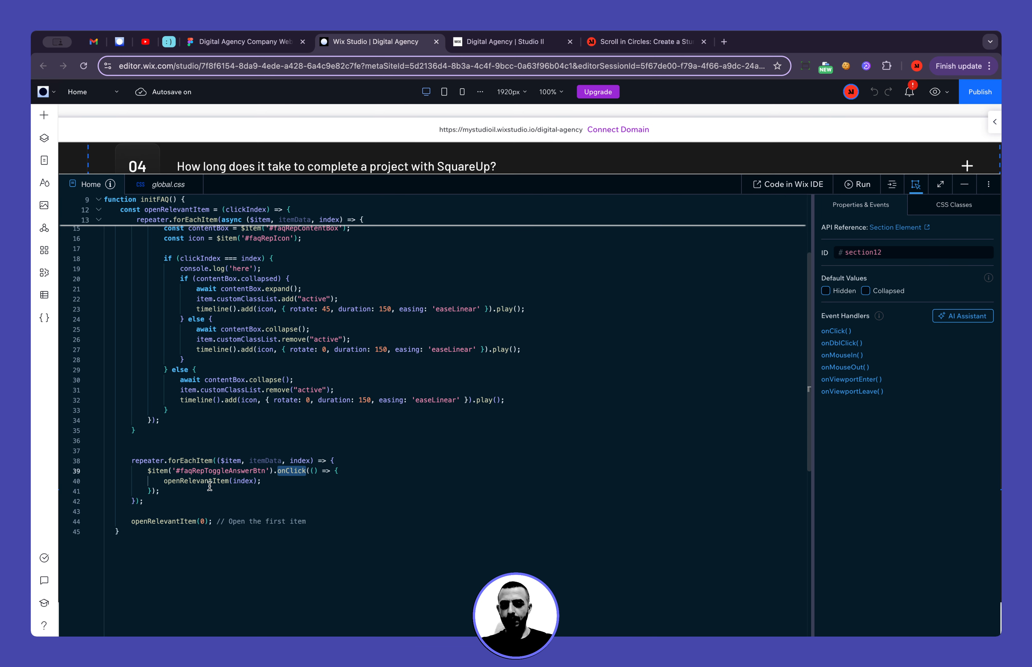
{"action": "triple_click", "coordinate": [179, 481]}
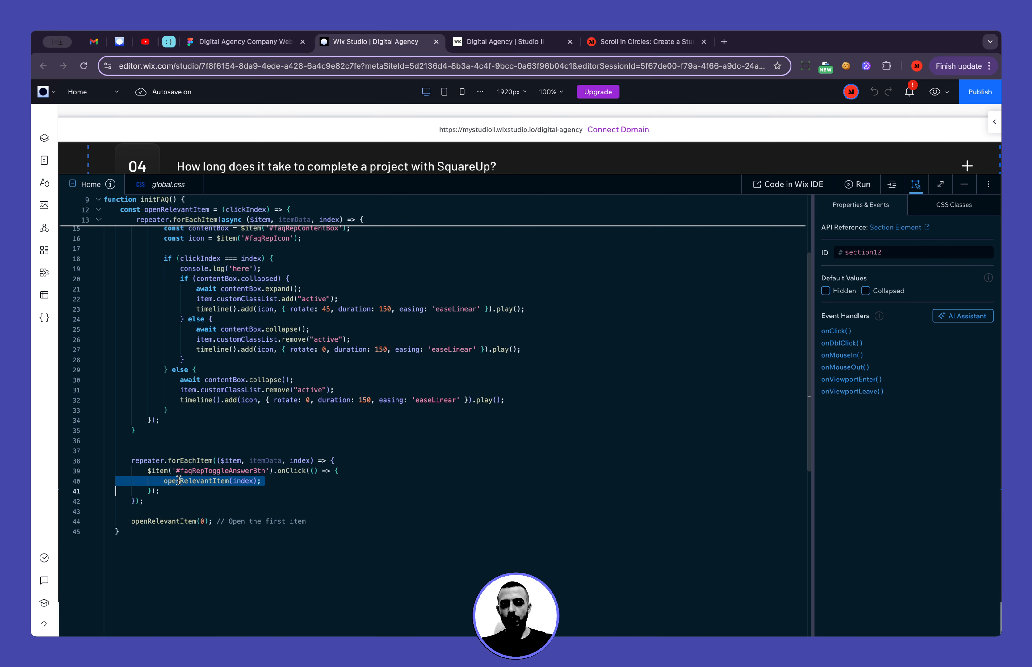
{"action": "double_click", "coordinate": [249, 481]}
{"action": "scroll", "coordinate": [262, 489], "scroll_direction": "up", "scroll_amount": 2}
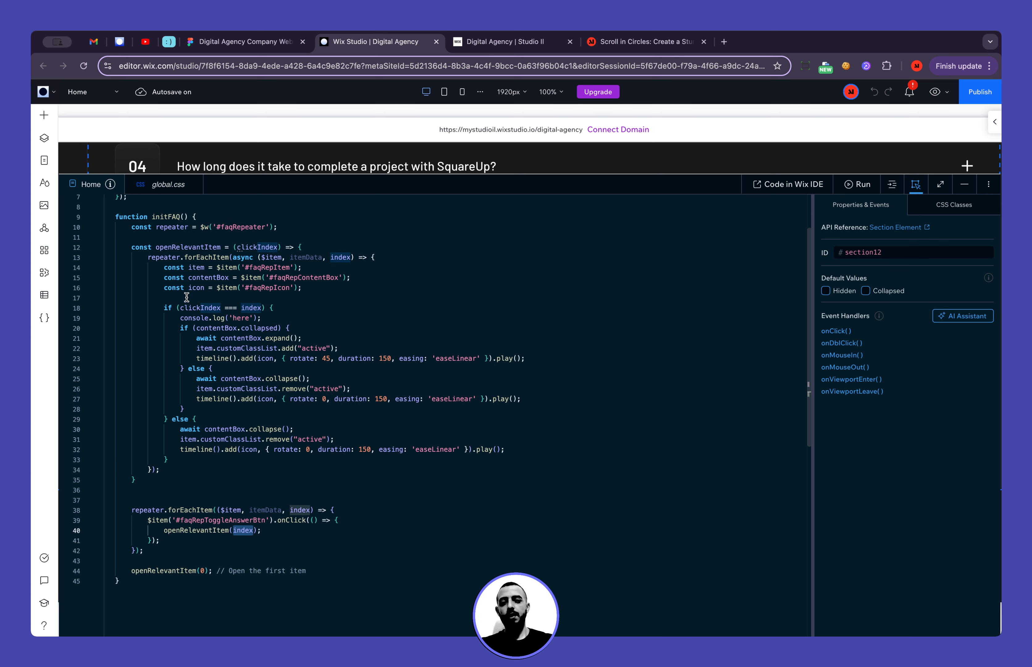
{"action": "double_click", "coordinate": [183, 309]}
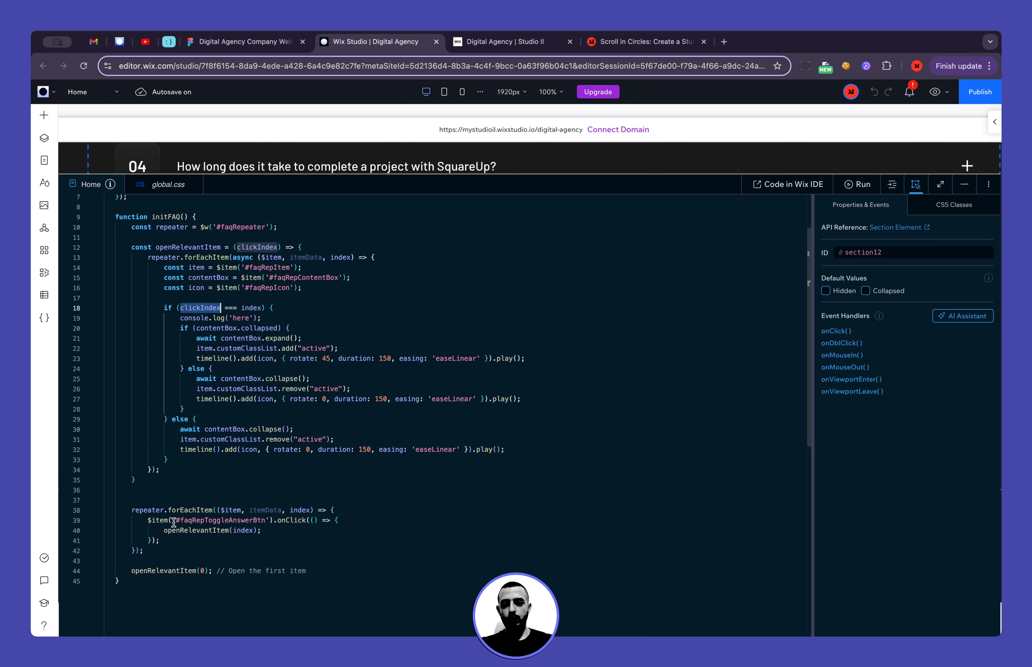
{"action": "left_click", "coordinate": [248, 308]}
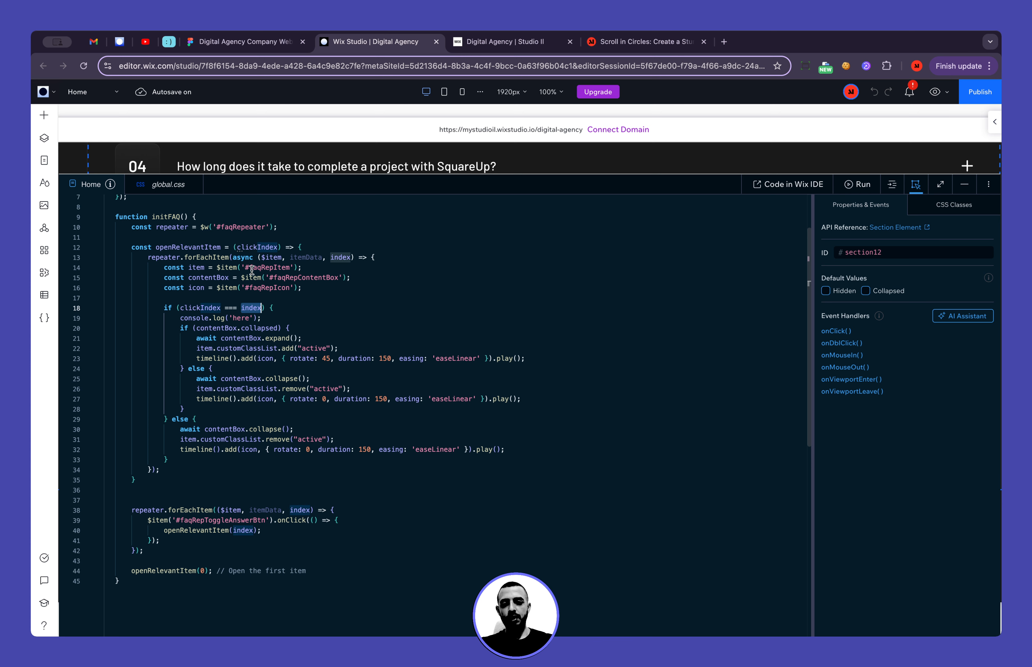
Add a blank line at the start of the openRelevantItem function and delete the console.log('here') line
{"action": "left_click", "coordinate": [318, 246]}
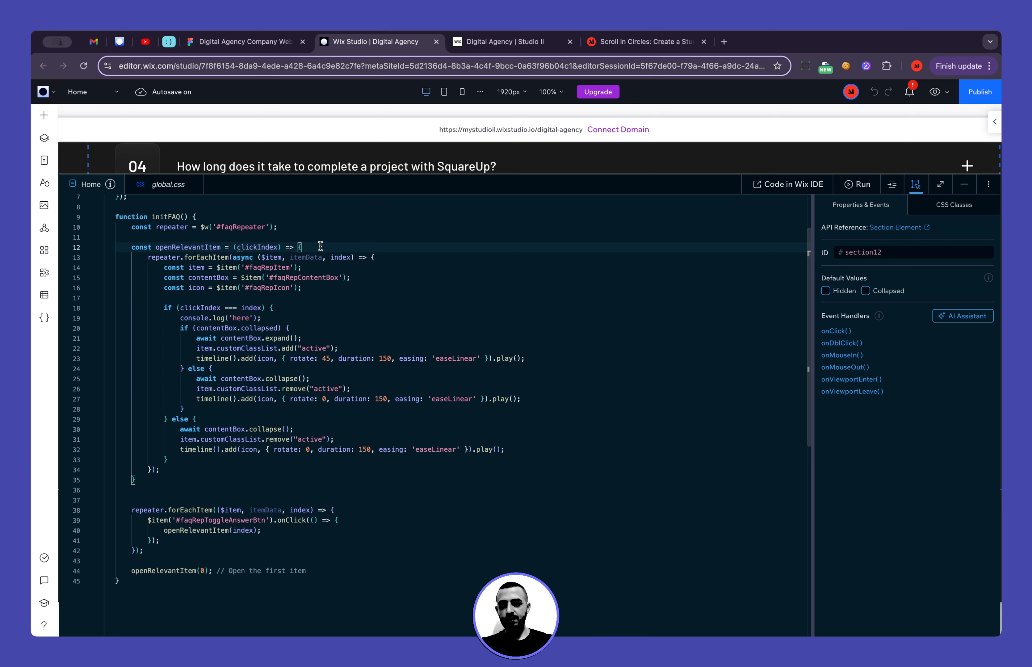
{"action": "key", "text": "Return"}
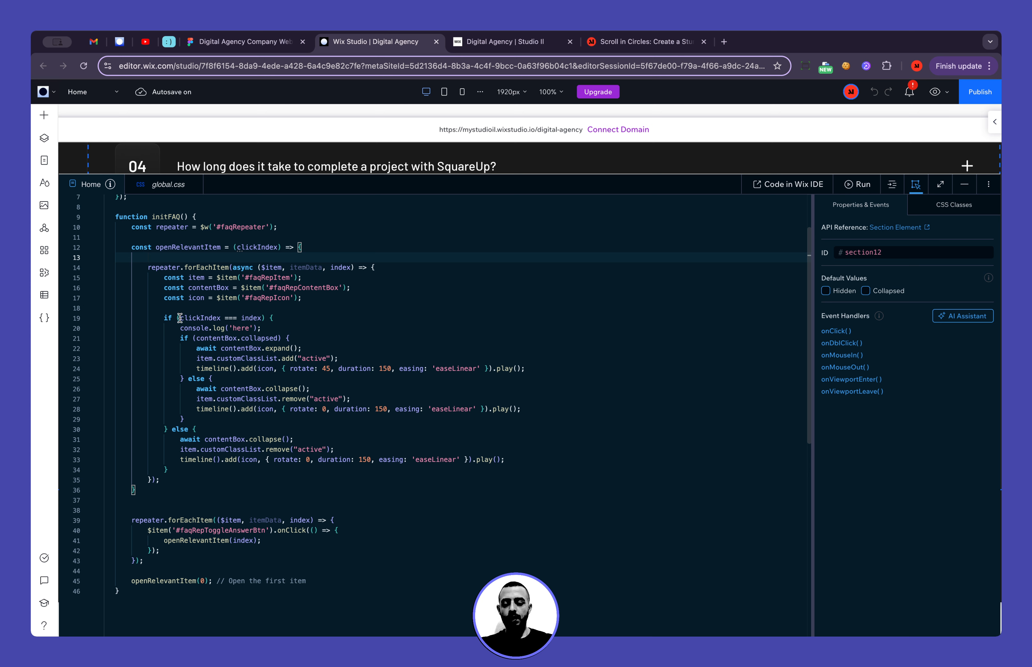
{"action": "left_click", "coordinate": [273, 319]}
{"action": "key", "text": "shift+Down"}
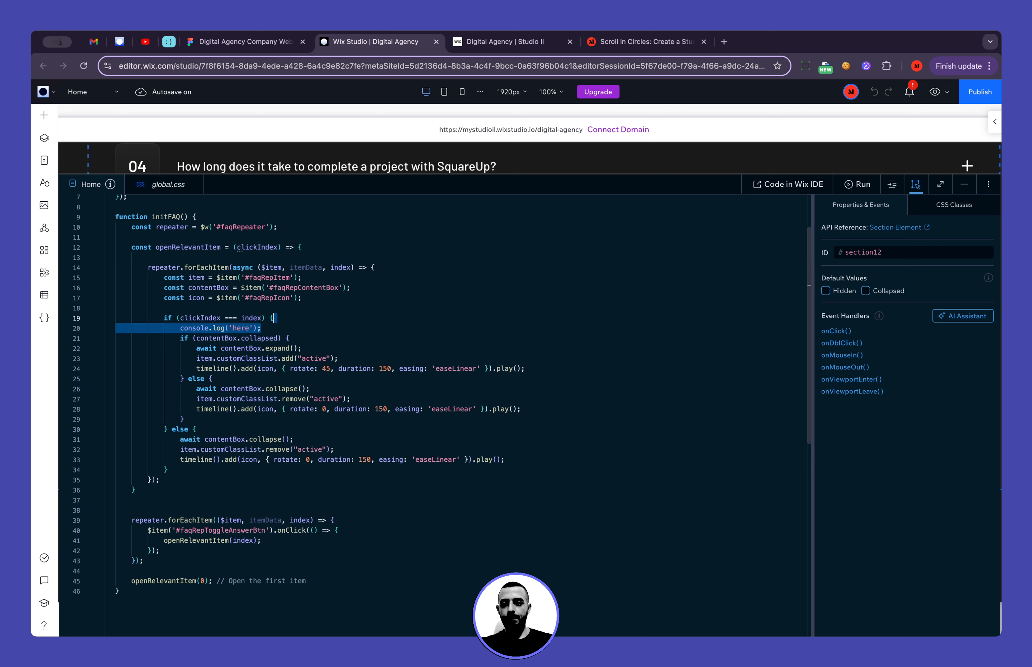
{"action": "key", "text": "BackSpace"}
Compare the contentBox.collapsed condition with the live site by expanding and toggling the question "What industries does SquareUp work with?"
{"action": "left_click_drag", "start_coordinate": [198, 327], "coordinate": [278, 328]}
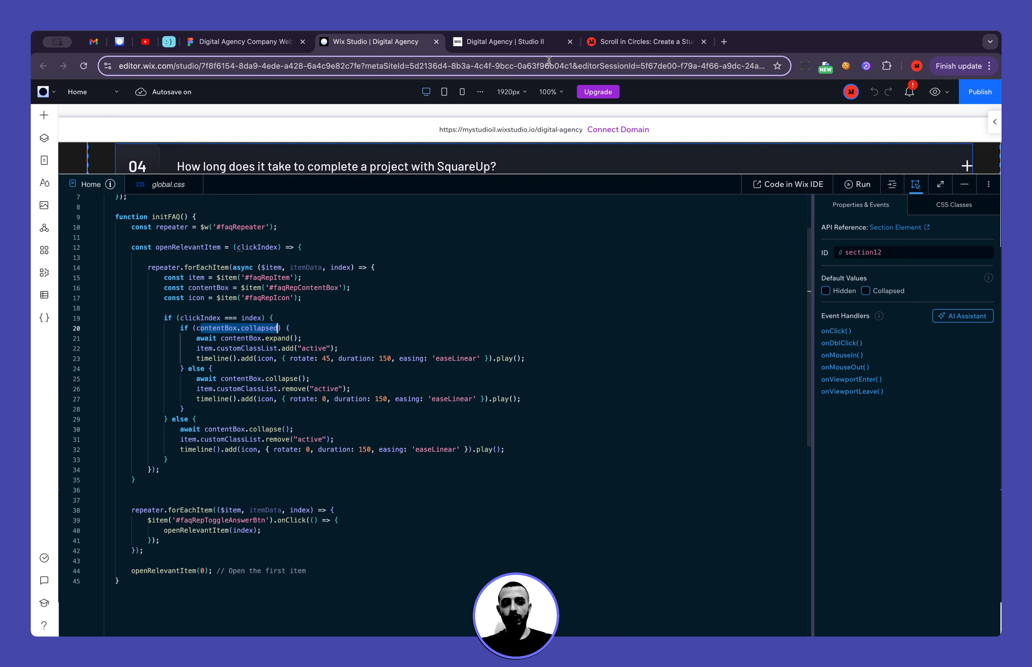
{"action": "left_click", "coordinate": [526, 41]}
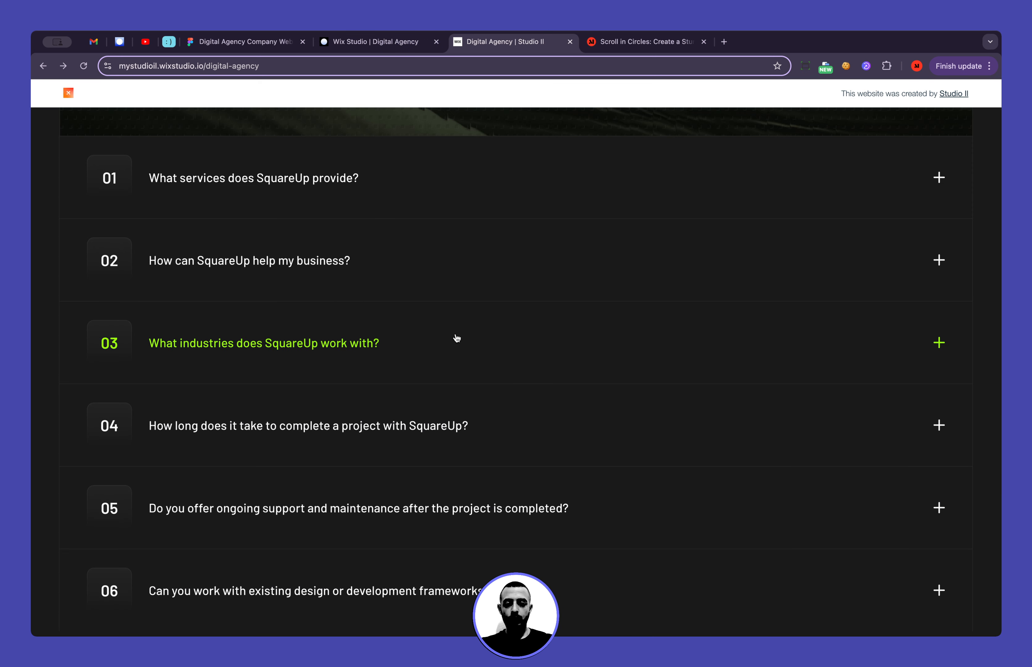
{"action": "left_click", "coordinate": [468, 350]}
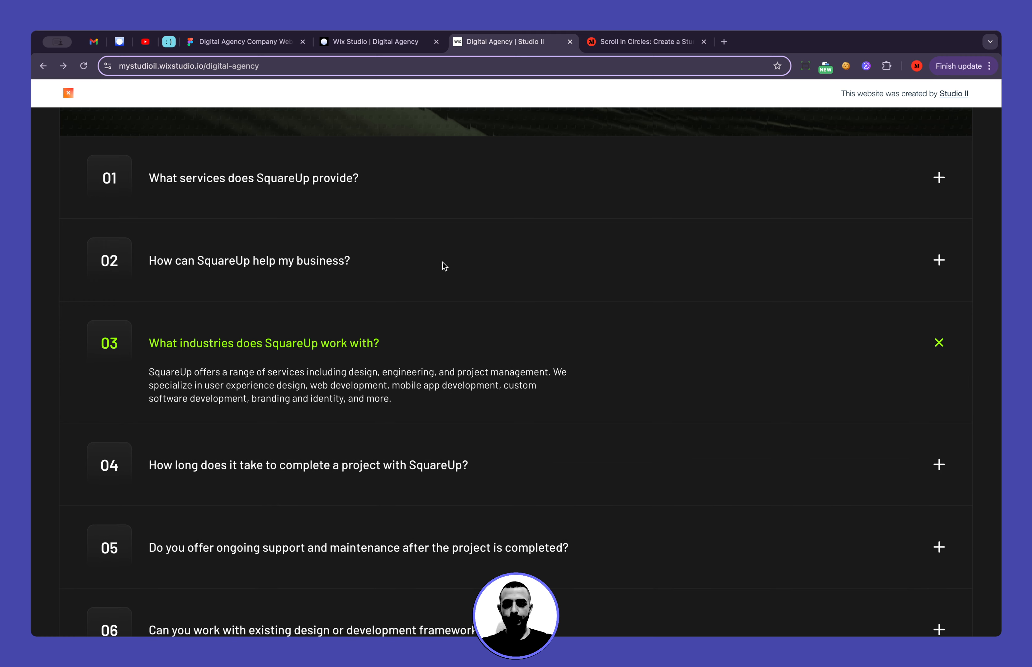
{"action": "left_click", "coordinate": [392, 45]}
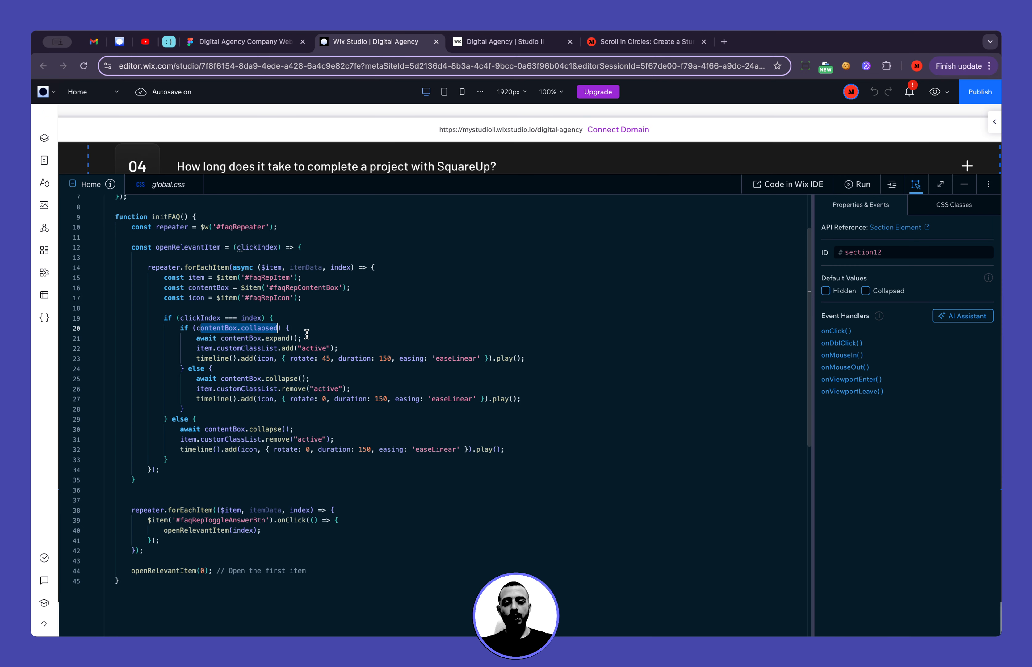
{"action": "left_click", "coordinate": [499, 41]}
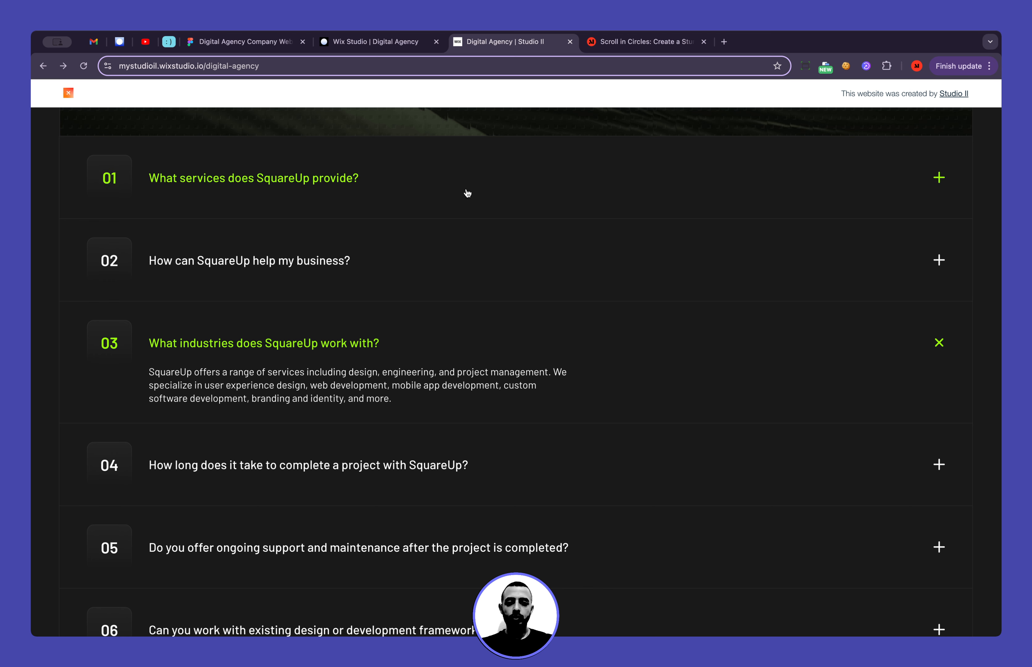
{"action": "left_click", "coordinate": [424, 346]}
{"action": "left_click", "coordinate": [424, 346]}
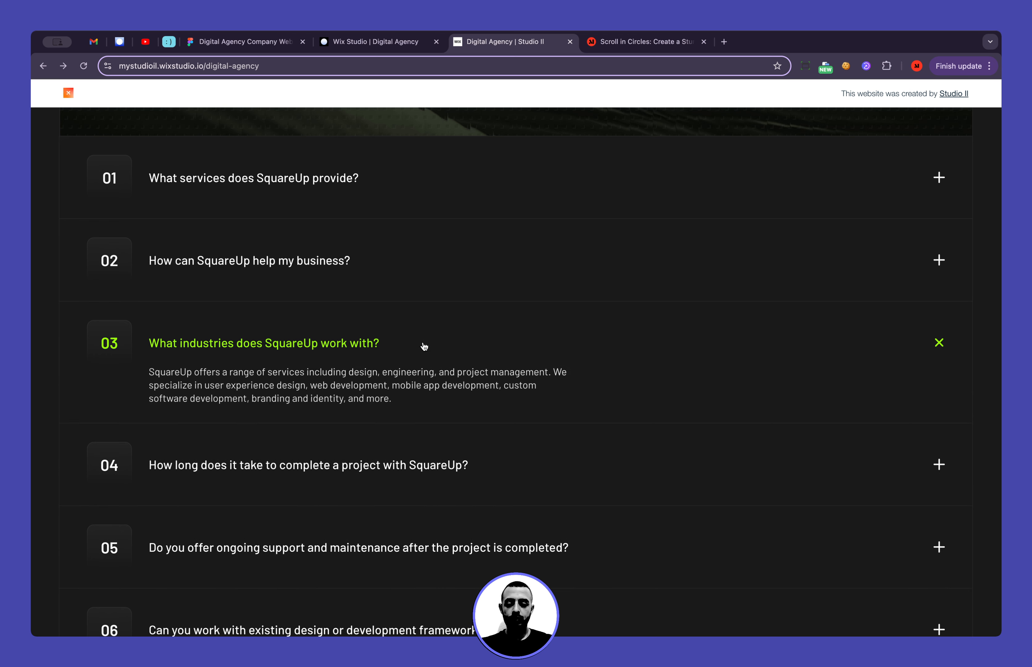
Return to the Home page code in Wix Studio and examine the contentBox.expand() and item.customClassList.add("active") lines
{"action": "left_click", "coordinate": [398, 40]}
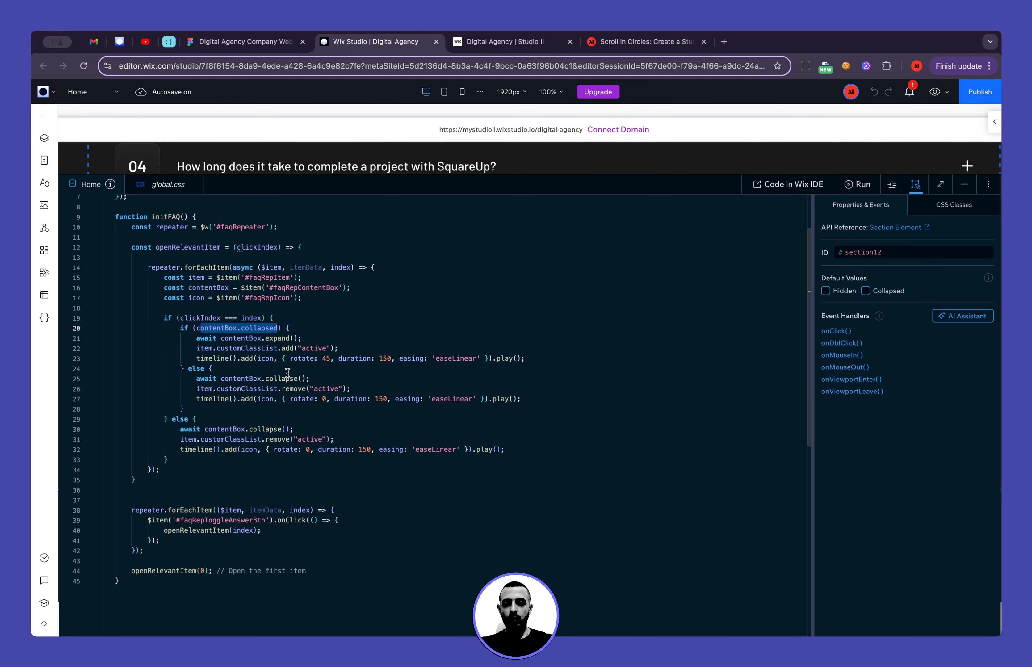
{"action": "left_click_drag", "start_coordinate": [197, 338], "coordinate": [311, 338]}
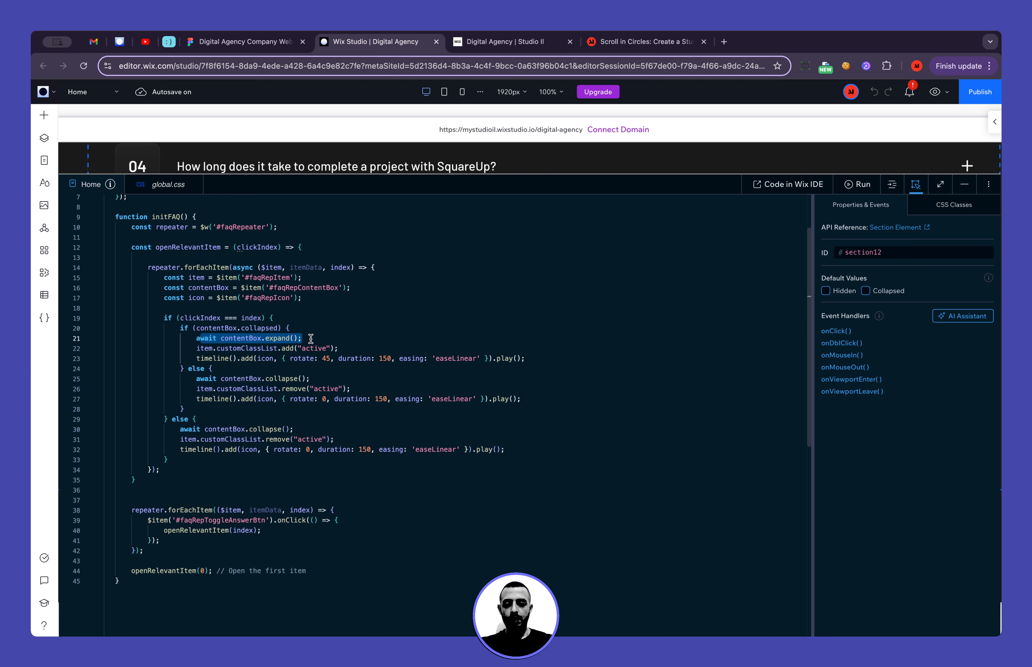
{"action": "left_click", "coordinate": [342, 348]}
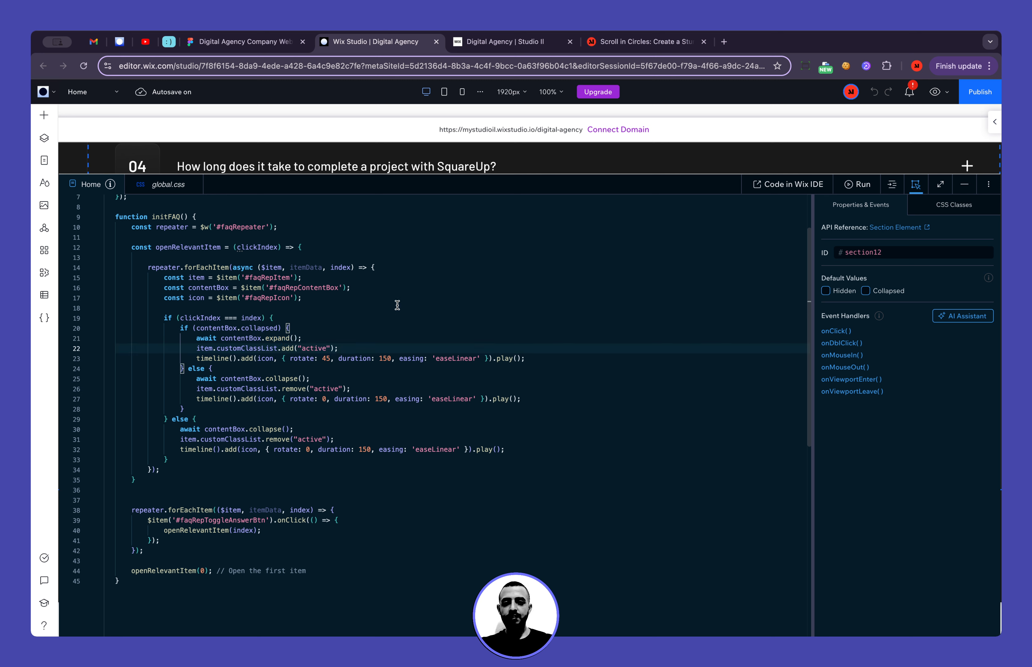
{"action": "key", "text": "shift+Home"}
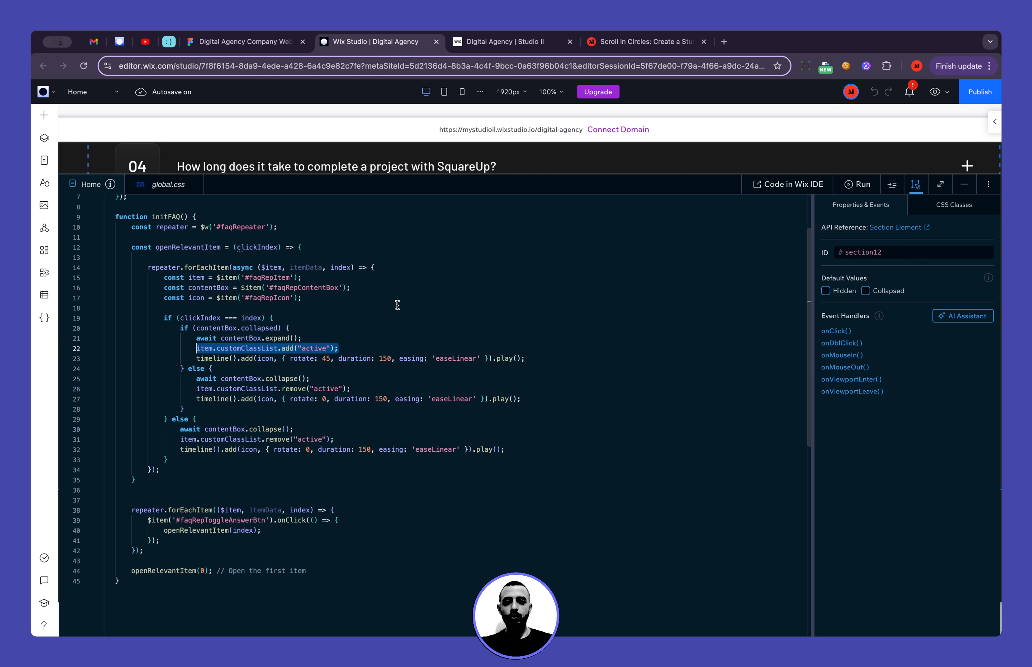
{"action": "double_click", "coordinate": [203, 348]}
{"action": "double_click", "coordinate": [239, 350]}
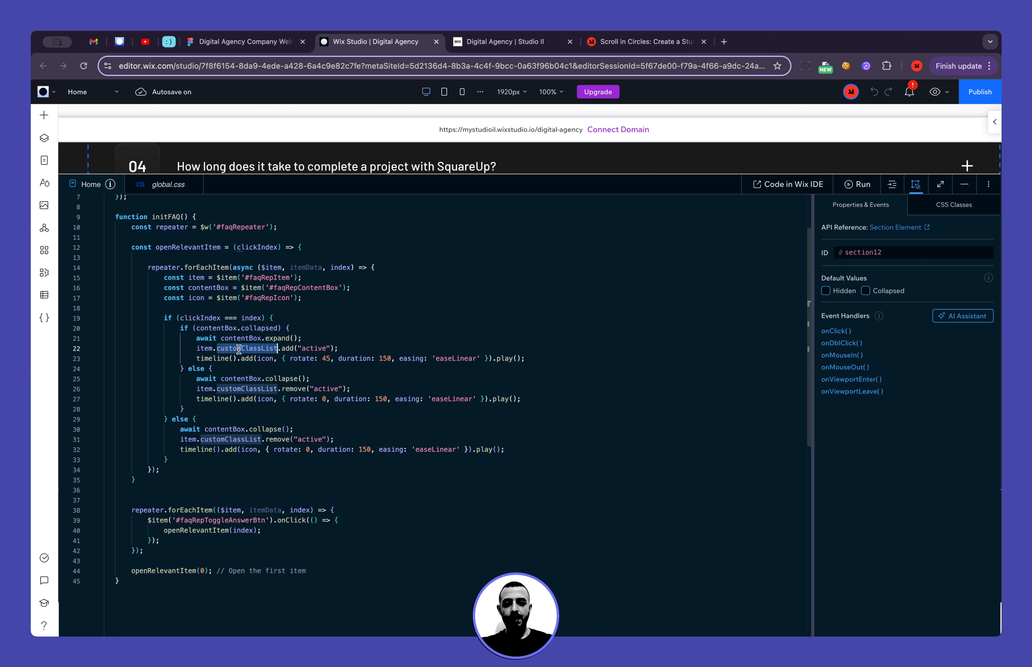
{"action": "double_click", "coordinate": [314, 349]}
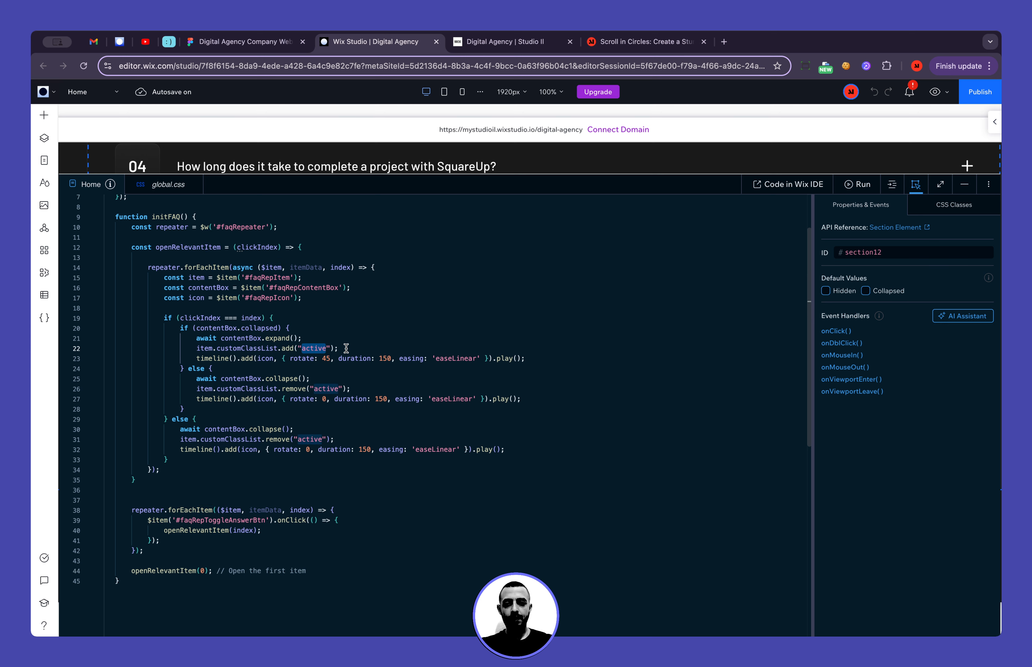
Open global.css and examine the .repeater__item.active rule and its max-height: 500px declaration
{"action": "left_click", "coordinate": [169, 185]}
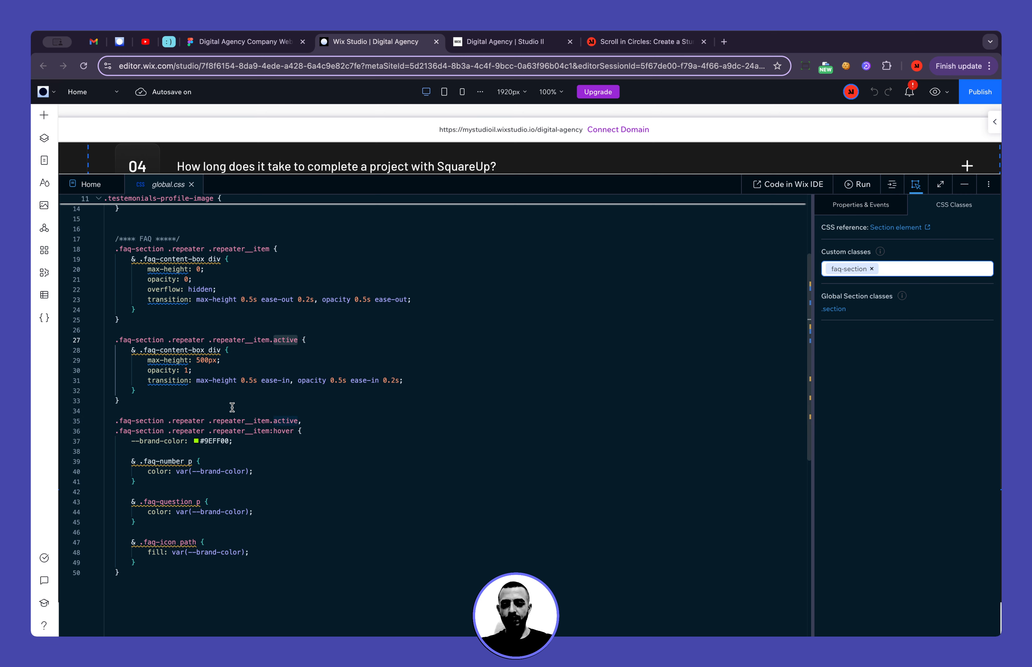
{"action": "scroll", "coordinate": [232, 408], "scroll_direction": "down", "scroll_amount": 2}
{"action": "scroll", "coordinate": [198, 355], "scroll_direction": "up", "scroll_amount": 5}
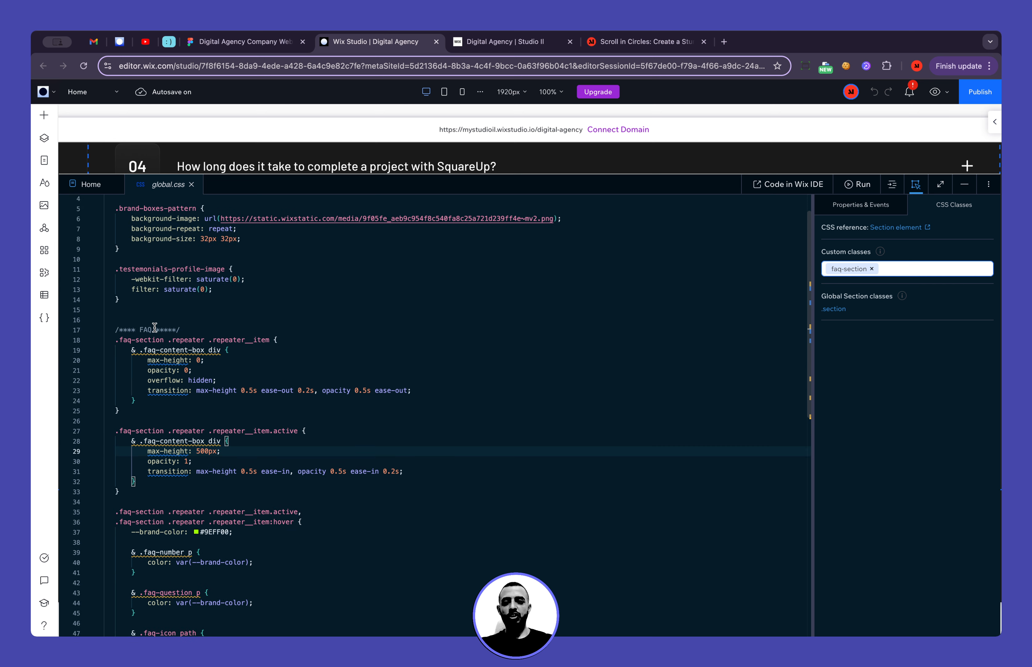
{"action": "left_click", "coordinate": [155, 441]}
{"action": "key", "text": "Up"}
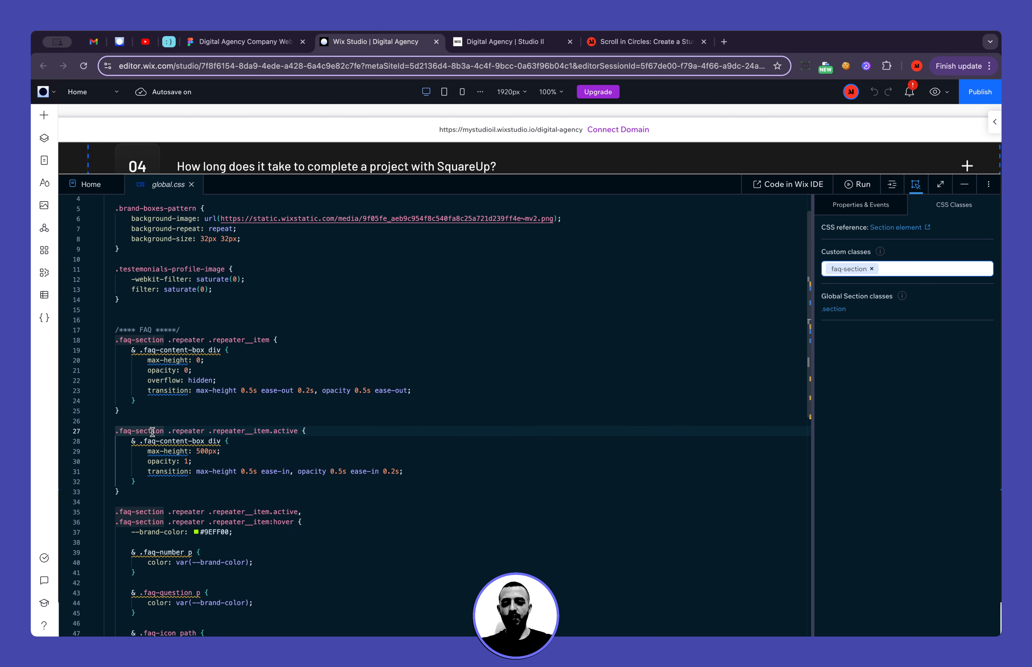
{"action": "scroll", "coordinate": [154, 447], "scroll_direction": "down", "scroll_amount": 1}
{"action": "left_click_drag", "start_coordinate": [147, 418], "coordinate": [304, 418]}
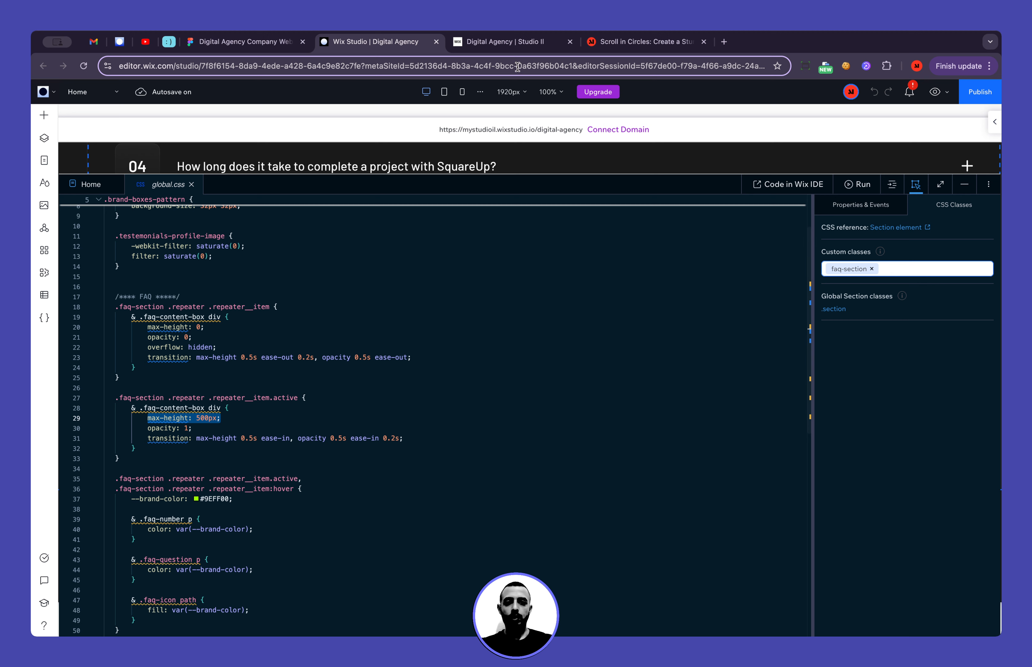
Switch to the live site and toggle "What industries does SquareUp work with?" repeatedly to observe the answer's fade transition
{"action": "left_click", "coordinate": [504, 43]}
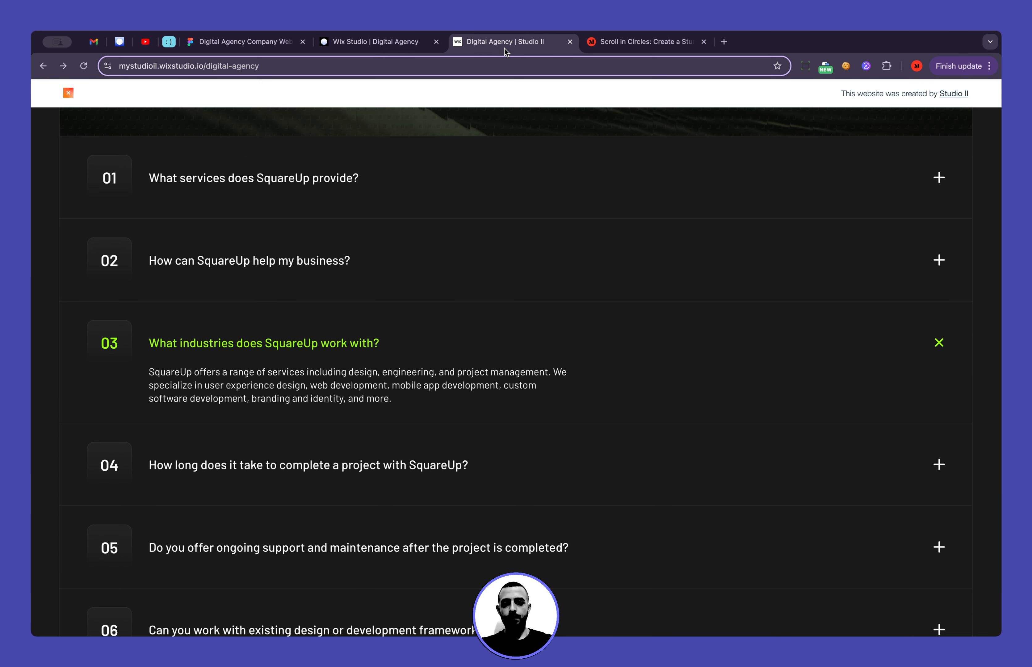
{"action": "left_click", "coordinate": [421, 341]}
{"action": "left_click", "coordinate": [421, 340]}
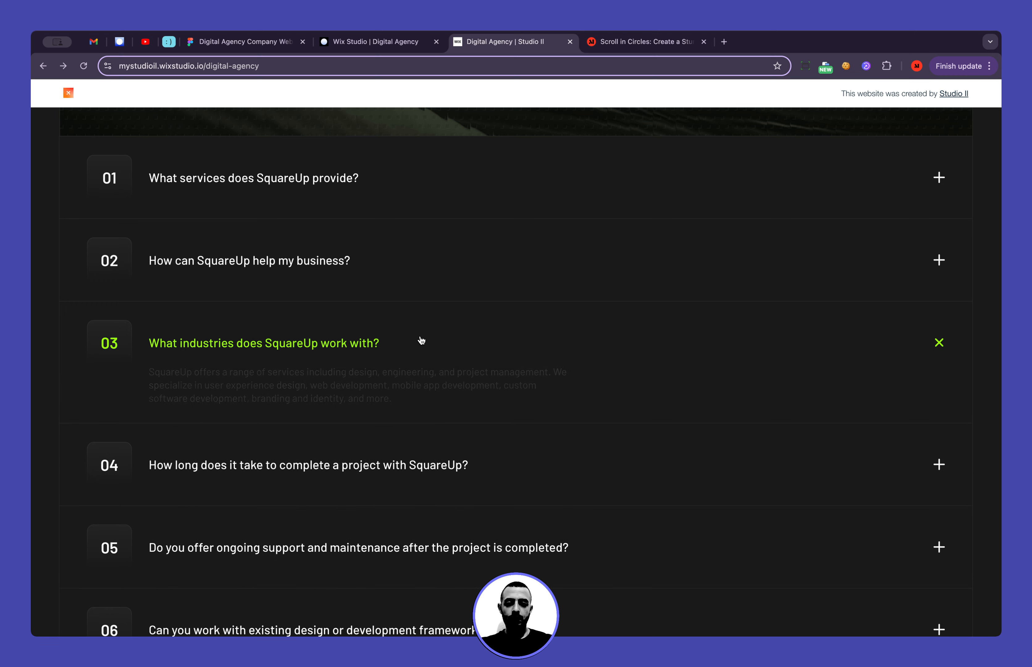
{"action": "left_click", "coordinate": [421, 340]}
{"action": "left_click", "coordinate": [420, 340]}
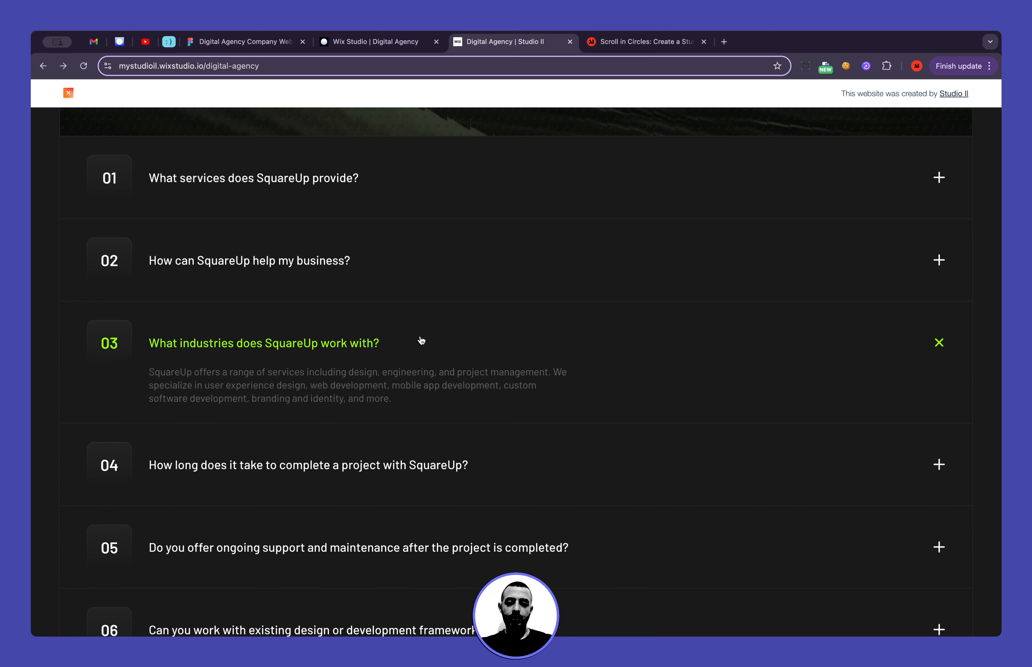
Return to global.css in Wix Studio and examine the combined .repeater__item.active and .repeater__item:hover selectors of the --brand-color rule
{"action": "left_click", "coordinate": [381, 43]}
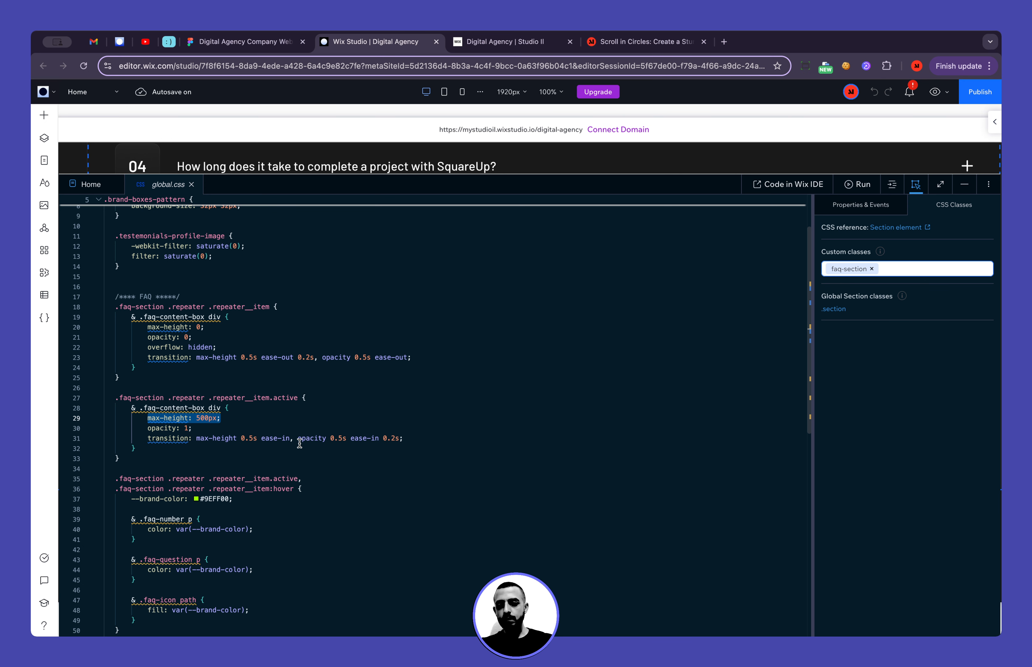
{"action": "scroll", "coordinate": [299, 438], "scroll_direction": "down", "scroll_amount": 3}
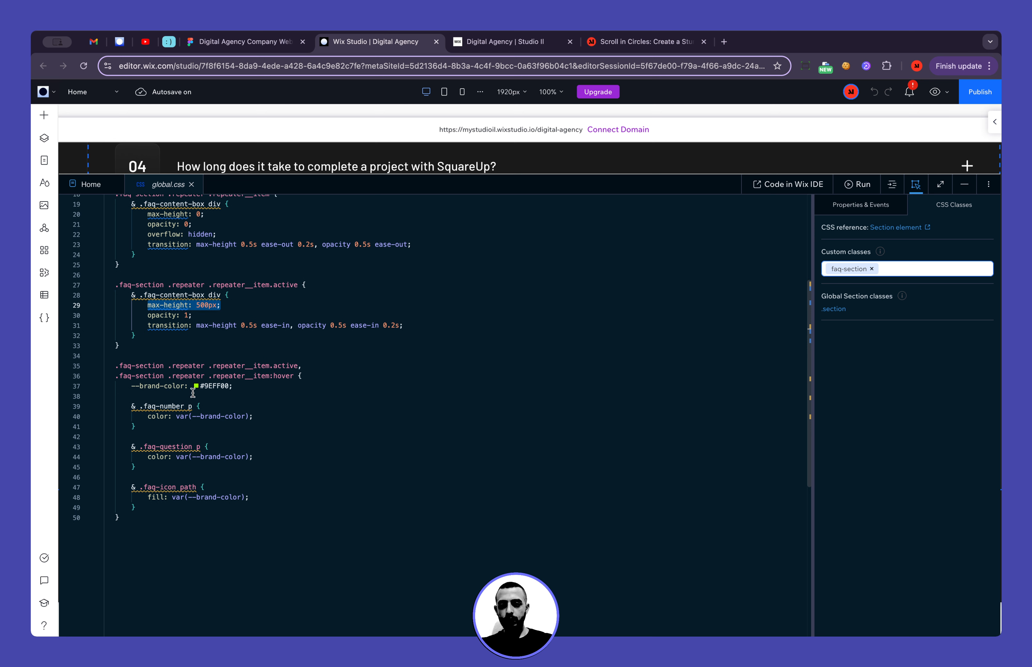
{"action": "double_click", "coordinate": [122, 366]}
{"action": "left_click_drag", "start_coordinate": [139, 367], "coordinate": [277, 366]}
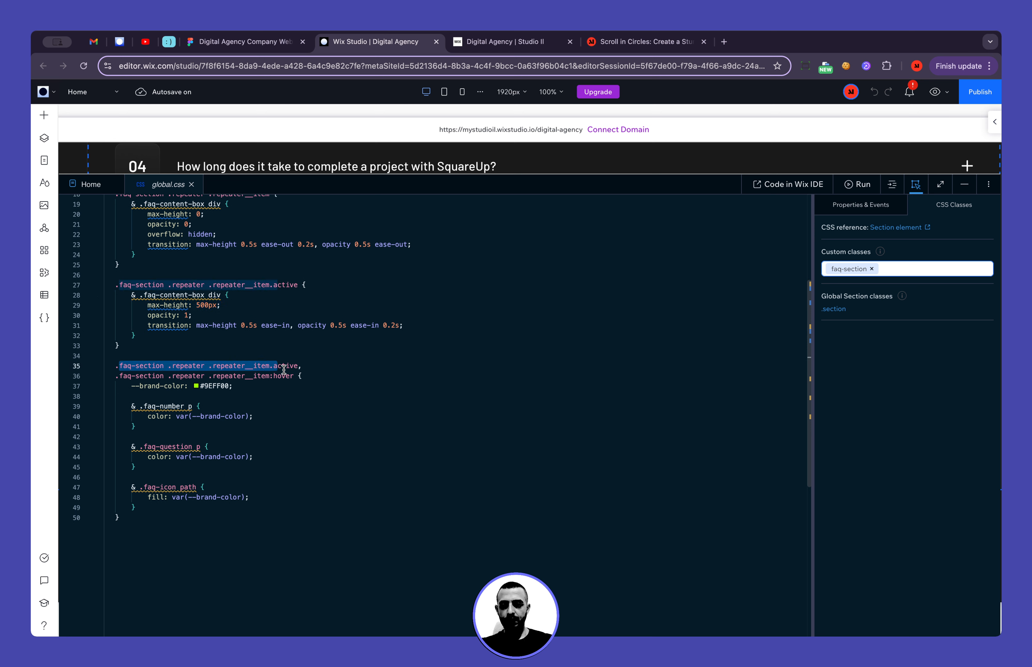
{"action": "left_click", "coordinate": [289, 366]}
{"action": "key", "text": "shift+Home"}
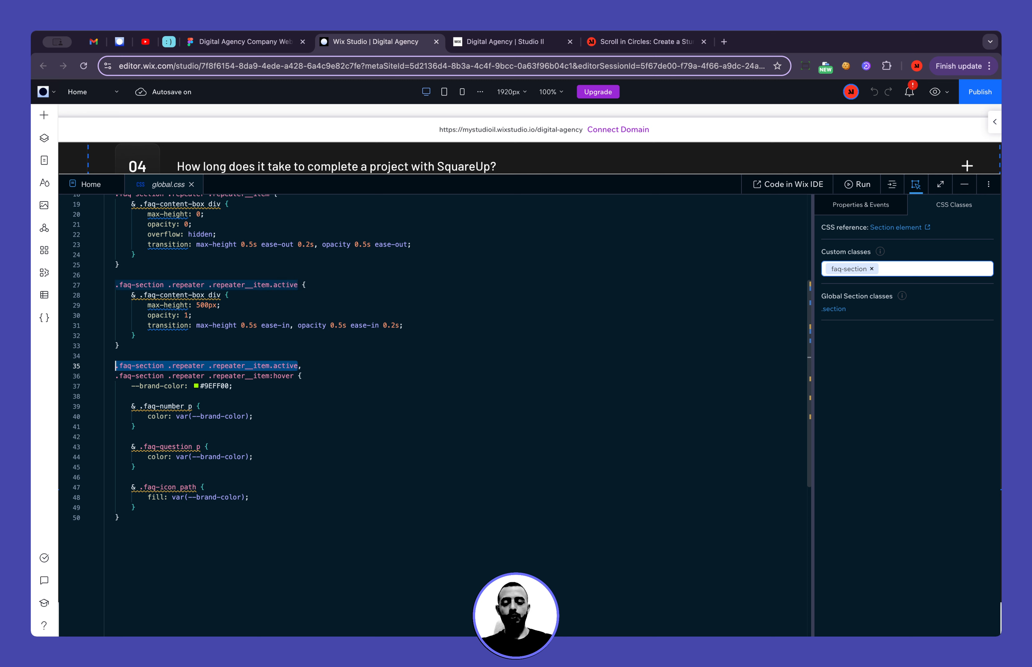
{"action": "left_click", "coordinate": [298, 366]}
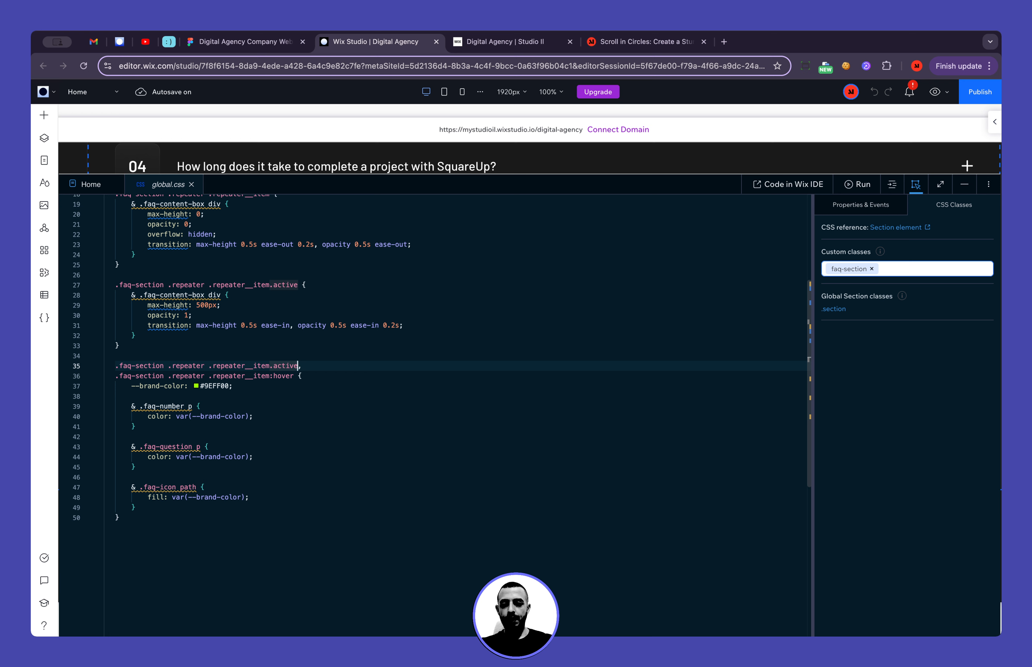
{"action": "key", "text": "alt+shift+Left"}
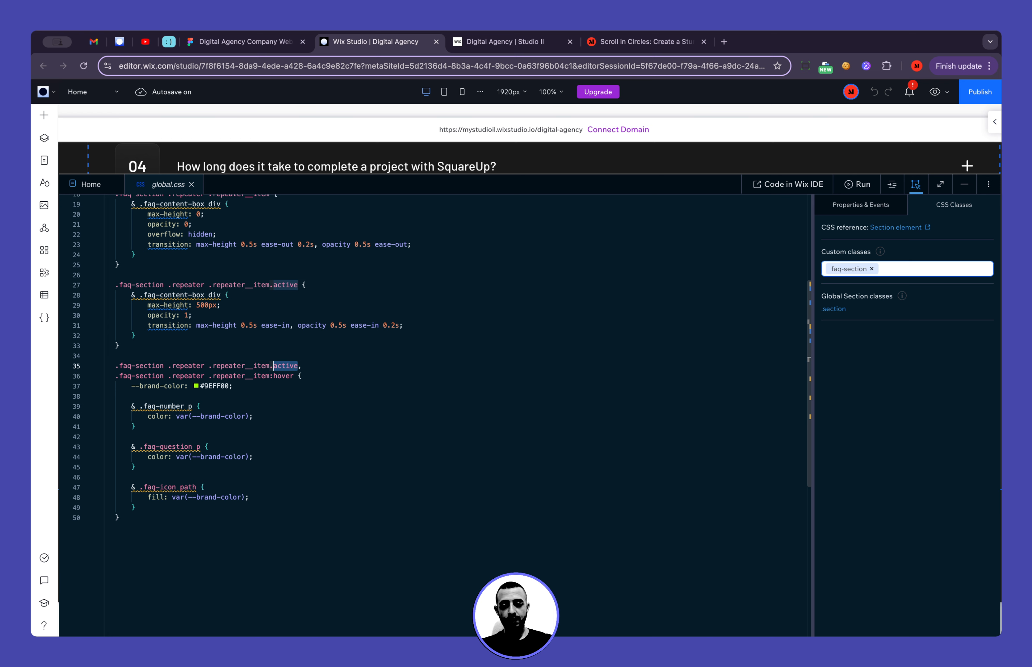
{"action": "key", "text": "Down"}
{"action": "key", "text": "Left"}
{"action": "key", "text": "alt+shift+Left"}
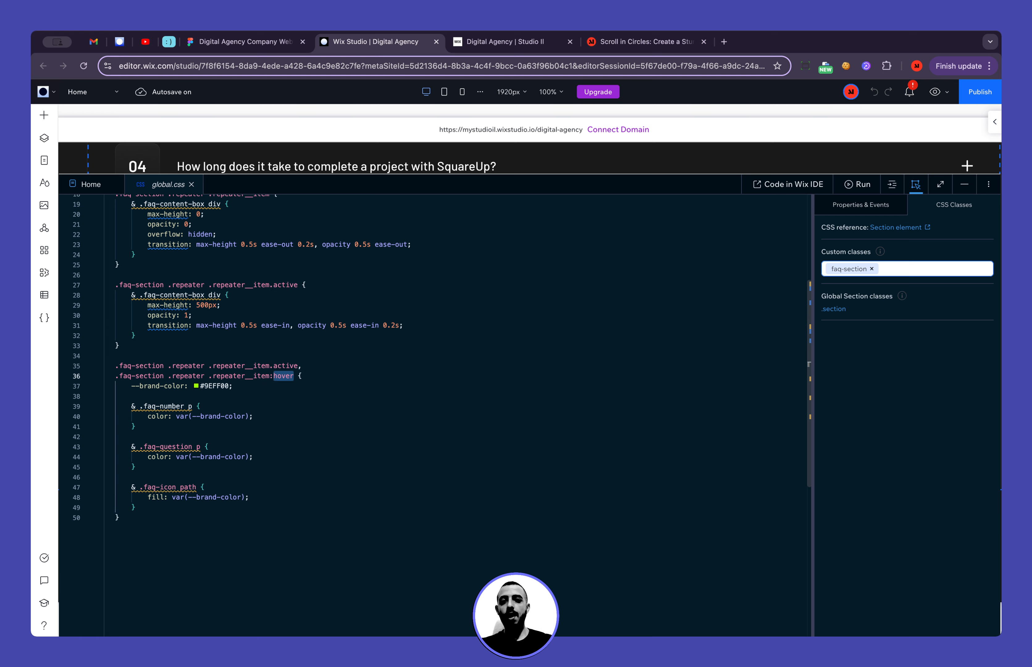
Check the highlighted FAQ item on the live site and return to global.css to examine the .faq-number p selector
{"action": "left_click", "coordinate": [512, 48]}
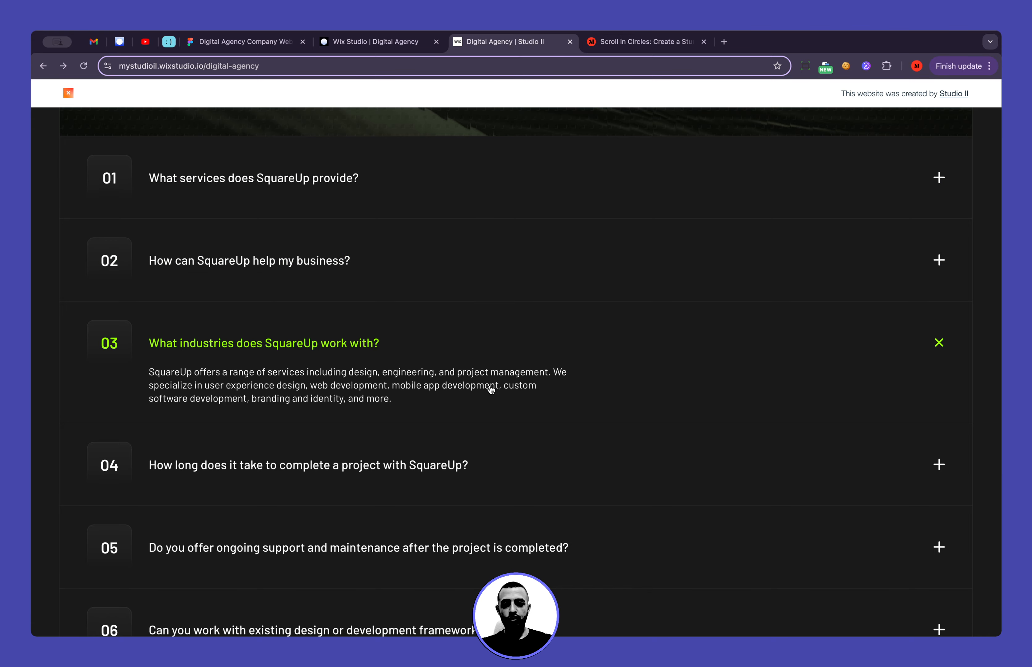
{"action": "left_click", "coordinate": [386, 48]}
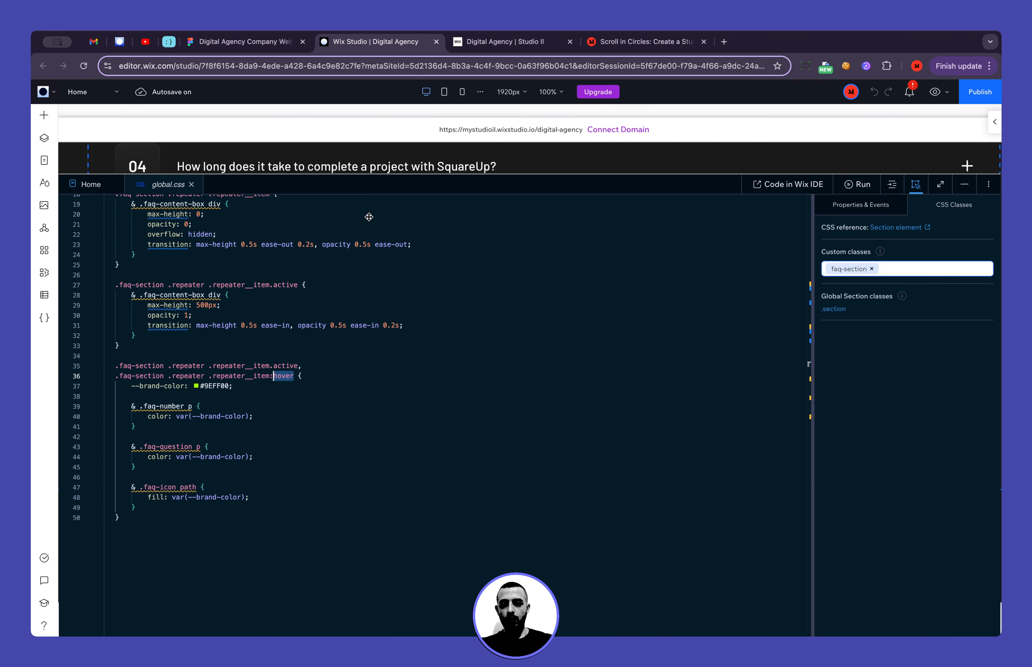
{"action": "left_click", "coordinate": [204, 402]}
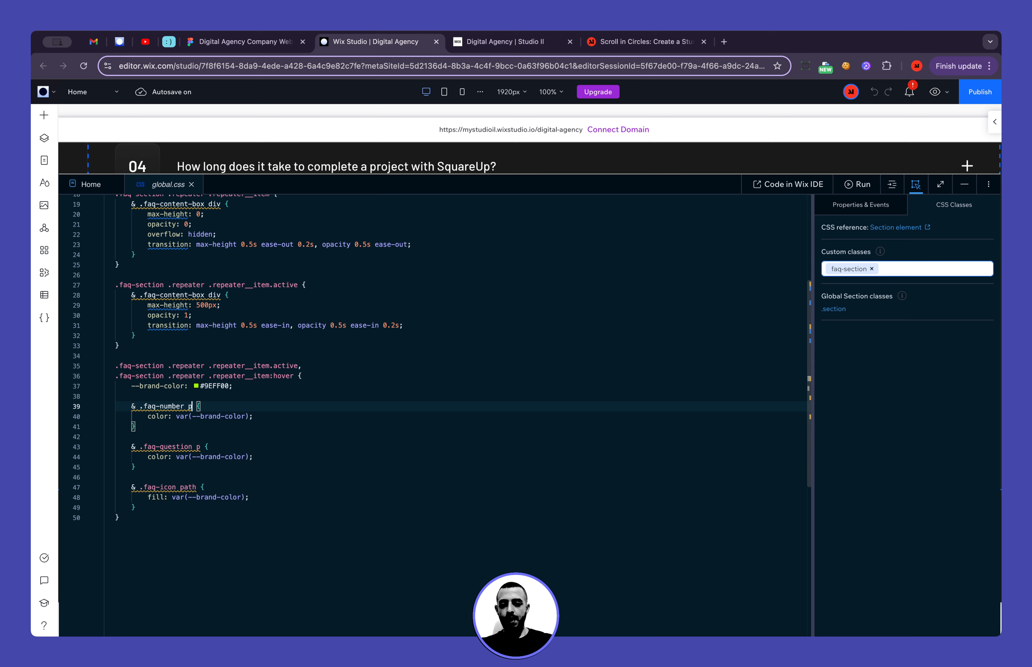
{"action": "left_click_drag", "start_coordinate": [184, 407], "coordinate": [159, 406]}
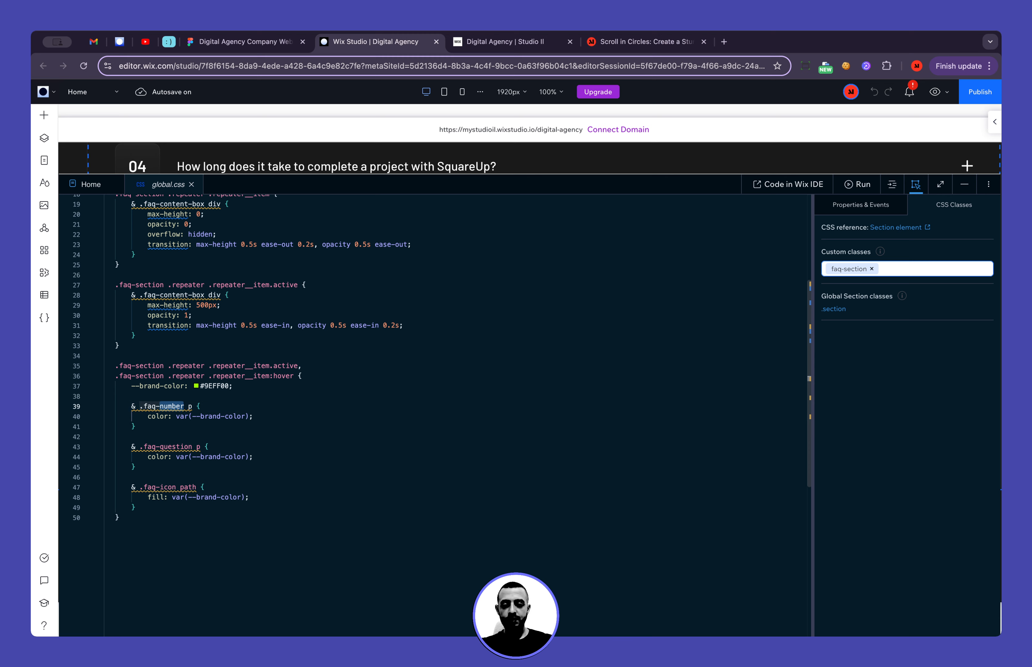
Enlarge the canvas and inspect the custom CSS classes of FAQ item 05's content box and icon through the Layers tree
{"action": "left_click_drag", "start_coordinate": [729, 174], "coordinate": [699, 482]}
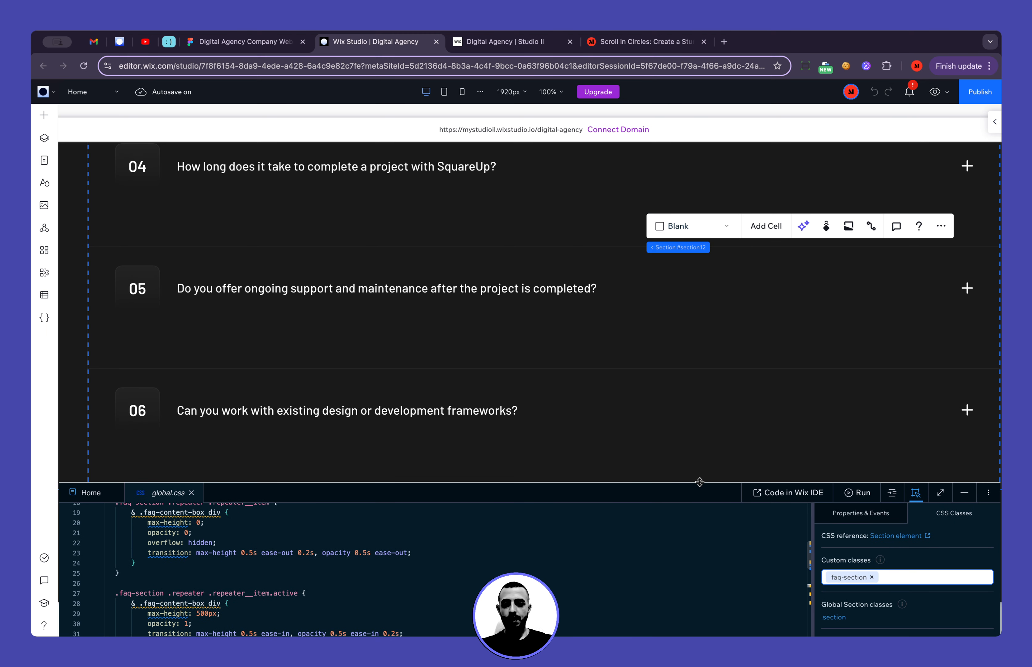
{"action": "left_click", "coordinate": [253, 317]}
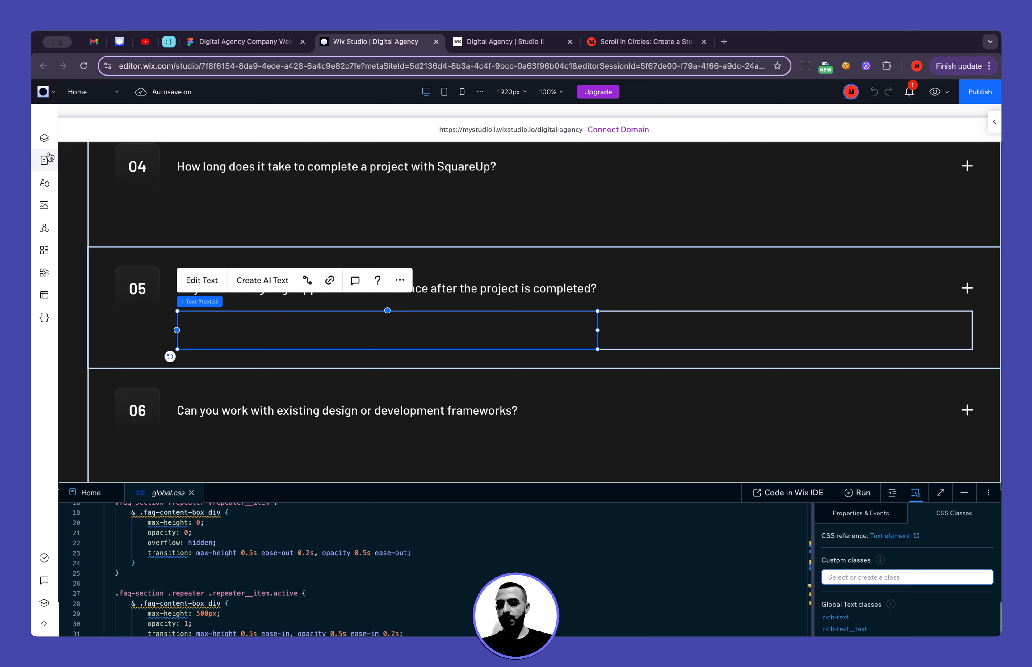
{"action": "left_click", "coordinate": [44, 138]}
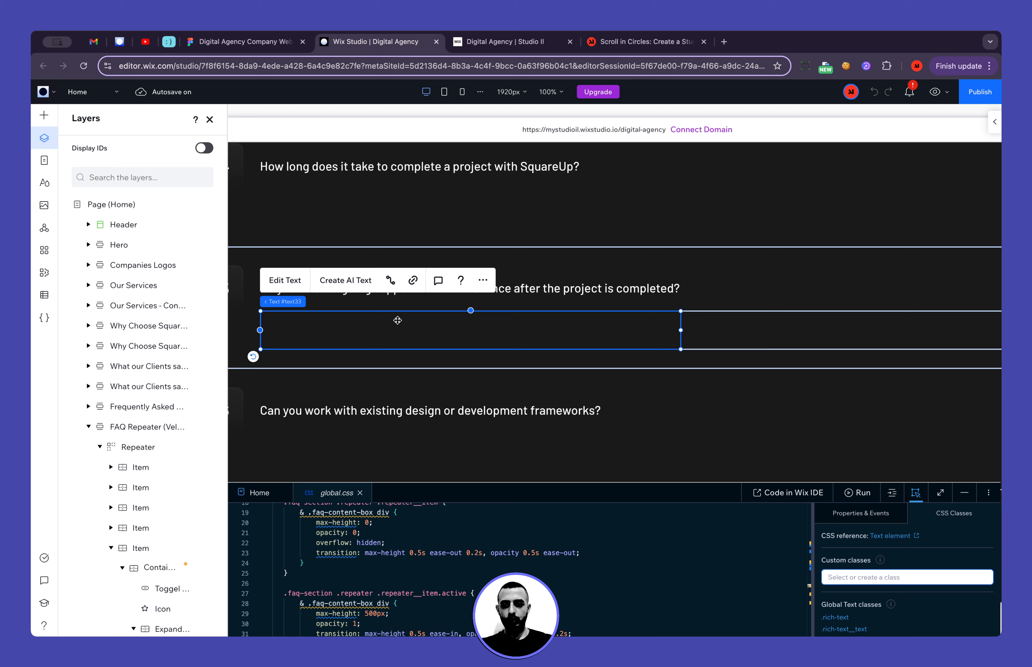
{"action": "scroll", "coordinate": [143, 406], "scroll_direction": "down", "scroll_amount": 5}
{"action": "left_click", "coordinate": [778, 335]}
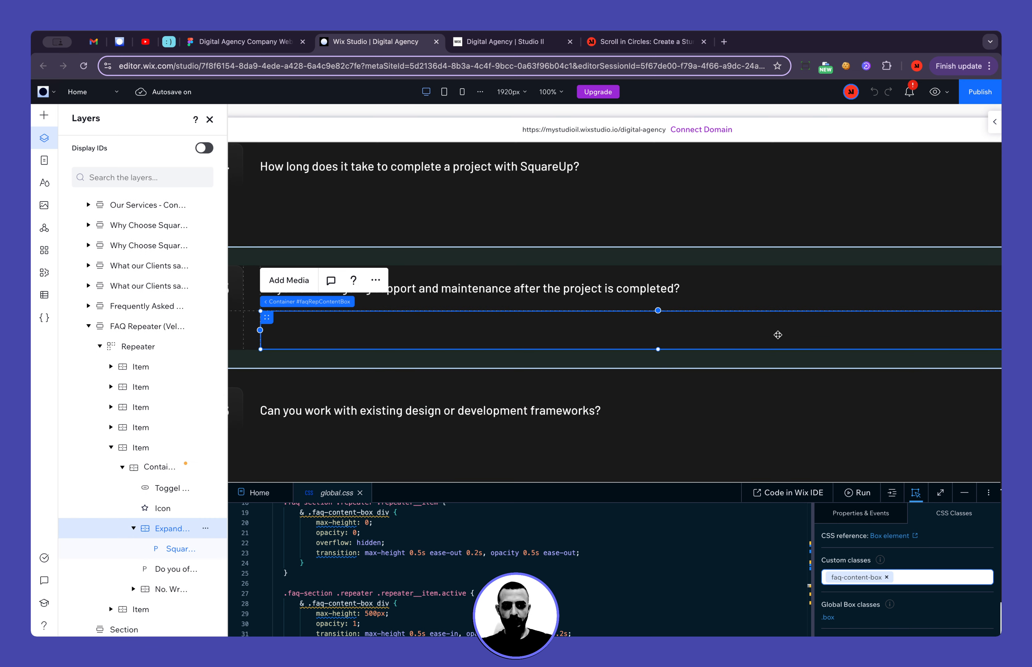
{"action": "scroll", "coordinate": [108, 485], "scroll_direction": "down", "scroll_amount": 1}
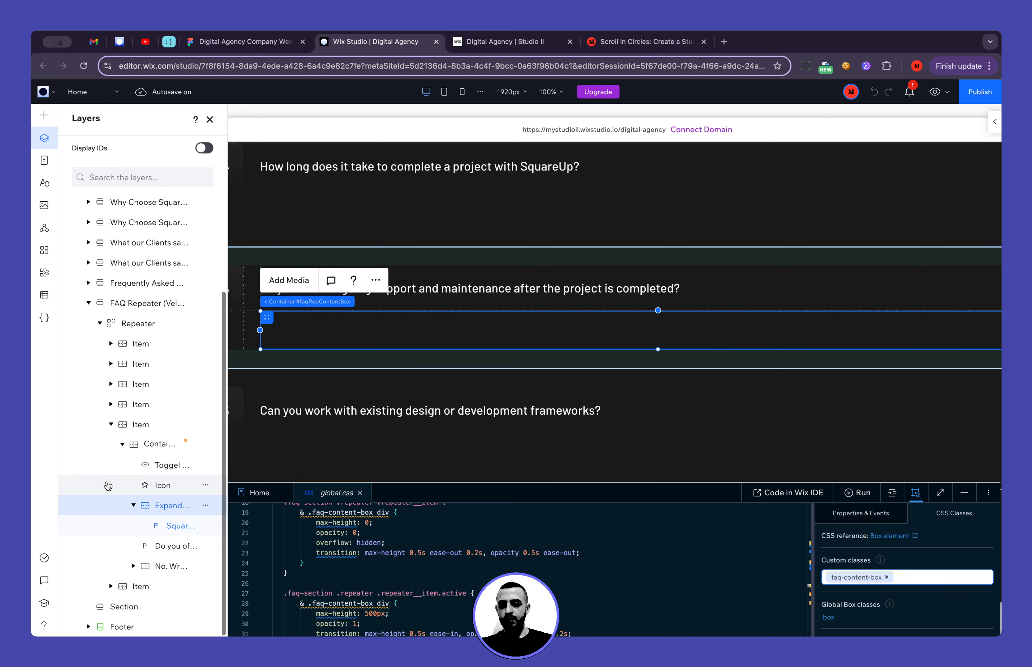
{"action": "left_click", "coordinate": [134, 506]}
{"action": "left_click", "coordinate": [163, 506]}
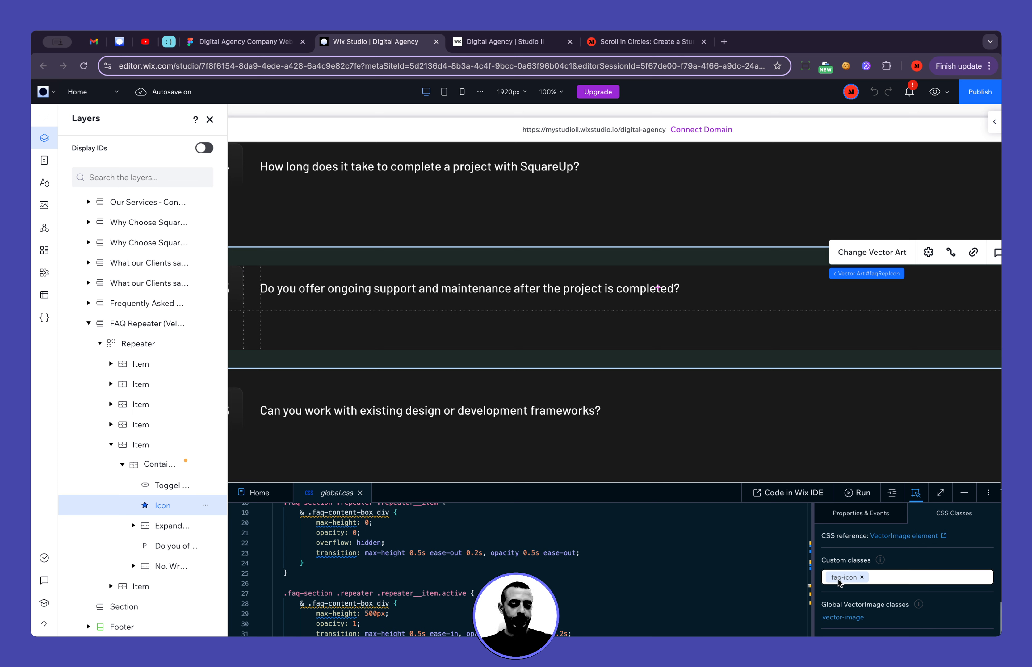
Enlarge the code area and examine the --brand-color variable declaration in the active and hover rule of global.css
{"action": "scroll", "coordinate": [442, 576], "scroll_direction": "down", "scroll_amount": 3}
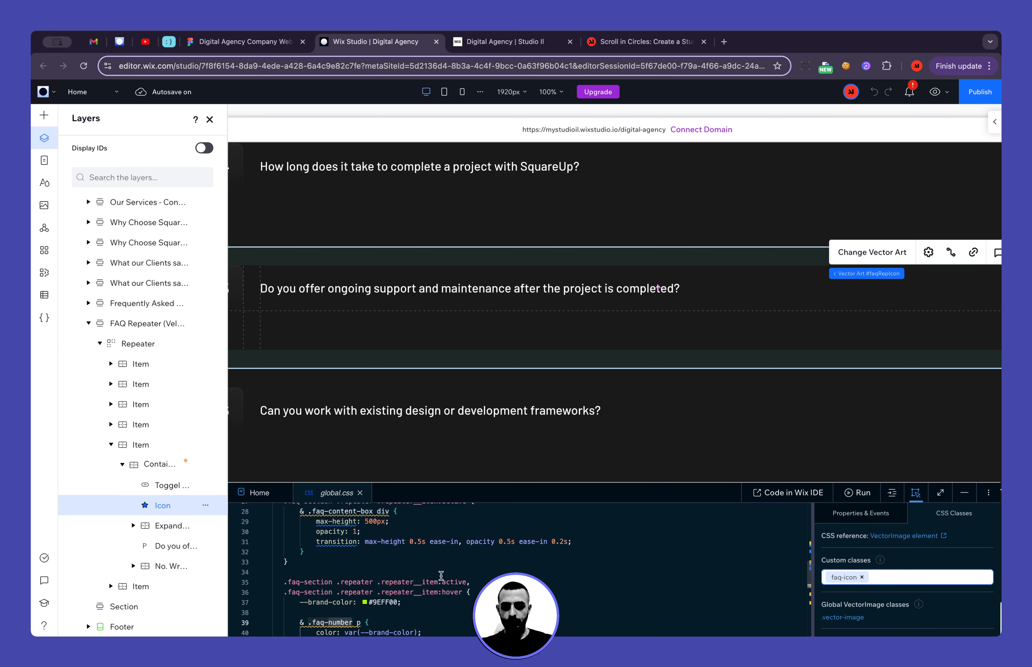
{"action": "left_click_drag", "start_coordinate": [450, 487], "coordinate": [450, 394]}
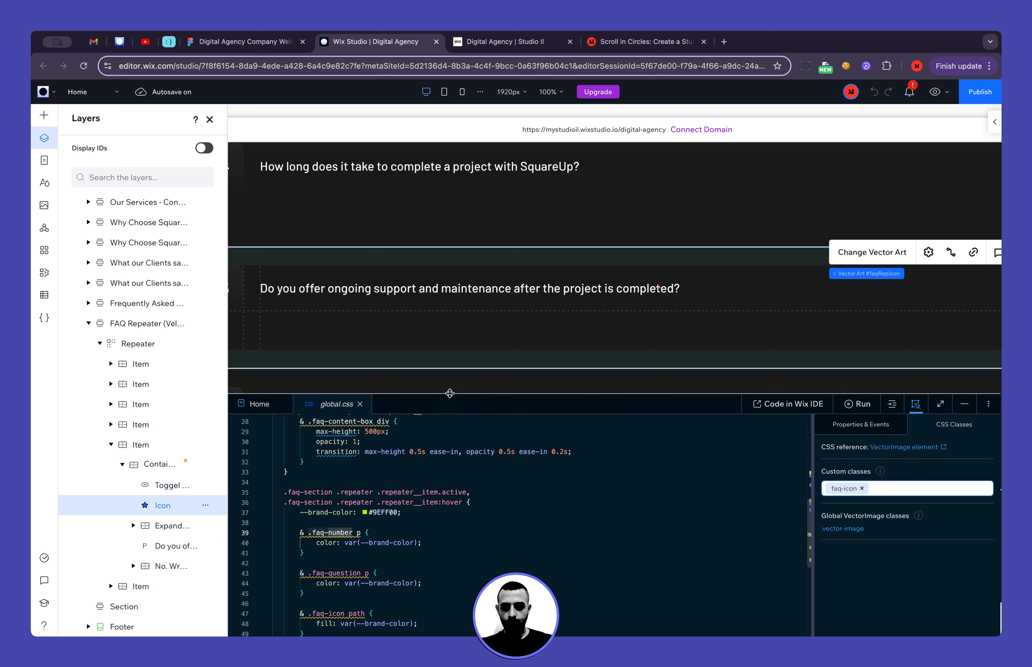
{"action": "scroll", "coordinate": [423, 512], "scroll_direction": "down", "scroll_amount": 2}
{"action": "scroll", "coordinate": [408, 517], "scroll_direction": "up", "scroll_amount": 2}
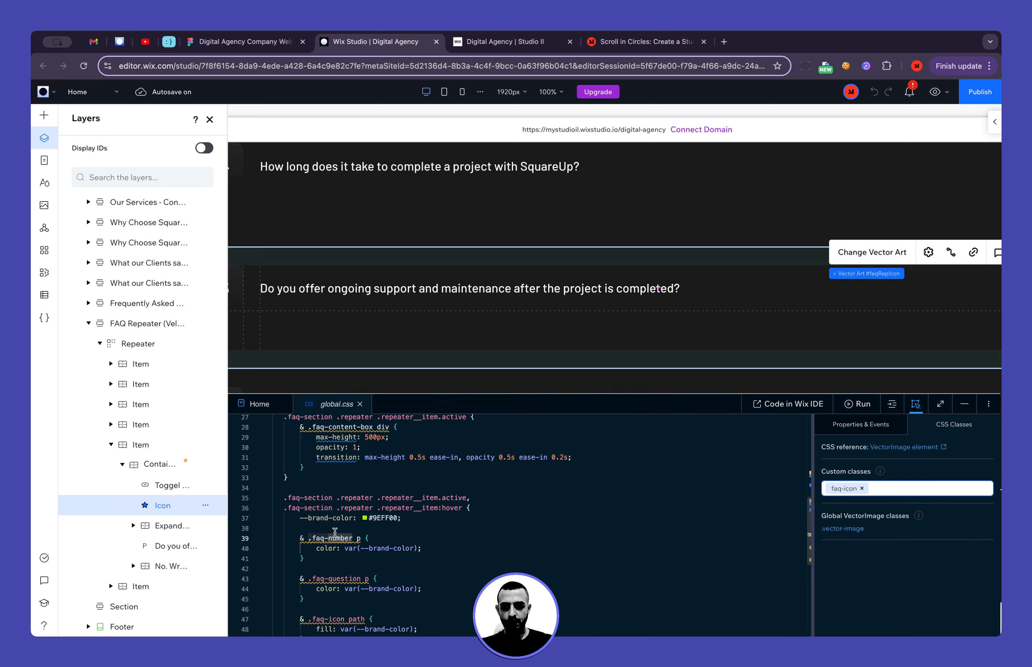
{"action": "scroll", "coordinate": [302, 519], "scroll_direction": "up", "scroll_amount": 2}
{"action": "left_click_drag", "start_coordinate": [300, 561], "coordinate": [353, 560]}
{"action": "left_click", "coordinate": [353, 561]}
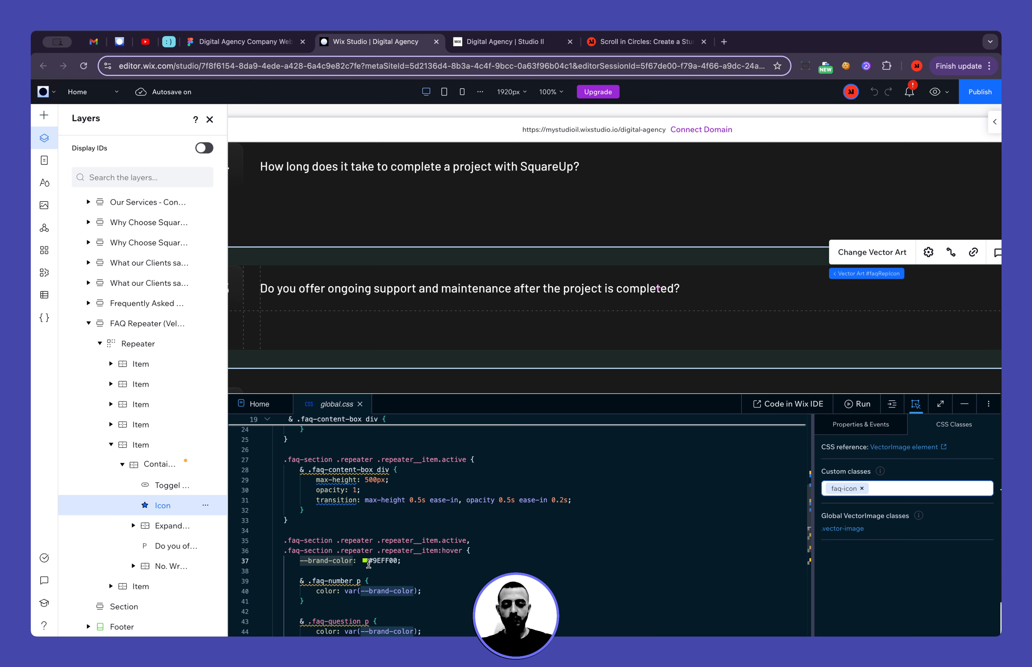
Compare the live site's FAQ highlight with the .faq-number p and .faq-icon path rules, including the fill: var(--brand-color) declaration
{"action": "left_click", "coordinate": [485, 43]}
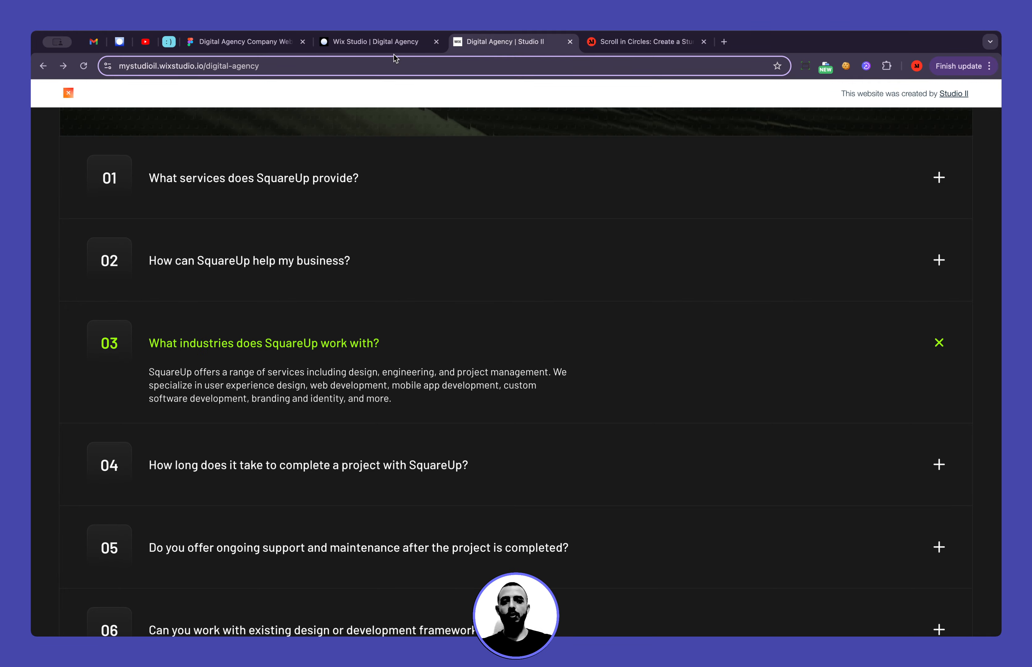
{"action": "left_click", "coordinate": [382, 42]}
{"action": "scroll", "coordinate": [373, 563], "scroll_direction": "down", "scroll_amount": 1}
{"action": "scroll", "coordinate": [373, 563], "scroll_direction": "down", "scroll_amount": 2}
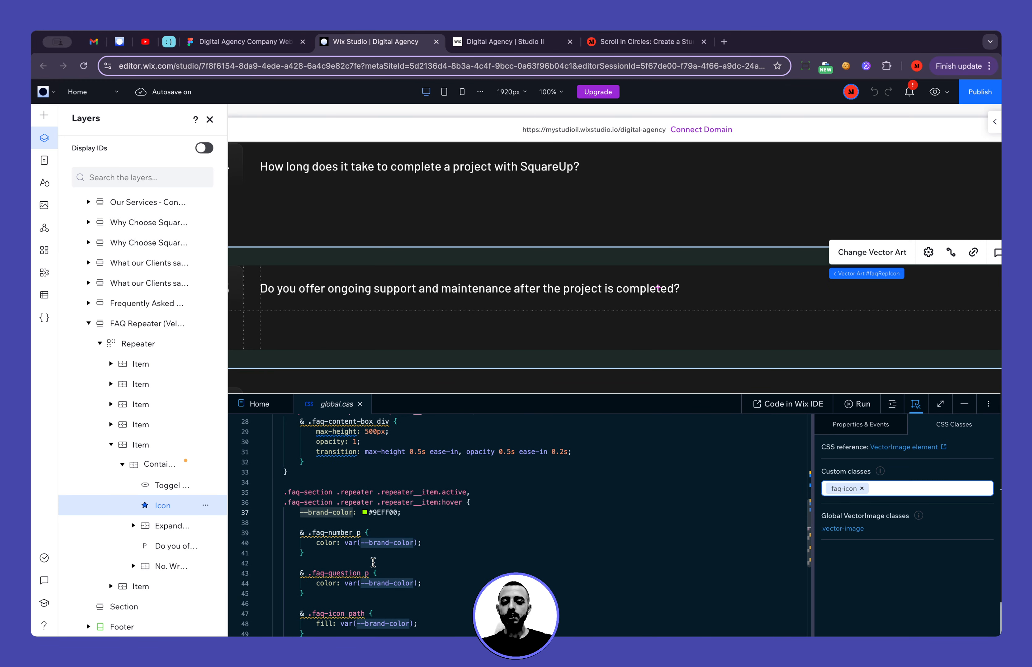
{"action": "left_click", "coordinate": [313, 533]}
{"action": "scroll", "coordinate": [401, 550], "scroll_direction": "down", "scroll_amount": 2}
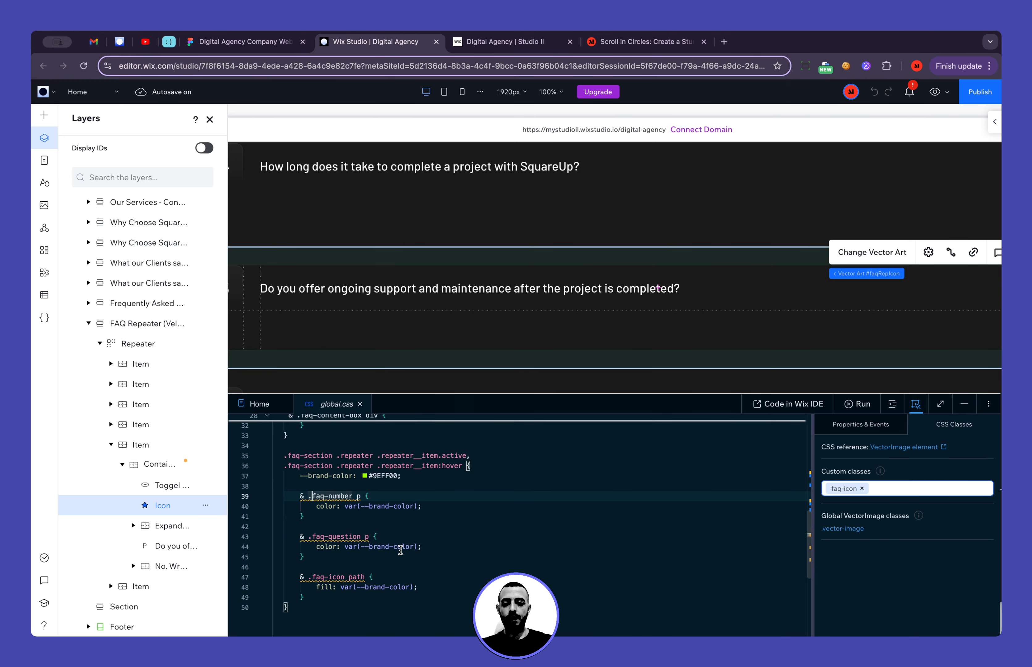
{"action": "double_click", "coordinate": [352, 578]}
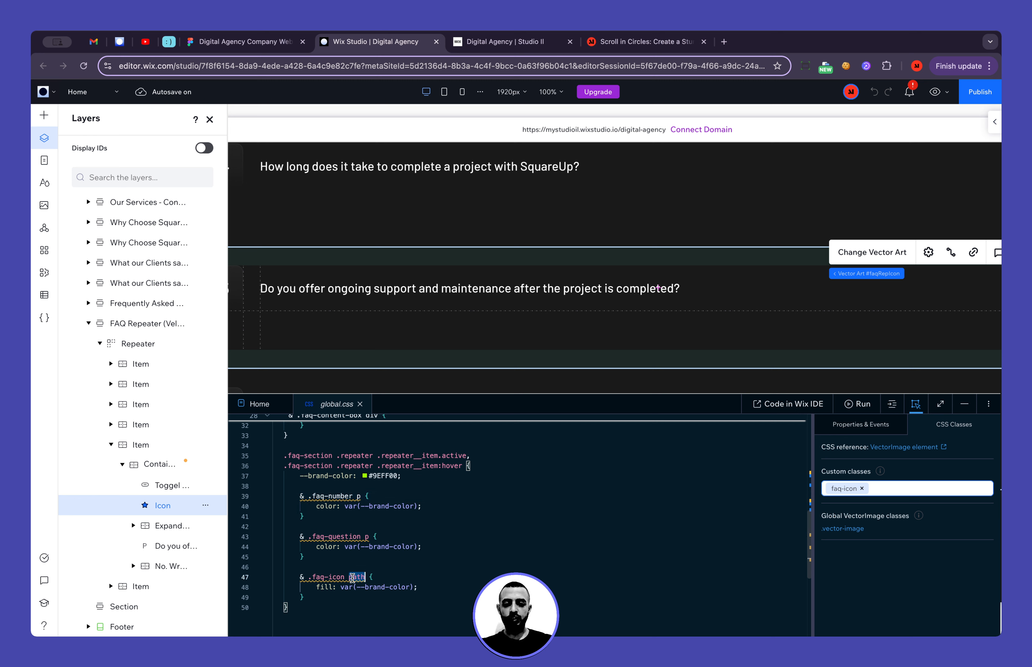
{"action": "left_click_drag", "start_coordinate": [316, 588], "coordinate": [404, 586]}
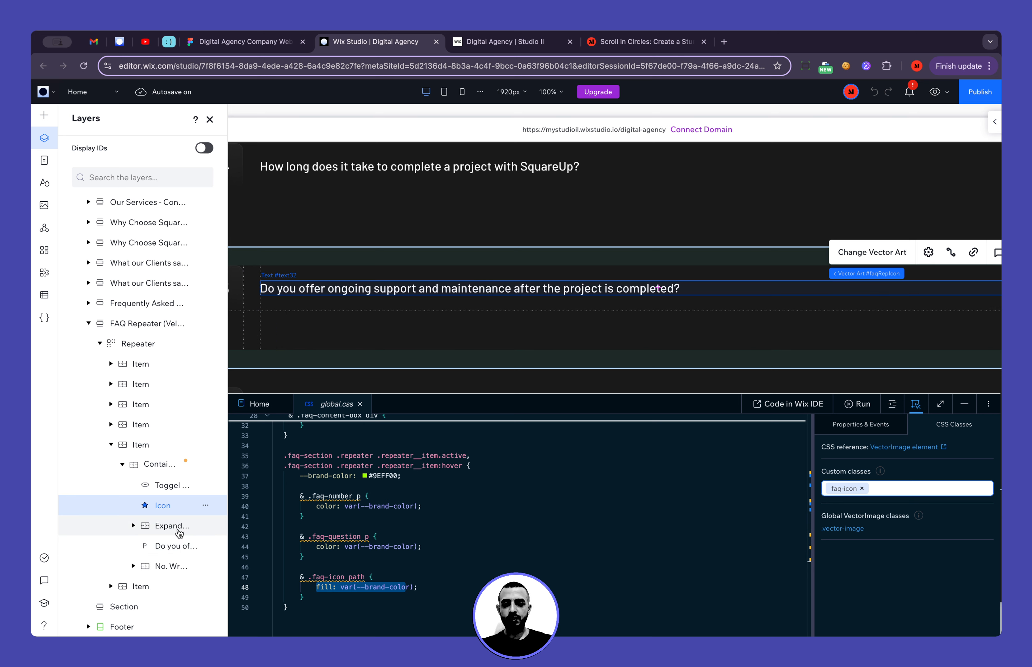
Inspect the custom class of item 05's question text and examine the hover and active selectors of the --brand-color rule
{"action": "left_click", "coordinate": [169, 545]}
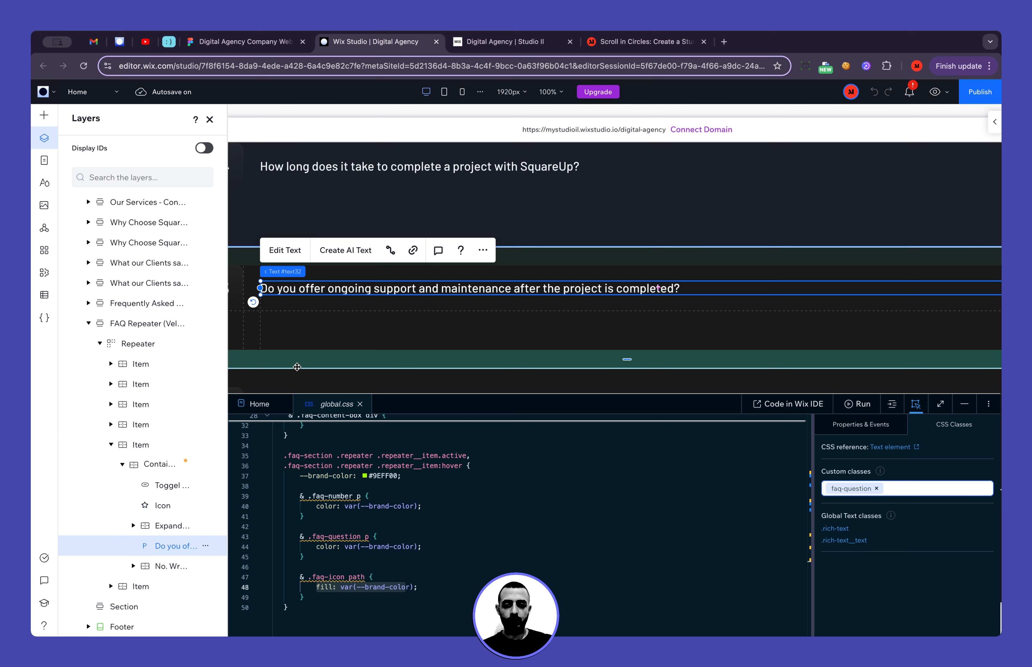
{"action": "scroll", "coordinate": [319, 508], "scroll_direction": "down", "scroll_amount": 1}
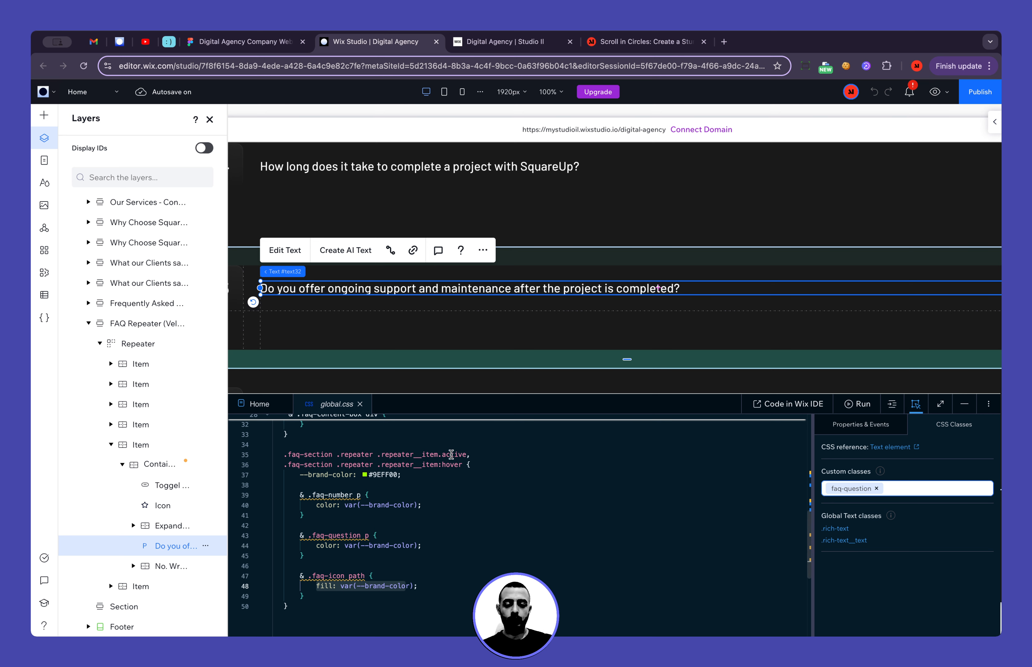
{"action": "scroll", "coordinate": [450, 454], "scroll_direction": "up", "scroll_amount": 5}
{"action": "left_click", "coordinate": [446, 571]}
{"action": "double_click", "coordinate": [447, 571]}
{"action": "scroll", "coordinate": [436, 583], "scroll_direction": "down", "scroll_amount": 4}
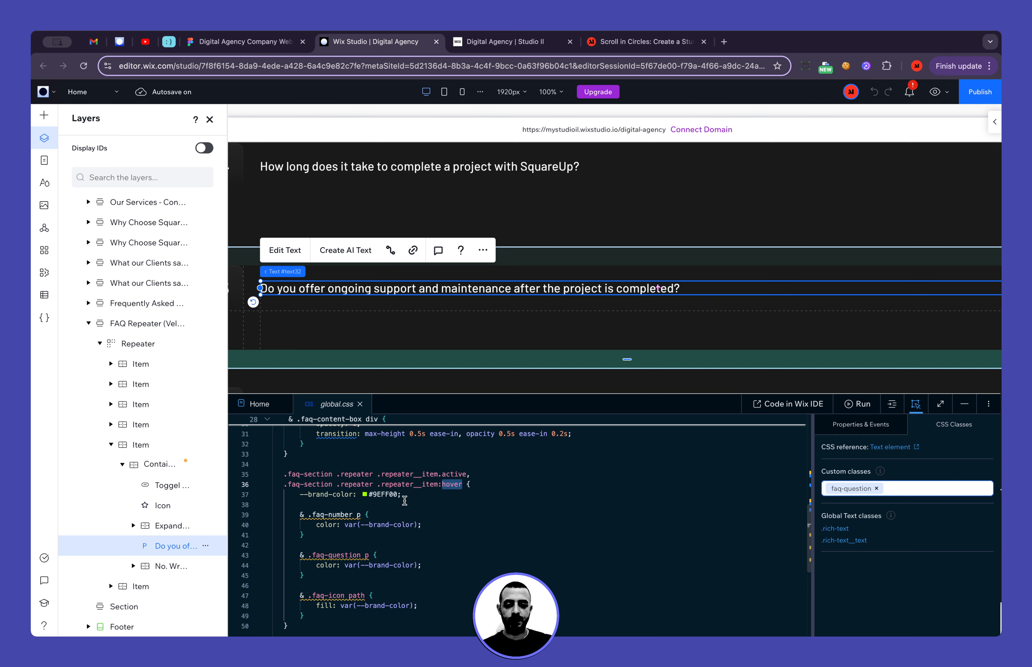
{"action": "double_click", "coordinate": [451, 473]}
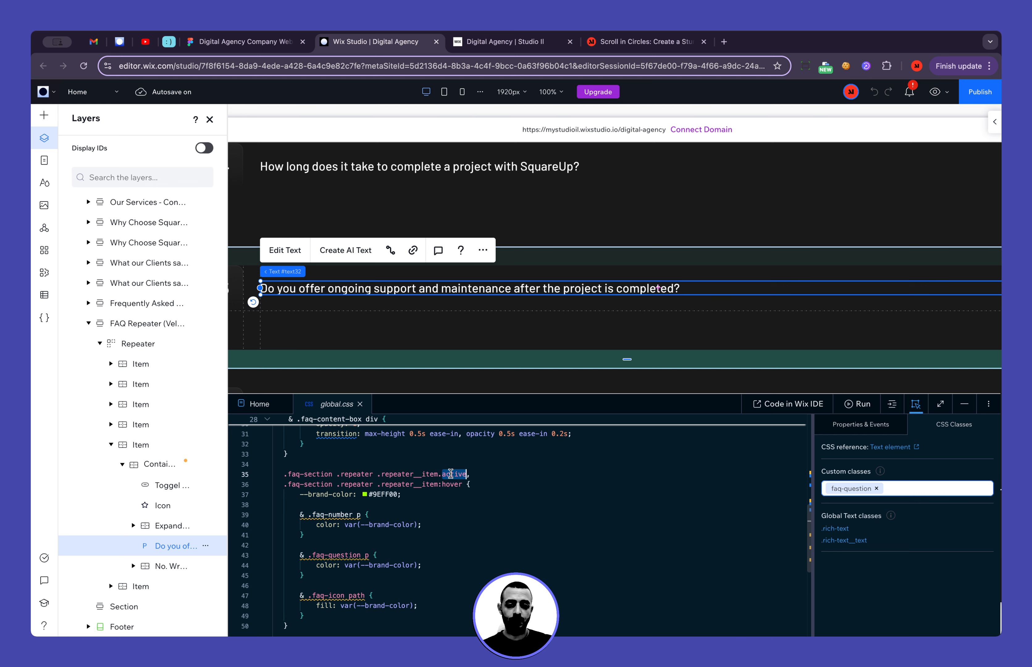
Close the Layers tree and examine the item.customClassList.add("active") line in the Home page code
{"action": "left_click", "coordinate": [211, 119]}
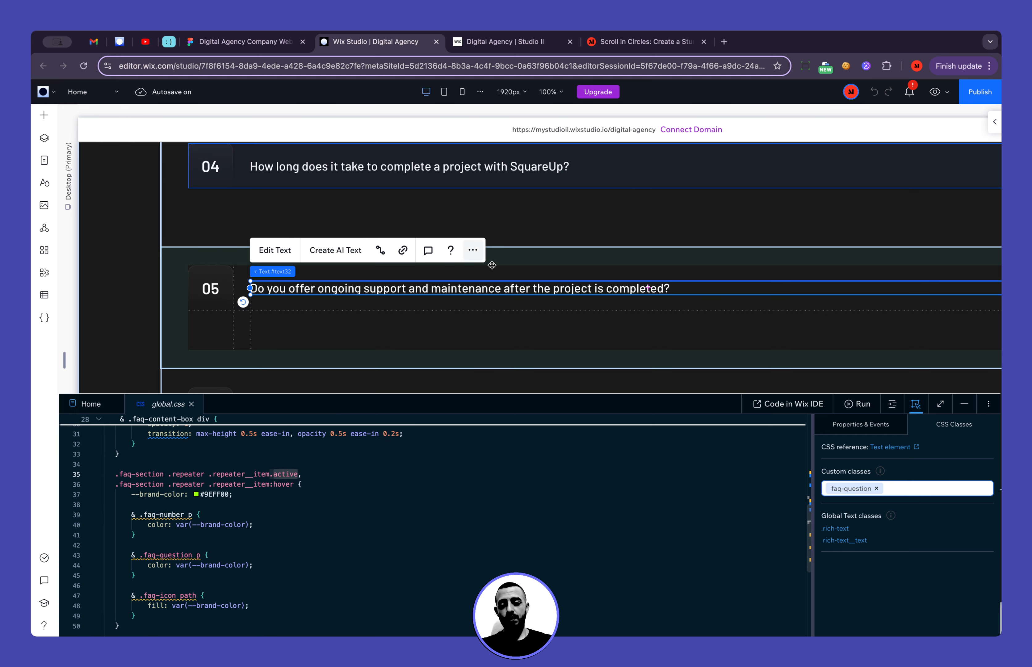
{"action": "left_click", "coordinate": [90, 404]}
{"action": "scroll", "coordinate": [266, 552], "scroll_direction": "down", "scroll_amount": 1}
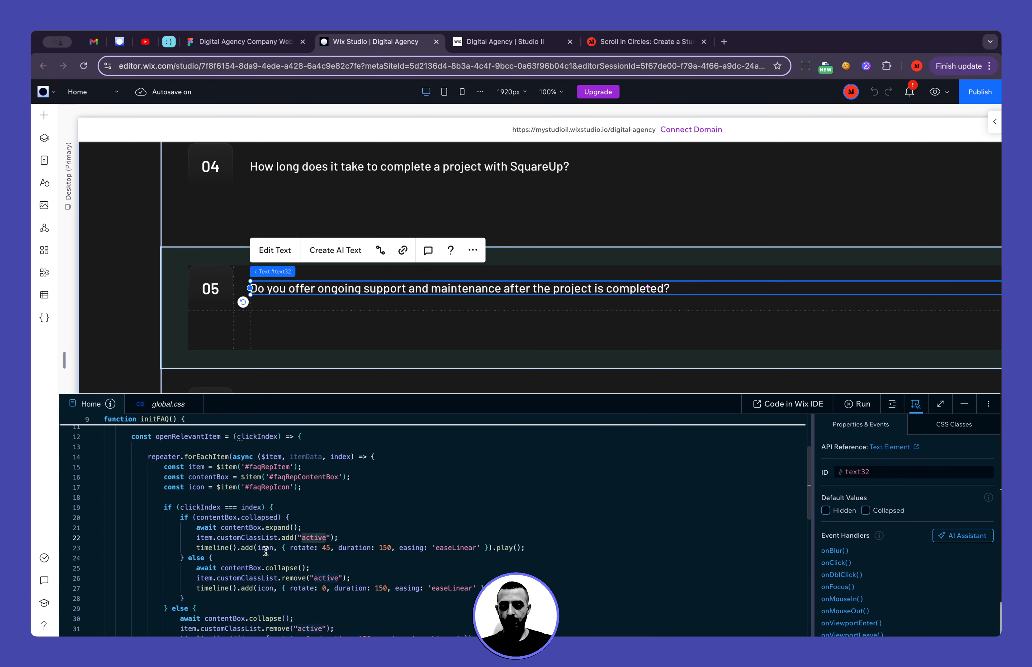
{"action": "left_click_drag", "start_coordinate": [341, 536], "coordinate": [348, 533]}
{"action": "left_click", "coordinate": [347, 562]}
{"action": "key", "text": "shift+super+Left"}
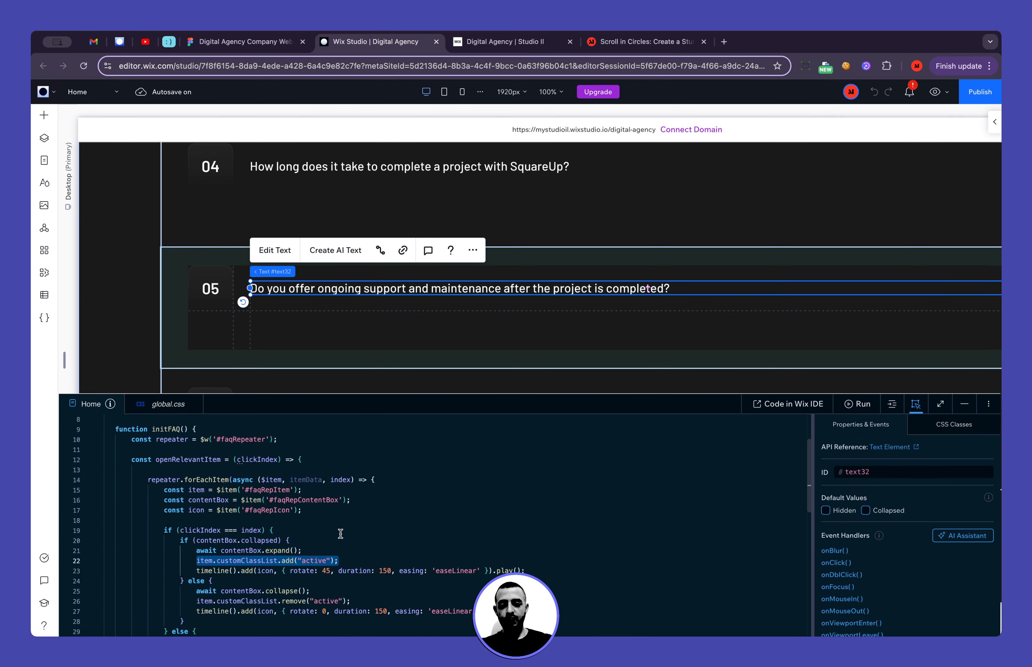
Examine the item.customClassList.remove("active") calls in both else branches of openRelevantItem
{"action": "scroll", "coordinate": [340, 533], "scroll_direction": "down", "scroll_amount": 3}
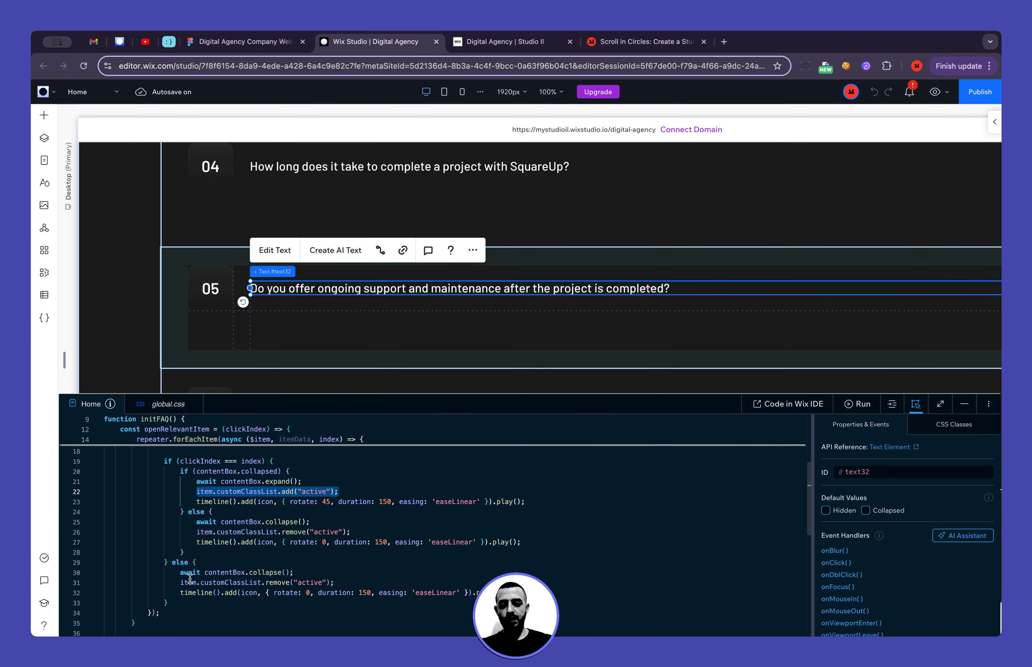
{"action": "double_click", "coordinate": [278, 583]}
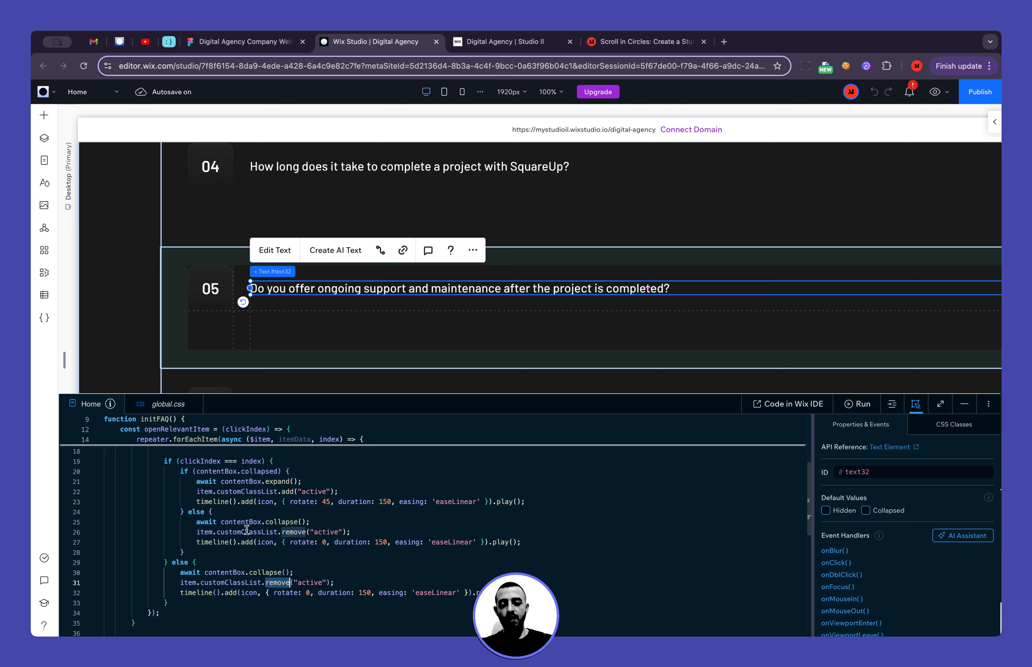
{"action": "scroll", "coordinate": [244, 530], "scroll_direction": "up", "scroll_amount": 1}
{"action": "left_click", "coordinate": [300, 484]}
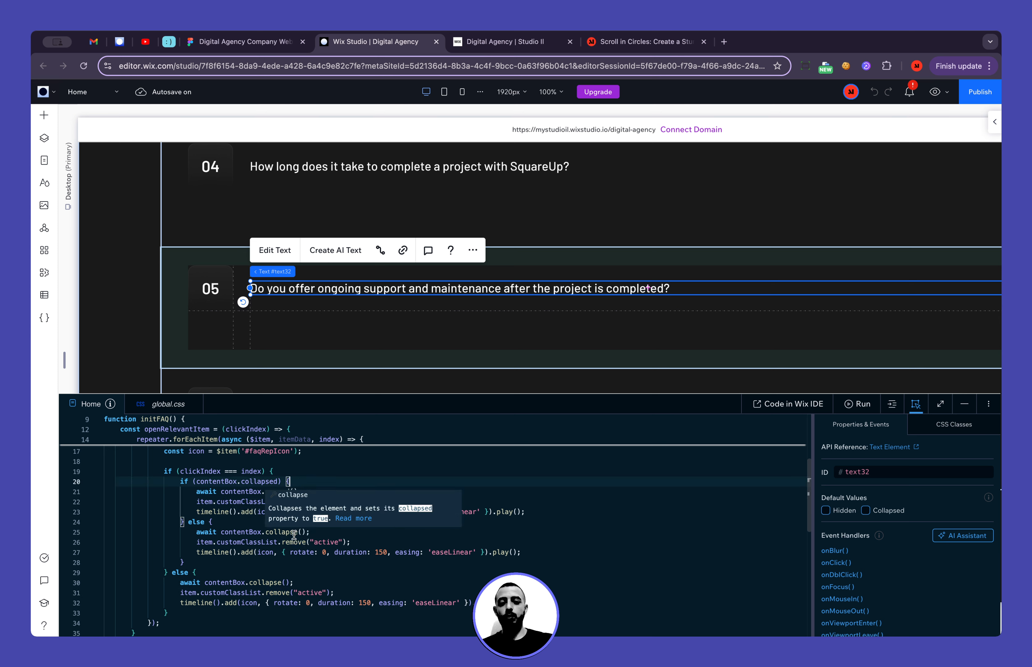
{"action": "double_click", "coordinate": [299, 542]}
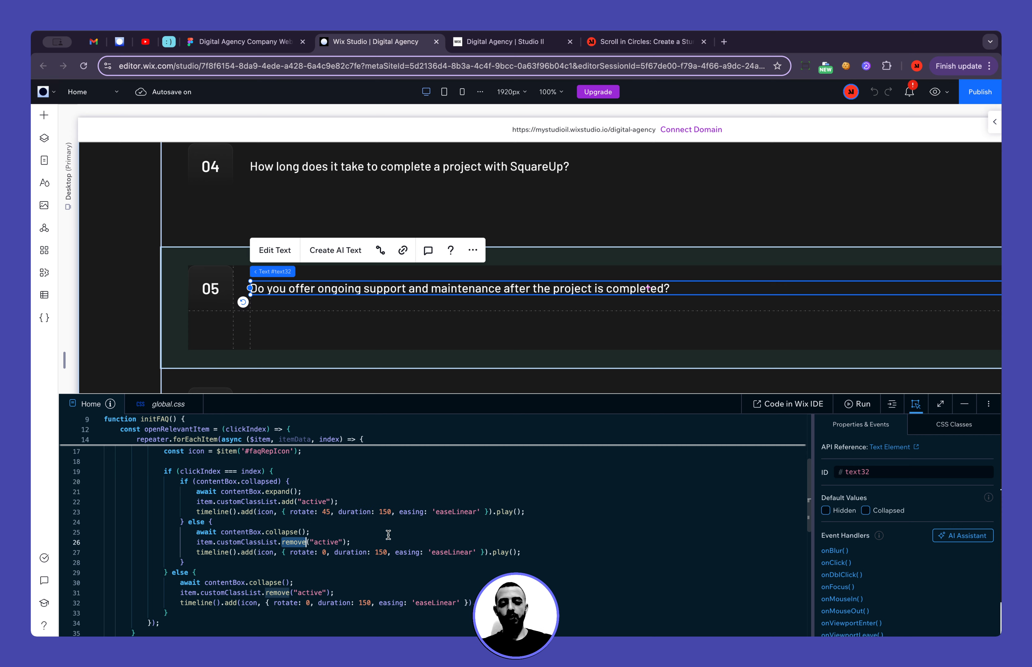
Minimize the Wix Studio code area and glance at the live site before returning to the editor
{"action": "left_click", "coordinate": [964, 404]}
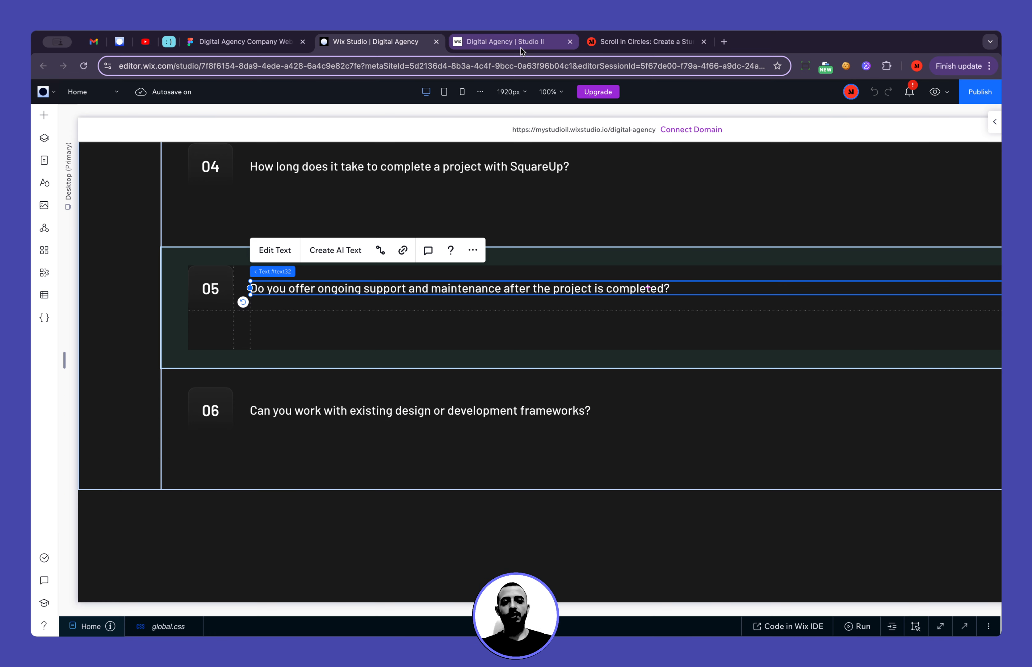
{"action": "left_click", "coordinate": [516, 41]}
{"action": "left_click", "coordinate": [382, 43]}
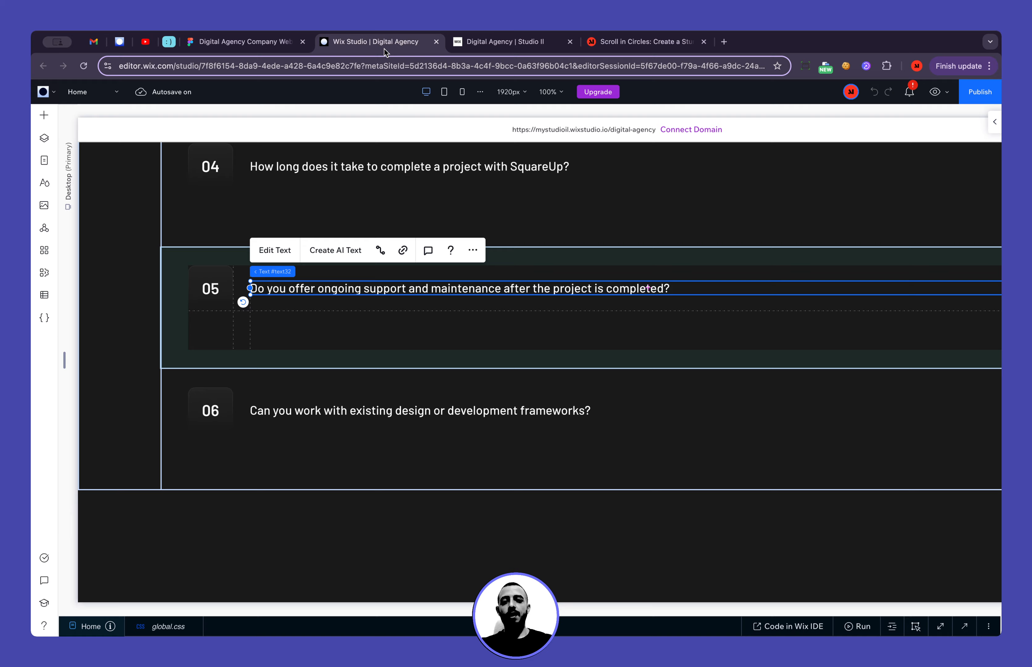
Switch to the Figma design, minimize its interface and examine the contact form below the Start Project banner
{"action": "left_click", "coordinate": [253, 43]}
{"action": "scroll", "coordinate": [438, 310], "scroll_direction": "up", "scroll_amount": 3}
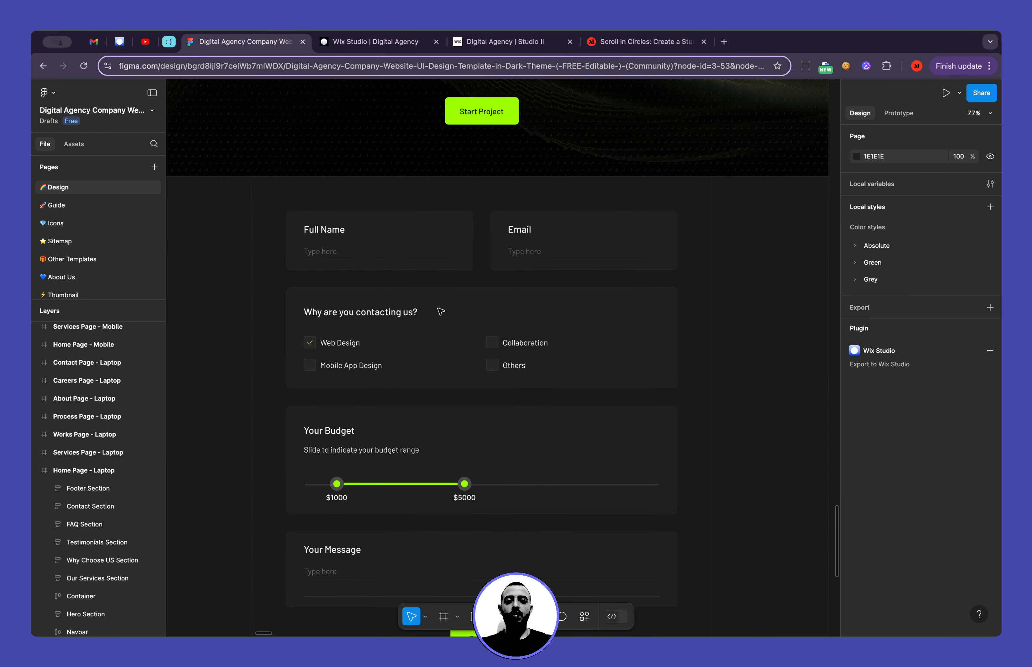
{"action": "scroll", "coordinate": [521, 341], "scroll_direction": "up", "scroll_amount": 5}
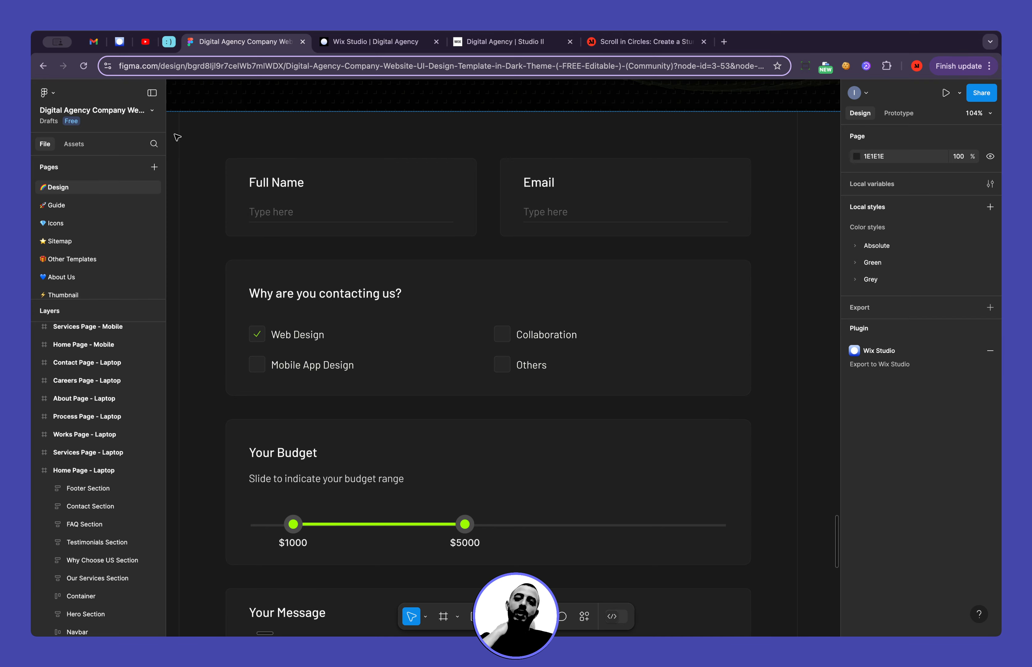
{"action": "left_click", "coordinate": [151, 93]}
{"action": "scroll", "coordinate": [184, 223], "scroll_direction": "up", "scroll_amount": 2}
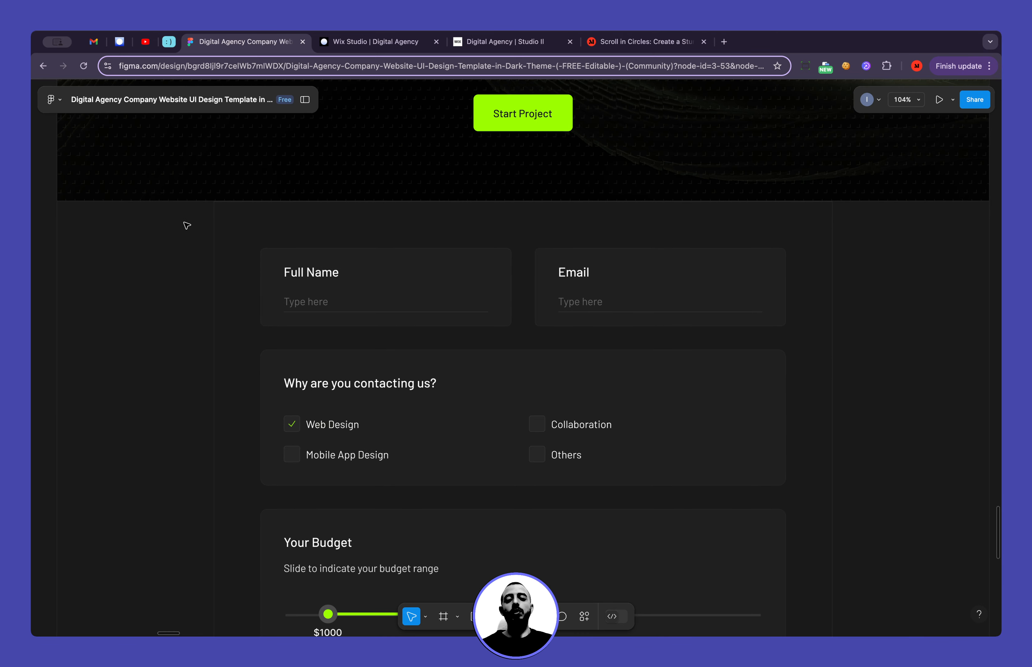
Examine the full Figma contact form and the "Thank you for your Interest in SquareUp." banner above it
{"action": "scroll", "coordinate": [192, 242], "scroll_direction": "down", "scroll_amount": 5}
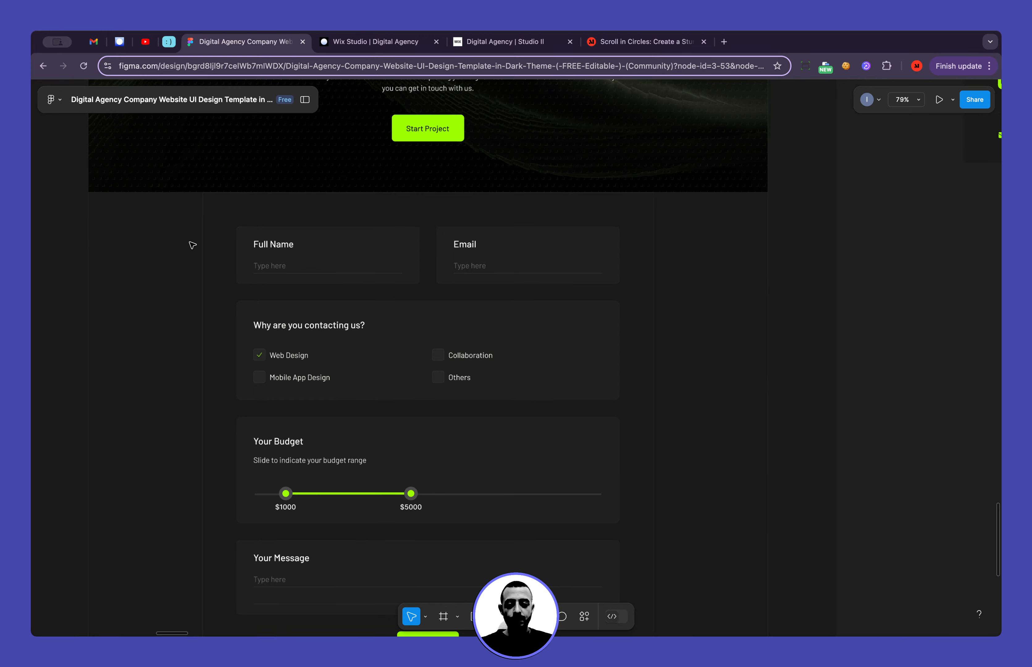
{"action": "scroll", "coordinate": [192, 245], "scroll_direction": "left", "scroll_amount": 2}
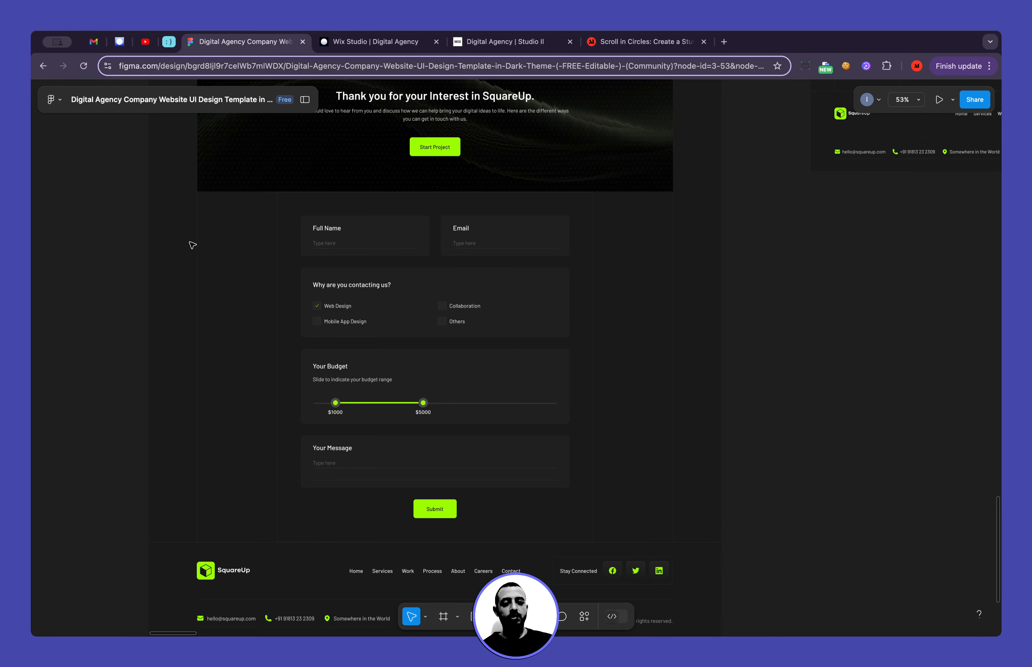
{"action": "scroll", "coordinate": [193, 245], "scroll_direction": "up", "scroll_amount": 5}
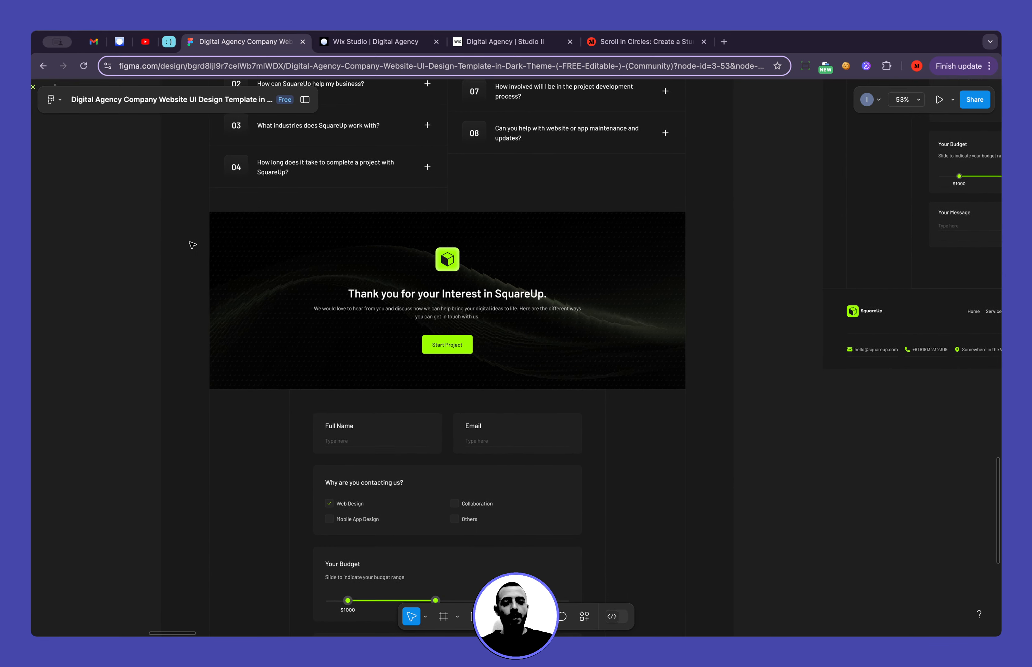
{"action": "scroll", "coordinate": [191, 244], "scroll_direction": "down", "scroll_amount": 2}
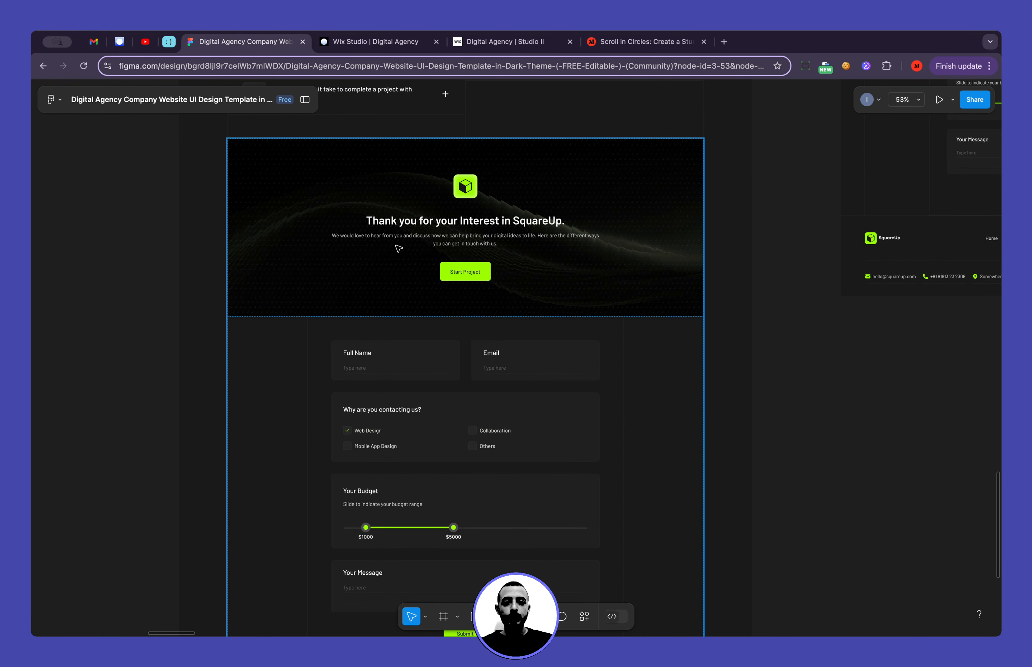
{"action": "scroll", "coordinate": [417, 230], "scroll_direction": "up", "scroll_amount": 3}
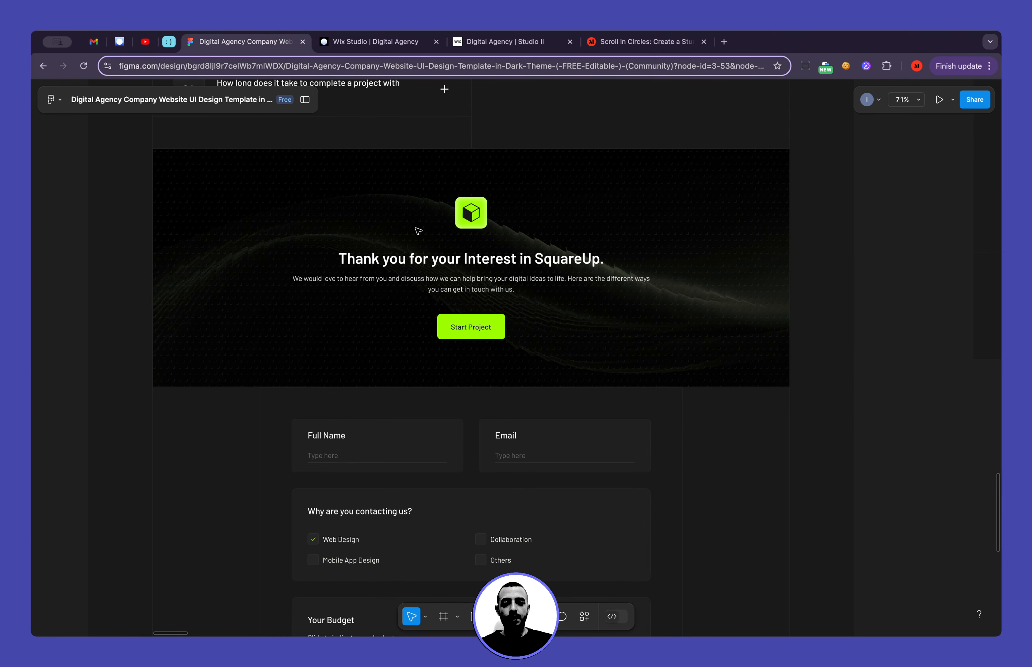
Switch to Wix Studio, show the Home page's layers and locate the Frequently Asked Questions banner section
{"action": "left_click", "coordinate": [368, 42]}
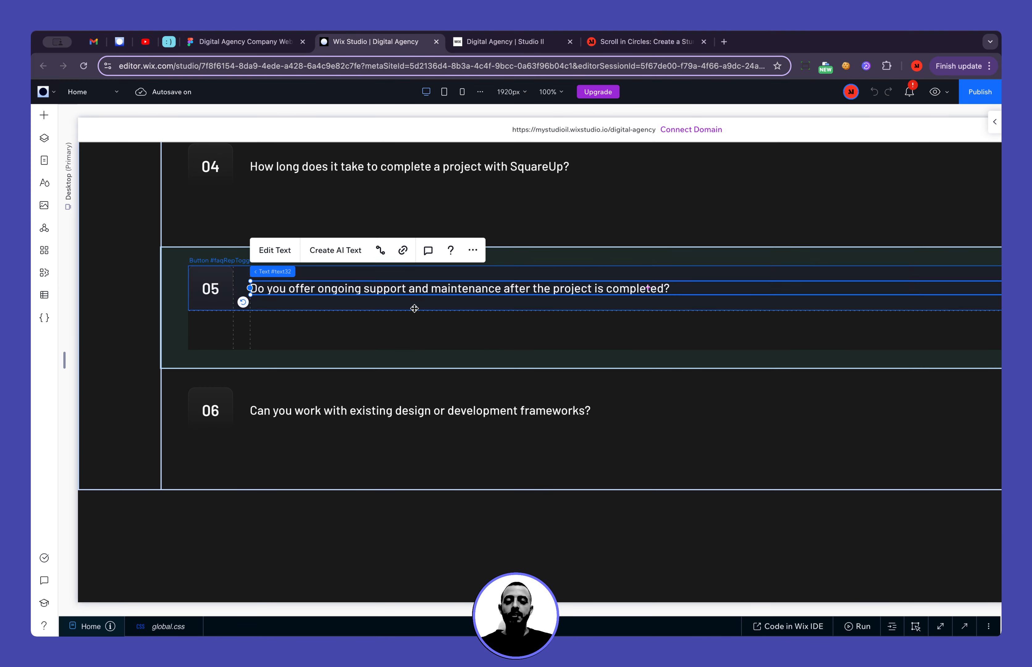
{"action": "left_click", "coordinate": [44, 160]}
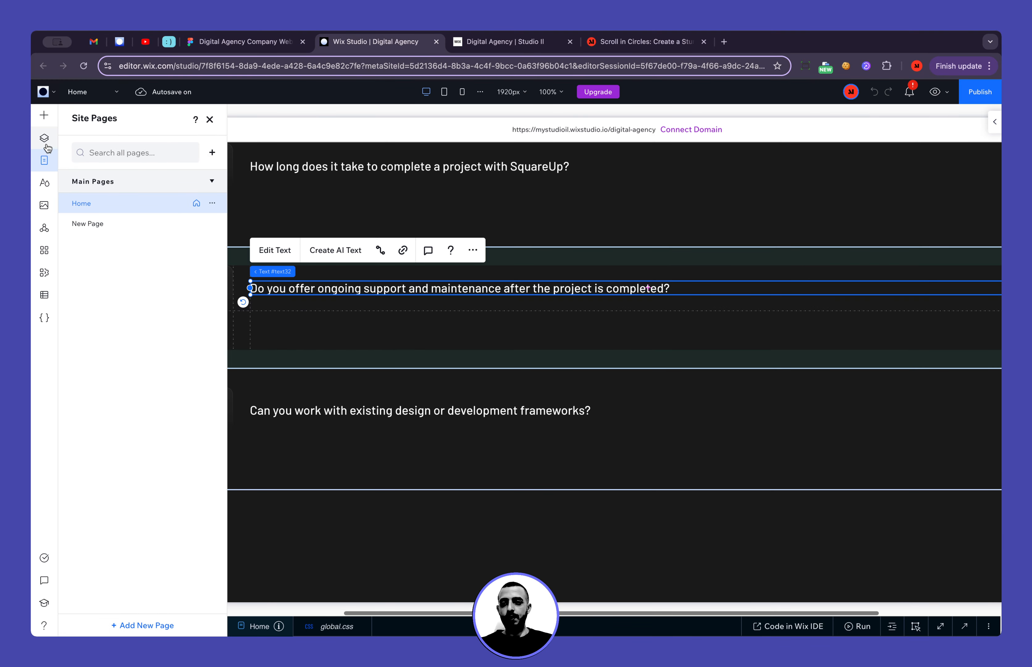
{"action": "left_click", "coordinate": [44, 138]}
{"action": "left_click", "coordinate": [88, 426]}
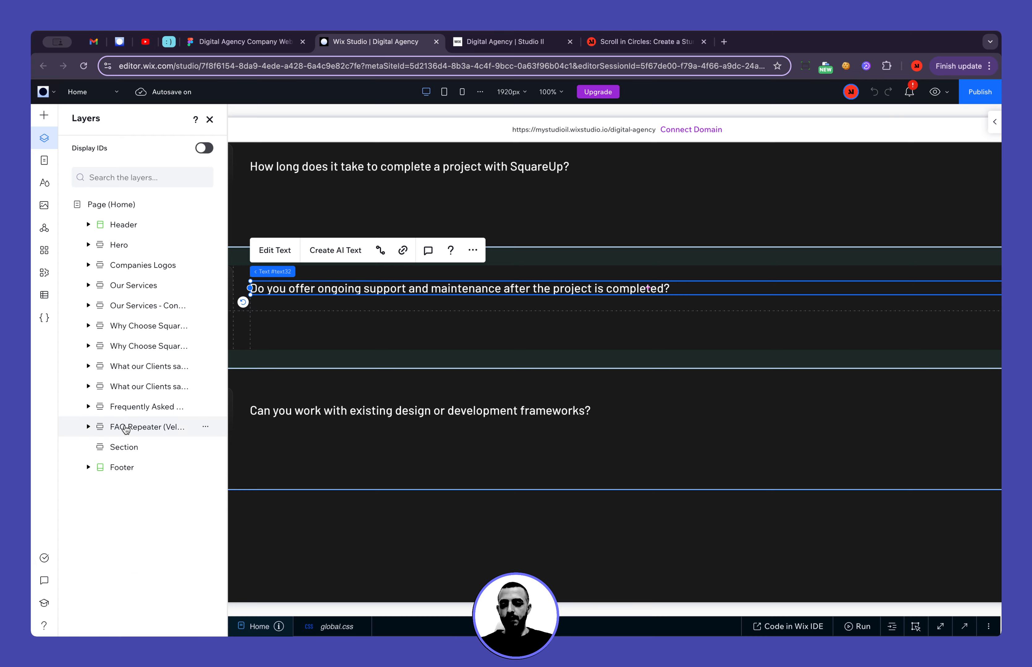
{"action": "left_click", "coordinate": [147, 407]}
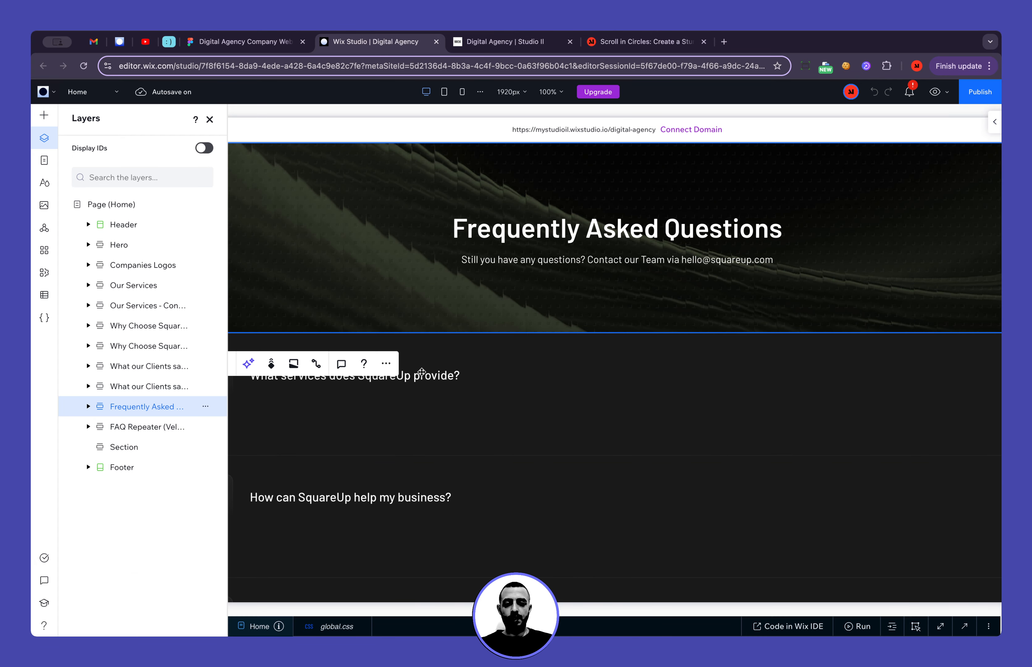
Duplicate the Frequently Asked Questions section and place the copy directly below FAQ Repeater (Velo & CSS) in the layer order
{"action": "left_click", "coordinate": [205, 407]}
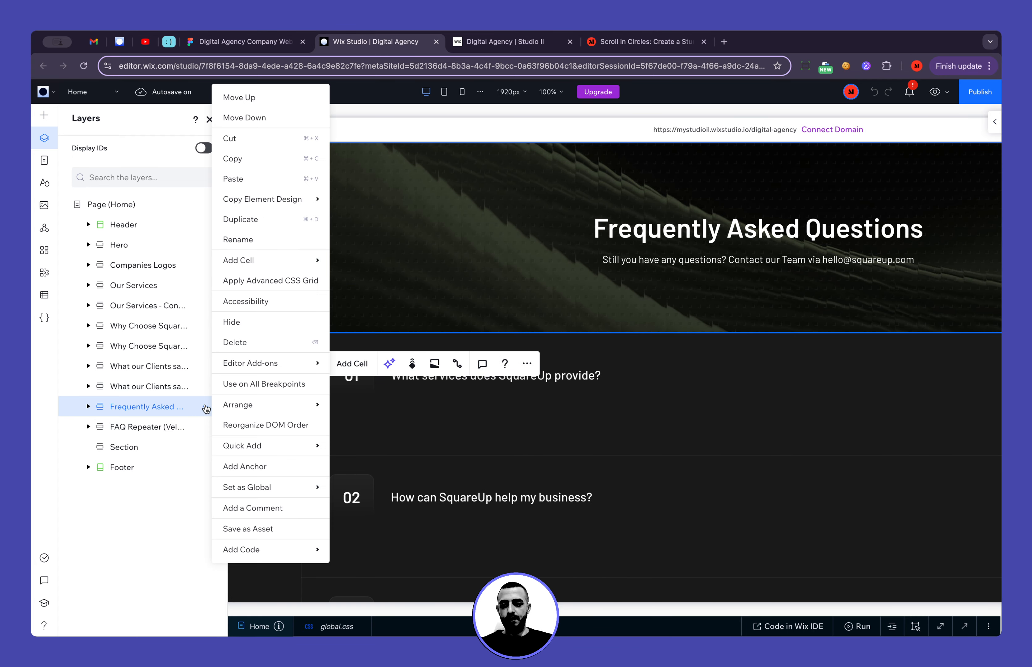
{"action": "left_click", "coordinate": [244, 159]}
{"action": "left_click", "coordinate": [132, 448]}
{"action": "left_click", "coordinate": [140, 428]}
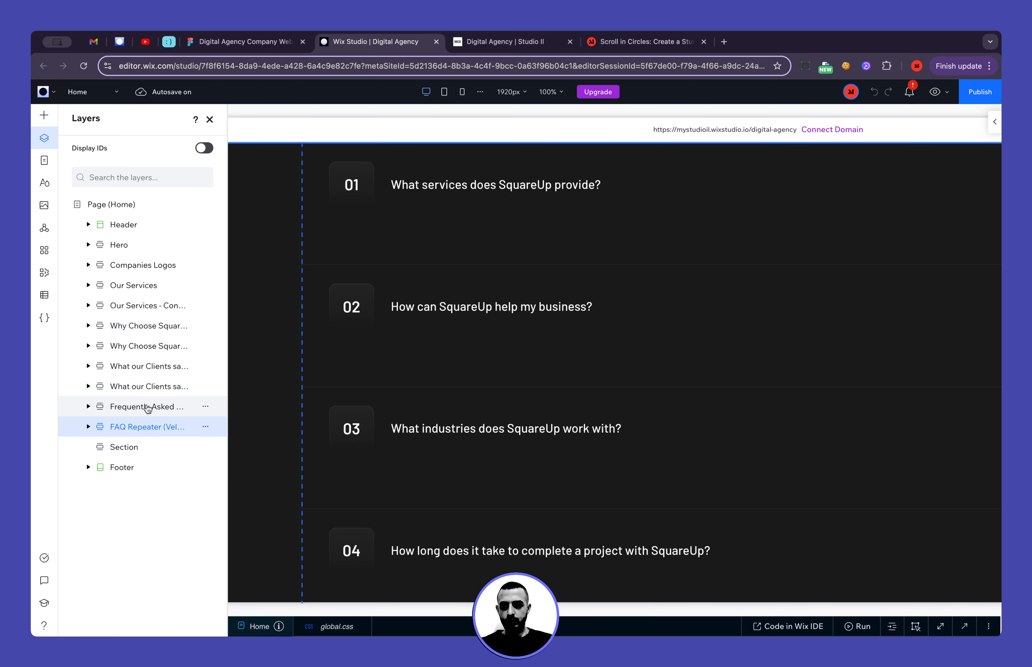
{"action": "left_click", "coordinate": [147, 408]}
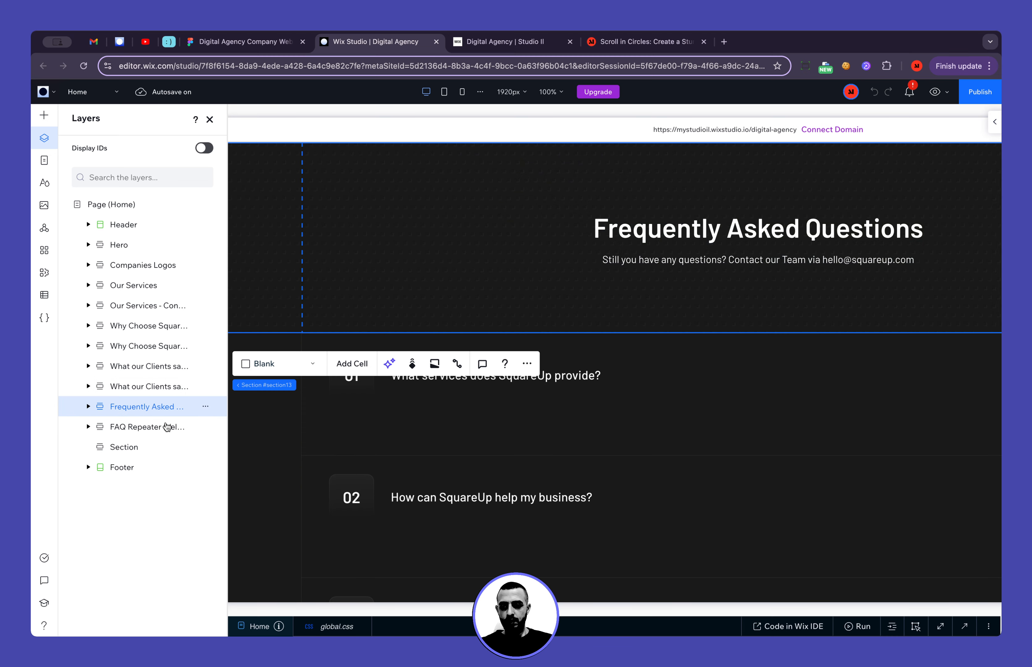
{"action": "key", "text": "ctrl+d"}
{"action": "left_click_drag", "start_coordinate": [139, 429], "coordinate": [138, 449]}
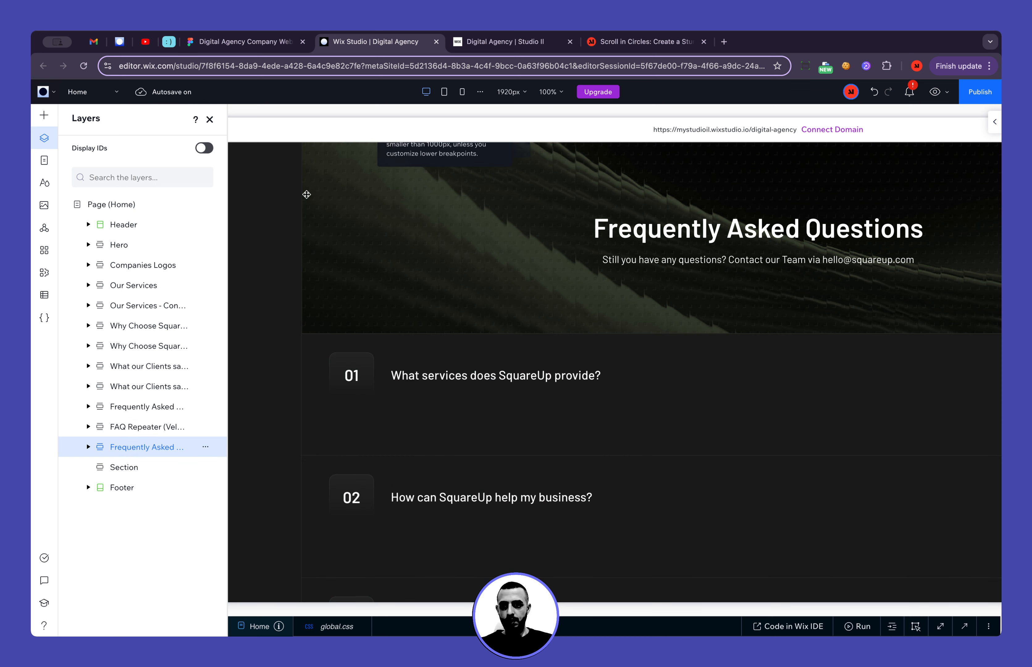
Widen the Layers panel to show full section names, and select the "Thank you for your Interest in SquareUp." heading text in Figma
{"action": "left_click", "coordinate": [228, 251]}
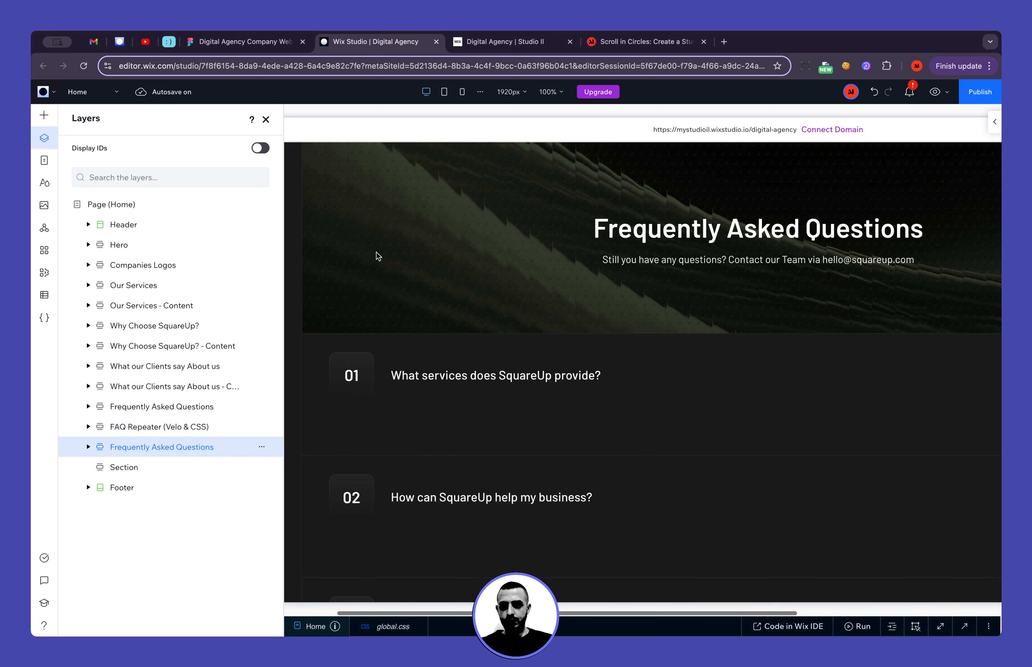
{"action": "left_click", "coordinate": [259, 48]}
{"action": "left_click", "coordinate": [468, 262]}
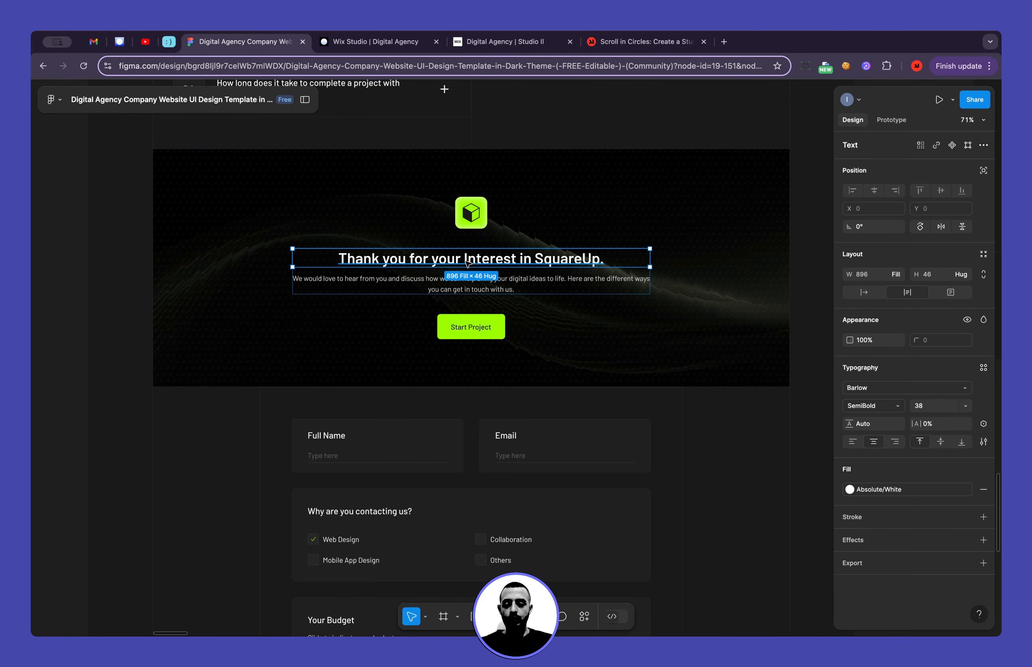
{"action": "double_click", "coordinate": [466, 262]}
Back in Wix Studio, rename the duplicated Frequently Asked Questions section as Form
{"action": "left_click", "coordinate": [369, 41]}
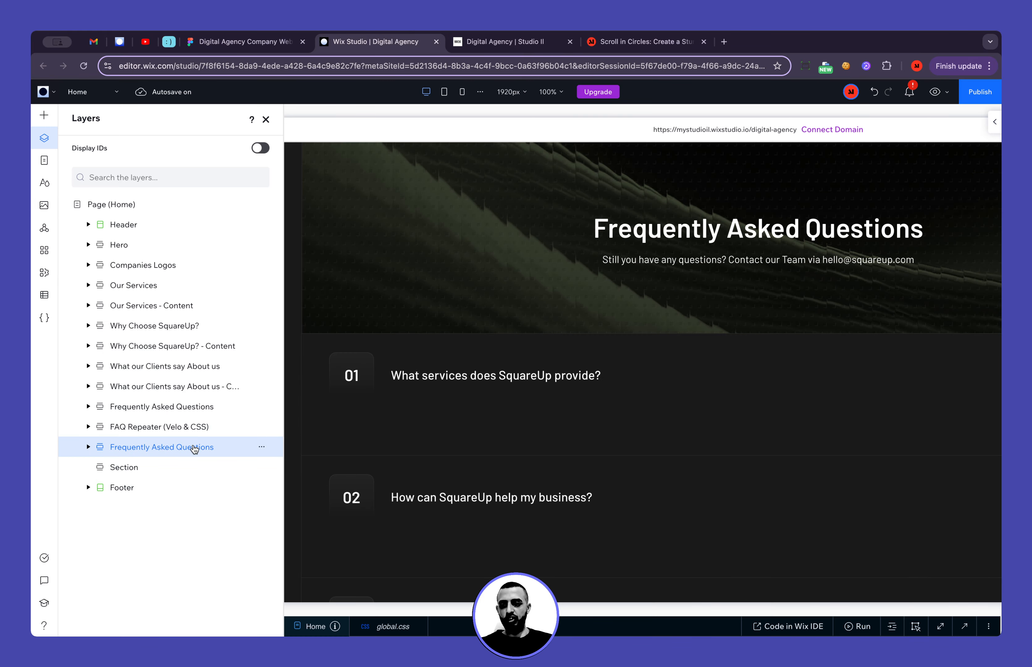
{"action": "double_click", "coordinate": [172, 447]}
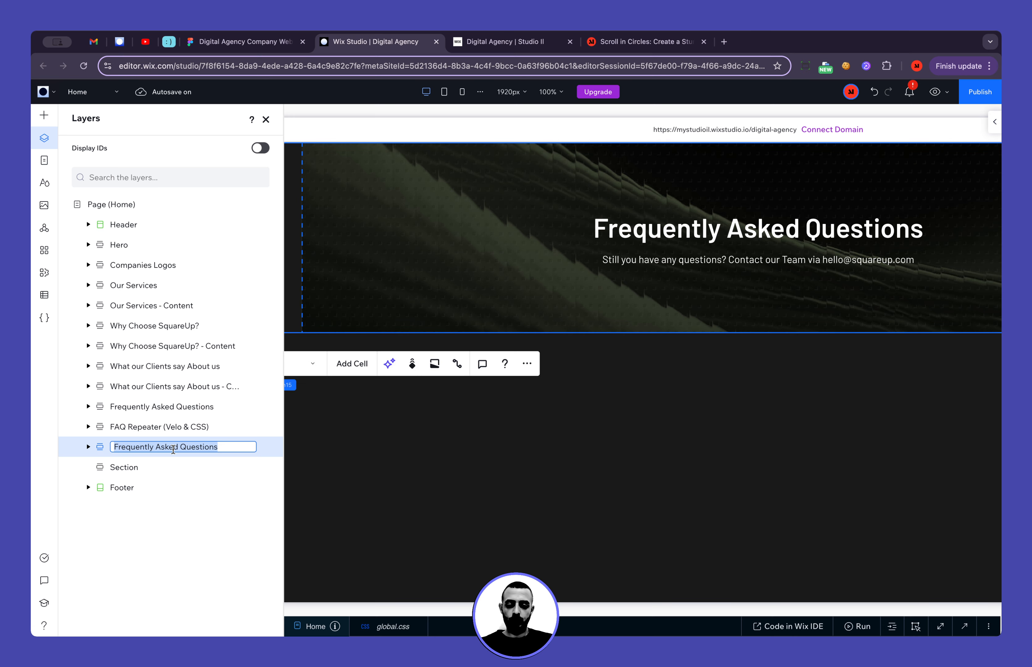
{"action": "type", "text": "Form"}
{"action": "key", "text": "Return"}
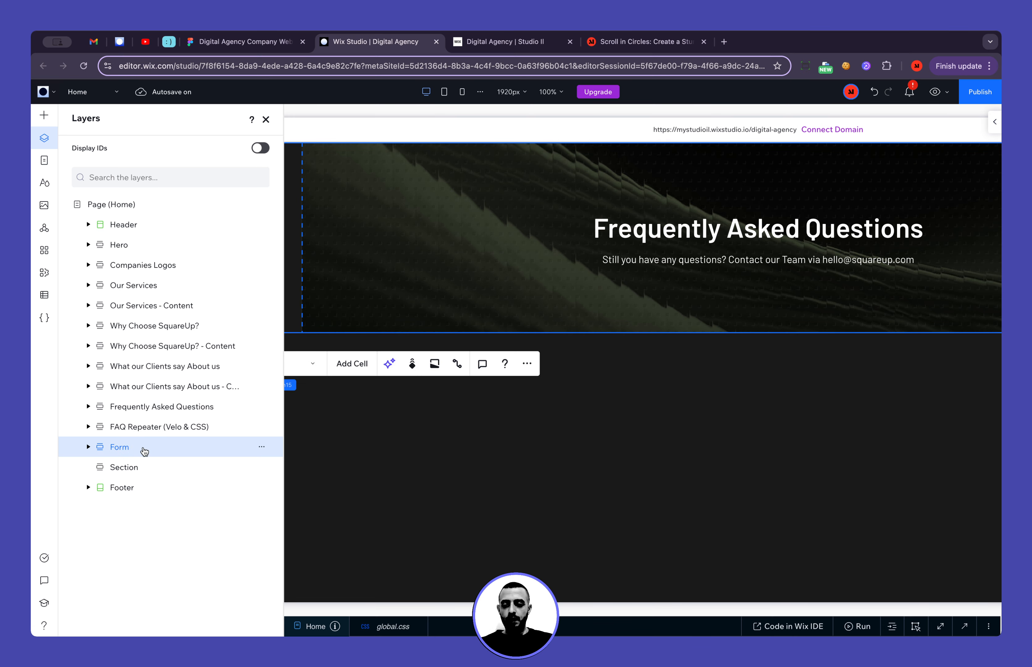
Check the tablet breakpoint, place the Form section below FAQ Repeater (Velo & CSS) on mobile, and return to the desktop breakpoint
{"action": "left_click", "coordinate": [444, 92]}
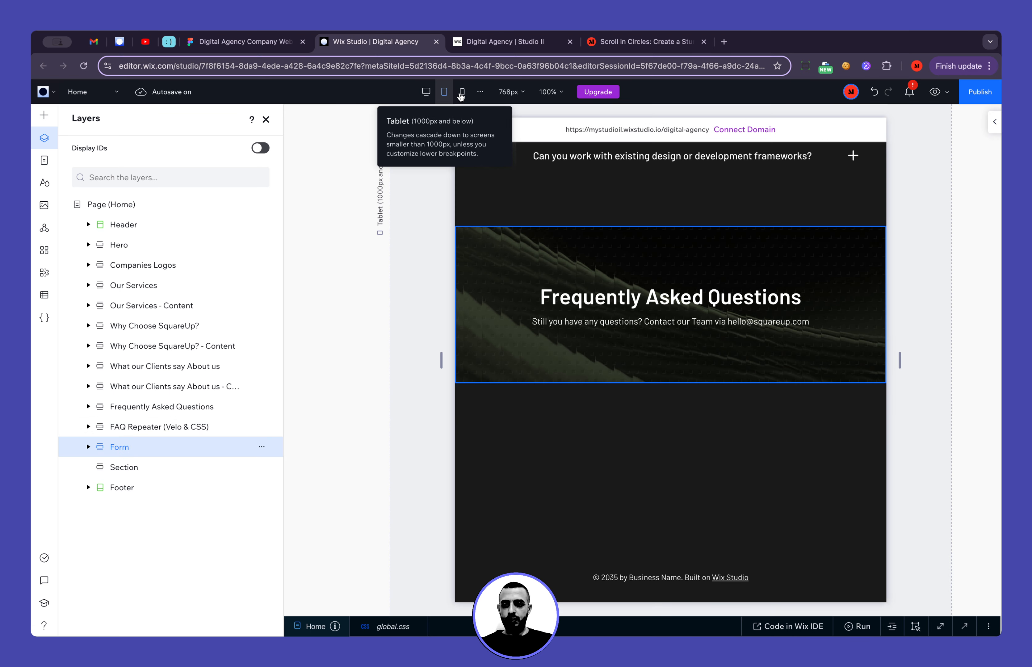
{"action": "left_click", "coordinate": [462, 92]}
{"action": "left_click_drag", "start_coordinate": [139, 429], "coordinate": [143, 452]}
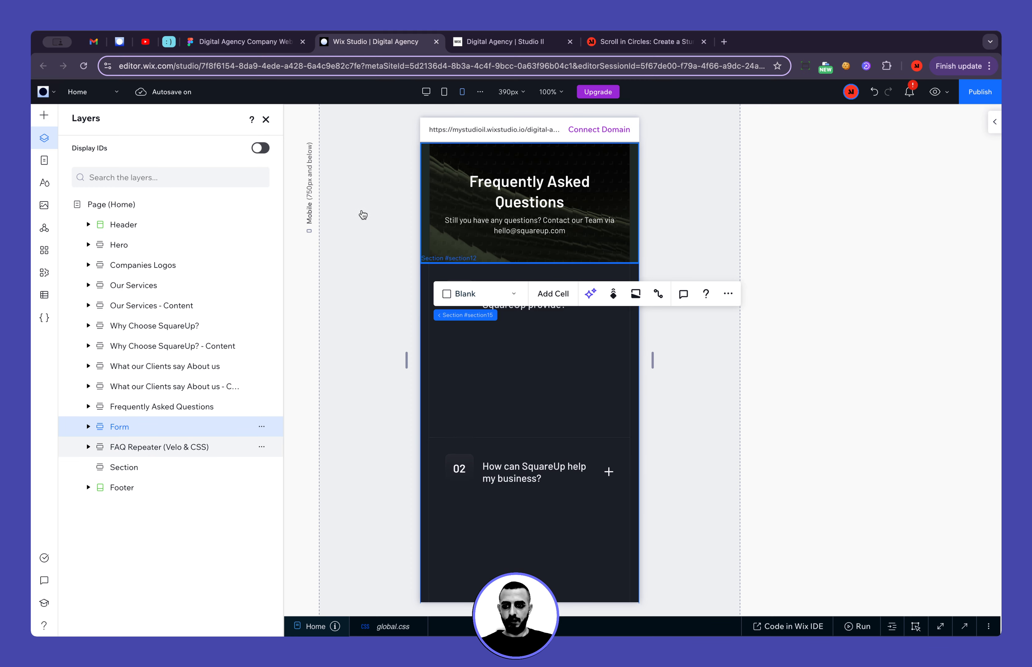
{"action": "key", "text": "ctrl+z"}
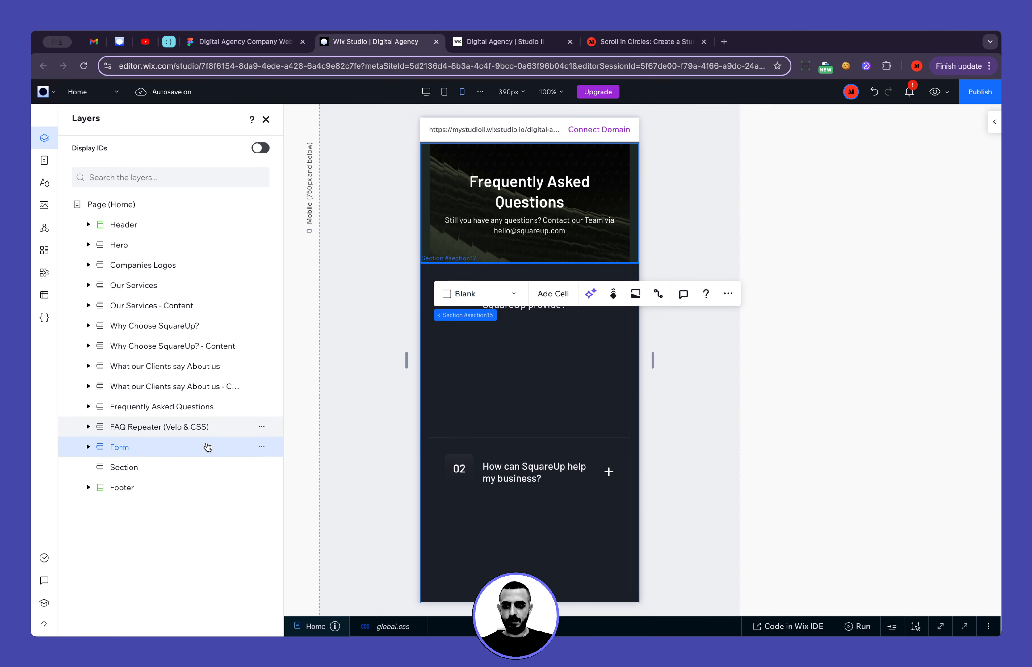
{"action": "left_click", "coordinate": [425, 92]}
Highlight the "Thank you for your Interest in SquareUp." heading text in Figma, and return to Wix Studio to close the Layers tree
{"action": "key", "text": "ctrl+shift+Tab"}
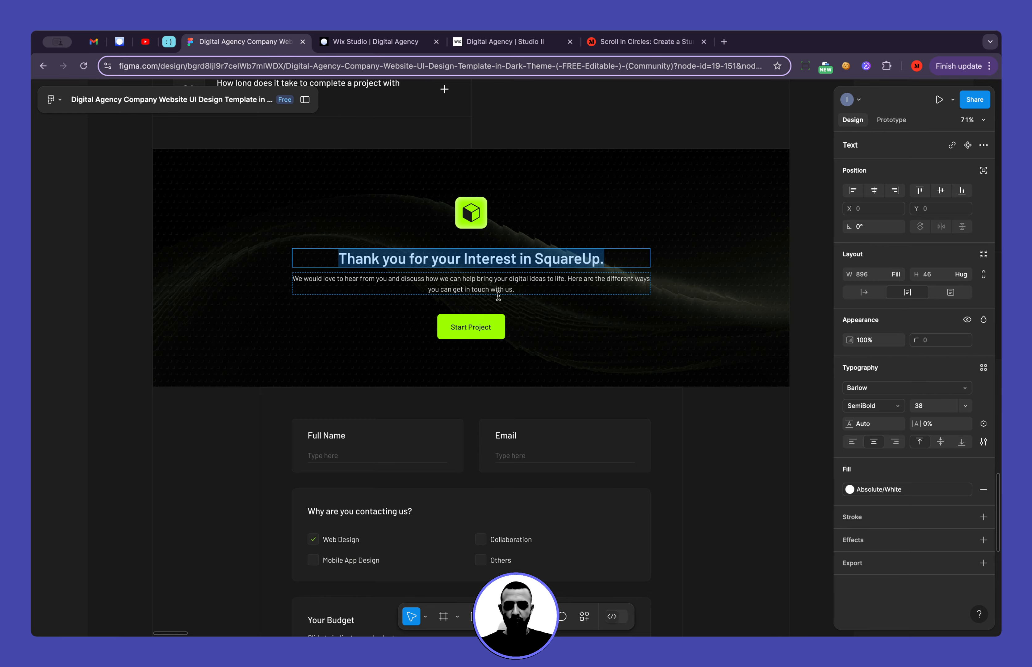
{"action": "triple_click", "coordinate": [499, 261]}
{"action": "key", "text": "ctrl+c"}
{"action": "left_click", "coordinate": [375, 43]}
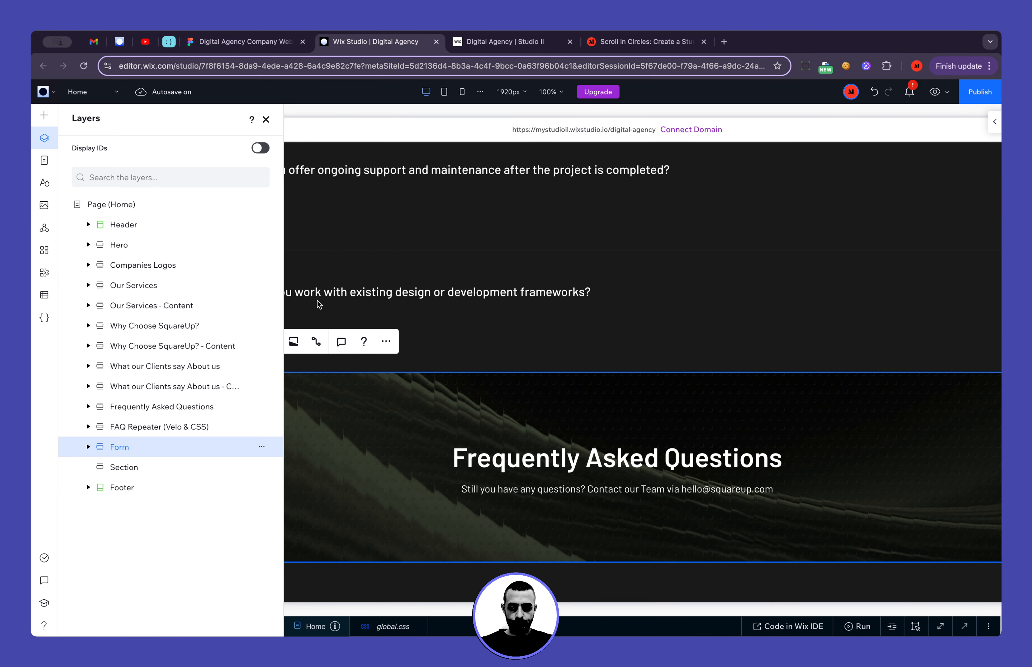
{"action": "left_click", "coordinate": [266, 119]}
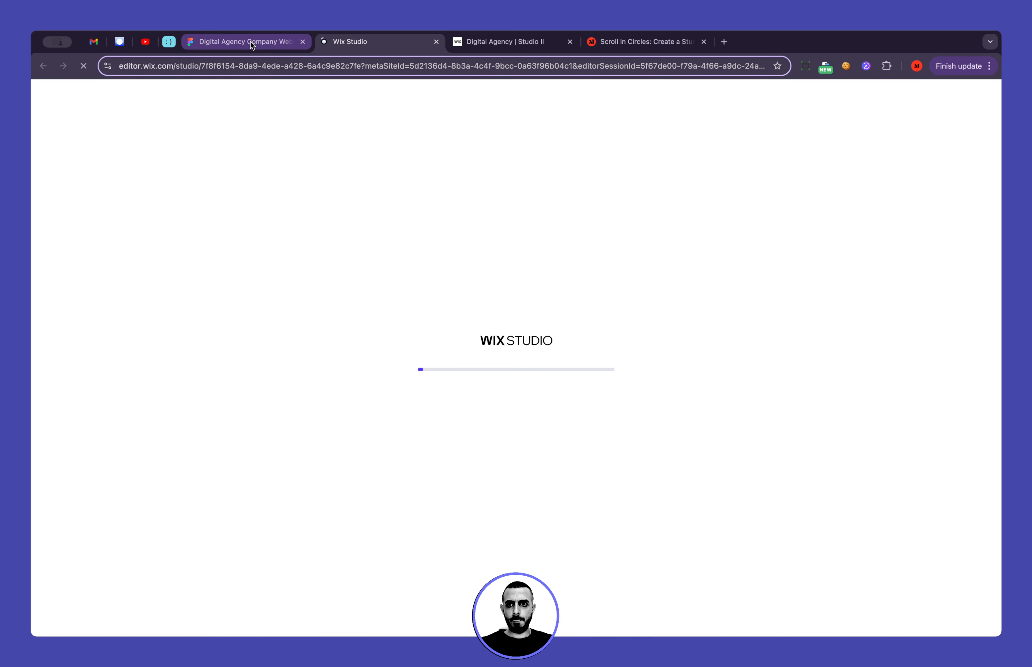
In Figma, compare the Frequently Asked Questions banner with the Thank you banner, its logo and its Start Project button
{"action": "left_click", "coordinate": [265, 50]}
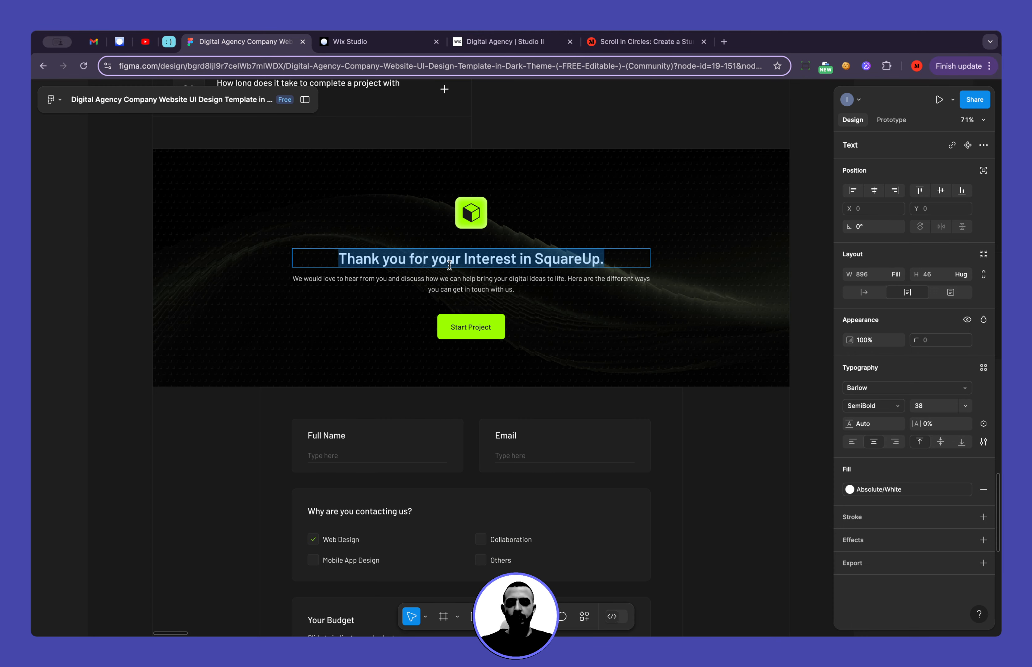
{"action": "scroll", "coordinate": [450, 266], "scroll_direction": "down", "scroll_amount": 5}
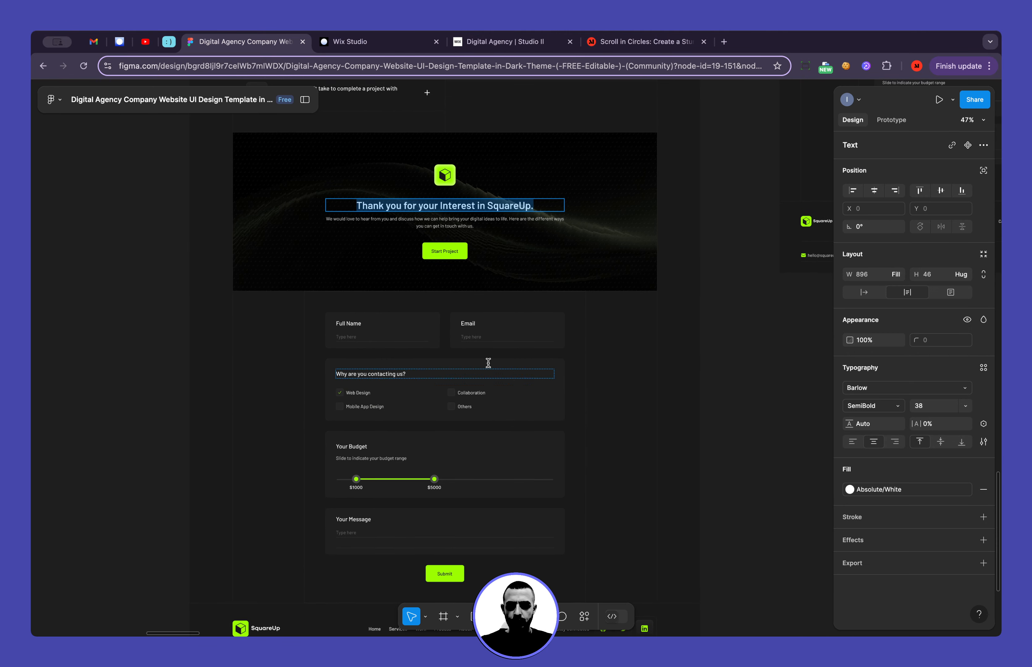
{"action": "scroll", "coordinate": [488, 362], "scroll_direction": "up", "scroll_amount": 5}
{"action": "scroll", "coordinate": [451, 223], "scroll_direction": "up", "scroll_amount": 3}
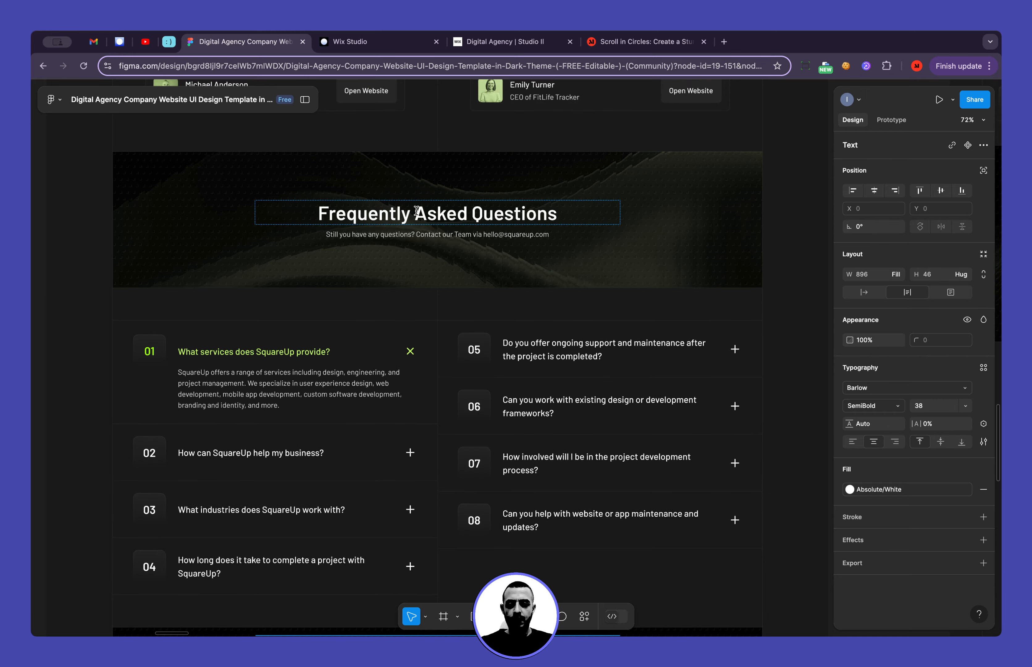
{"action": "scroll", "coordinate": [416, 211], "scroll_direction": "down", "scroll_amount": 5}
{"action": "scroll", "coordinate": [443, 415], "scroll_direction": "up", "scroll_amount": 5}
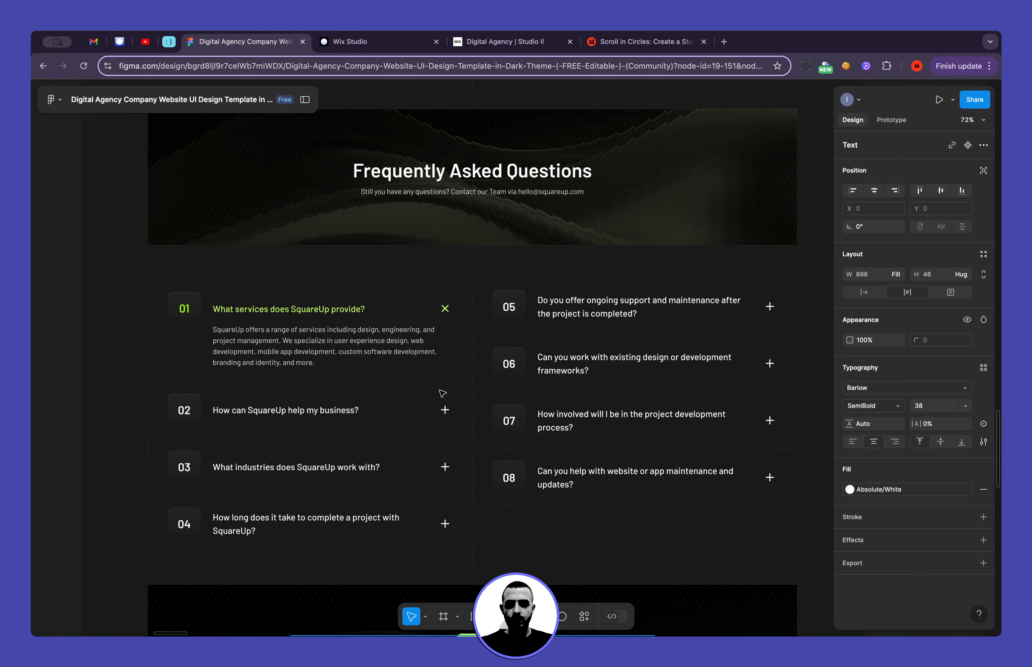
{"action": "scroll", "coordinate": [444, 429], "scroll_direction": "down", "scroll_amount": 5}
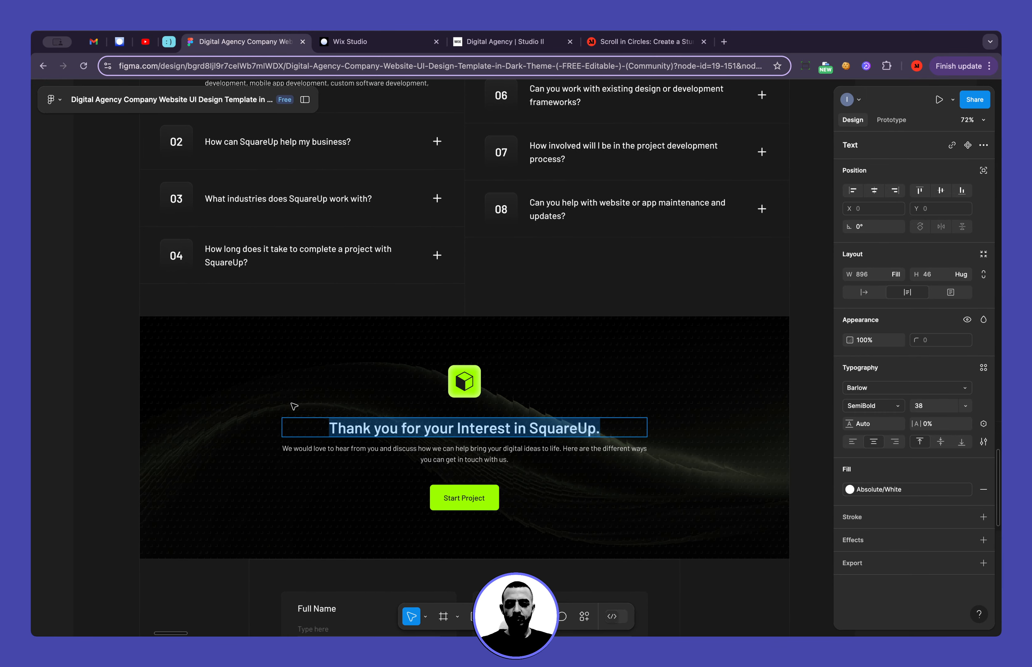
{"action": "scroll", "coordinate": [294, 406], "scroll_direction": "up", "scroll_amount": 3}
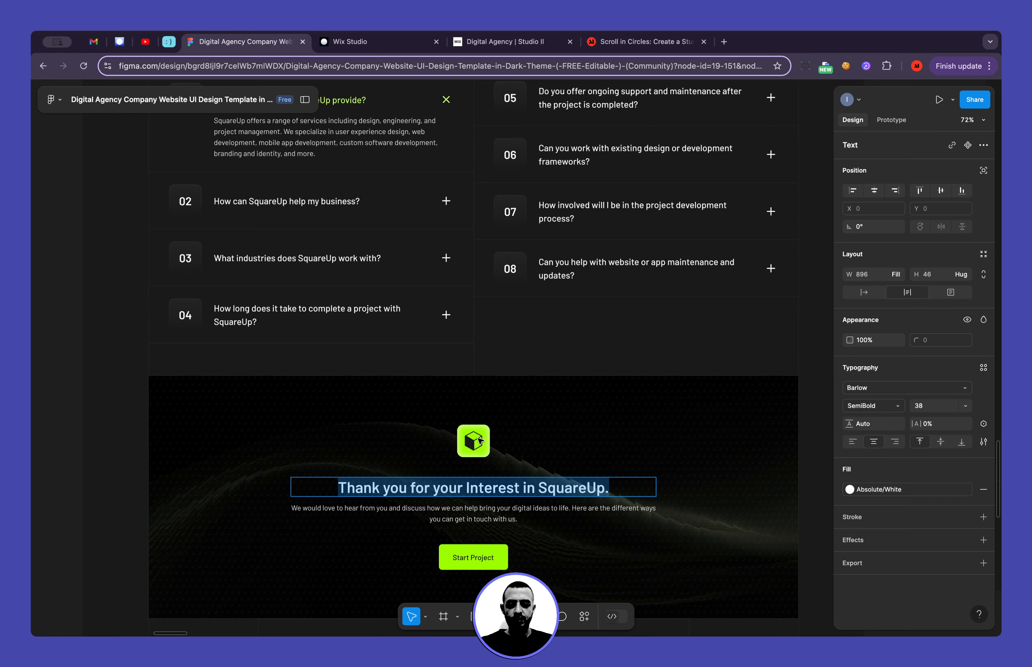
{"action": "scroll", "coordinate": [481, 441], "scroll_direction": "down", "scroll_amount": 4}
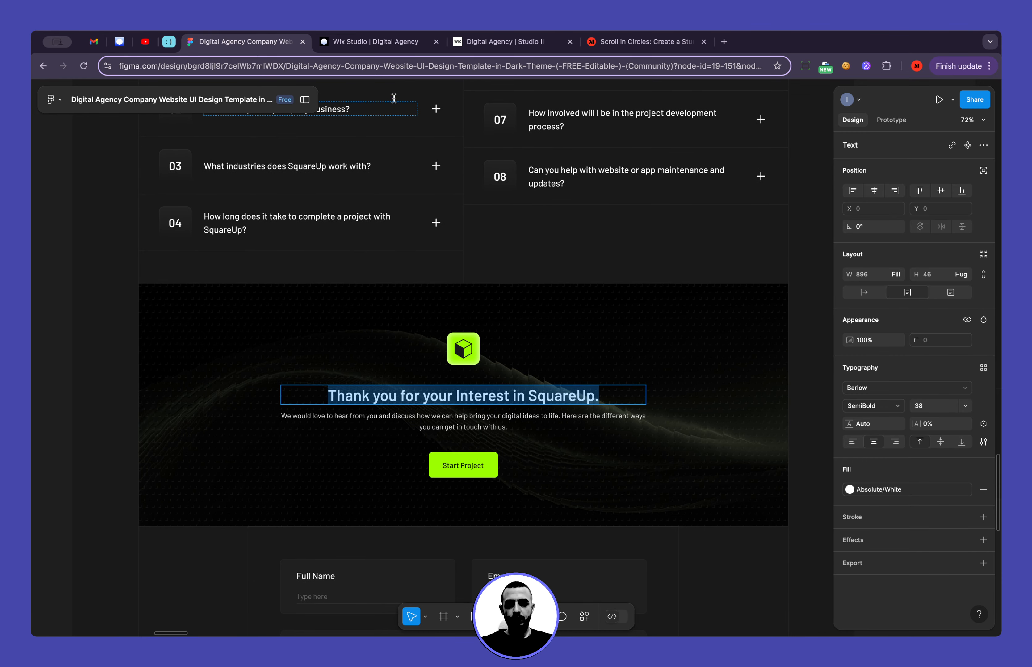
Return to Wix Studio, minimize the code area and bring up the duplicated banner below the last FAQ item
{"action": "left_click", "coordinate": [382, 42]}
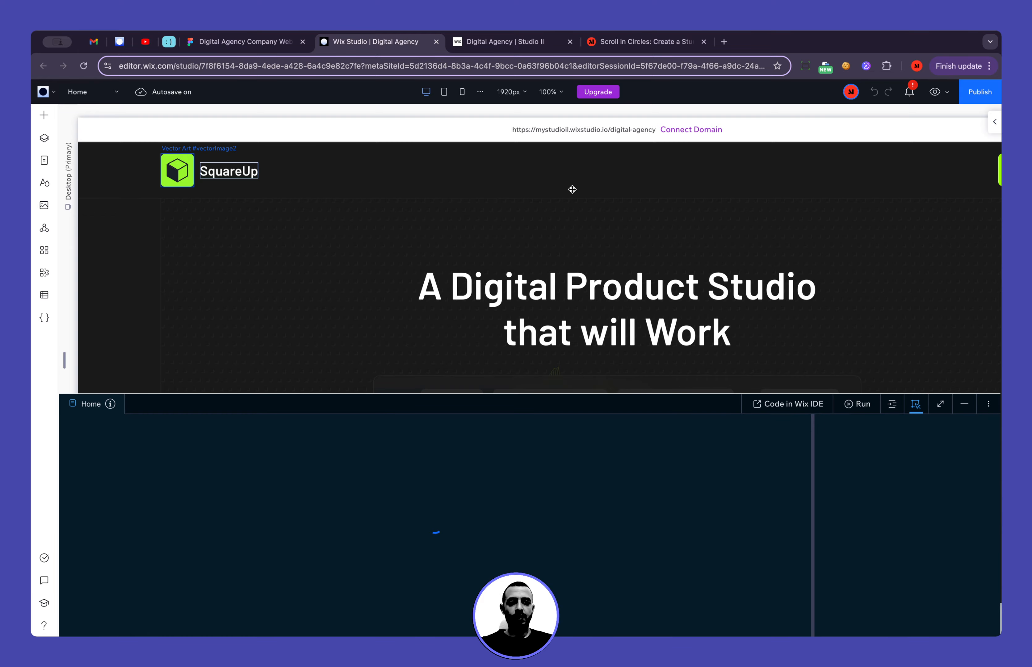
{"action": "scroll", "coordinate": [745, 207], "scroll_direction": "right", "scroll_amount": 4}
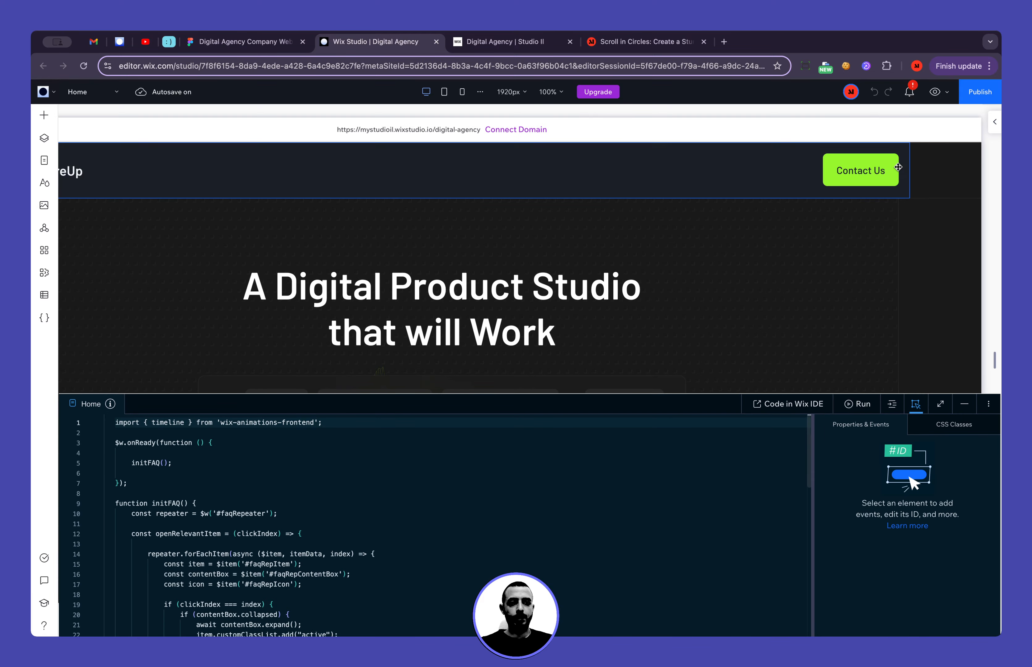
{"action": "left_click", "coordinate": [966, 406]}
{"action": "scroll", "coordinate": [388, 333], "scroll_direction": "down", "scroll_amount": 15}
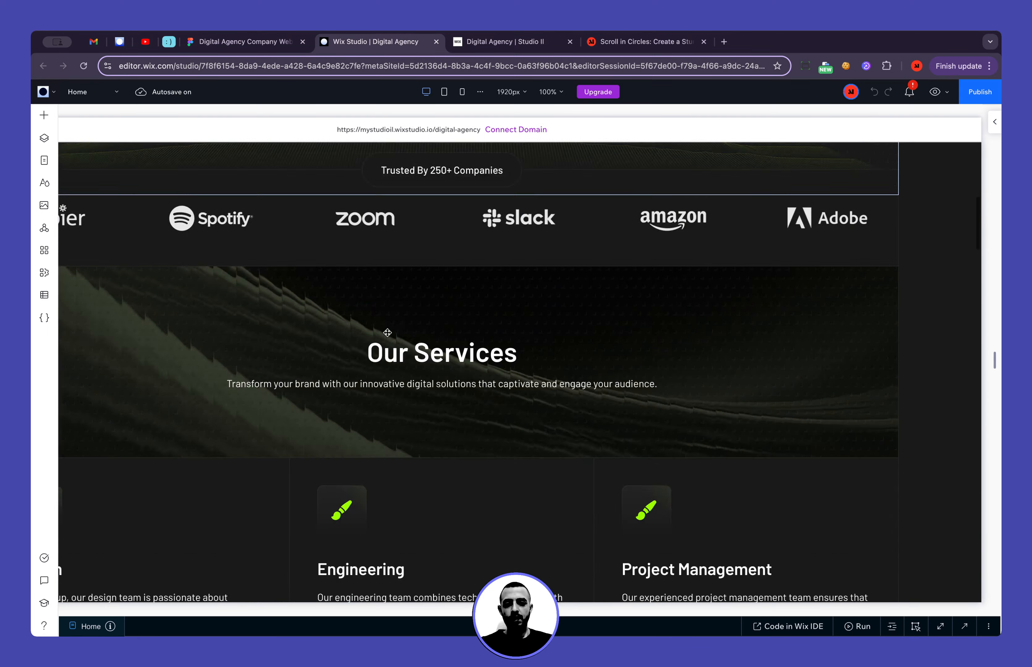
{"action": "scroll", "coordinate": [387, 332], "scroll_direction": "down", "scroll_amount": 15}
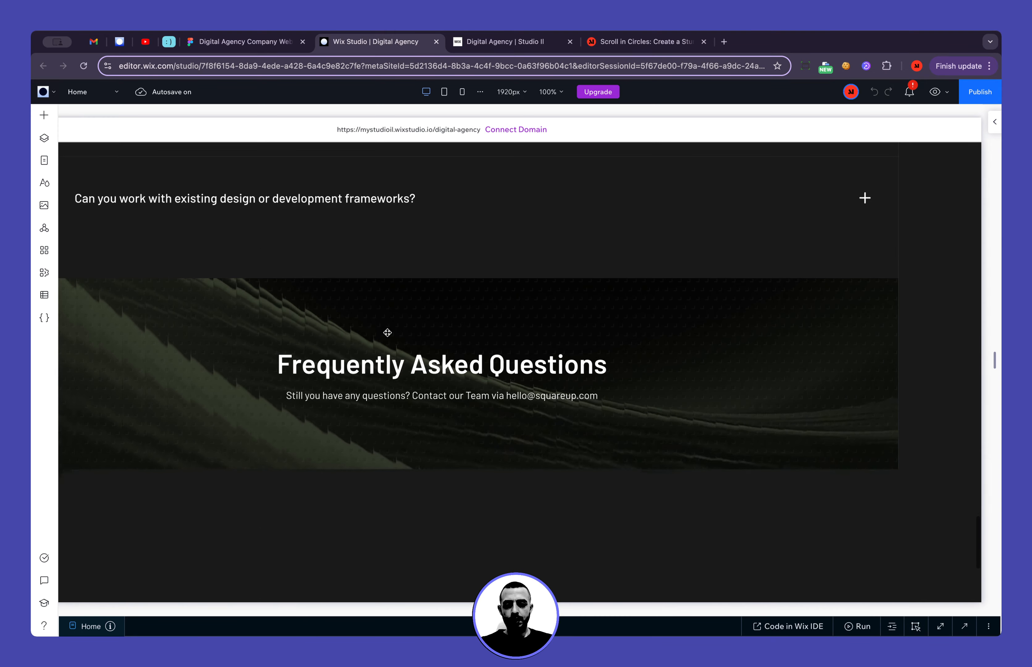
Replace the duplicated banner's heading with the copied text "Thank you for your Interest in SquareUp."
{"action": "scroll", "coordinate": [388, 333], "scroll_direction": "left", "scroll_amount": 2}
{"action": "scroll", "coordinate": [387, 332], "scroll_direction": "up", "scroll_amount": 3}
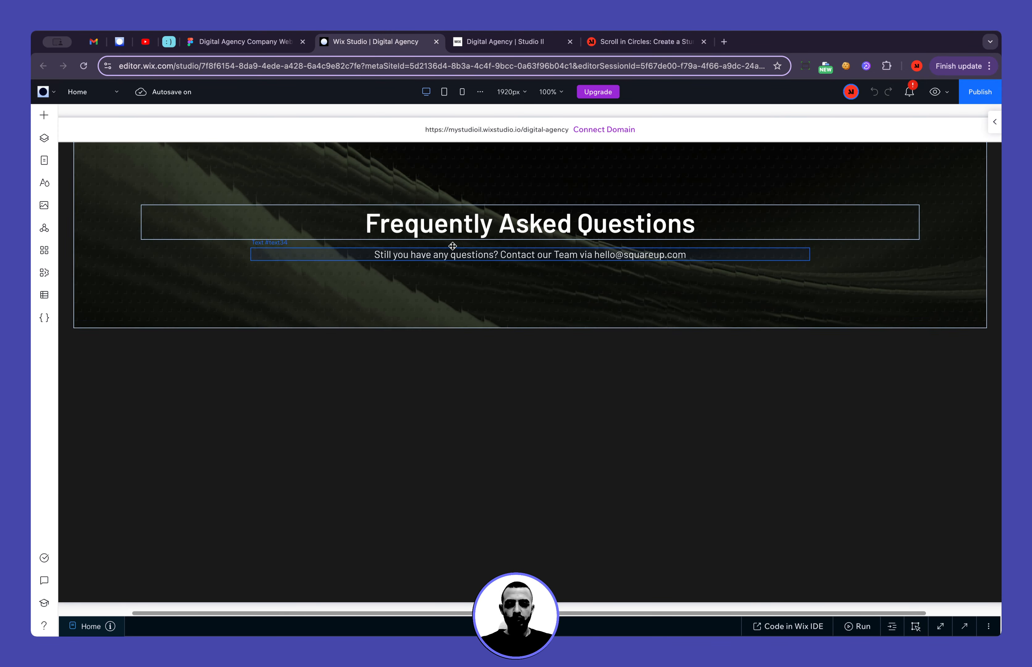
{"action": "left_click", "coordinate": [453, 229]}
{"action": "left_click", "coordinate": [166, 175]}
{"action": "key", "text": "ctrl+v"}
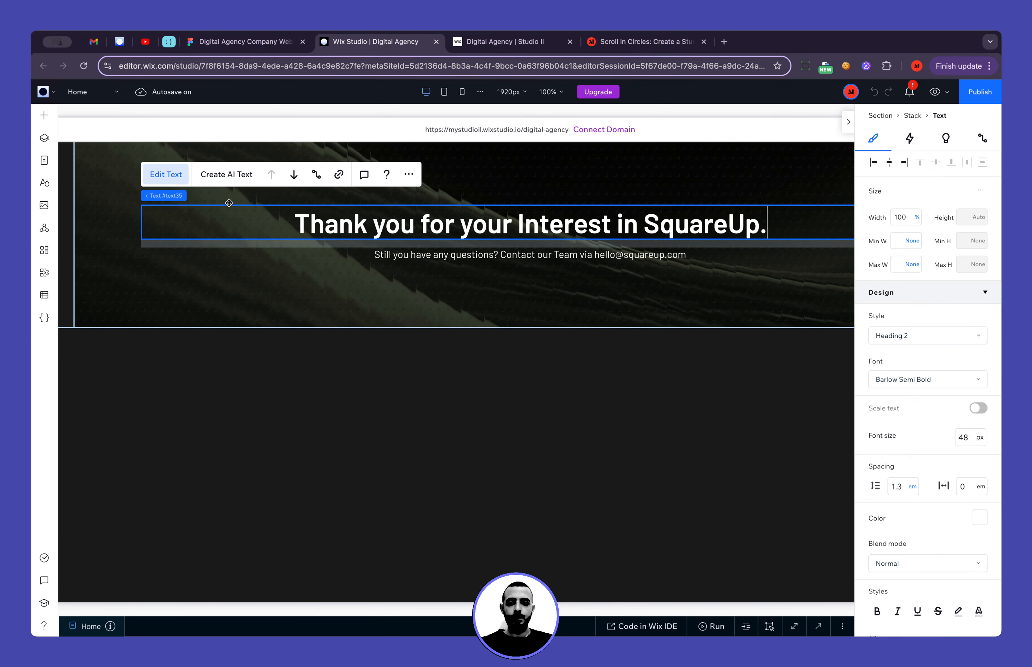
Copy the "We would love to hear from you" paragraph from Figma's Thank you banner and replace the Wix Studio banner's subtitle with it
{"action": "left_click", "coordinate": [243, 41]}
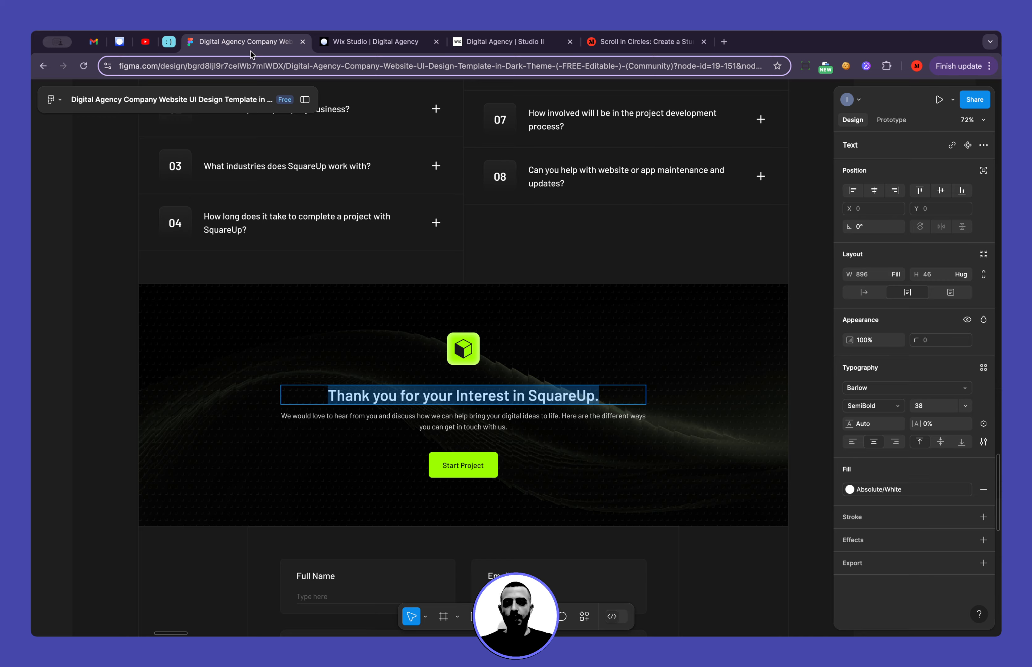
{"action": "double_click", "coordinate": [359, 416]}
{"action": "key", "text": "super+c"}
{"action": "left_click", "coordinate": [337, 43]}
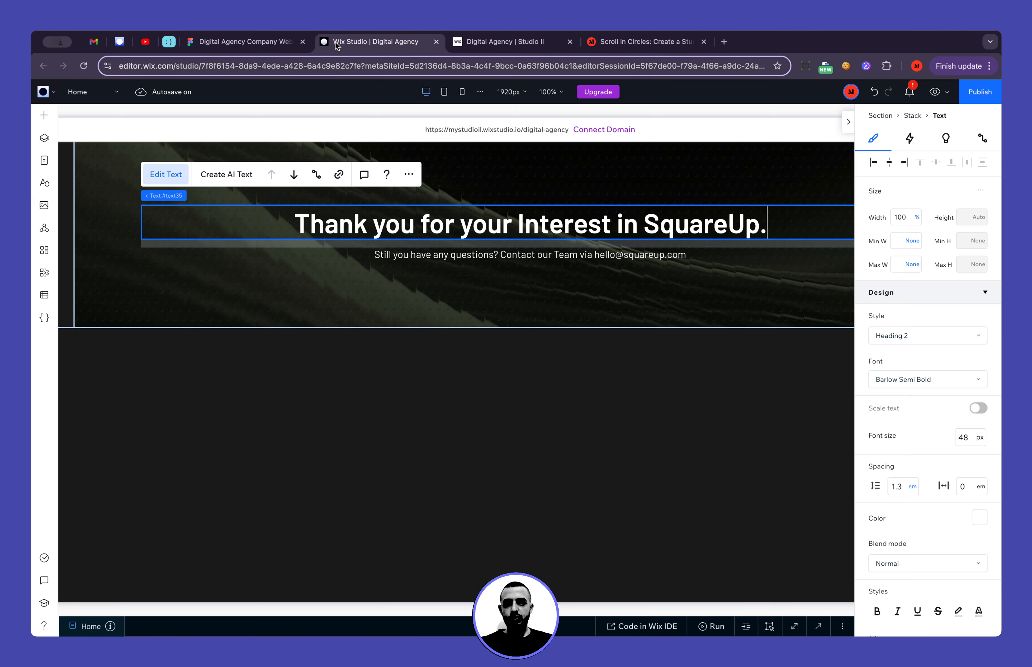
{"action": "left_click", "coordinate": [482, 254]}
{"action": "double_click", "coordinate": [481, 259]}
{"action": "key", "text": "super+v"}
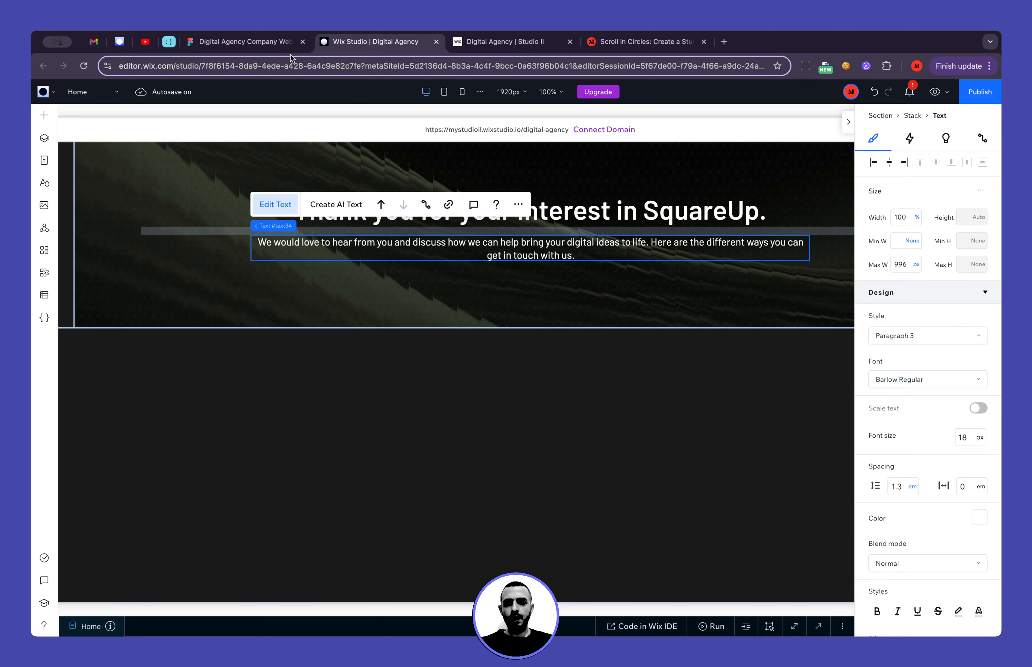
Check the paragraph's width in Figma, and set the banner paragraph's maximum width to 896 px in Wix Studio
{"action": "left_click", "coordinate": [278, 41]}
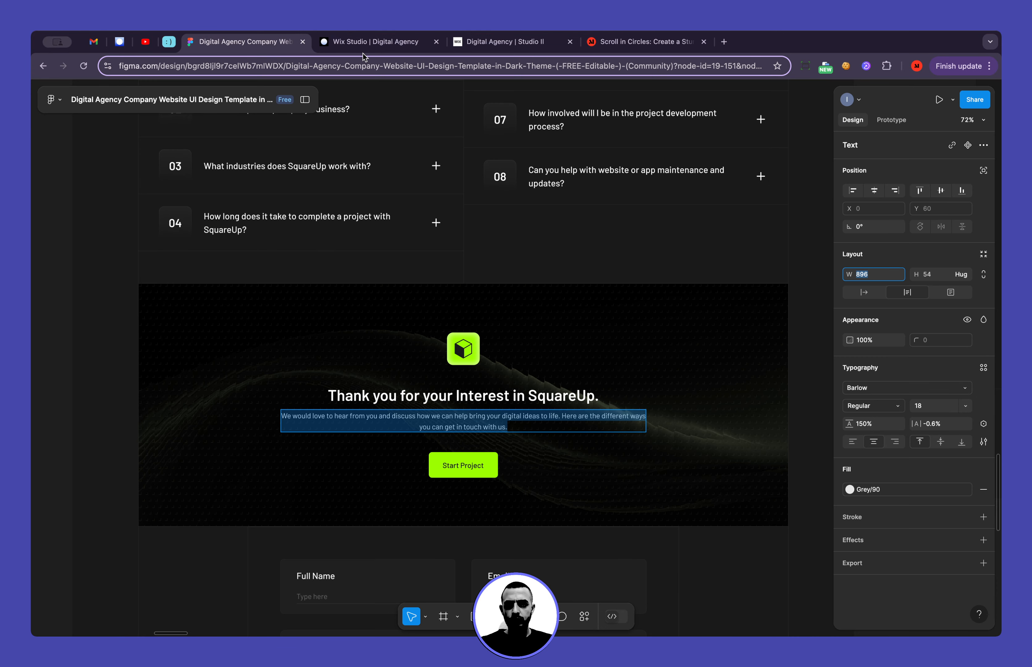
{"action": "left_click", "coordinate": [366, 41]}
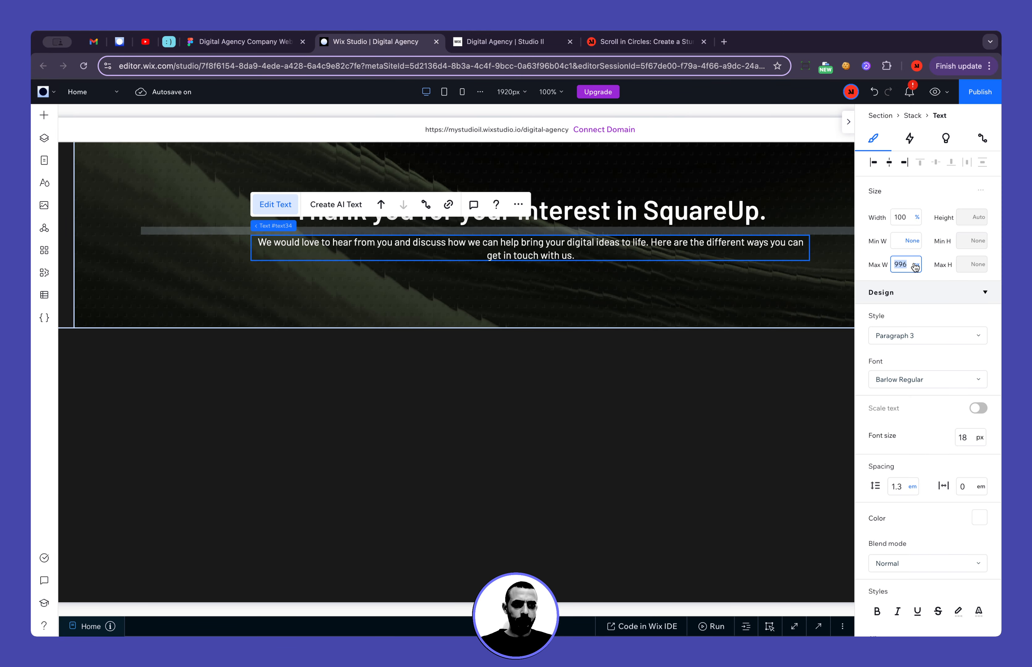
{"action": "key", "text": "Return"}
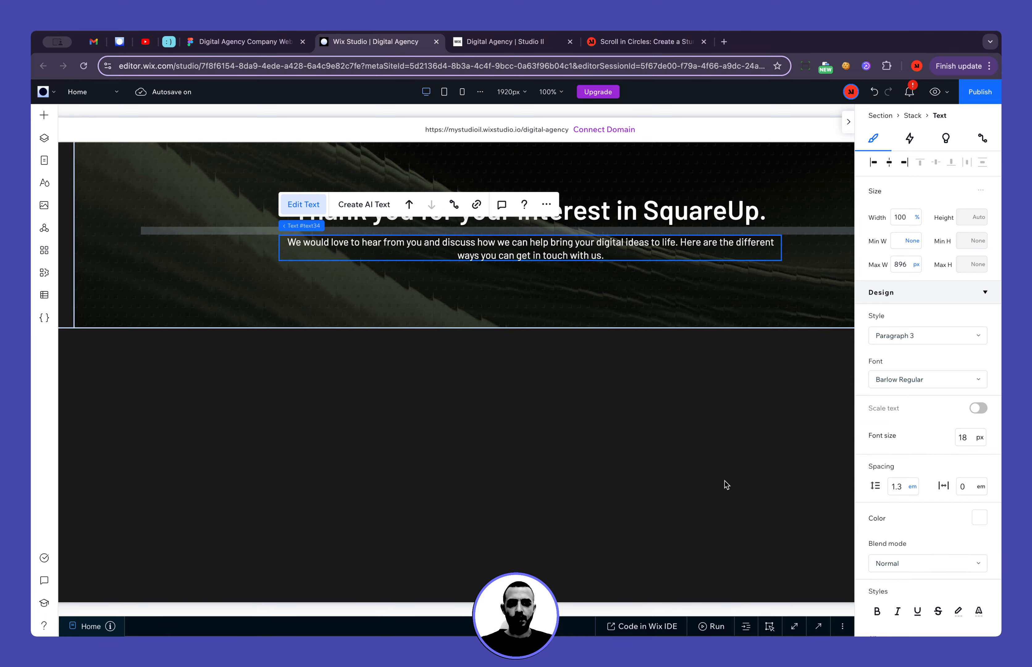
{"action": "left_click", "coordinate": [629, 422]}
Copy the green cube logo from the SquareUp site header
{"action": "scroll", "coordinate": [629, 421], "scroll_direction": "up", "scroll_amount": 2}
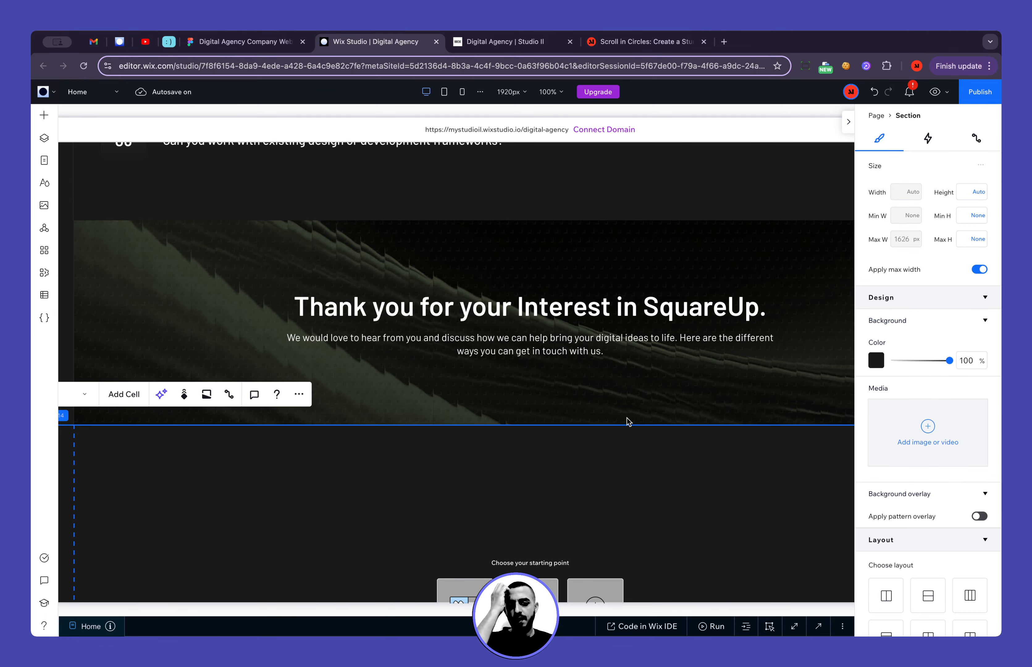
{"action": "scroll", "coordinate": [628, 422], "scroll_direction": "up", "scroll_amount": 20}
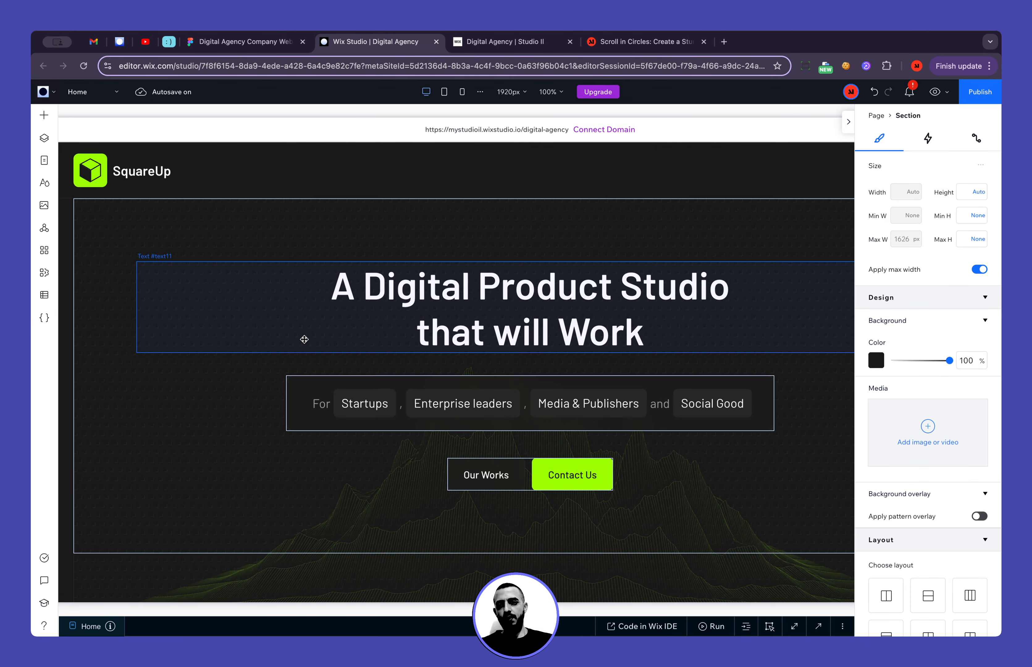
{"action": "left_click", "coordinate": [91, 173]}
{"action": "right_click", "coordinate": [93, 176]}
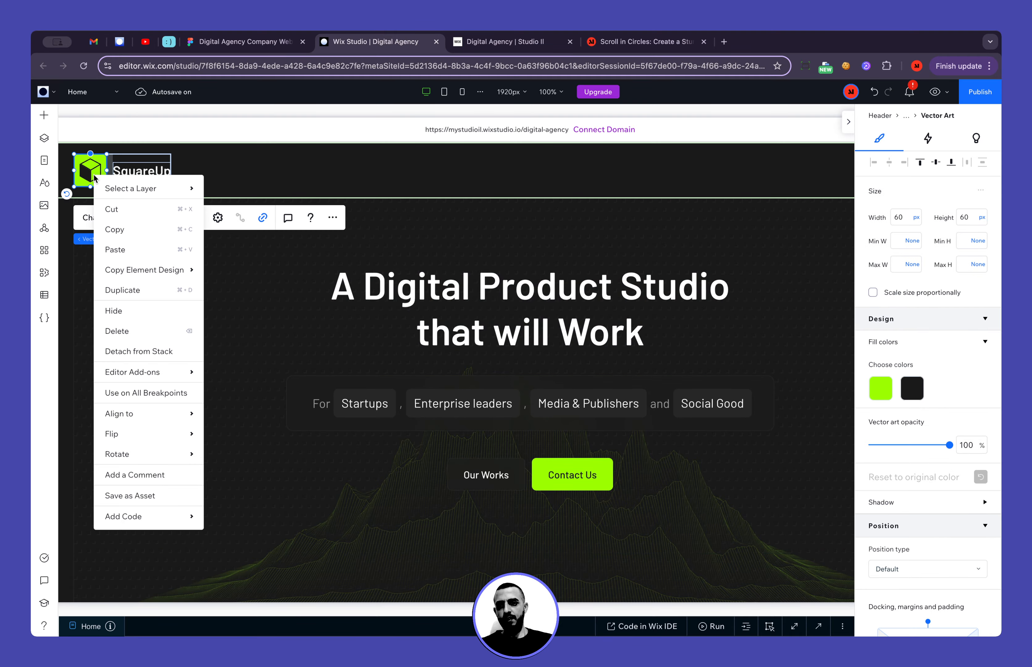
{"action": "left_click", "coordinate": [128, 229]}
Try to paste the copied logo into the Thank you banner's stack, and undo the paste
{"action": "scroll", "coordinate": [539, 298], "scroll_direction": "down", "scroll_amount": 15}
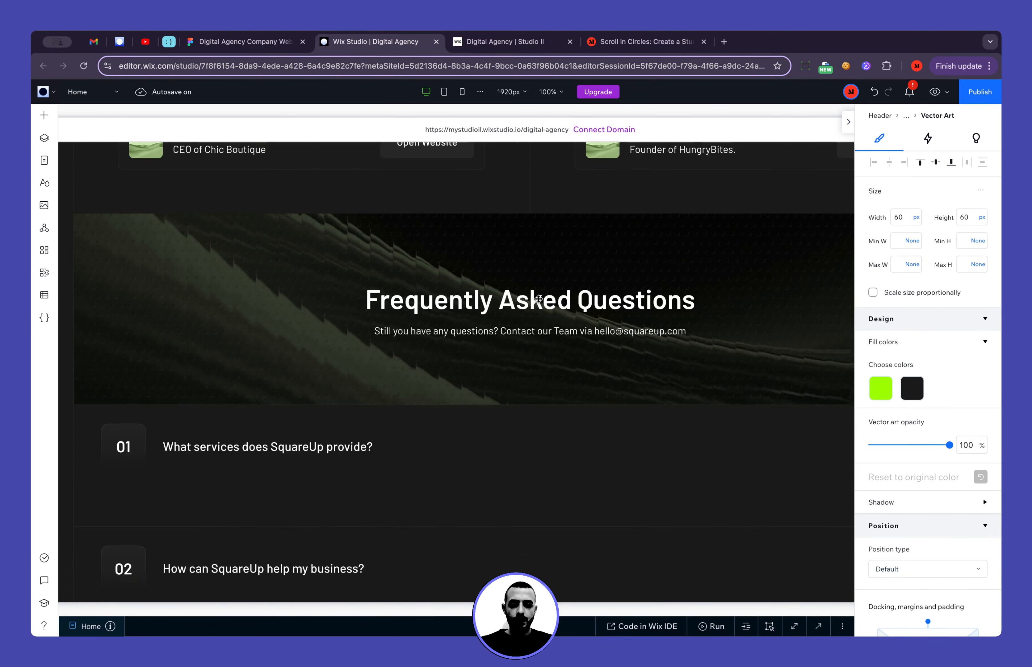
{"action": "scroll", "coordinate": [538, 299], "scroll_direction": "down", "scroll_amount": 10}
{"action": "scroll", "coordinate": [538, 298], "scroll_direction": "up", "scroll_amount": 5}
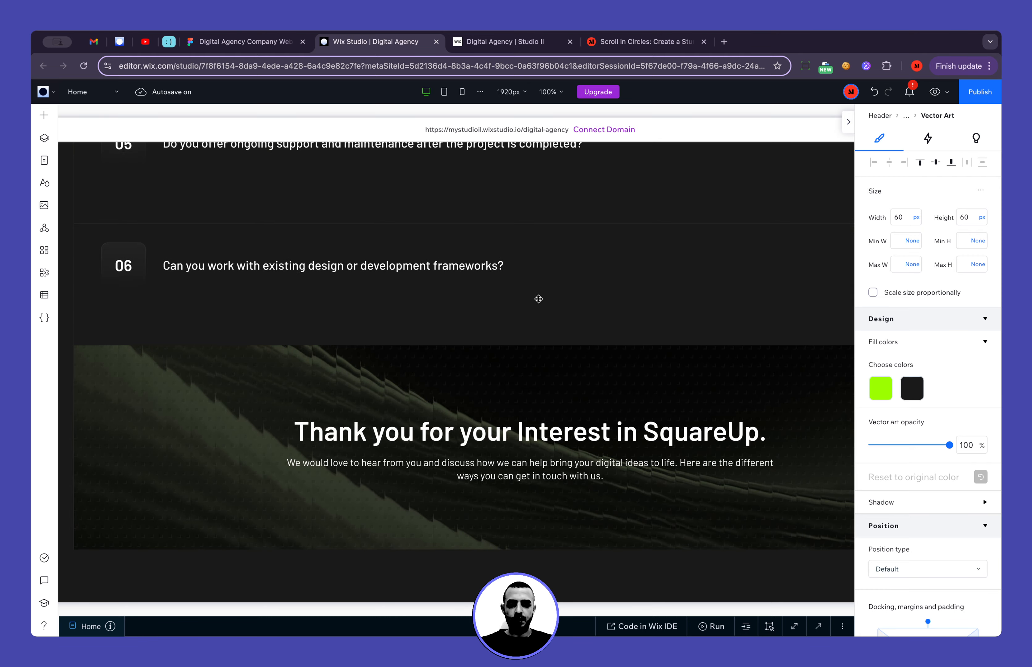
{"action": "scroll", "coordinate": [539, 298], "scroll_direction": "down", "scroll_amount": 1}
{"action": "left_click", "coordinate": [533, 386]}
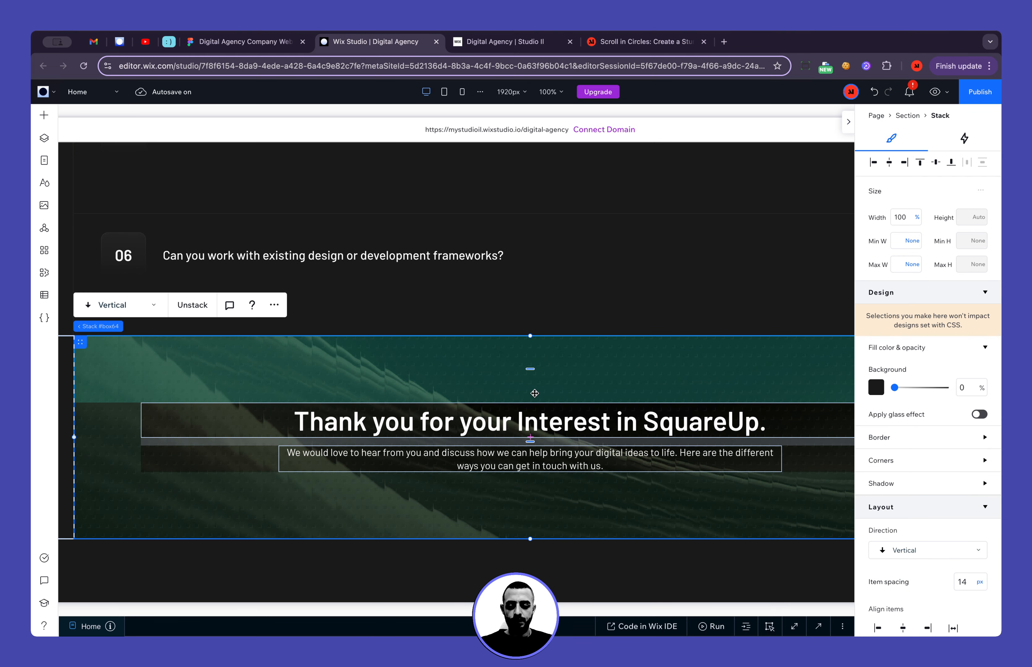
{"action": "key", "text": "super+z"}
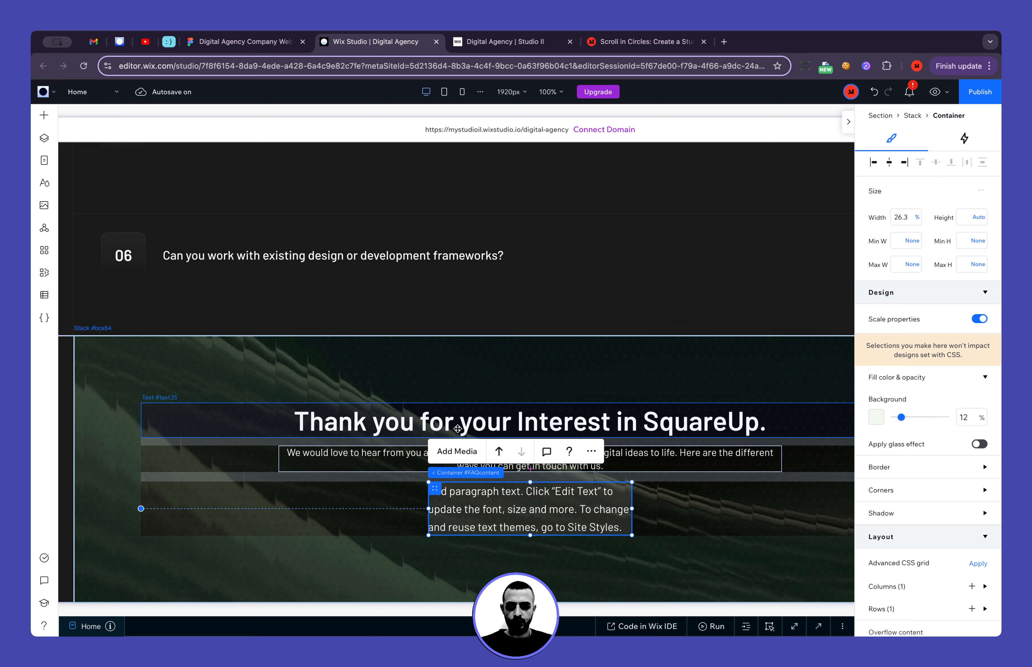
{"action": "key", "text": "super+z"}
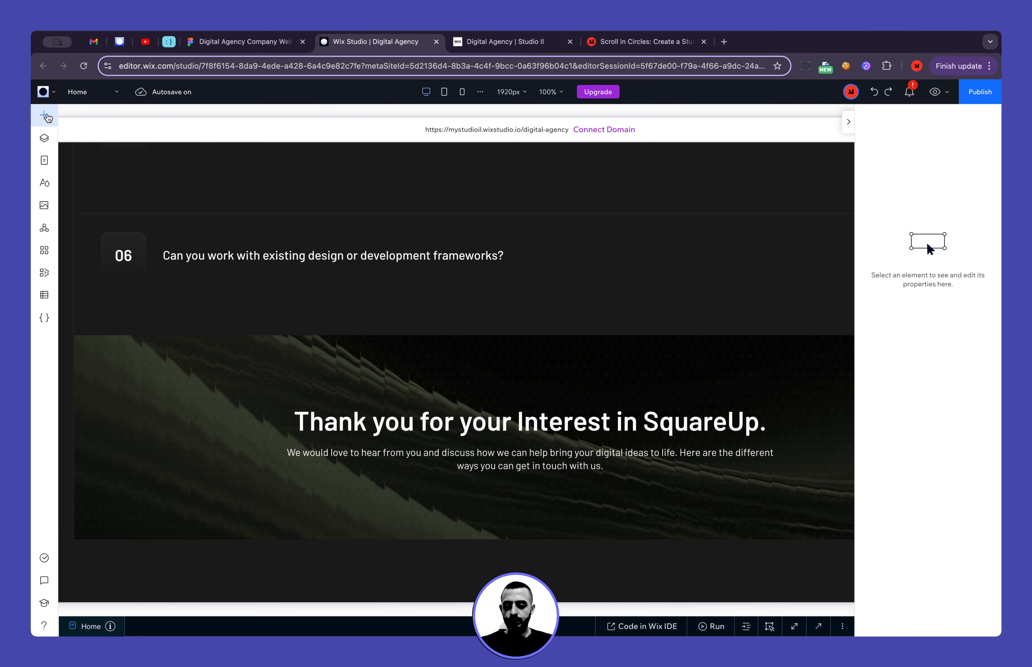
Try to add Logo.svg from the Brand folder of the site files to the page
{"action": "left_click", "coordinate": [45, 116]}
{"action": "left_click", "coordinate": [108, 339]}
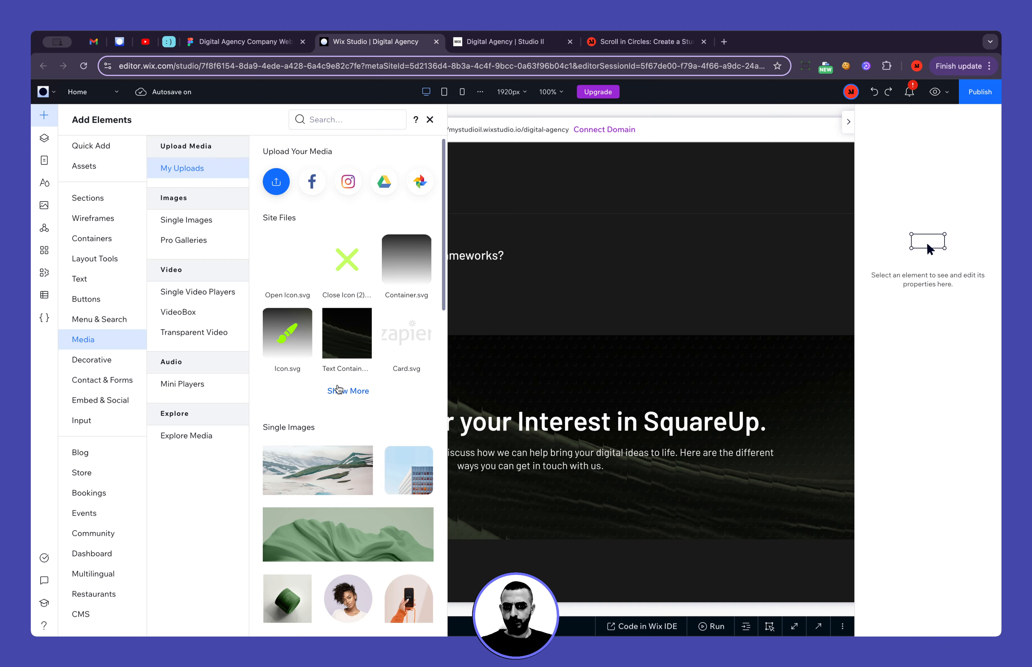
{"action": "left_click", "coordinate": [337, 389]}
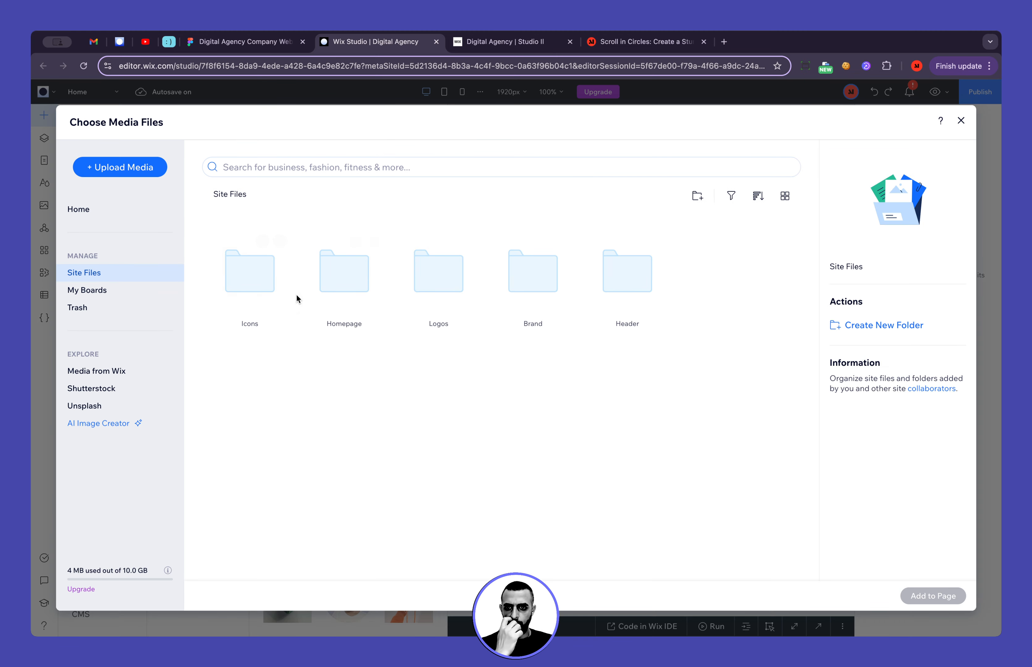
{"action": "double_click", "coordinate": [259, 299]}
{"action": "left_click", "coordinate": [227, 195]}
{"action": "left_click", "coordinate": [538, 301]}
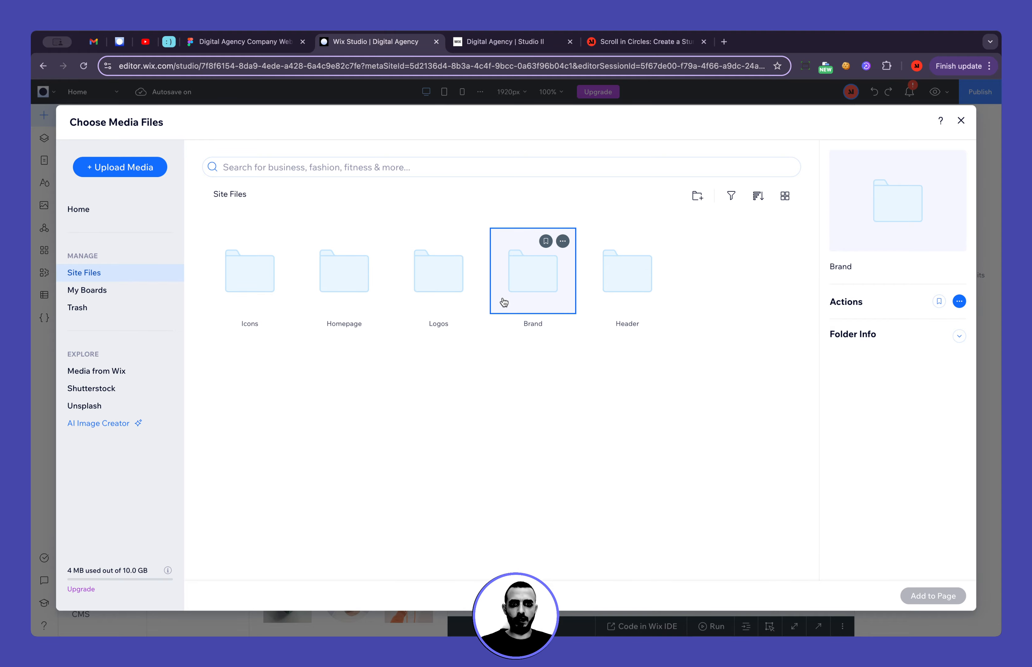
{"action": "double_click", "coordinate": [504, 300]}
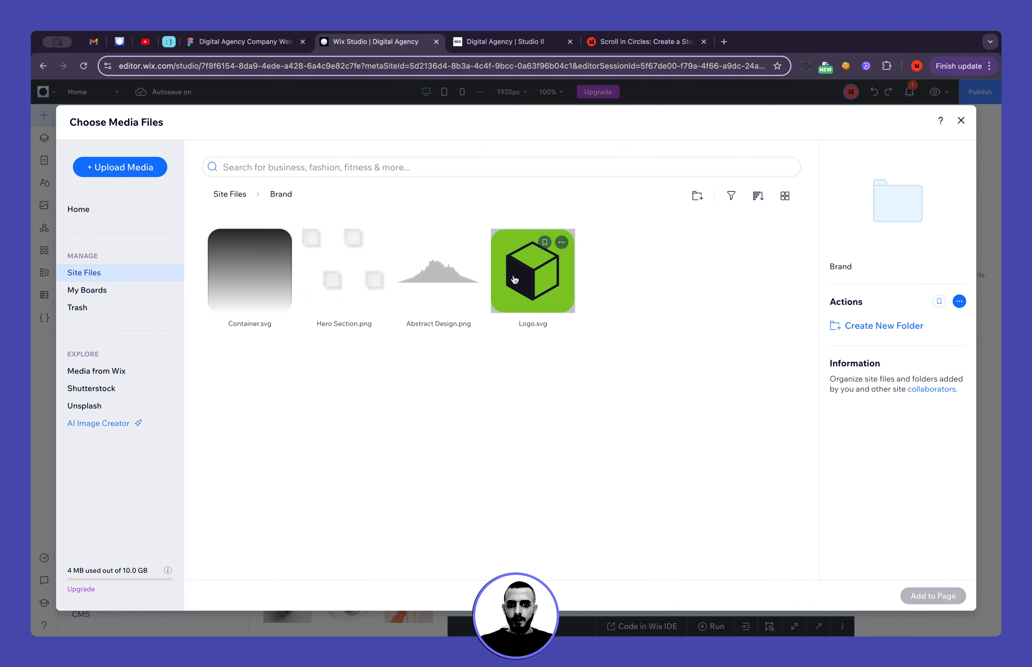
{"action": "double_click", "coordinate": [520, 274]}
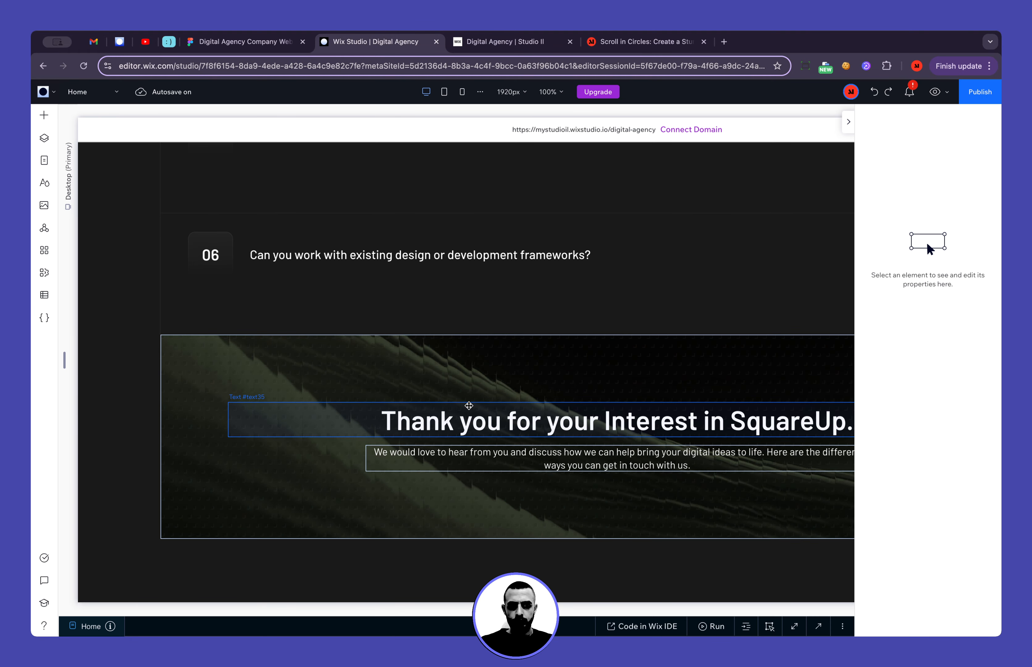
{"action": "scroll", "coordinate": [793, 363], "scroll_direction": "right", "scroll_amount": 5}
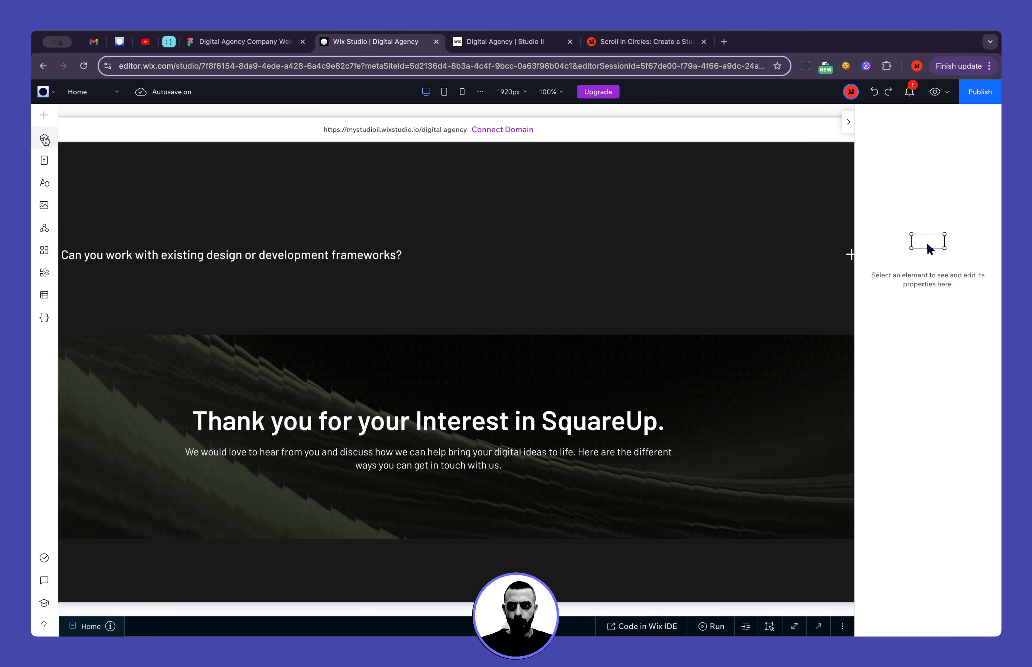
{"action": "left_click", "coordinate": [46, 123]}
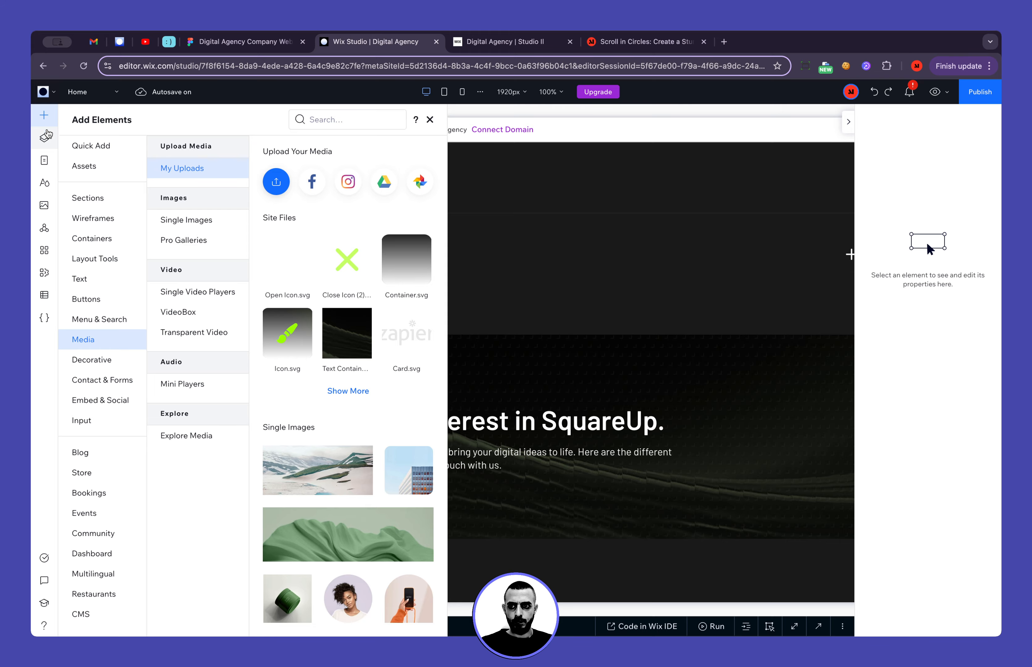
{"action": "left_click", "coordinate": [278, 182]}
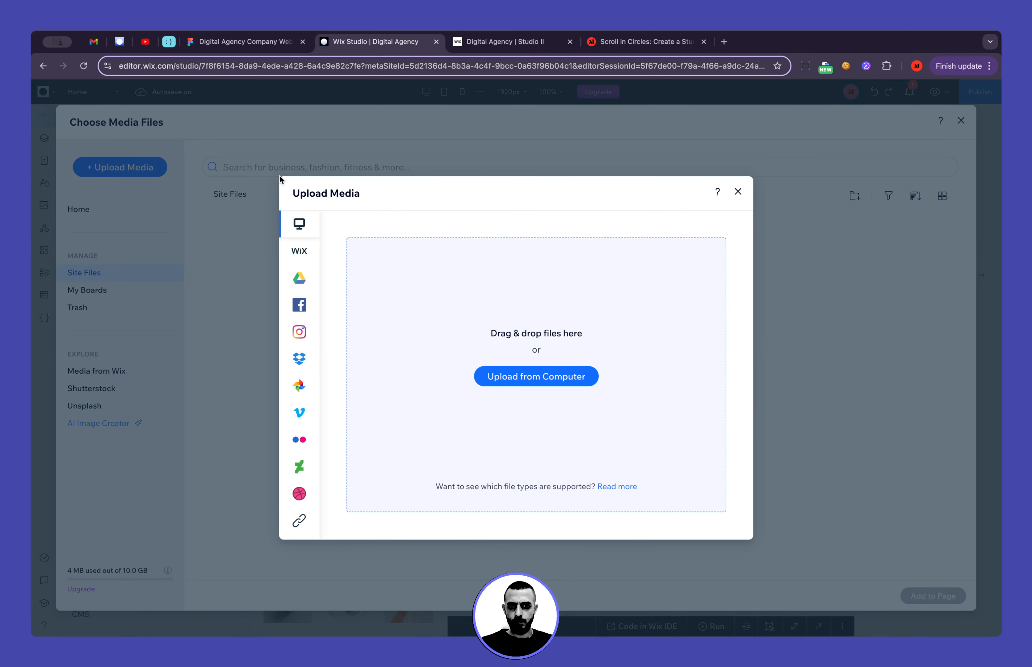
{"action": "left_click", "coordinate": [737, 193]}
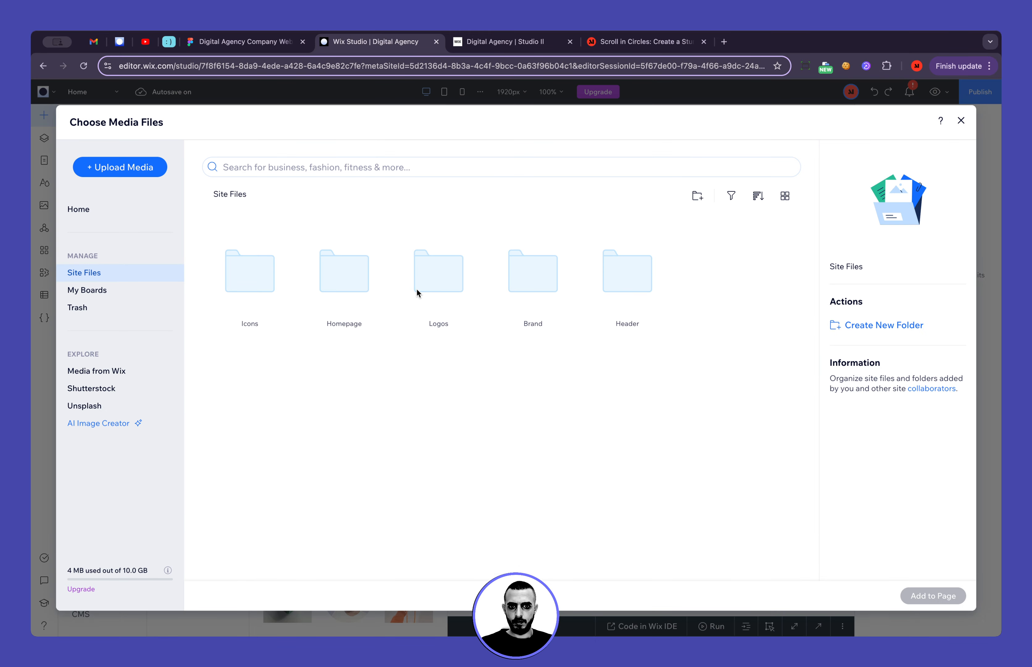
{"action": "left_click", "coordinate": [961, 120]}
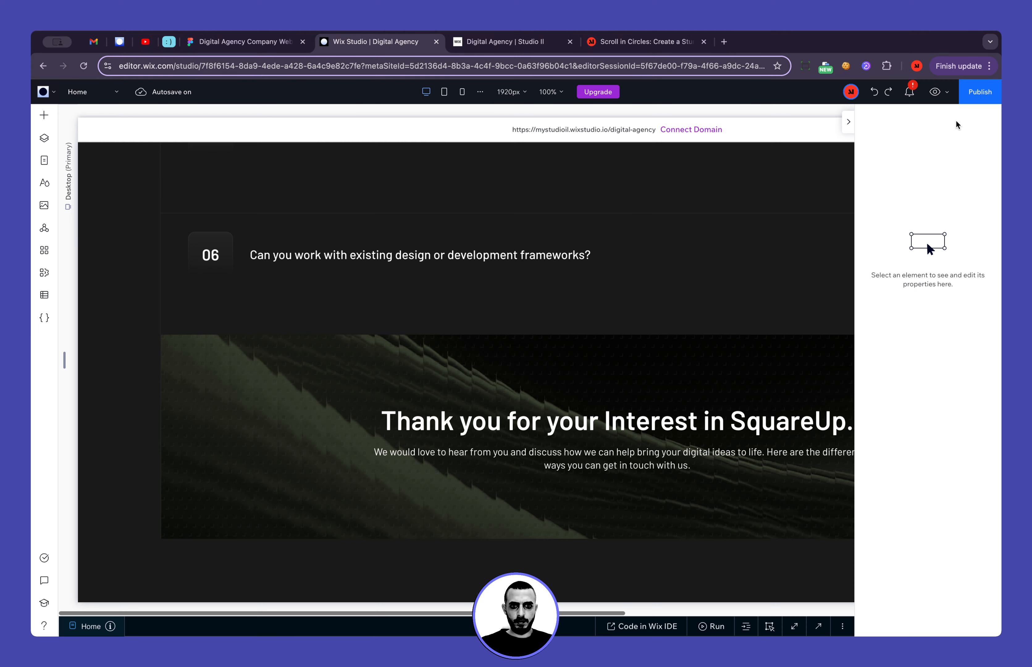
Select the Thank you banner's stack and add Logo.svg from the Brand folder of the site files
{"action": "left_click", "coordinate": [528, 393]}
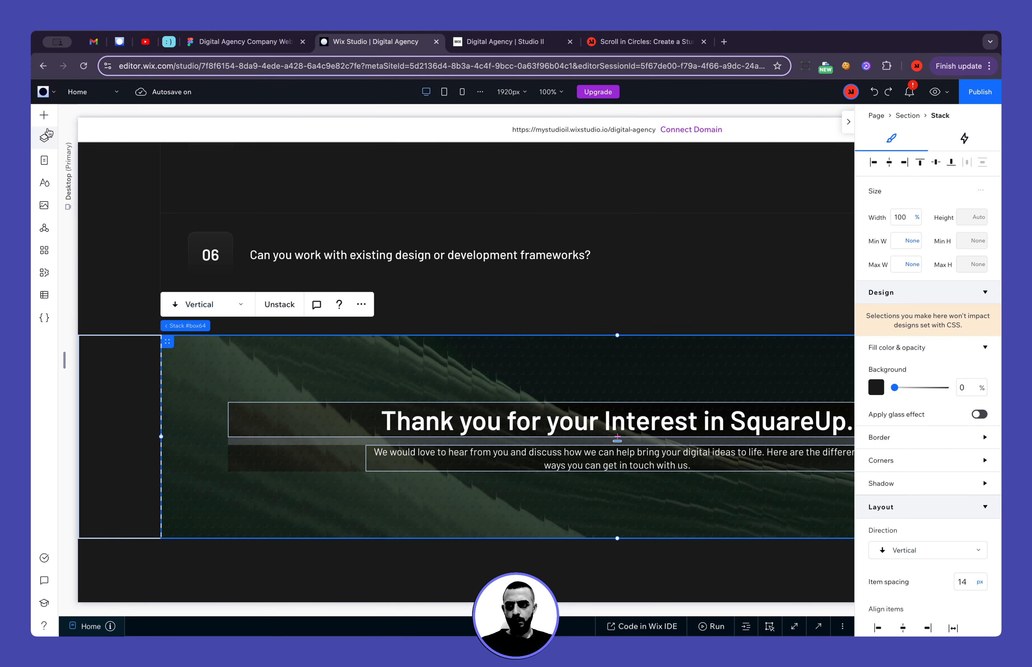
{"action": "left_click", "coordinate": [43, 115]}
{"action": "left_click", "coordinate": [276, 182]}
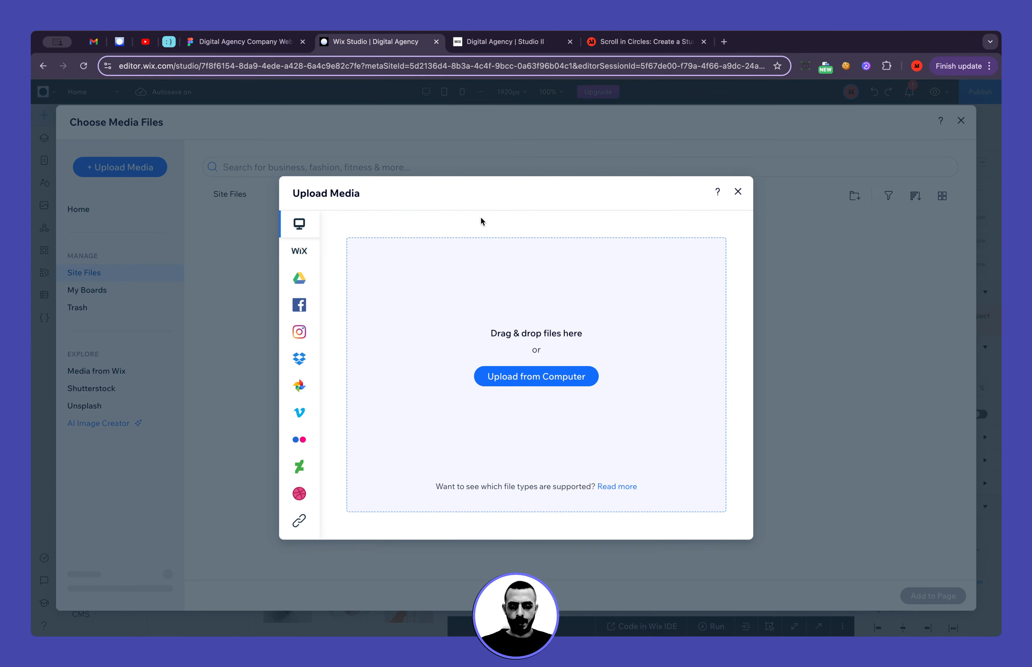
{"action": "left_click", "coordinate": [737, 190]}
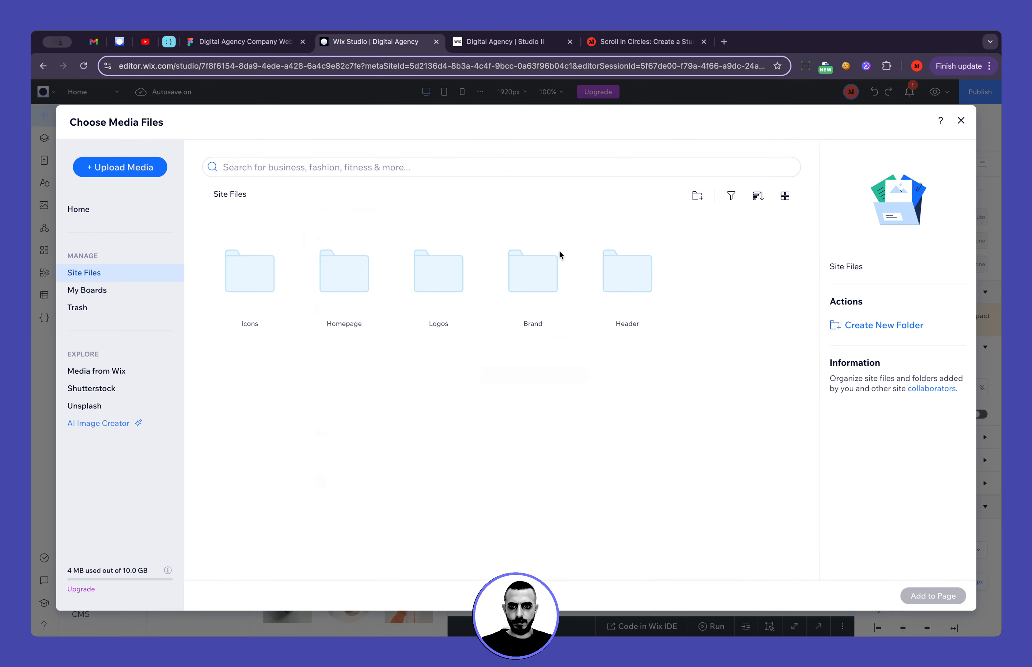
{"action": "left_click", "coordinate": [525, 299]}
{"action": "double_click", "coordinate": [512, 288]}
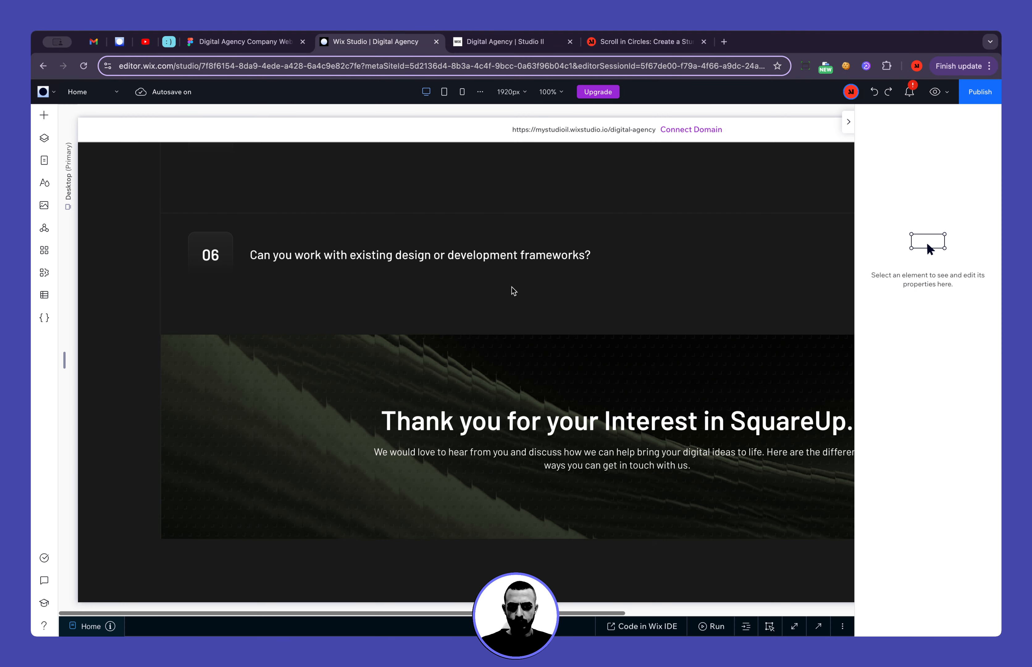
{"action": "scroll", "coordinate": [541, 368], "scroll_direction": "right", "scroll_amount": 2}
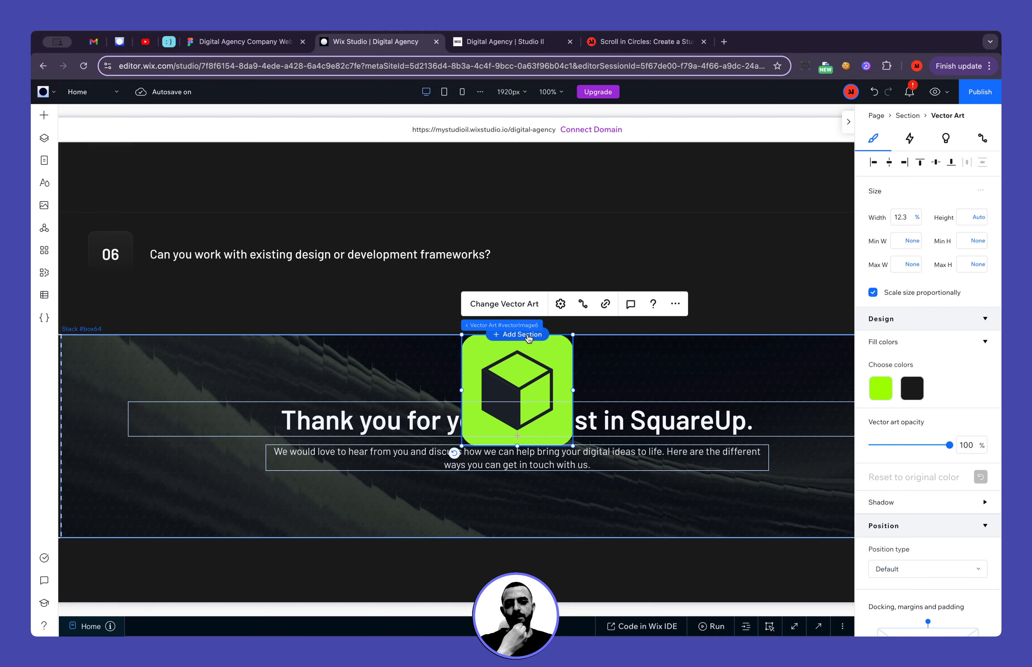
Check the cube logo's size in the Figma design, then set the Wix Studio logo's width and height to 80 px
{"action": "left_click", "coordinate": [245, 42]}
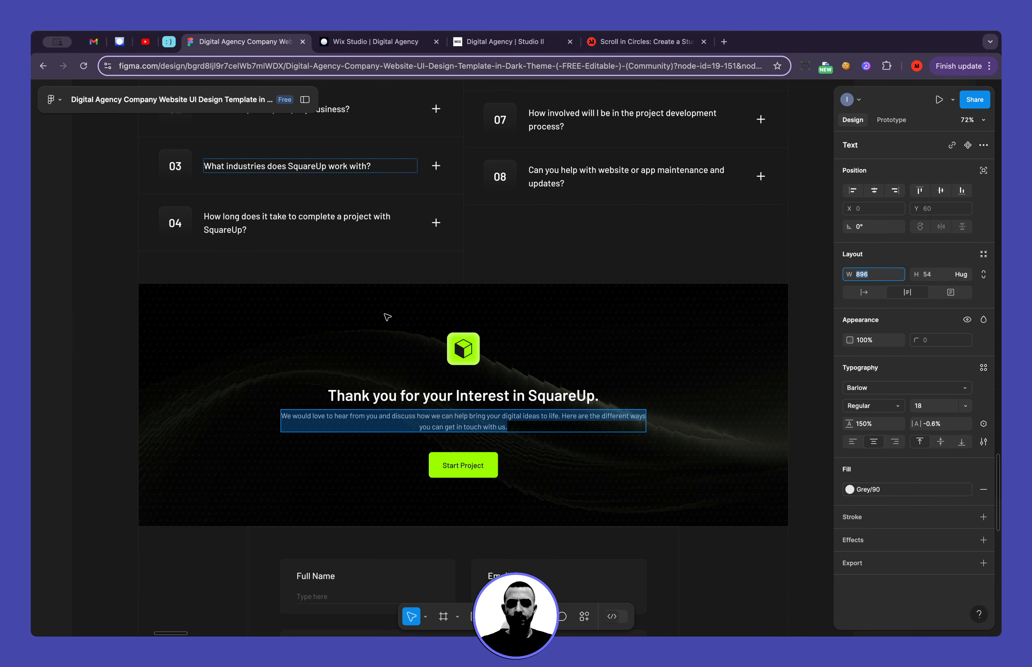
{"action": "left_click", "coordinate": [463, 350]}
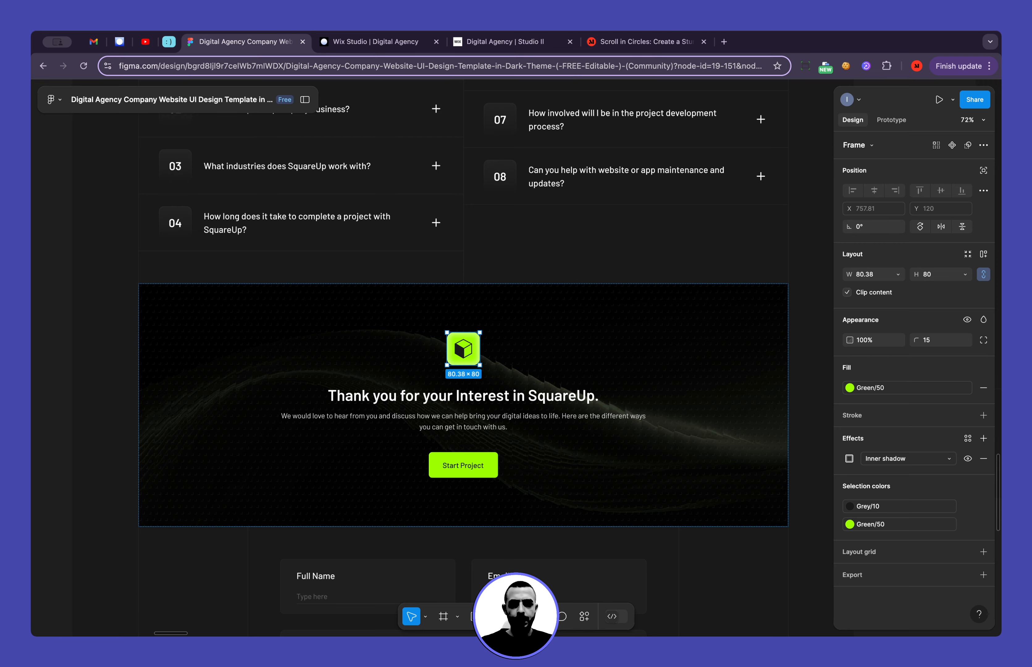
{"action": "left_click", "coordinate": [349, 38]}
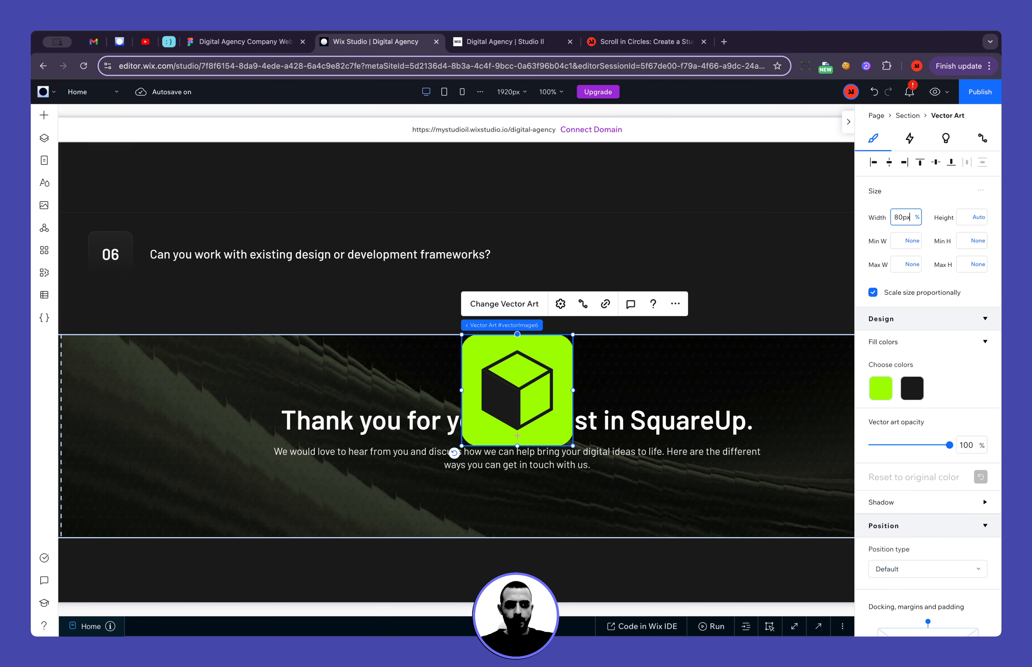
{"action": "type", "text": "80px"}
{"action": "key", "text": "Return"}
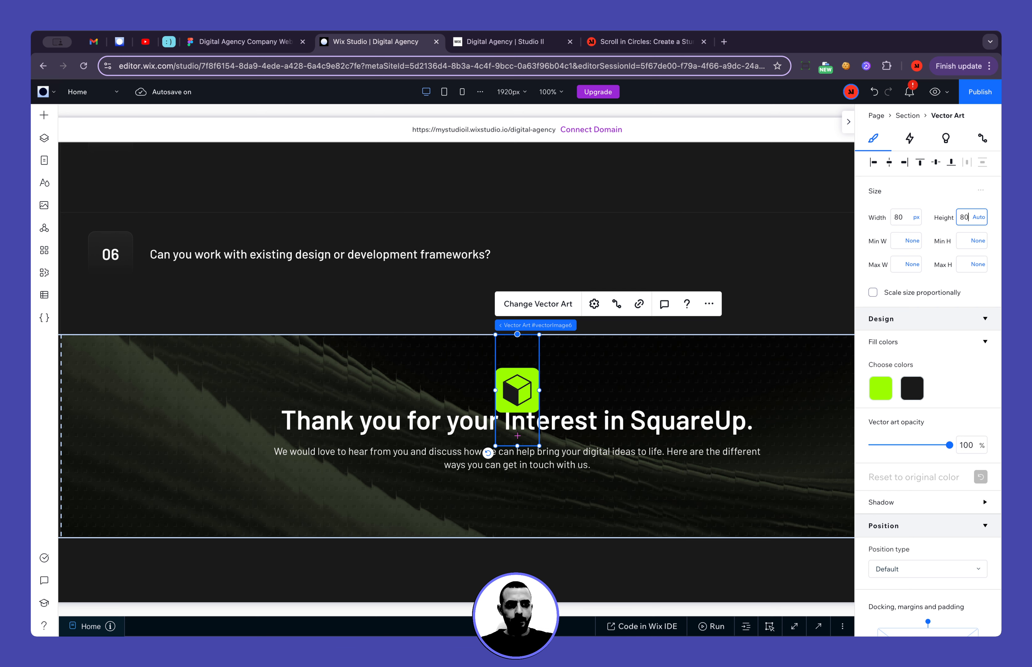
{"action": "key", "text": "Return"}
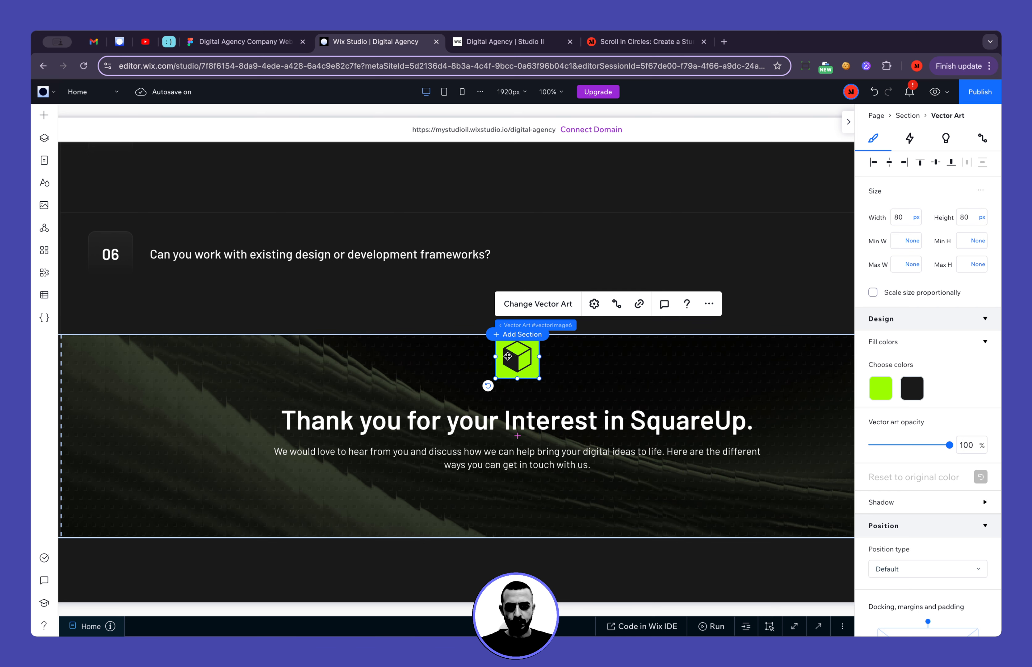
Move the logo into the Thank you banner's stack above the heading and centre it horizontally
{"action": "left_click_drag", "start_coordinate": [514, 374], "coordinate": [572, 421]}
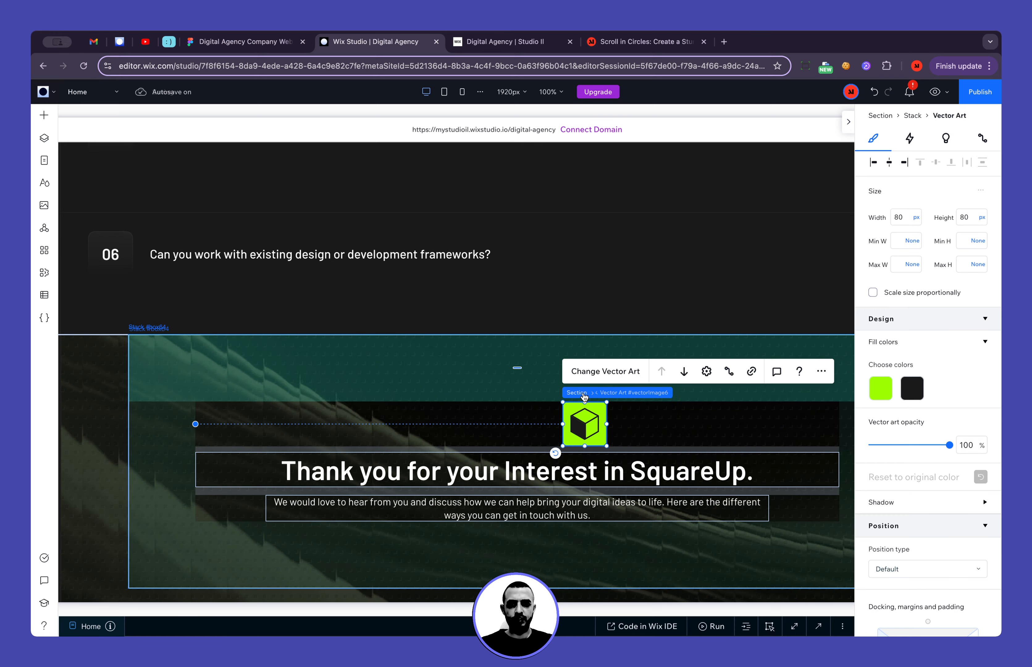
{"action": "left_click", "coordinate": [889, 163]}
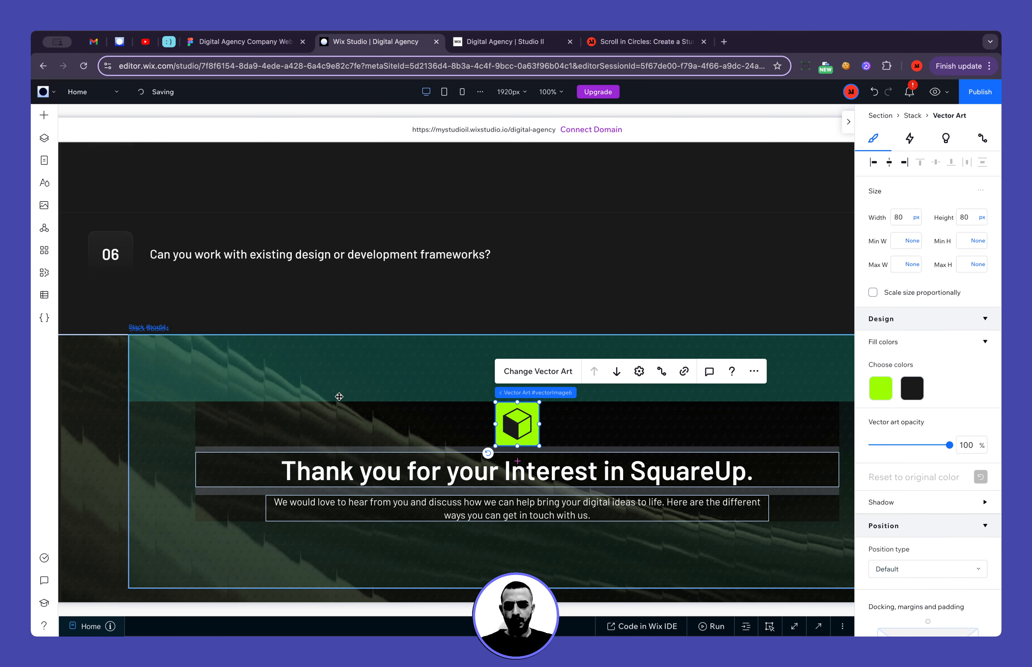
{"action": "scroll", "coordinate": [474, 407], "scroll_direction": "down", "scroll_amount": 3}
{"action": "scroll", "coordinate": [391, 399], "scroll_direction": "right", "scroll_amount": 5}
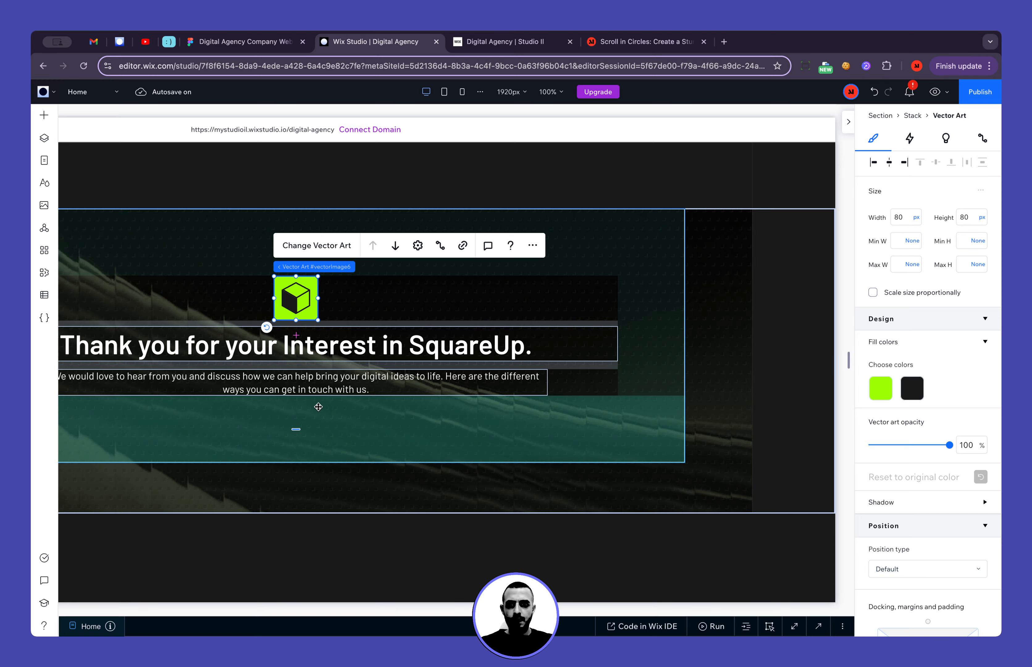
{"action": "scroll", "coordinate": [339, 397], "scroll_direction": "left", "scroll_amount": 3}
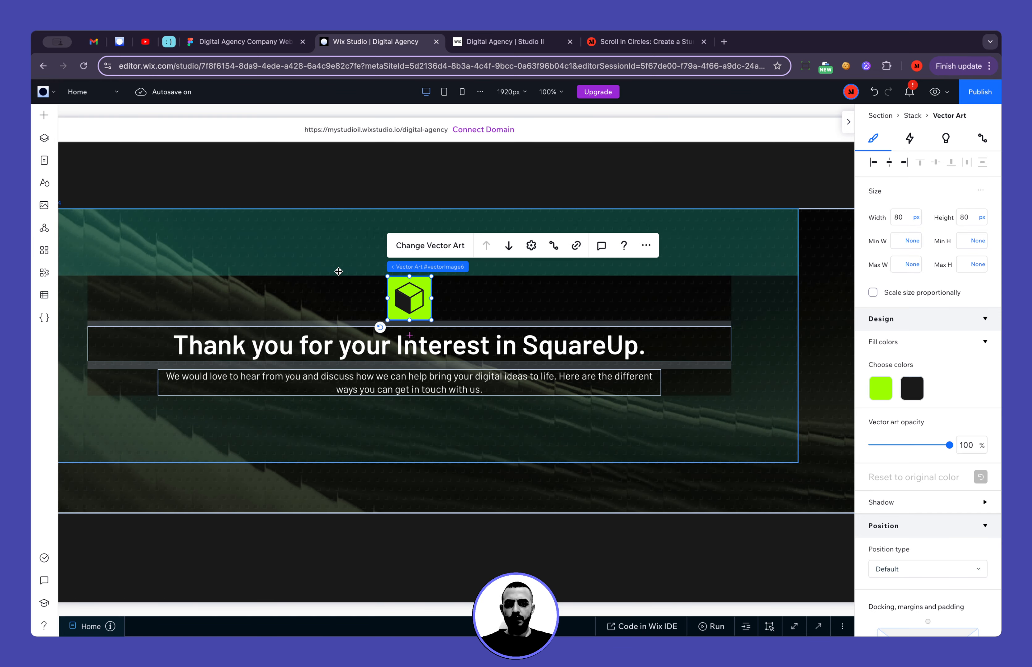
Duplicate the hero section's Contact Us button container, cut the duplicate, and undo both changes to the hero
{"action": "left_click", "coordinate": [240, 41]}
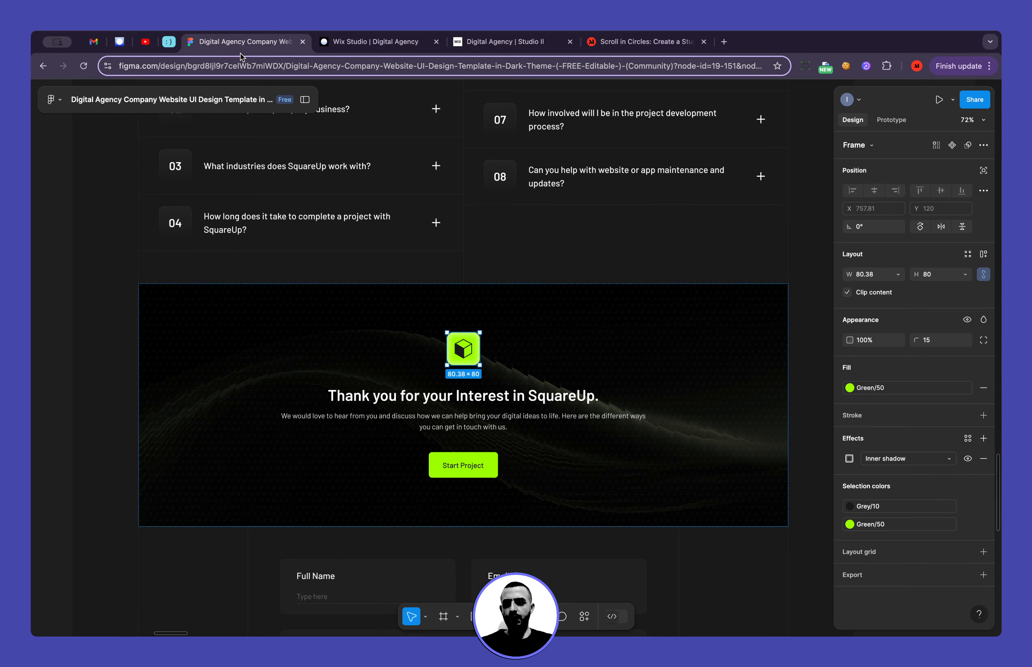
{"action": "left_click", "coordinate": [343, 50]}
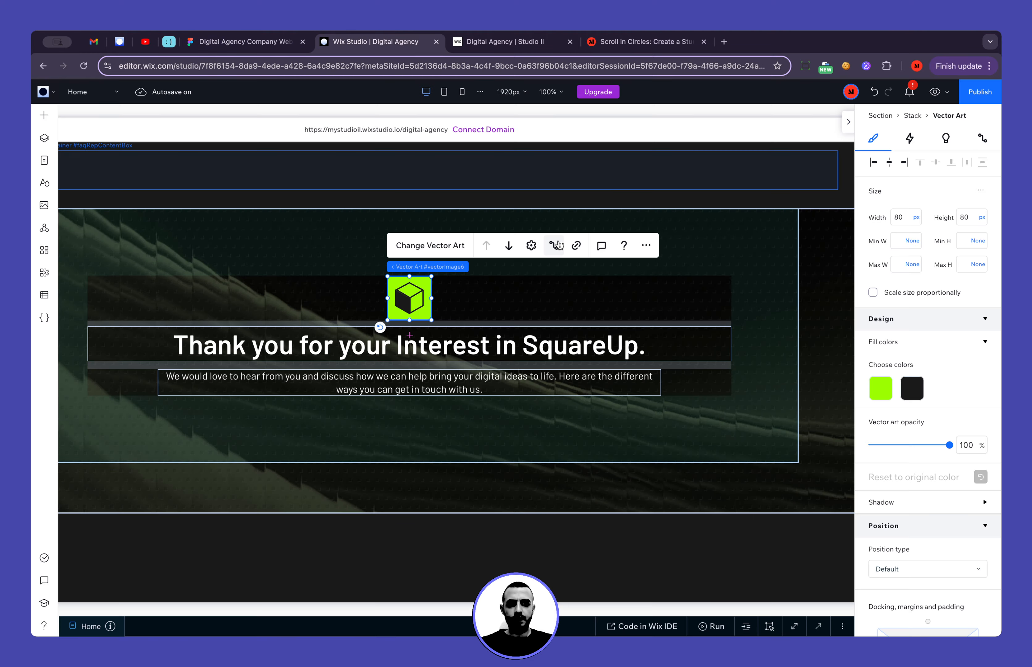
{"action": "scroll", "coordinate": [629, 302], "scroll_direction": "up", "scroll_amount": 10}
{"action": "scroll", "coordinate": [631, 303], "scroll_direction": "up", "scroll_amount": 15}
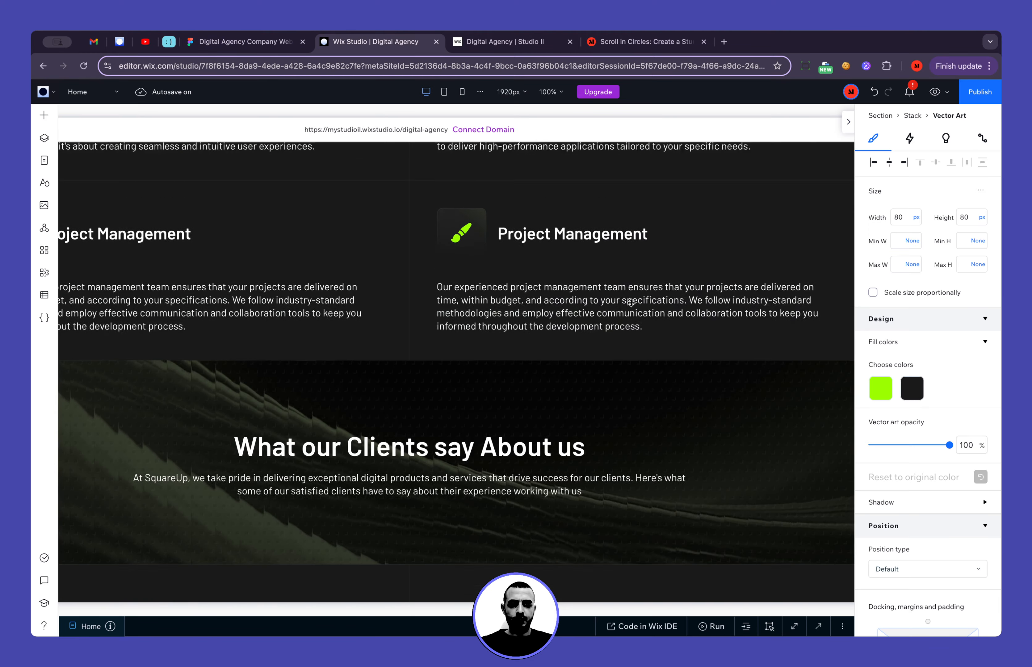
{"action": "scroll", "coordinate": [631, 302], "scroll_direction": "up", "scroll_amount": 5}
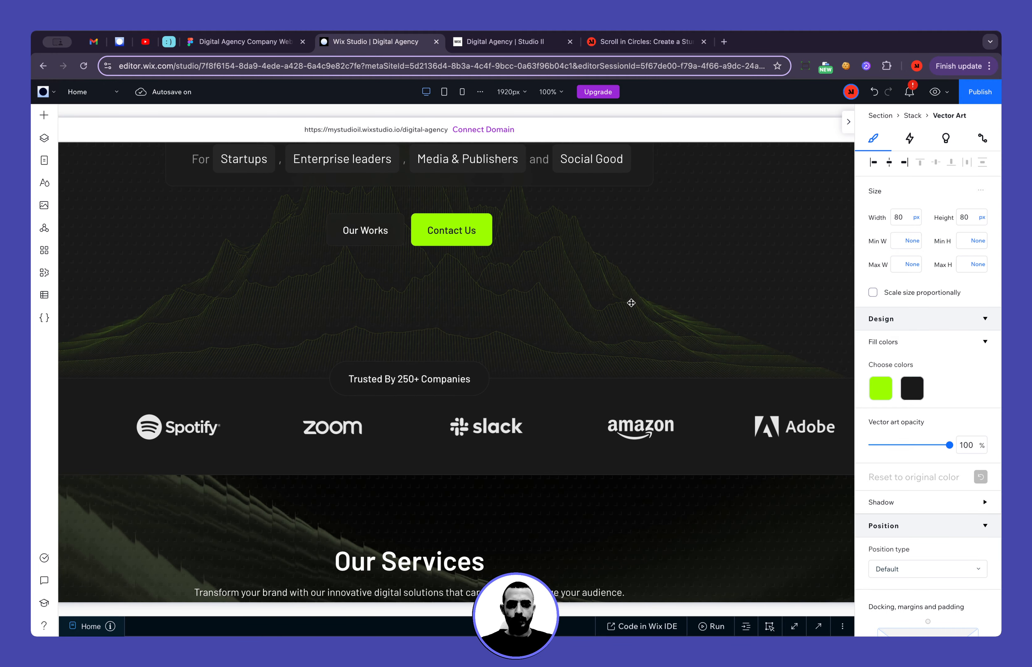
{"action": "left_click", "coordinate": [453, 255]}
{"action": "left_click", "coordinate": [465, 233]}
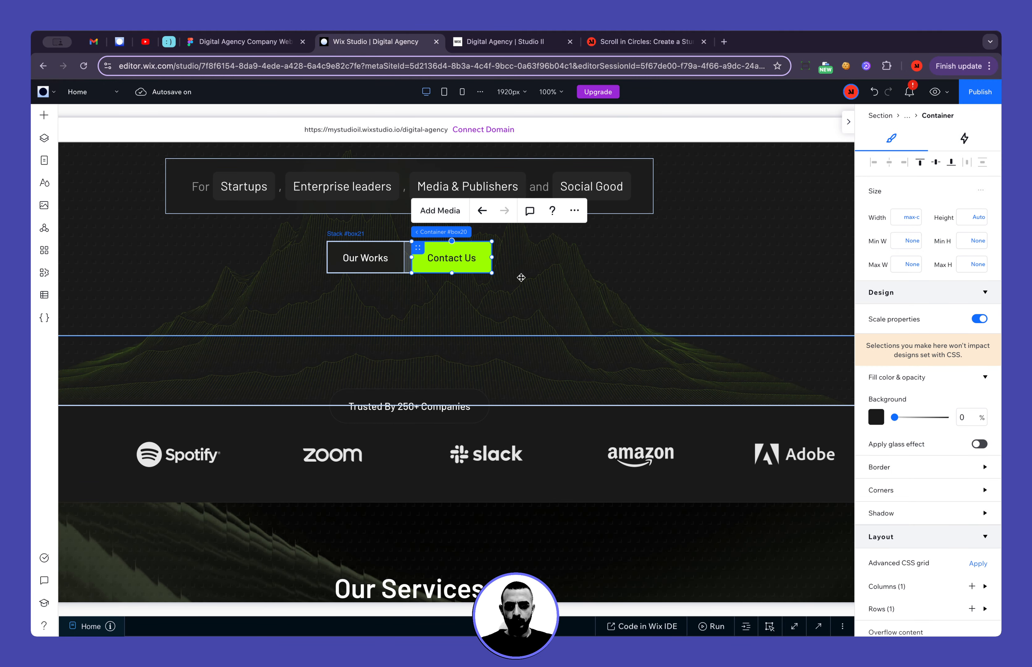
{"action": "key", "text": "ctrl+d"}
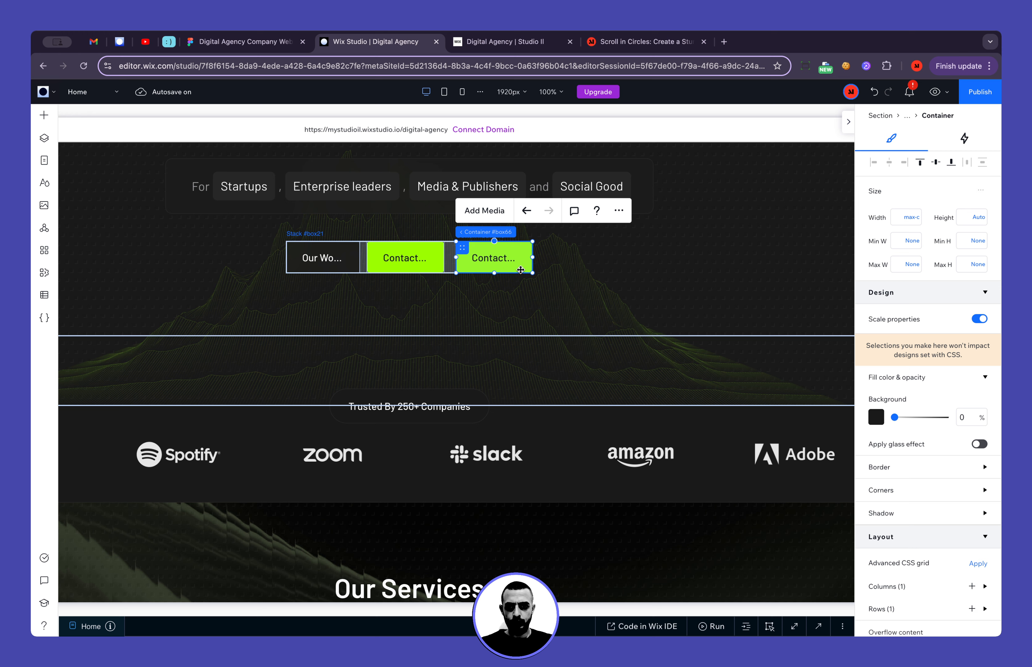
{"action": "key", "text": "Delete"}
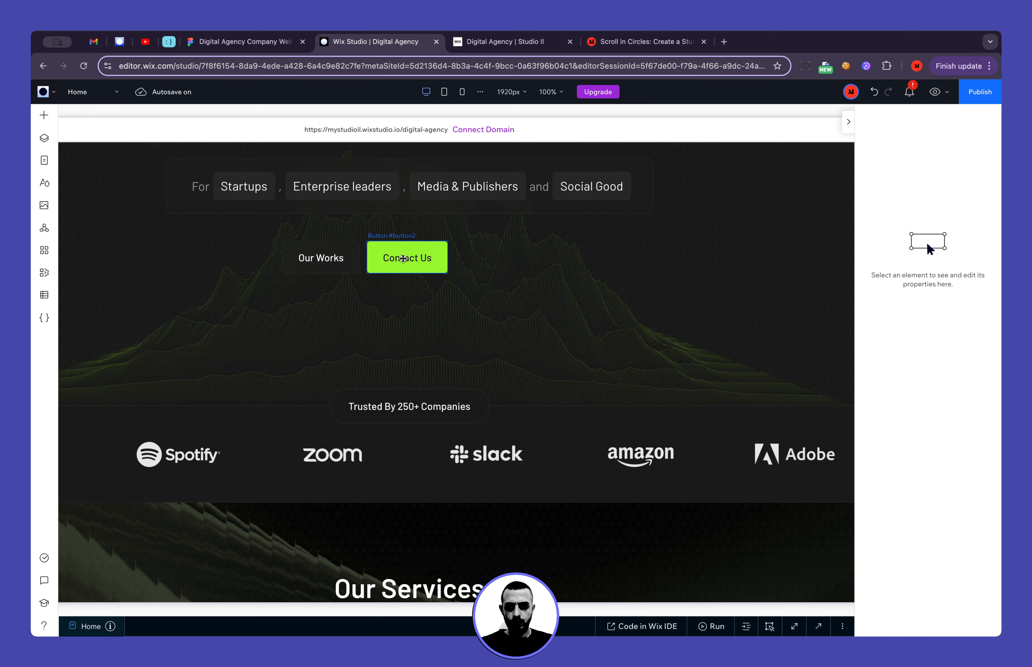
{"action": "left_click", "coordinate": [874, 91]}
{"action": "left_click", "coordinate": [874, 92]}
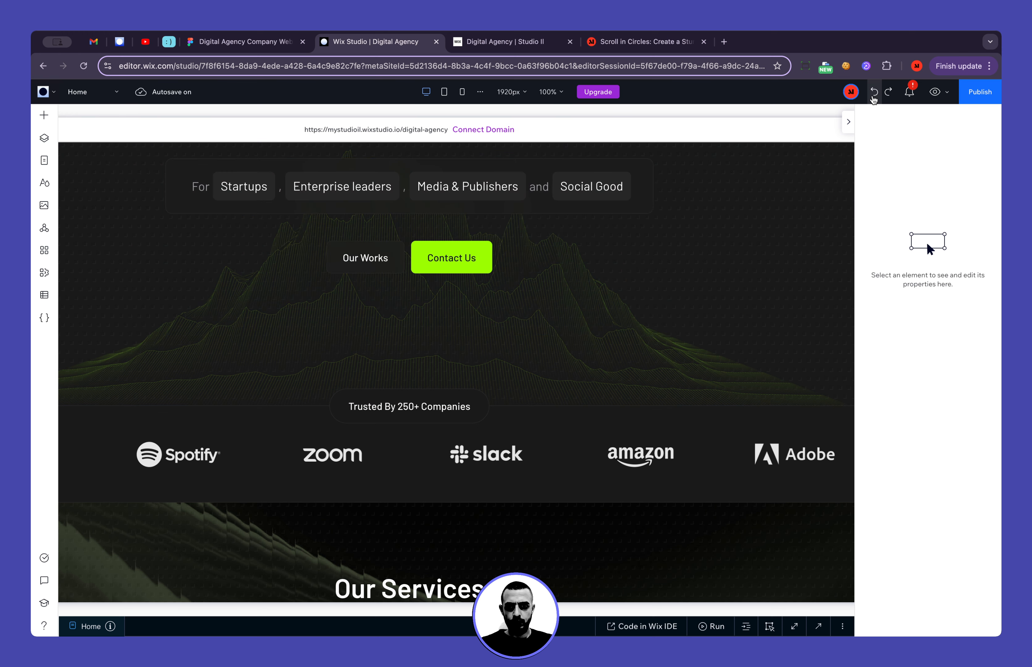
Paste the Contact Us button into the Thank you banner's stack
{"action": "scroll", "coordinate": [455, 483], "scroll_direction": "down", "scroll_amount": 10}
{"action": "scroll", "coordinate": [455, 483], "scroll_direction": "down", "scroll_amount": 10}
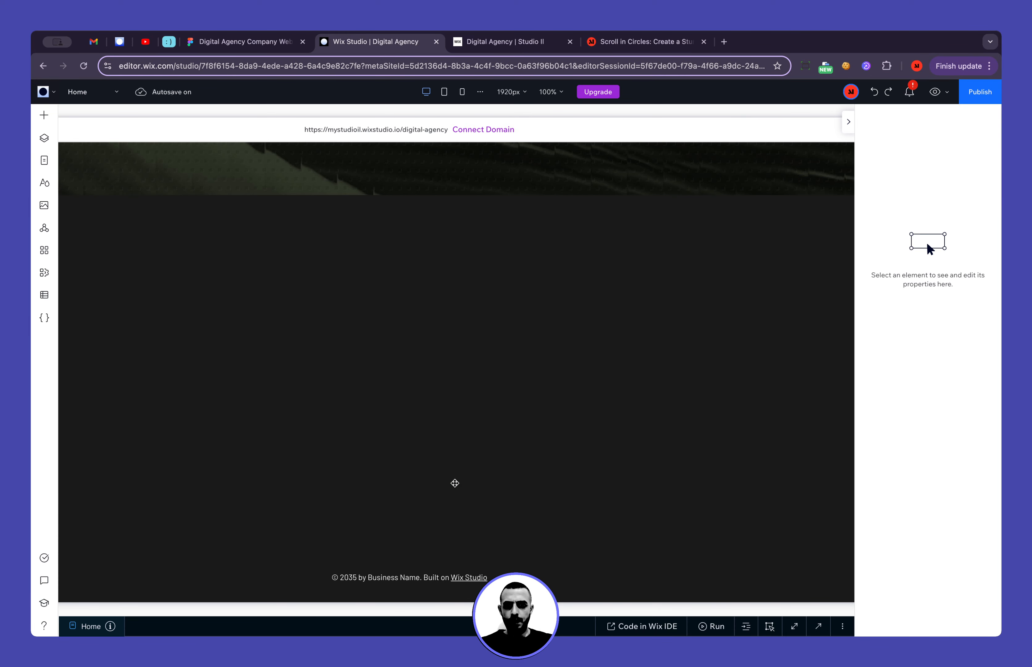
{"action": "scroll", "coordinate": [455, 483], "scroll_direction": "up", "scroll_amount": 5}
{"action": "scroll", "coordinate": [454, 483], "scroll_direction": "down", "scroll_amount": 2}
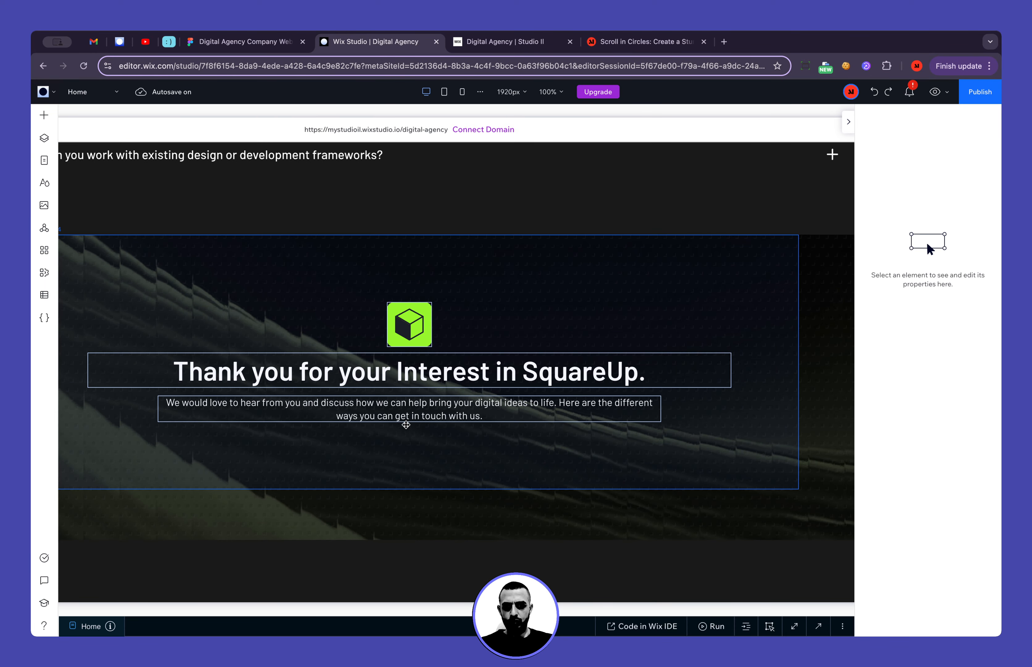
{"action": "left_click", "coordinate": [408, 432]}
{"action": "key", "text": "super+v"}
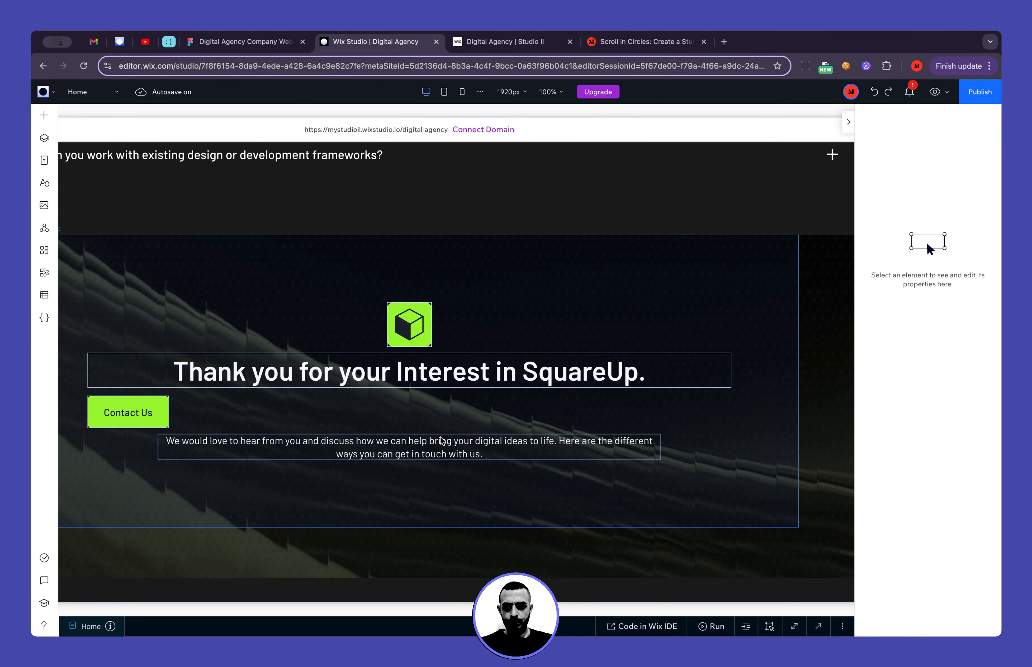
Move the pasted Contact Us button below the banner's paragraph and centre-align the stack's items
{"action": "scroll", "coordinate": [352, 398], "scroll_direction": "left", "scroll_amount": 2}
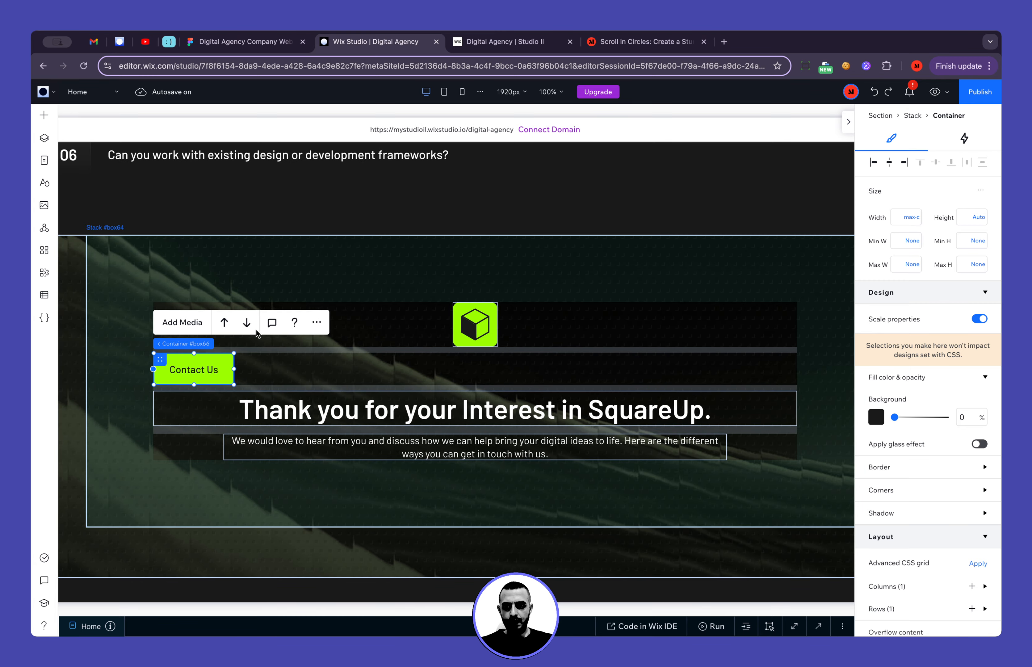
{"action": "left_click", "coordinate": [248, 323]}
{"action": "left_click", "coordinate": [247, 362]}
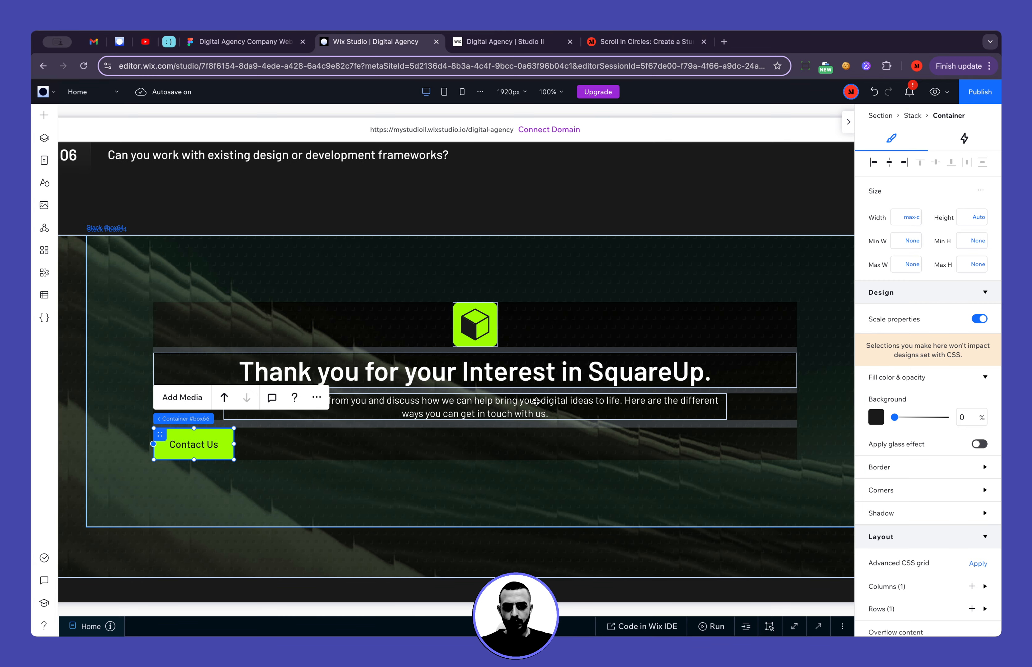
{"action": "left_click", "coordinate": [783, 446]}
{"action": "scroll", "coordinate": [904, 459], "scroll_direction": "down", "scroll_amount": 5}
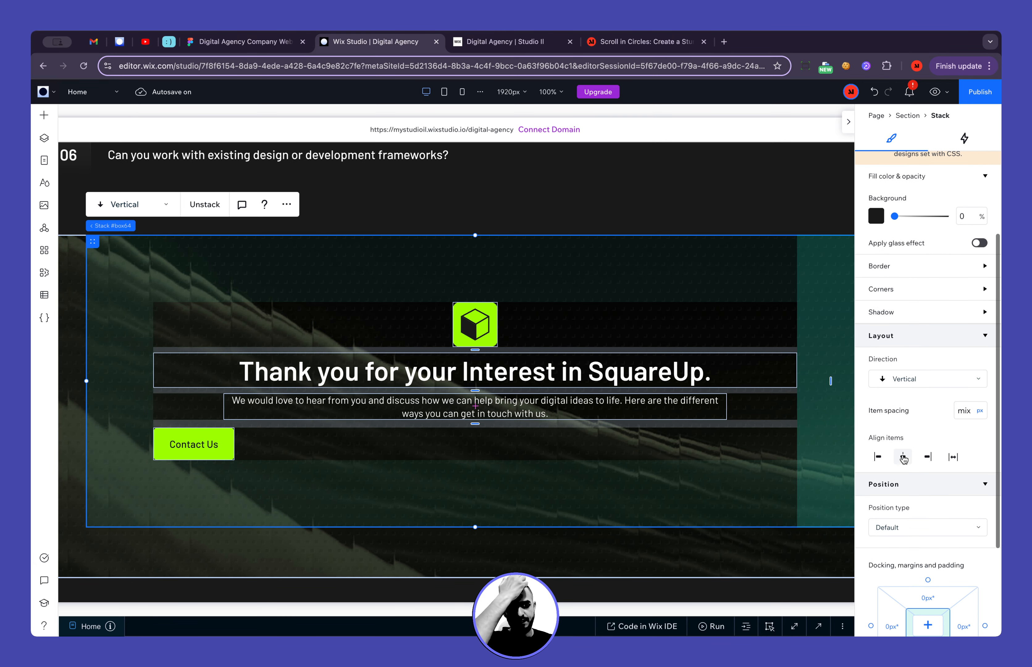
{"action": "left_click", "coordinate": [903, 458]}
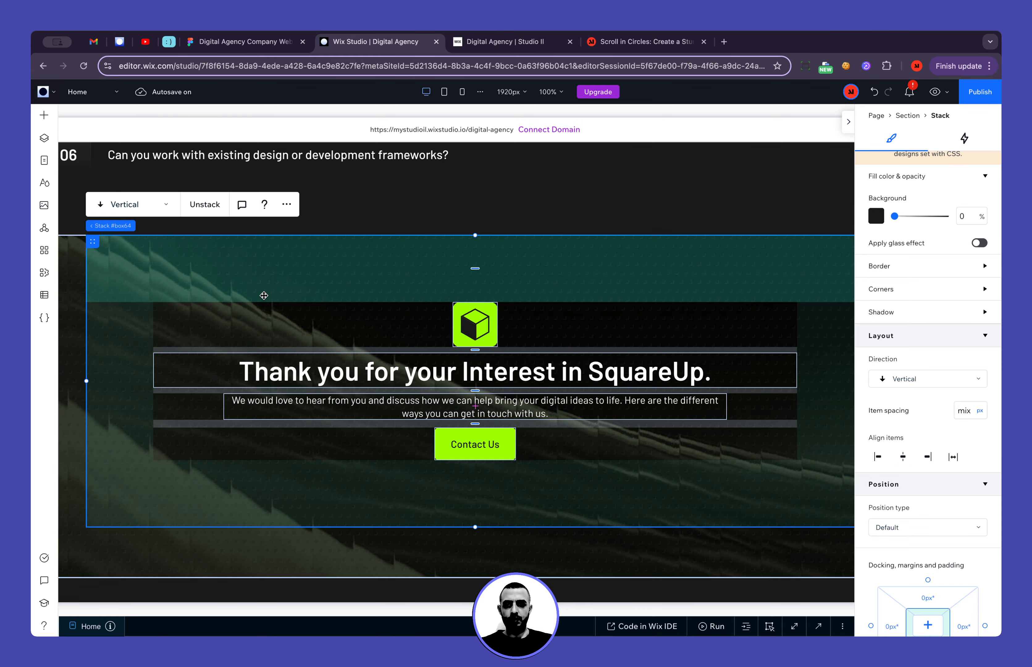
Switch to the Figma design and measure the banner's gaps between logo and heading, and between paragraph and Start Project button
{"action": "left_click", "coordinate": [268, 48]}
{"action": "scroll", "coordinate": [447, 382], "scroll_direction": "up", "scroll_amount": 8}
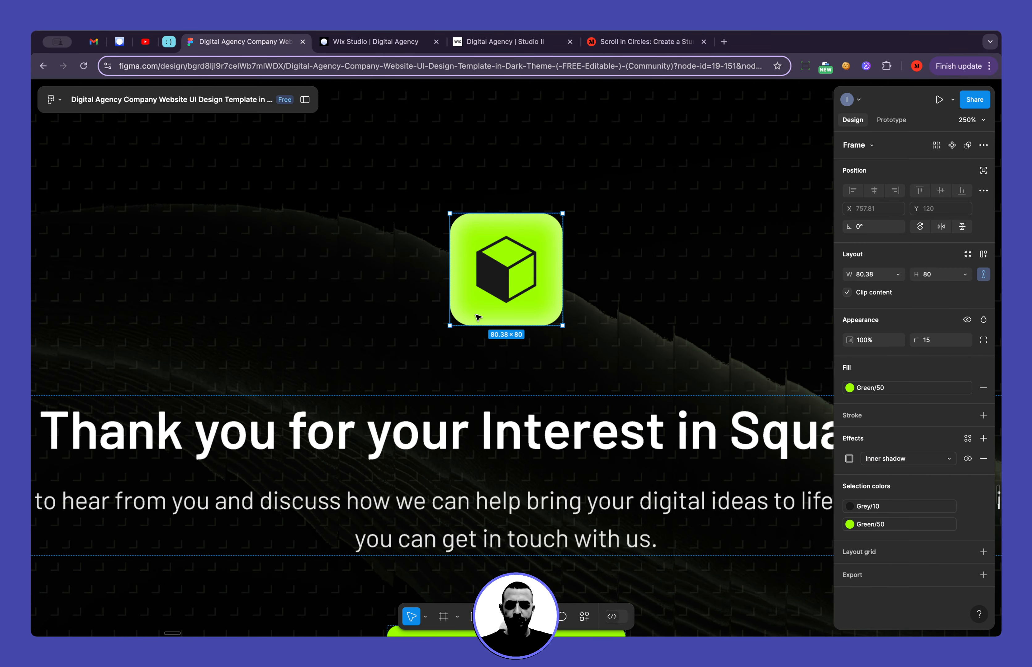
{"action": "key", "text": "alt"}
{"action": "scroll", "coordinate": [438, 361], "scroll_direction": "down", "scroll_amount": 6}
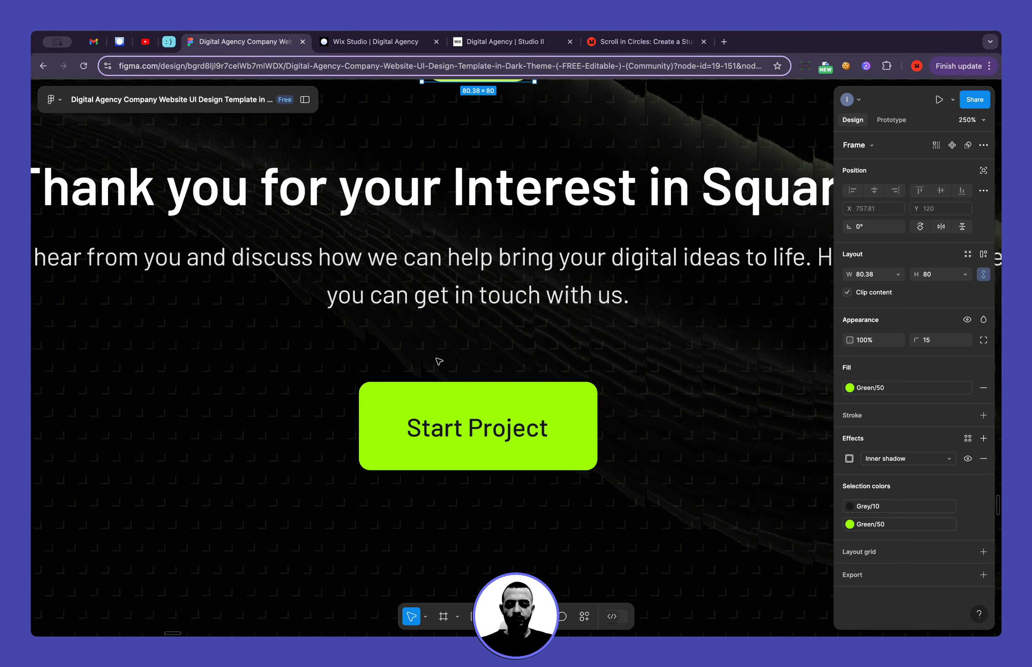
{"action": "left_click", "coordinate": [457, 282]}
{"action": "left_click", "coordinate": [461, 262]}
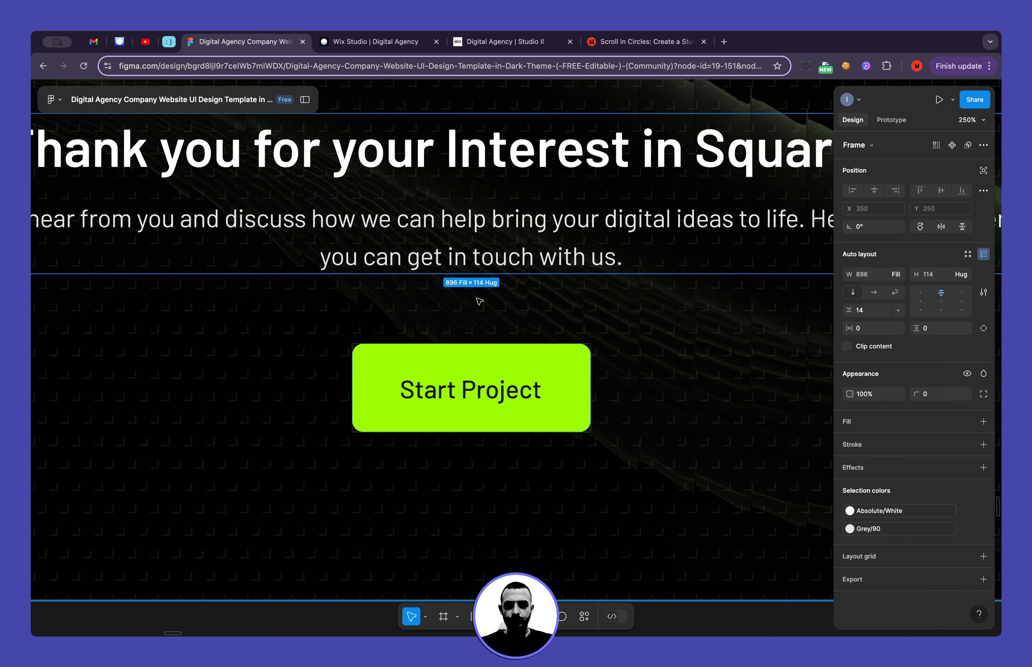
{"action": "key", "text": "alt"}
Switch back to Wix Studio and set the spacing between the banner's logo and heading to 50 px
{"action": "left_click", "coordinate": [369, 41]}
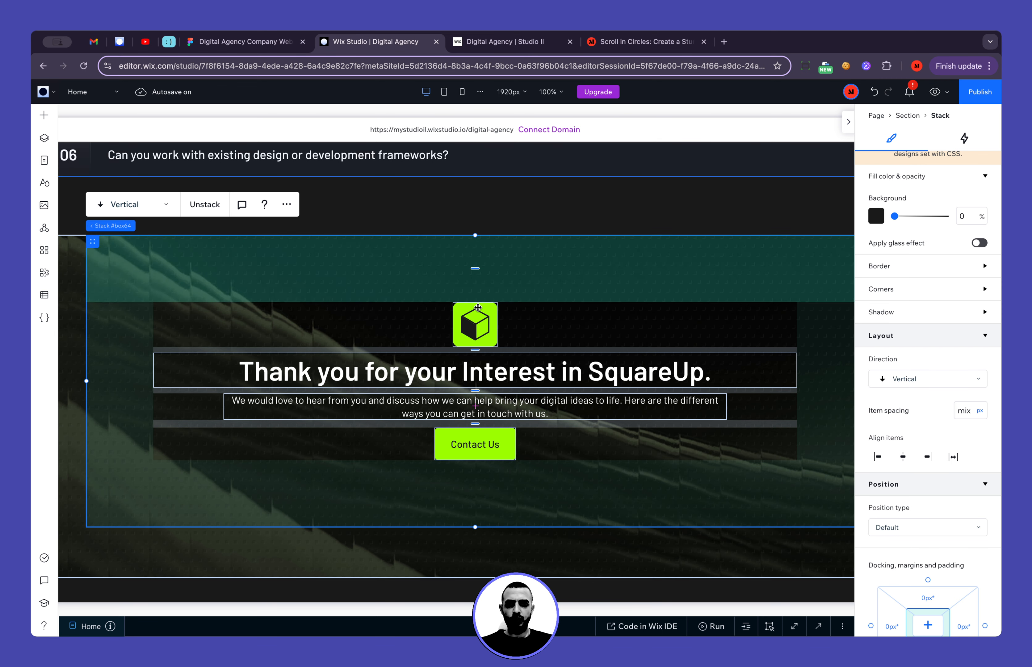
{"action": "left_click", "coordinate": [476, 350]}
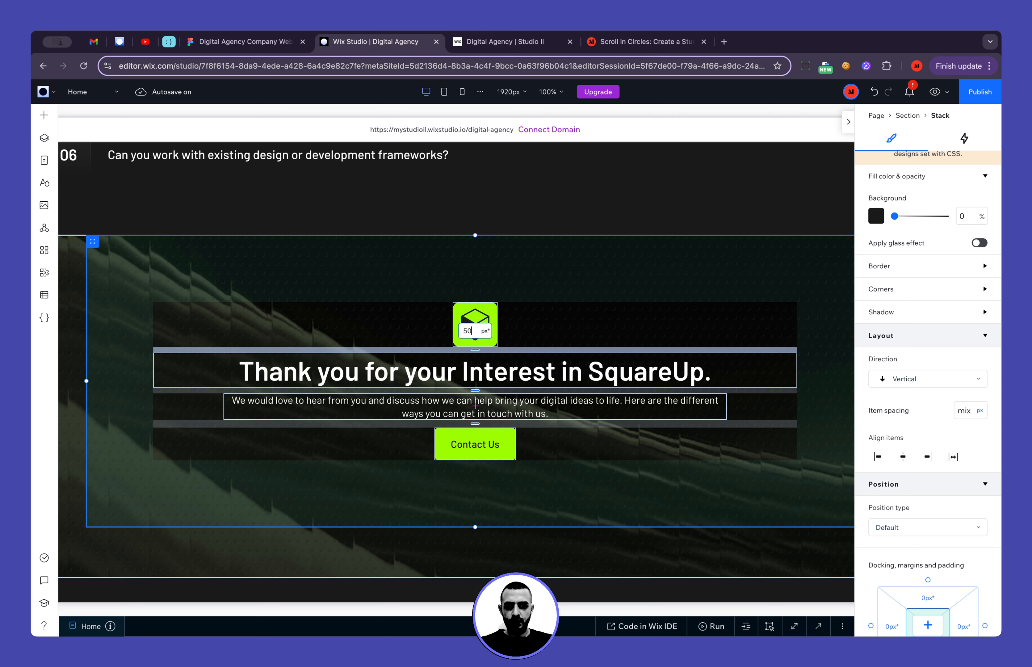
{"action": "type", "text": "50"}
{"action": "key", "text": "Return"}
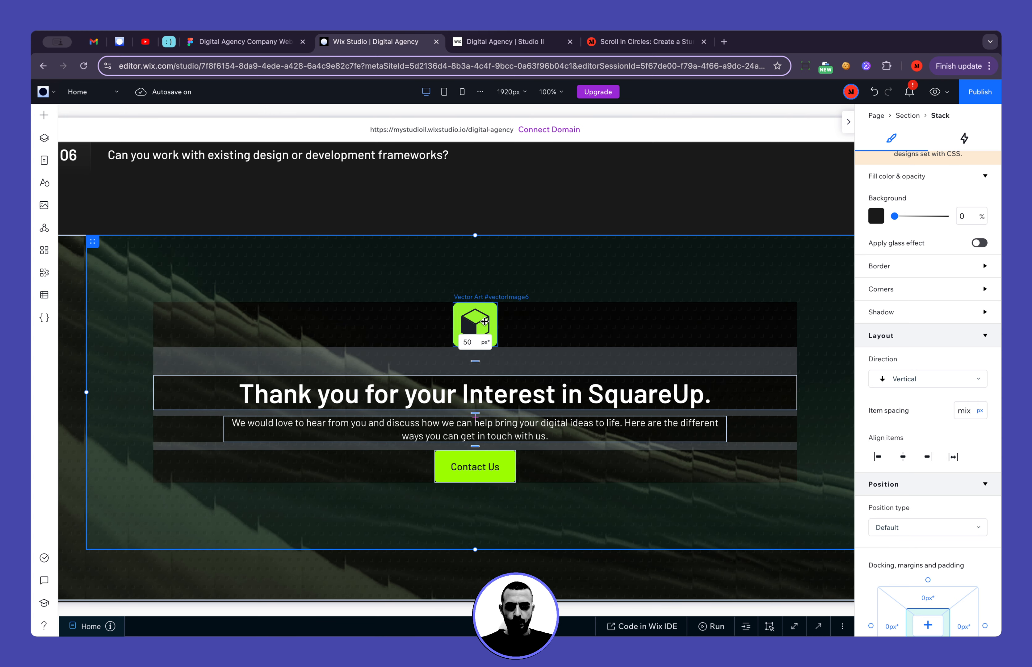
{"action": "left_click", "coordinate": [484, 322]}
{"action": "left_click", "coordinate": [939, 510]}
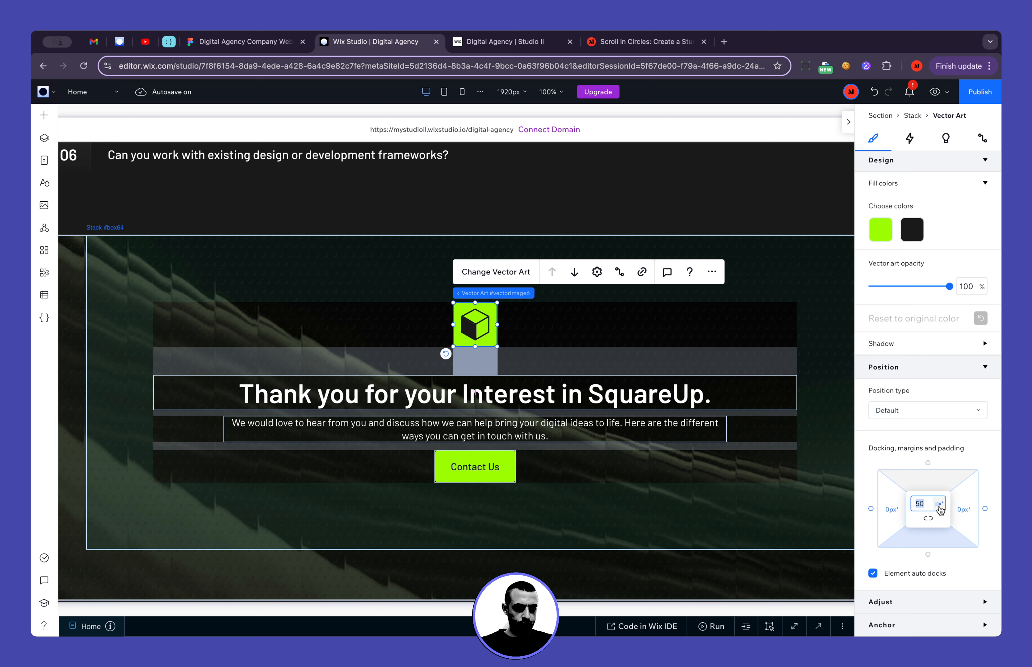
{"action": "left_click", "coordinate": [939, 505]}
Set the bottom margin of the Thank you banner's paragraph to 50 px
{"action": "left_click", "coordinate": [558, 395]}
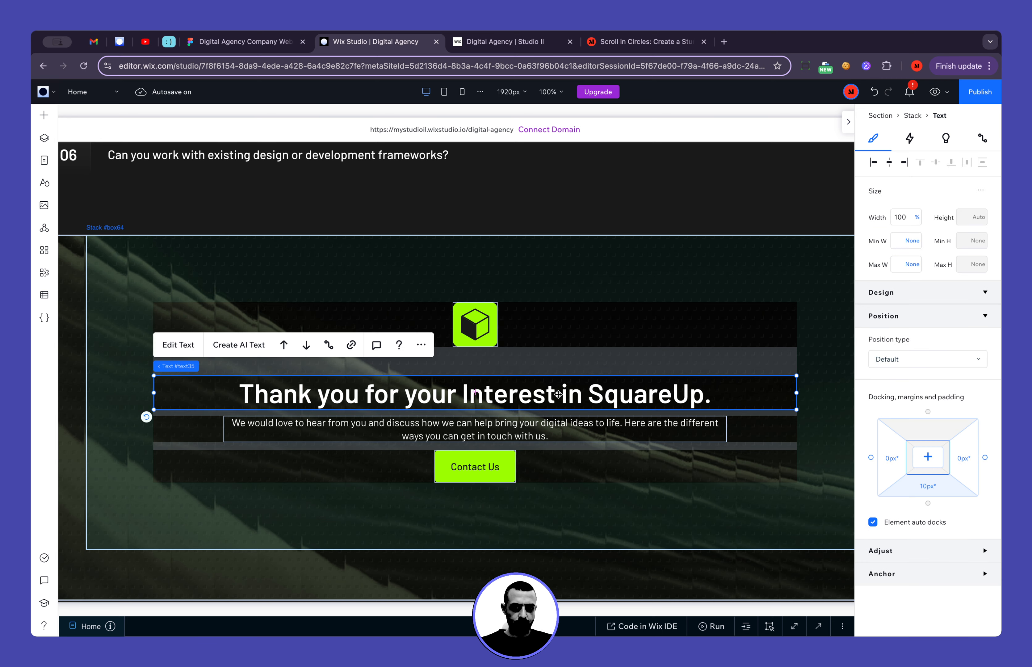
{"action": "left_click", "coordinate": [521, 433]}
{"action": "scroll", "coordinate": [922, 520], "scroll_direction": "down", "scroll_amount": 5}
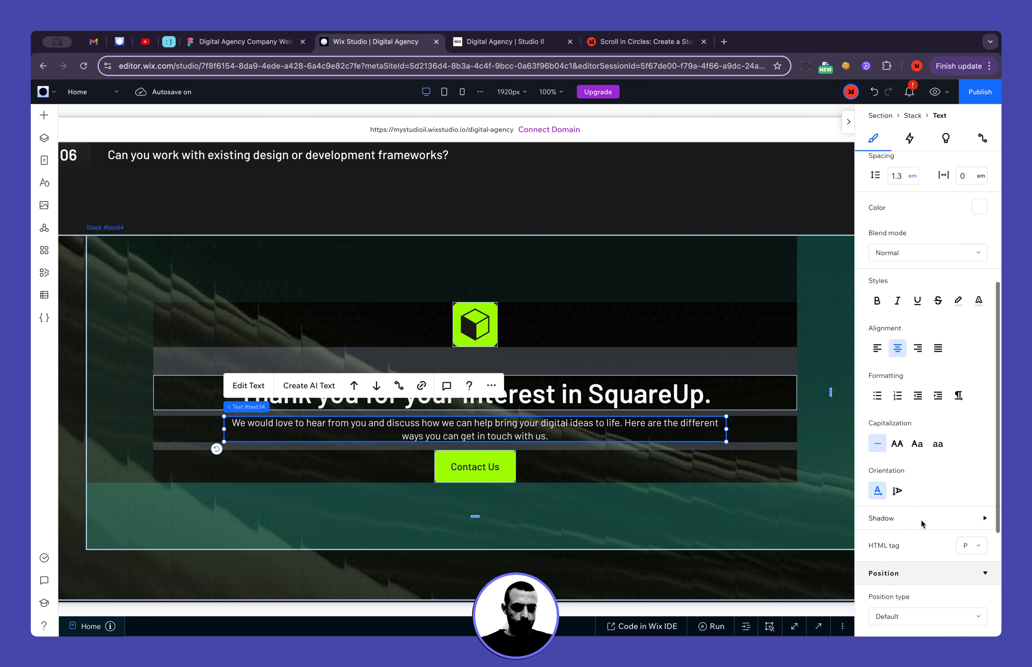
{"action": "scroll", "coordinate": [922, 520], "scroll_direction": "down", "scroll_amount": 5}
{"action": "left_click", "coordinate": [943, 543]}
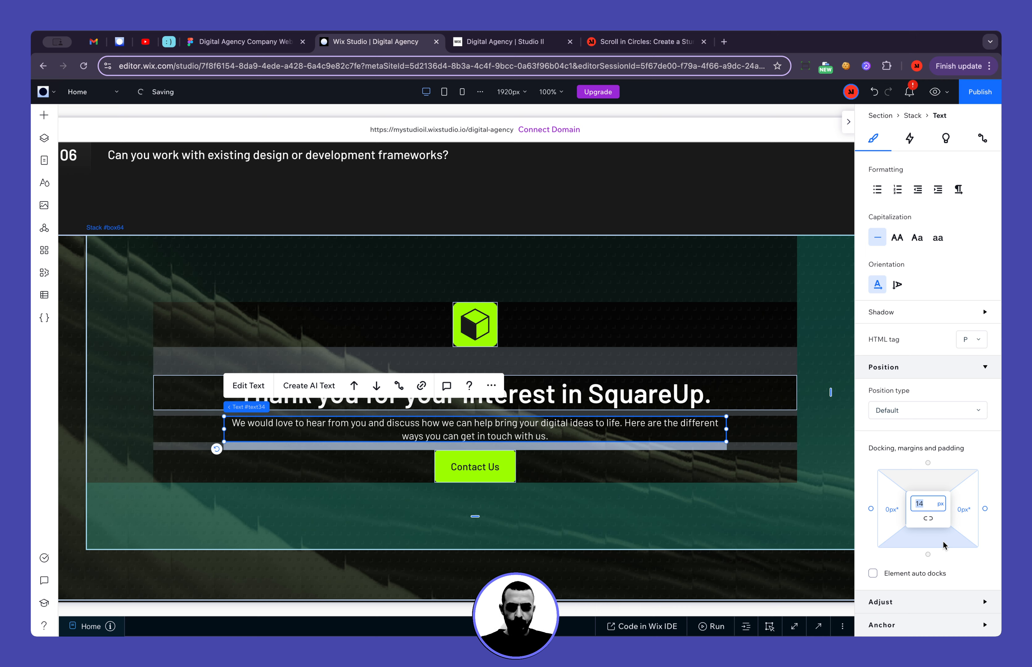
{"action": "type", "text": "50"}
{"action": "key", "text": "Return"}
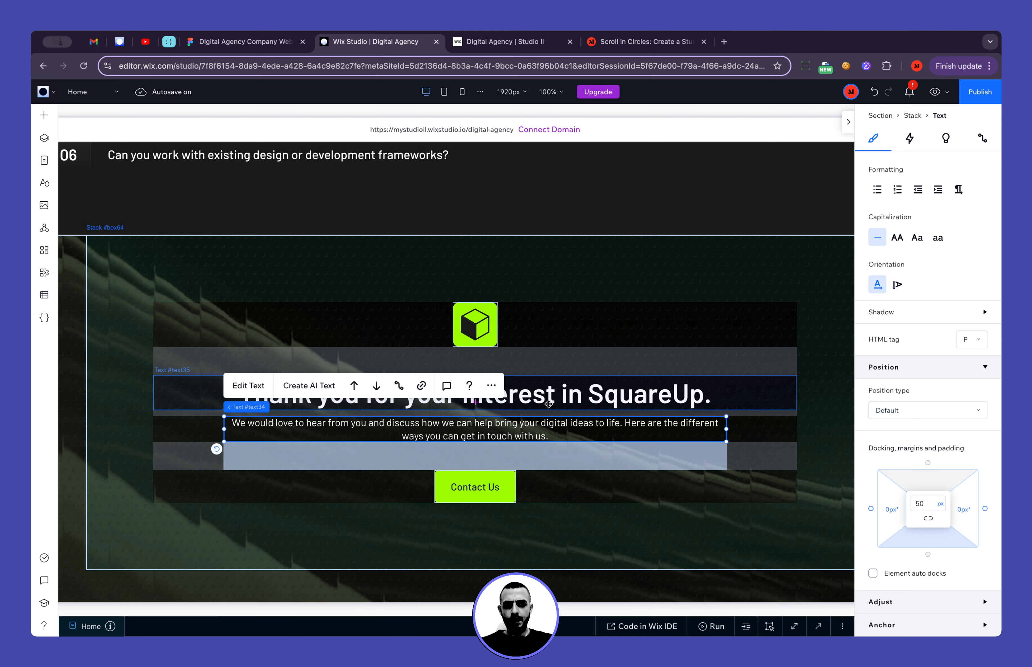
Check the gap between the banner's heading and paragraph in the Figma design, and return to Wix Studio
{"action": "left_click", "coordinate": [539, 409]}
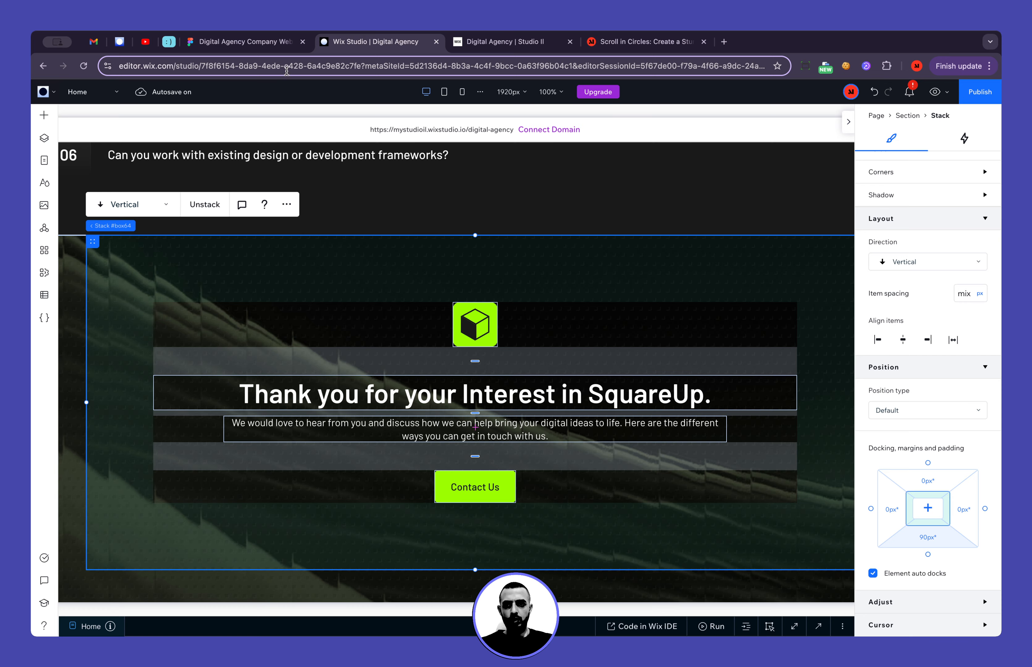
{"action": "left_click", "coordinate": [260, 41]}
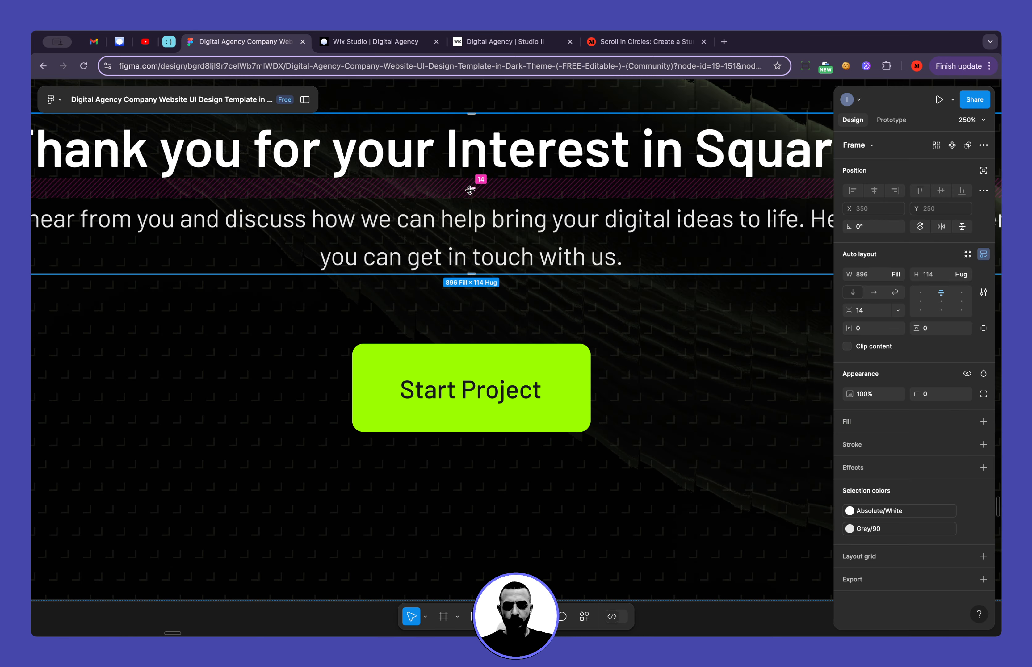
{"action": "left_click", "coordinate": [369, 41]}
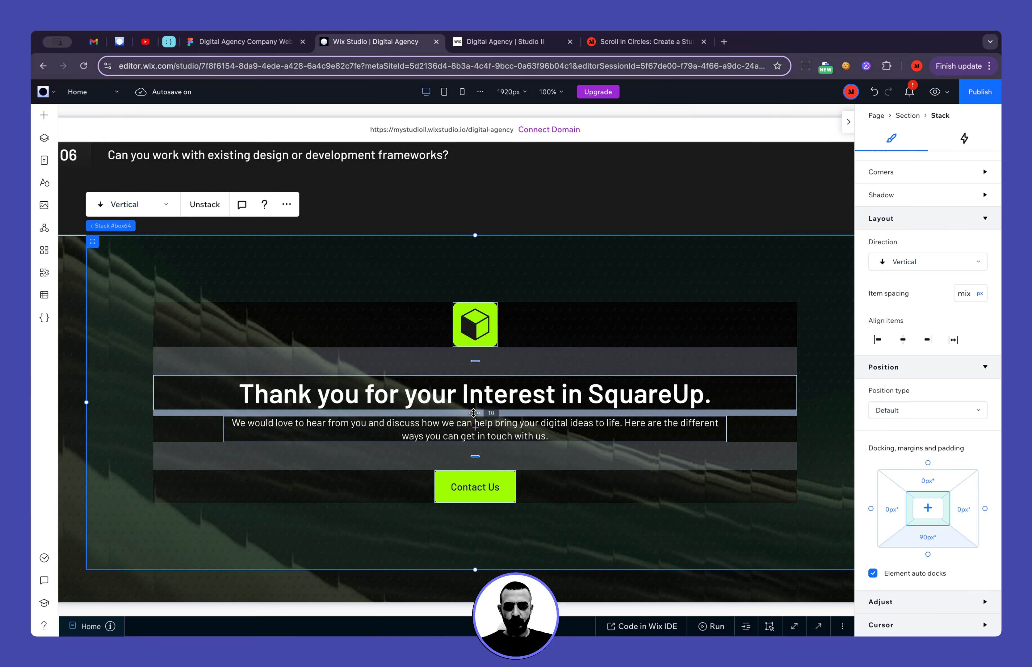
Set the bottom margin of the Thank you banner's heading to 14 px
{"action": "left_click", "coordinate": [475, 413]}
{"action": "left_click", "coordinate": [519, 395]}
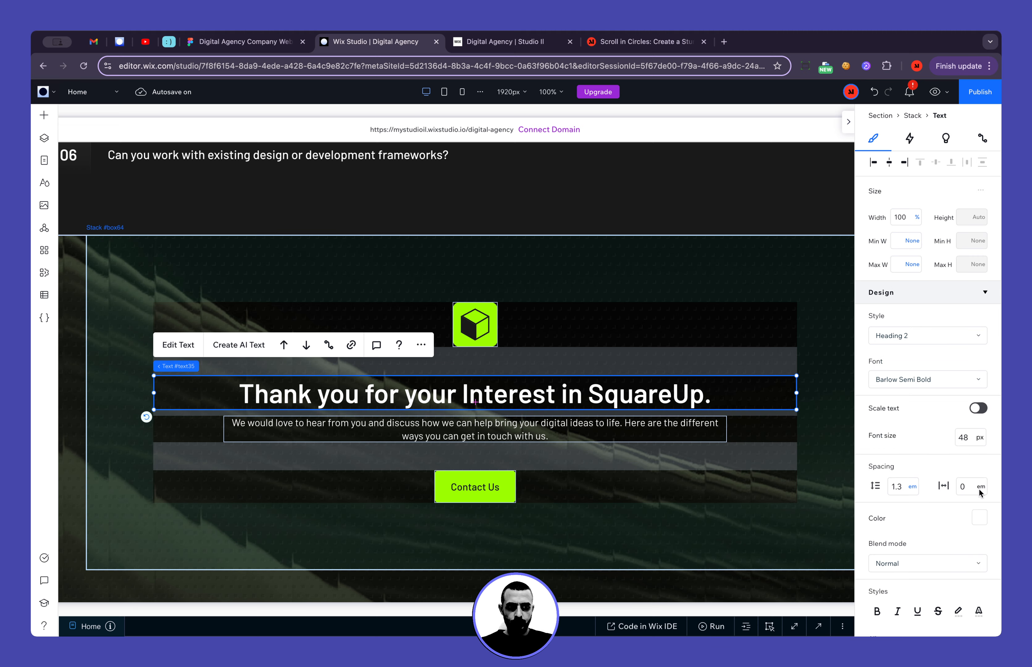
{"action": "scroll", "coordinate": [959, 530], "scroll_direction": "down", "scroll_amount": 8}
{"action": "left_click", "coordinate": [933, 538]}
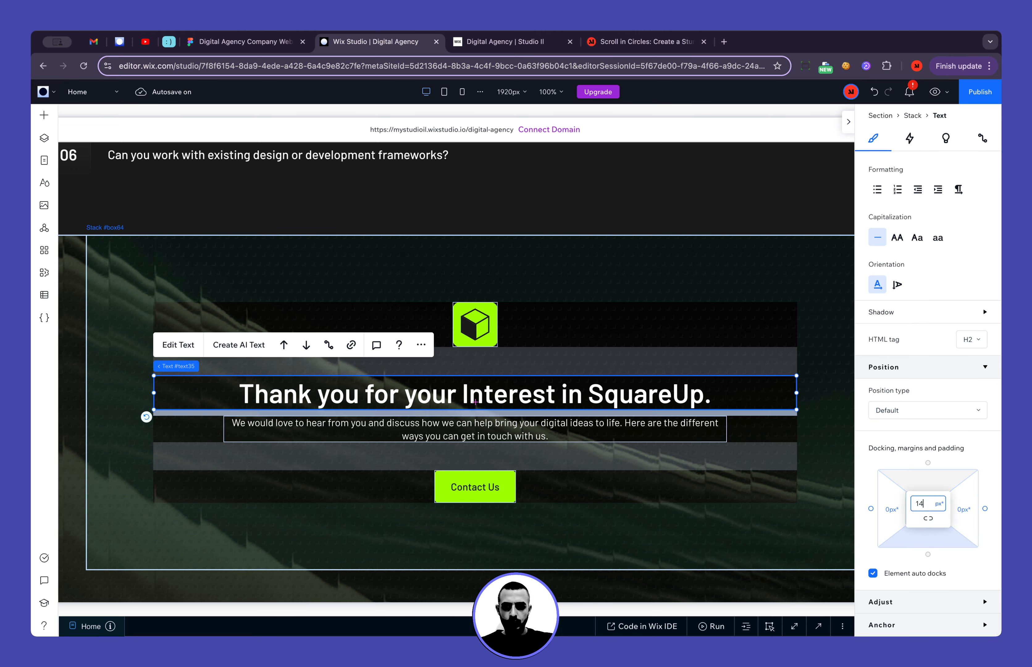
{"action": "key", "text": "Return"}
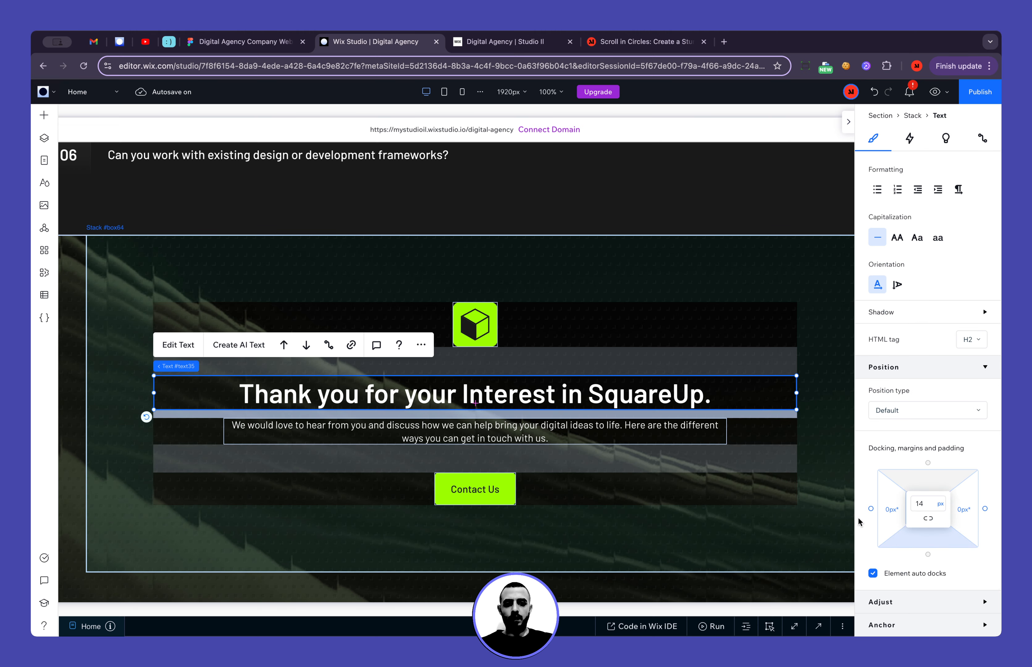
Set the bottom margin of the Thank you banner's stack to 0 px
{"action": "left_click", "coordinate": [768, 256]}
{"action": "scroll", "coordinate": [737, 348], "scroll_direction": "down", "scroll_amount": 3}
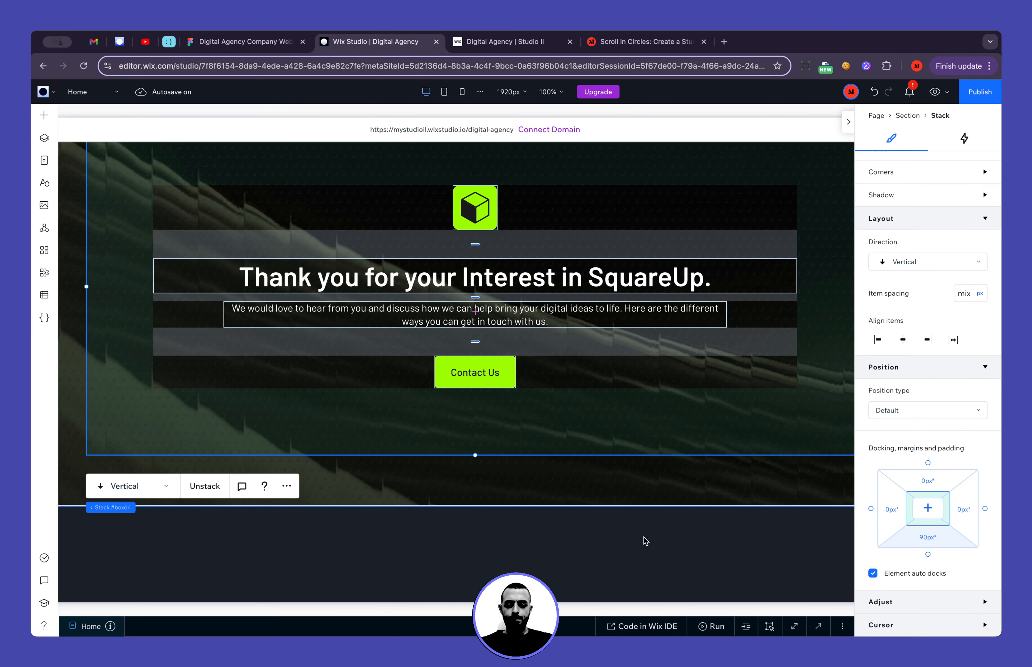
{"action": "scroll", "coordinate": [637, 538], "scroll_direction": "left", "scroll_amount": 5}
{"action": "left_click", "coordinate": [181, 407]}
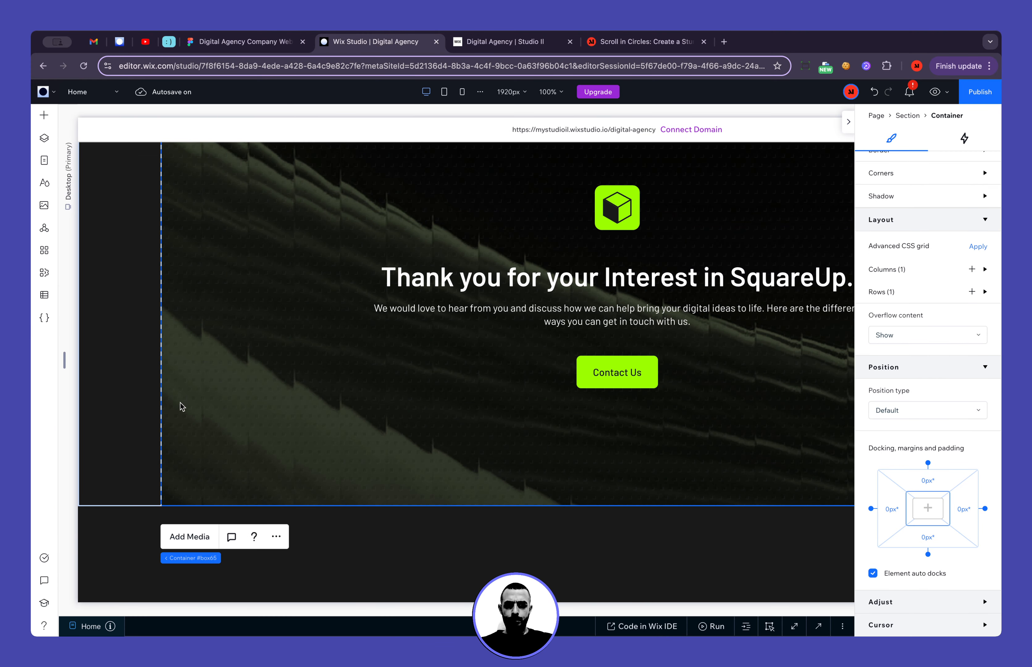
{"action": "left_click", "coordinate": [501, 454]}
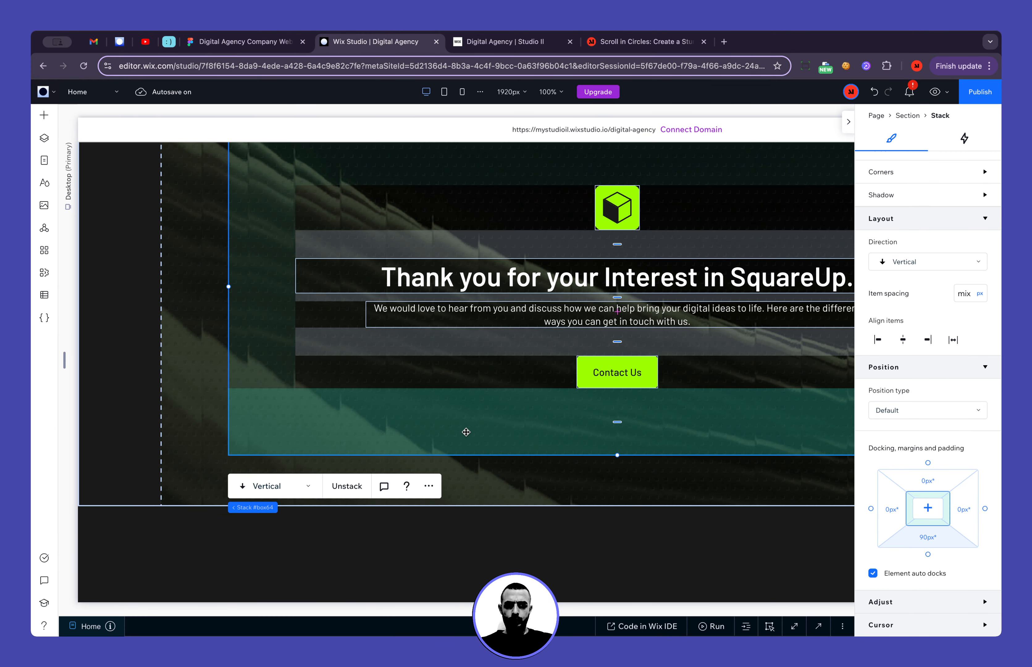
{"action": "left_click", "coordinate": [928, 508]}
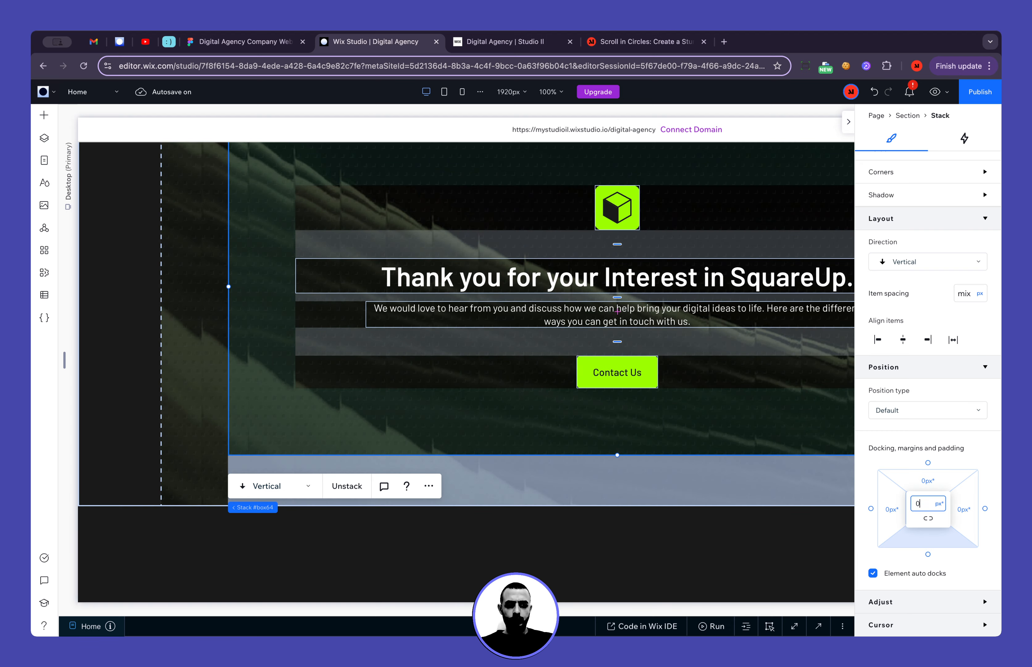
{"action": "left_click", "coordinate": [732, 508]}
{"action": "scroll", "coordinate": [739, 533], "scroll_direction": "right", "scroll_amount": 7}
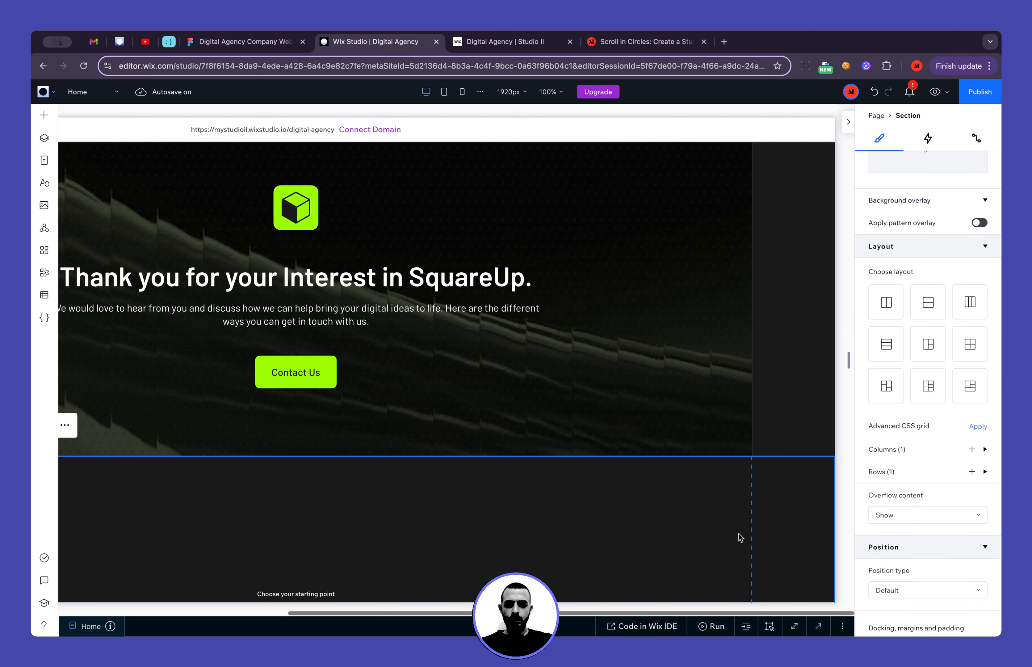
Publish the site with the finished Thank you banner
{"action": "scroll", "coordinate": [739, 533], "scroll_direction": "left", "scroll_amount": 5}
{"action": "left_click", "coordinate": [981, 93]}
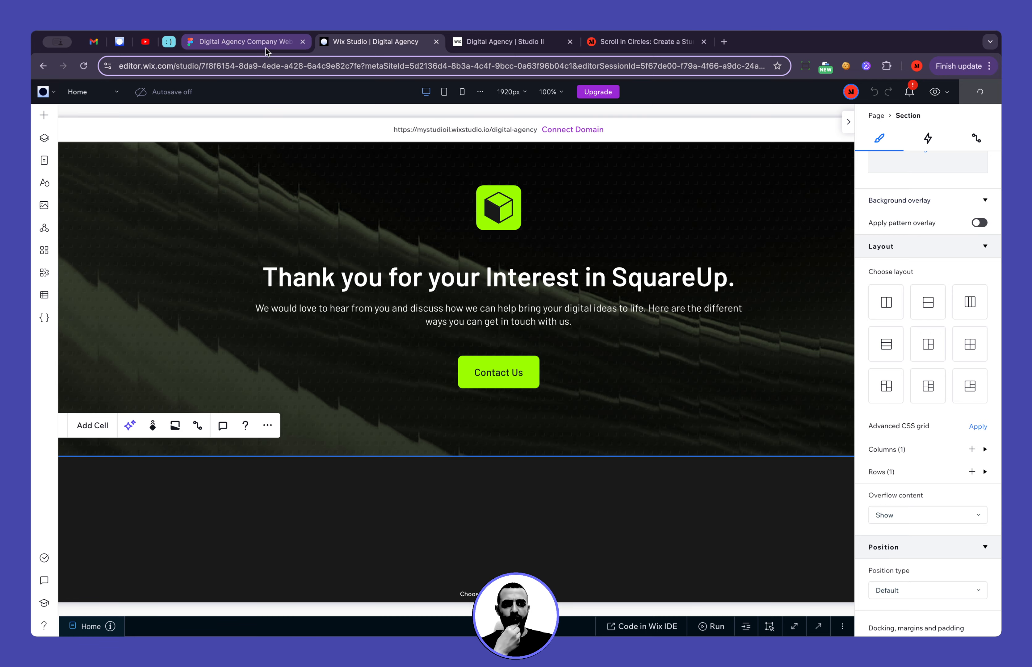
{"action": "scroll", "coordinate": [235, 292], "scroll_direction": "down", "scroll_amount": 5}
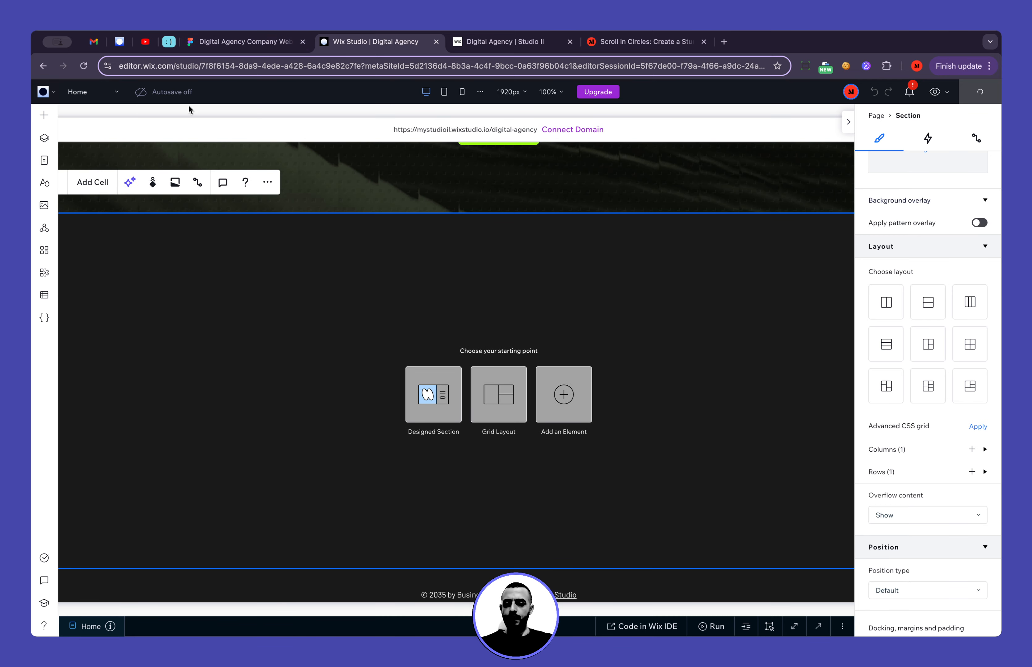
Switch to the Figma design and examine the contact form layout between the Thank you banner and the footer
{"action": "left_click", "coordinate": [240, 51]}
{"action": "scroll", "coordinate": [284, 307], "scroll_direction": "down", "scroll_amount": 8}
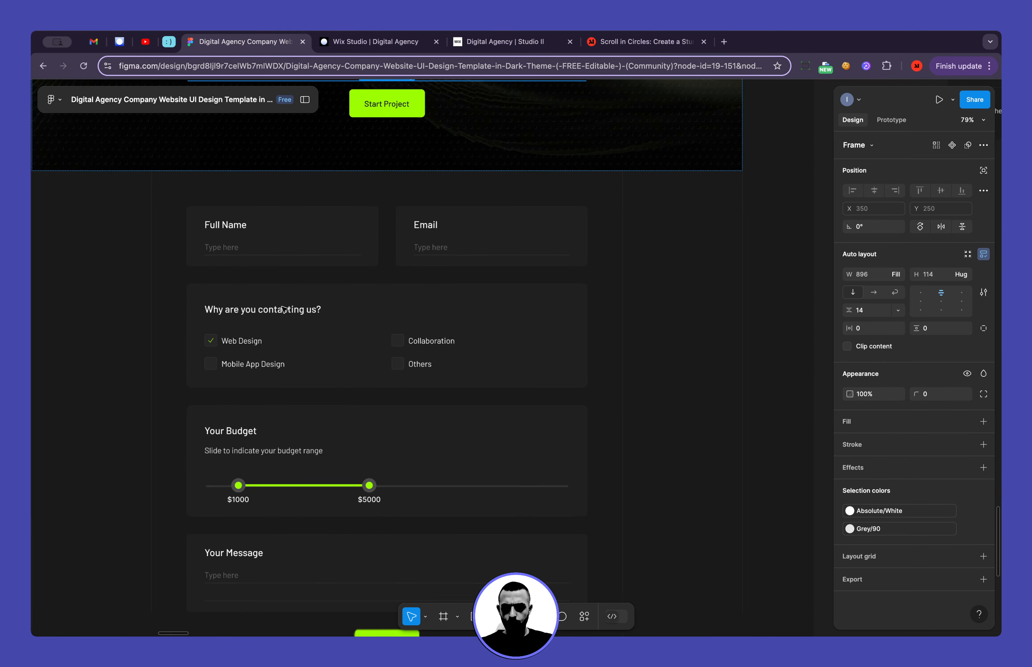
{"action": "scroll", "coordinate": [163, 189], "scroll_direction": "up", "scroll_amount": 3}
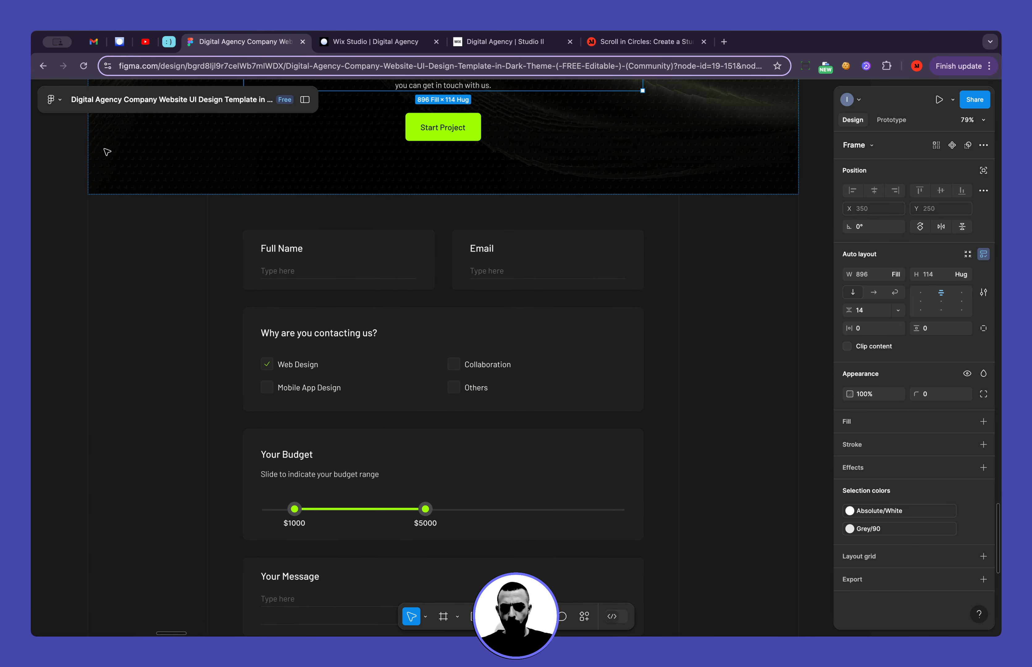
{"action": "scroll", "coordinate": [142, 150], "scroll_direction": "up", "scroll_amount": 10}
{"action": "scroll", "coordinate": [141, 151], "scroll_direction": "down", "scroll_amount": 10}
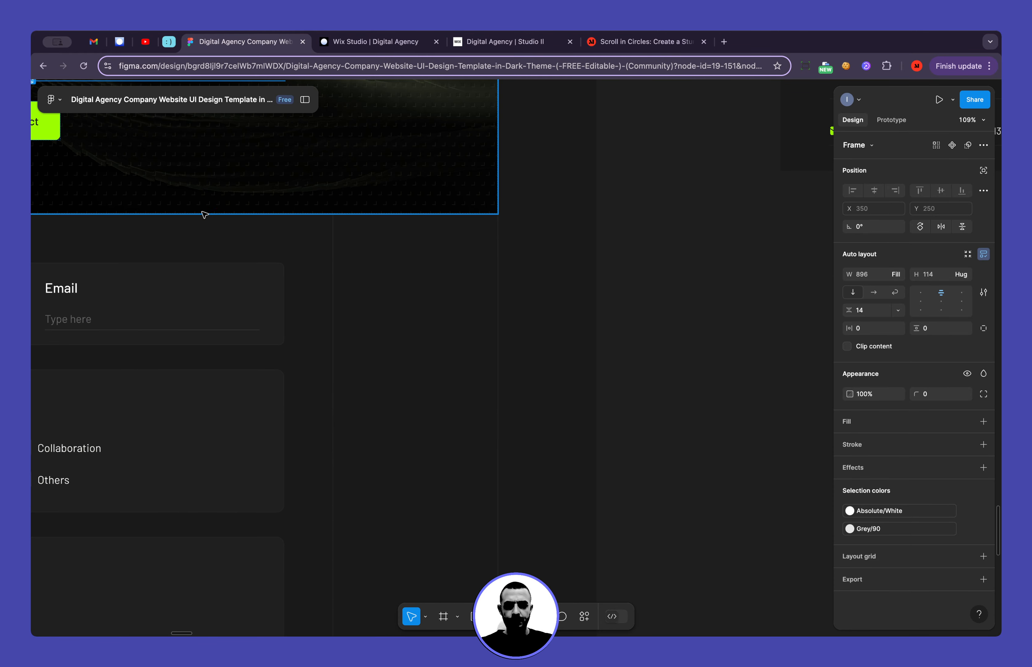
{"action": "scroll", "coordinate": [208, 215], "scroll_direction": "down", "scroll_amount": 5}
{"action": "scroll", "coordinate": [425, 214], "scroll_direction": "up", "scroll_amount": 6}
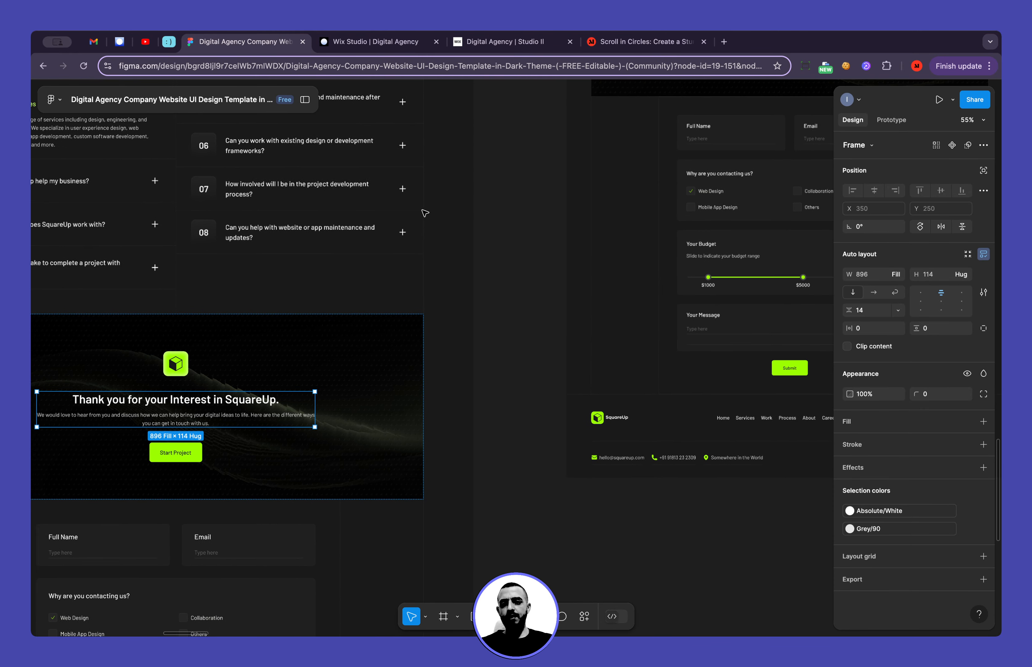
{"action": "scroll", "coordinate": [500, 273], "scroll_direction": "down", "scroll_amount": 6}
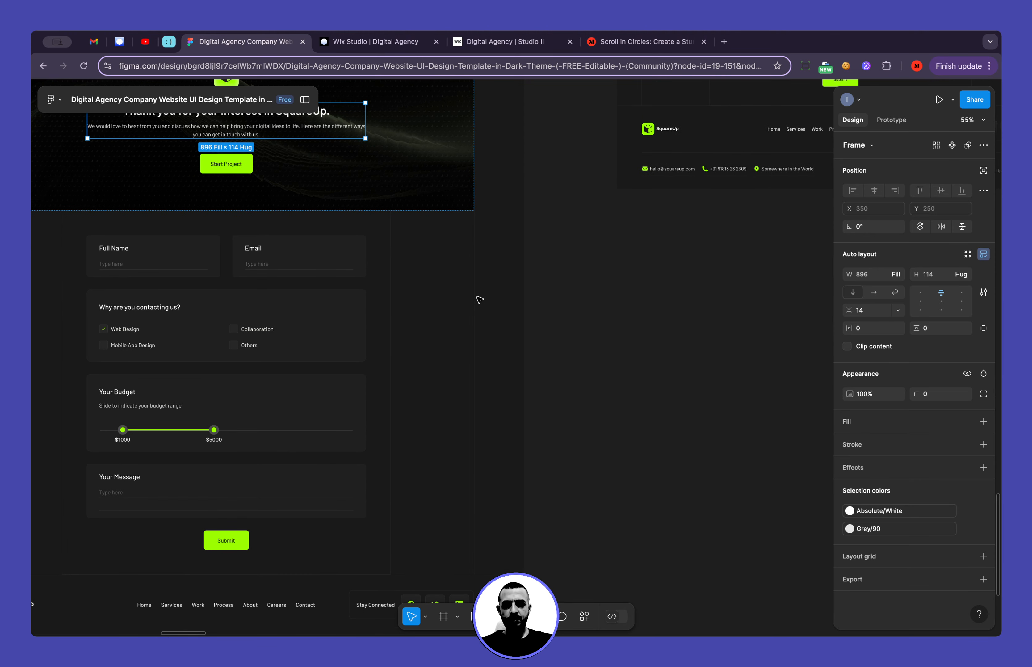
{"action": "scroll", "coordinate": [479, 300], "scroll_direction": "down", "scroll_amount": 2}
{"action": "scroll", "coordinate": [512, 295], "scroll_direction": "left", "scroll_amount": 5}
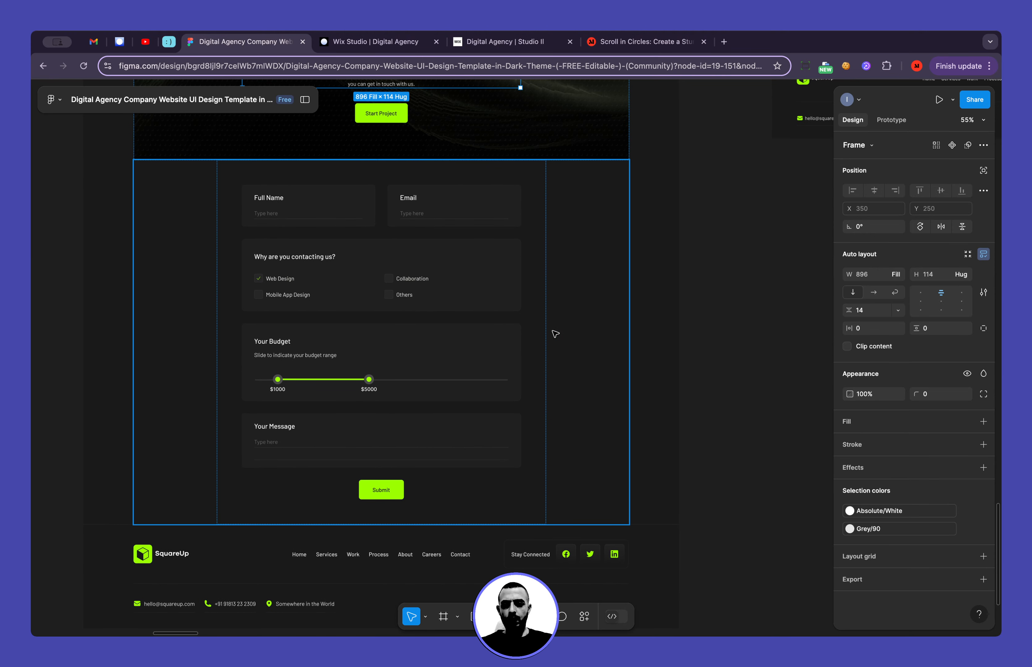
Switch back to Wix Studio, dismiss the publish confirmation and add a container to the empty section below the banner
{"action": "left_click", "coordinate": [333, 45]}
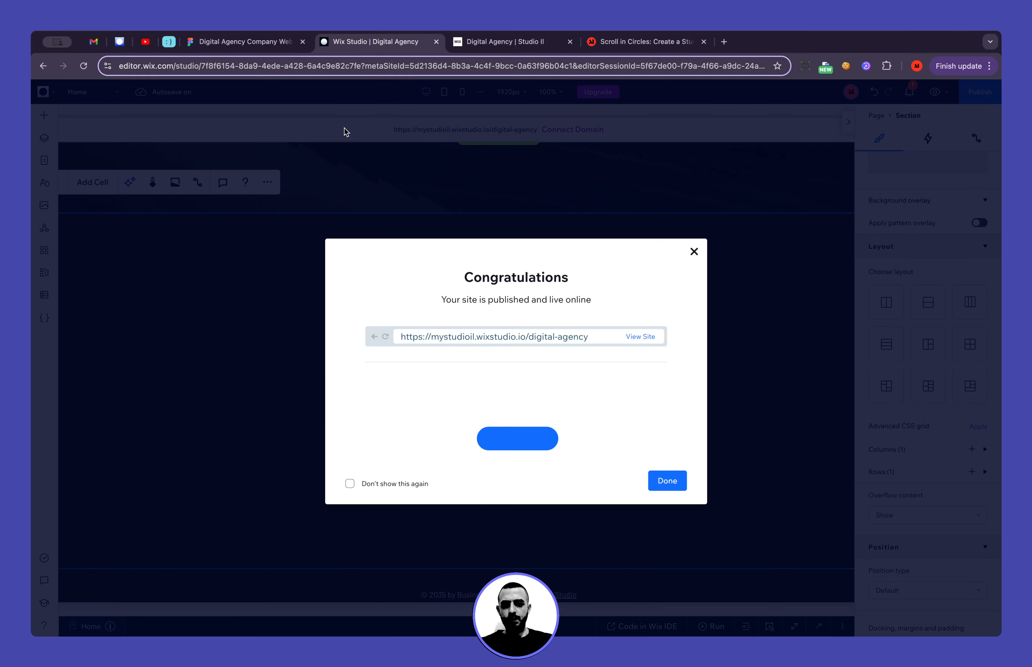
{"action": "left_click", "coordinate": [48, 116]}
{"action": "left_click", "coordinate": [51, 118]}
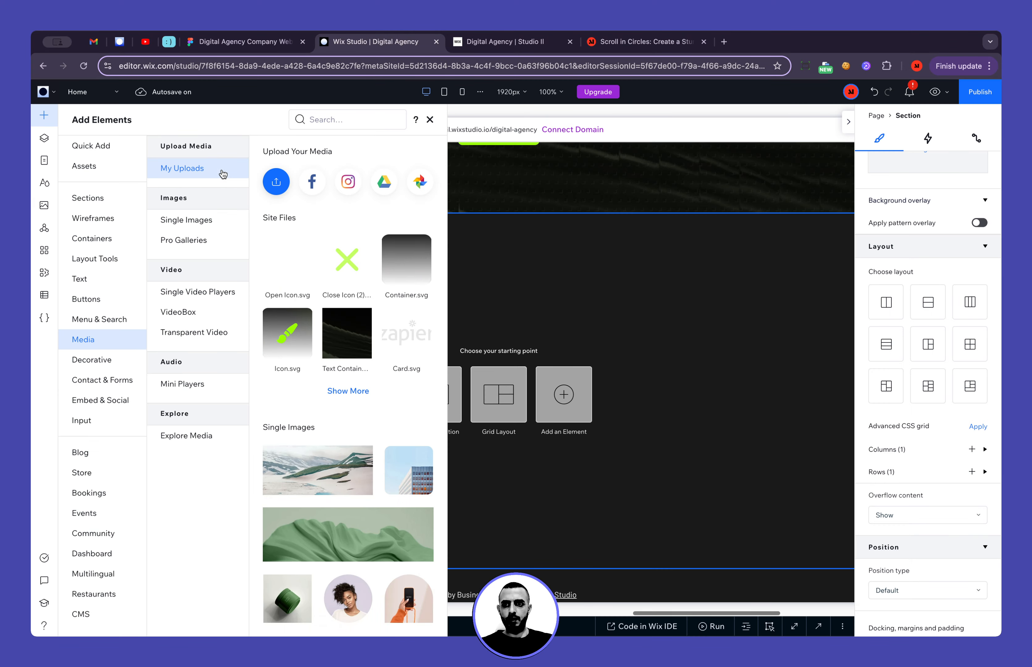
{"action": "left_click", "coordinate": [69, 143]}
{"action": "left_click_drag", "start_coordinate": [245, 244], "coordinate": [555, 273]}
Fill the new container with the palest green theme colour at 6% opacity
{"action": "scroll", "coordinate": [906, 276], "scroll_direction": "up", "scroll_amount": 5}
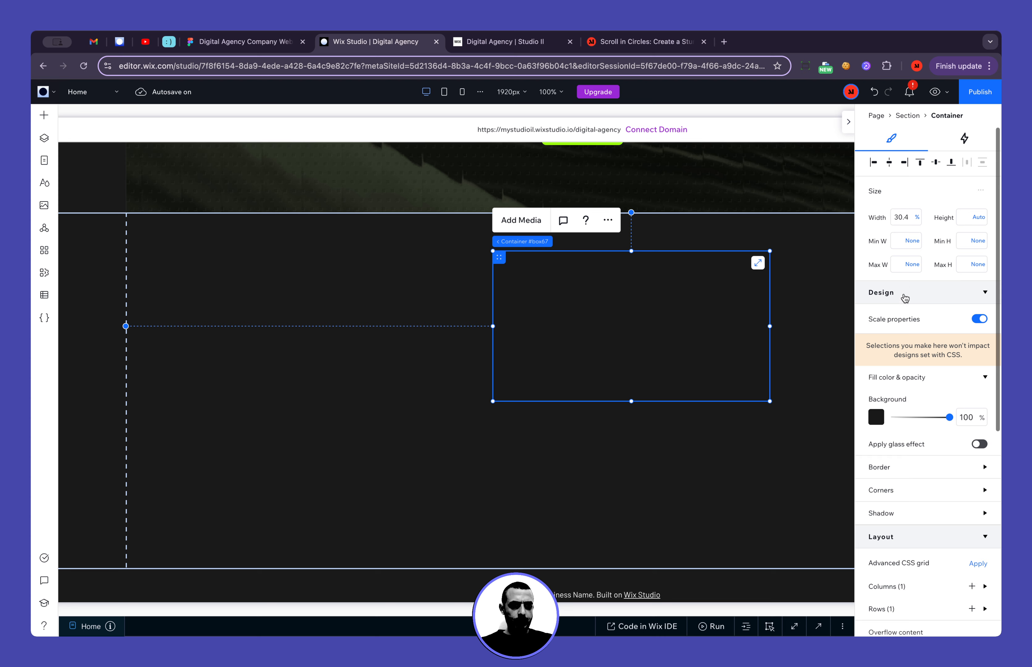
{"action": "left_click", "coordinate": [876, 421]}
{"action": "left_click", "coordinate": [890, 486]}
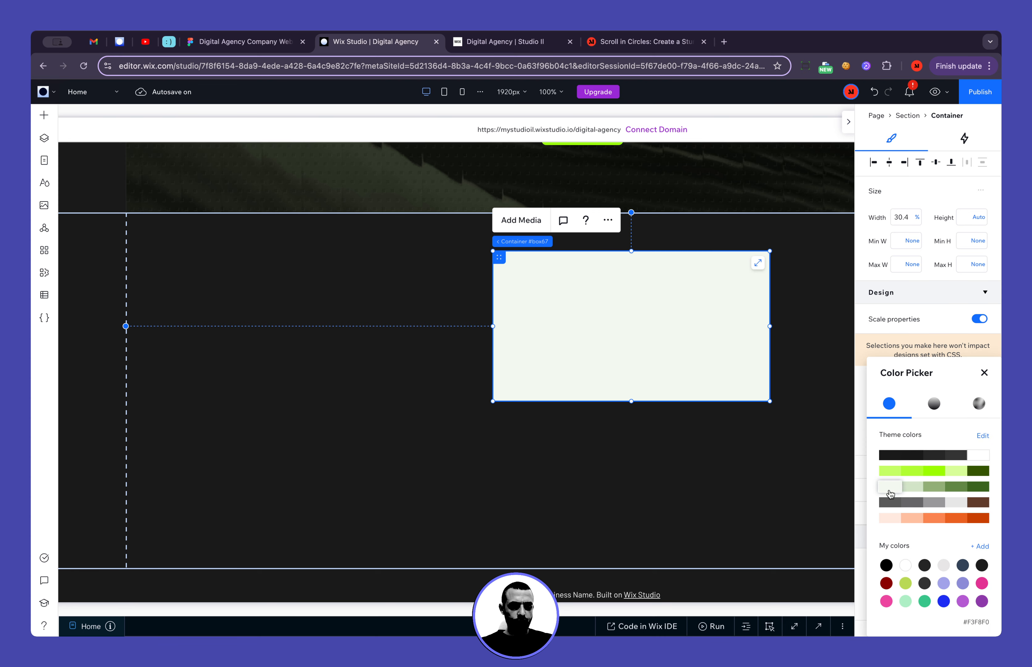
{"action": "left_click", "coordinate": [984, 374]}
{"action": "left_click_drag", "start_coordinate": [948, 420], "coordinate": [896, 421]}
Switch to the Figma design and check the width of the frame holding the contact form
{"action": "left_click", "coordinate": [261, 42]}
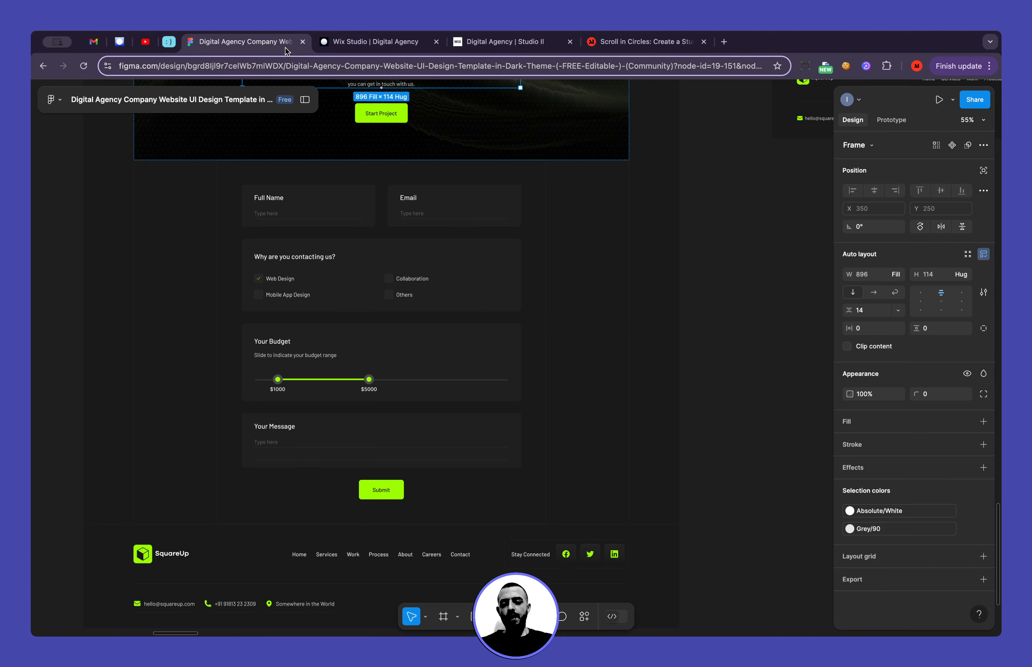
{"action": "left_click", "coordinate": [540, 212]}
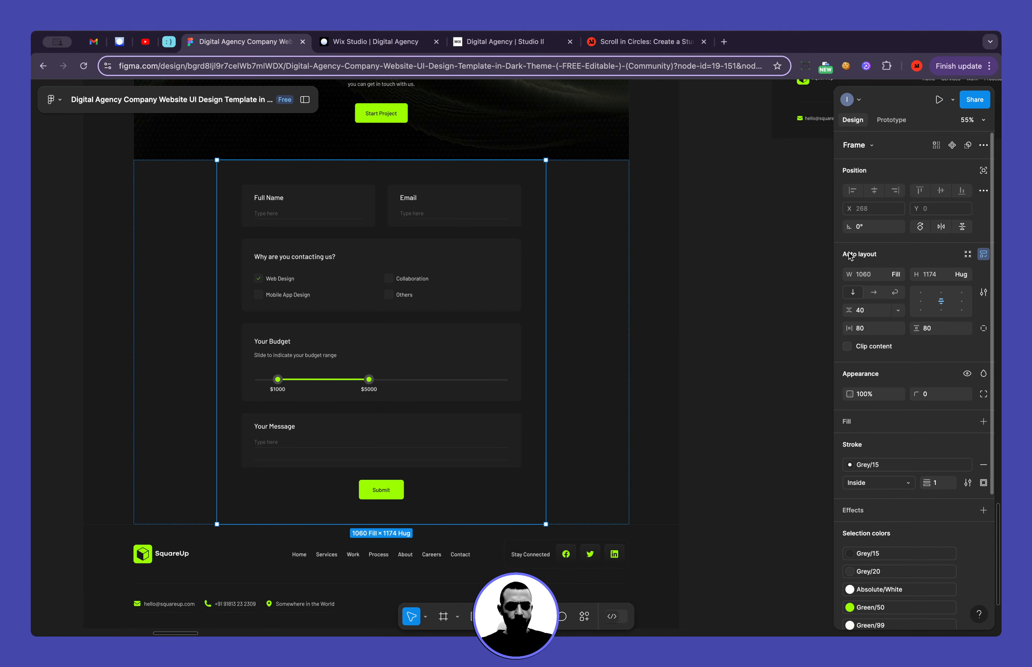
{"action": "left_click", "coordinate": [869, 280]}
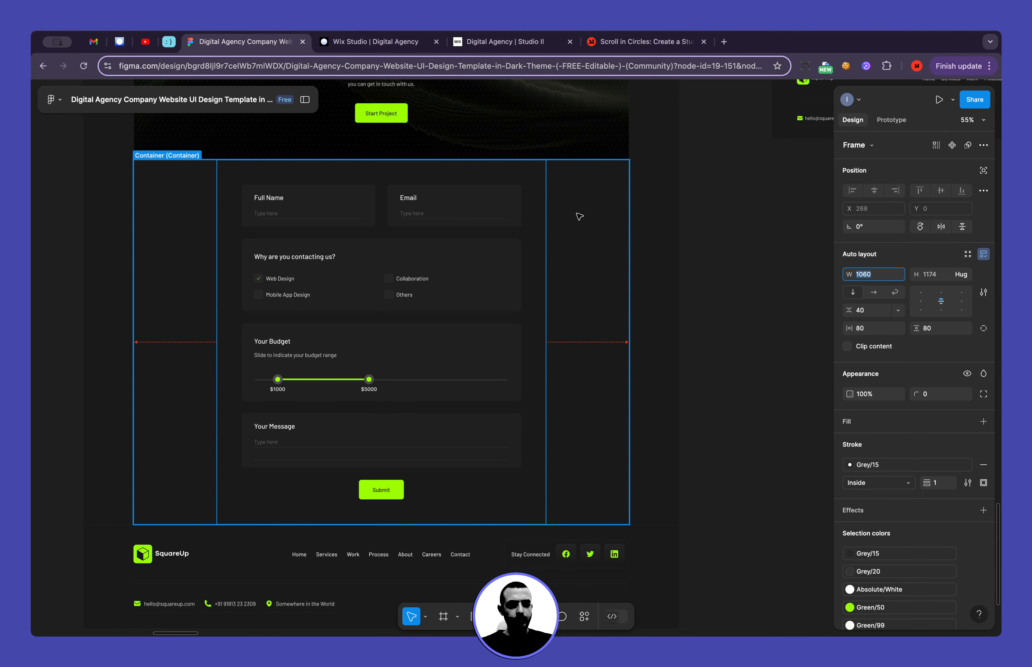
Switch back to Wix Studio and give the container a maximum width of 1060 px and a width of 100%
{"action": "left_click", "coordinate": [382, 44]}
{"action": "left_click", "coordinate": [912, 267]}
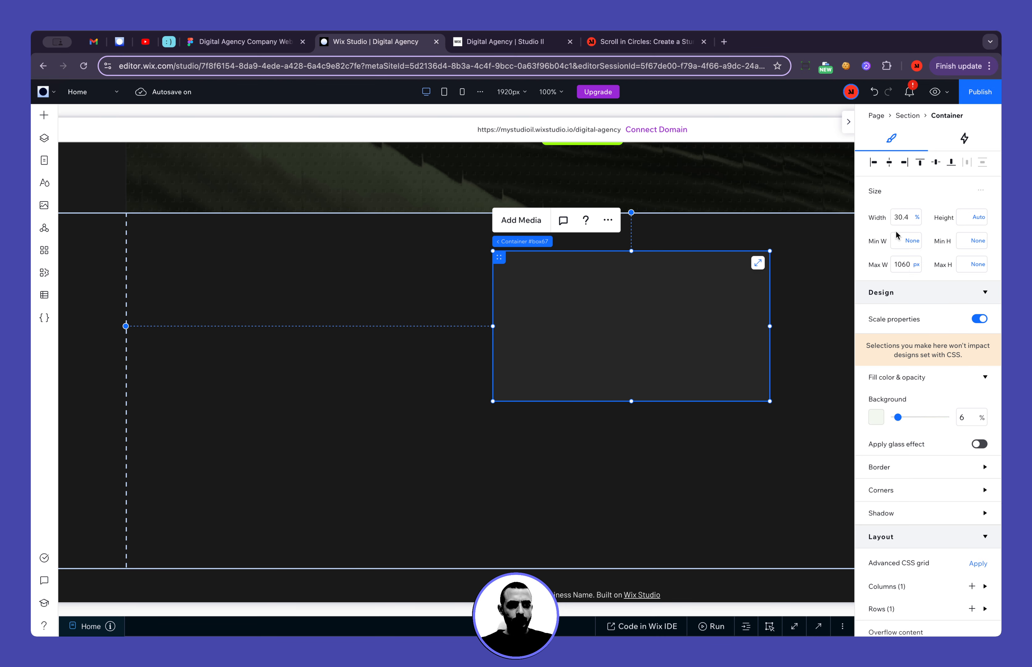
{"action": "left_click", "coordinate": [899, 218]}
{"action": "type", "text": "10"}
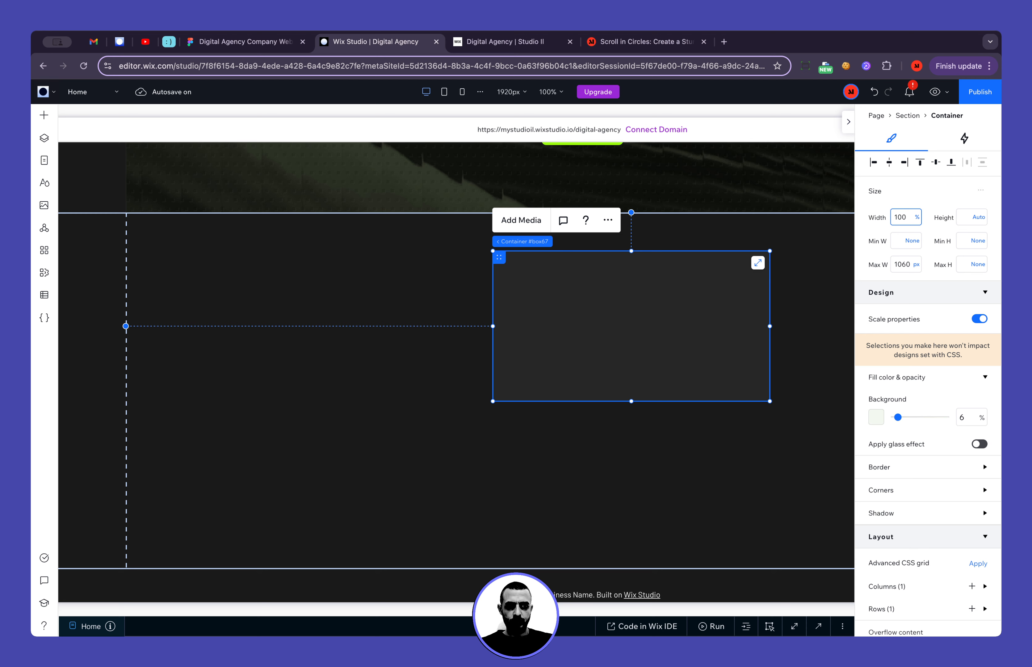
{"action": "type", "text": "0"}
{"action": "key", "text": "Return"}
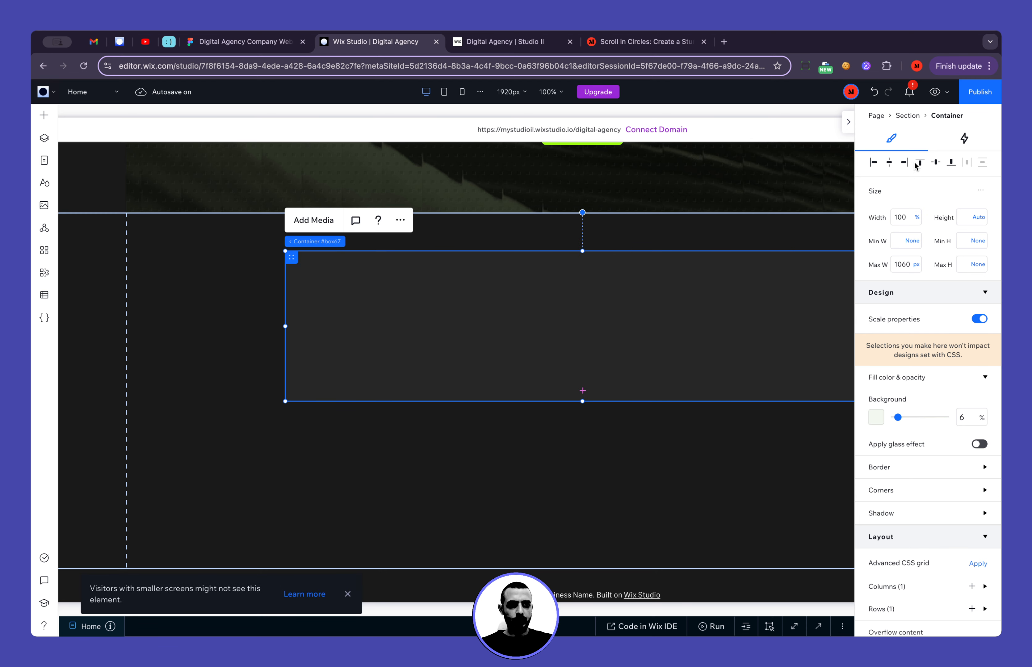
Align the container to the section's top with property scaling off, and extend its height to just above the section's lower edge
{"action": "left_click", "coordinate": [919, 163]}
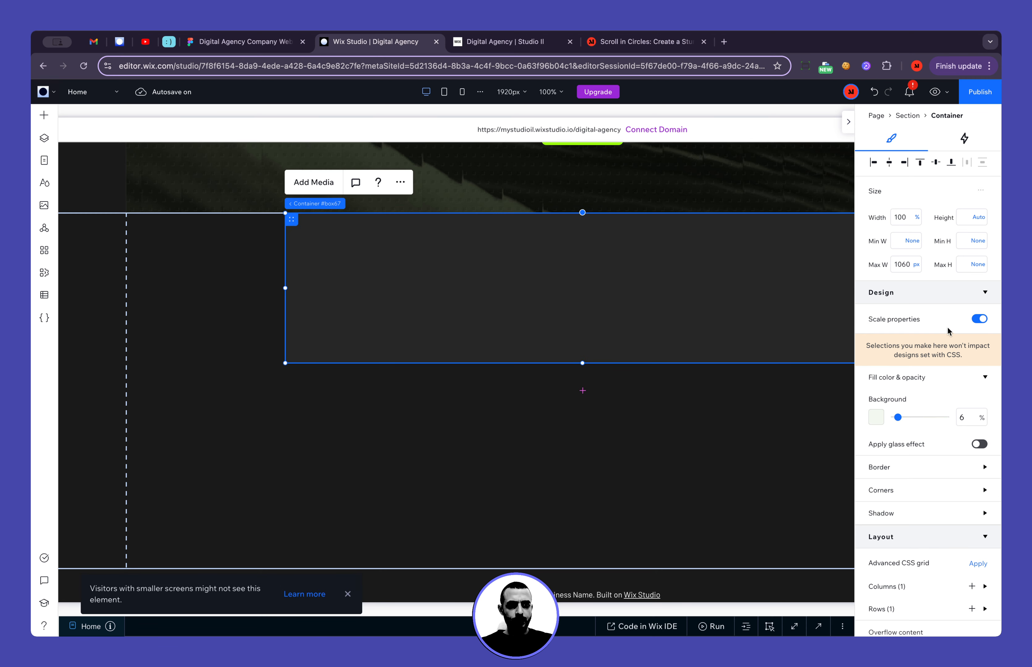
{"action": "left_click", "coordinate": [979, 319]}
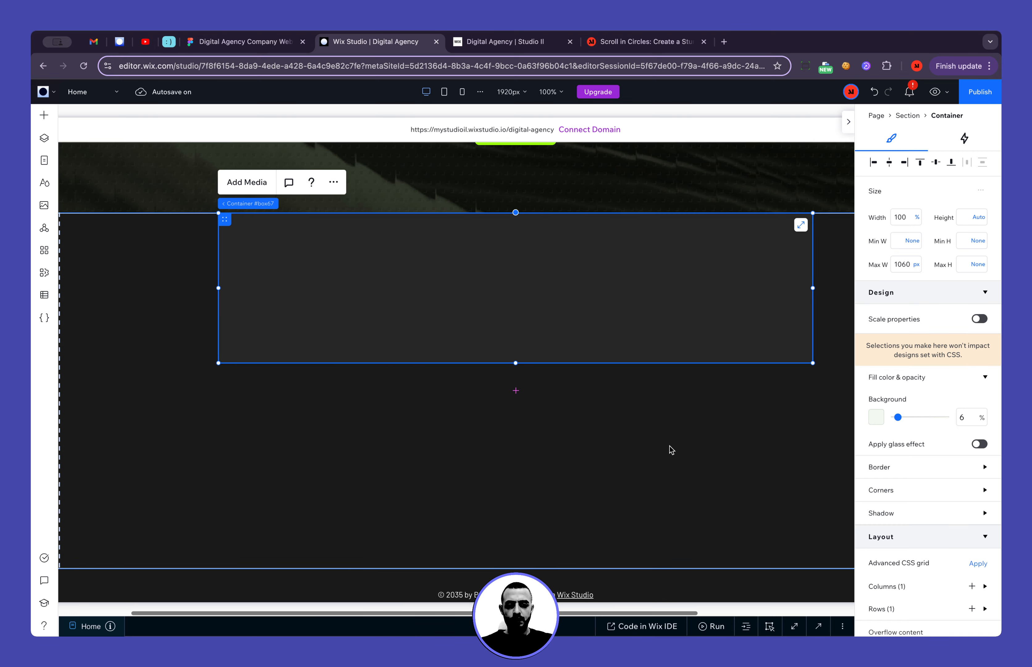
{"action": "left_click_drag", "start_coordinate": [499, 364], "coordinate": [499, 543]}
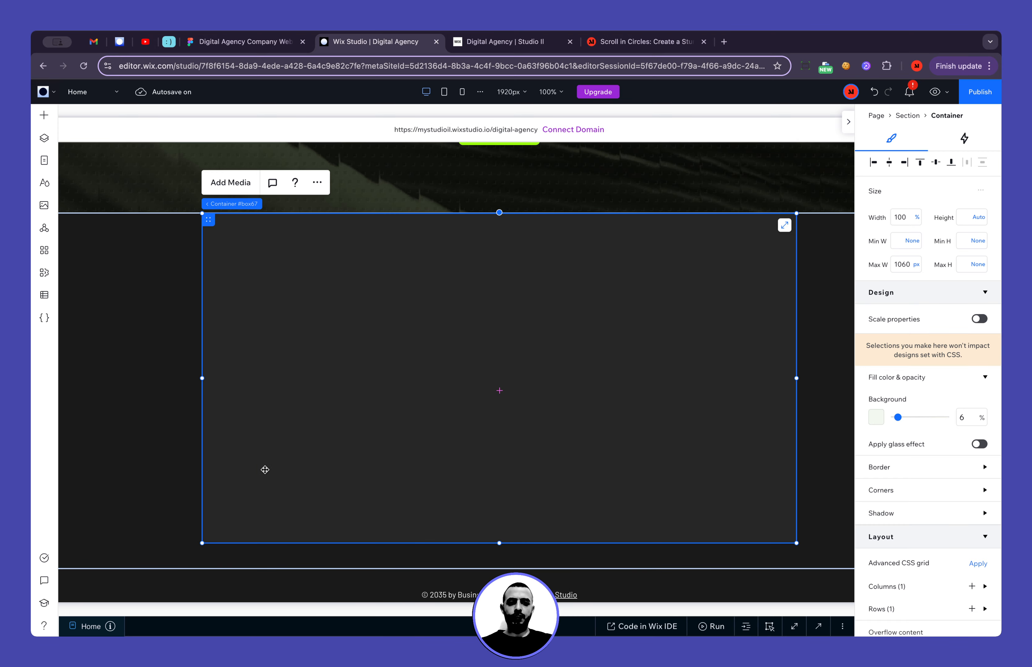
Select the section around the container and add a new custom form started from scratch
{"action": "left_click", "coordinate": [152, 396]}
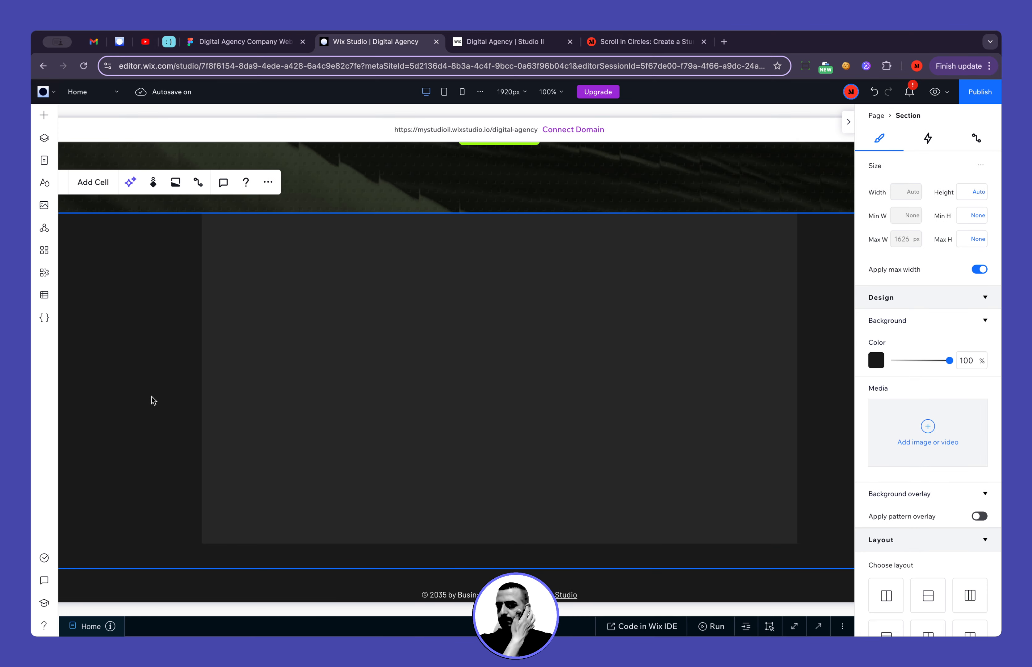
{"action": "left_click", "coordinate": [42, 117]}
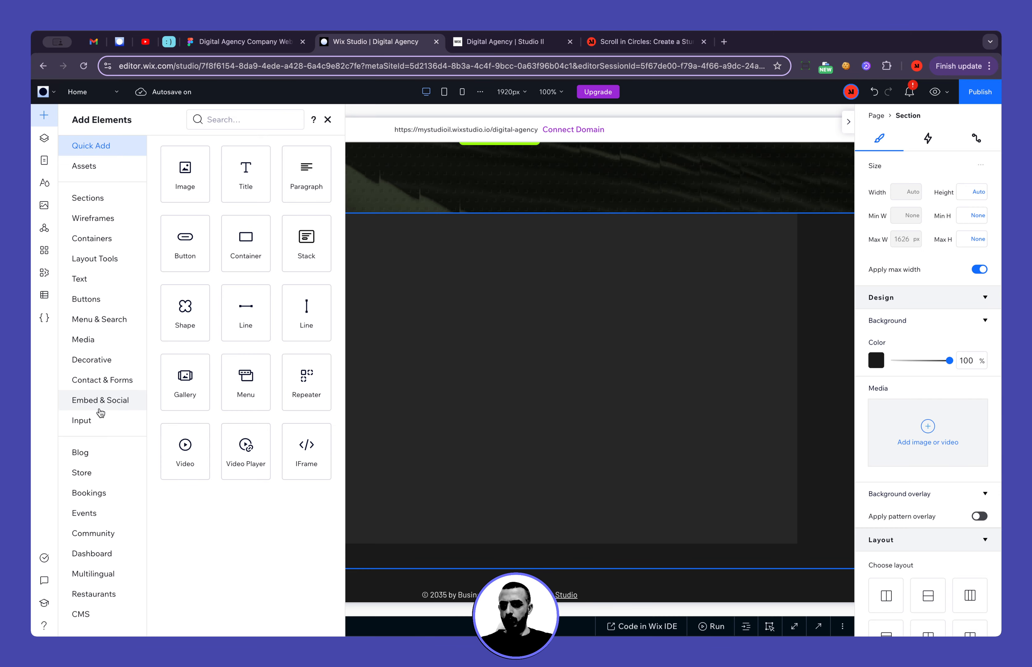
{"action": "left_click", "coordinate": [103, 380]}
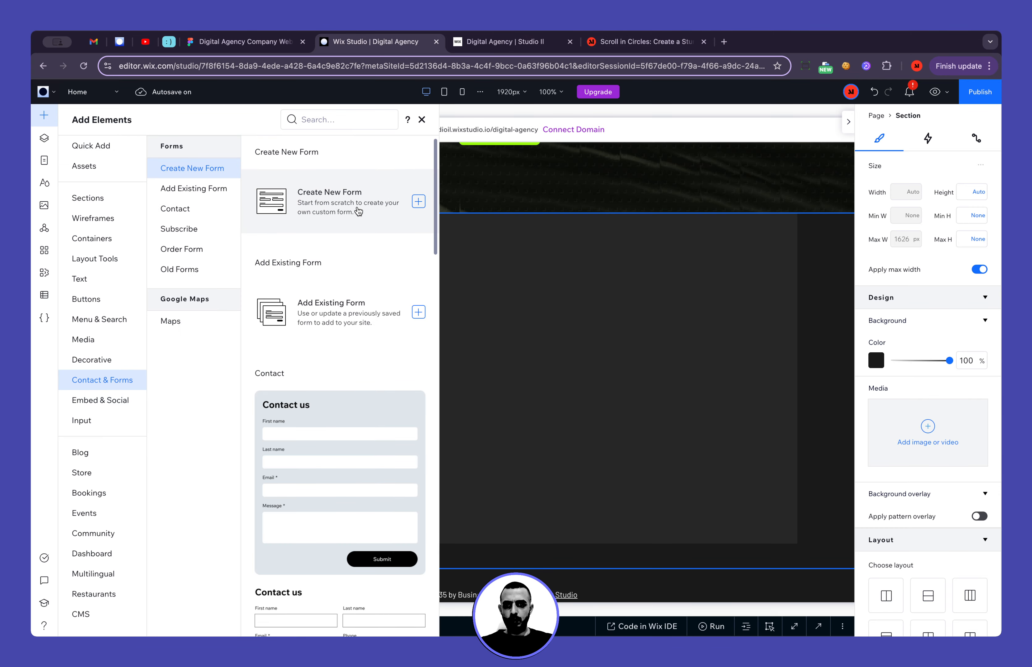
{"action": "left_click", "coordinate": [393, 207]}
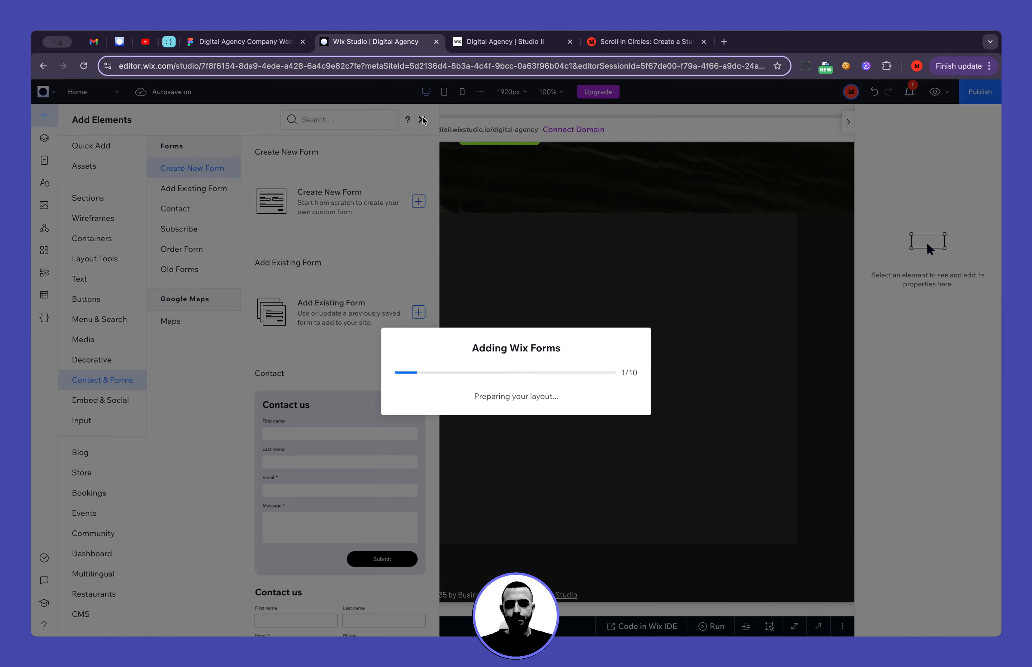
Look over the contact form's fields in the Figma design and return to Wix Studio
{"action": "left_click", "coordinate": [285, 48]}
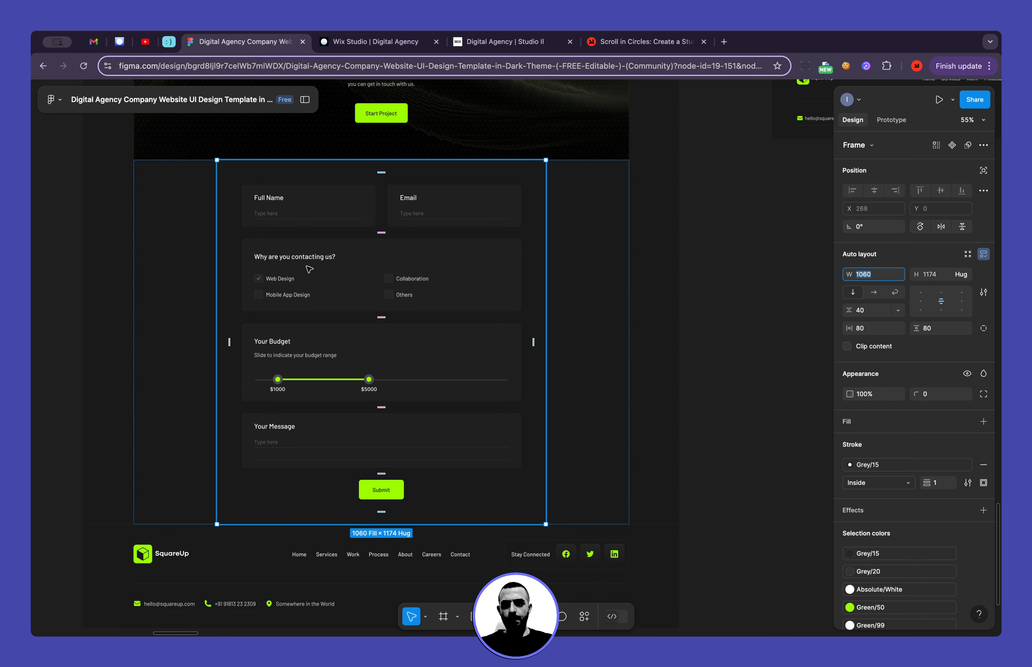
{"action": "left_click", "coordinate": [342, 51]}
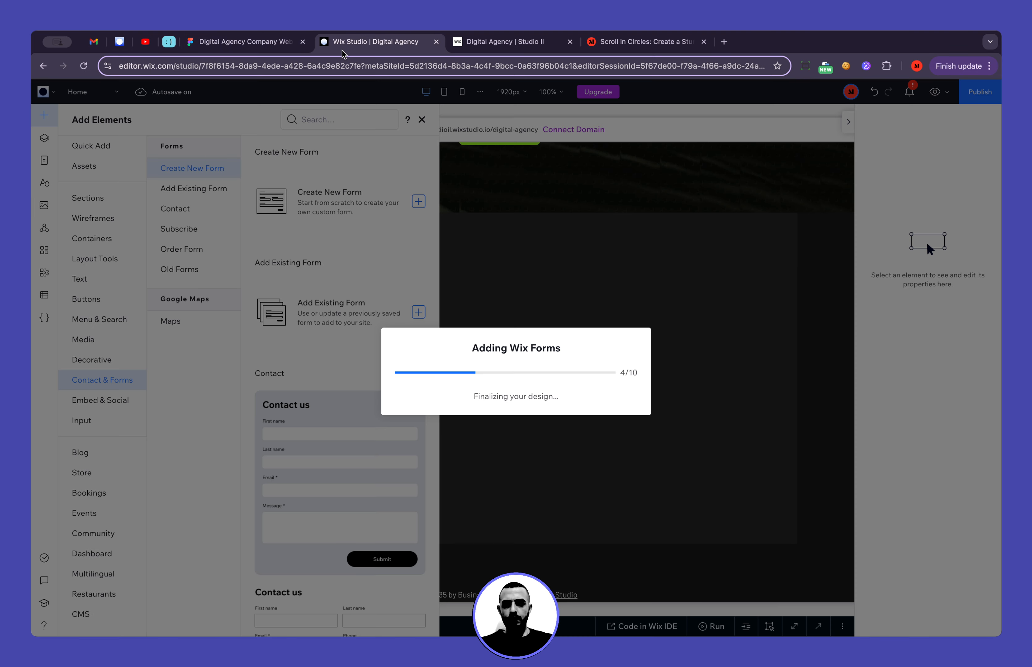
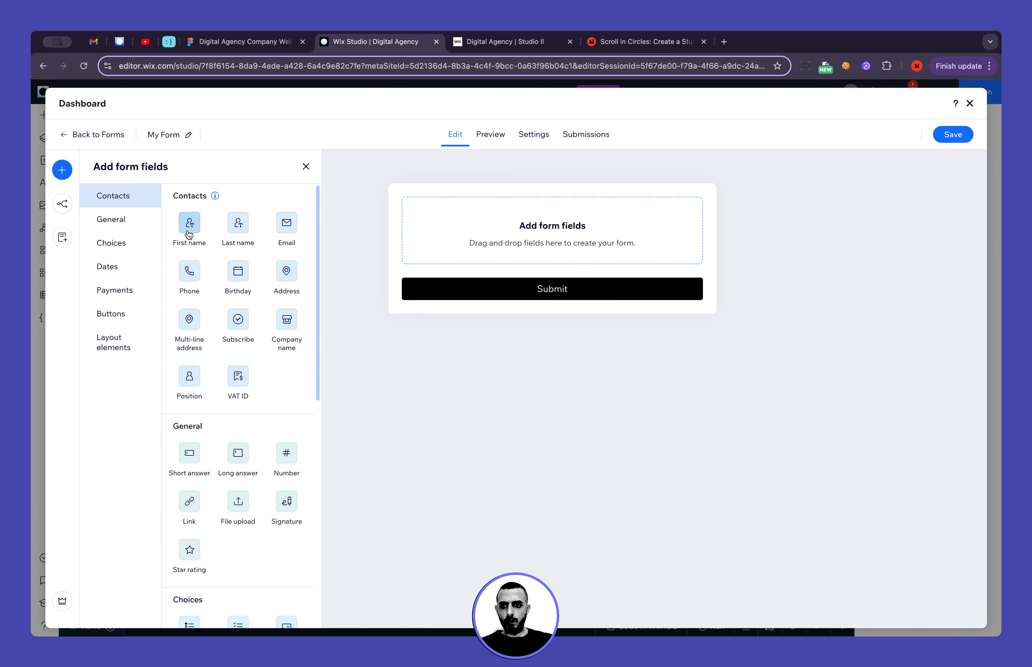
Add a First name contact field above the Submit button and set its field title to "Full name"
{"action": "left_click_drag", "start_coordinate": [190, 229], "coordinate": [480, 238]}
{"action": "left_click", "coordinate": [868, 240]}
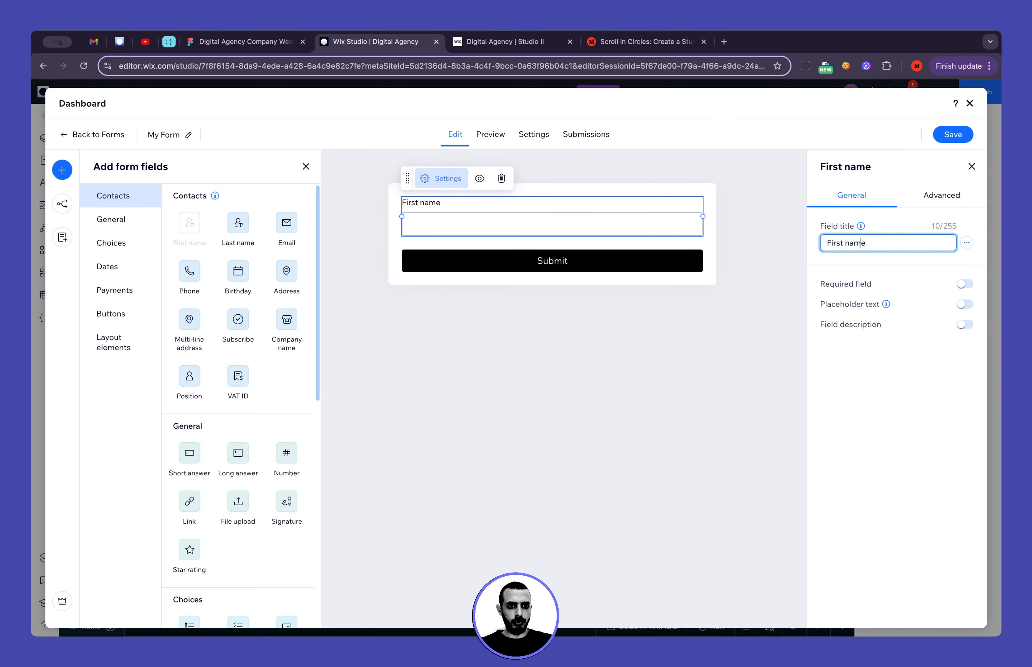
{"action": "double_click", "coordinate": [835, 243]}
{"action": "type", "text": "Full"}
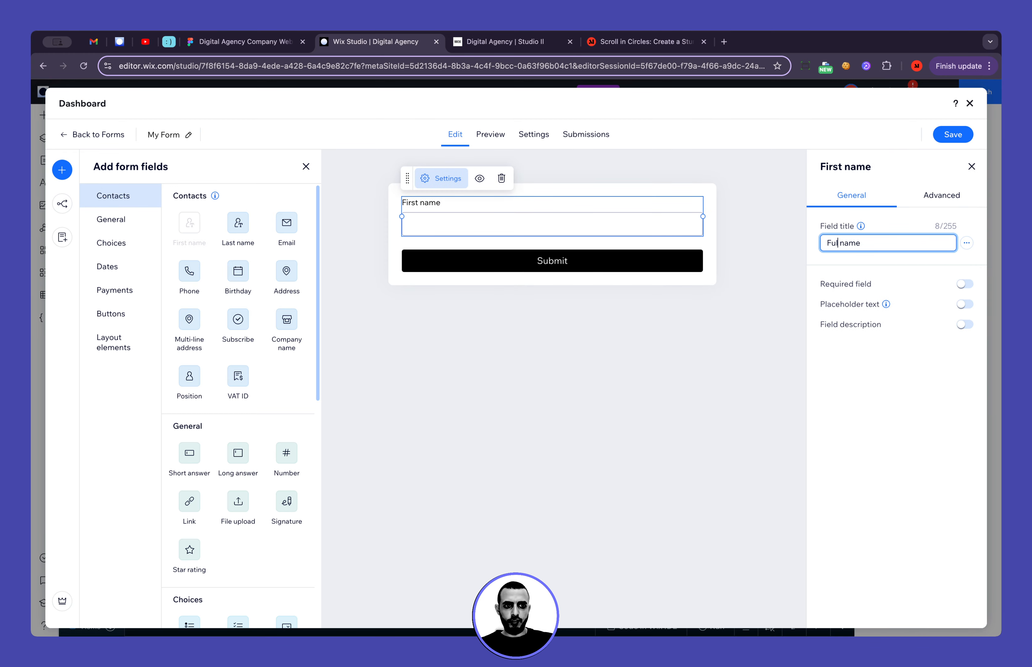
{"action": "key", "text": "Return"}
{"action": "key", "text": "BackSpace"}
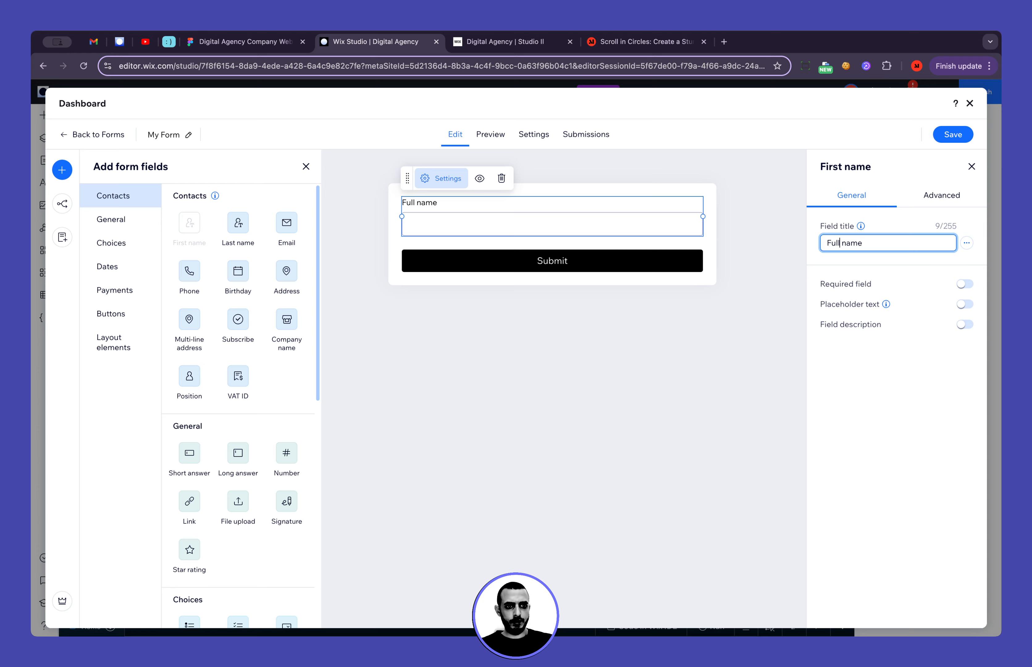
{"action": "left_click", "coordinate": [932, 196]}
{"action": "left_click", "coordinate": [851, 196]}
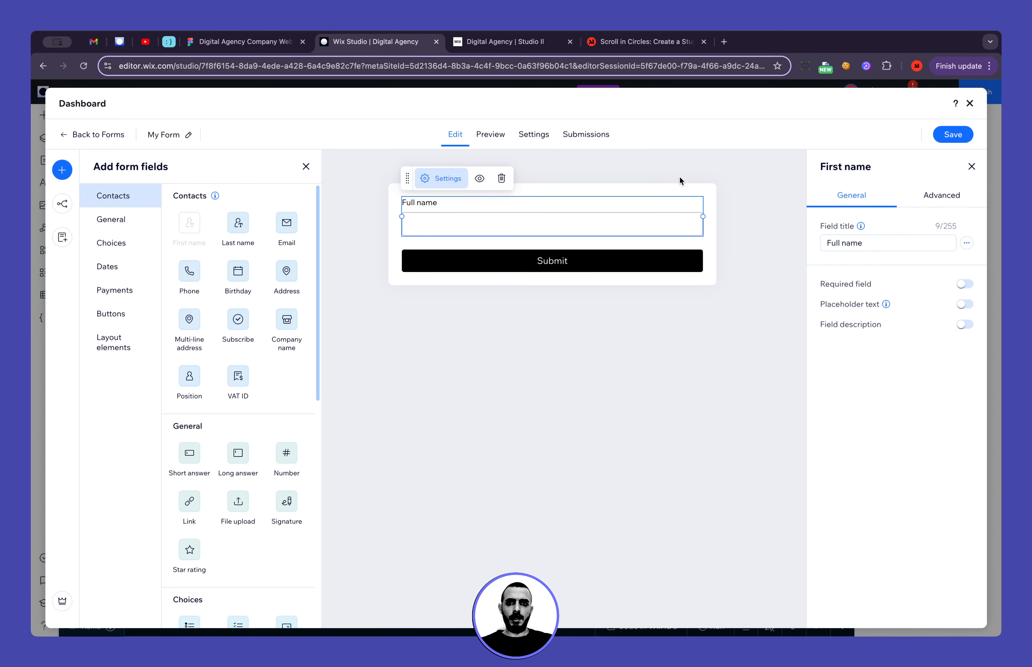
Copy the "Type here" text from the Figma design and use it as the Full name field's placeholder text in Wix Studio
{"action": "left_click", "coordinate": [257, 44]}
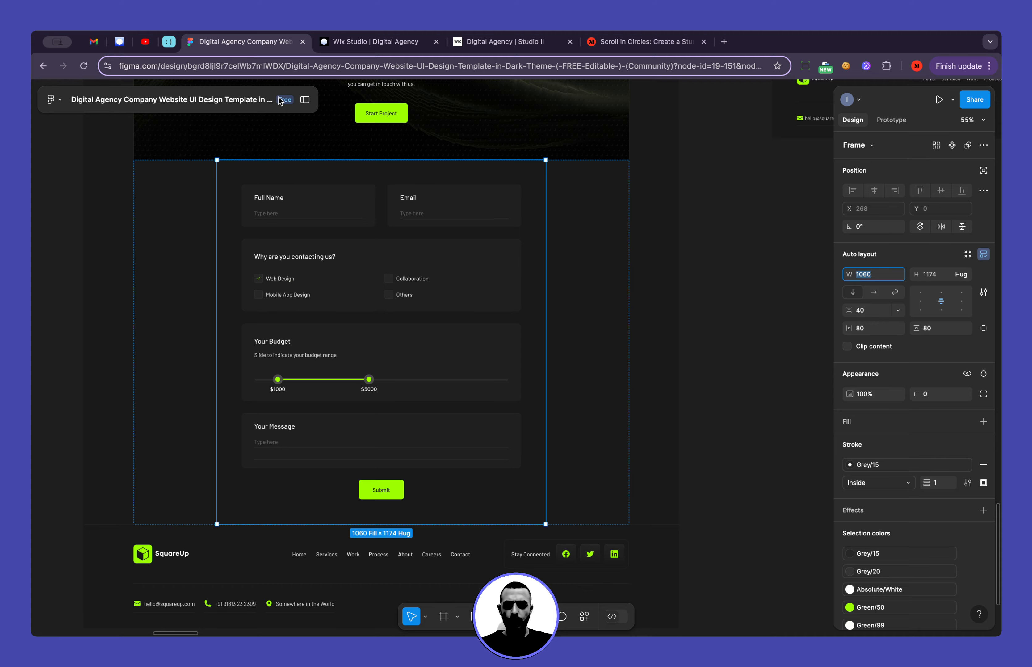
{"action": "scroll", "coordinate": [265, 214], "scroll_direction": "up", "scroll_amount": 10}
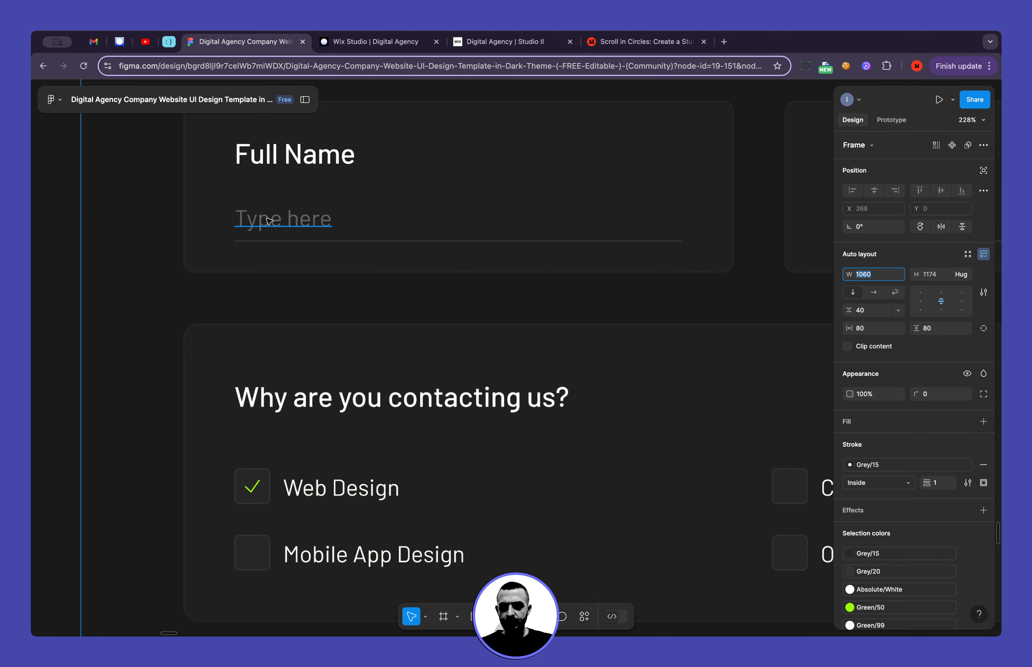
{"action": "double_click", "coordinate": [269, 221]}
{"action": "key", "text": "super+c"}
{"action": "left_click", "coordinate": [350, 43]}
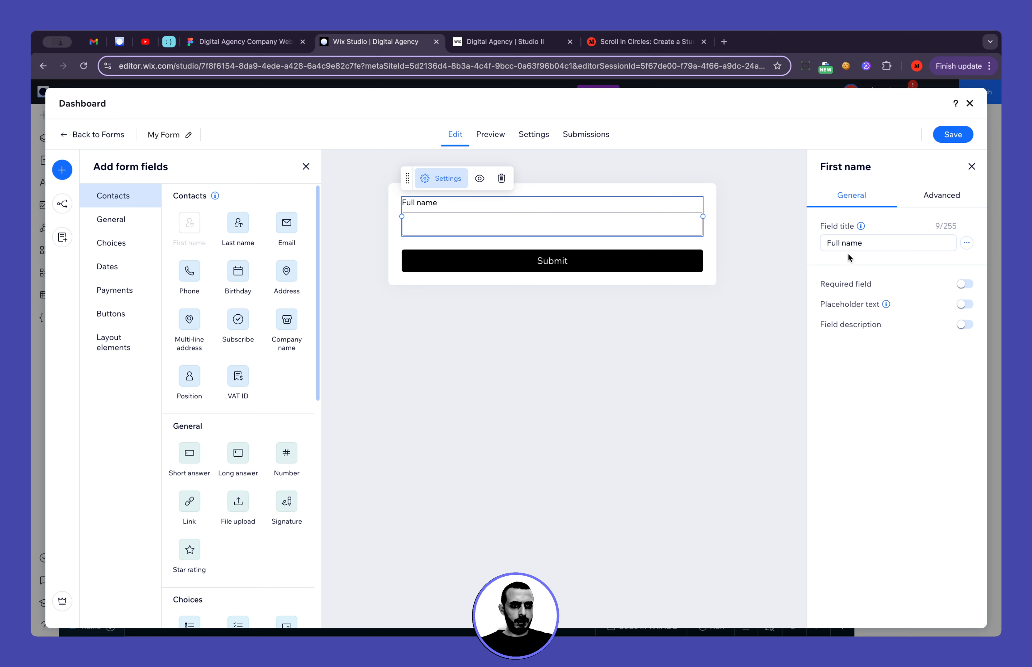
{"action": "left_click", "coordinate": [965, 304]}
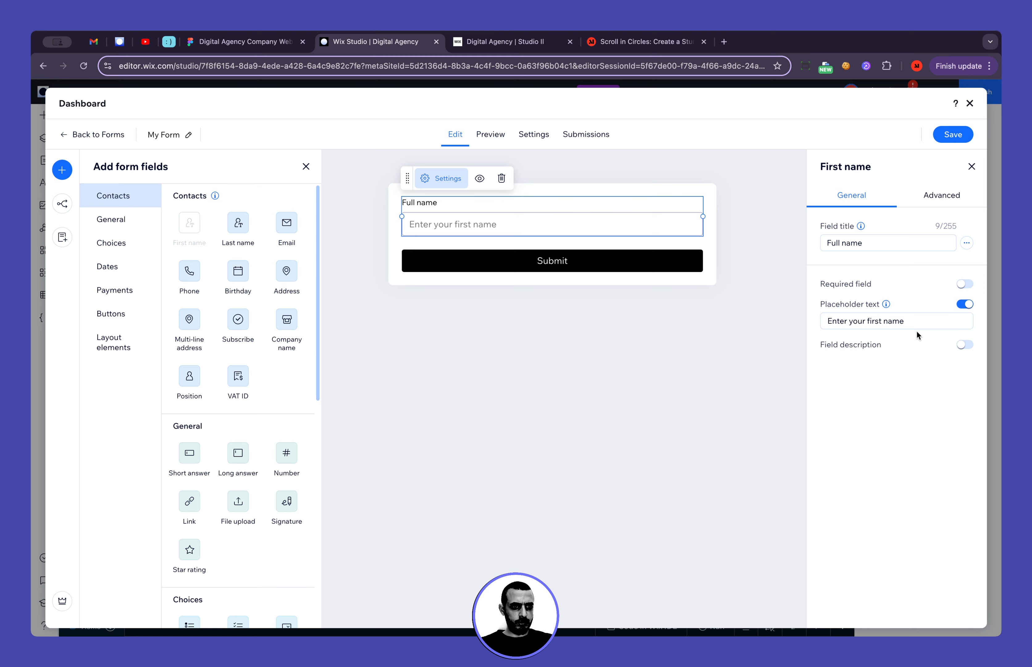
{"action": "left_click", "coordinate": [923, 320]}
{"action": "key", "text": "super+v"}
{"action": "left_click", "coordinate": [871, 481]}
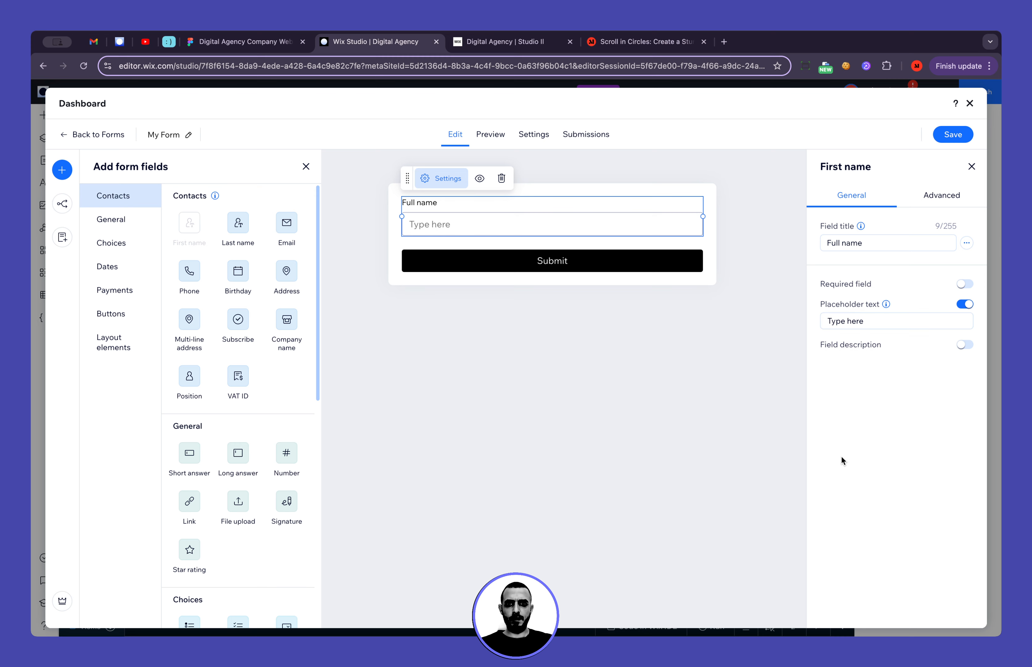
Check the form layout in Figma, then add an Email field in Wix Studio with the placeholder text "Type here"
{"action": "left_click", "coordinate": [278, 43]}
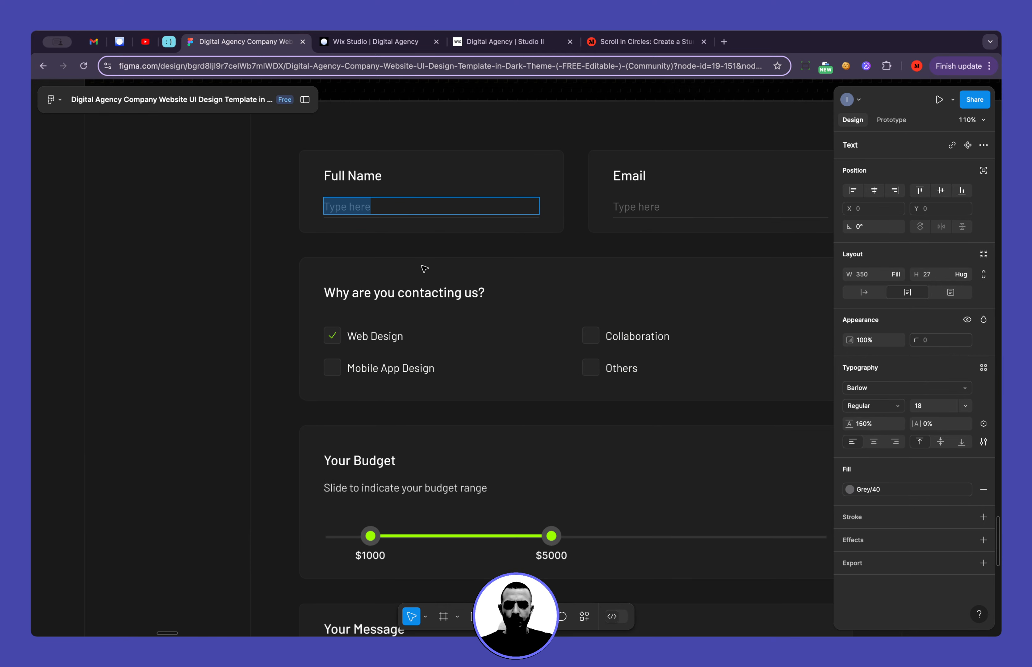
{"action": "left_click", "coordinate": [385, 43]}
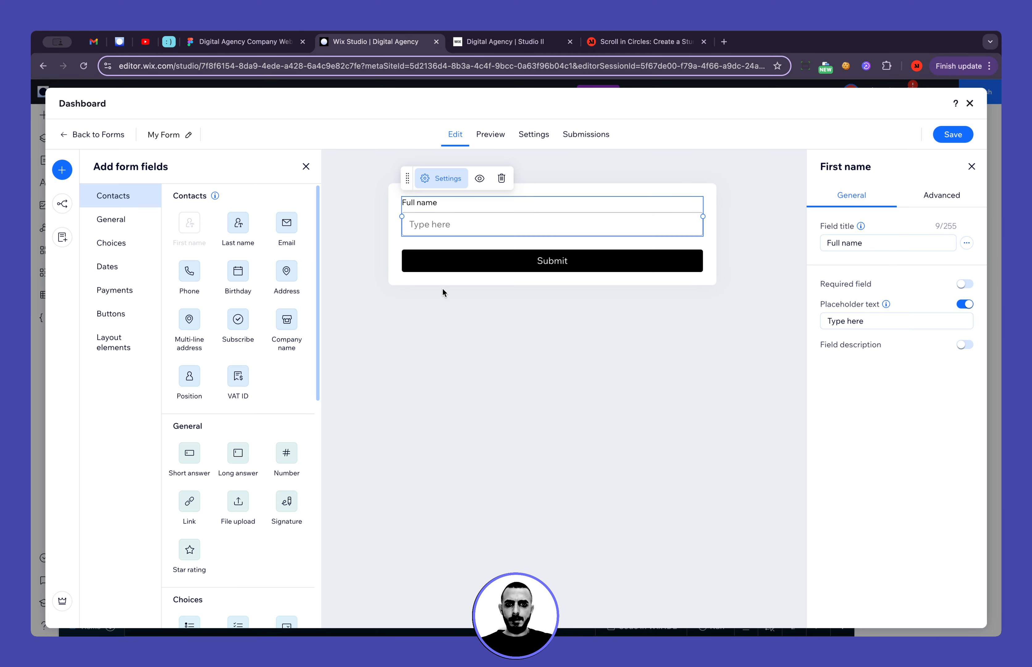
{"action": "left_click", "coordinate": [286, 230]}
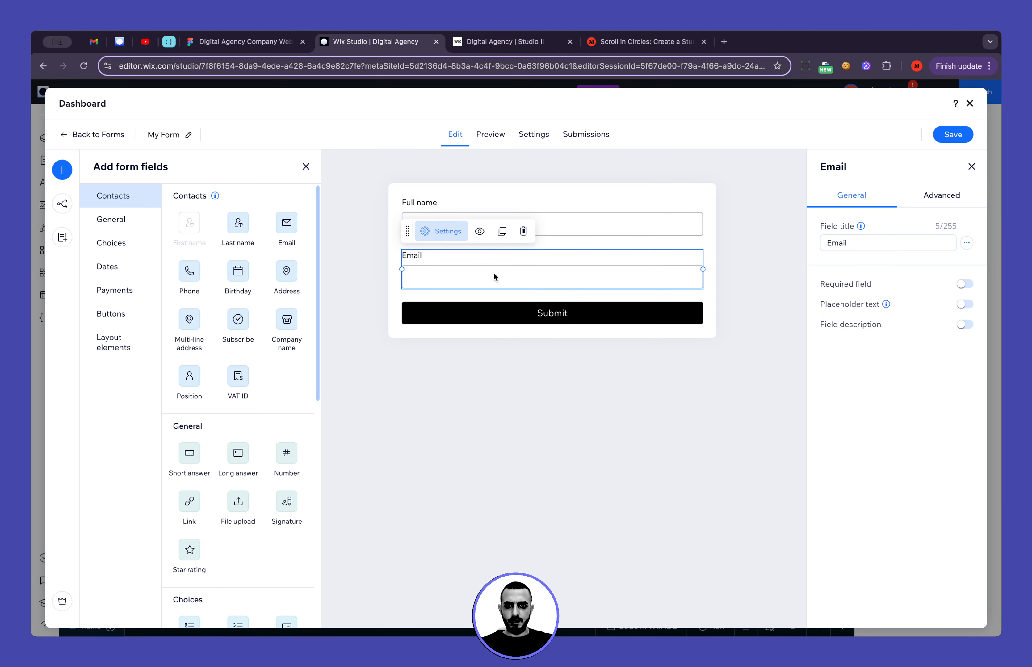
{"action": "left_click", "coordinate": [962, 302]}
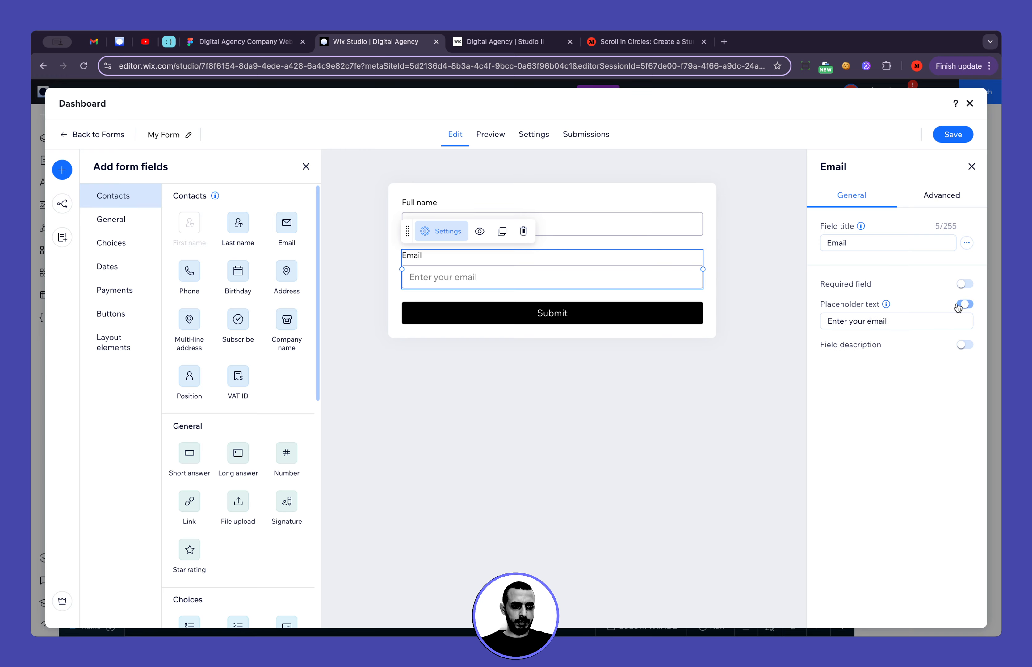
{"action": "left_click", "coordinate": [924, 320]}
{"action": "key", "text": "super+v"}
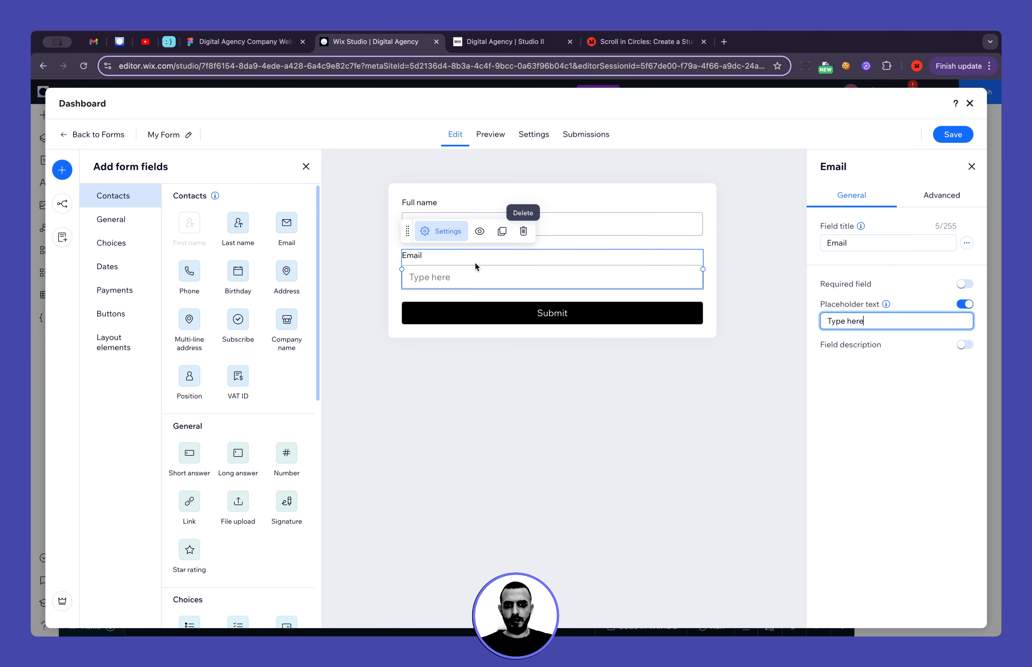
Narrow the Email and Full name fields to about half the form's width and place Email beside Full name in one row
{"action": "left_click_drag", "start_coordinate": [703, 268], "coordinate": [546, 271]}
{"action": "left_click", "coordinate": [621, 222]}
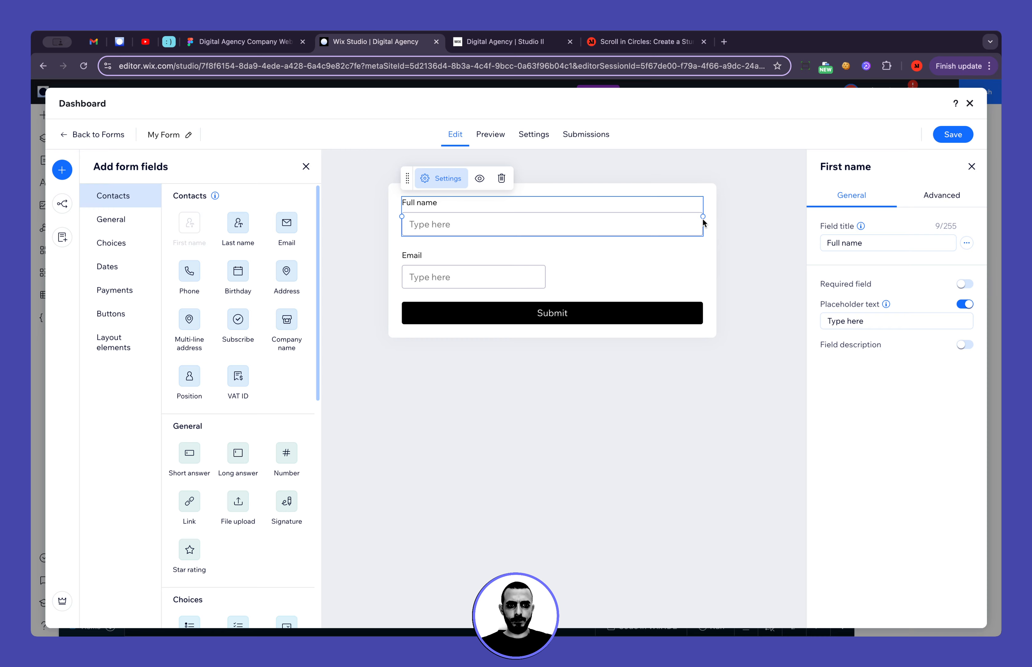
{"action": "left_click_drag", "start_coordinate": [703, 216], "coordinate": [545, 217]}
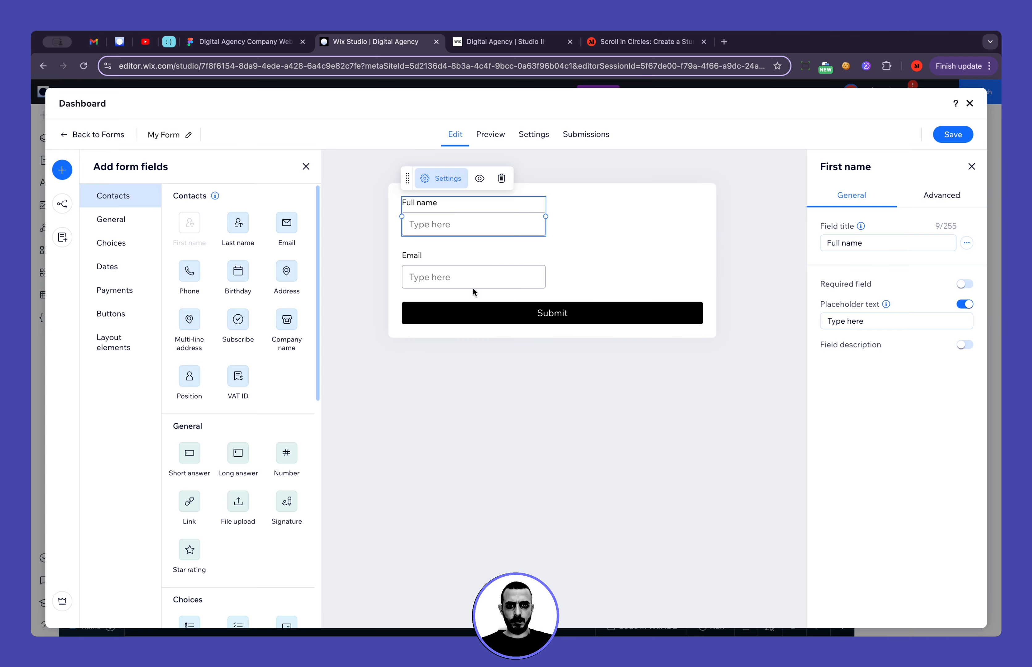
{"action": "left_click", "coordinate": [621, 253]}
{"action": "left_click_drag", "start_coordinate": [532, 280], "coordinate": [696, 213]}
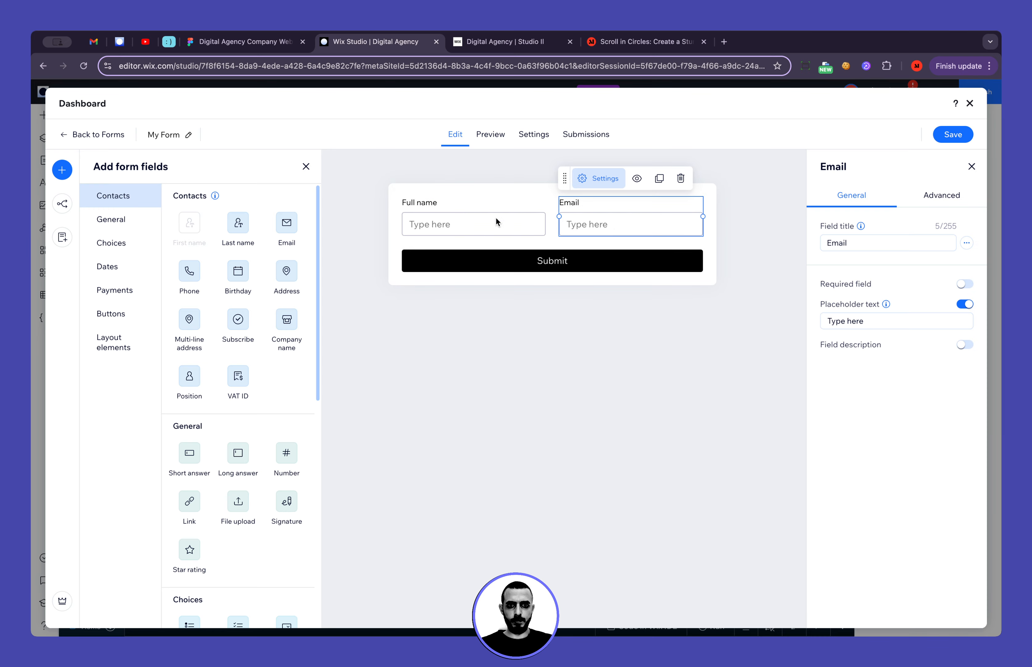
Switch to Figma, copy the "Why are you contacting us?" heading and return to the form in Wix Studio
{"action": "key", "text": "ctrl+shift+Tab"}
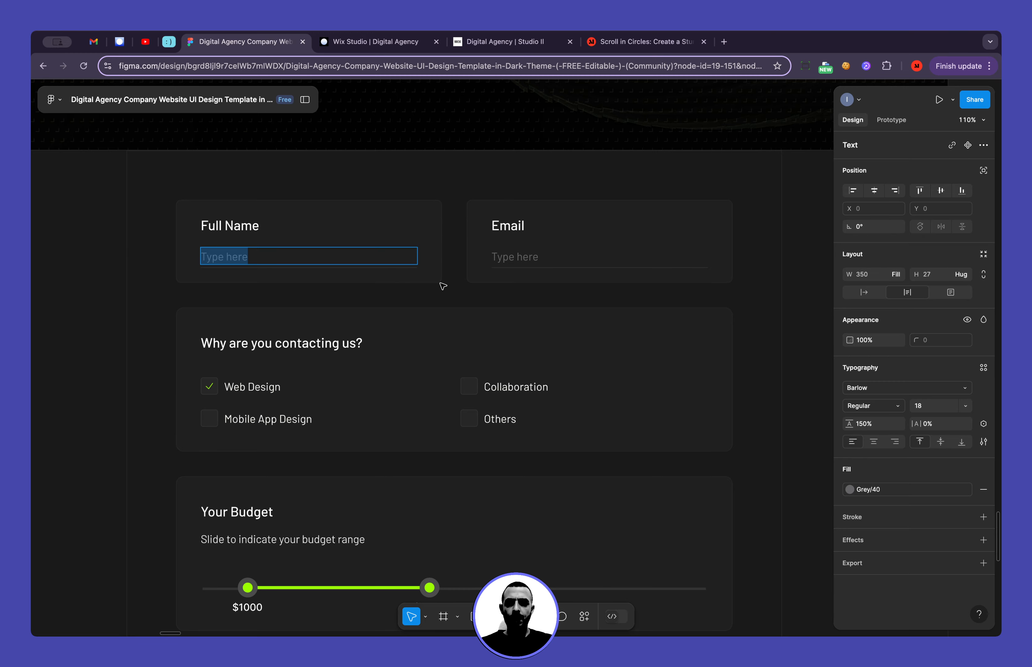
{"action": "scroll", "coordinate": [442, 300], "scroll_direction": "down", "scroll_amount": 2}
{"action": "scroll", "coordinate": [442, 299], "scroll_direction": "left", "scroll_amount": 2}
{"action": "double_click", "coordinate": [373, 315]}
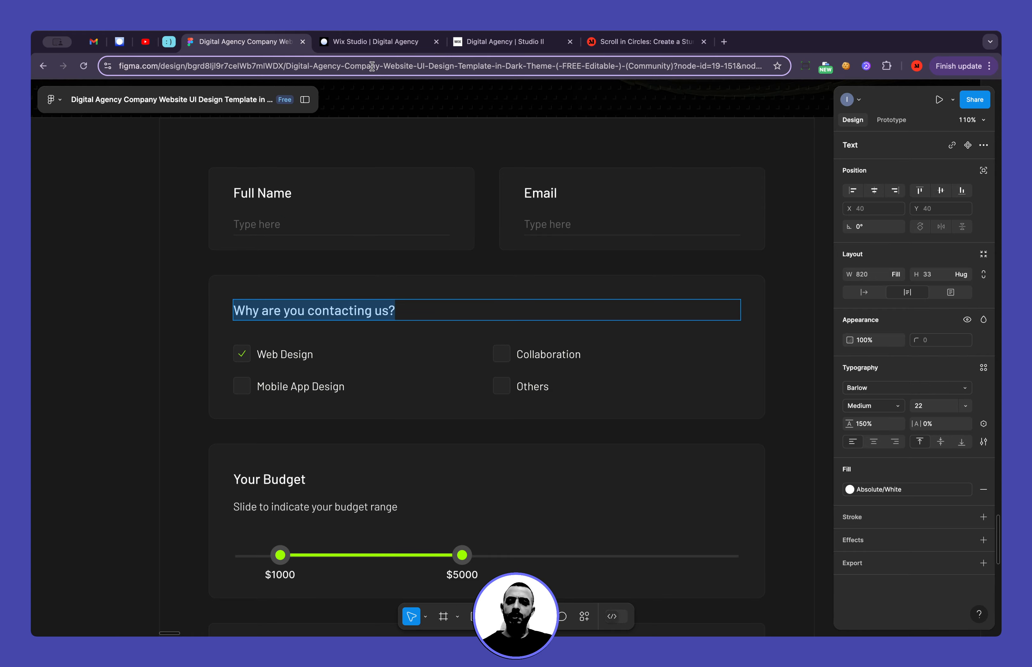
{"action": "left_click", "coordinate": [365, 45]}
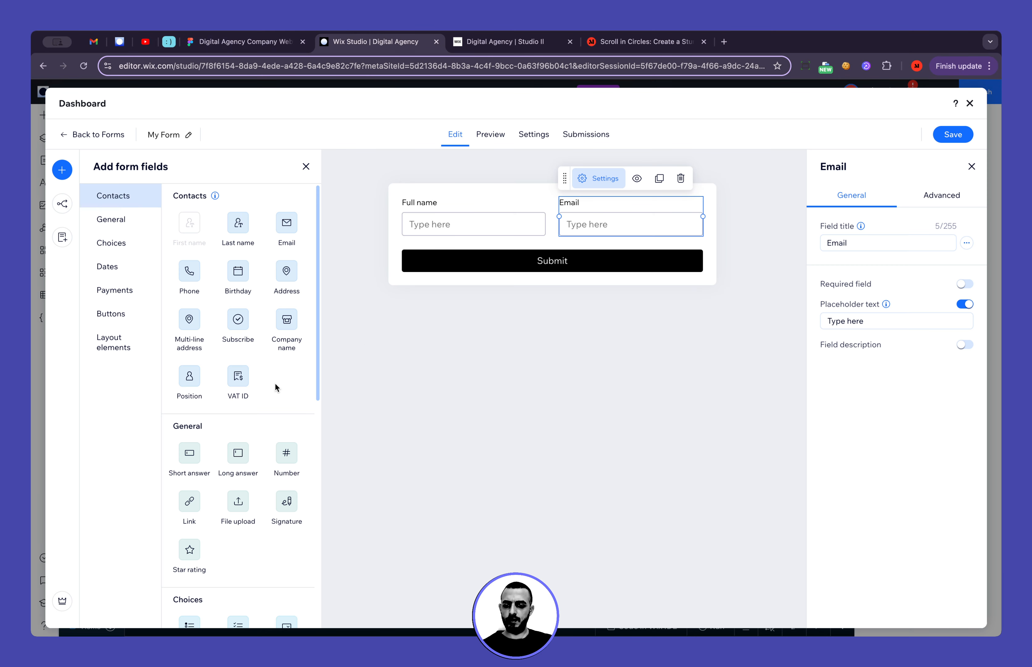
Add a Multi choice field below the name and email row and title it "Why are you contacting us?"
{"action": "scroll", "coordinate": [274, 384], "scroll_direction": "down", "scroll_amount": 5}
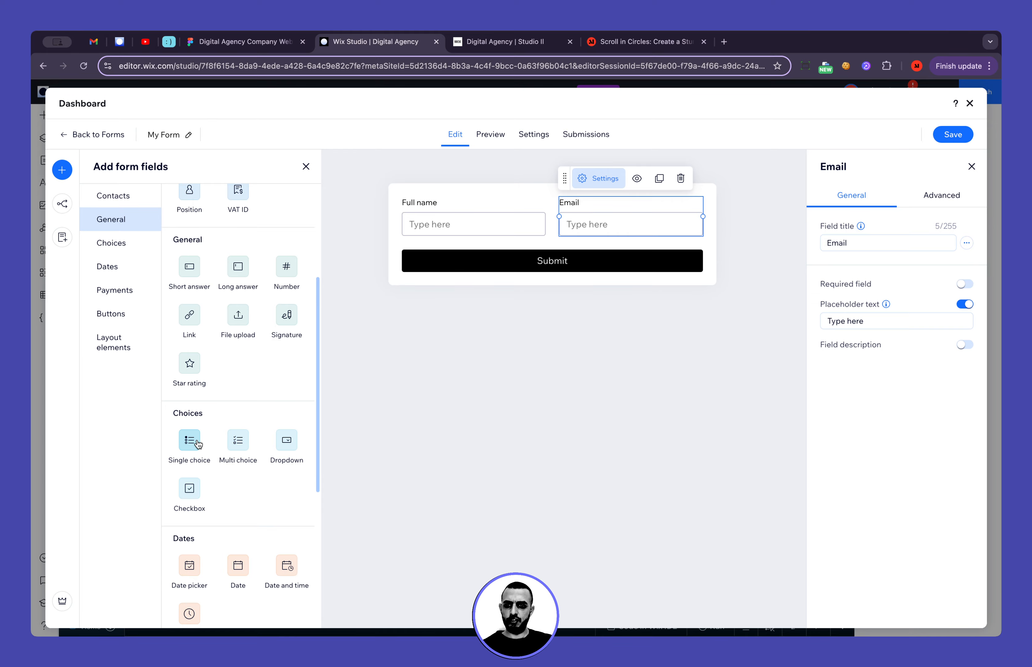
{"action": "left_click", "coordinate": [262, 47]}
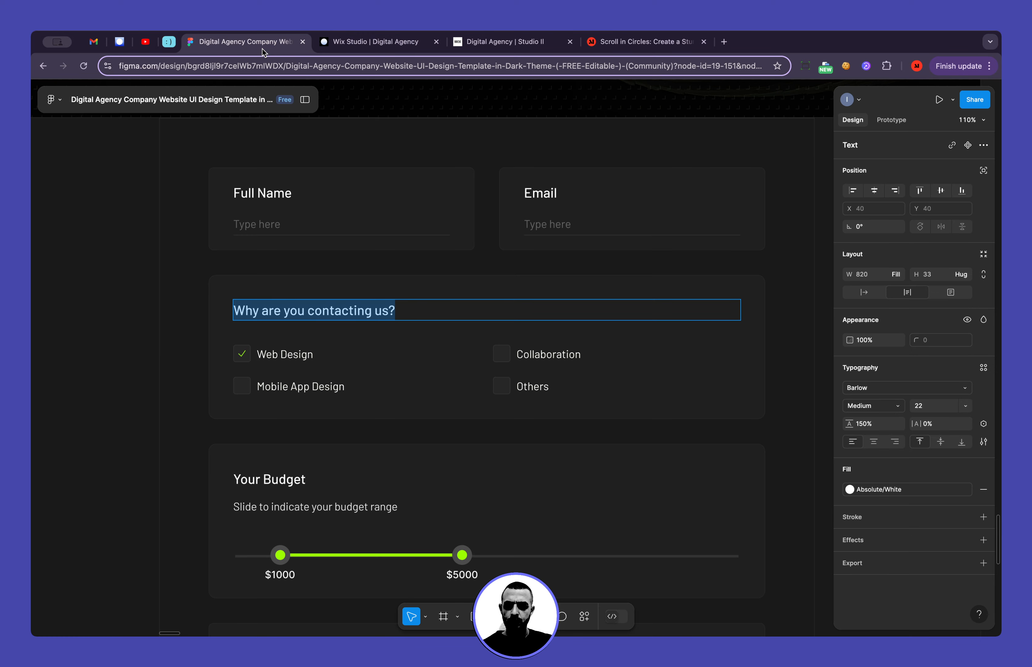
{"action": "left_click", "coordinate": [390, 38]}
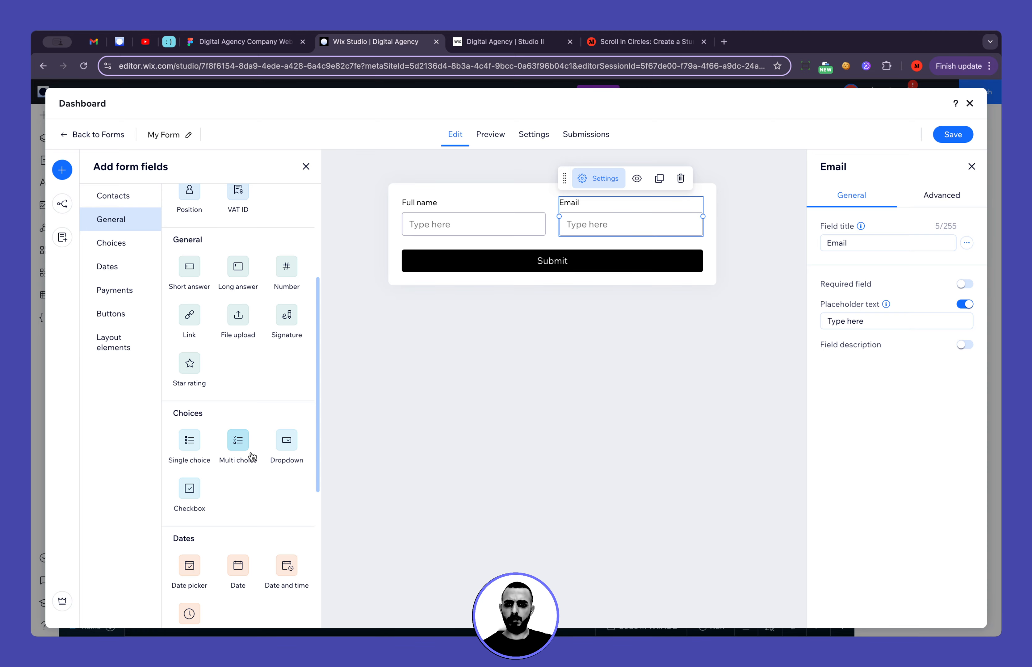
{"action": "left_click", "coordinate": [243, 446]}
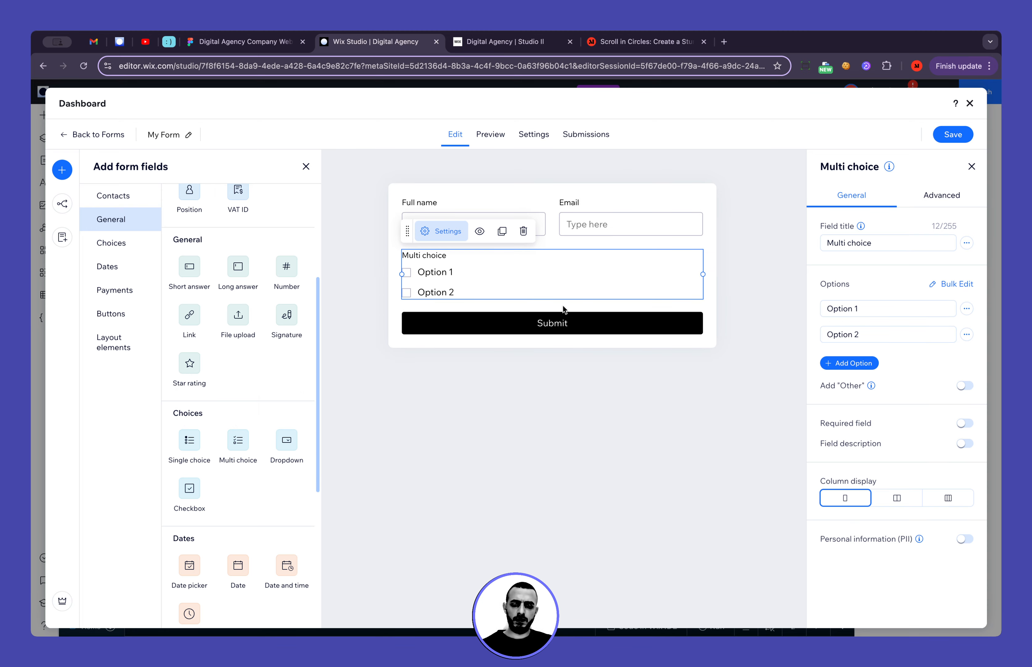
{"action": "left_click", "coordinate": [877, 243]}
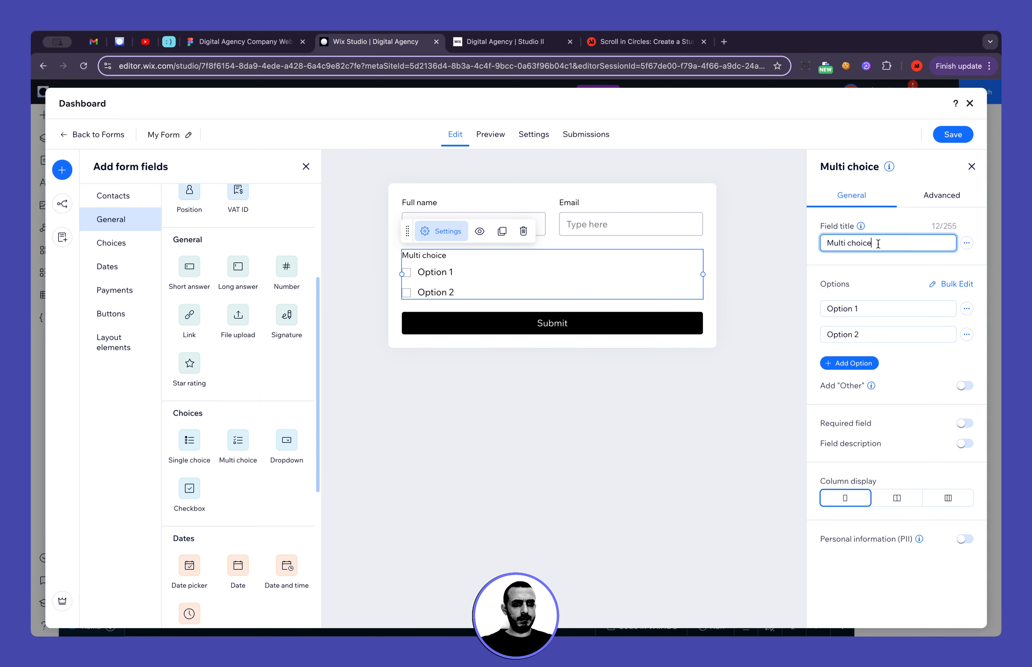
{"action": "key", "text": "super+a"}
{"action": "type", "text": "Why are you contacting us?"}
{"action": "key", "text": "Return"}
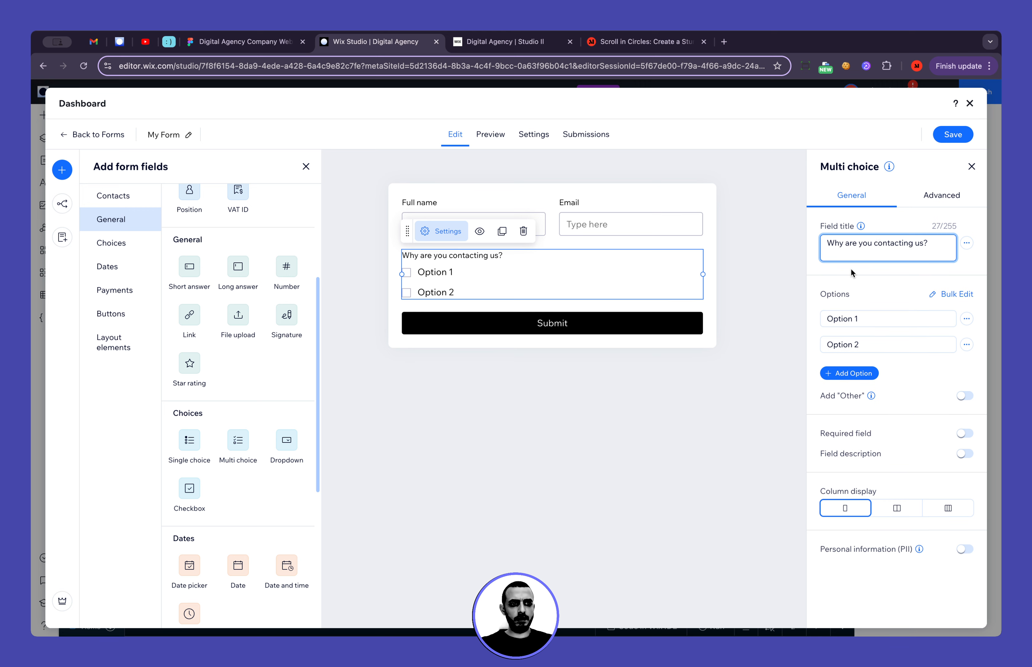
{"action": "key", "text": "BackSpace"}
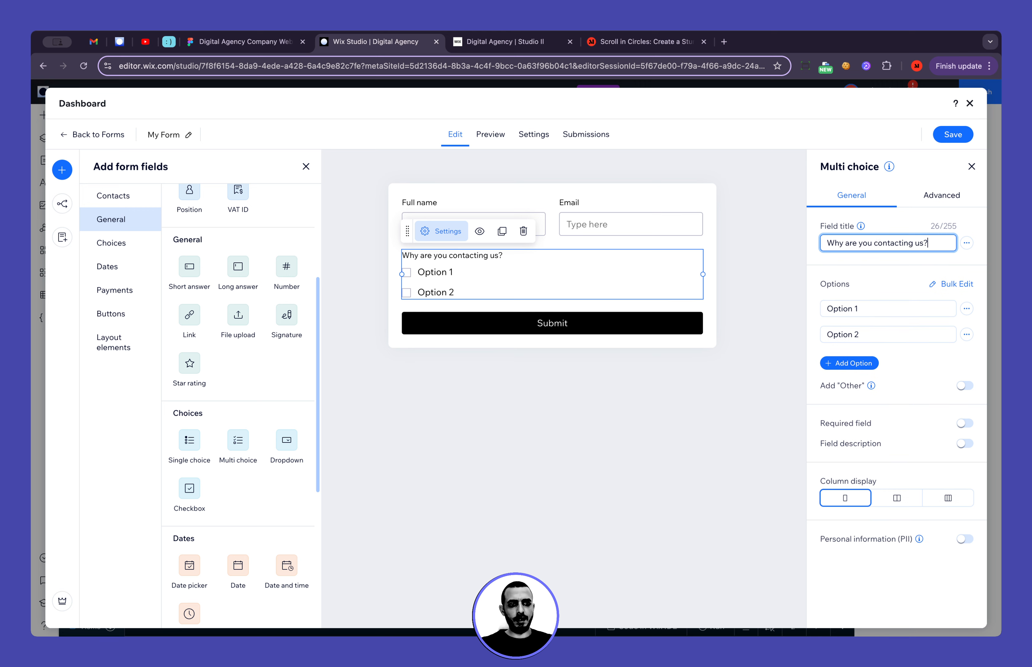
Copy the "Web Design" label from the Figma design and set it as the multi choice field's first option in Wix Studio
{"action": "left_click", "coordinate": [269, 50]}
{"action": "left_click", "coordinate": [292, 352]}
{"action": "key", "text": "super+a"}
{"action": "key", "text": "super+c"}
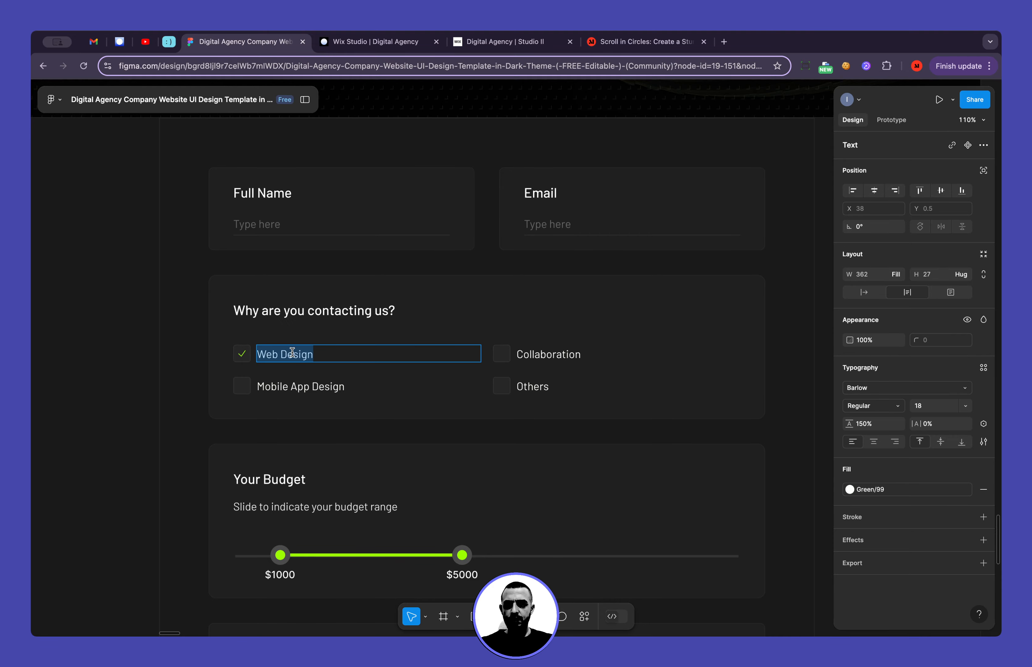
{"action": "left_click", "coordinate": [364, 42]}
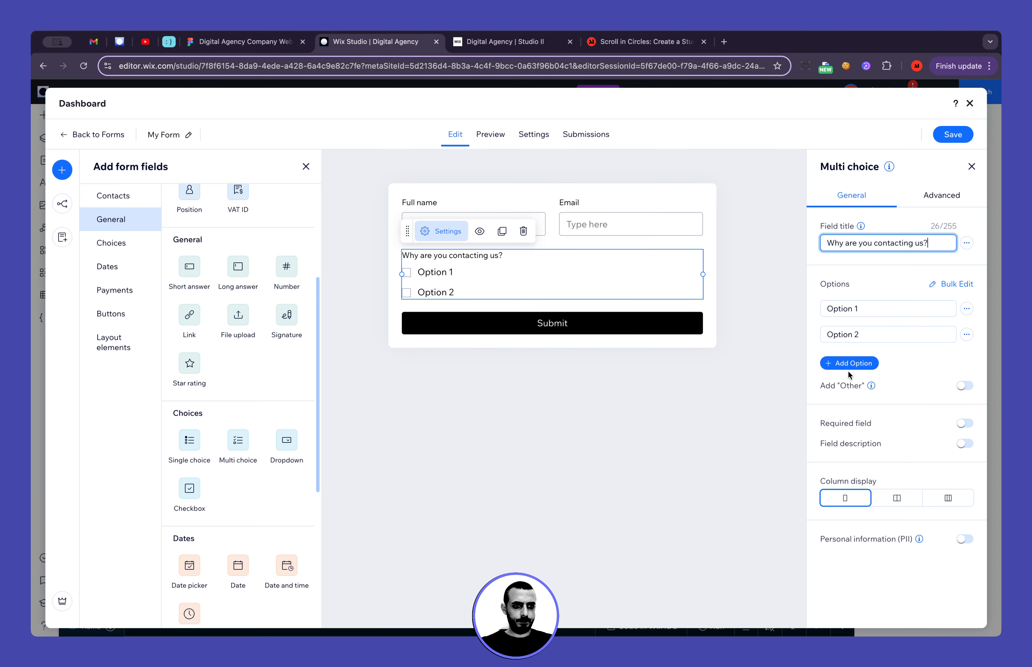
{"action": "left_click", "coordinate": [867, 306]}
{"action": "key", "text": "super+a"}
{"action": "key", "text": "super+v"}
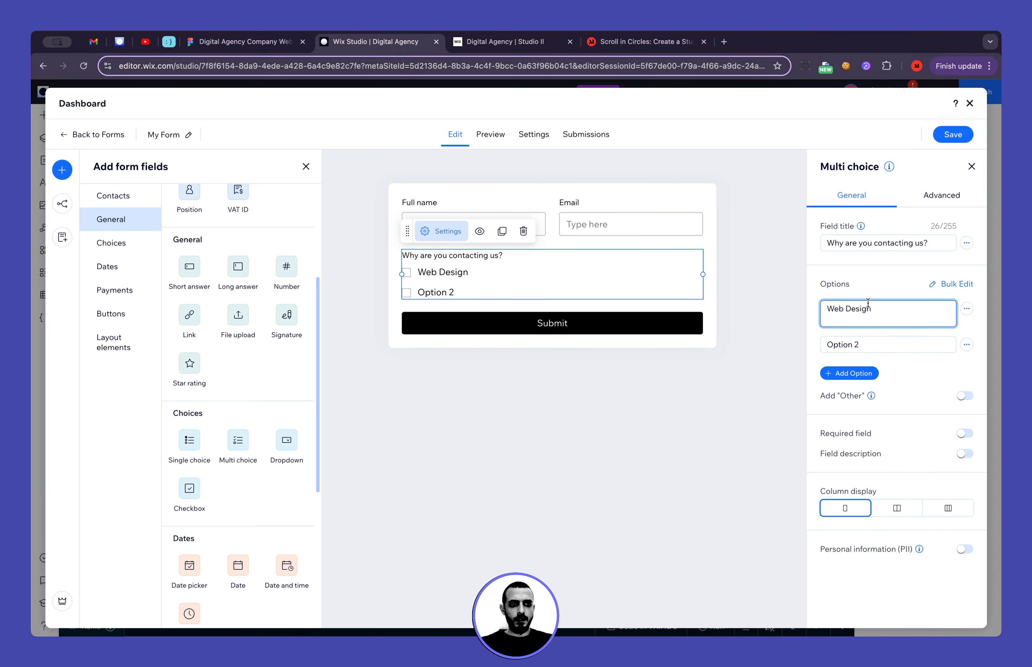
Copy the "Collaboration" label from the Figma design and set it as the multi choice field's second option in Wix Studio
{"action": "left_click", "coordinate": [234, 40]}
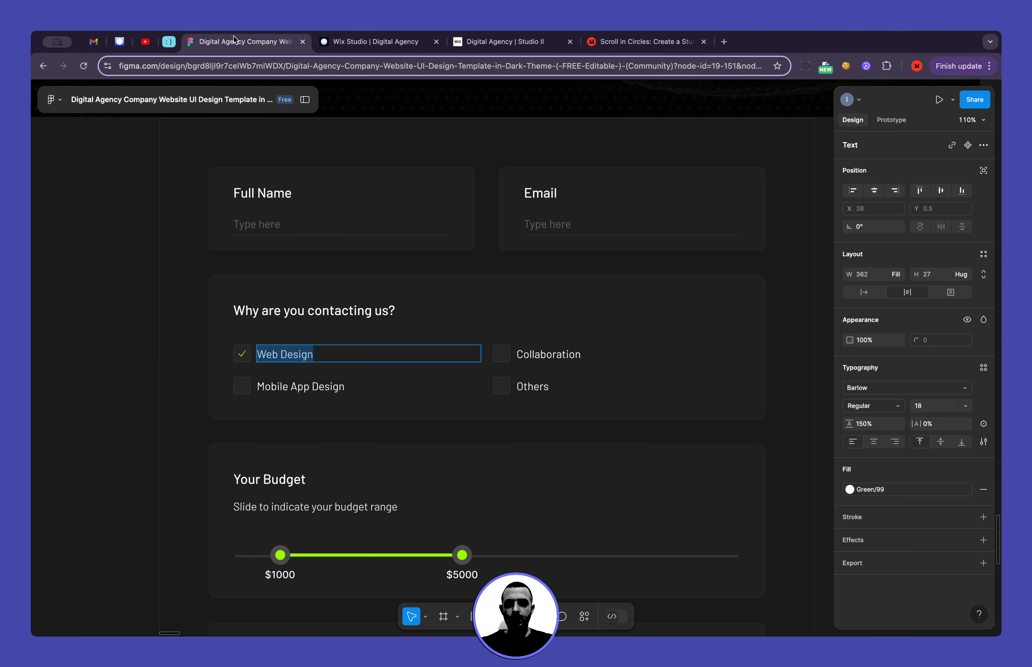
{"action": "double_click", "coordinate": [538, 355]}
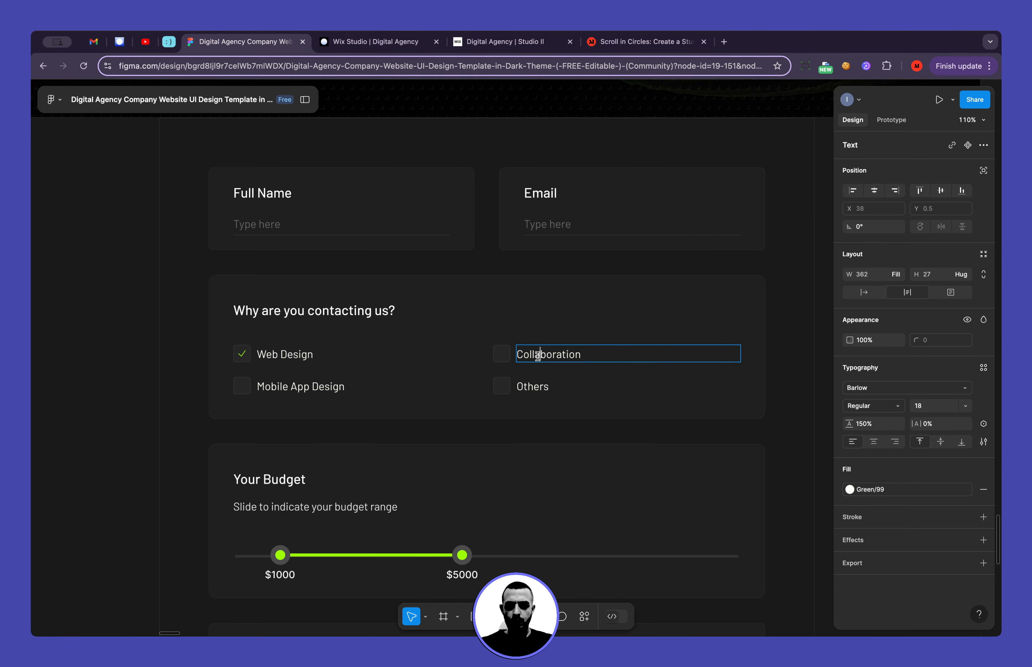
{"action": "double_click", "coordinate": [537, 354]}
{"action": "key", "text": "ctrl+c"}
{"action": "left_click", "coordinate": [381, 42]}
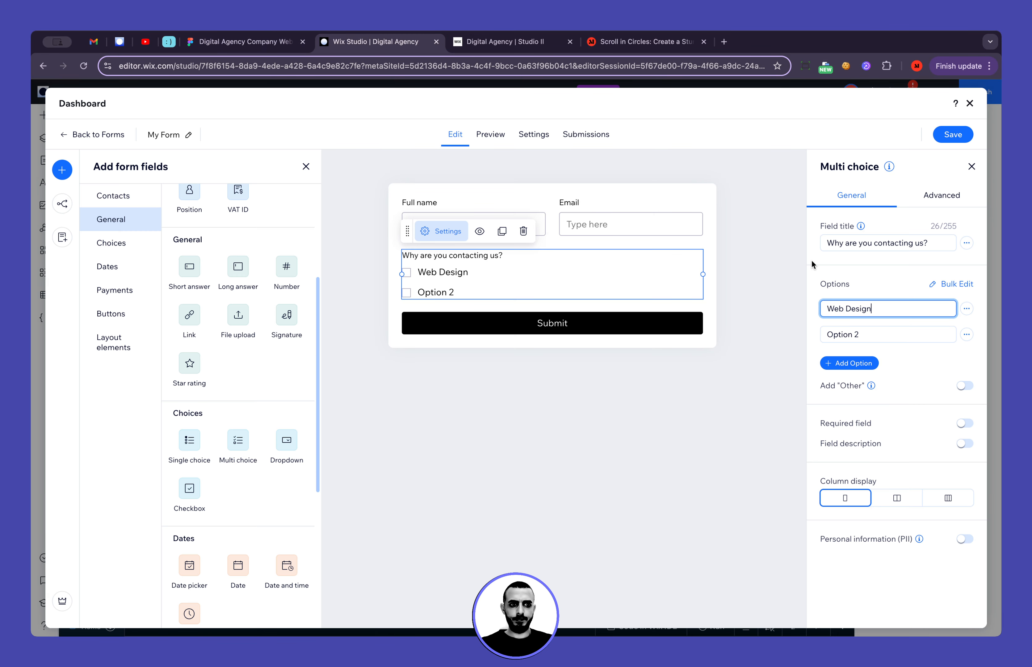
{"action": "triple_click", "coordinate": [867, 332]}
{"action": "key", "text": "ctrl+v"}
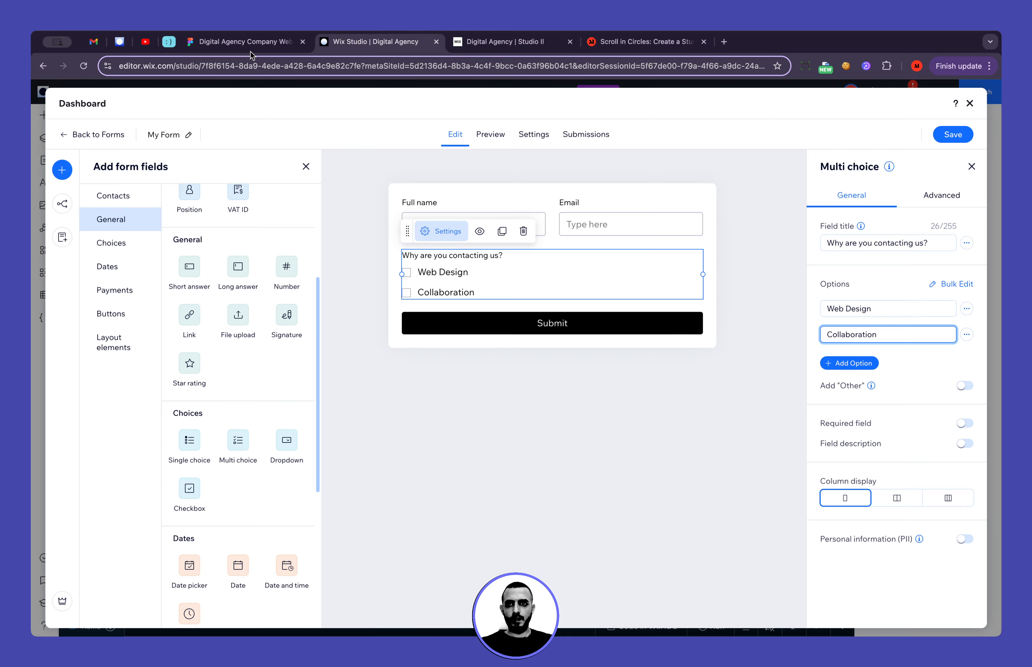
Copy the "Mobile App Design" label from the Figma design, add it as a multi choice option in Wix Studio and move it above "Collaboration"
{"action": "left_click", "coordinate": [247, 42]}
{"action": "triple_click", "coordinate": [265, 386]}
{"action": "key", "text": "ctrl+c"}
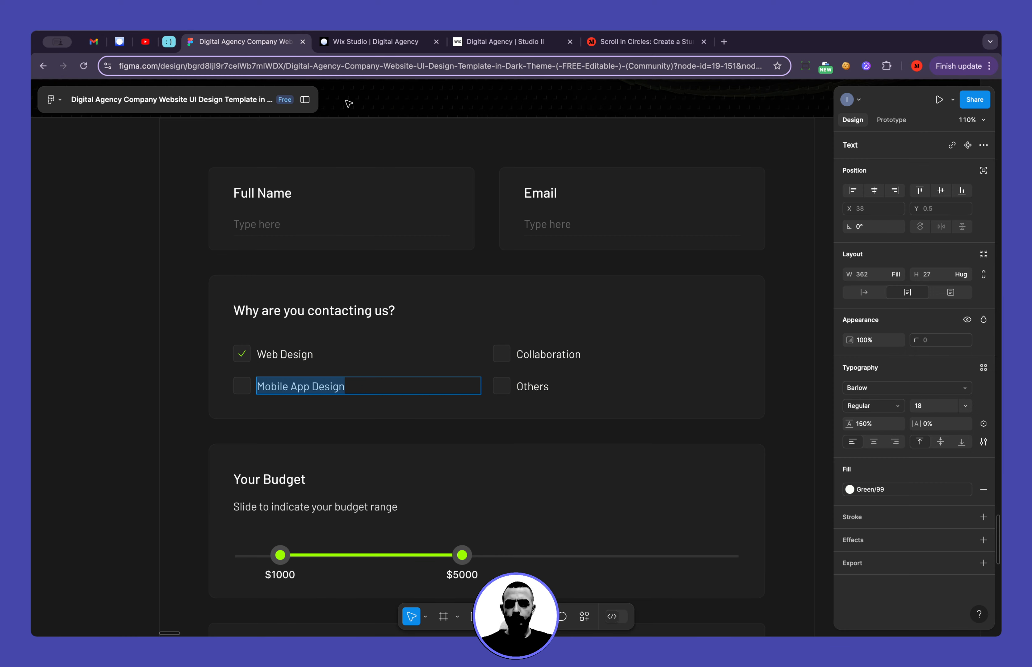
{"action": "left_click", "coordinate": [343, 44]}
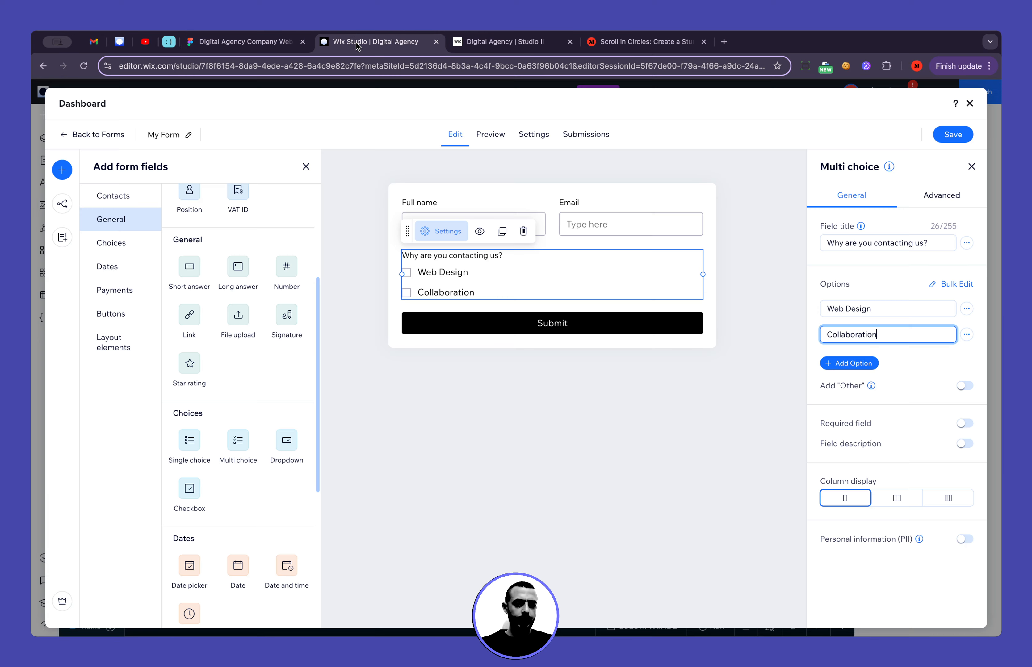
{"action": "left_click", "coordinate": [849, 361]}
{"action": "triple_click", "coordinate": [871, 365]}
{"action": "key", "text": "ctrl+v"}
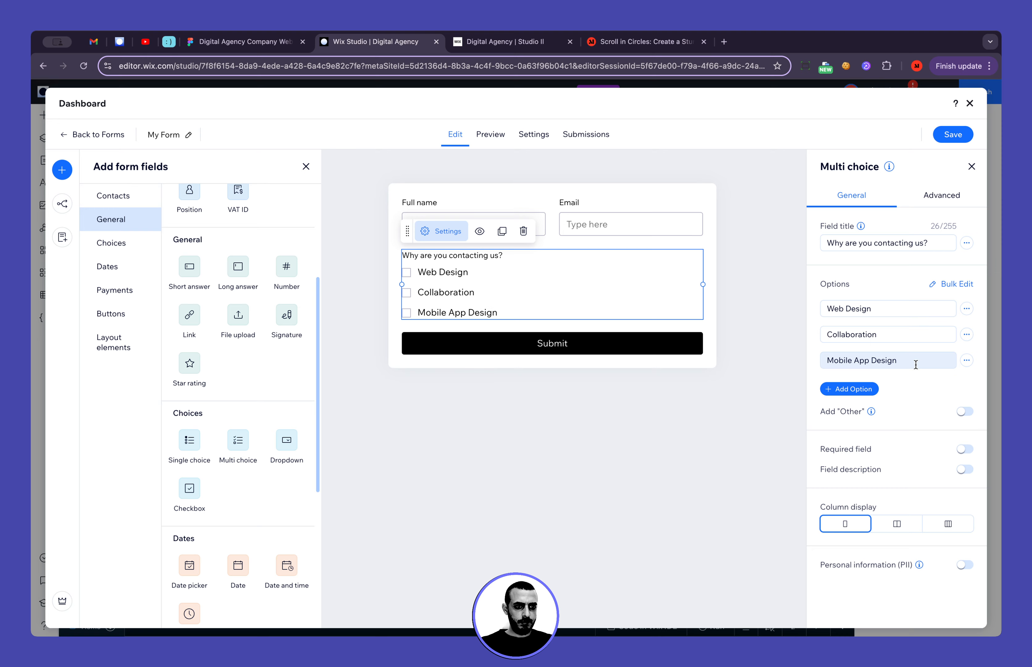
{"action": "left_click", "coordinate": [968, 361]}
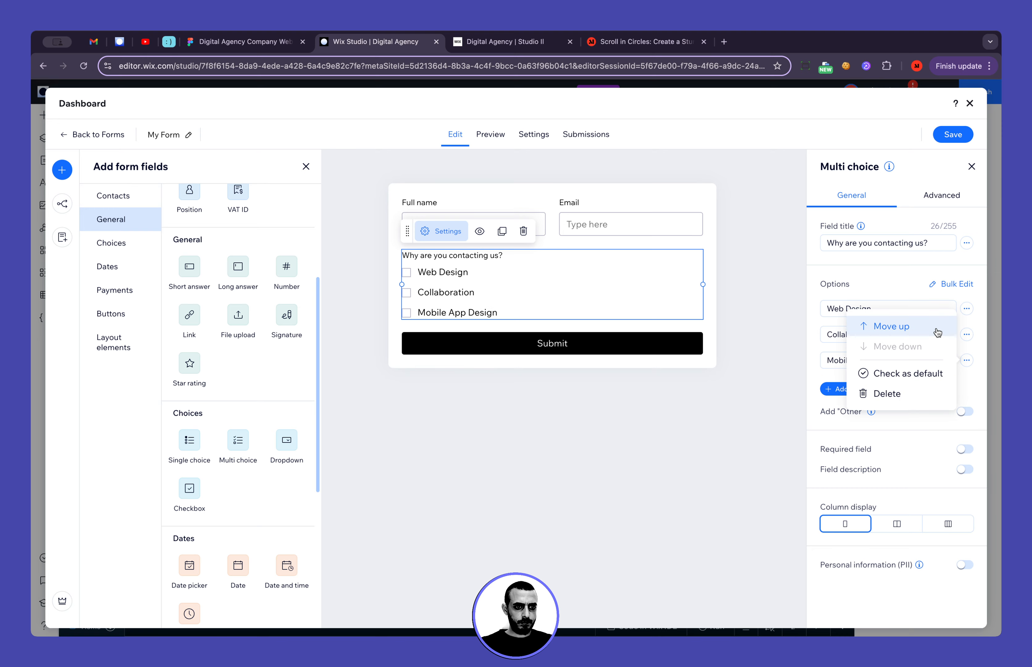
{"action": "left_click", "coordinate": [883, 330]}
Copy the "Others" label from the Figma design and add it as the multi choice field's fourth option in Wix Studio
{"action": "left_click", "coordinate": [271, 43]}
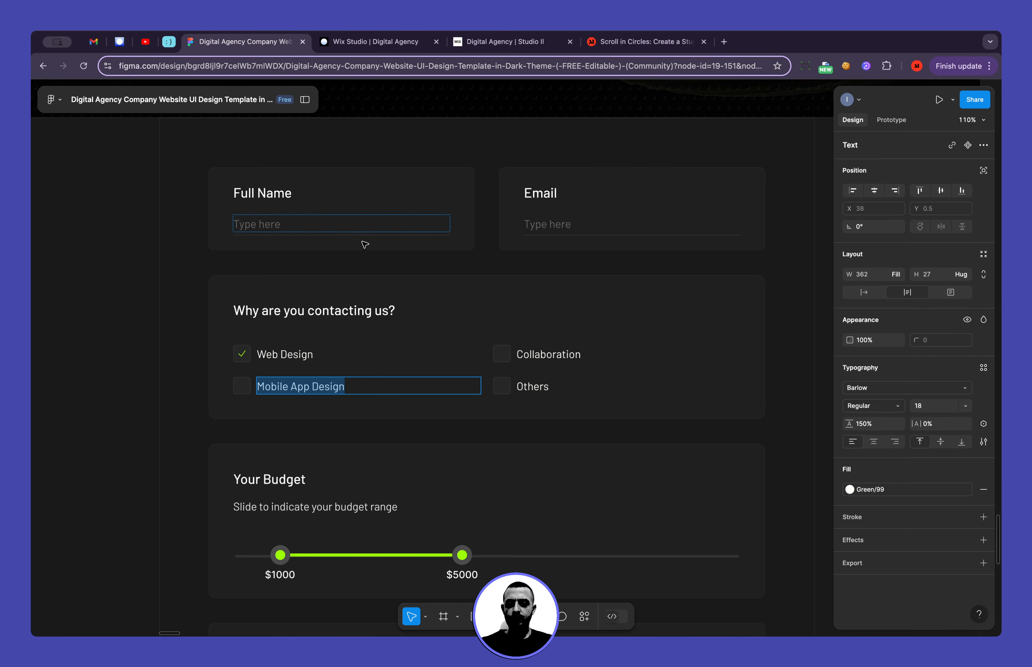
{"action": "double_click", "coordinate": [532, 379]}
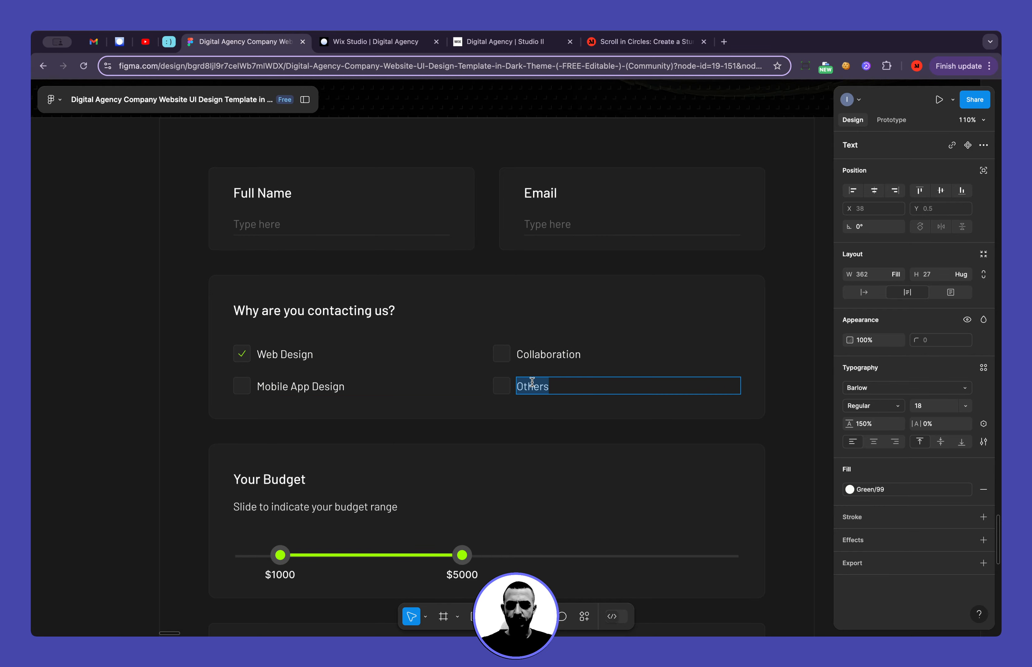
{"action": "left_click", "coordinate": [329, 43]}
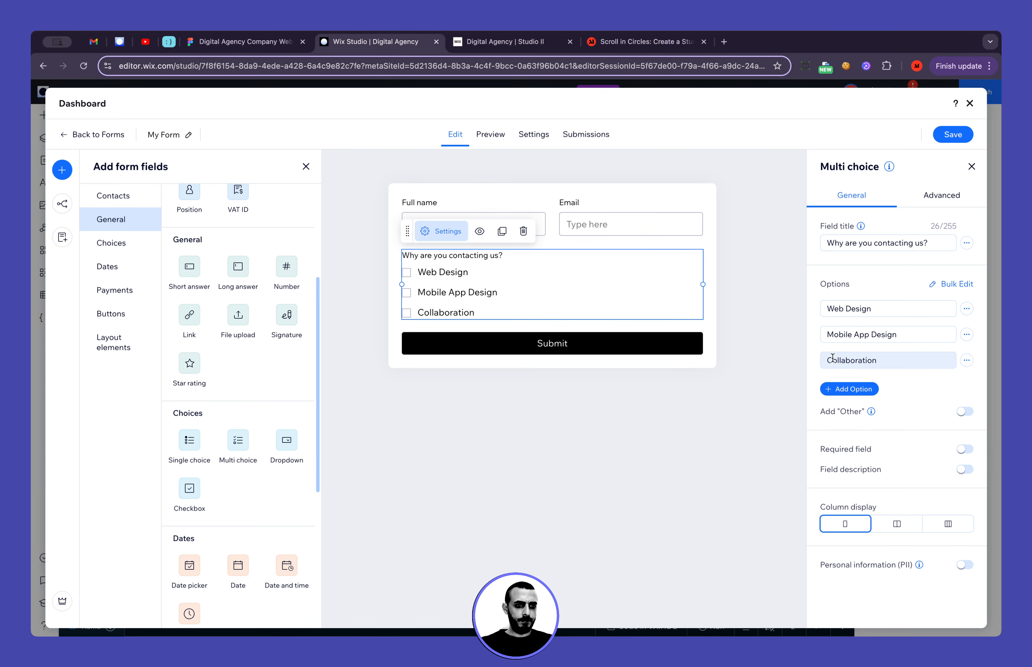
{"action": "left_click", "coordinate": [850, 389]}
{"action": "type", "text": "Others"}
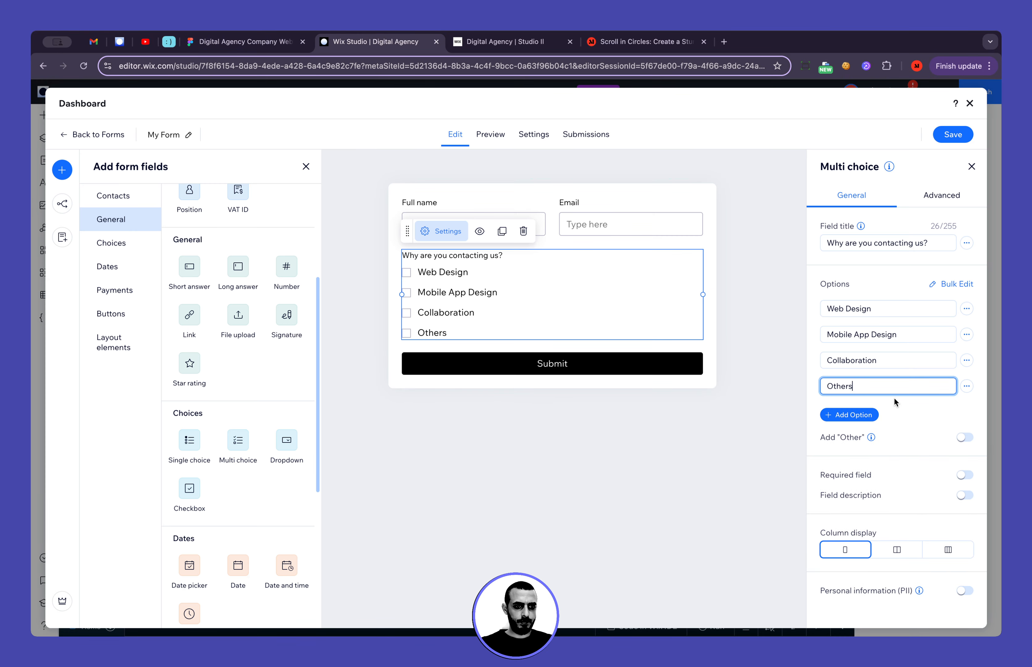
{"action": "left_click", "coordinate": [905, 402]}
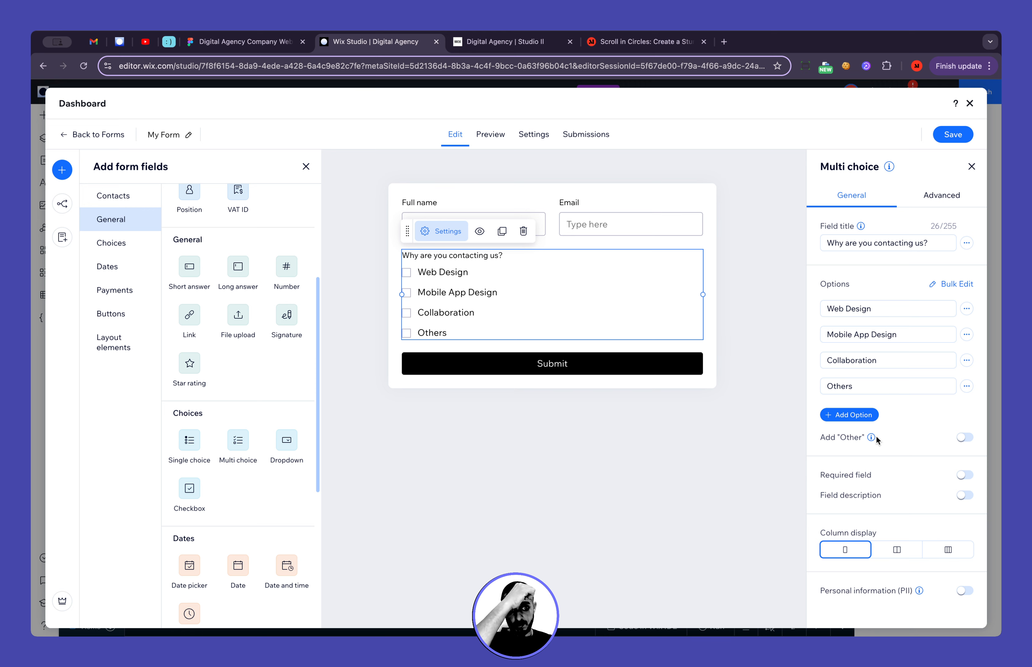
Enable the multi choice field's built-in "Other" option and delete the separately added "Others" option
{"action": "mouse_move", "coordinate": [871, 438]}
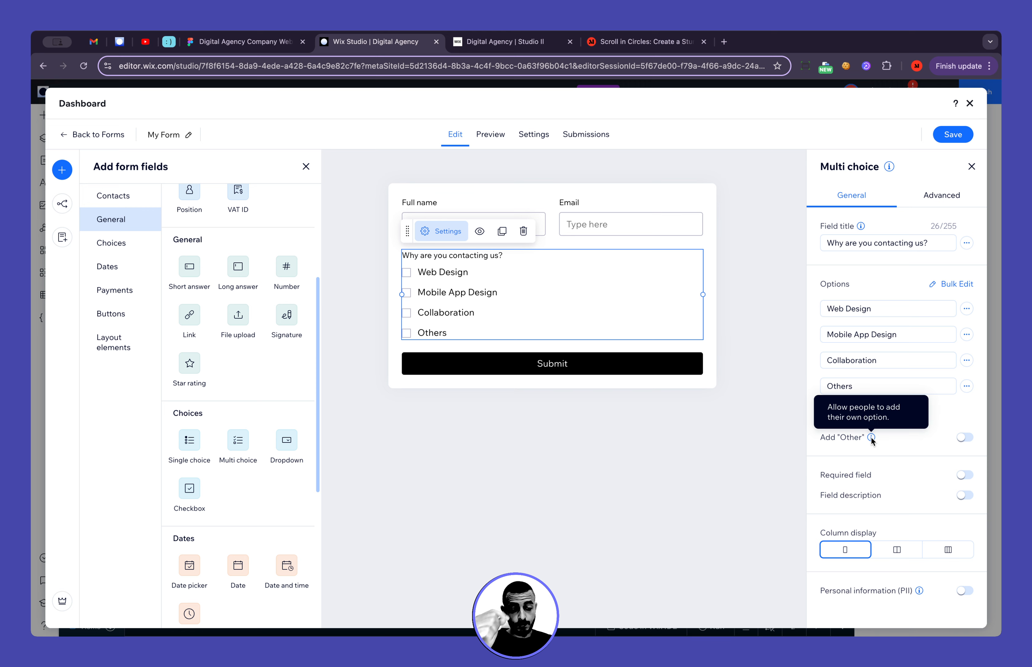
{"action": "left_click", "coordinate": [965, 438]}
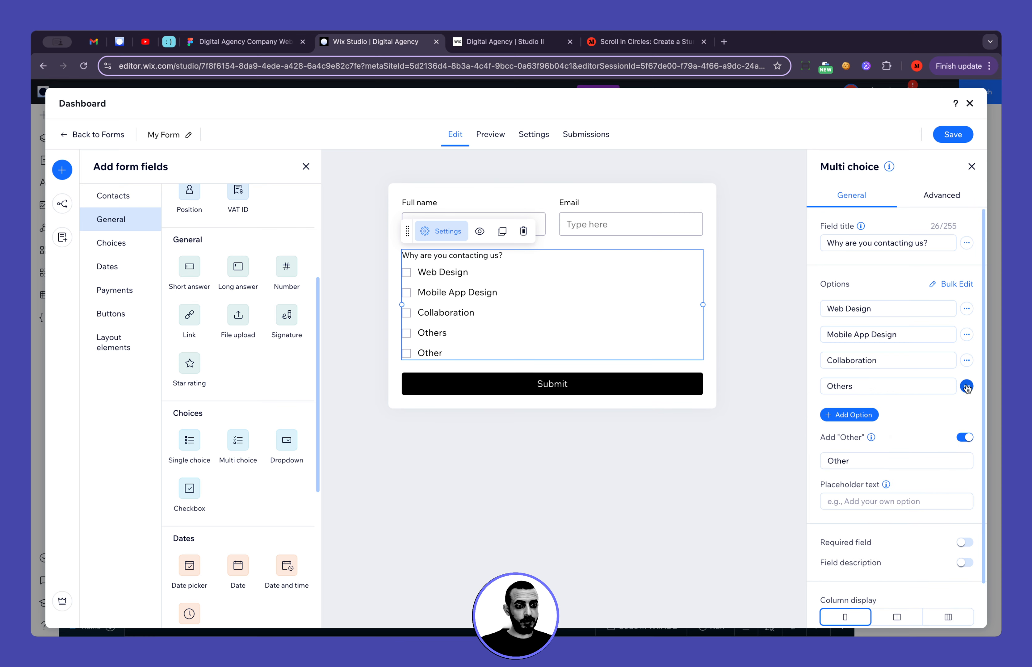
{"action": "double_click", "coordinate": [880, 466]}
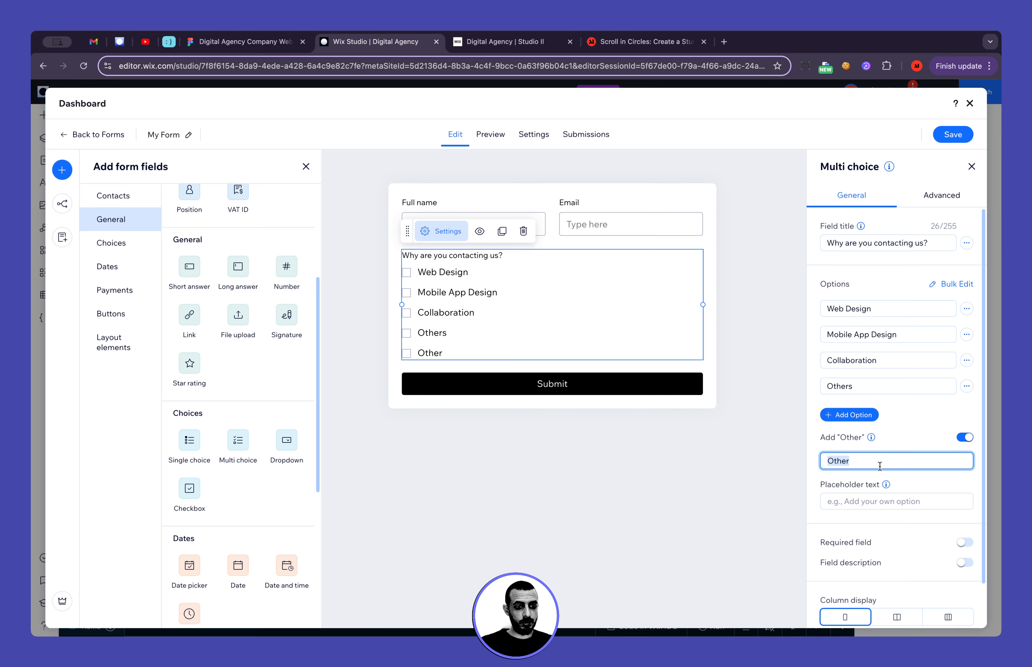
{"action": "left_click", "coordinate": [879, 464]}
{"action": "type", "text": "s"}
{"action": "left_click", "coordinate": [966, 386]}
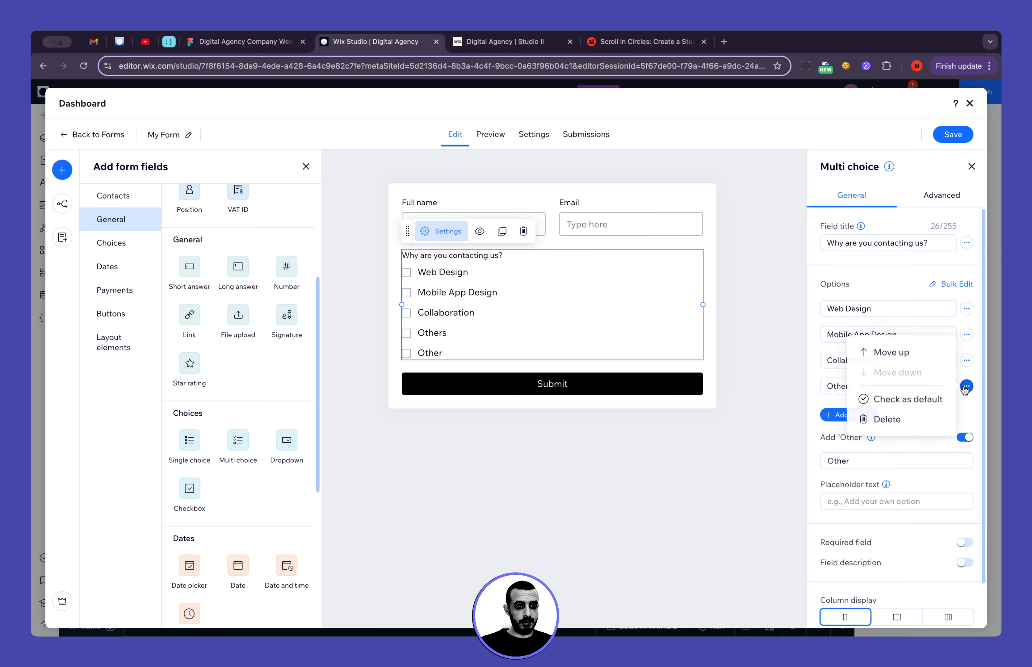
{"action": "left_click", "coordinate": [882, 418]}
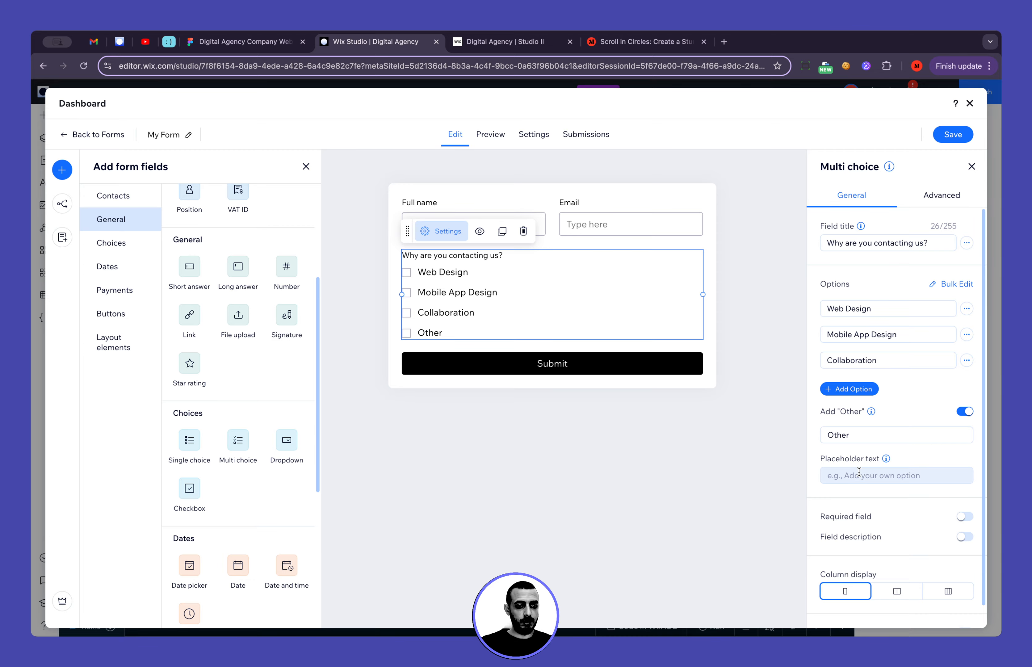
Check the multi choice options against the Figma design and make the form's Email field required in Wix Studio
{"action": "left_click", "coordinate": [245, 42]}
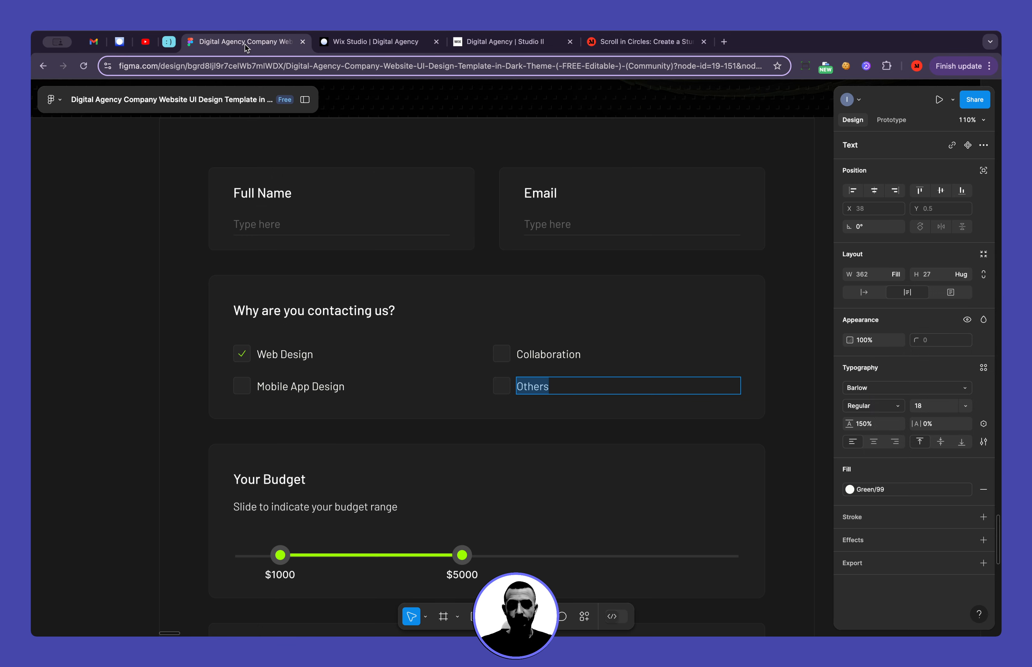
{"action": "left_click", "coordinate": [389, 42]}
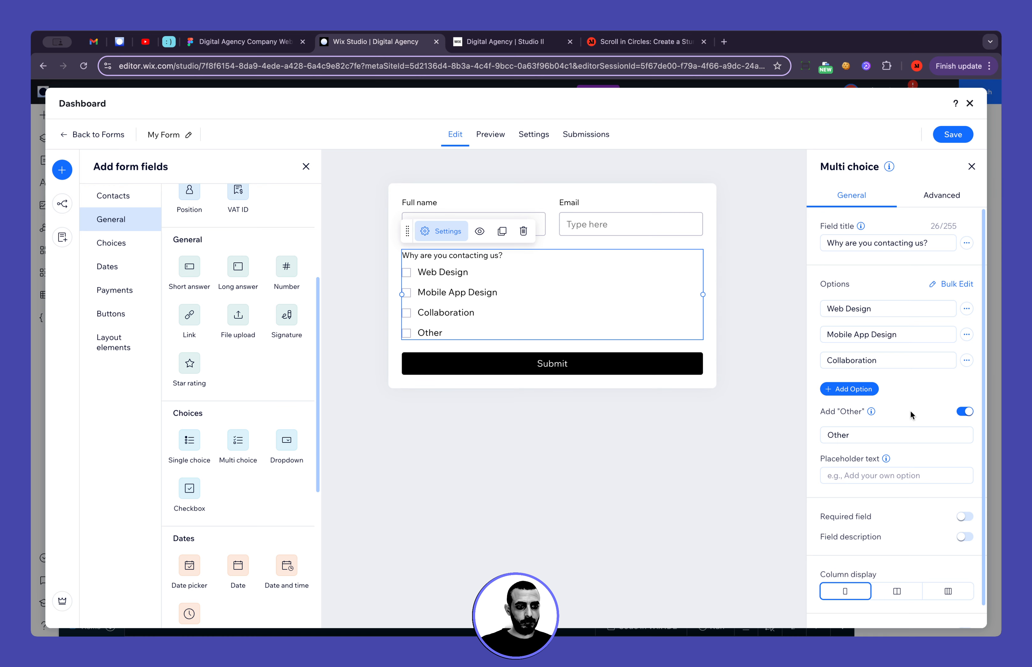
{"action": "scroll", "coordinate": [910, 410], "scroll_direction": "down", "scroll_amount": 1}
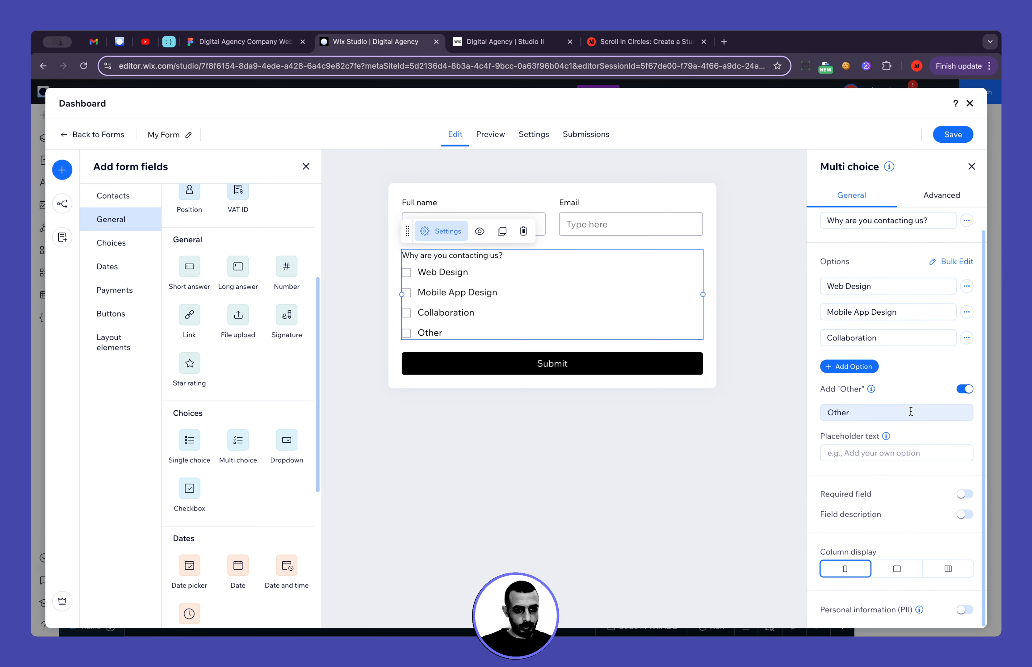
{"action": "left_click", "coordinate": [637, 224]}
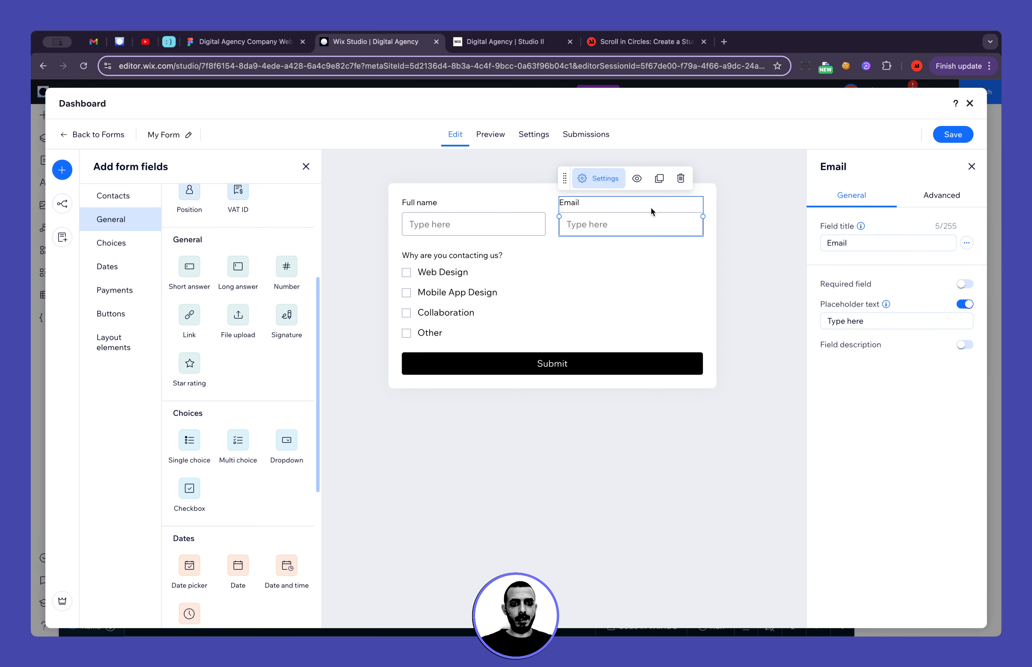
{"action": "left_click", "coordinate": [961, 286]}
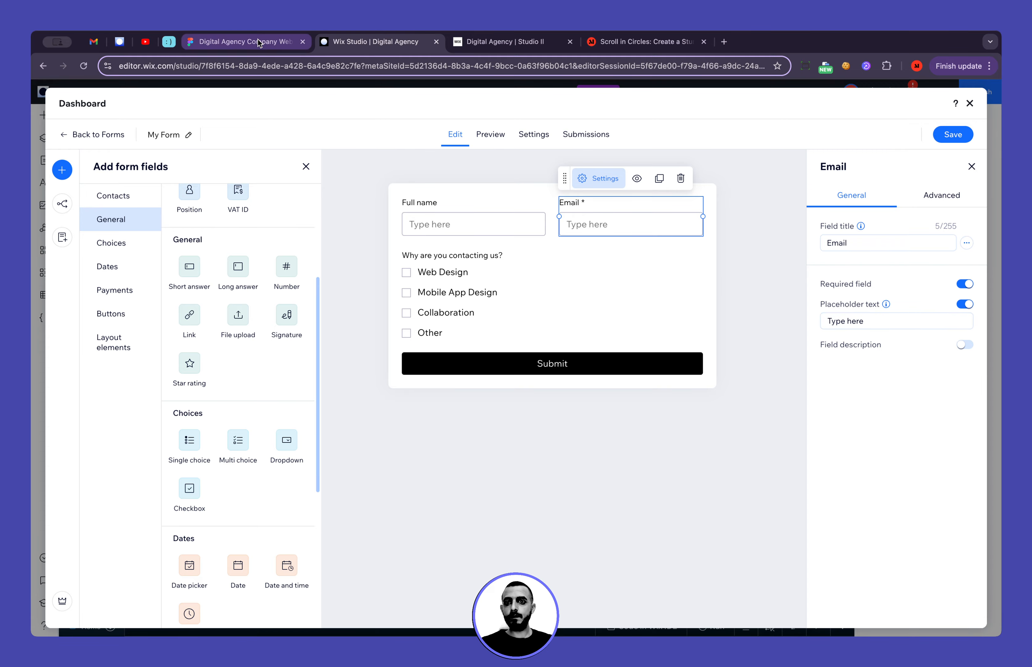
Switch to Figma, copy the "Your Budget" heading and return to the form in Wix Studio
{"action": "left_click", "coordinate": [245, 41]}
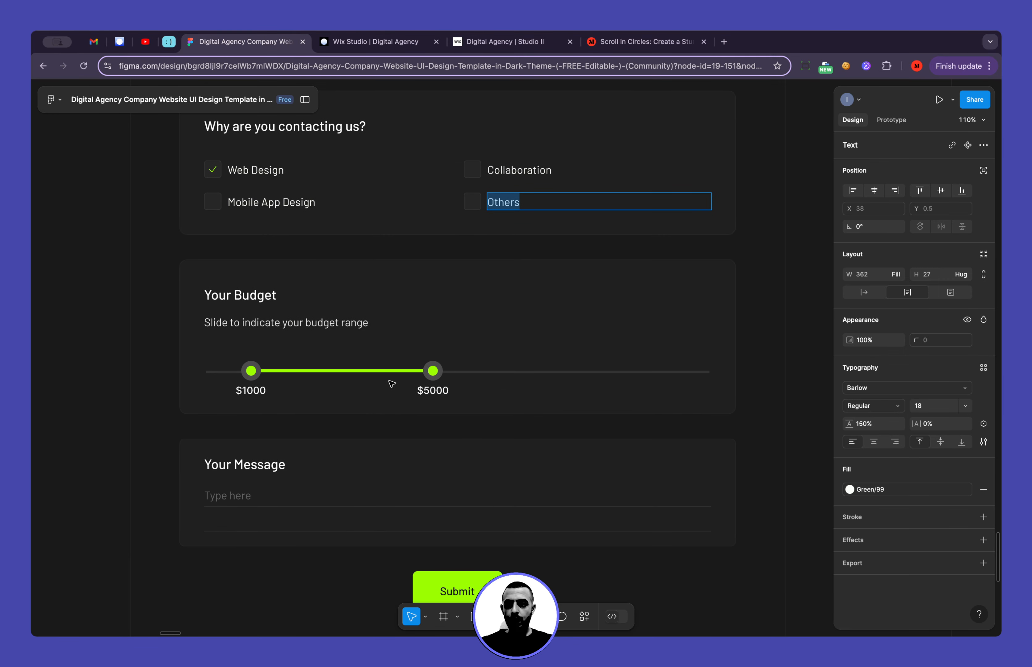
{"action": "double_click", "coordinate": [253, 297]}
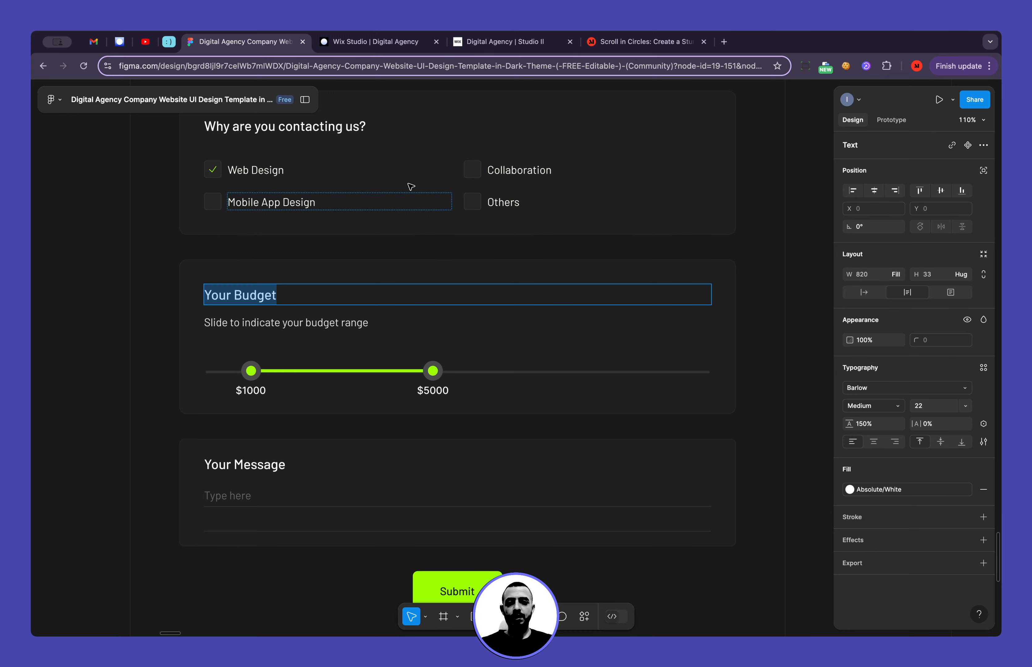
{"action": "left_click", "coordinate": [369, 41]}
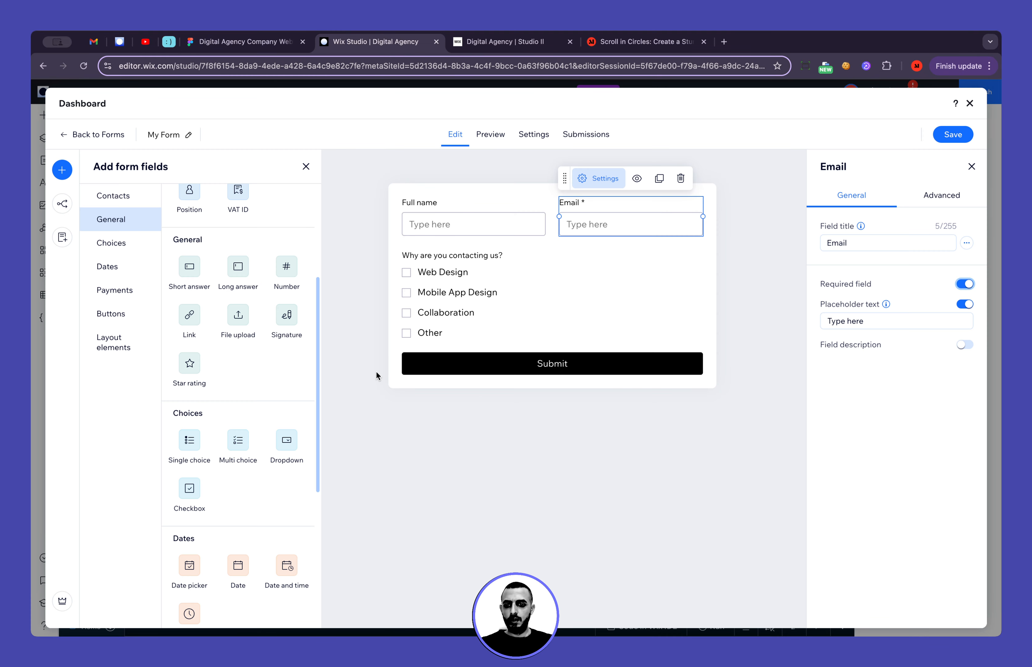
Add a Number field titled "Your Budget" and place it between the multi choice field and the Submit button
{"action": "scroll", "coordinate": [260, 377], "scroll_direction": "down", "scroll_amount": 3}
{"action": "scroll", "coordinate": [260, 376], "scroll_direction": "up", "scroll_amount": 7}
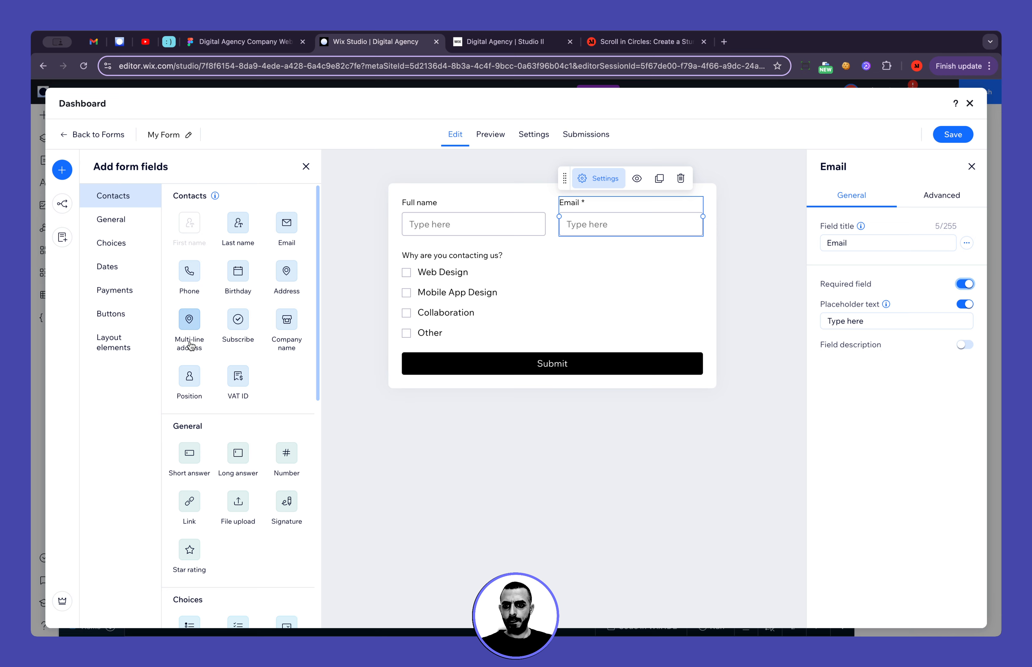
{"action": "scroll", "coordinate": [245, 291], "scroll_direction": "down", "scroll_amount": 2}
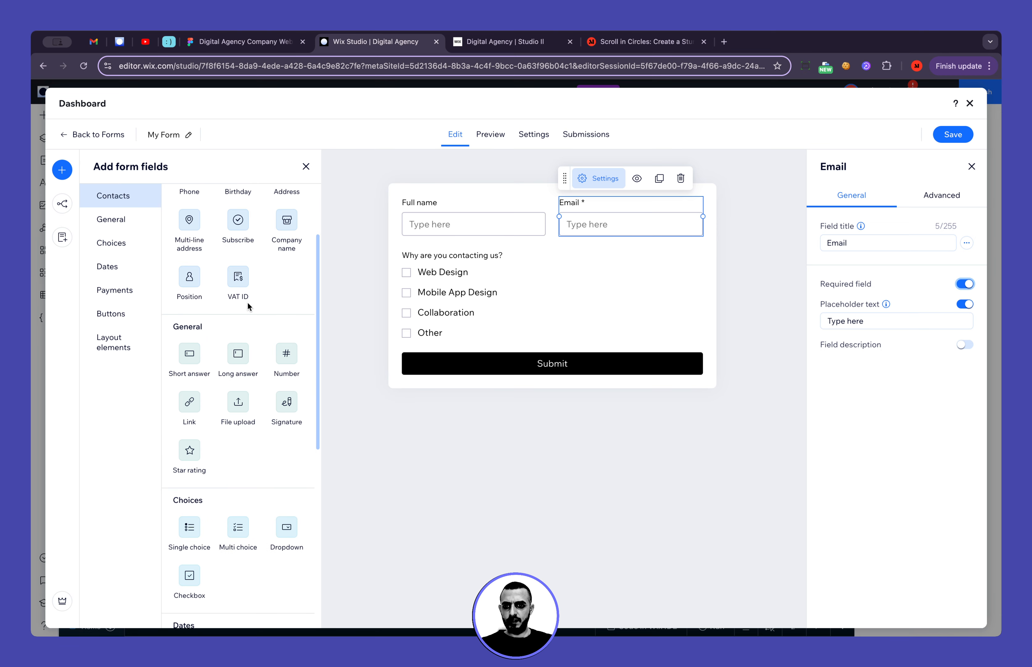
{"action": "left_click", "coordinate": [290, 361]}
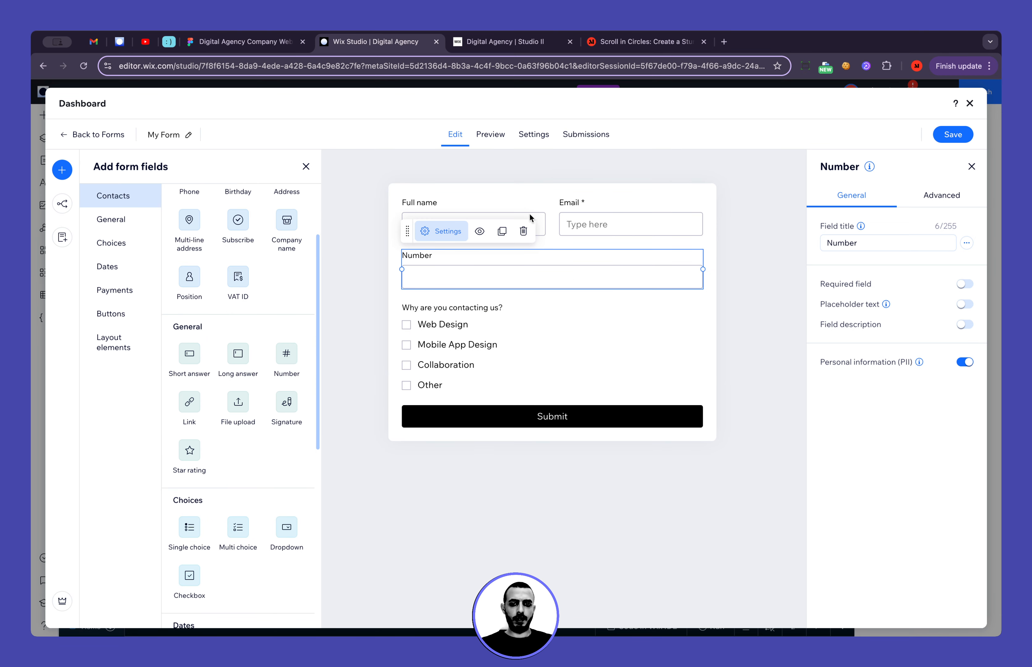
{"action": "left_click", "coordinate": [890, 241]}
{"action": "double_click", "coordinate": [890, 241]}
{"action": "type", "text": "Your Budget"}
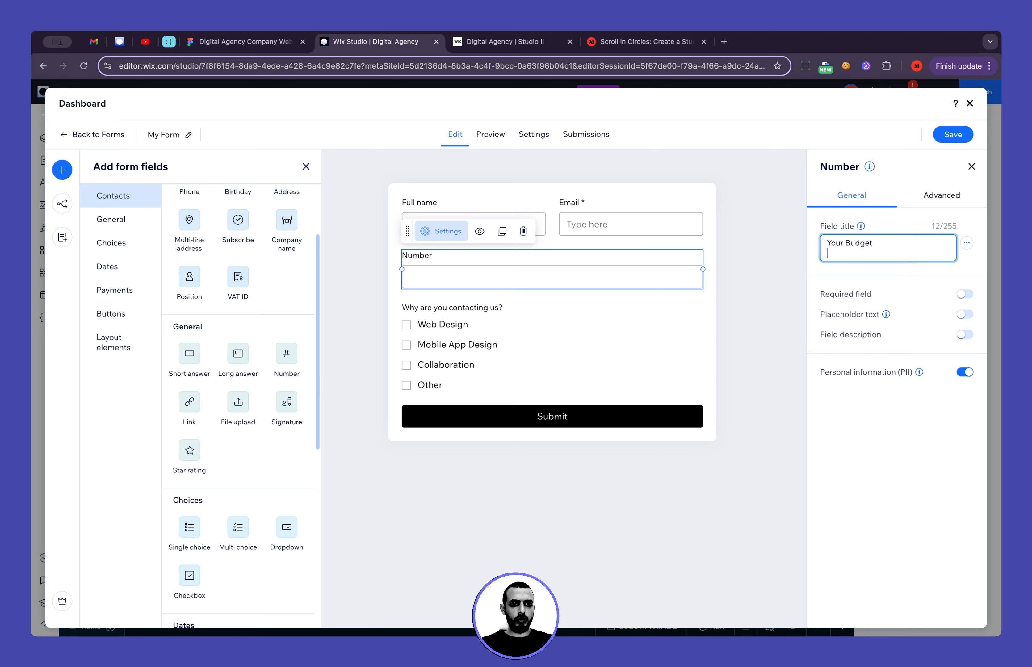
{"action": "left_click_drag", "start_coordinate": [559, 281], "coordinate": [561, 399]}
Copy "Slide to indicate your budget range" from the Figma design and add a Text element below the "Your Budget" field in Wix Studio
{"action": "left_click", "coordinate": [222, 43]}
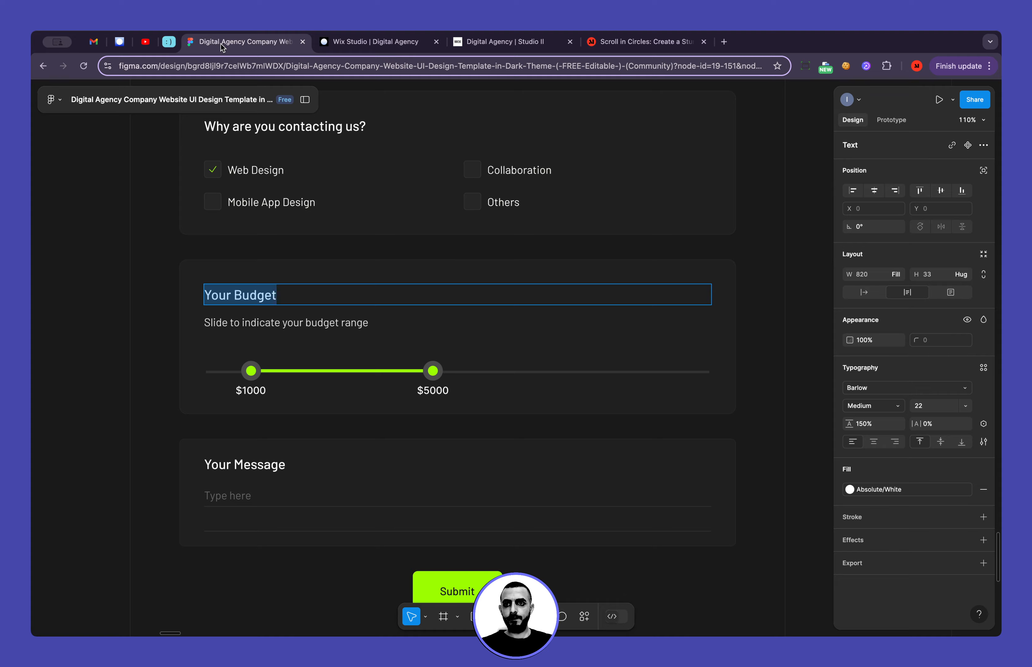
{"action": "double_click", "coordinate": [272, 319]}
{"action": "key", "text": "super+c"}
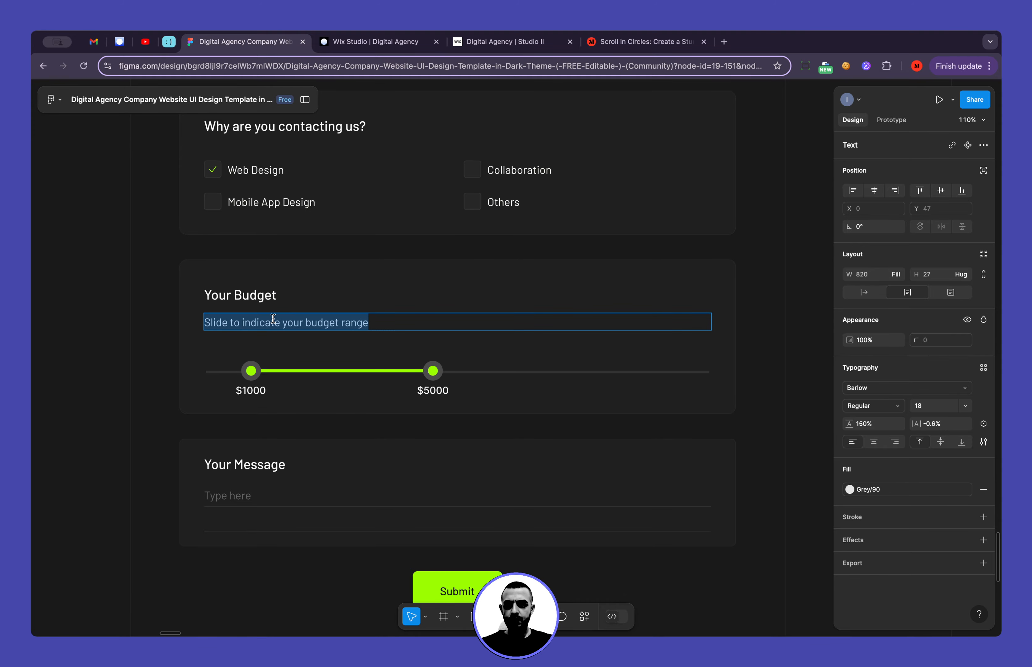
{"action": "left_click", "coordinate": [344, 51]}
{"action": "scroll", "coordinate": [256, 449], "scroll_direction": "down", "scroll_amount": 8}
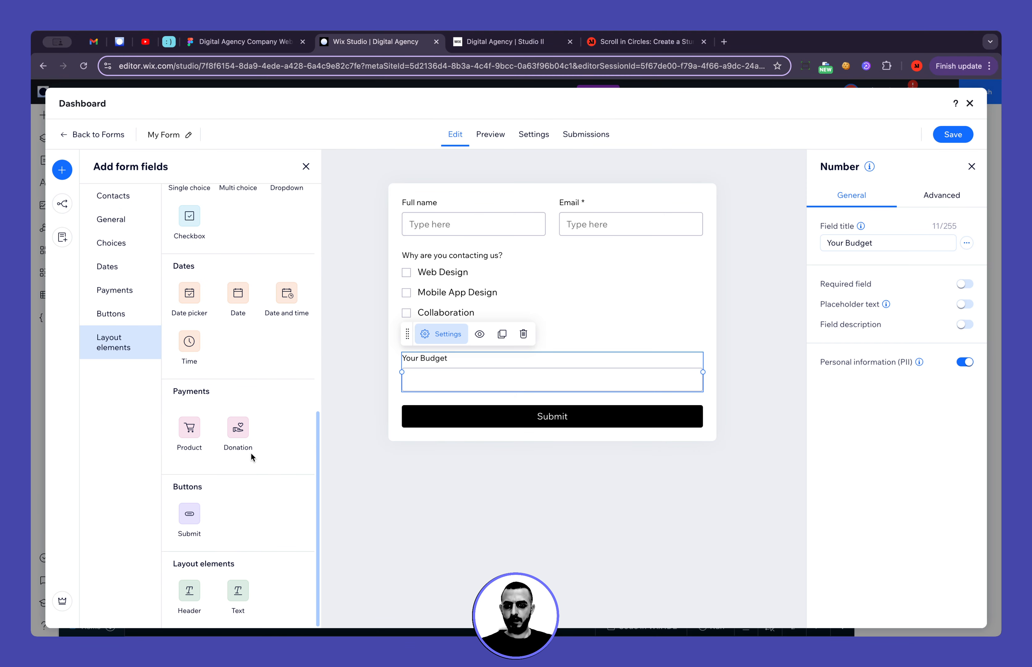
{"action": "left_click_drag", "start_coordinate": [238, 590], "coordinate": [438, 408]}
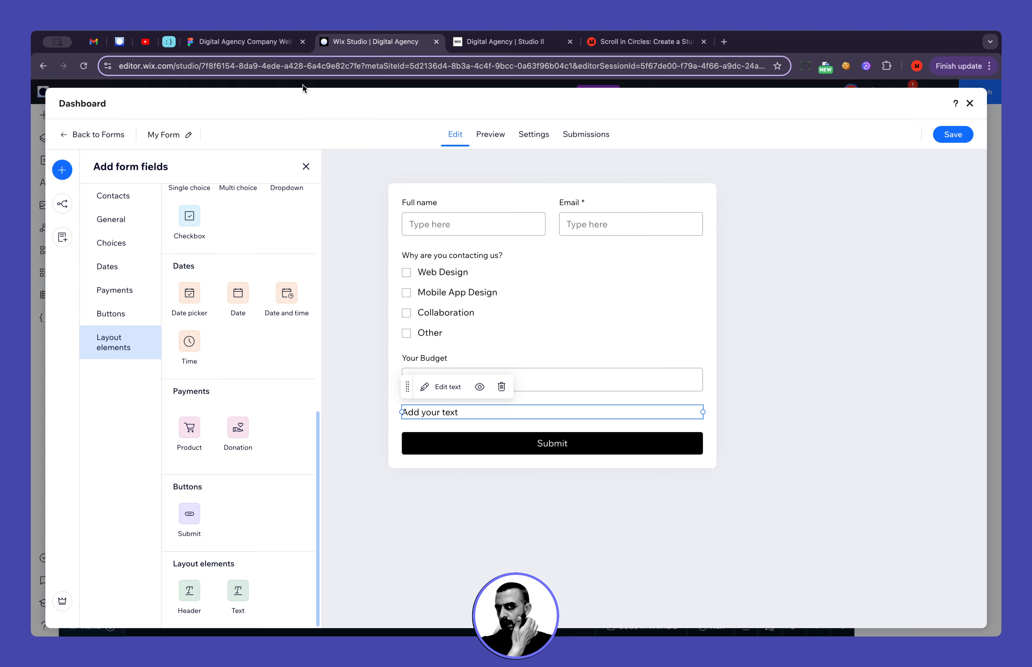
Replace the new Text element's placeholder with "Slide to indicate your budget range"
{"action": "left_click", "coordinate": [246, 41]}
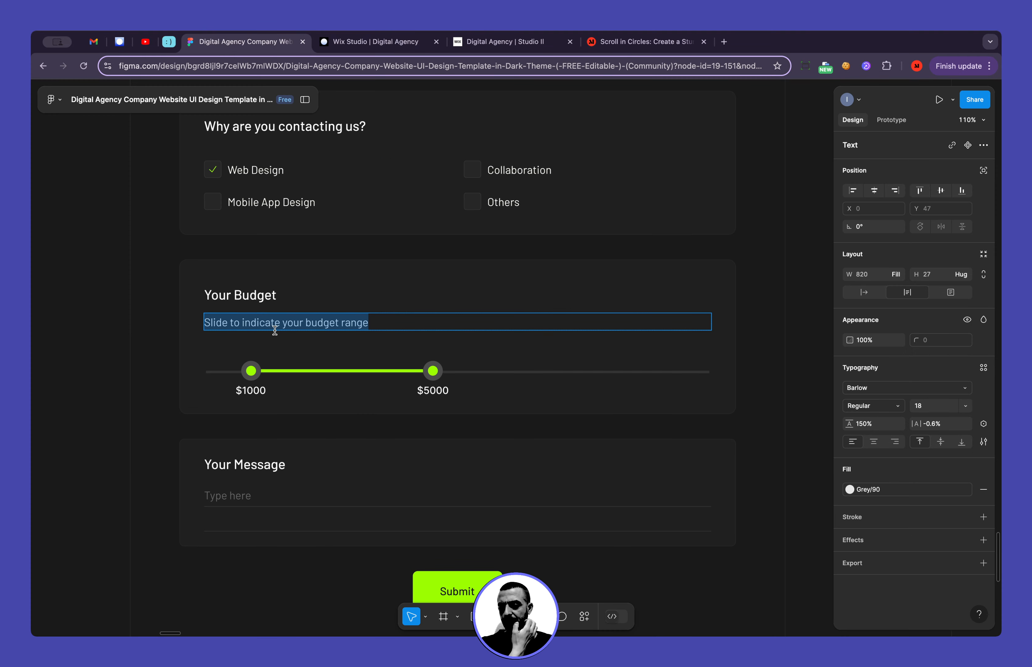
{"action": "left_click", "coordinate": [352, 47]}
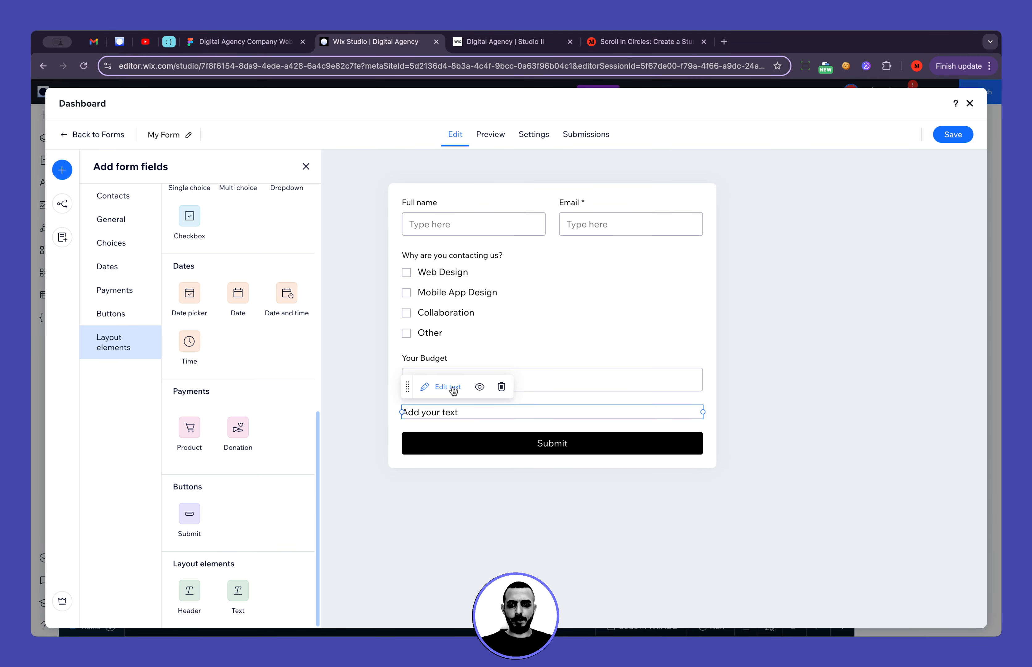
{"action": "left_click", "coordinate": [440, 387]}
{"action": "triple_click", "coordinate": [479, 406]}
{"action": "key", "text": "super+v"}
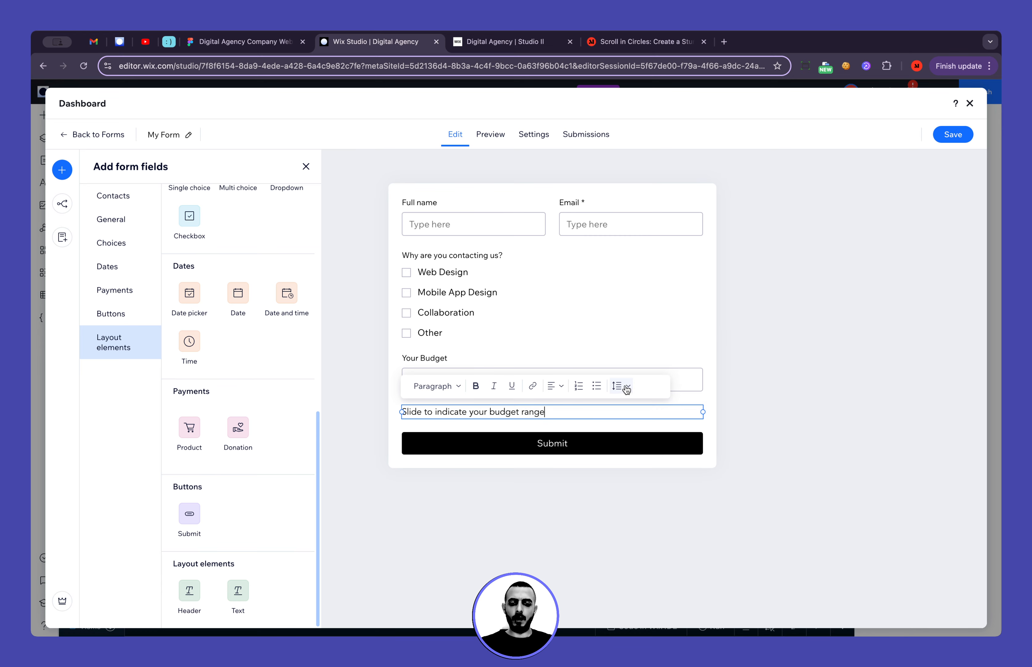
{"action": "left_click", "coordinate": [729, 411]}
{"action": "left_click", "coordinate": [673, 415]}
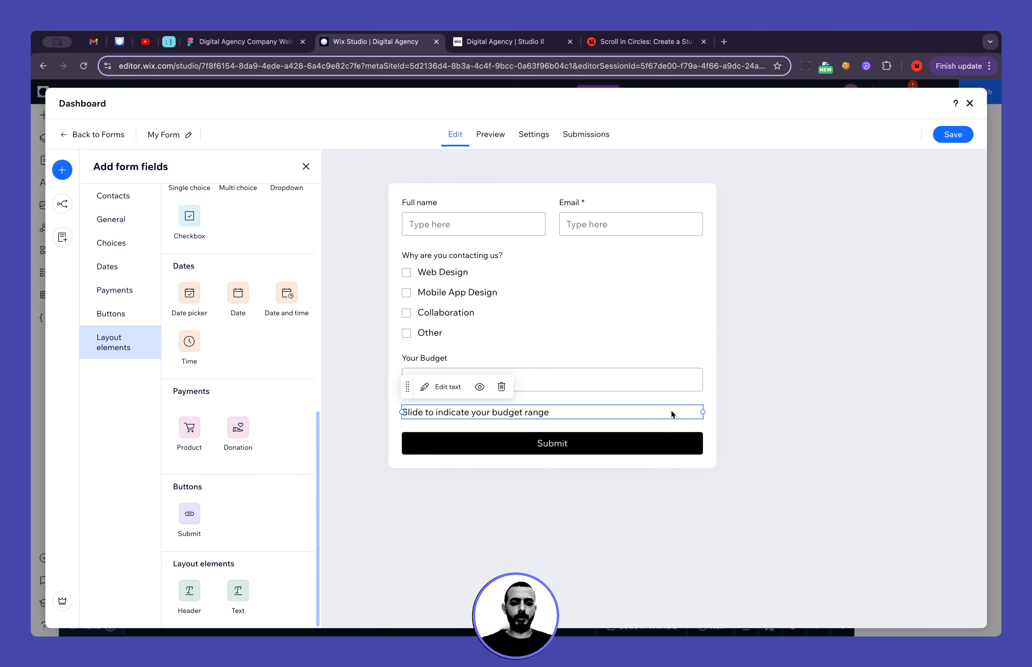
{"action": "left_click", "coordinate": [480, 387]}
Remove the budget hint text from the form and copy the "Your Message" heading from the Figma design for use in Wix Studio
{"action": "left_click", "coordinate": [244, 41]}
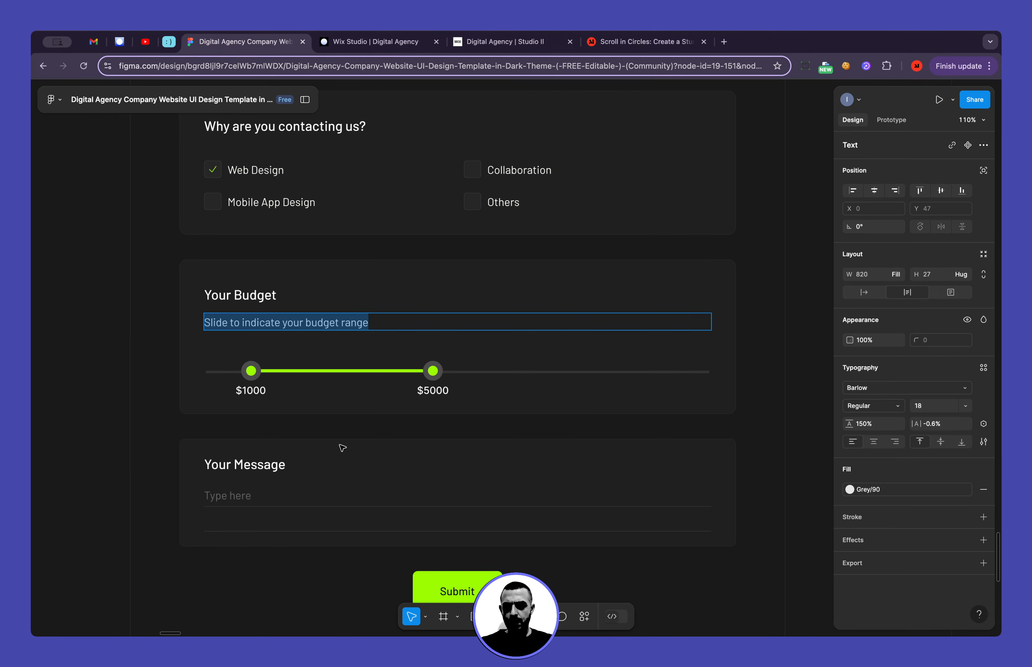
{"action": "scroll", "coordinate": [342, 448], "scroll_direction": "down", "scroll_amount": 2}
{"action": "left_click", "coordinate": [270, 423]}
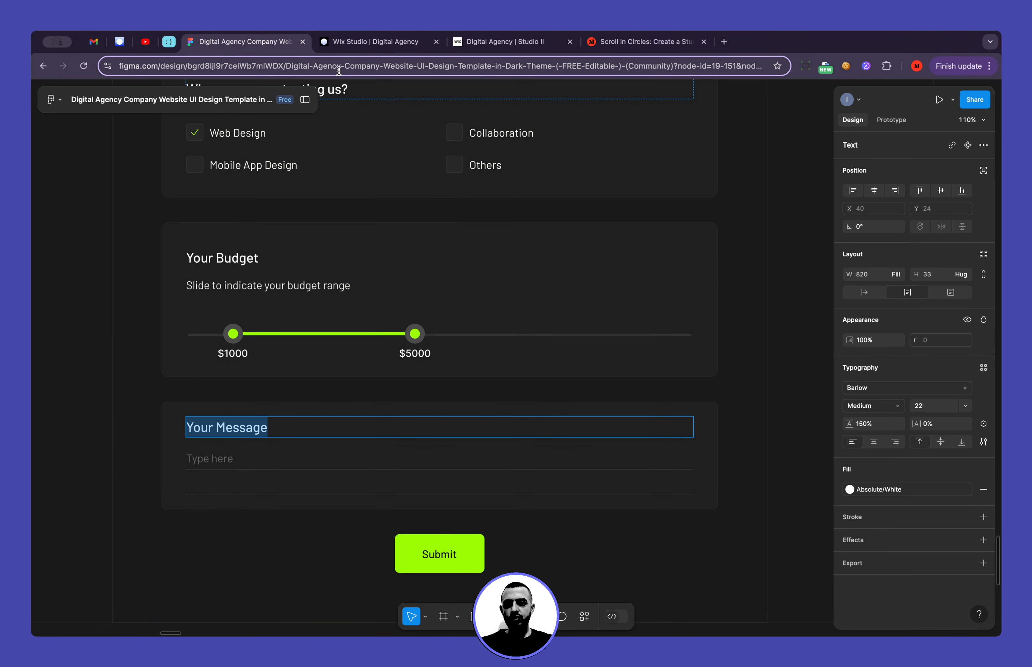
{"action": "left_click", "coordinate": [346, 47]}
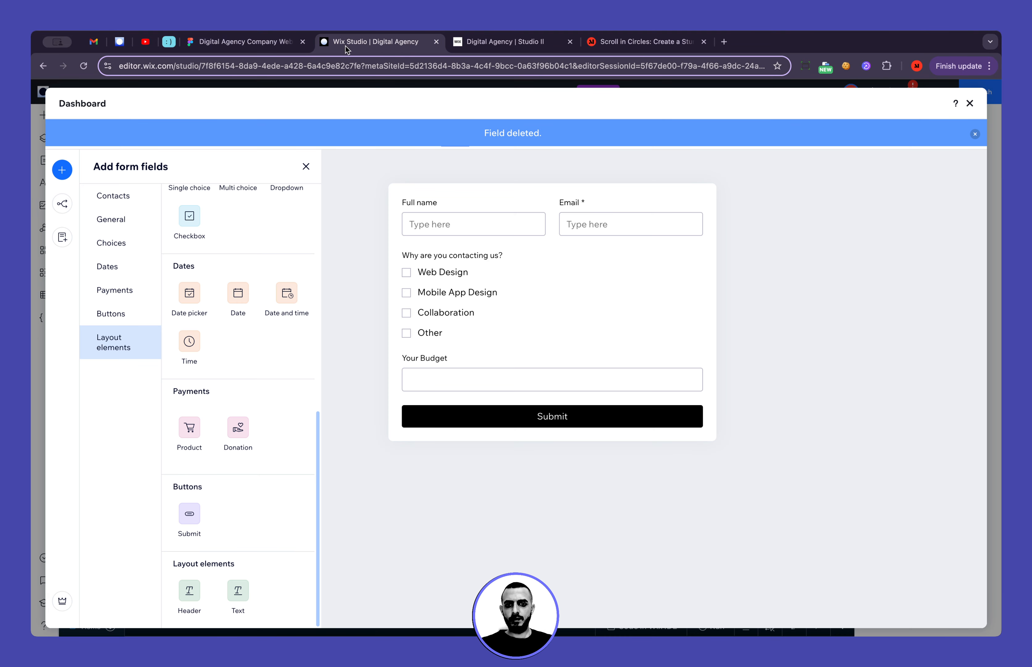
Add a Long answer field between "Your Budget" and the Submit button and title it "Your Message"
{"action": "scroll", "coordinate": [233, 395], "scroll_direction": "up", "scroll_amount": 4}
{"action": "scroll", "coordinate": [222, 216], "scroll_direction": "up", "scroll_amount": 5}
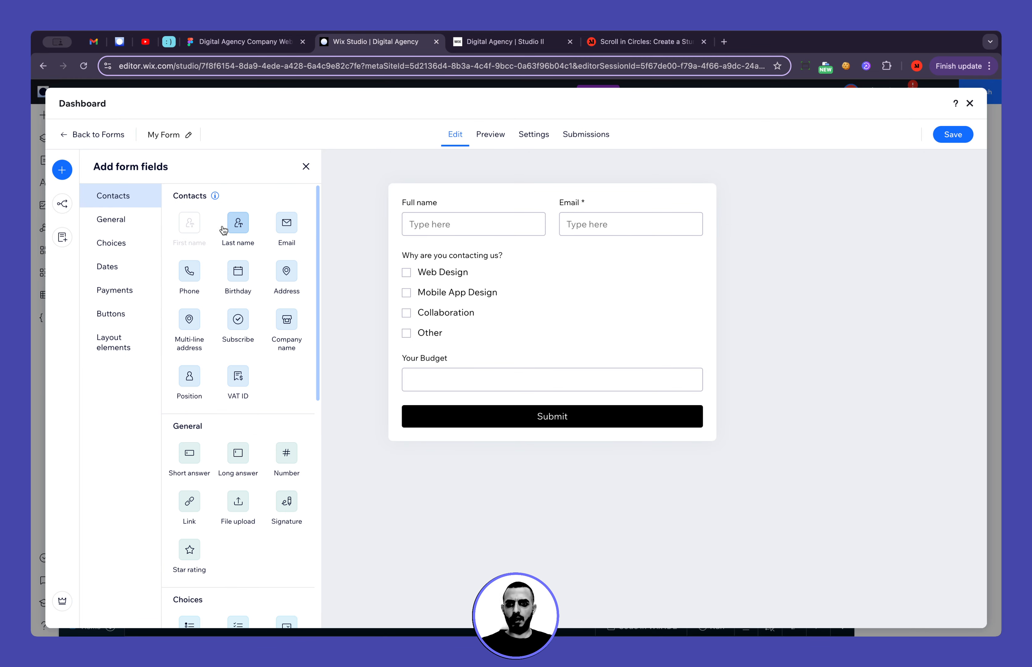
{"action": "scroll", "coordinate": [263, 358], "scroll_direction": "down", "scroll_amount": 3}
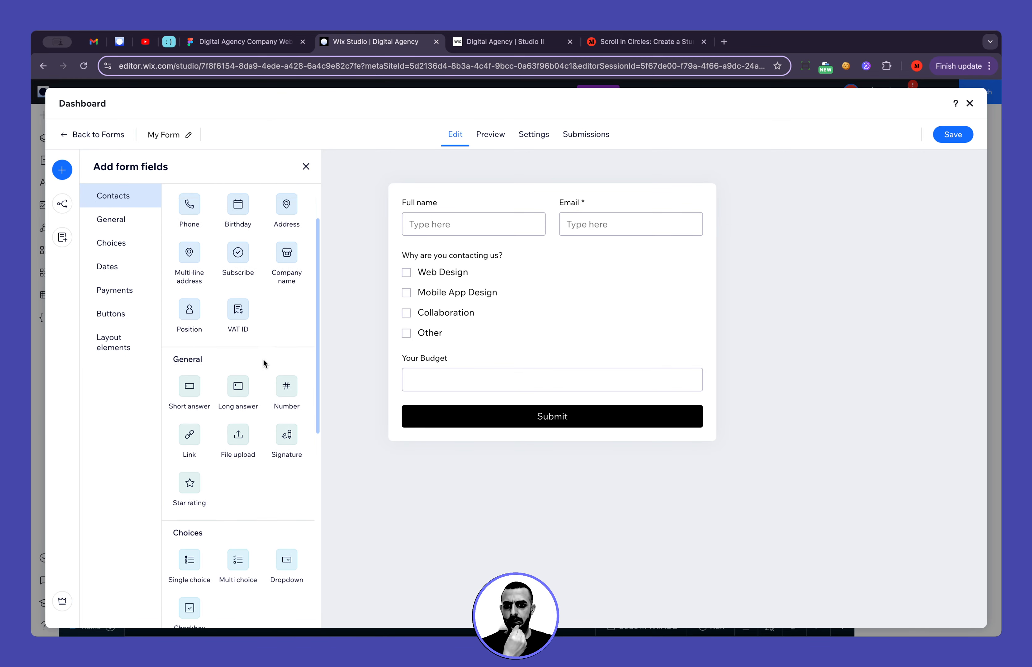
{"action": "left_click_drag", "start_coordinate": [238, 362], "coordinate": [454, 407]}
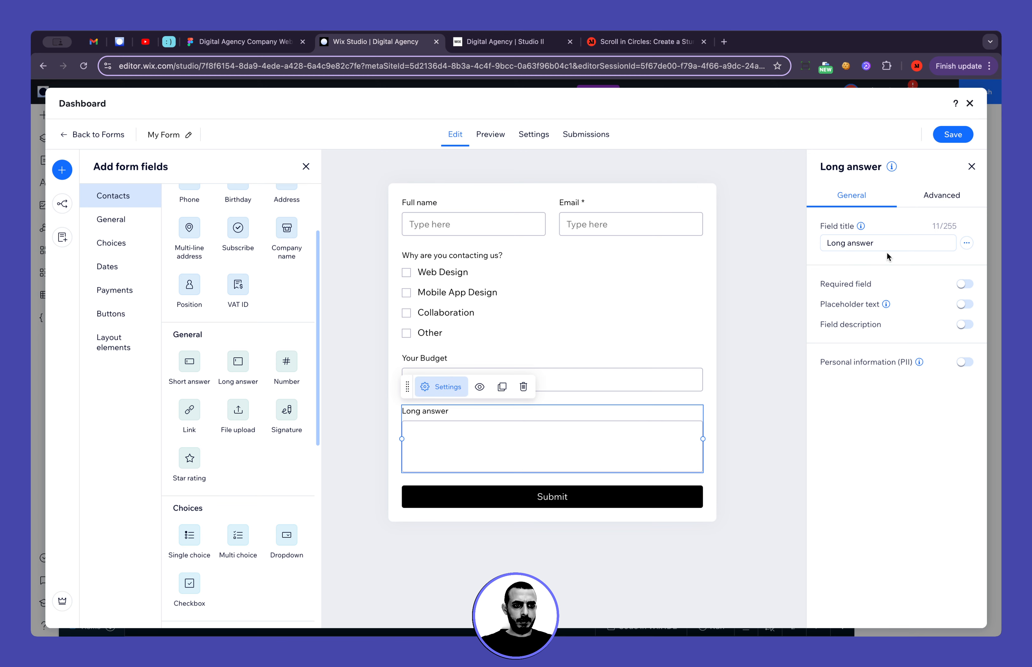
{"action": "triple_click", "coordinate": [887, 250]}
{"action": "type", "text": "Your Message"}
{"action": "left_click", "coordinate": [885, 260]}
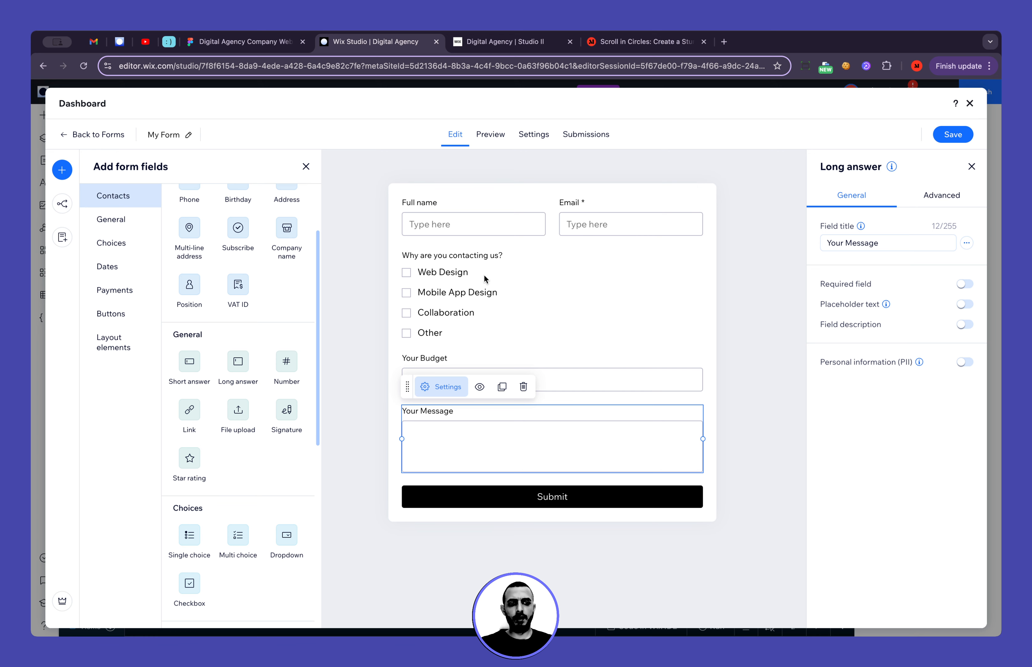
Narrow the Submit button and centre it below the message field, comparing it with the Figma design
{"action": "left_click", "coordinate": [246, 43]}
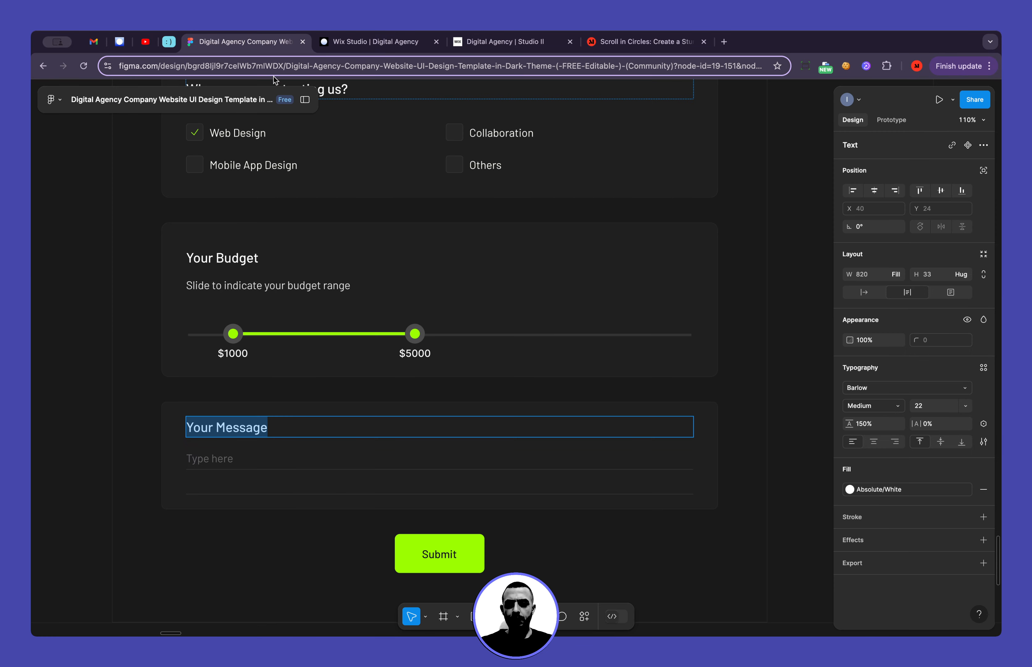
{"action": "left_click", "coordinate": [375, 47]}
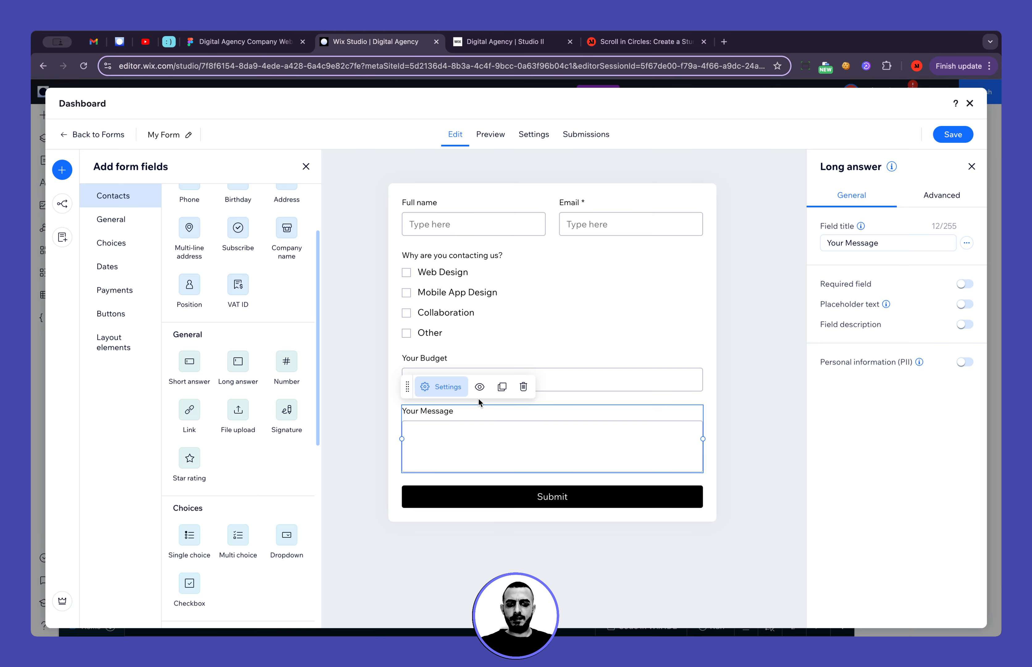
{"action": "left_click", "coordinate": [521, 499]}
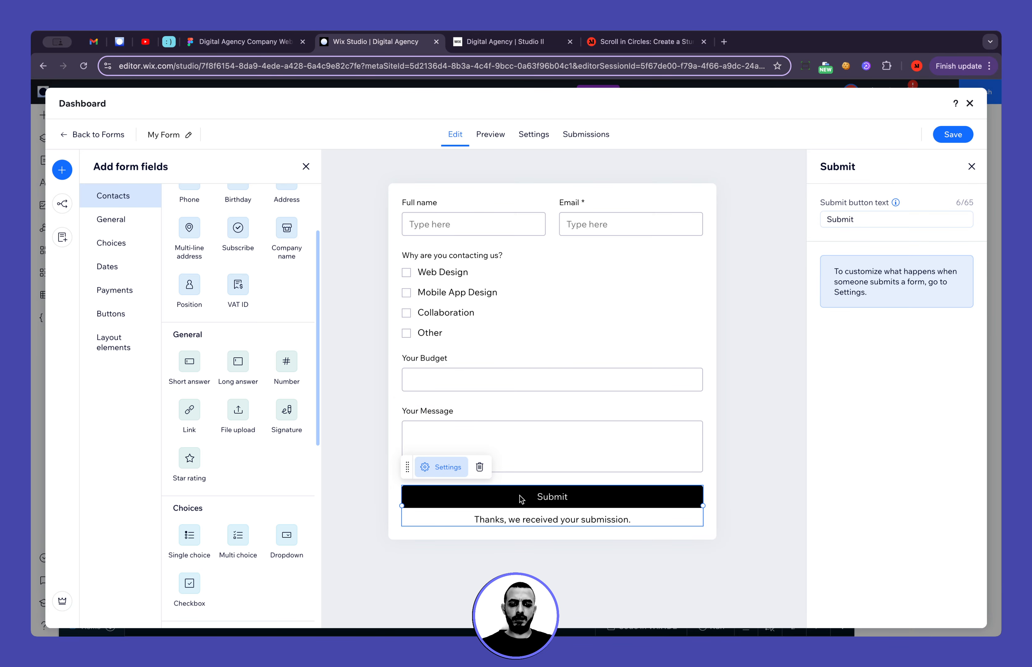
{"action": "left_click_drag", "start_coordinate": [702, 507], "coordinate": [481, 517]}
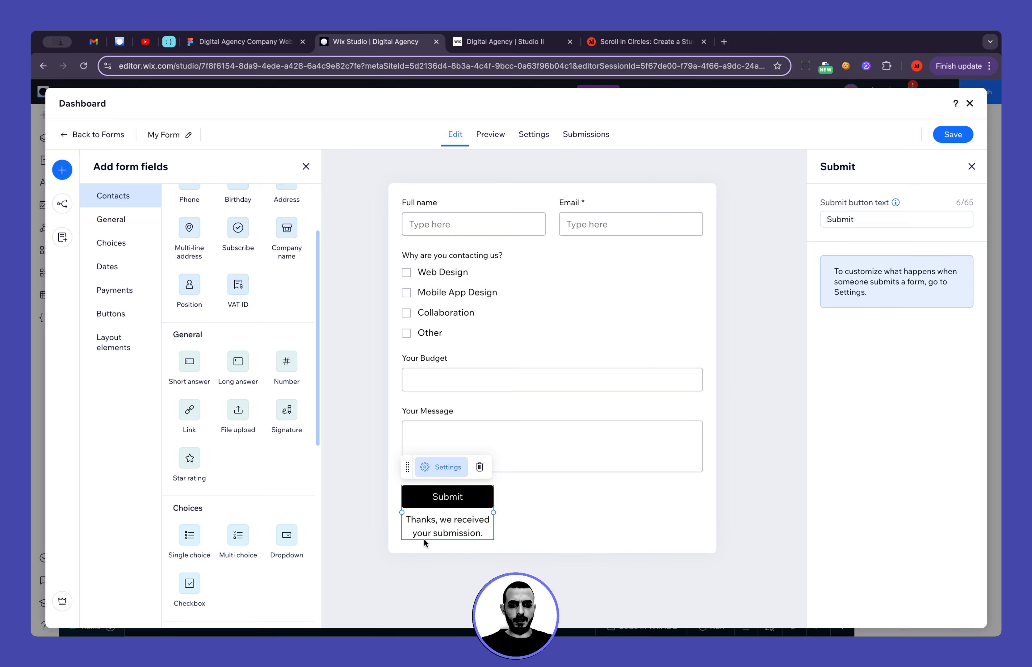
{"action": "left_click_drag", "start_coordinate": [425, 542], "coordinate": [642, 520]}
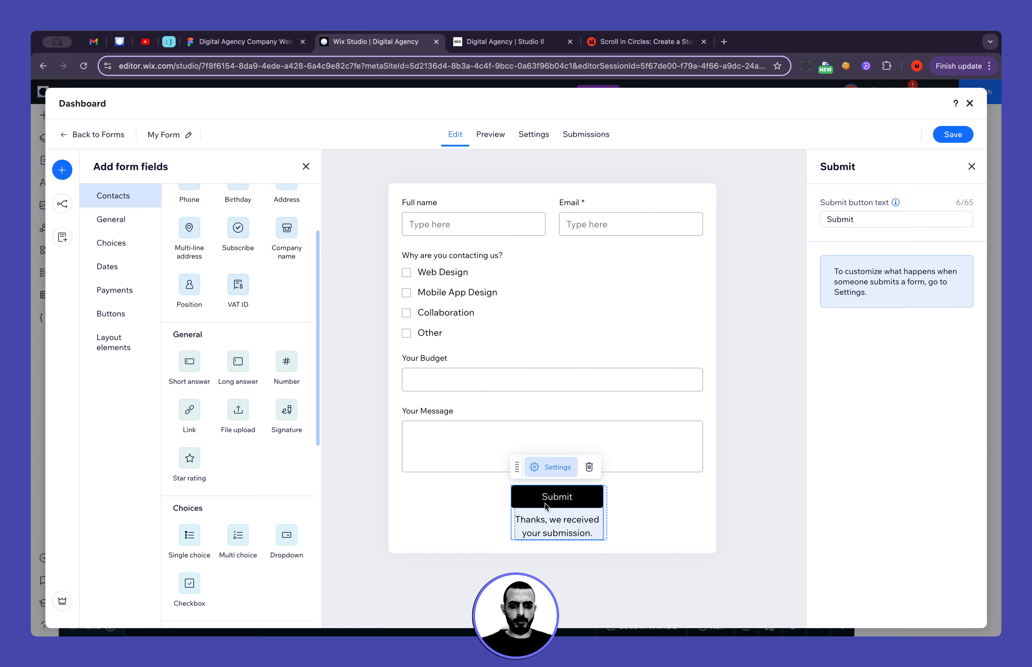
{"action": "left_click", "coordinate": [643, 524]}
{"action": "left_click", "coordinate": [245, 41]}
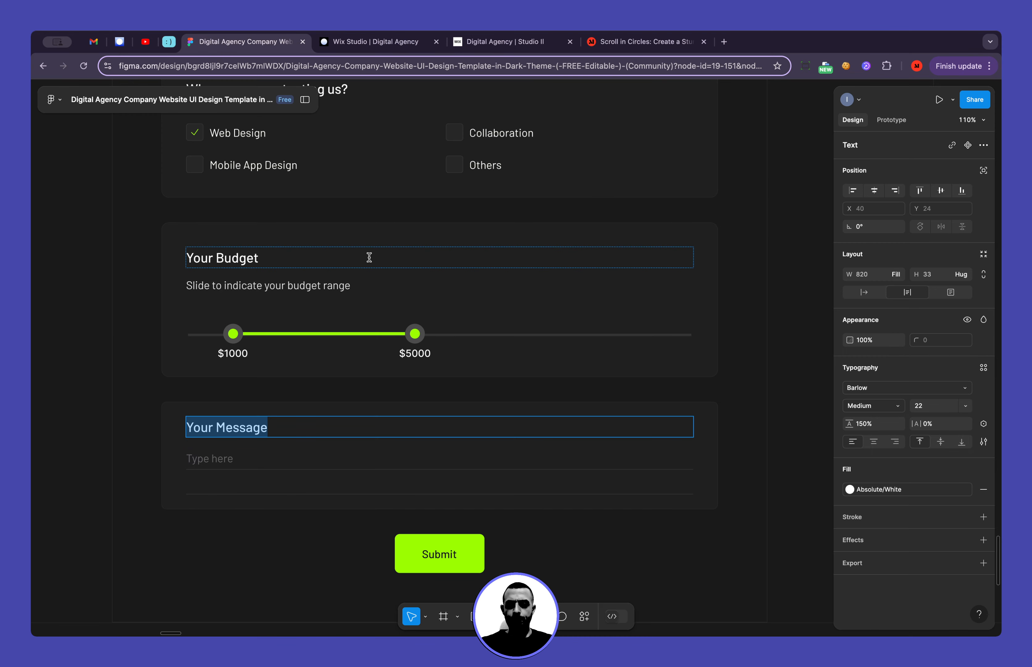
{"action": "scroll", "coordinate": [369, 257], "scroll_direction": "down", "scroll_amount": 5}
{"action": "scroll", "coordinate": [369, 257], "scroll_direction": "up", "scroll_amount": 1}
{"action": "left_click", "coordinate": [359, 42]}
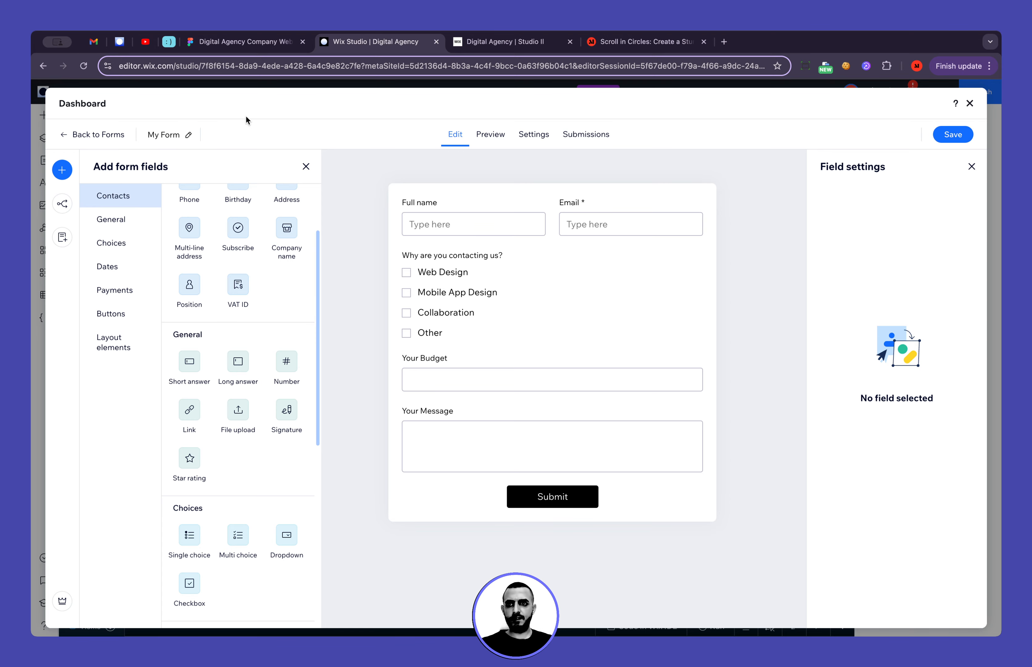
Rename the form as "Contact Form"
{"action": "left_click", "coordinate": [186, 138]}
{"action": "key", "text": "super+a"}
{"action": "type", "text": "C"}
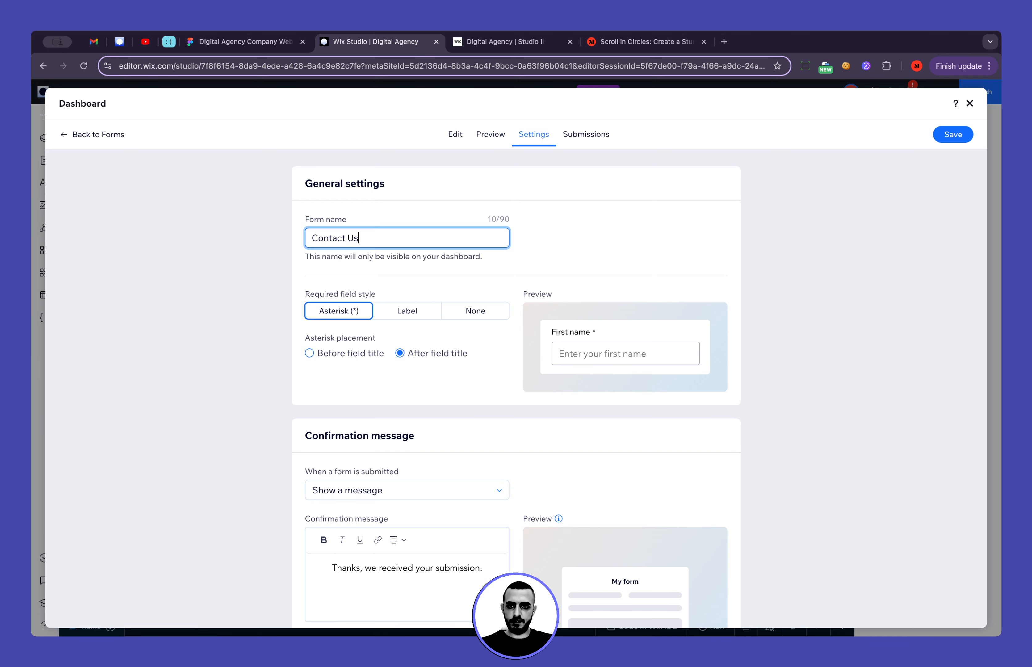
{"action": "type", "text": "ontact "}
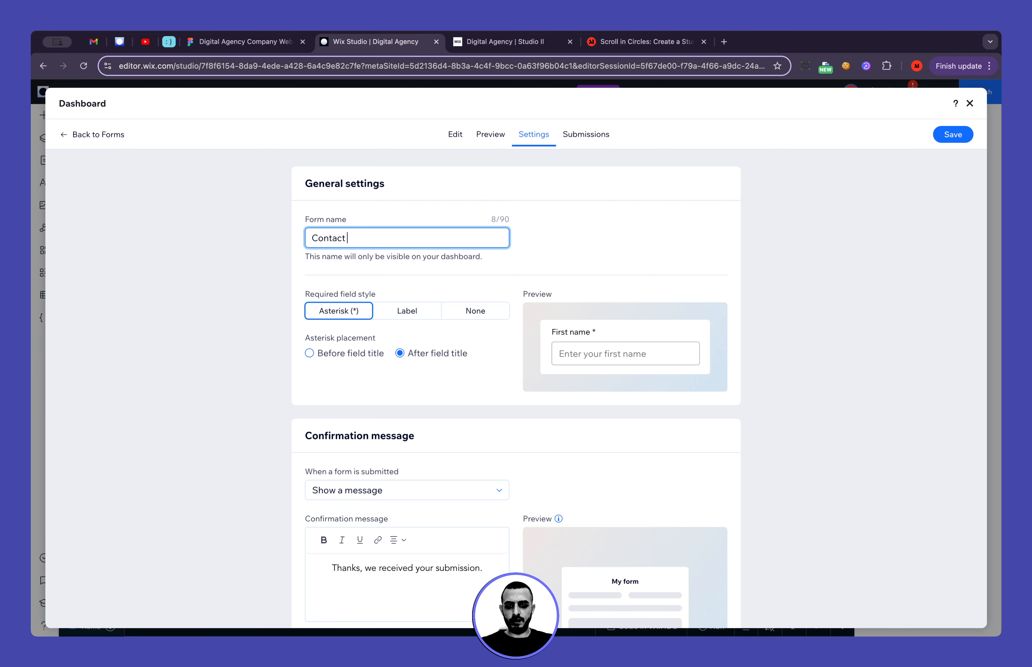
{"action": "type", "text": "Form"}
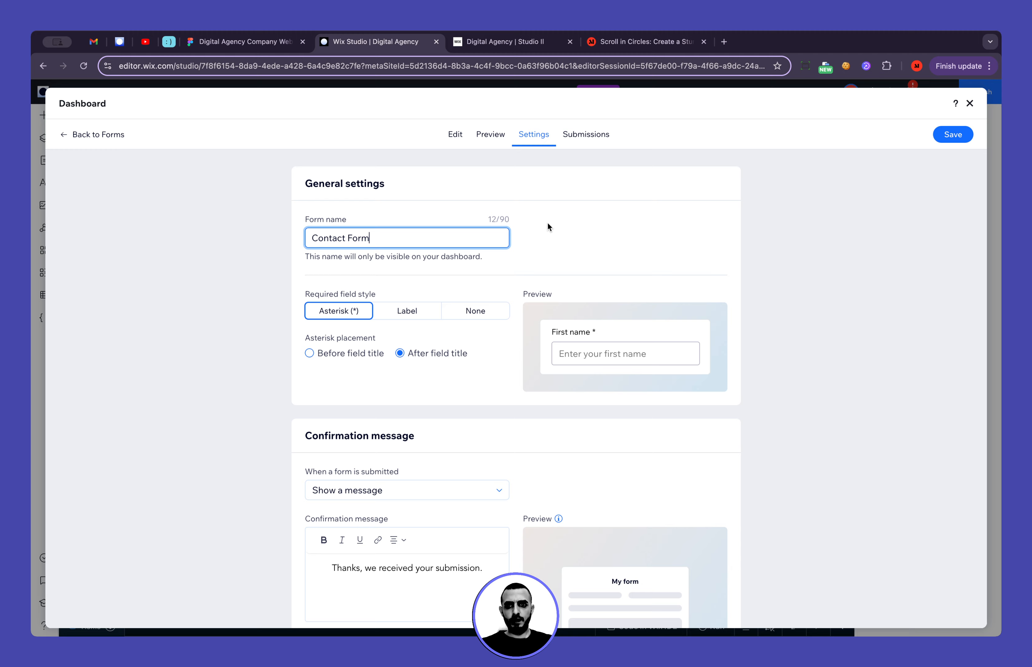
{"action": "left_click", "coordinate": [548, 223]}
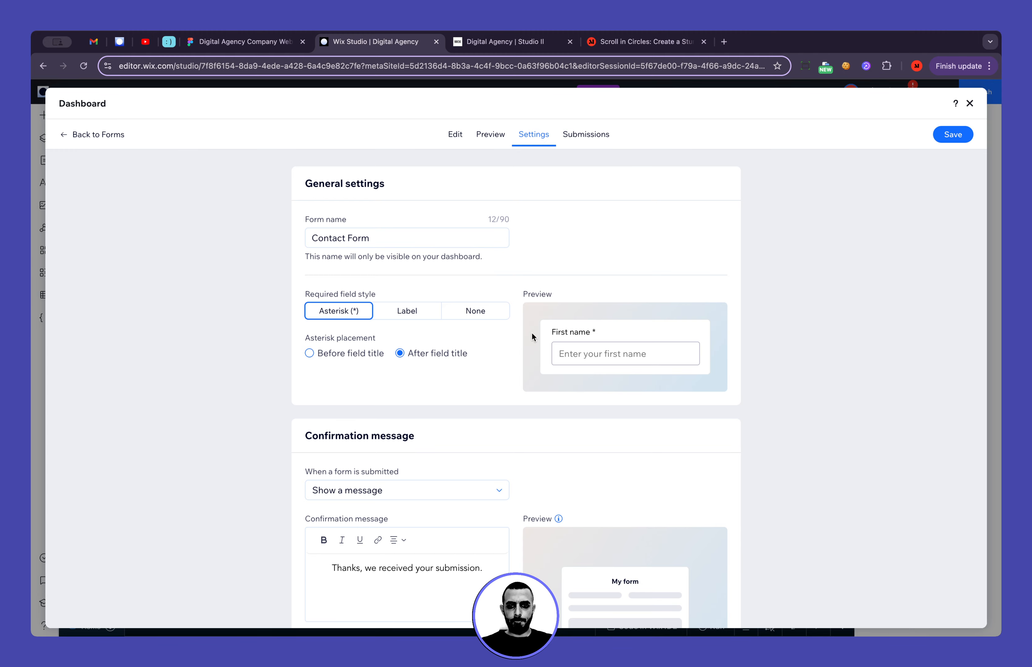
Review the form's general and confirmation message settings, then save the form and close the dashboard
{"action": "scroll", "coordinate": [532, 334], "scroll_direction": "down", "scroll_amount": 3}
{"action": "scroll", "coordinate": [533, 337], "scroll_direction": "down", "scroll_amount": 2}
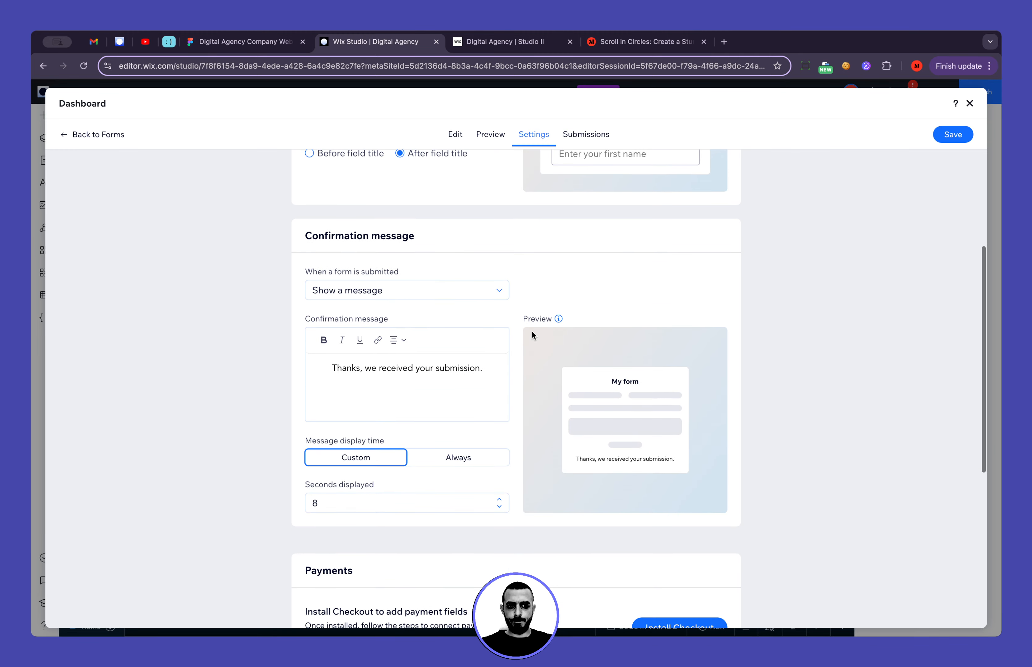
{"action": "scroll", "coordinate": [530, 385], "scroll_direction": "down", "scroll_amount": 2}
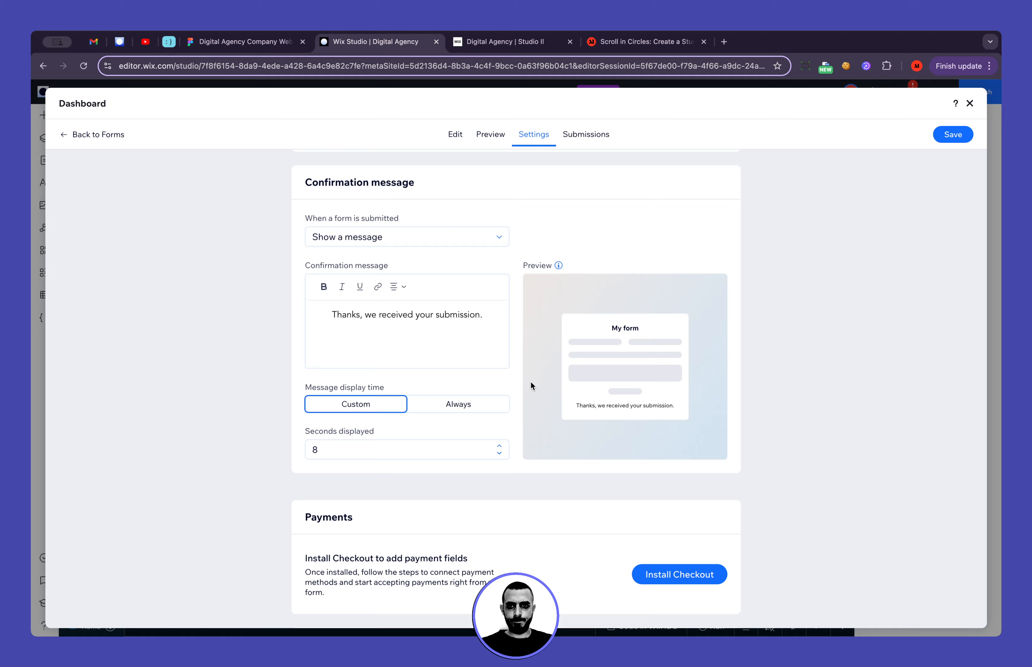
{"action": "scroll", "coordinate": [530, 381], "scroll_direction": "down", "scroll_amount": 4}
{"action": "scroll", "coordinate": [530, 381], "scroll_direction": "up", "scroll_amount": 3}
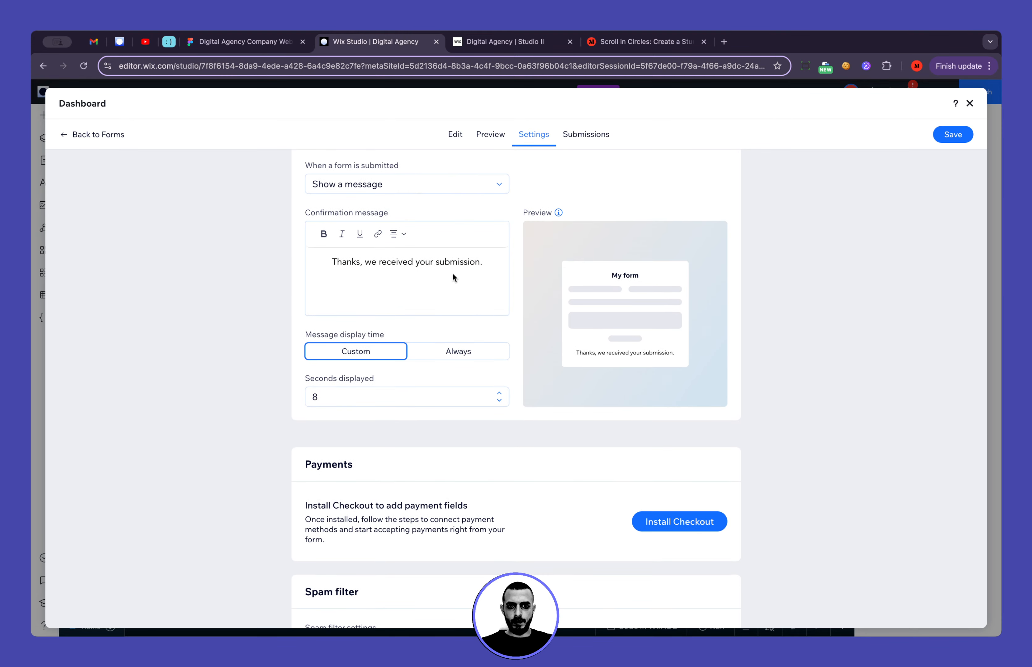
{"action": "scroll", "coordinate": [513, 439], "scroll_direction": "down", "scroll_amount": 4}
{"action": "scroll", "coordinate": [514, 438], "scroll_direction": "up", "scroll_amount": 10}
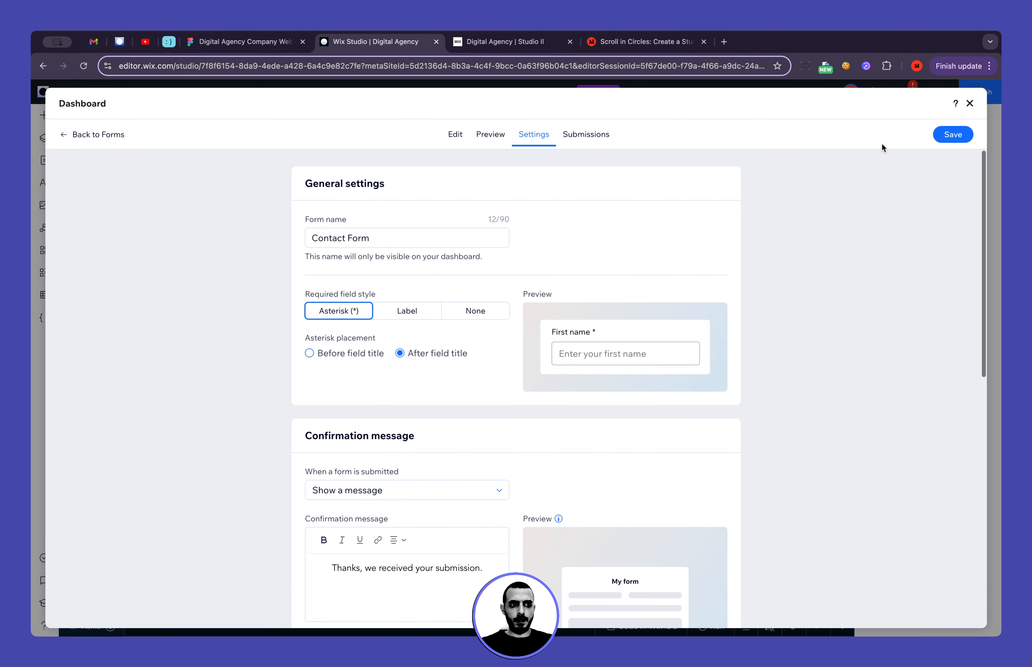
{"action": "left_click", "coordinate": [951, 135]}
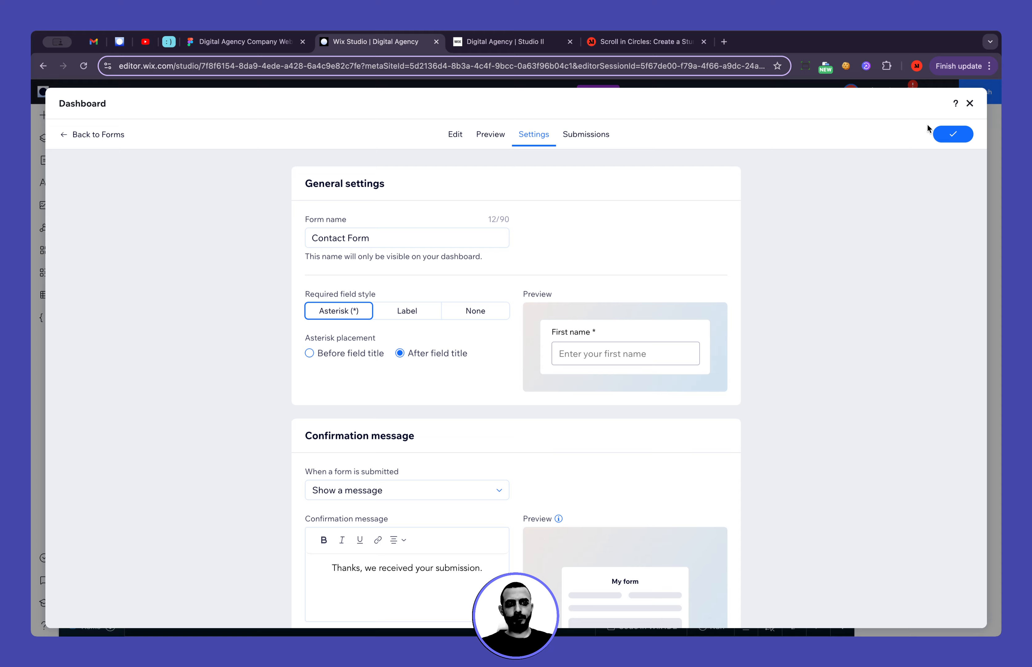
{"action": "left_click", "coordinate": [970, 103]}
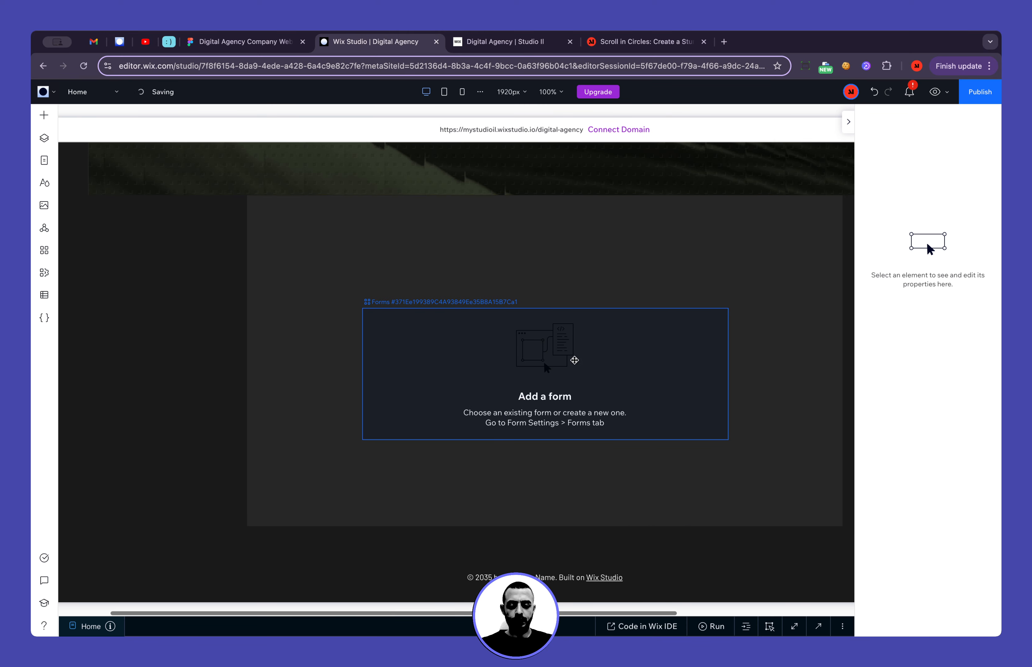
Align the Forms element to the top and set its width to 100%
{"action": "left_click", "coordinate": [512, 283]}
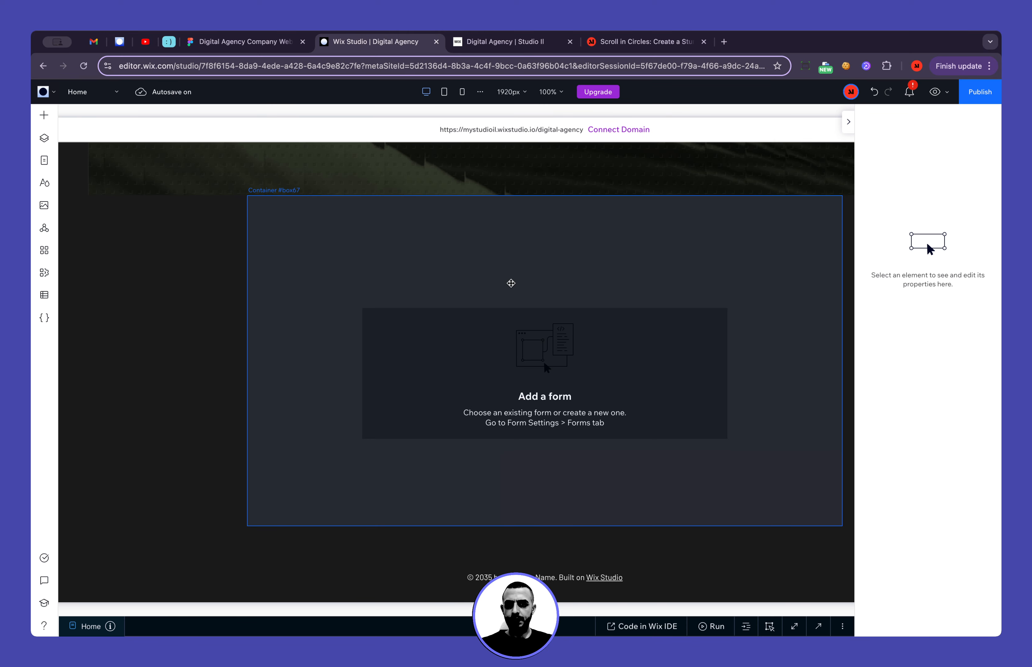
{"action": "left_click", "coordinate": [496, 330]}
{"action": "left_click", "coordinate": [921, 138]}
{"action": "left_click", "coordinate": [905, 196]}
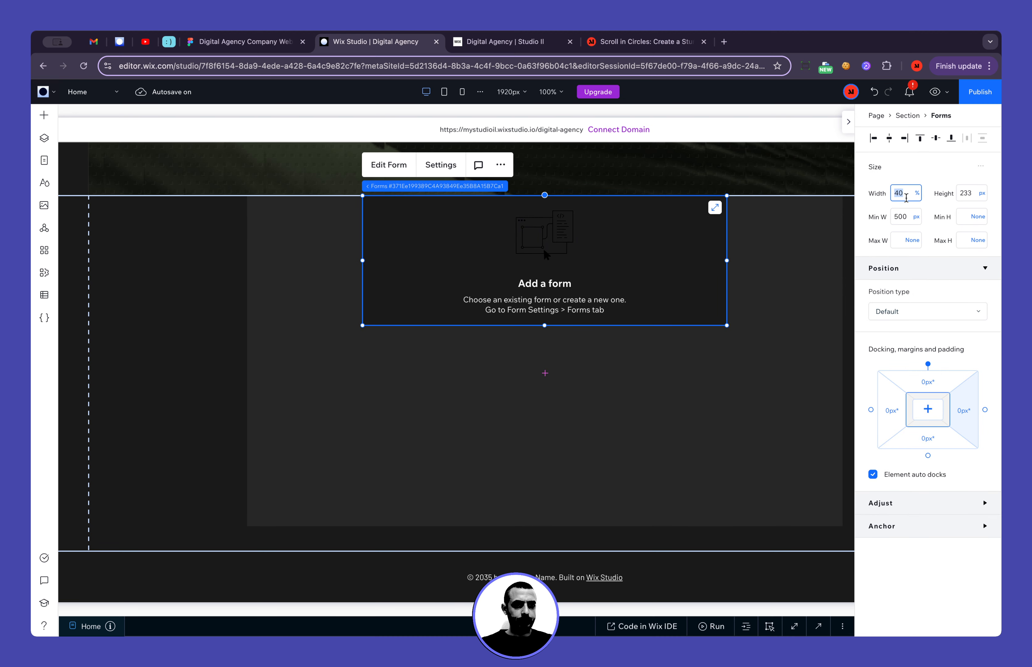
{"action": "type", "text": "100"}
{"action": "key", "text": "Return"}
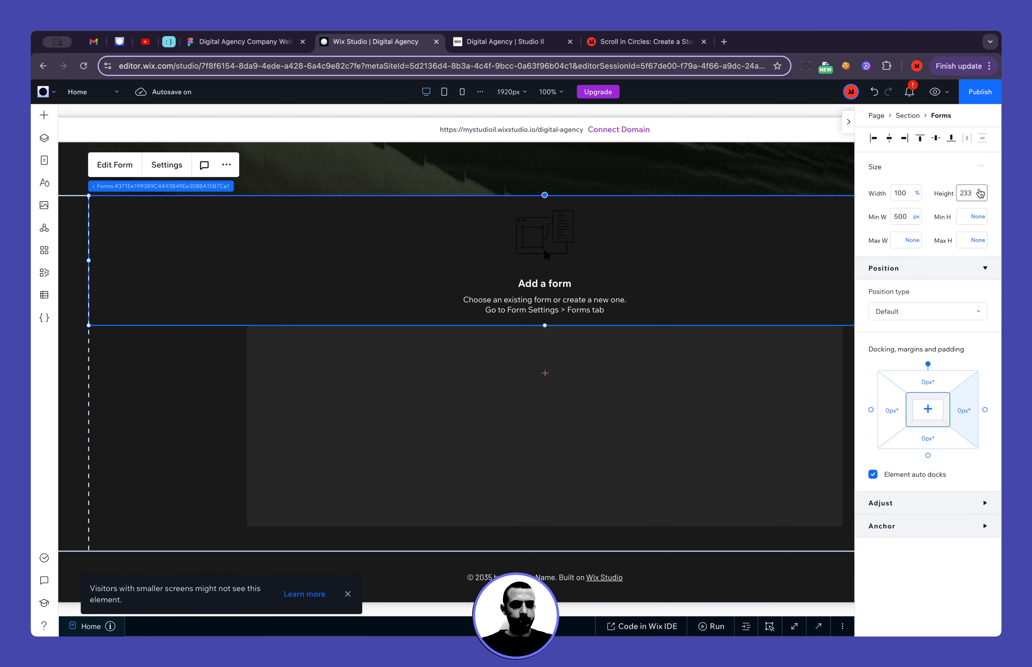
Place the Forms element inside the grey container at 100% width, aligned to the top and horizontally centred
{"action": "left_click_drag", "start_coordinate": [658, 305], "coordinate": [656, 318]}
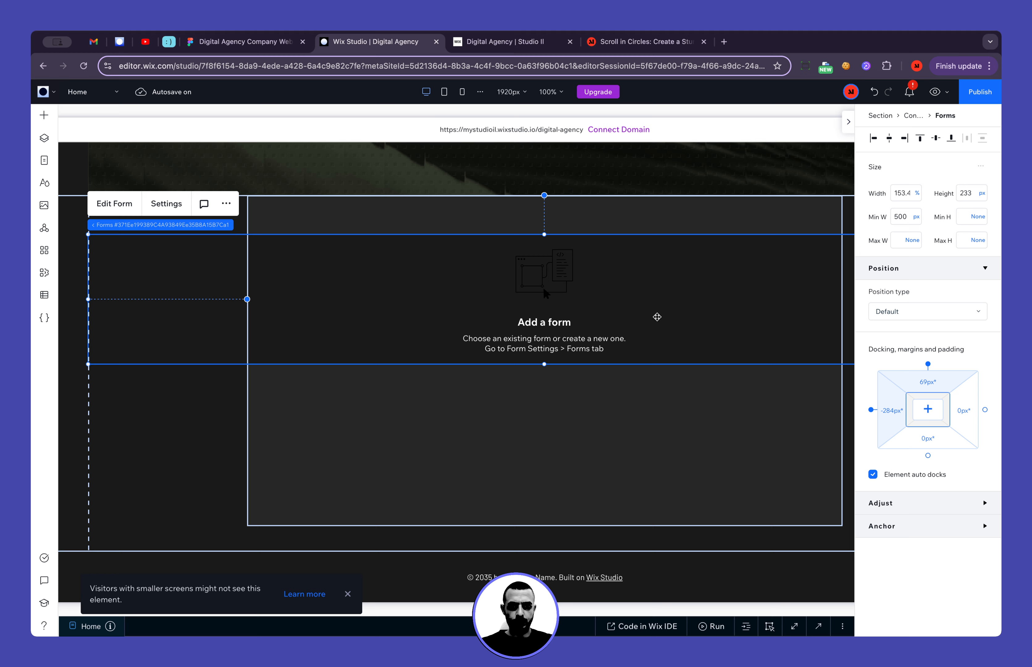
{"action": "left_click", "coordinate": [900, 199]}
{"action": "type", "text": "100"}
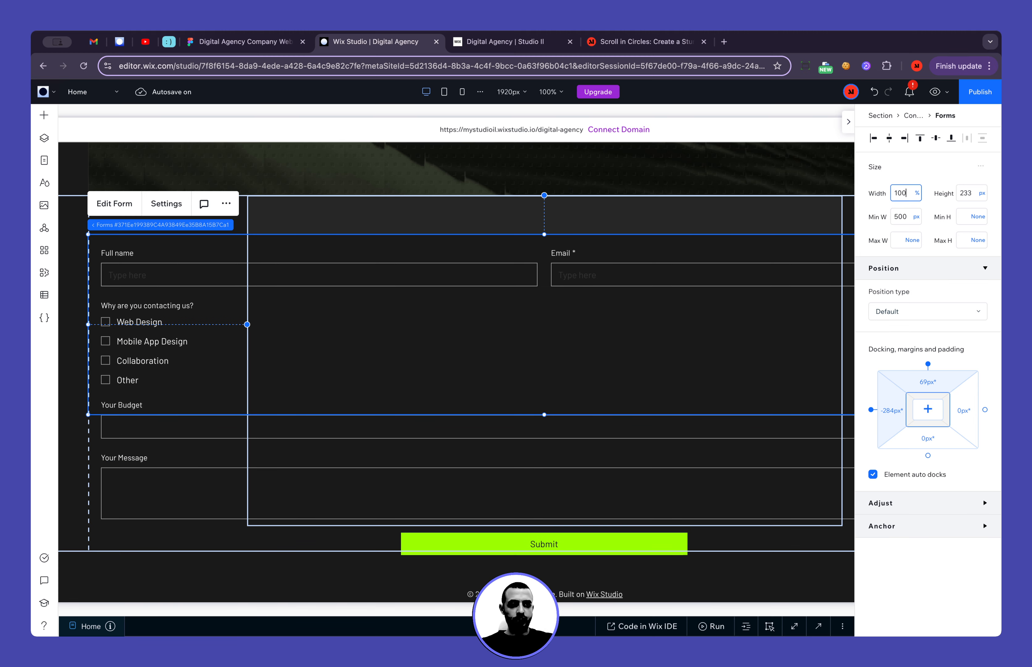
{"action": "key", "text": "Return"}
{"action": "left_click", "coordinate": [920, 139]}
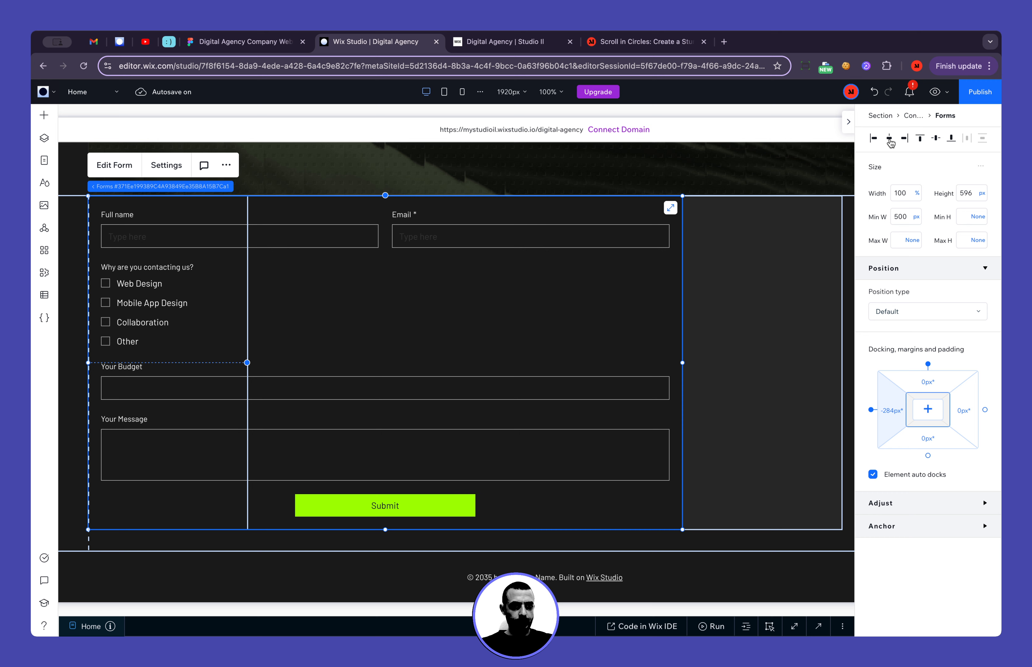
{"action": "left_click", "coordinate": [890, 138]}
Set the Forms element's height to Auto and its minimum width to None
{"action": "left_click", "coordinate": [981, 193]}
{"action": "left_click", "coordinate": [898, 278]}
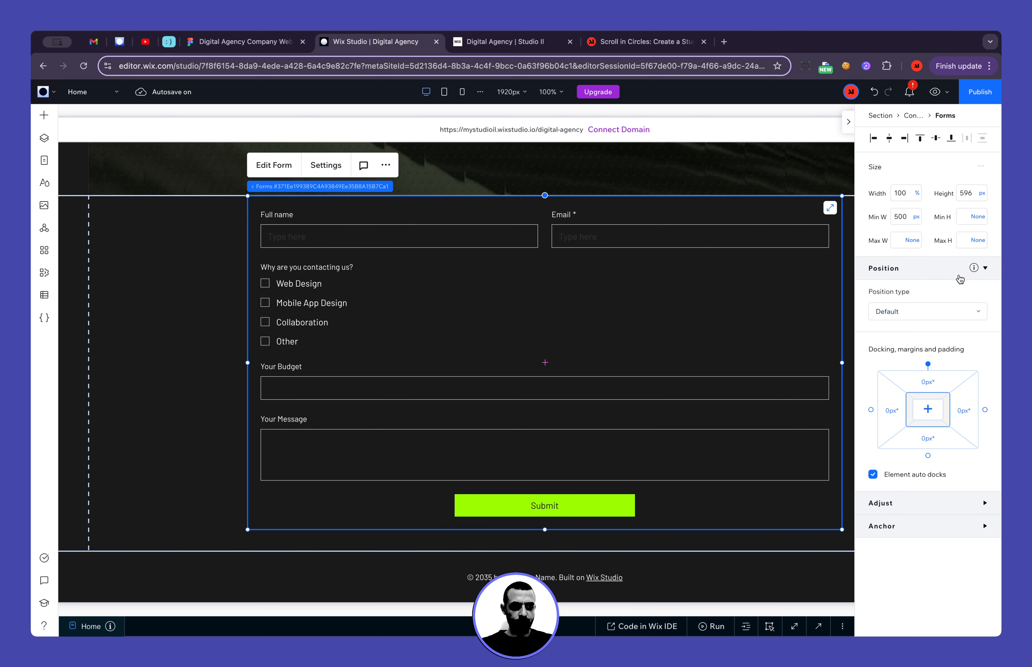
{"action": "left_click", "coordinate": [915, 221]}
{"action": "left_click", "coordinate": [938, 296]}
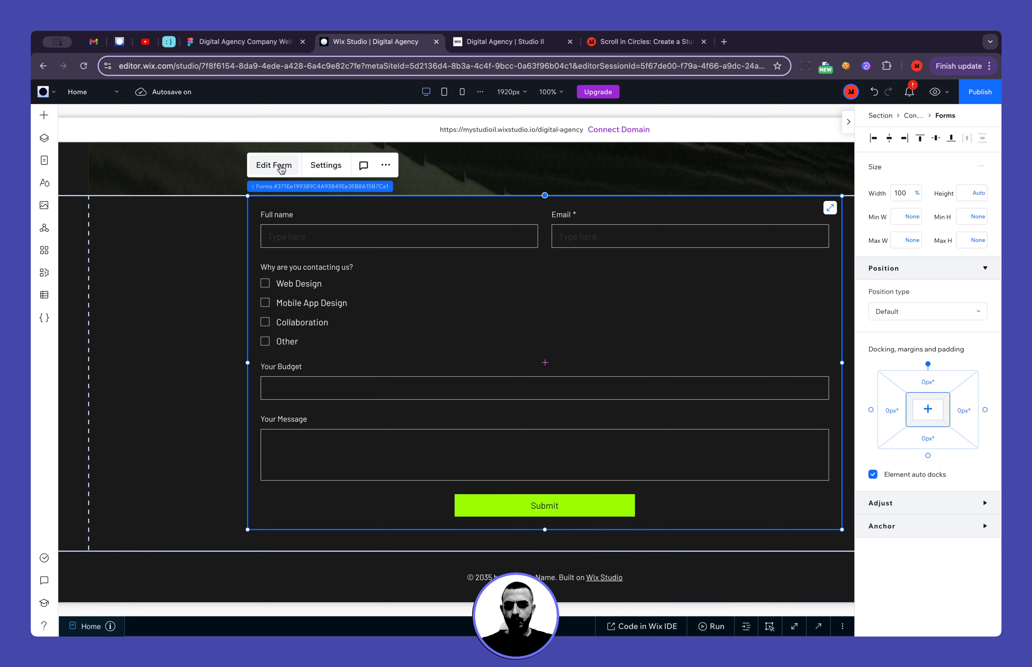
In the form's design settings, set the field fill opacity to 0% and the input style to Bottom
{"action": "left_click", "coordinate": [324, 168]}
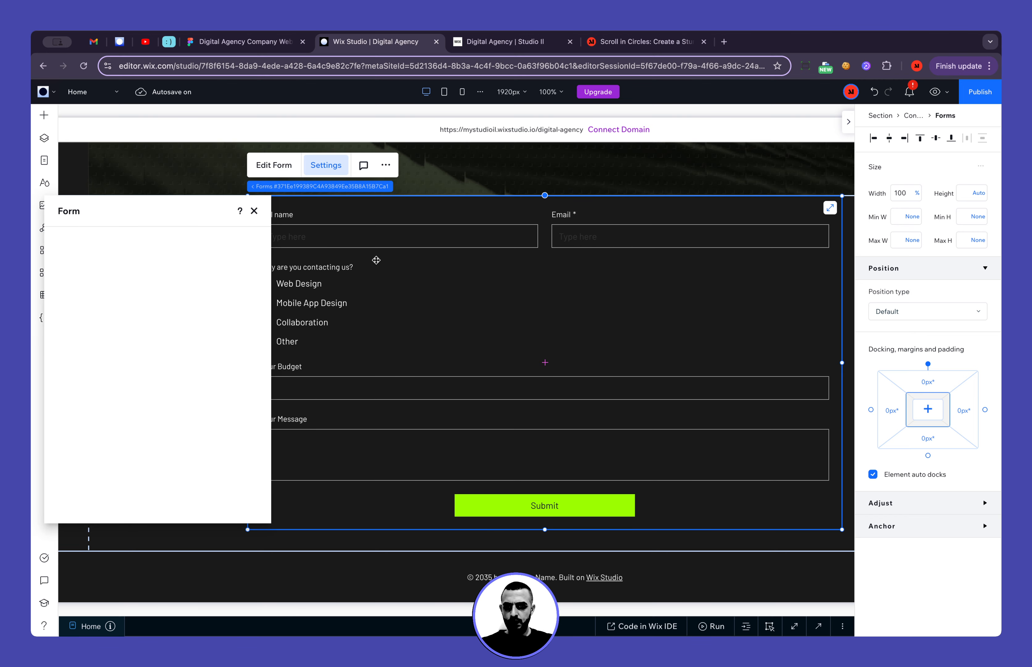
{"action": "left_click", "coordinate": [83, 288]}
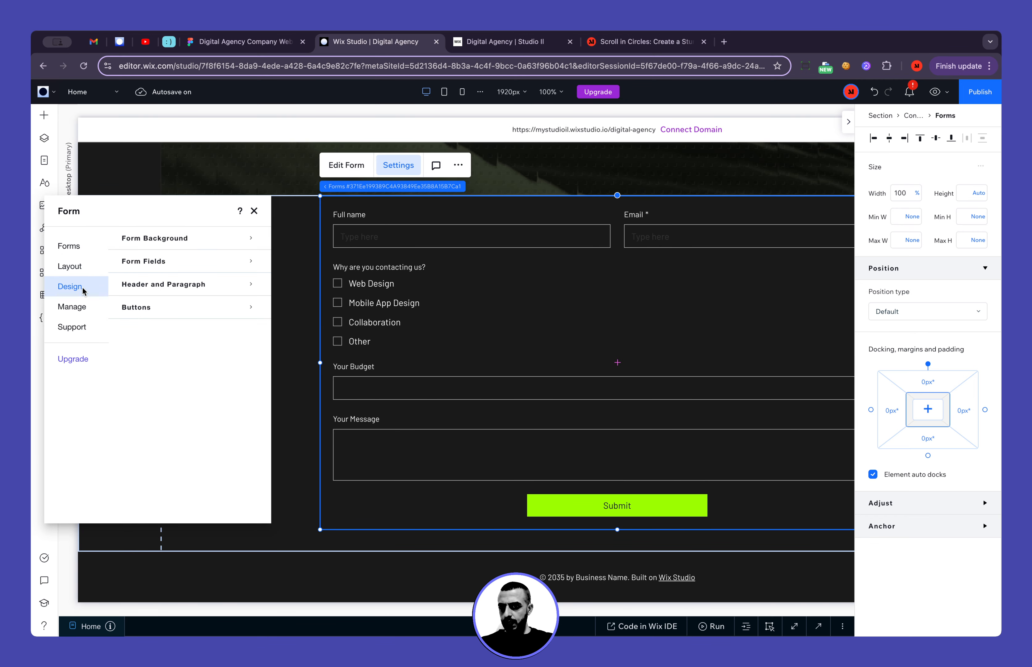
{"action": "left_click", "coordinate": [166, 243]}
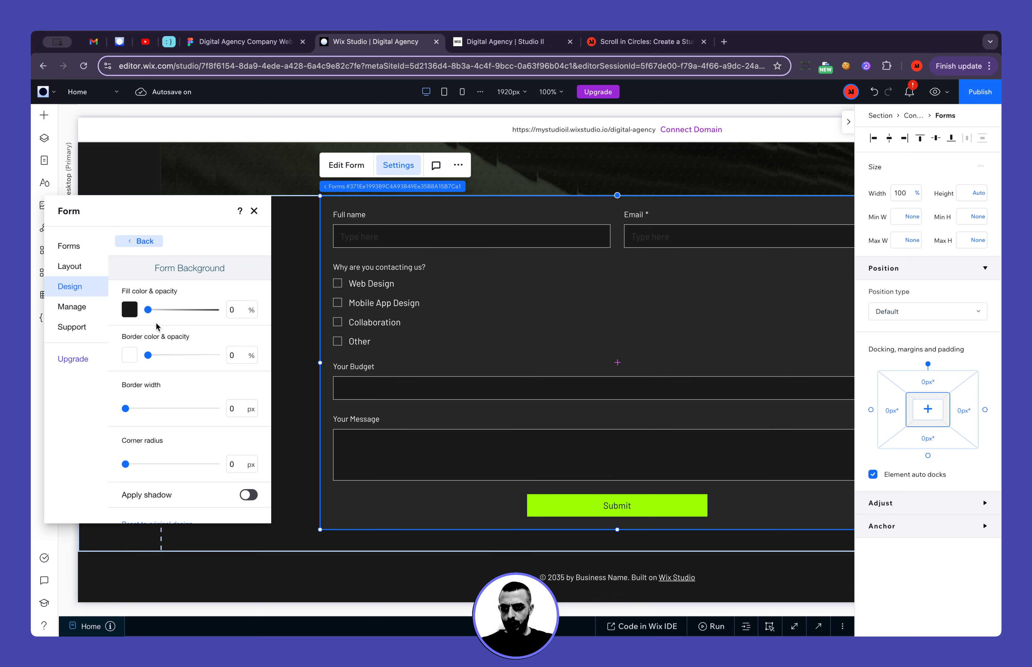
{"action": "left_click", "coordinate": [144, 242]}
{"action": "left_click", "coordinate": [162, 263]}
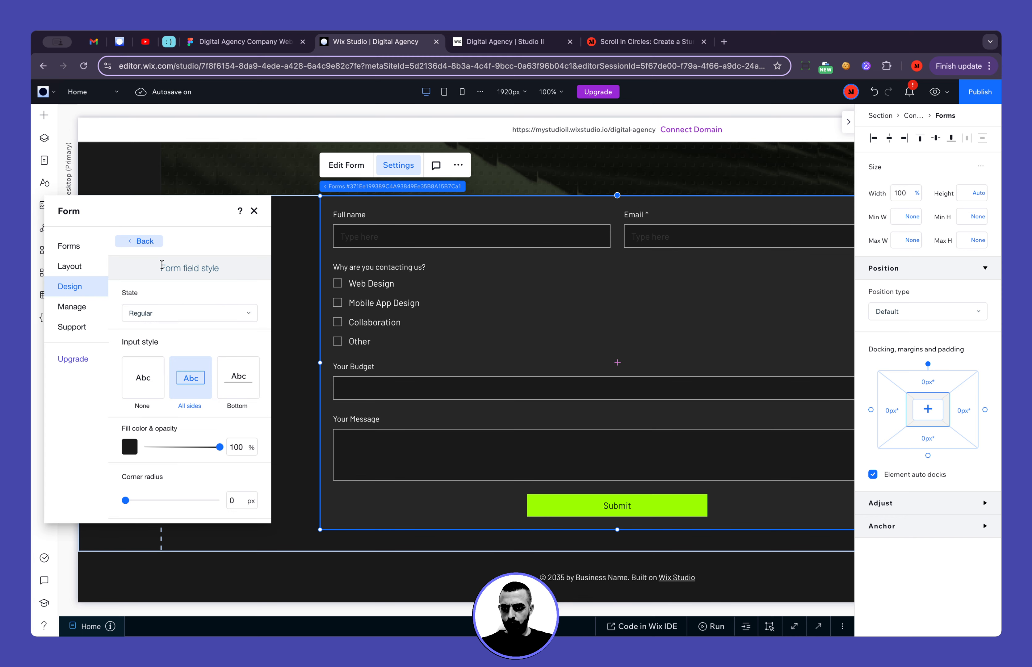
{"action": "left_click_drag", "start_coordinate": [219, 447], "coordinate": [148, 447]}
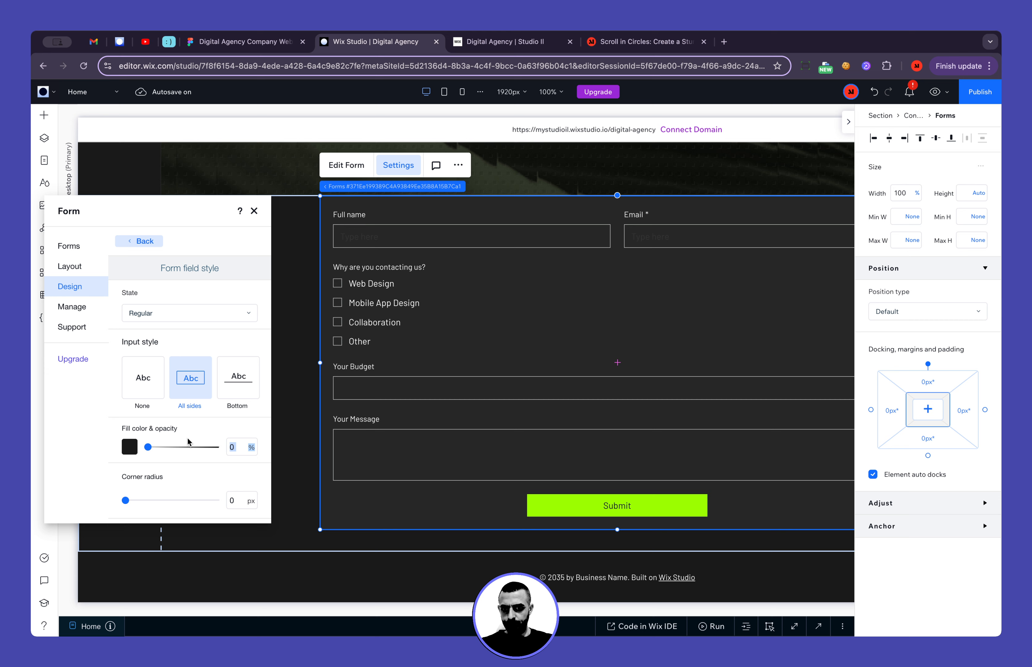
{"action": "left_click", "coordinate": [237, 407]}
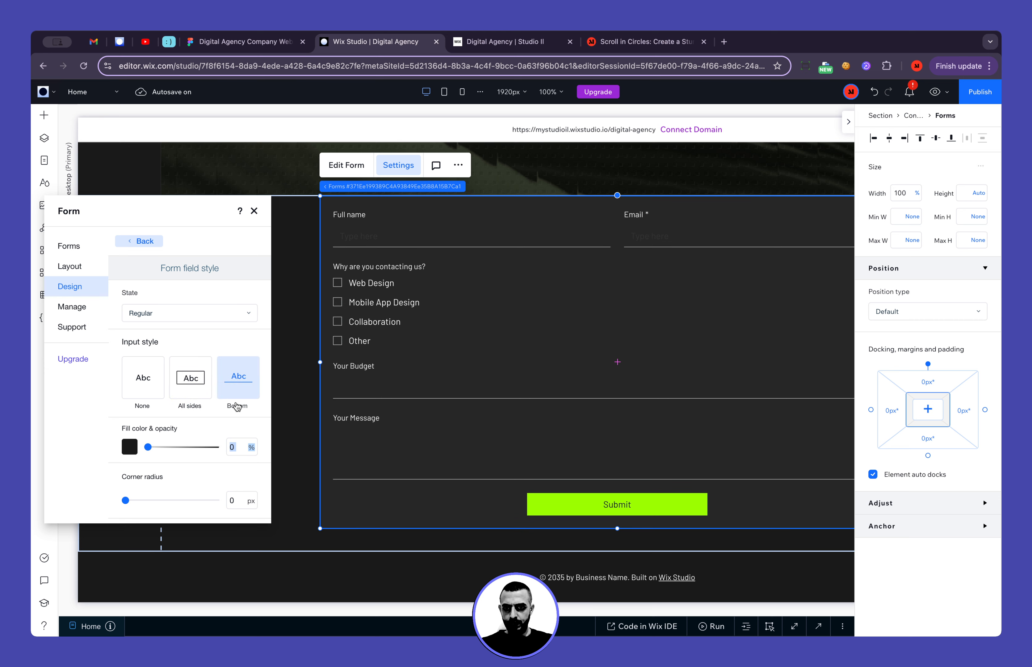
Change the form fields' border to the dark grey theme colour at 100% opacity
{"action": "scroll", "coordinate": [230, 412], "scroll_direction": "down", "scroll_amount": 3}
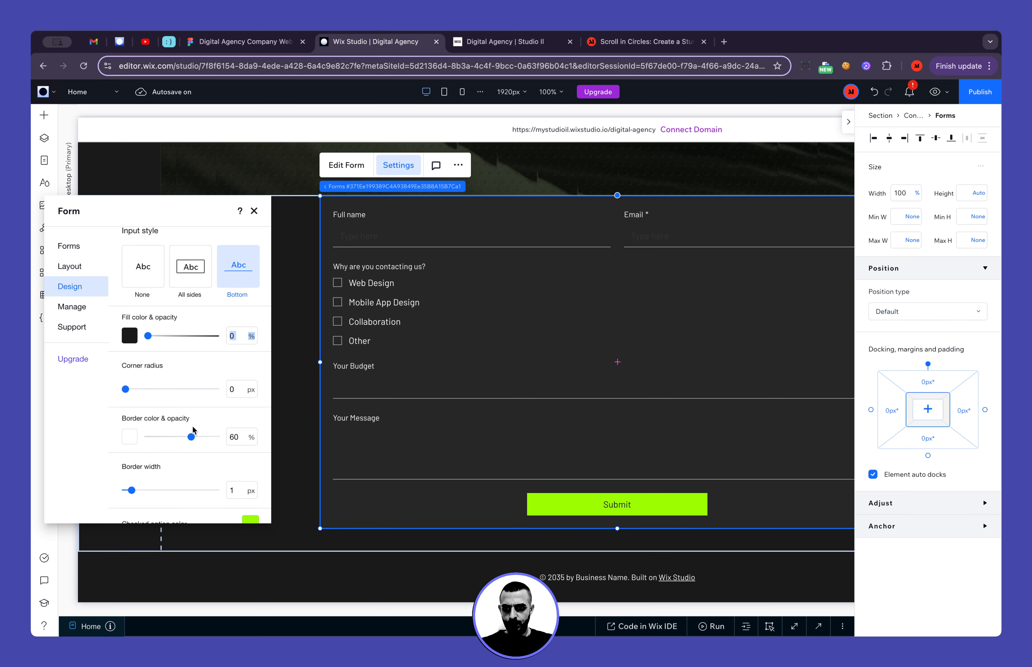
{"action": "left_click", "coordinate": [336, 43]}
{"action": "left_click", "coordinate": [130, 437]}
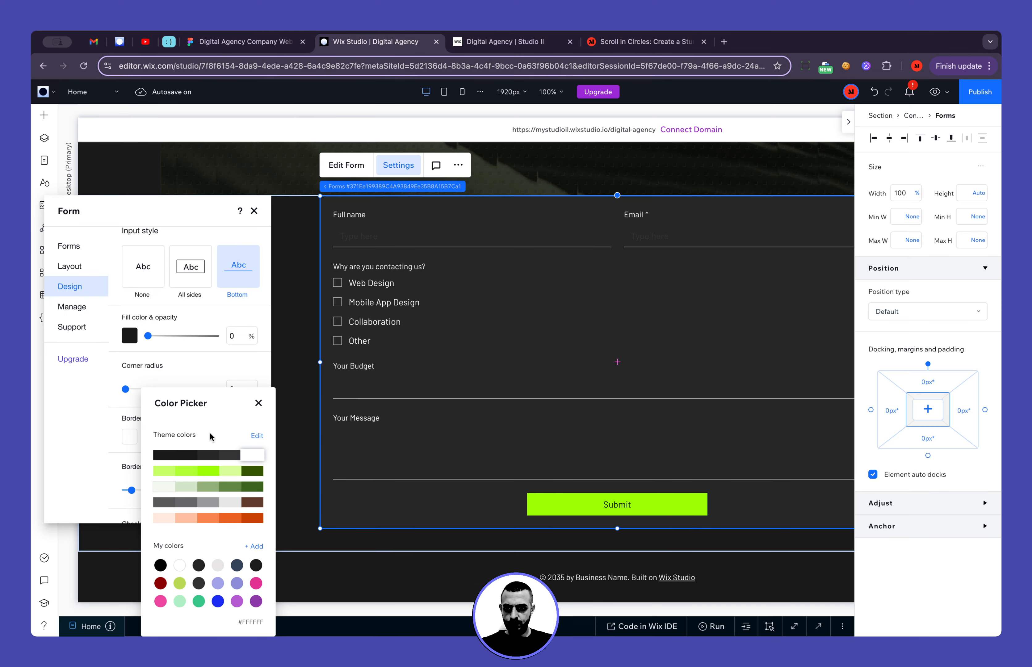
{"action": "left_click", "coordinate": [211, 451]}
{"action": "left_click", "coordinate": [254, 403]}
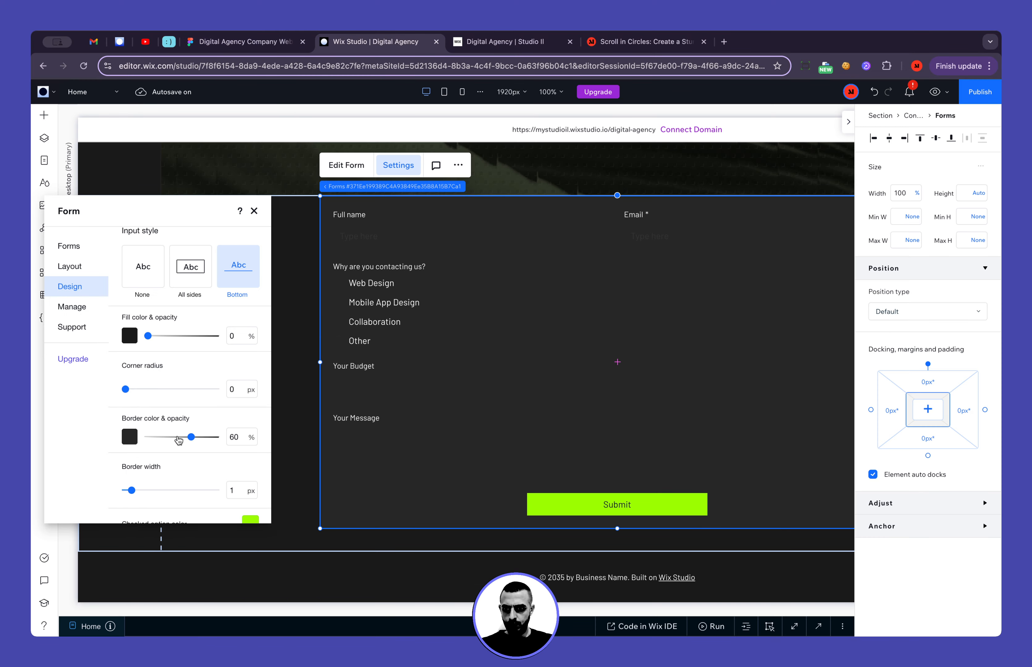
{"action": "left_click_drag", "start_coordinate": [178, 440], "coordinate": [220, 438]}
{"action": "left_click", "coordinate": [236, 437]}
Try a 2% field fill and the green #9EFF00 border colour, restoring 0% fill and the #262626 border
{"action": "scroll", "coordinate": [206, 416], "scroll_direction": "down", "scroll_amount": 2}
{"action": "scroll", "coordinate": [205, 442], "scroll_direction": "down", "scroll_amount": 2}
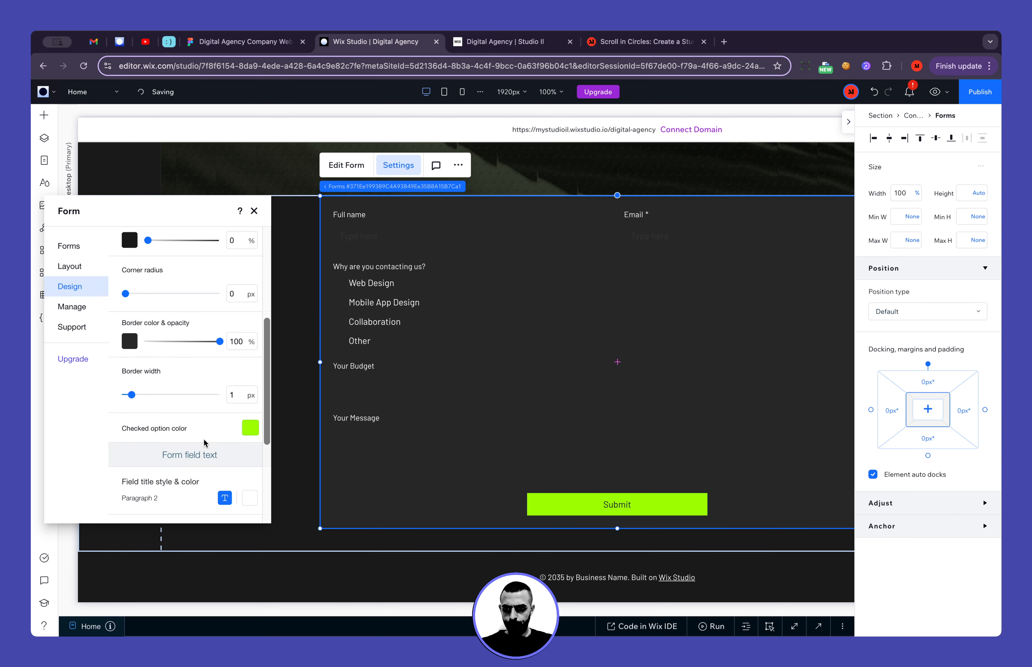
{"action": "scroll", "coordinate": [219, 442], "scroll_direction": "down", "scroll_amount": 2}
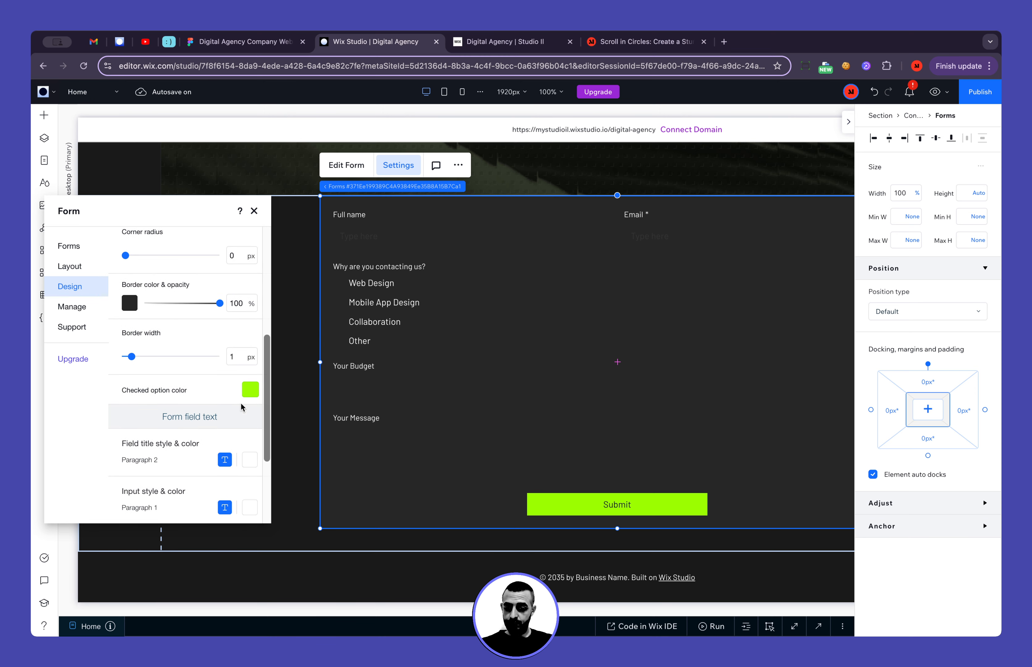
{"action": "scroll", "coordinate": [226, 400], "scroll_direction": "up", "scroll_amount": 2}
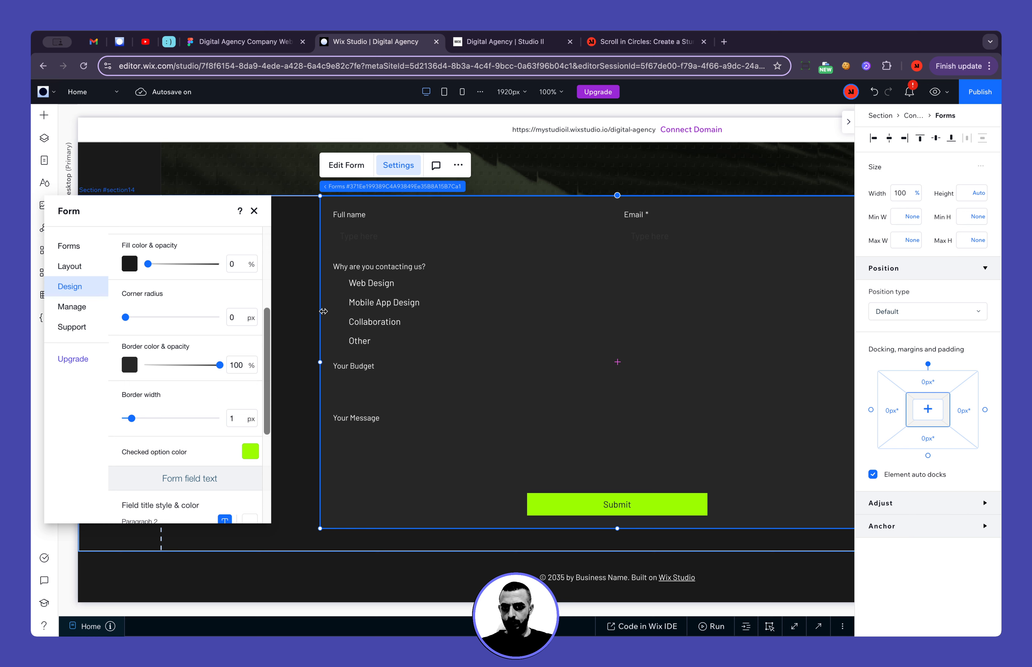
{"action": "scroll", "coordinate": [187, 326], "scroll_direction": "up", "scroll_amount": 3}
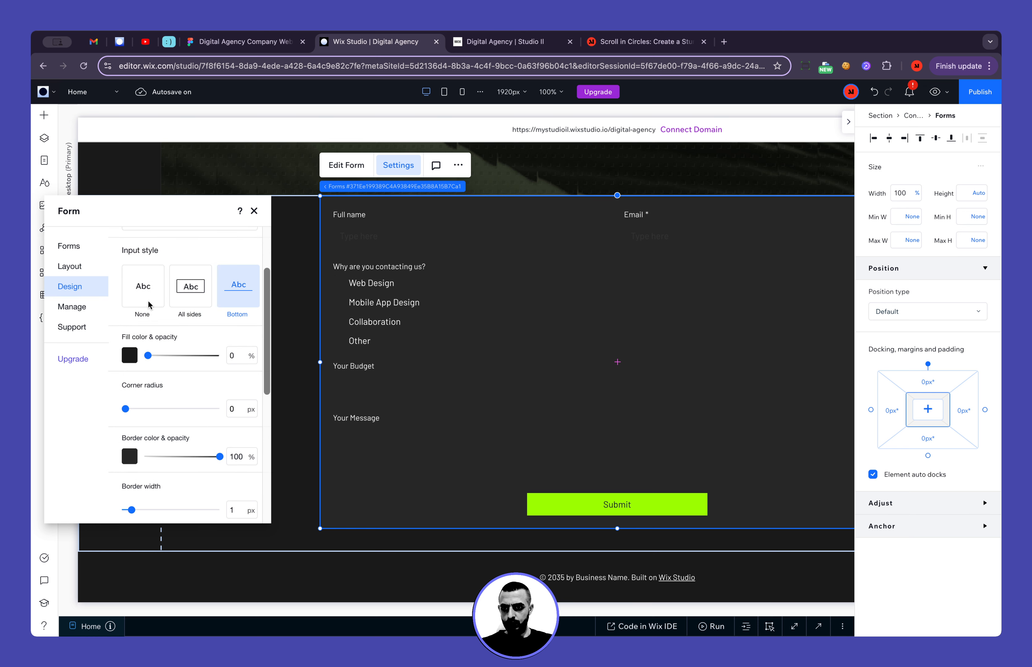
{"action": "mouse_move", "coordinate": [147, 356]}
{"action": "left_mouse_down"}
{"action": "mouse_move", "coordinate": [190, 357]}
{"action": "mouse_move", "coordinate": [148, 356]}
{"action": "left_mouse_up"}
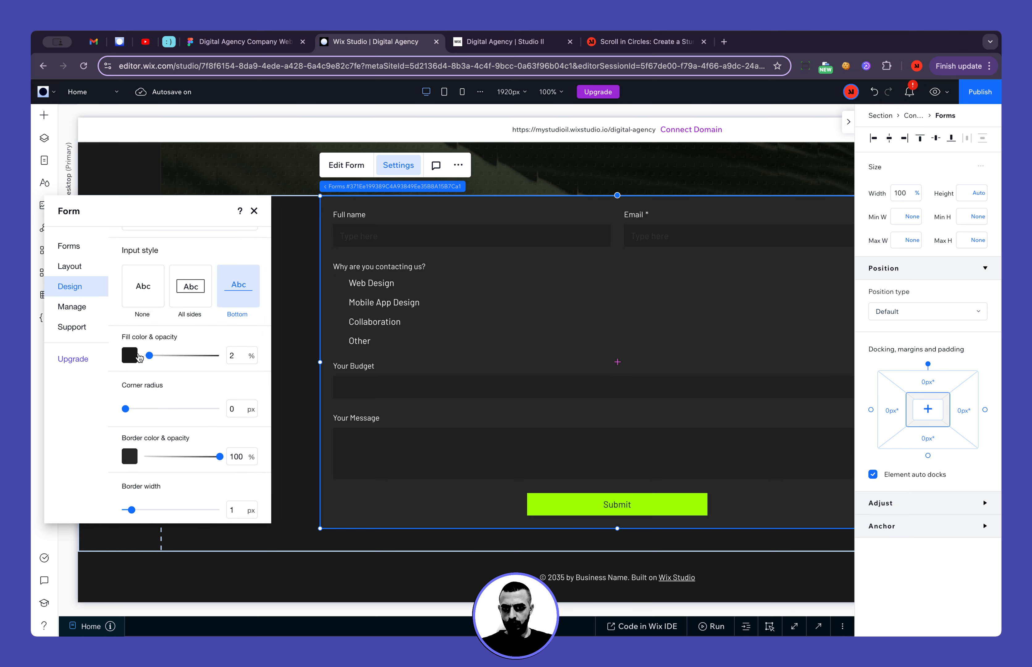
{"action": "scroll", "coordinate": [158, 427], "scroll_direction": "down", "scroll_amount": 2}
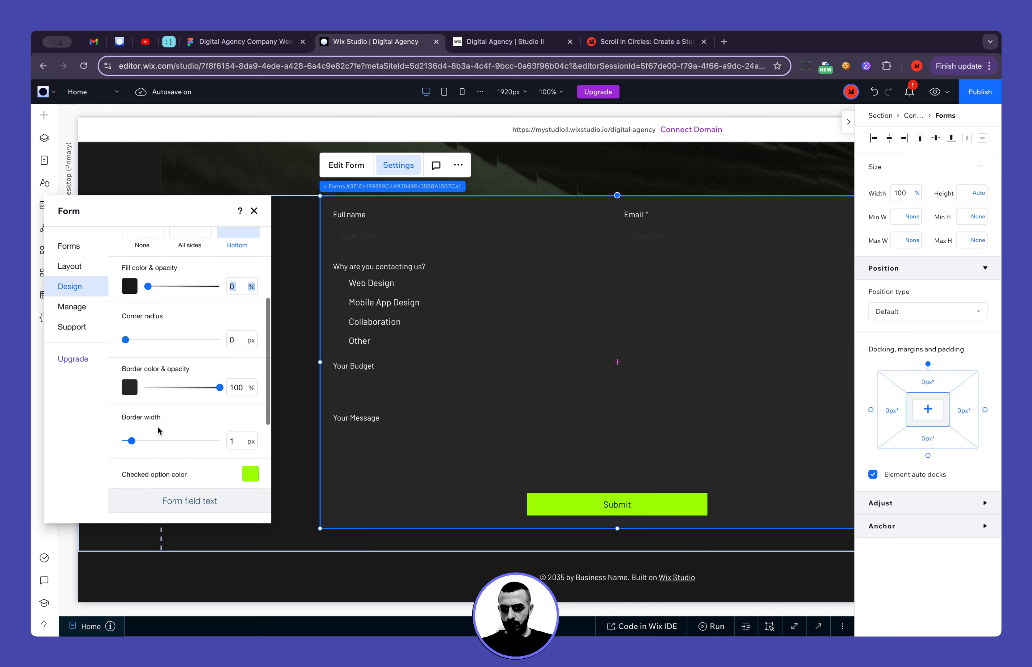
{"action": "left_click", "coordinate": [130, 388]}
{"action": "left_click", "coordinate": [209, 463]}
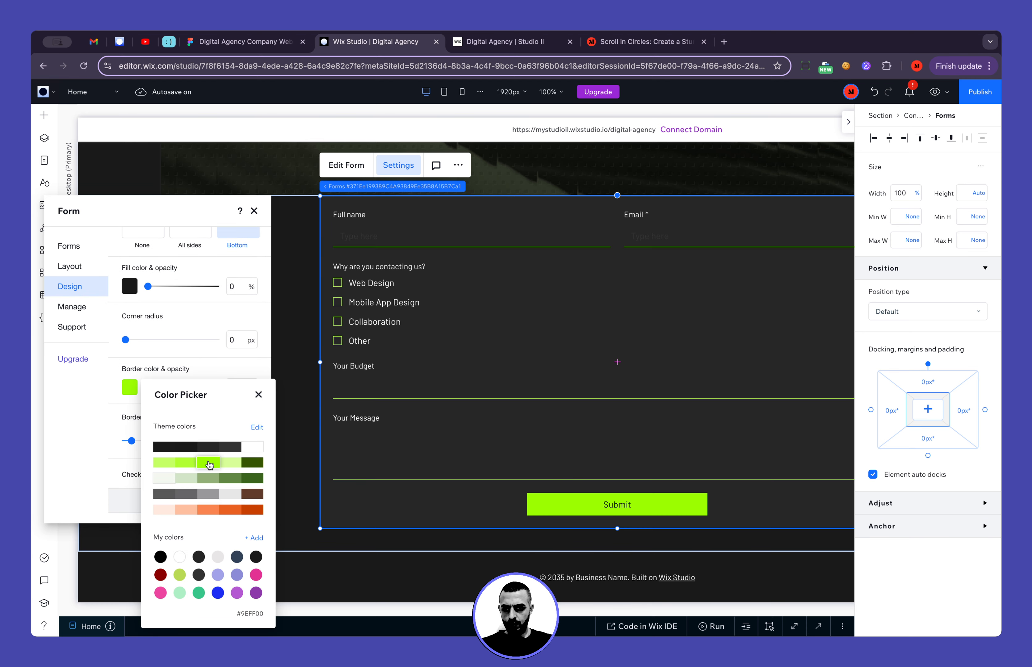
{"action": "left_click", "coordinate": [213, 447]}
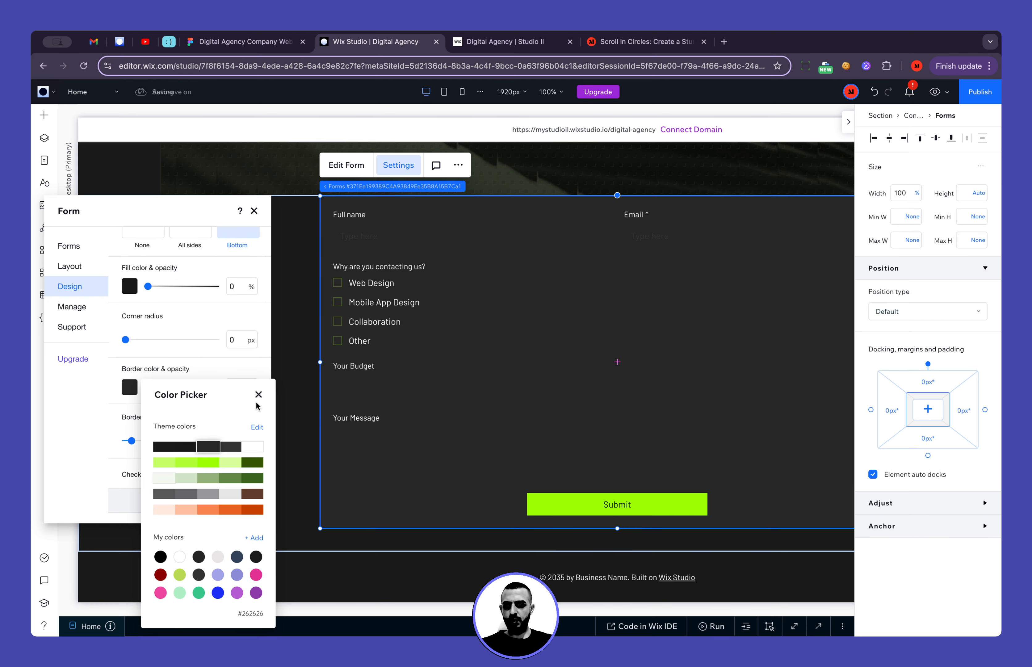
{"action": "left_click", "coordinate": [259, 396]}
Set the background opacity of the container holding the form to 0%
{"action": "left_click", "coordinate": [375, 188]}
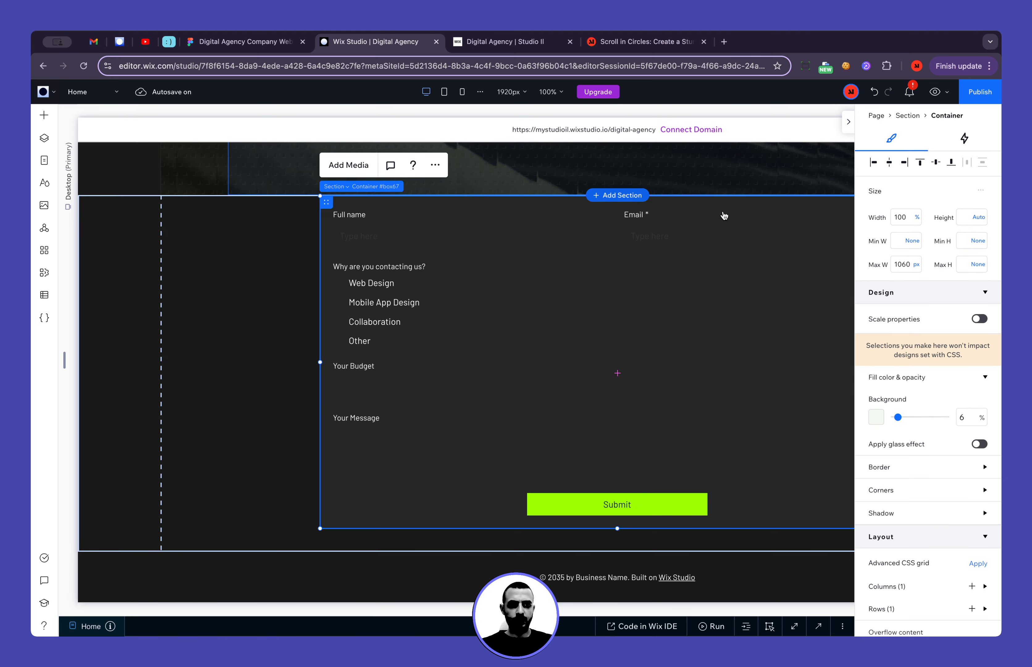
{"action": "key", "text": "BackSpace"}
{"action": "type", "text": "0"}
{"action": "key", "text": "Return"}
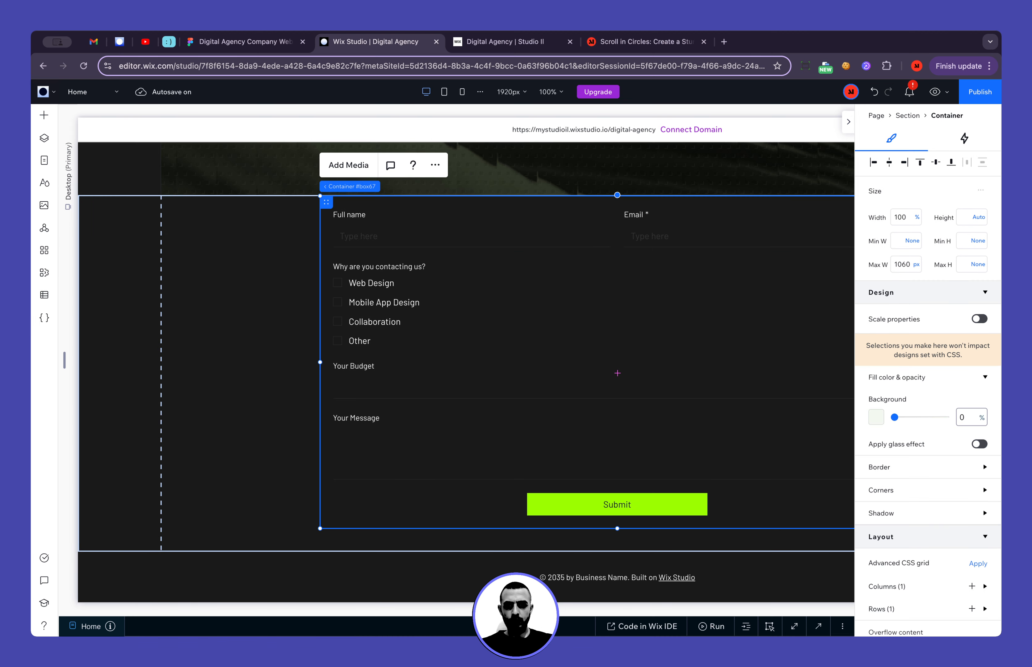
Switch to the Figma design to check the typography of the "Why are you contacting us?" title, returning to the Wix Studio form settings
{"action": "left_click", "coordinate": [446, 336]}
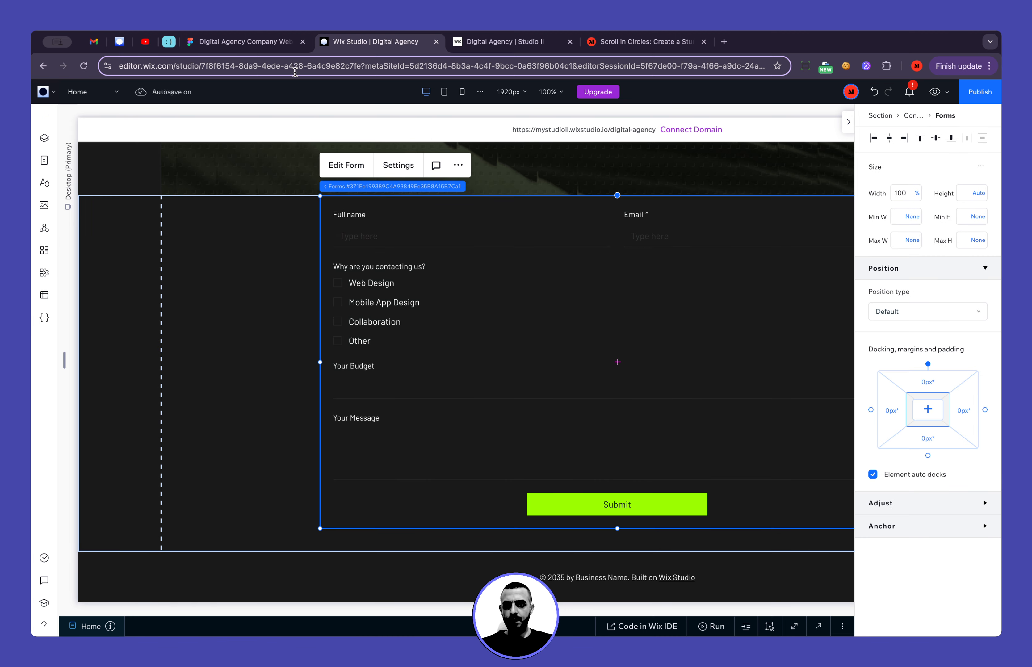
{"action": "left_click", "coordinate": [271, 52]}
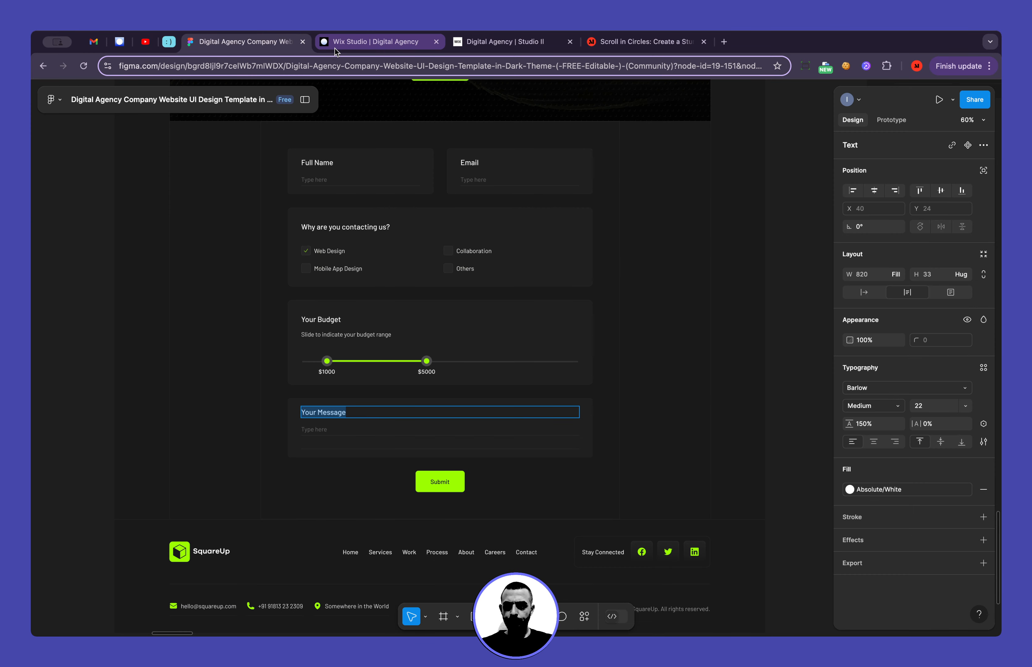
{"action": "left_click", "coordinate": [334, 49]}
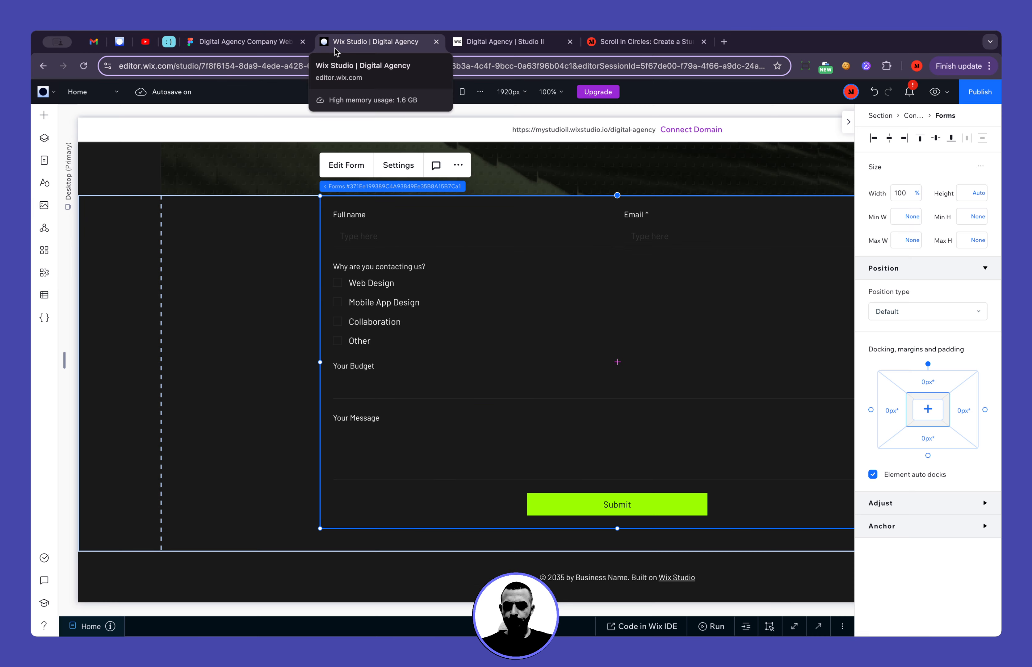
{"action": "left_click", "coordinate": [398, 165]}
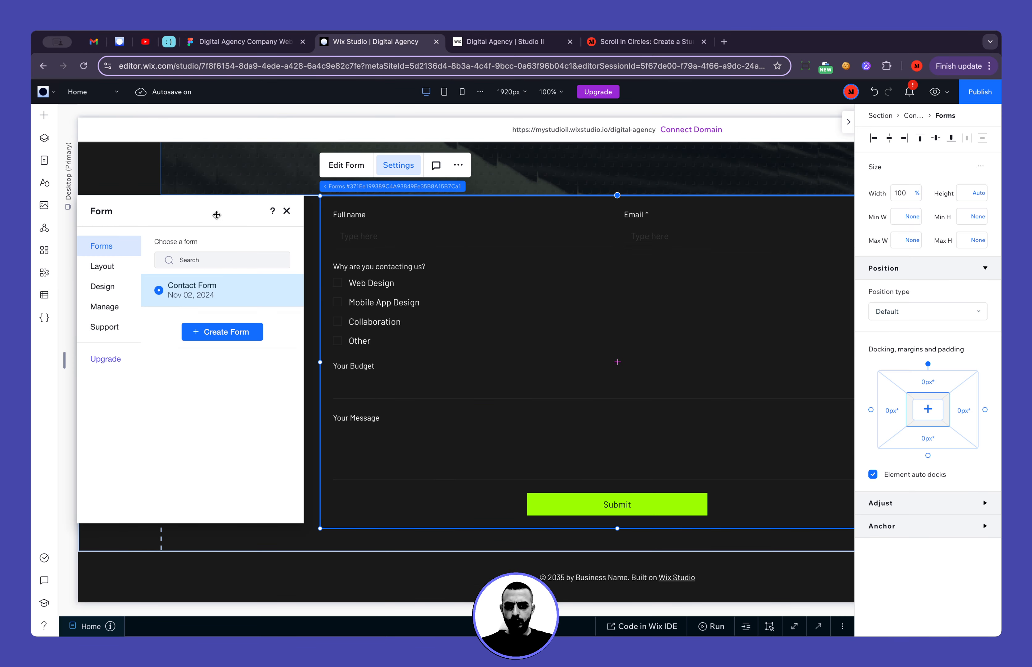
{"action": "left_click", "coordinate": [256, 42]}
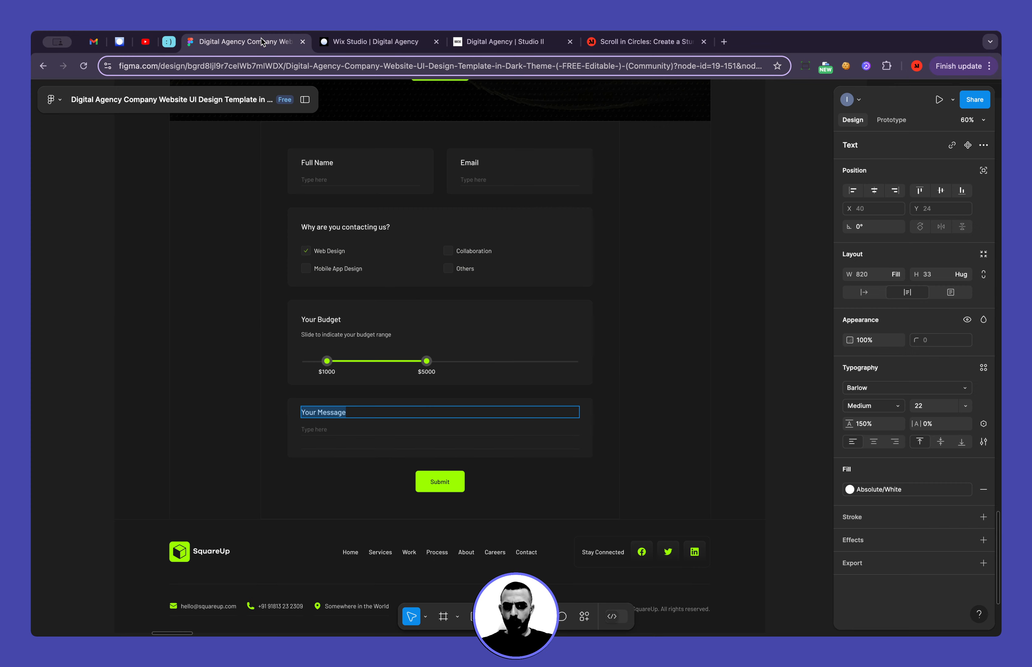
{"action": "left_click", "coordinate": [358, 227]}
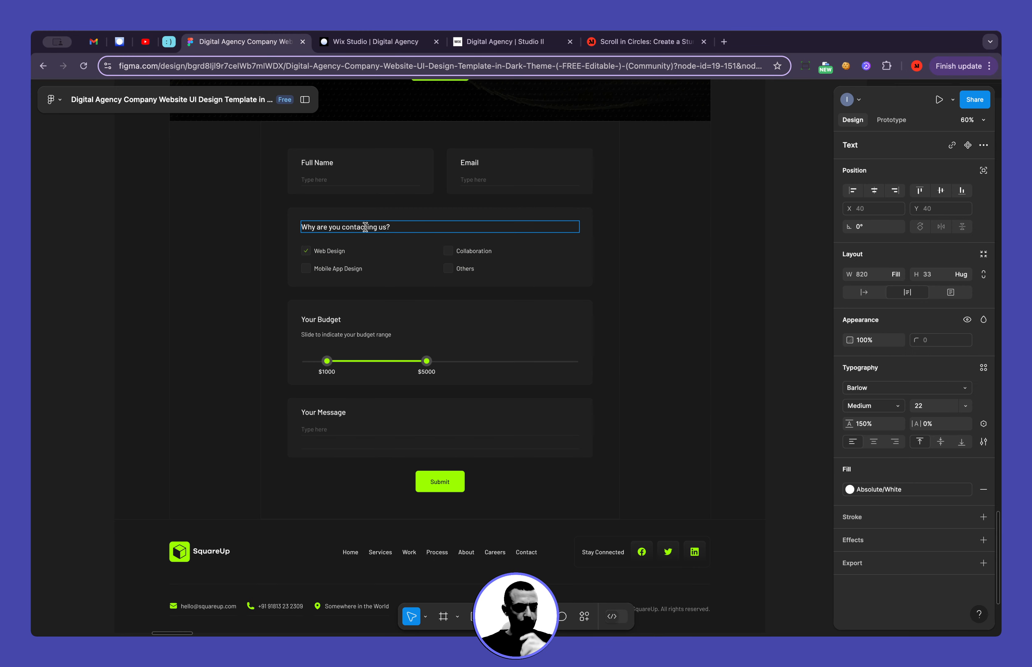
{"action": "left_click", "coordinate": [375, 42]}
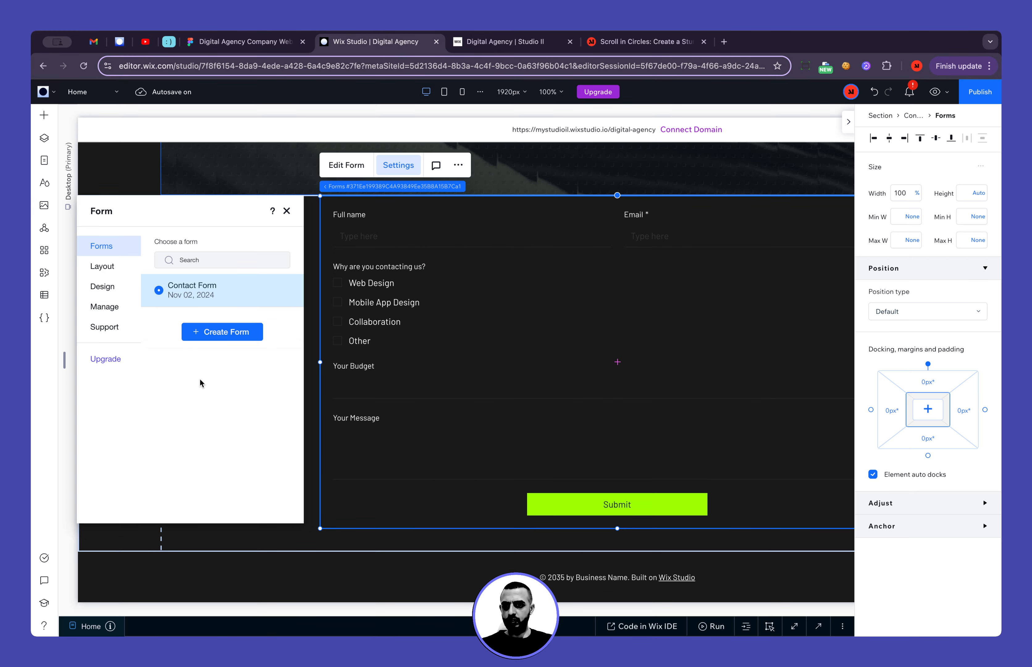
Set the form fields' input text style to Barlow Medium at 22 px
{"action": "left_click", "coordinate": [103, 287]}
{"action": "left_click", "coordinate": [192, 260]}
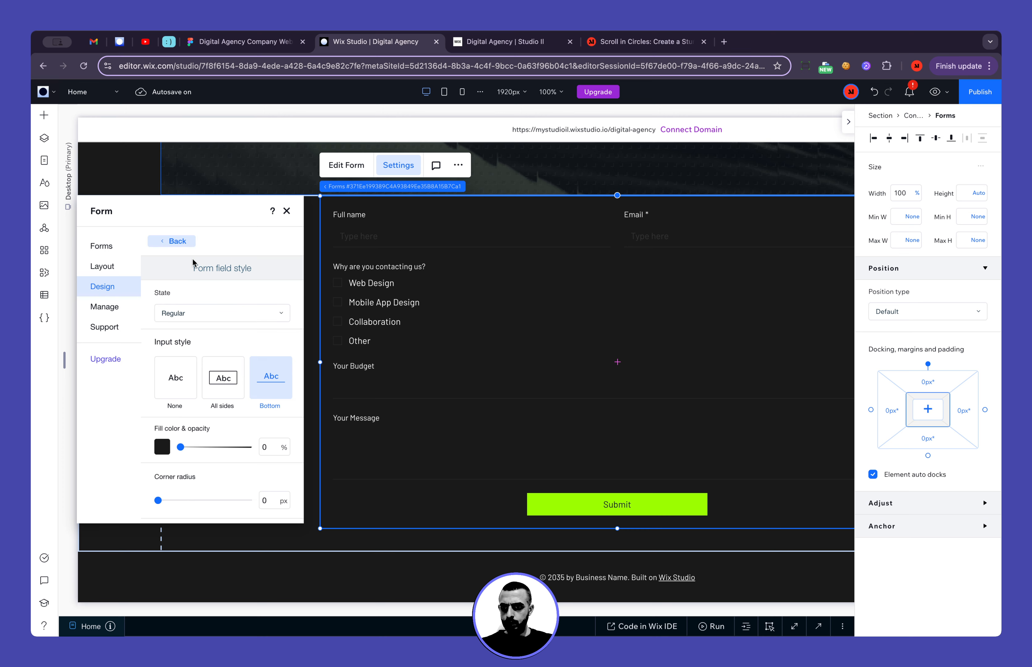
{"action": "scroll", "coordinate": [206, 329], "scroll_direction": "down", "scroll_amount": 5}
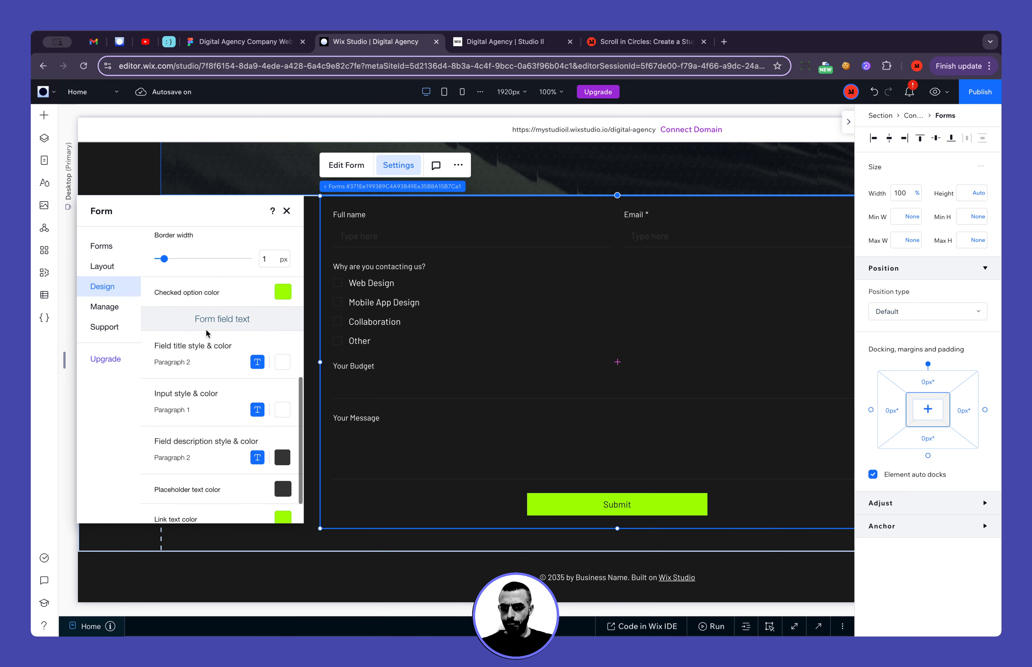
{"action": "scroll", "coordinate": [206, 330], "scroll_direction": "down", "scroll_amount": 2}
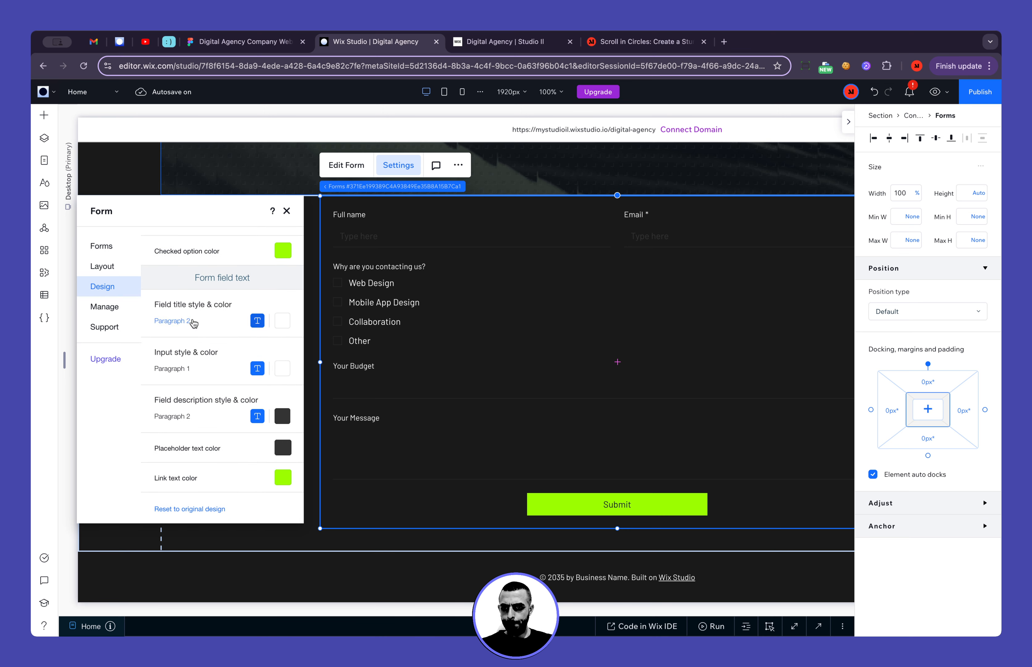
{"action": "left_click", "coordinate": [183, 369]}
{"action": "left_click", "coordinate": [399, 521]}
{"action": "type", "text": "22"}
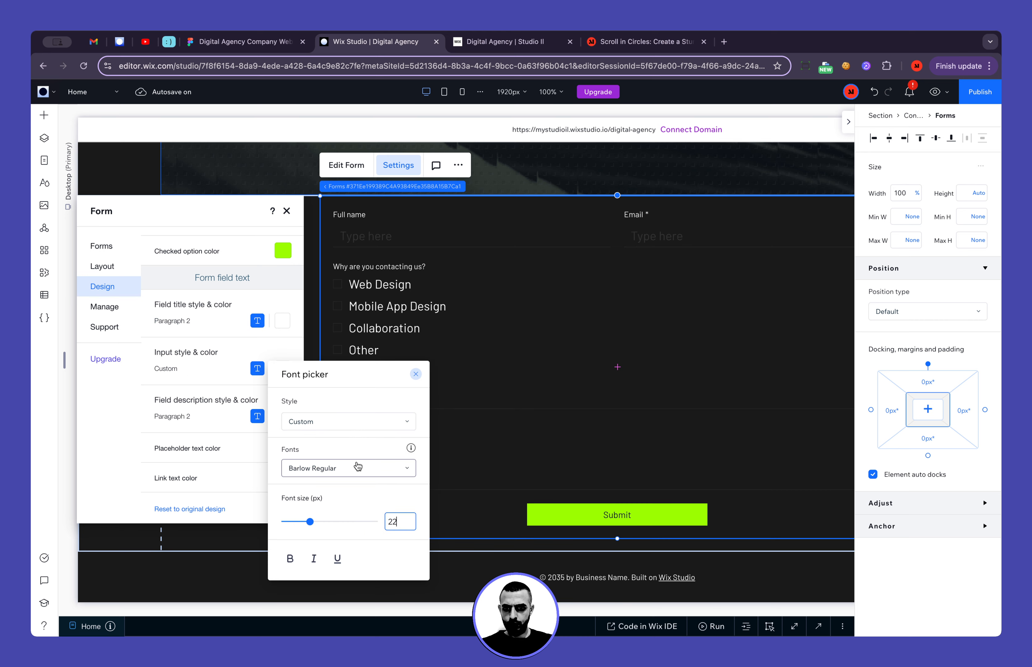
{"action": "left_click", "coordinate": [358, 466]}
{"action": "scroll", "coordinate": [358, 520], "scroll_direction": "up", "scroll_amount": 3}
{"action": "left_click", "coordinate": [359, 517]}
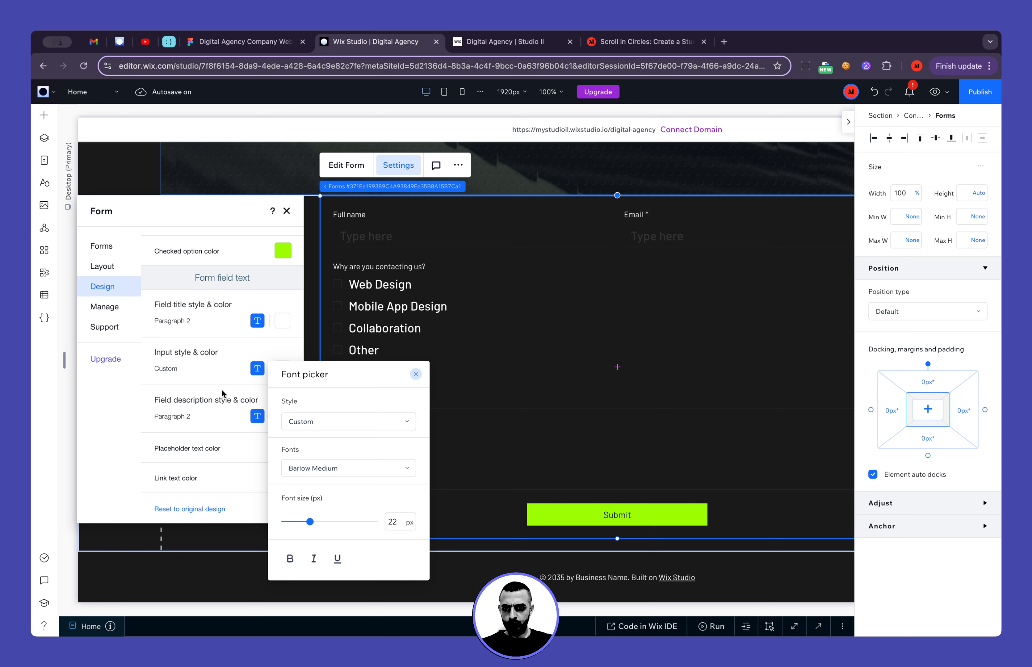
{"action": "left_click", "coordinate": [210, 359]}
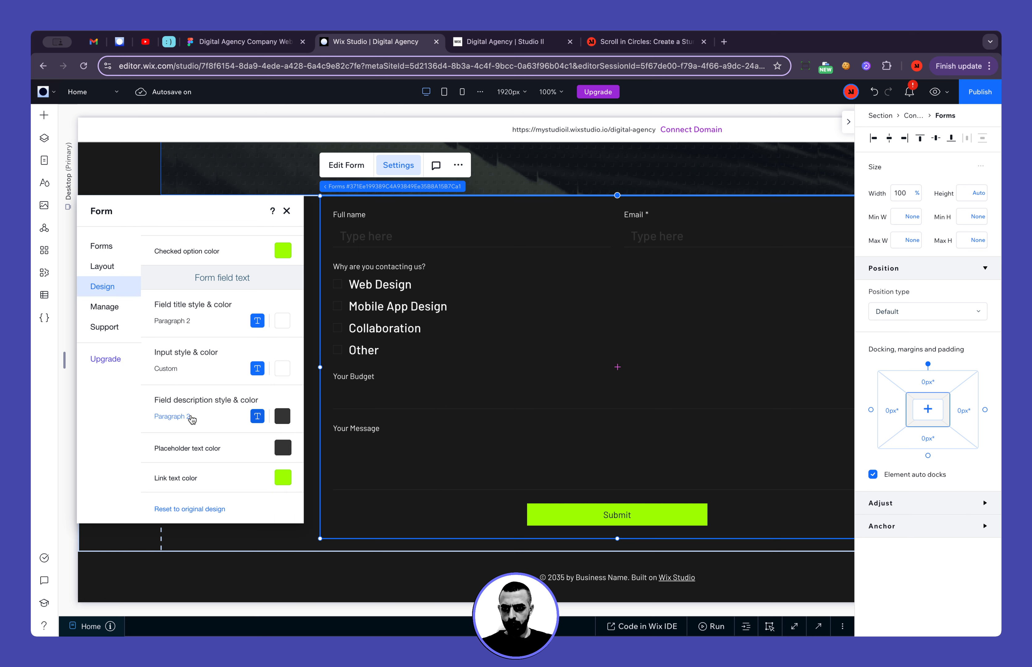
Set the form's field title style to Barlow Medium at 22 px
{"action": "left_click", "coordinate": [257, 321]}
{"action": "left_click", "coordinate": [399, 473]}
{"action": "type", "text": "22"}
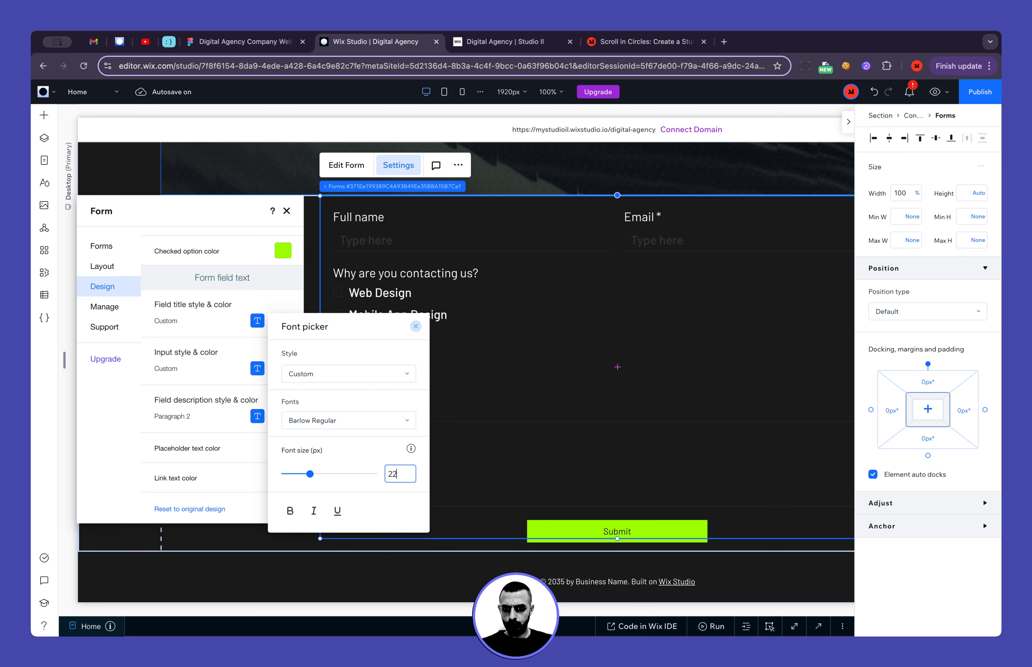
{"action": "left_click", "coordinate": [321, 421]}
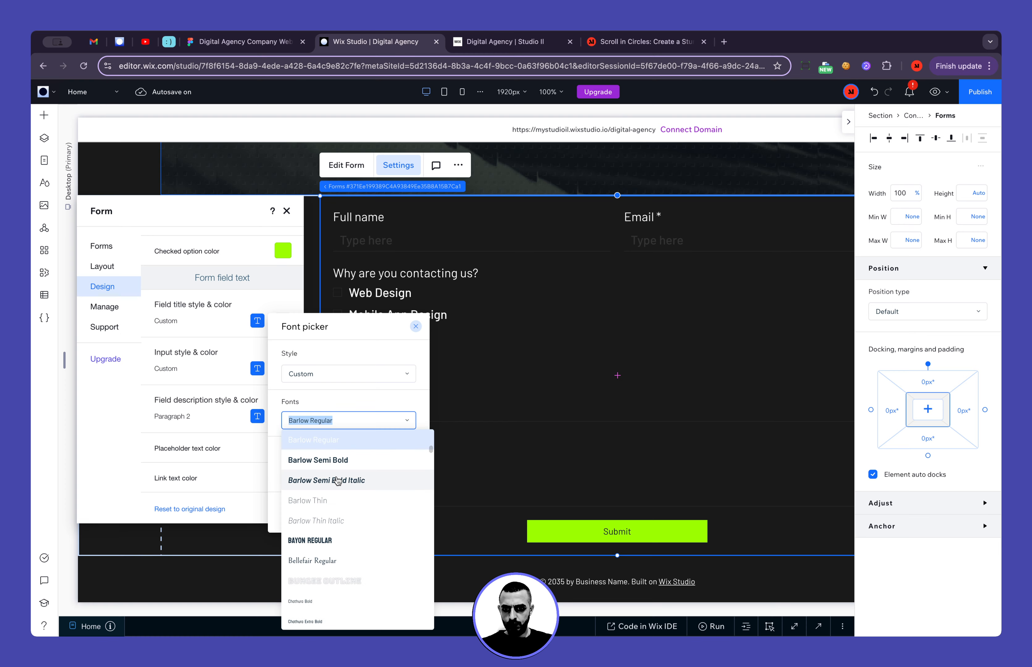
{"action": "scroll", "coordinate": [338, 481], "scroll_direction": "up", "scroll_amount": 1}
{"action": "left_click", "coordinate": [335, 445]}
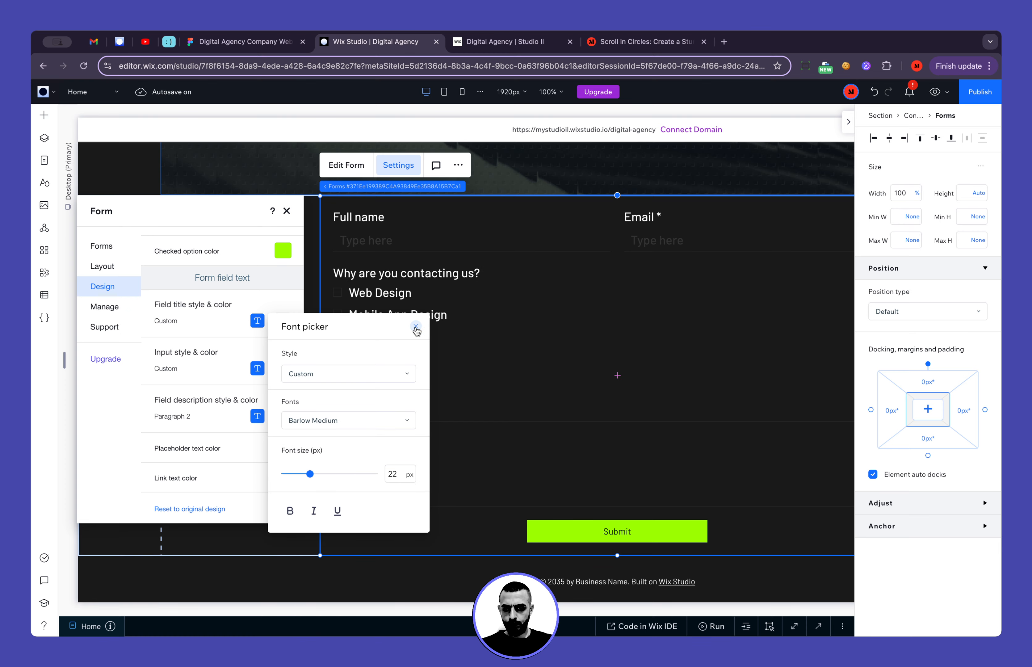
Switch to the Figma design to check the typography of the "Web Design" option, returning to the Wix Studio form settings
{"action": "left_click", "coordinate": [416, 328]}
{"action": "left_click", "coordinate": [251, 43]}
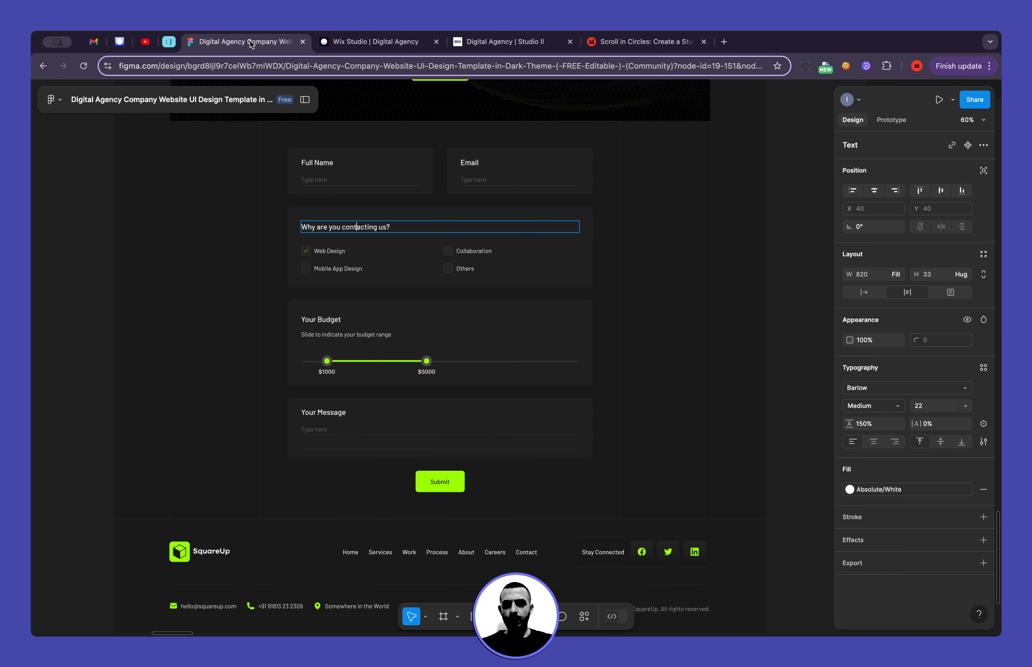
{"action": "double_click", "coordinate": [339, 250]}
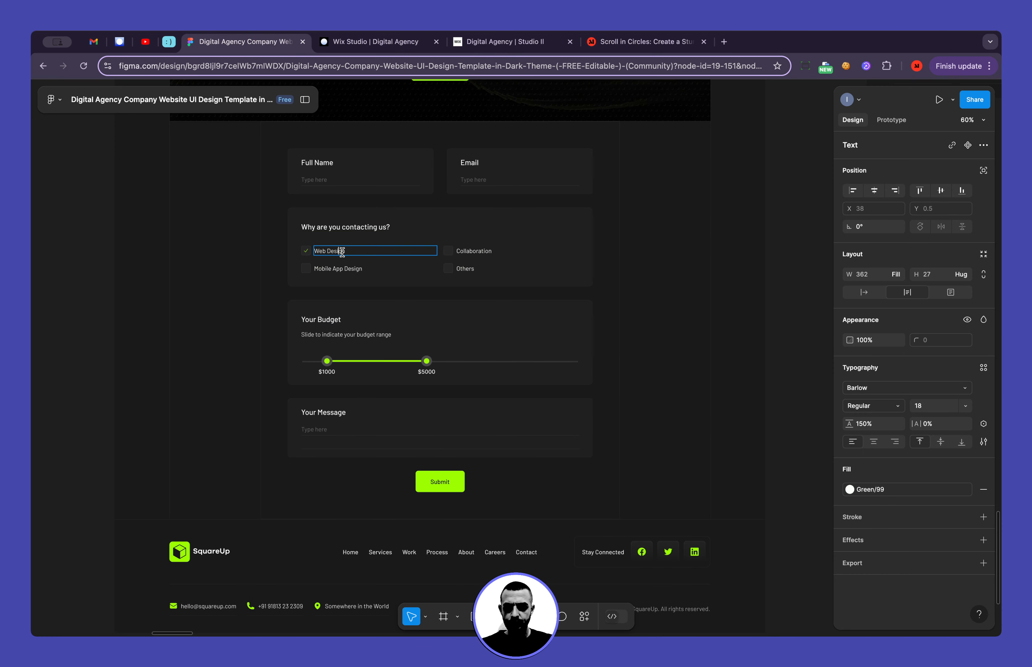
{"action": "left_click", "coordinate": [352, 43]}
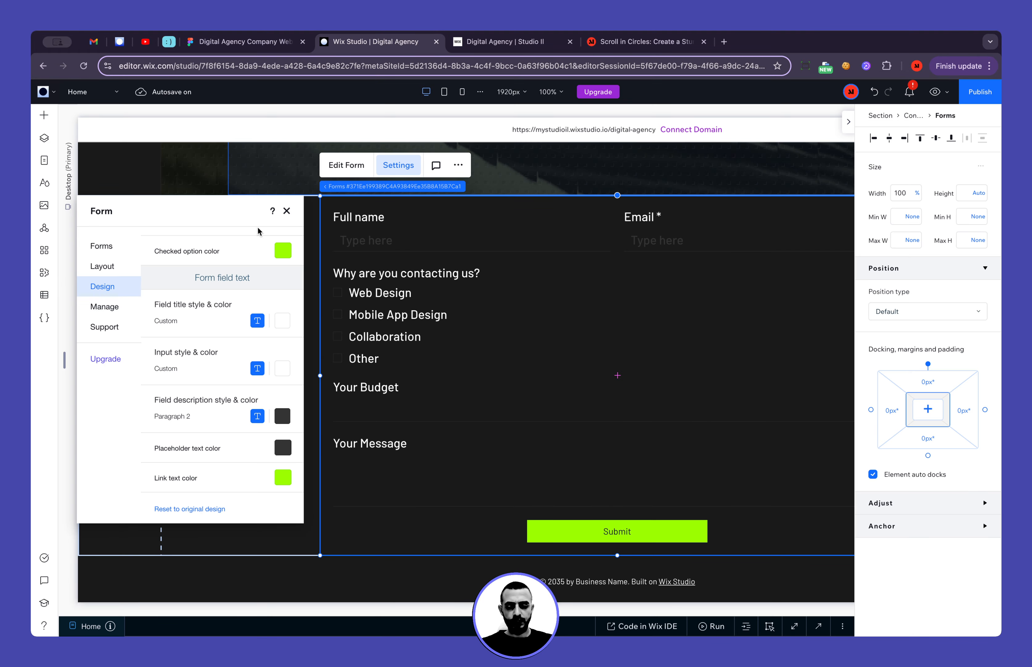
Set the form fields' input text style to Barlow Regular at 18 px
{"action": "left_click", "coordinate": [197, 372]}
{"action": "left_click", "coordinate": [395, 522]}
{"action": "type", "text": "1"}
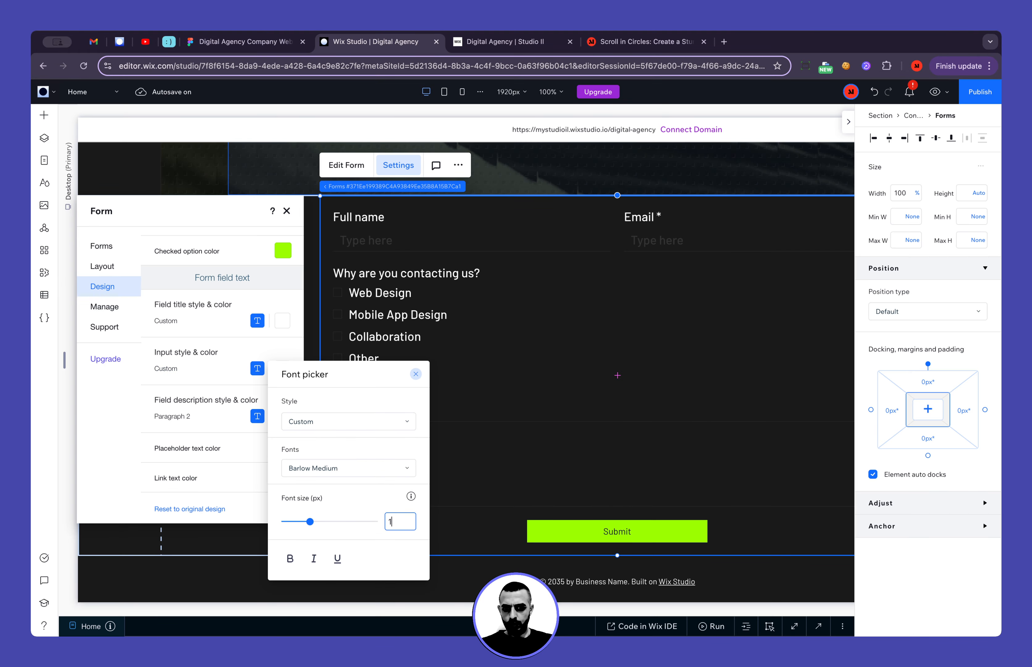
{"action": "type", "text": "8"}
{"action": "left_click", "coordinate": [349, 468]}
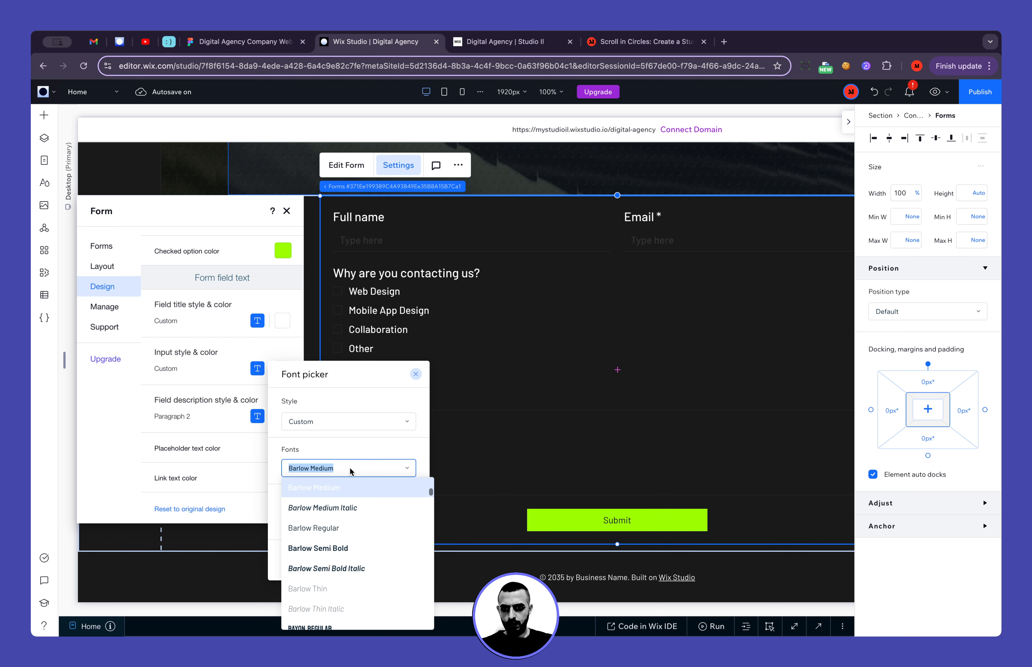
{"action": "left_click", "coordinate": [354, 527]}
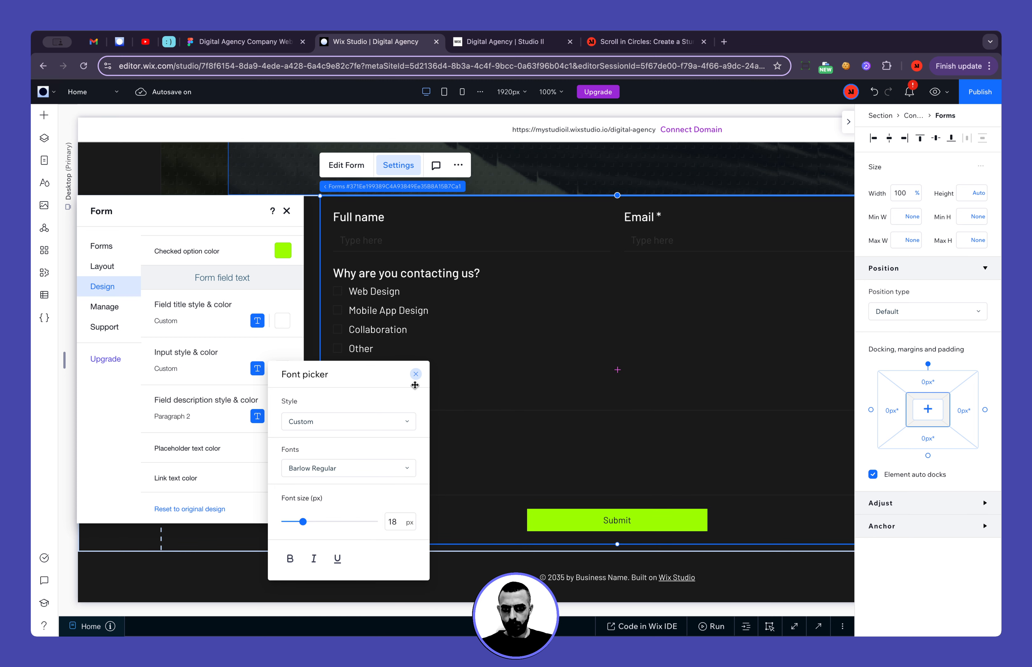
{"action": "left_click", "coordinate": [416, 375]}
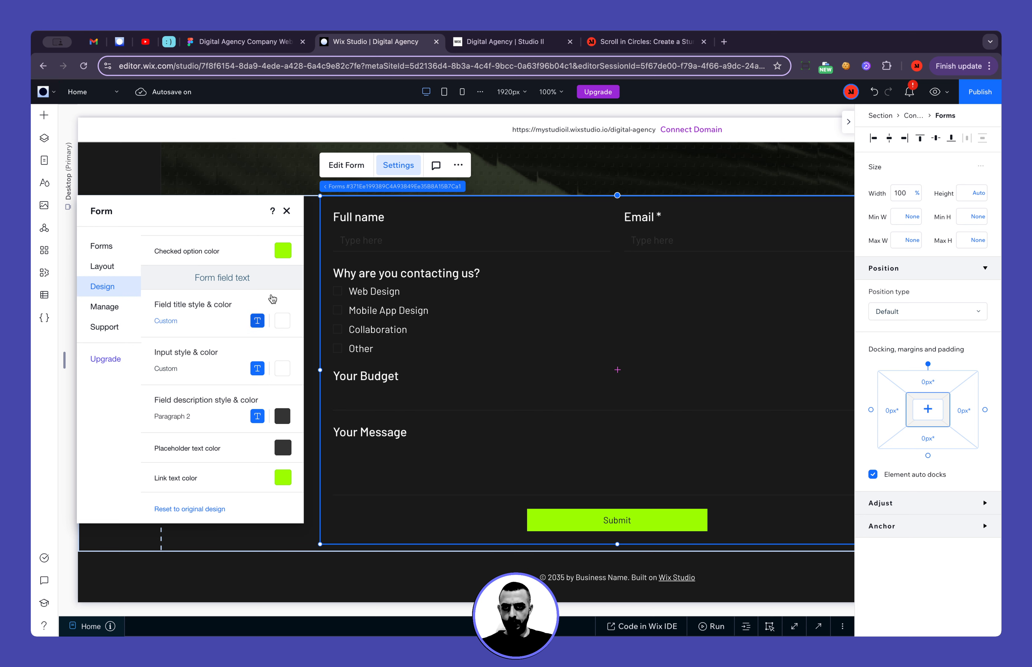
Switch to Figma to inspect the Full Name placeholder's typography and fill color style, returning to the Wix Studio editor
{"action": "left_click", "coordinate": [278, 42]}
{"action": "left_click", "coordinate": [315, 180]}
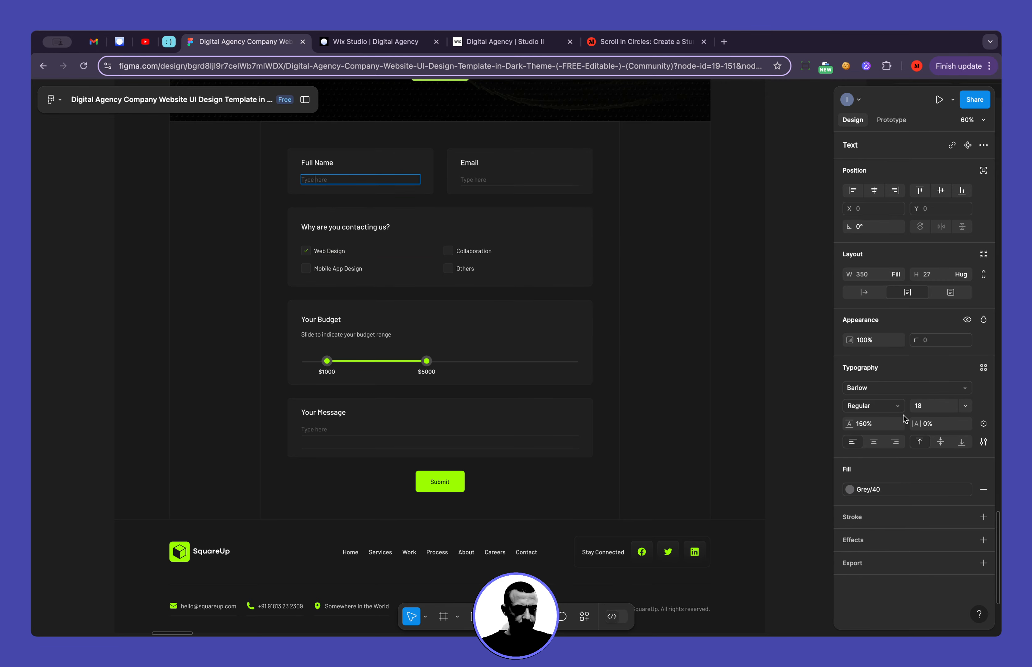
{"action": "scroll", "coordinate": [343, 166], "scroll_direction": "up", "scroll_amount": 5}
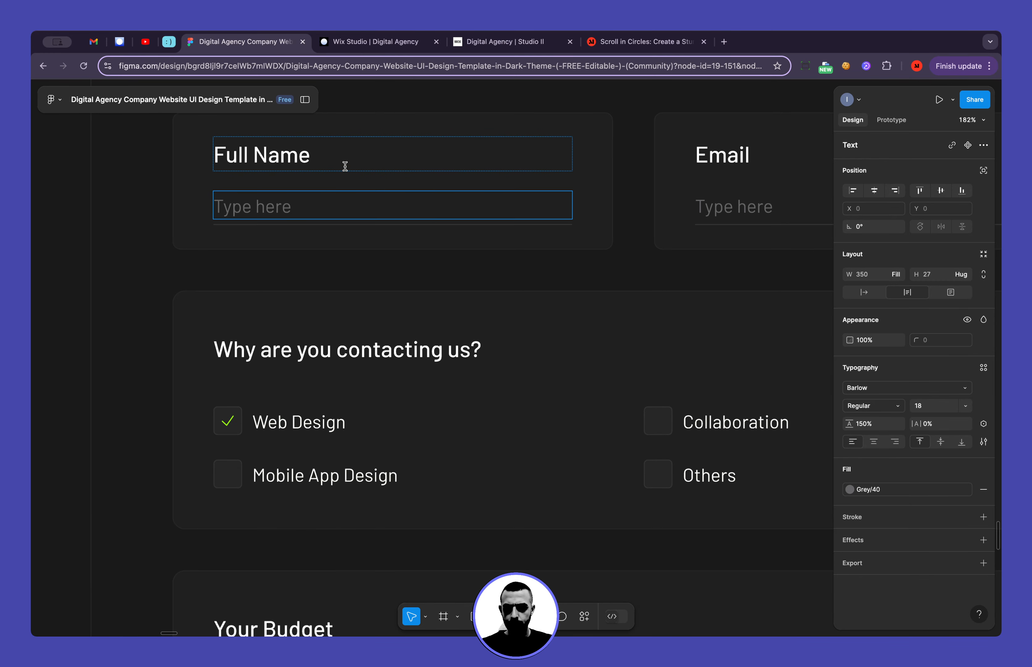
{"action": "double_click", "coordinate": [274, 205]}
{"action": "left_click", "coordinate": [850, 490]}
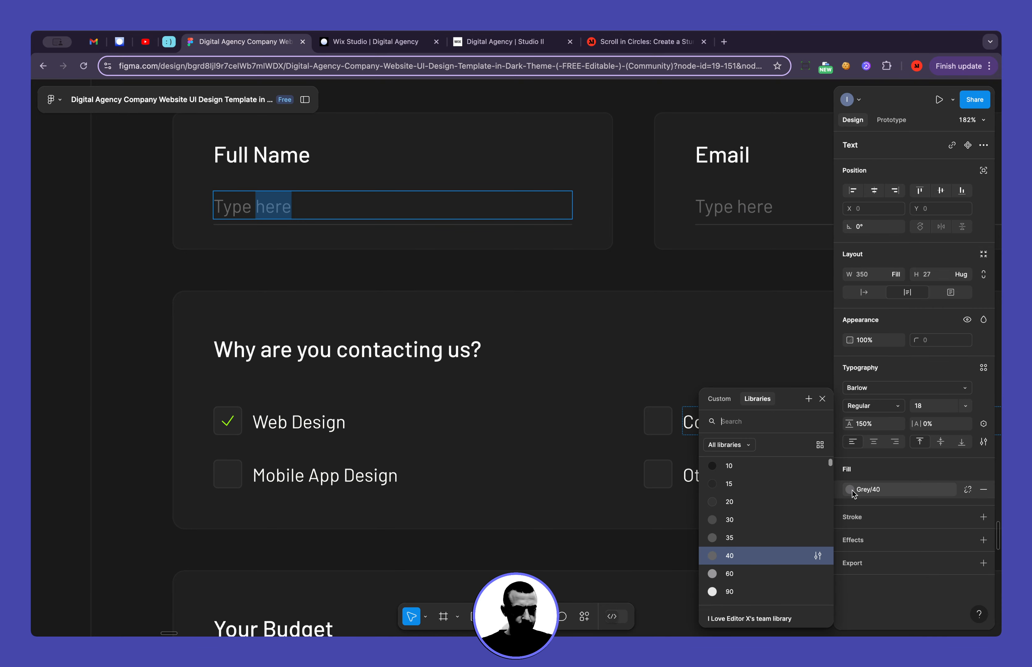
{"action": "left_click", "coordinate": [817, 556]}
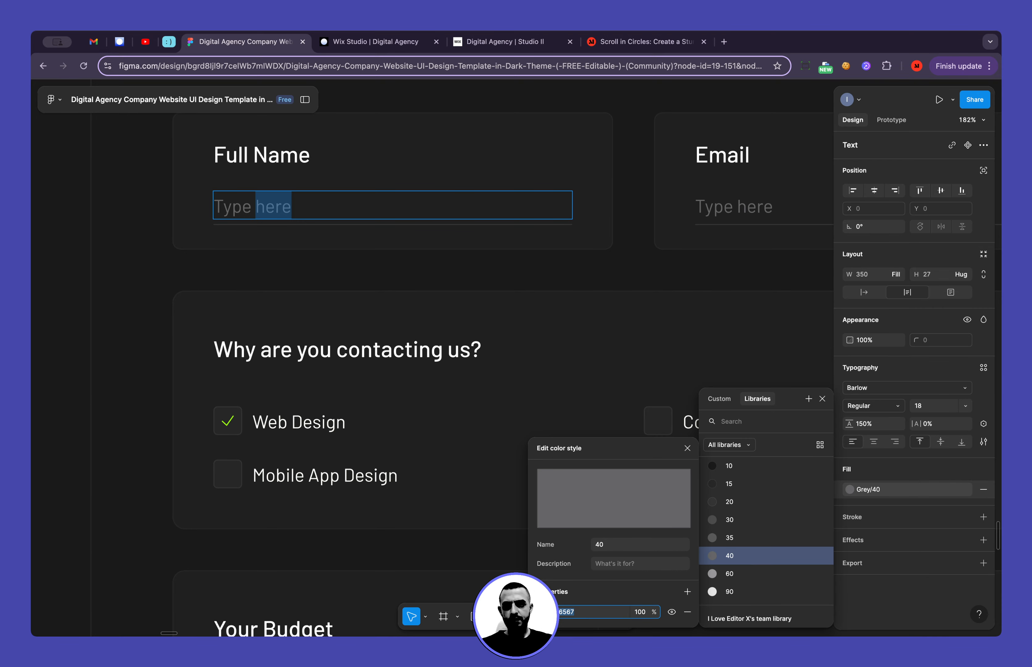
{"action": "left_click", "coordinate": [343, 42]}
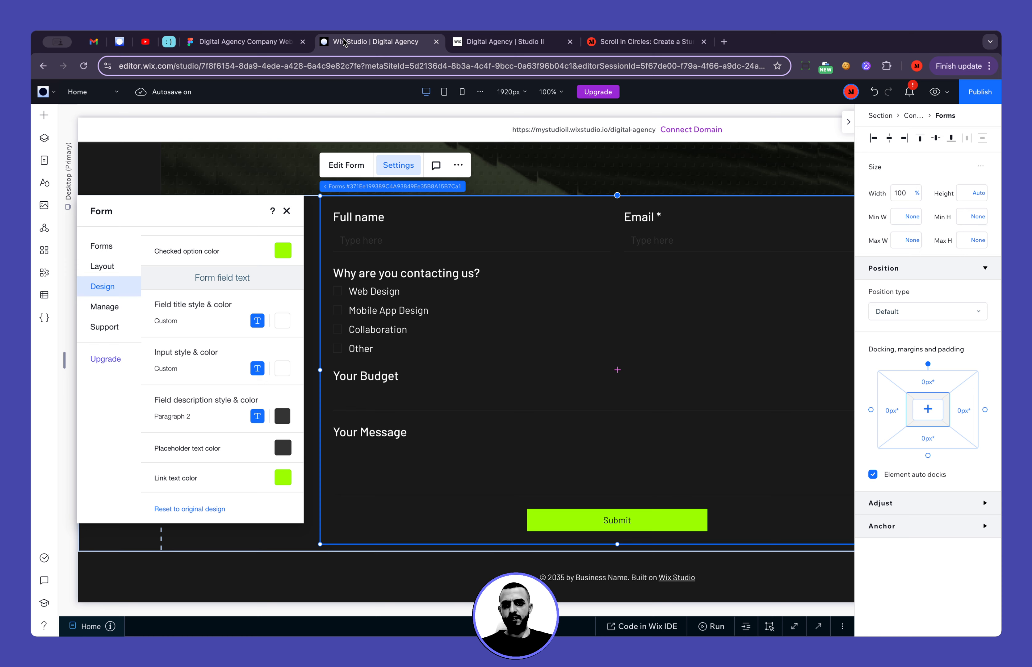
Examine the site's theme colors and the section's background color palette for a grey matching the Figma placeholder text
{"action": "left_click", "coordinate": [44, 182]}
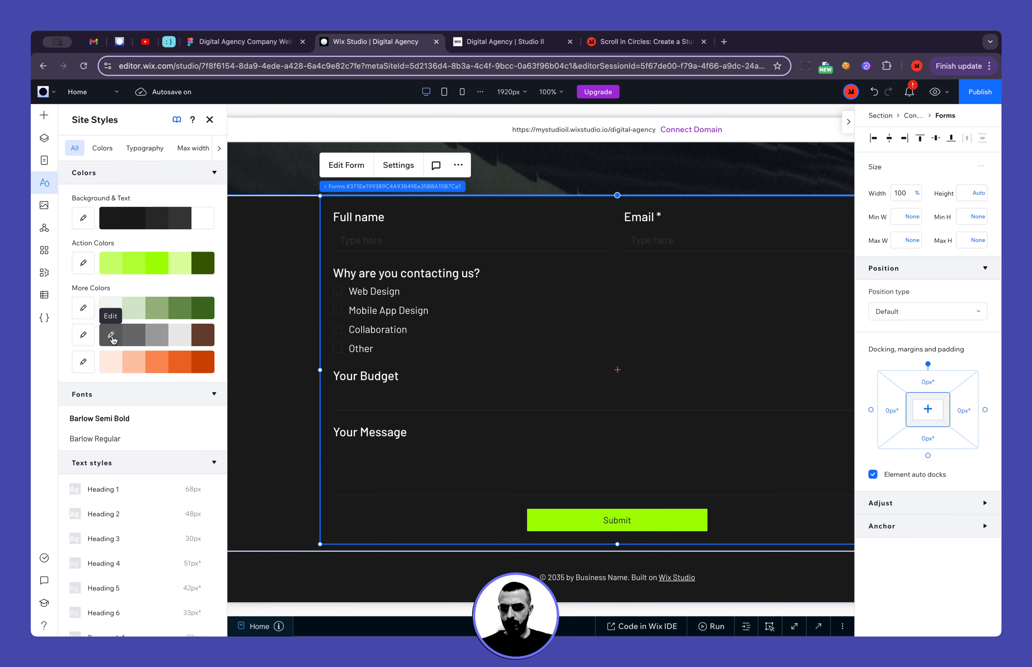
{"action": "left_click", "coordinate": [451, 358]}
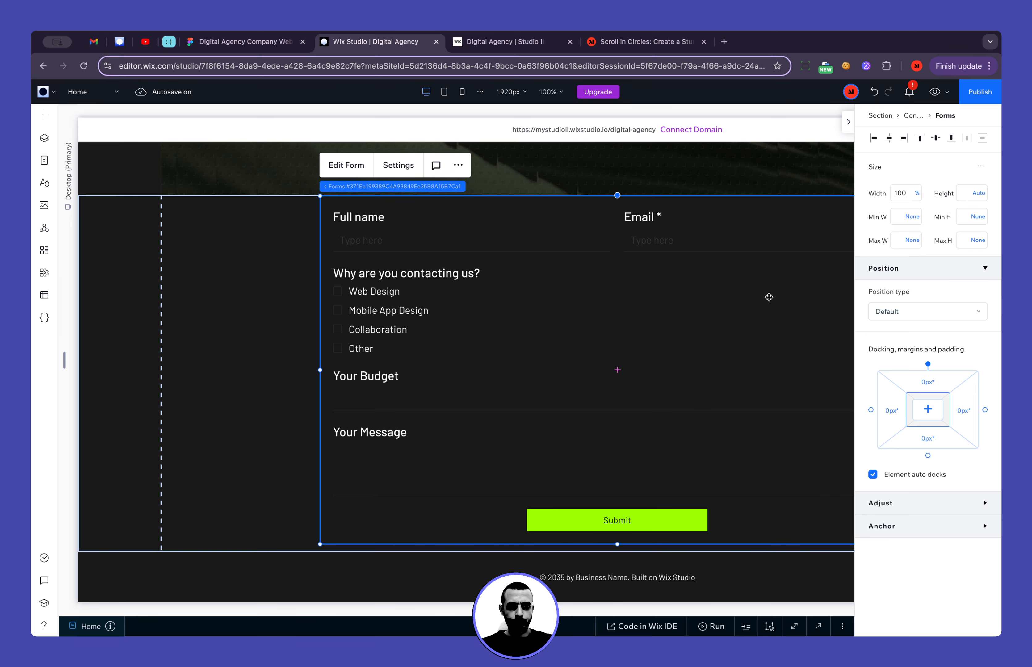
{"action": "left_click", "coordinate": [259, 354]}
{"action": "left_click", "coordinate": [876, 360]}
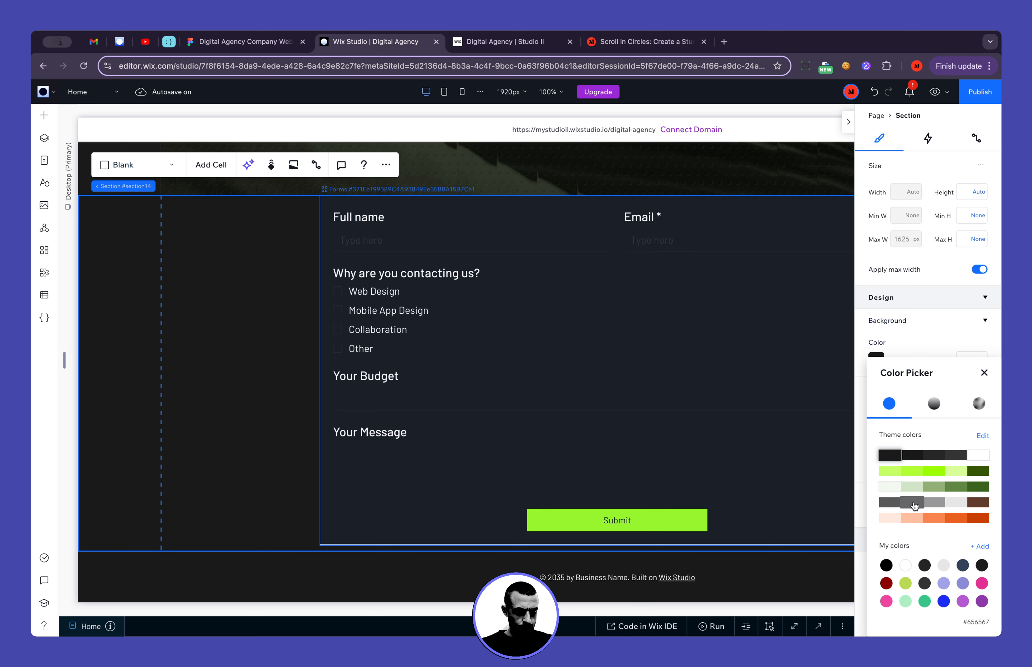
{"action": "left_click", "coordinate": [392, 295]}
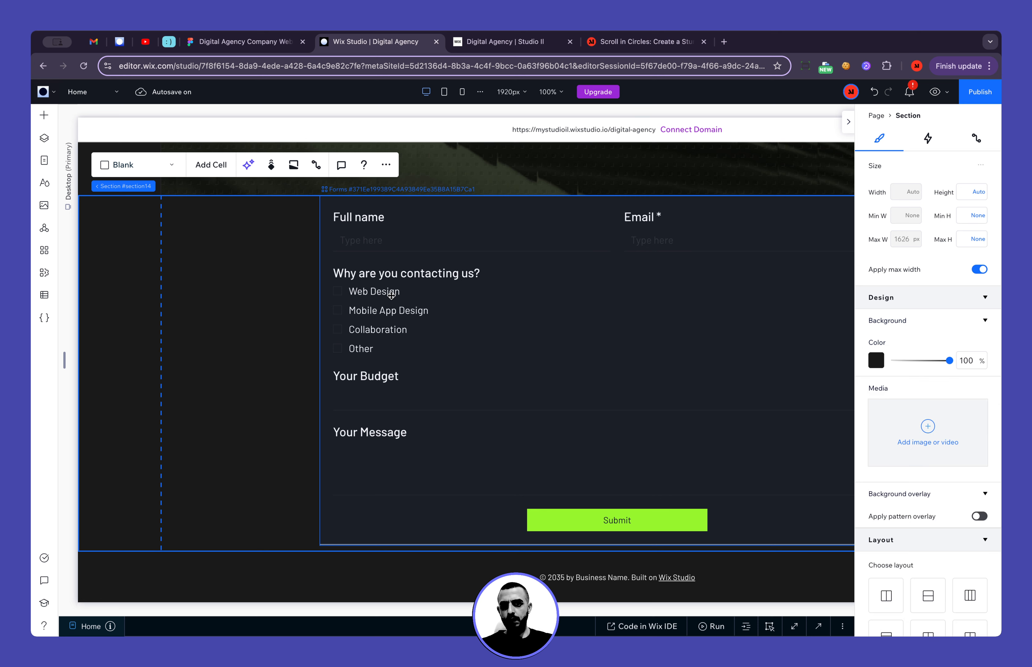
Set the form fields' placeholder text color to the theme grey #656567
{"action": "left_click", "coordinate": [391, 295]}
{"action": "left_click", "coordinate": [398, 165]}
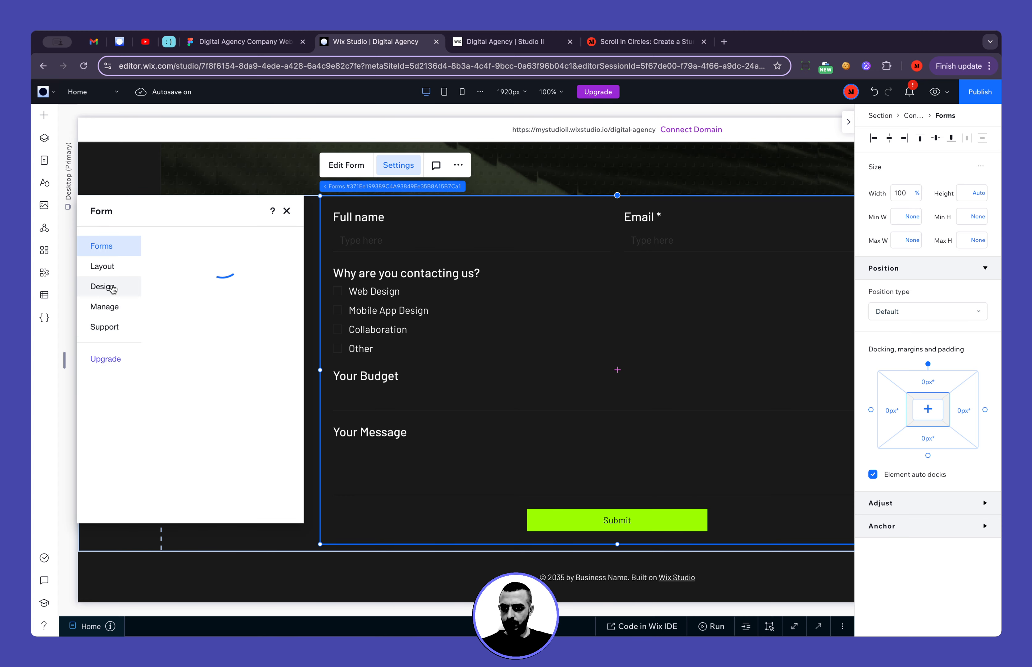
{"action": "left_click", "coordinate": [112, 288]}
{"action": "left_click", "coordinate": [194, 269]}
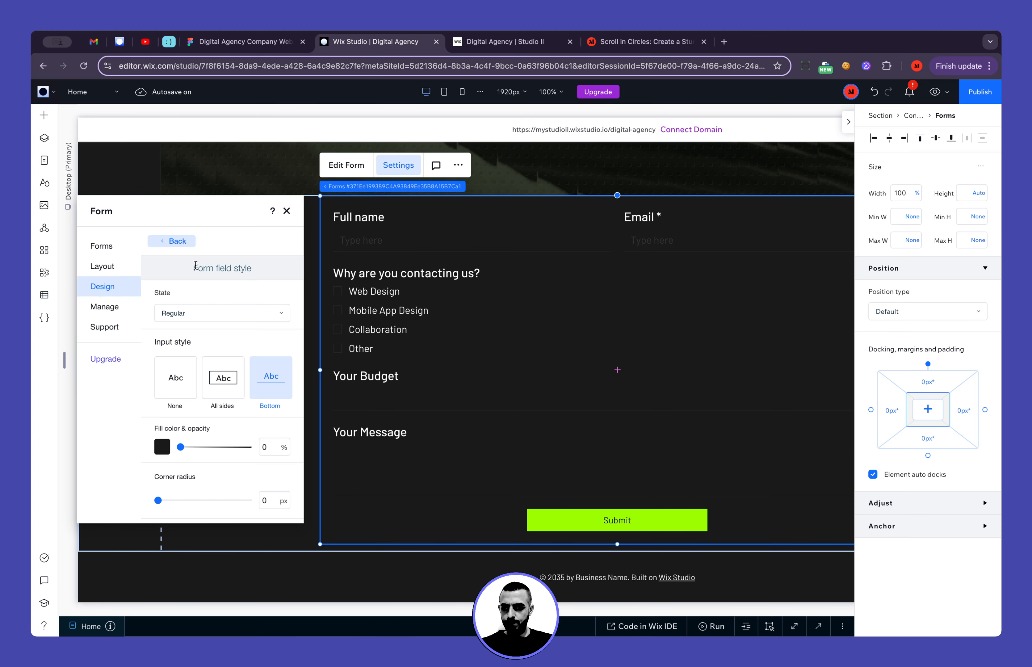
{"action": "scroll", "coordinate": [185, 374], "scroll_direction": "down", "scroll_amount": 5}
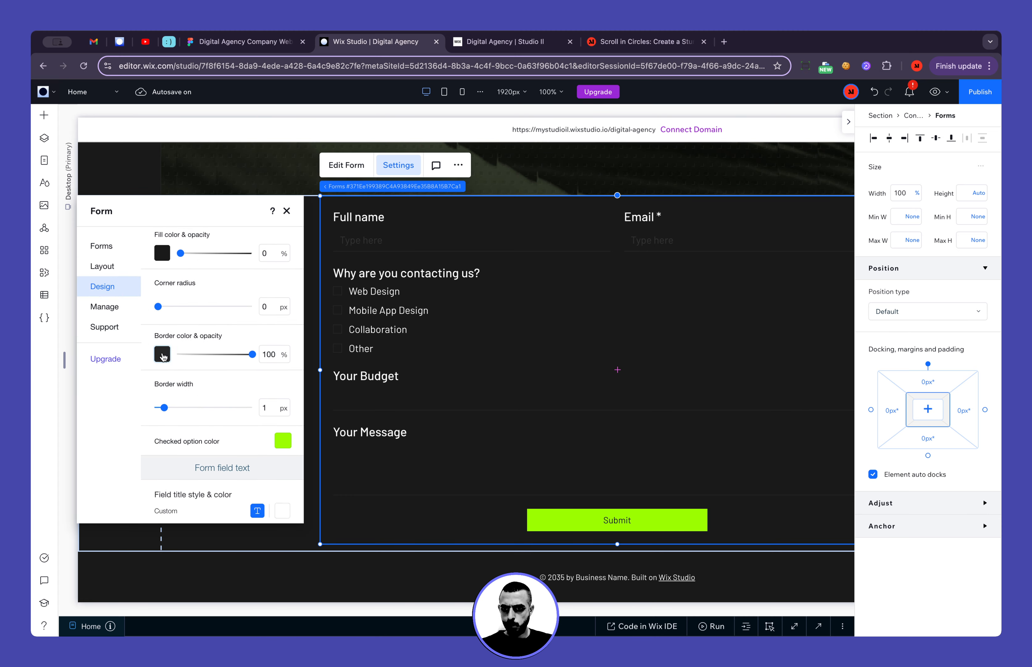
{"action": "scroll", "coordinate": [187, 390], "scroll_direction": "down", "scroll_amount": 5}
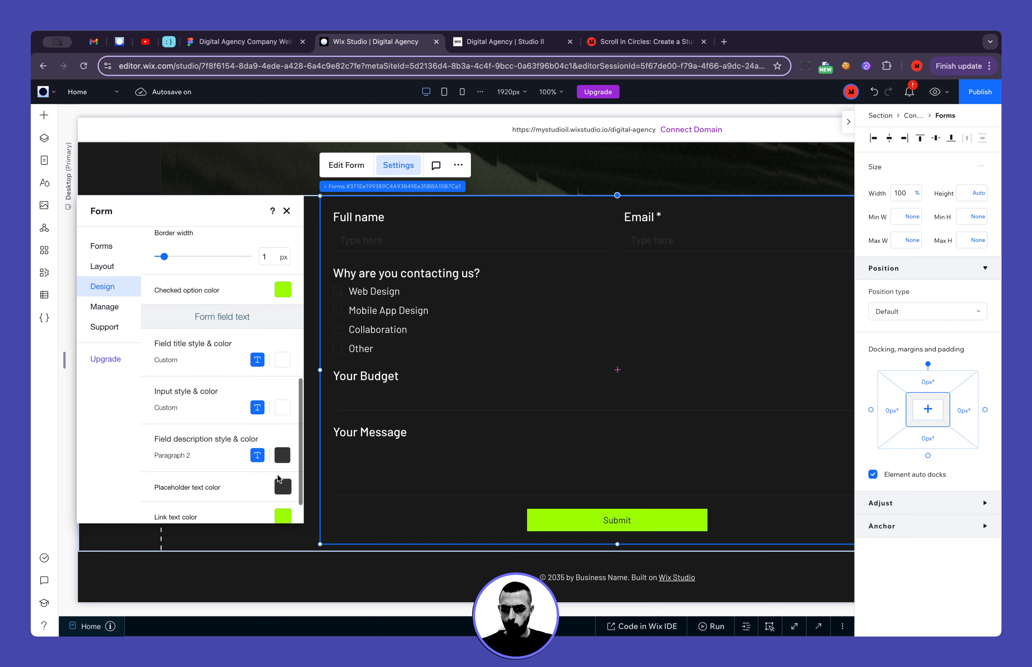
{"action": "left_click", "coordinate": [283, 447]}
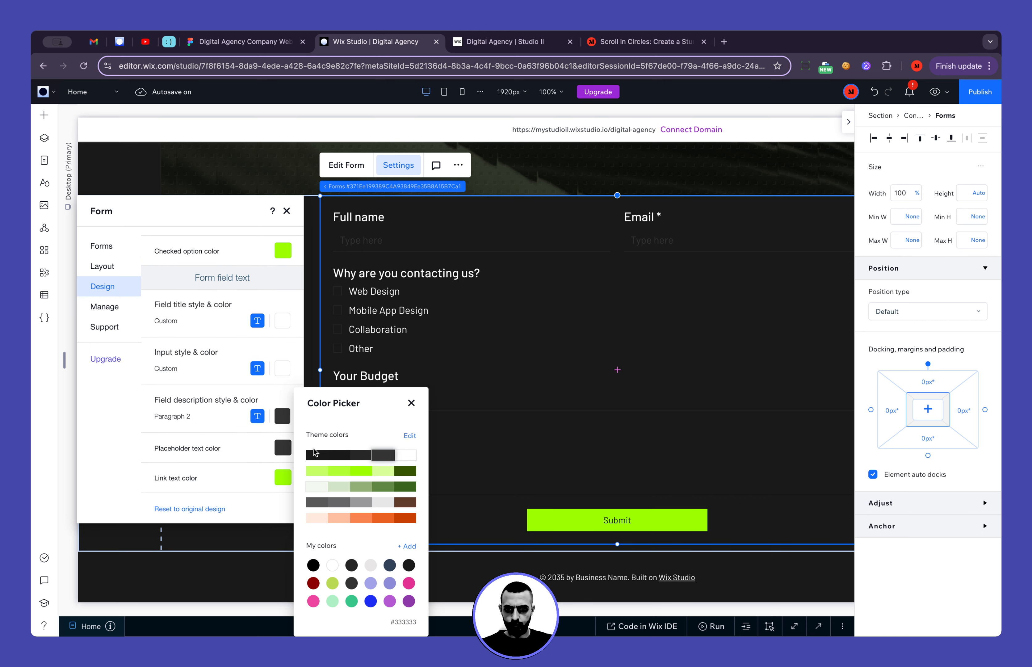
{"action": "left_click", "coordinate": [335, 503]}
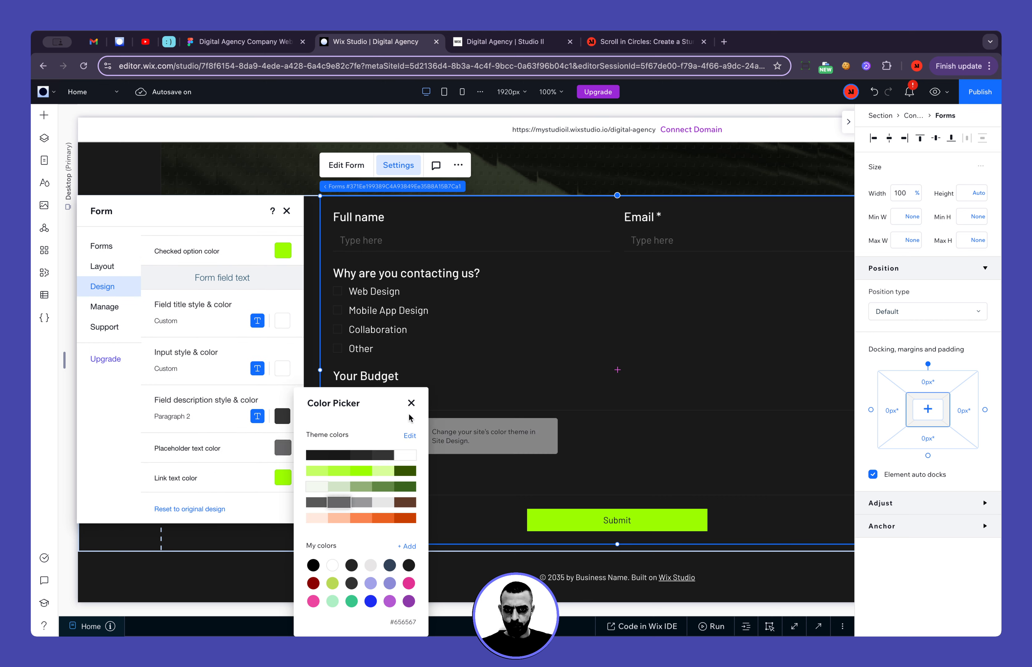
{"action": "left_click", "coordinate": [410, 403]}
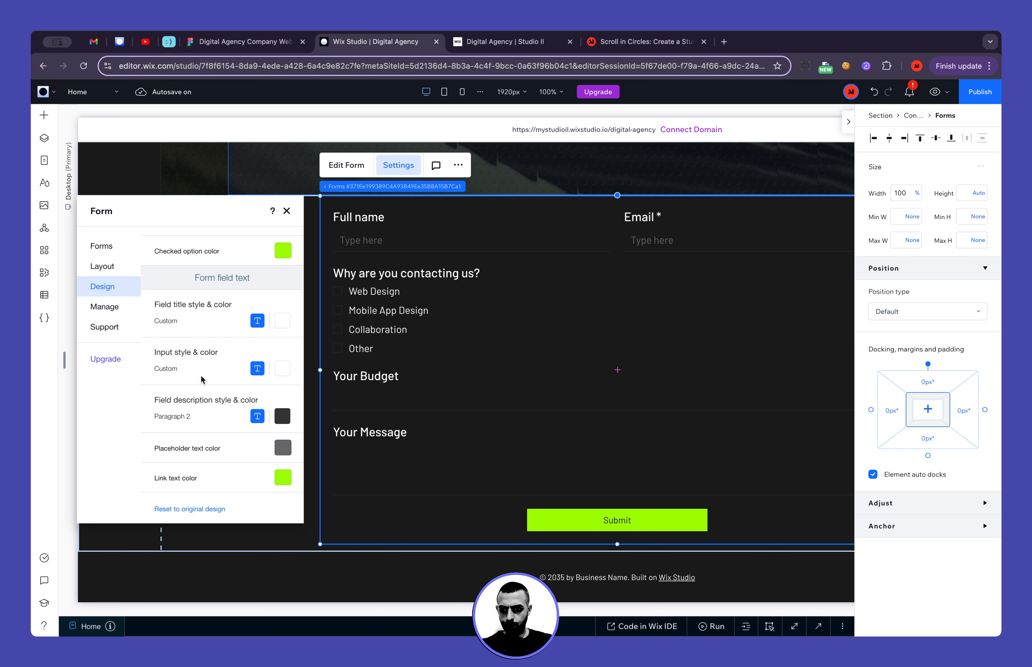
Review the form's input text font settings and the overall form layout in Figma, returning to the Wix Studio form settings
{"action": "left_click", "coordinate": [222, 374]}
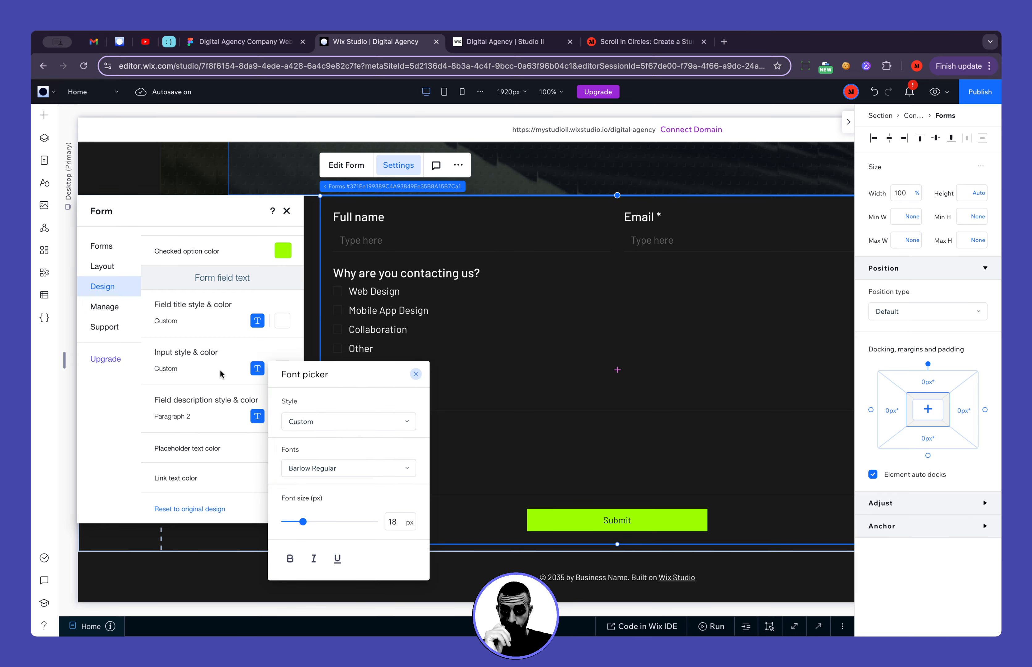
{"action": "left_click", "coordinate": [219, 369]}
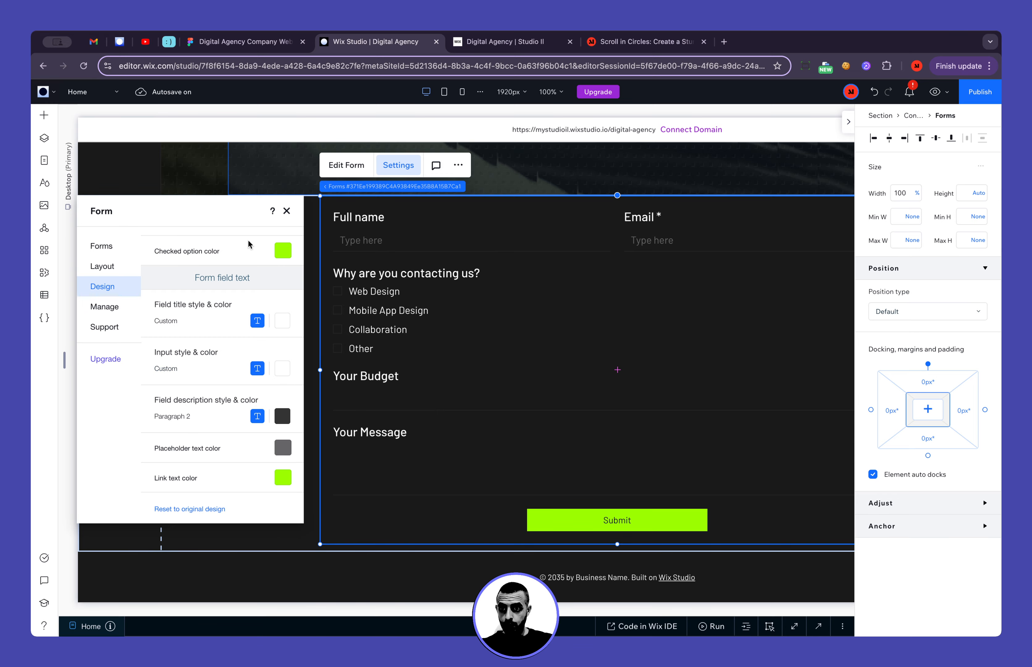
{"action": "scroll", "coordinate": [220, 412], "scroll_direction": "up", "scroll_amount": 10}
{"action": "left_click", "coordinate": [275, 49]}
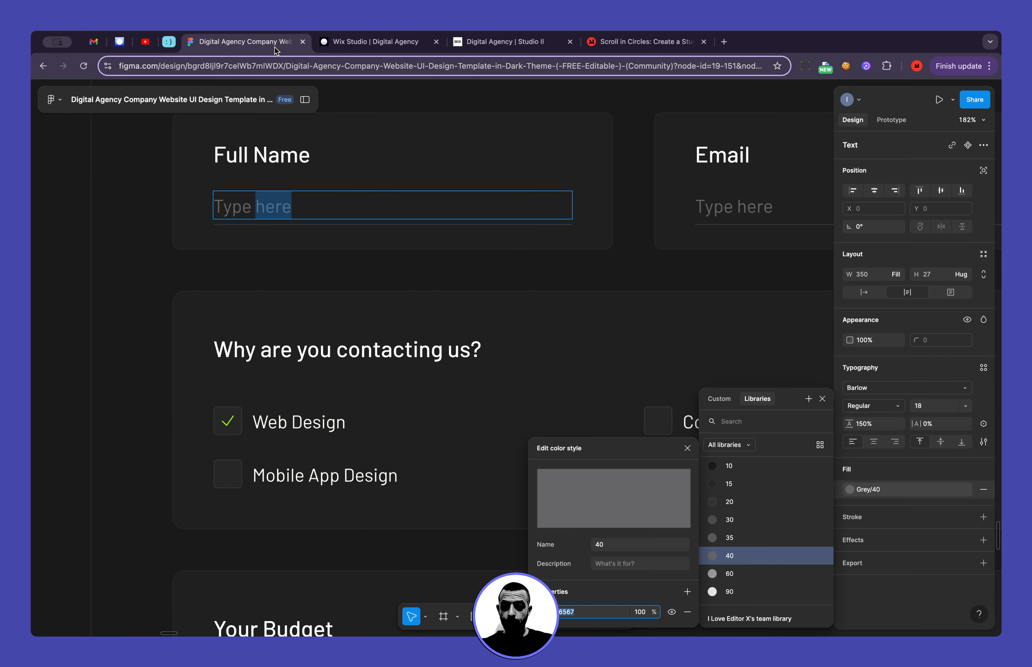
{"action": "scroll", "coordinate": [288, 209], "scroll_direction": "down", "scroll_amount": 5}
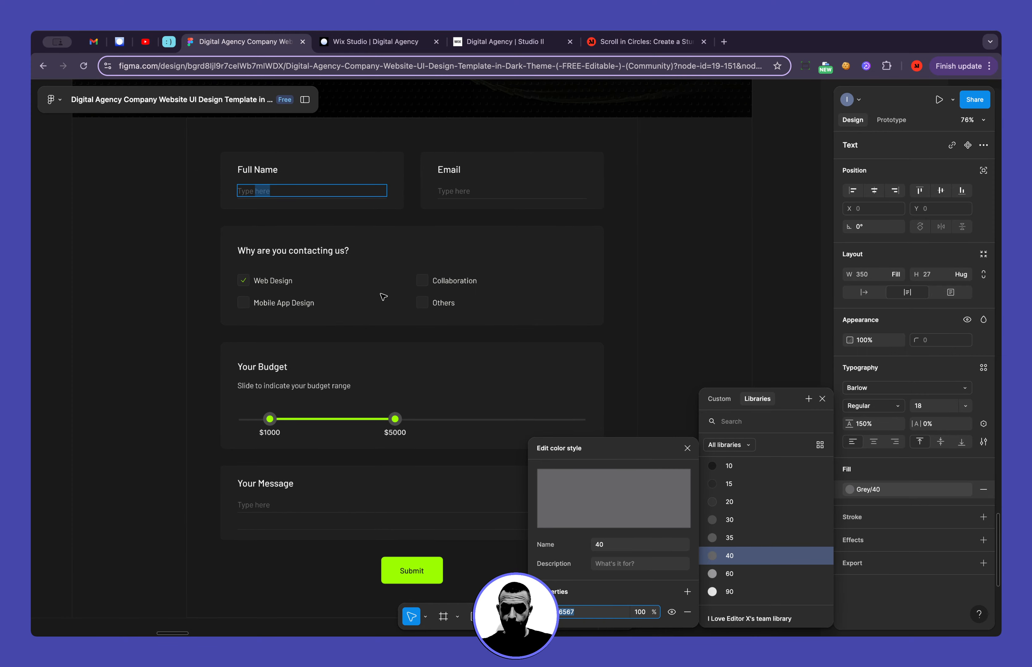
{"action": "left_click", "coordinate": [367, 42]}
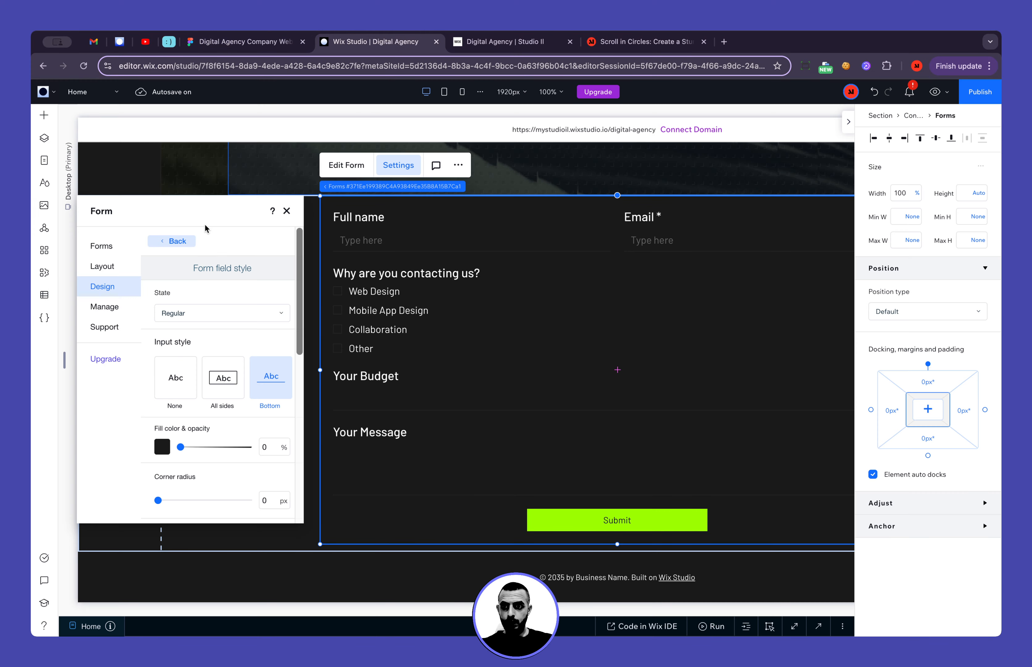
Give the form's Submit button the rounded outline style and set its fill opacity to 100%
{"action": "left_click", "coordinate": [170, 242]}
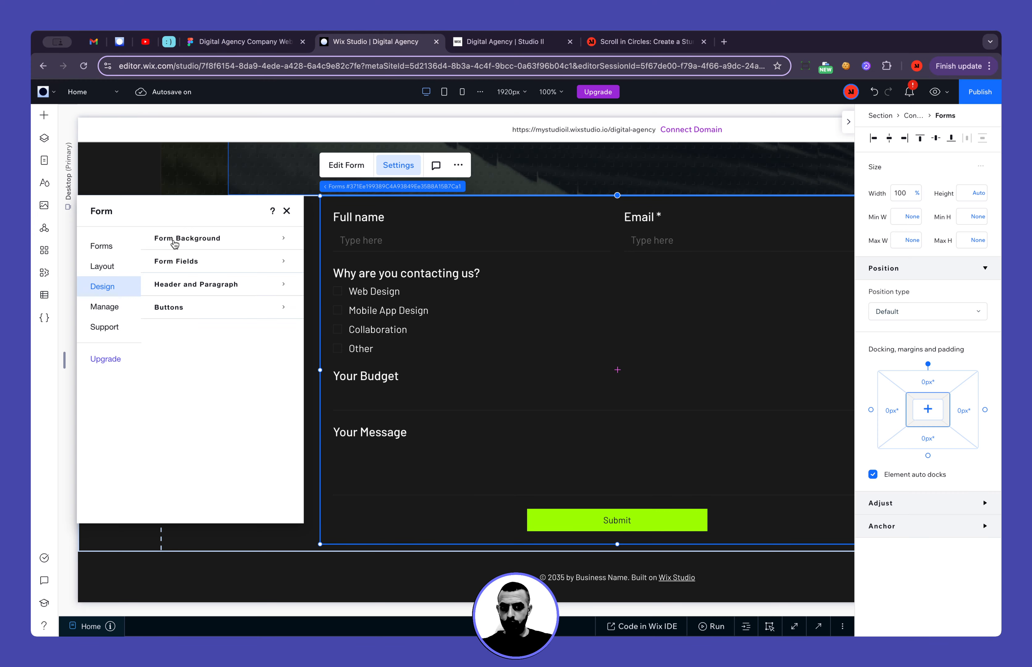
{"action": "left_click", "coordinate": [184, 308]}
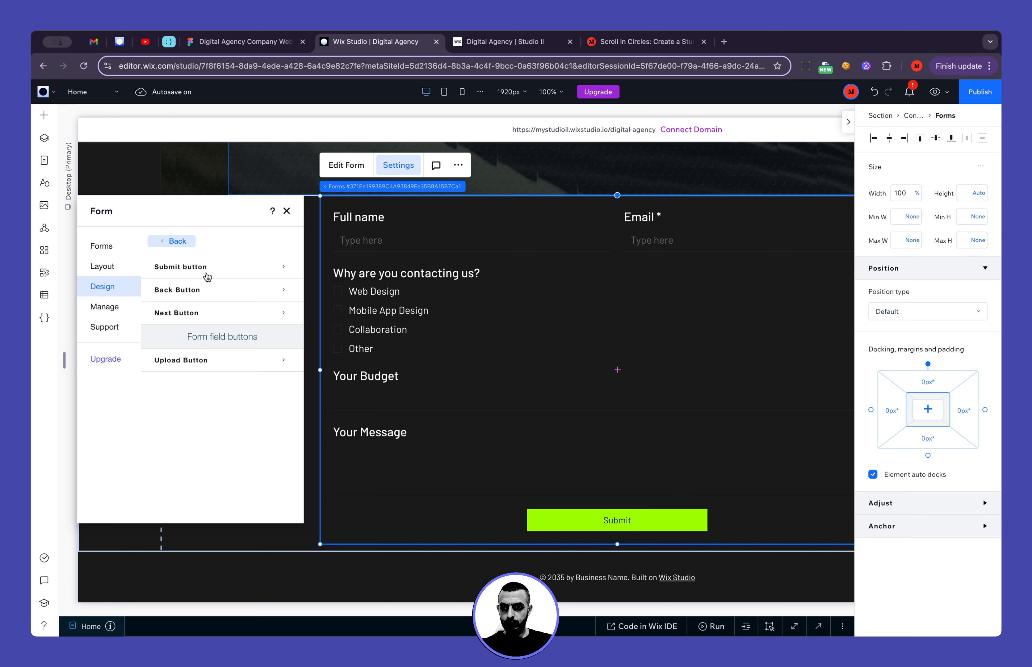
{"action": "left_click", "coordinate": [207, 277]}
{"action": "left_click", "coordinate": [204, 357]}
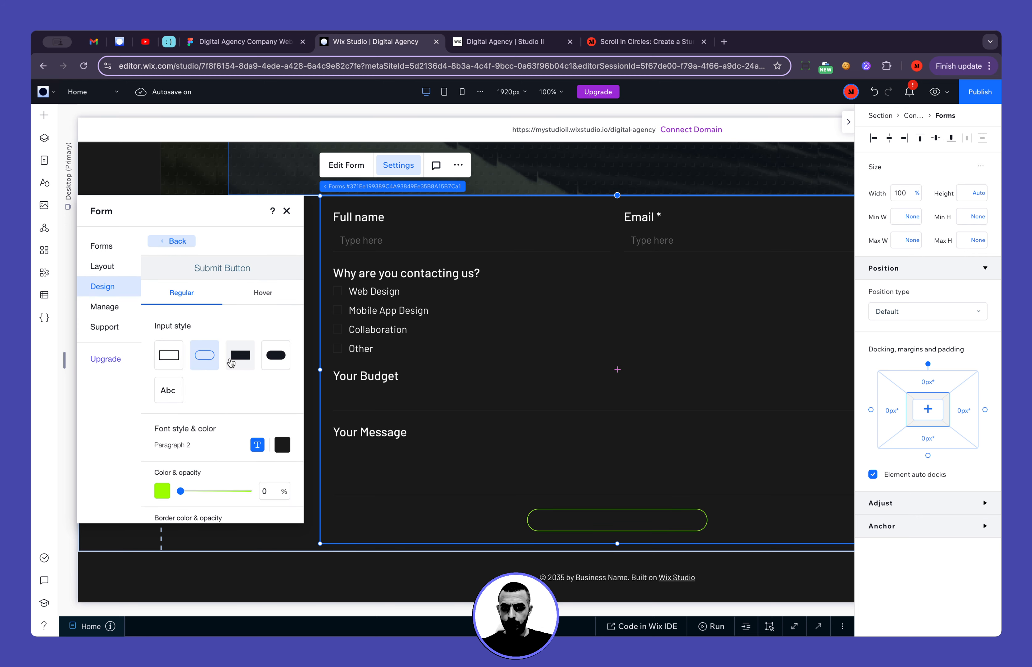
{"action": "scroll", "coordinate": [231, 365], "scroll_direction": "down", "scroll_amount": 3}
{"action": "left_click_drag", "start_coordinate": [180, 396], "coordinate": [265, 399]}
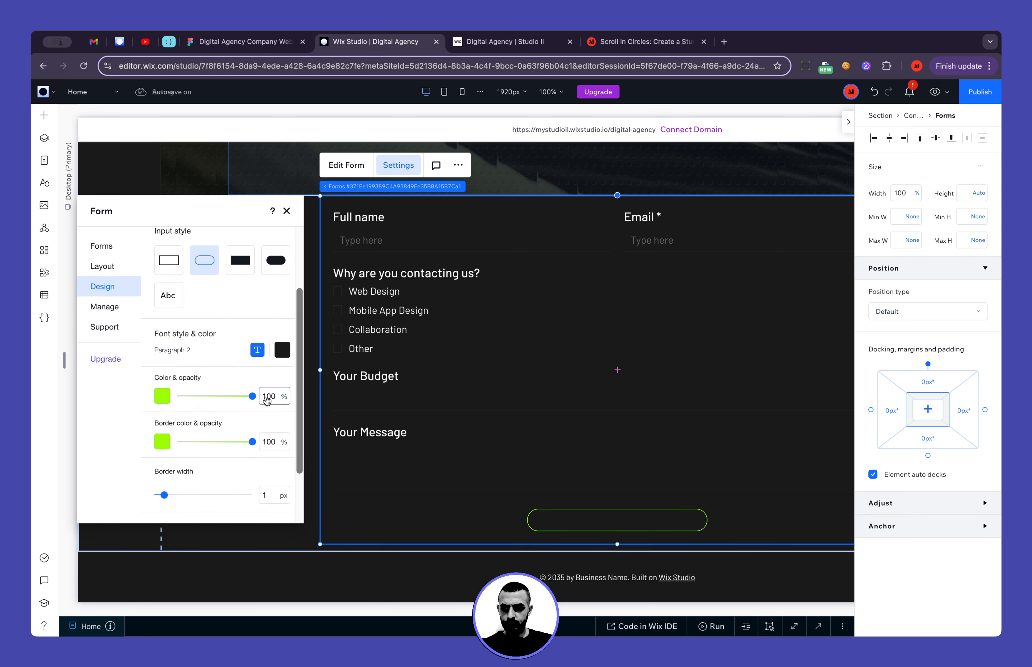
{"action": "scroll", "coordinate": [209, 426], "scroll_direction": "down", "scroll_amount": 2}
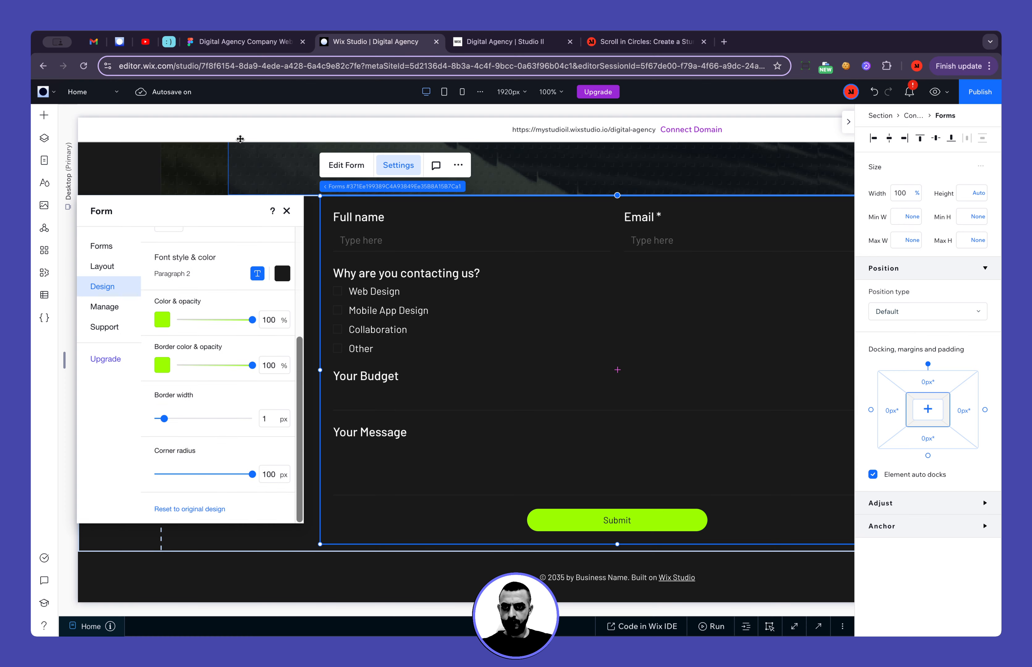
Switch to Figma to check the Submit button label's typography, returning to the Wix Studio button settings
{"action": "left_click", "coordinate": [242, 48]}
{"action": "left_click", "coordinate": [382, 551]}
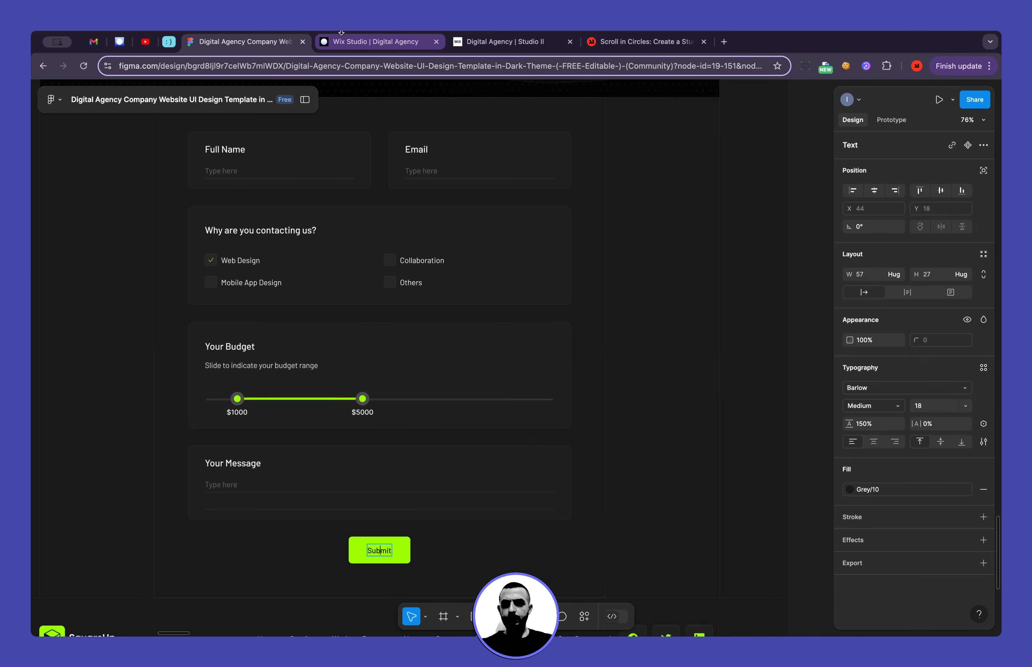
{"action": "left_click", "coordinate": [350, 43]}
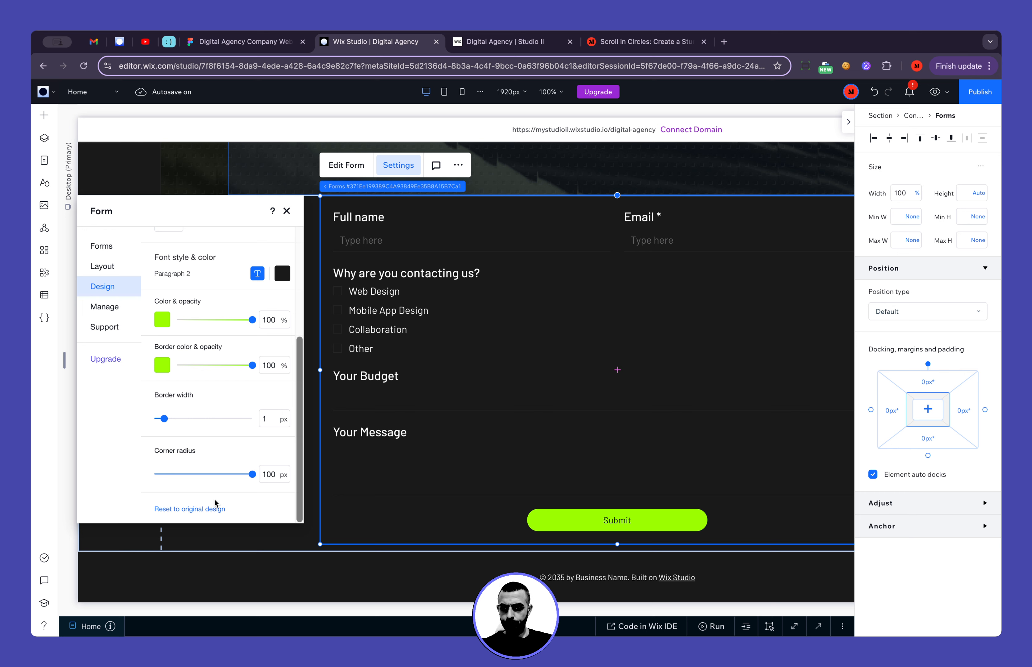
Set the Submit button's label font to Barlow Medium at 18 px
{"action": "scroll", "coordinate": [211, 325], "scroll_direction": "up", "scroll_amount": 3}
{"action": "left_click", "coordinate": [258, 333]}
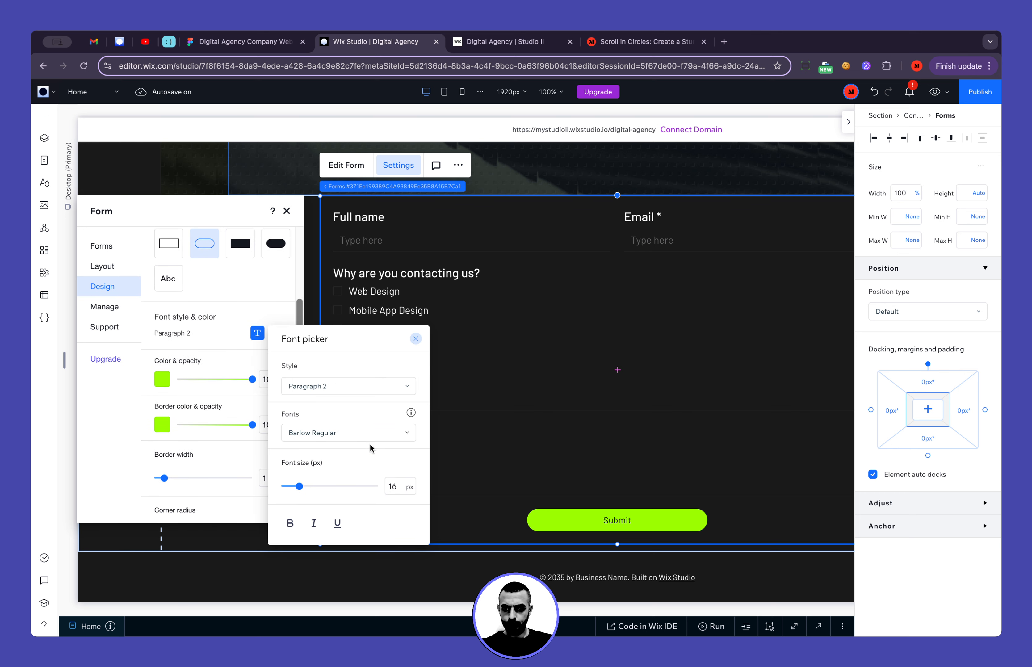
{"action": "left_click", "coordinate": [369, 434]}
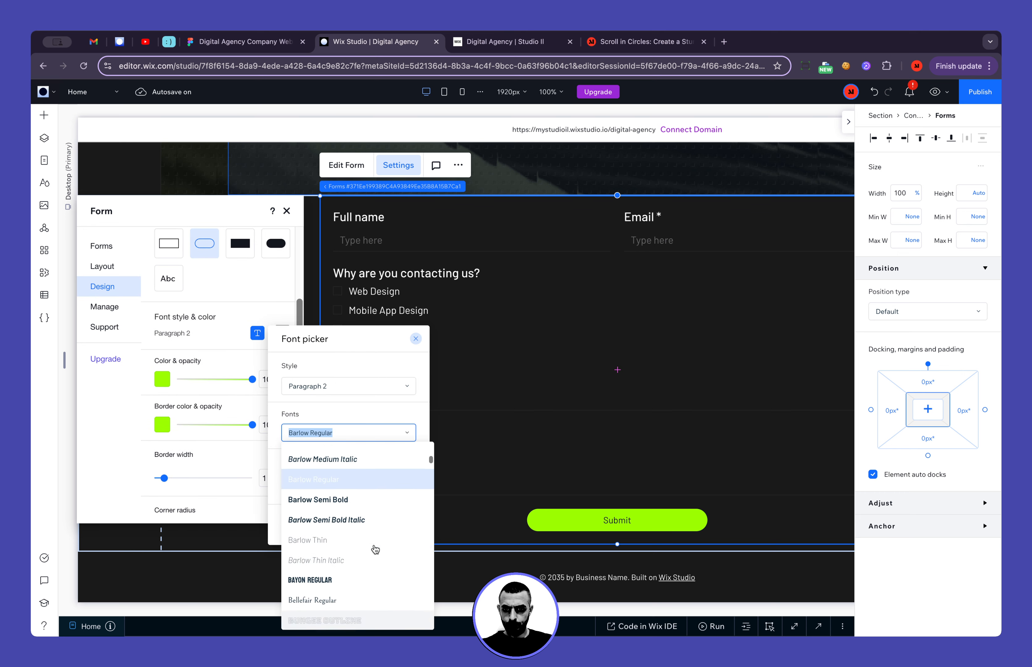
{"action": "scroll", "coordinate": [376, 549], "scroll_direction": "up", "scroll_amount": 1}
{"action": "left_click", "coordinate": [359, 454]}
{"action": "left_click", "coordinate": [399, 487]}
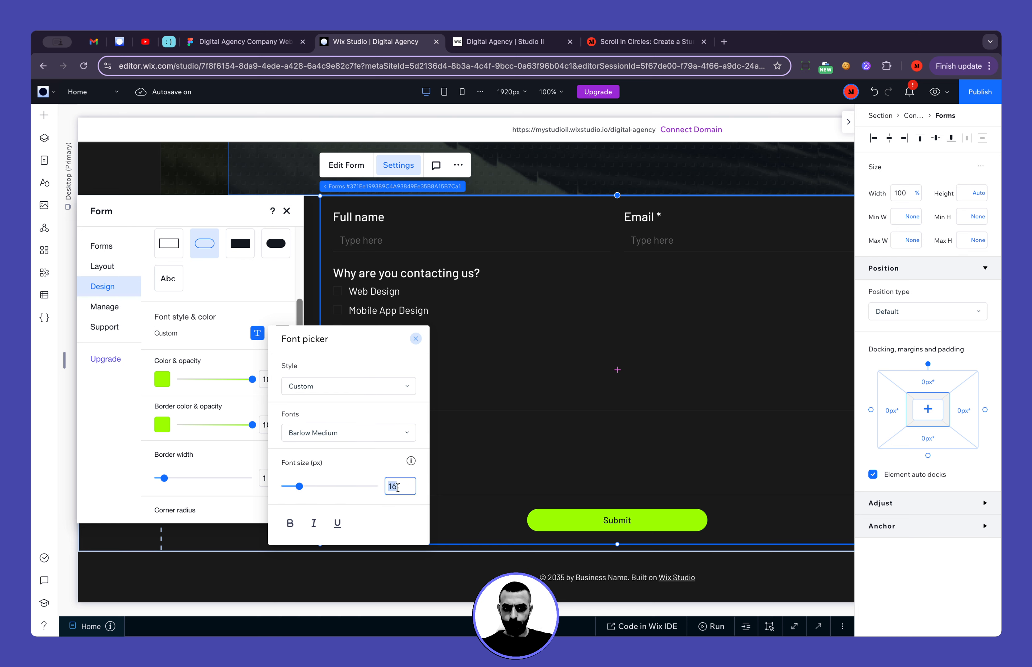
{"action": "type", "text": "18"}
{"action": "left_click", "coordinate": [229, 400]}
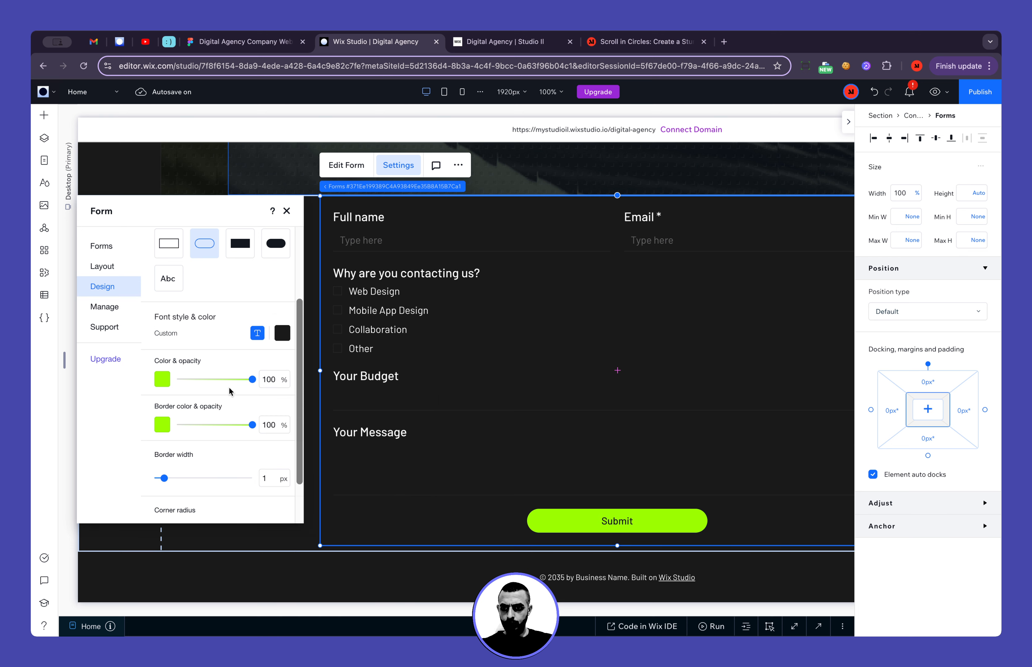
Review the Submit button's regular and hover design settings, closing the form settings when done
{"action": "scroll", "coordinate": [228, 386], "scroll_direction": "up", "scroll_amount": 3}
{"action": "left_click", "coordinate": [262, 298]}
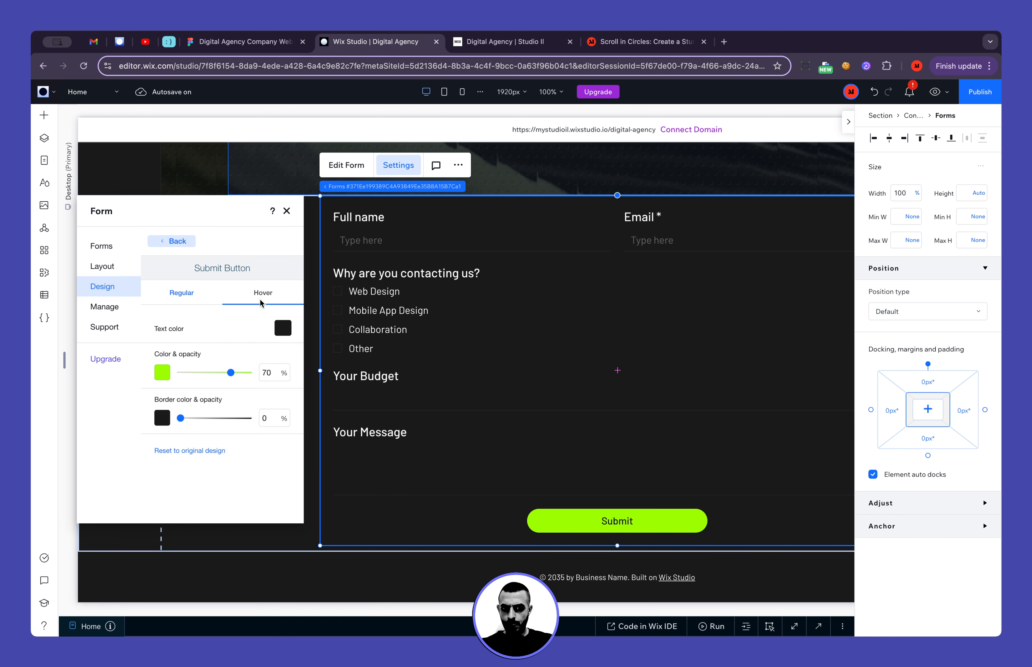
{"action": "left_click", "coordinate": [181, 291]}
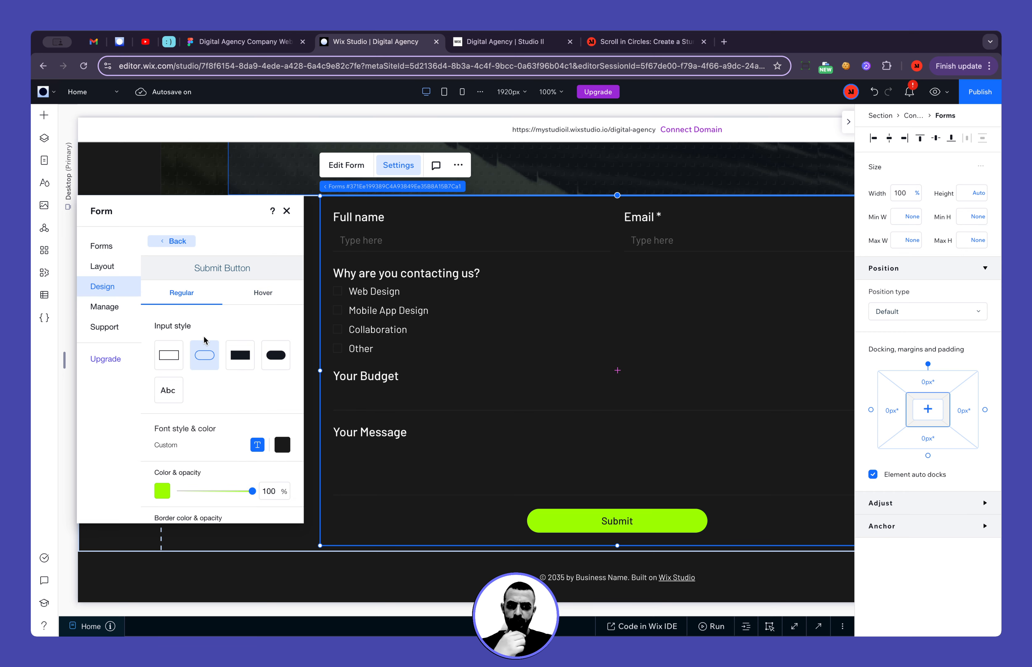
{"action": "scroll", "coordinate": [204, 336], "scroll_direction": "down", "scroll_amount": 5}
{"action": "scroll", "coordinate": [204, 336], "scroll_direction": "up", "scroll_amount": 2}
{"action": "scroll", "coordinate": [203, 336], "scroll_direction": "up", "scroll_amount": 3}
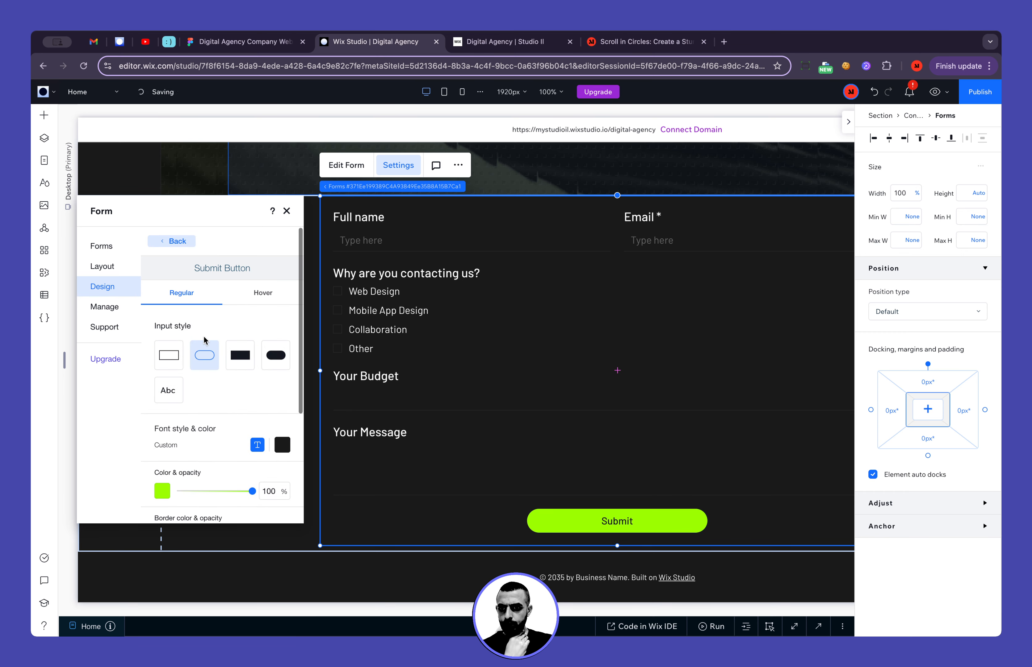
{"action": "left_click", "coordinate": [262, 293]}
{"action": "left_click", "coordinate": [190, 295]}
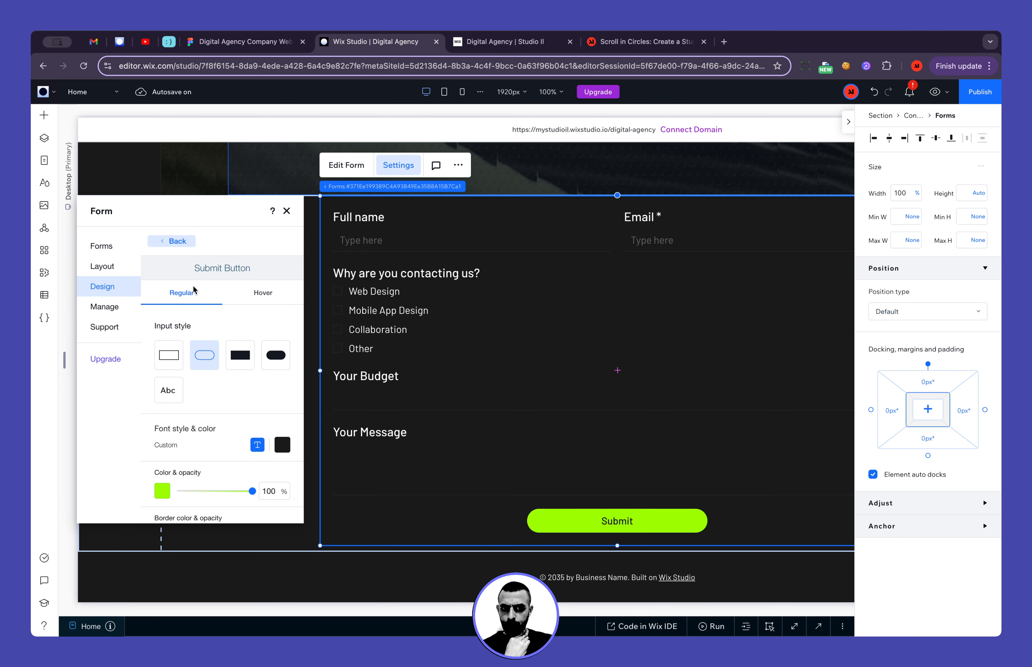
{"action": "left_click", "coordinate": [286, 211]}
{"action": "left_click", "coordinate": [223, 363]}
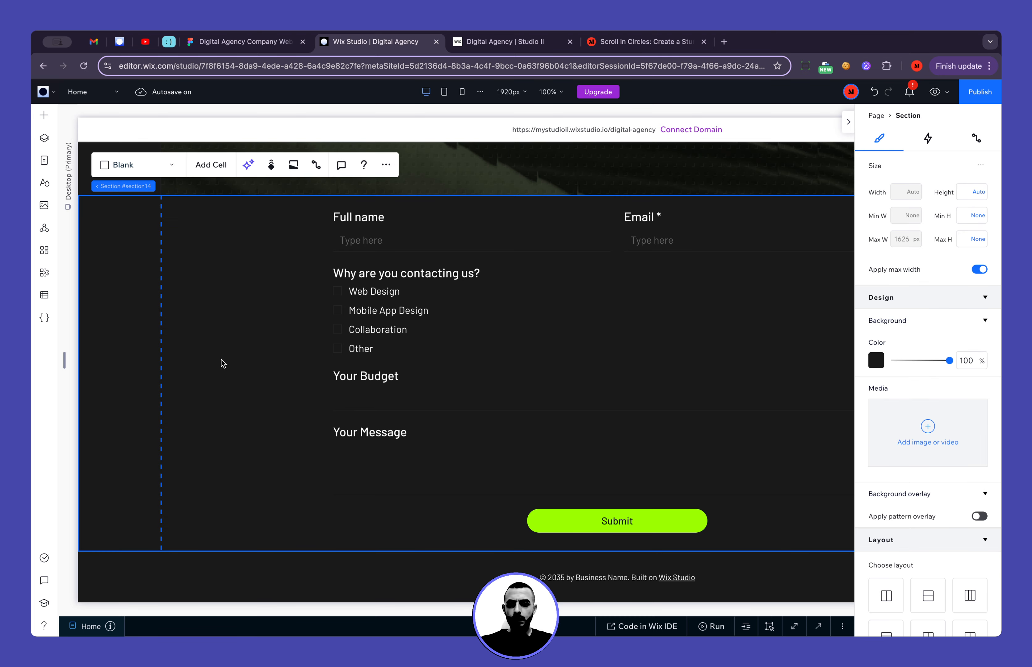
Switch to Figma to compare the contact form's layout with the built form, returning to Wix Studio
{"action": "scroll", "coordinate": [221, 359], "scroll_direction": "right", "scroll_amount": 2}
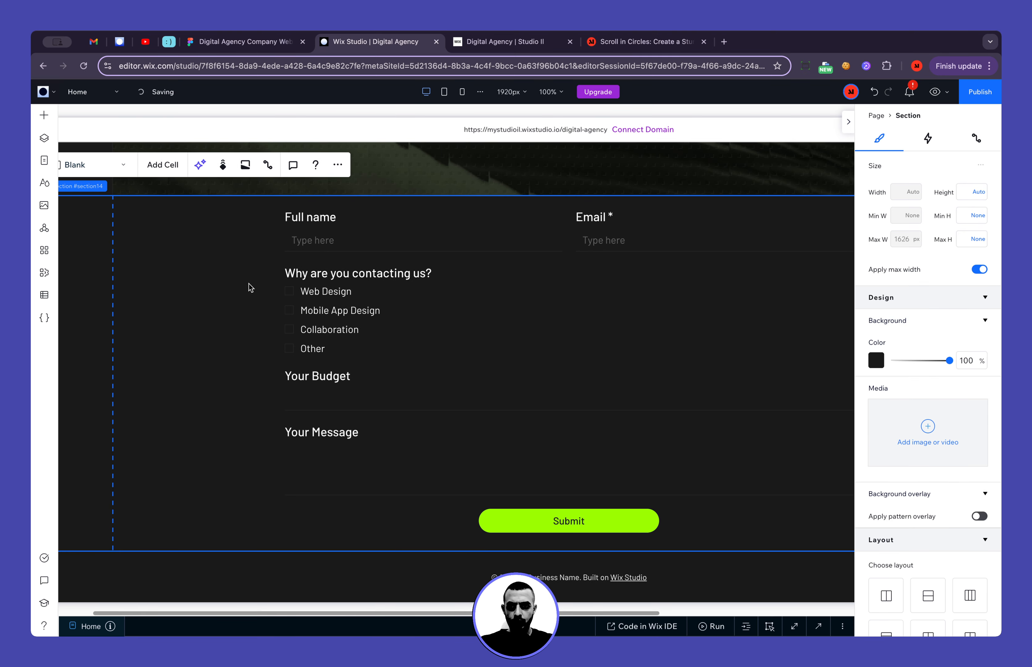
{"action": "left_click", "coordinate": [288, 43]}
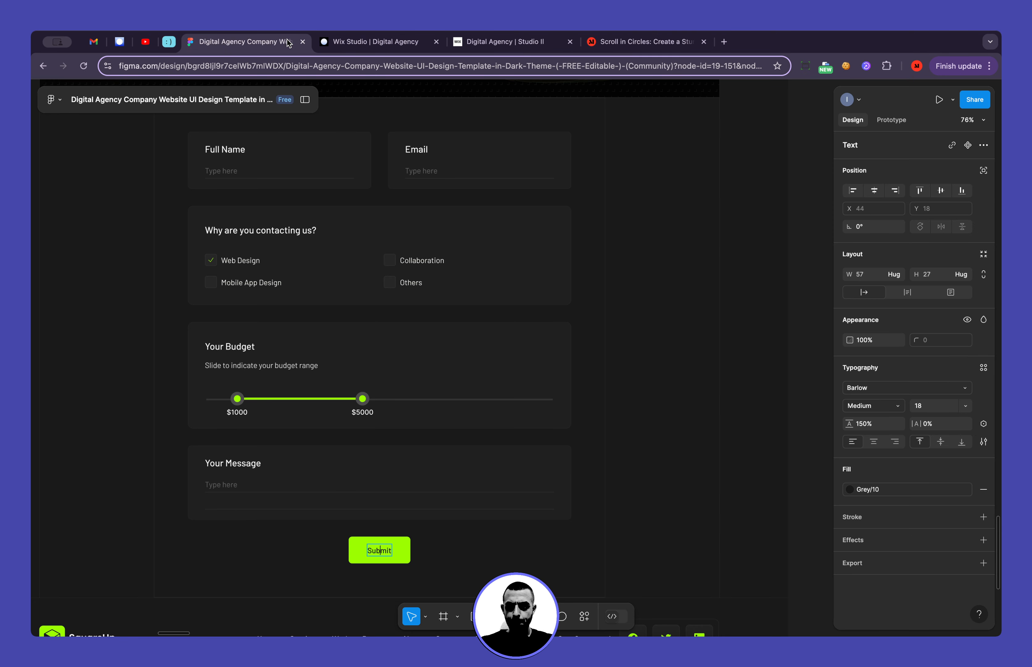
{"action": "left_click", "coordinate": [368, 42]}
{"action": "left_click", "coordinate": [280, 46]}
{"action": "left_click", "coordinate": [359, 42]}
Set the form layout to 0 px side, top and bottom padding, 50 px between rows and 30 px between columns
{"action": "left_click", "coordinate": [361, 325]}
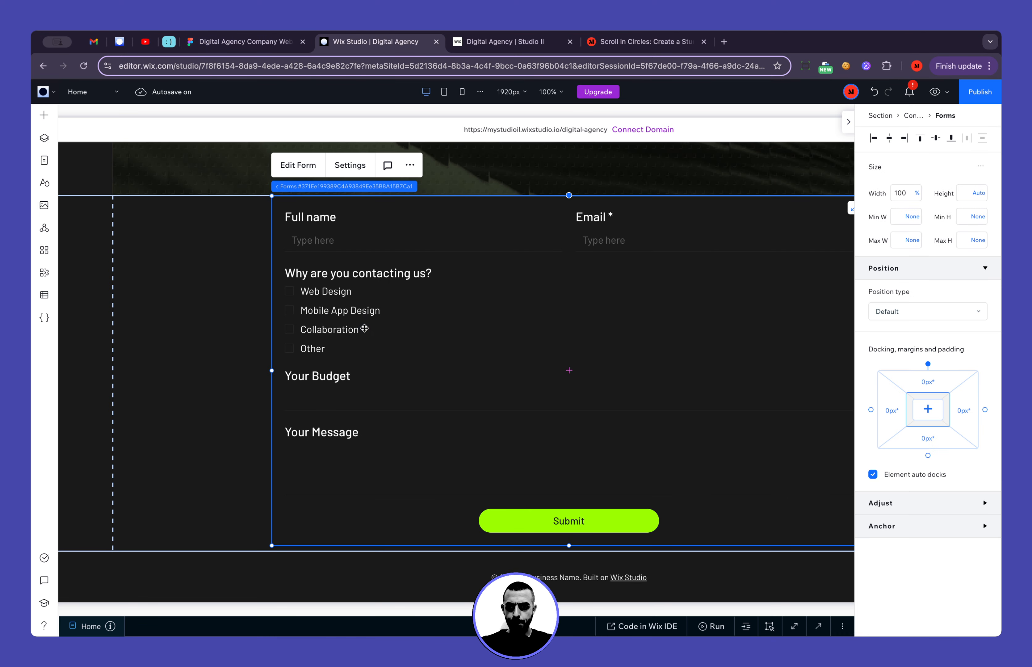
{"action": "left_click", "coordinate": [350, 165]}
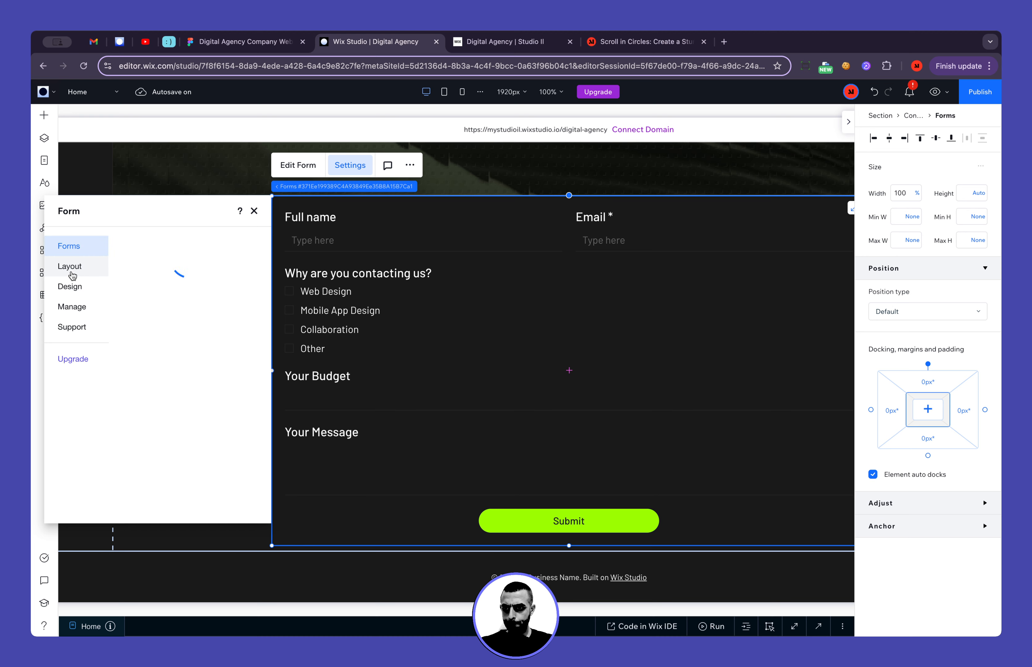
{"action": "left_click", "coordinate": [75, 269]}
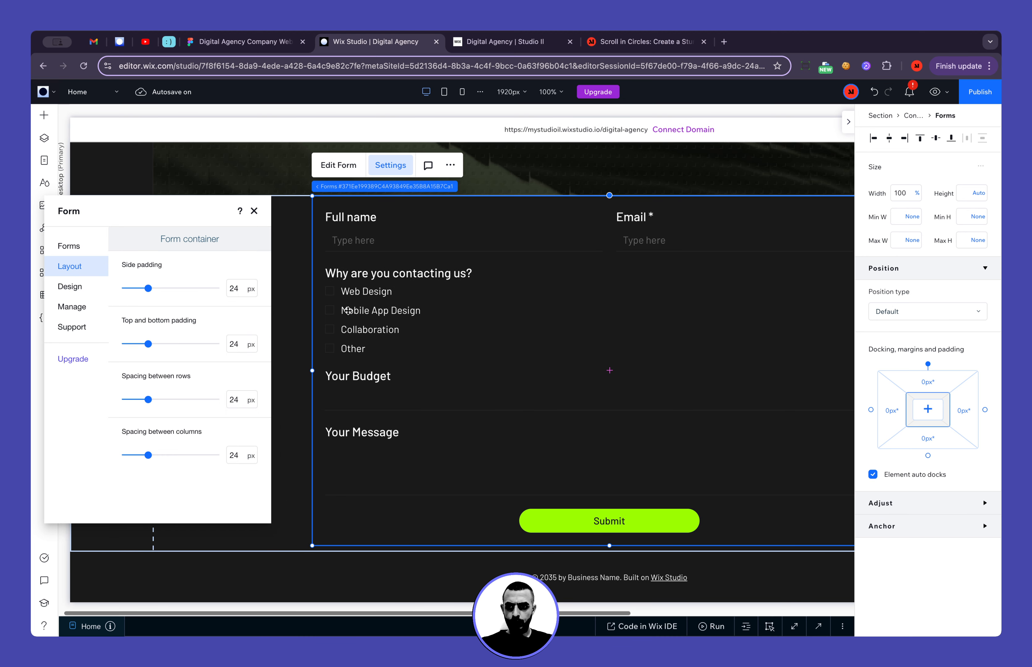
{"action": "left_click_drag", "start_coordinate": [148, 290], "coordinate": [109, 288]}
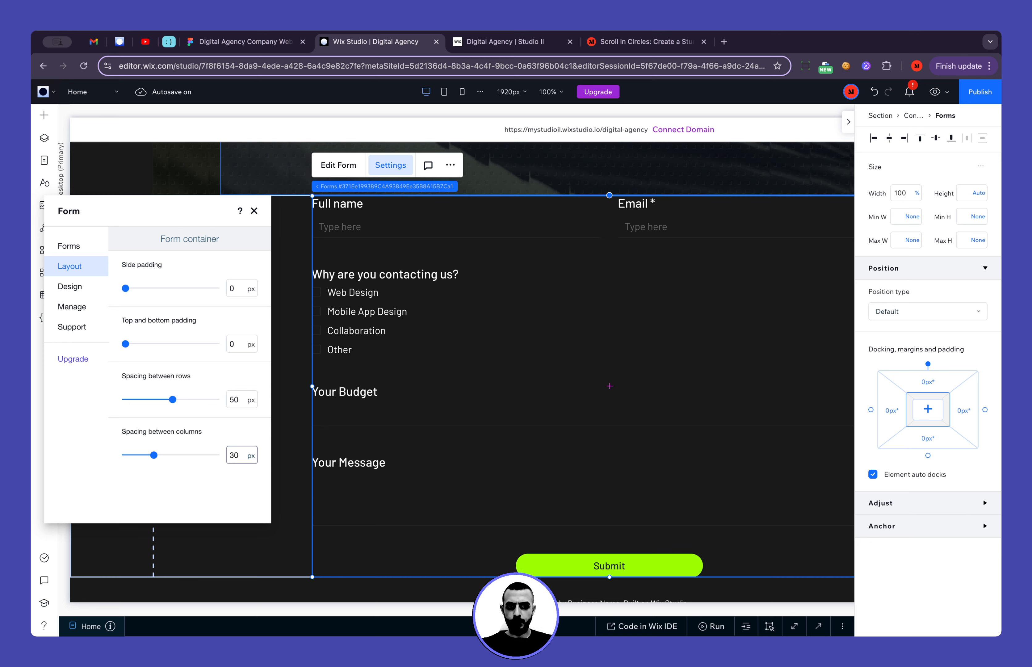
{"action": "left_click", "coordinate": [253, 211]}
{"action": "left_click", "coordinate": [192, 299]}
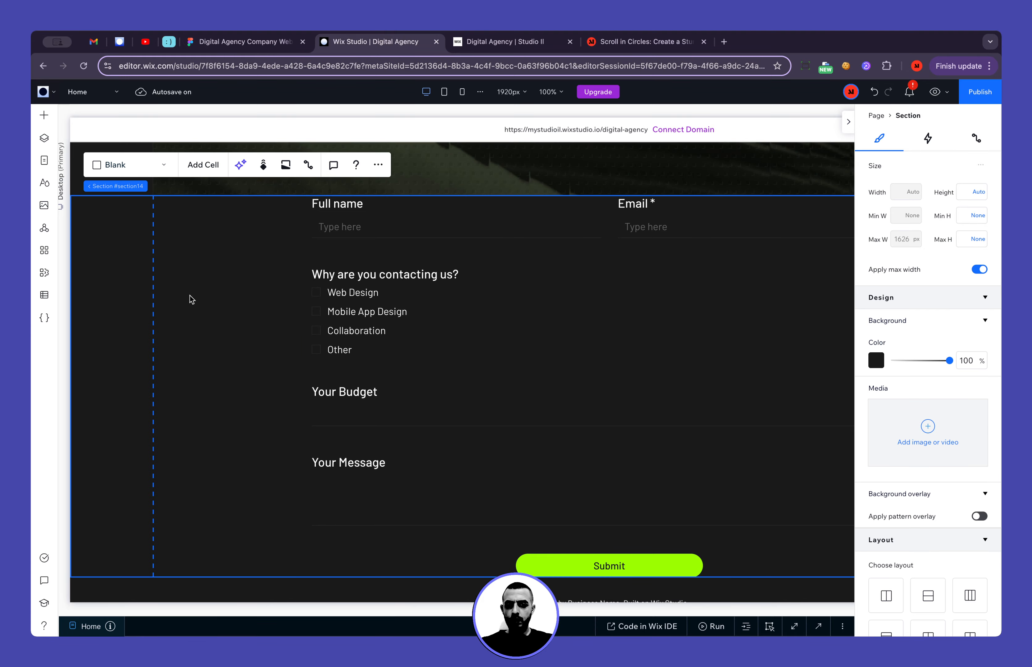
Check the spacing around the Full Name and Email row in the Figma form, returning to Wix Studio
{"action": "scroll", "coordinate": [258, 368], "scroll_direction": "up", "scroll_amount": 2}
{"action": "scroll", "coordinate": [261, 374], "scroll_direction": "down", "scroll_amount": 2}
{"action": "scroll", "coordinate": [426, 364], "scroll_direction": "right", "scroll_amount": 5}
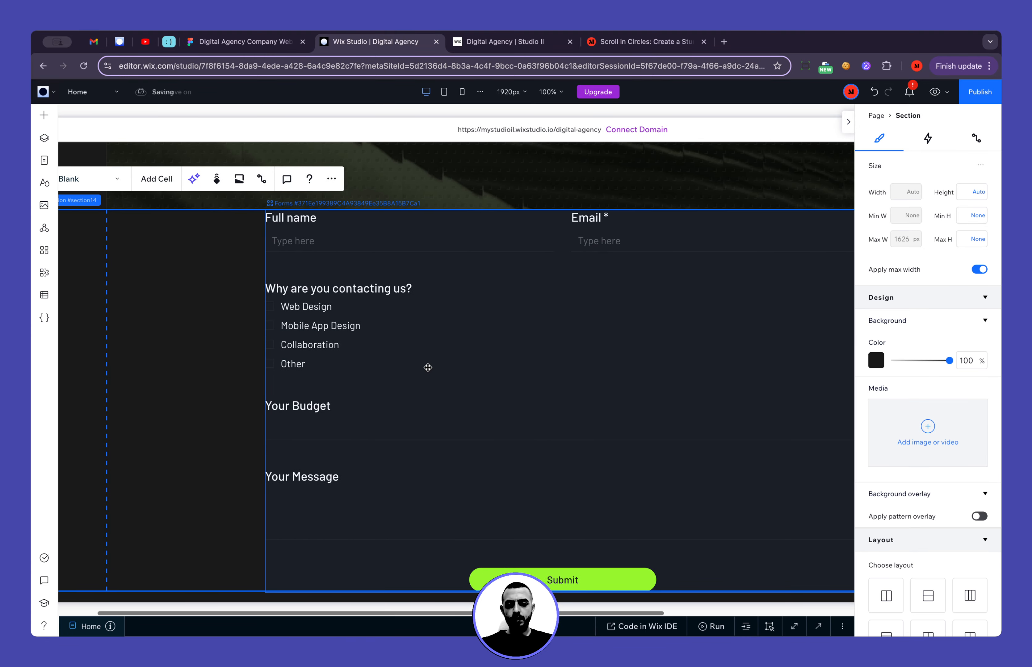
{"action": "left_click", "coordinate": [252, 219]}
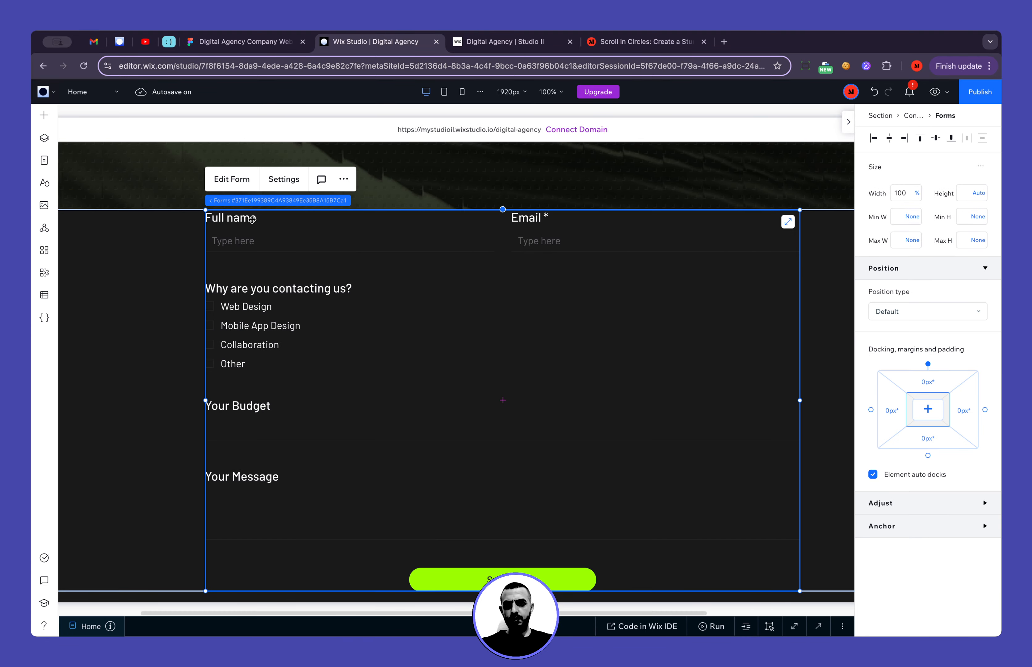
{"action": "left_click", "coordinate": [269, 42]}
{"action": "scroll", "coordinate": [299, 361], "scroll_direction": "up", "scroll_amount": 2}
{"action": "scroll", "coordinate": [286, 244], "scroll_direction": "up", "scroll_amount": 5, "text": "ctrl"}
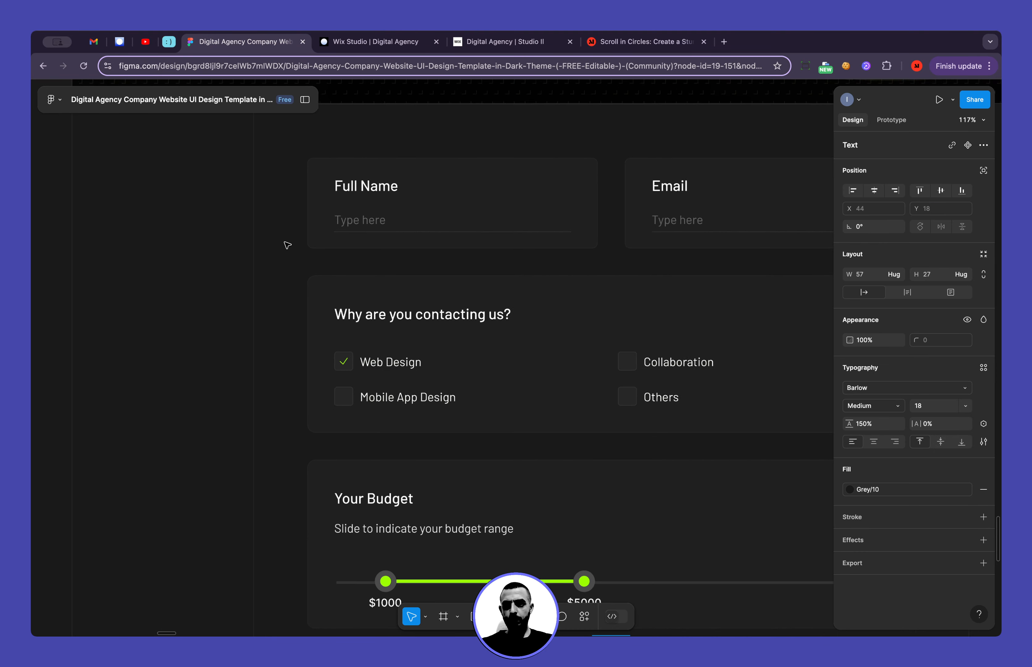
{"action": "left_click", "coordinate": [313, 227]}
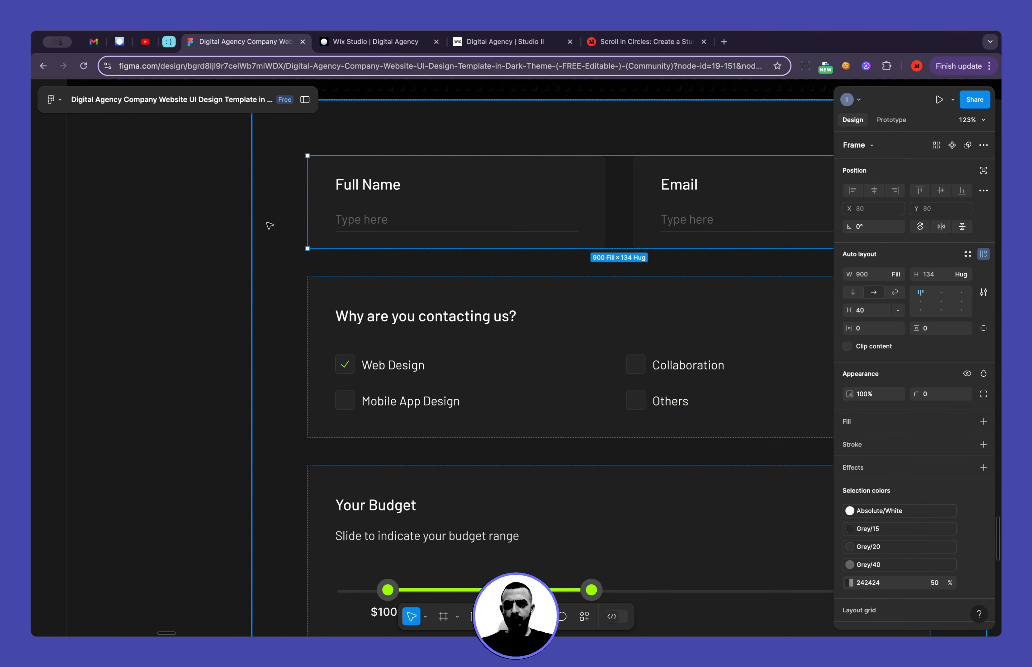
{"action": "key", "text": "alt"}
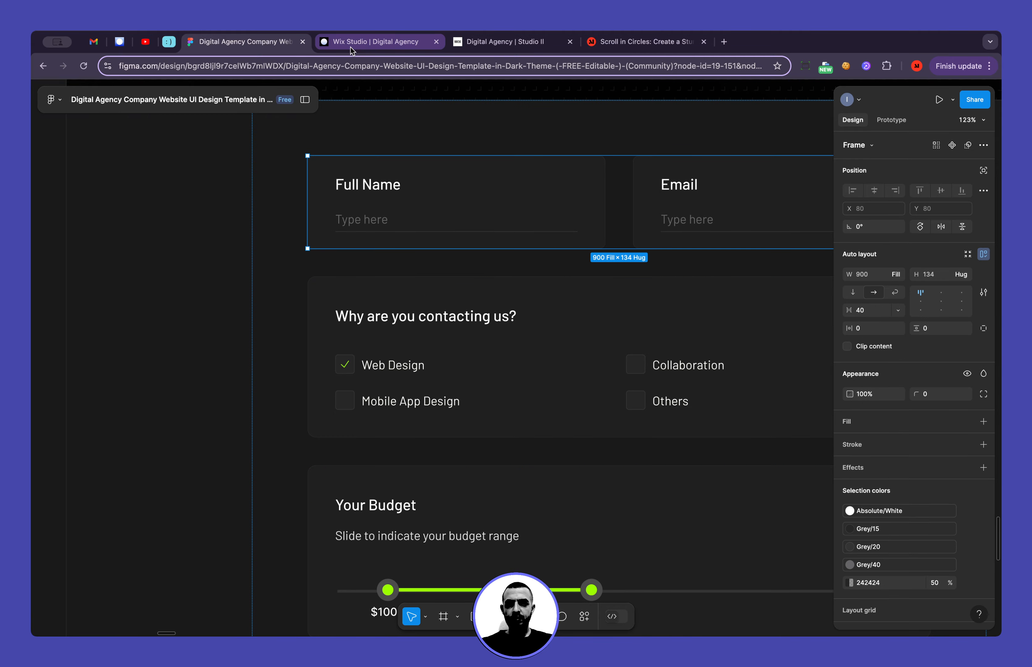
{"action": "left_click", "coordinate": [369, 41]}
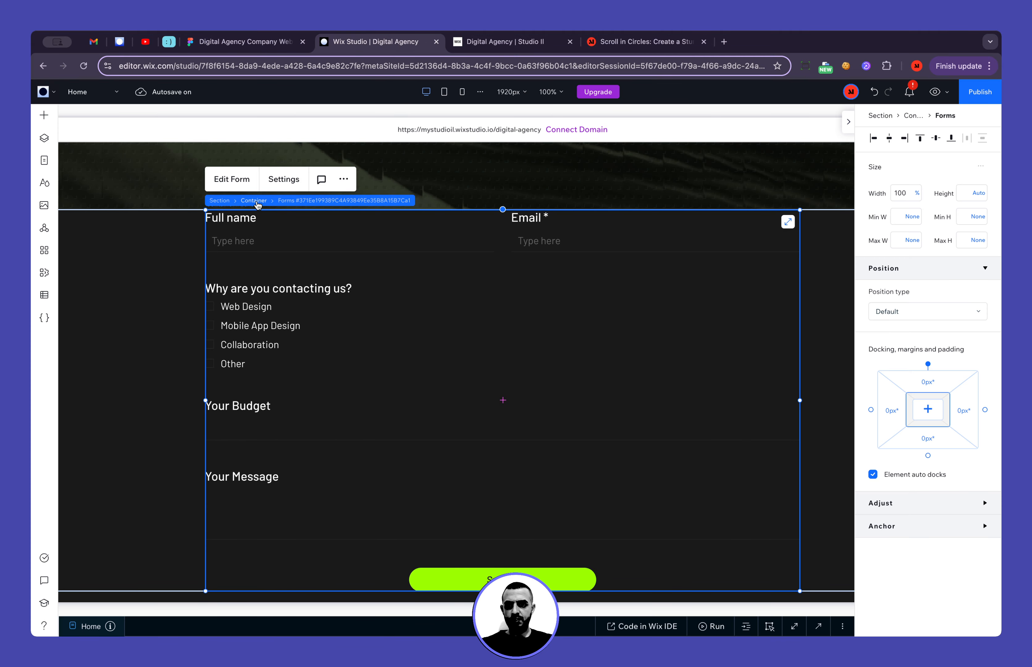
Select the container around the form and examine the form section's frame in Figma, returning to Wix Studio
{"action": "left_click", "coordinate": [254, 201]}
{"action": "scroll", "coordinate": [950, 467], "scroll_direction": "down", "scroll_amount": 3}
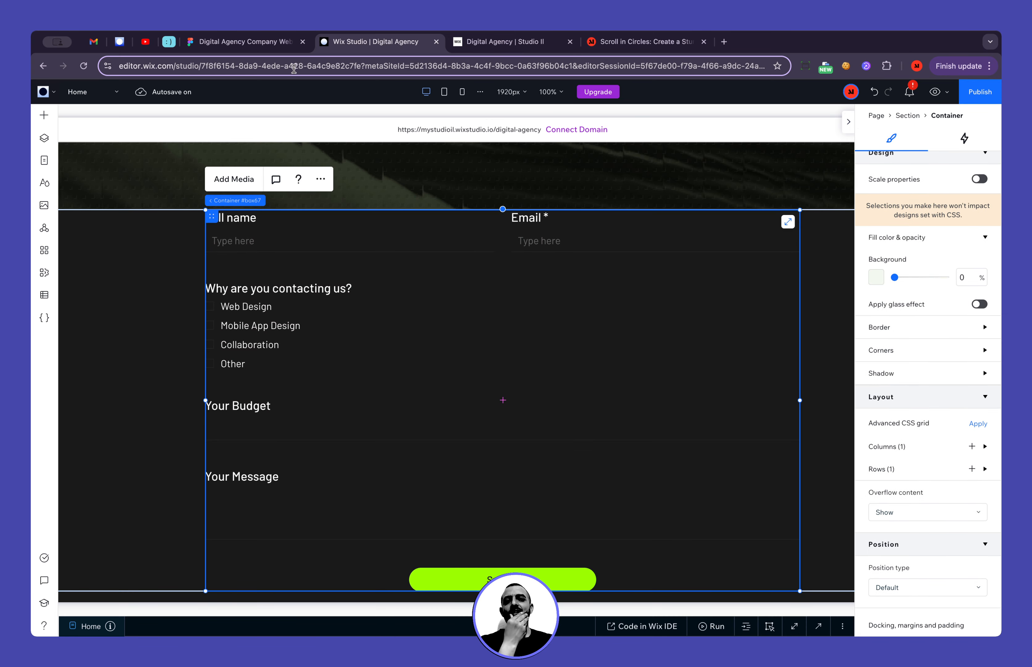
{"action": "left_click", "coordinate": [245, 41]}
{"action": "left_click", "coordinate": [166, 330]}
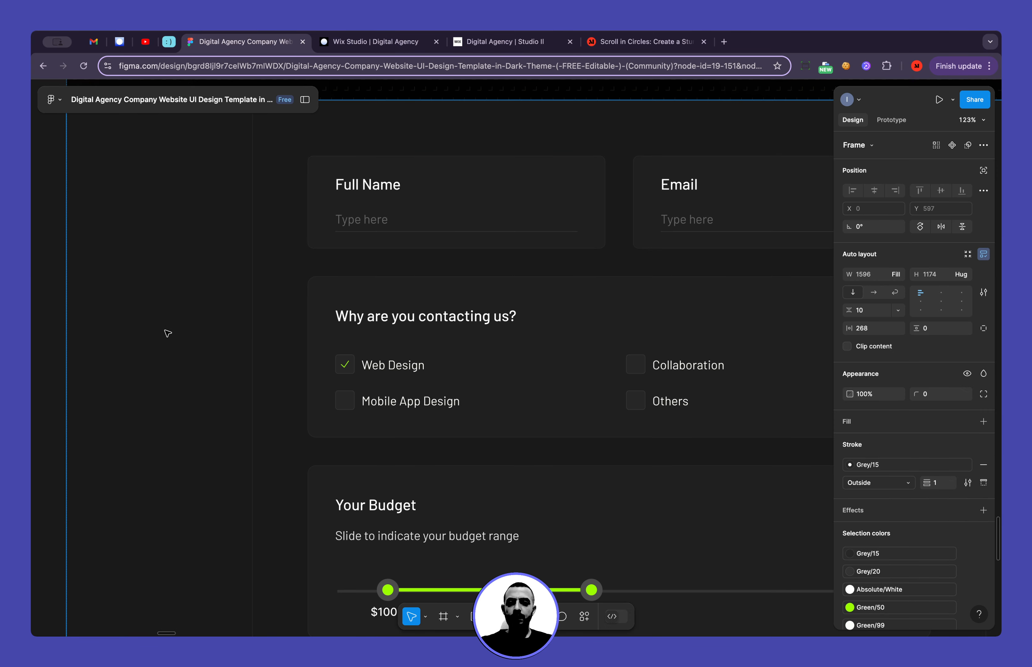
{"action": "scroll", "coordinate": [165, 330], "scroll_direction": "down", "scroll_amount": 5}
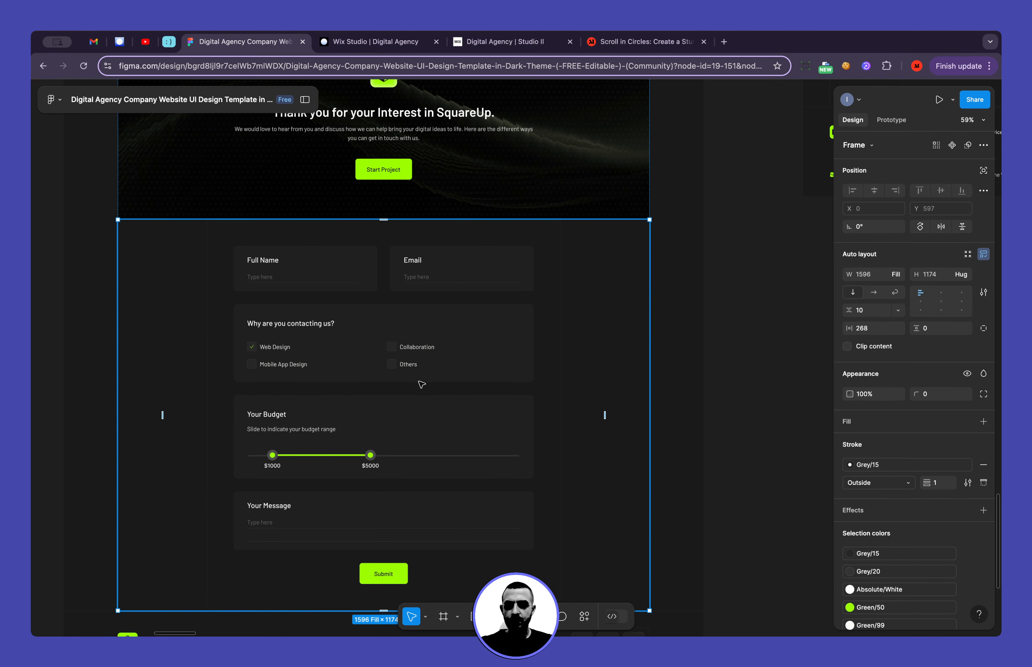
{"action": "left_click", "coordinate": [738, 285]}
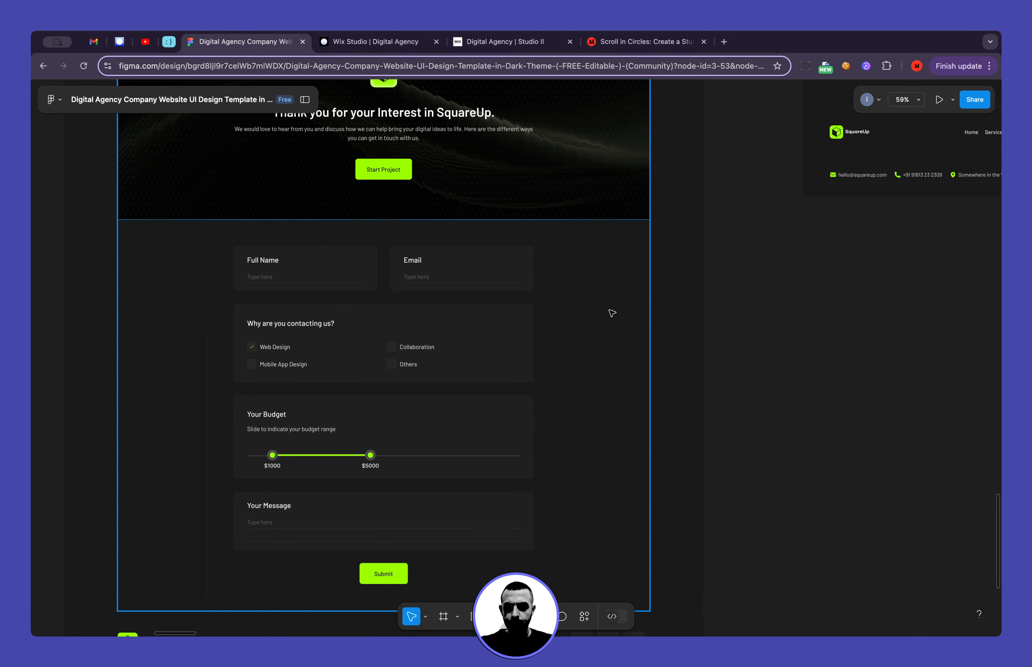
{"action": "left_click", "coordinate": [373, 42]}
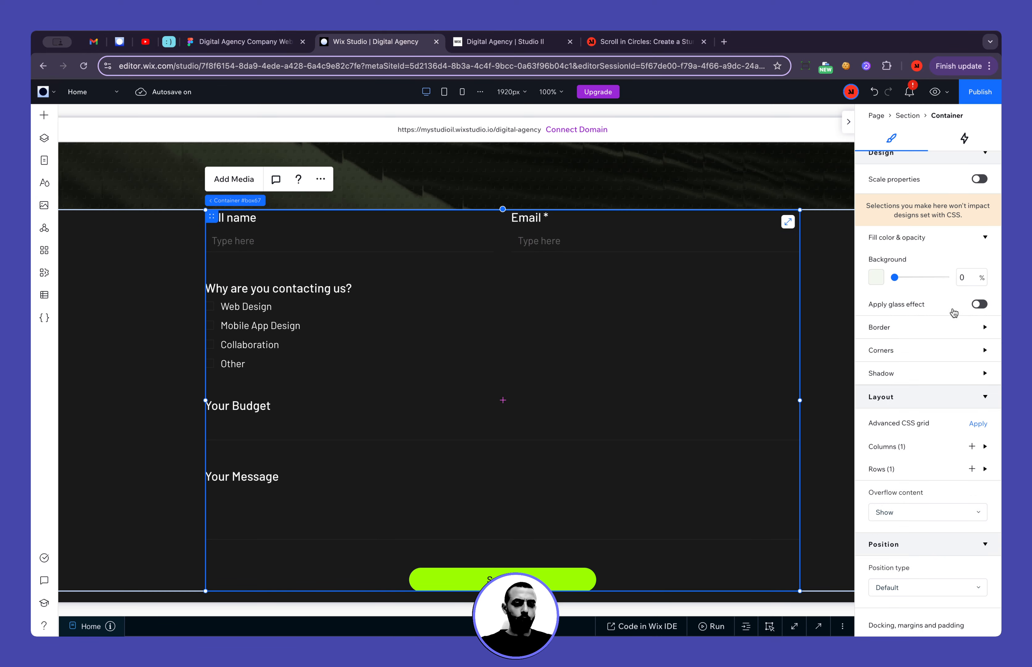
Set the form container's padding to 80 px on all sides
{"action": "scroll", "coordinate": [883, 304], "scroll_direction": "down", "scroll_amount": 5}
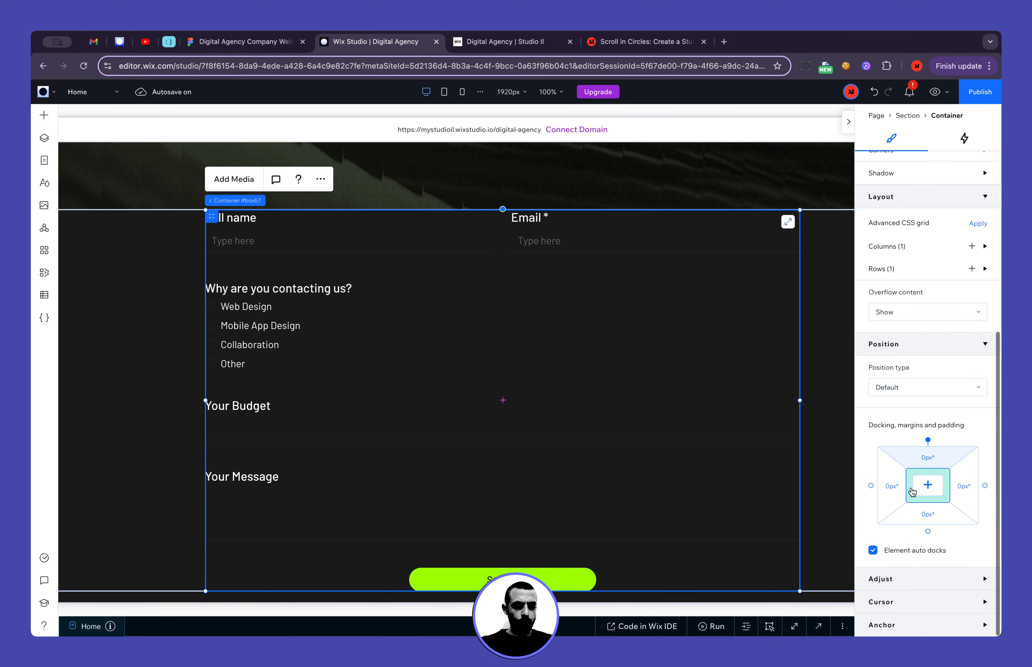
{"action": "left_click", "coordinate": [894, 495]}
{"action": "type", "text": "80p"}
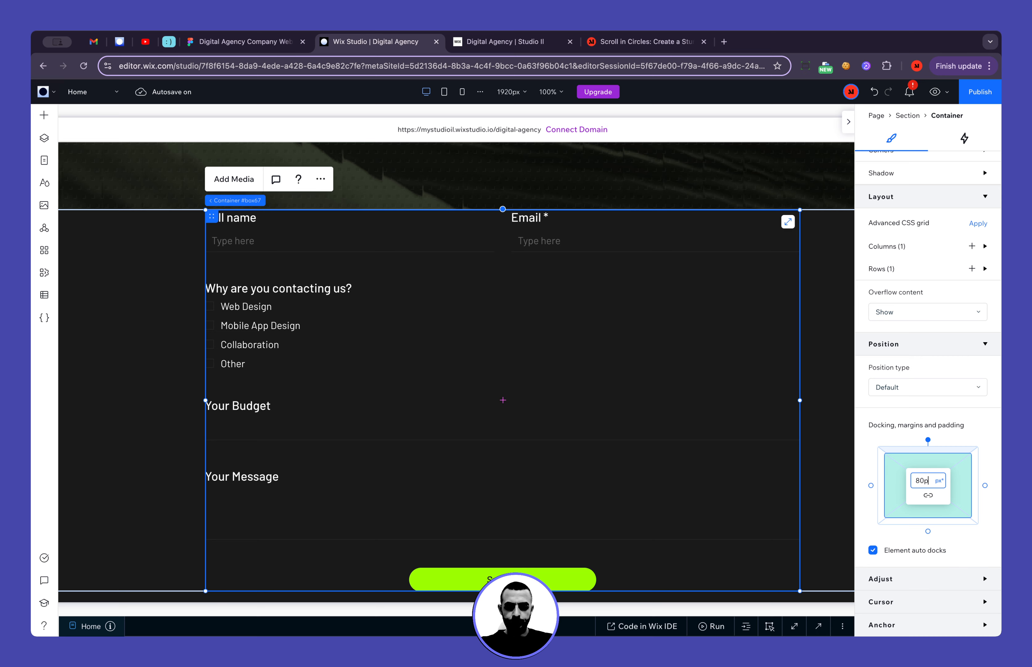
{"action": "type", "text": "x"}
{"action": "key", "text": "Return"}
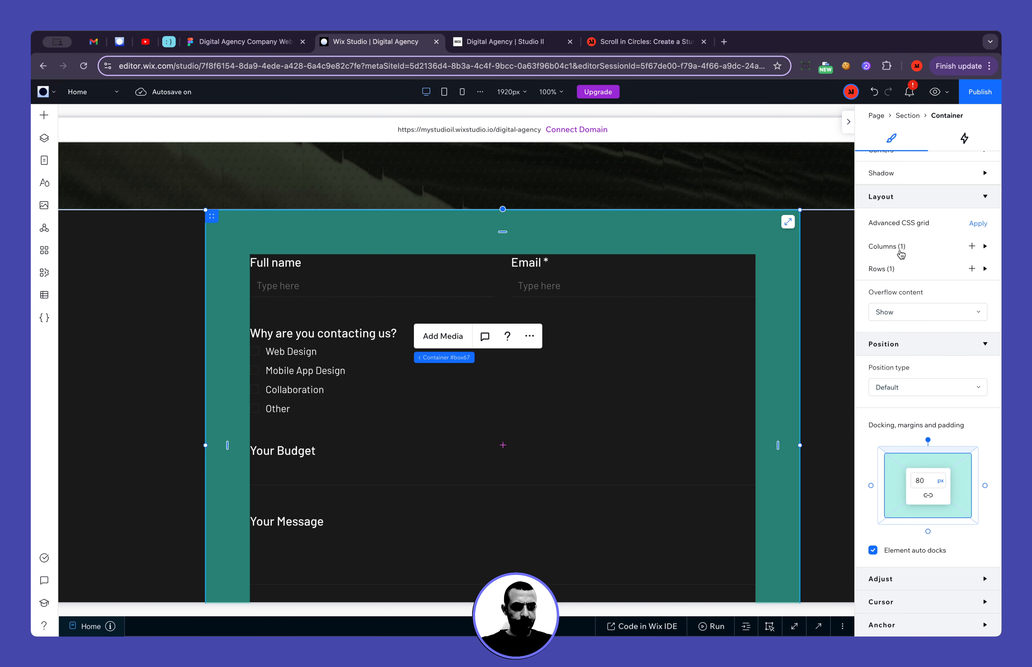
Give the form container a 1 px border in the dark grey #262626
{"action": "scroll", "coordinate": [902, 254], "scroll_direction": "up", "scroll_amount": 5}
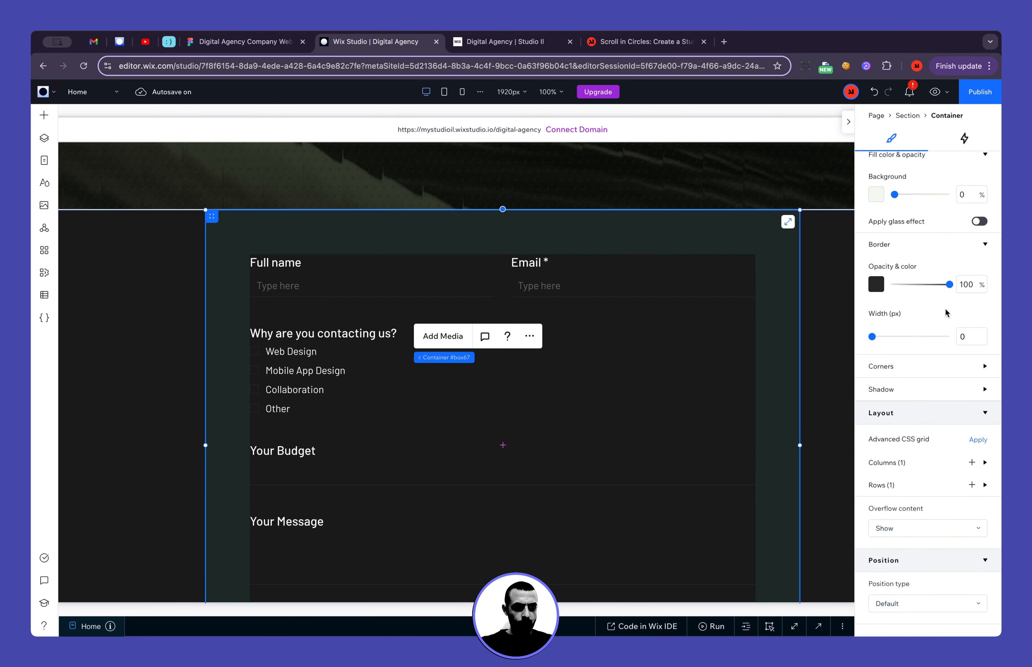
{"action": "left_click", "coordinate": [874, 289]}
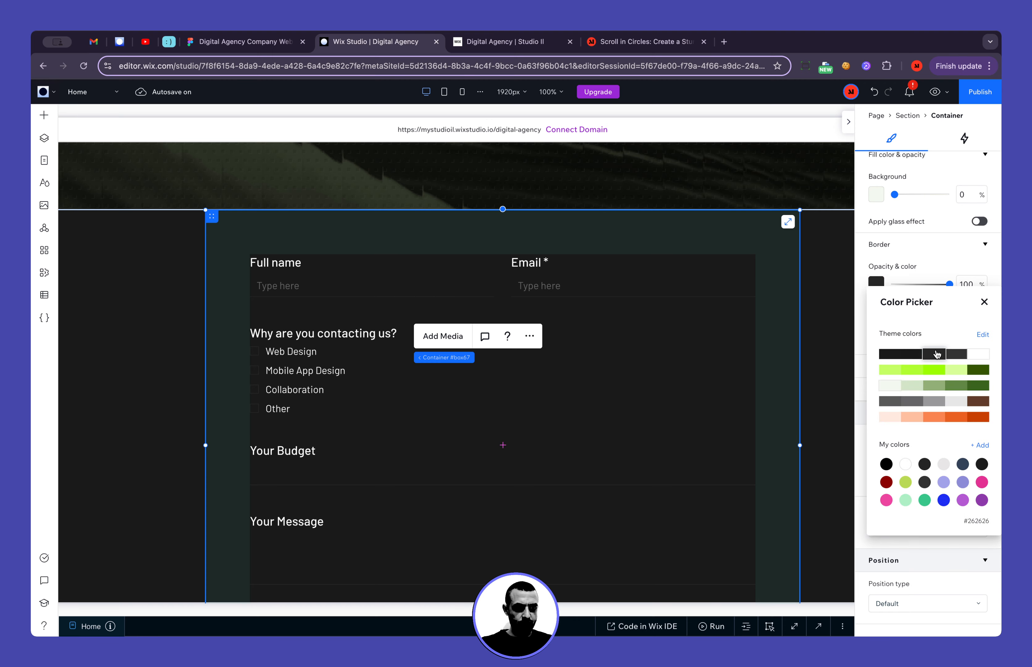
{"action": "left_click", "coordinate": [984, 302]}
{"action": "scroll", "coordinate": [812, 351], "scroll_direction": "right", "scroll_amount": 5}
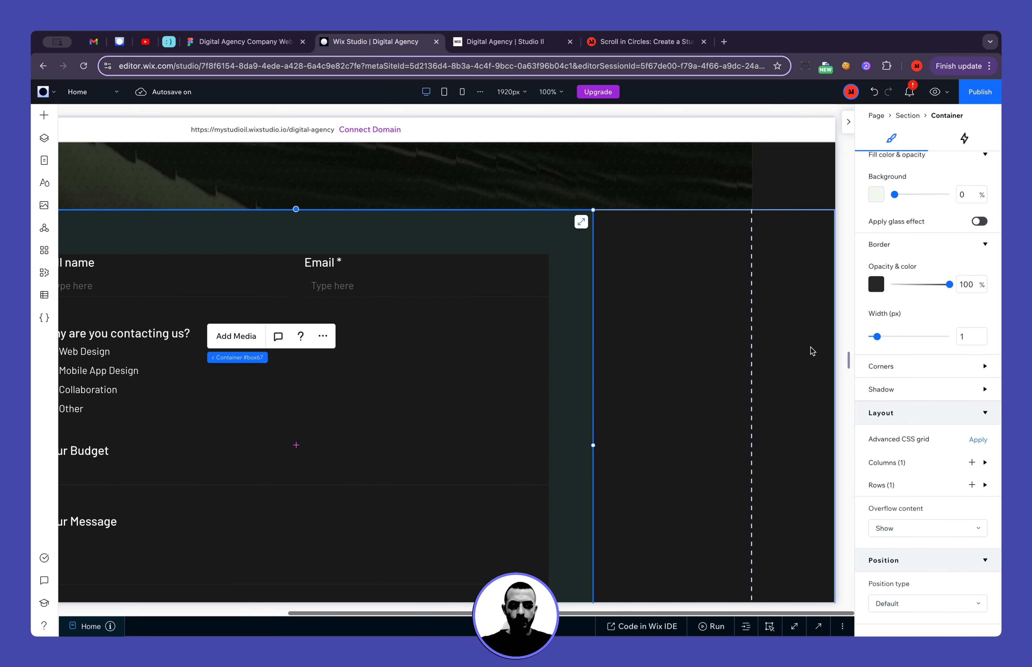
{"action": "scroll", "coordinate": [761, 417], "scroll_direction": "down", "scroll_amount": 3}
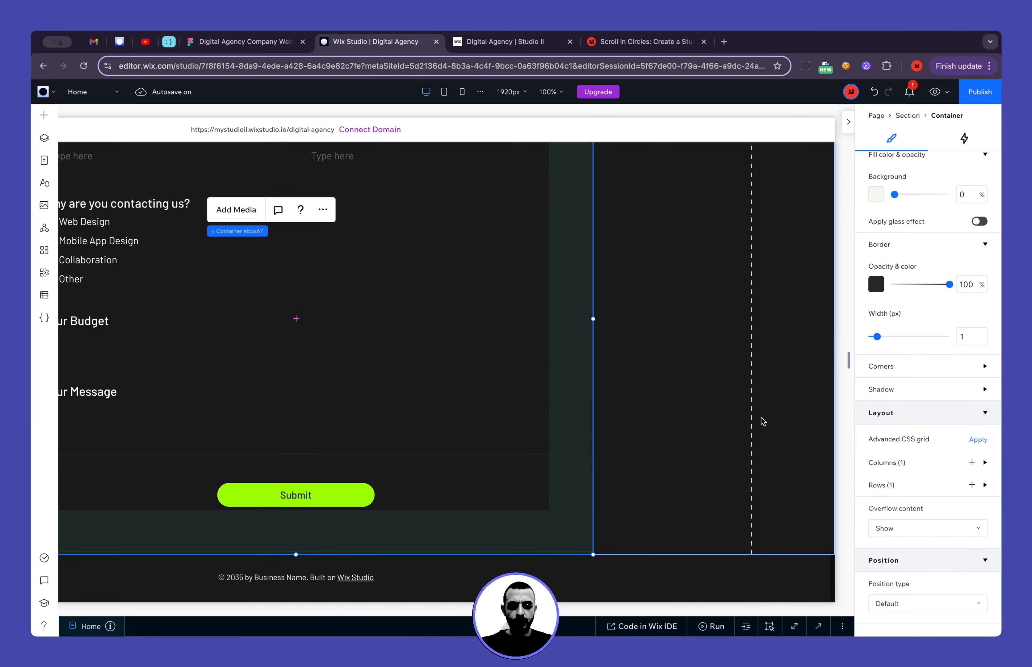
{"action": "left_click", "coordinate": [794, 583]}
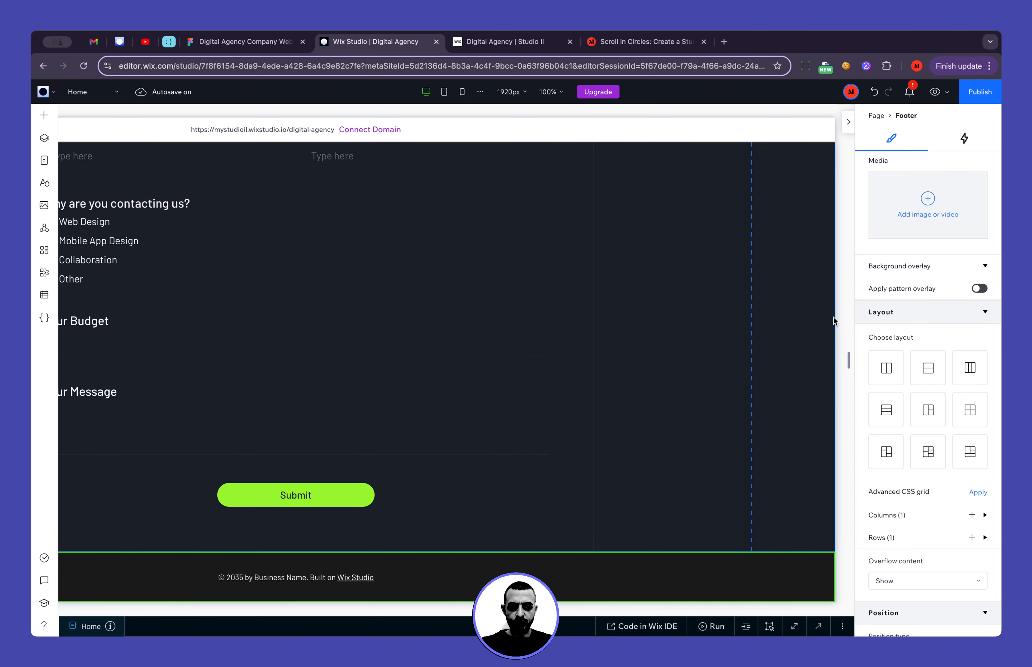
Set the top margin of the container around the contact form to -1 px
{"action": "scroll", "coordinate": [857, 290], "scroll_direction": "down", "scroll_amount": 5}
{"action": "scroll", "coordinate": [858, 313], "scroll_direction": "up", "scroll_amount": 10}
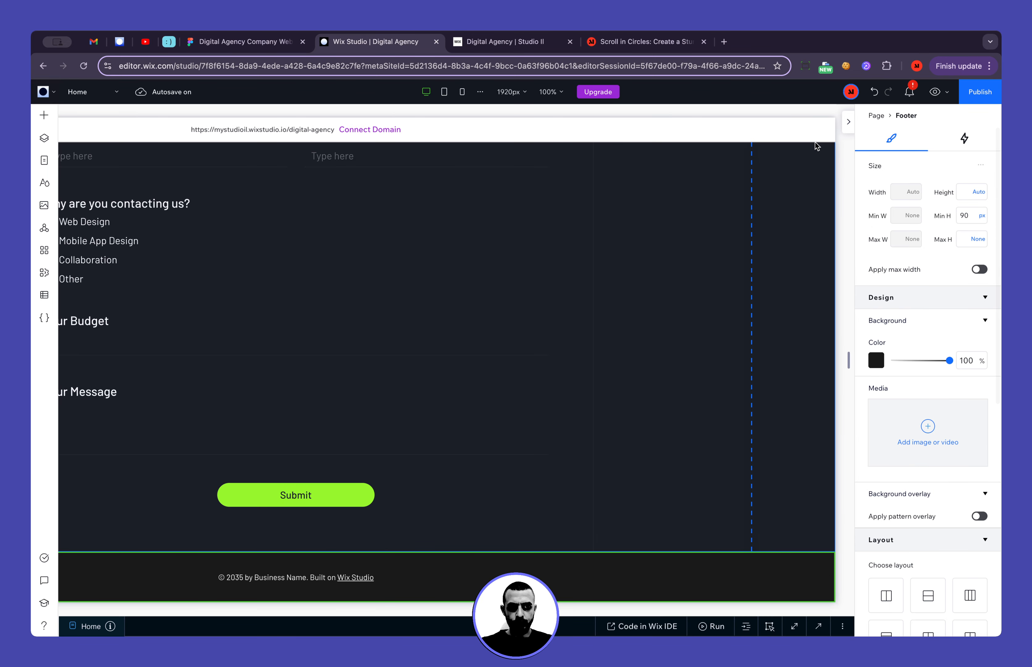
{"action": "scroll", "coordinate": [813, 148], "scroll_direction": "up", "scroll_amount": 10}
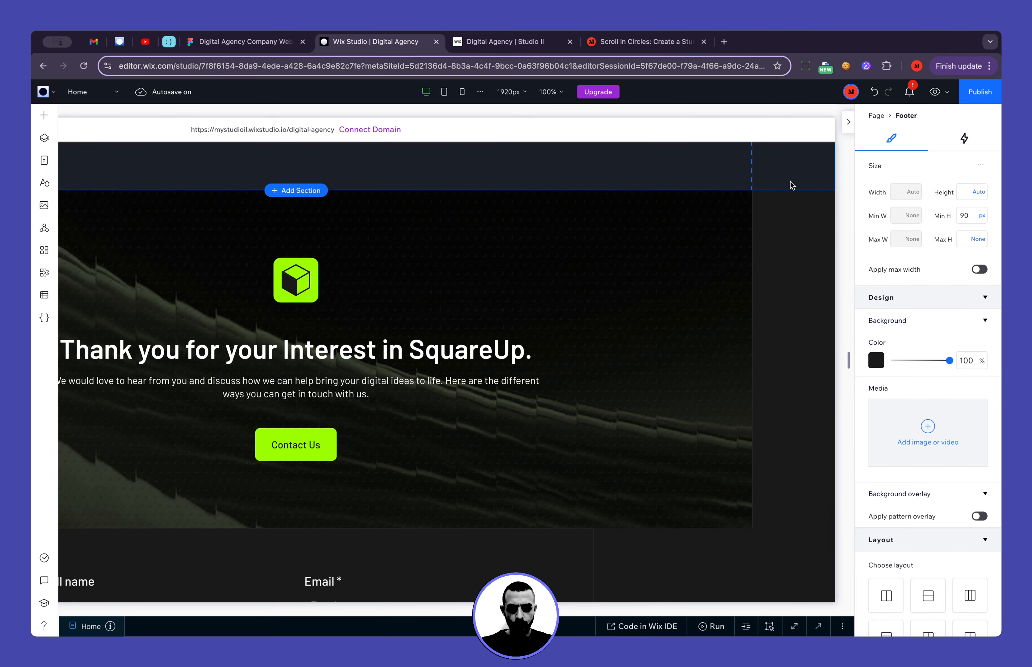
{"action": "scroll", "coordinate": [767, 272], "scroll_direction": "down", "scroll_amount": 5}
{"action": "left_click", "coordinate": [564, 313]}
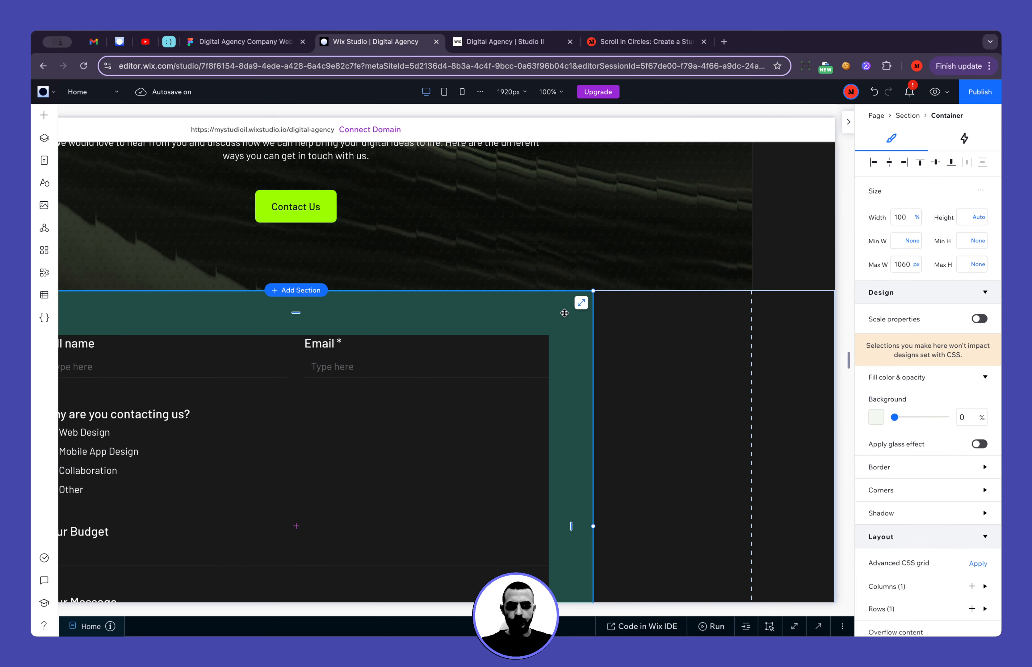
{"action": "scroll", "coordinate": [923, 442], "scroll_direction": "down", "scroll_amount": 5}
{"action": "left_click", "coordinate": [926, 459]}
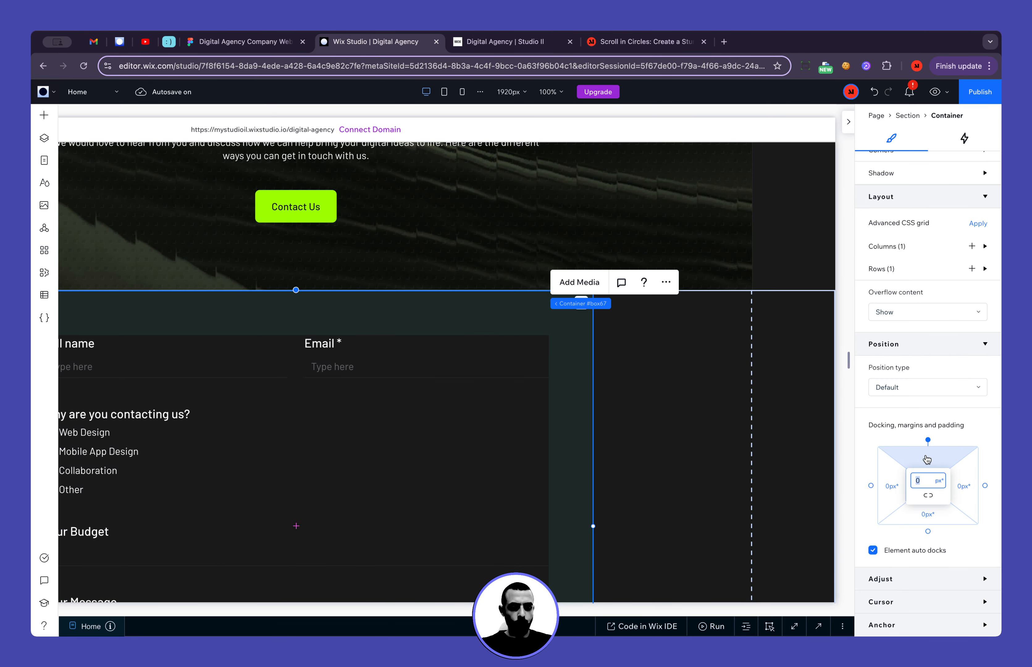
{"action": "key", "text": "Return"}
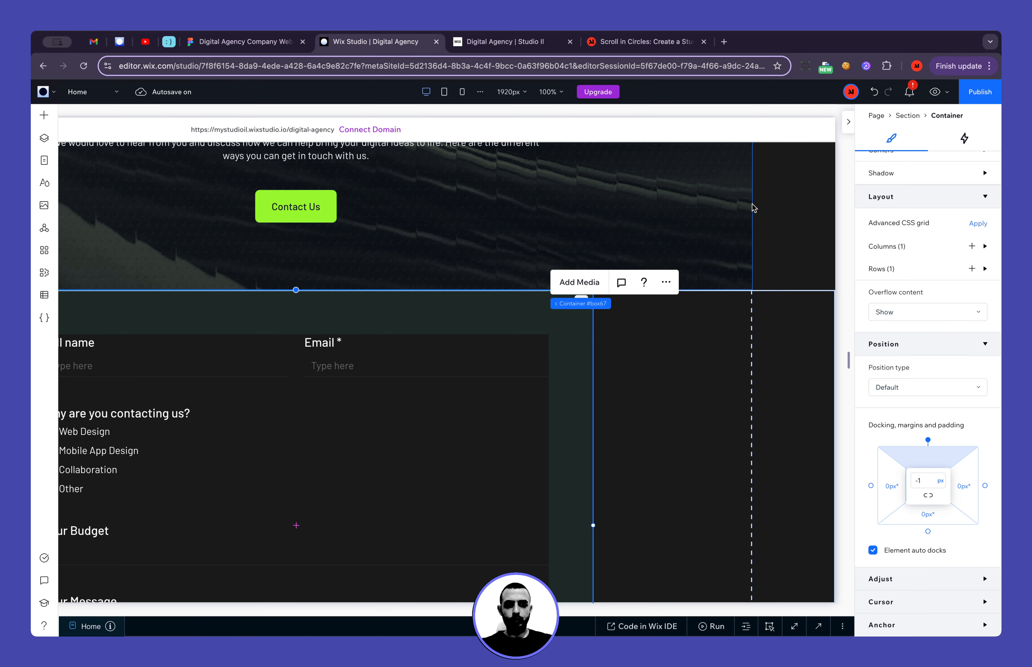
{"action": "left_click", "coordinate": [779, 215]}
Compare the lower part of the contact form with the Figma design, returning to Wix Studio
{"action": "scroll", "coordinate": [780, 215], "scroll_direction": "down", "scroll_amount": 5}
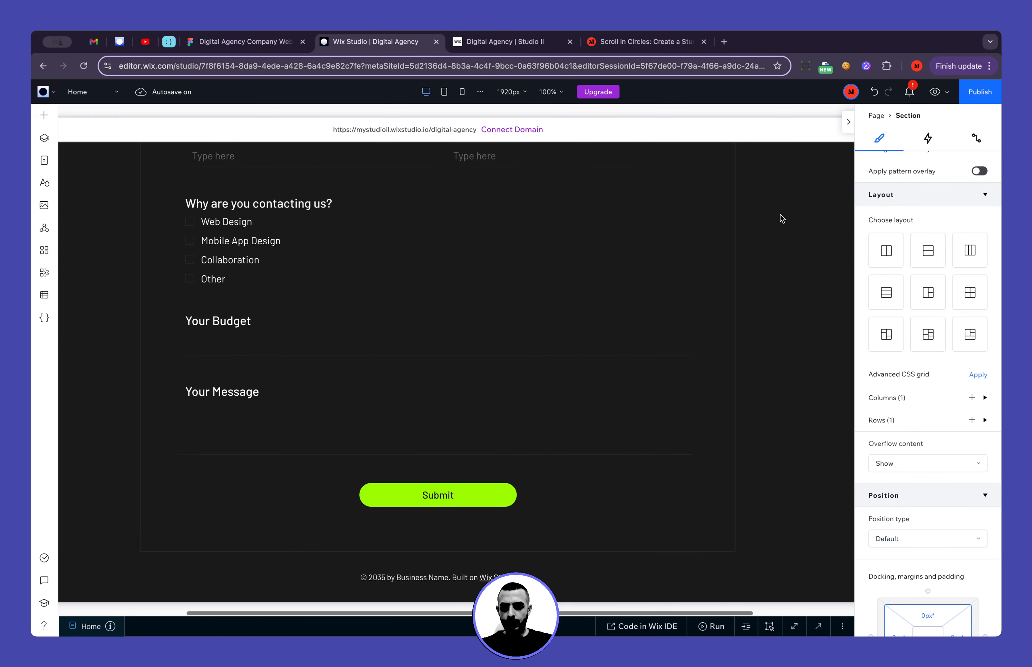
{"action": "left_click", "coordinate": [257, 45]}
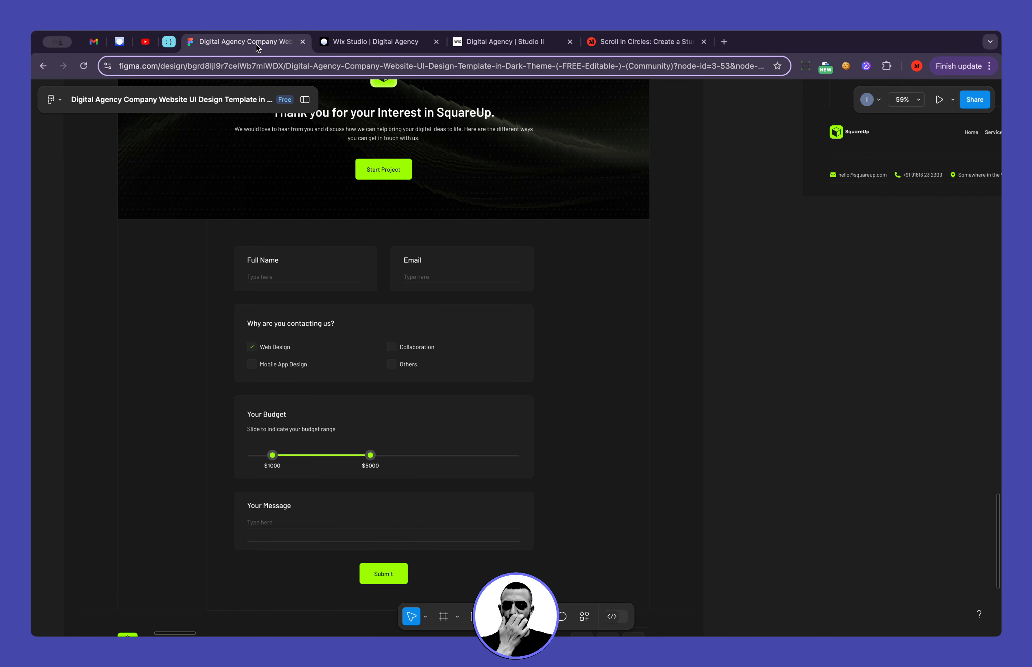
{"action": "left_click", "coordinate": [350, 41]}
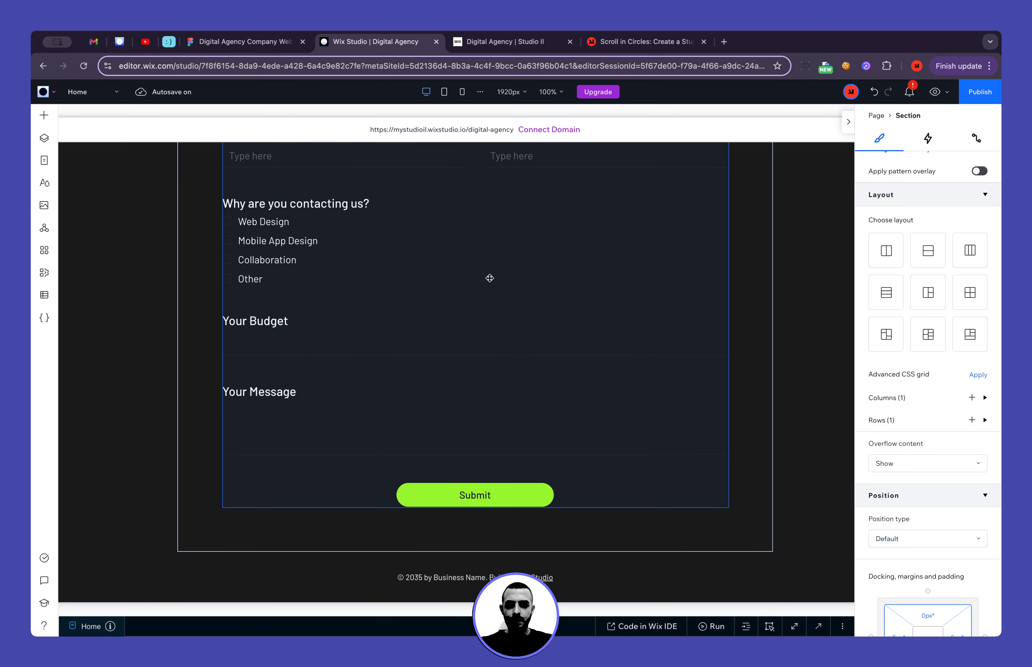
{"action": "scroll", "coordinate": [723, 267], "scroll_direction": "right", "scroll_amount": 5}
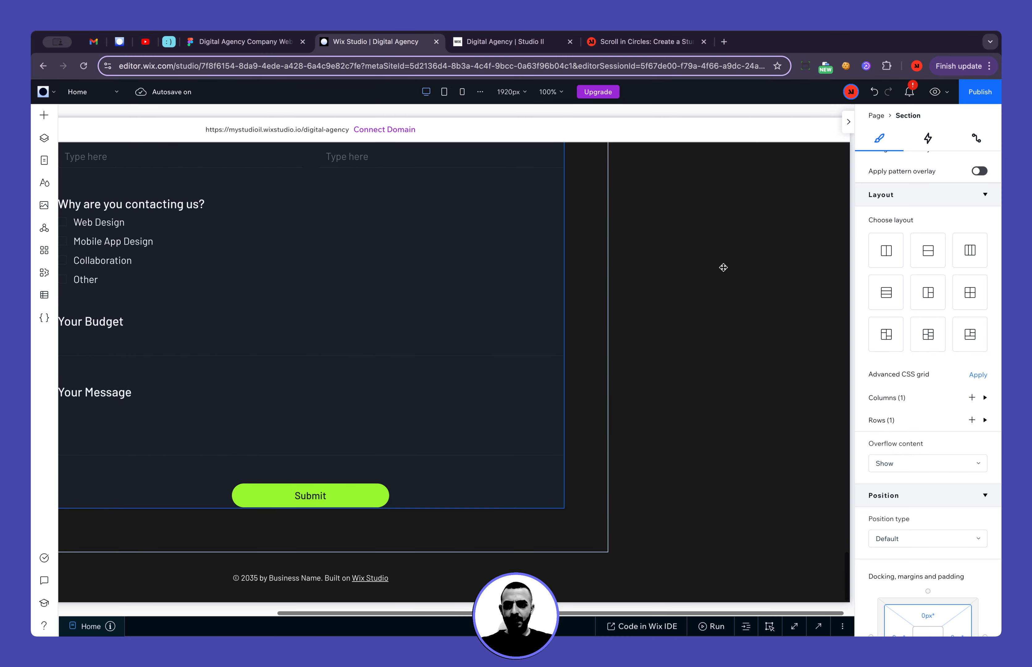
Switch to the Tablet breakpoint and centre-align the items of the "Thank you for your Interest in SquareUp." stack
{"action": "left_click", "coordinate": [849, 121]}
{"action": "left_click", "coordinate": [444, 91]}
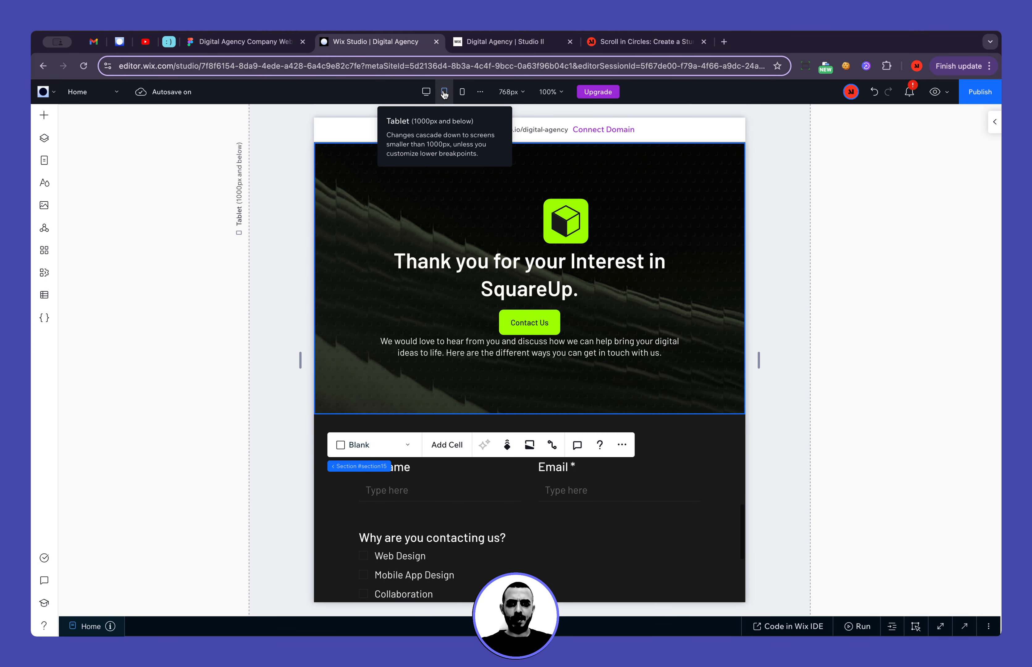
{"action": "scroll", "coordinate": [505, 229], "scroll_direction": "down", "scroll_amount": 2}
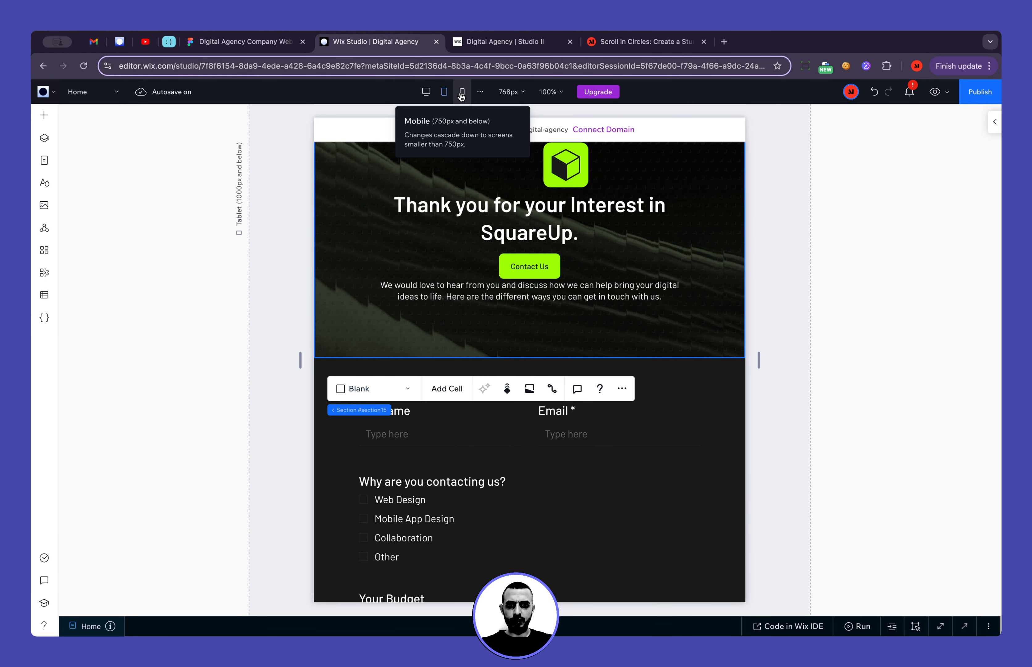
{"action": "scroll", "coordinate": [629, 293], "scroll_direction": "up", "scroll_amount": 2}
{"action": "left_click", "coordinate": [630, 336]}
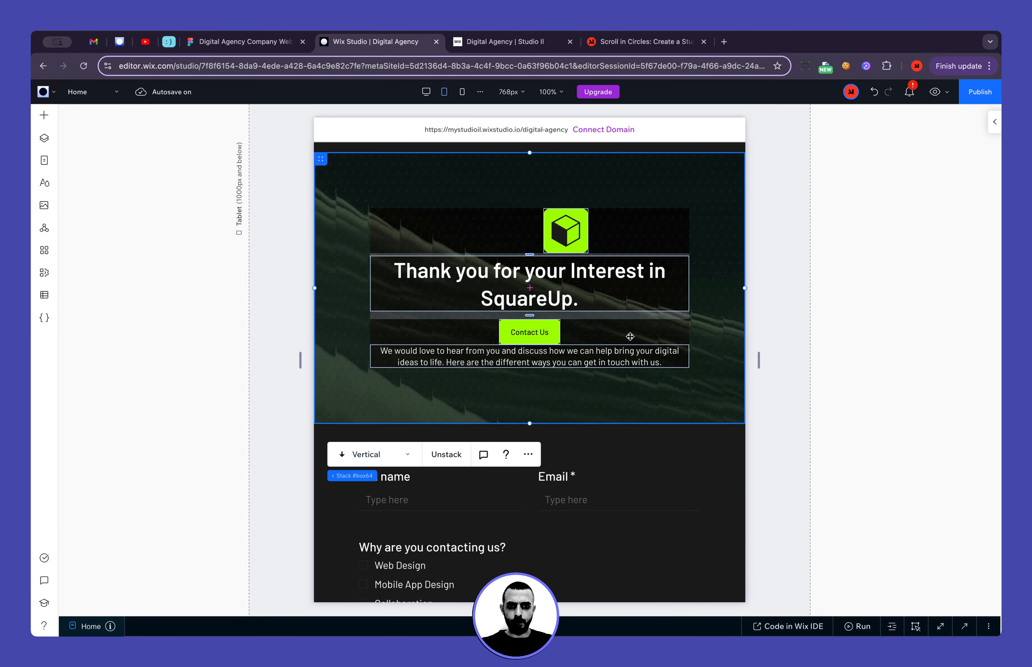
{"action": "key", "text": "i"}
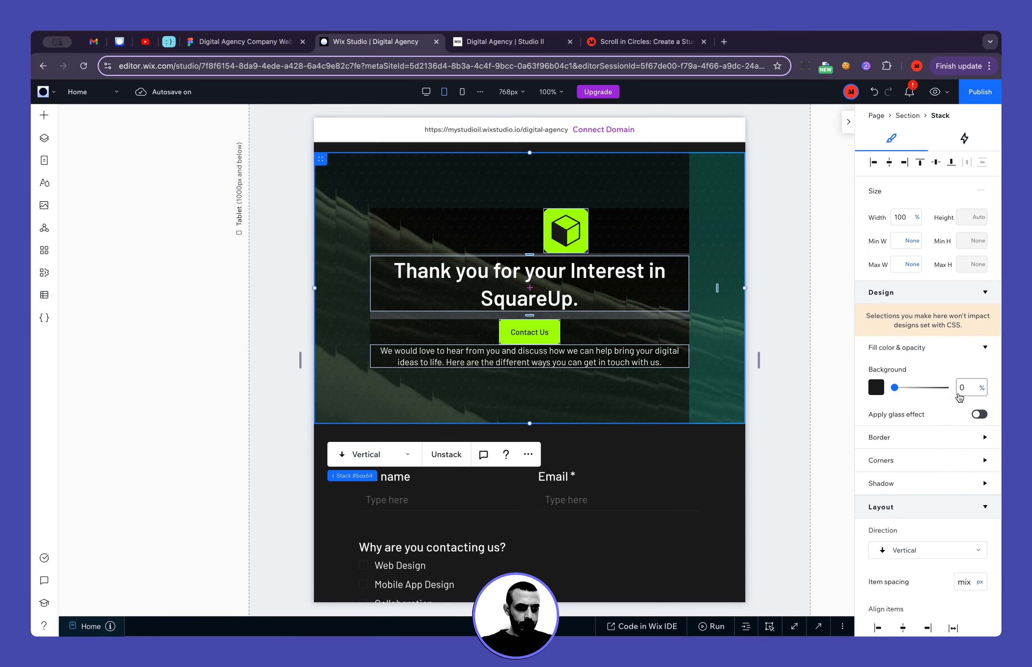
{"action": "scroll", "coordinate": [961, 399], "scroll_direction": "down", "scroll_amount": 7}
{"action": "left_click", "coordinate": [905, 331]}
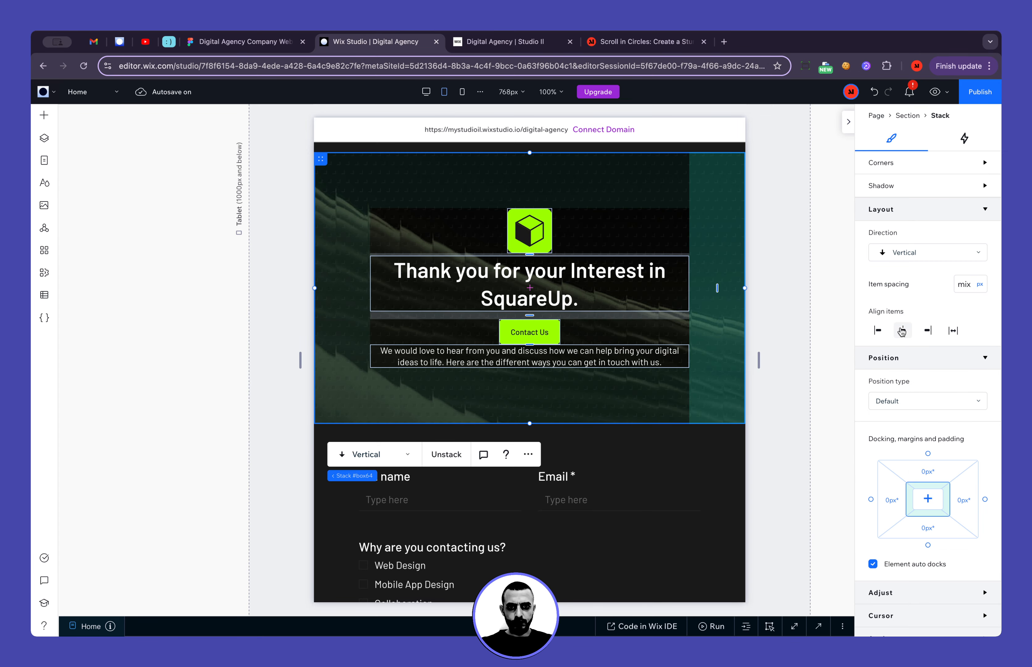
Move the Contact Us button's container below the description paragraph in the thank-you stack
{"action": "left_click", "coordinate": [557, 358]}
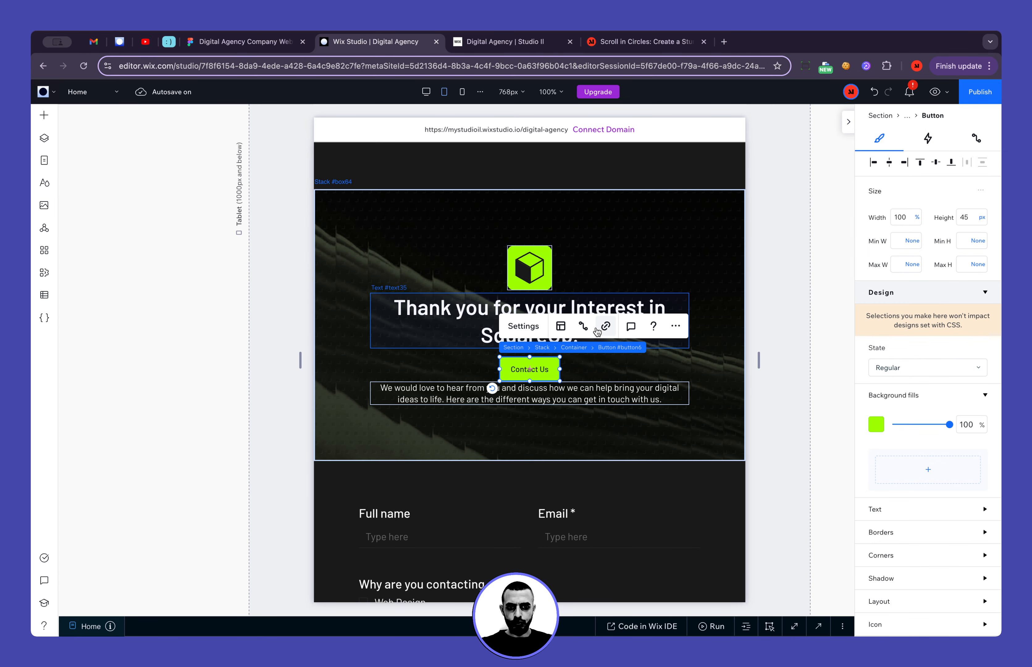
{"action": "left_click", "coordinate": [569, 349]}
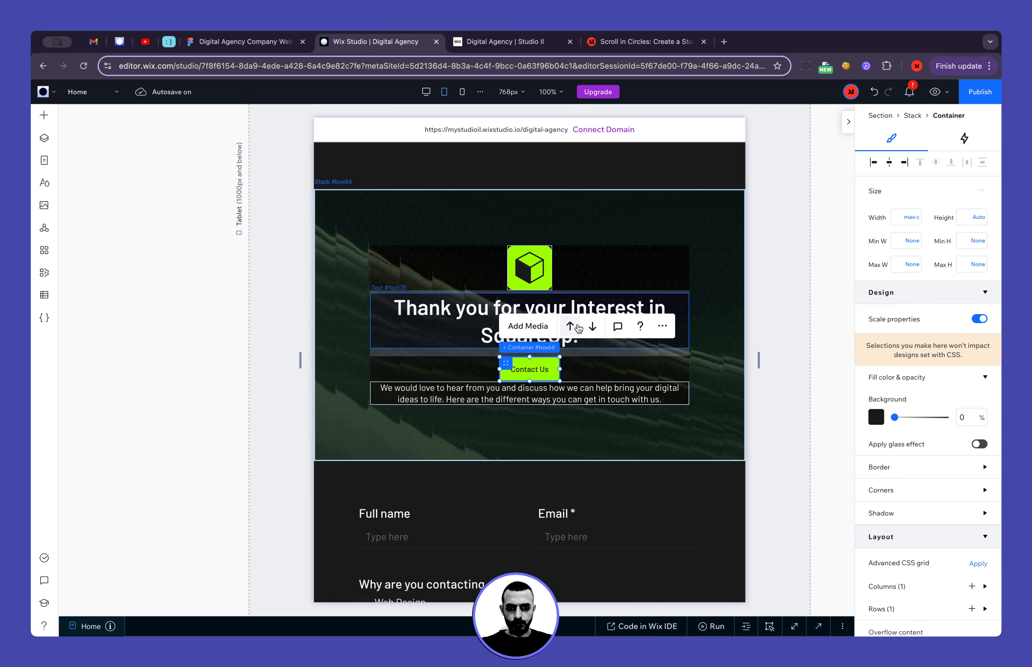
{"action": "left_click", "coordinate": [594, 326]}
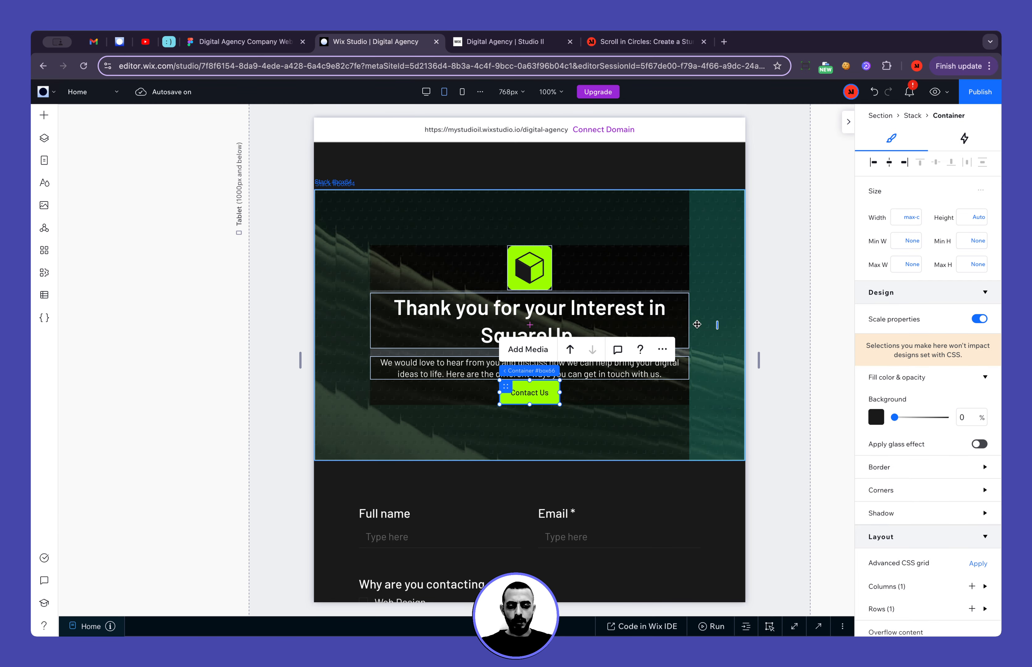
Examine the spacing between heading and paragraph in the "What our Clients say About us" stack as a reference, returning to the thank-you section
{"action": "scroll", "coordinate": [541, 251], "scroll_direction": "up", "scroll_amount": 8}
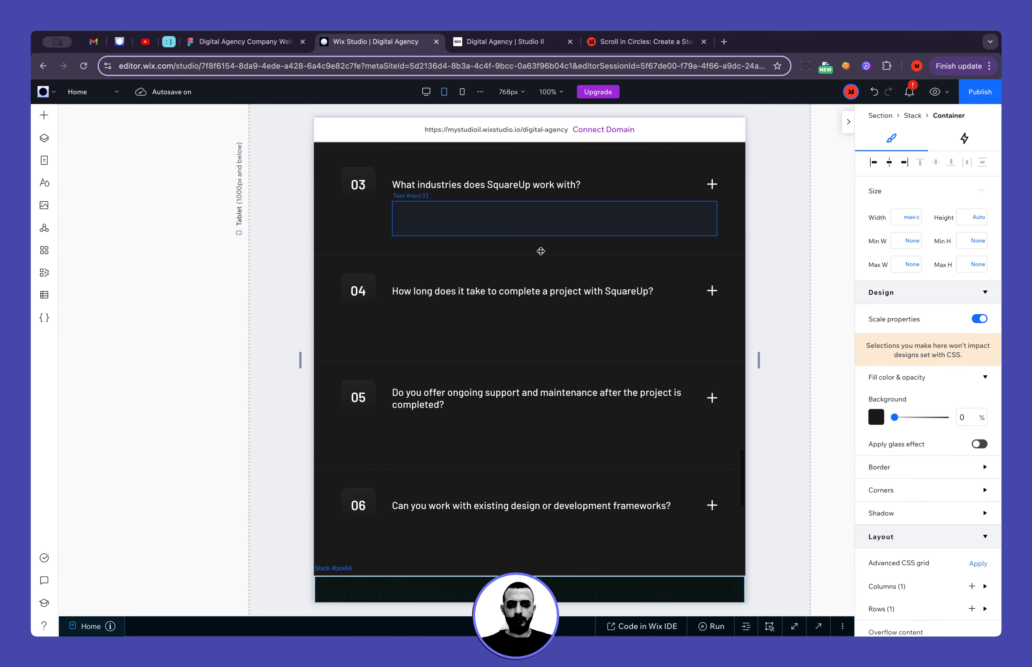
{"action": "left_click", "coordinate": [732, 324]}
{"action": "scroll", "coordinate": [738, 318], "scroll_direction": "up", "scroll_amount": 10}
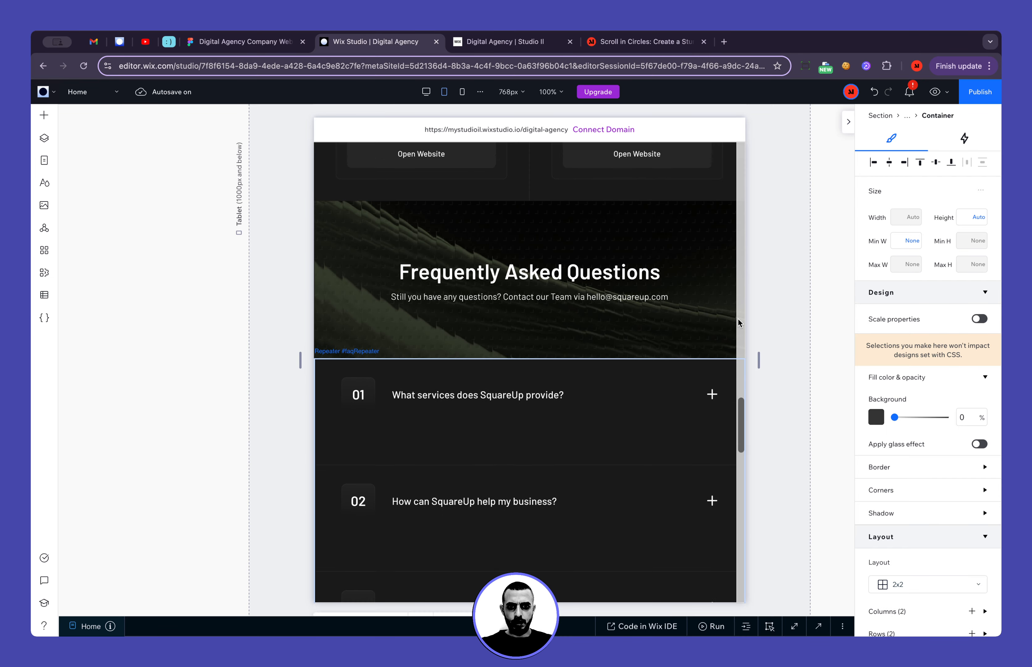
{"action": "scroll", "coordinate": [738, 321], "scroll_direction": "up", "scroll_amount": 6}
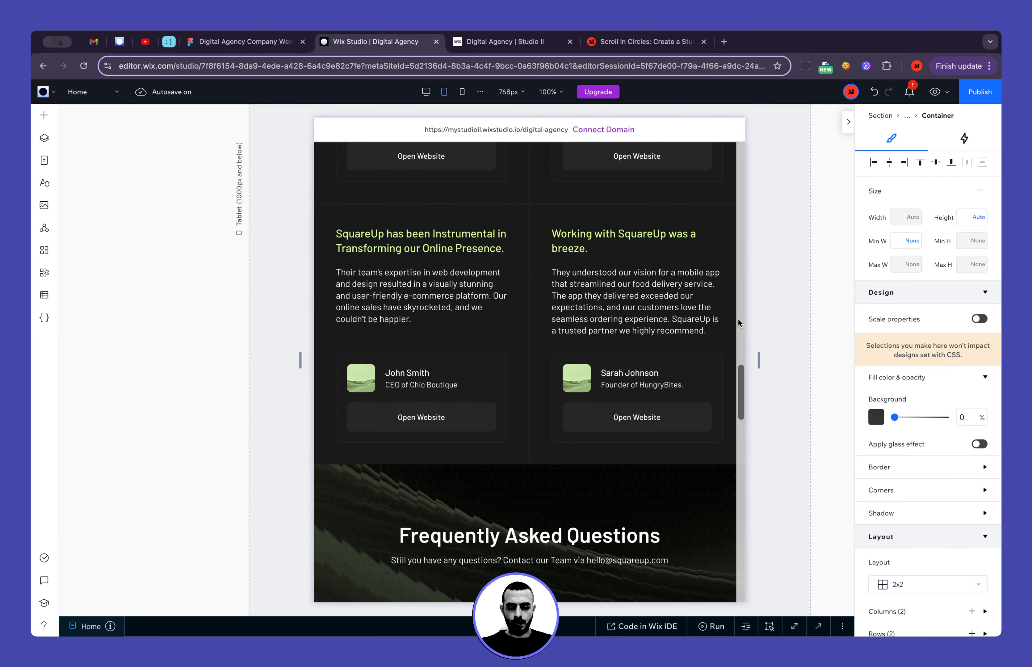
{"action": "scroll", "coordinate": [738, 318], "scroll_direction": "up", "scroll_amount": 6}
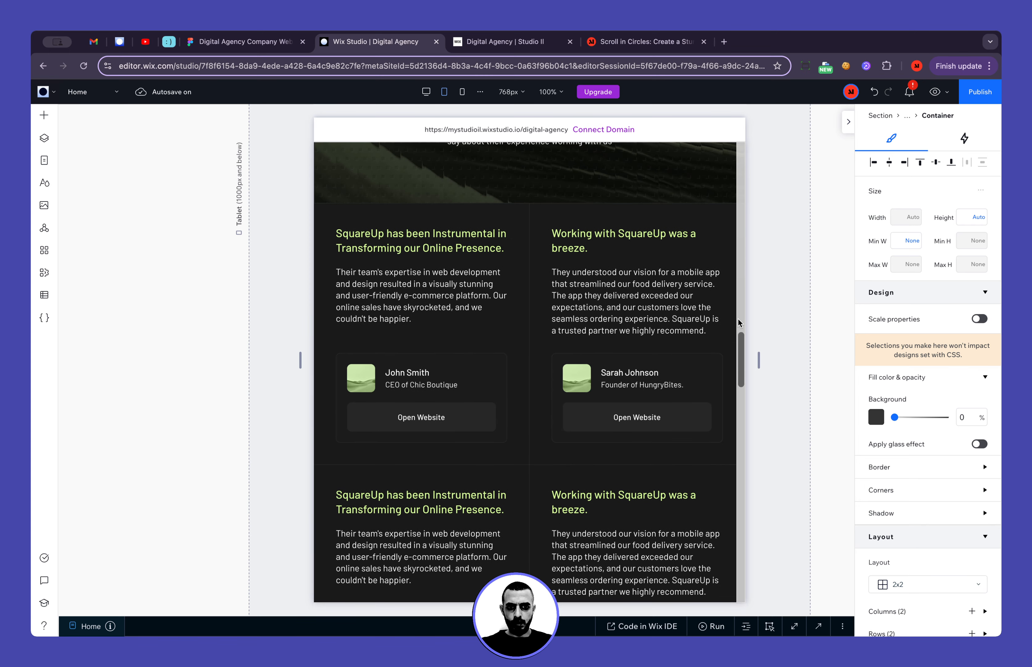
{"action": "scroll", "coordinate": [737, 319], "scroll_direction": "up", "scroll_amount": 5}
{"action": "scroll", "coordinate": [738, 318], "scroll_direction": "up", "scroll_amount": 1}
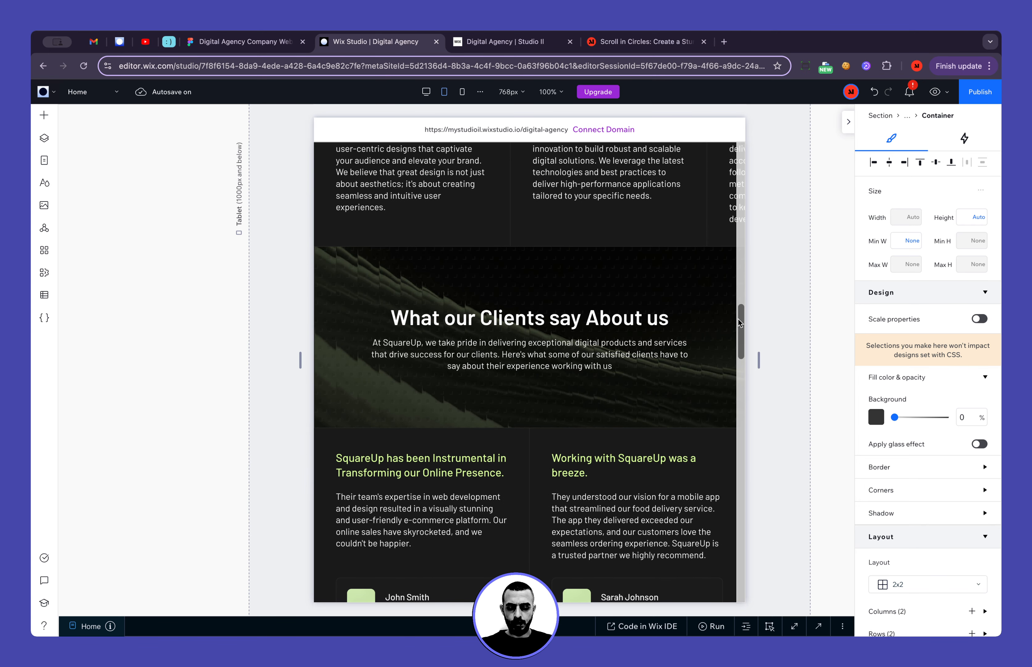
{"action": "left_click", "coordinate": [566, 334]}
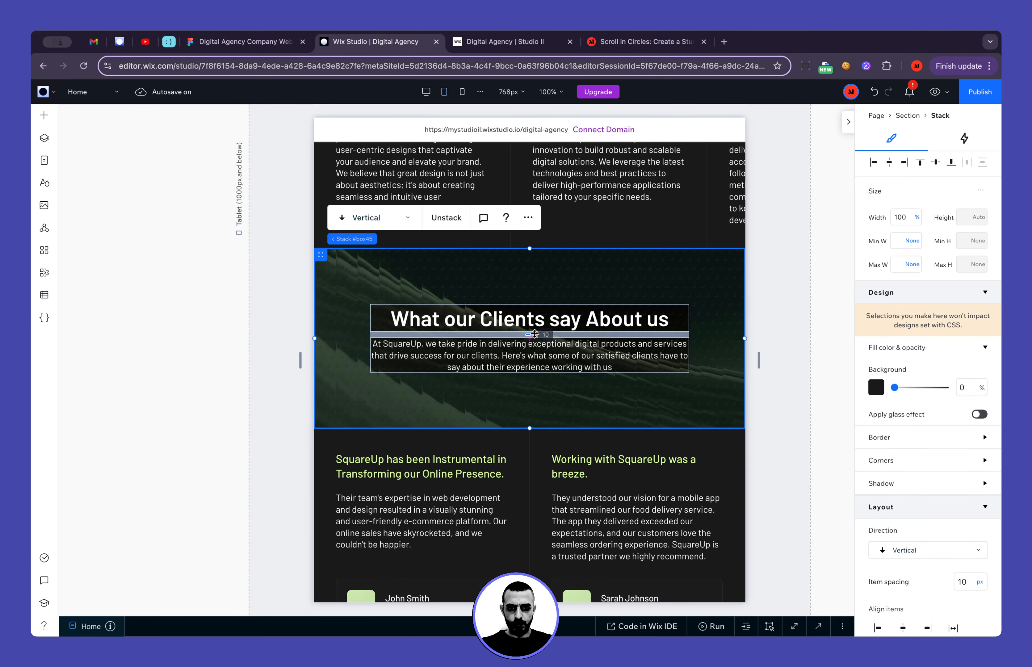
{"action": "scroll", "coordinate": [538, 335], "scroll_direction": "down", "scroll_amount": 20}
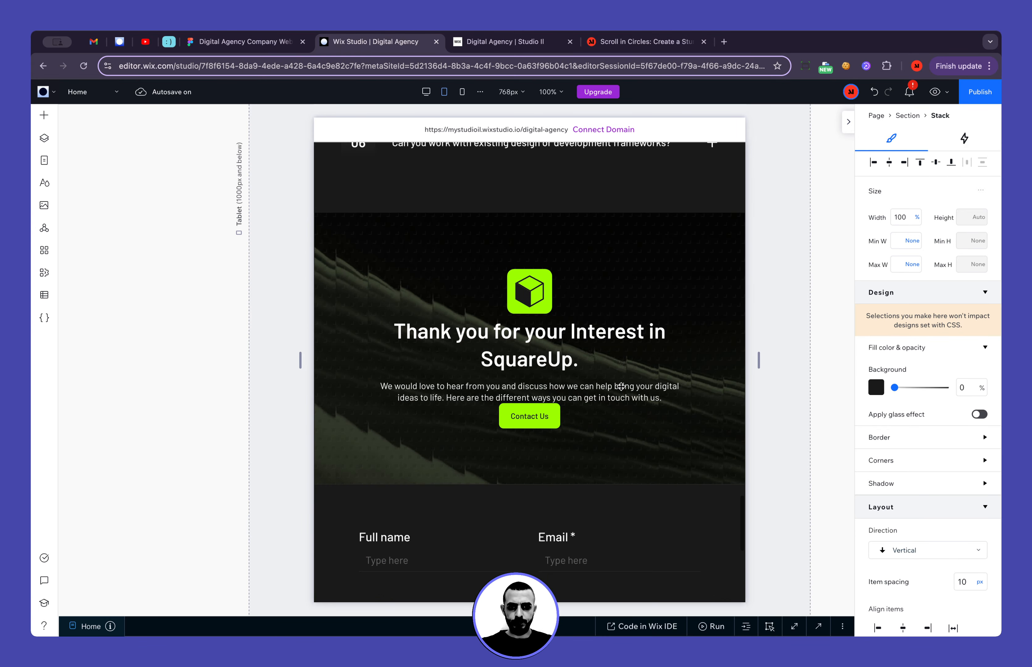
{"action": "scroll", "coordinate": [553, 367], "scroll_direction": "up", "scroll_amount": 15}
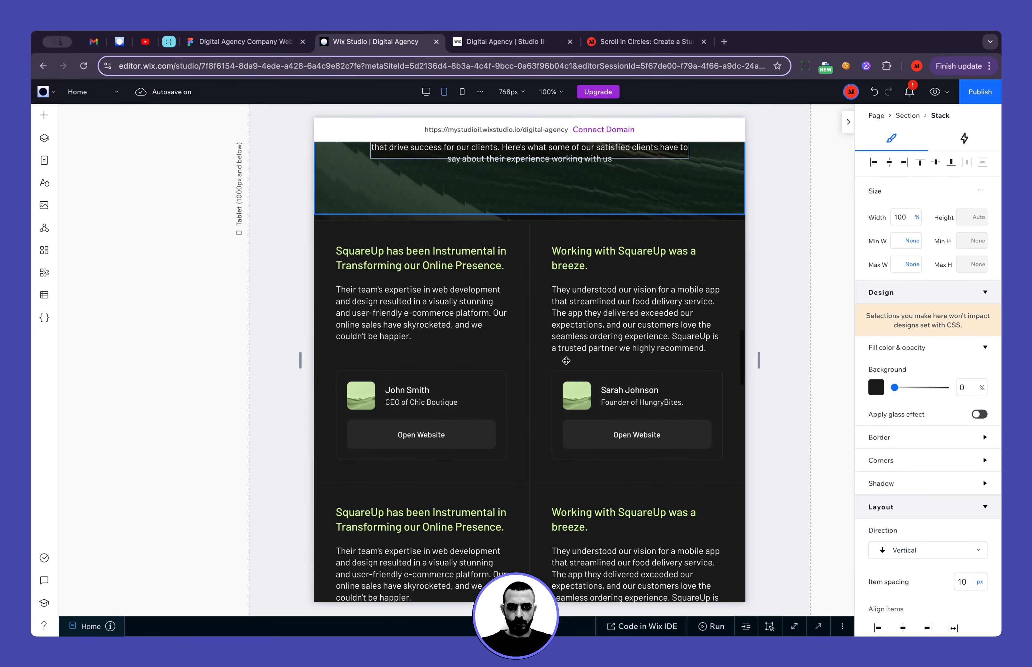
{"action": "scroll", "coordinate": [563, 360], "scroll_direction": "down", "scroll_amount": 4}
{"action": "left_click", "coordinate": [563, 360]}
{"action": "scroll", "coordinate": [583, 457], "scroll_direction": "down", "scroll_amount": 8}
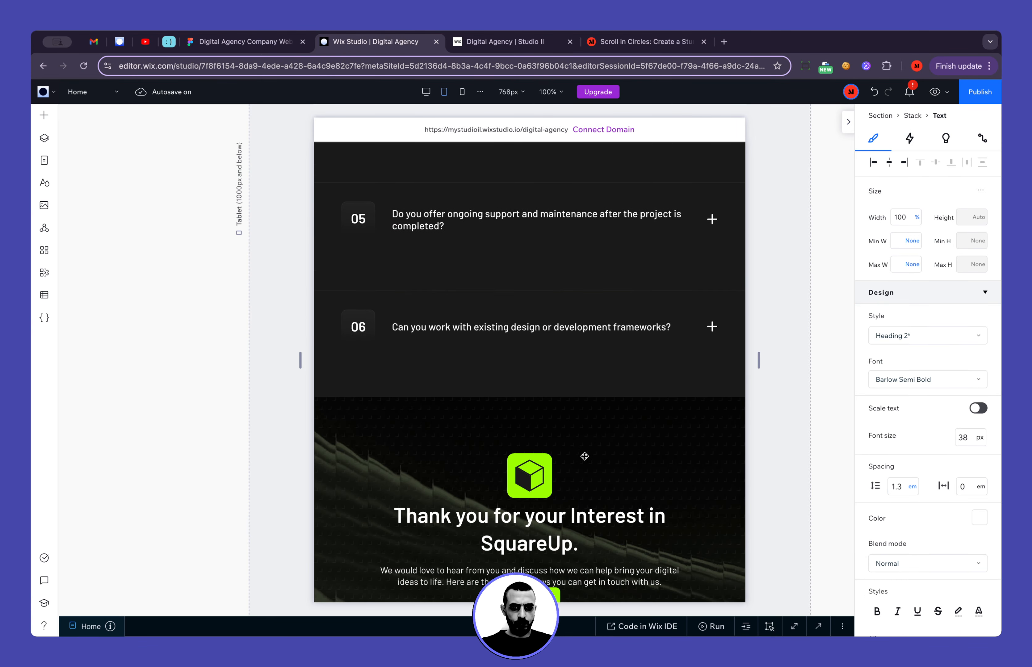
Set the spacing between the thank-you heading and its paragraph to 10 px
{"action": "left_click", "coordinate": [582, 533]}
{"action": "scroll", "coordinate": [650, 336], "scroll_direction": "down", "scroll_amount": 3}
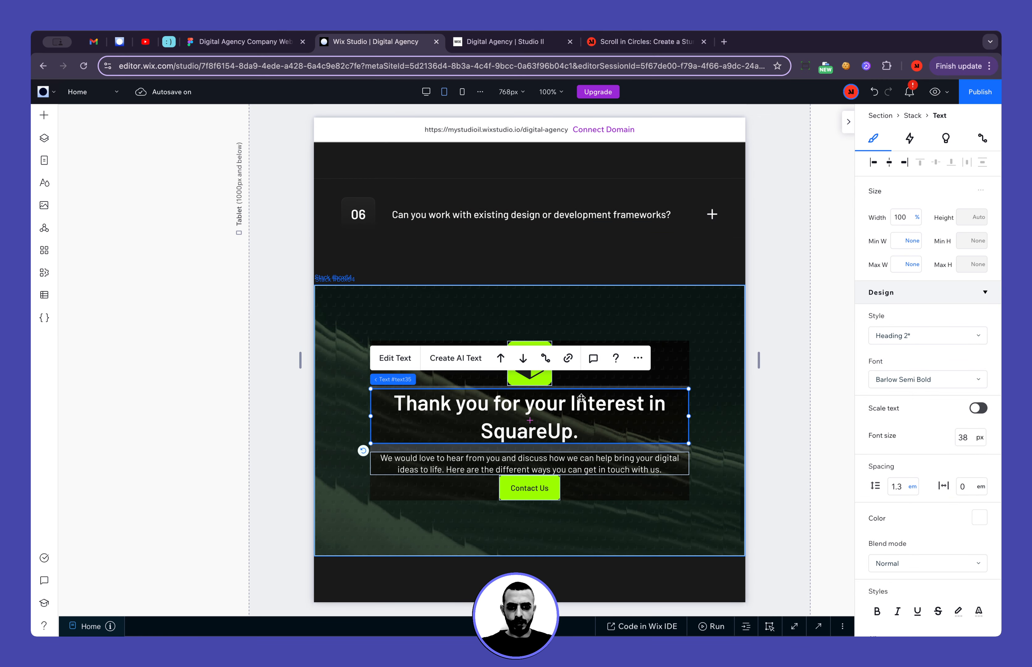
{"action": "left_click", "coordinate": [535, 453]}
{"action": "left_click_drag", "start_coordinate": [529, 448], "coordinate": [528, 449]}
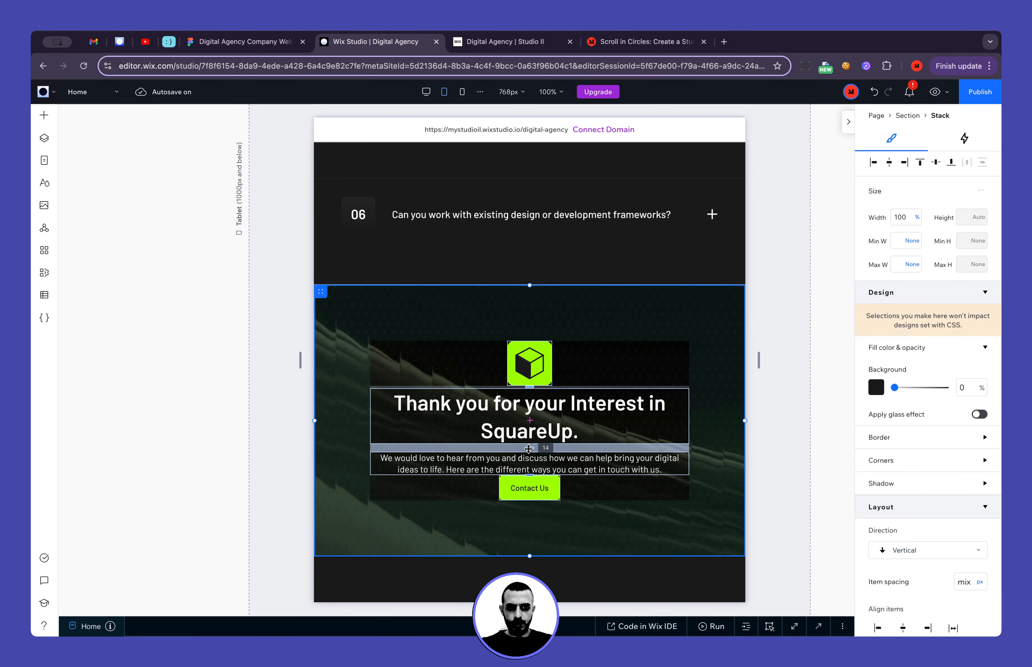
{"action": "type", "text": "10"}
{"action": "key", "text": "Return"}
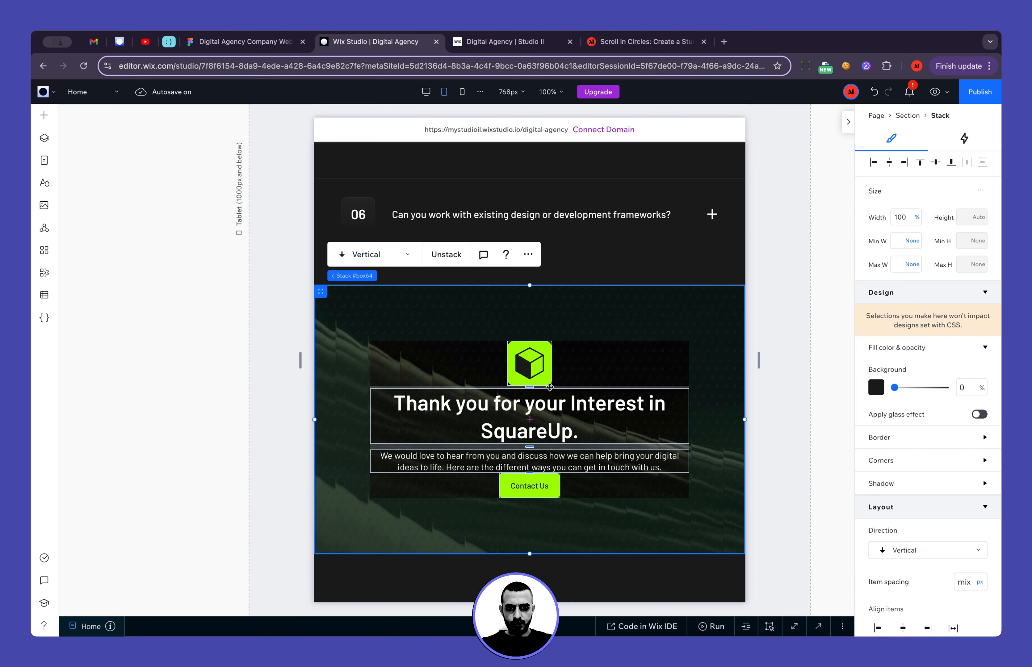
Set the spacing between logo and heading and between paragraph and Contact Us button to 30 px each
{"action": "left_click", "coordinate": [526, 387]}
{"action": "type", "text": "3"}
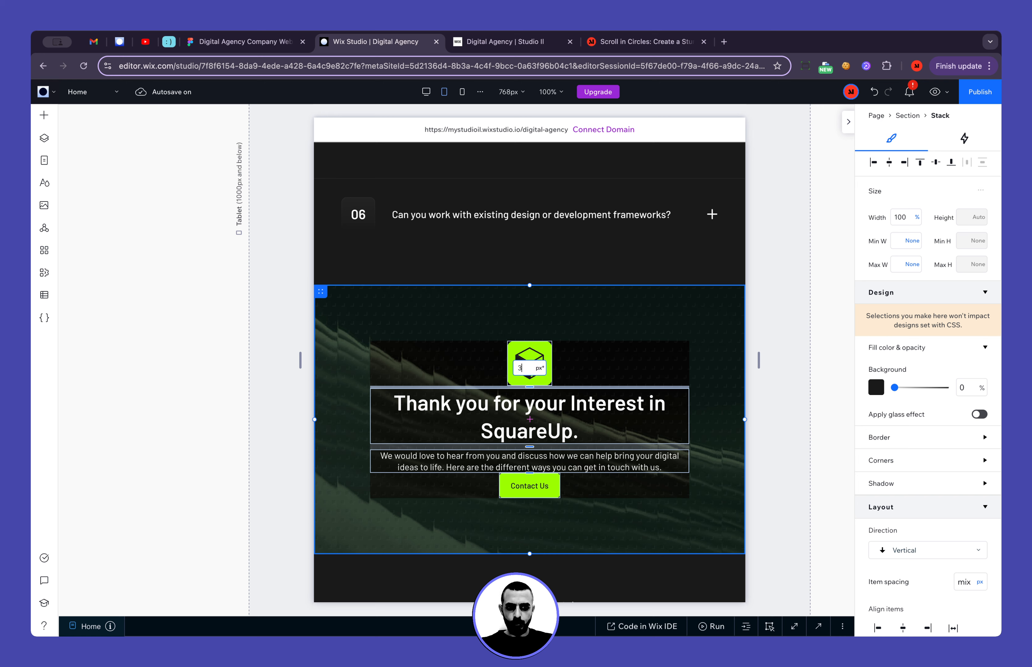
{"action": "type", "text": "0"}
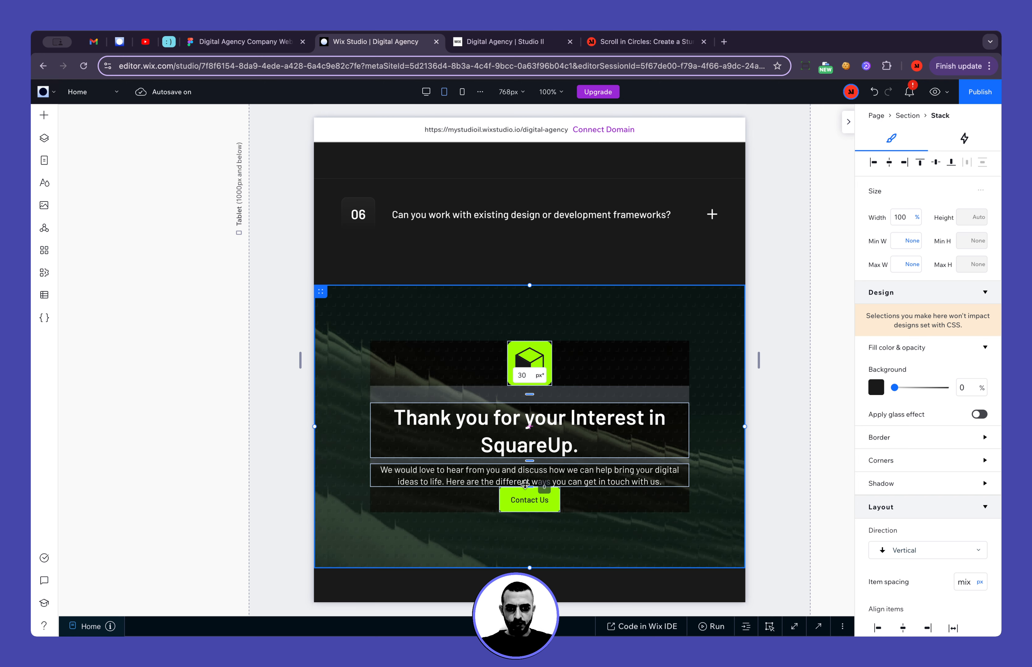
{"action": "key", "text": "Return"}
{"action": "key", "text": "Return"}
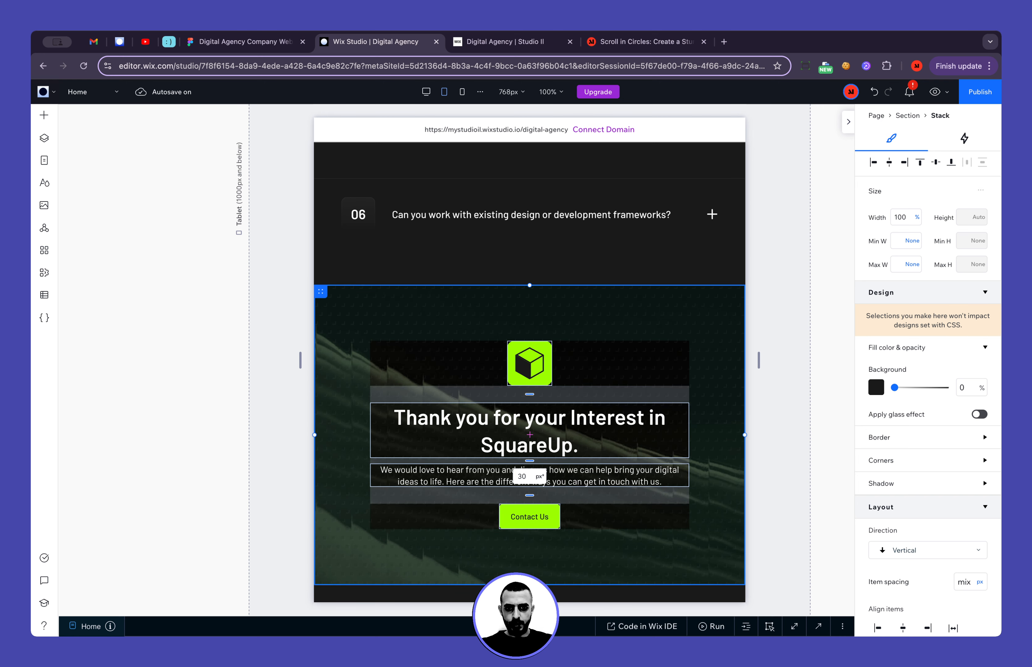
Resize the logo above the thank-you heading to a 50 px wide square
{"action": "left_click", "coordinate": [799, 438]}
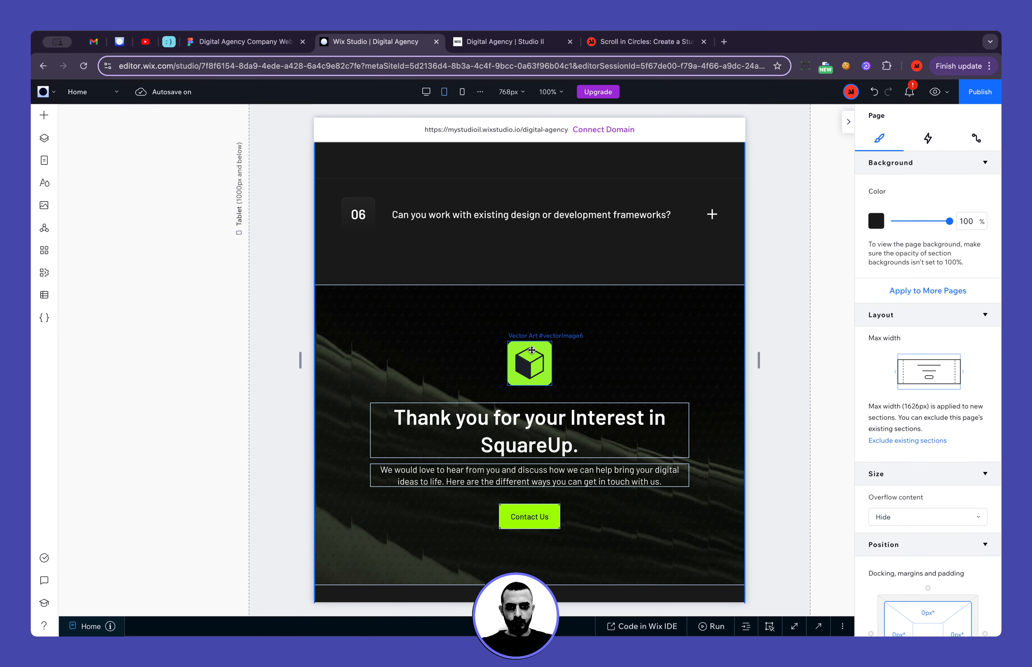
{"action": "left_click", "coordinate": [530, 363]}
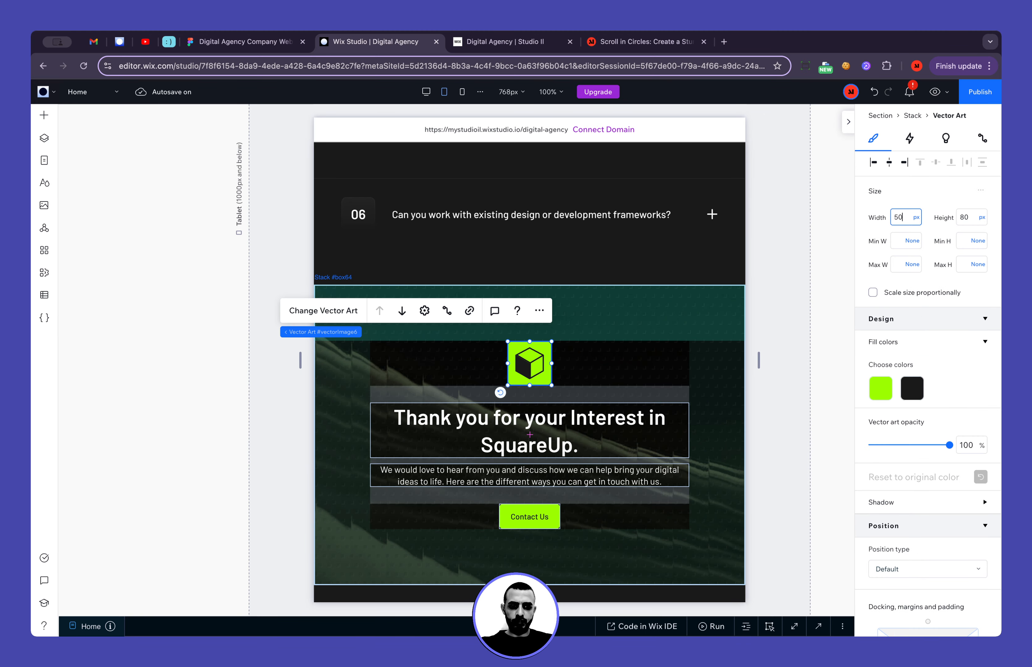
{"action": "key", "text": "Return"}
{"action": "left_click", "coordinate": [804, 331]}
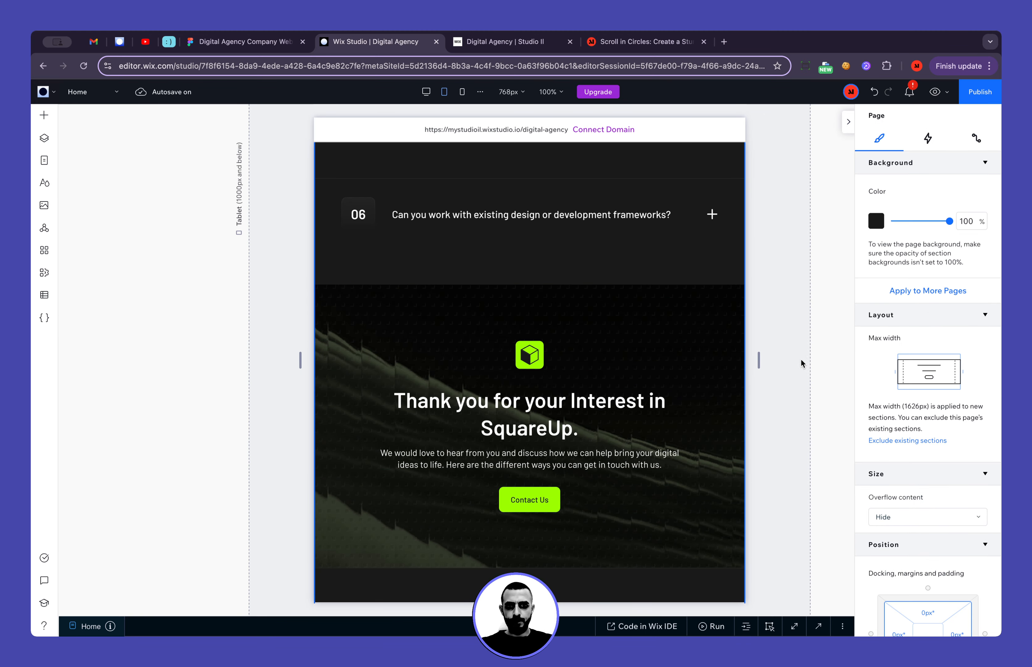
{"action": "scroll", "coordinate": [530, 390], "scroll_direction": "down", "scroll_amount": 4}
{"action": "scroll", "coordinate": [529, 304], "scroll_direction": "up", "scroll_amount": 2}
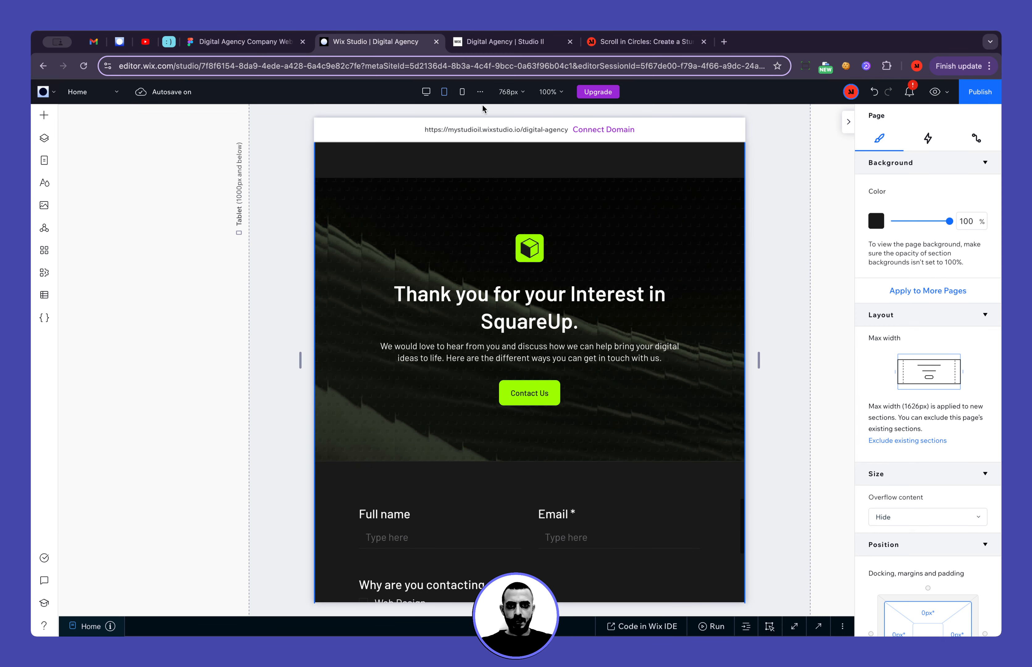
Switch to the Mobile breakpoint and select the thank-you stack, bringing up its margin and padding settings
{"action": "left_click", "coordinate": [462, 91]}
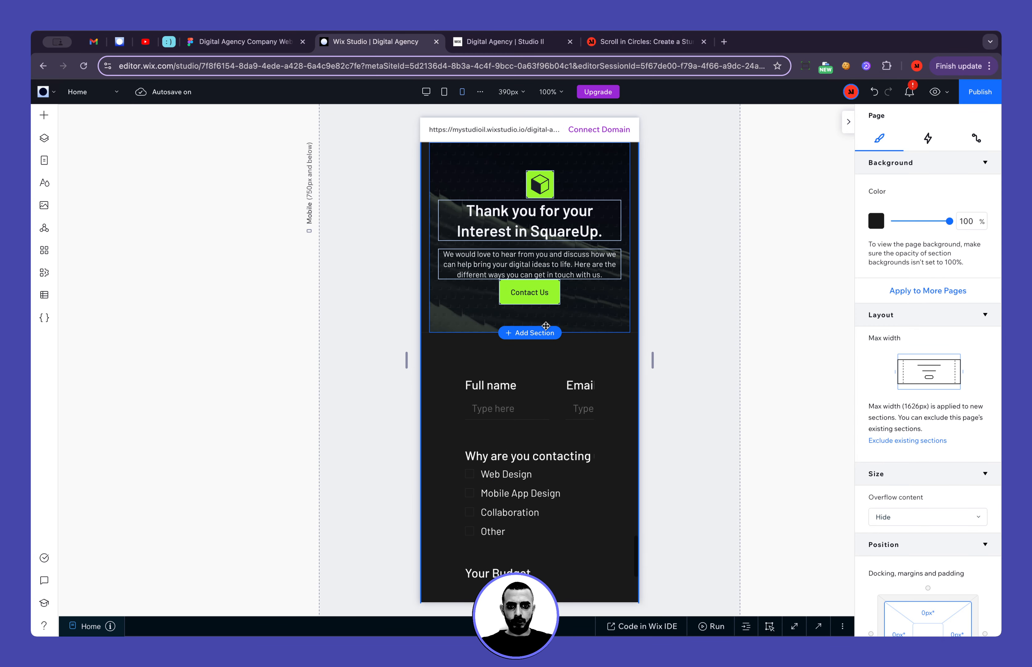
{"action": "left_click", "coordinate": [546, 325]}
{"action": "scroll", "coordinate": [938, 461], "scroll_direction": "down", "scroll_amount": 5}
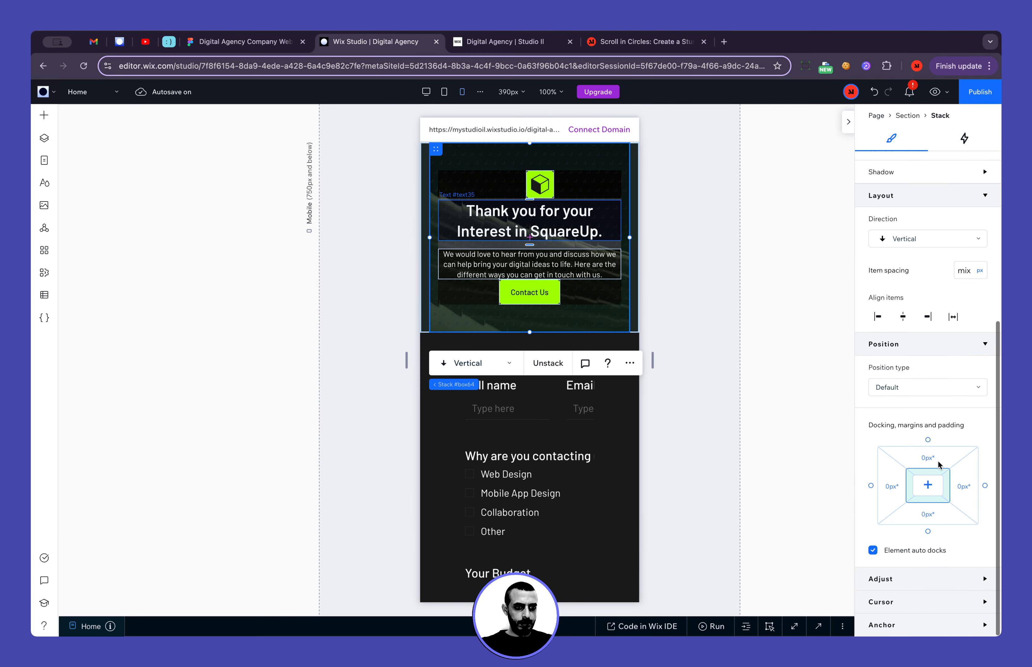
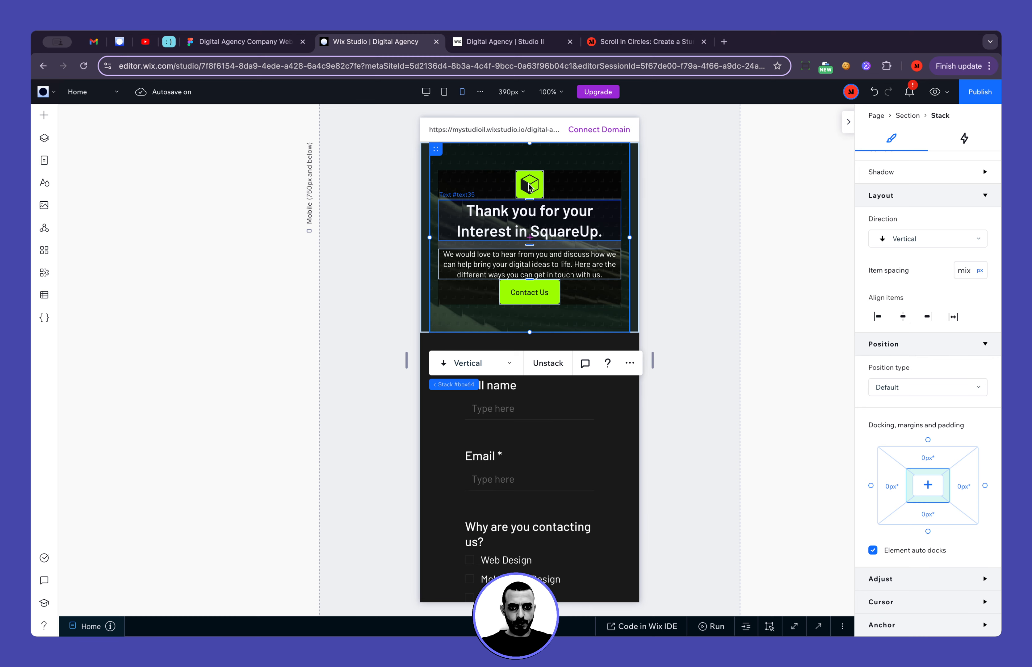
Set the mobile thank-you stack's spacing between paragraph and Contact Us button and between logo and heading to 30 px each
{"action": "left_click", "coordinate": [682, 246]}
{"action": "scroll", "coordinate": [563, 427], "scroll_direction": "up", "scroll_amount": 1}
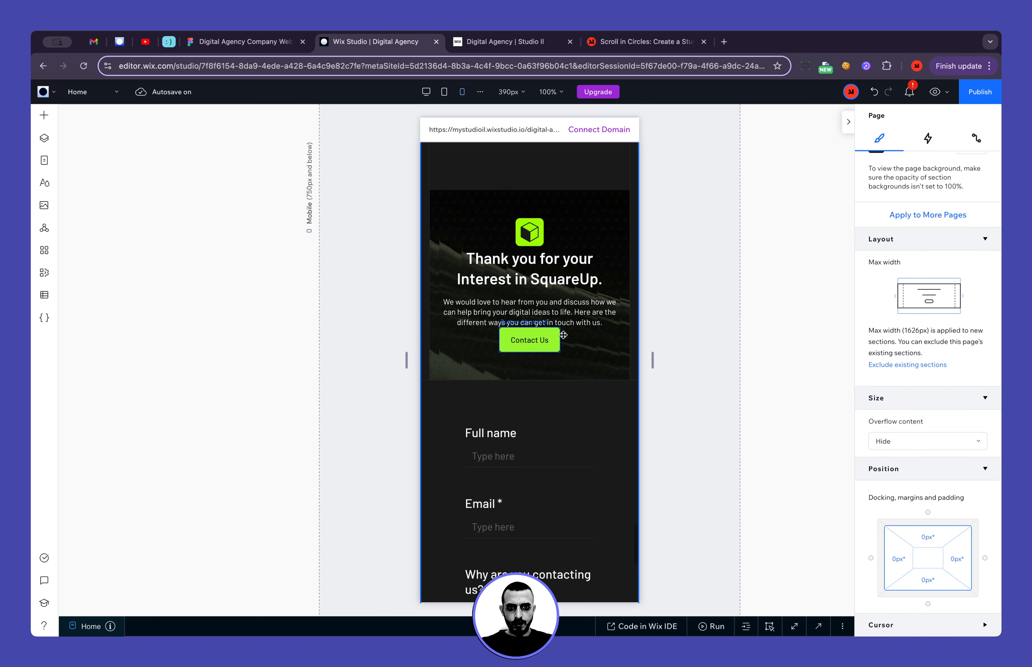
{"action": "left_click", "coordinate": [529, 326]}
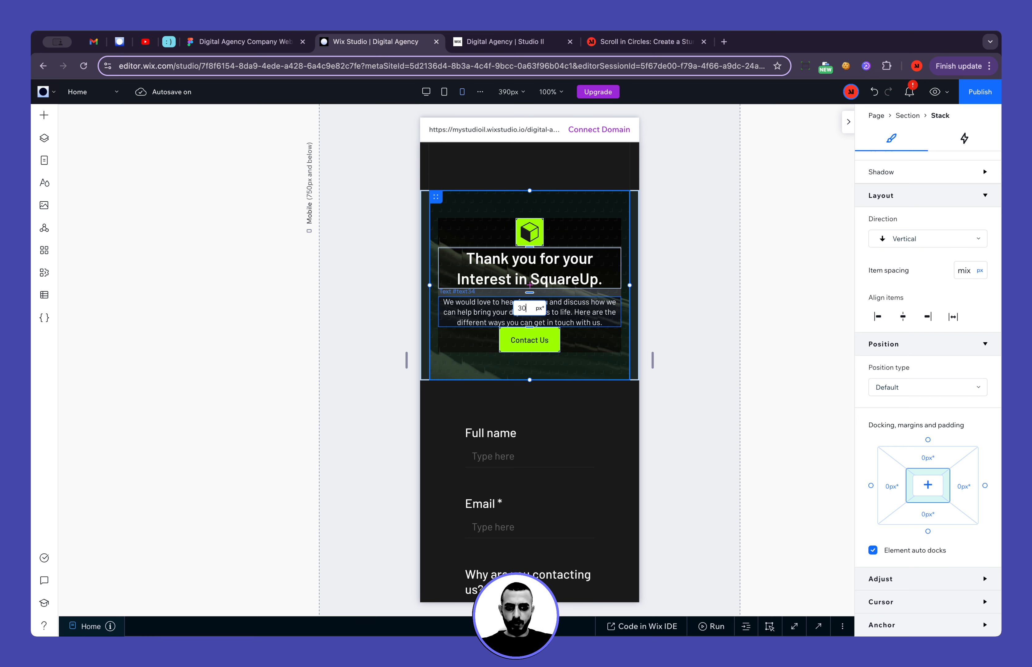
{"action": "key", "text": "Return"}
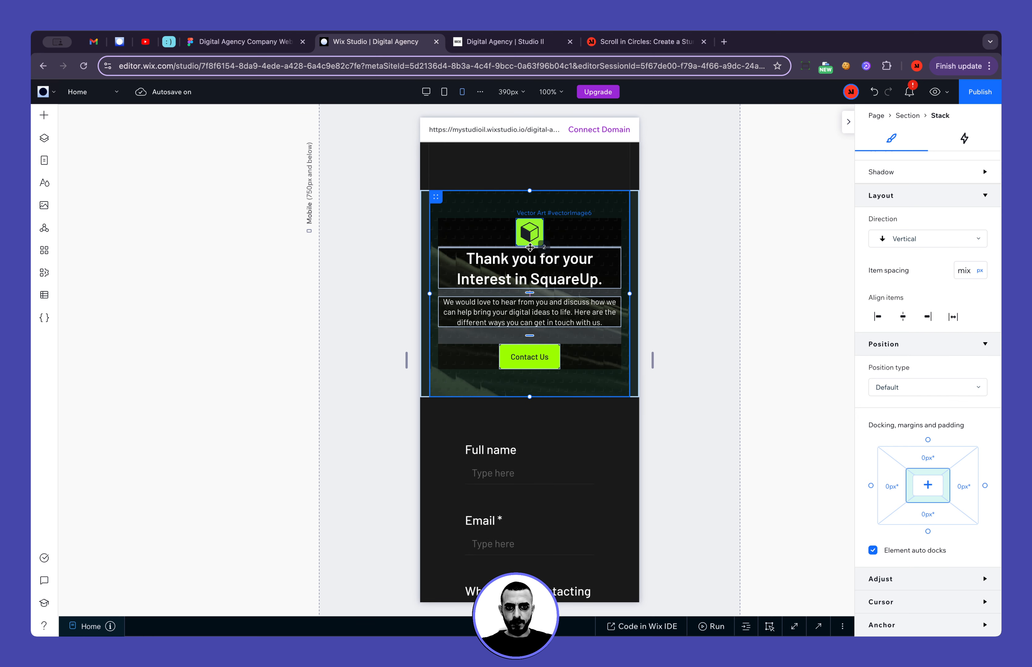
{"action": "type", "text": "30"}
{"action": "key", "text": "Return"}
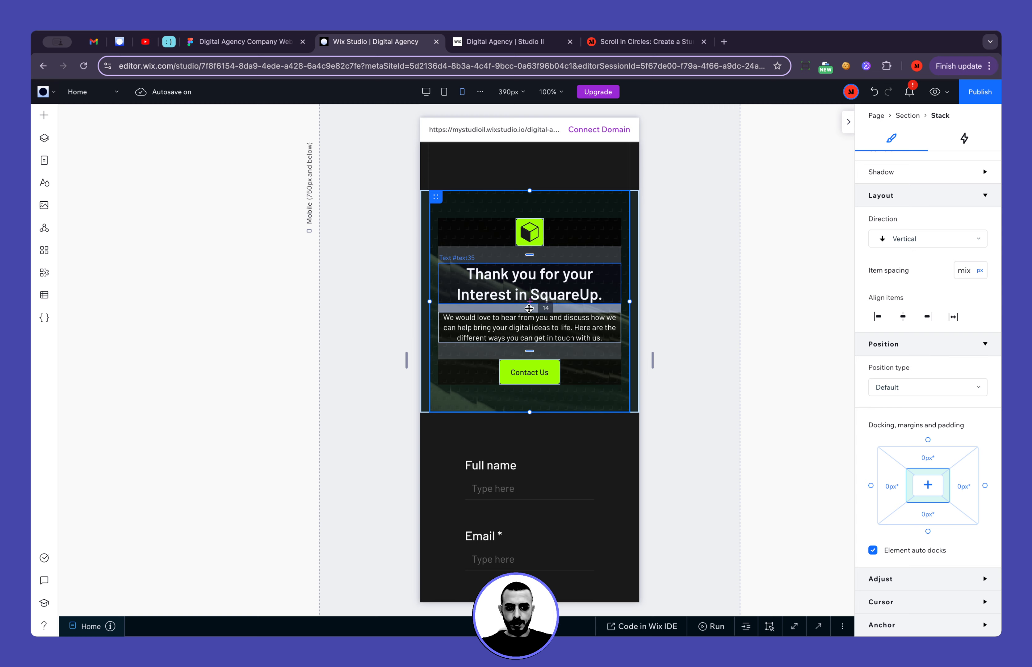
Set the spacing between the thank-you heading and paragraph to 6 px and compare it with the FAQ heading stack's item spacing
{"action": "key", "text": "Return"}
{"action": "scroll", "coordinate": [600, 308], "scroll_direction": "up", "scroll_amount": 12}
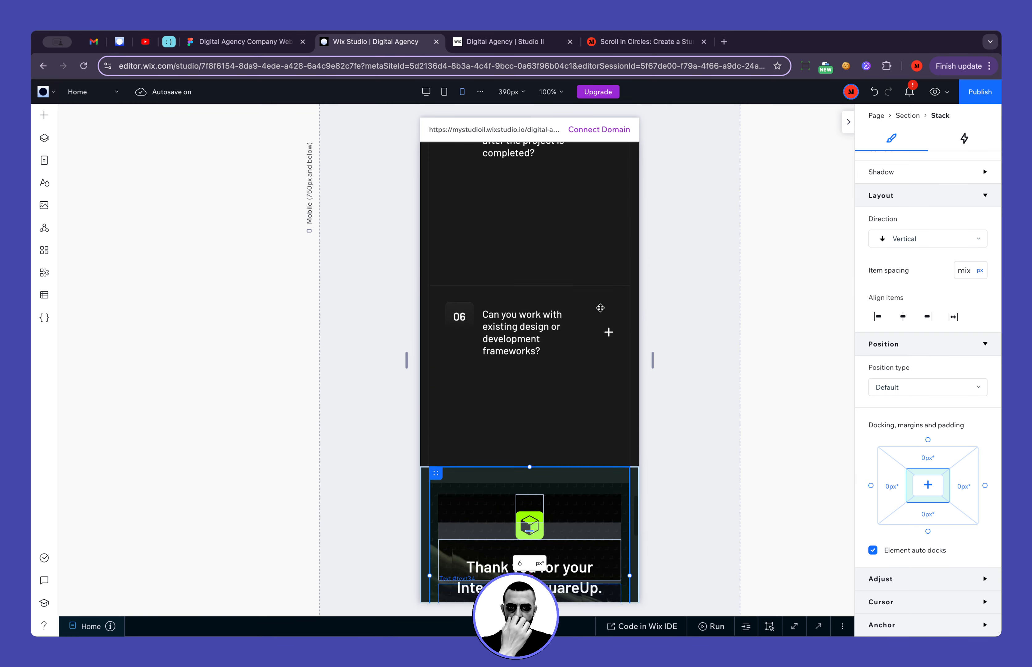
{"action": "scroll", "coordinate": [600, 308], "scroll_direction": "up", "scroll_amount": 5}
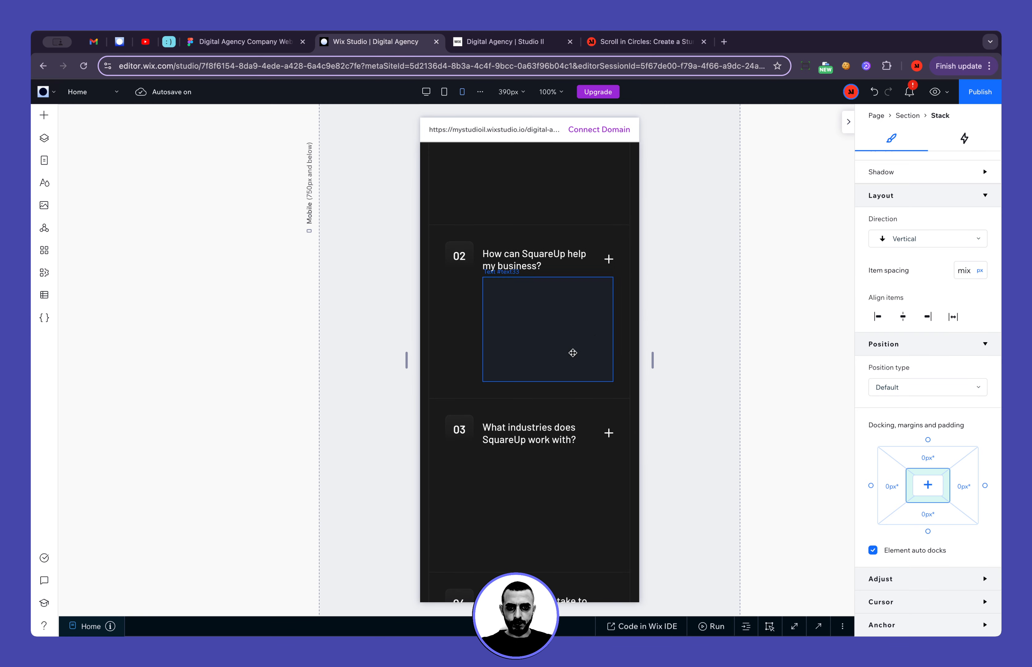
{"action": "left_click", "coordinate": [461, 339]}
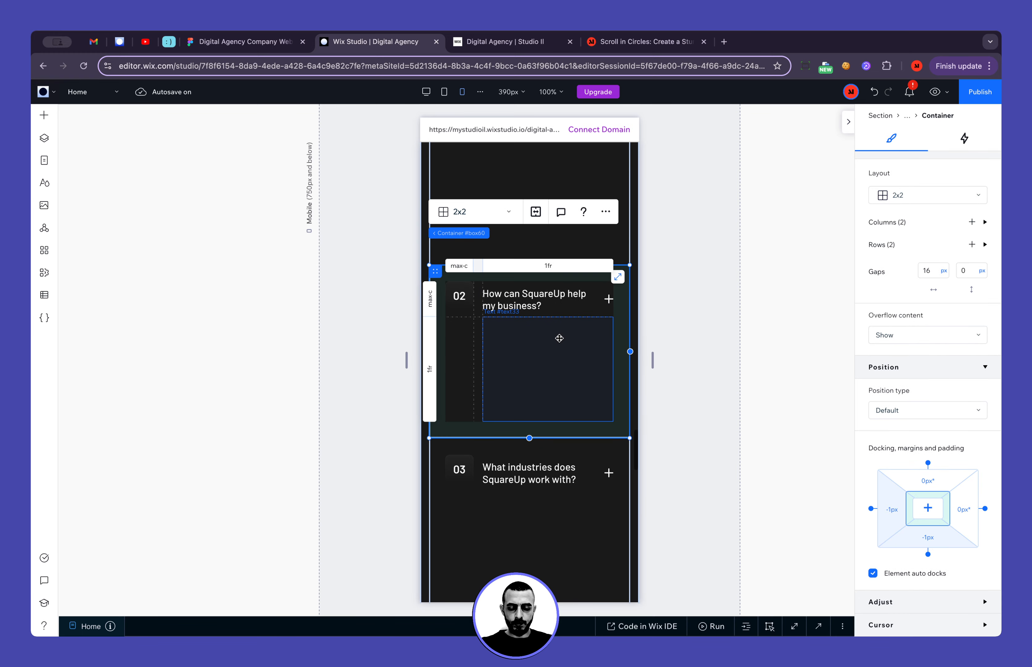
{"action": "scroll", "coordinate": [596, 412], "scroll_direction": "up", "scroll_amount": 8}
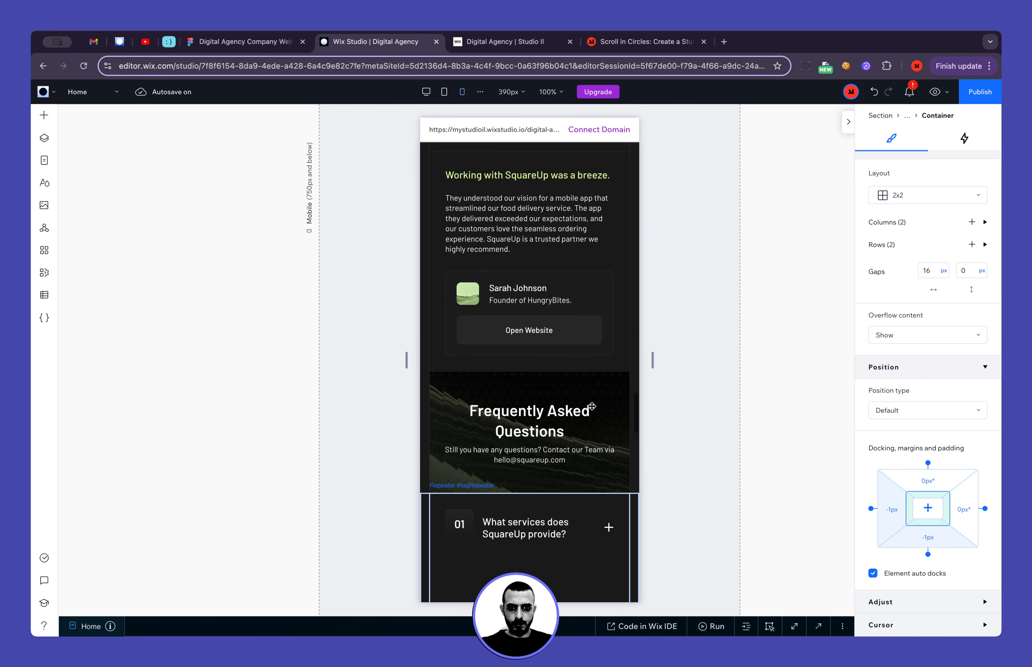
{"action": "left_click", "coordinate": [541, 444]}
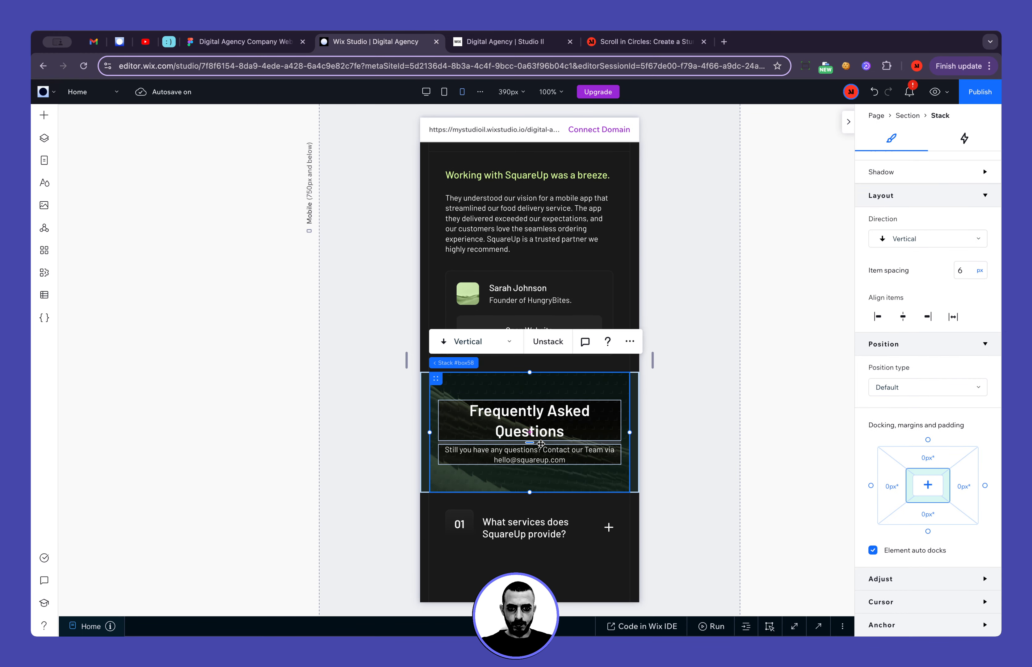
{"action": "scroll", "coordinate": [619, 503], "scroll_direction": "down", "scroll_amount": 15}
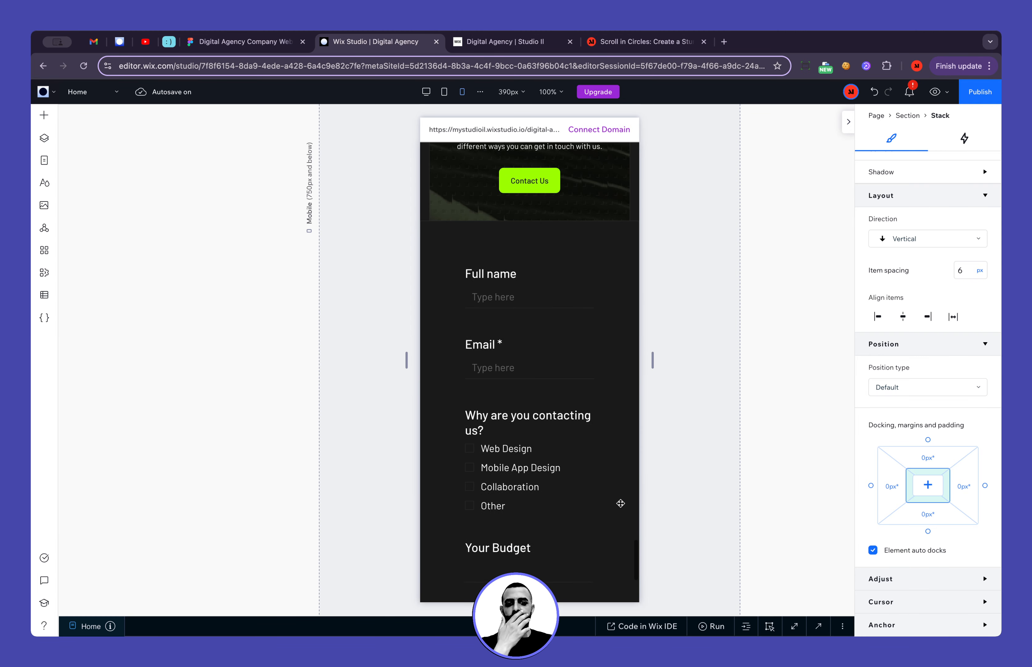
Give the form section on mobile 16 px side padding with 0 px at the top and bottom
{"action": "scroll", "coordinate": [621, 503], "scroll_direction": "up", "scroll_amount": 5}
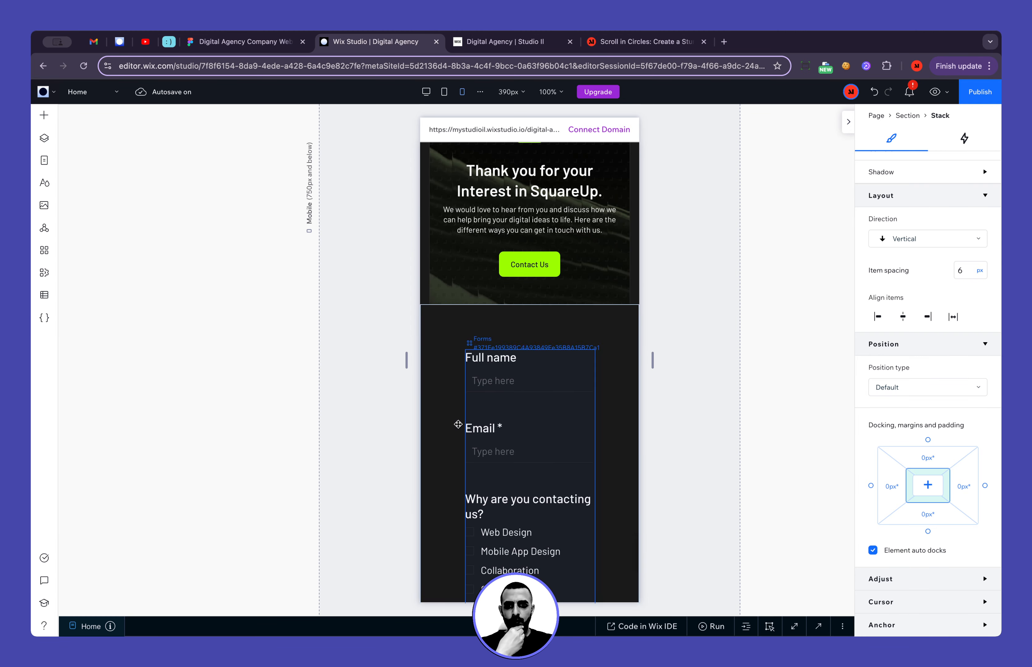
{"action": "left_click", "coordinate": [444, 339]}
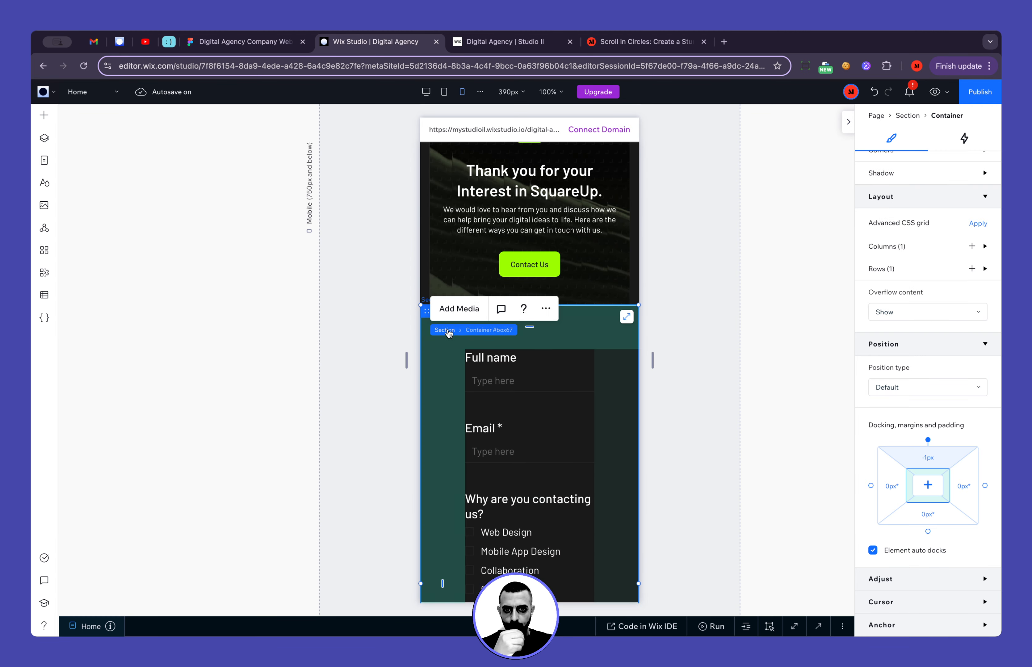
{"action": "left_click", "coordinate": [446, 333]}
{"action": "left_click", "coordinate": [900, 534]}
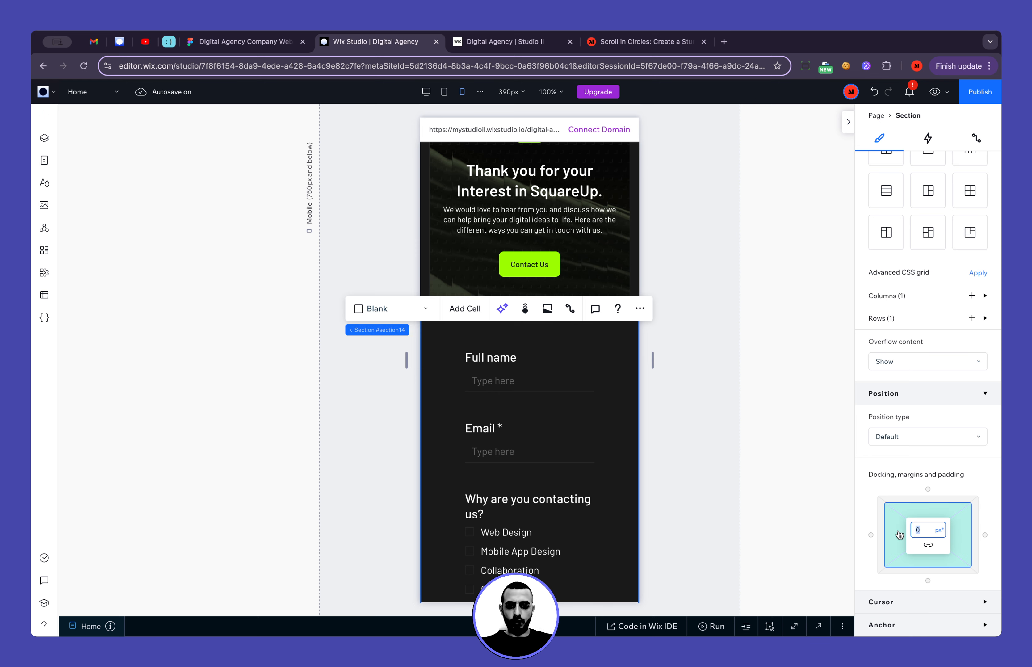
{"action": "key", "text": "Return"}
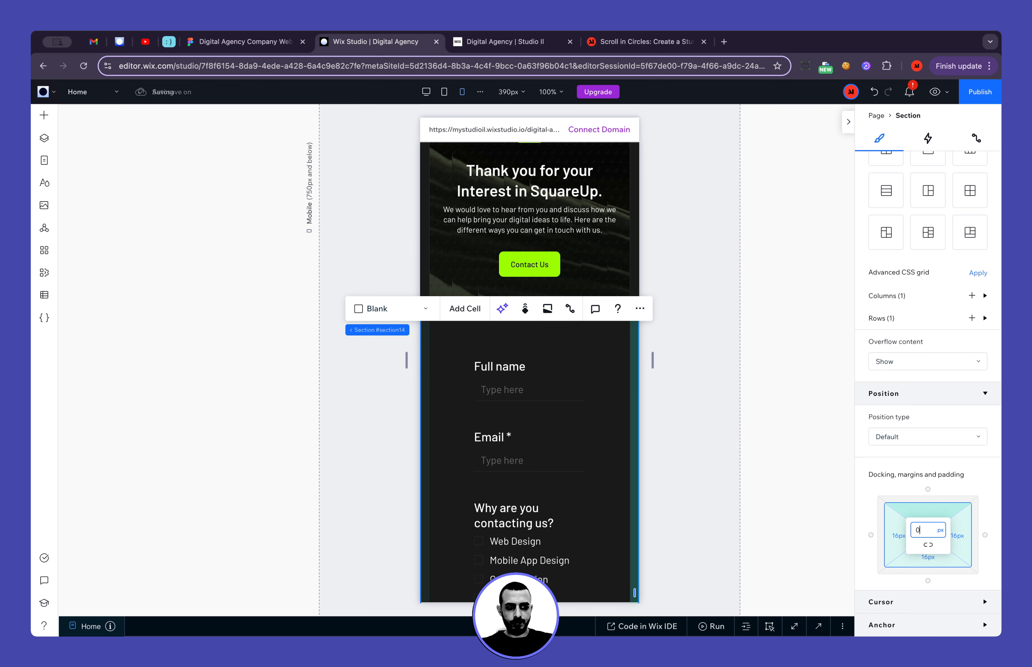
{"action": "key", "text": "Tab"}
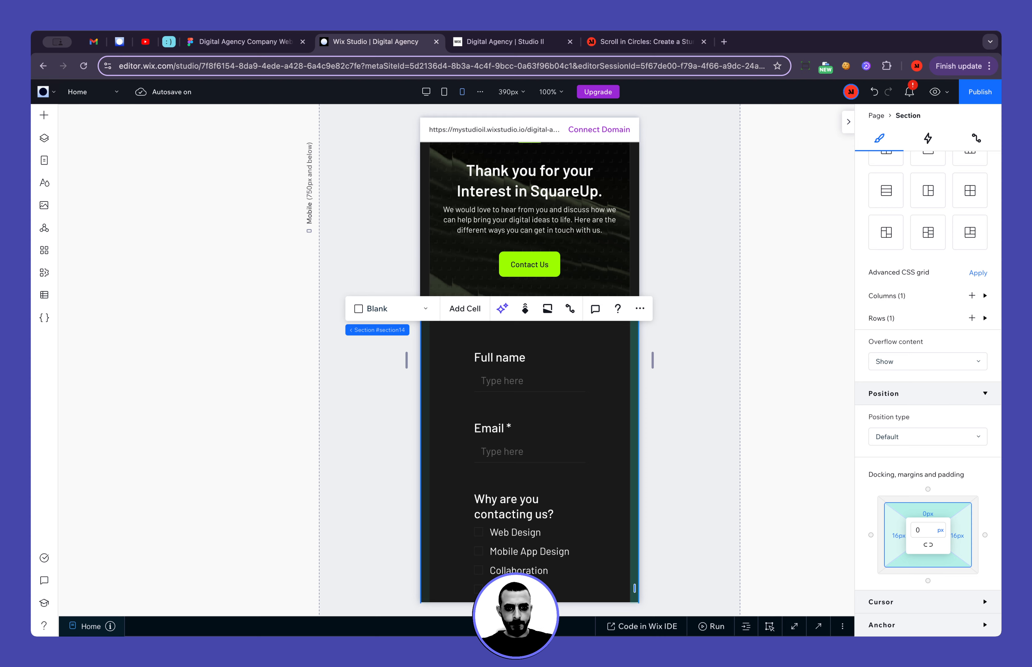
Set the padding of the container around the contact form to 20 px on all sides
{"action": "left_click", "coordinate": [606, 467]}
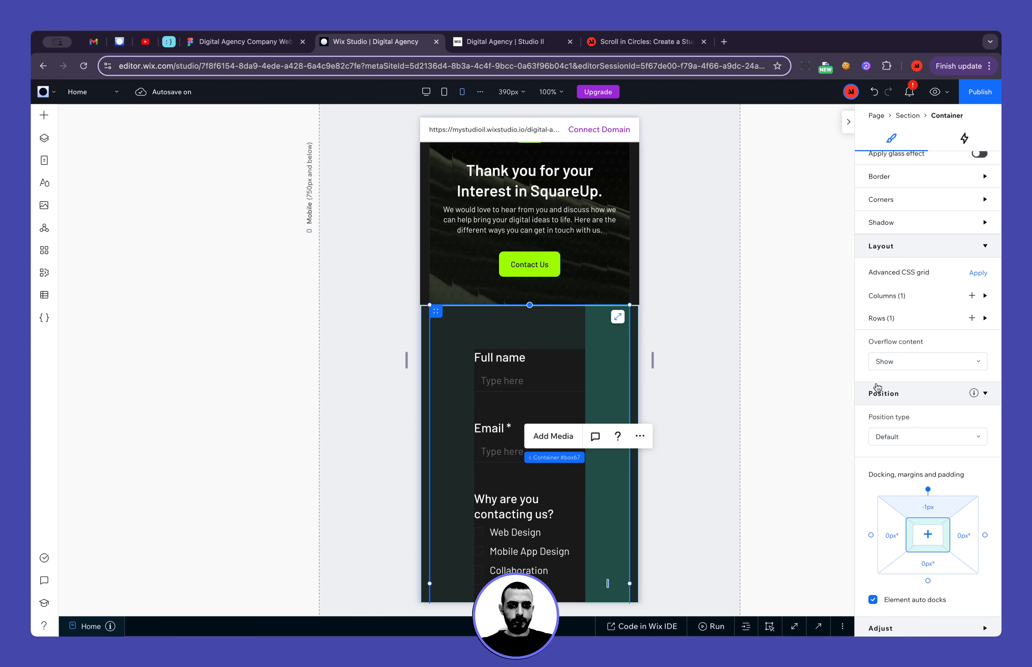
{"action": "left_click", "coordinate": [928, 533]}
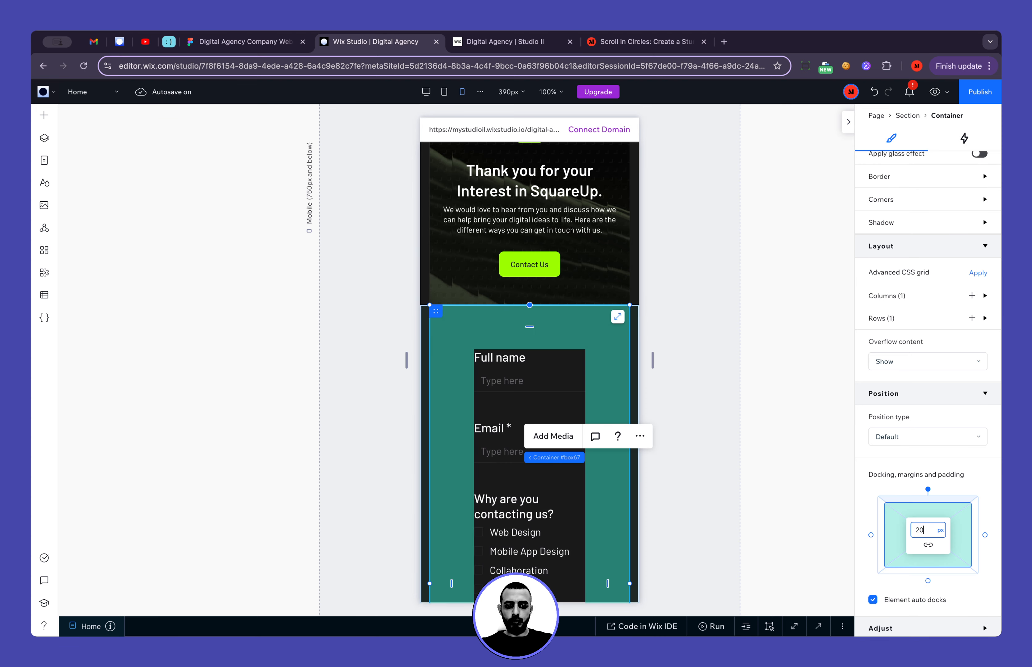
{"action": "type", "text": "20"}
{"action": "key", "text": "Return"}
{"action": "left_click", "coordinate": [722, 444]}
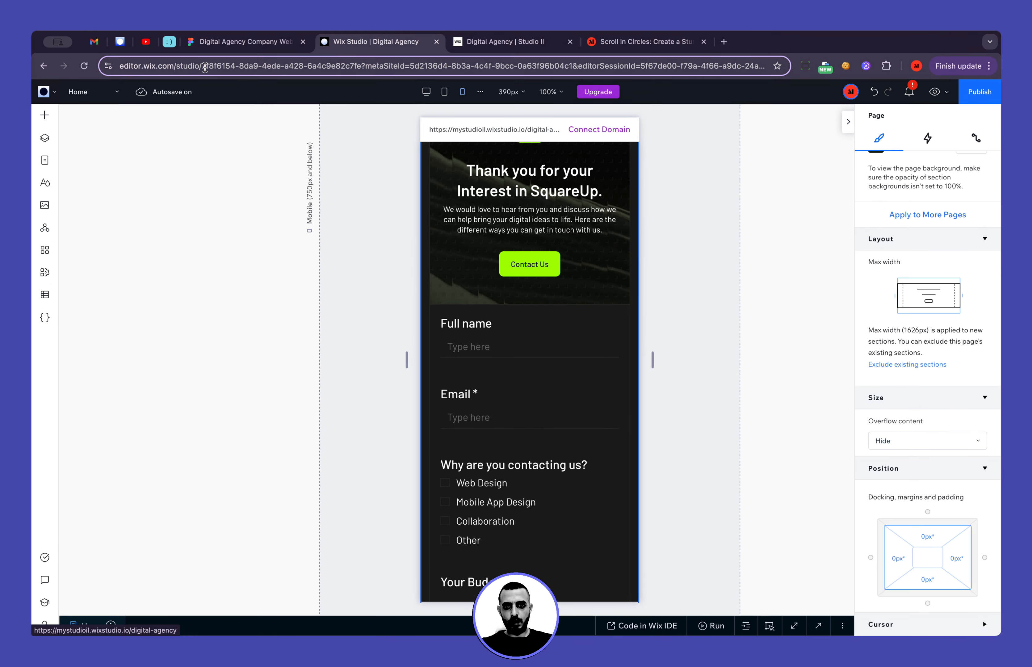
Switch to the Figma design and examine the auto layout padding and spacing of the mobile contact form frame
{"action": "left_click", "coordinate": [262, 43]}
{"action": "scroll", "coordinate": [465, 306], "scroll_direction": "down", "scroll_amount": 10}
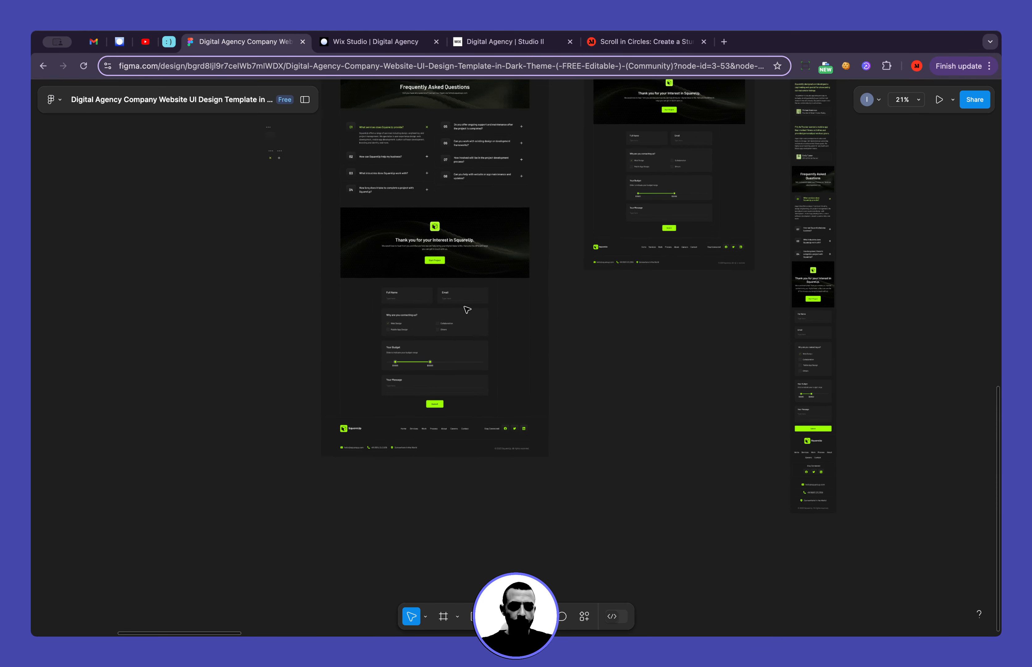
{"action": "scroll", "coordinate": [539, 346], "scroll_direction": "up", "scroll_amount": 10}
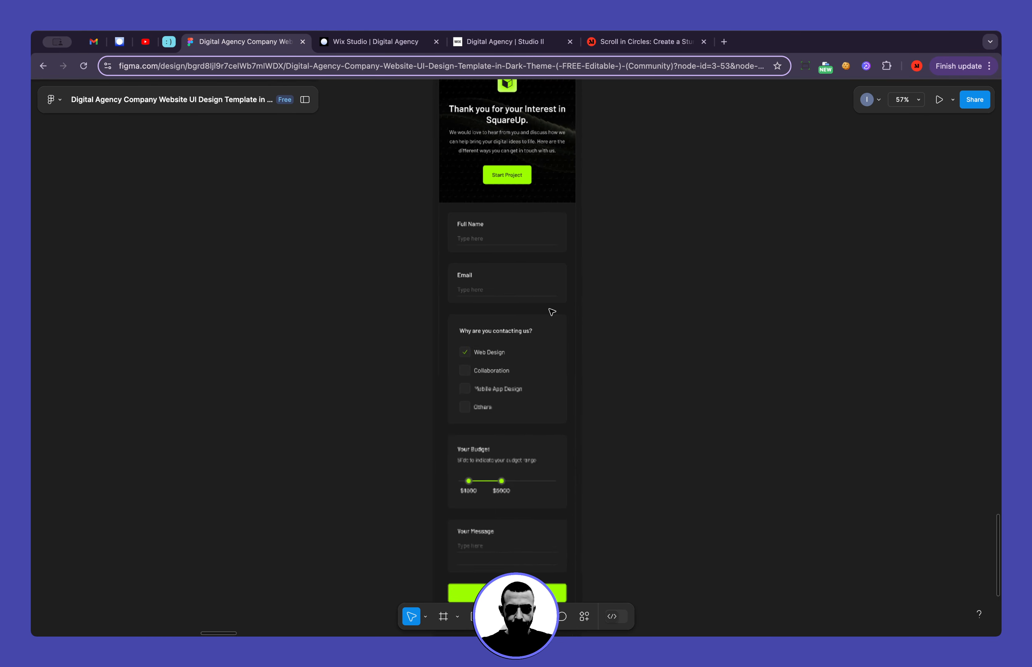
{"action": "scroll", "coordinate": [540, 543], "scroll_direction": "down", "scroll_amount": 5}
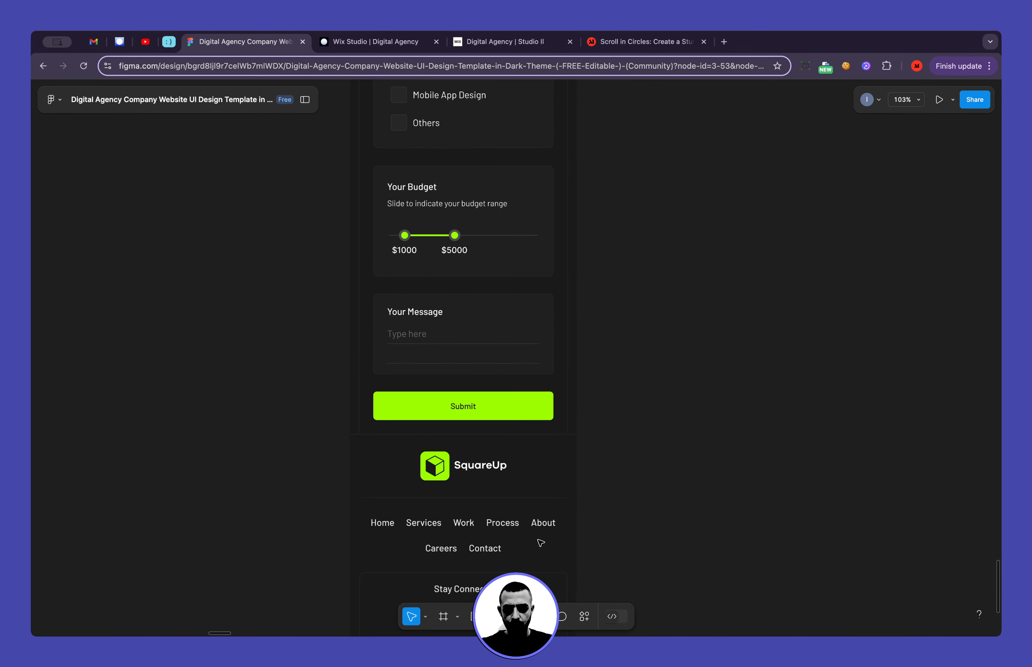
{"action": "left_click", "coordinate": [370, 387]}
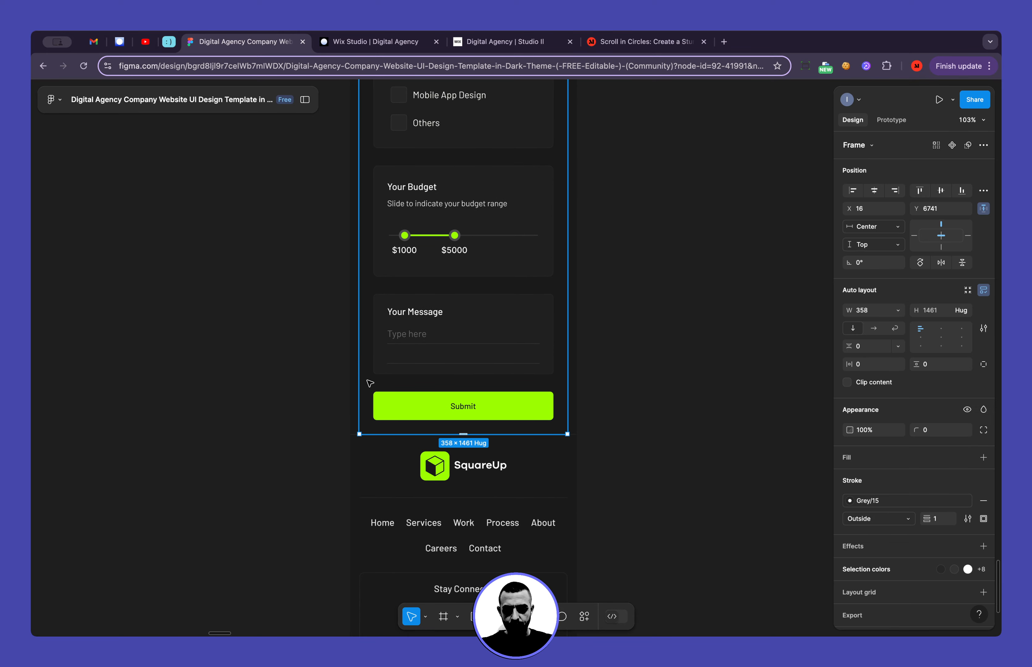
{"action": "left_click", "coordinate": [382, 409]}
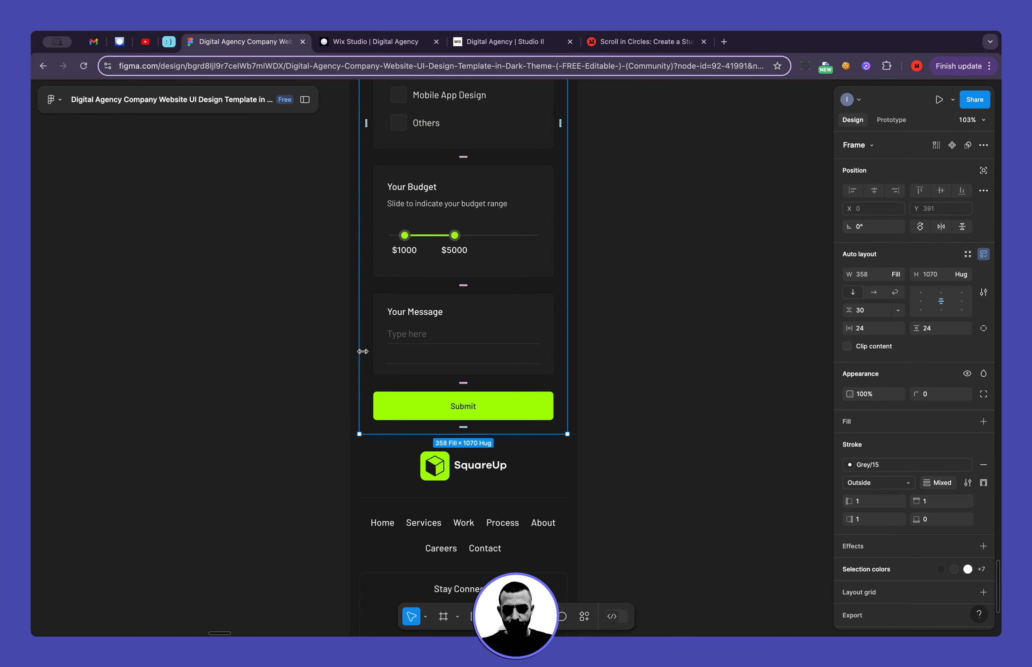
{"action": "scroll", "coordinate": [373, 340], "scroll_direction": "up", "scroll_amount": 4}
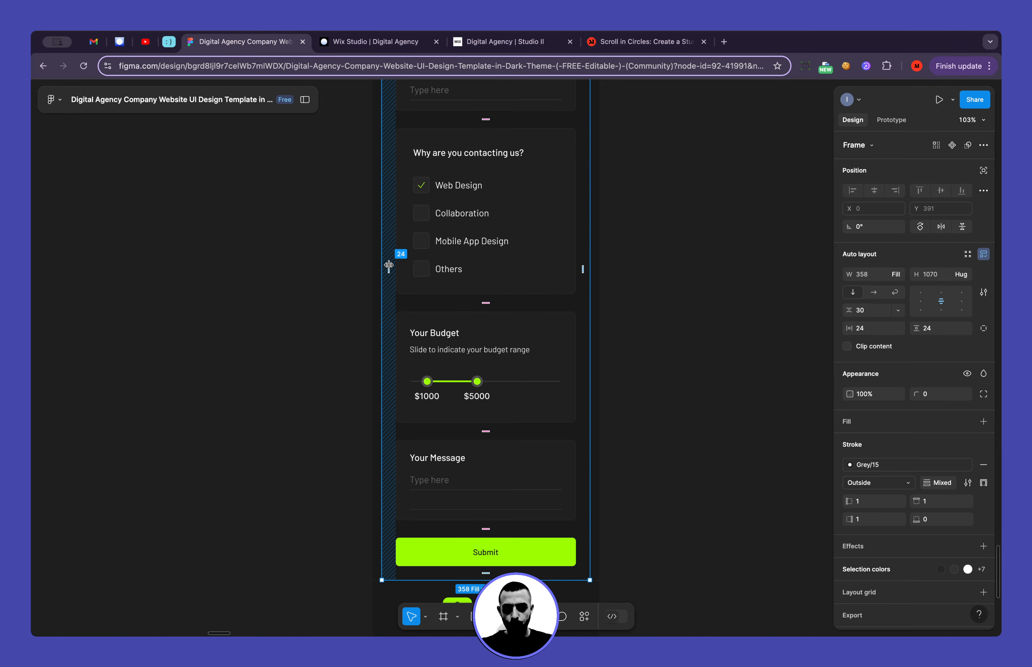
{"action": "left_click", "coordinate": [243, 244]}
{"action": "scroll", "coordinate": [245, 246], "scroll_direction": "down", "scroll_amount": 4}
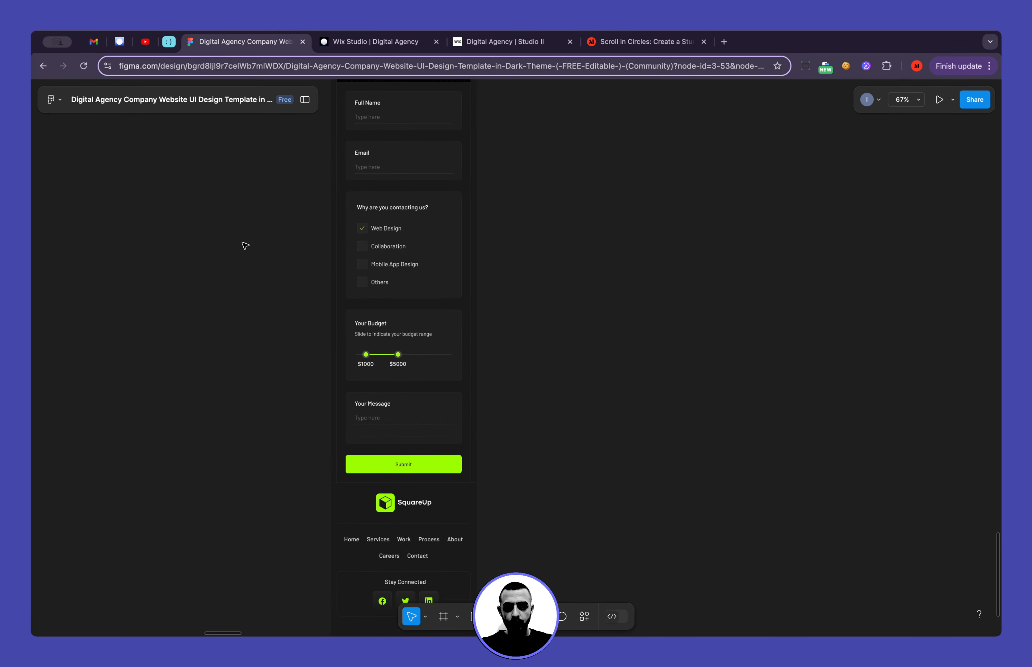
Return to Wix Studio, set the form container's padding to 24 px on all sides and review the form down to the Submit button
{"action": "key", "text": "ctrl+Tab"}
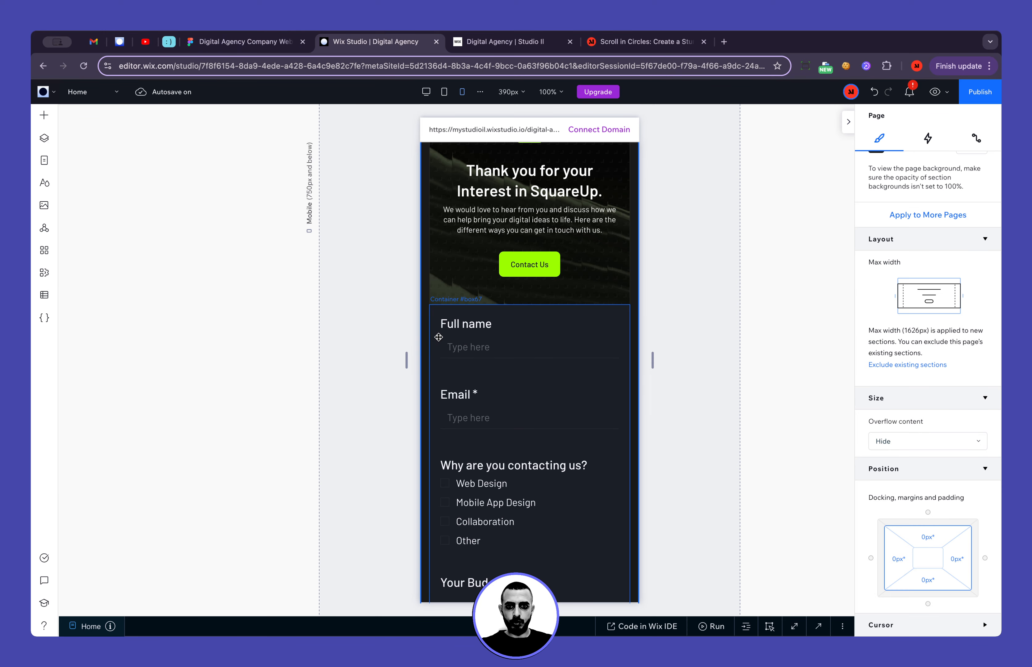
{"action": "left_click", "coordinate": [429, 342]}
{"action": "left_click", "coordinate": [899, 538]}
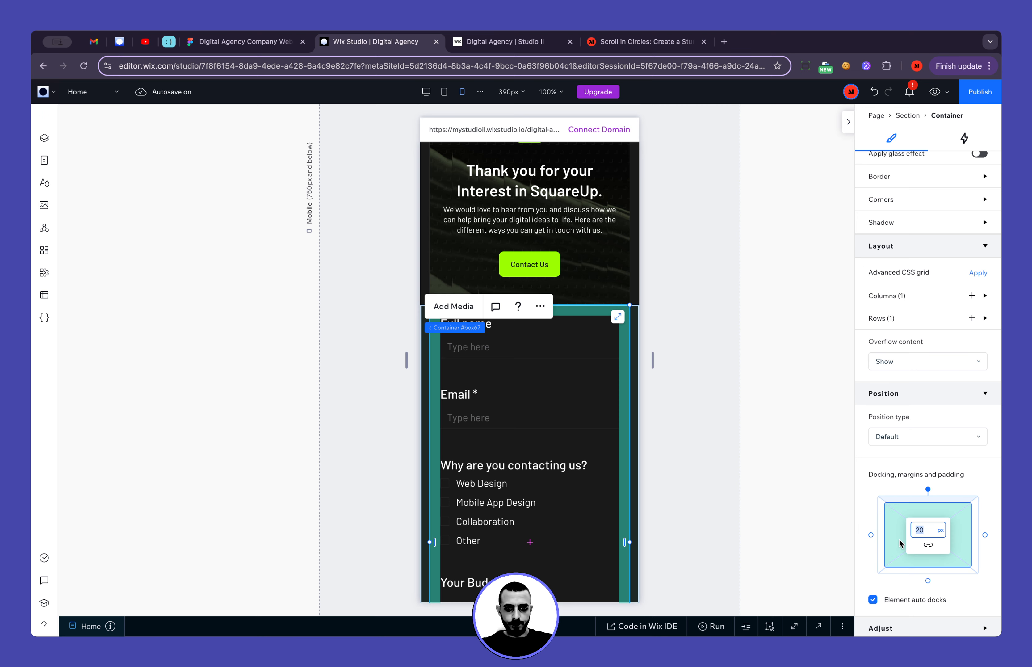
{"action": "key", "text": "Return"}
{"action": "left_click", "coordinate": [718, 473]}
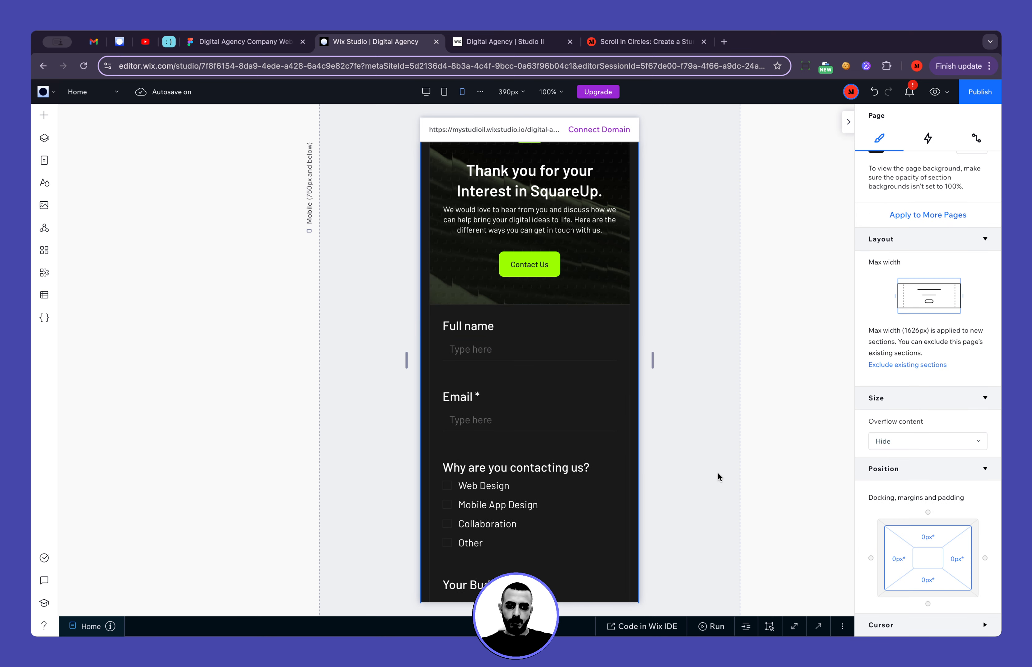
{"action": "scroll", "coordinate": [718, 473], "scroll_direction": "down", "scroll_amount": 3}
{"action": "scroll", "coordinate": [718, 472], "scroll_direction": "down", "scroll_amount": 2}
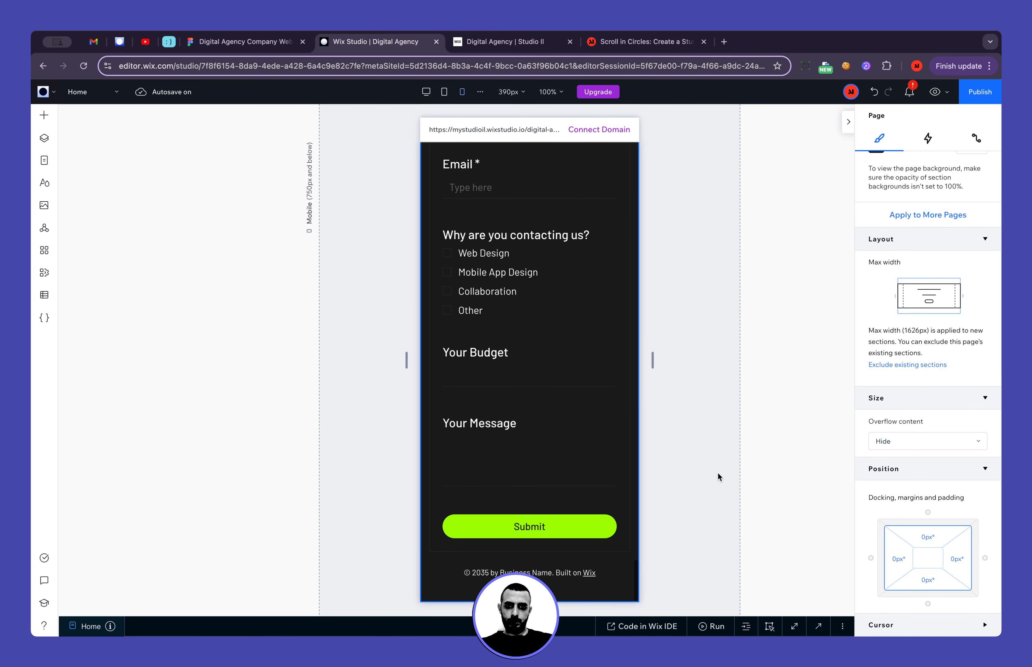
In the Figma mobile form, inspect the typography of the Full Name label, its placeholder and the Web Design option, and return to Wix Studio
{"action": "left_click", "coordinate": [243, 41]}
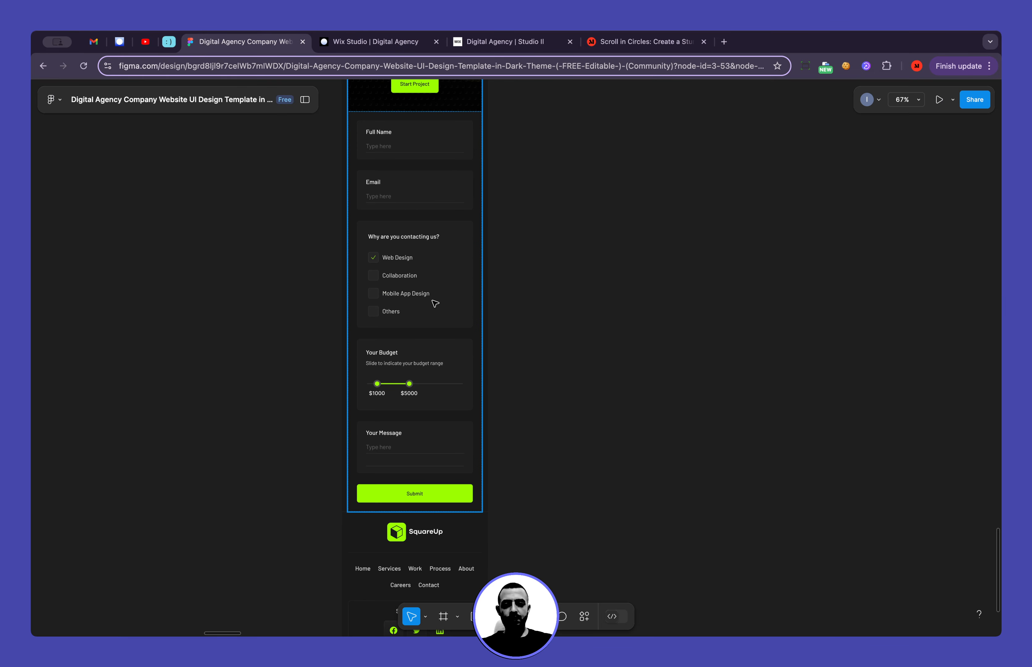
{"action": "scroll", "coordinate": [389, 253], "scroll_direction": "up", "scroll_amount": 5, "text": "ctrl"}
{"action": "scroll", "coordinate": [392, 251], "scroll_direction": "up", "scroll_amount": 5}
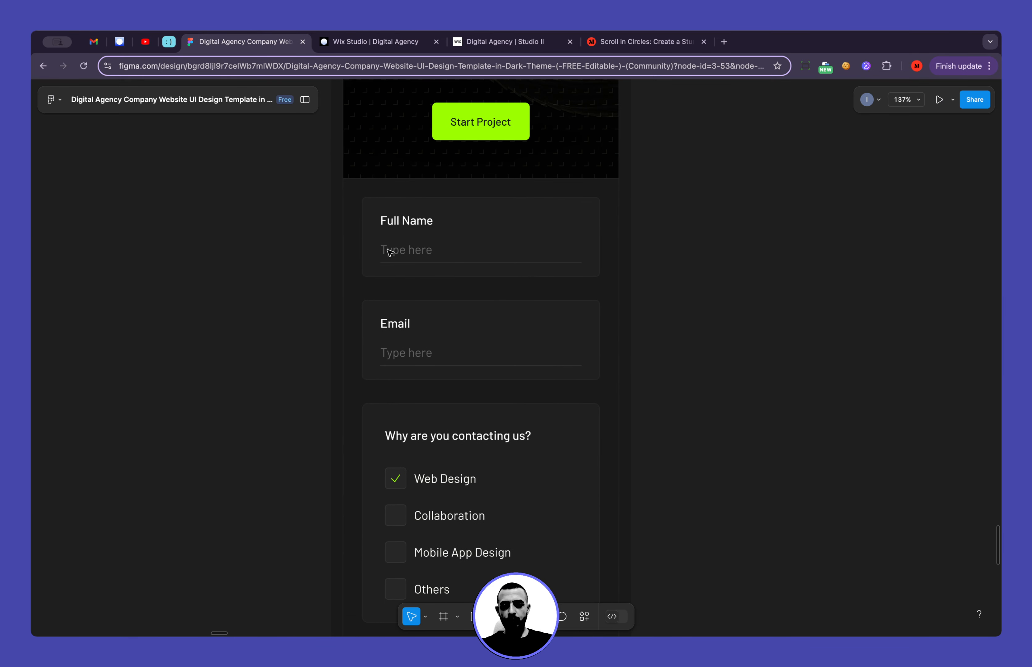
{"action": "left_click", "coordinate": [408, 224]}
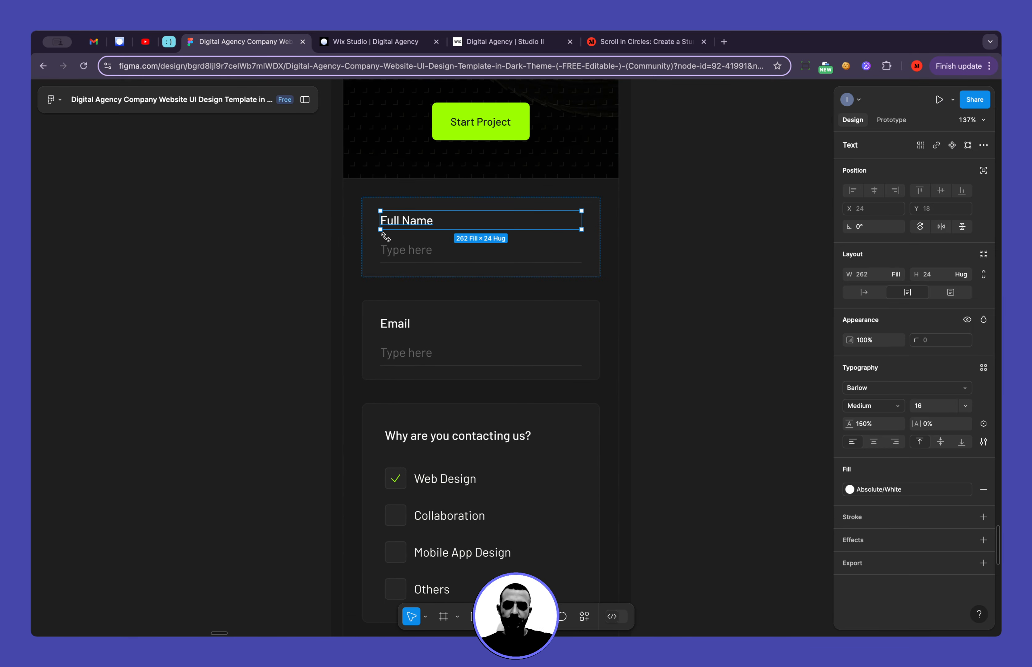
{"action": "left_click", "coordinate": [403, 251]}
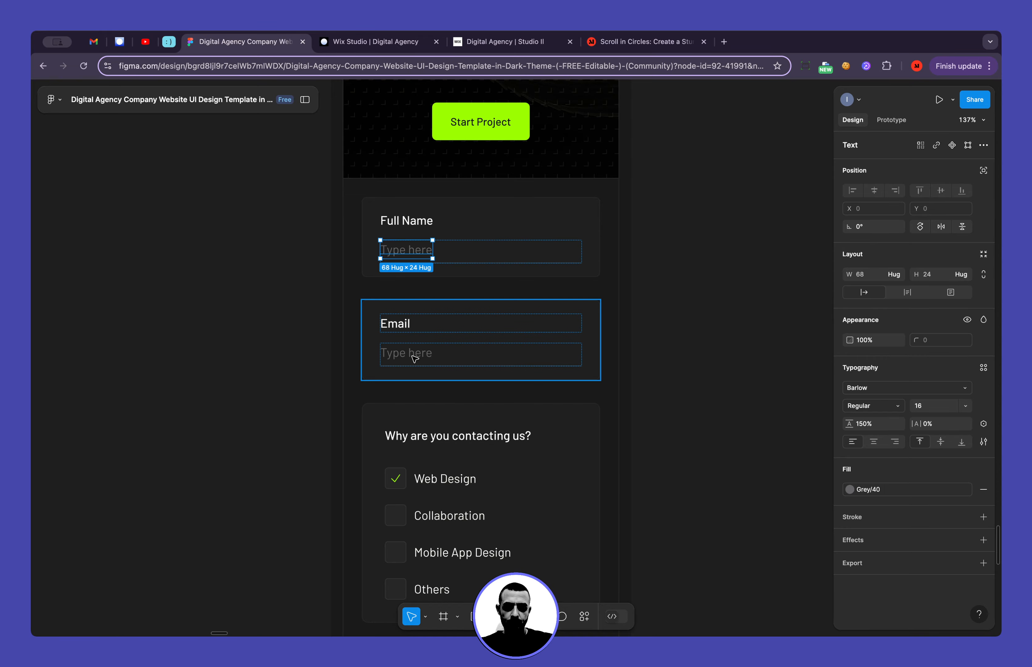
{"action": "scroll", "coordinate": [415, 358], "scroll_direction": "down", "scroll_amount": 3}
{"action": "left_click", "coordinate": [435, 375]}
{"action": "scroll", "coordinate": [438, 384], "scroll_direction": "down", "scroll_amount": 5}
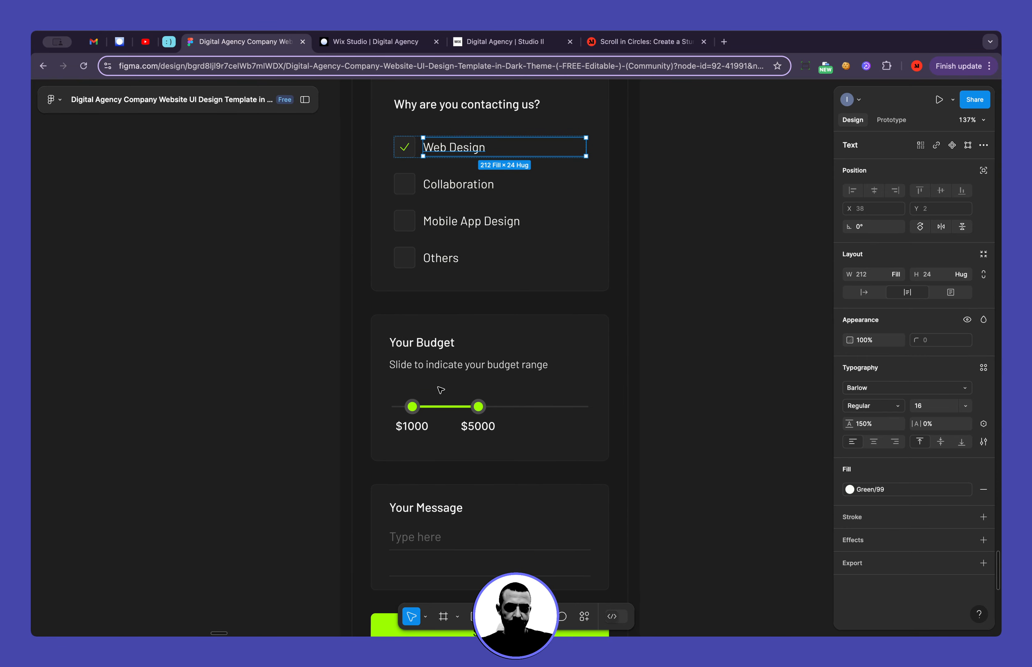
{"action": "left_click", "coordinate": [355, 45]}
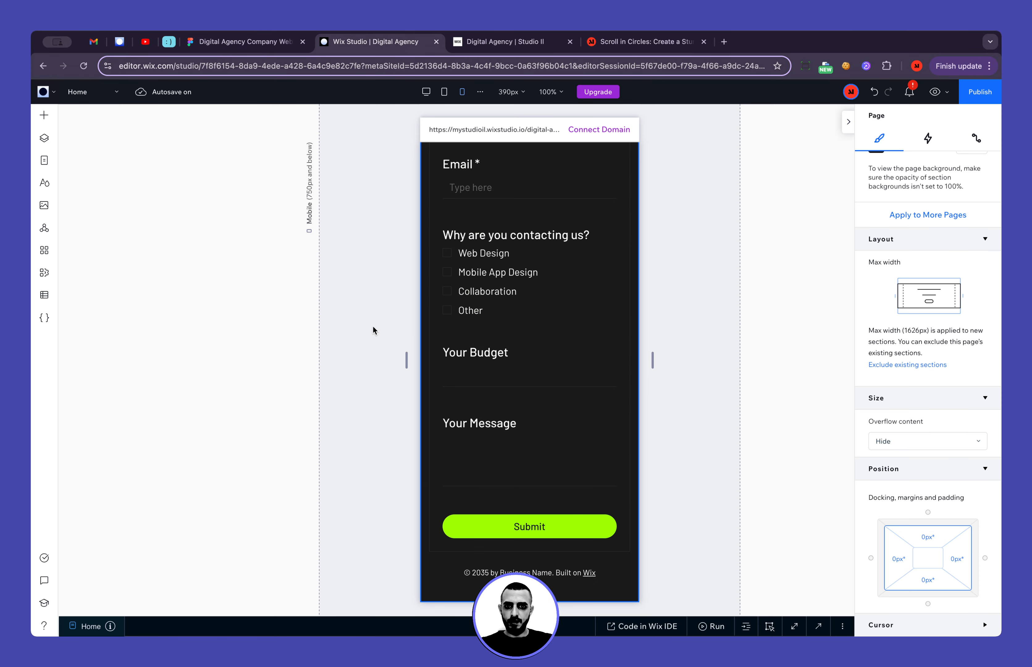
Open the contact form's design settings for its form fields and set the field title font size to 16 px
{"action": "left_click", "coordinate": [516, 262]}
{"action": "left_click", "coordinate": [564, 240]}
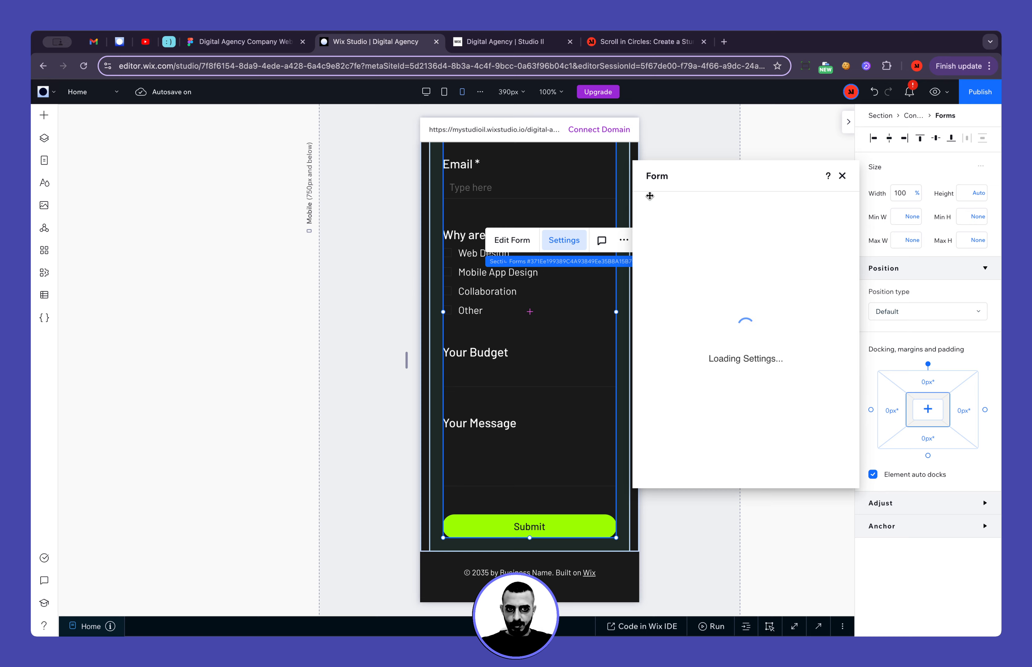
{"action": "left_click", "coordinate": [195, 269]}
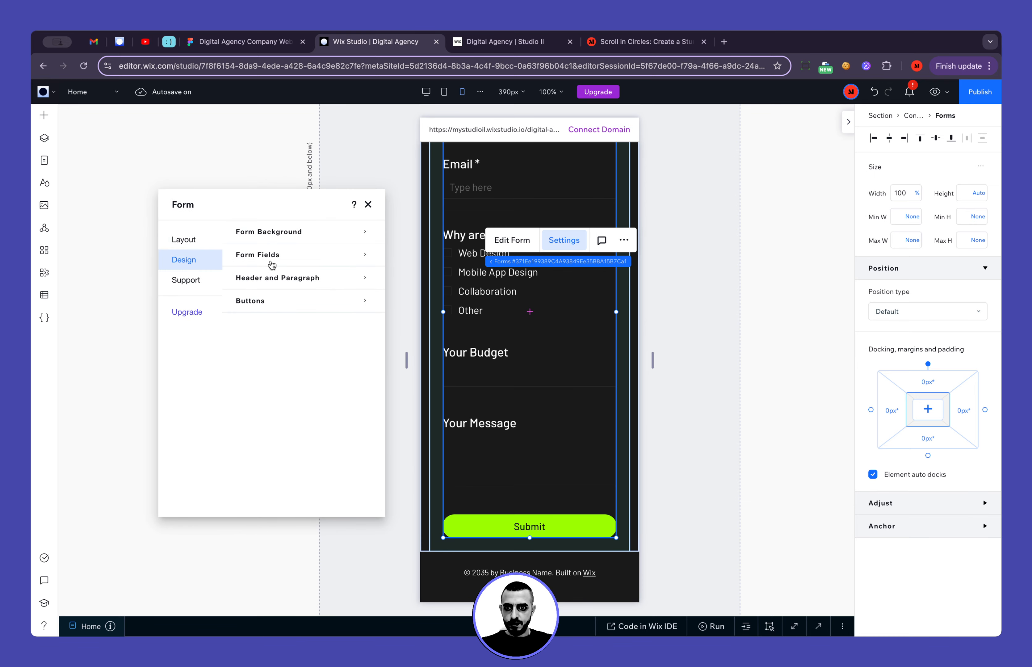
{"action": "left_click", "coordinate": [275, 258]}
{"action": "scroll", "coordinate": [302, 418], "scroll_direction": "down", "scroll_amount": 5}
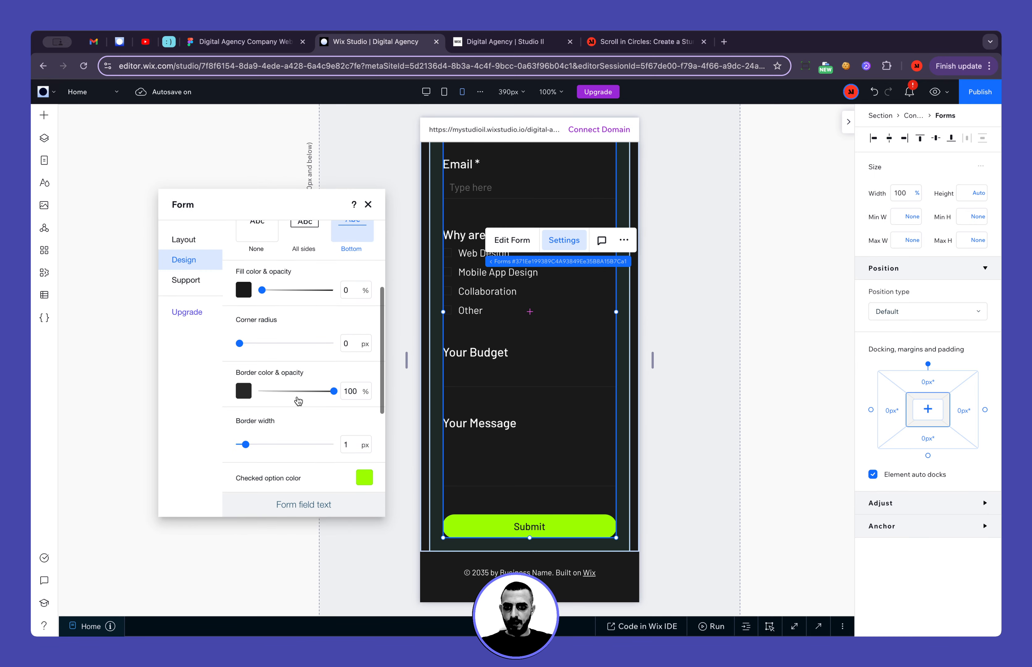
{"action": "scroll", "coordinate": [302, 418], "scroll_direction": "down", "scroll_amount": 2}
{"action": "left_click", "coordinate": [339, 385]}
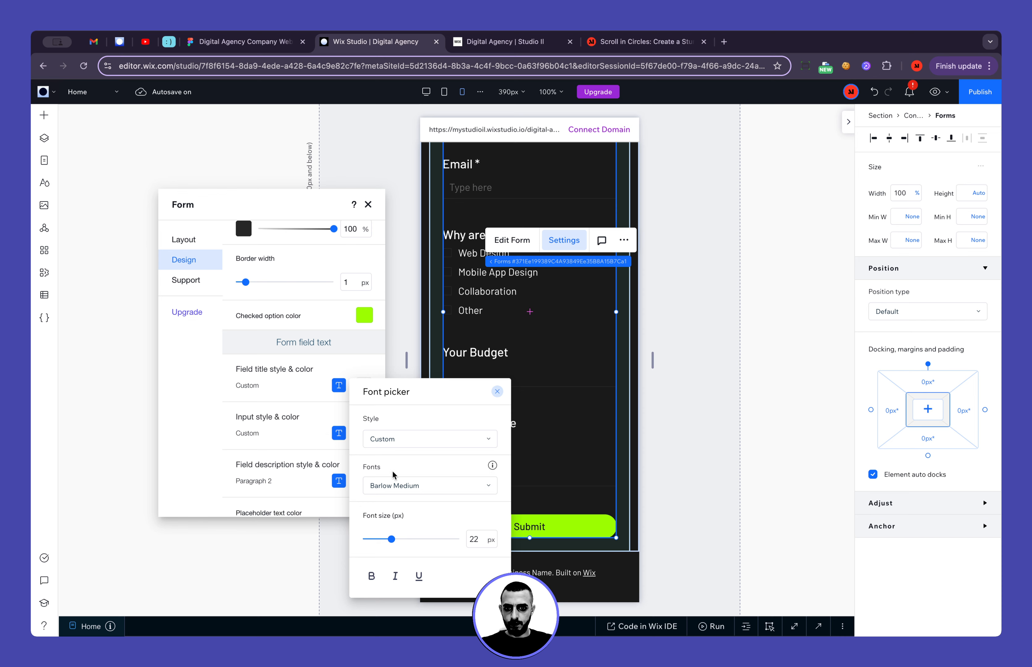
{"action": "type", "text": "16"}
{"action": "key", "text": "Return"}
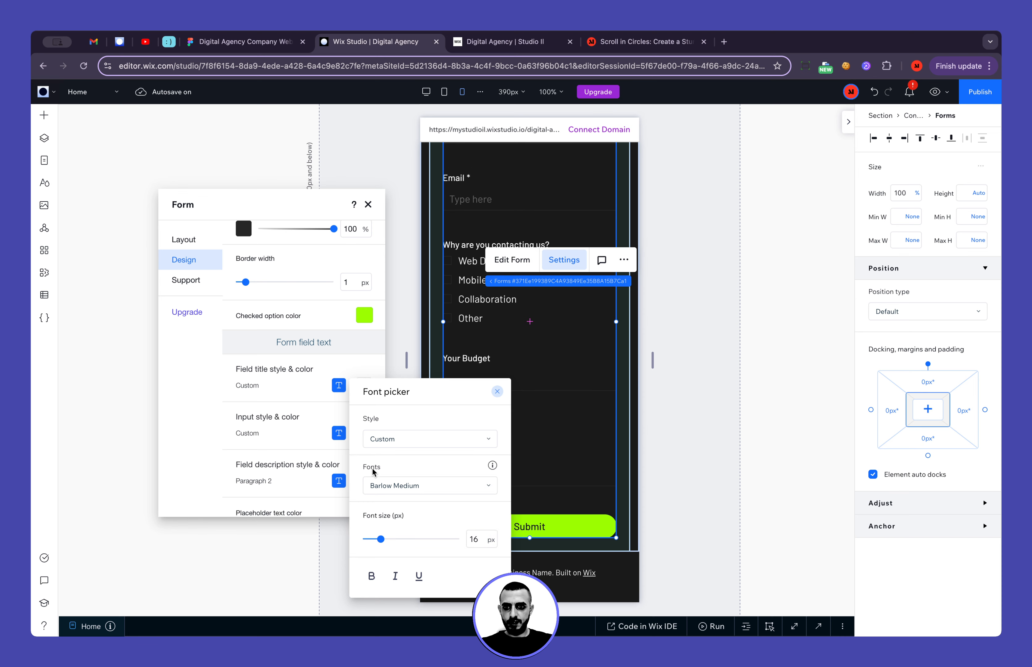
Set the font size of the form fields' input text to 16 px
{"action": "left_click", "coordinate": [280, 437]}
{"action": "left_click", "coordinate": [339, 433]}
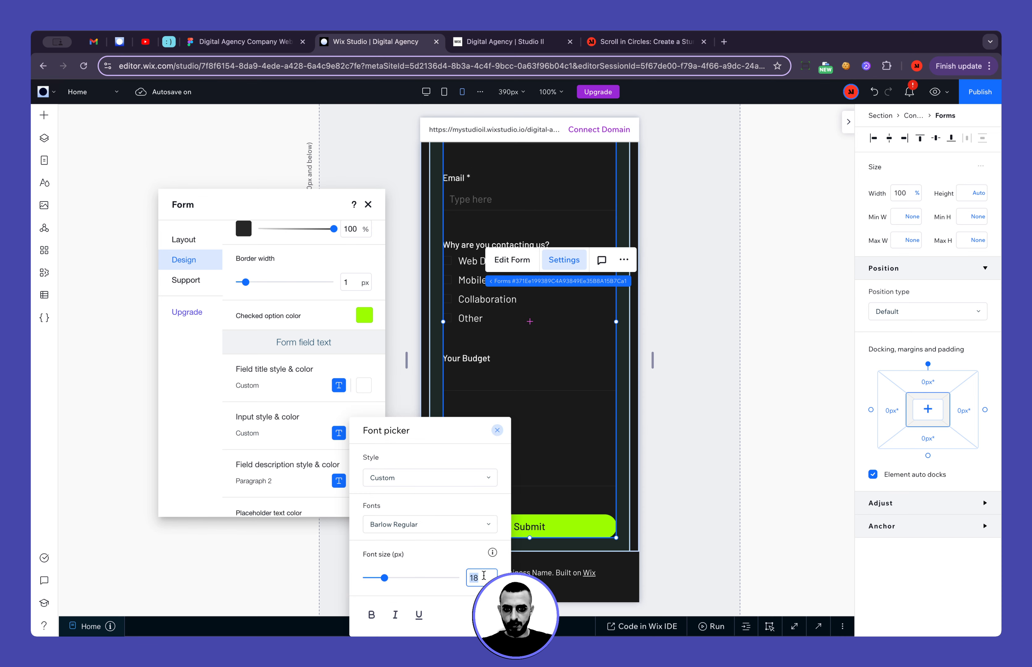
{"action": "type", "text": "16"}
{"action": "key", "text": "Return"}
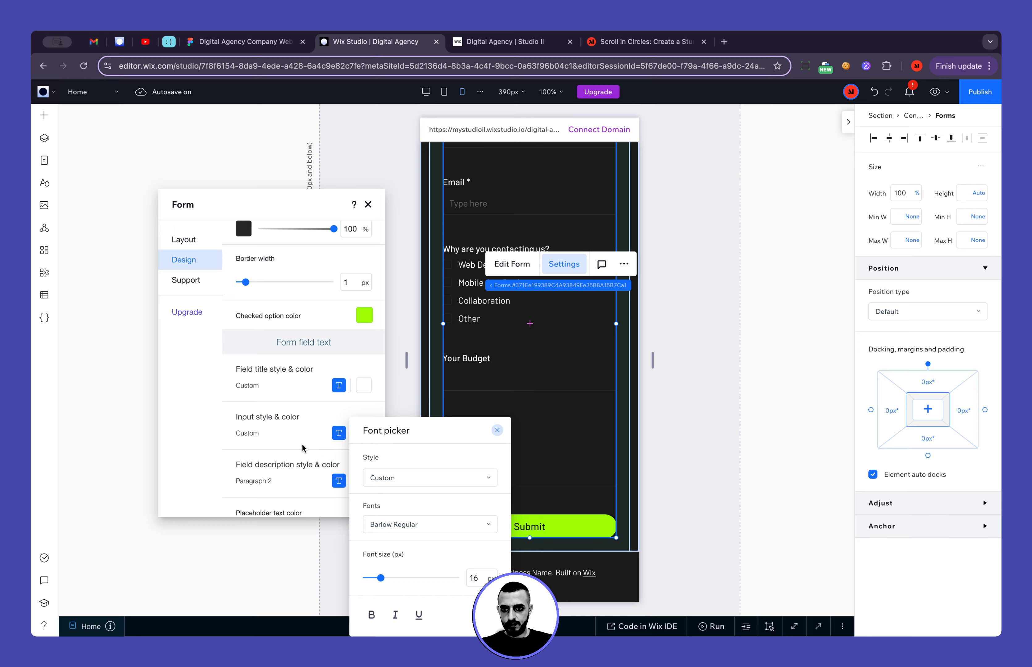
{"action": "left_click", "coordinate": [302, 449]}
{"action": "scroll", "coordinate": [287, 456], "scroll_direction": "down", "scroll_amount": 3}
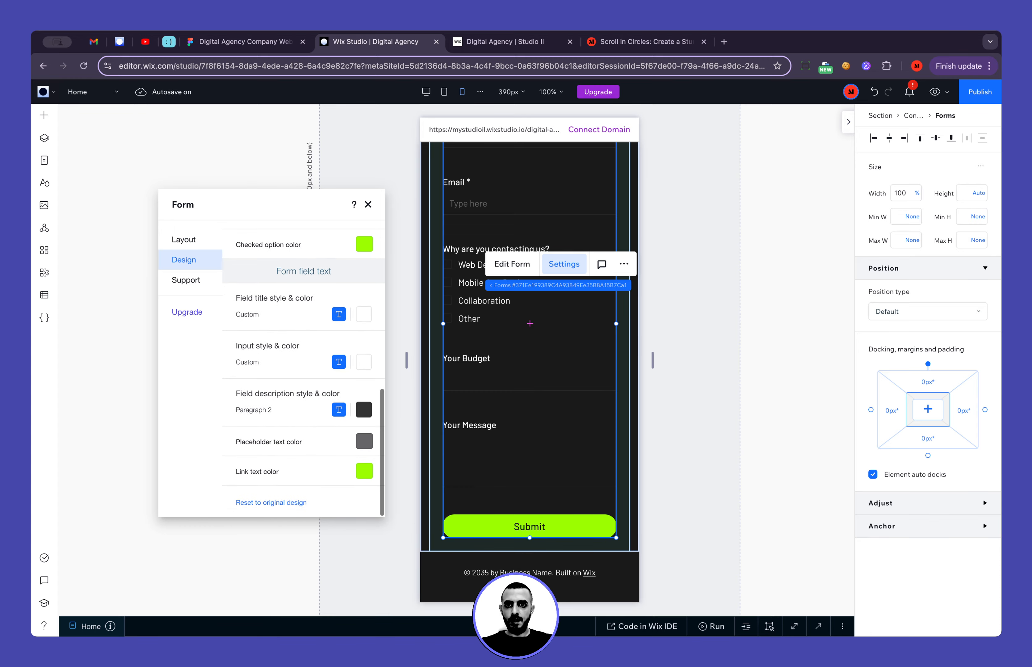
Switch to the Figma design, inspect the typography of the mobile form's Submit label, and return to Wix Studio
{"action": "left_click", "coordinate": [250, 42]}
{"action": "scroll", "coordinate": [547, 370], "scroll_direction": "down", "scroll_amount": 8}
{"action": "scroll", "coordinate": [548, 370], "scroll_direction": "up", "scroll_amount": 2}
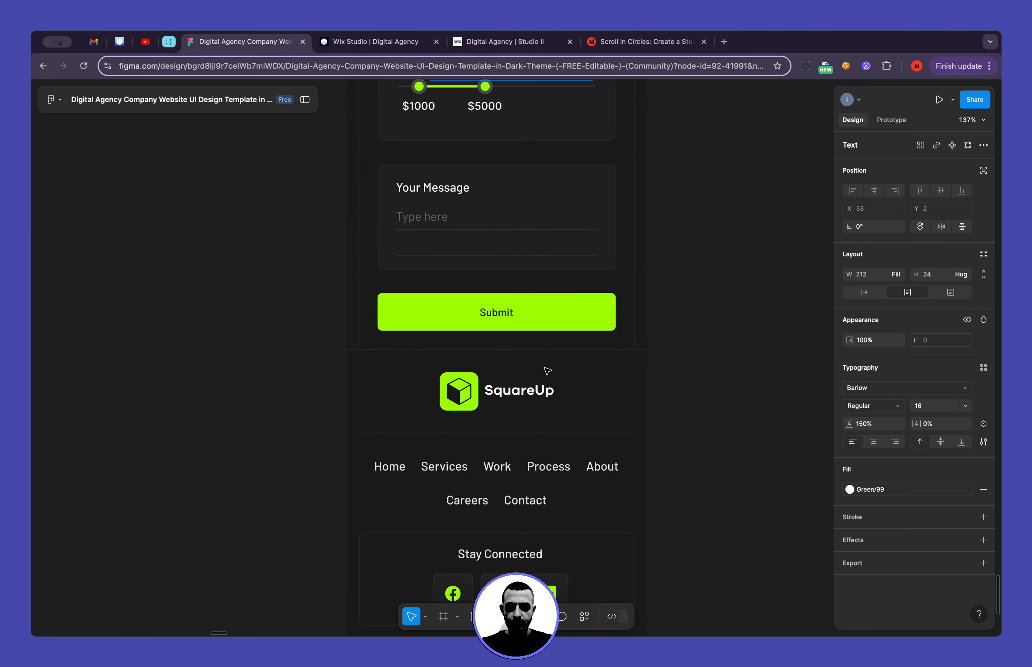
{"action": "left_click", "coordinate": [507, 320]}
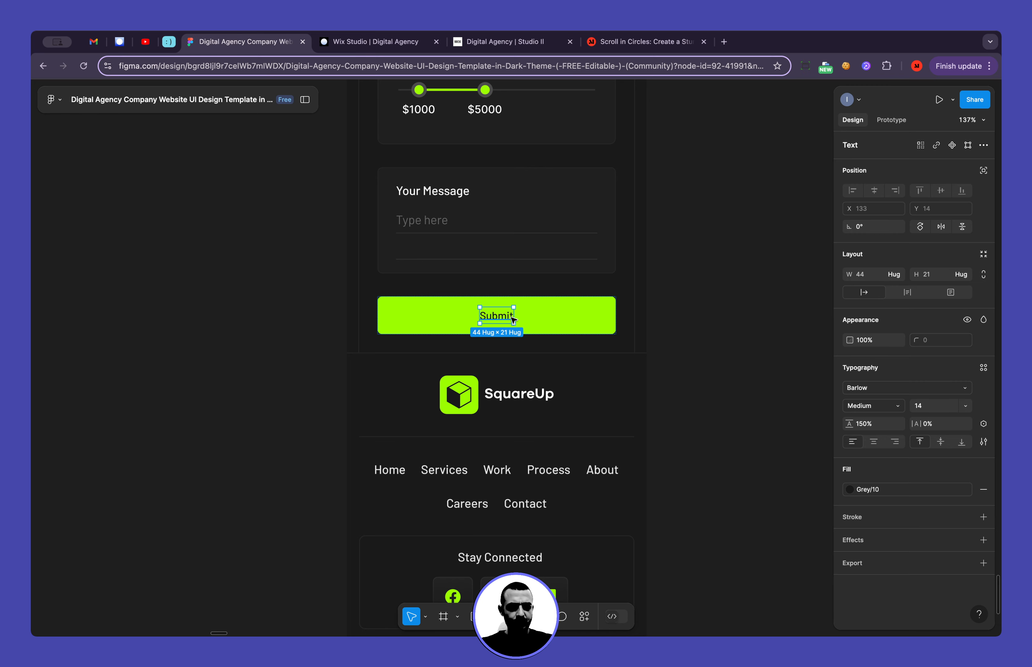
{"action": "left_click", "coordinate": [369, 47]}
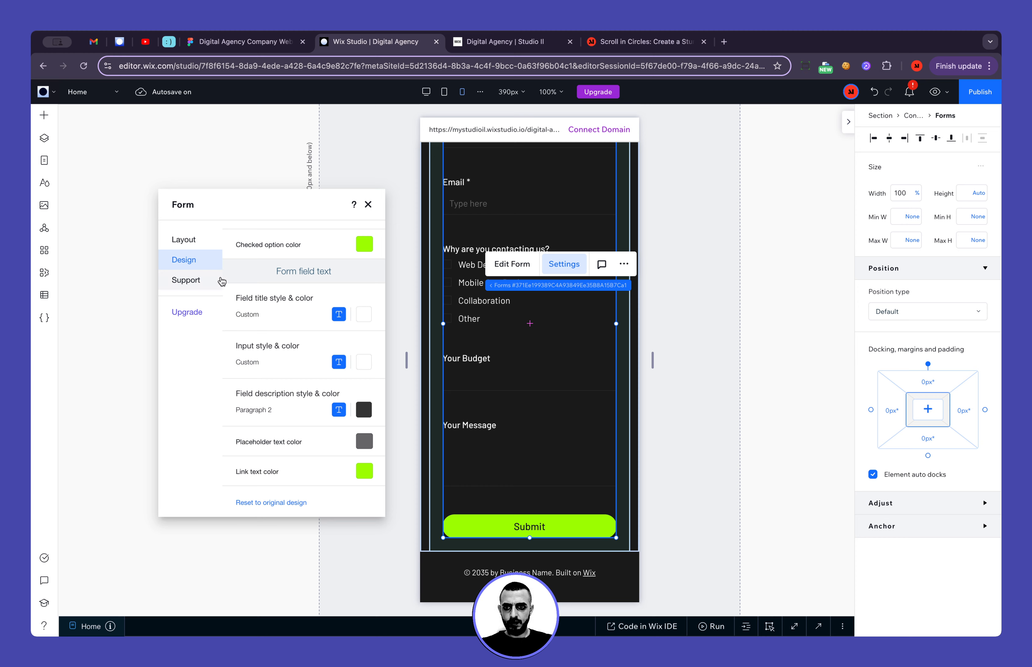
In the form's button design settings, set the Submit button's font size to 14 px
{"action": "scroll", "coordinate": [259, 326], "scroll_direction": "up", "scroll_amount": 5}
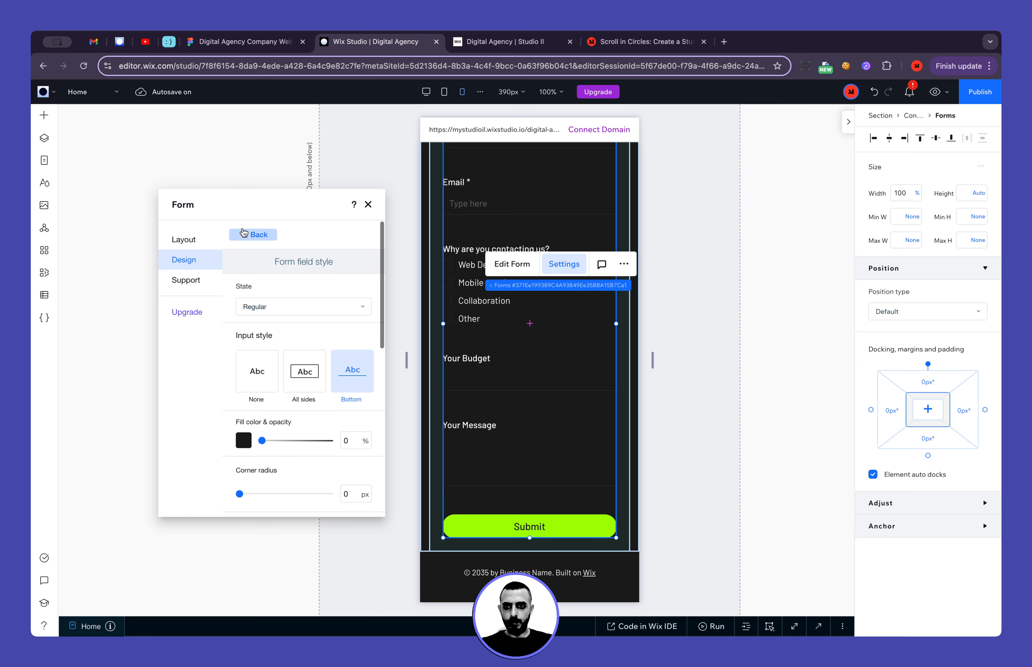
{"action": "left_click", "coordinate": [253, 233]}
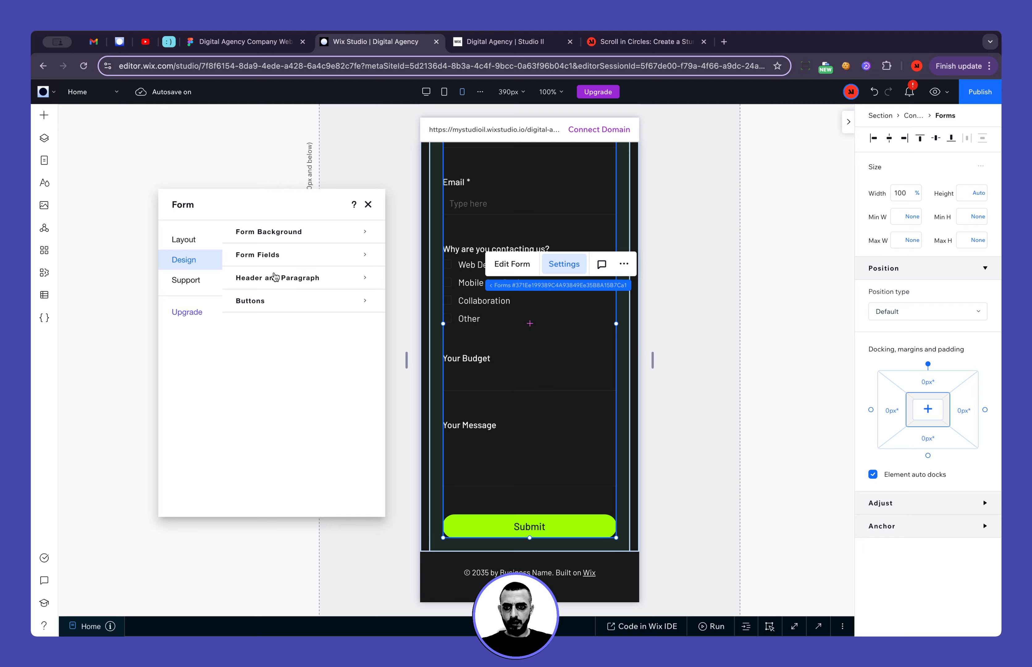
{"action": "left_click", "coordinate": [275, 306]}
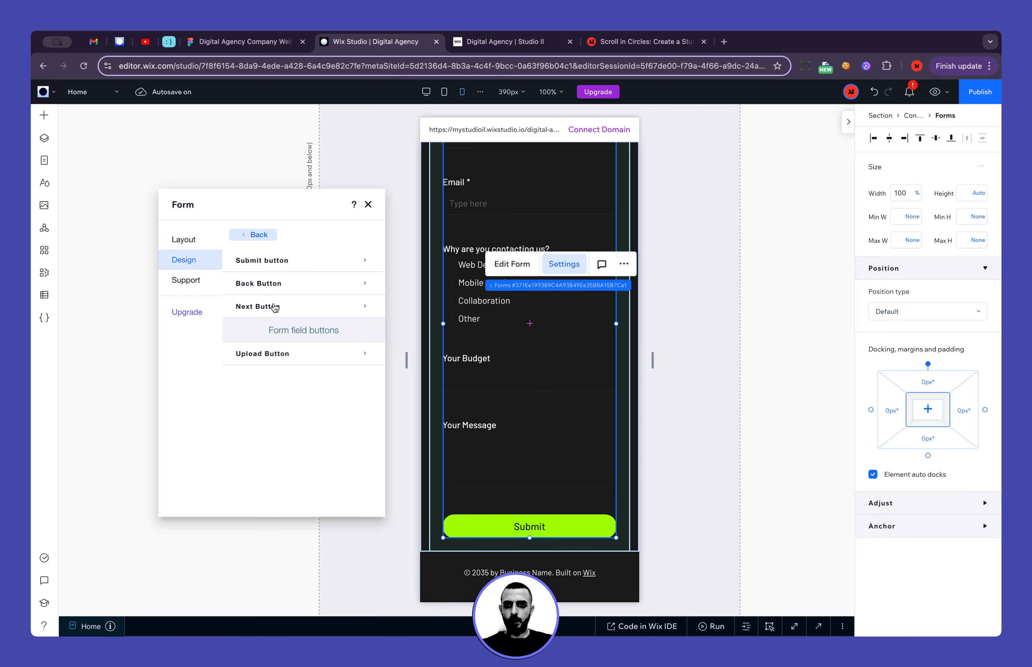
{"action": "left_click", "coordinate": [282, 260]}
{"action": "scroll", "coordinate": [314, 380], "scroll_direction": "down", "scroll_amount": 4}
{"action": "scroll", "coordinate": [287, 305], "scroll_direction": "up", "scroll_amount": 2}
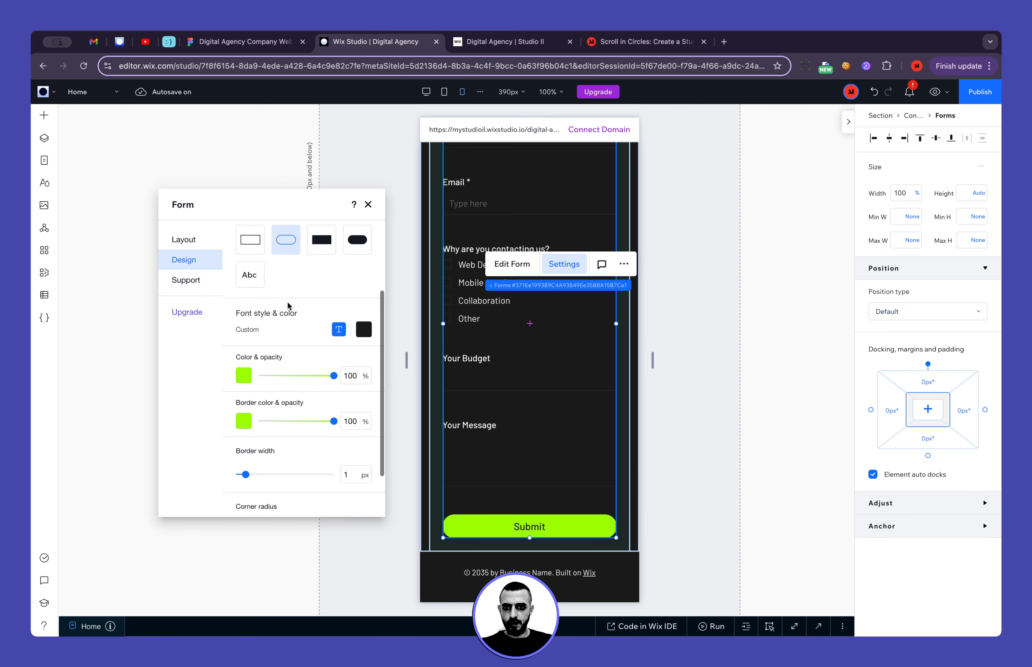
{"action": "left_click", "coordinate": [339, 337]}
{"action": "left_click", "coordinate": [481, 491]}
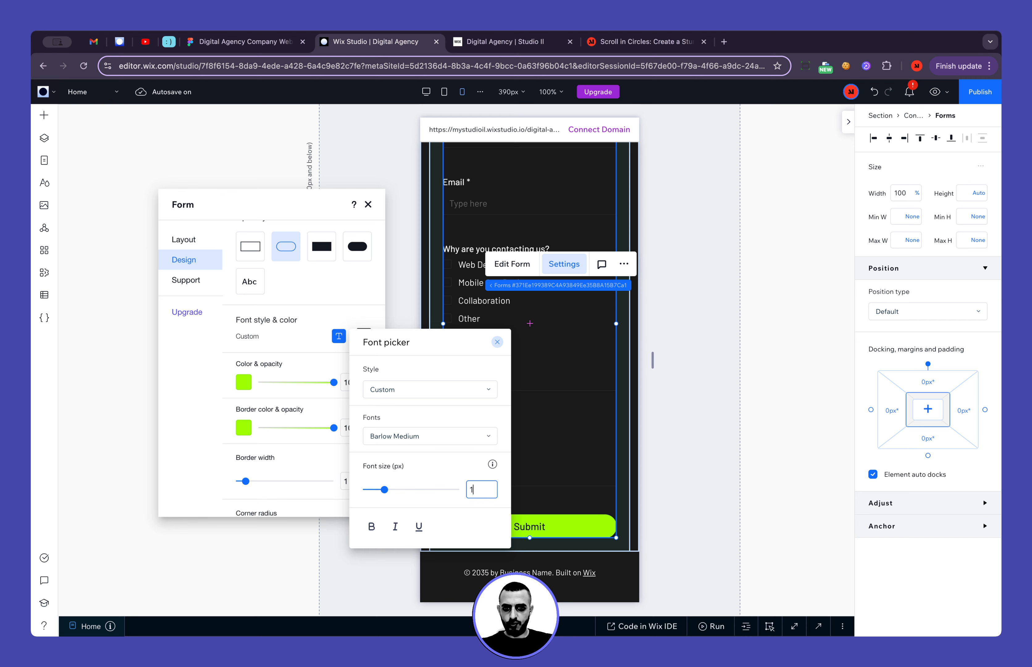
{"action": "type", "text": "14"}
{"action": "key", "text": "Return"}
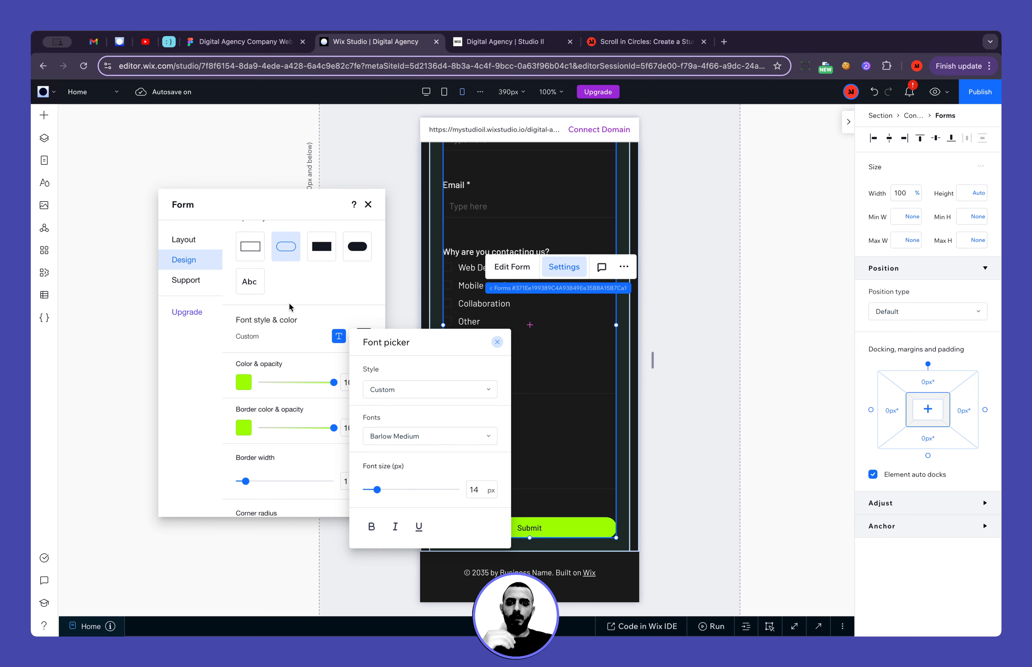
{"action": "left_click", "coordinate": [305, 299]}
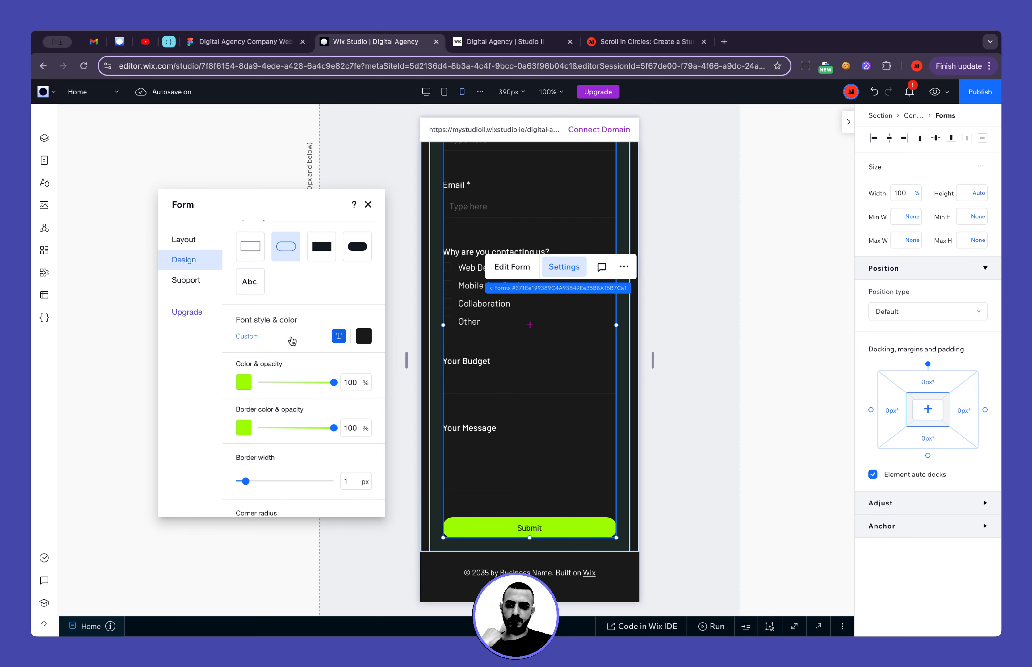
Set the Submit button's corner radius to 6 px for the mobile breakpoint
{"action": "scroll", "coordinate": [292, 341], "scroll_direction": "down", "scroll_amount": 3}
{"action": "scroll", "coordinate": [292, 341], "scroll_direction": "down", "scroll_amount": 1}
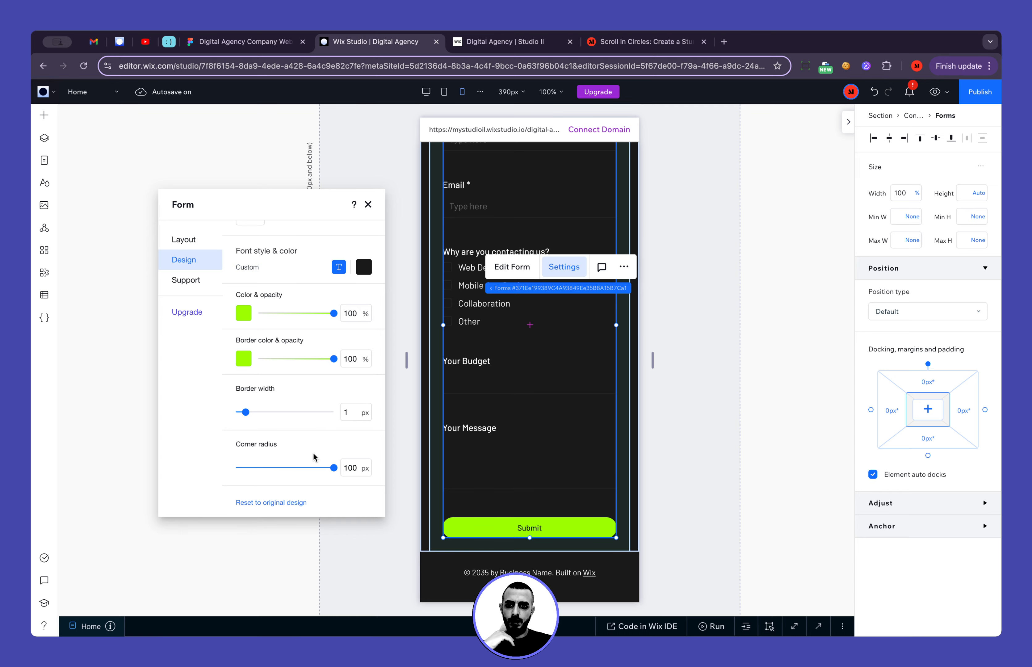
{"action": "double_click", "coordinate": [350, 467]}
{"action": "type", "text": "6"}
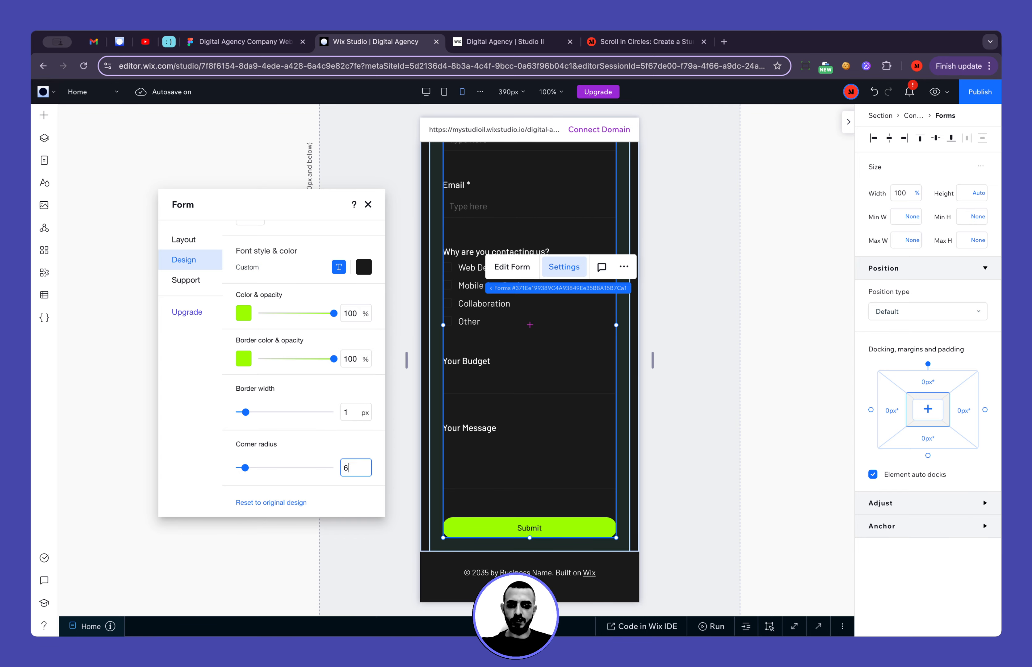
{"action": "key", "text": "Return"}
Inspect the Submit button frame's auto layout and corner radius in the Figma design, and return to Wix Studio
{"action": "left_click", "coordinate": [252, 42]}
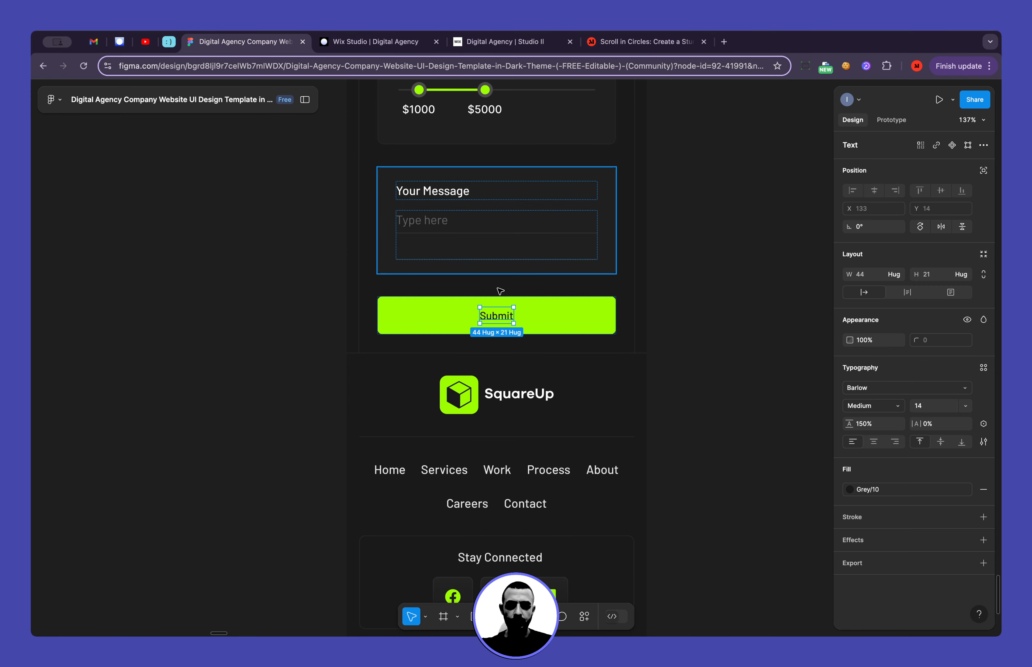
{"action": "left_click", "coordinate": [559, 320]}
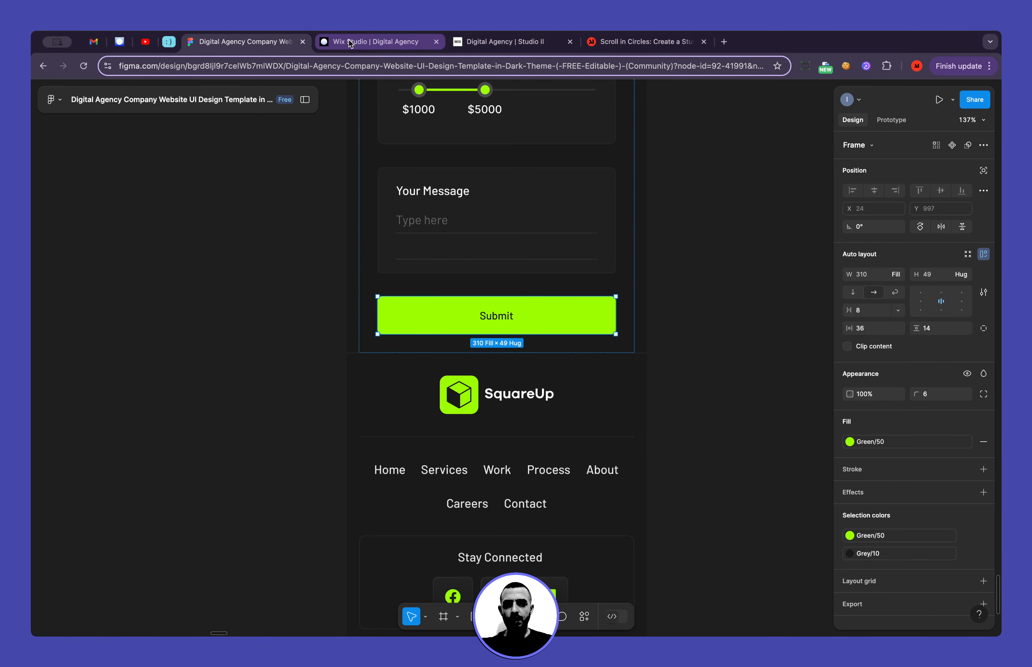
{"action": "left_click", "coordinate": [373, 42]}
At the desktop breakpoint, set the contact form Submit button's corner radius to 8 px and close the form settings
{"action": "left_click", "coordinate": [426, 92]}
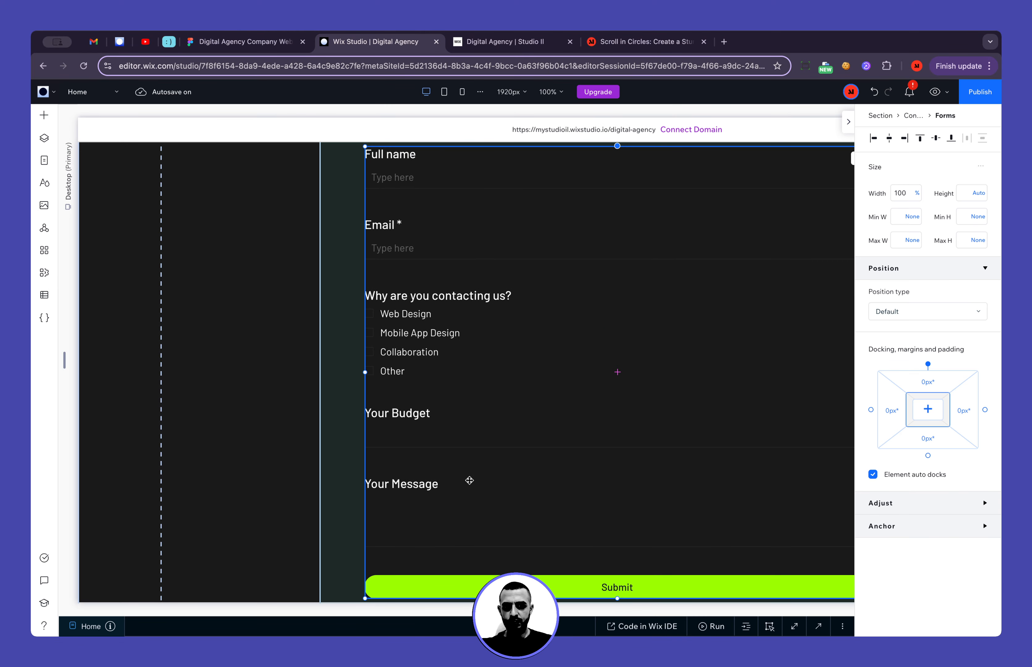
{"action": "left_click", "coordinate": [572, 443]}
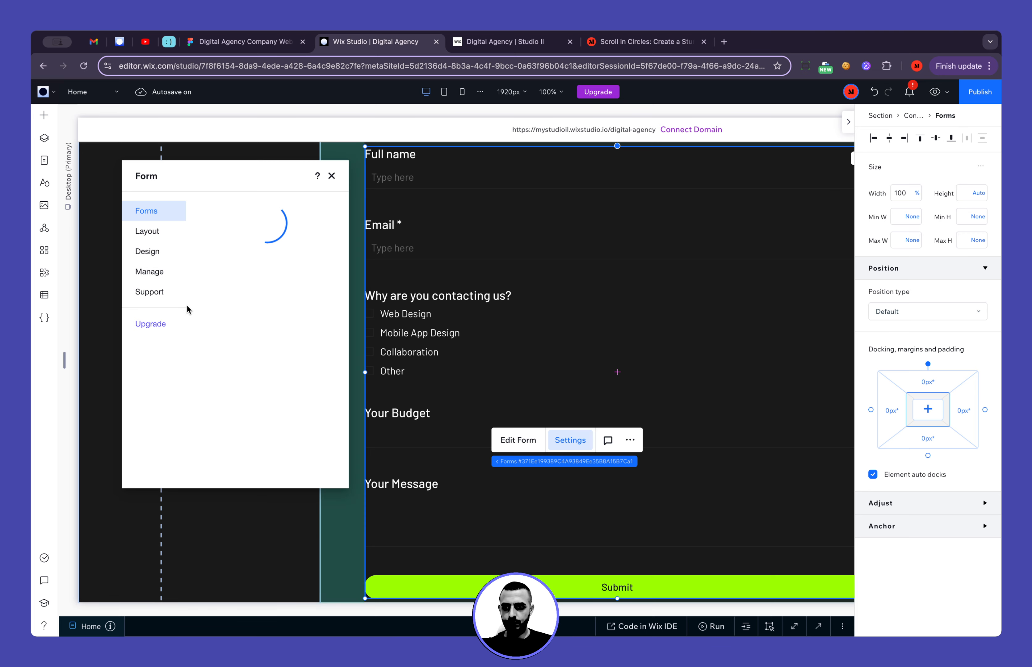
{"action": "left_click", "coordinate": [151, 239]}
{"action": "left_click", "coordinate": [153, 254]}
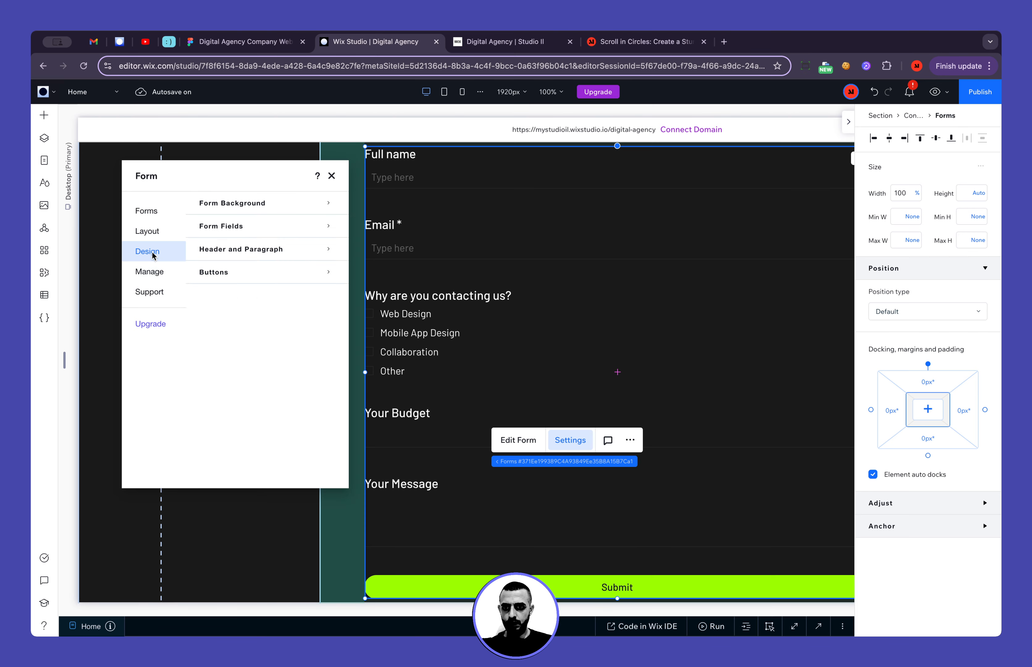
{"action": "left_click", "coordinate": [249, 278]}
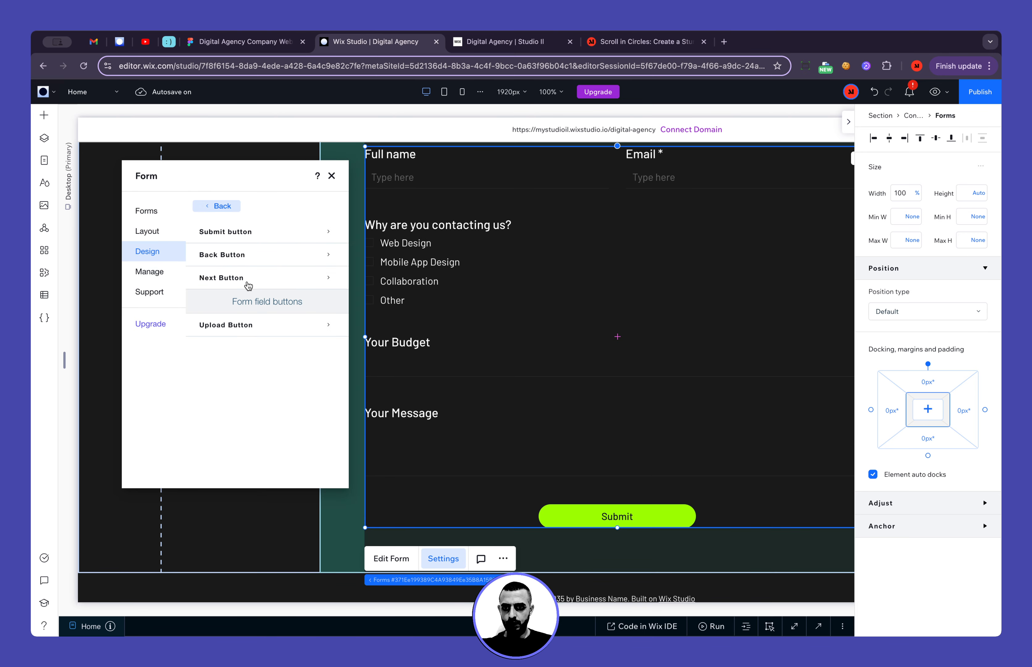
{"action": "left_click", "coordinate": [240, 232]}
{"action": "scroll", "coordinate": [270, 445], "scroll_direction": "down", "scroll_amount": 5}
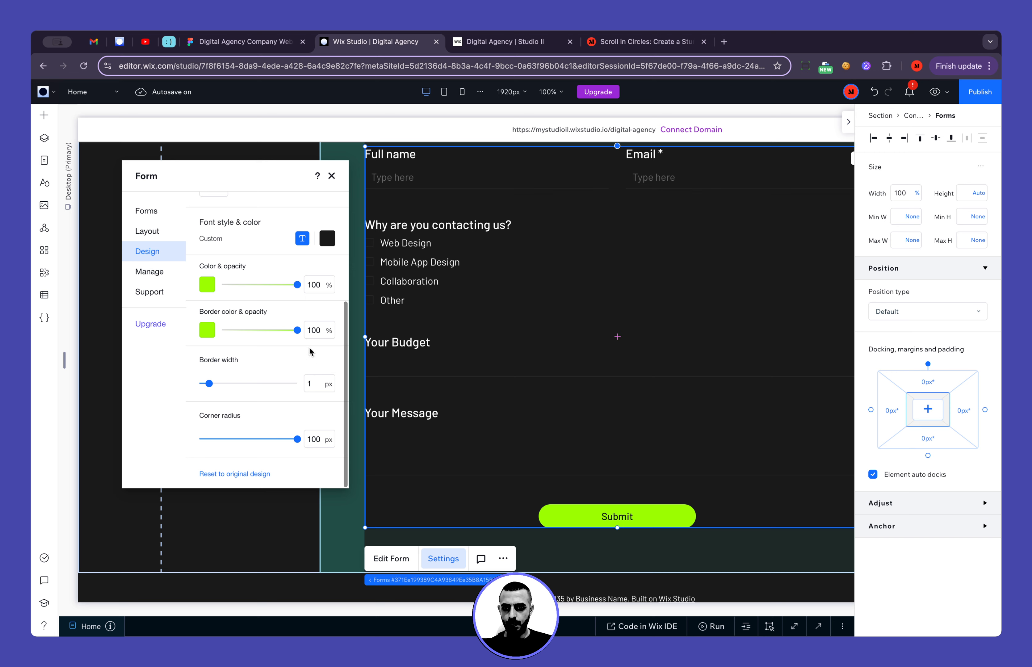
{"action": "left_click", "coordinate": [316, 440]}
{"action": "type", "text": "8"}
{"action": "key", "text": "Return"}
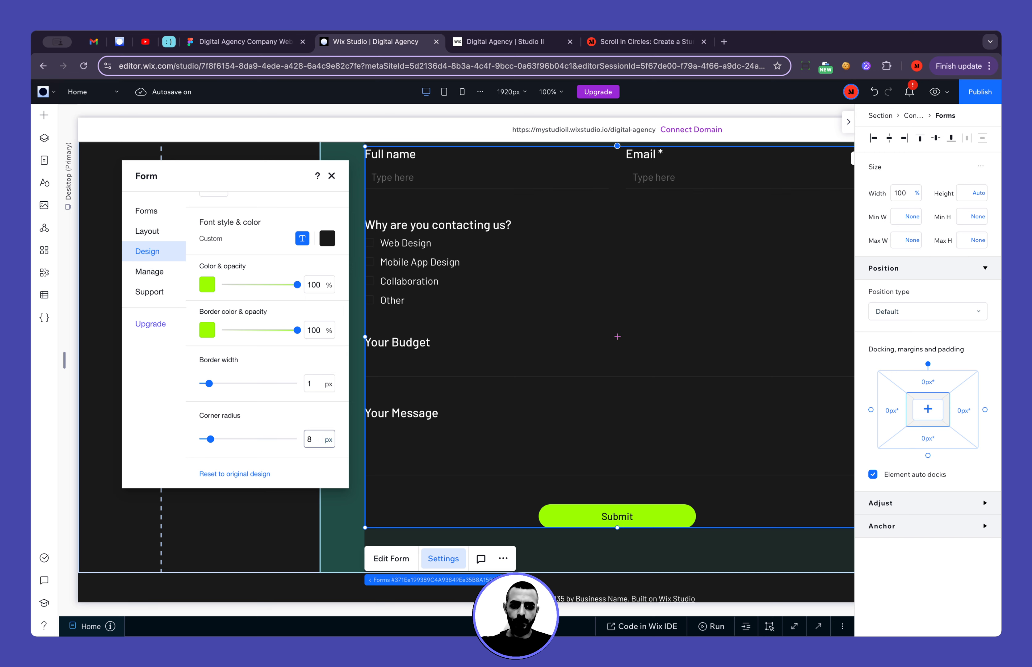
{"action": "left_click", "coordinate": [330, 179]}
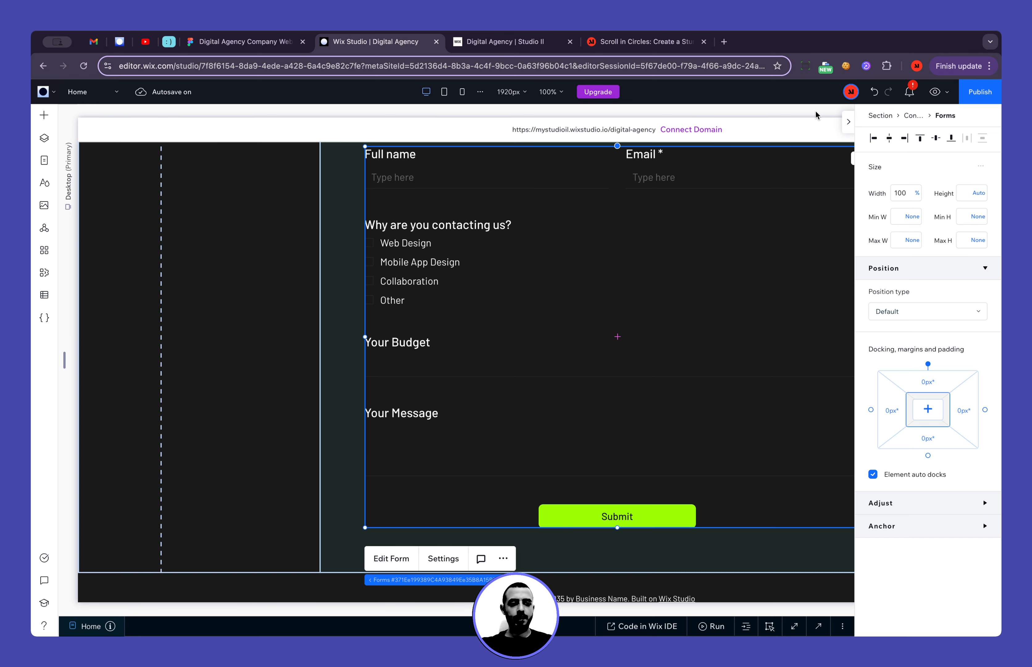
Review the contact form's layout at the desktop breakpoint and select the page's footer section
{"action": "scroll", "coordinate": [343, 323], "scroll_direction": "right", "scroll_amount": 6}
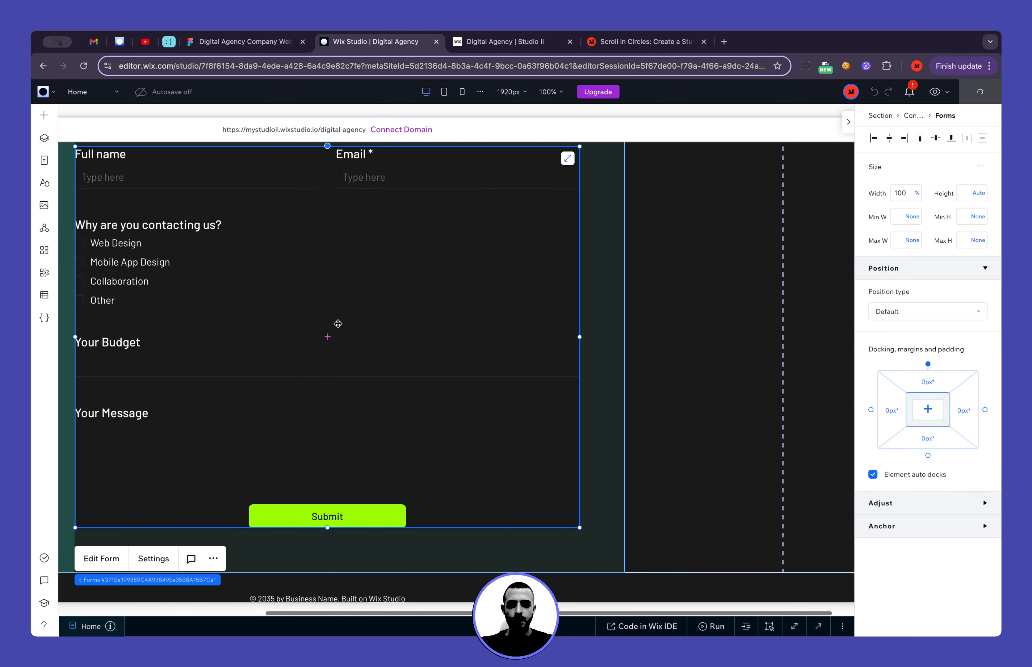
{"action": "scroll", "coordinate": [337, 324], "scroll_direction": "left", "scroll_amount": 3}
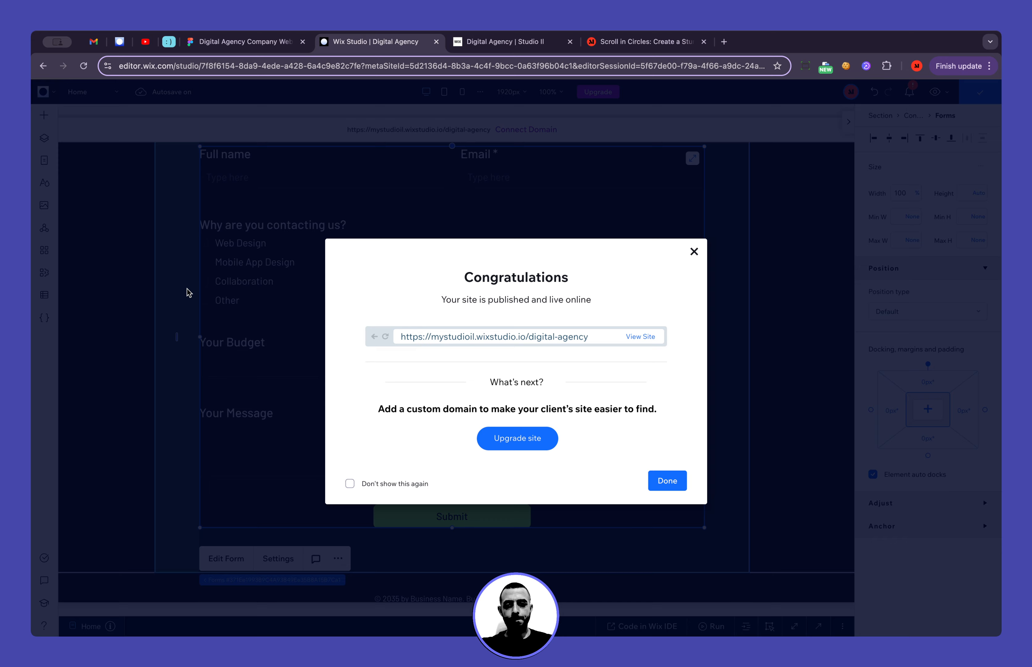
{"action": "left_click", "coordinate": [187, 293]}
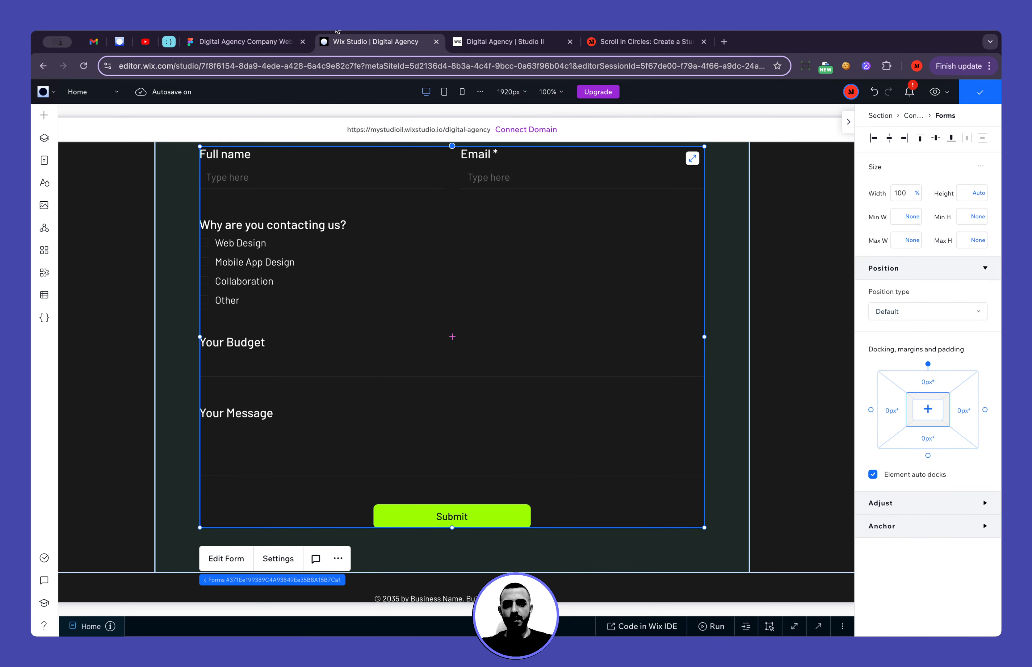
{"action": "scroll", "coordinate": [332, 283], "scroll_direction": "down", "scroll_amount": 1}
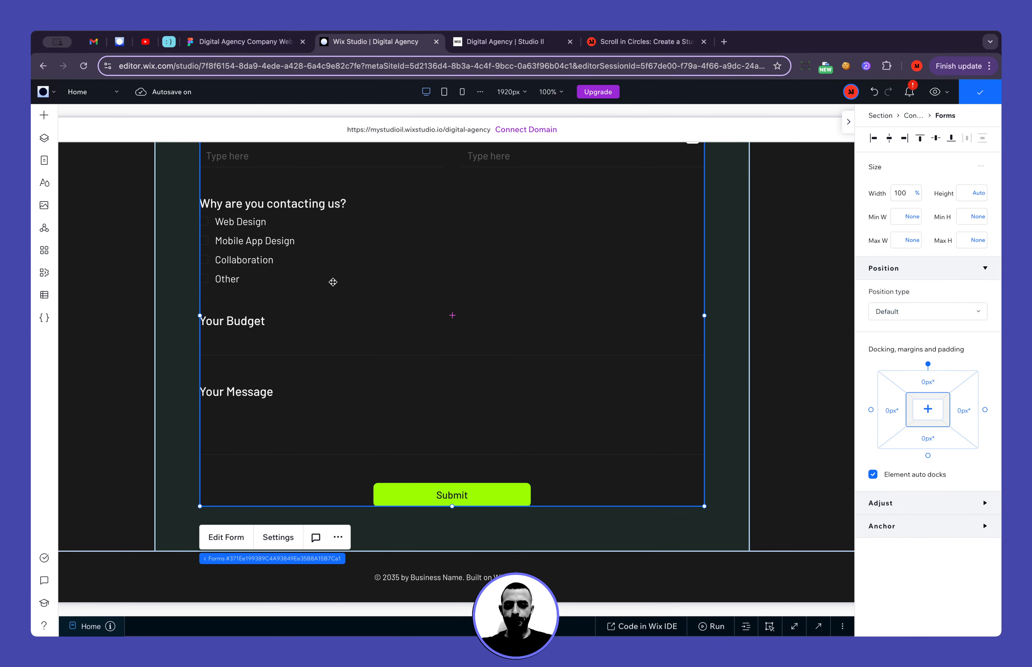
{"action": "left_click", "coordinate": [751, 562]}
{"action": "scroll", "coordinate": [303, 401], "scroll_direction": "left", "scroll_amount": 4}
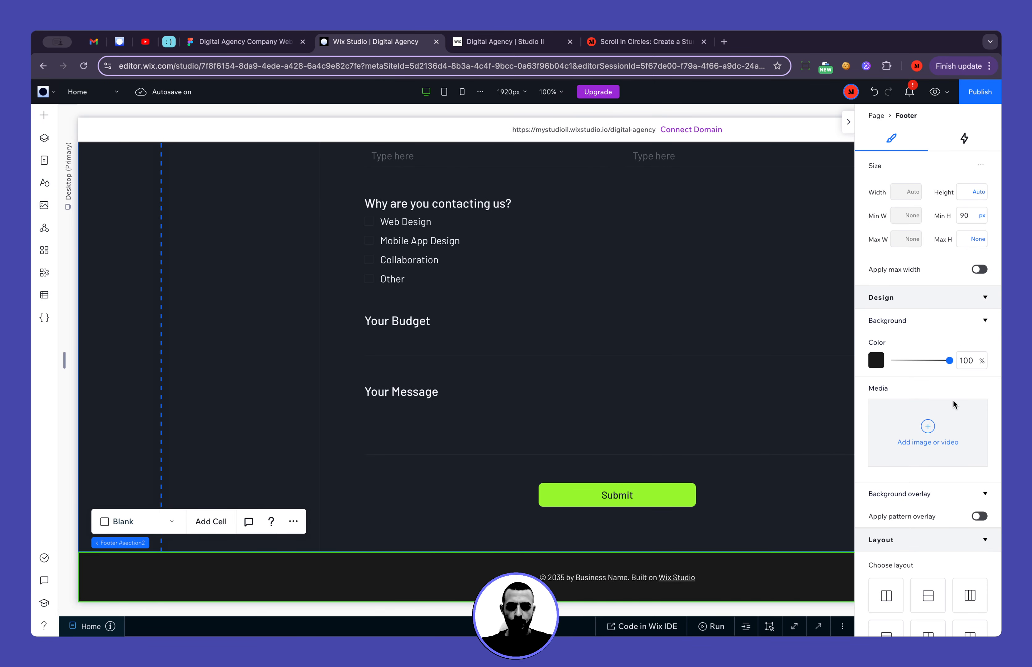
Switch to the Figma design and select the footer frame beneath the desktop page's contact form
{"action": "left_click", "coordinate": [290, 37]}
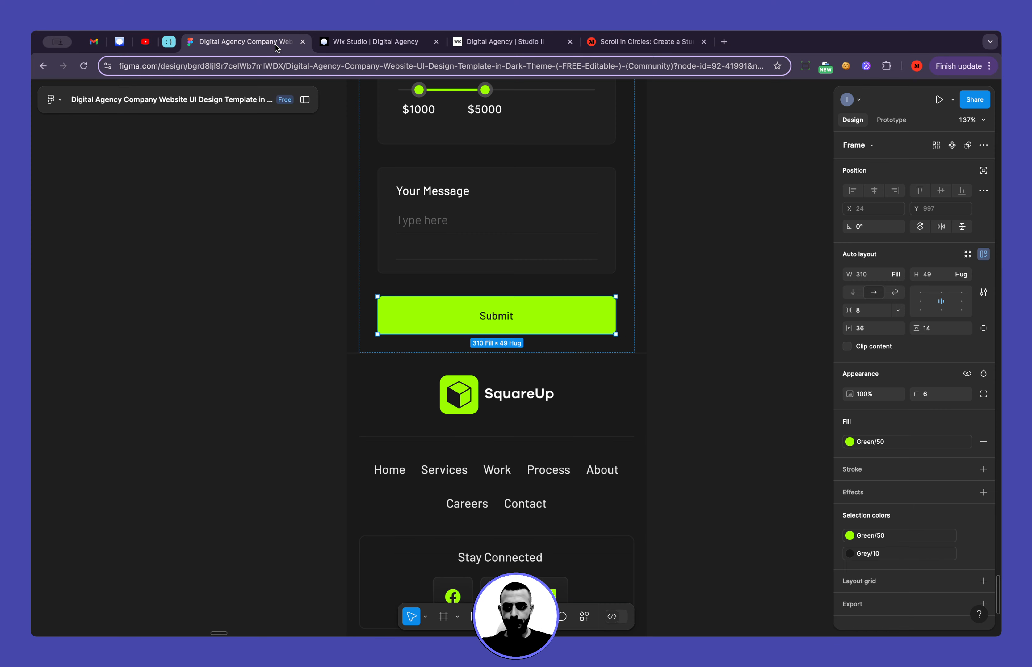
{"action": "scroll", "coordinate": [385, 287], "scroll_direction": "down", "scroll_amount": 10}
{"action": "scroll", "coordinate": [386, 282], "scroll_direction": "down", "scroll_amount": 5}
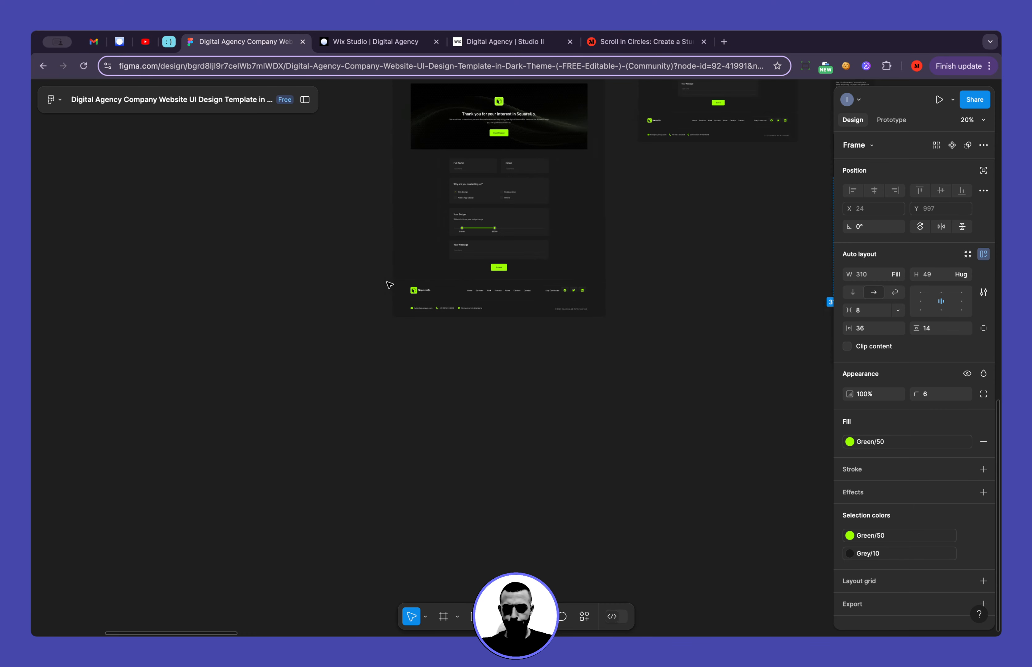
{"action": "scroll", "coordinate": [482, 287], "scroll_direction": "up", "scroll_amount": 15}
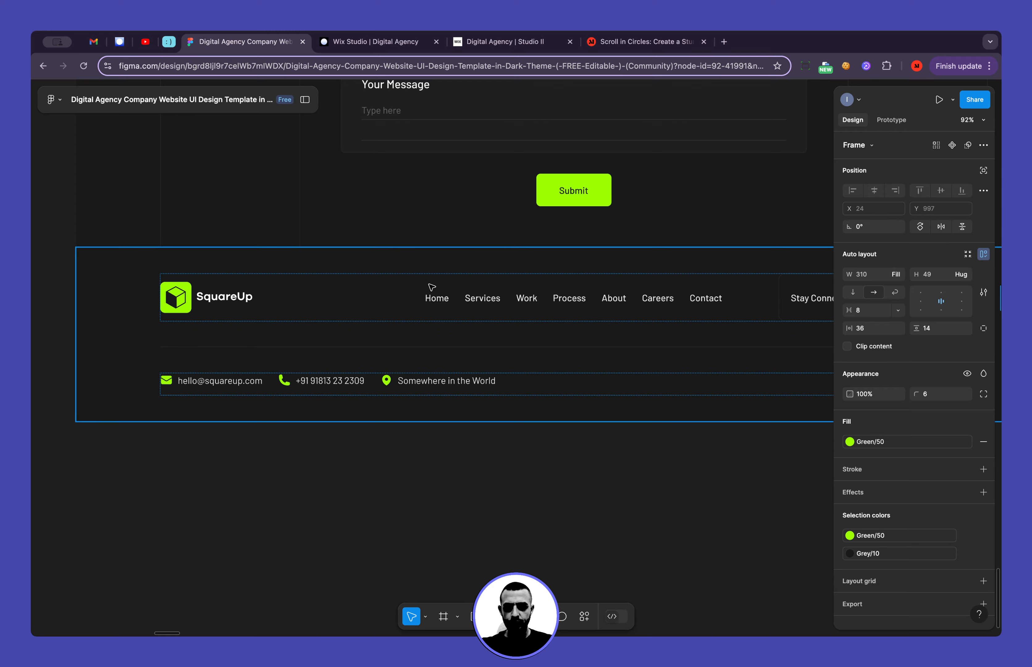
{"action": "scroll", "coordinate": [432, 287], "scroll_direction": "right", "scroll_amount": 3}
{"action": "scroll", "coordinate": [432, 287], "scroll_direction": "down", "scroll_amount": 2}
{"action": "scroll", "coordinate": [390, 287], "scroll_direction": "right", "scroll_amount": 2}
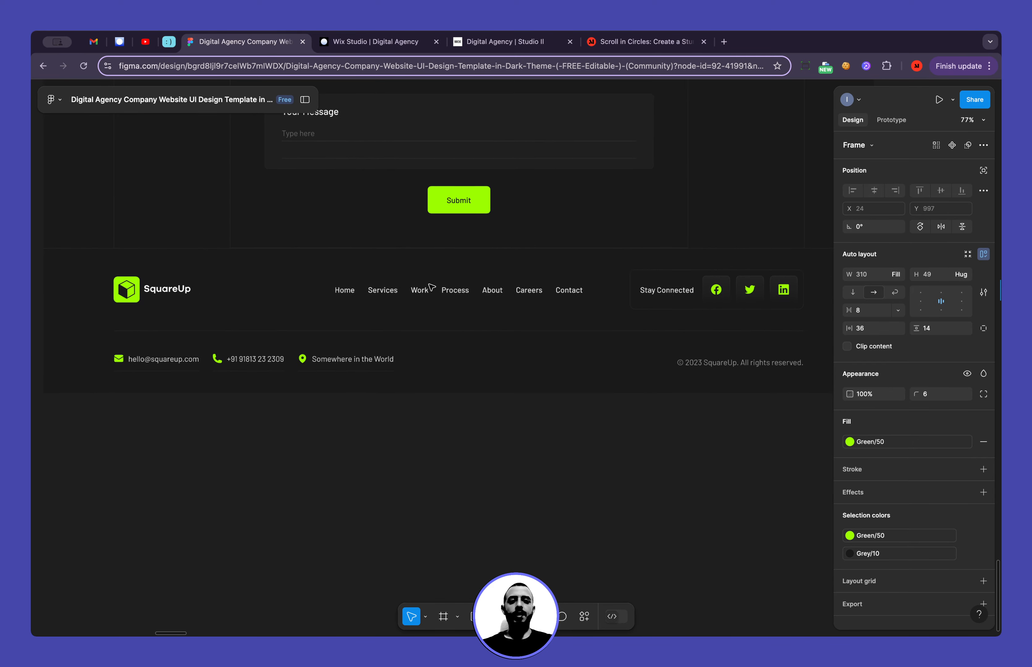
{"action": "left_click", "coordinate": [314, 301]}
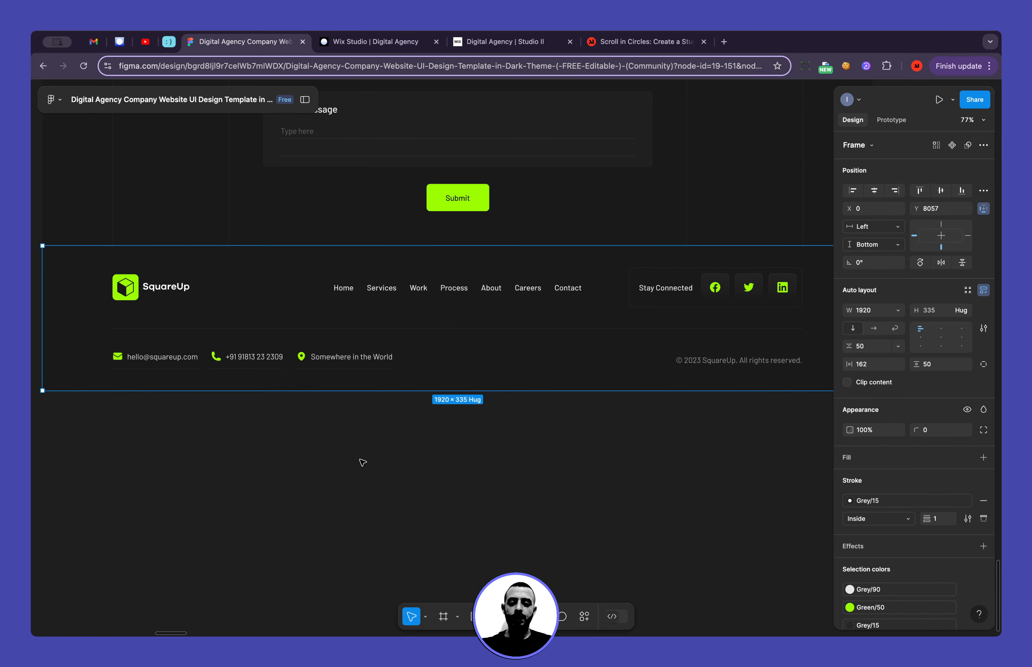
Paste a copy of the desktop footer frame onto an empty area of the Figma canvas
{"action": "scroll", "coordinate": [360, 460], "scroll_direction": "down", "scroll_amount": 5}
{"action": "scroll", "coordinate": [360, 460], "scroll_direction": "left", "scroll_amount": 10}
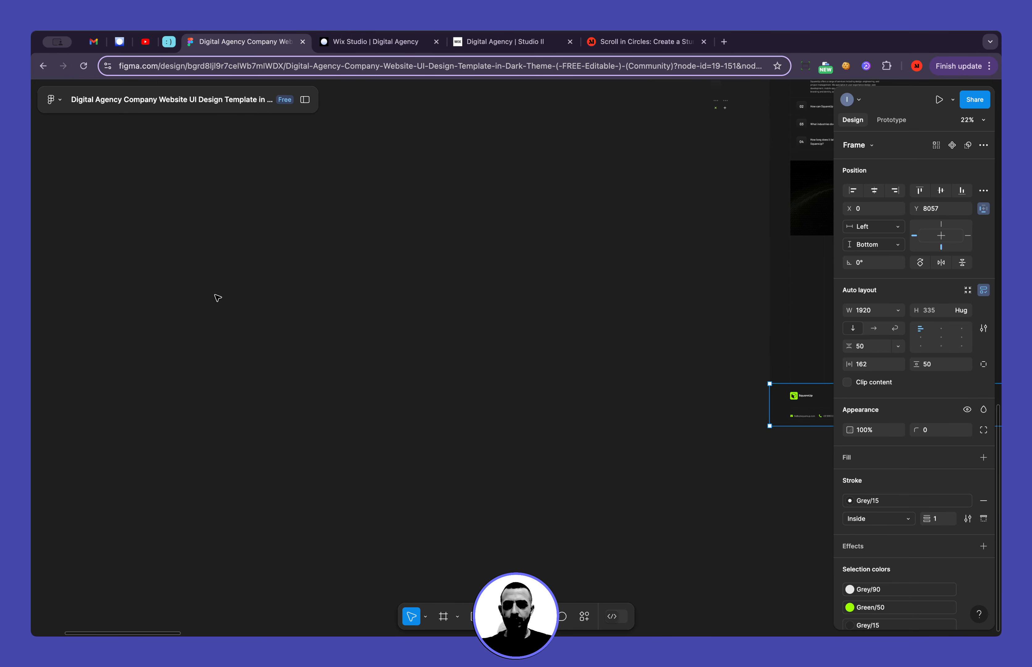
{"action": "scroll", "coordinate": [204, 290], "scroll_direction": "up", "scroll_amount": 5}
{"action": "scroll", "coordinate": [205, 292], "scroll_direction": "up", "scroll_amount": 1}
{"action": "left_click", "coordinate": [205, 293]}
{"action": "key", "text": "super+v"}
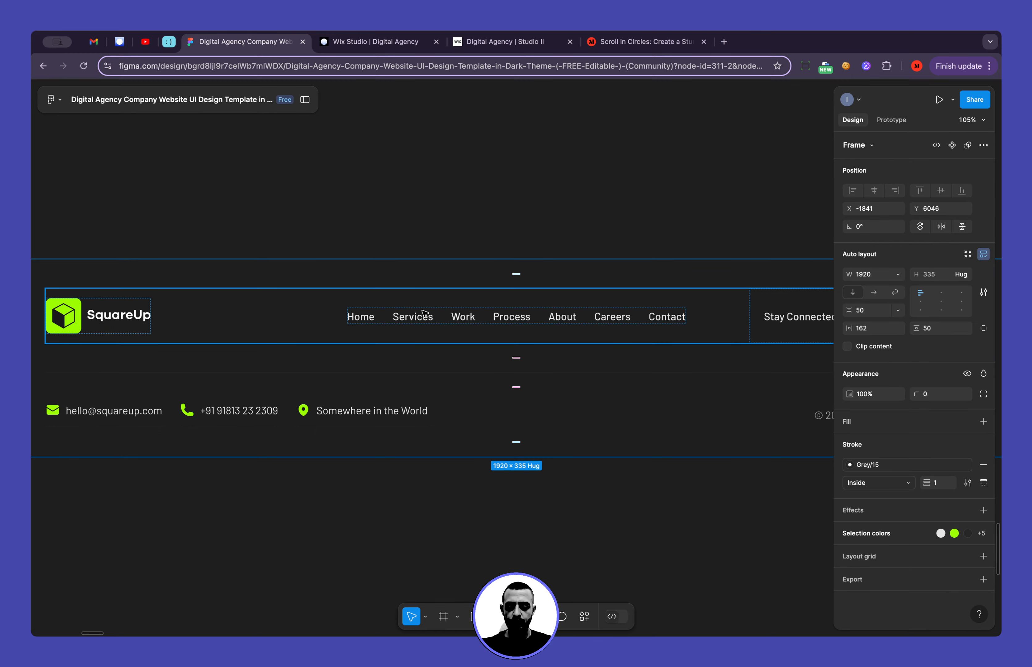
Try a heavier stroke weight on the pasted Footer Section frame
{"action": "scroll", "coordinate": [424, 313], "scroll_direction": "down", "scroll_amount": 3}
{"action": "left_click", "coordinate": [469, 220]}
{"action": "left_click", "coordinate": [172, 277]}
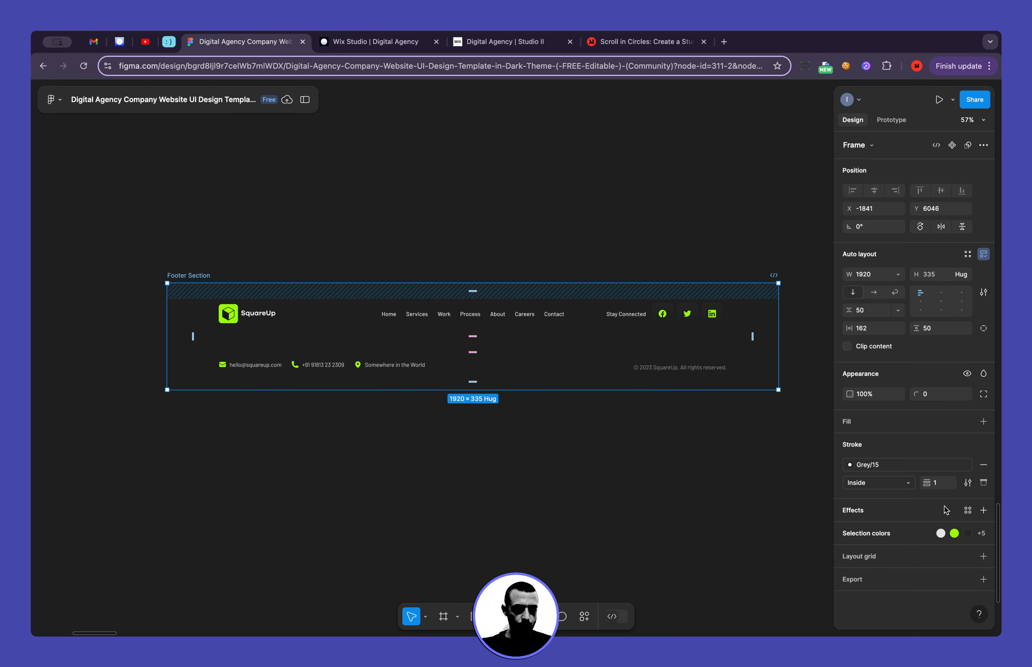
{"action": "left_click", "coordinate": [939, 484]}
{"action": "left_click", "coordinate": [573, 170]}
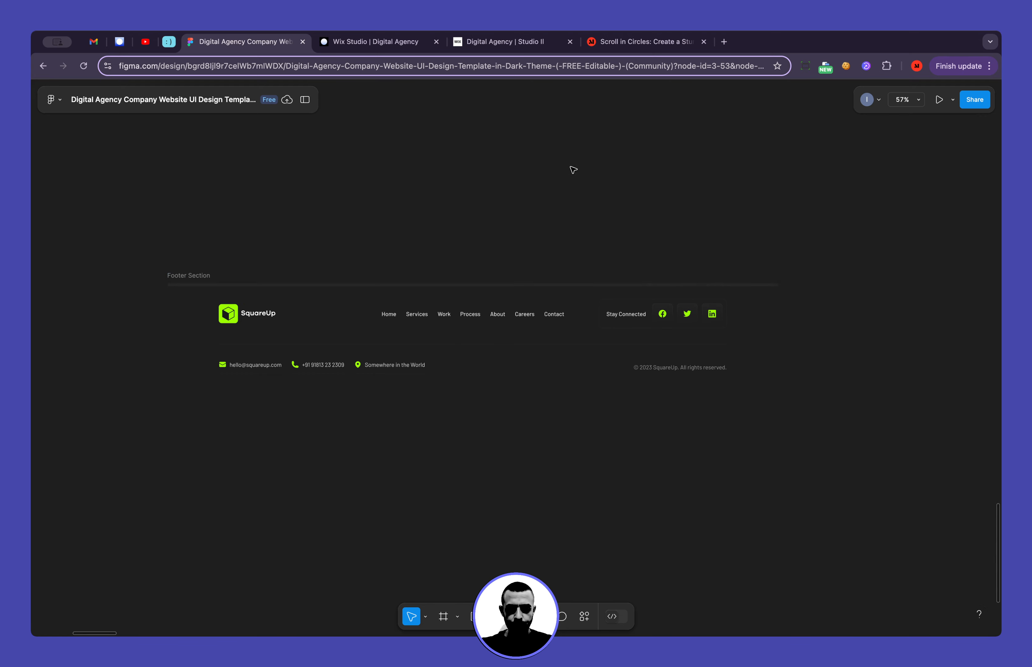
{"action": "left_click", "coordinate": [193, 276]}
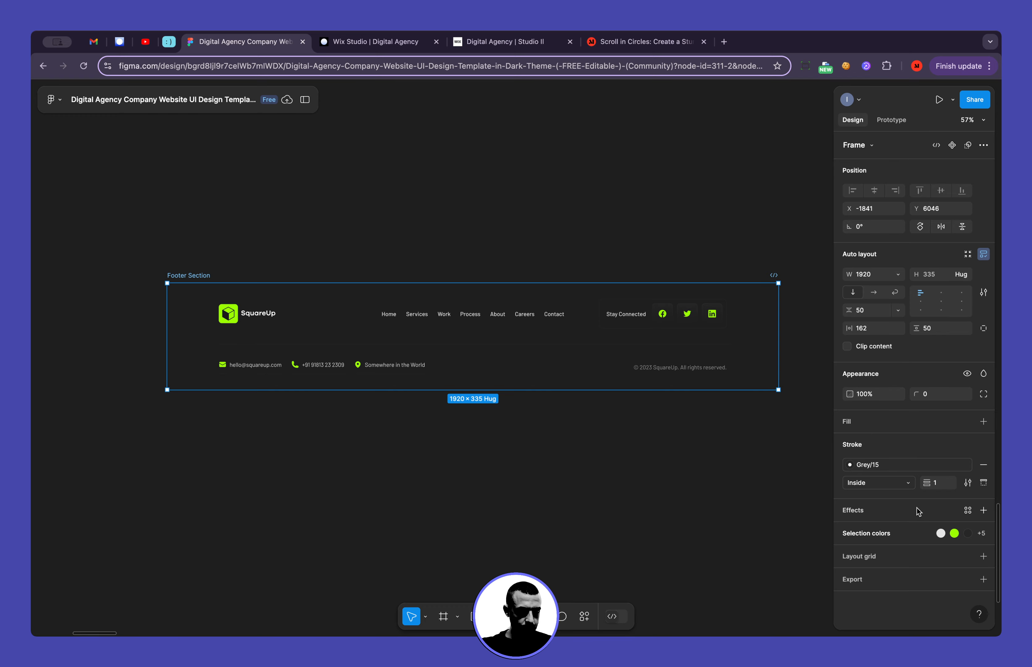
Show the layers list and inspect the Footer Section's nested layers and selection colors
{"action": "left_click", "coordinate": [305, 100]}
{"action": "left_click", "coordinate": [36, 331]}
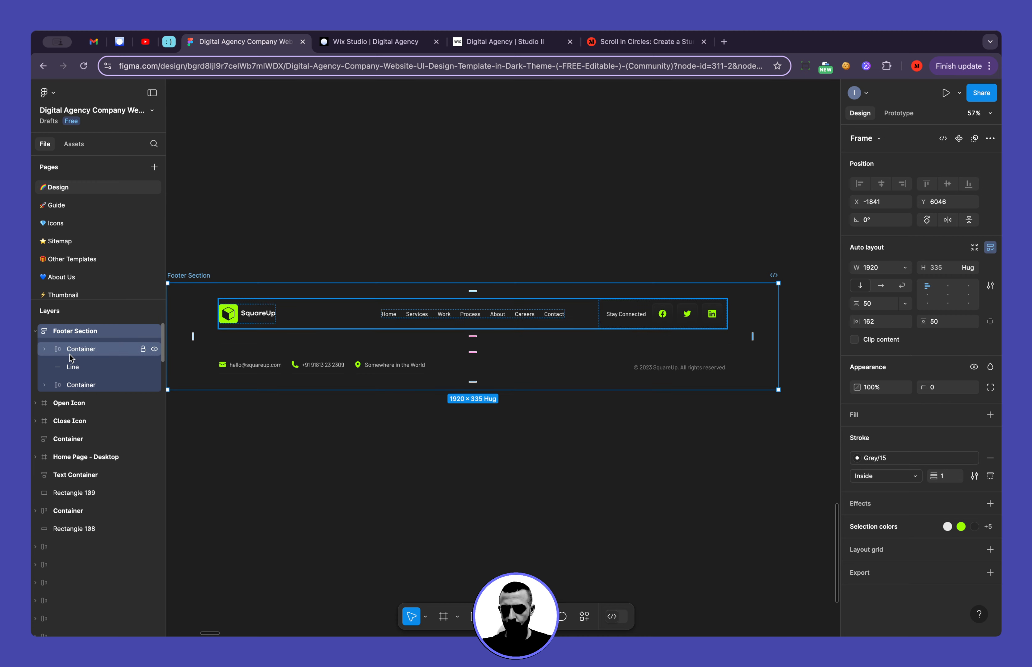
{"action": "left_click", "coordinate": [36, 333]}
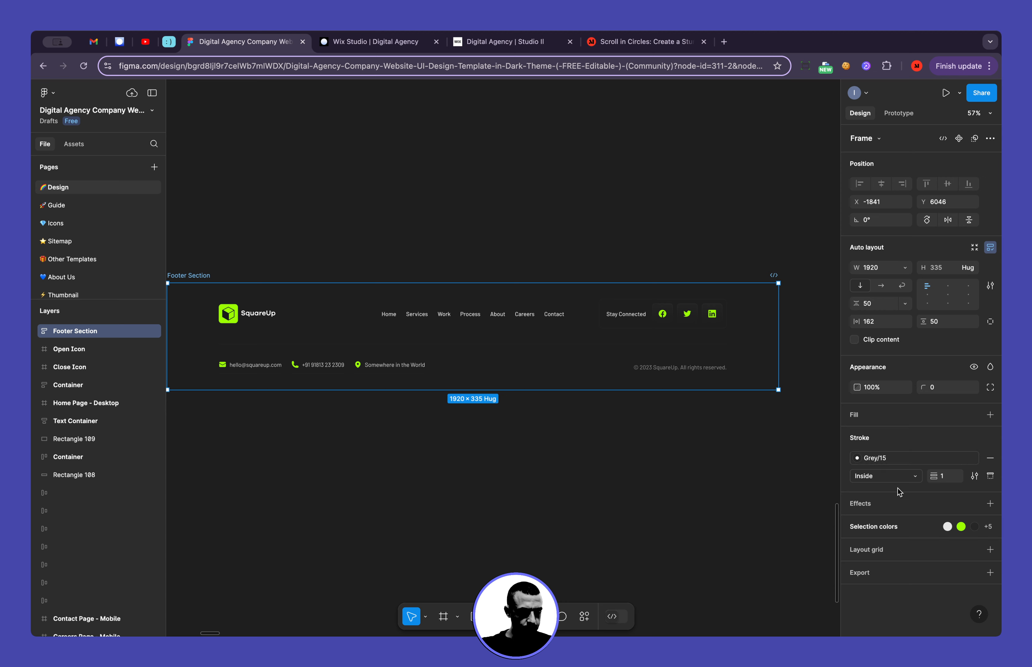
{"action": "left_click", "coordinate": [846, 529]}
{"action": "left_click", "coordinate": [846, 528]}
Set the Footer Section frame's stroke position to Outside and its weight to 10
{"action": "left_click", "coordinate": [879, 479]}
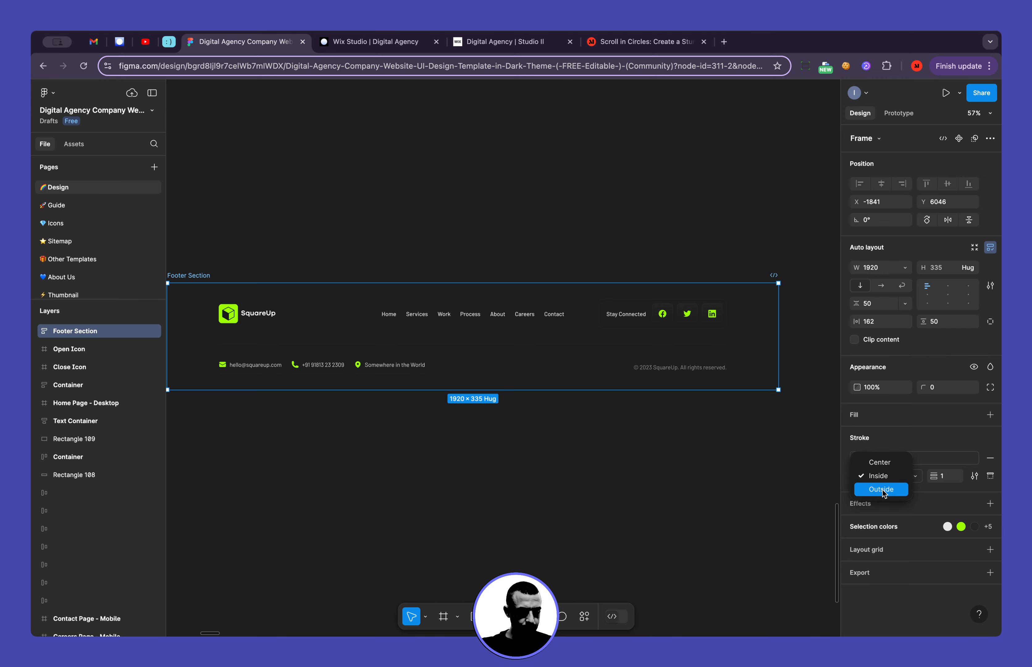
{"action": "left_click", "coordinate": [885, 492]}
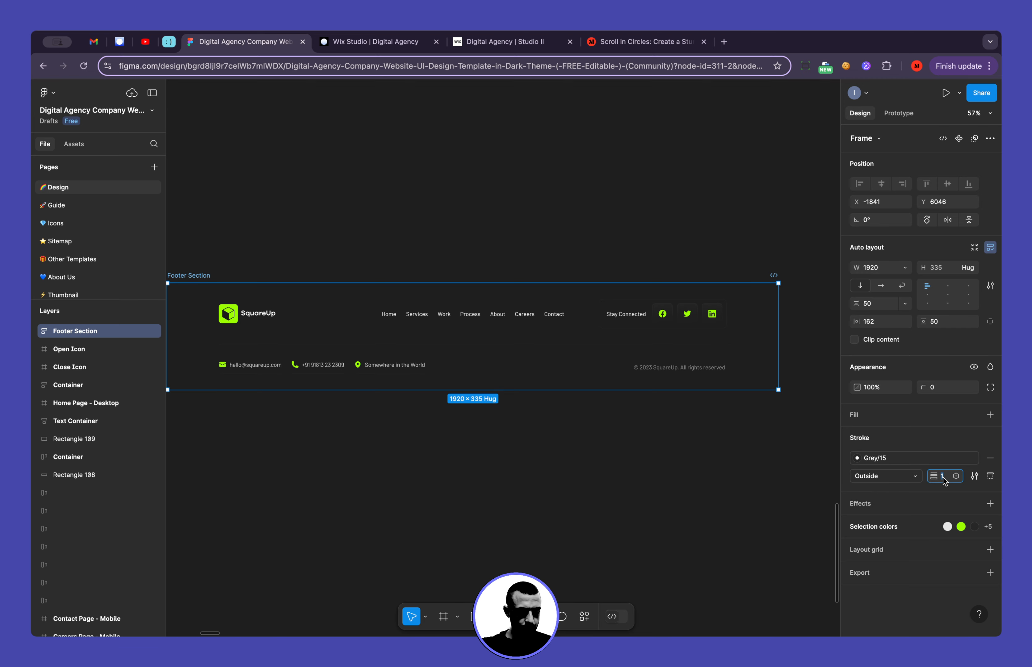
{"action": "left_click", "coordinate": [760, 479]}
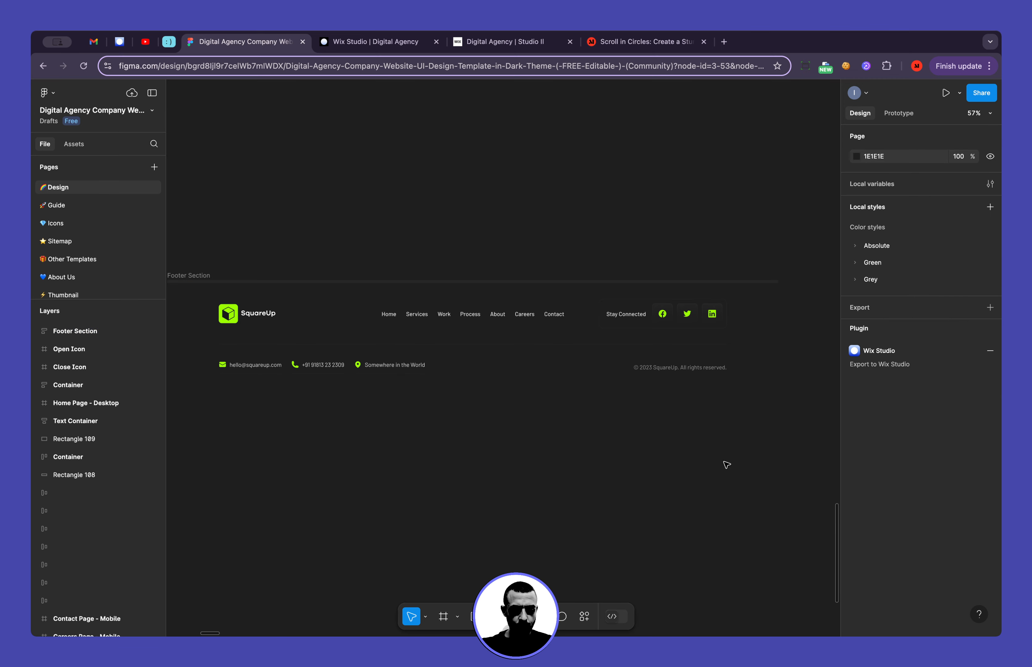
Examine the pasted Footer Section's logo, navigation links, contact details and social icons, comparing it with the original desktop footer
{"action": "scroll", "coordinate": [312, 448], "scroll_direction": "left", "scroll_amount": 3}
{"action": "scroll", "coordinate": [396, 407], "scroll_direction": "up", "scroll_amount": 5}
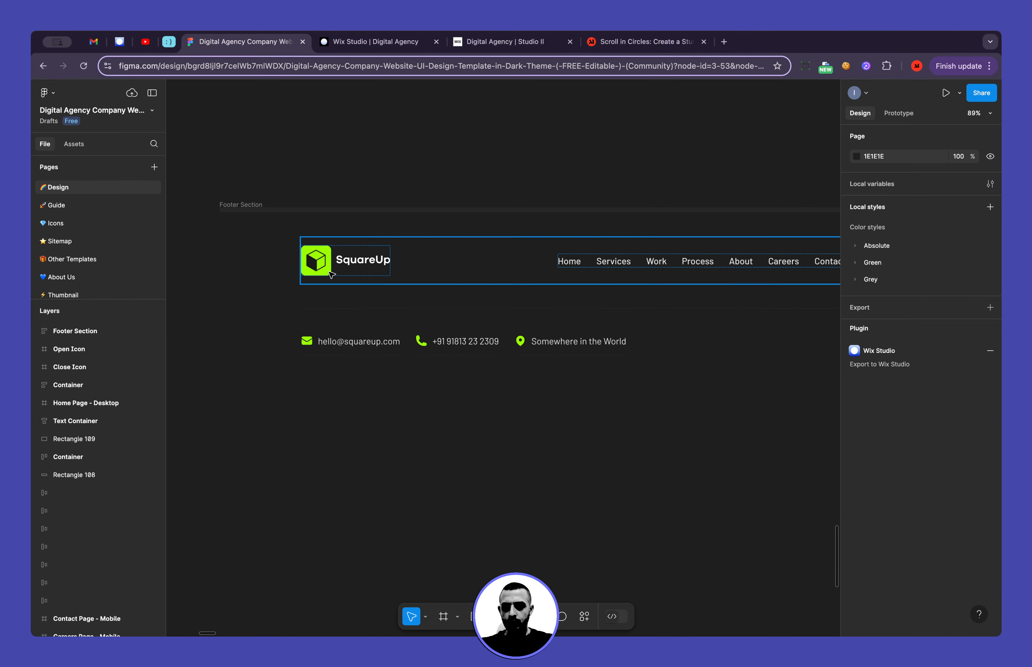
{"action": "scroll", "coordinate": [330, 272], "scroll_direction": "right", "scroll_amount": 3}
{"action": "scroll", "coordinate": [326, 234], "scroll_direction": "down", "scroll_amount": 5}
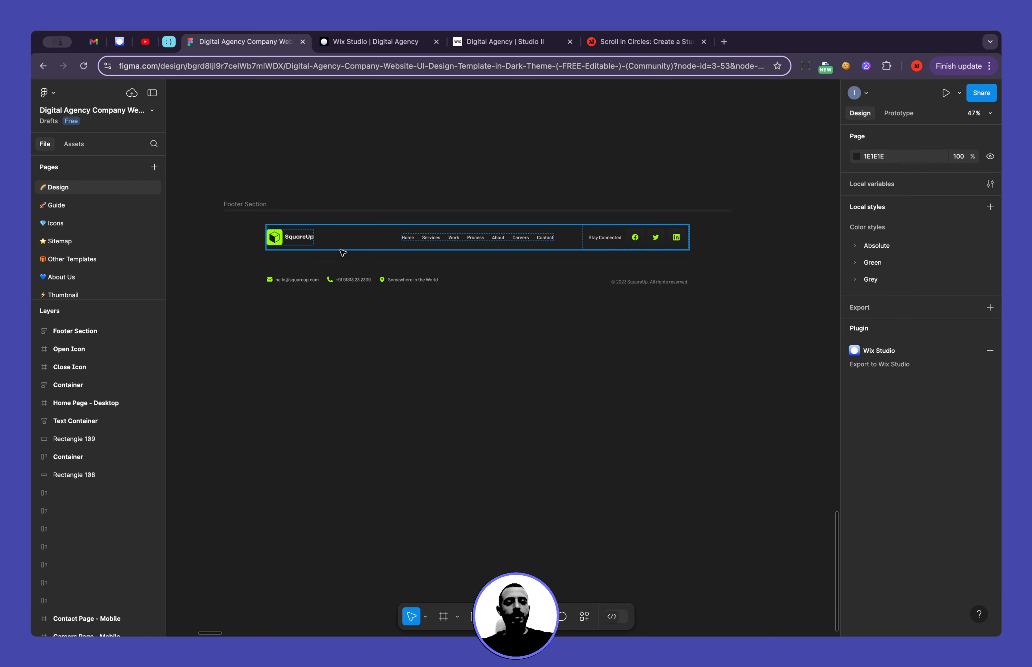
{"action": "scroll", "coordinate": [343, 253], "scroll_direction": "down", "scroll_amount": 5}
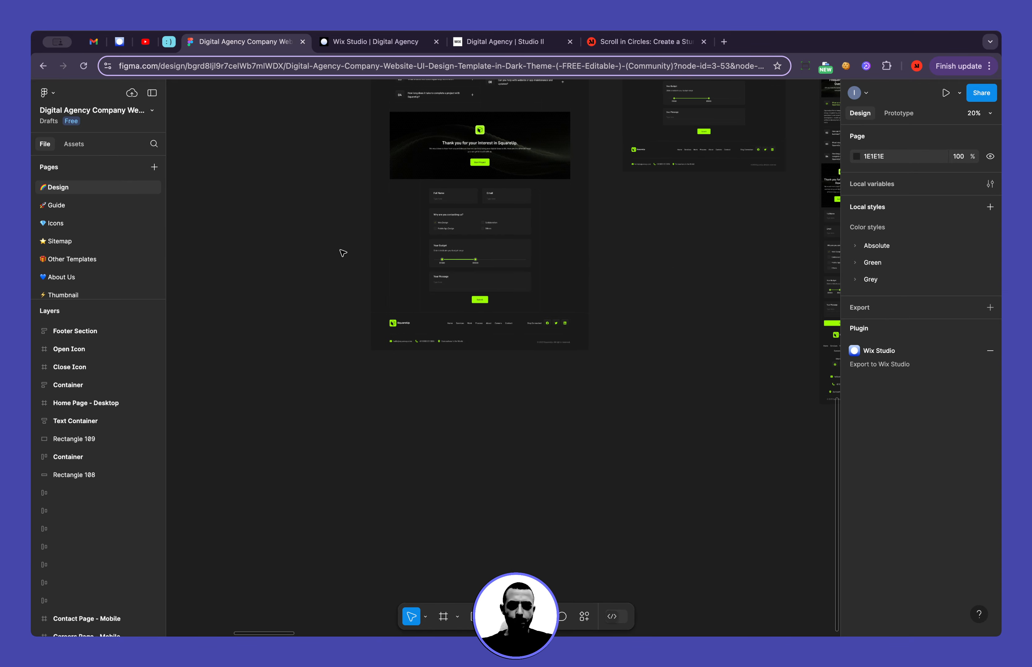
{"action": "scroll", "coordinate": [399, 332], "scroll_direction": "up", "scroll_amount": 5}
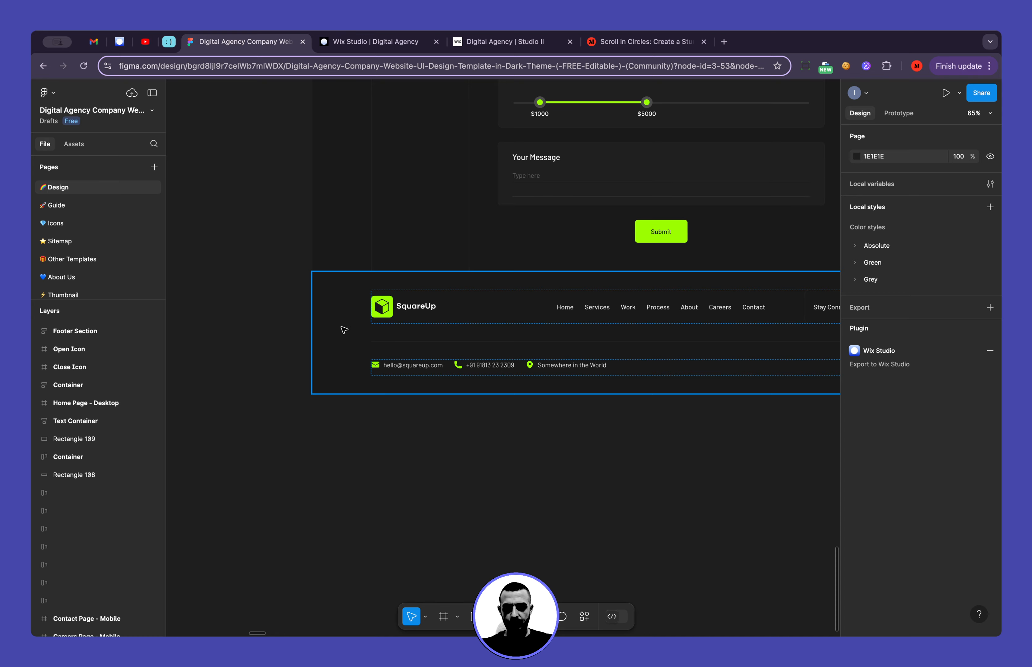
{"action": "scroll", "coordinate": [344, 330], "scroll_direction": "down", "scroll_amount": 5}
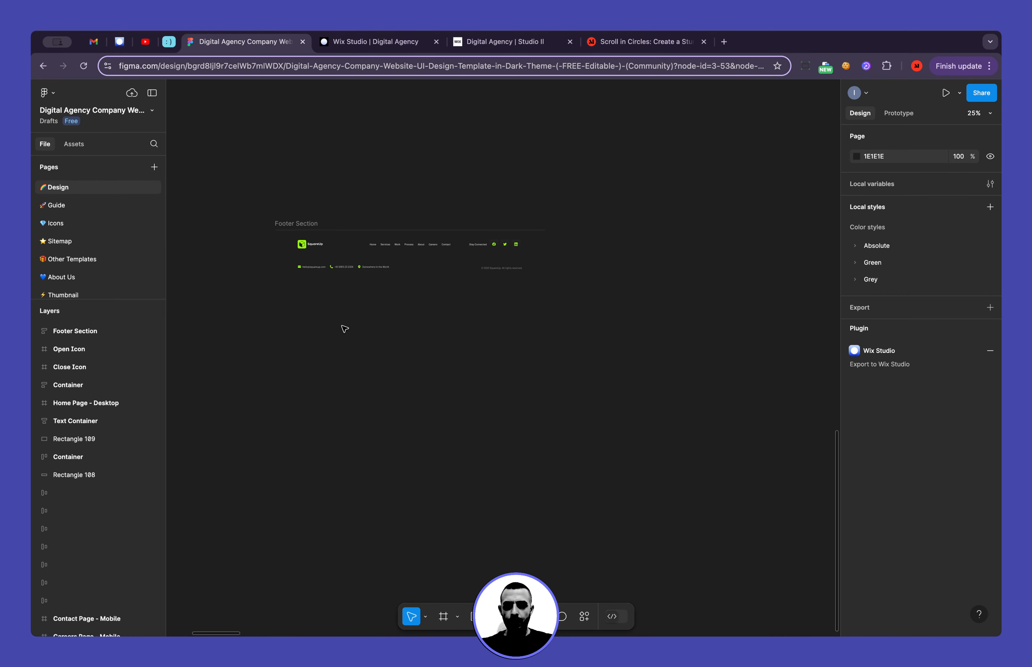
{"action": "scroll", "coordinate": [373, 223], "scroll_direction": "up", "scroll_amount": 5}
{"action": "left_click", "coordinate": [373, 223]}
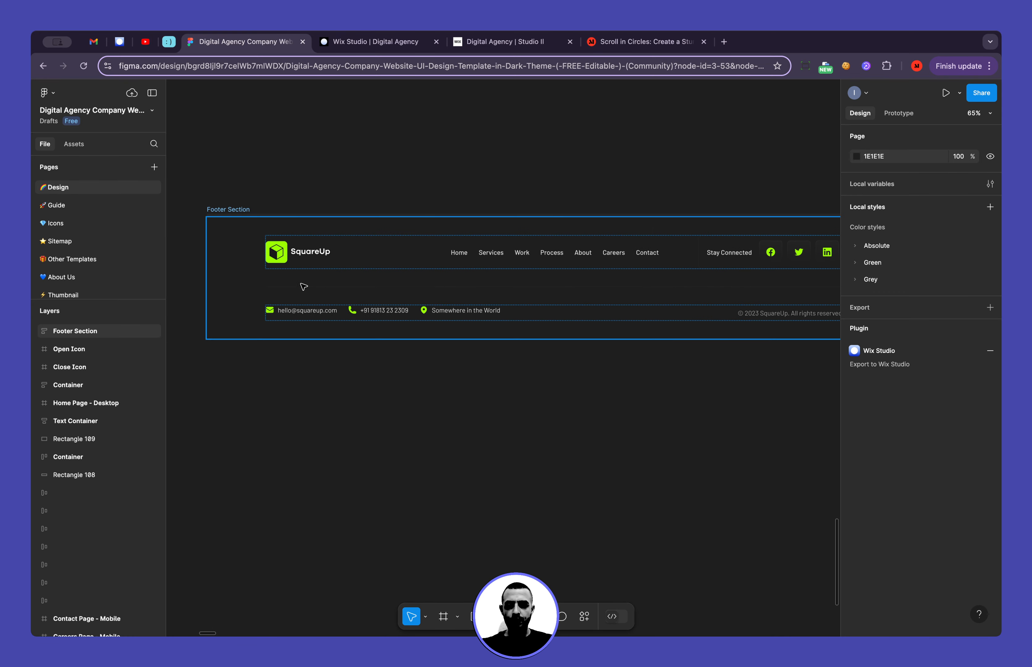
{"action": "scroll", "coordinate": [563, 245], "scroll_direction": "right", "scroll_amount": 2}
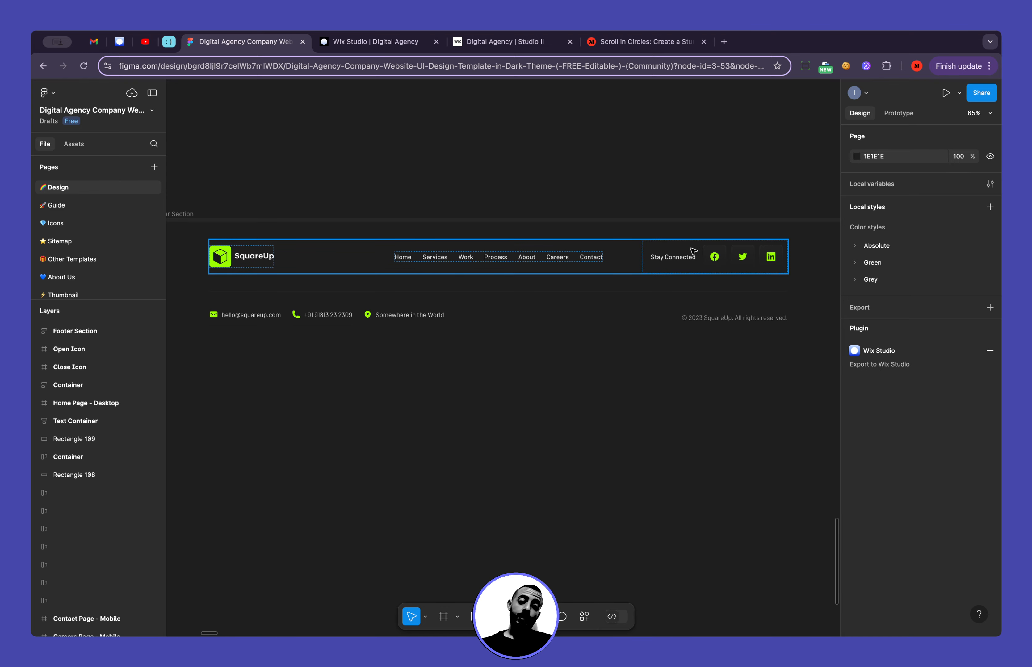
{"action": "scroll", "coordinate": [737, 264], "scroll_direction": "down", "scroll_amount": 2}
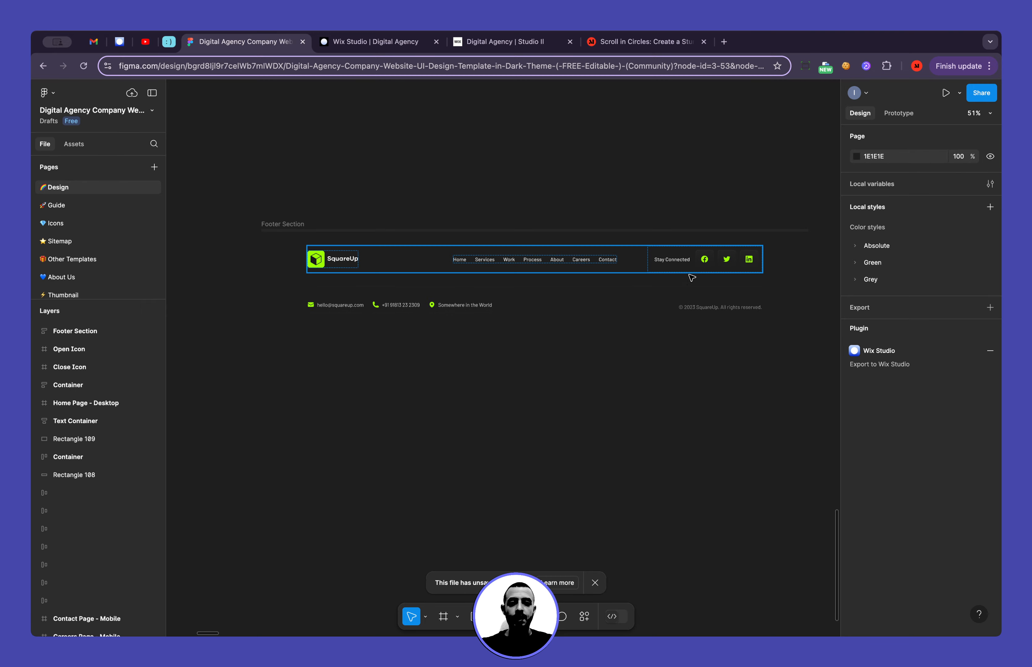
Narrow the Footer Section frame to about 1596 px wide and check how its contents adapt
{"action": "left_click", "coordinate": [767, 284]}
{"action": "left_click", "coordinate": [785, 276]}
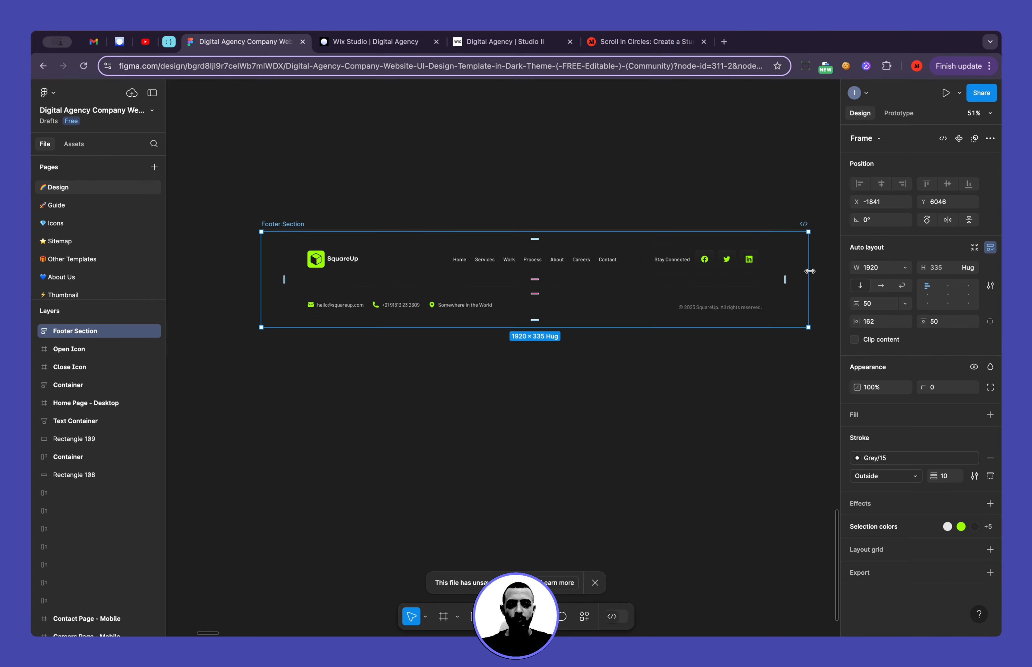
{"action": "left_click_drag", "start_coordinate": [807, 271], "coordinate": [750, 274]}
{"action": "scroll", "coordinate": [588, 271], "scroll_direction": "up", "scroll_amount": 10}
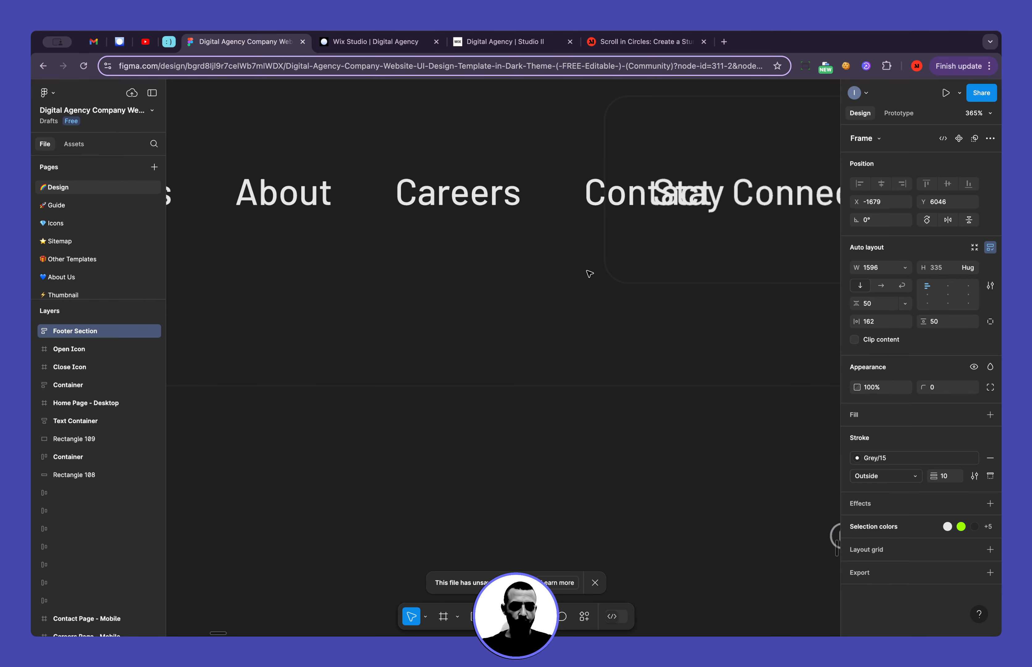
{"action": "scroll", "coordinate": [529, 206], "scroll_direction": "down", "scroll_amount": 10}
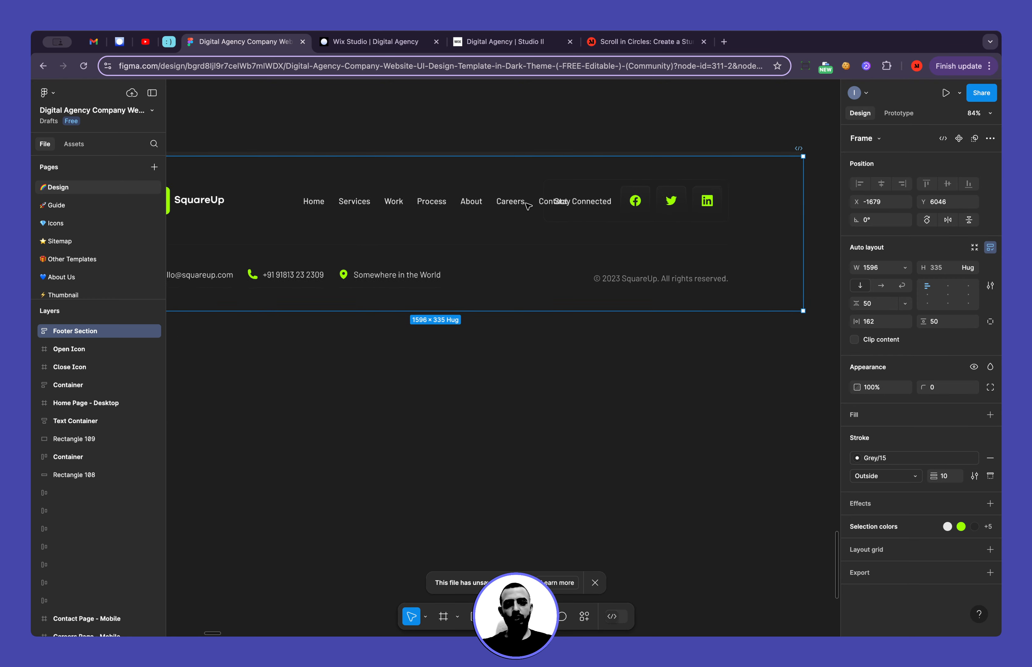
{"action": "scroll", "coordinate": [472, 207], "scroll_direction": "down", "scroll_amount": 2}
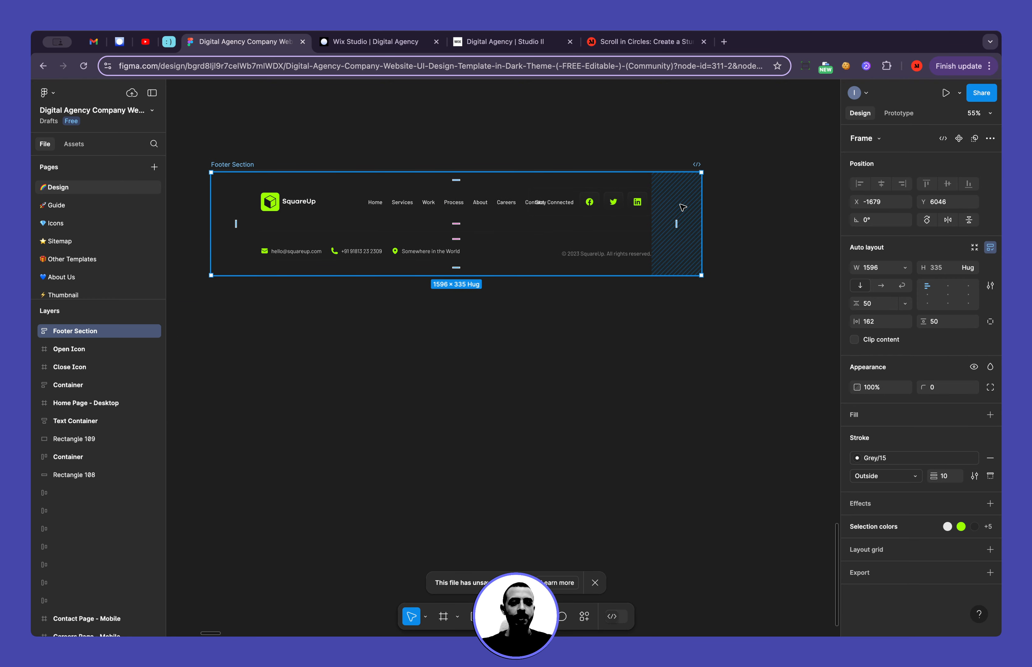
Widen the Footer Section frame to about 2234 px and inspect the spread of its contents
{"action": "left_click_drag", "start_coordinate": [704, 202], "coordinate": [799, 194]}
{"action": "scroll", "coordinate": [801, 197], "scroll_direction": "down", "scroll_amount": 10}
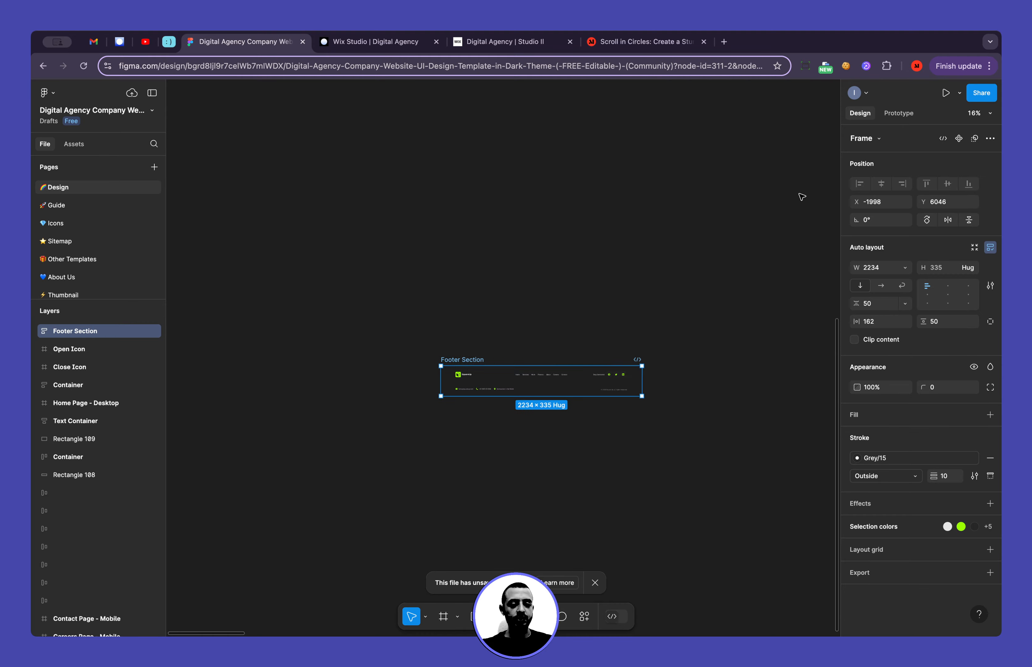
{"action": "scroll", "coordinate": [553, 402], "scroll_direction": "up", "scroll_amount": 10}
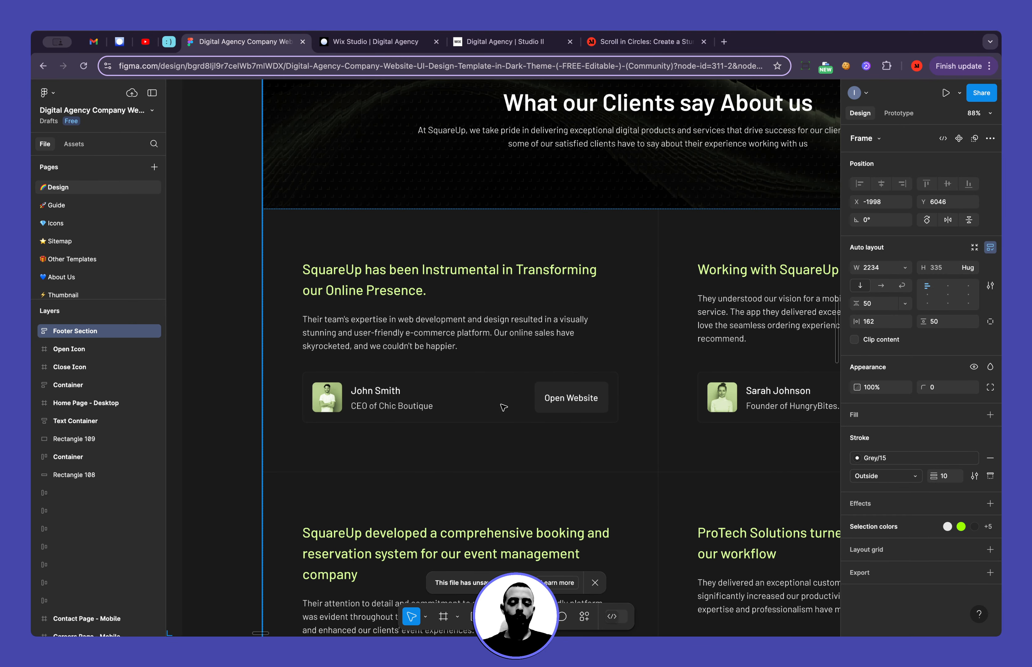
{"action": "key", "text": "shift+2"}
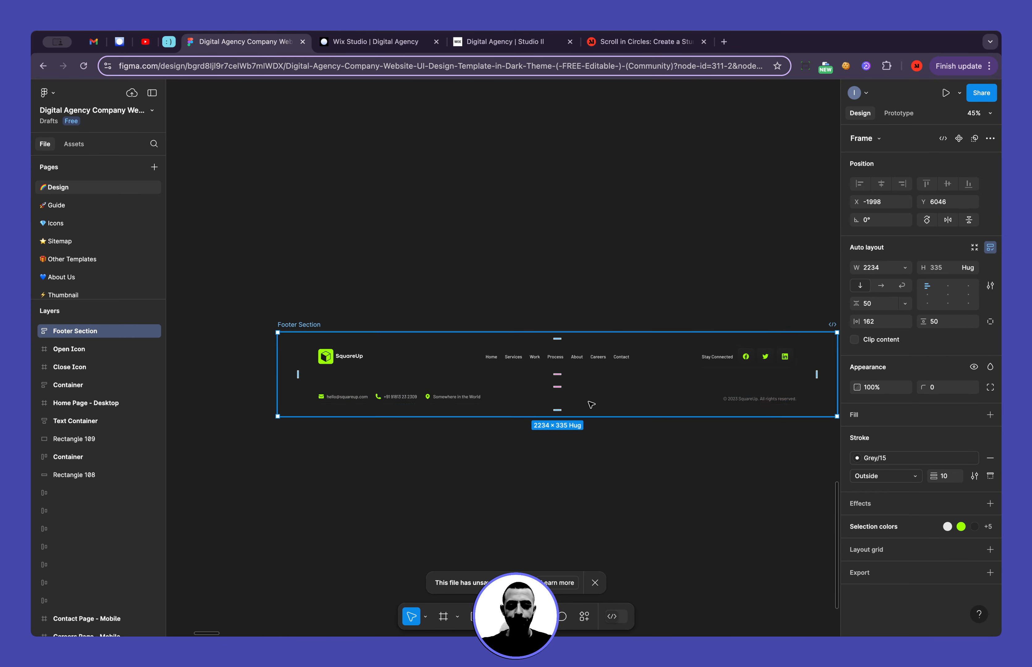
Narrow the Footer Section frame symmetrically to about 2028 px wide
{"action": "scroll", "coordinate": [591, 404], "scroll_direction": "up", "scroll_amount": 5}
{"action": "scroll", "coordinate": [591, 404], "scroll_direction": "down", "scroll_amount": 2}
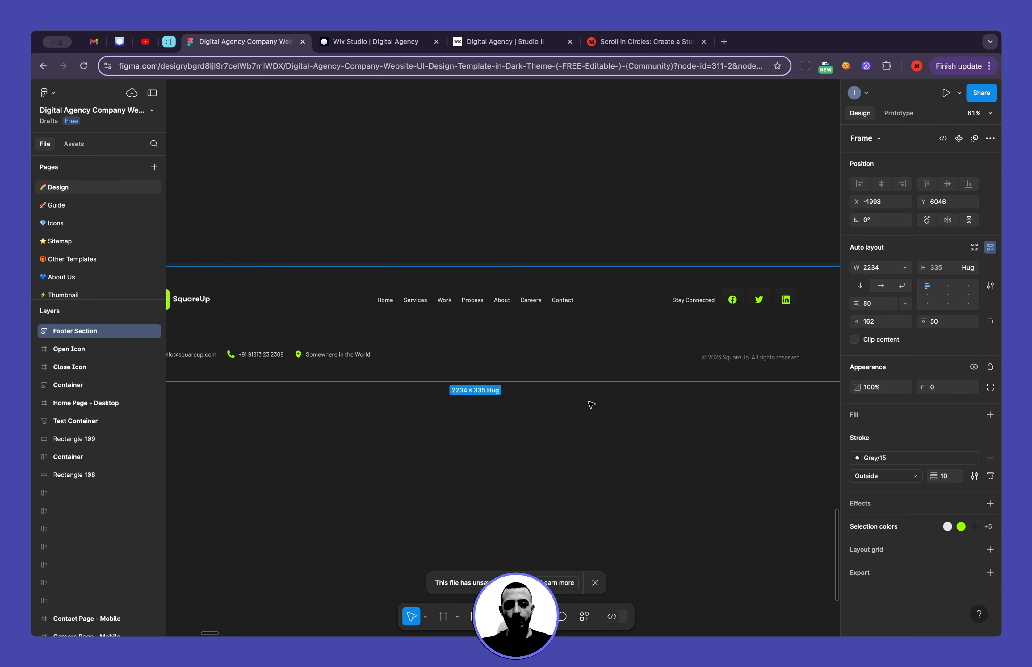
{"action": "scroll", "coordinate": [652, 287], "scroll_direction": "up", "scroll_amount": 2}
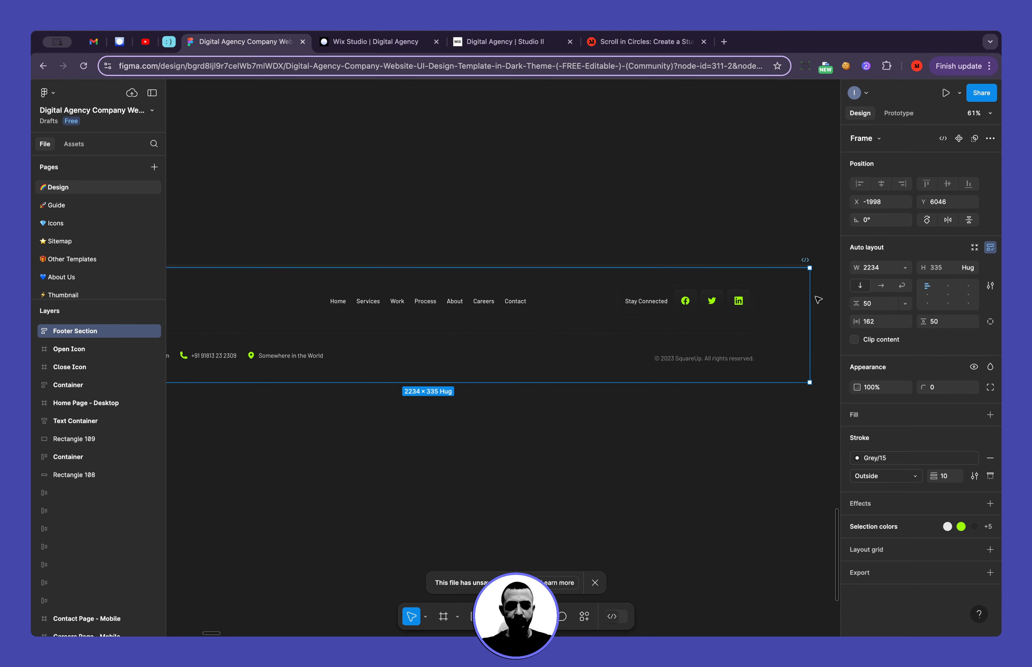
{"action": "left_click_drag", "start_coordinate": [811, 298], "coordinate": [774, 308]}
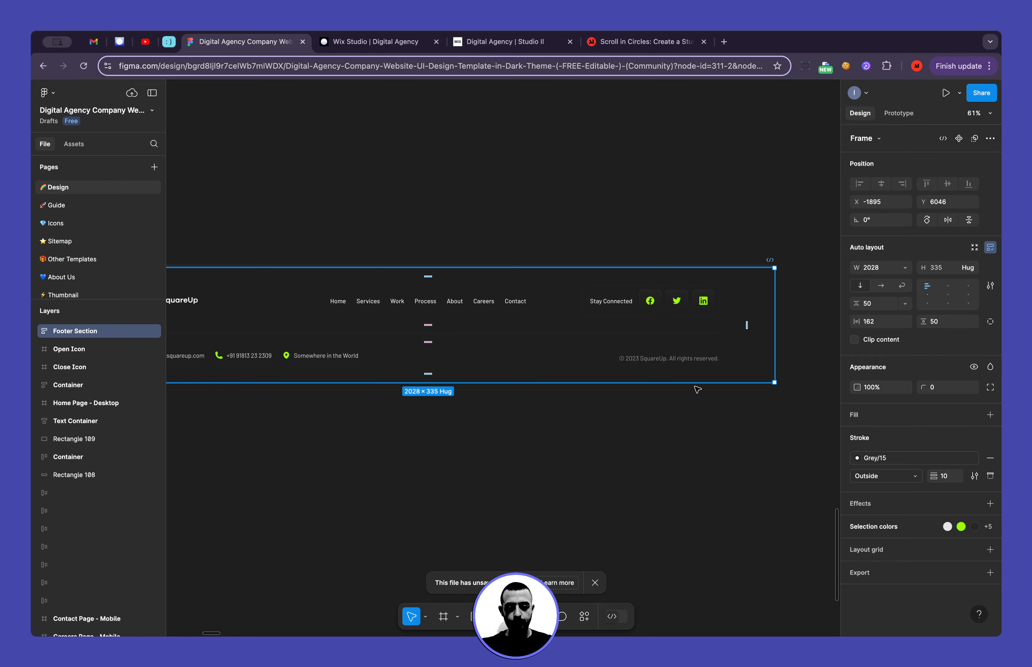
Move the Footer Section frame to the empty canvas just beneath the mobile home page
{"action": "scroll", "coordinate": [678, 416], "scroll_direction": "down", "scroll_amount": 5}
{"action": "scroll", "coordinate": [678, 415], "scroll_direction": "right", "scroll_amount": 12}
{"action": "scroll", "coordinate": [678, 415], "scroll_direction": "down", "scroll_amount": 2}
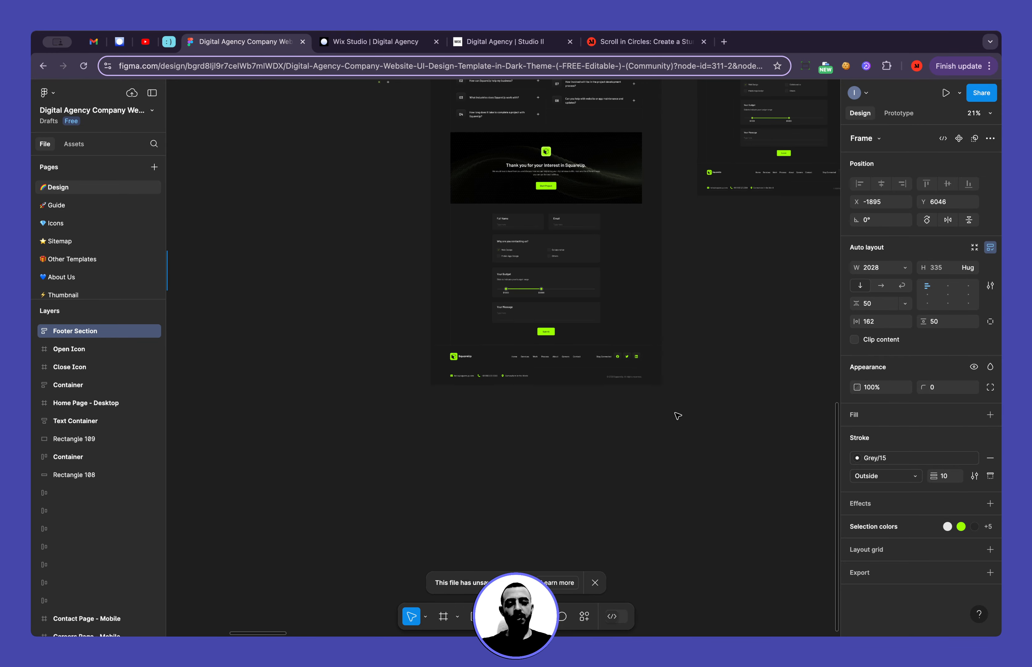
{"action": "scroll", "coordinate": [678, 416], "scroll_direction": "right", "scroll_amount": 10}
{"action": "scroll", "coordinate": [678, 415], "scroll_direction": "down", "scroll_amount": 1}
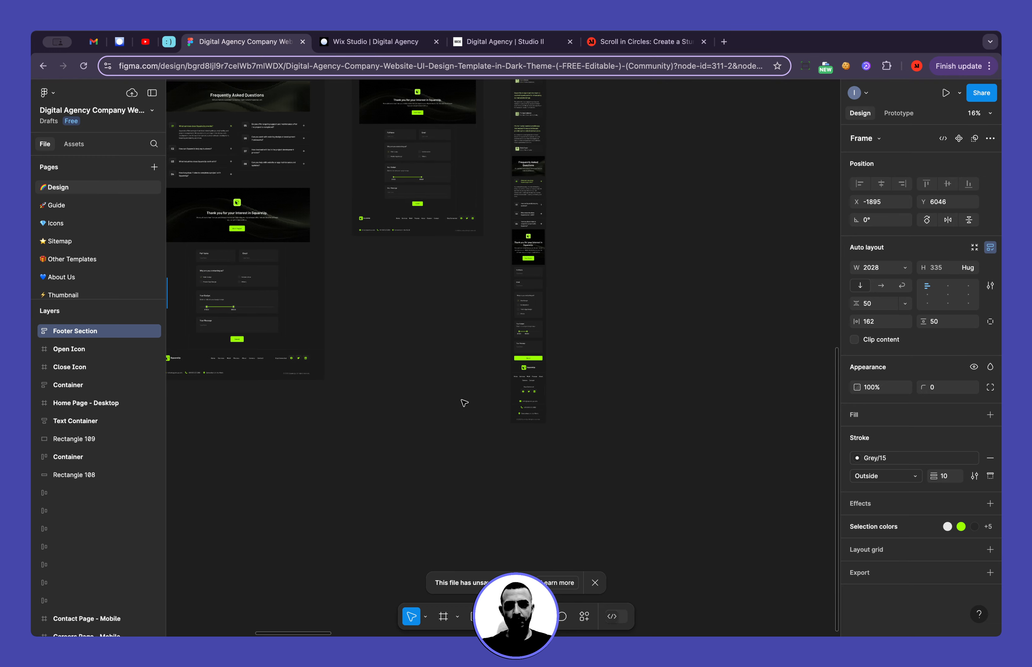
{"action": "scroll", "coordinate": [463, 403], "scroll_direction": "down", "scroll_amount": 5}
{"action": "scroll", "coordinate": [459, 402], "scroll_direction": "right", "scroll_amount": 3}
{"action": "scroll", "coordinate": [459, 402], "scroll_direction": "down", "scroll_amount": 1}
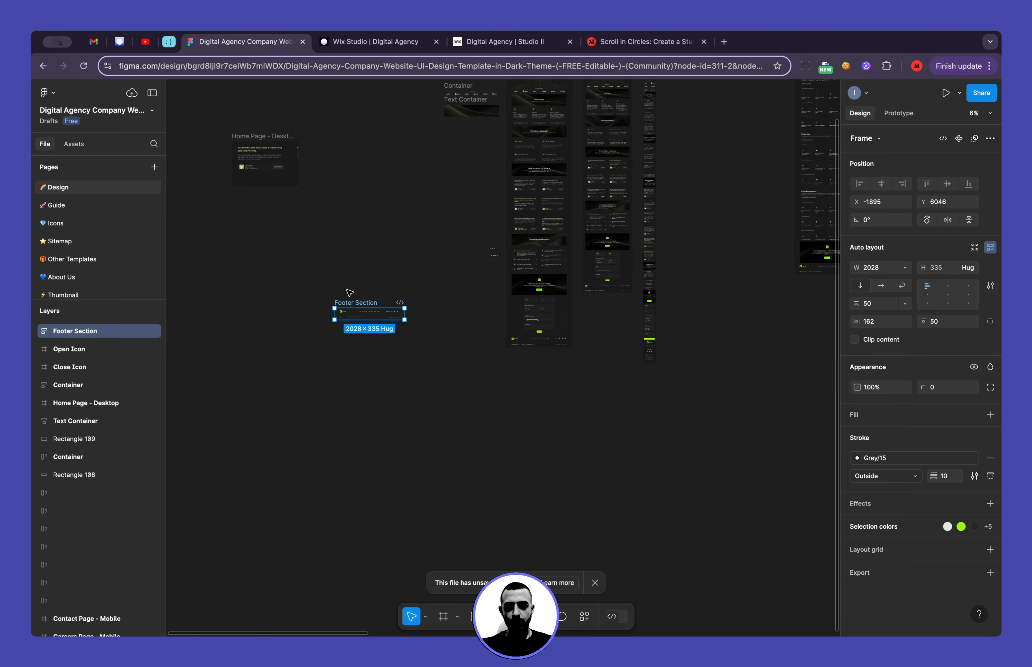
{"action": "left_click_drag", "start_coordinate": [355, 303], "coordinate": [637, 373]}
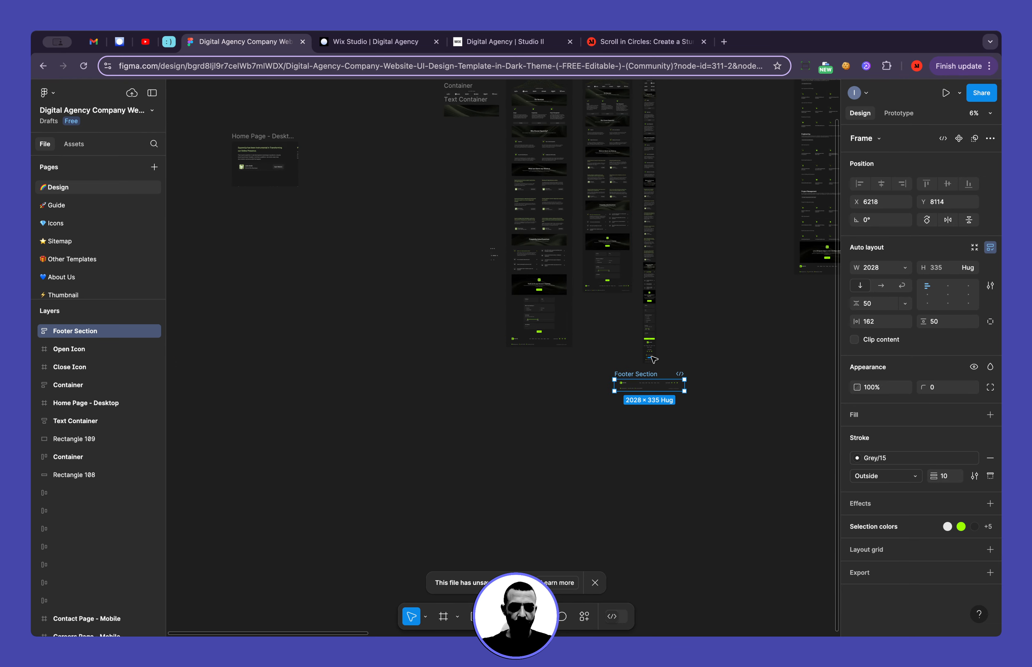
Compare the desktop Footer Section's layout with the stacked footer of the mobile home page
{"action": "scroll", "coordinate": [654, 360], "scroll_direction": "up", "scroll_amount": 5}
{"action": "scroll", "coordinate": [654, 359], "scroll_direction": "up", "scroll_amount": 4}
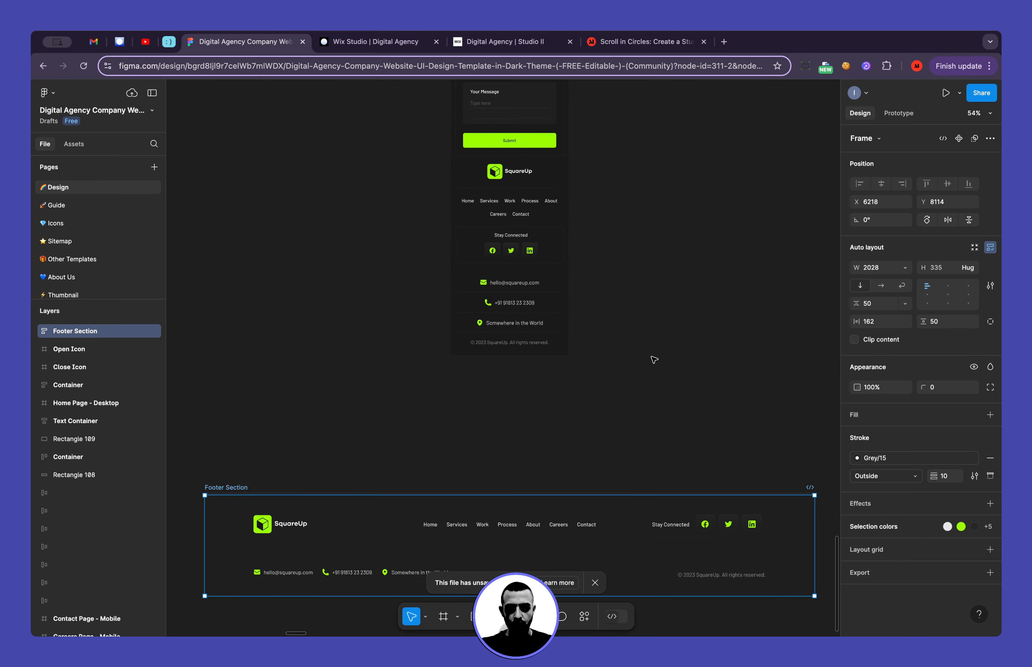
{"action": "scroll", "coordinate": [654, 360], "scroll_direction": "down", "scroll_amount": 1}
{"action": "scroll", "coordinate": [637, 343], "scroll_direction": "down", "scroll_amount": 5}
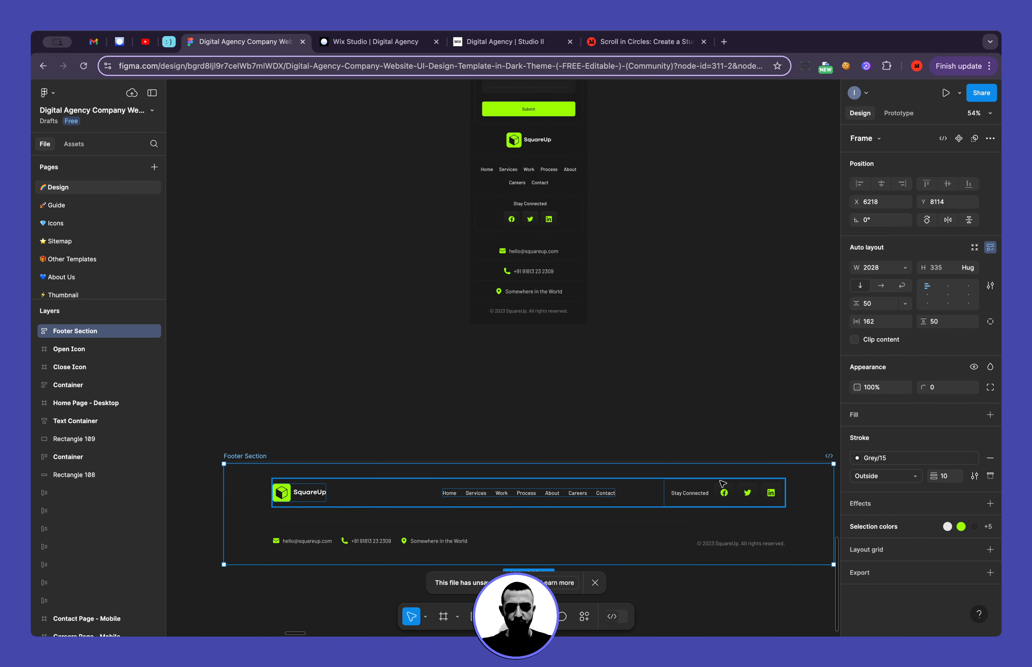
{"action": "scroll", "coordinate": [722, 484], "scroll_direction": "down", "scroll_amount": 1}
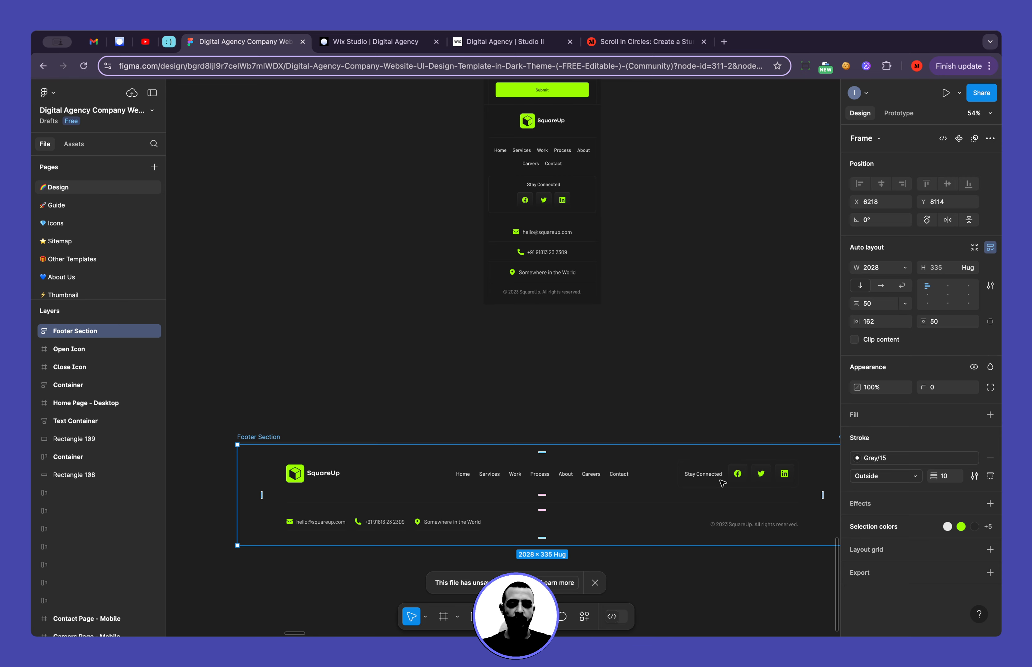
{"action": "scroll", "coordinate": [675, 402], "scroll_direction": "down", "scroll_amount": 4}
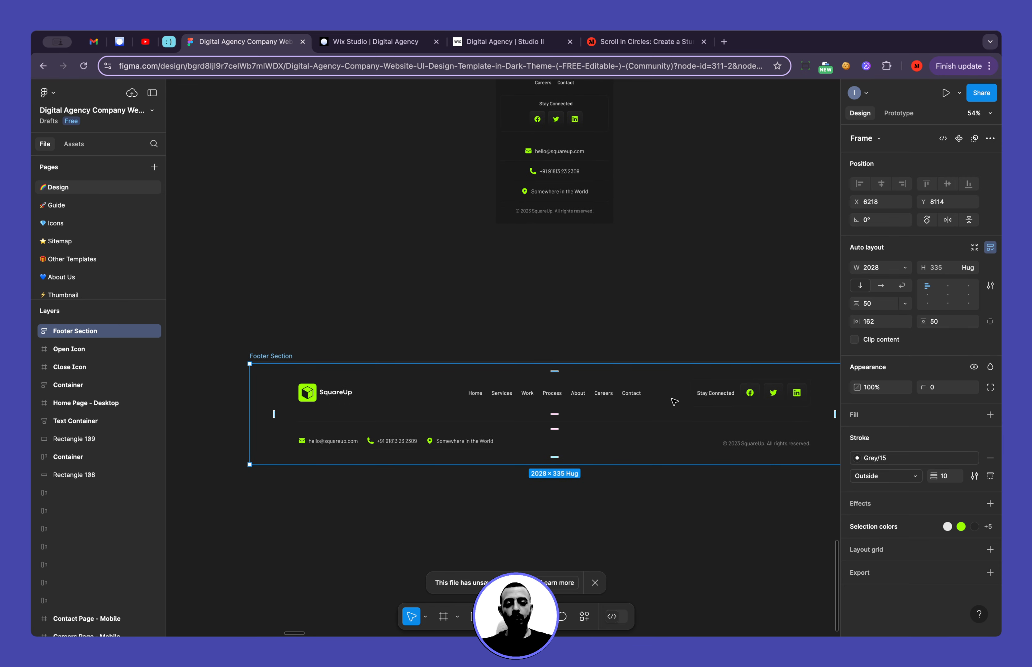
Switch to the Wix Studio editor and set the contact form section's row height to 1 fr
{"action": "left_click", "coordinate": [363, 42]}
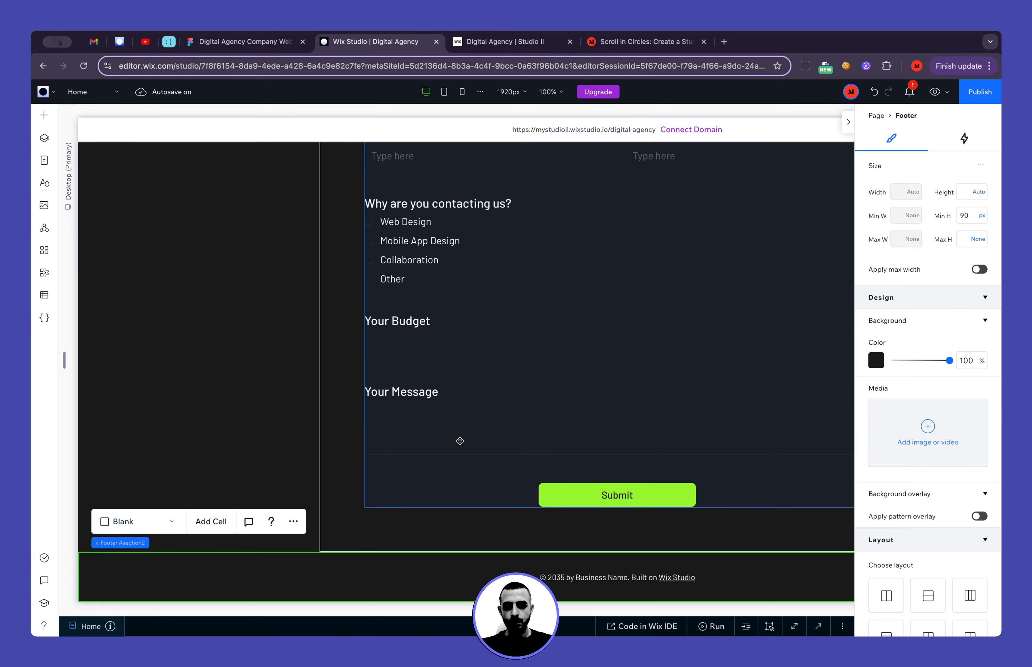
{"action": "left_click", "coordinate": [233, 554]}
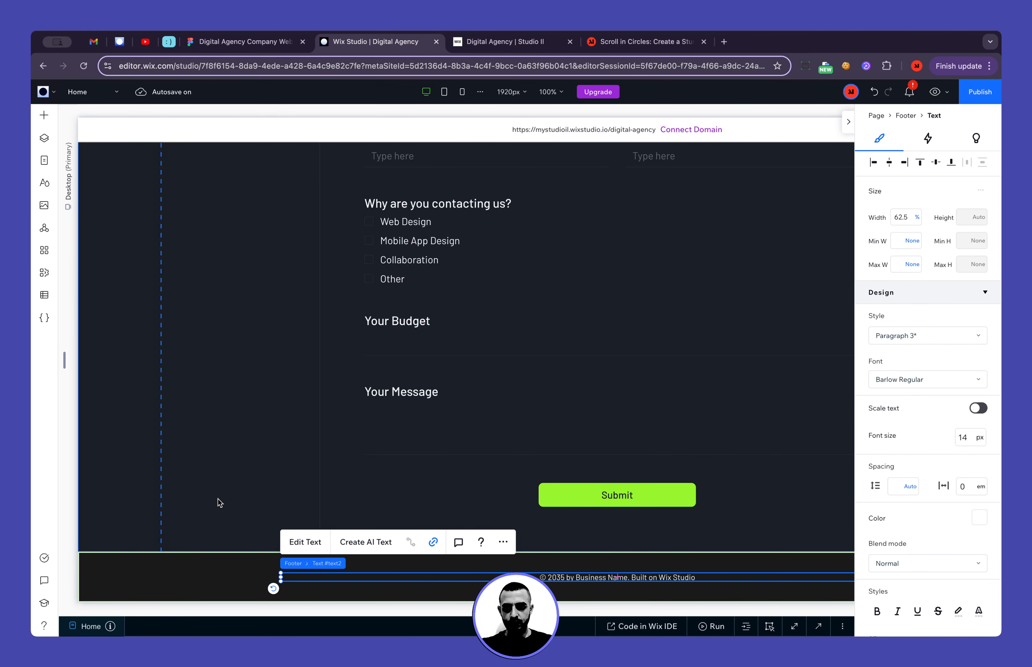
{"action": "left_click", "coordinate": [216, 499]}
{"action": "scroll", "coordinate": [896, 387], "scroll_direction": "down", "scroll_amount": 8}
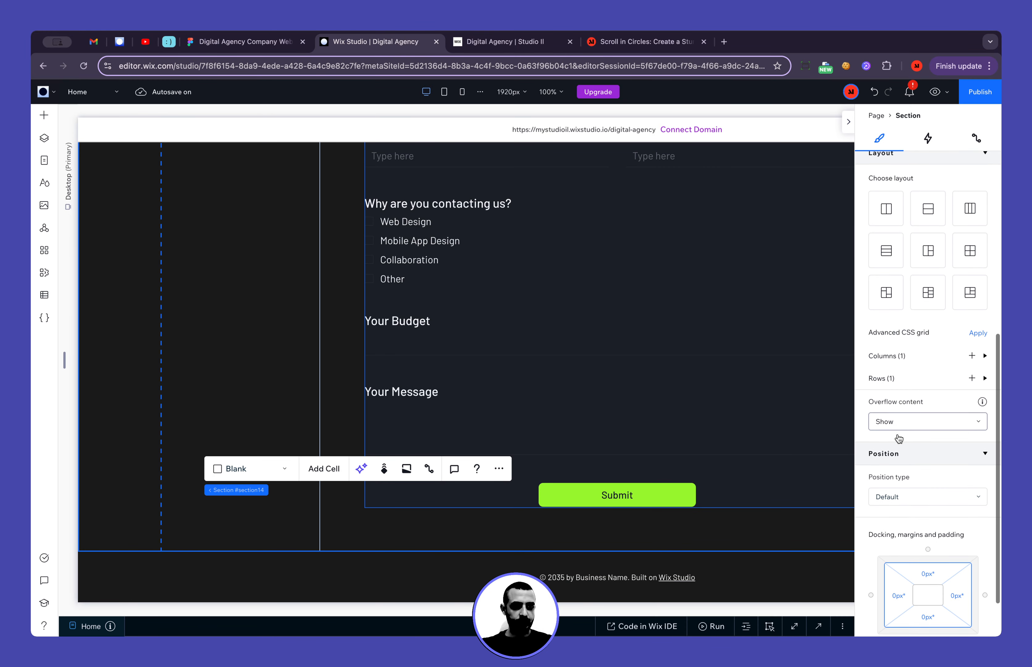
{"action": "left_click", "coordinate": [896, 386]}
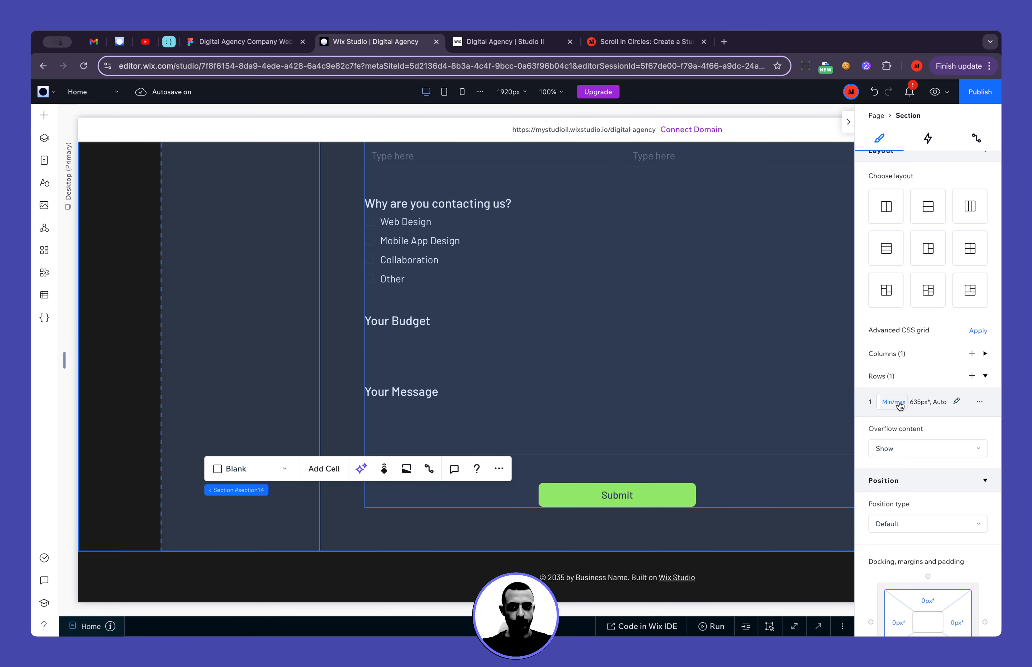
{"action": "left_click", "coordinate": [900, 405]}
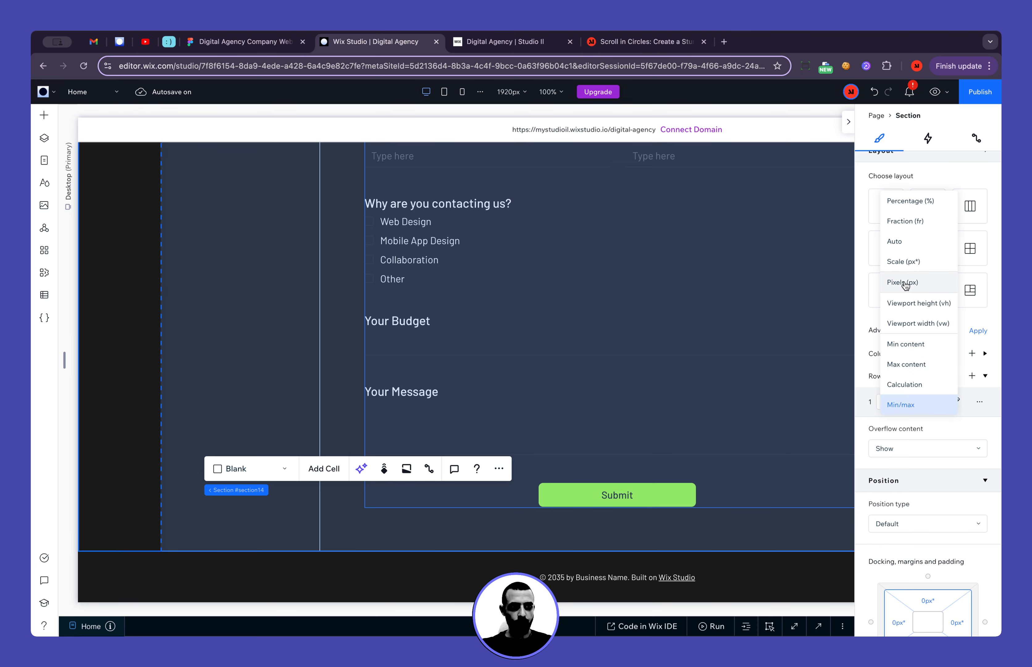
{"action": "left_click", "coordinate": [920, 226]}
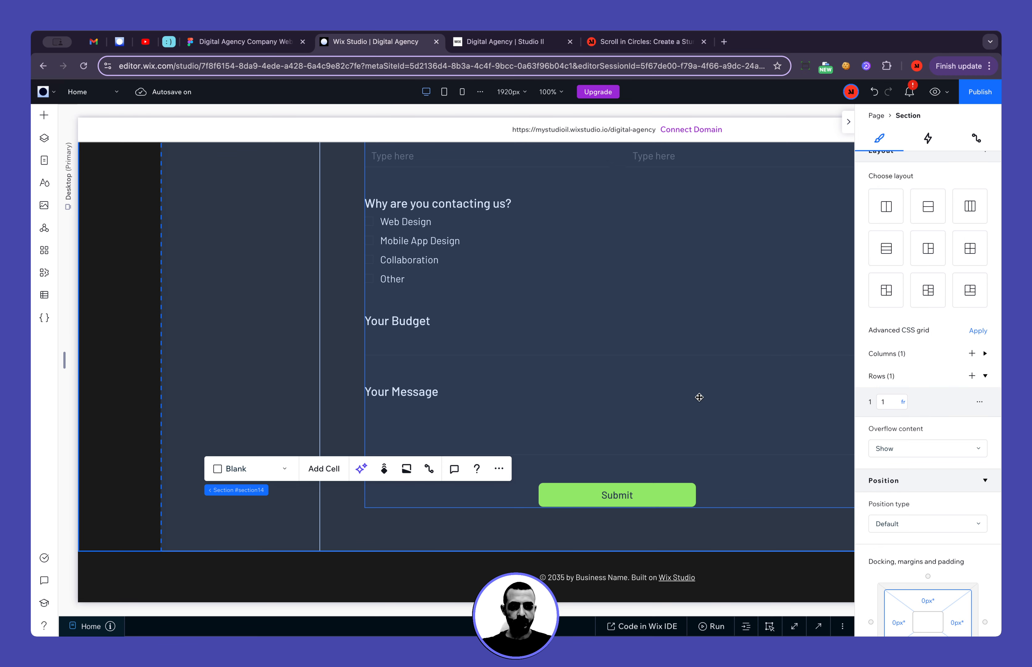
Set the row height of the container around the contact form to 1 fr on desktop
{"action": "left_click", "coordinate": [383, 431]}
{"action": "left_click", "coordinate": [346, 419]}
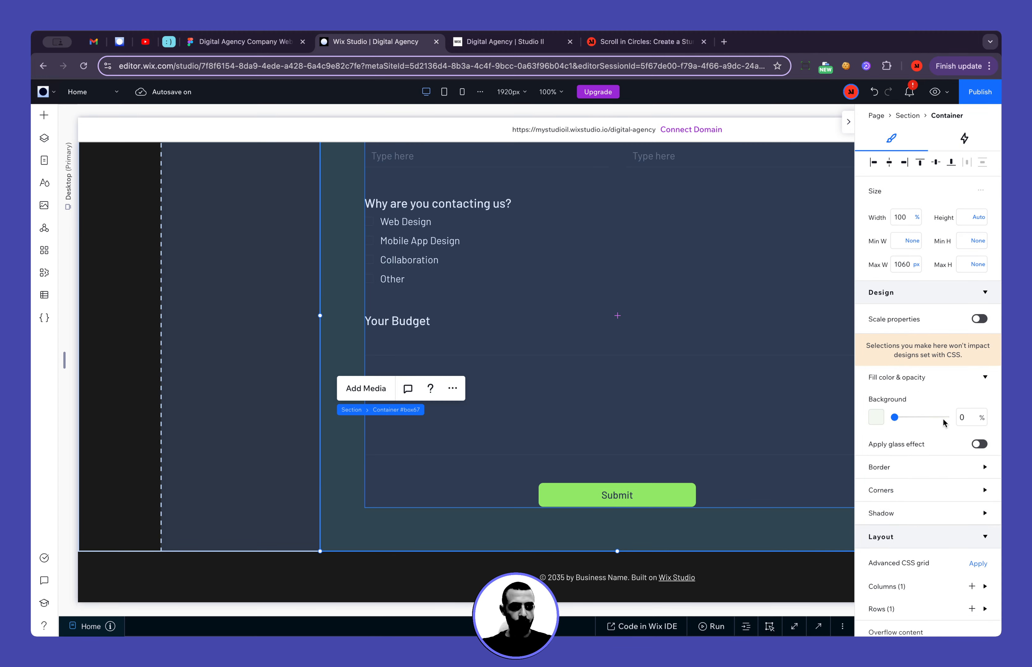
{"action": "scroll", "coordinate": [937, 478], "scroll_direction": "down", "scroll_amount": 2}
{"action": "left_click", "coordinate": [898, 386]}
{"action": "left_click", "coordinate": [899, 405]}
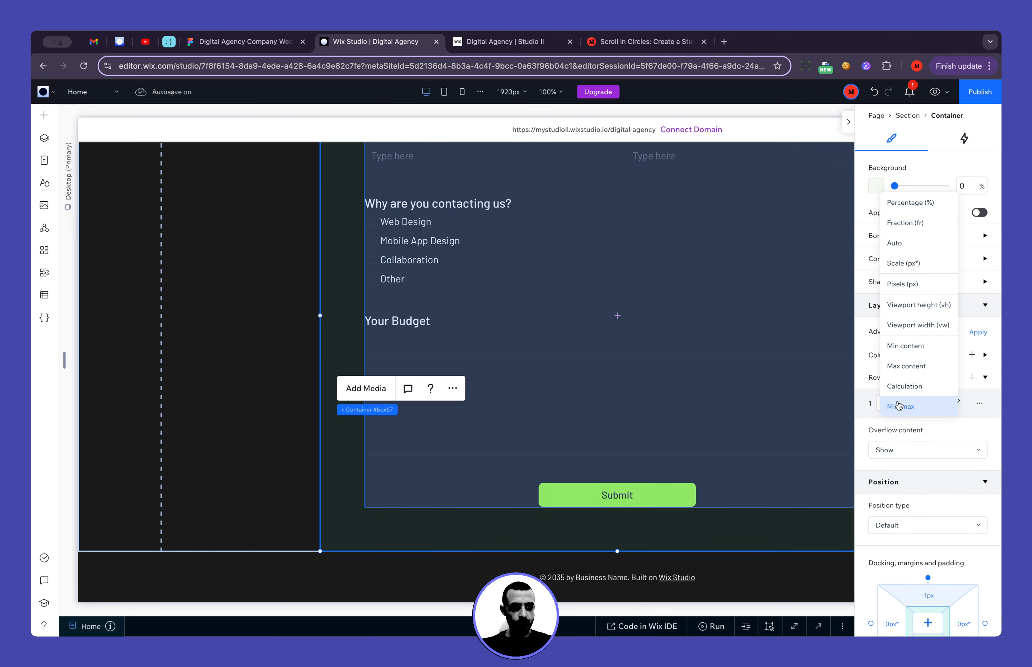
{"action": "left_click", "coordinate": [901, 228]}
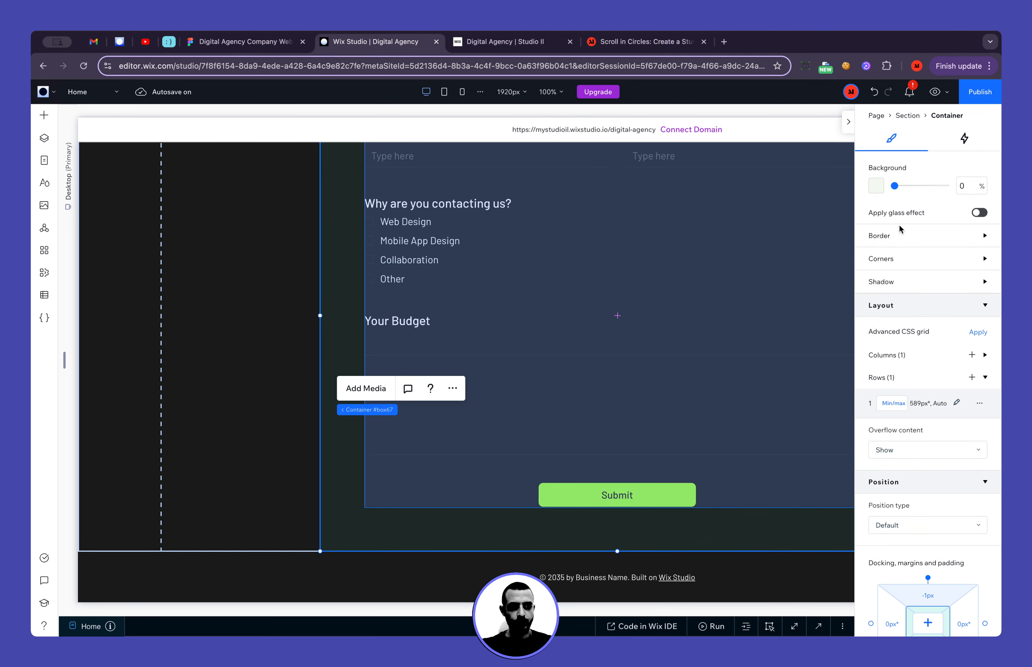
Try to set the form container's row height to fraction units at the mobile breakpoint, and return to desktop
{"action": "left_click", "coordinate": [464, 93]}
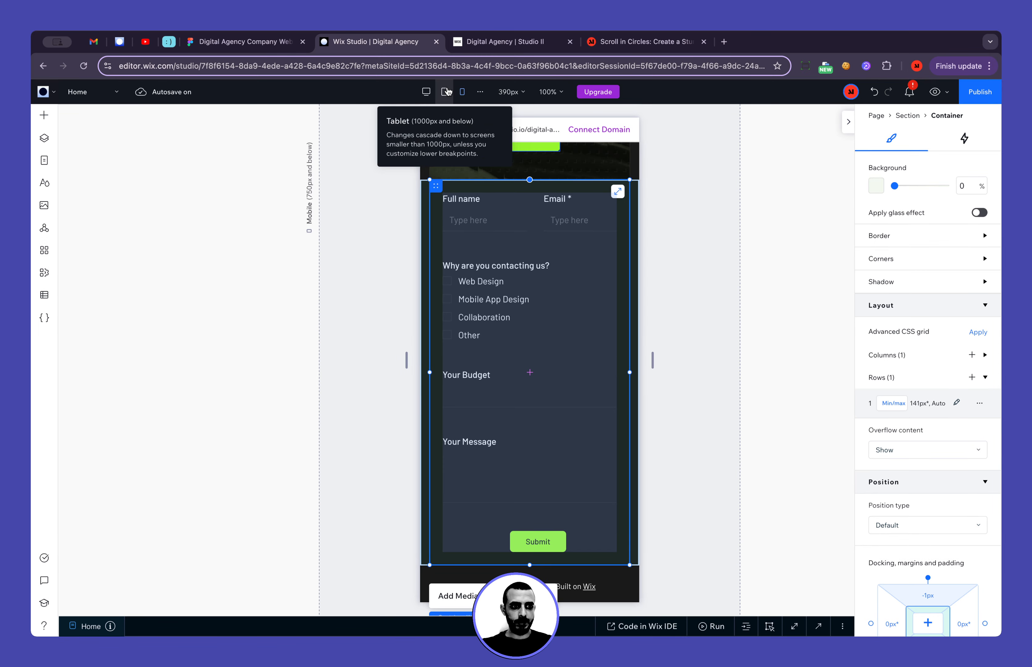
{"action": "left_click", "coordinate": [444, 91]}
{"action": "left_click", "coordinate": [463, 91]}
{"action": "left_click", "coordinate": [895, 404]}
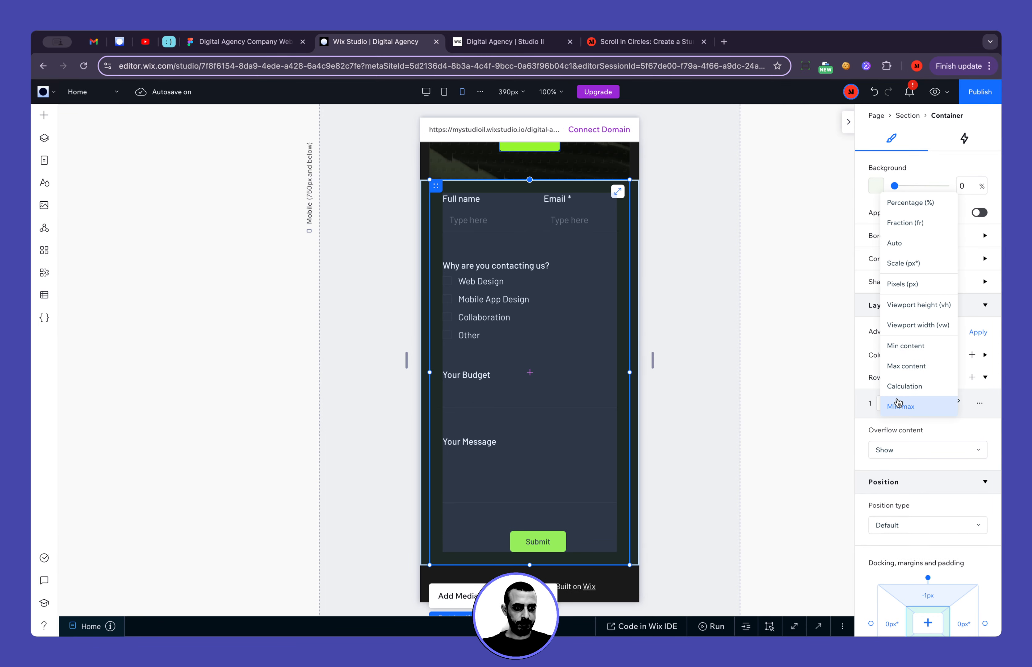
{"action": "left_click", "coordinate": [891, 222]}
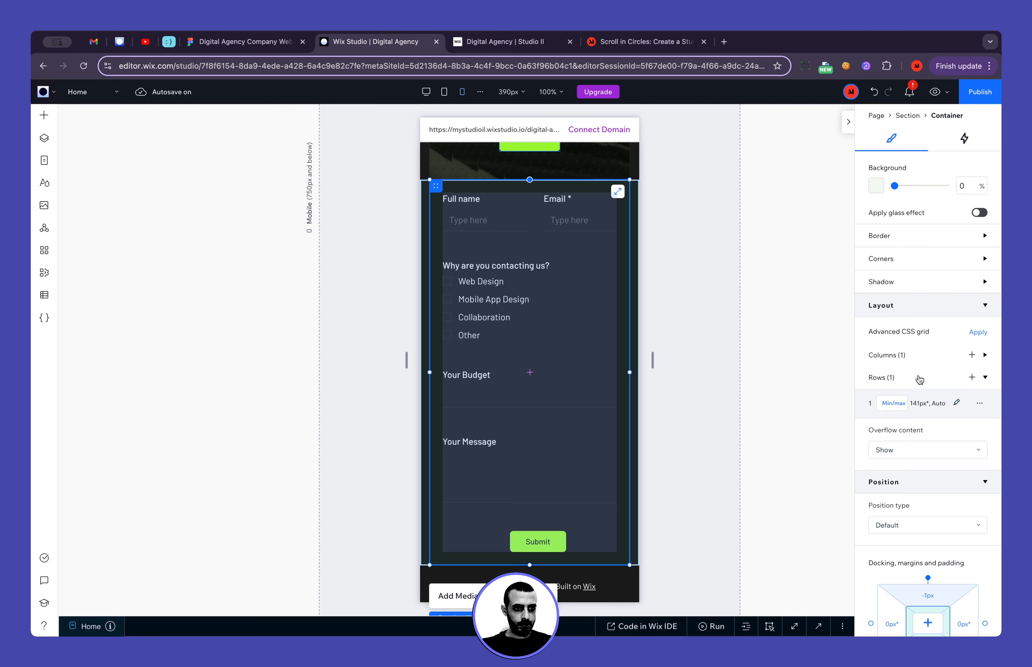
{"action": "left_click", "coordinate": [894, 403]}
{"action": "left_click", "coordinate": [904, 225]}
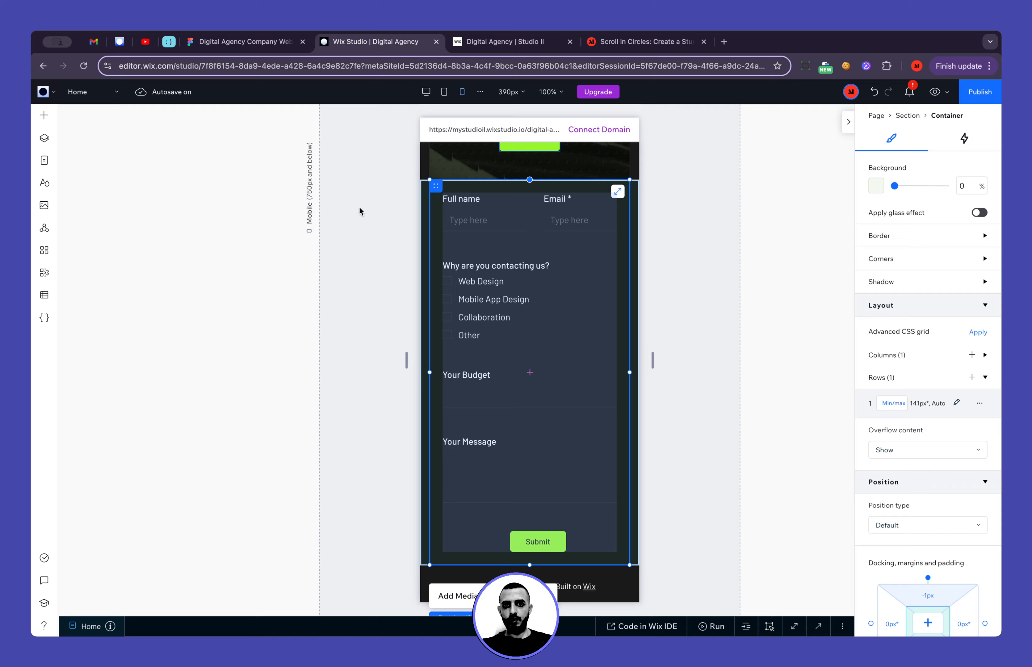
{"action": "left_click", "coordinate": [427, 91]}
Add a blank section between the contact form section and the footer
{"action": "scroll", "coordinate": [312, 355], "scroll_direction": "down", "scroll_amount": 10}
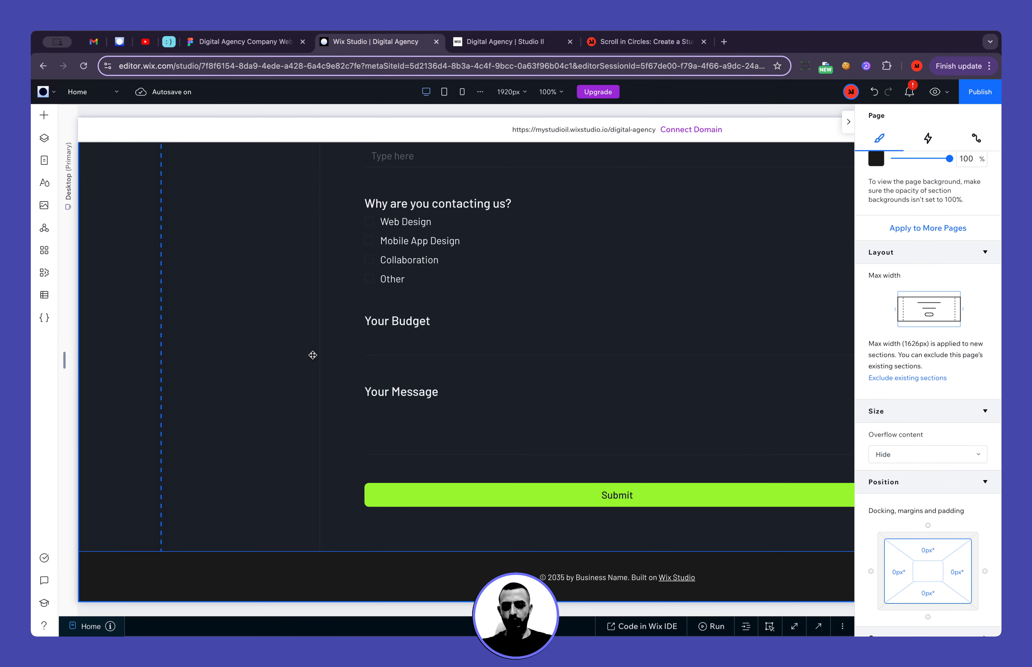
{"action": "left_click", "coordinate": [253, 572]}
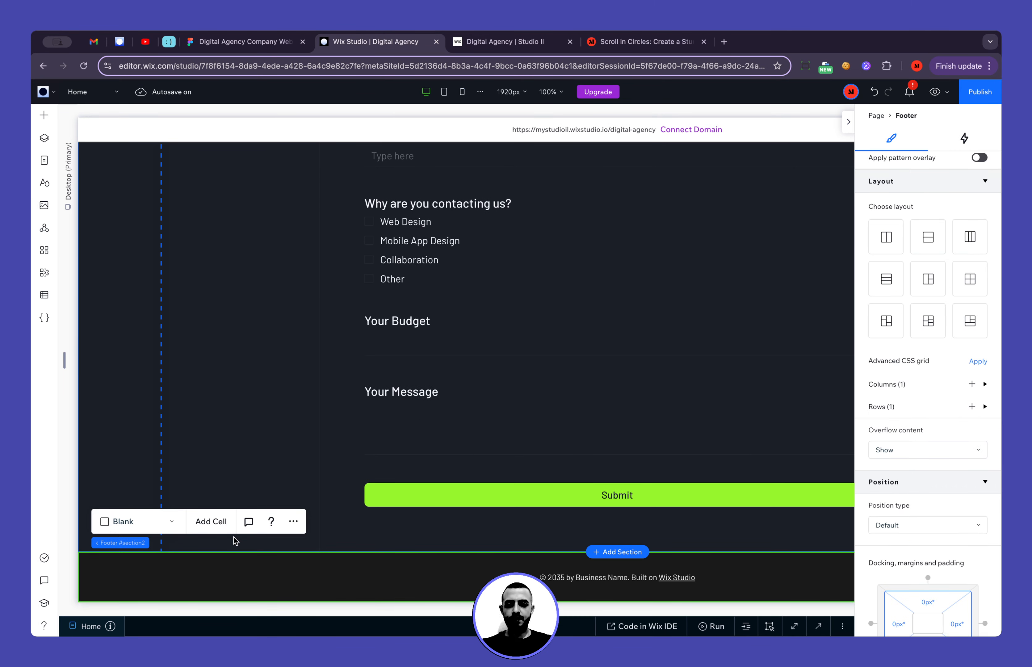
{"action": "left_click", "coordinate": [609, 552]}
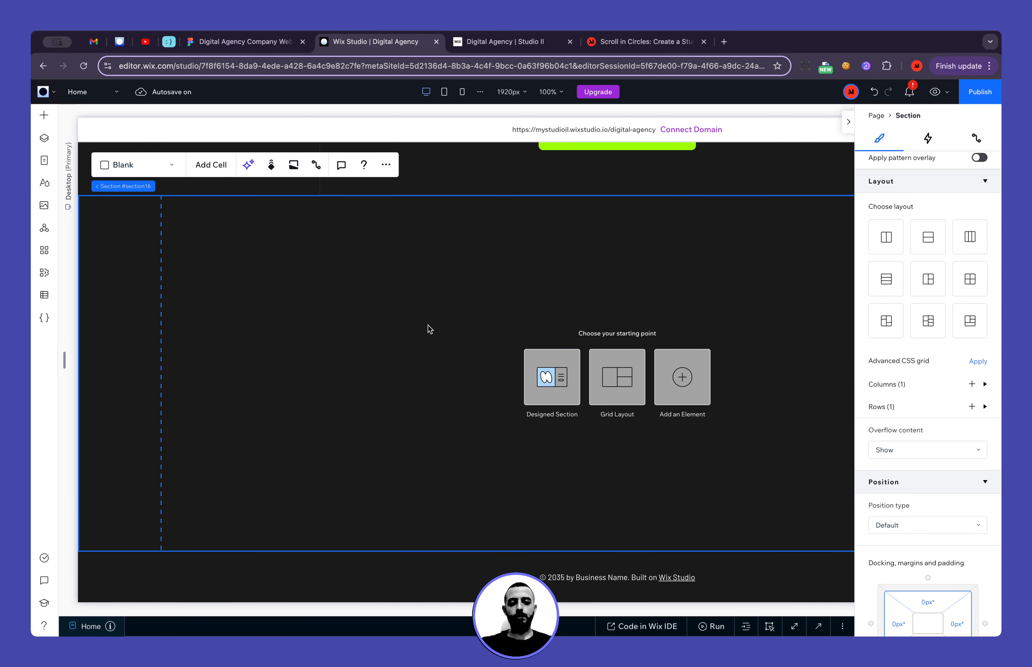
Set the new section's minimum height to 200 vh
{"action": "scroll", "coordinate": [972, 231], "scroll_direction": "up", "scroll_amount": 5}
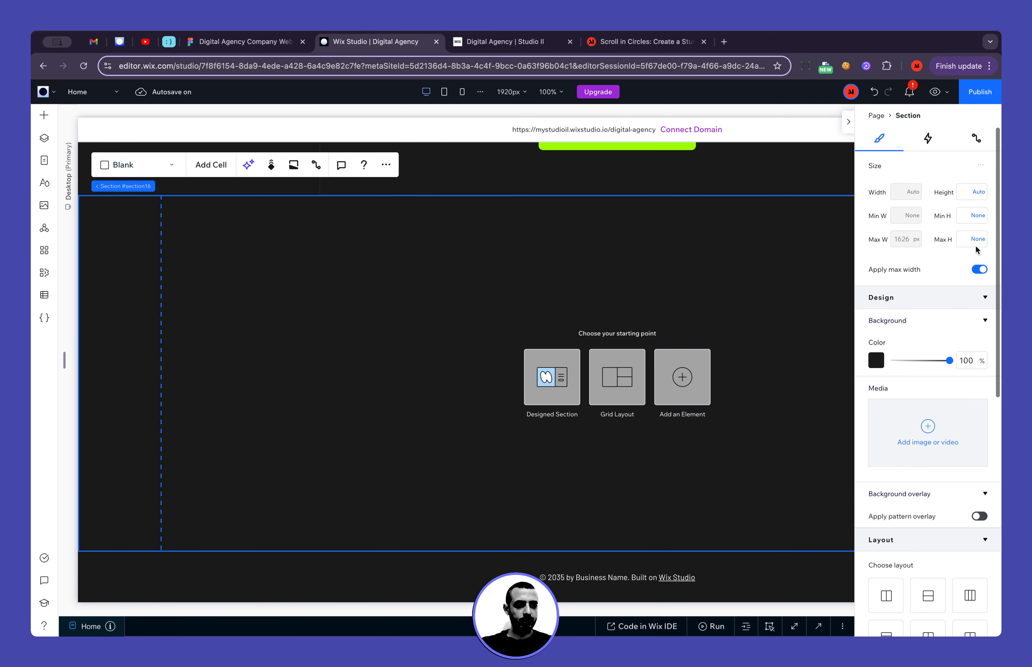
{"action": "left_click", "coordinate": [970, 221]}
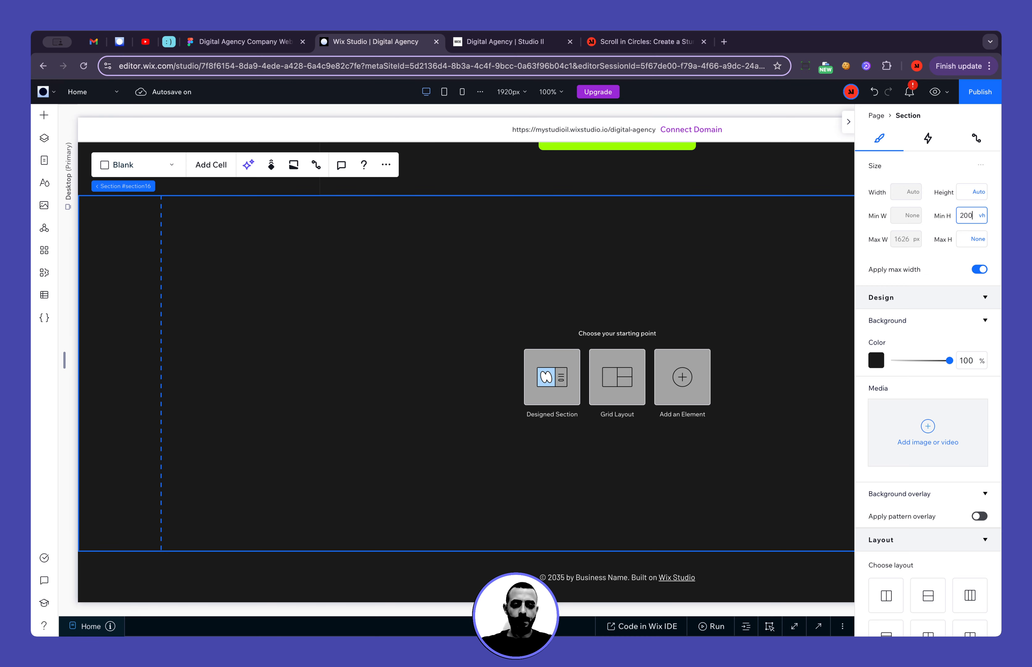
{"action": "key", "text": "Return"}
{"action": "left_click", "coordinate": [421, 362]}
{"action": "scroll", "coordinate": [421, 361], "scroll_direction": "down", "scroll_amount": 3}
{"action": "scroll", "coordinate": [421, 362], "scroll_direction": "right", "scroll_amount": 2}
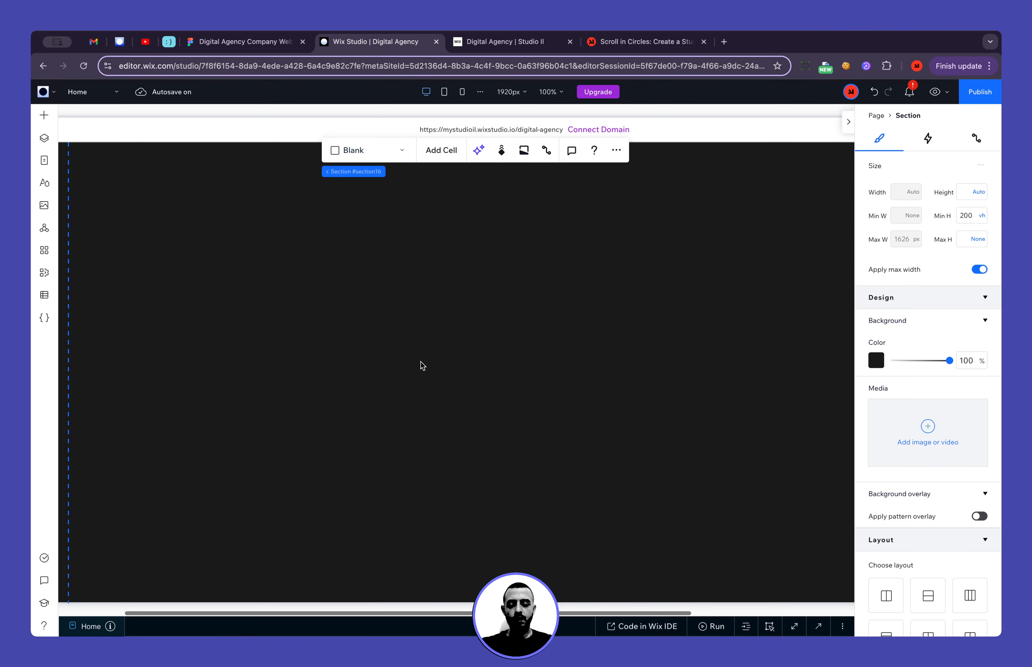
Add a container to the new section at 100% width, centred horizontally
{"action": "left_click", "coordinate": [44, 115]}
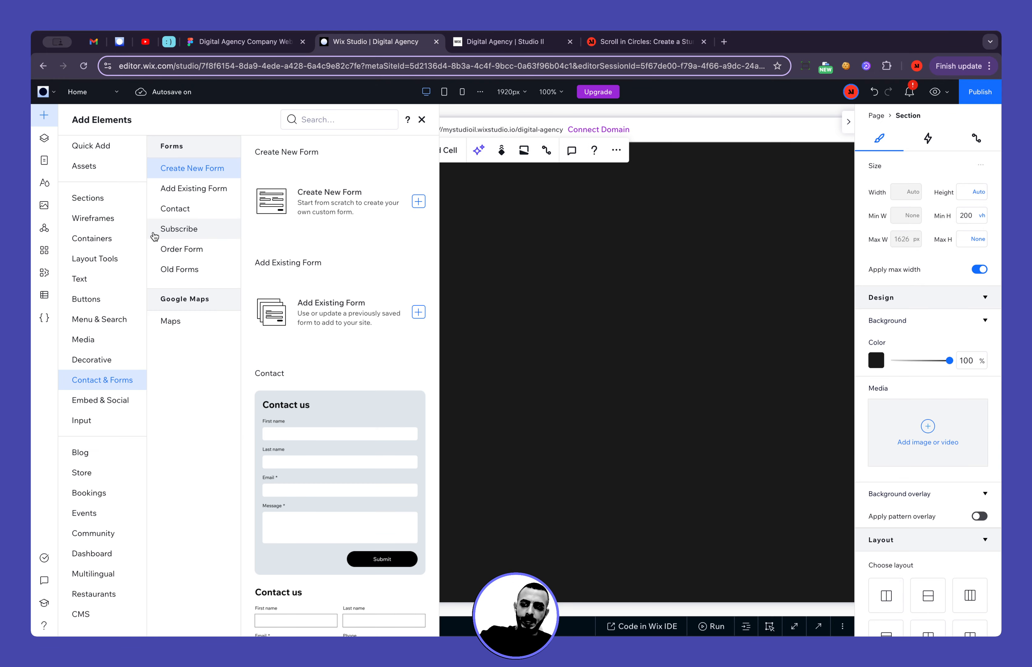
{"action": "left_click", "coordinate": [114, 149]}
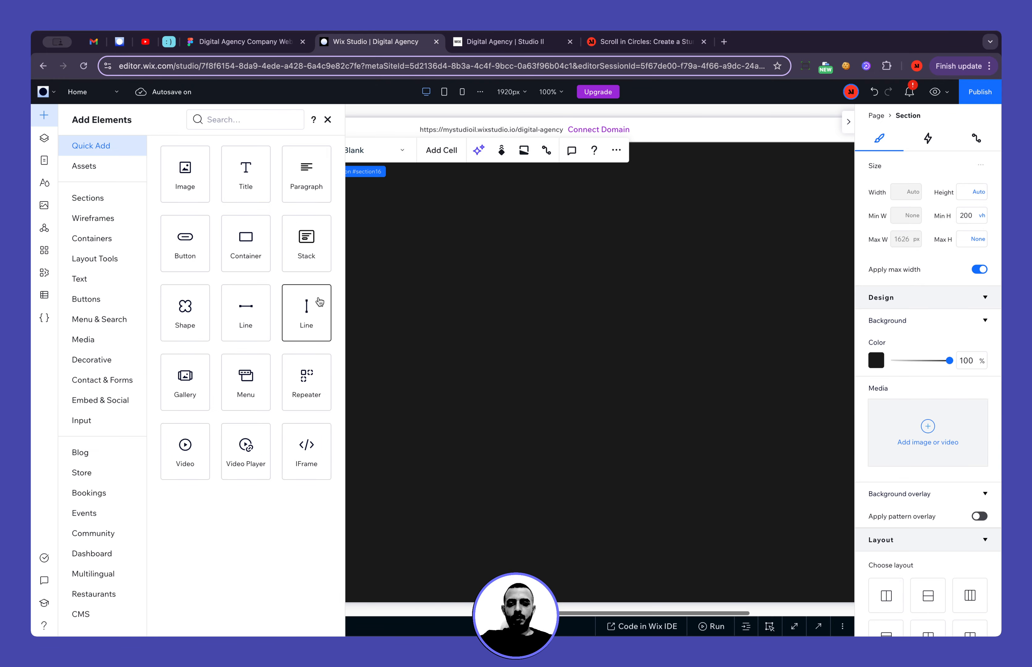
{"action": "left_click_drag", "start_coordinate": [243, 256], "coordinate": [532, 309]}
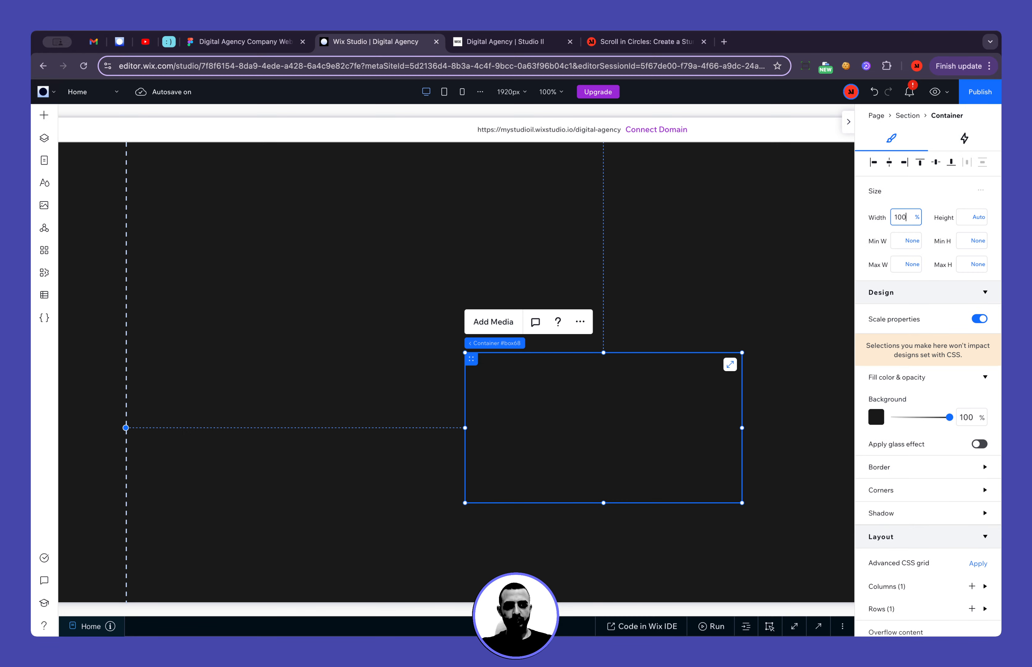
{"action": "key", "text": "Return"}
{"action": "left_click", "coordinate": [890, 163]}
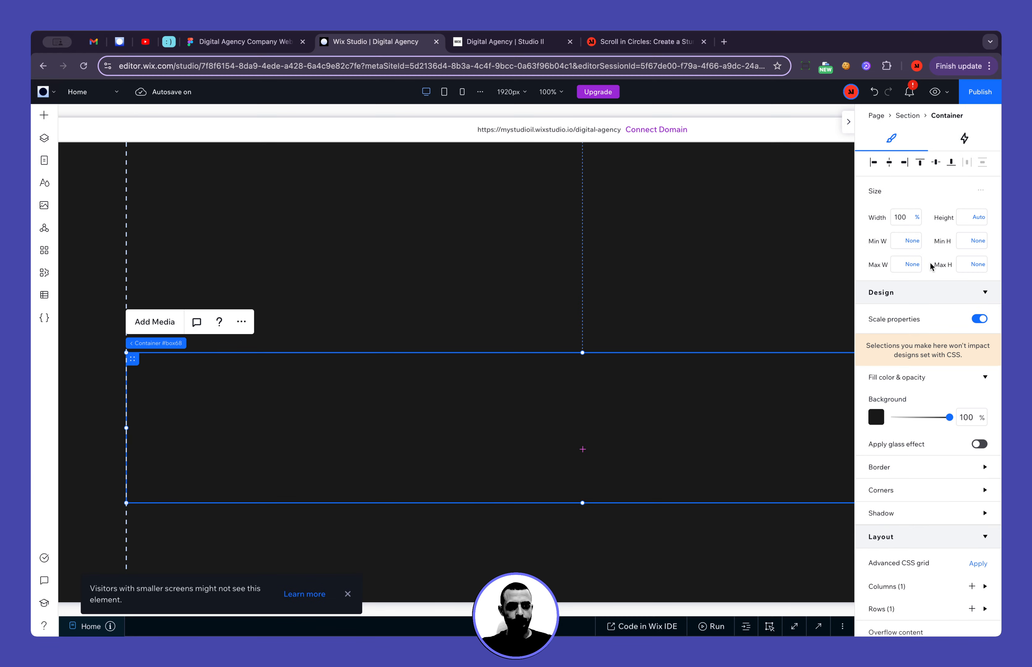
Give the new container a bright green border 4 px wide
{"action": "scroll", "coordinate": [942, 450], "scroll_direction": "down", "scroll_amount": 3}
{"action": "left_click", "coordinate": [944, 334]}
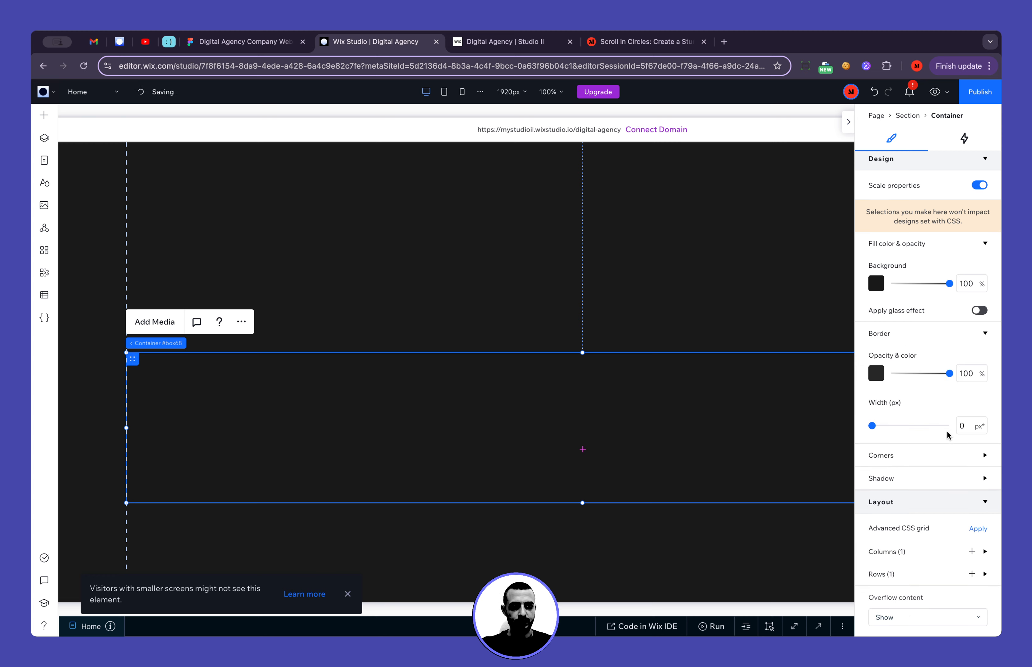
{"action": "left_click", "coordinate": [876, 373]}
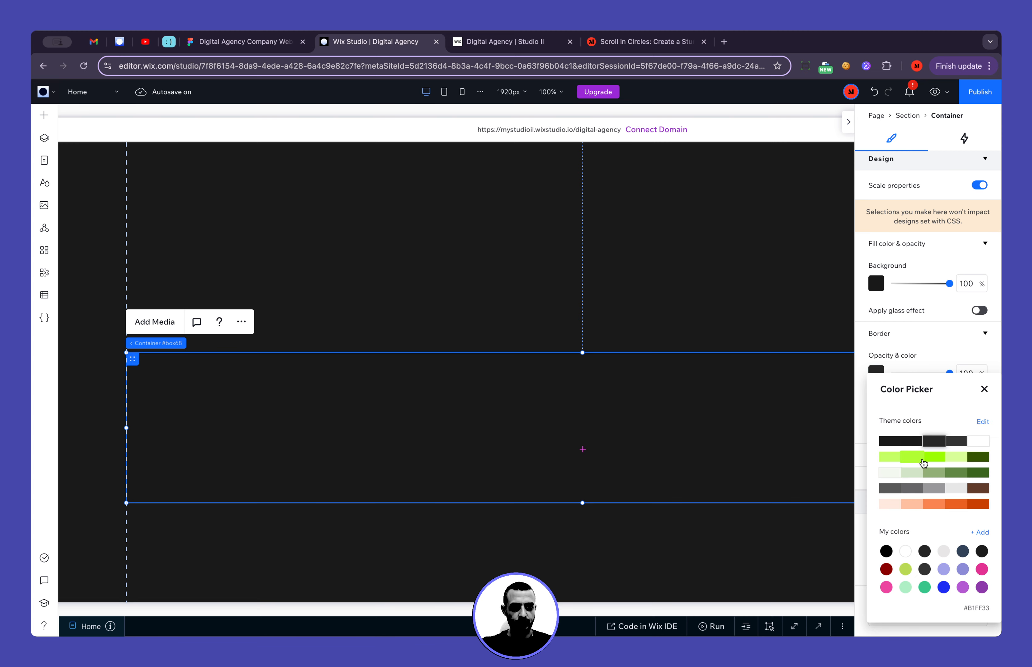
{"action": "left_click", "coordinate": [906, 459]}
{"action": "left_click", "coordinate": [981, 393]}
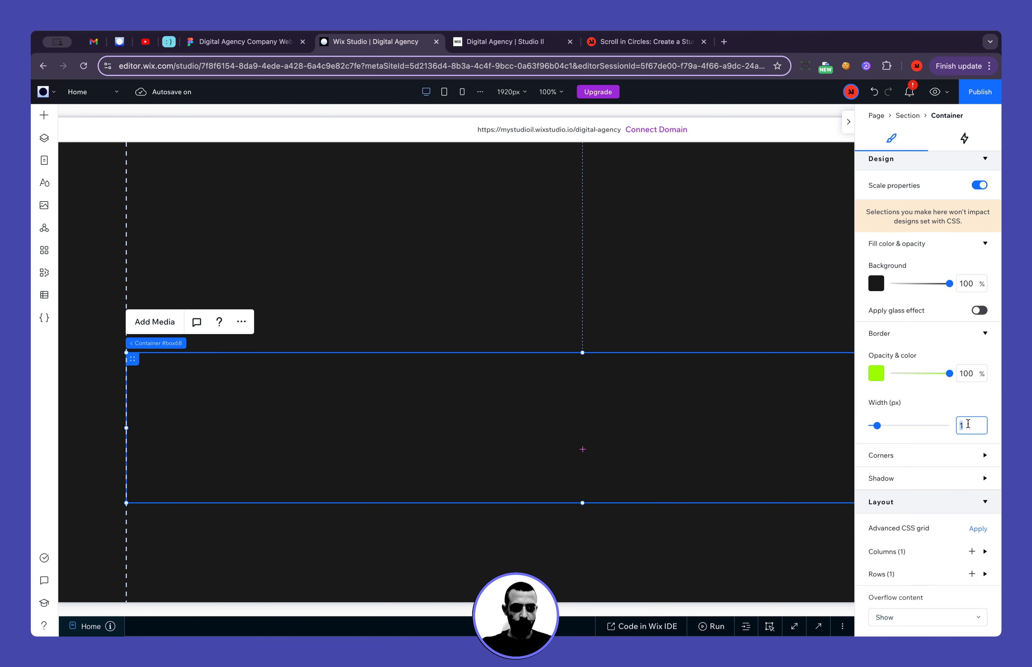
{"action": "type", "text": "4"}
{"action": "key", "text": "Return"}
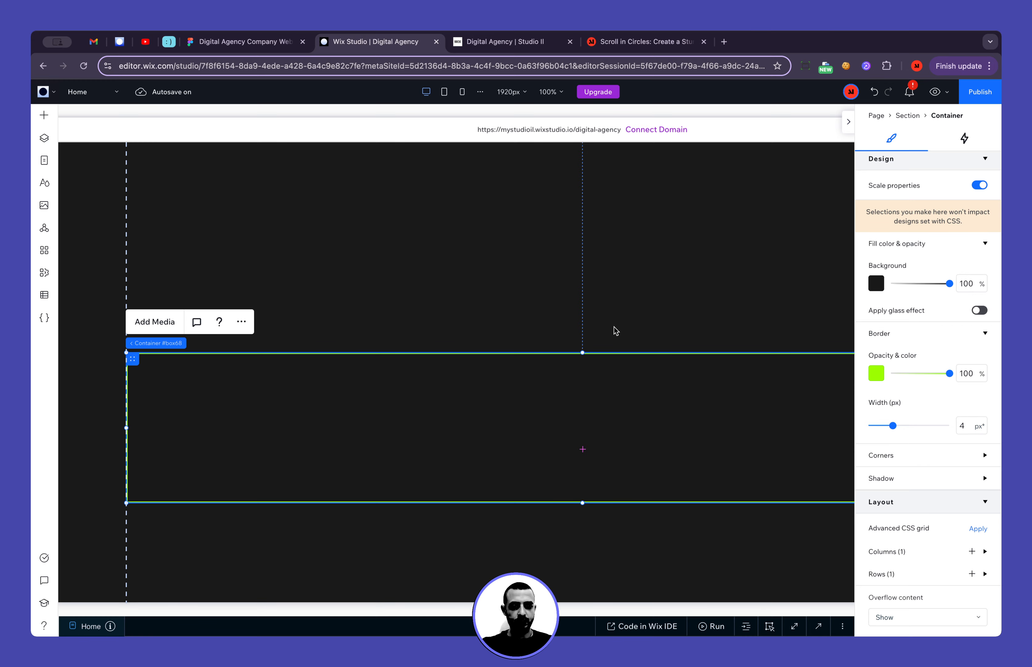
Extend the green-bordered container upward to about twice its height
{"action": "left_click_drag", "start_coordinate": [583, 353], "coordinate": [583, 200]}
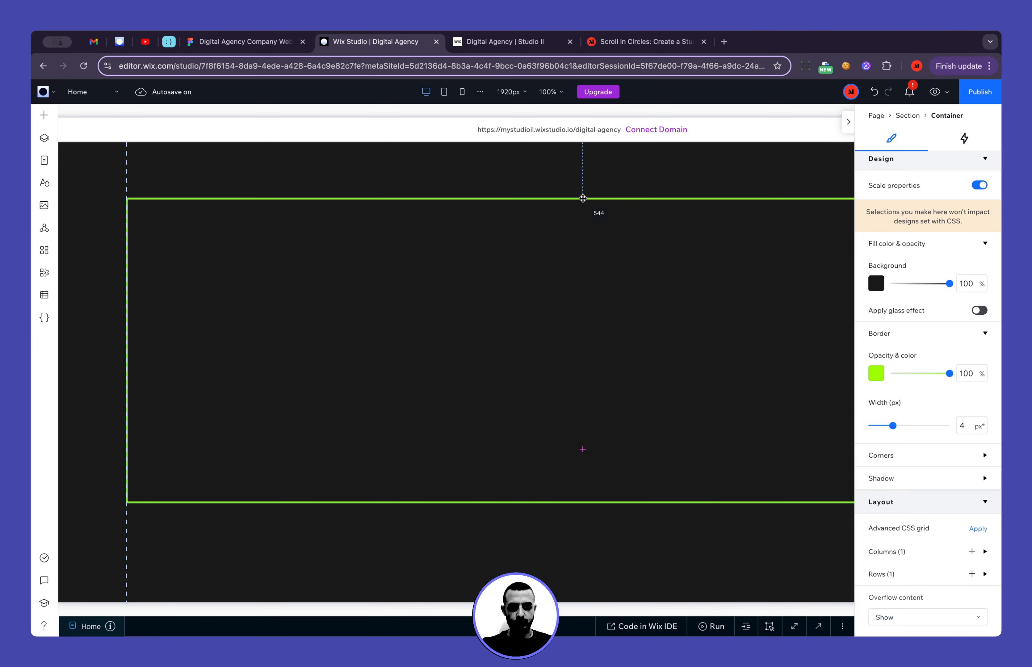
{"action": "left_click", "coordinate": [413, 586]}
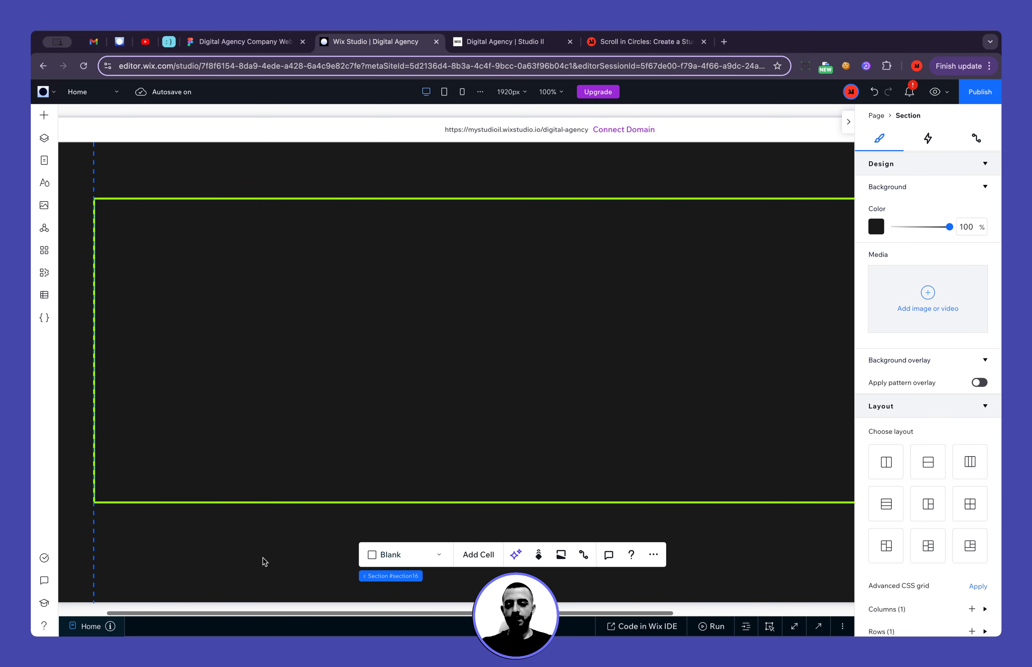
{"action": "left_click", "coordinate": [44, 115]}
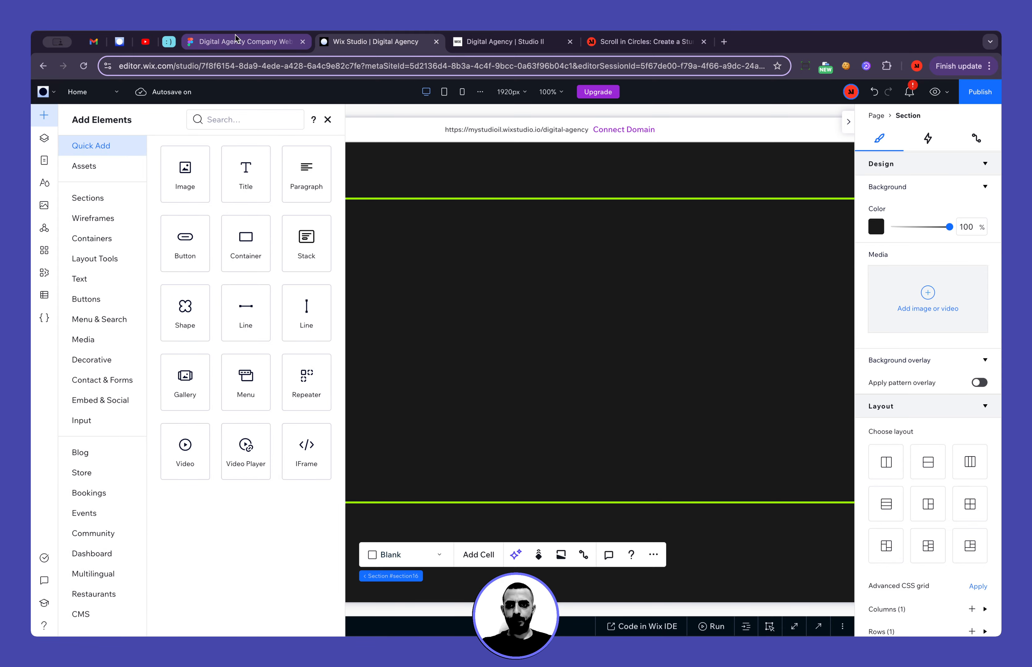
Switch to the Figma design and examine the Footer Section's rows, links, contact details and social icons
{"action": "left_click", "coordinate": [239, 43]}
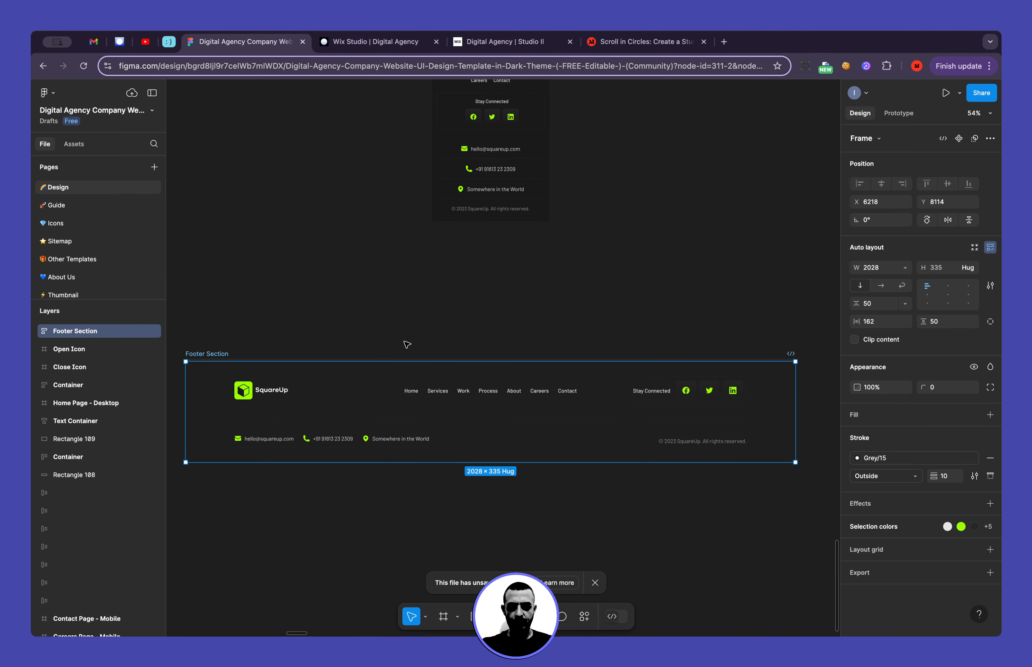
{"action": "scroll", "coordinate": [407, 345], "scroll_direction": "down", "scroll_amount": 5}
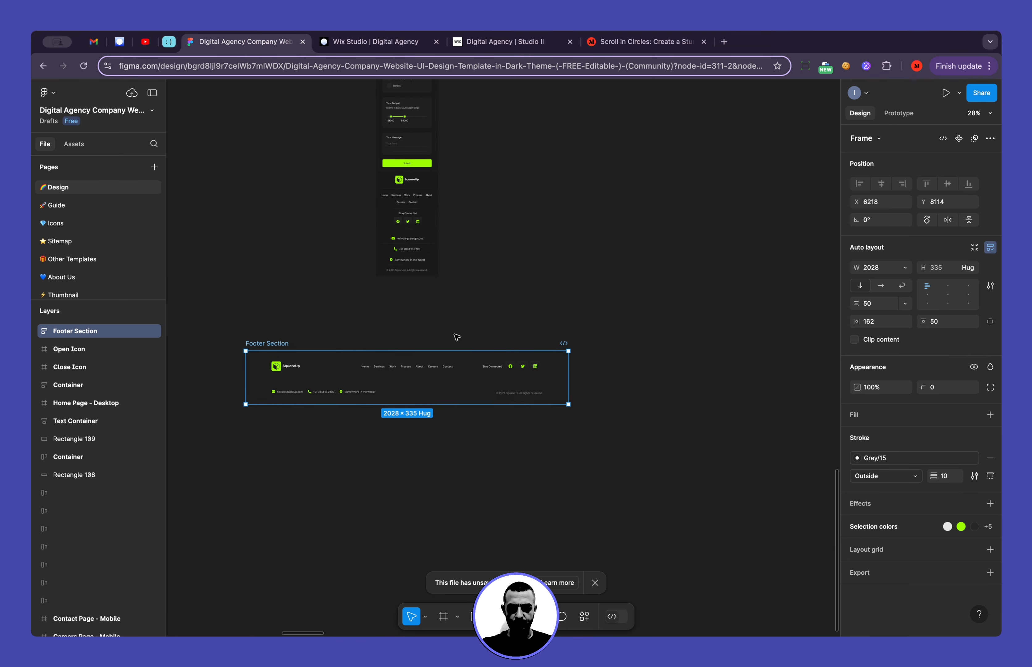
{"action": "scroll", "coordinate": [365, 389], "scroll_direction": "up", "scroll_amount": 5}
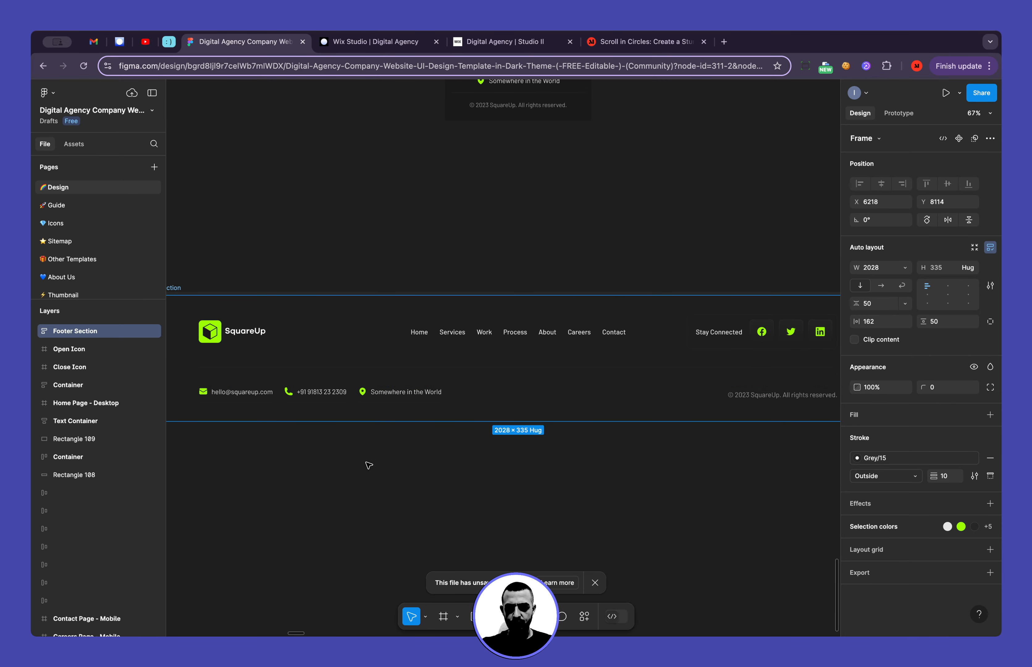
{"action": "scroll", "coordinate": [369, 466], "scroll_direction": "left", "scroll_amount": 1}
{"action": "scroll", "coordinate": [368, 466], "scroll_direction": "down", "scroll_amount": 1}
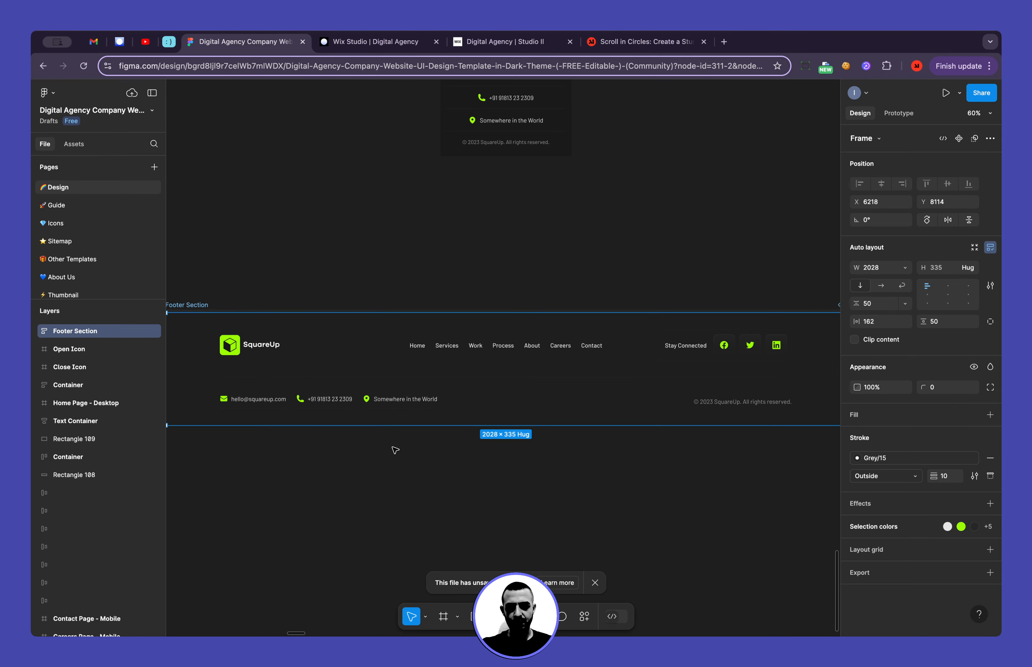
{"action": "scroll", "coordinate": [396, 449], "scroll_direction": "up", "scroll_amount": 4}
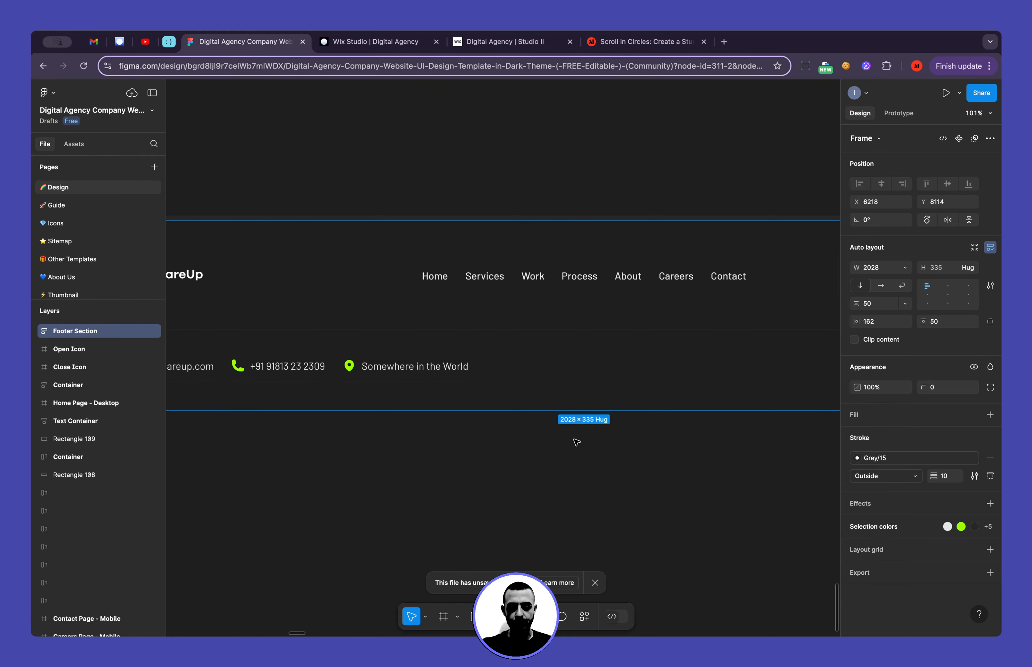
{"action": "scroll", "coordinate": [576, 440], "scroll_direction": "down", "scroll_amount": 4}
{"action": "scroll", "coordinate": [576, 442], "scroll_direction": "up", "scroll_amount": 1}
{"action": "scroll", "coordinate": [576, 441], "scroll_direction": "right", "scroll_amount": 1}
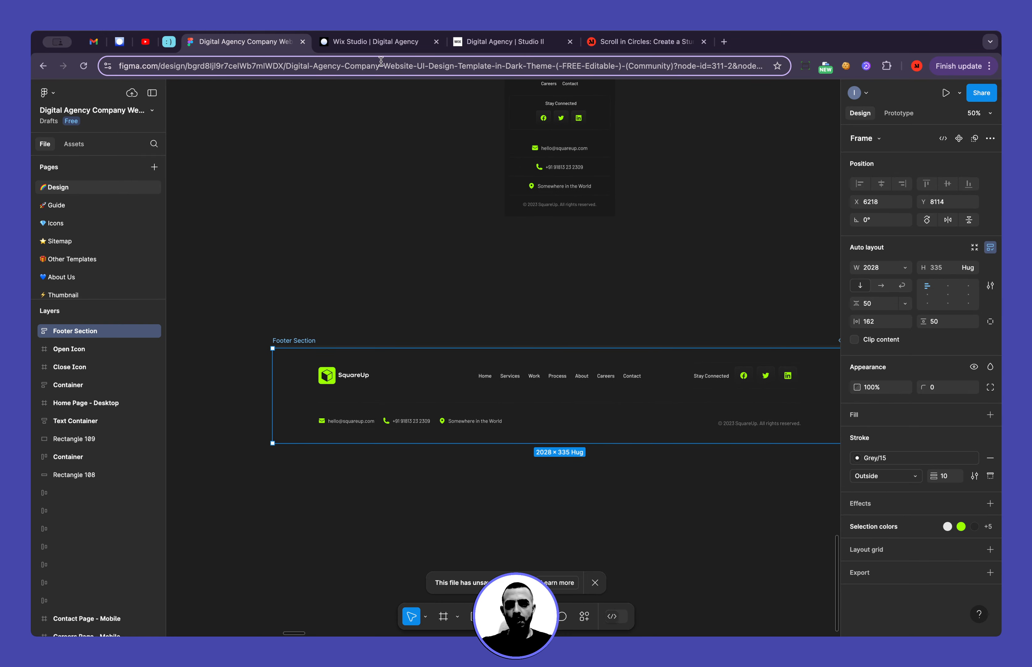
Return to Wix Studio and apply an advanced CSS grid with a 1x3 layout to the green-bordered container
{"action": "left_click", "coordinate": [381, 46]}
{"action": "left_click", "coordinate": [439, 391]}
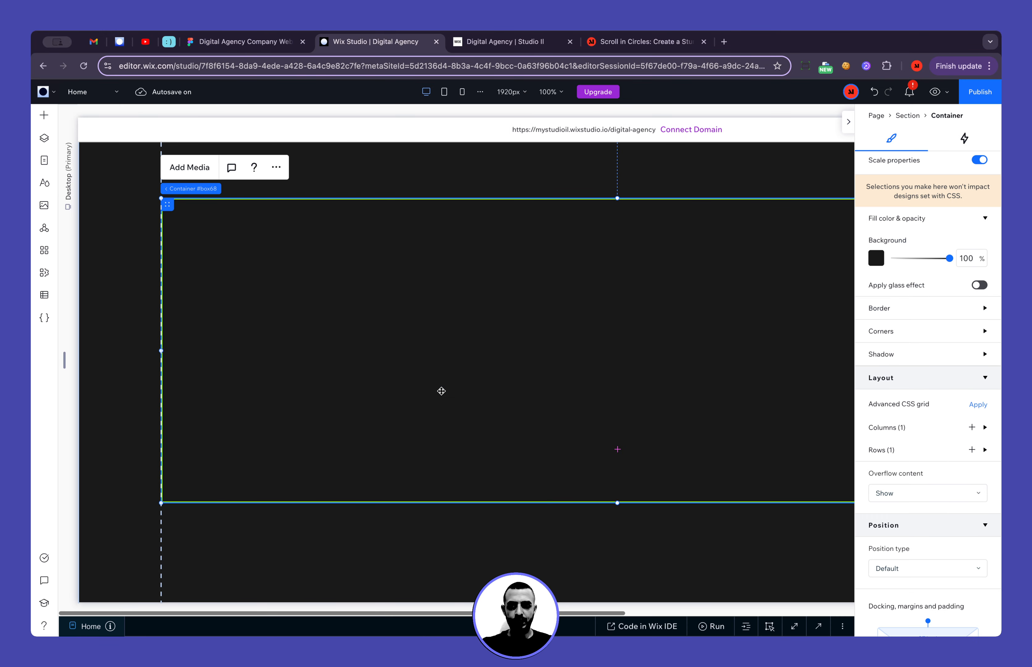
{"action": "left_click", "coordinate": [269, 170]}
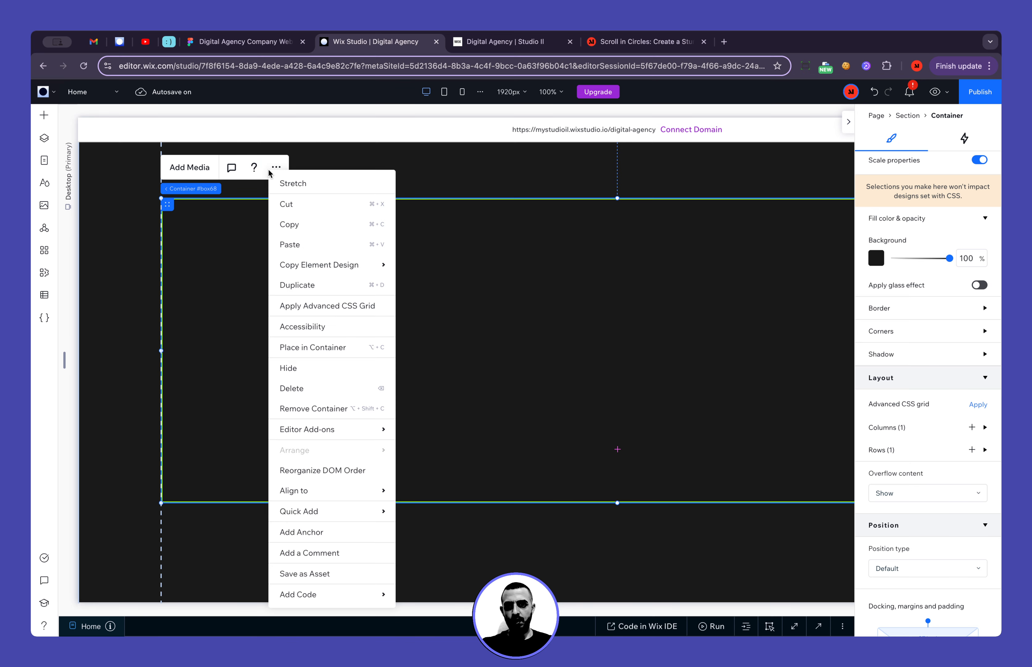
{"action": "left_click", "coordinate": [366, 309]}
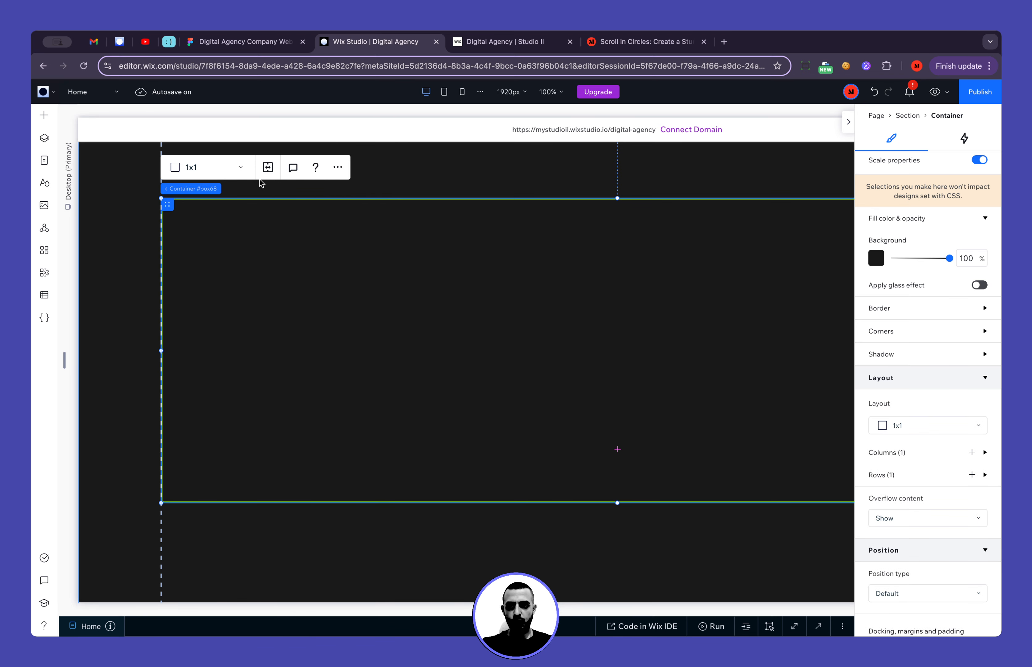
{"action": "left_click", "coordinate": [213, 168]}
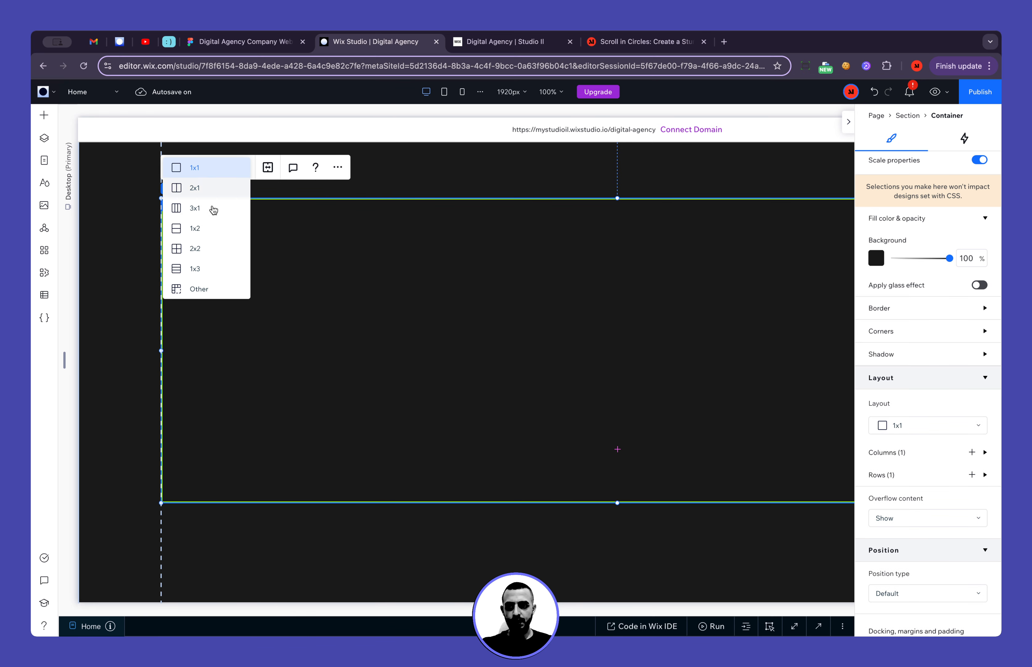
{"action": "left_click", "coordinate": [208, 268]}
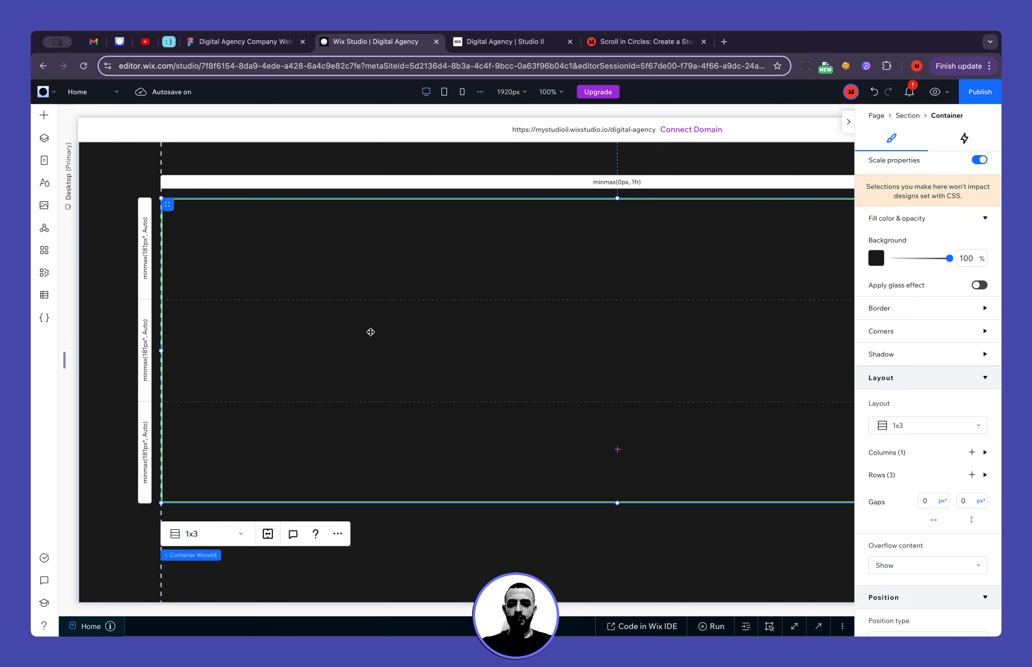
{"action": "left_click", "coordinate": [45, 115]}
{"action": "left_click", "coordinate": [46, 116]}
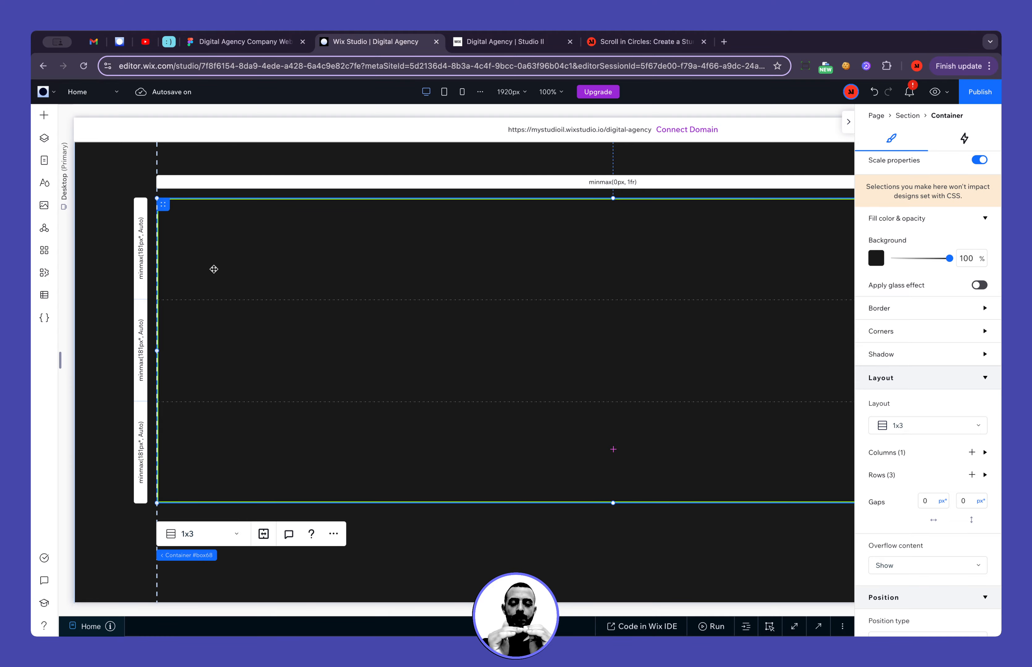
Duplicate the Decorative Horizontal Line in the Companies Logos section and cut the copy
{"action": "scroll", "coordinate": [232, 317], "scroll_direction": "up", "scroll_amount": 15}
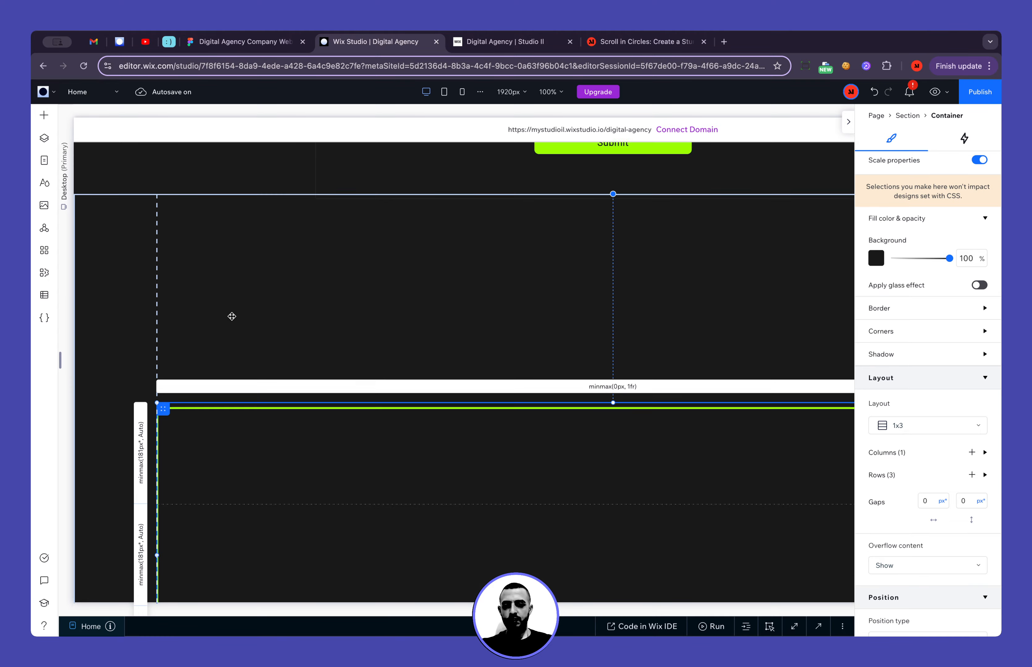
{"action": "scroll", "coordinate": [232, 316], "scroll_direction": "down", "scroll_amount": 10}
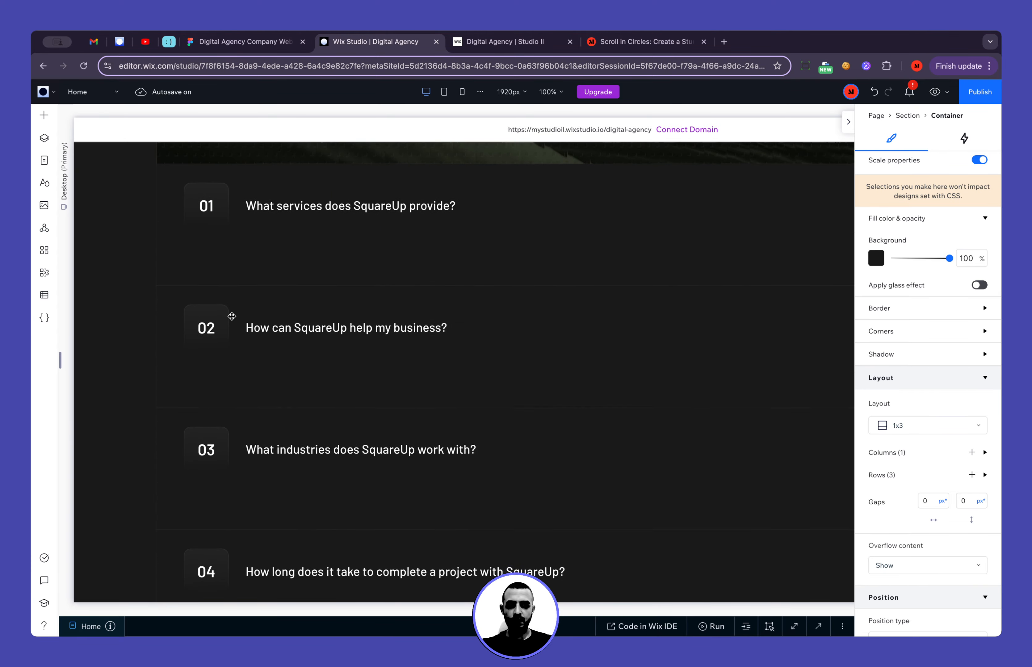
{"action": "scroll", "coordinate": [232, 317], "scroll_direction": "up", "scroll_amount": 15}
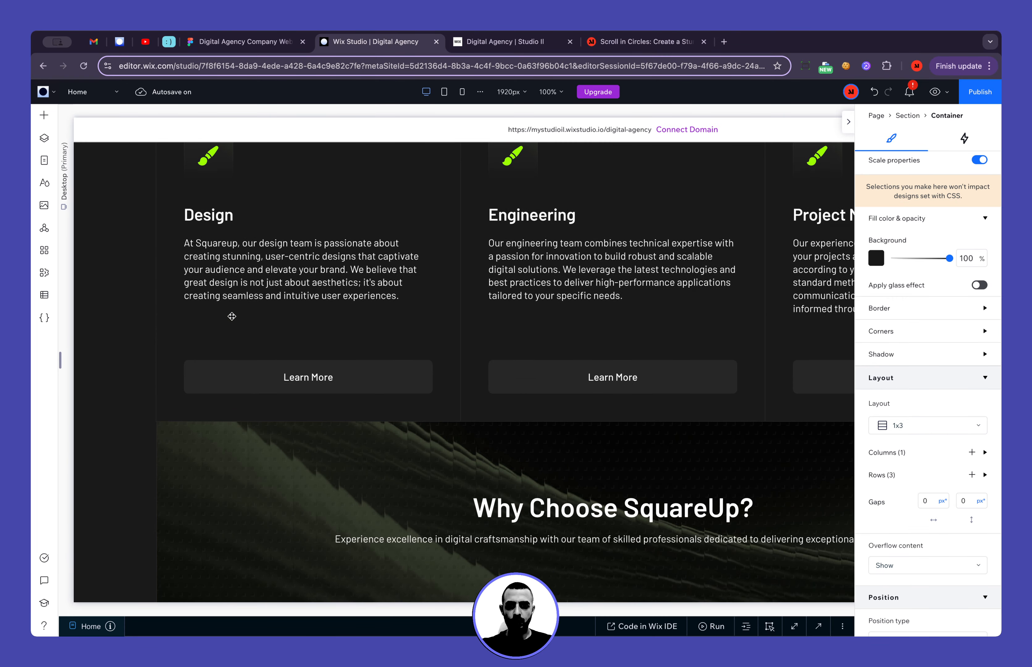
{"action": "scroll", "coordinate": [232, 316], "scroll_direction": "down", "scroll_amount": 3}
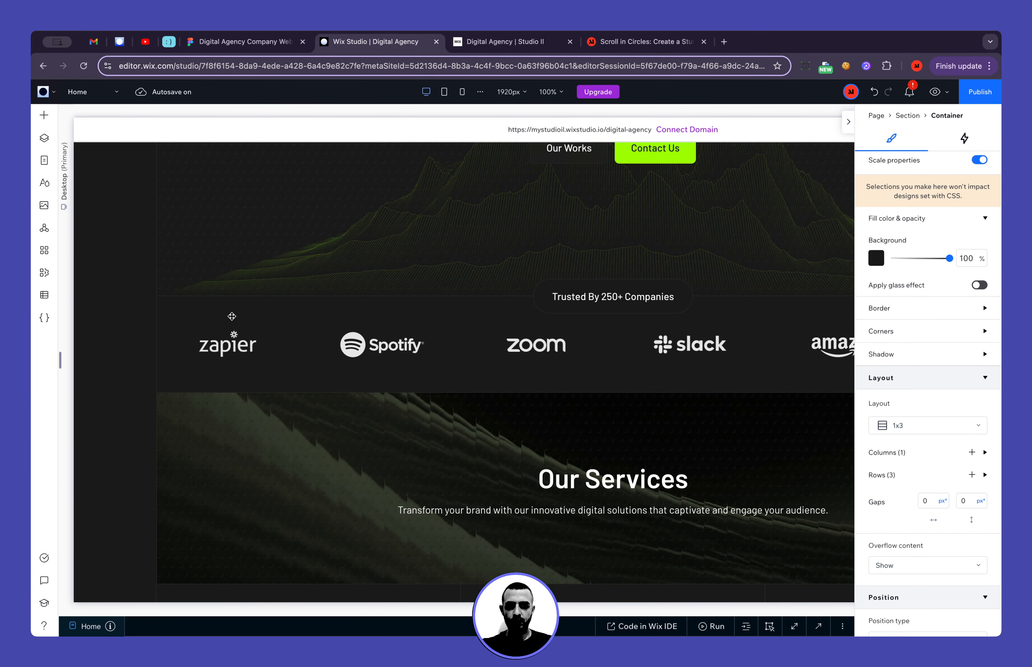
{"action": "left_click", "coordinate": [268, 307]}
{"action": "left_click", "coordinate": [44, 138]}
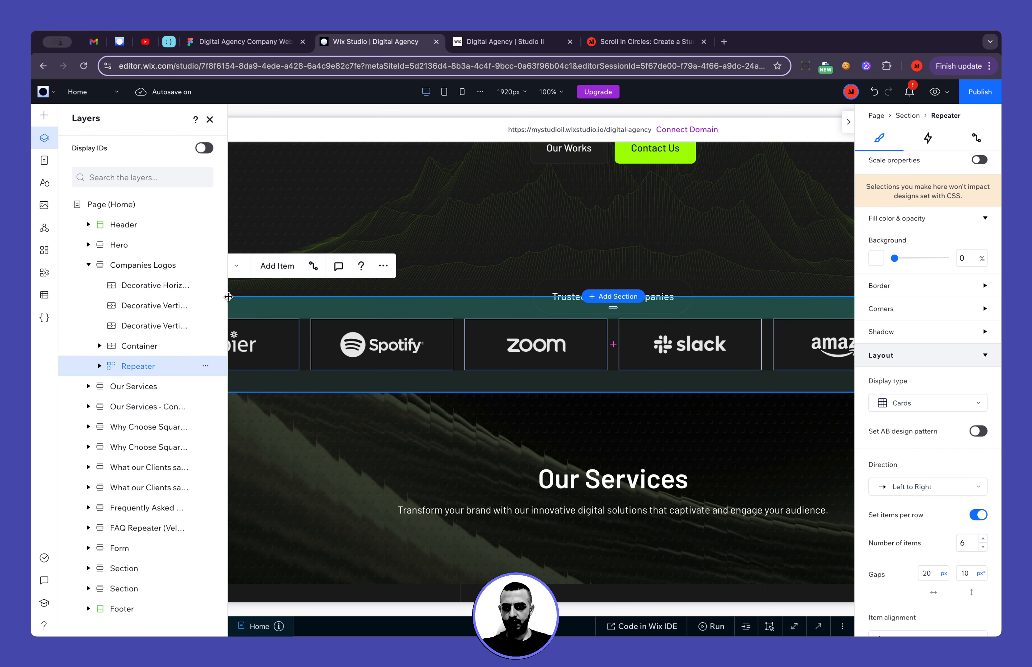
{"action": "left_click_drag", "start_coordinate": [227, 297], "coordinate": [351, 297]}
{"action": "left_click", "coordinate": [210, 293]}
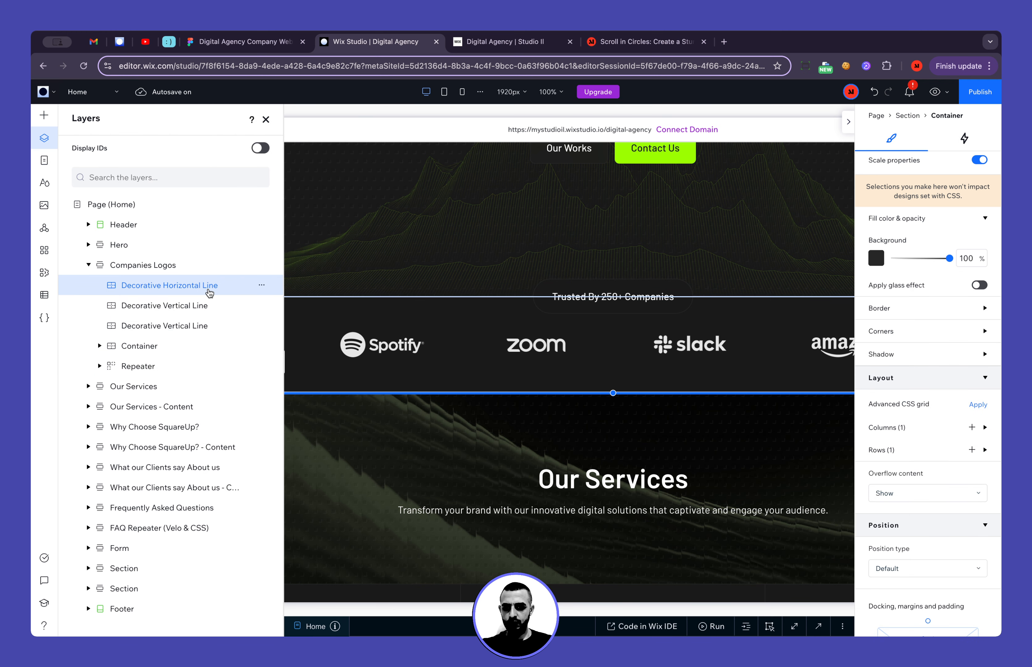
{"action": "key", "text": "super+d"}
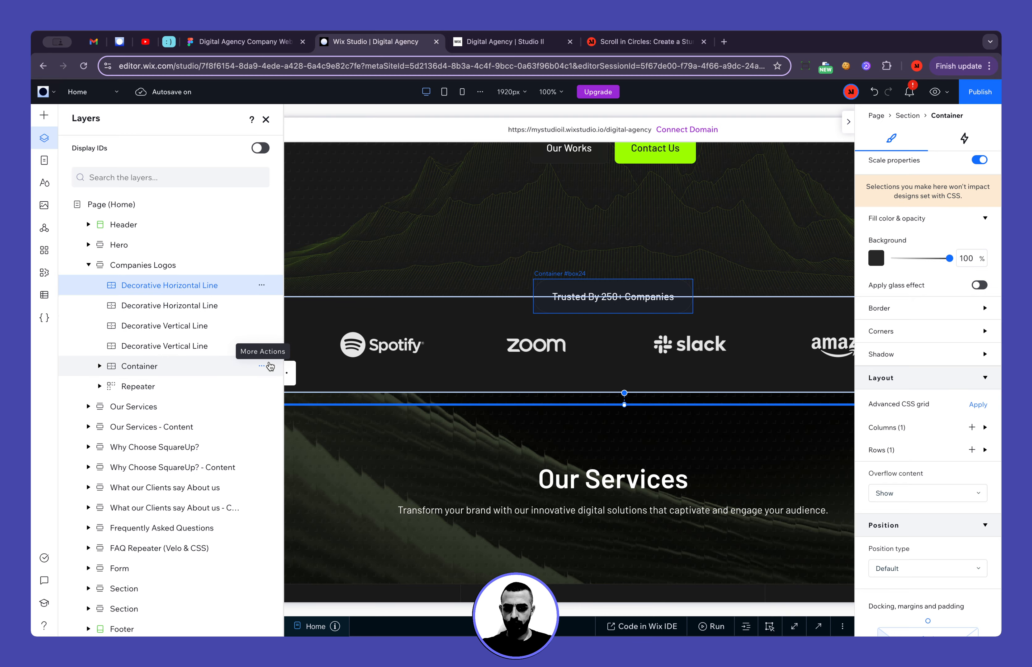
{"action": "key", "text": "Escape"}
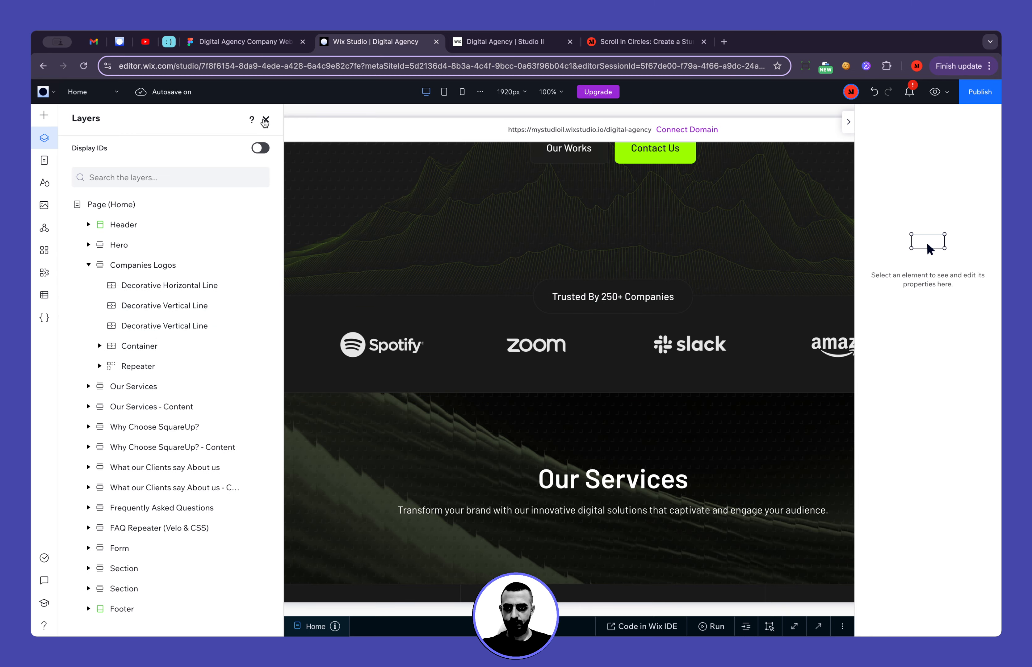
Paste the horizontal line copy into the middle row of the green-bordered container, then check its size and grid position
{"action": "left_click", "coordinate": [265, 119]}
{"action": "scroll", "coordinate": [366, 331], "scroll_direction": "down", "scroll_amount": 15}
{"action": "scroll", "coordinate": [366, 330], "scroll_direction": "down", "scroll_amount": 2}
{"action": "scroll", "coordinate": [366, 330], "scroll_direction": "up", "scroll_amount": 3}
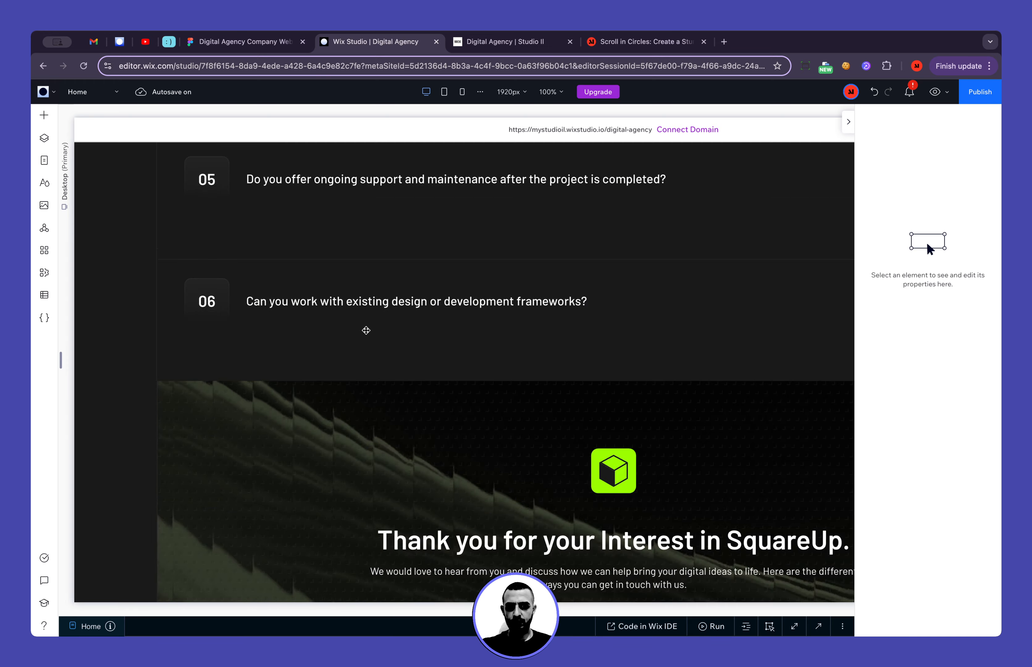
{"action": "scroll", "coordinate": [366, 331], "scroll_direction": "down", "scroll_amount": 20}
{"action": "scroll", "coordinate": [366, 330], "scroll_direction": "right", "scroll_amount": 5}
{"action": "scroll", "coordinate": [366, 331], "scroll_direction": "down", "scroll_amount": 10}
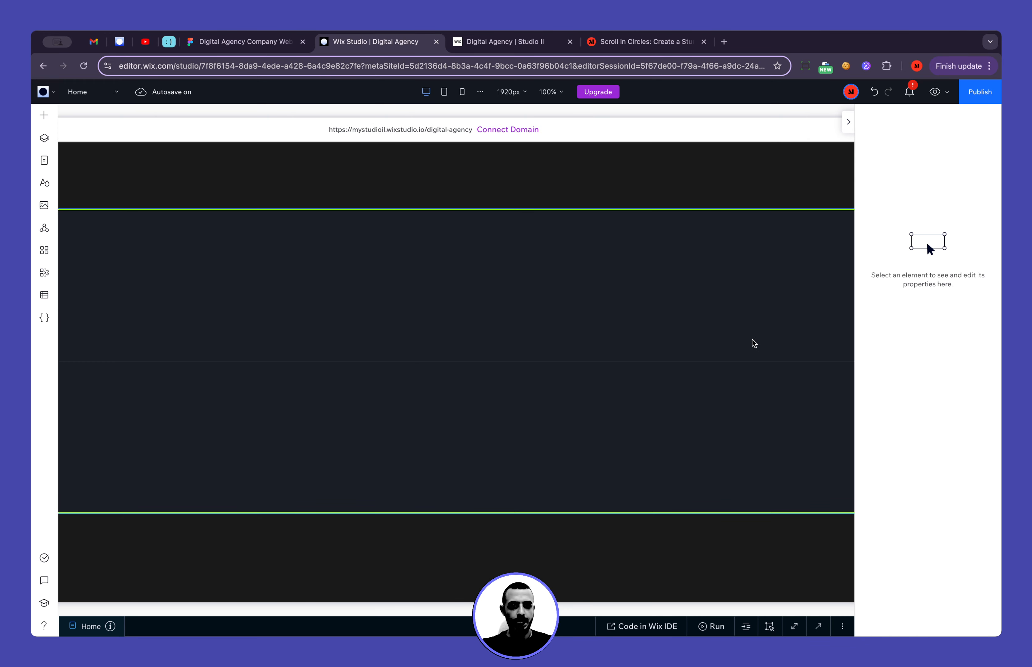
{"action": "left_click", "coordinate": [754, 345]}
{"action": "scroll", "coordinate": [952, 478], "scroll_direction": "down", "scroll_amount": 8}
{"action": "scroll", "coordinate": [952, 478], "scroll_direction": "down", "scroll_amount": 1}
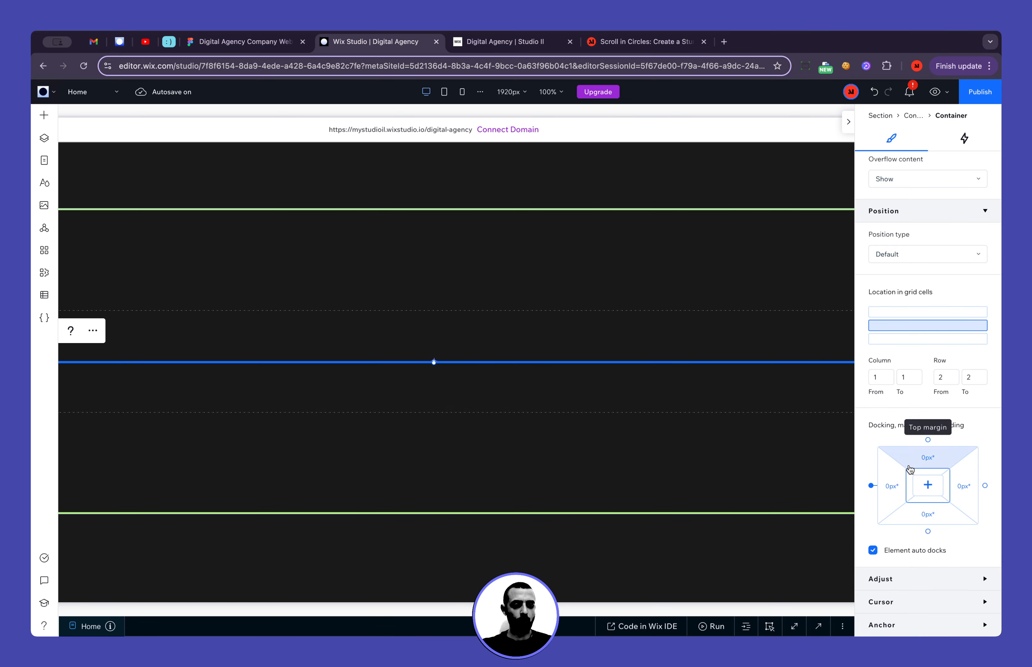
{"action": "scroll", "coordinate": [892, 347], "scroll_direction": "up", "scroll_amount": 10}
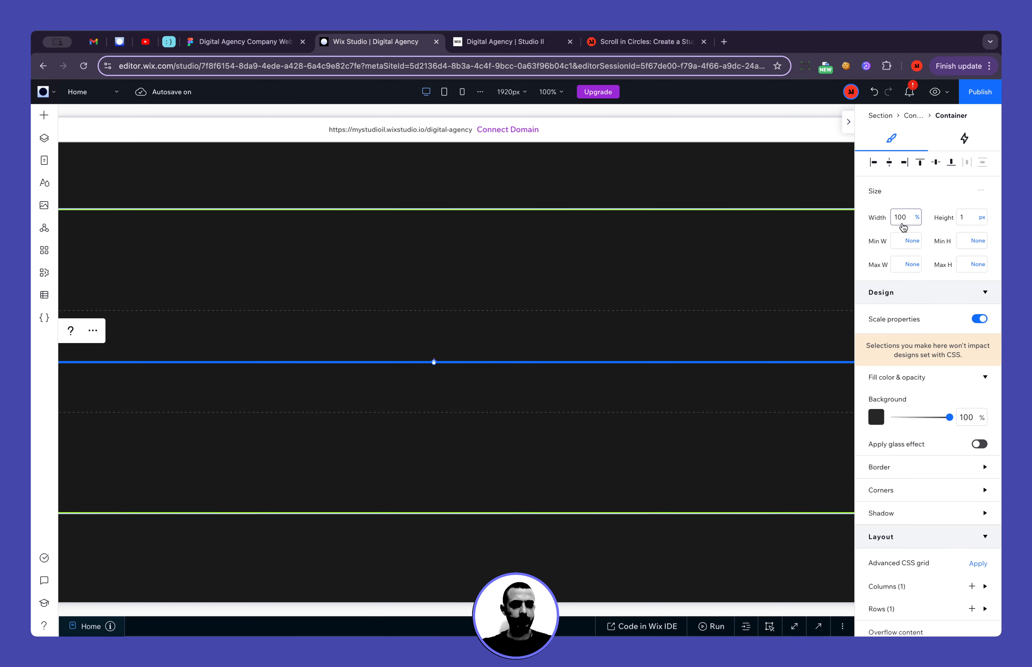
{"action": "left_click", "coordinate": [677, 341]}
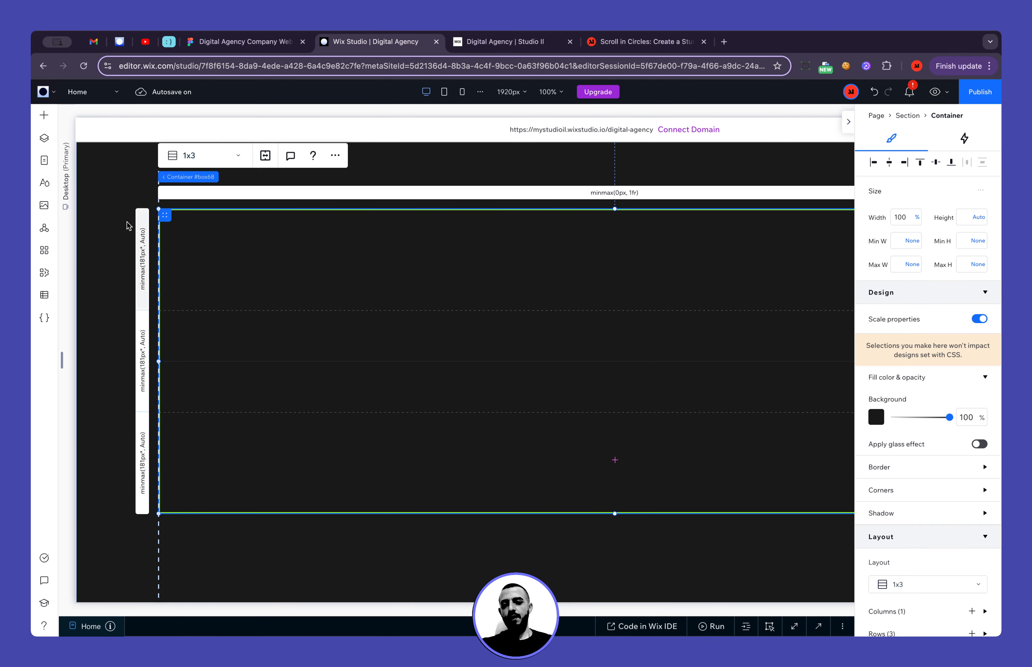
Add a mosaic flexbox from the advanced layout tools to the first row of the green-bordered container
{"action": "left_click", "coordinate": [47, 118]}
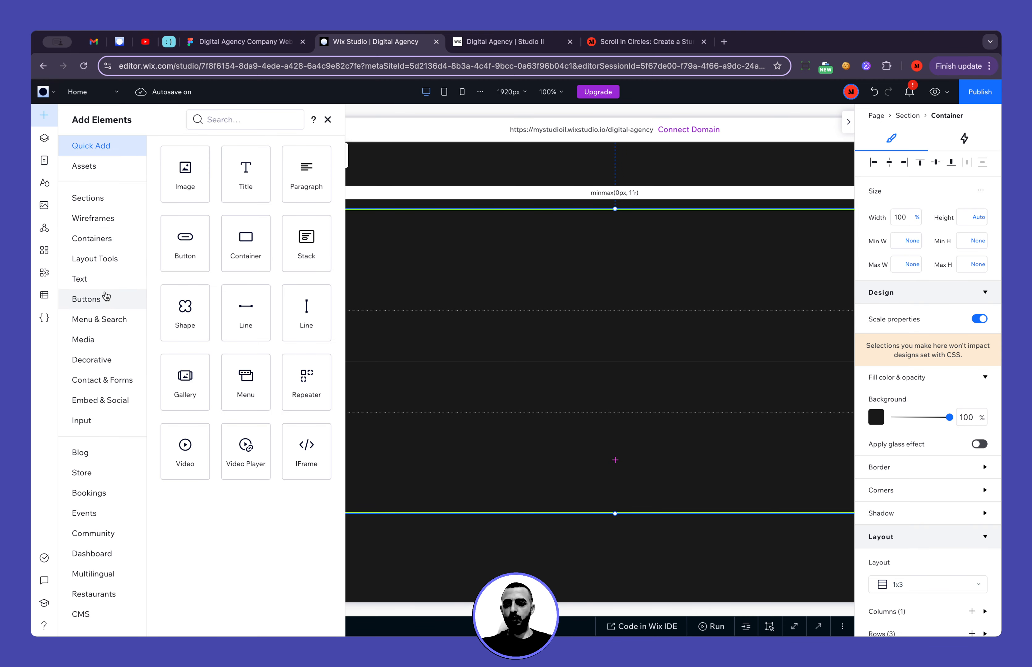
{"action": "left_click", "coordinate": [106, 260]}
{"action": "left_click", "coordinate": [201, 380]}
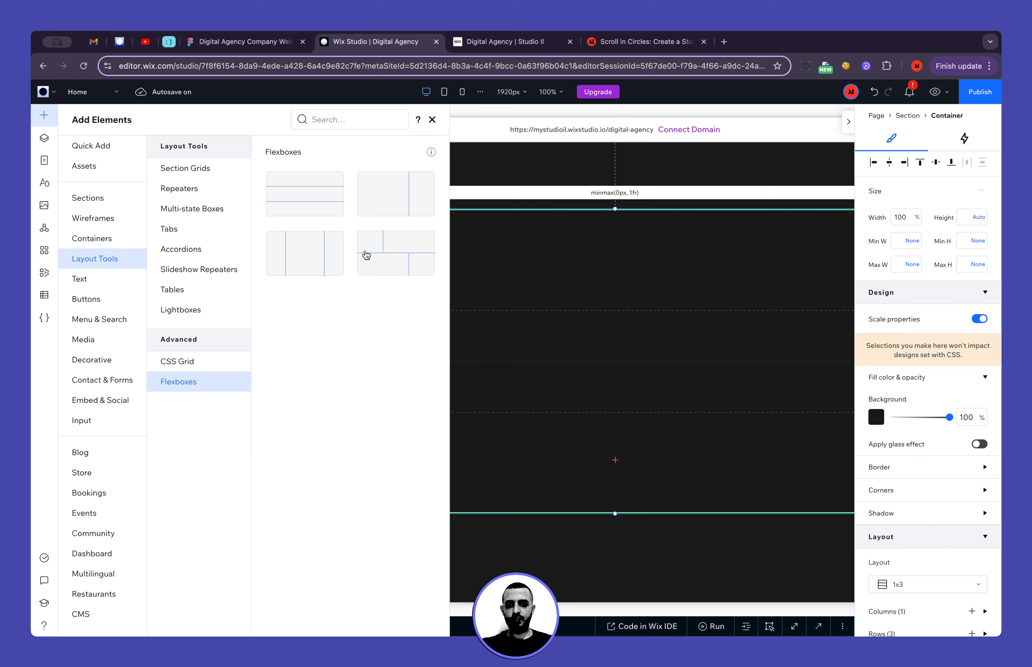
{"action": "left_click_drag", "start_coordinate": [367, 255], "coordinate": [617, 291]}
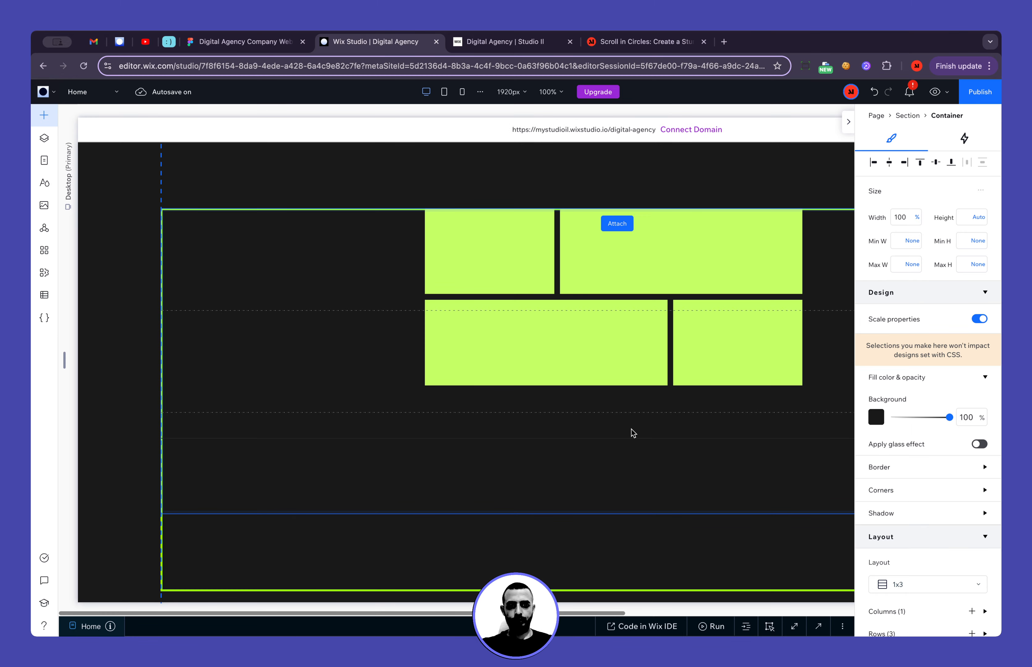
{"action": "left_click_drag", "start_coordinate": [633, 432], "coordinate": [633, 430]}
{"action": "scroll", "coordinate": [880, 473], "scroll_direction": "down", "scroll_amount": 10}
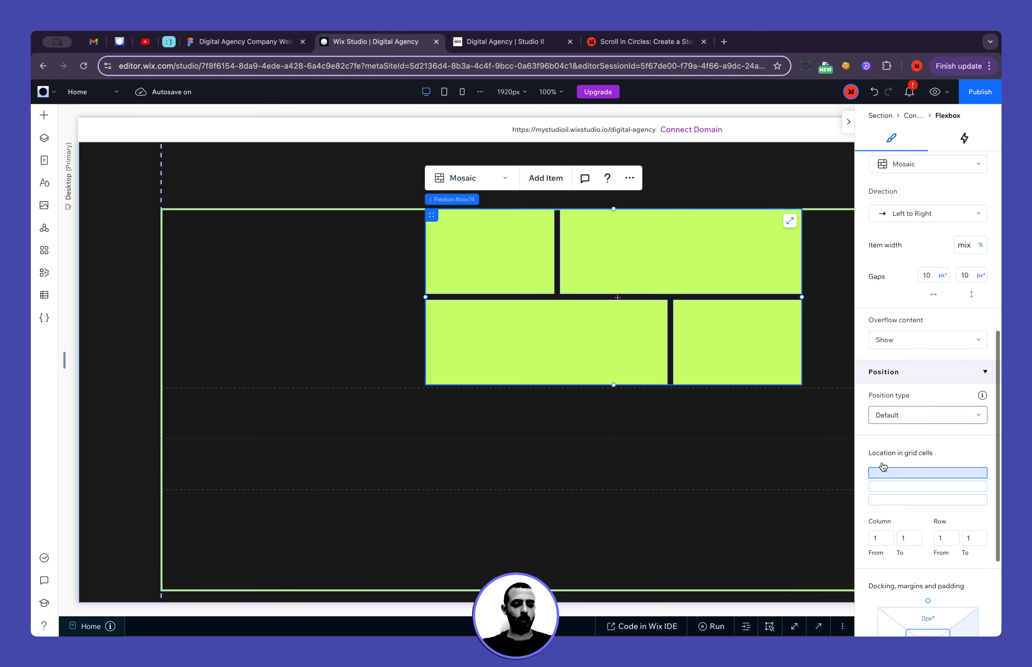
Set the flexbox's width to 100% and align it to the left and top of its grid cell
{"action": "scroll", "coordinate": [929, 472], "scroll_direction": "up", "scroll_amount": 10}
{"action": "left_click", "coordinate": [908, 240]}
{"action": "type", "text": "10"}
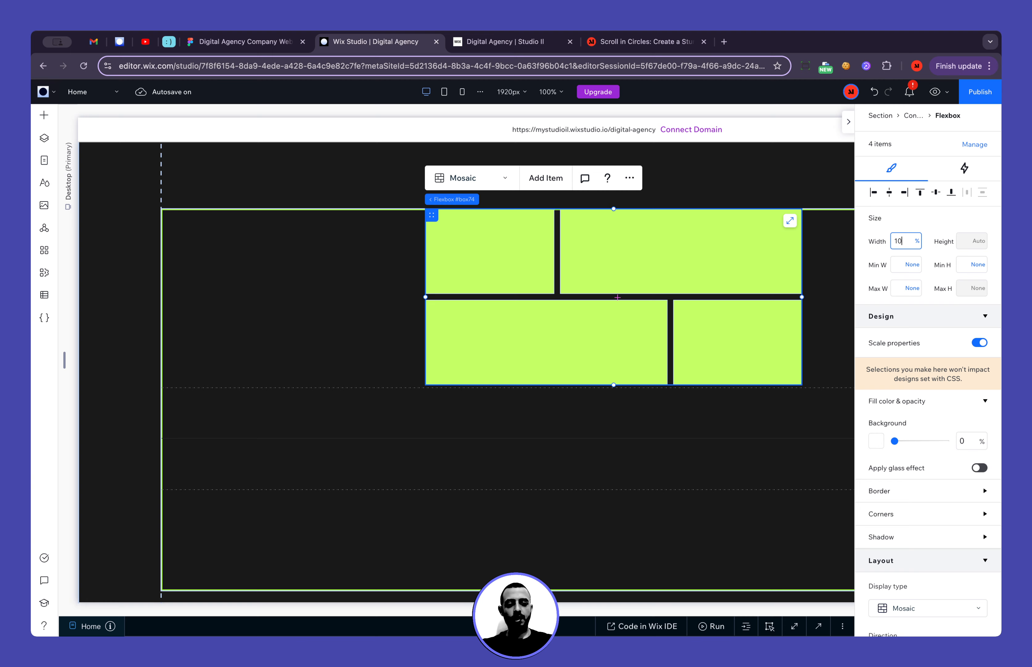
{"action": "type", "text": "0"}
{"action": "key", "text": "Return"}
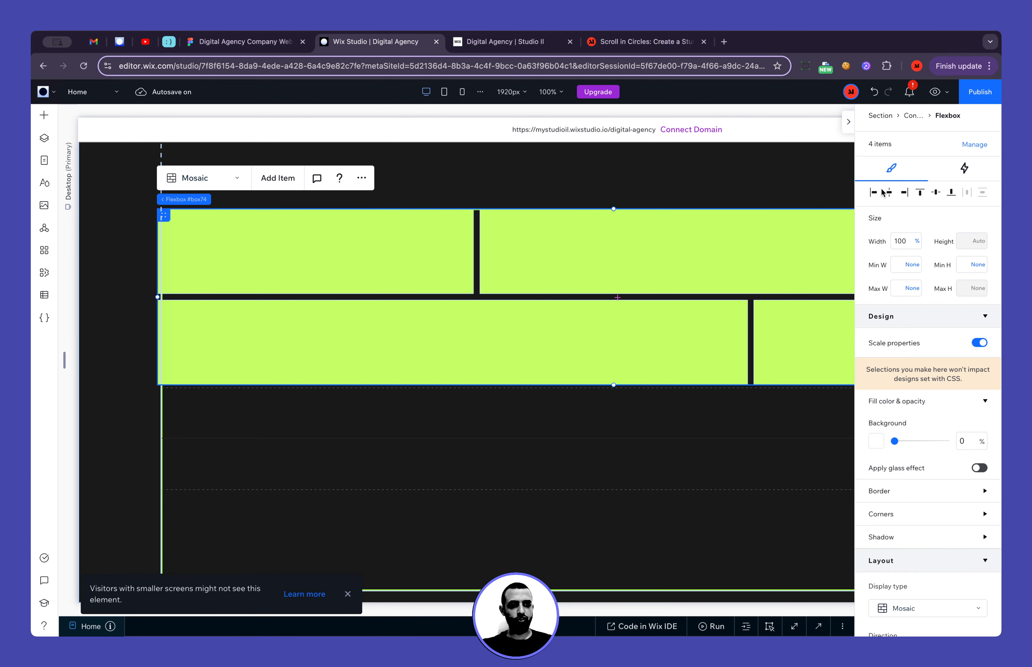
{"action": "left_click", "coordinate": [873, 193]}
{"action": "left_click", "coordinate": [921, 193]}
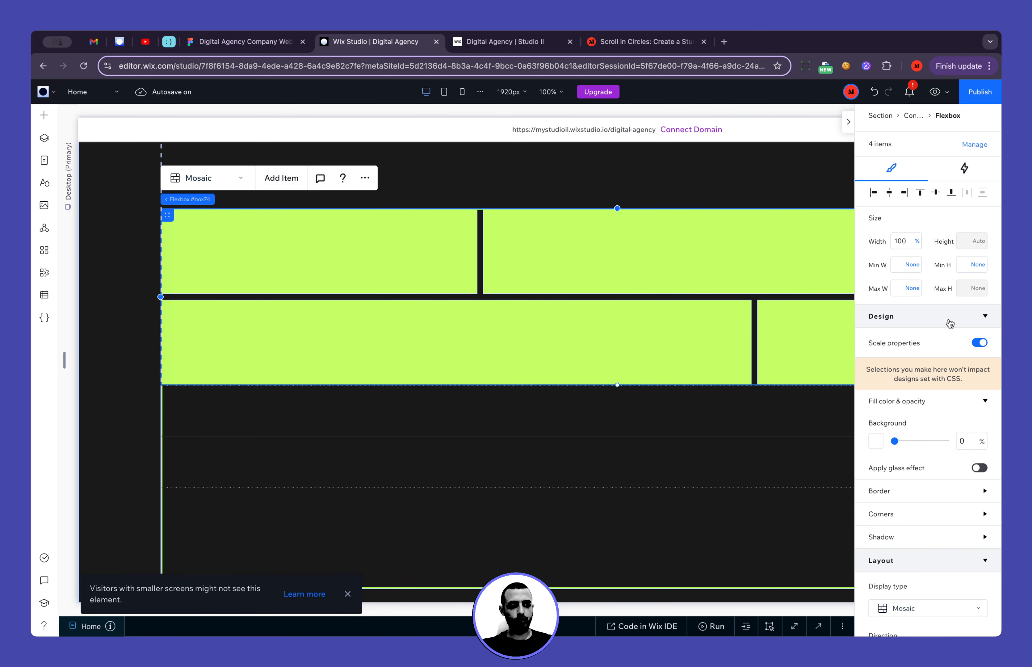
Check the Footer Section's layout in Figma, return to Wix Studio and delete the flexbox's fourth item
{"action": "scroll", "coordinate": [733, 421], "scroll_direction": "right", "scroll_amount": 4}
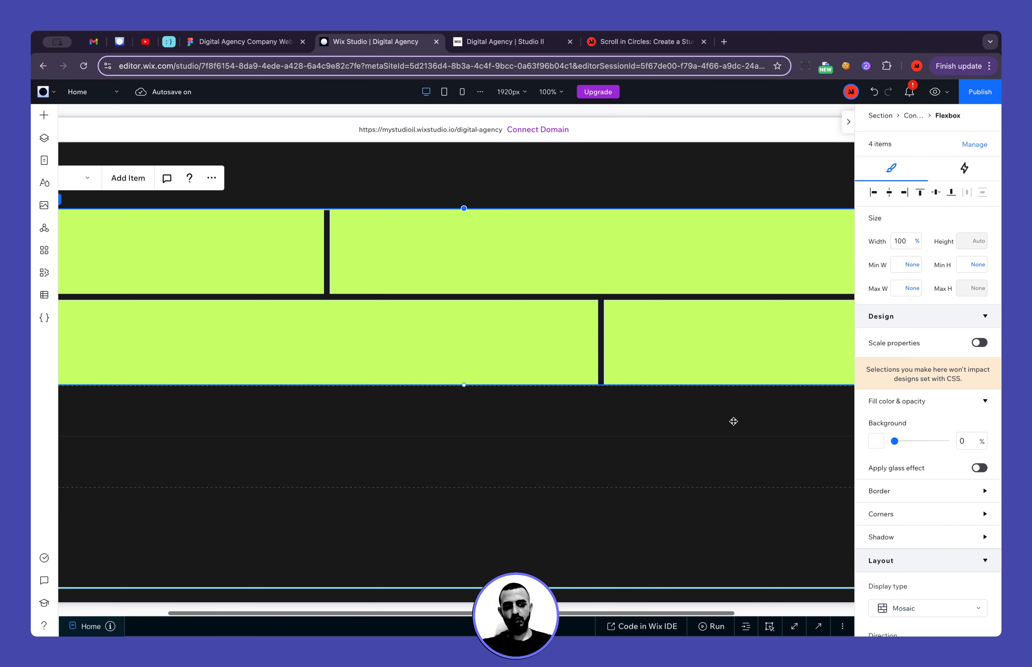
{"action": "scroll", "coordinate": [737, 360], "scroll_direction": "left", "scroll_amount": 1}
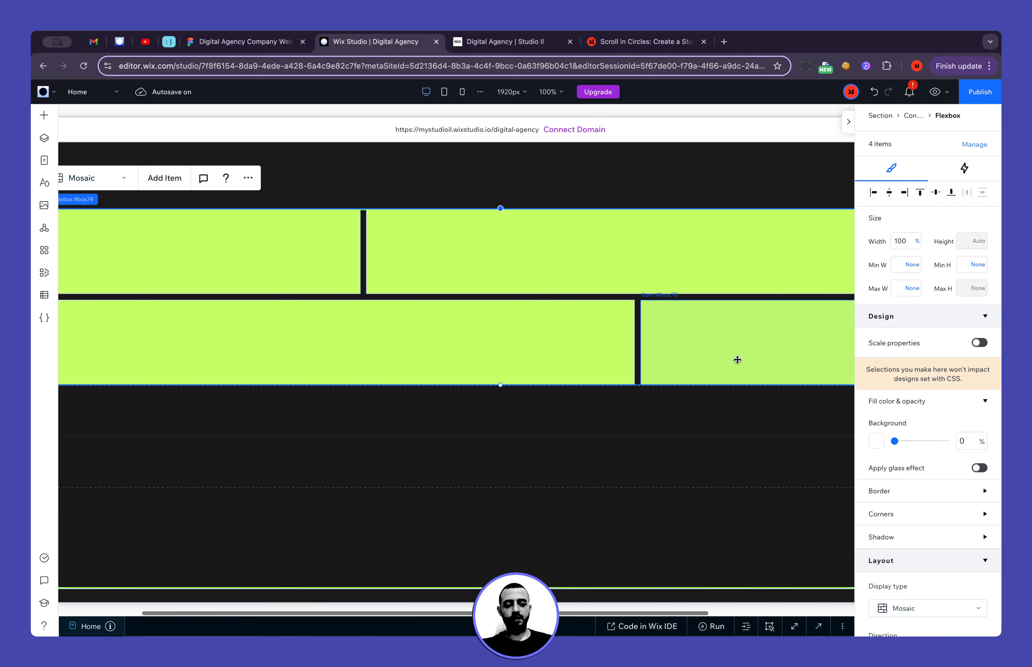
{"action": "left_click", "coordinate": [243, 41]}
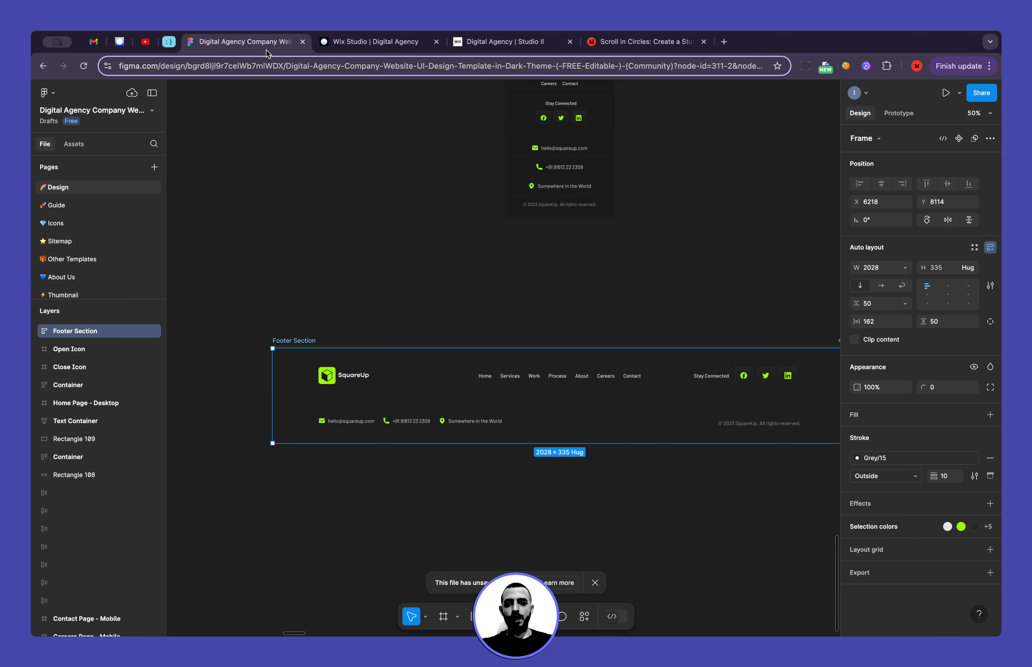
{"action": "scroll", "coordinate": [349, 293], "scroll_direction": "right", "scroll_amount": 4}
{"action": "scroll", "coordinate": [349, 293], "scroll_direction": "down", "scroll_amount": 2}
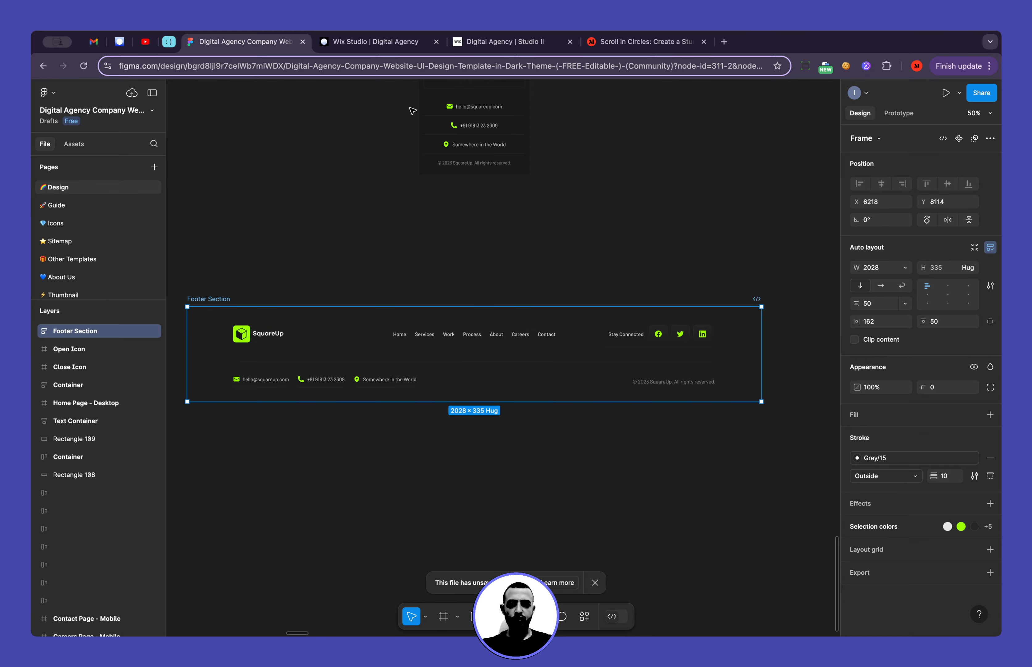
{"action": "left_click", "coordinate": [369, 42]}
{"action": "left_click", "coordinate": [693, 364]}
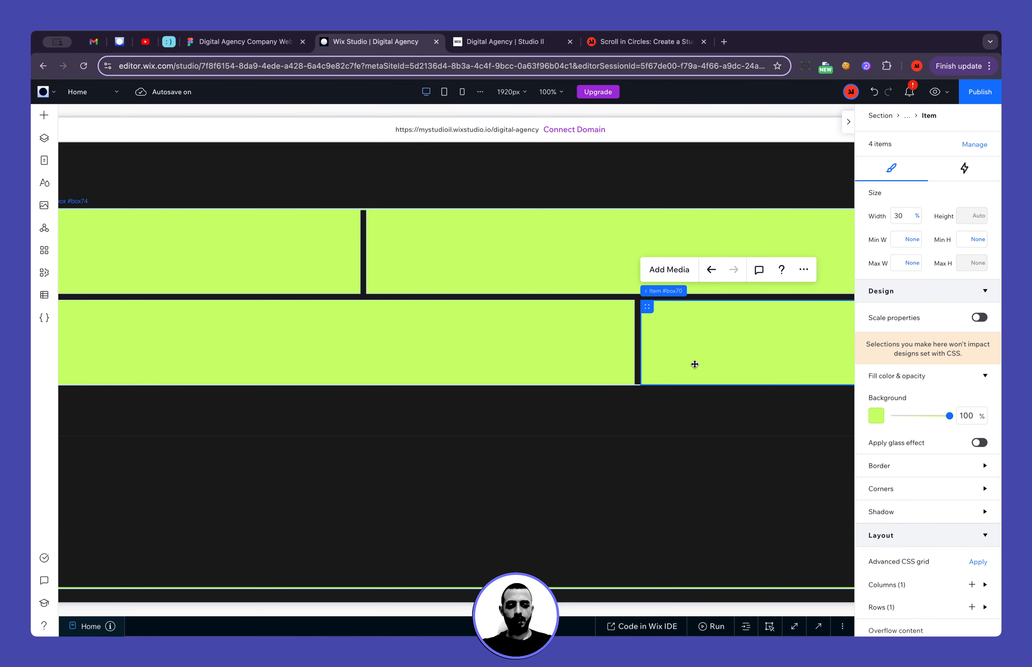
{"action": "key", "text": "Delete"}
{"action": "scroll", "coordinate": [644, 318], "scroll_direction": "right", "scroll_amount": 5}
{"action": "scroll", "coordinate": [645, 318], "scroll_direction": "left", "scroll_amount": 5}
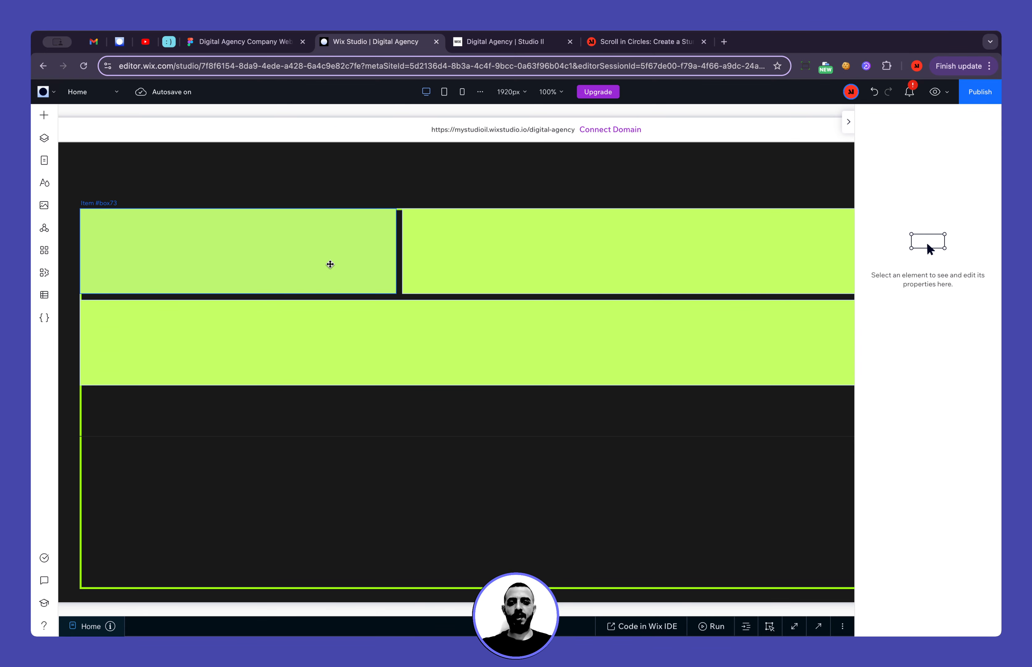
Set the background opacity of the flexbox's first item to 0%
{"action": "left_click", "coordinate": [330, 264]}
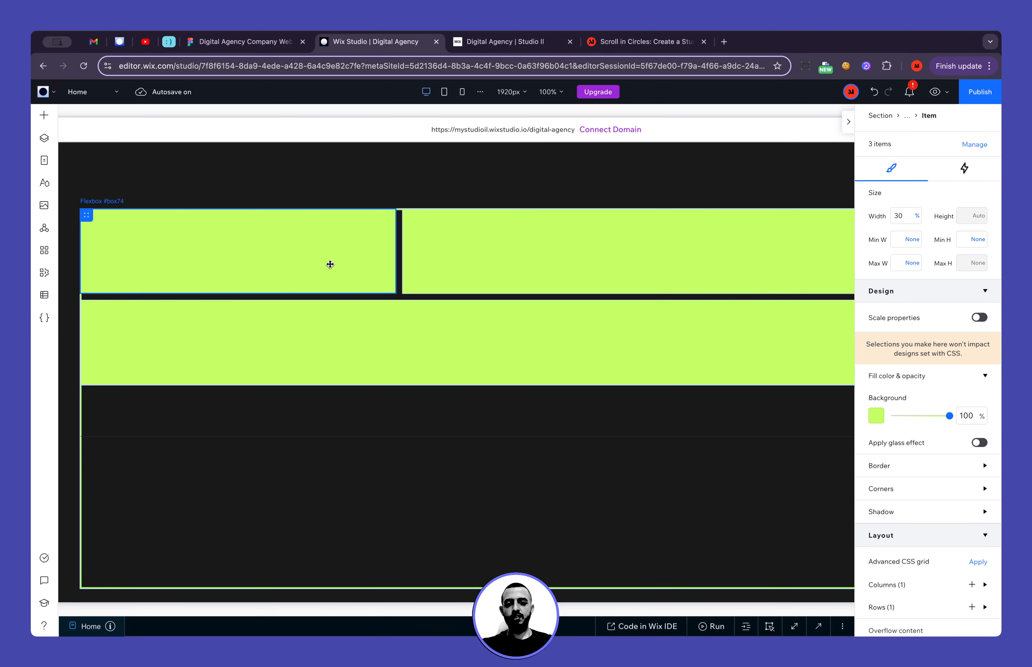
{"action": "double_click", "coordinate": [962, 418]}
{"action": "type", "text": "0"}
{"action": "key", "text": "Return"}
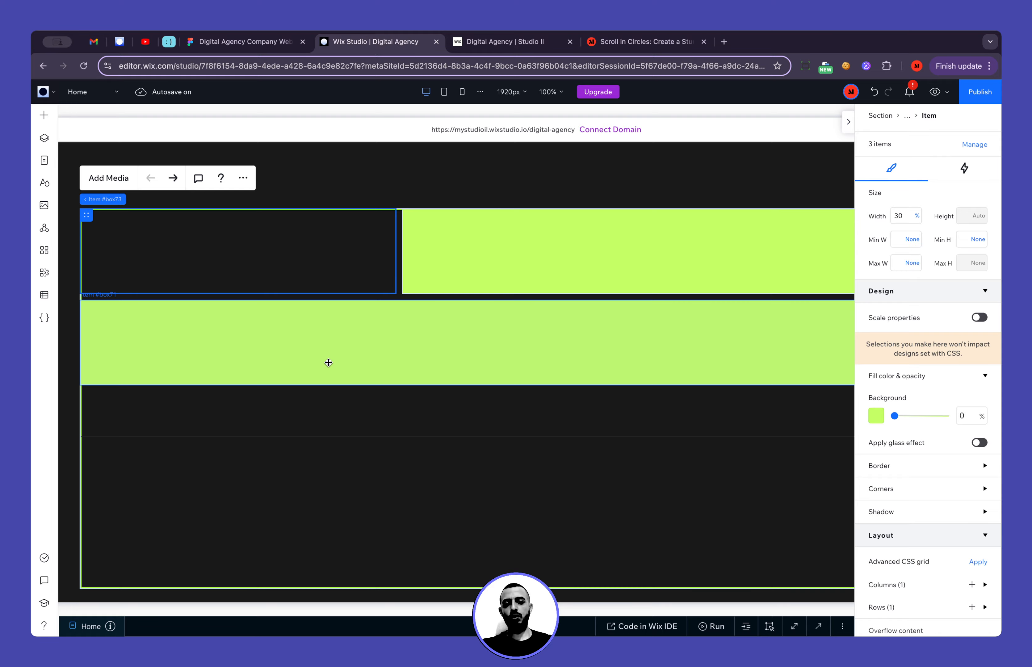
Duplicate the SquareUp logo stack in the page header
{"action": "scroll", "coordinate": [328, 363], "scroll_direction": "up", "scroll_amount": 15}
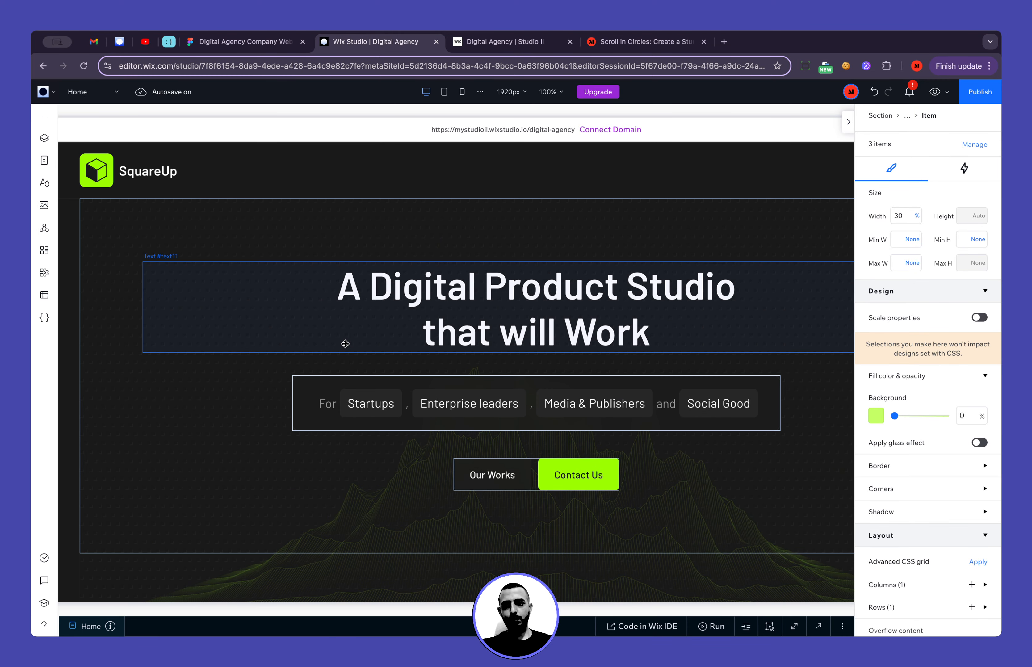
{"action": "left_click", "coordinate": [116, 167]}
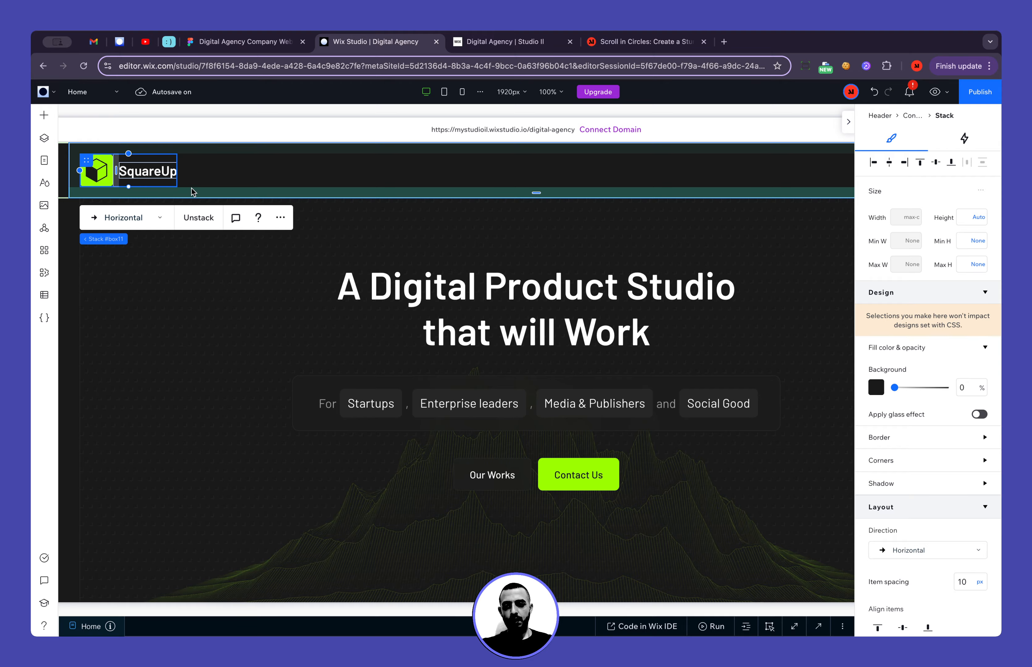
{"action": "key", "text": "super+d"}
Try to move the logo copy from the header into the footer flexbox's first item
{"action": "key", "text": "Delete"}
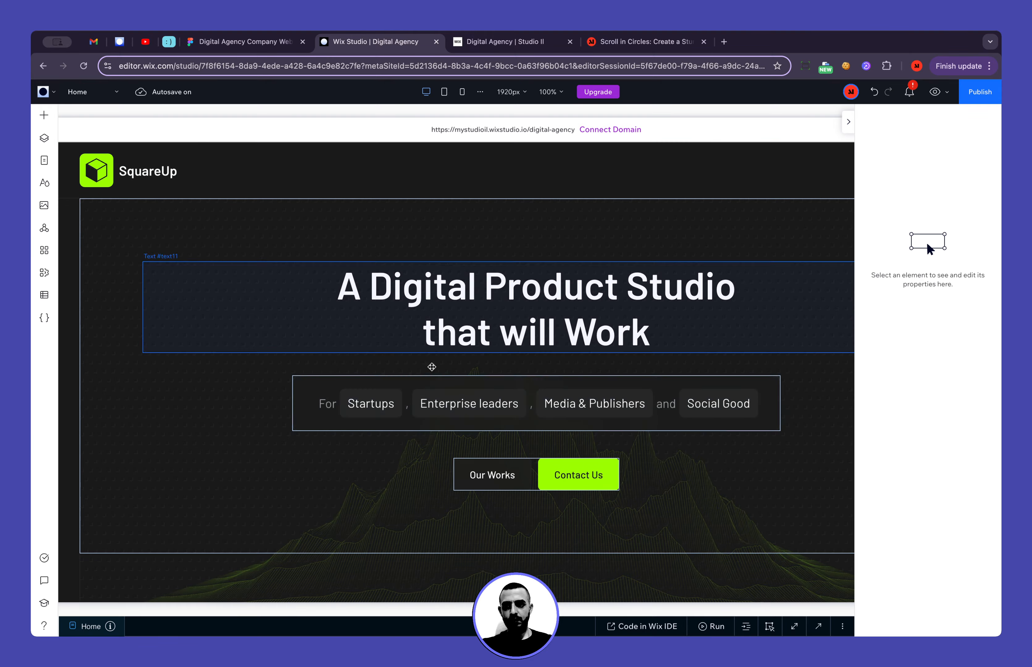
{"action": "scroll", "coordinate": [447, 414], "scroll_direction": "down", "scroll_amount": 20}
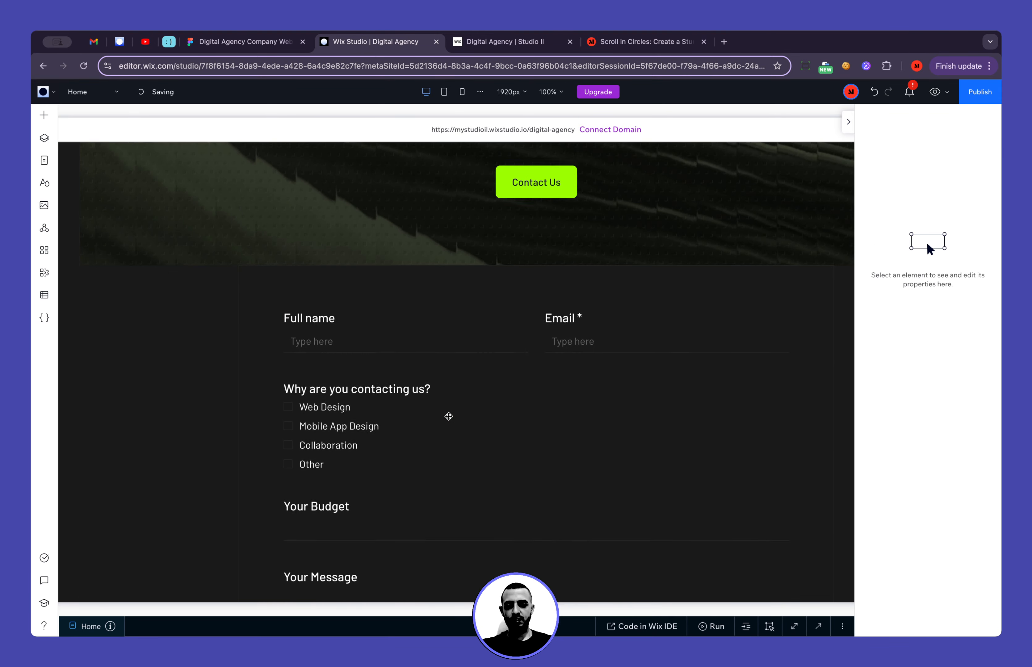
{"action": "scroll", "coordinate": [448, 416], "scroll_direction": "down", "scroll_amount": 10}
{"action": "right_click", "coordinate": [230, 309]}
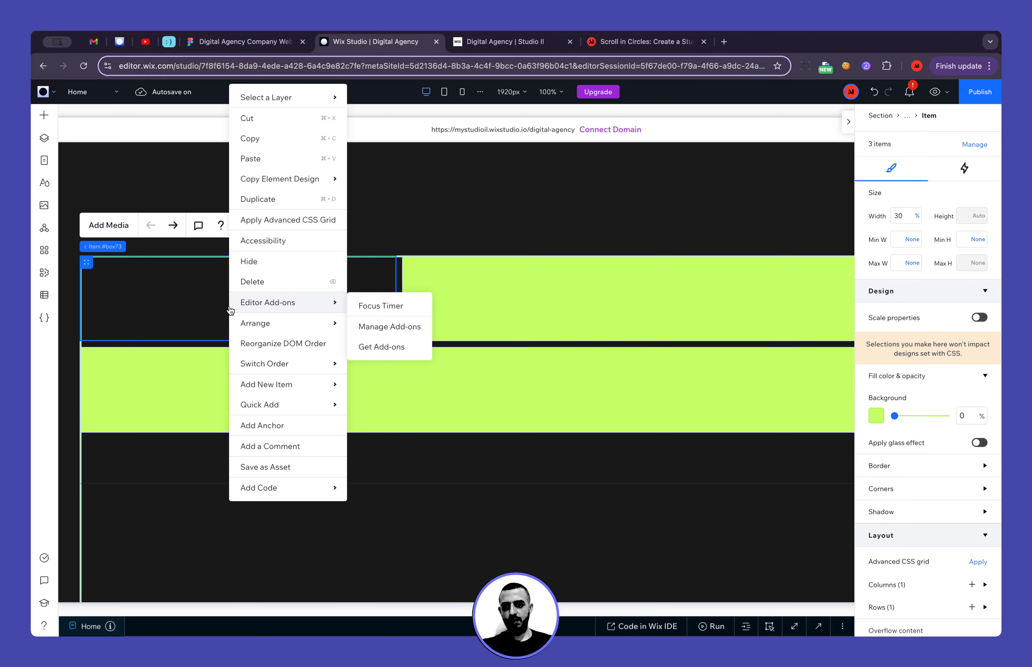
{"action": "left_click", "coordinate": [267, 142]}
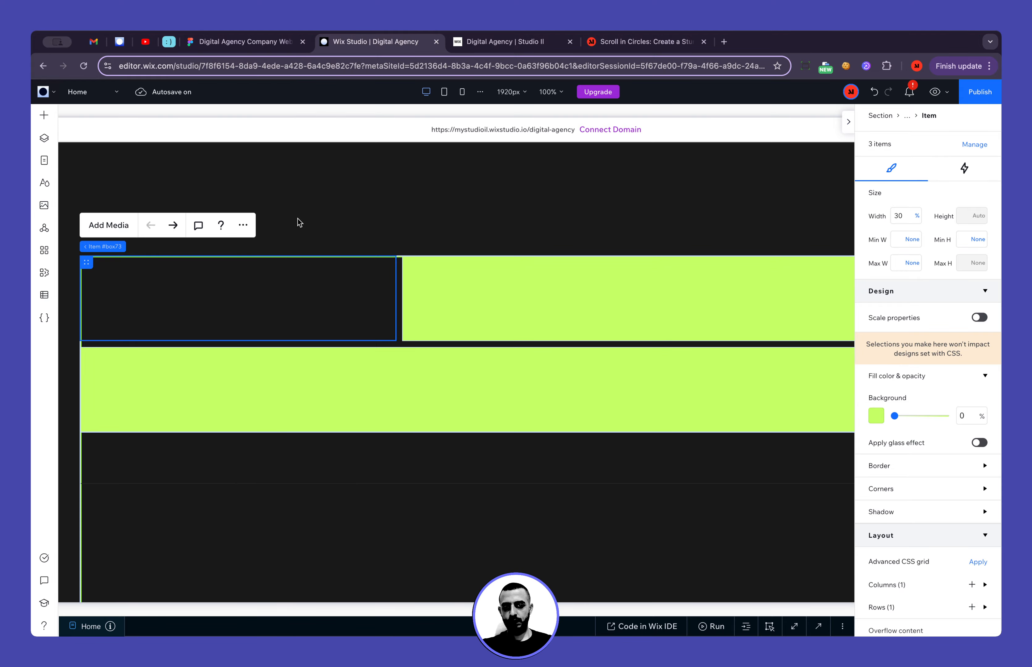
Cut the overlapping logo copy from the header, paste it into the footer flexbox's first item and align it left
{"action": "scroll", "coordinate": [227, 264], "scroll_direction": "up", "scroll_amount": 20}
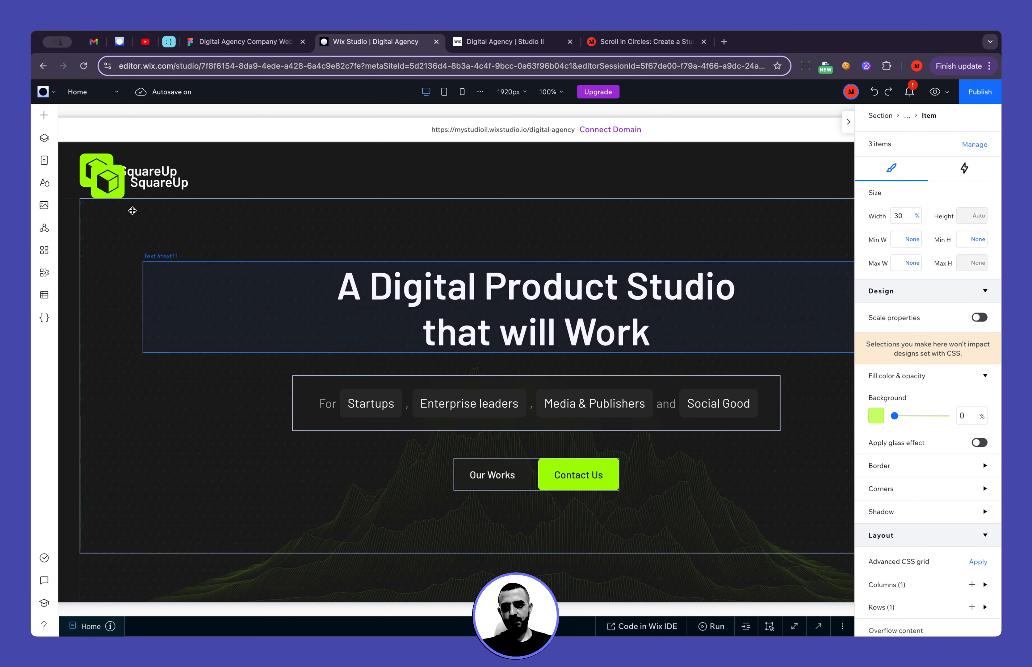
{"action": "left_click", "coordinate": [129, 192]}
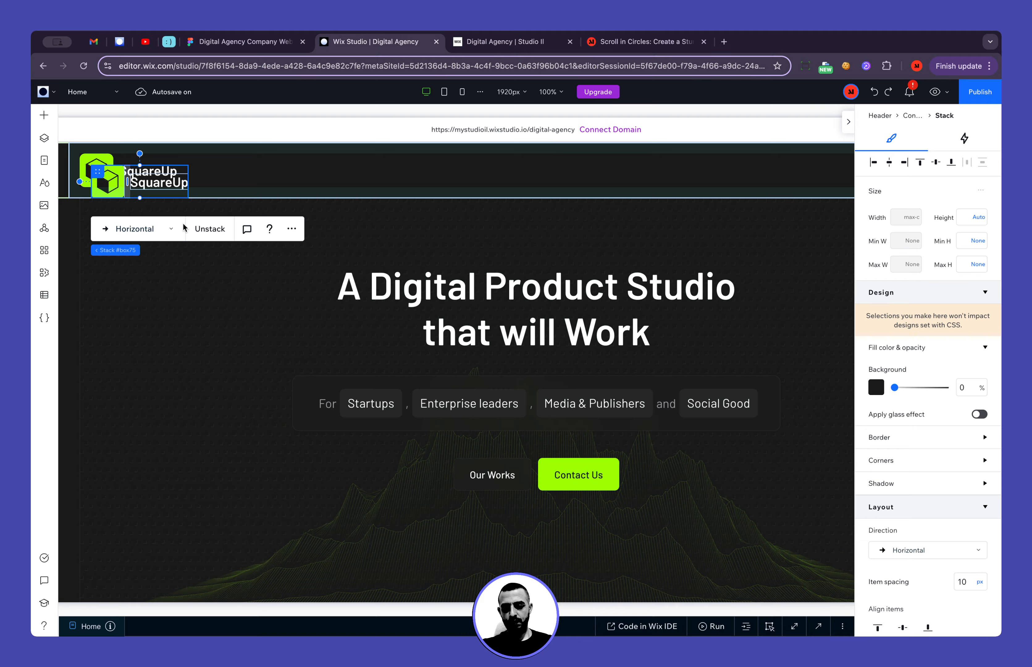
{"action": "key", "text": "Delete"}
{"action": "scroll", "coordinate": [231, 329], "scroll_direction": "down", "scroll_amount": 20}
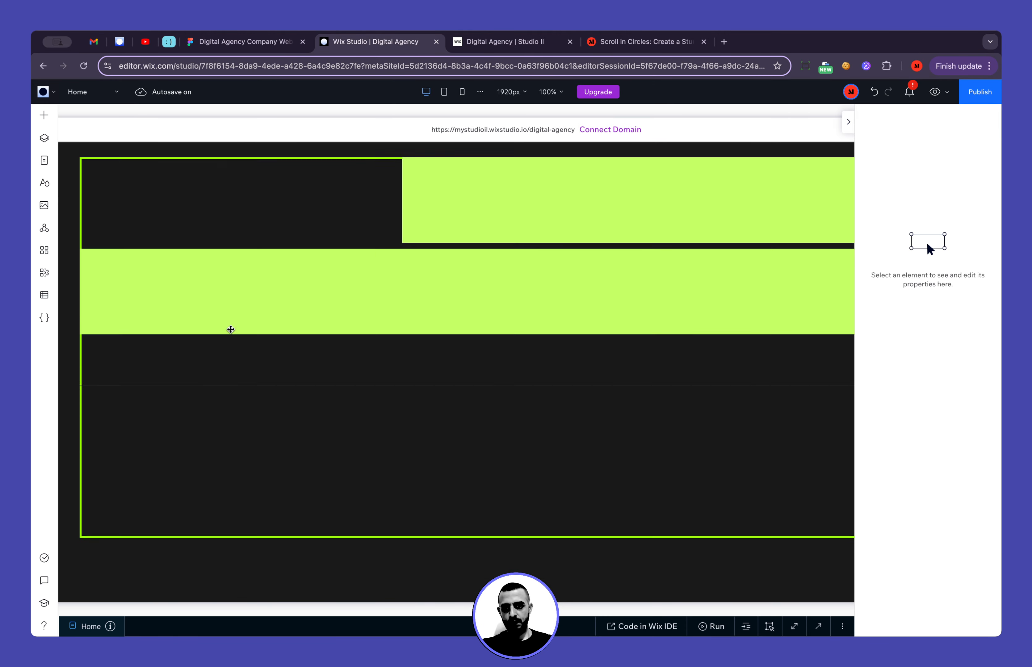
{"action": "scroll", "coordinate": [230, 329], "scroll_direction": "up", "scroll_amount": 2}
{"action": "left_click", "coordinate": [205, 322]}
{"action": "key", "text": "ctrl+v"}
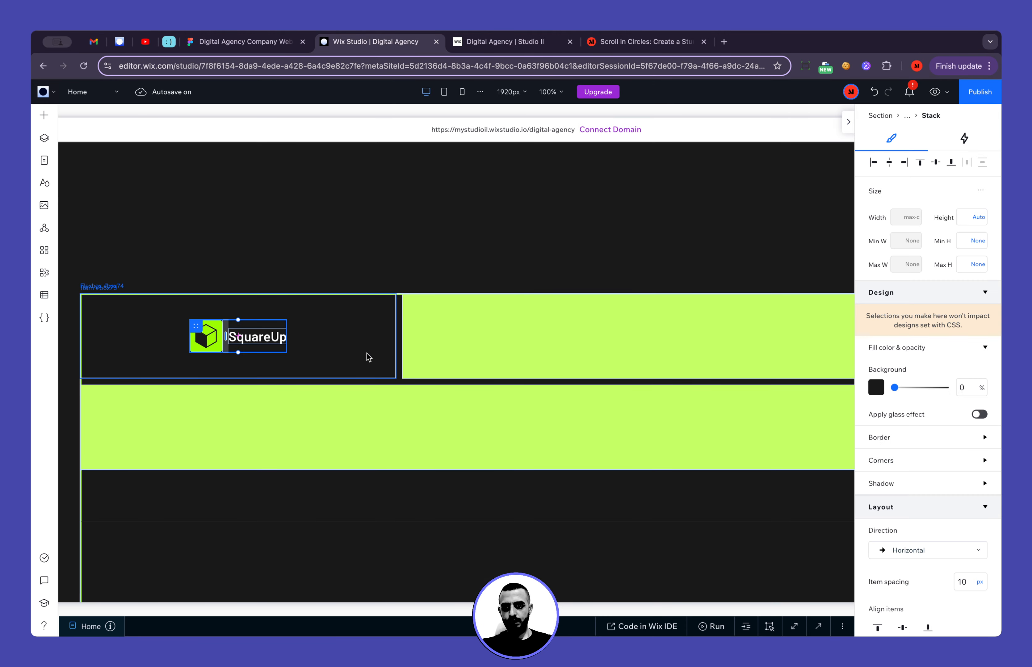
{"action": "left_click", "coordinate": [874, 166]}
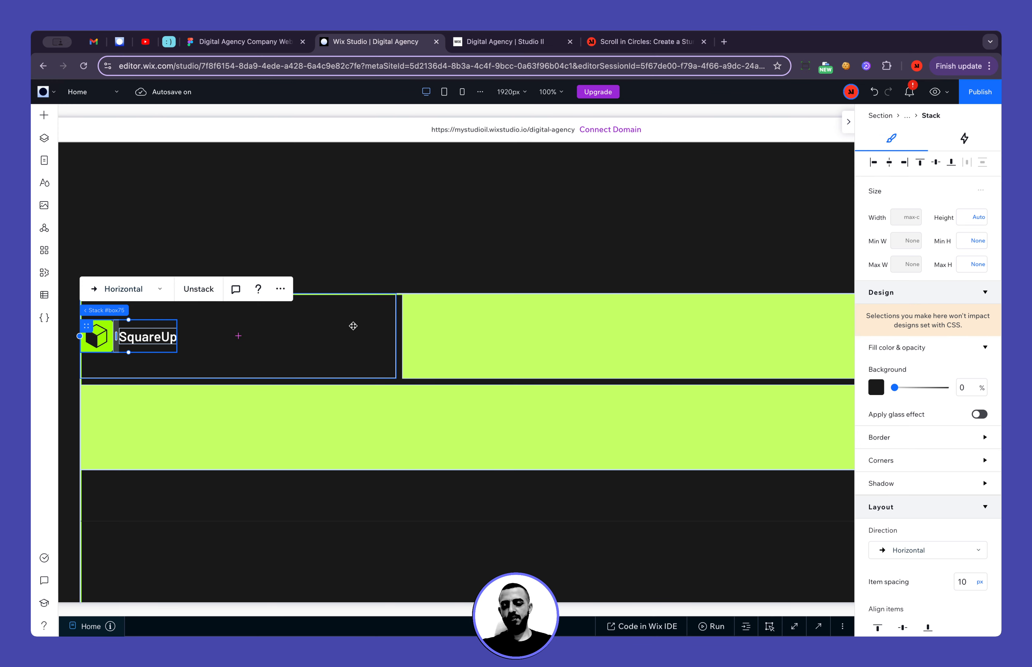
Rename the flexbox item that holds the logo as "Item: Logo" in the layers
{"action": "left_click", "coordinate": [365, 339]}
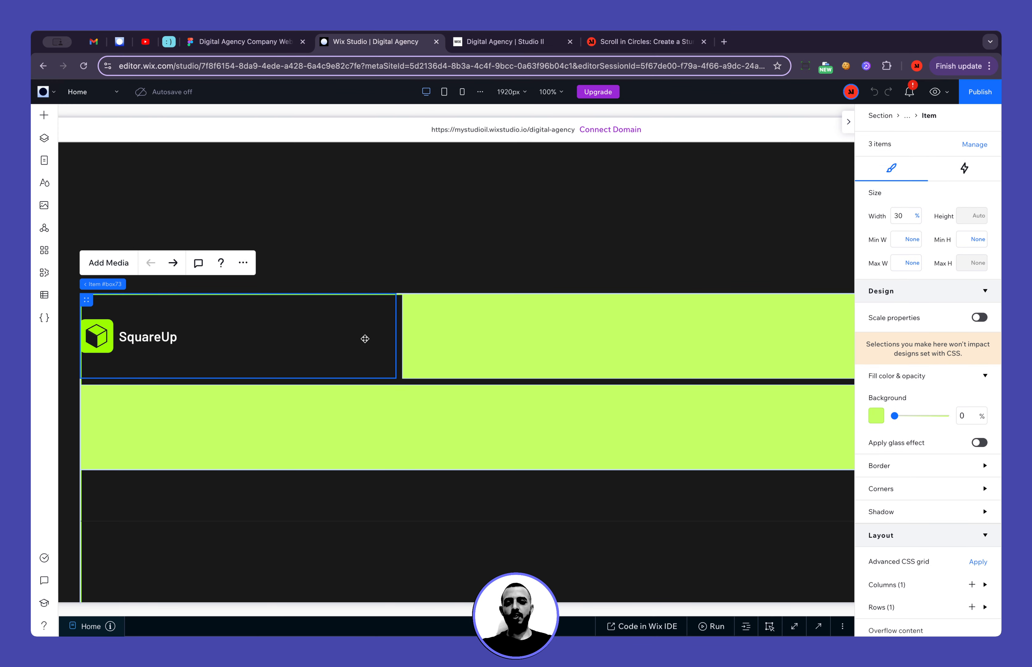
{"action": "left_click", "coordinate": [44, 138]}
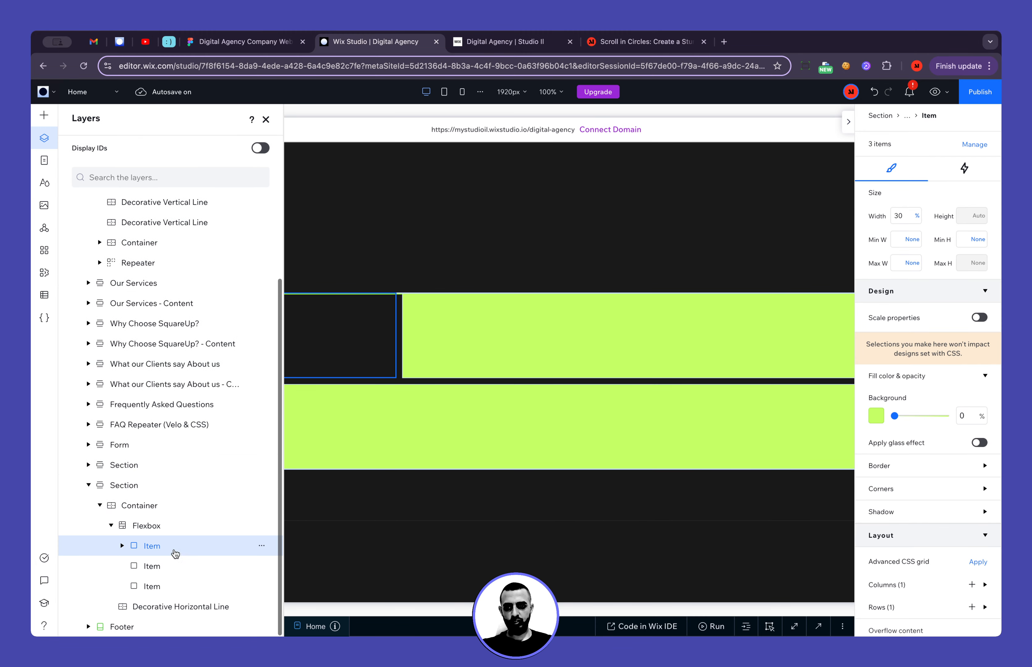
{"action": "double_click", "coordinate": [155, 546]}
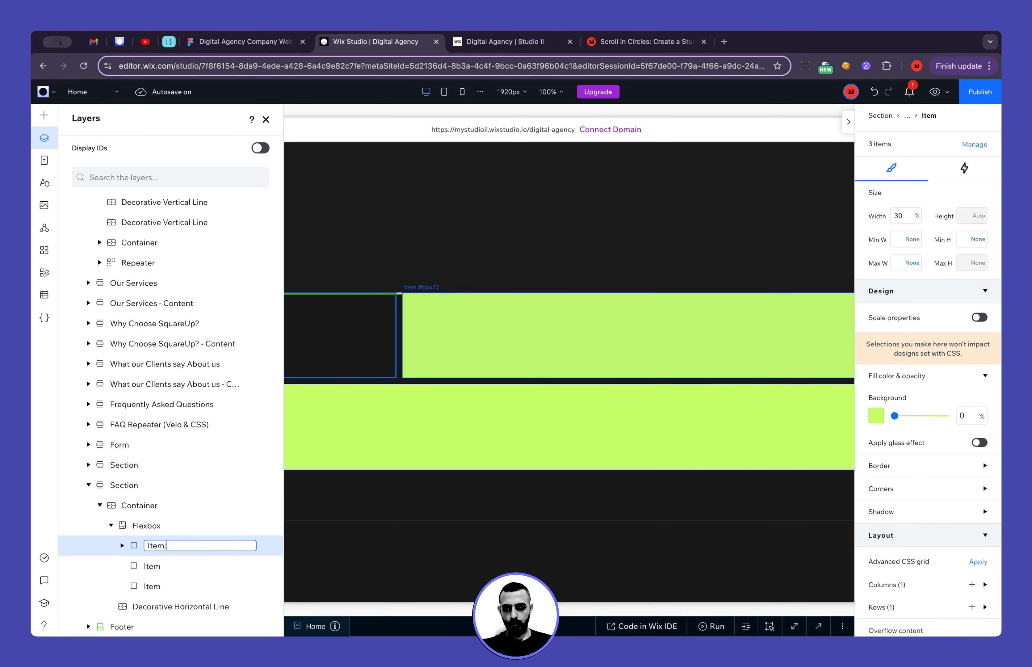
{"action": "type", "text": ": Logo"}
{"action": "key", "text": "Return"}
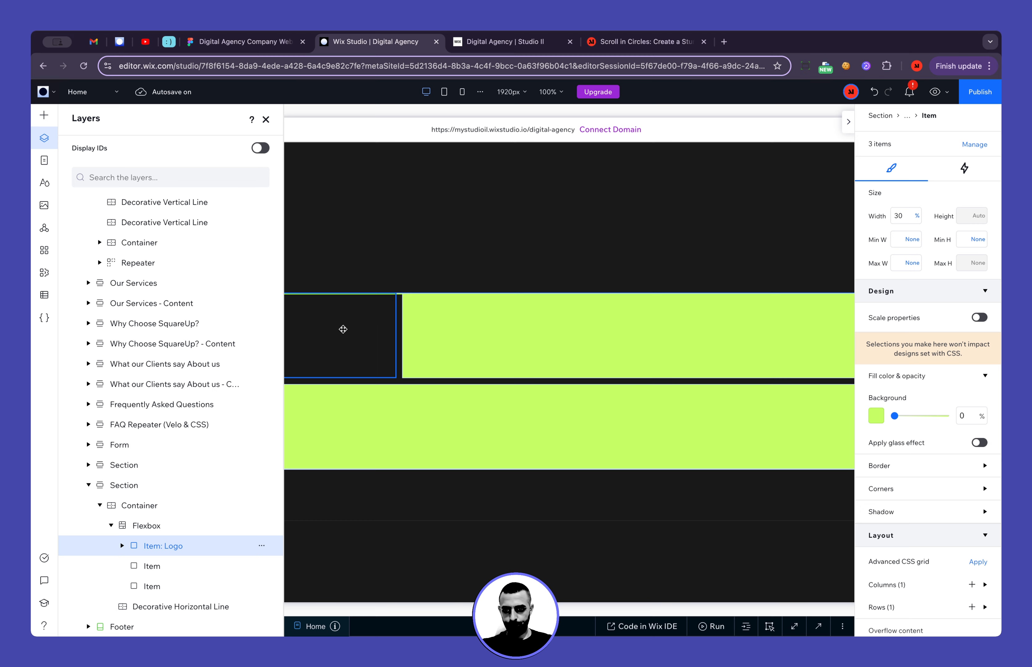
{"action": "left_click", "coordinate": [265, 119]}
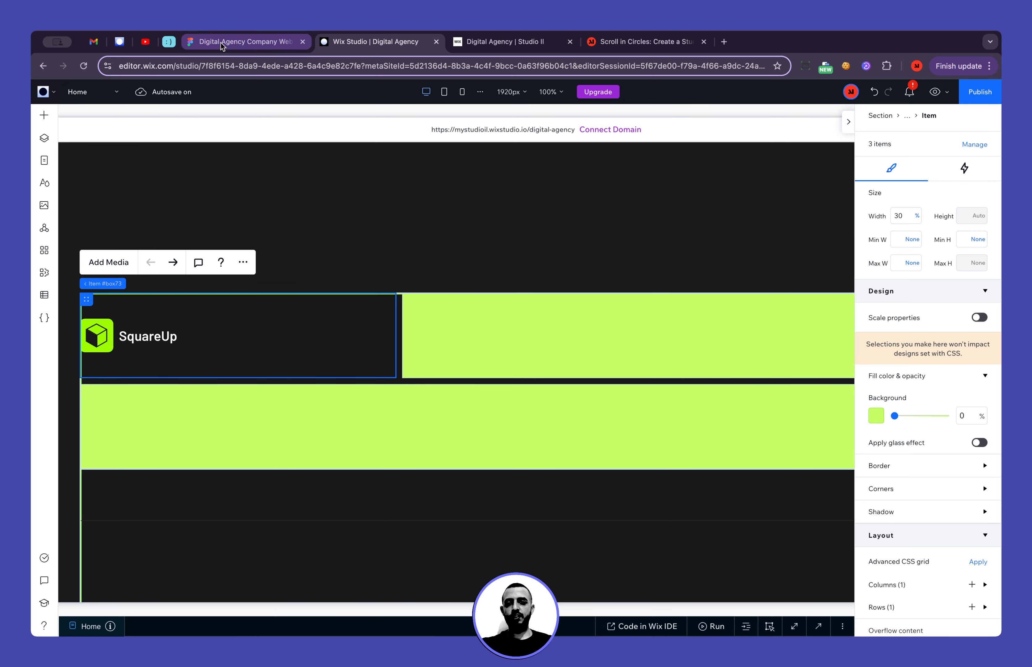
Change the display type of the parent flexbox to Bricks
{"action": "mouse_move", "coordinate": [117, 287]}
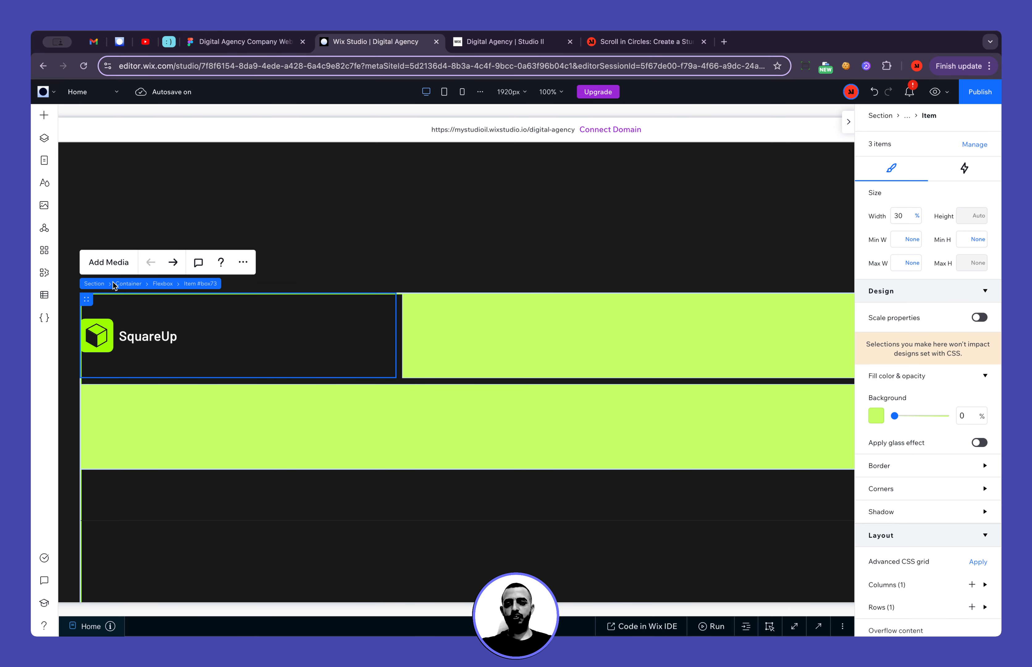
{"action": "left_click", "coordinate": [159, 285]}
{"action": "left_click", "coordinate": [140, 266]}
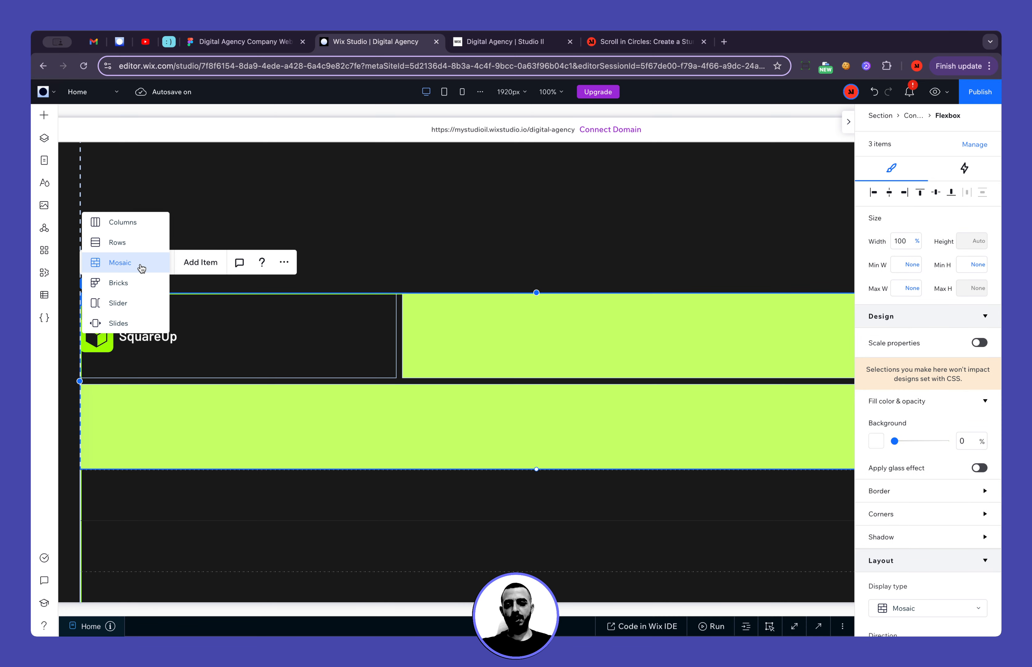
{"action": "left_click", "coordinate": [142, 285]}
Set the logo item's width to Max content and its single row's height to 1 fr
{"action": "left_click", "coordinate": [404, 307]}
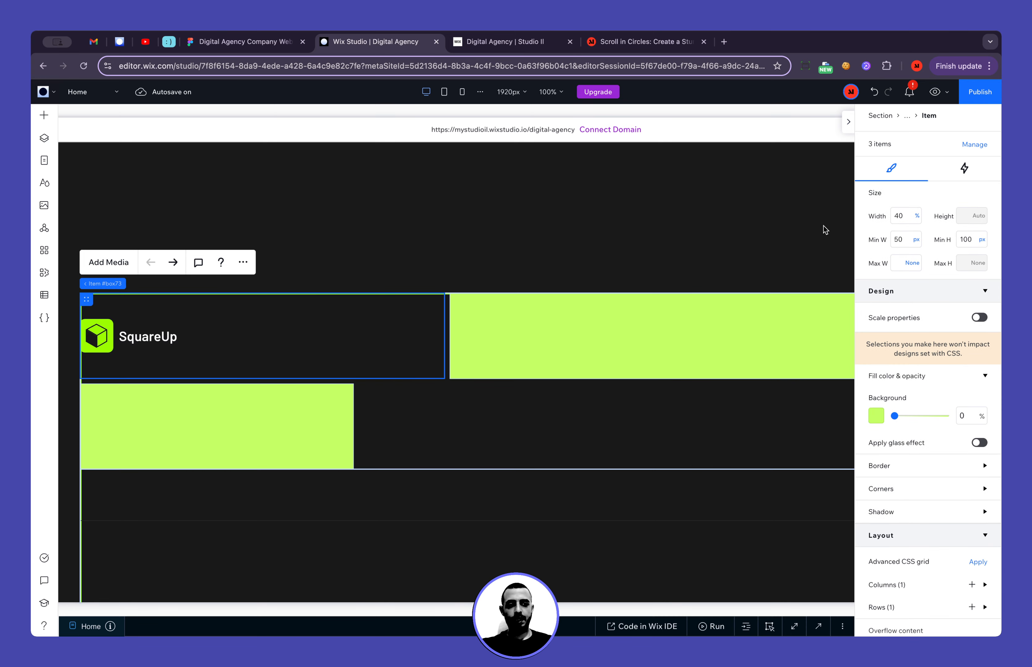
{"action": "left_click", "coordinate": [915, 215]}
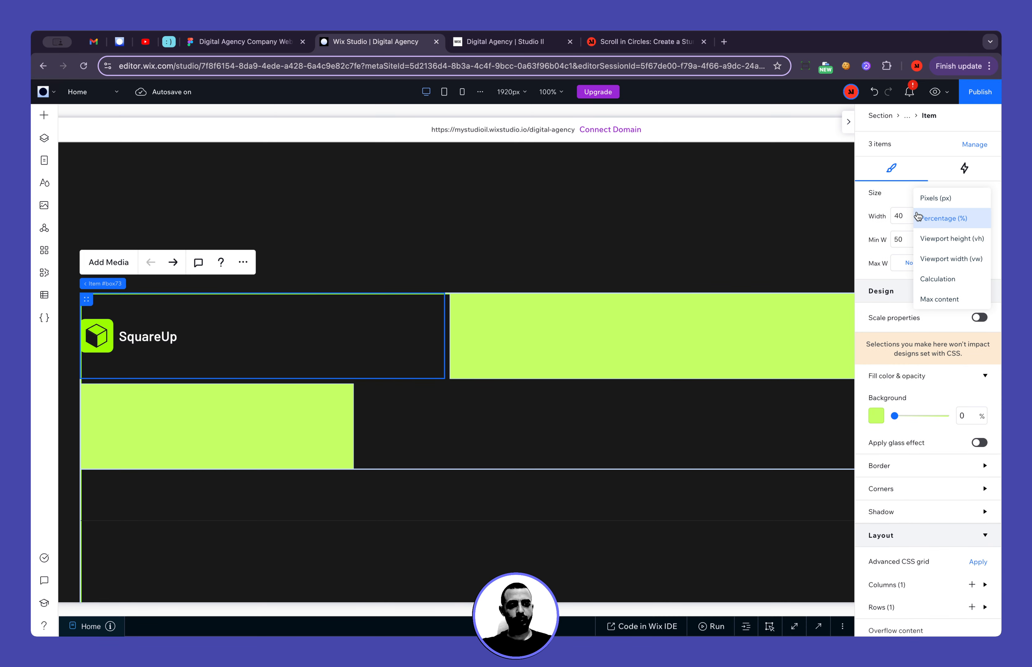
{"action": "left_click", "coordinate": [949, 299]}
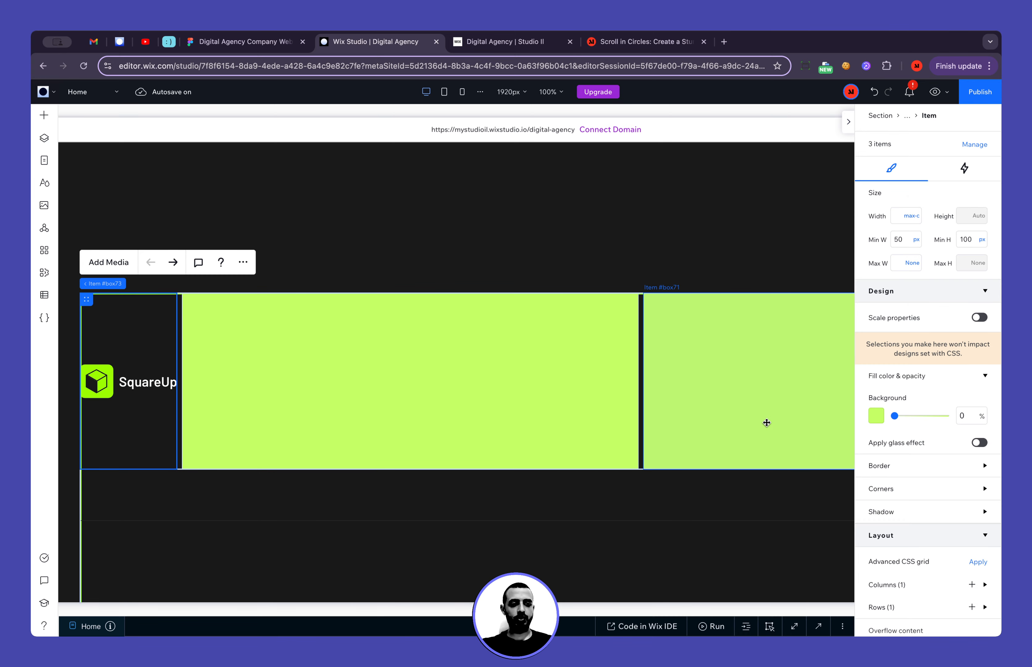
{"action": "scroll", "coordinate": [887, 490], "scroll_direction": "down", "scroll_amount": 5}
{"action": "left_click", "coordinate": [887, 432]}
{"action": "left_click", "coordinate": [894, 459]}
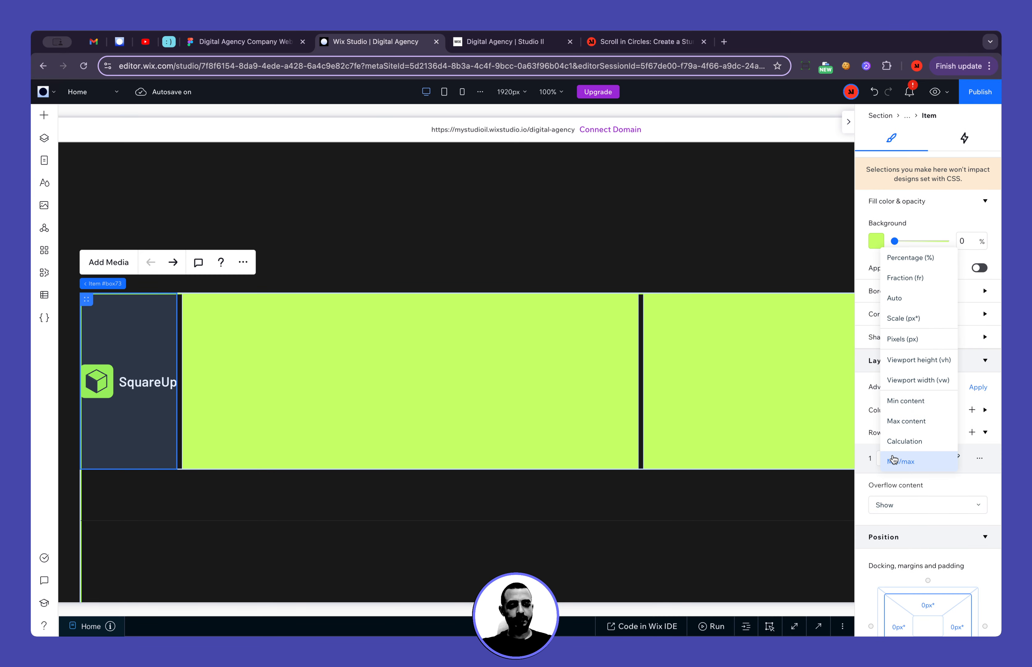
{"action": "left_click", "coordinate": [905, 278]}
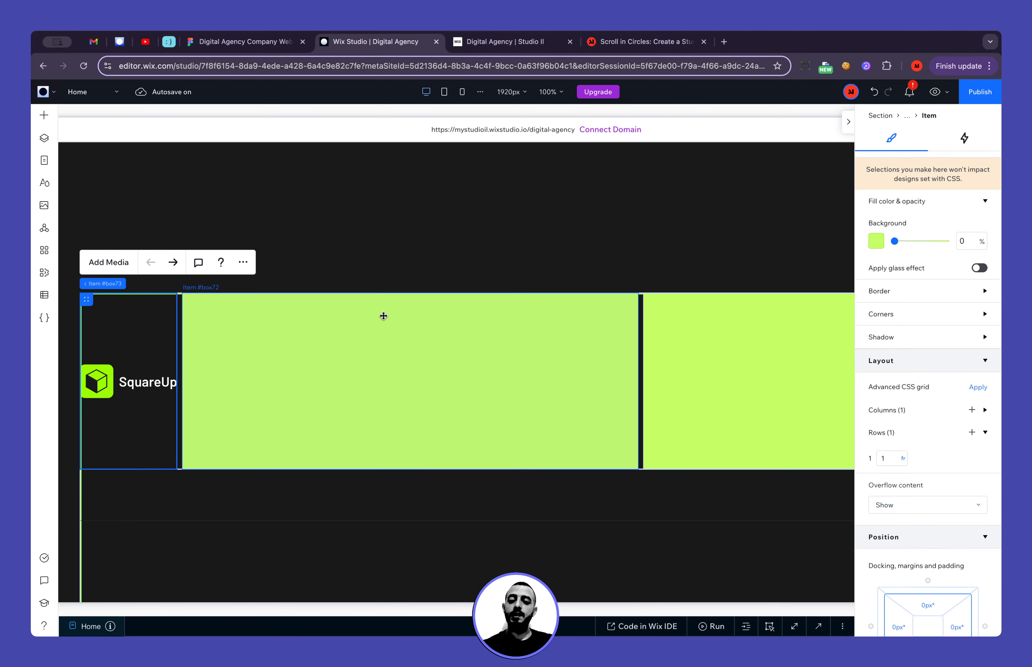
Compare the footer's top row with the menu and social icons in the Figma Footer Section, and return to the Wix editor
{"action": "left_click", "coordinate": [370, 255]}
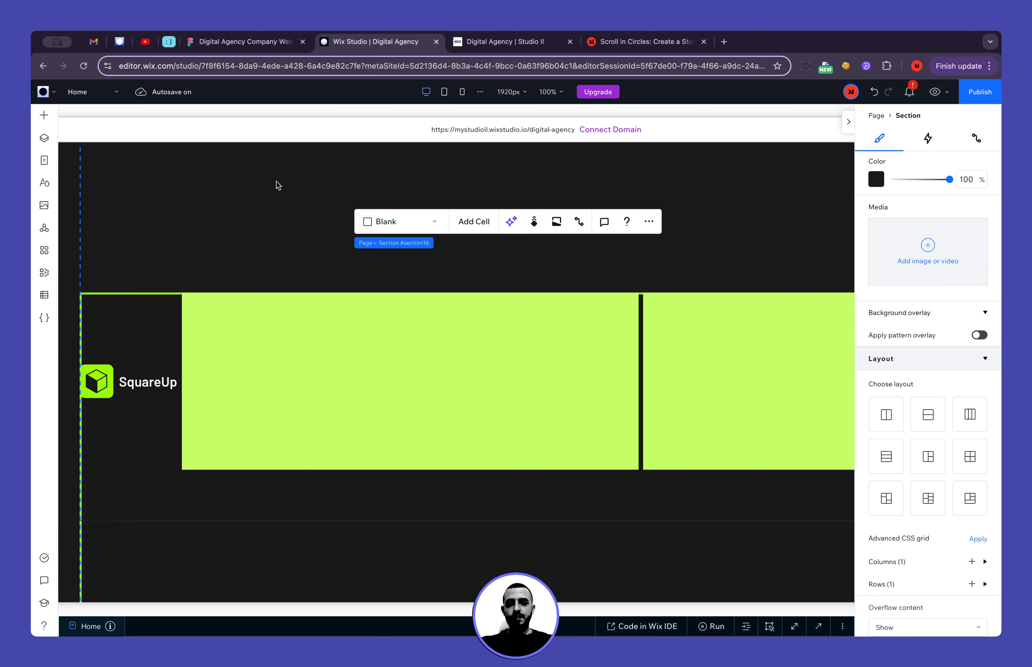
{"action": "left_click", "coordinate": [243, 42]}
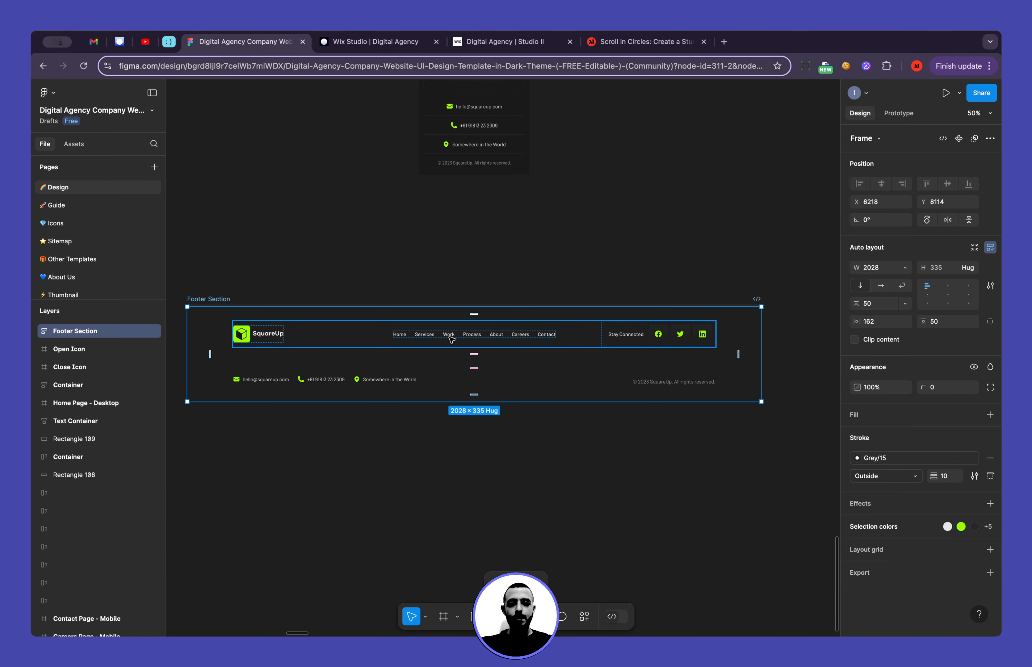
{"action": "left_click", "coordinate": [369, 41]}
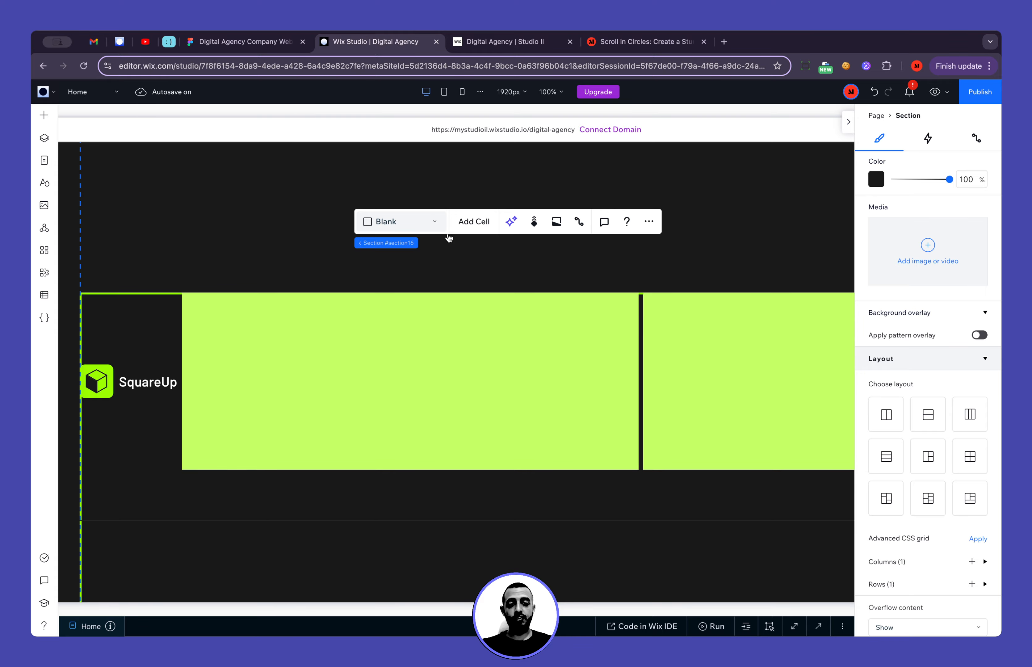
Unhide the Hamburger Menu inside the header's Main Wrapper and select it
{"action": "scroll", "coordinate": [603, 348], "scroll_direction": "up", "scroll_amount": 20}
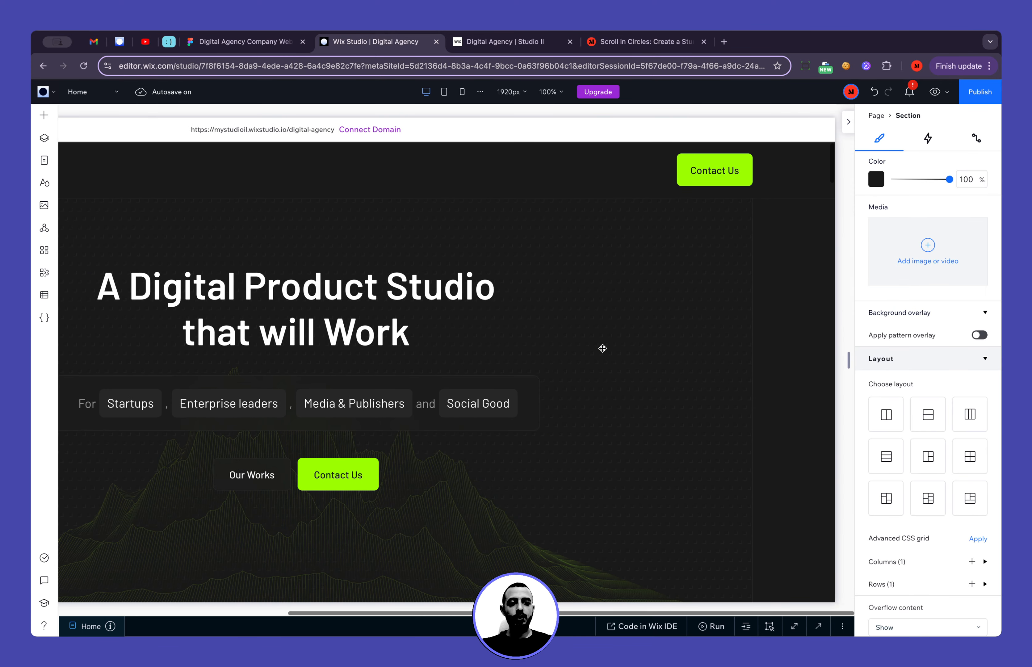
{"action": "left_click", "coordinate": [469, 155]}
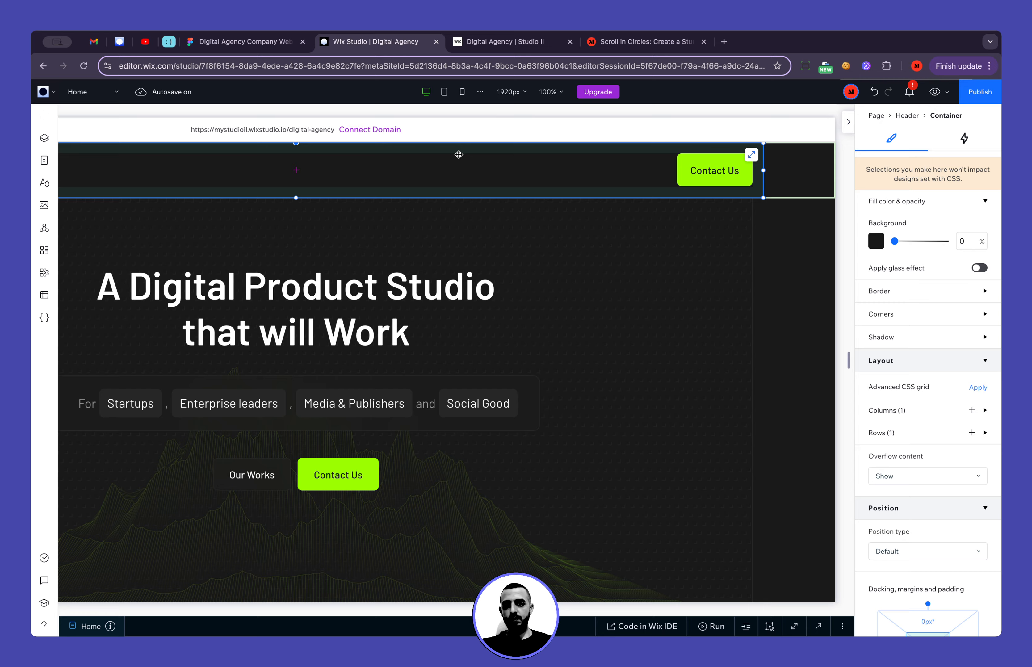
{"action": "left_click", "coordinate": [44, 138]}
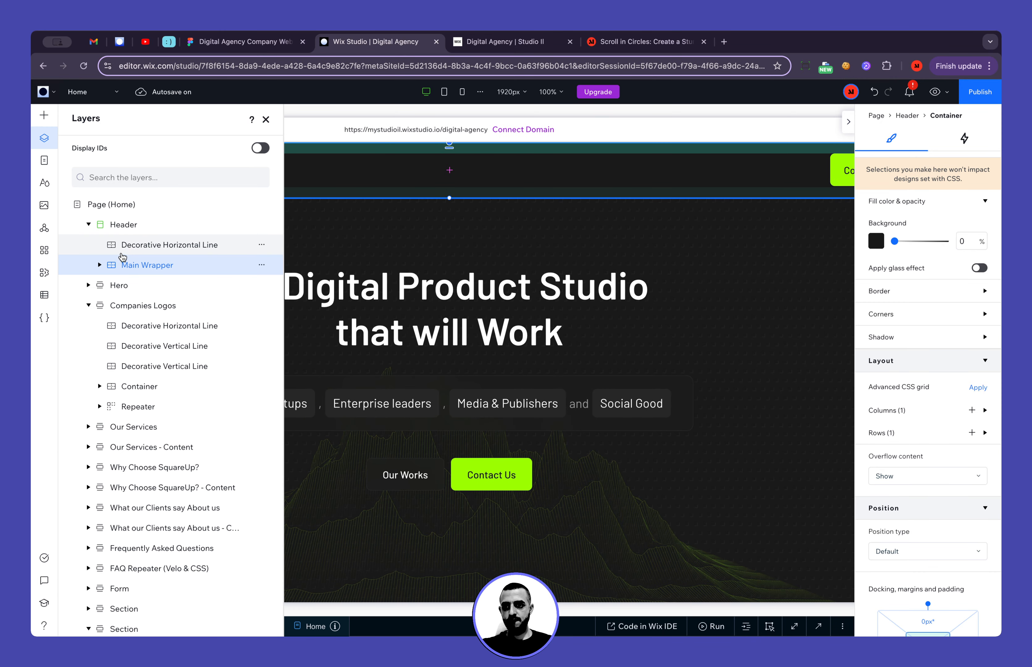
{"action": "left_click", "coordinate": [101, 265]}
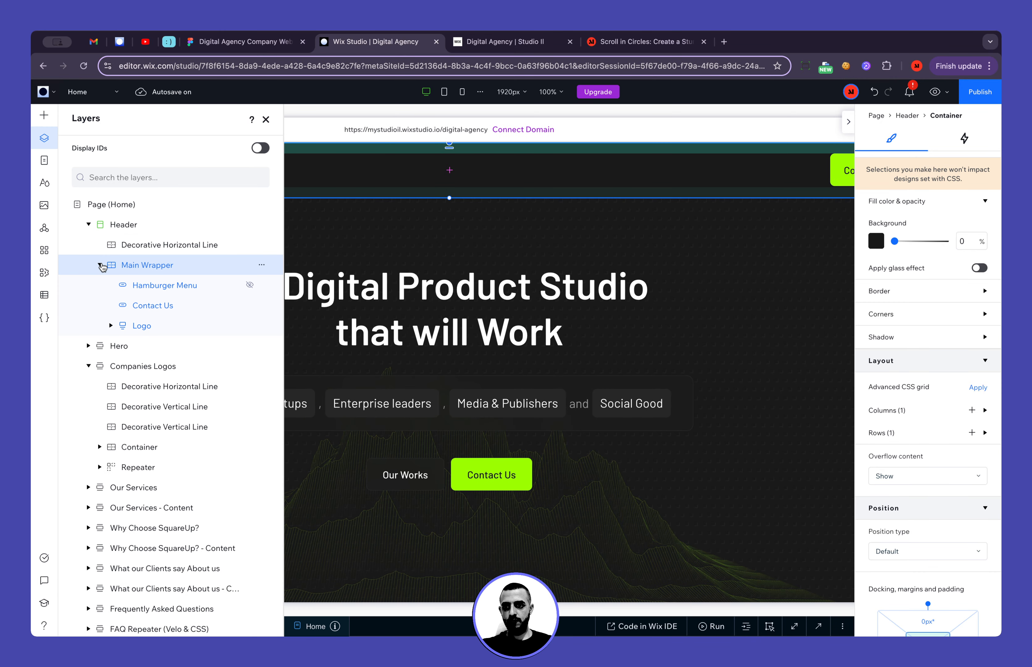
{"action": "left_click", "coordinate": [167, 284]}
{"action": "left_click", "coordinate": [250, 285]}
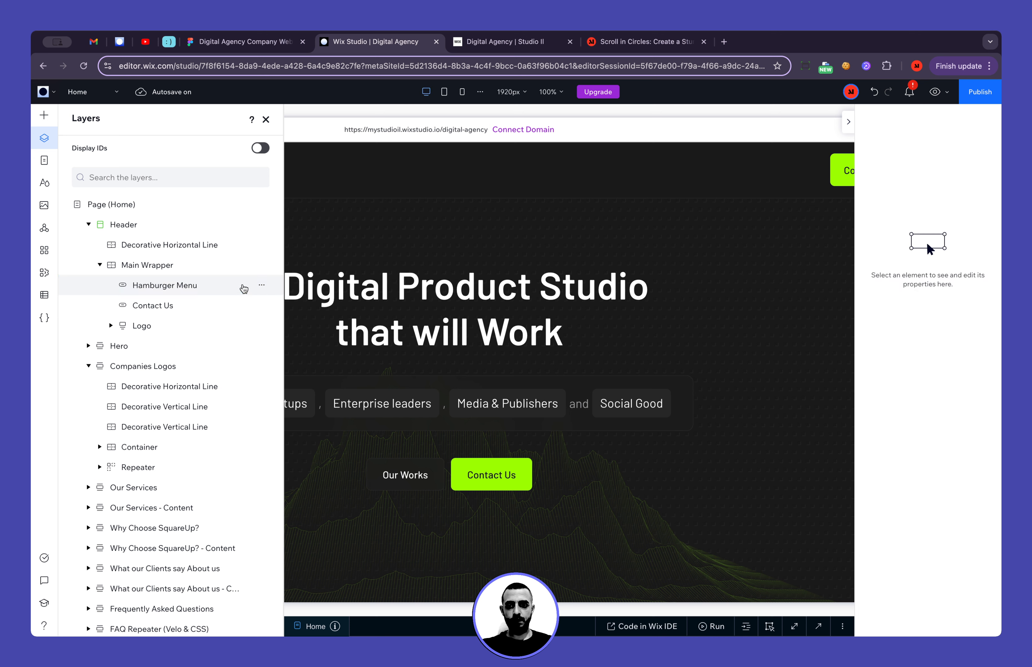
{"action": "left_click", "coordinate": [201, 290]}
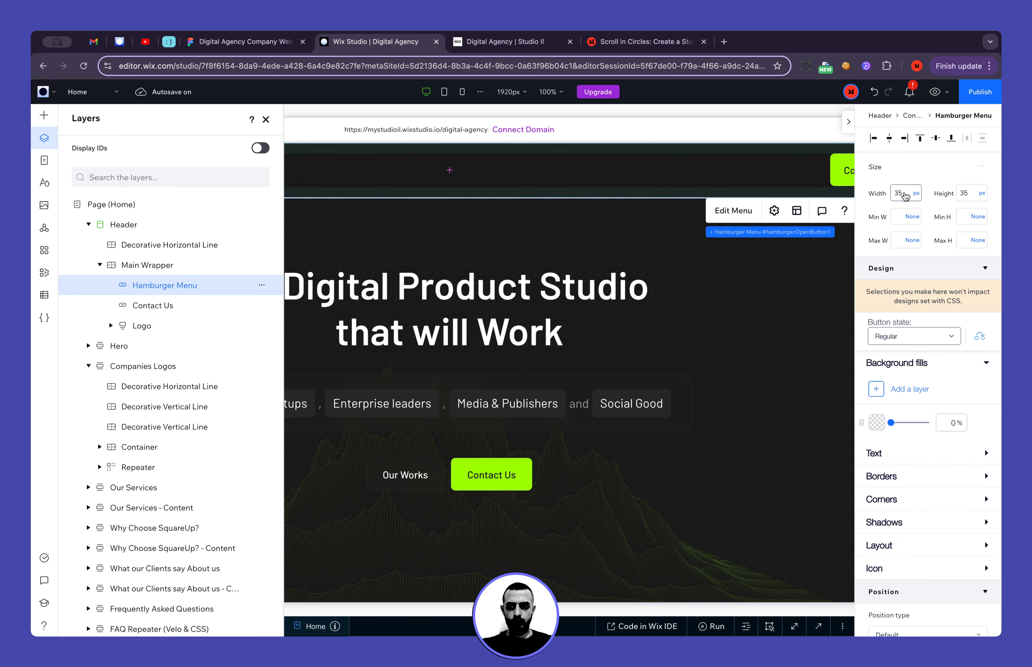
Undo unhiding the header's Hamburger Menu, go back to the footer section and close the layers list
{"action": "left_click", "coordinate": [873, 92]}
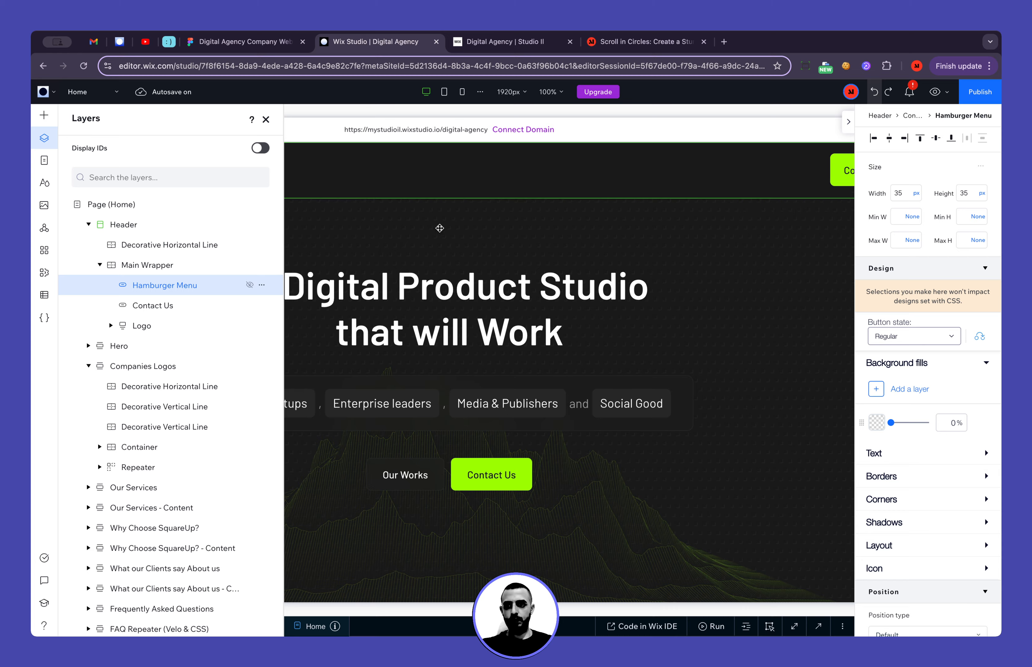
{"action": "scroll", "coordinate": [411, 395], "scroll_direction": "down", "scroll_amount": 10}
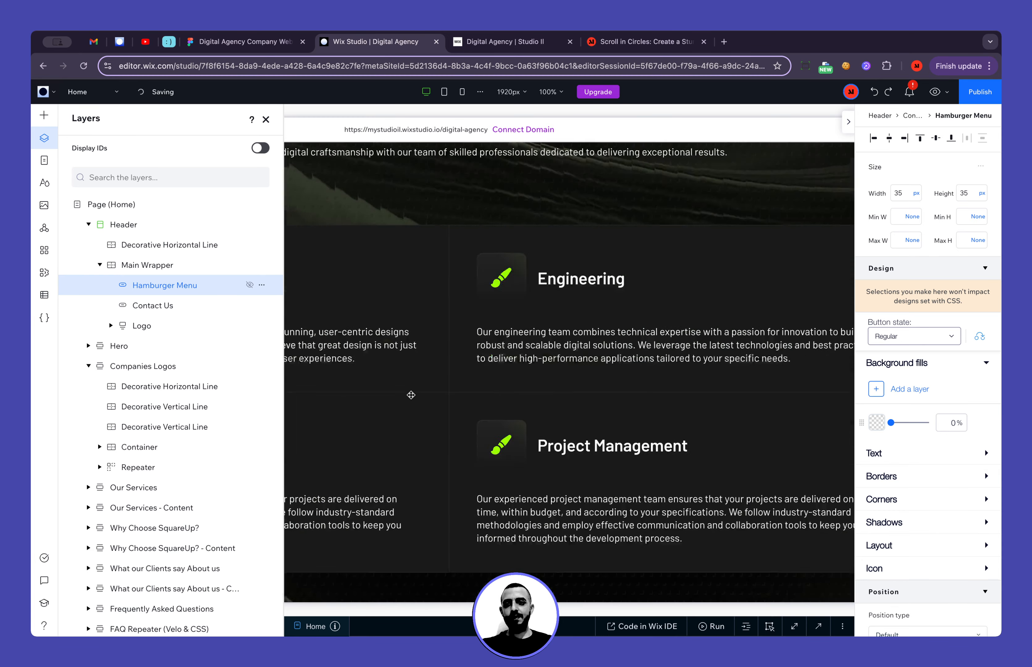
{"action": "scroll", "coordinate": [411, 395], "scroll_direction": "down", "scroll_amount": 10}
{"action": "left_click", "coordinate": [266, 119]}
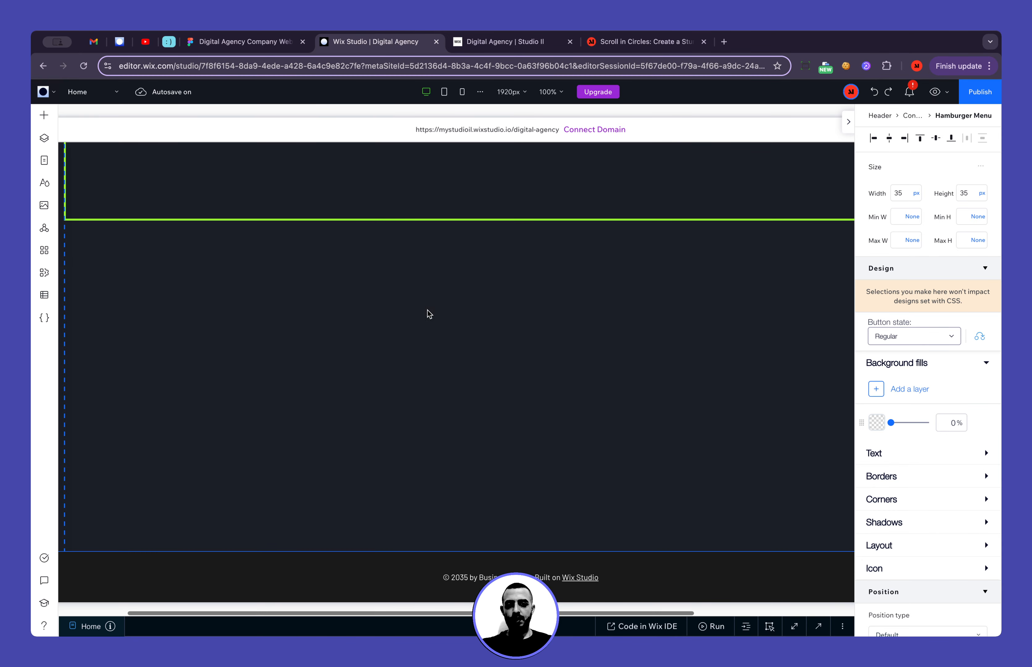
Set the background opacity of the footer flexbox's middle item to 0%
{"action": "scroll", "coordinate": [456, 364], "scroll_direction": "up", "scroll_amount": 15}
{"action": "left_click", "coordinate": [430, 312]}
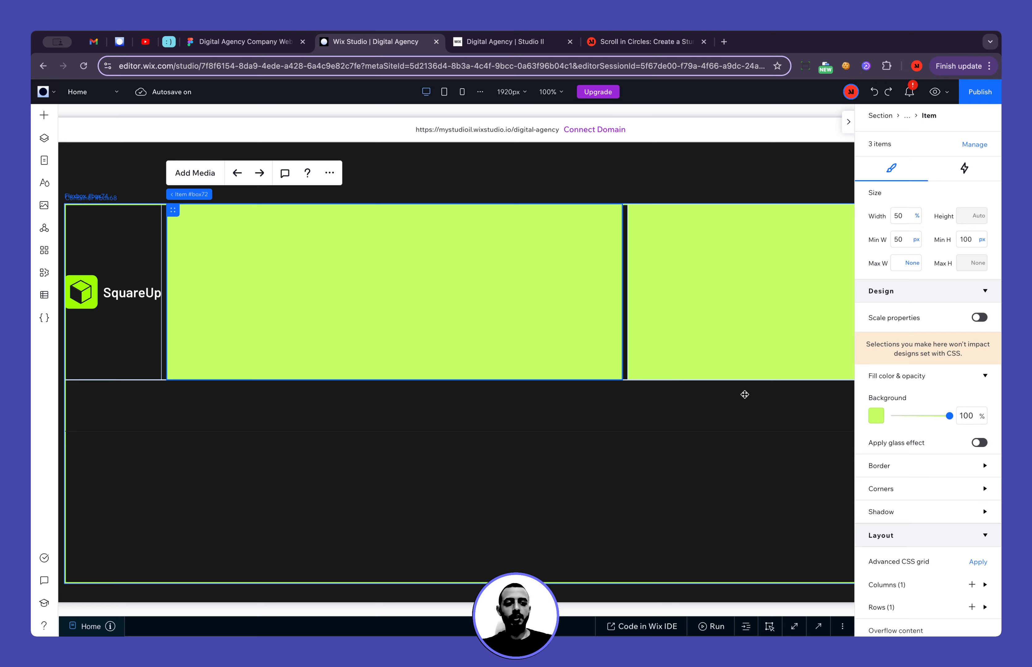
{"action": "left_click_drag", "start_coordinate": [950, 417], "coordinate": [894, 416]}
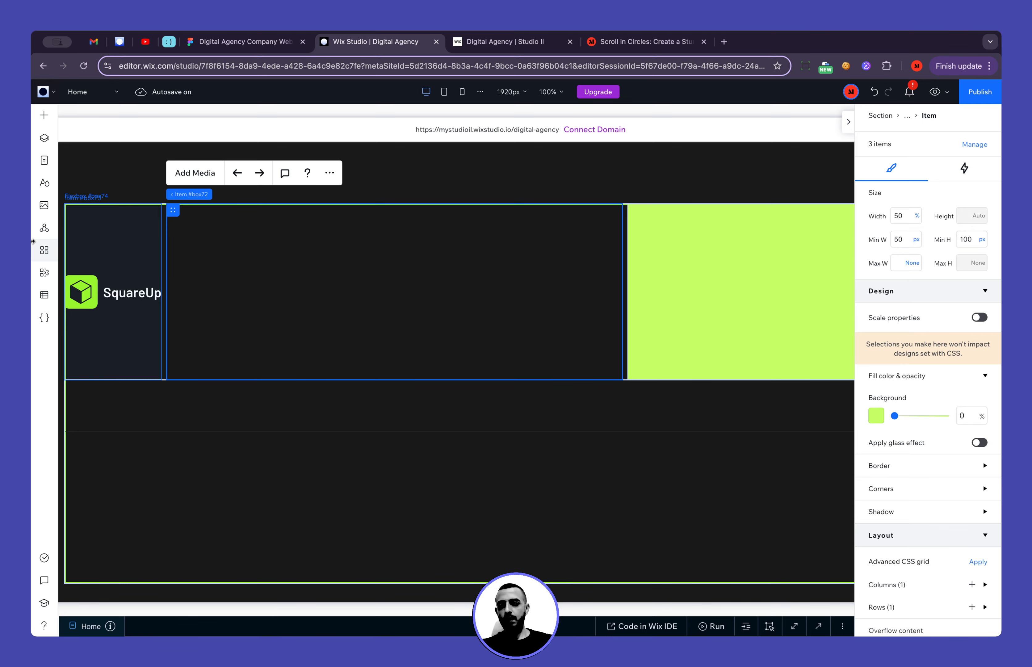
Rename the flexbox's middle item as "Item: Menu" in the layers
{"action": "left_click", "coordinate": [44, 138]}
{"action": "scroll", "coordinate": [186, 508], "scroll_direction": "down", "scroll_amount": 5}
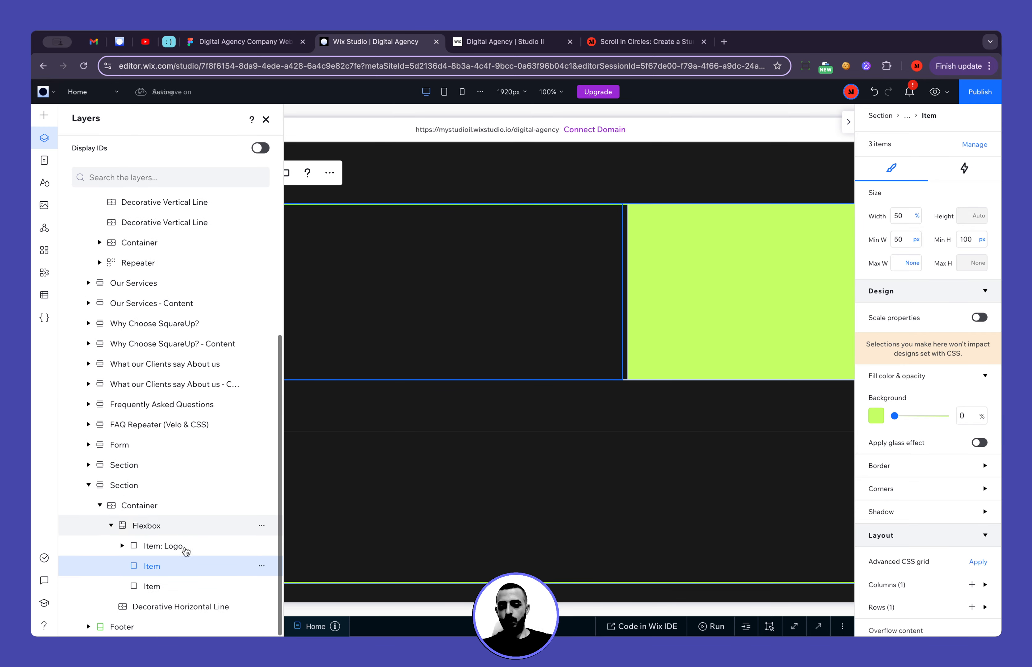
{"action": "double_click", "coordinate": [179, 565]}
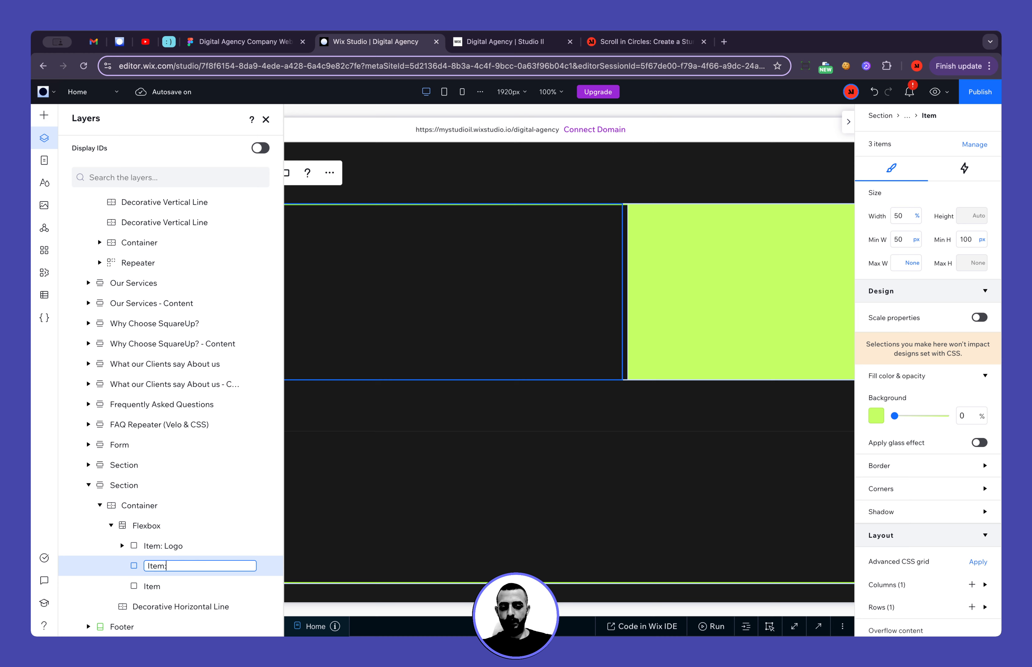
{"action": "key", "text": "Return"}
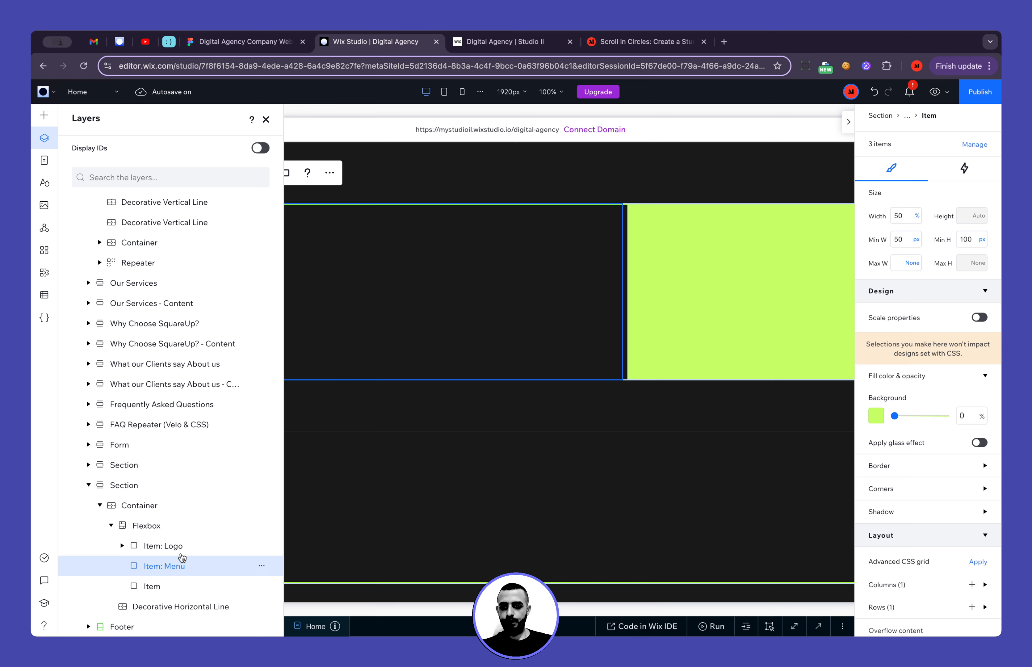
Add the first plain horizontal menu style to the middle item of the footer flexbox
{"action": "left_click", "coordinate": [44, 115]}
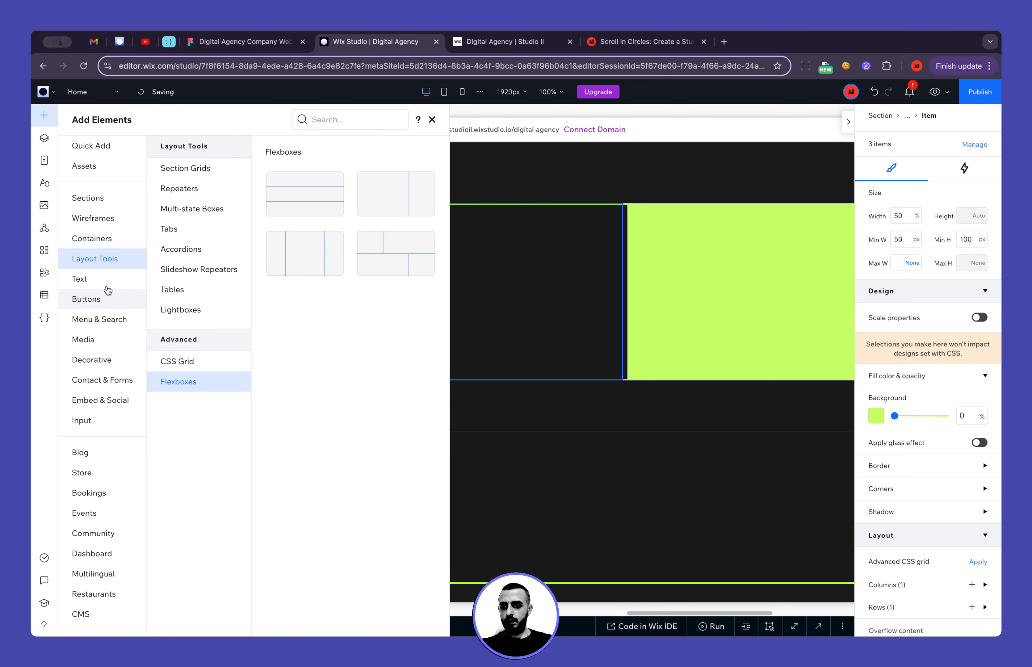
{"action": "left_click", "coordinate": [106, 321]}
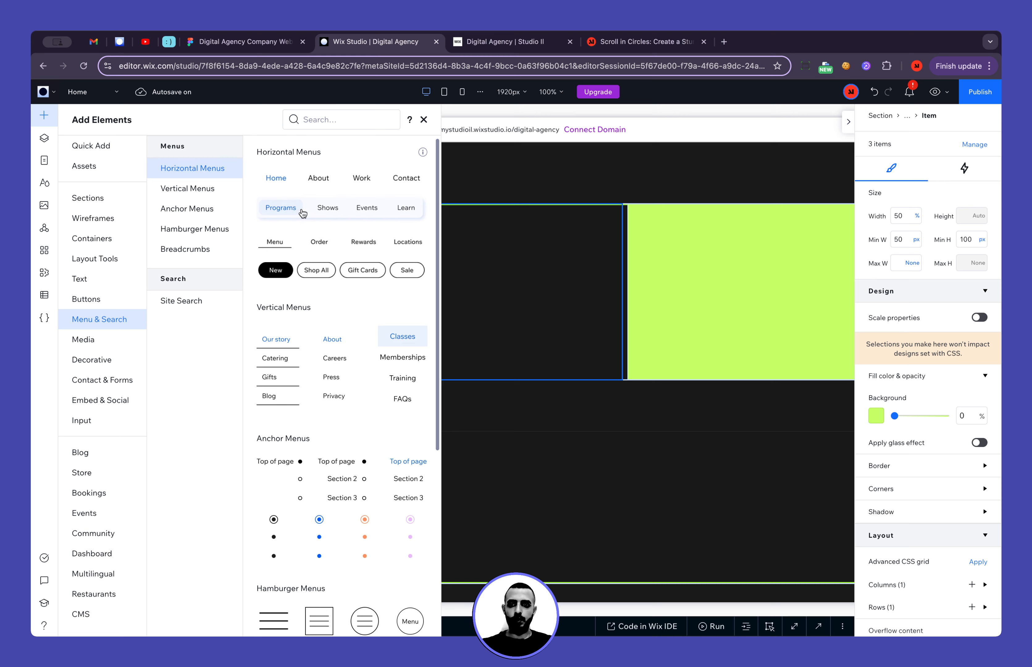
{"action": "left_click_drag", "start_coordinate": [299, 183], "coordinate": [548, 293]}
{"action": "left_click", "coordinate": [557, 308]}
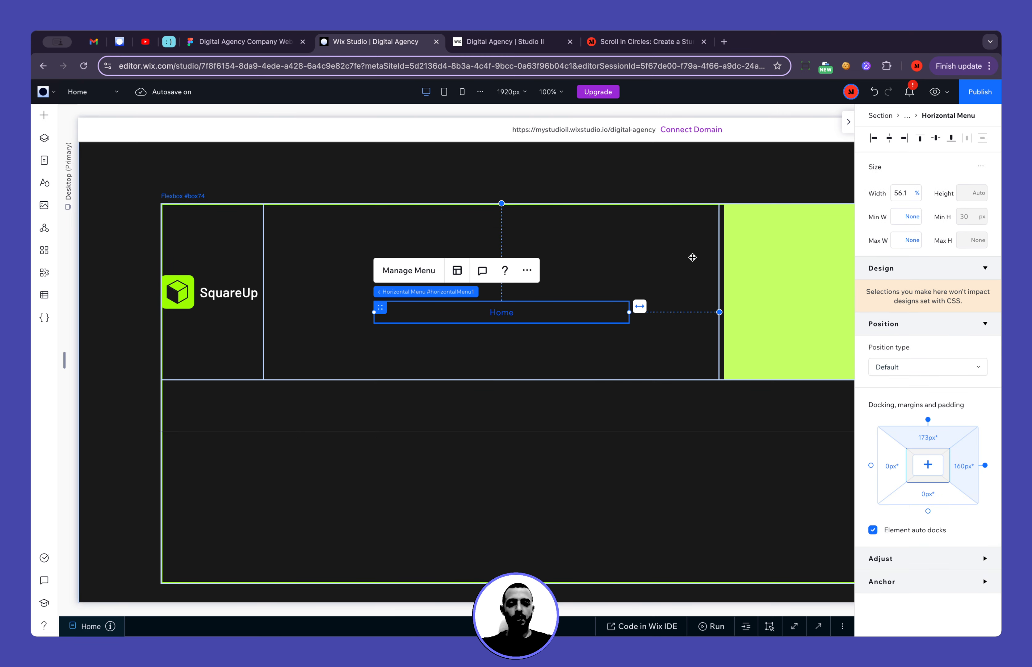
Set the horizontal menu's width to 100% and centre it horizontally and vertically in its item
{"action": "left_click", "coordinate": [895, 194]}
{"action": "key", "text": "Return"}
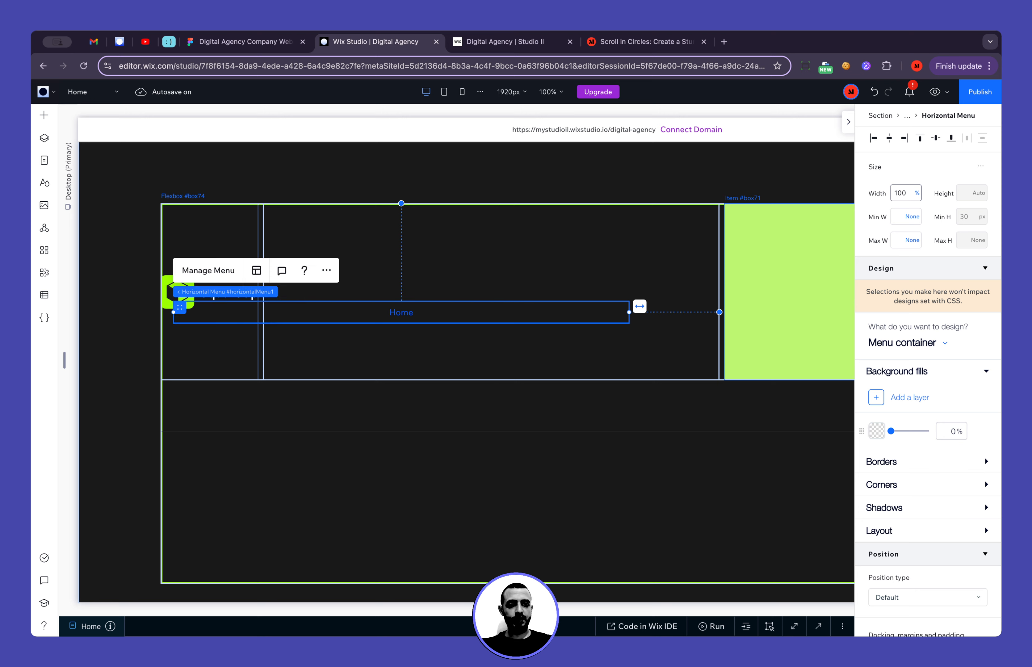
{"action": "left_click", "coordinate": [890, 139]}
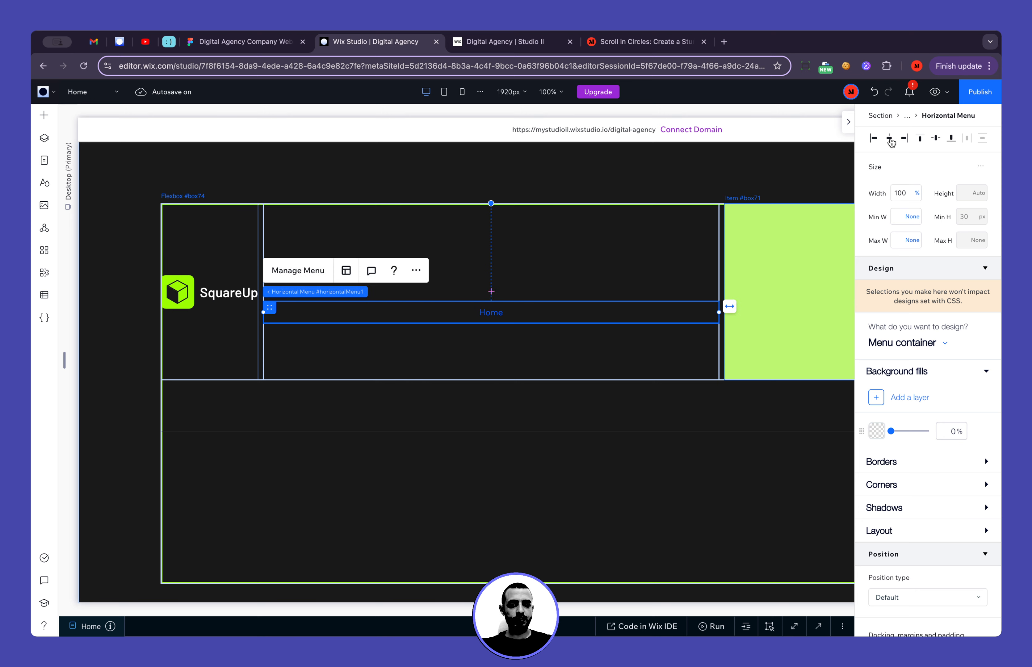
{"action": "left_click", "coordinate": [936, 138]}
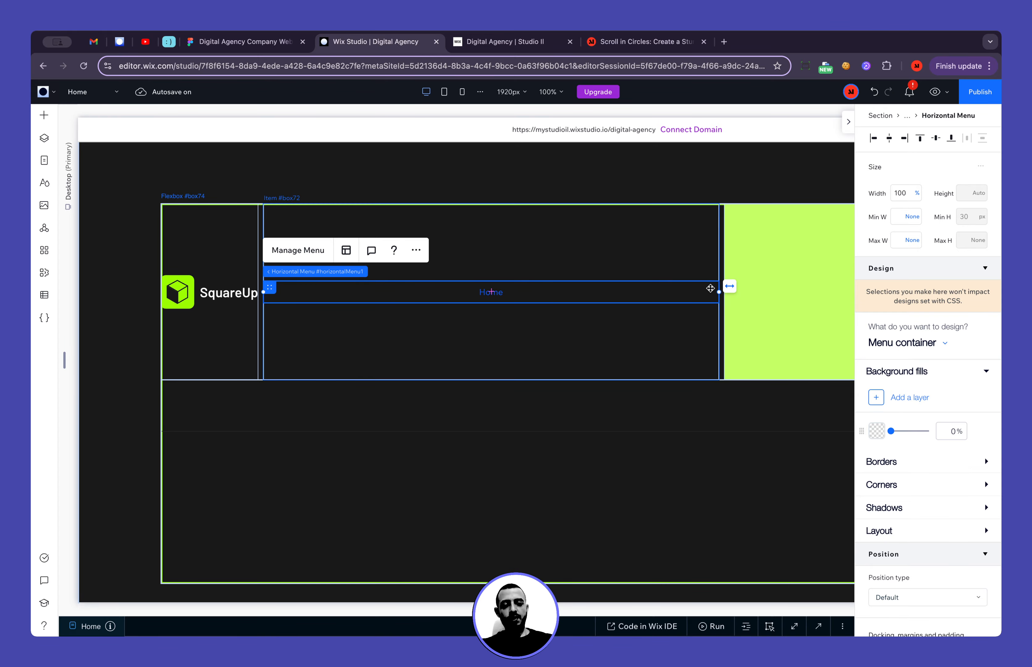
Switch to the Figma design and find the navigation bar with the highlighted Services button on the Services Page - Desktop frame
{"action": "left_click", "coordinate": [234, 42]}
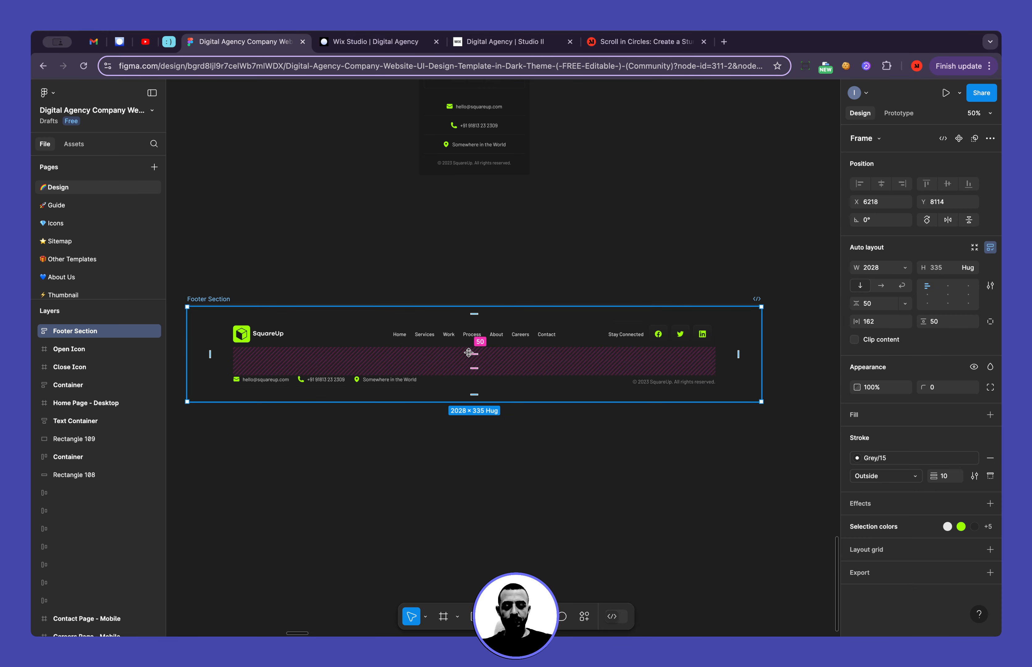
{"action": "scroll", "coordinate": [447, 325], "scroll_direction": "down", "scroll_amount": 10}
{"action": "scroll", "coordinate": [471, 355], "scroll_direction": "up", "scroll_amount": 3}
{"action": "scroll", "coordinate": [471, 356], "scroll_direction": "right", "scroll_amount": 10}
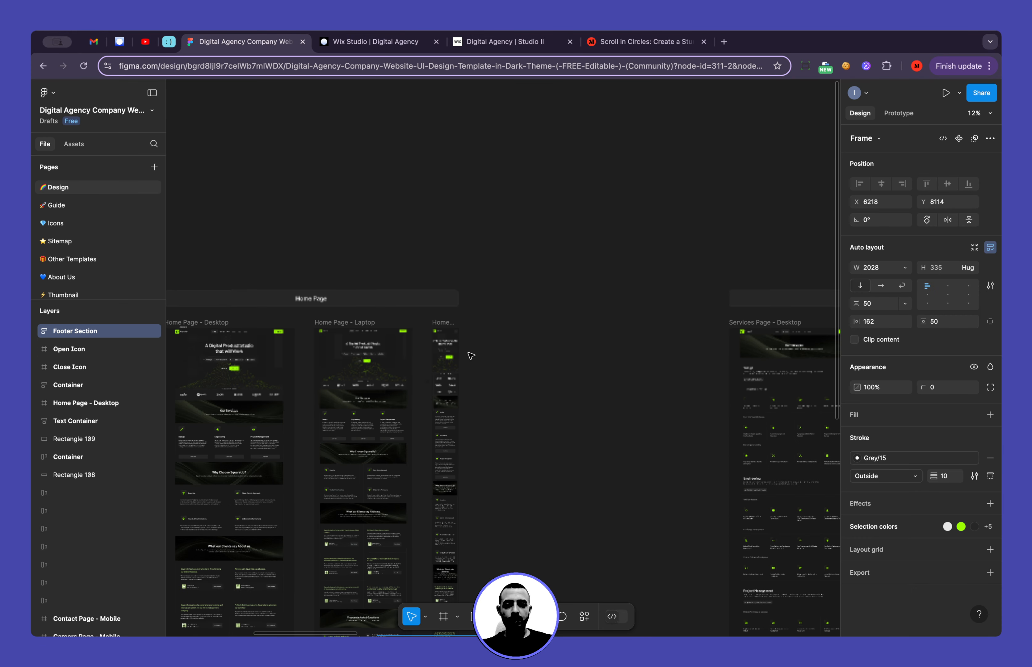
{"action": "scroll", "coordinate": [631, 297], "scroll_direction": "up", "scroll_amount": 8}
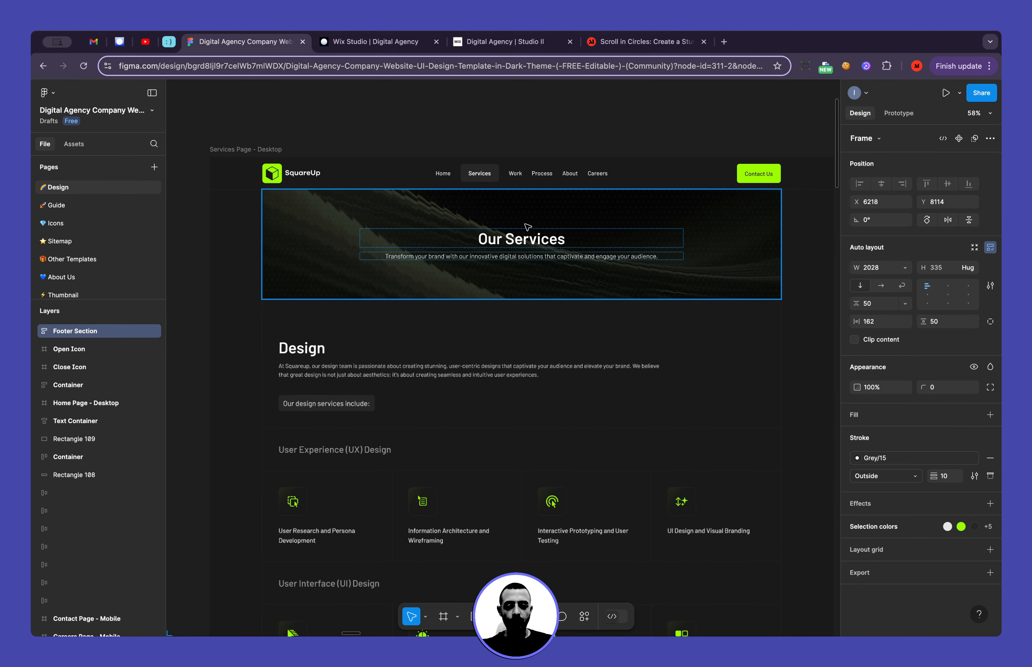
{"action": "scroll", "coordinate": [528, 227], "scroll_direction": "up", "scroll_amount": 5}
{"action": "scroll", "coordinate": [528, 227], "scroll_direction": "up", "scroll_amount": 3}
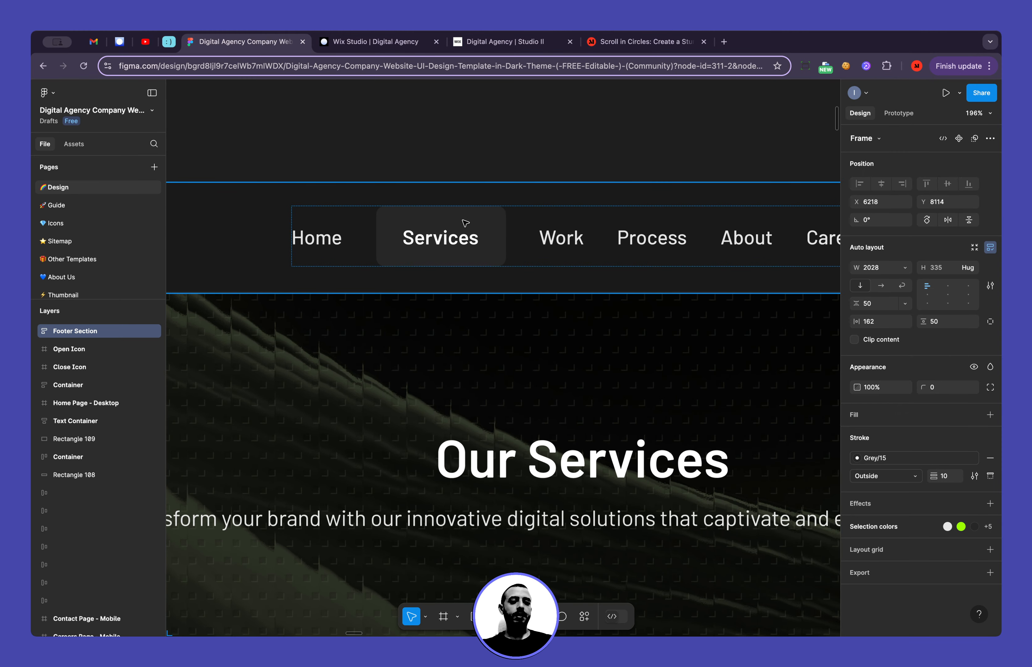
Open the Grey/15 colour style used as the Services button's fill to examine its hex code
{"action": "left_click", "coordinate": [497, 220]}
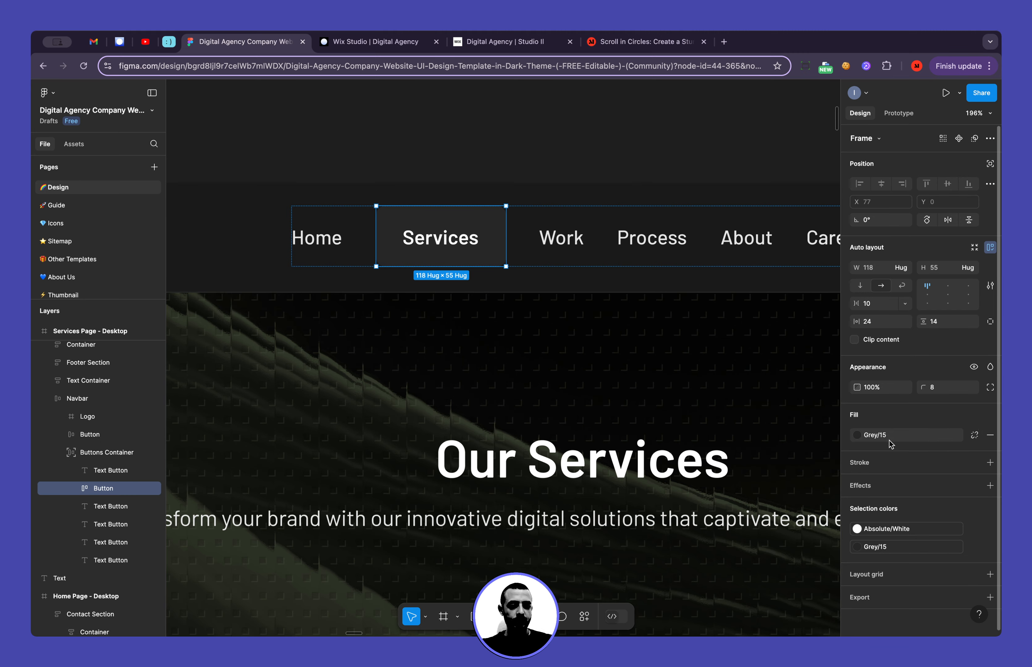
{"action": "left_click", "coordinate": [858, 435]}
{"action": "key", "text": "Escape"}
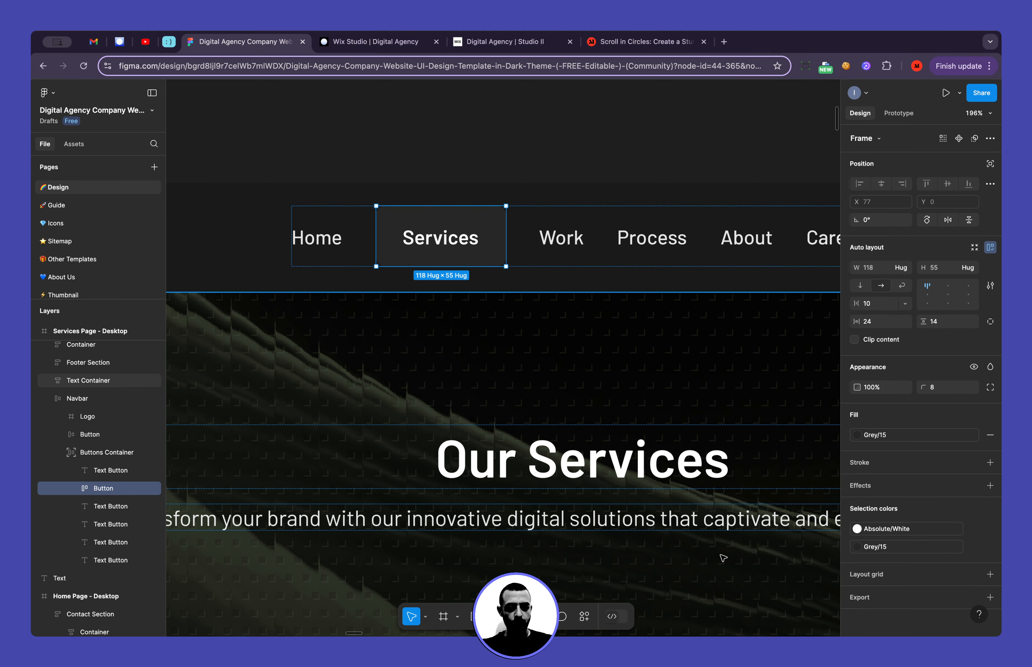
{"action": "left_click", "coordinate": [858, 435]}
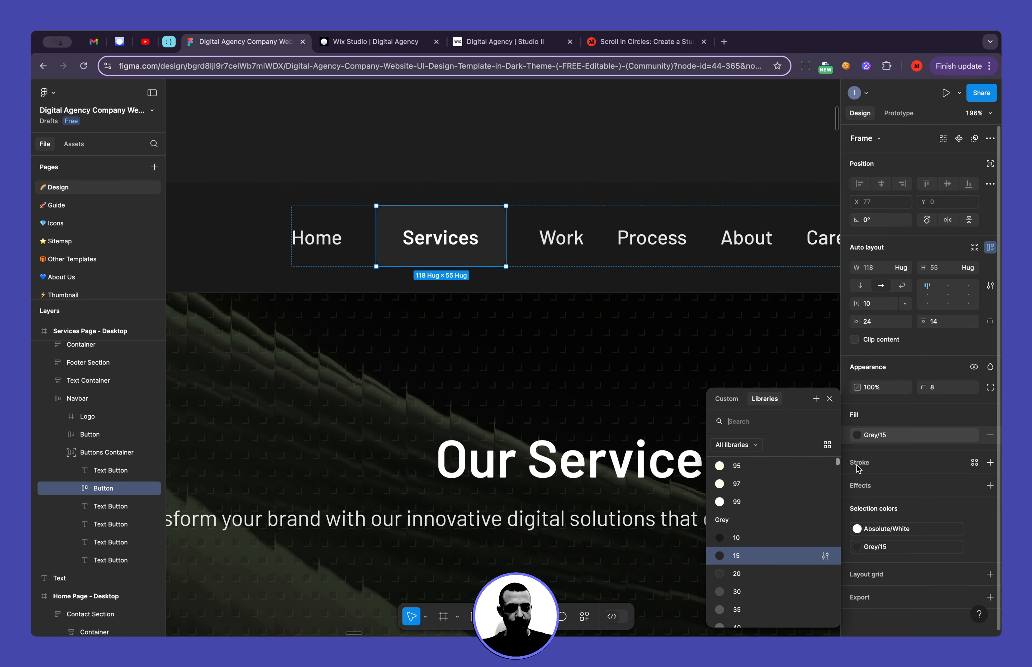
{"action": "left_click", "coordinate": [825, 555]}
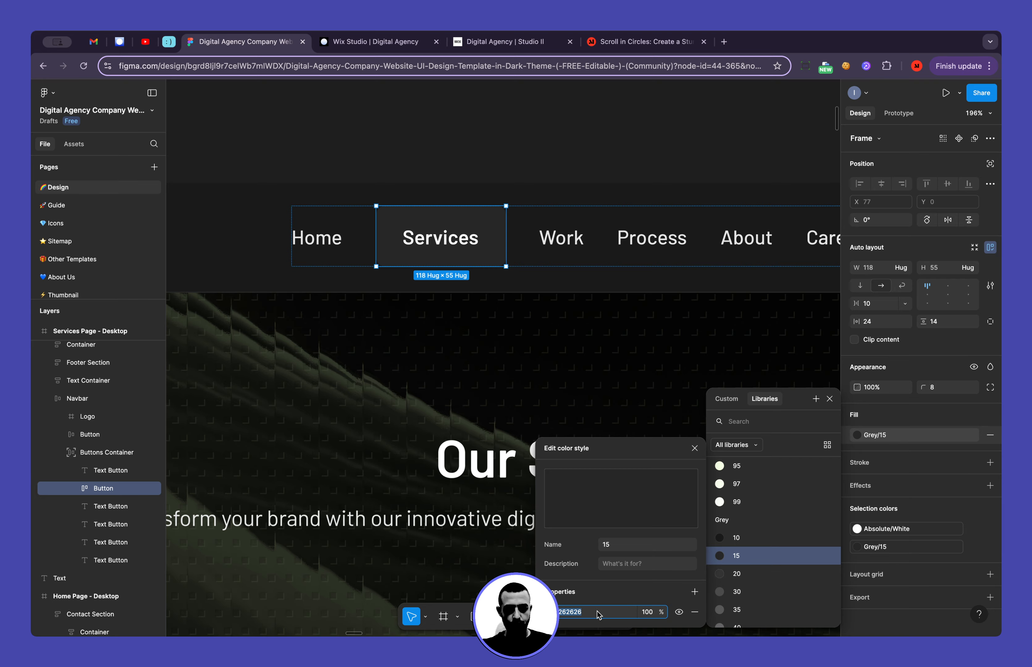
Switch to Wix Studio and give the footer menu's regular menu items a #262626 background fill at 100% opacity
{"action": "left_click", "coordinate": [376, 41]}
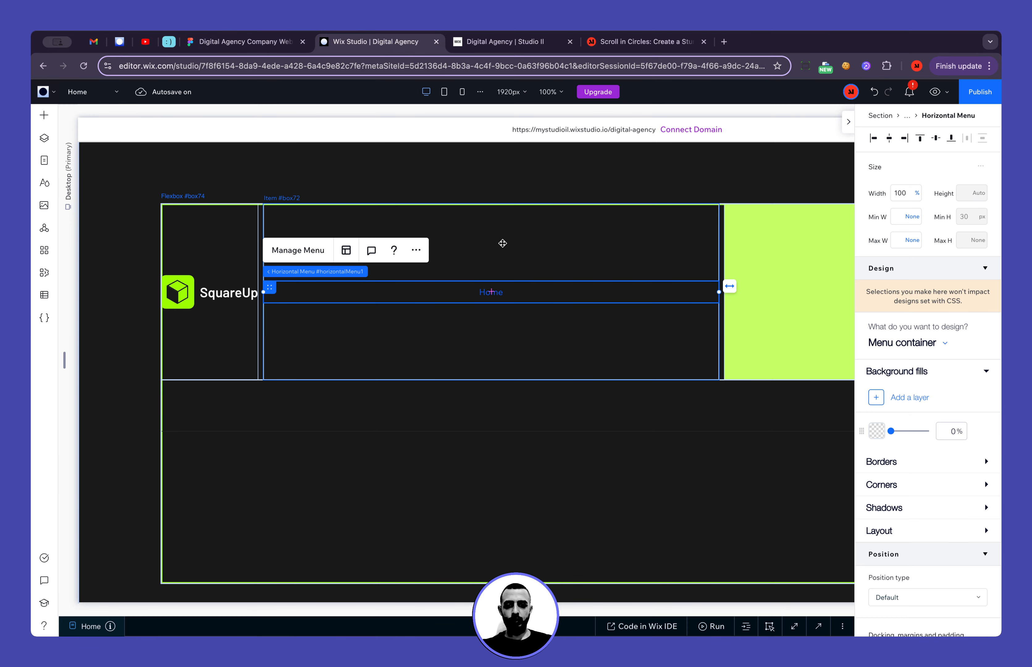
{"action": "left_click", "coordinate": [906, 343]}
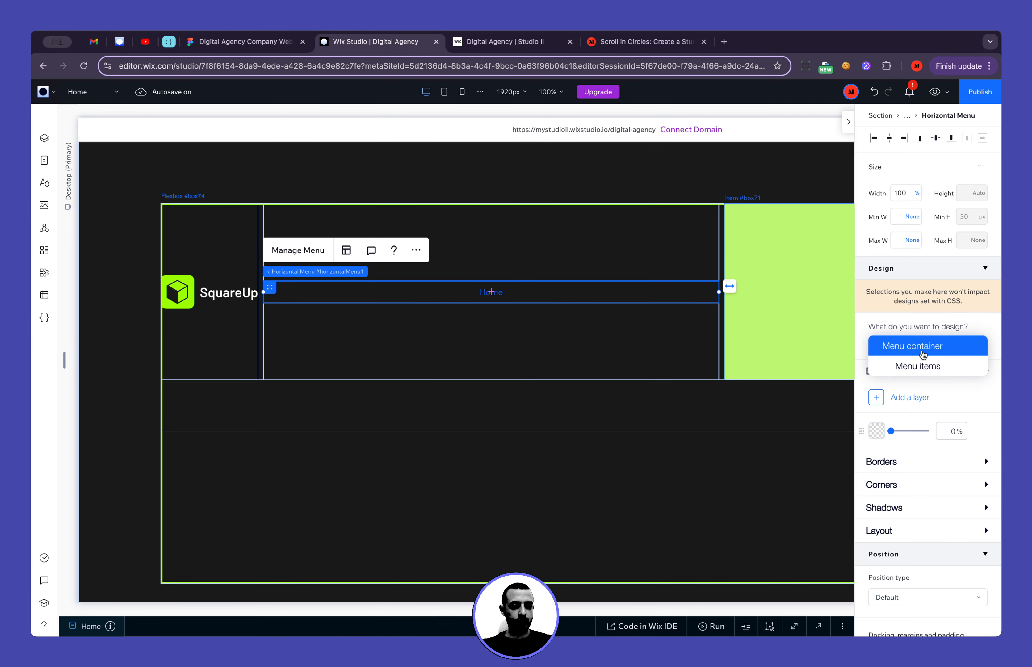
{"action": "left_click", "coordinate": [925, 370]}
{"action": "scroll", "coordinate": [929, 460], "scroll_direction": "down", "scroll_amount": 3}
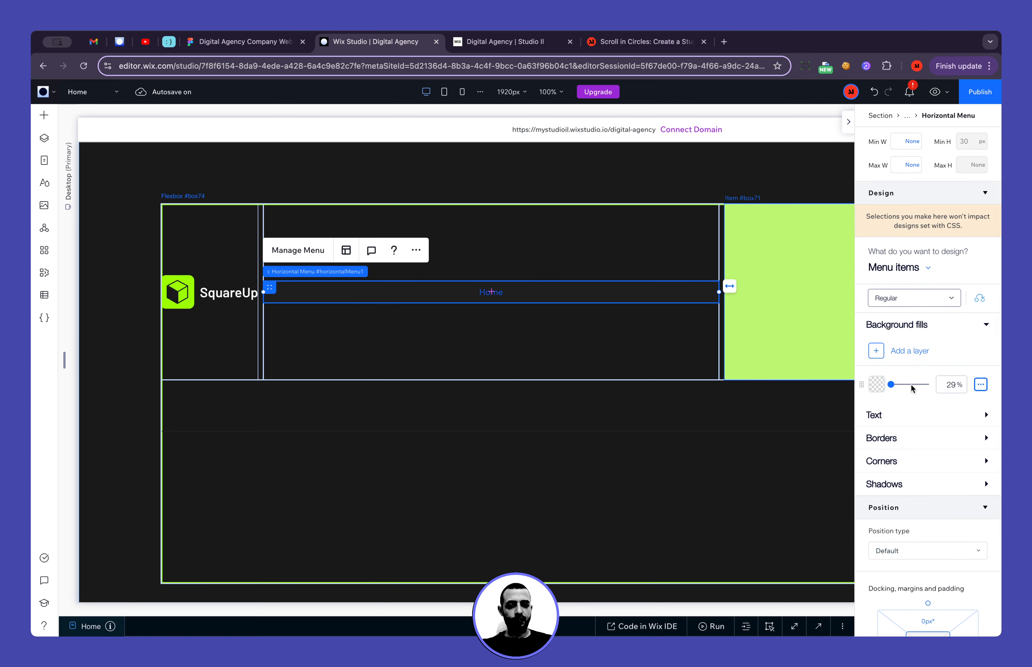
{"action": "left_click_drag", "start_coordinate": [913, 389], "coordinate": [937, 386]}
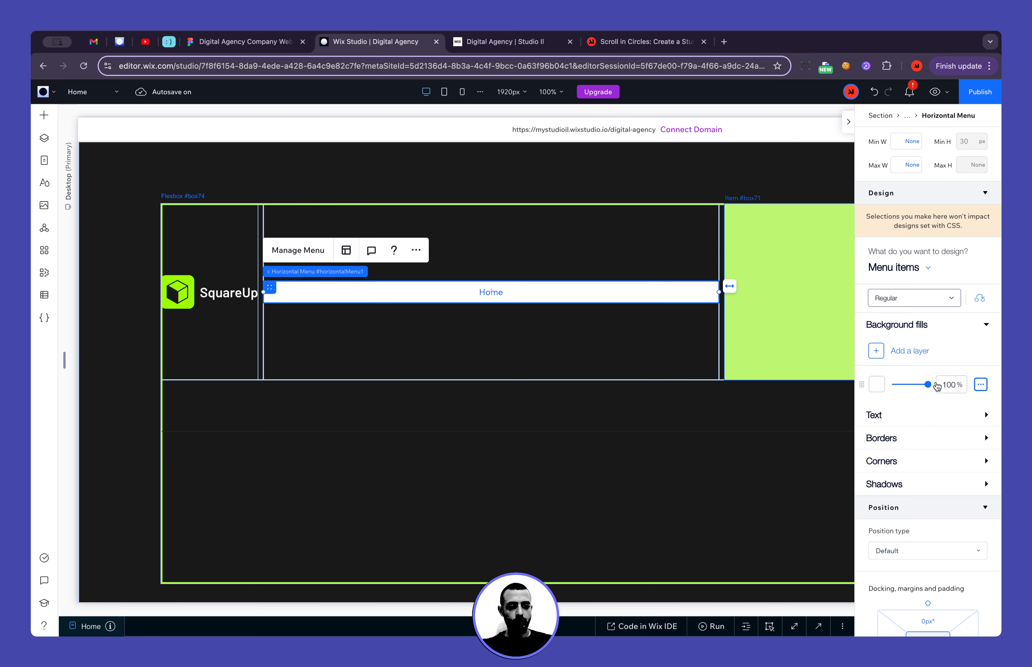
{"action": "left_click", "coordinate": [877, 385]}
{"action": "left_click", "coordinate": [941, 458]}
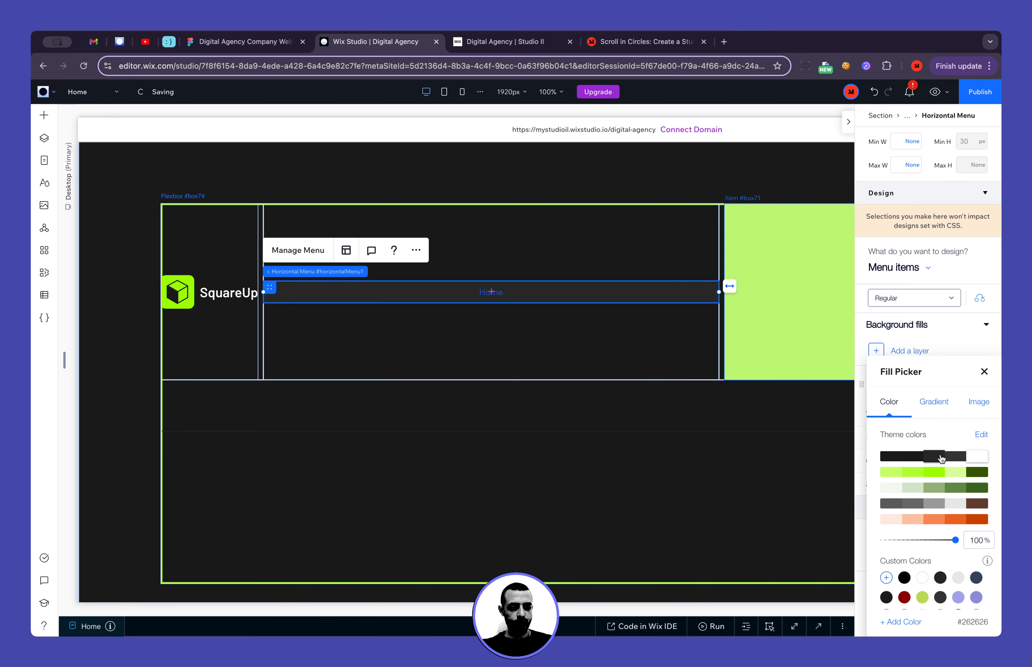
{"action": "left_click", "coordinate": [984, 372]}
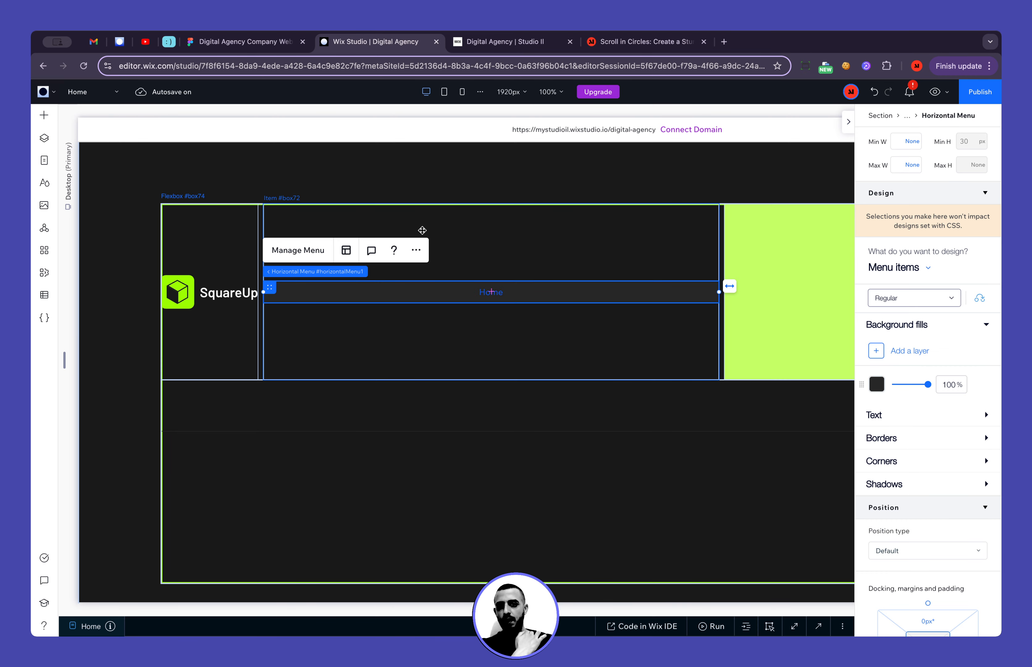
Check the Services button's corner radius in Figma, and set all corners of the Wix Studio menu items to 8 px
{"action": "left_click", "coordinate": [274, 51]}
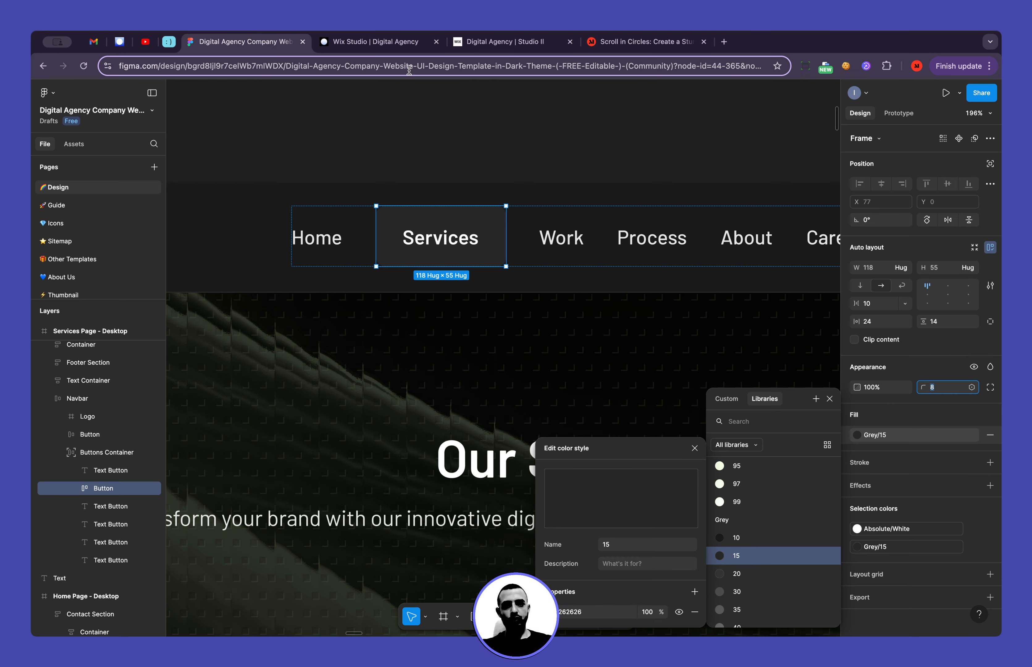
{"action": "left_click", "coordinate": [373, 42]}
{"action": "left_click", "coordinate": [895, 461]}
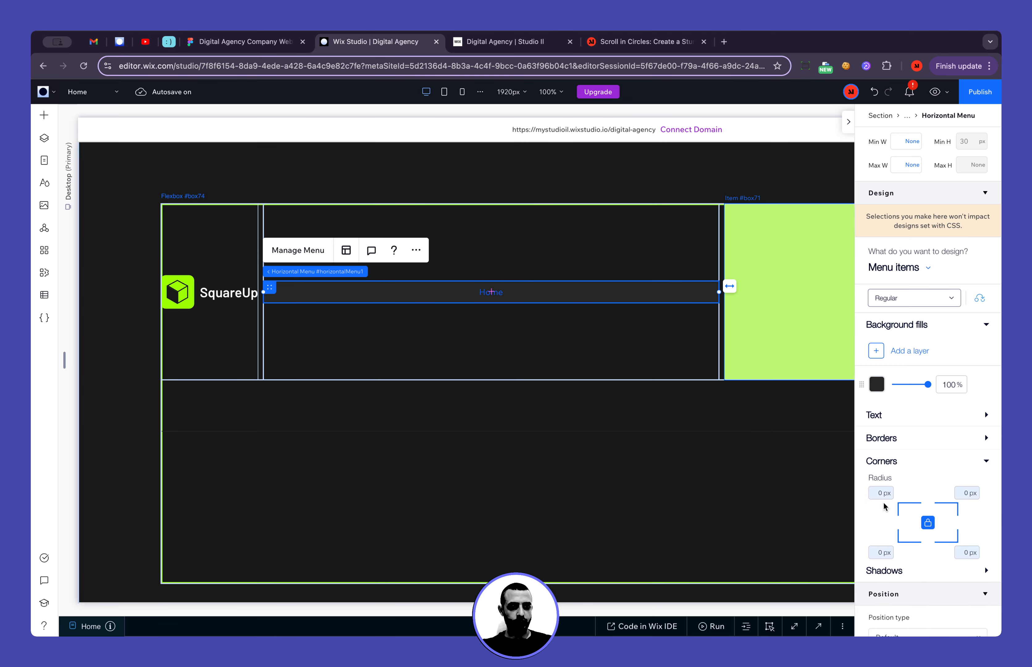
{"action": "left_click", "coordinate": [887, 498]}
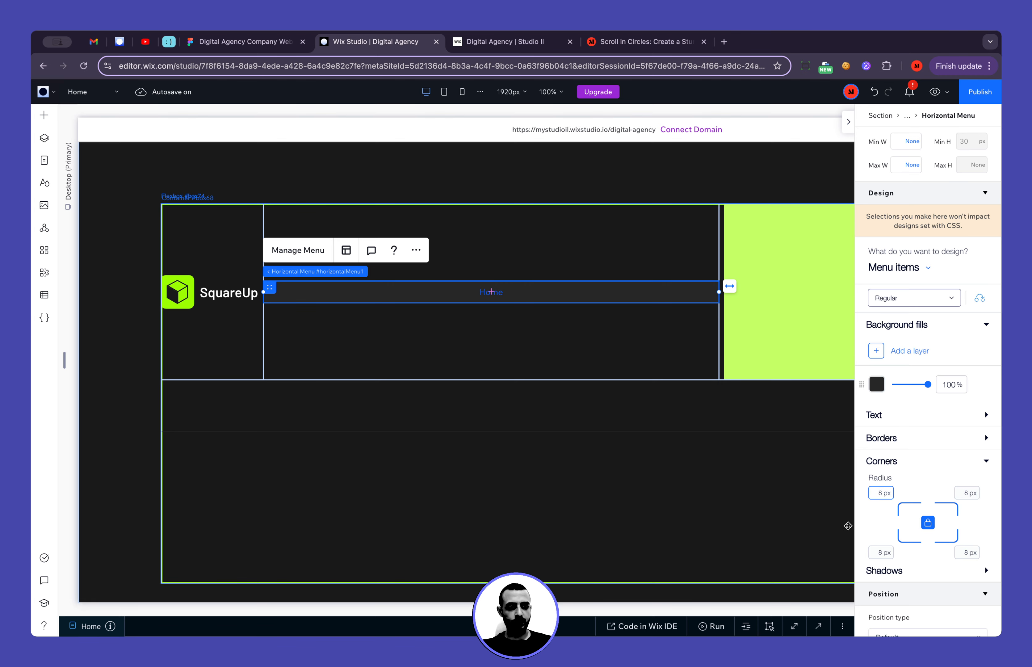
{"action": "left_click", "coordinate": [884, 522]}
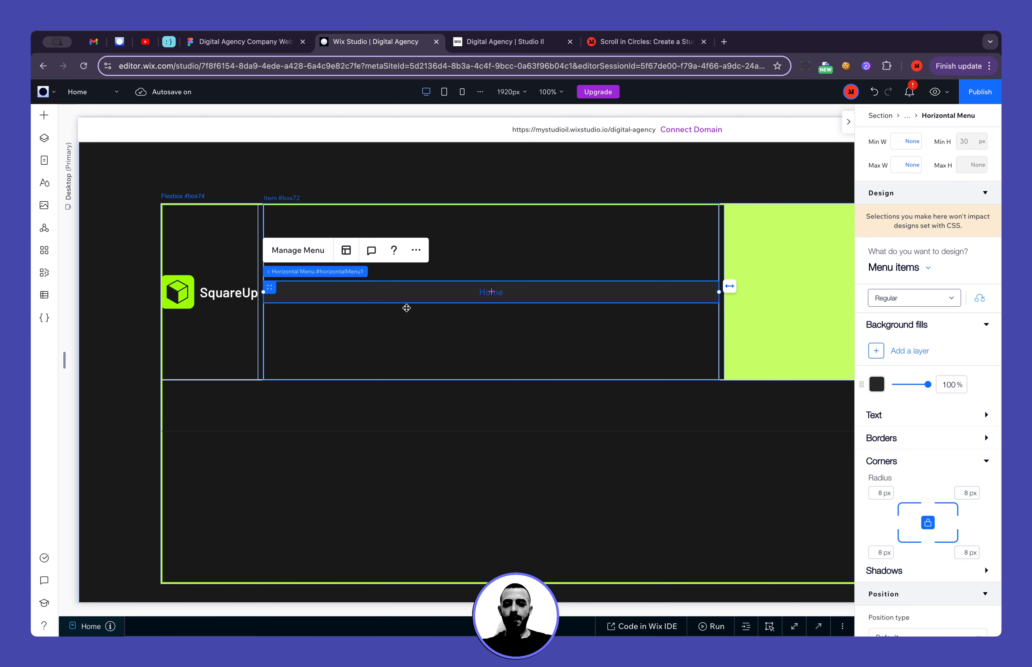
Check the Services label in Figma and add a Wix Studio menu item named "Services" linked to the top of the page
{"action": "left_click", "coordinate": [319, 252]}
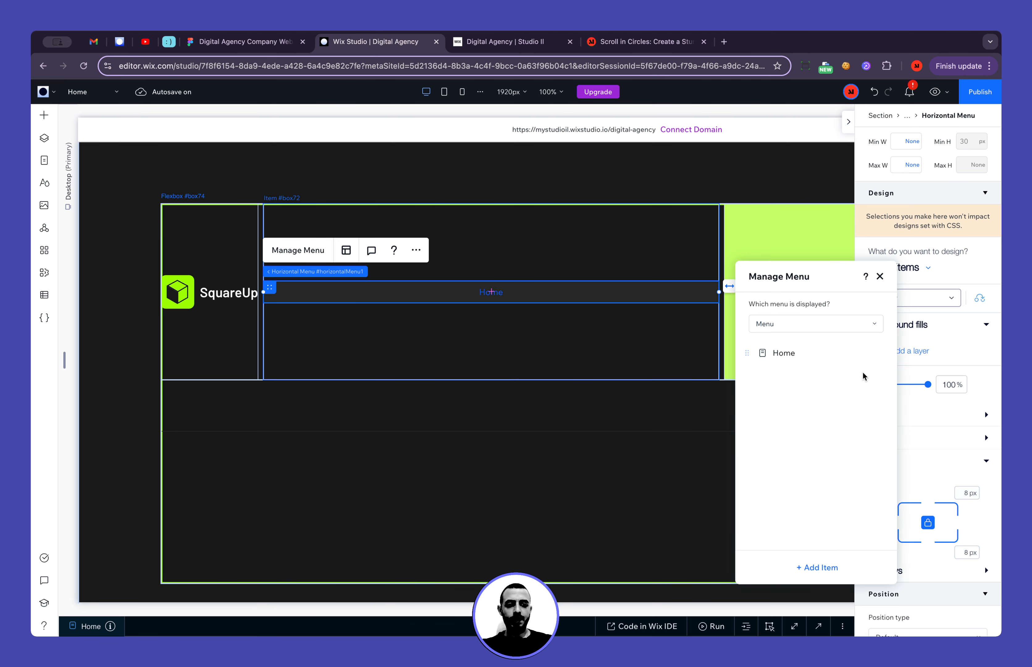
{"action": "left_click", "coordinate": [833, 568]}
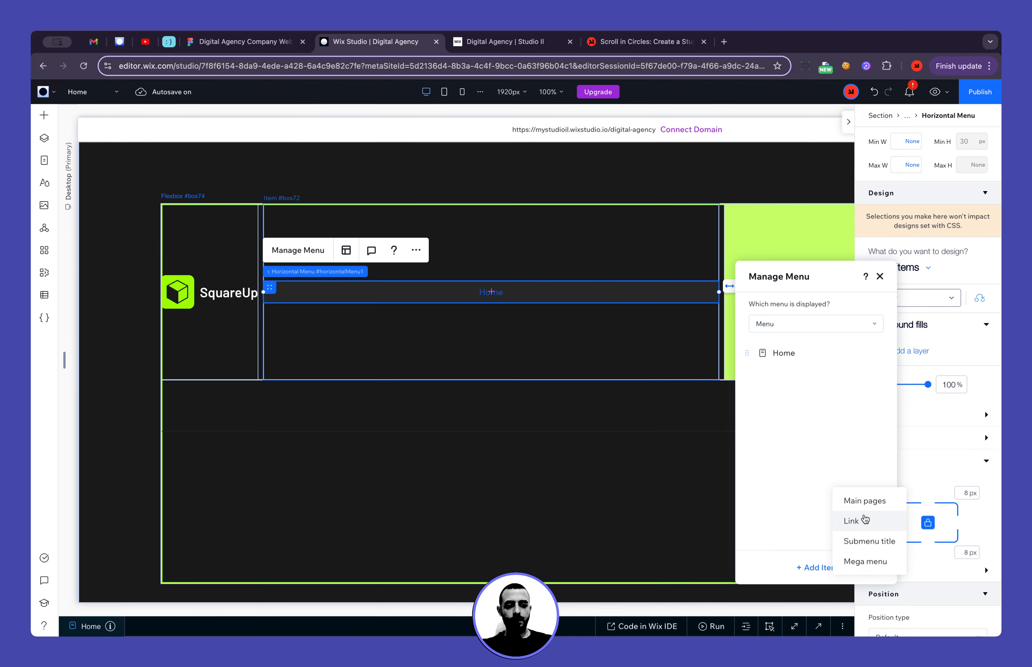
{"action": "left_click", "coordinate": [280, 43]}
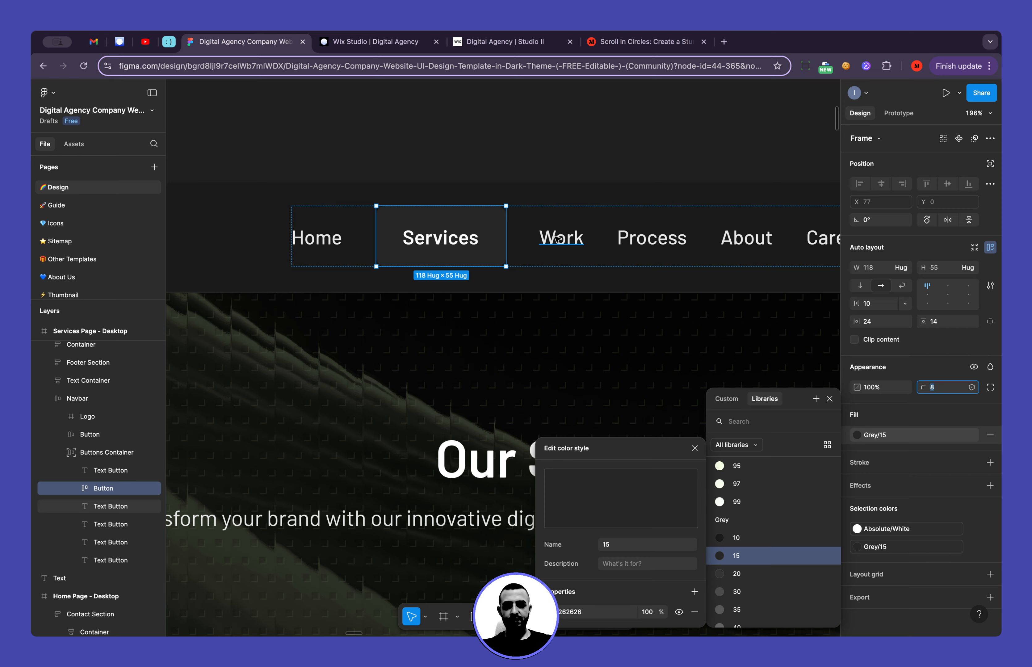
{"action": "double_click", "coordinate": [453, 241]}
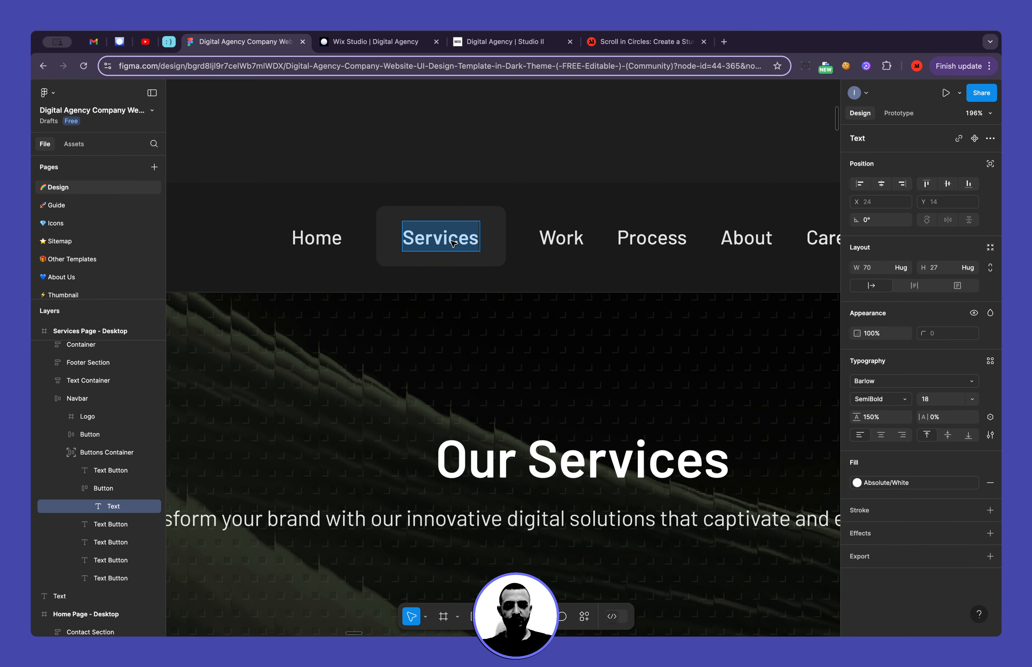
{"action": "left_click", "coordinate": [362, 50]}
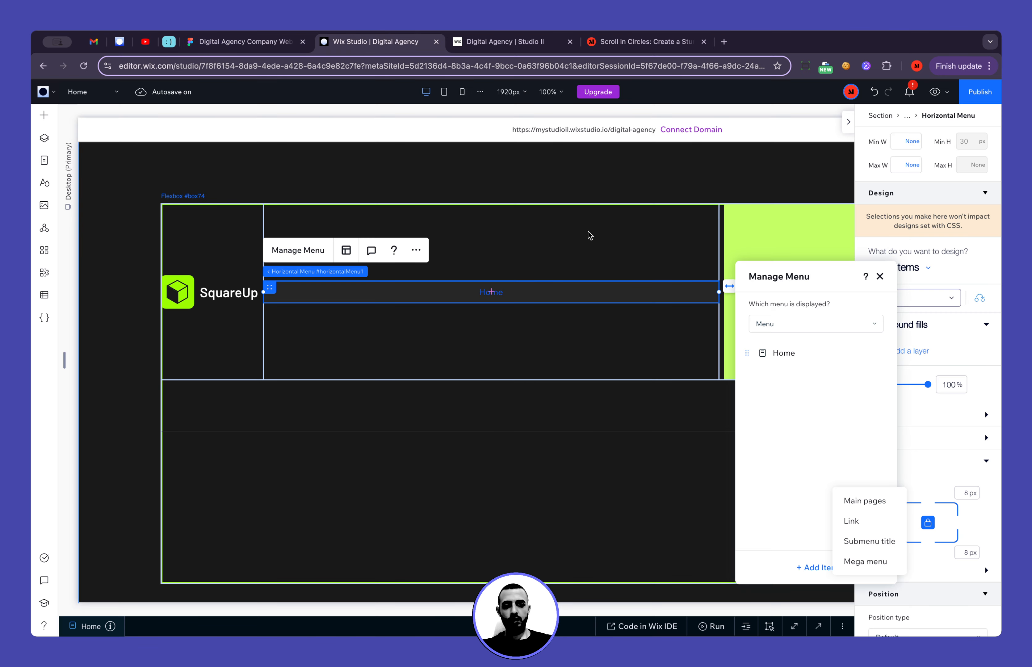
{"action": "left_click", "coordinate": [872, 526]}
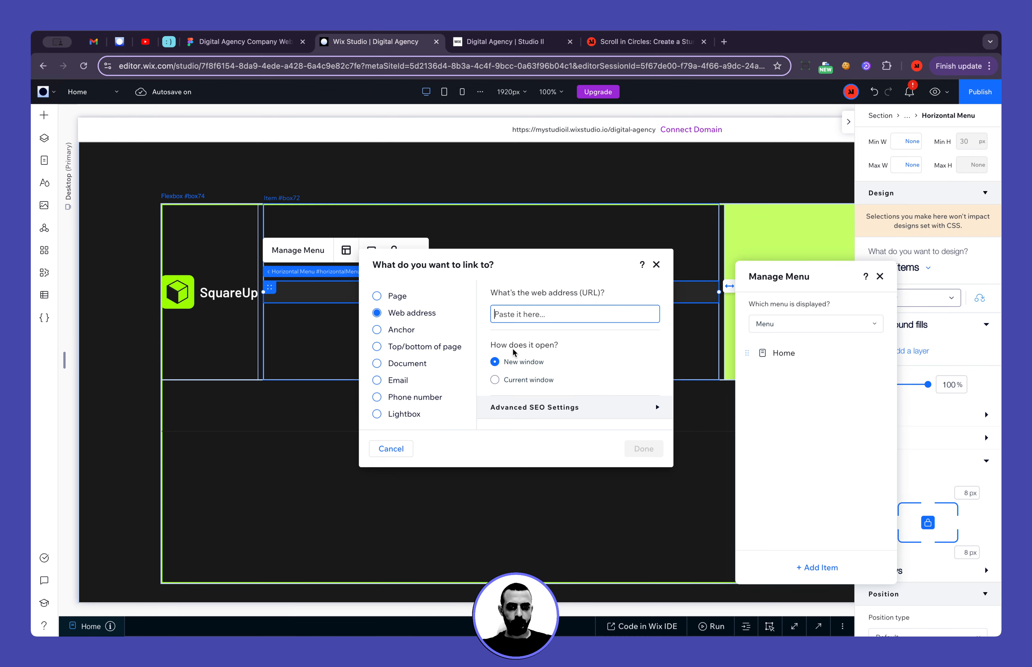
{"action": "left_click", "coordinate": [404, 332]}
{"action": "left_click", "coordinate": [415, 349]}
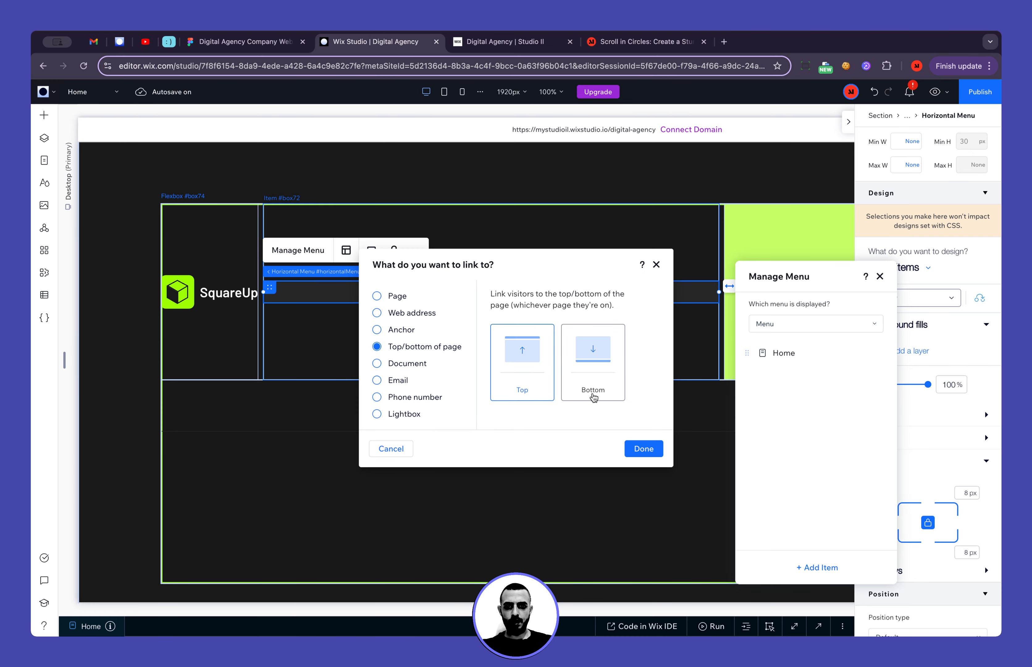
{"action": "left_click", "coordinate": [645, 450]}
{"action": "type", "text": "Services"}
{"action": "key", "text": "Return"}
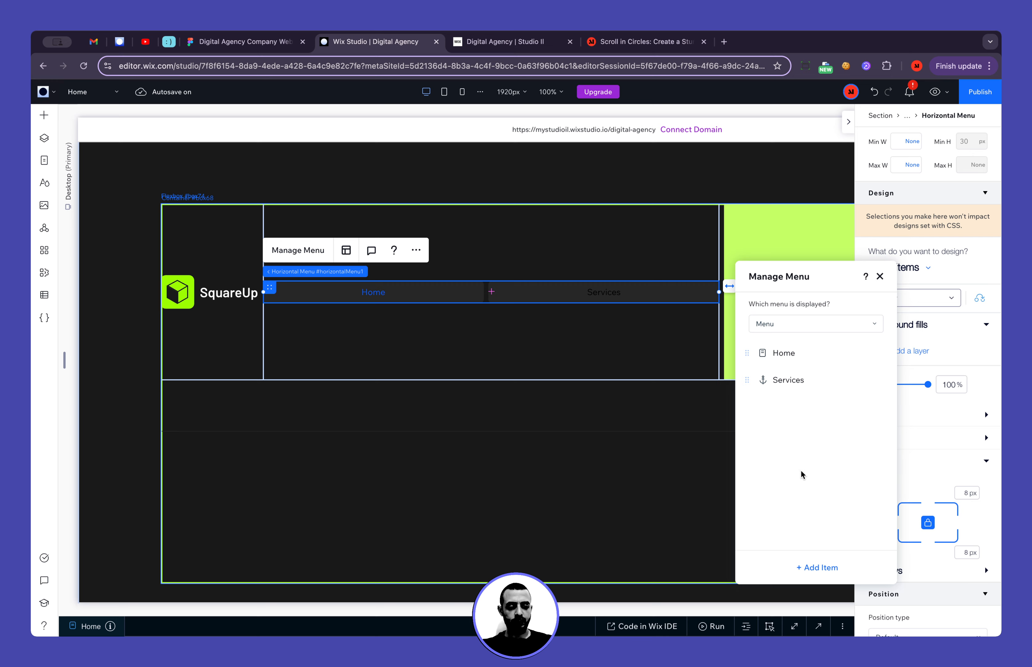
Add another link item named "Work" to the menu, linked to the top of the page, and close the menu manager
{"action": "left_click", "coordinate": [820, 567]}
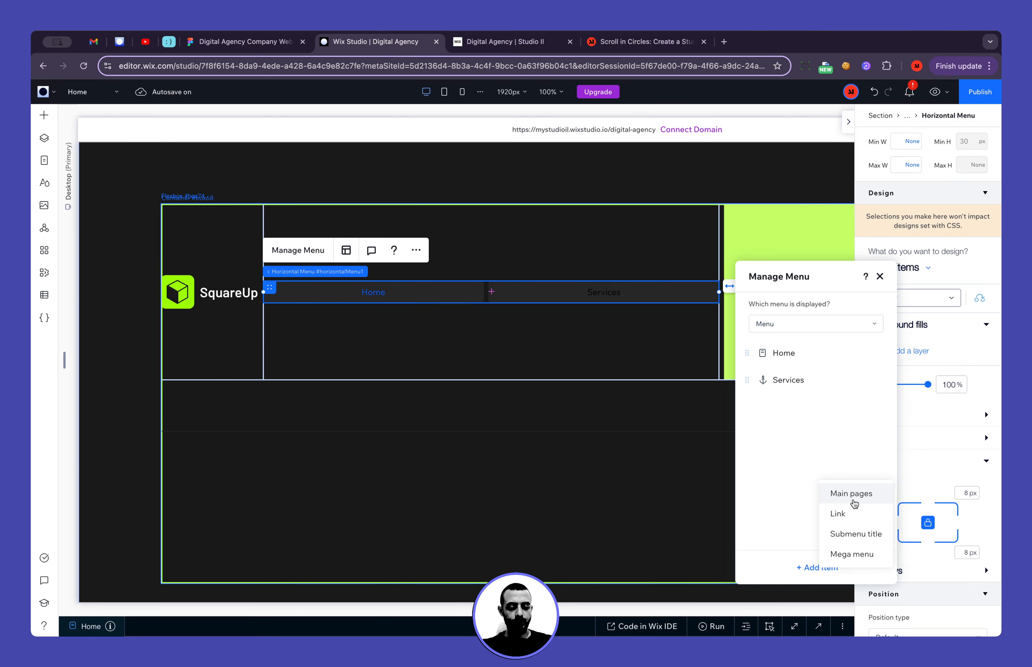
{"action": "left_click", "coordinate": [848, 511]}
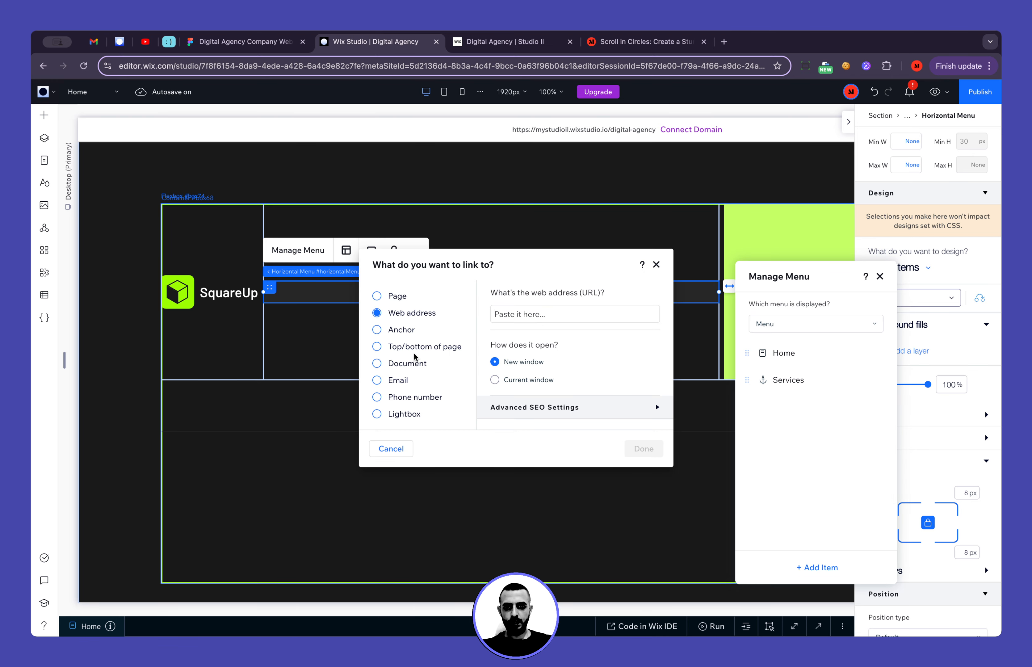
{"action": "left_click", "coordinate": [423, 346]}
{"action": "left_click", "coordinate": [644, 448]}
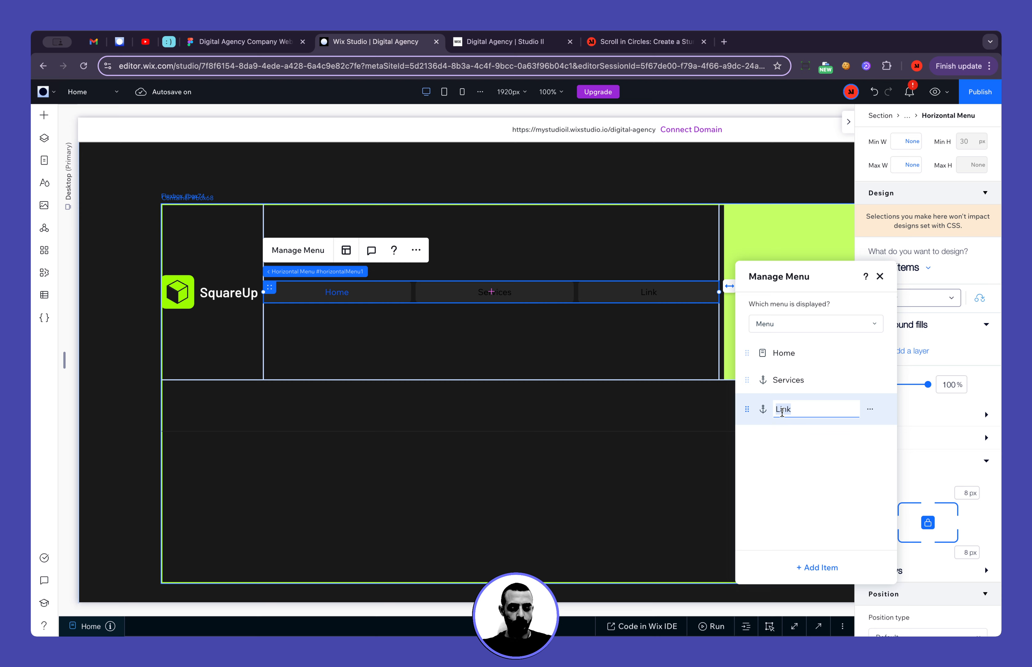
{"action": "type", "text": "Work"}
{"action": "key", "text": "Return"}
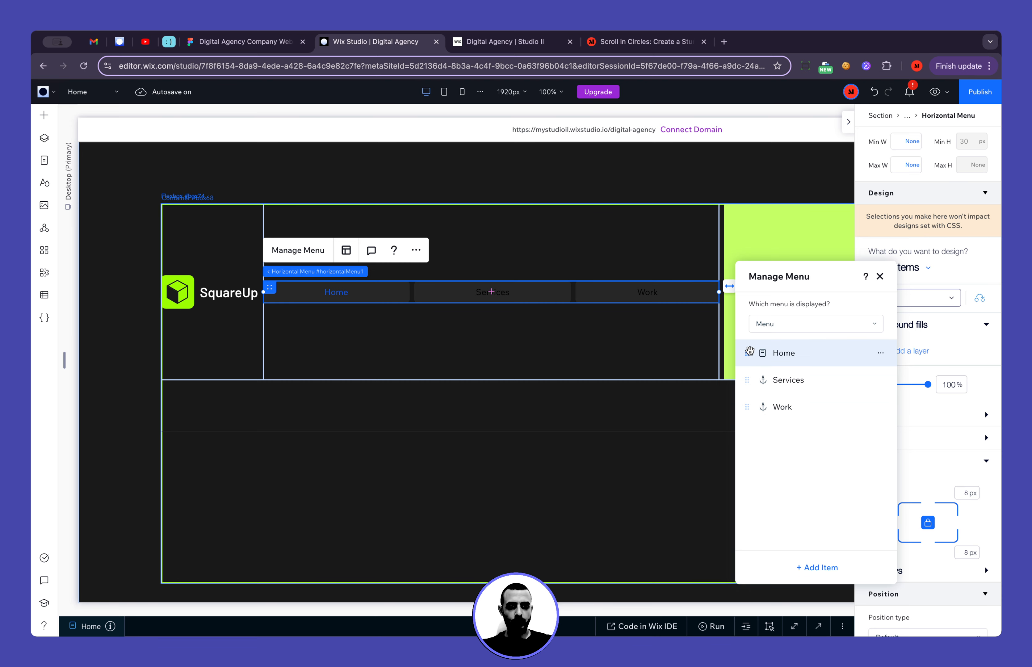
{"action": "left_click", "coordinate": [881, 278]}
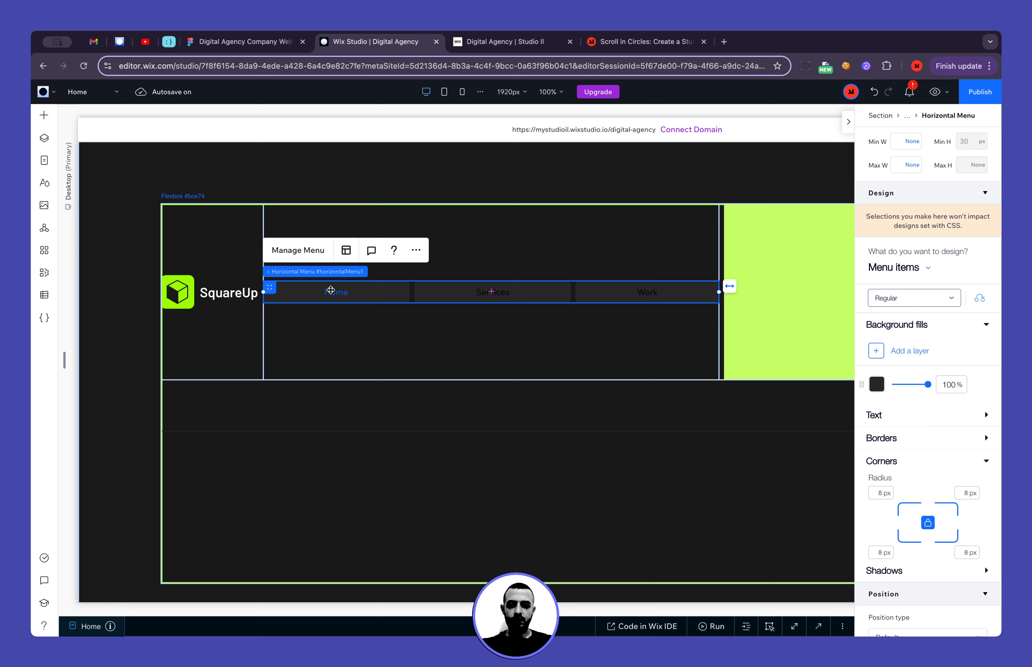
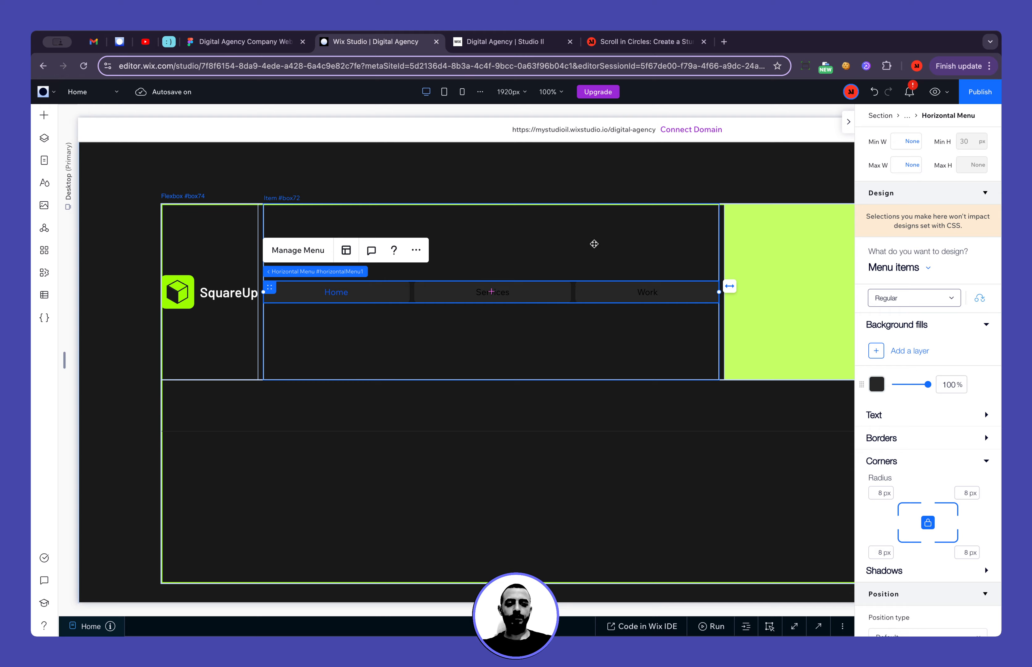
Check the Services label's typography in Figma, and set Wix Studio's regular menu item text to Paragraph 3, Barlow Medium, 18 px
{"action": "left_click", "coordinate": [252, 43]}
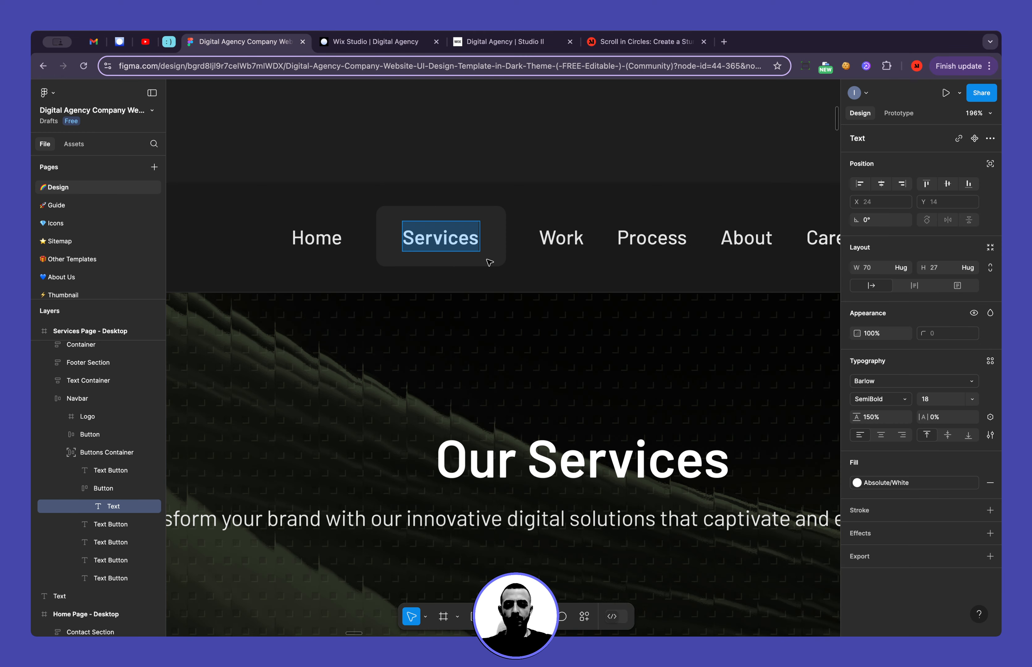
{"action": "double_click", "coordinate": [444, 240]}
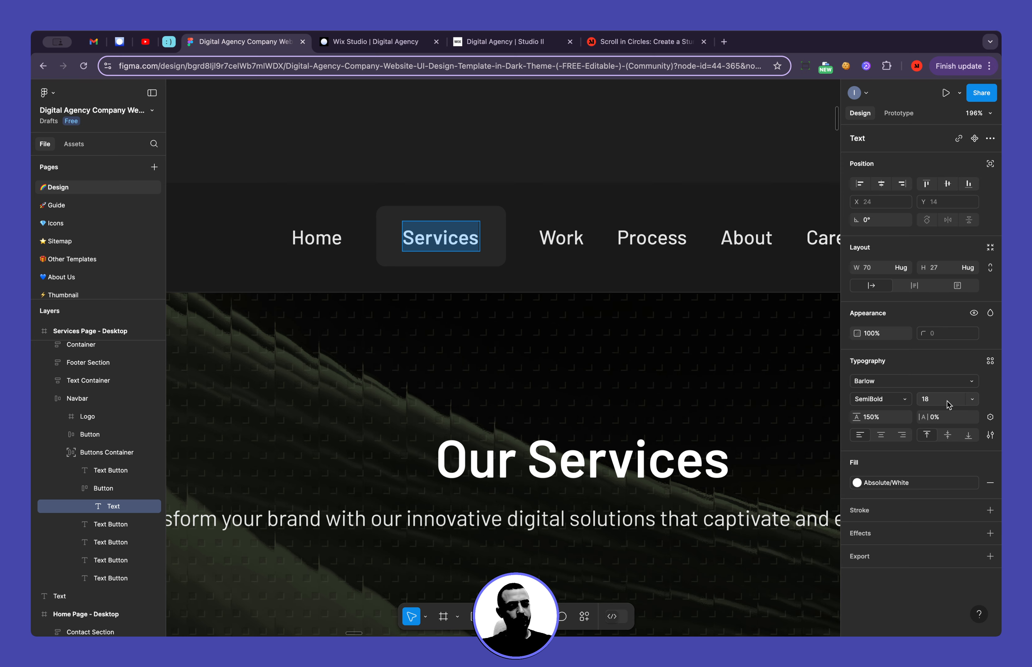
{"action": "left_click", "coordinate": [376, 42]}
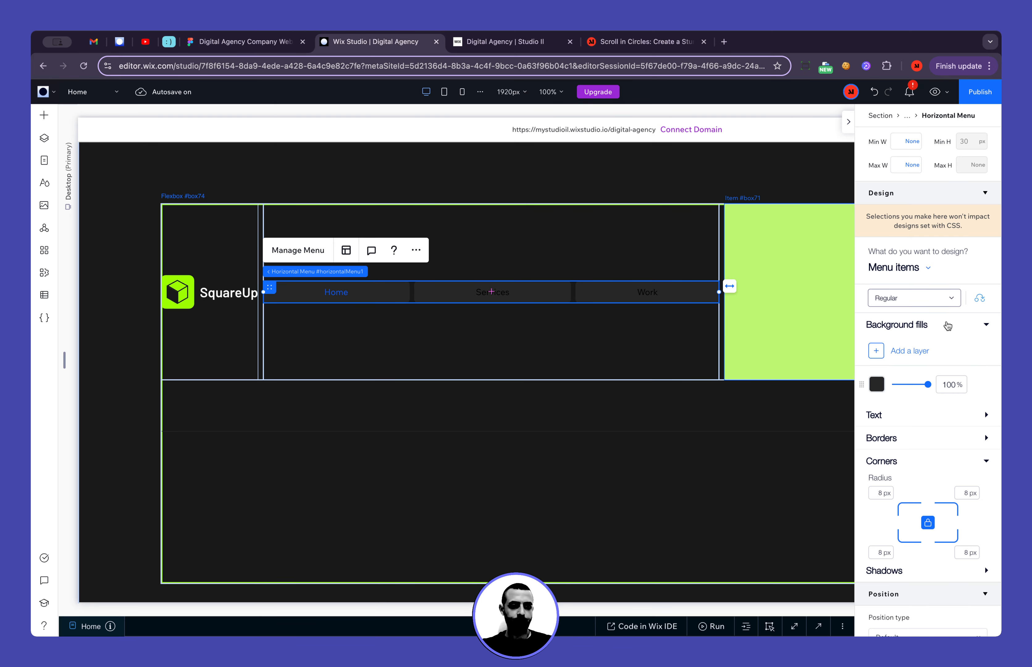
{"action": "scroll", "coordinate": [923, 420], "scroll_direction": "down", "scroll_amount": 3}
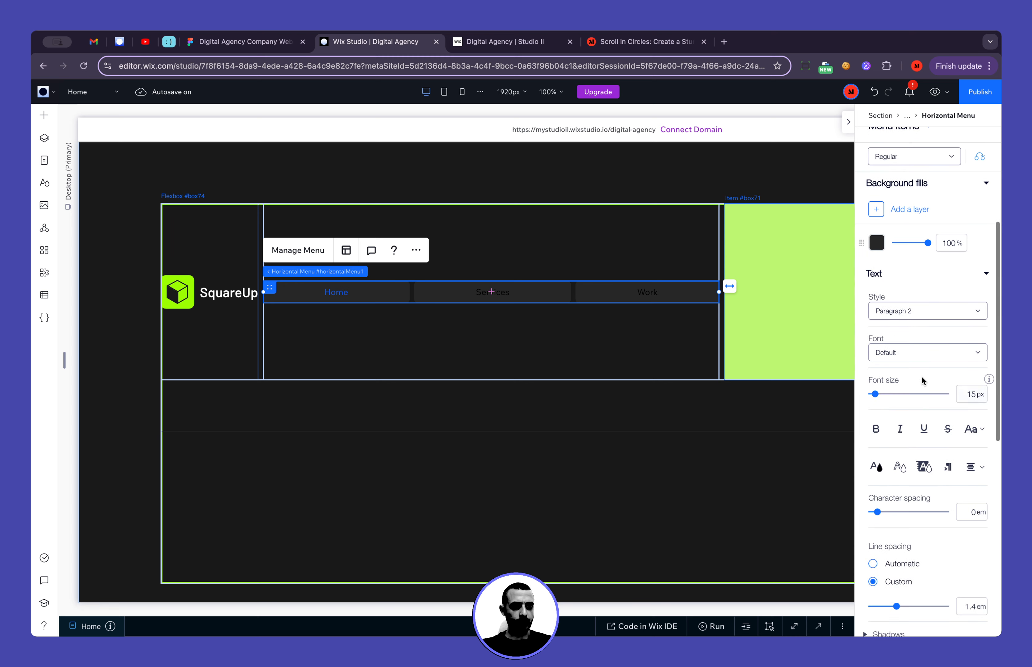
{"action": "left_click", "coordinate": [918, 311]}
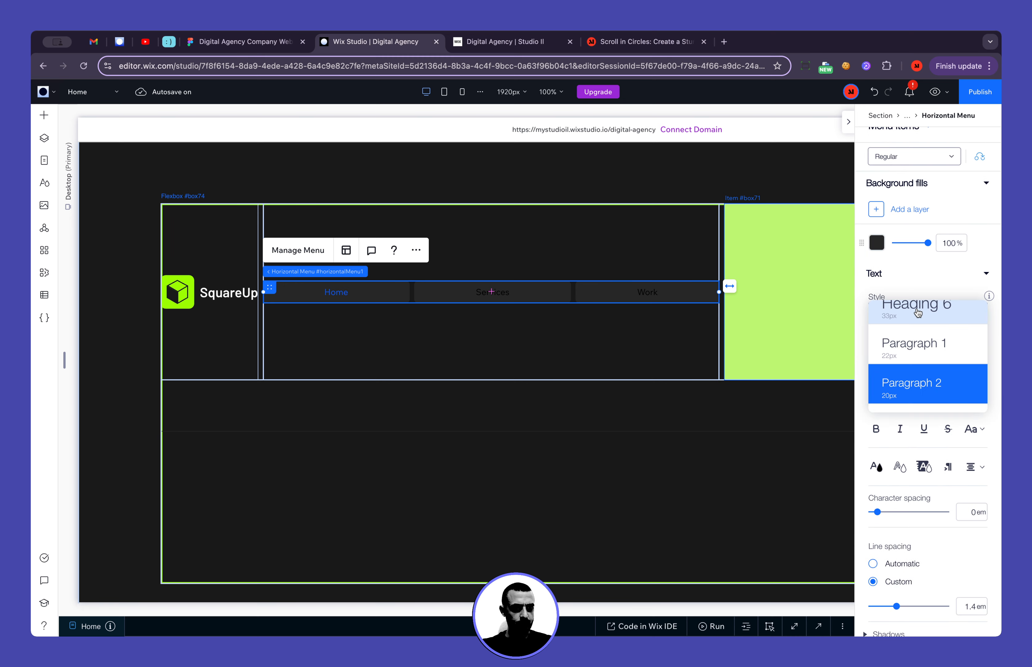
{"action": "scroll", "coordinate": [918, 319], "scroll_direction": "down", "scroll_amount": 2}
{"action": "left_click", "coordinate": [931, 376]}
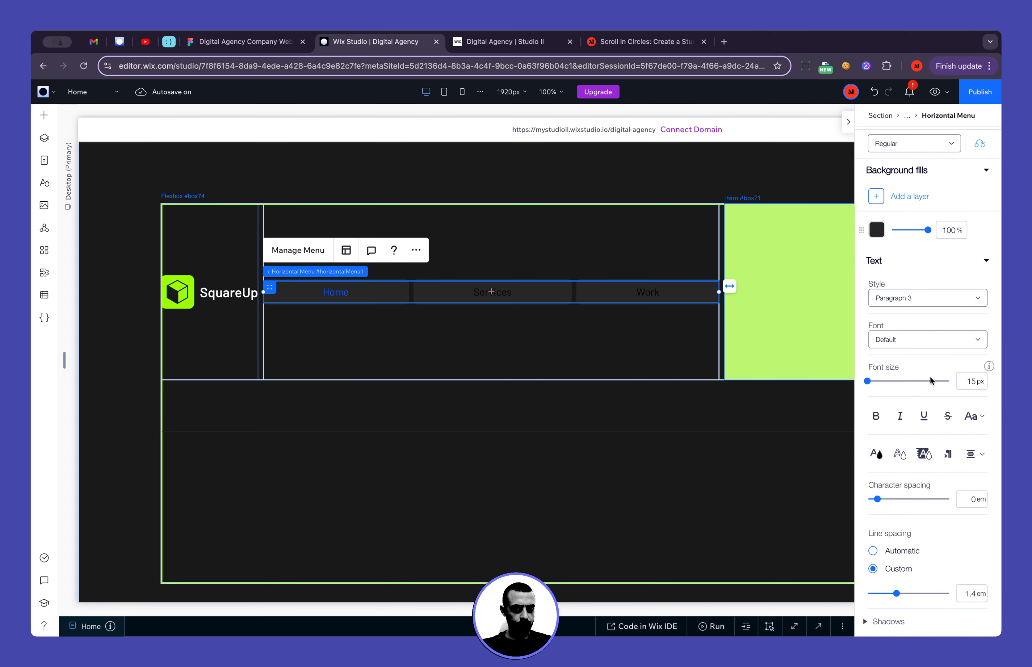
{"action": "left_click", "coordinate": [922, 342]}
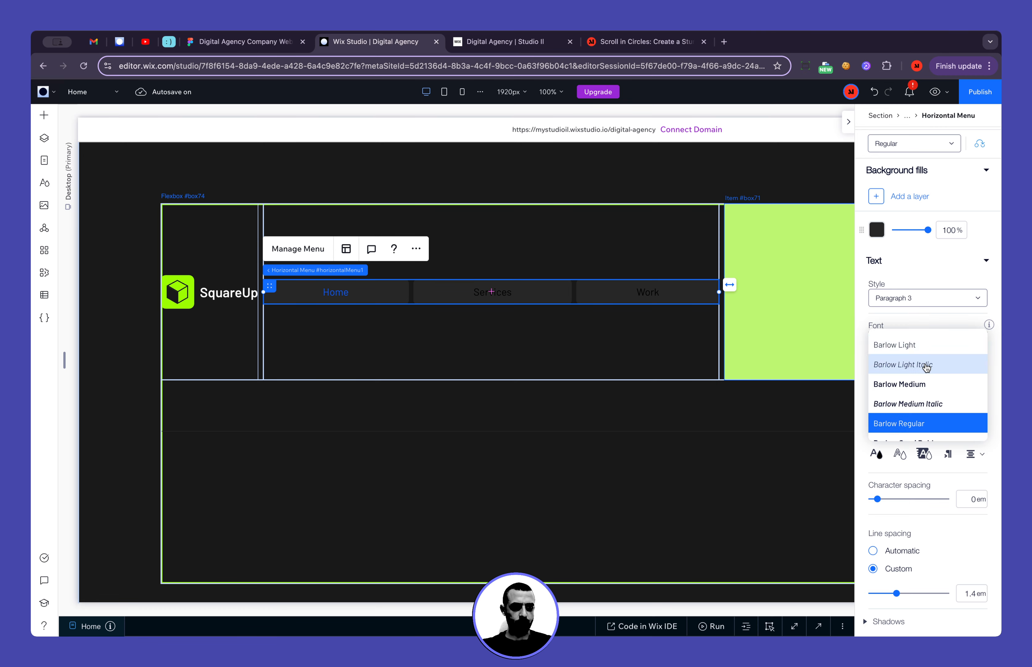
{"action": "left_click", "coordinate": [934, 387]}
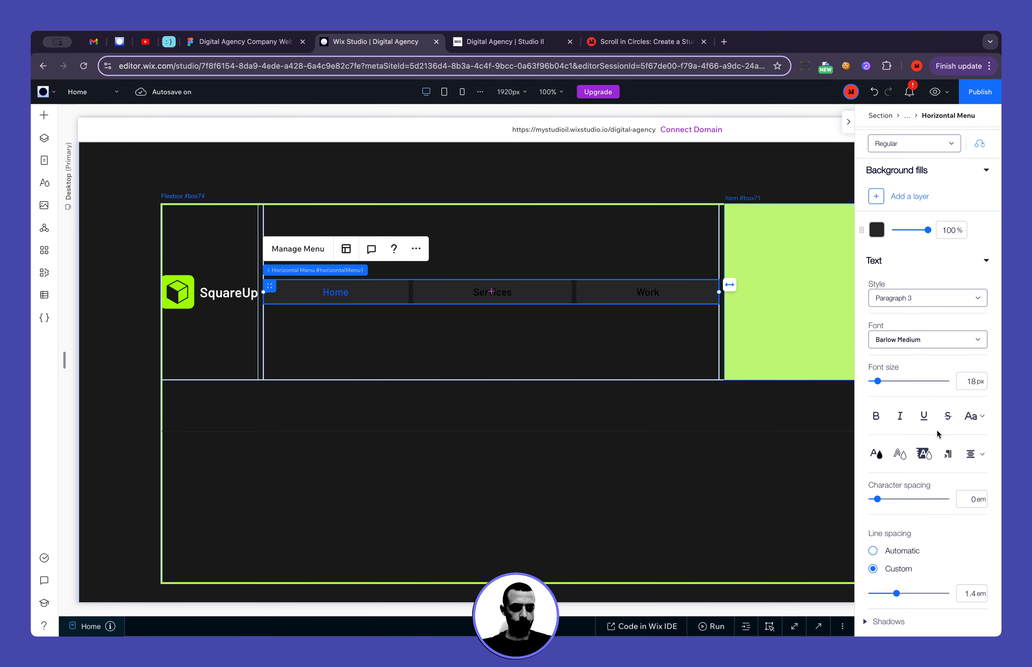
Set the regular menu items' text color to the white theme color #FFFFFF and deselect the menu
{"action": "left_click", "coordinate": [876, 459]}
{"action": "left_click", "coordinate": [956, 467]}
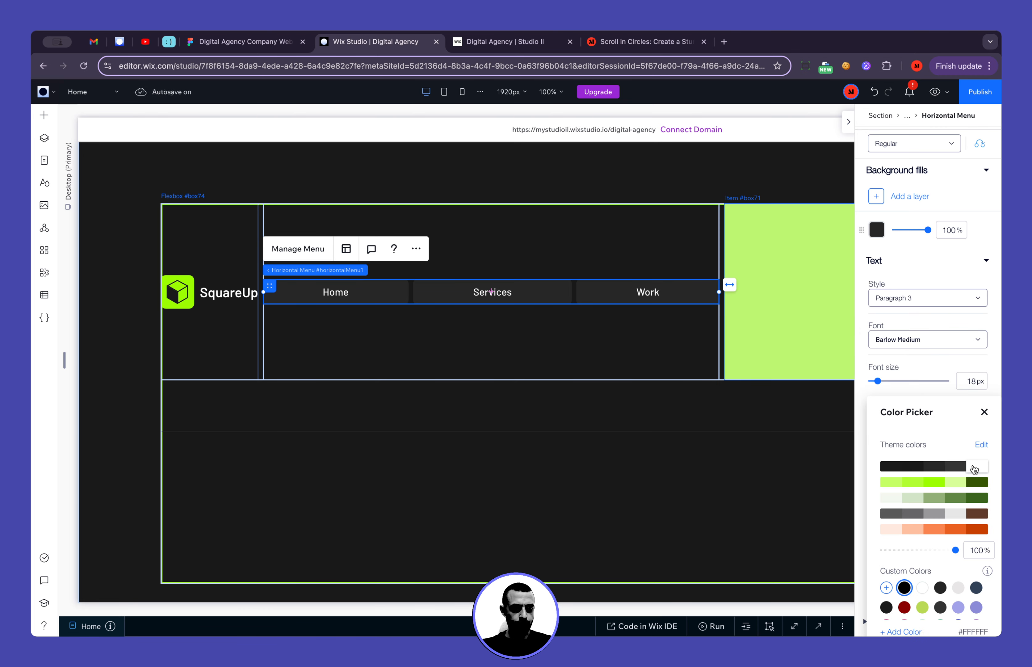
{"action": "left_click", "coordinate": [984, 413]}
{"action": "left_click", "coordinate": [638, 474]}
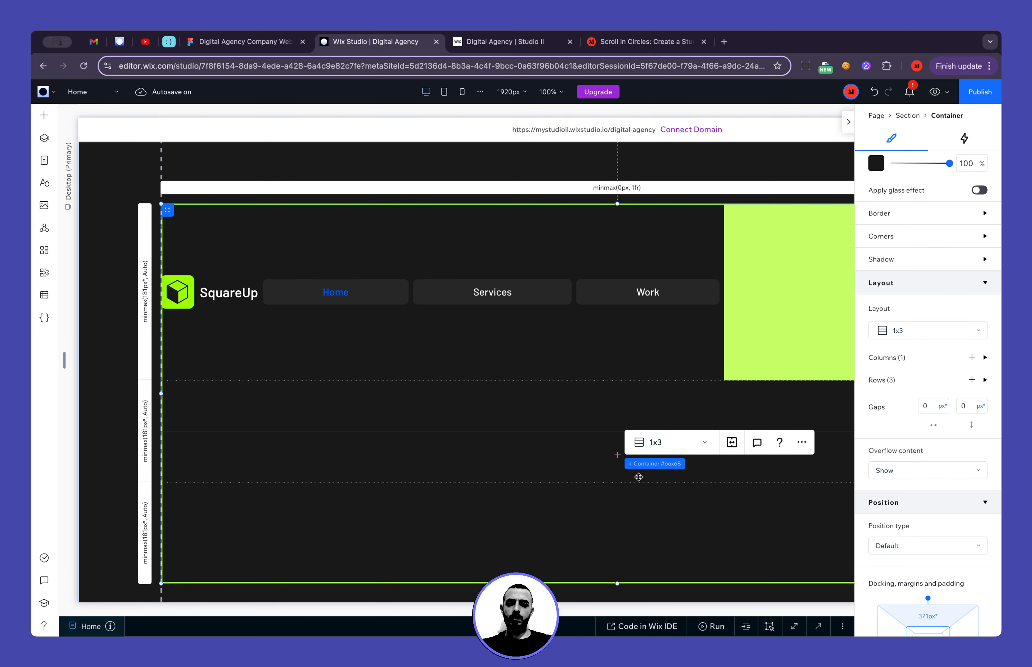
Set the background fill opacity of the footer menu's regular menu items to 0%
{"action": "left_click", "coordinate": [528, 299]}
{"action": "left_click", "coordinate": [528, 299]}
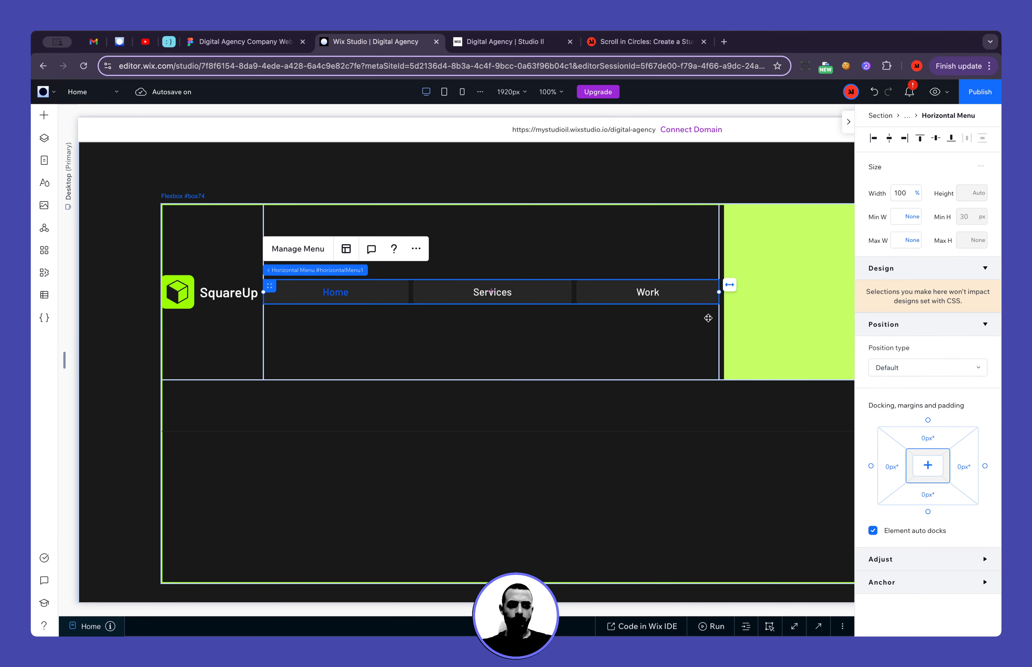
{"action": "left_click", "coordinate": [911, 345]}
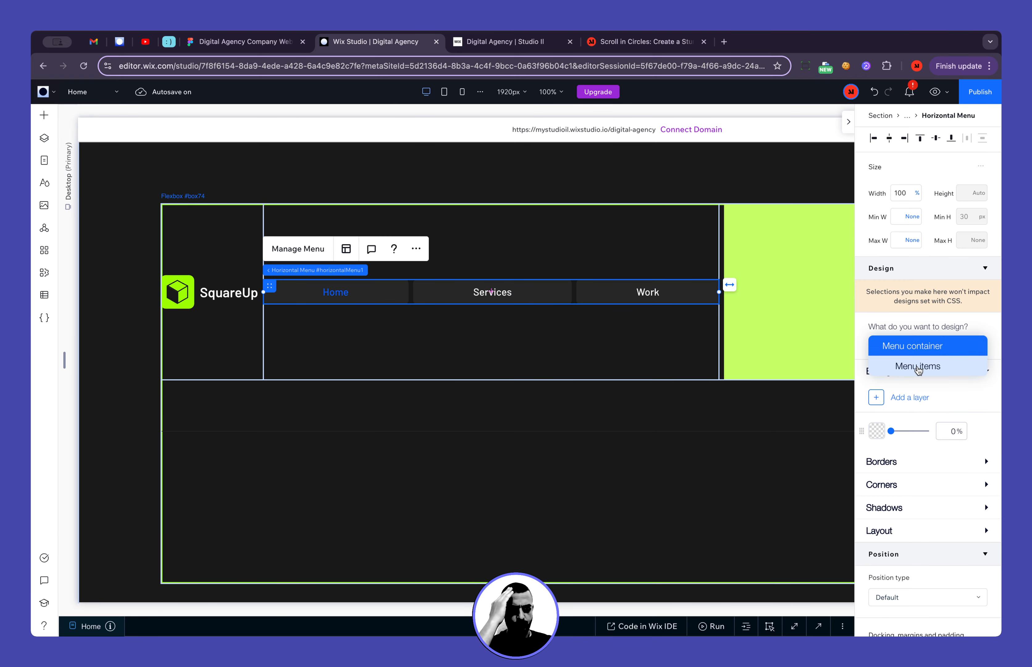
{"action": "left_click", "coordinate": [893, 365]}
{"action": "left_click", "coordinate": [935, 461]}
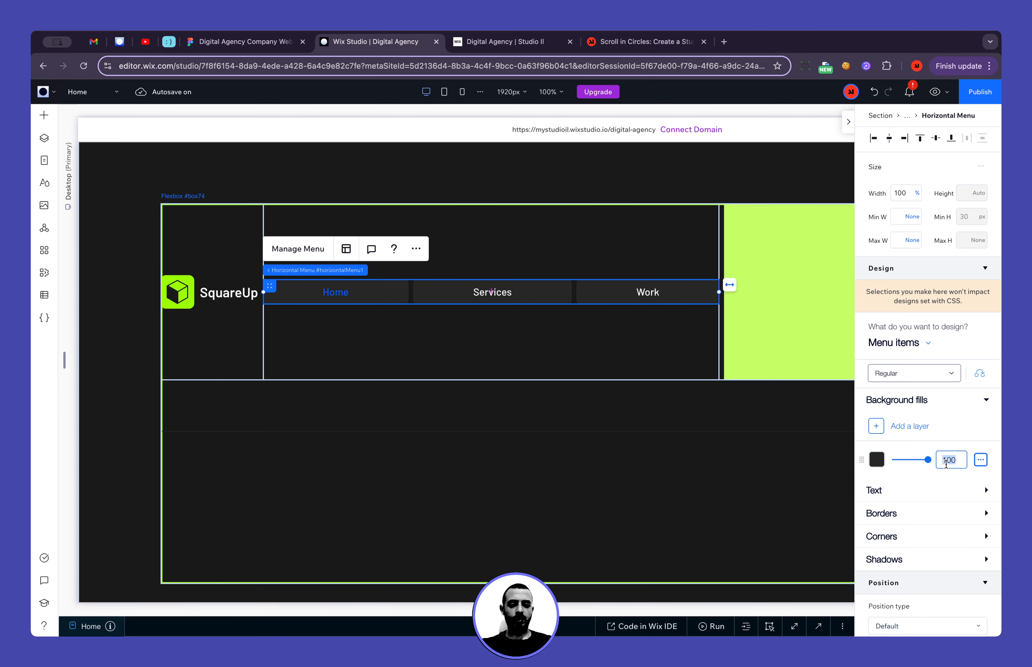
{"action": "type", "text": "0"}
Set the background fill opacity of the menu items' Current page state to 100%
{"action": "left_click", "coordinate": [896, 370]}
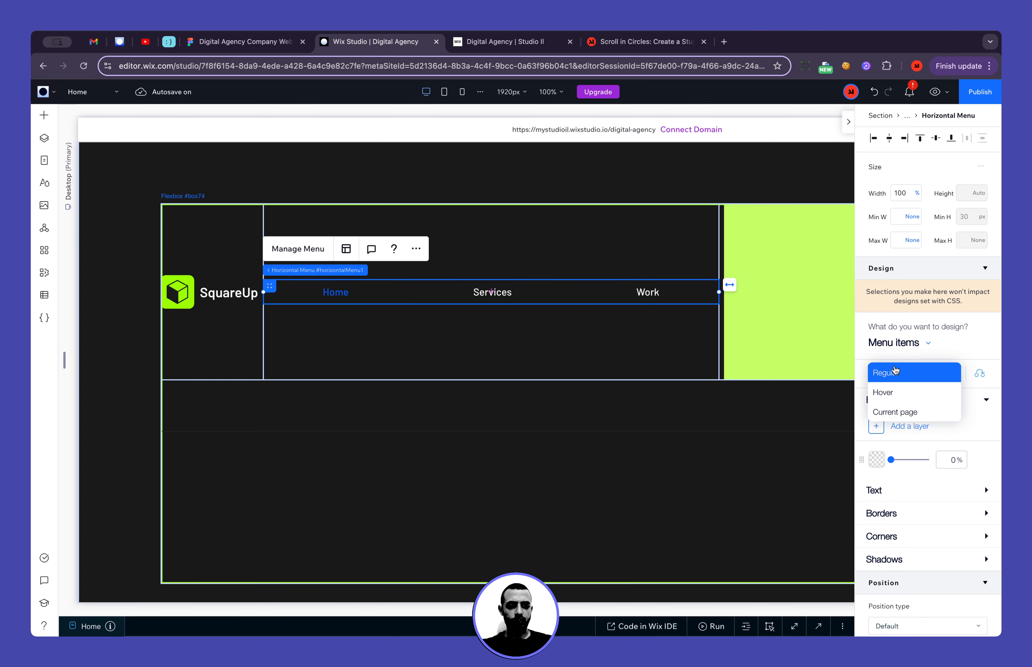
{"action": "left_click", "coordinate": [907, 413]}
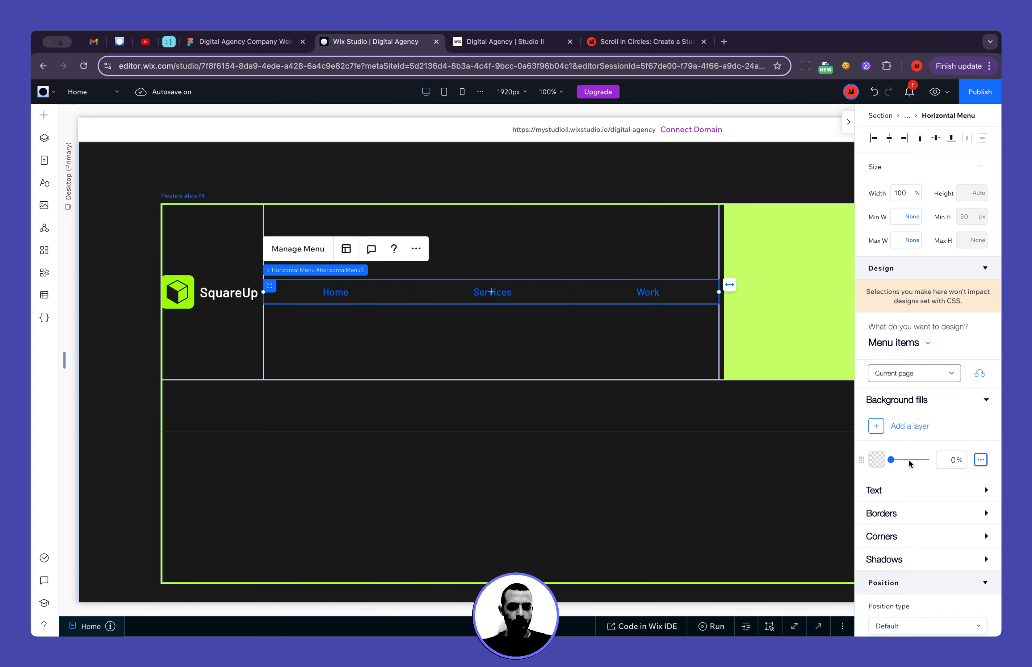
{"action": "left_click_drag", "start_coordinate": [909, 459], "coordinate": [929, 460]}
{"action": "scroll", "coordinate": [921, 511], "scroll_direction": "down", "scroll_amount": 2}
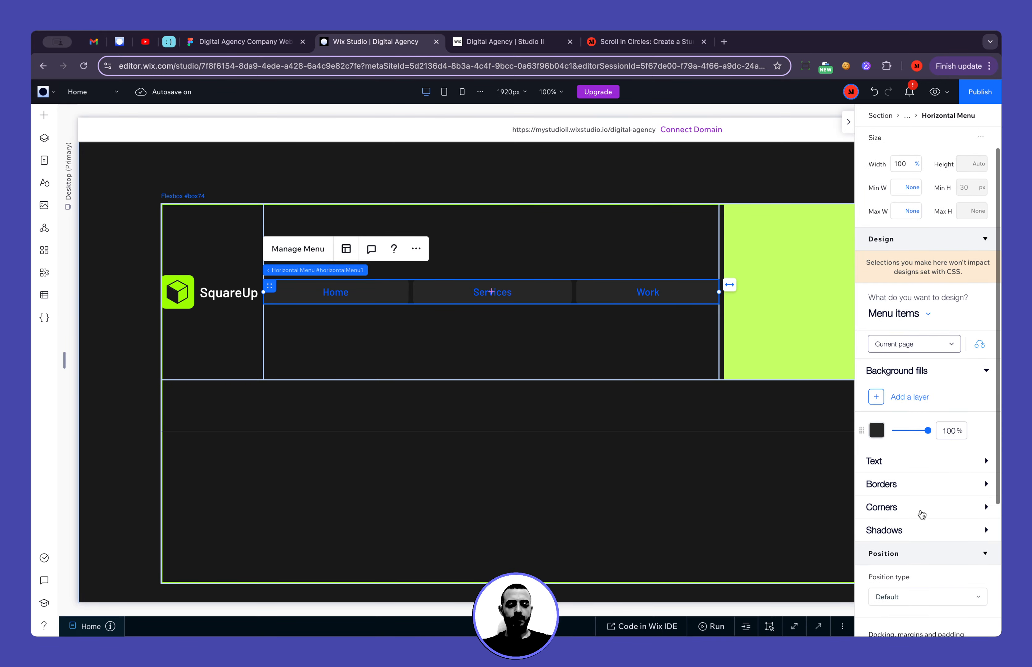
Check the Services label in Figma, and set the Wix Studio current-page menu item text to white #FFFFFF
{"action": "left_click", "coordinate": [263, 43]}
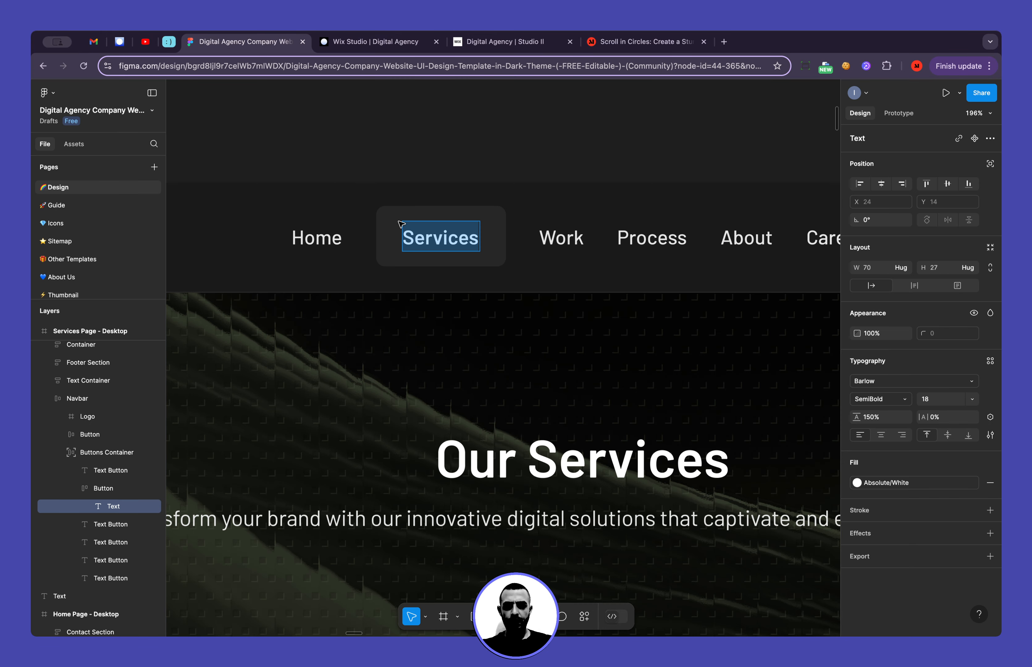
{"action": "left_click", "coordinate": [351, 40]}
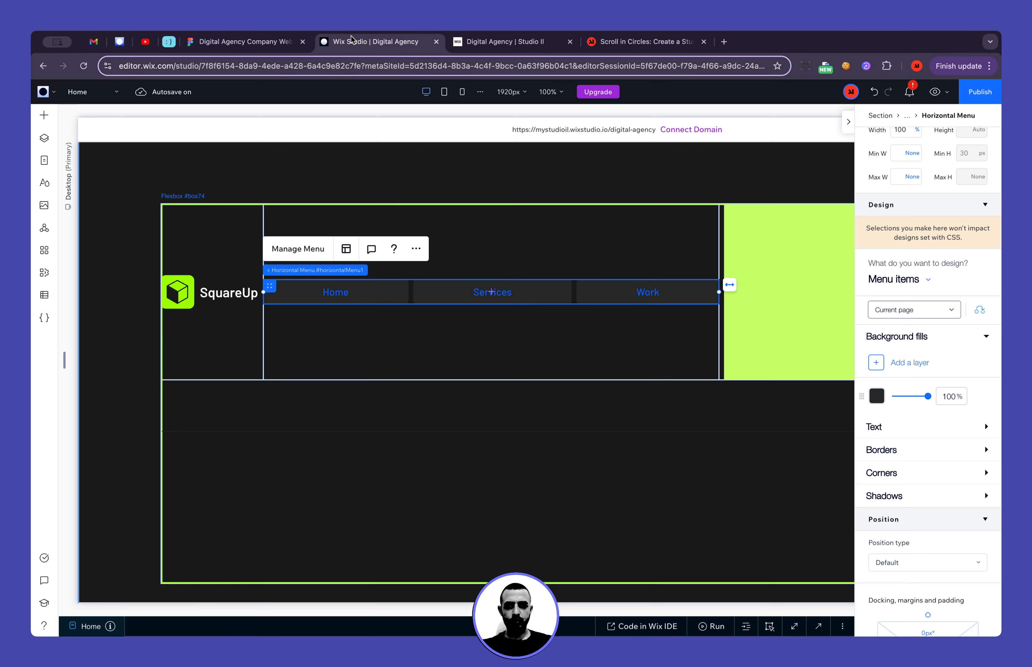
{"action": "left_click", "coordinate": [876, 429]}
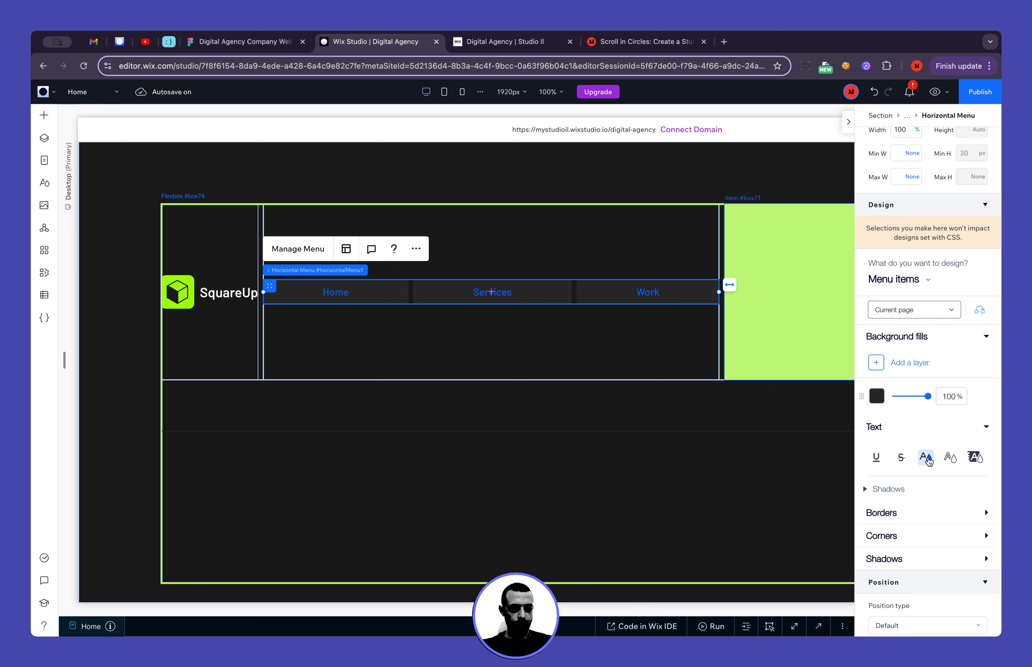
{"action": "left_click", "coordinate": [927, 460]}
{"action": "left_click", "coordinate": [978, 466]}
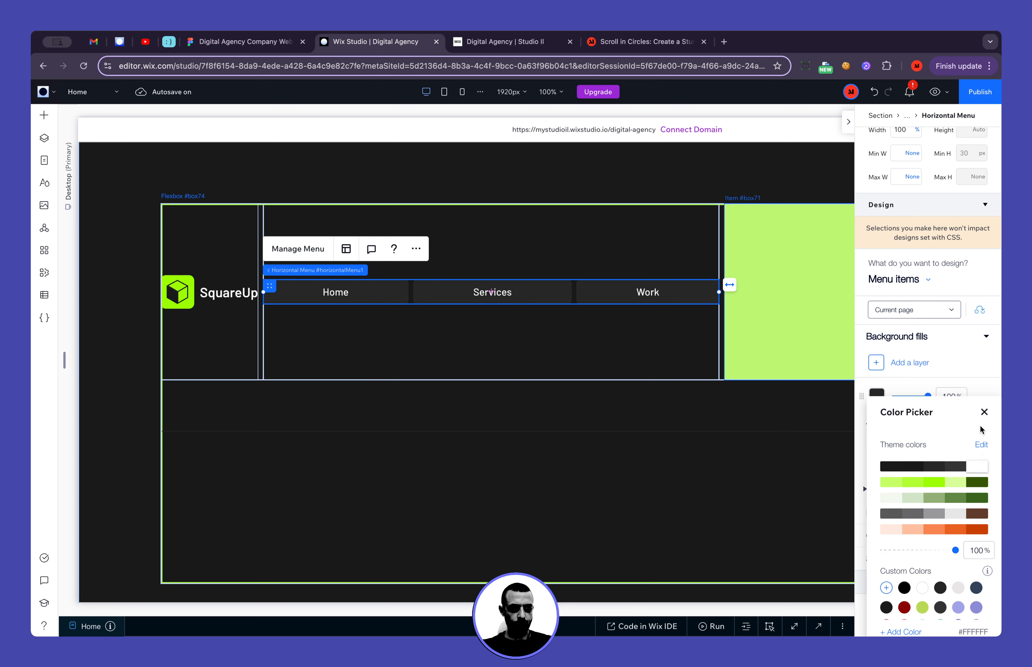
{"action": "left_click", "coordinate": [983, 414]}
Show the menu items' Regular state settings and compare the menu's styling with the Figma navbar
{"action": "left_click", "coordinate": [928, 310]}
{"action": "left_click", "coordinate": [915, 305]}
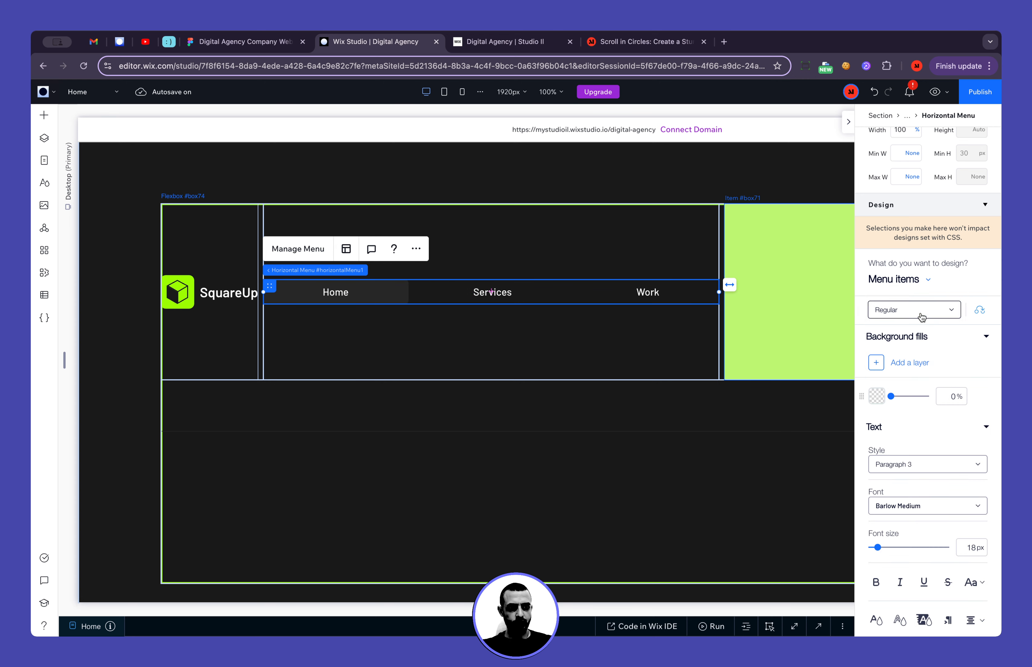
{"action": "left_click", "coordinate": [280, 43]}
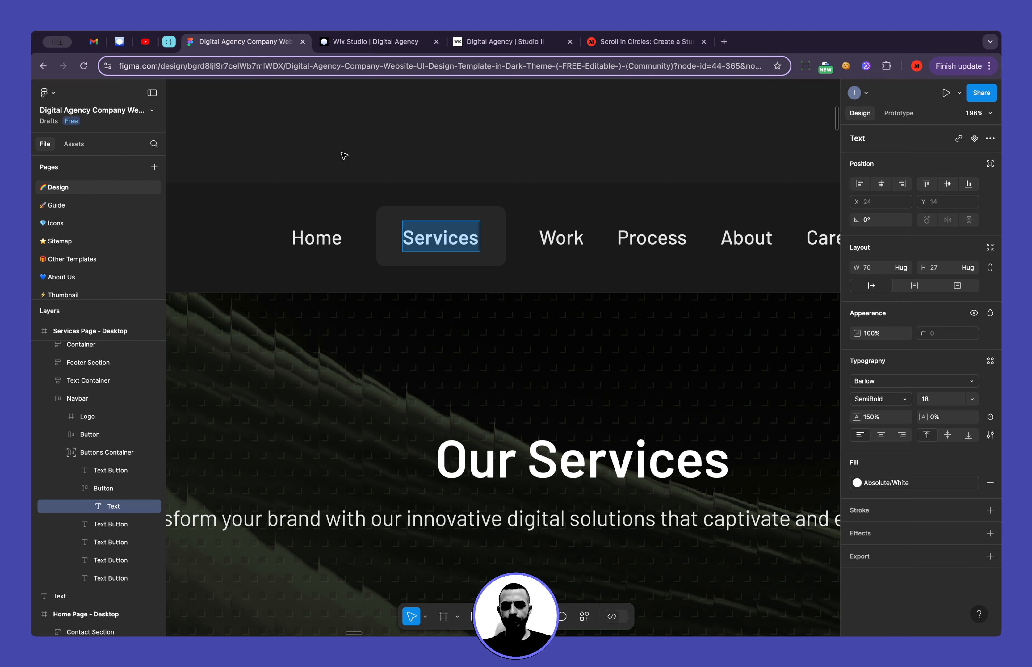
{"action": "left_click", "coordinate": [363, 43]}
{"action": "scroll", "coordinate": [954, 390], "scroll_direction": "down", "scroll_amount": 4}
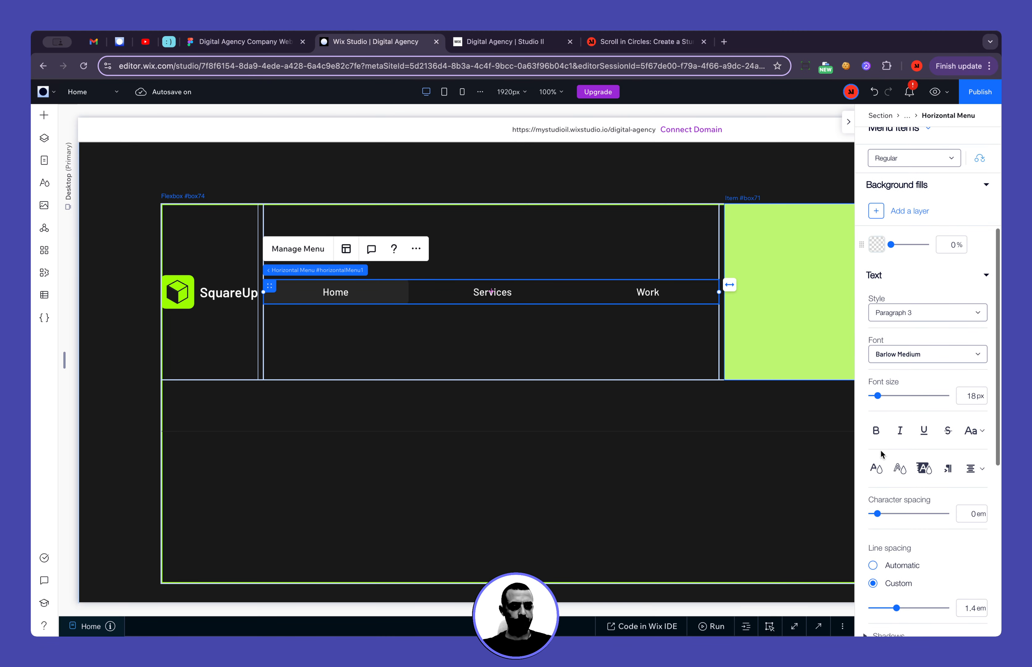
{"action": "left_click", "coordinate": [674, 464]}
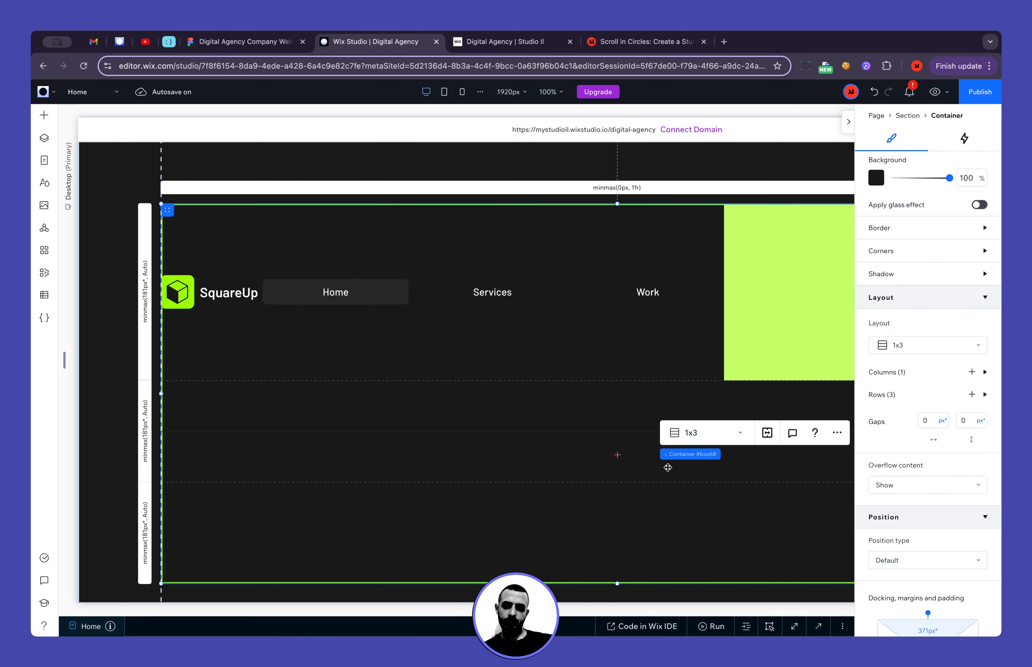
Set the text color of the menu items' Hover state to the grey theme color #98989A
{"action": "left_click", "coordinate": [579, 309]}
{"action": "left_click", "coordinate": [576, 301]}
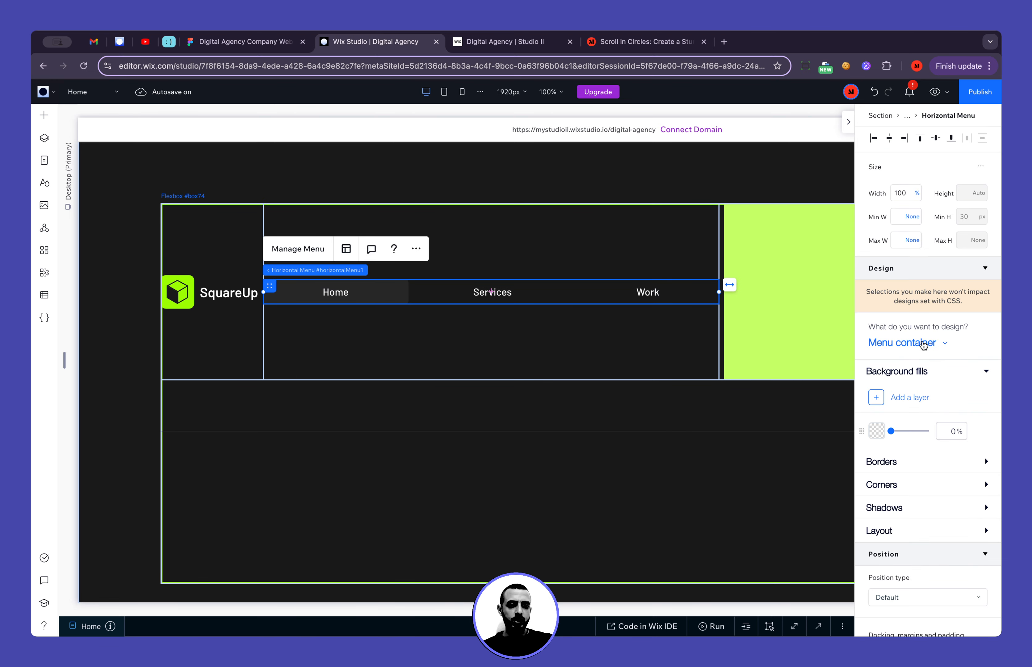
{"action": "left_click", "coordinate": [932, 344]}
{"action": "left_click", "coordinate": [921, 361]}
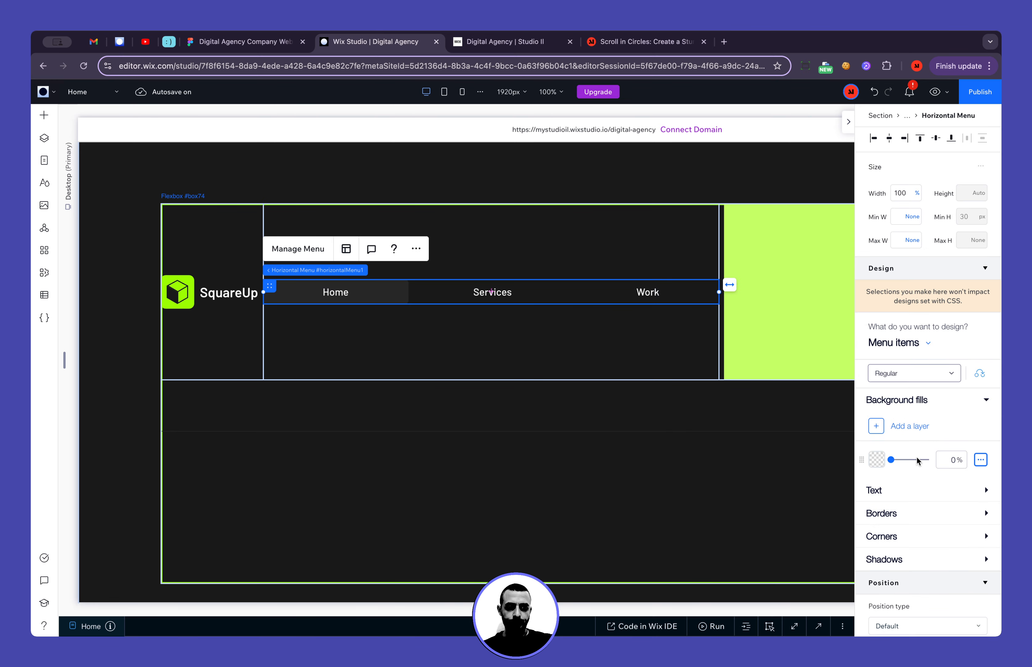
{"action": "left_click", "coordinate": [910, 378]}
{"action": "left_click", "coordinate": [910, 392]}
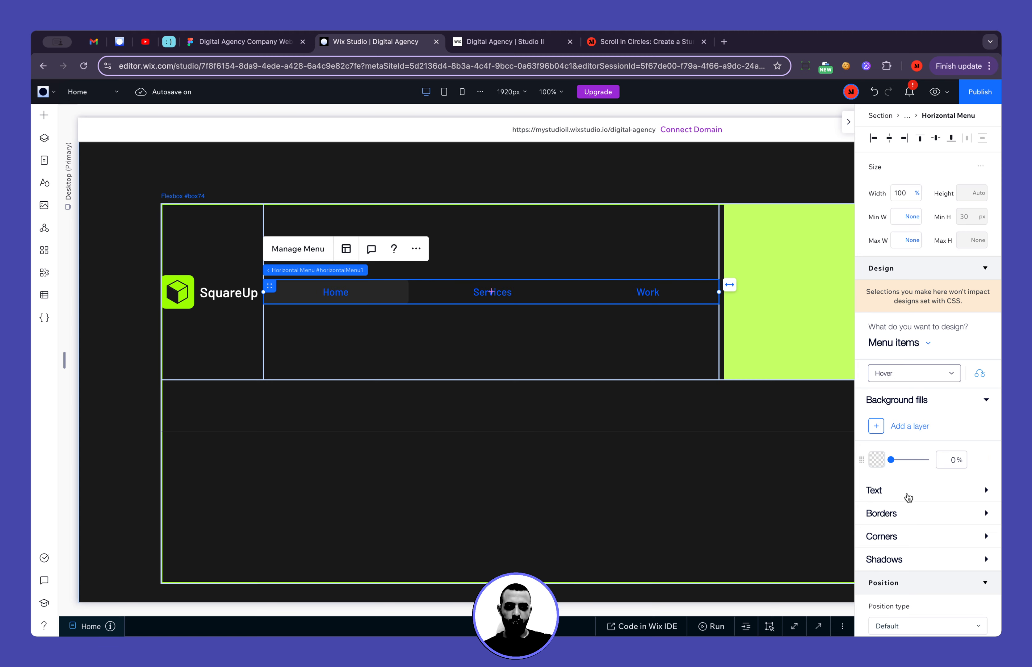
{"action": "scroll", "coordinate": [909, 499], "scroll_direction": "down", "scroll_amount": 1}
{"action": "left_click", "coordinate": [888, 446]}
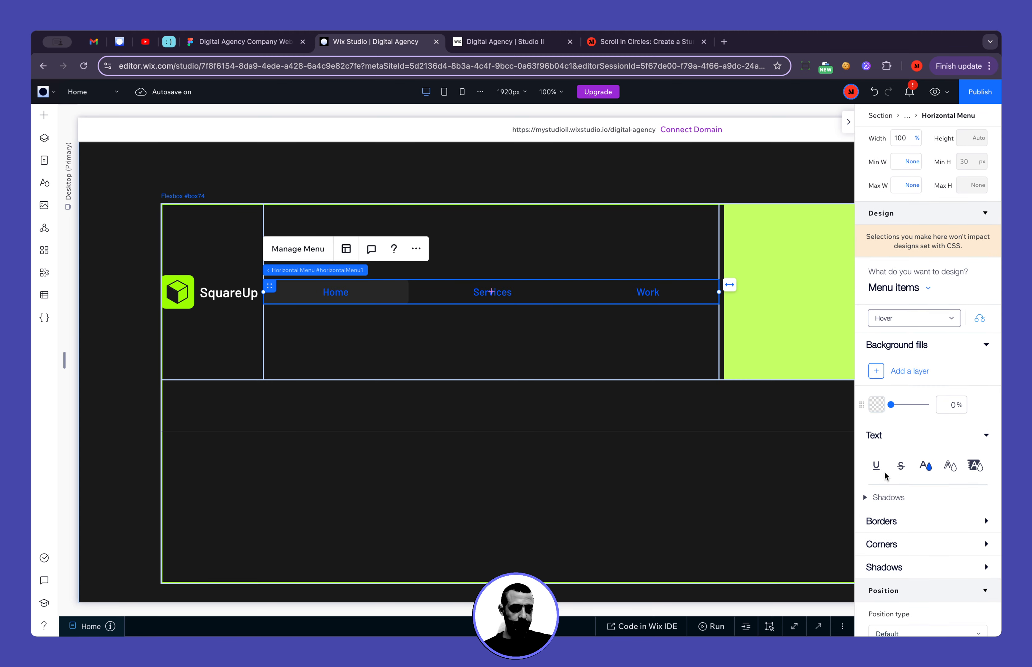
{"action": "left_click", "coordinate": [922, 471]}
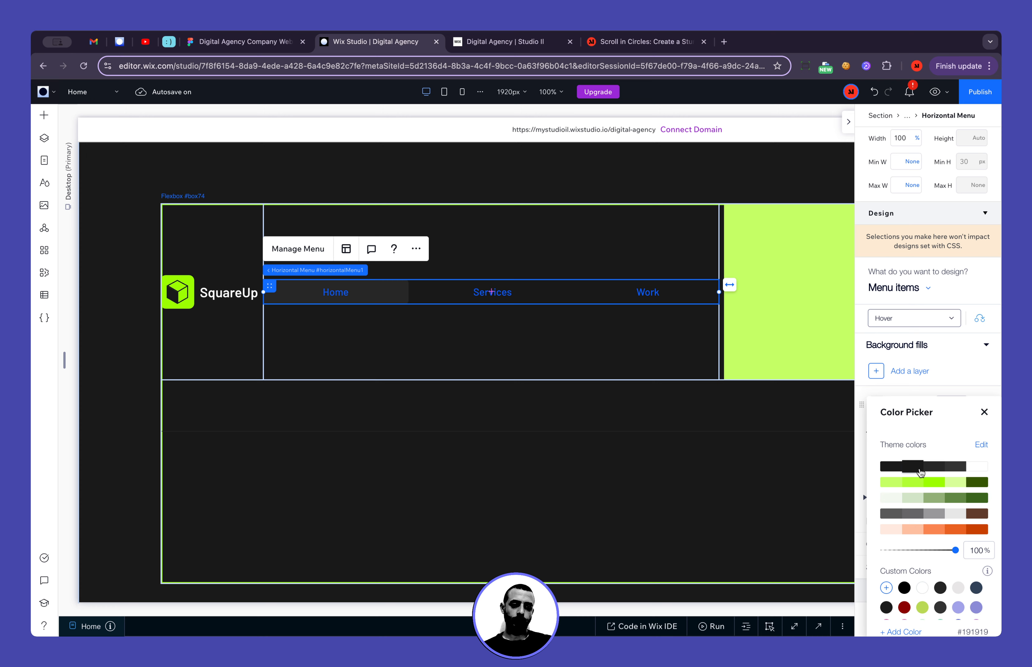
{"action": "left_click", "coordinate": [933, 514]}
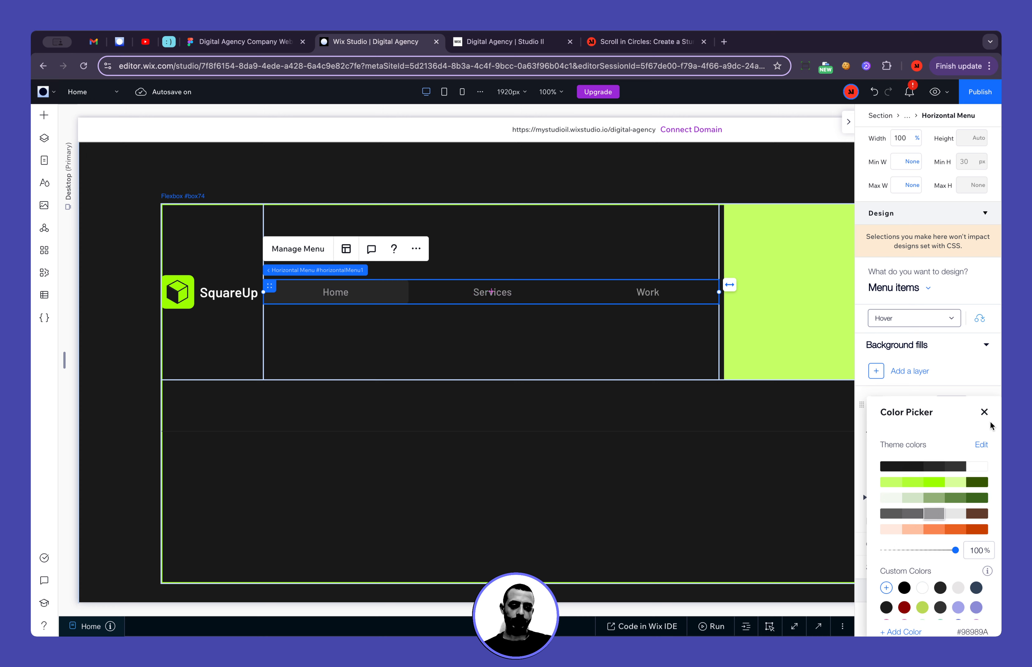
{"action": "left_click", "coordinate": [983, 414]}
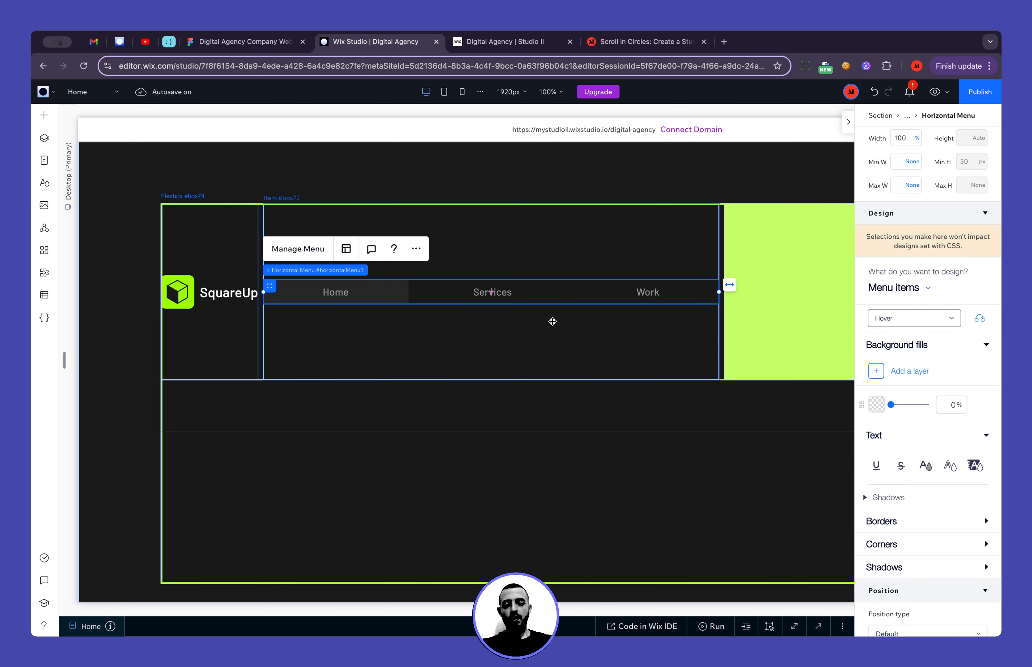
Turn off the footer menu's layout option that makes items fill the whole menu
{"action": "left_click", "coordinate": [346, 249]}
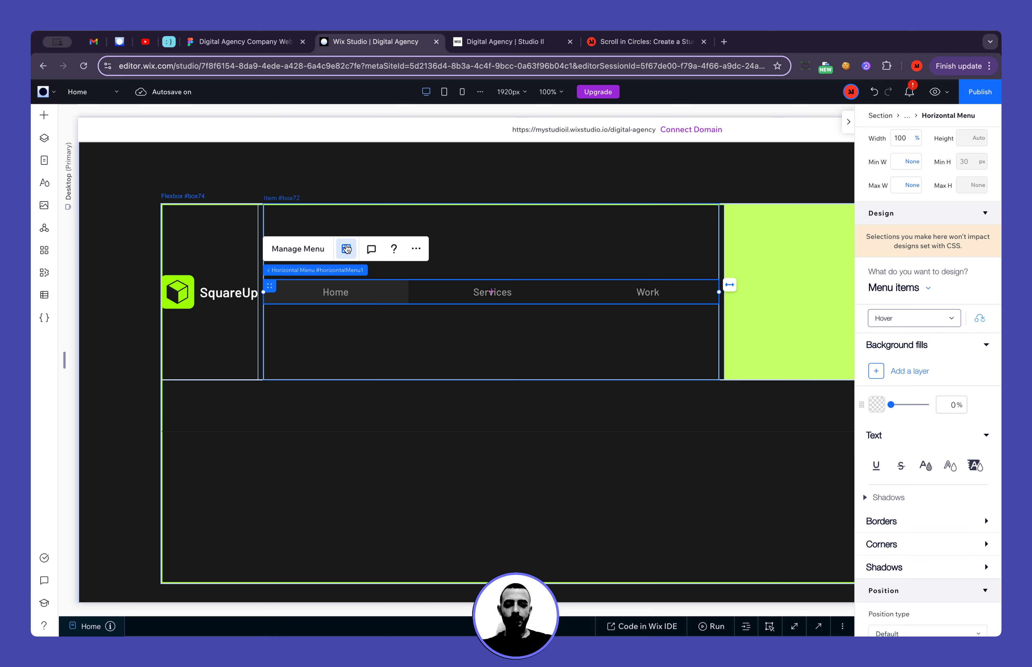
{"action": "scroll", "coordinate": [818, 448], "scroll_direction": "down", "scroll_amount": 3}
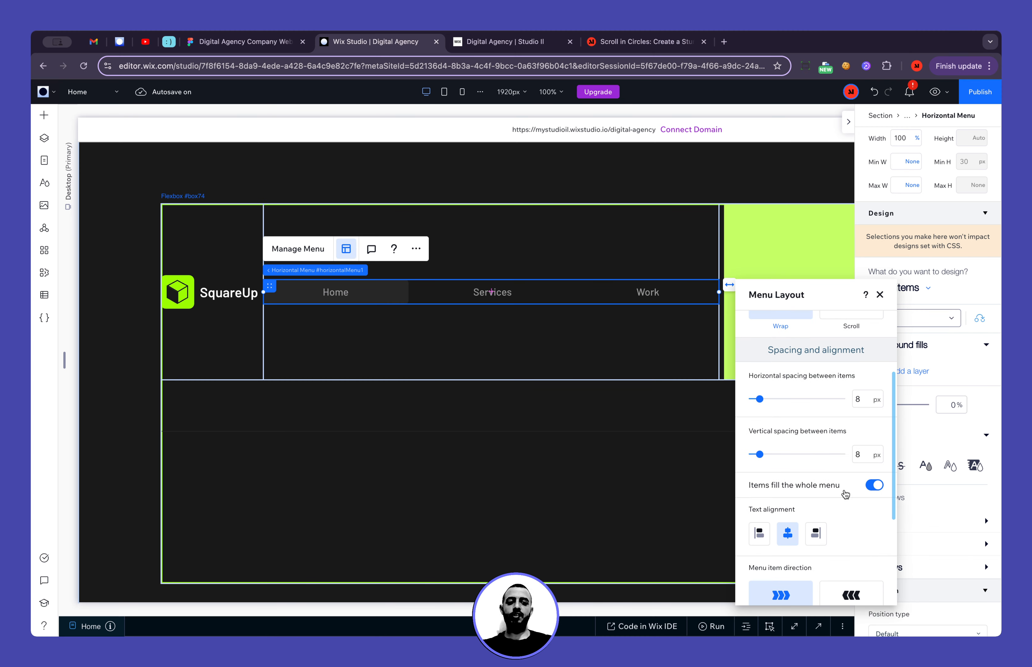
{"action": "left_click", "coordinate": [874, 486]}
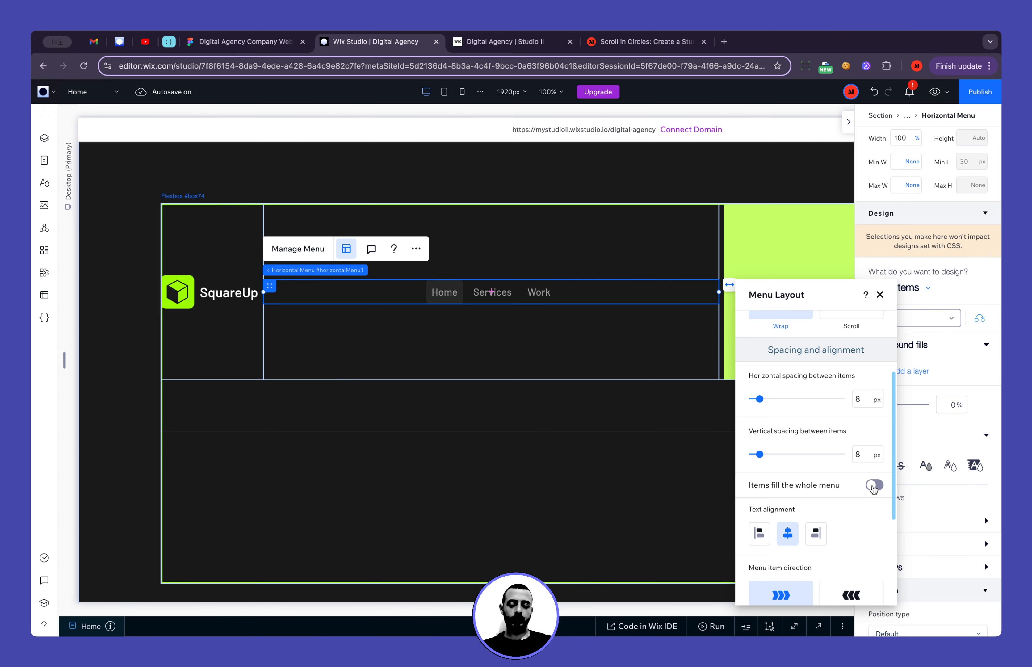
Switch to Figma and examine the navbar item spacing and the Services button's padding in the desktop and laptop designs
{"action": "left_click", "coordinate": [252, 42]}
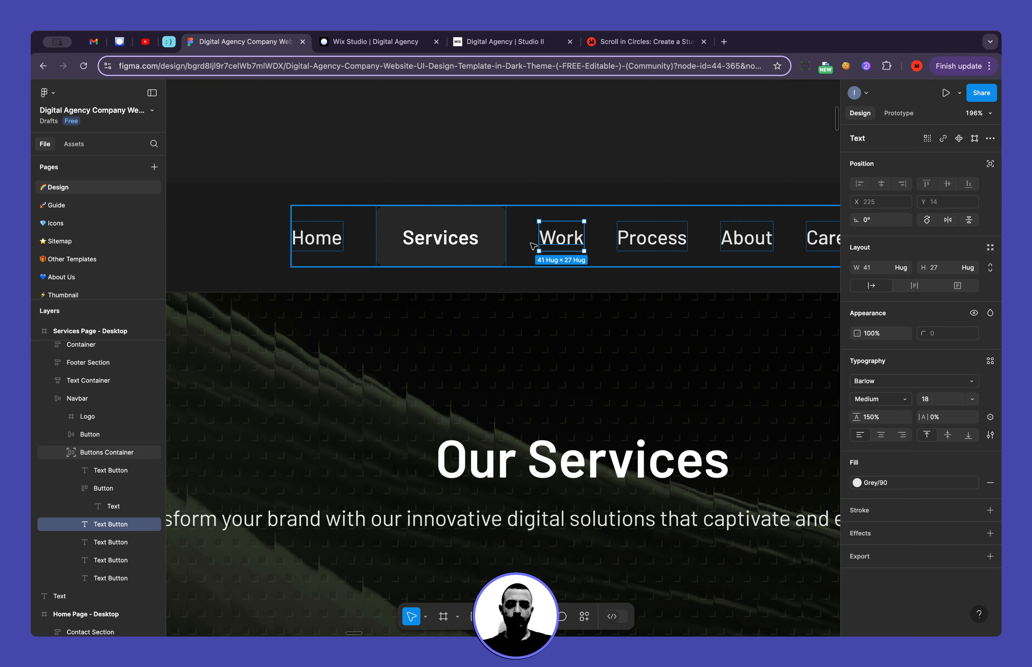
{"action": "key", "text": "alt"}
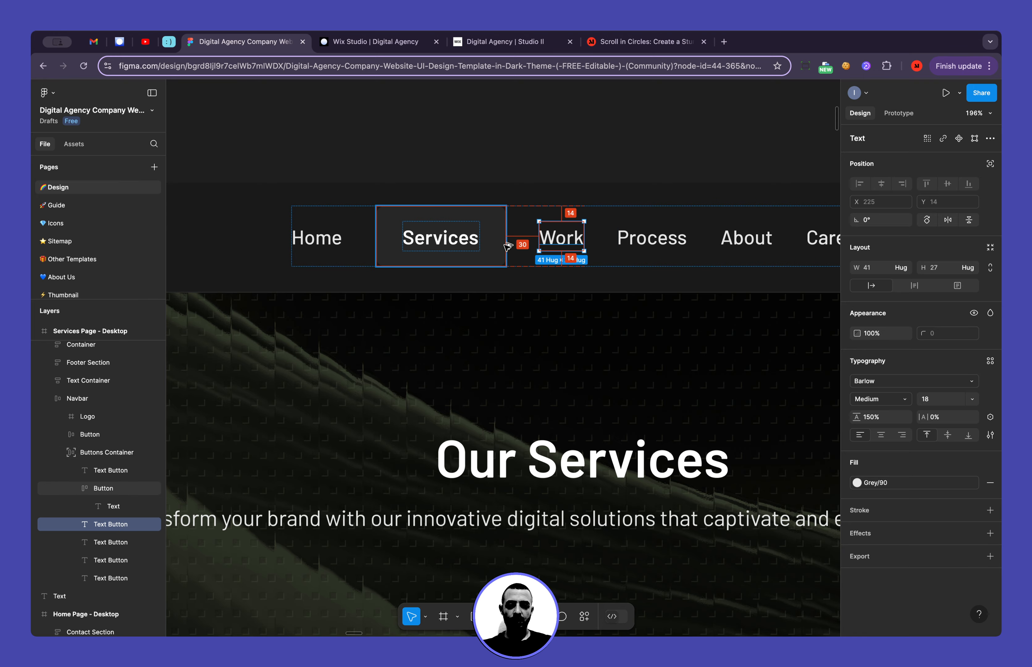
{"action": "scroll", "coordinate": [508, 246], "scroll_direction": "up", "scroll_amount": 5}
{"action": "scroll", "coordinate": [677, 266], "scroll_direction": "right", "scroll_amount": 10}
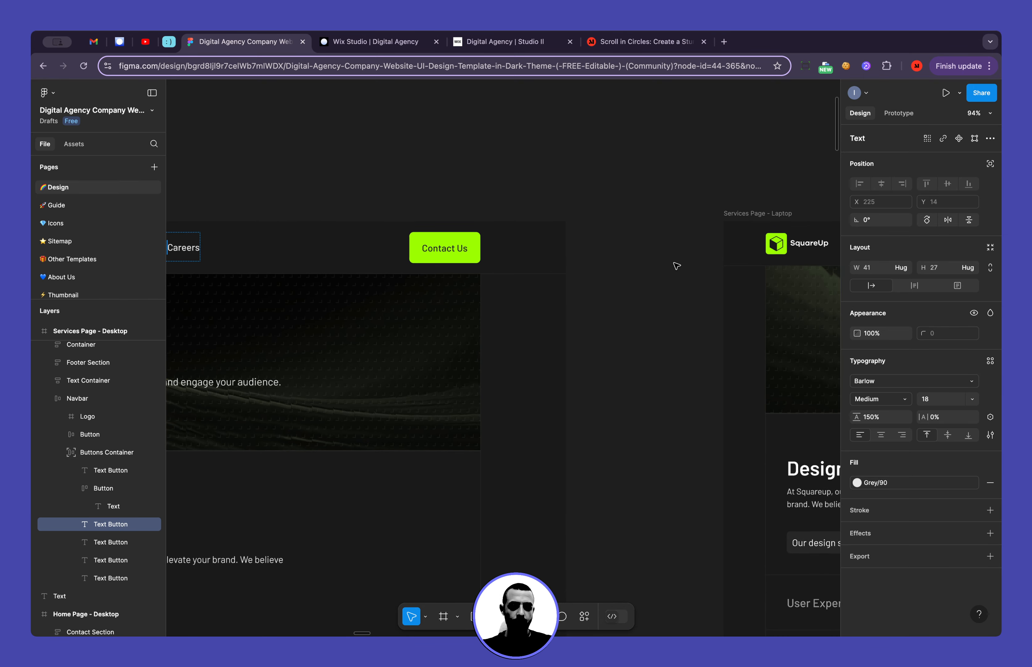
{"action": "scroll", "coordinate": [677, 266], "scroll_direction": "right", "scroll_amount": 8}
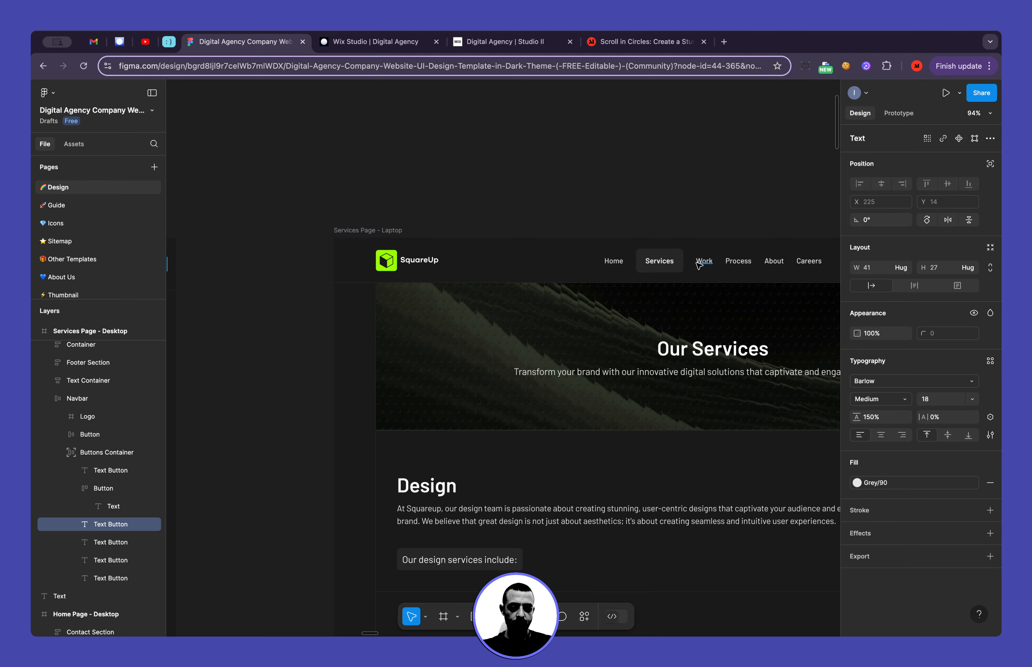
{"action": "scroll", "coordinate": [698, 264], "scroll_direction": "up", "scroll_amount": 5}
{"action": "left_click", "coordinate": [692, 265]}
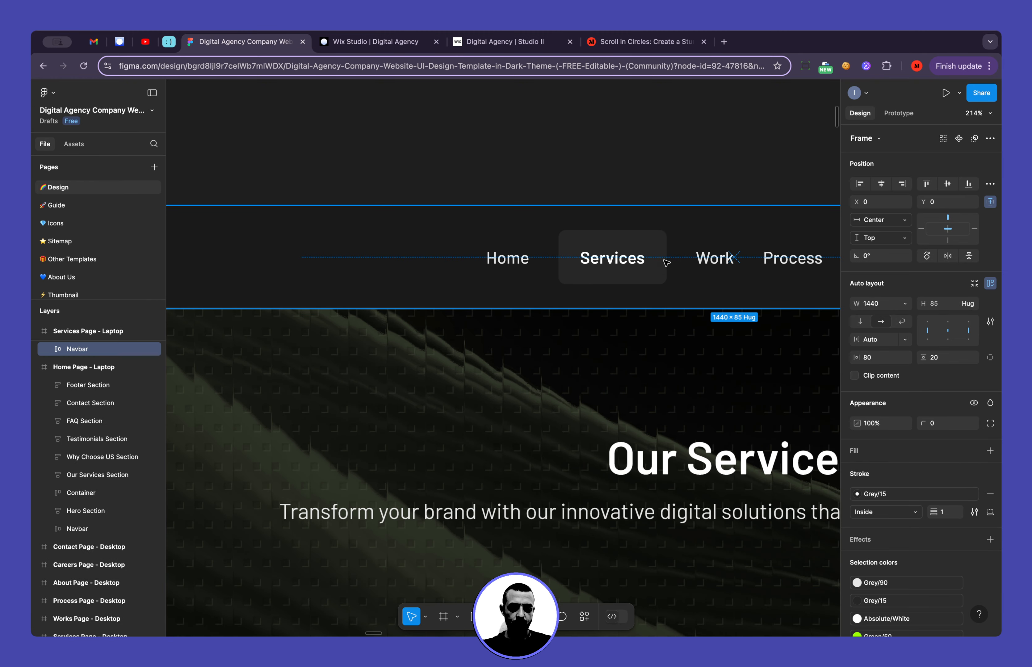
{"action": "left_click", "coordinate": [644, 262]}
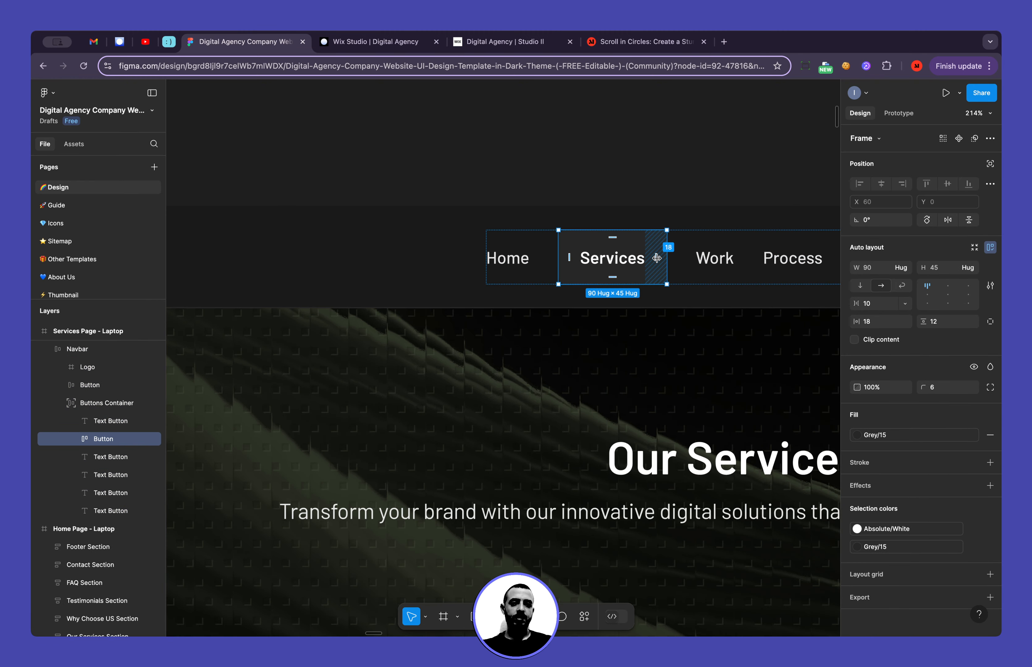
{"action": "scroll", "coordinate": [657, 258], "scroll_direction": "right", "scroll_amount": 4}
{"action": "left_click", "coordinate": [624, 276]}
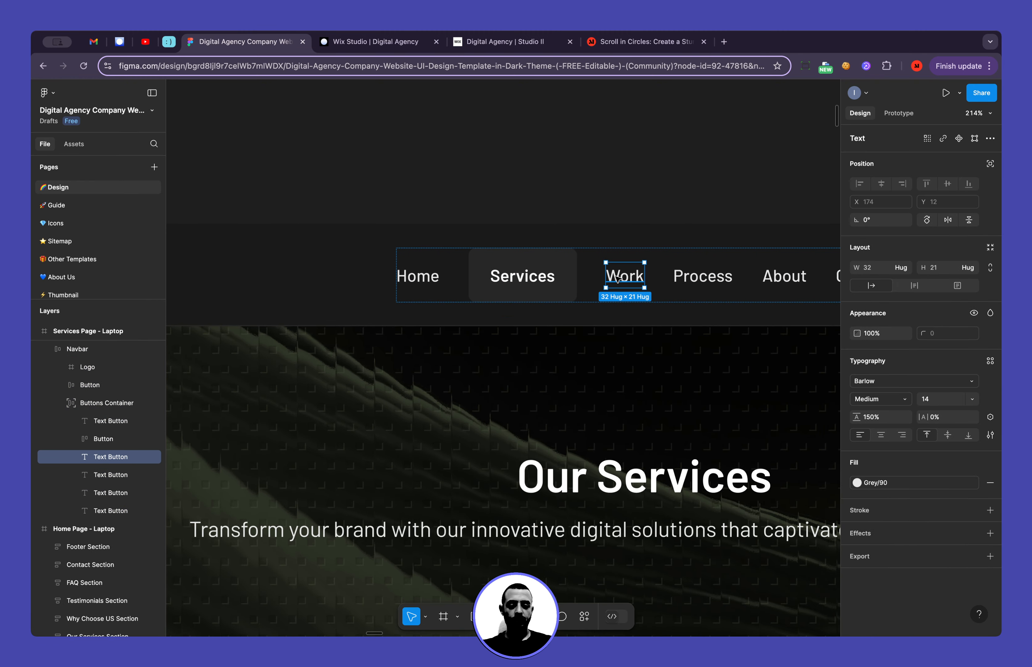
{"action": "left_click", "coordinate": [423, 278]}
{"action": "left_click", "coordinate": [480, 279]}
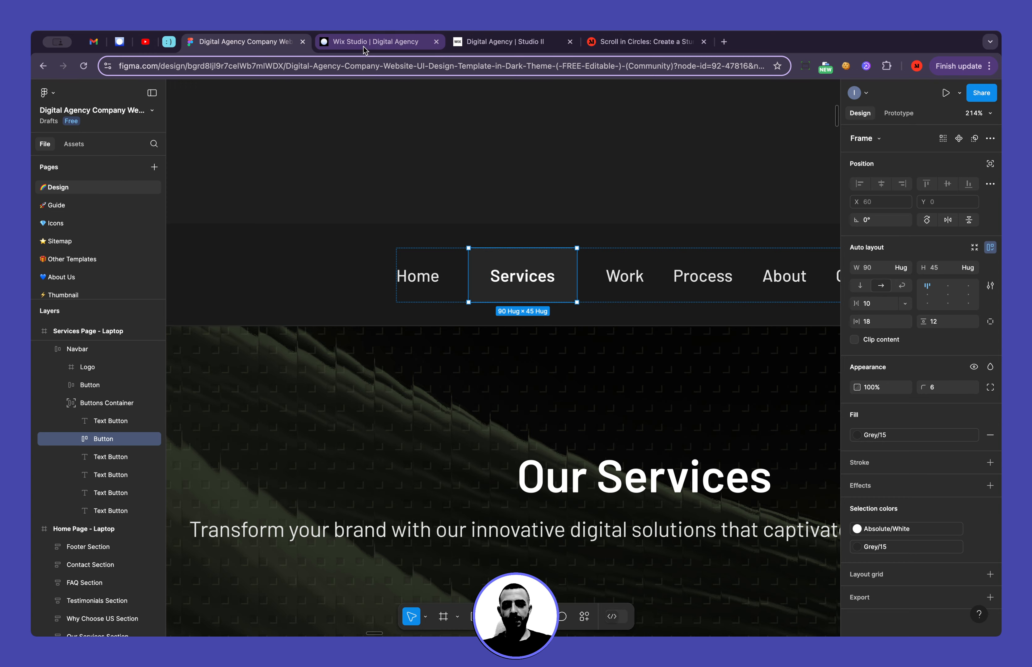
Switch back to Wix Studio and reduce the footer menu's horizontal spacing between items to 2 px
{"action": "left_click", "coordinate": [373, 41]}
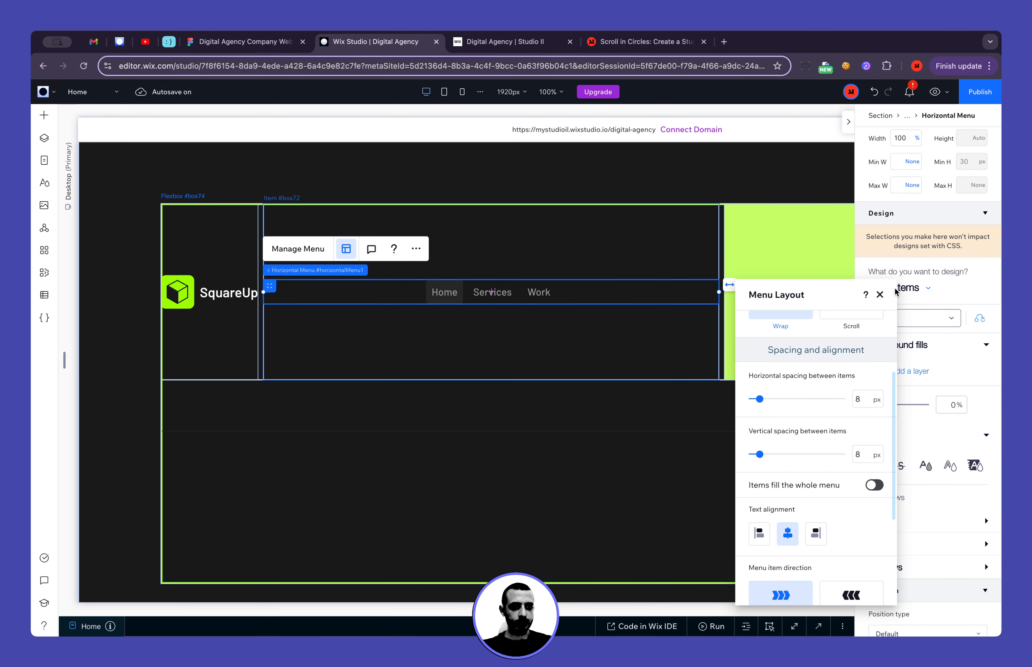
{"action": "scroll", "coordinate": [840, 448], "scroll_direction": "down", "scroll_amount": 4}
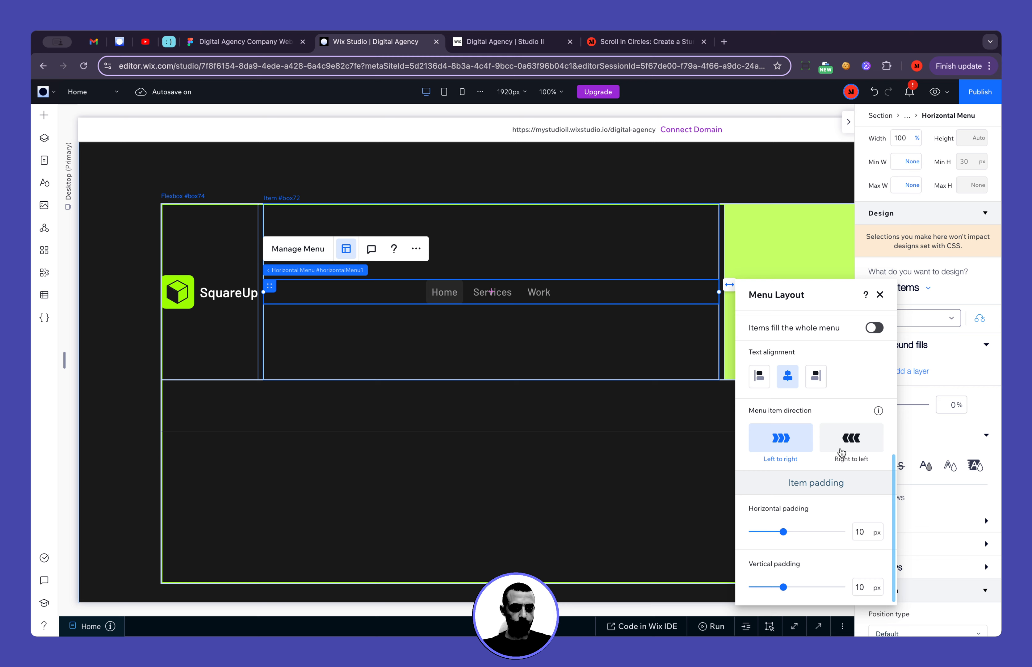
{"action": "left_click", "coordinate": [880, 295]}
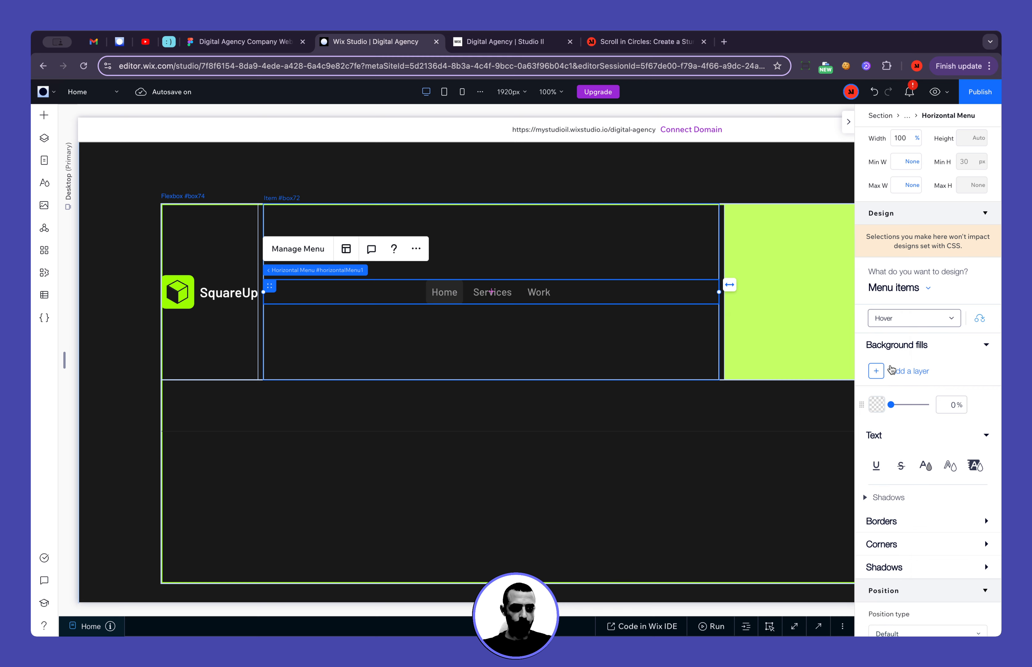
{"action": "scroll", "coordinate": [900, 527], "scroll_direction": "down", "scroll_amount": 3}
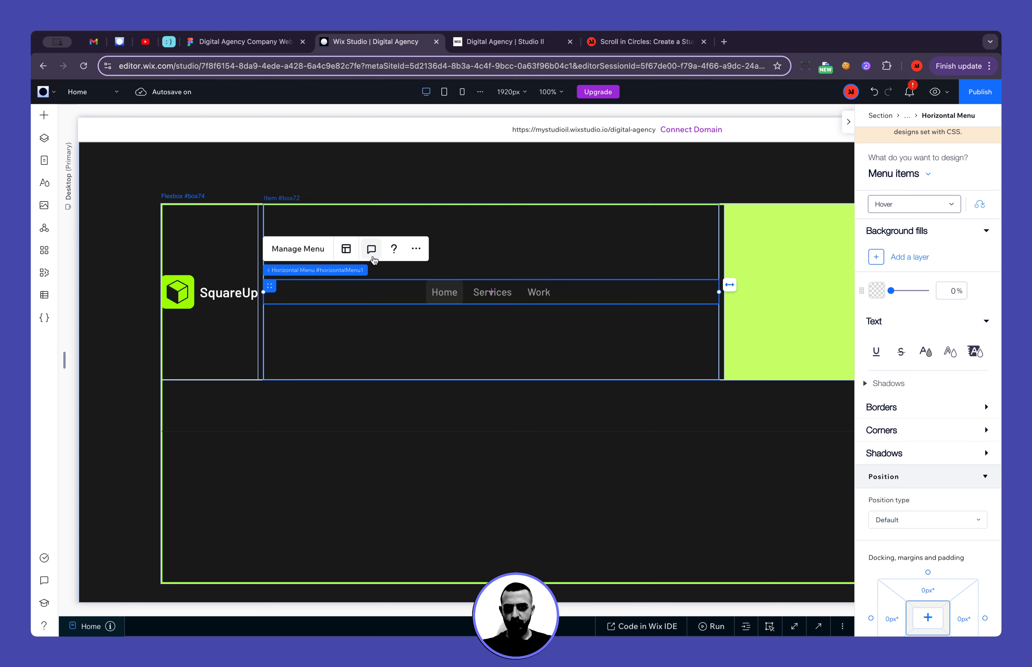
{"action": "left_click", "coordinate": [346, 248]}
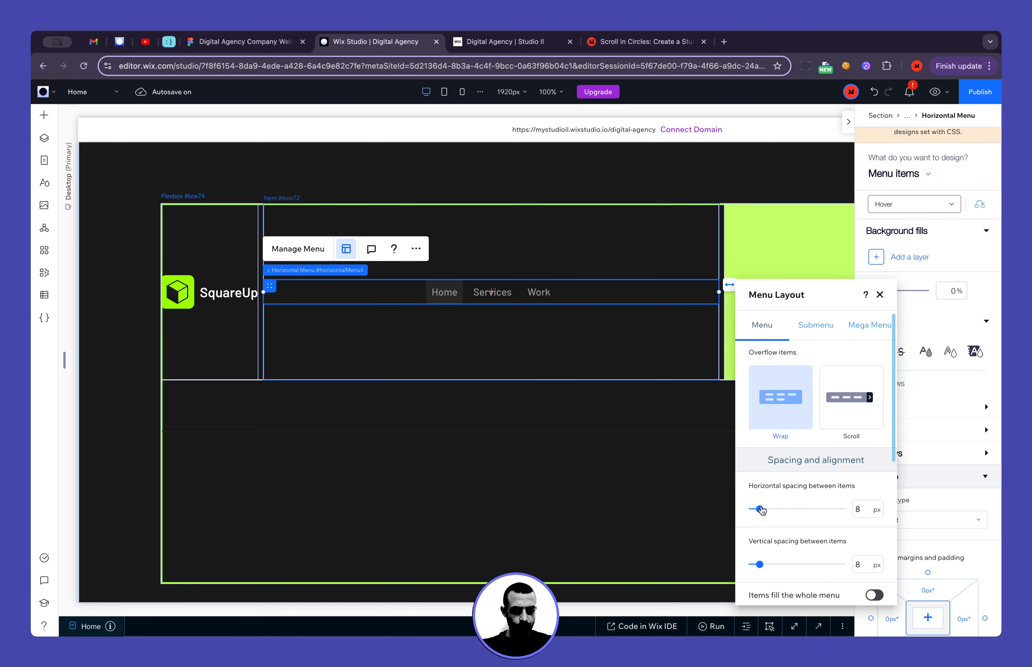
{"action": "mouse_move", "coordinate": [762, 511]}
{"action": "left_mouse_down"}
{"action": "mouse_move", "coordinate": [774, 511]}
{"action": "mouse_move", "coordinate": [753, 509]}
{"action": "left_mouse_up"}
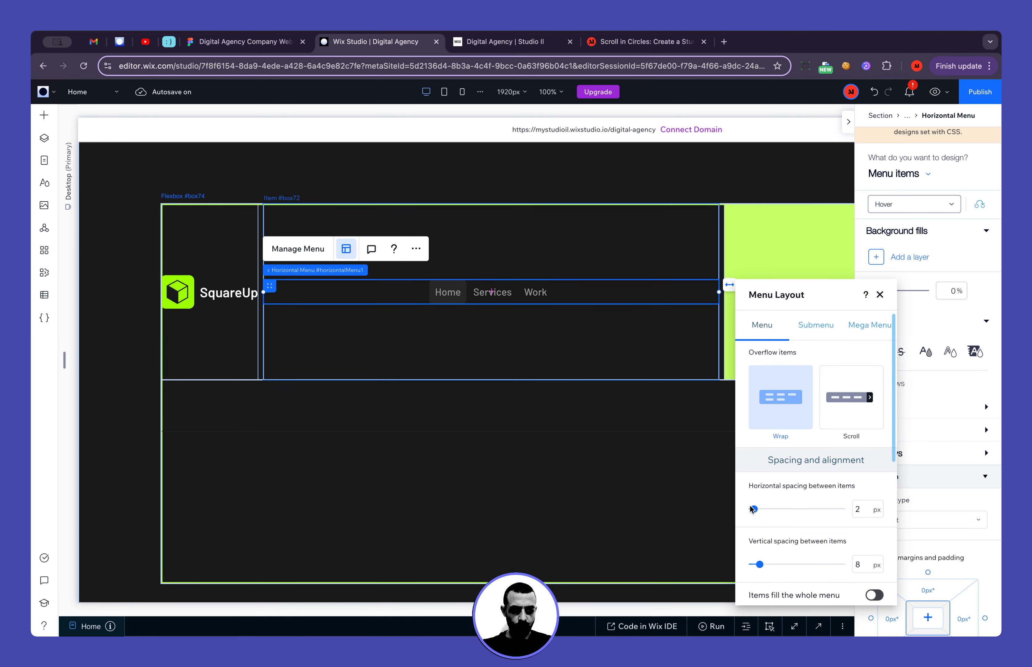
Set the menu's item padding to 18 px horizontal and 12 px vertical
{"action": "scroll", "coordinate": [798, 528], "scroll_direction": "down", "scroll_amount": 5}
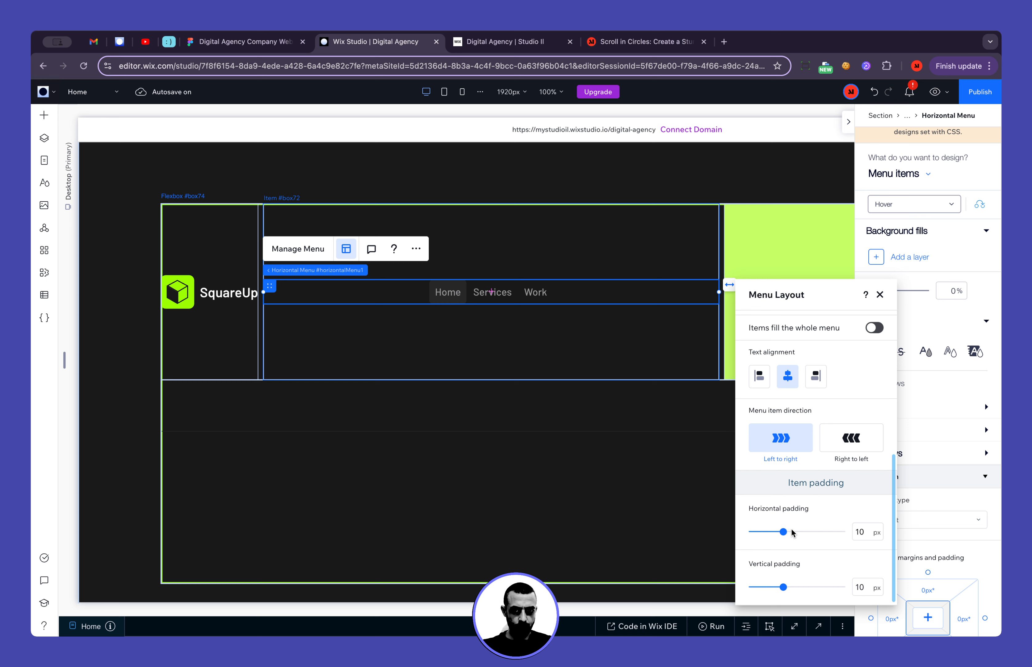
{"action": "left_click_drag", "start_coordinate": [783, 531], "coordinate": [814, 532]}
{"action": "left_click", "coordinate": [866, 538]}
{"action": "type", "text": "18"}
{"action": "key", "text": "Return"}
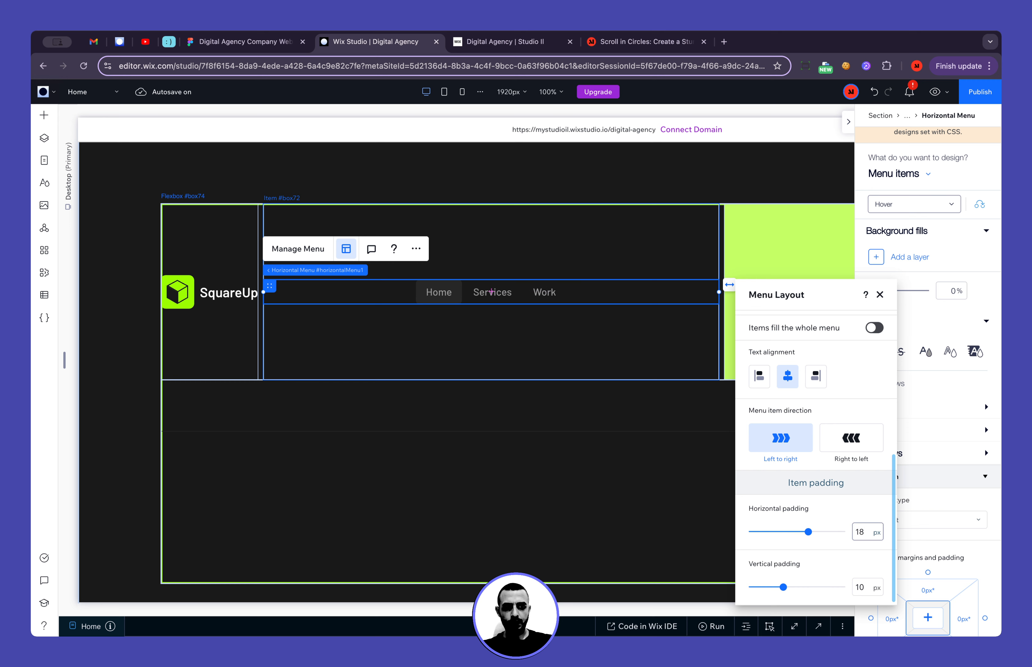
{"action": "left_click", "coordinate": [867, 591]}
{"action": "type", "text": "12"}
{"action": "key", "text": "Return"}
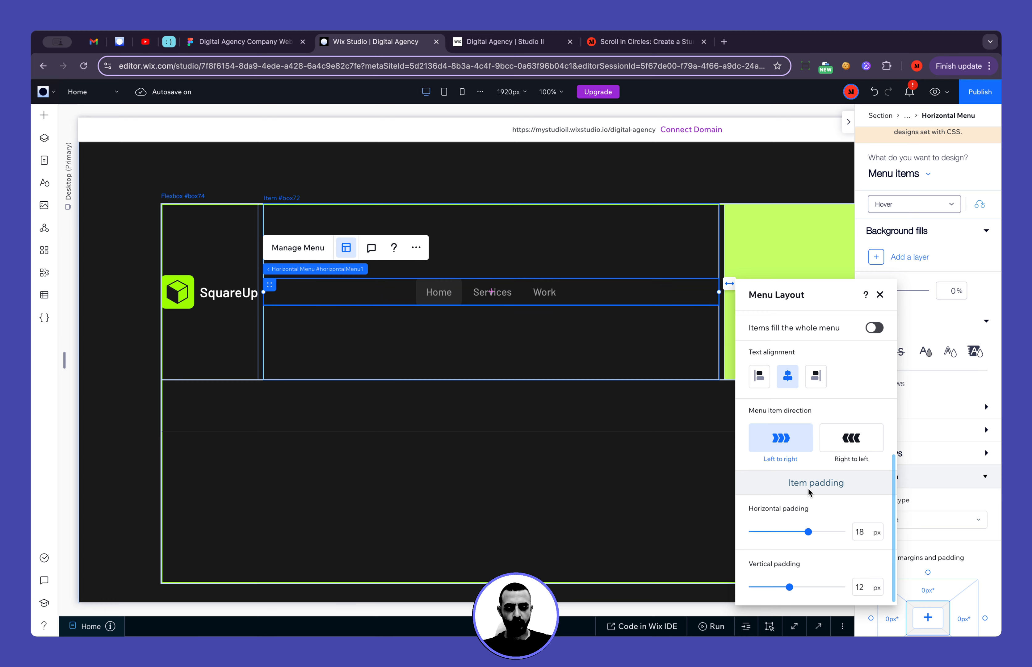
Set the horizontal spacing between the menu items to 10 px and close the menu layout settings
{"action": "scroll", "coordinate": [824, 412], "scroll_direction": "up", "scroll_amount": 10}
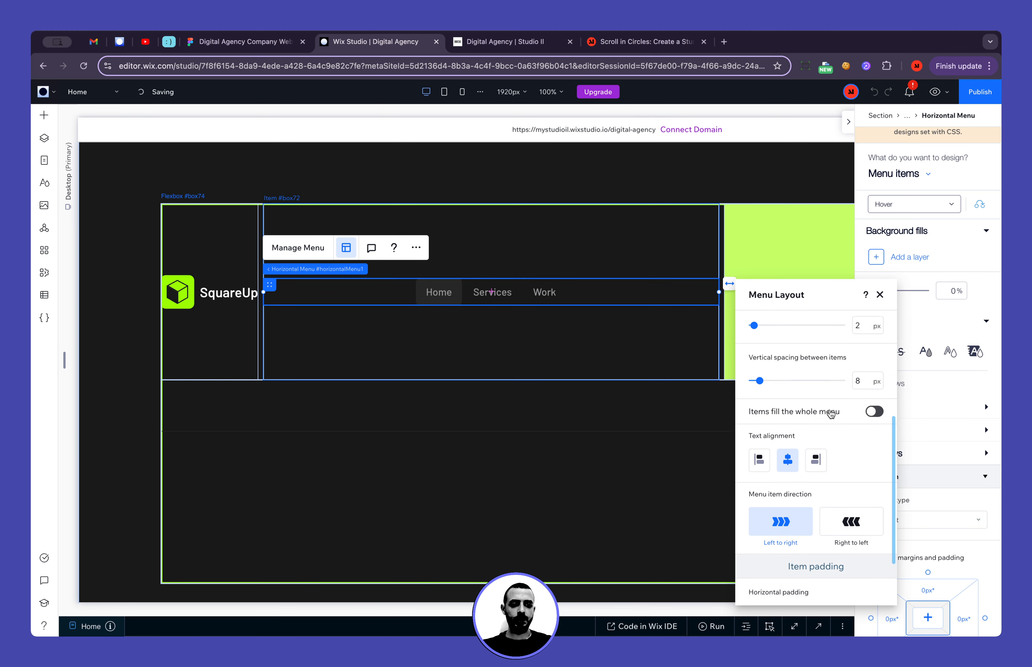
{"action": "left_click_drag", "start_coordinate": [756, 513], "coordinate": [762, 512]}
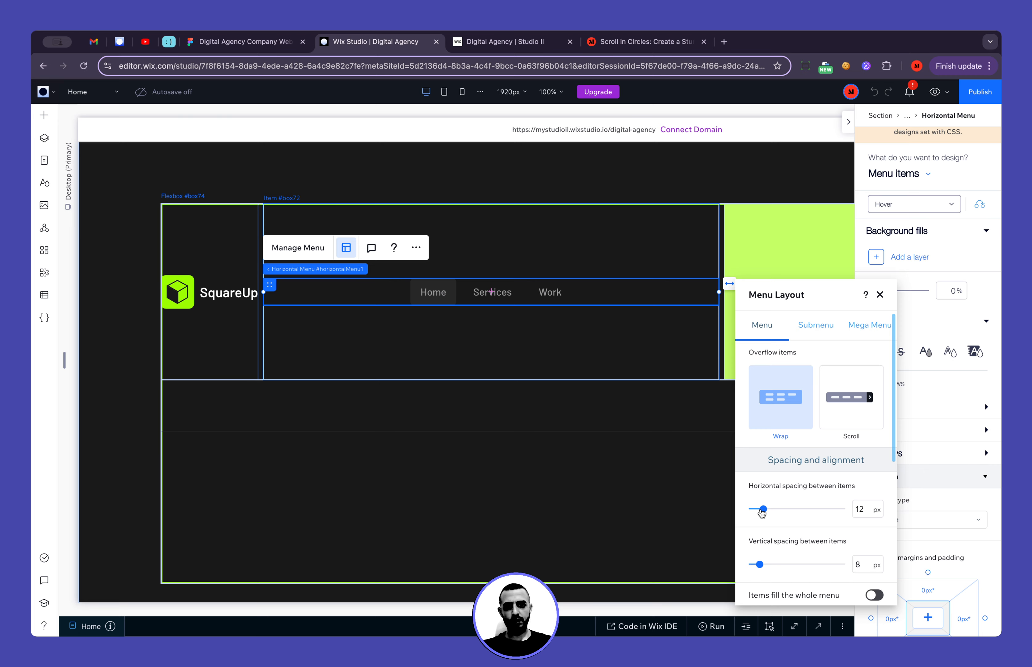
{"action": "left_click", "coordinate": [871, 513]}
{"action": "type", "text": "10"}
{"action": "key", "text": "Return"}
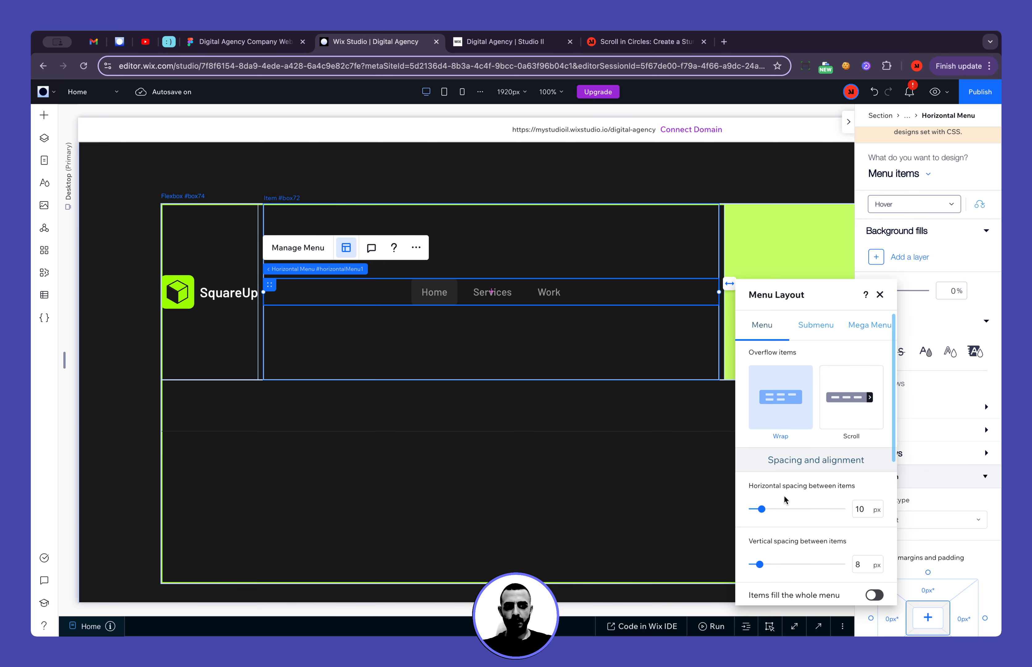
{"action": "left_click", "coordinate": [880, 294]}
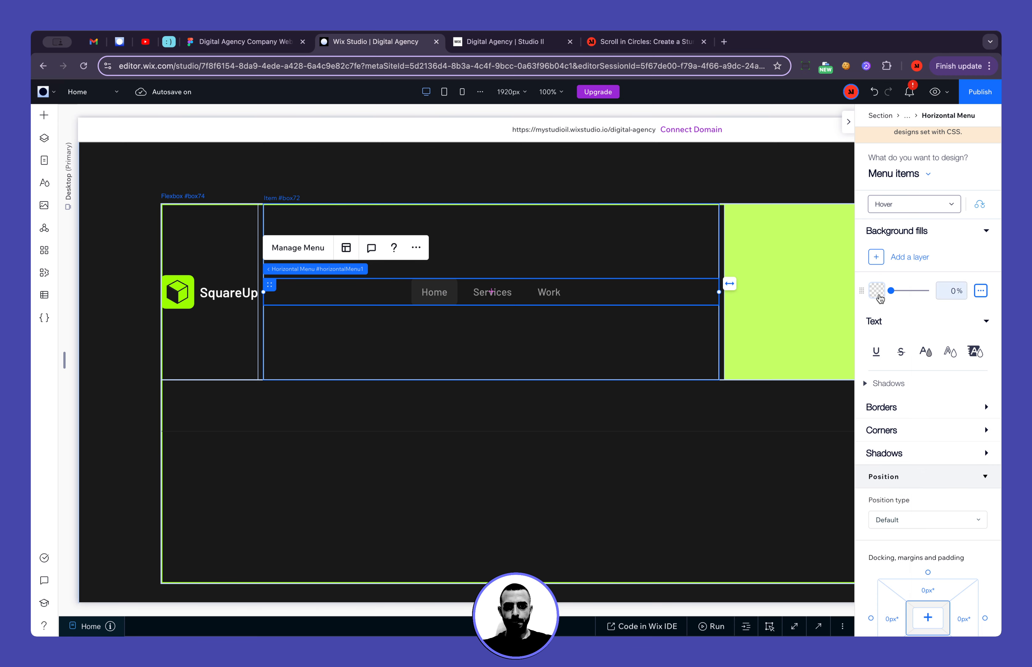
Try narrowing the footer's horizontal menu to 86.5% width, undo the resize, and glance at the Figma navbar
{"action": "left_click", "coordinate": [707, 495]}
{"action": "left_click", "coordinate": [607, 297]}
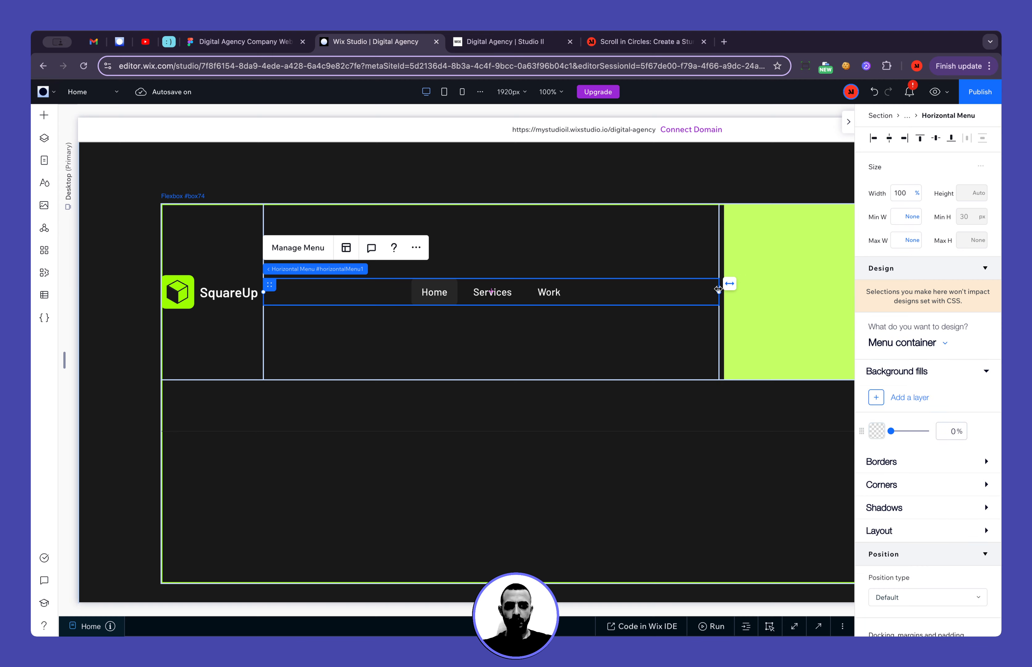
{"action": "left_click_drag", "start_coordinate": [720, 290], "coordinate": [689, 293]}
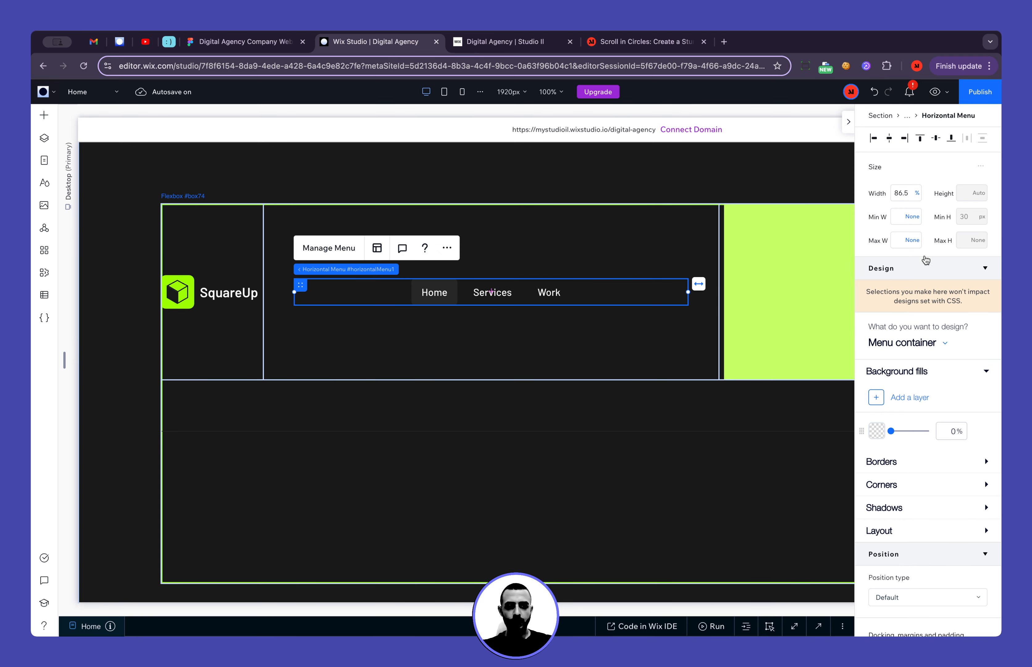
{"action": "key", "text": "super+z"}
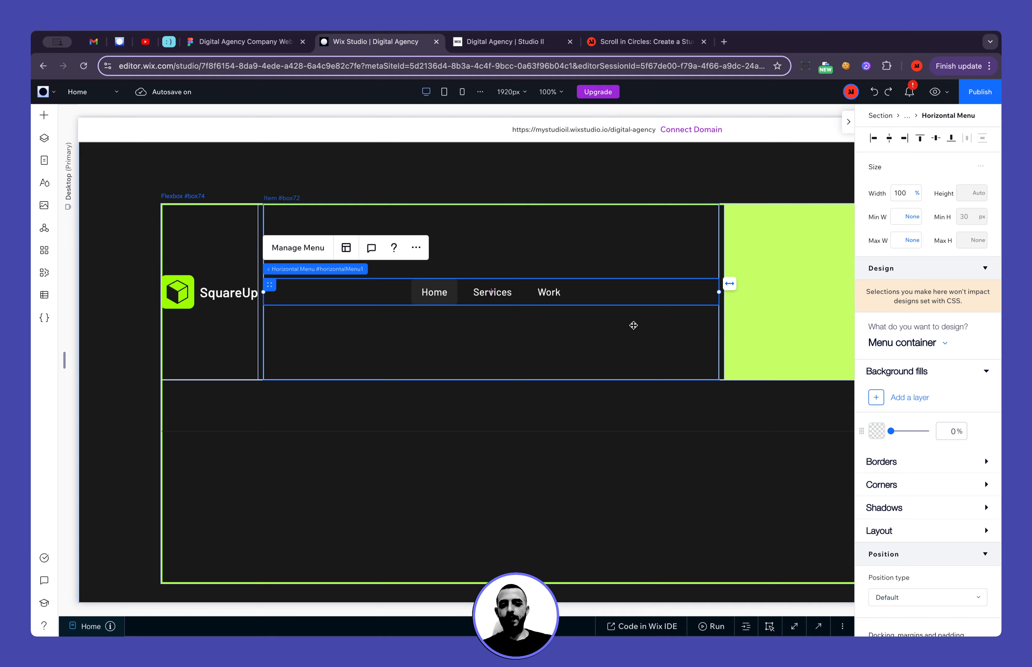
{"action": "left_click", "coordinate": [266, 41]}
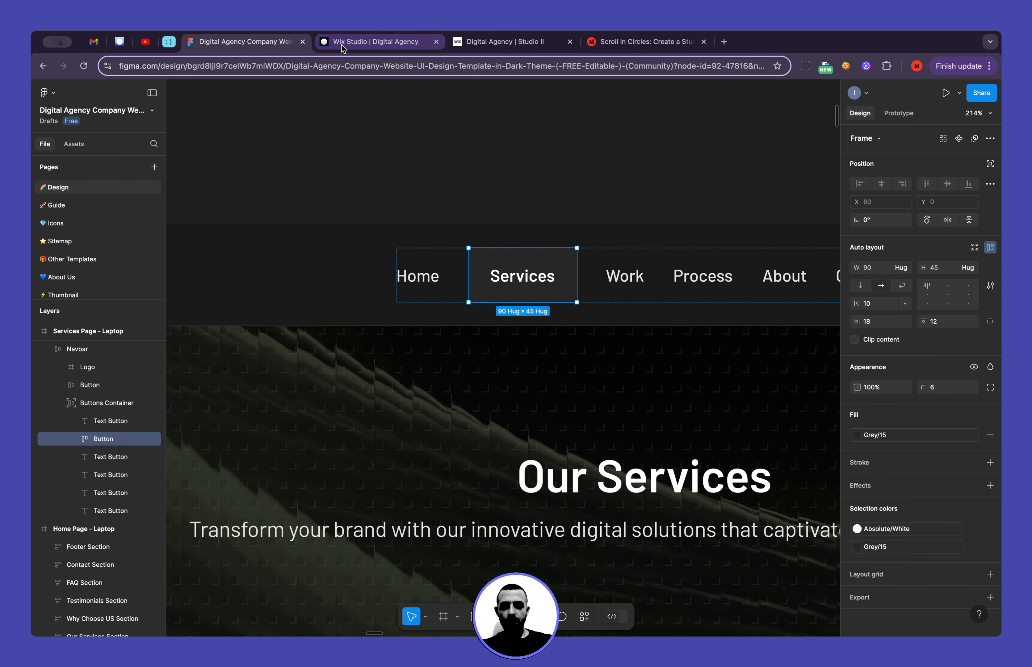
{"action": "left_click", "coordinate": [369, 39]}
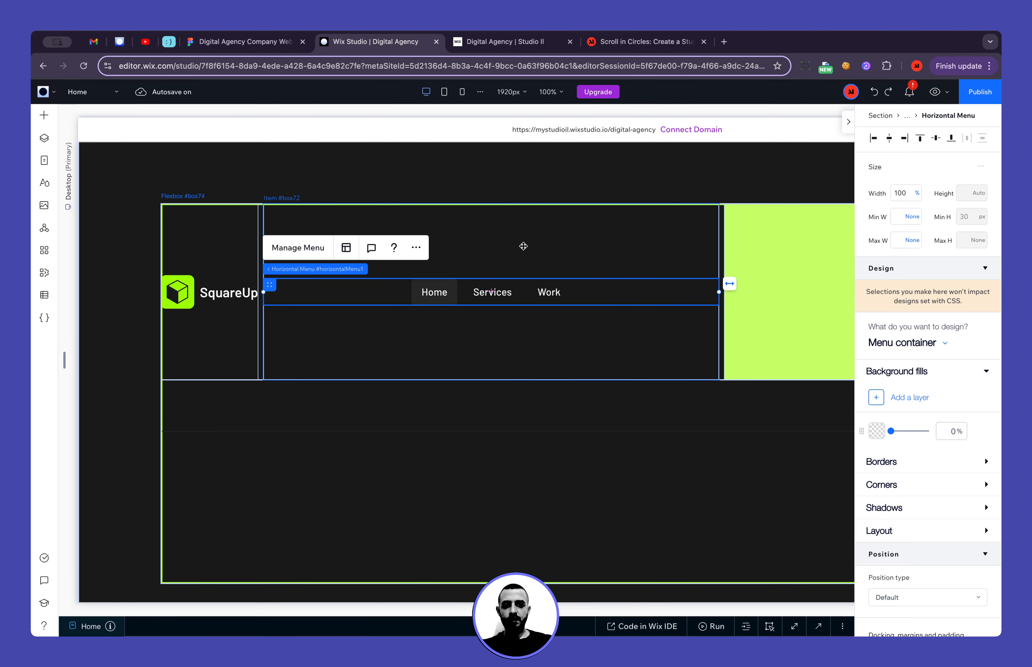
Set the minimum height of the flexbox item containing the menu to None
{"action": "left_click", "coordinate": [534, 245]}
{"action": "scroll", "coordinate": [914, 428], "scroll_direction": "down", "scroll_amount": 5}
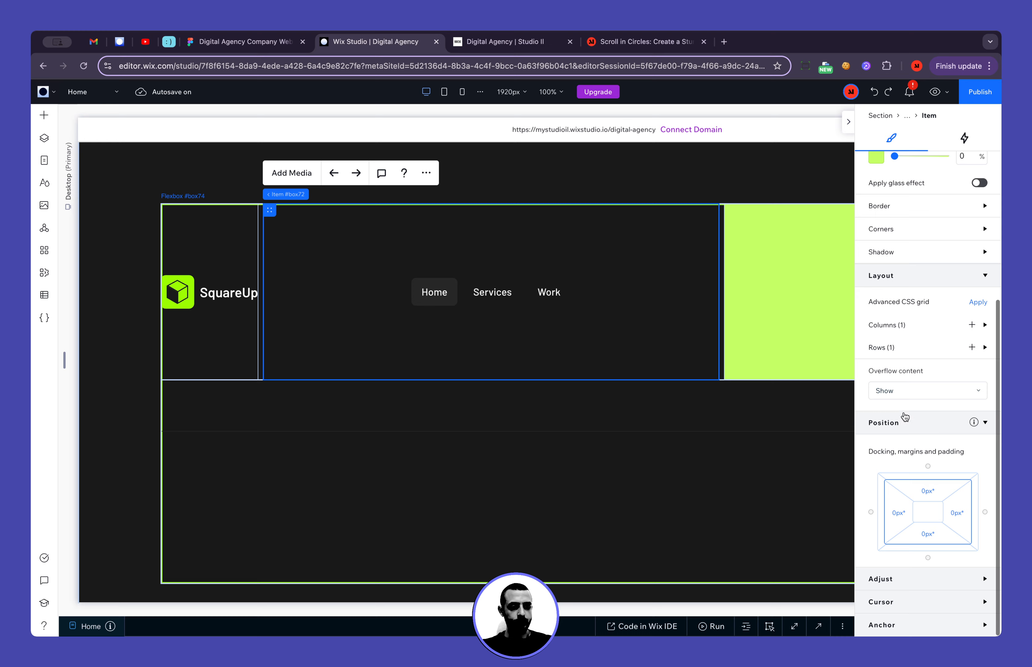
{"action": "left_click", "coordinate": [897, 346]}
{"action": "left_click", "coordinate": [900, 376]}
{"action": "left_click", "coordinate": [908, 193]}
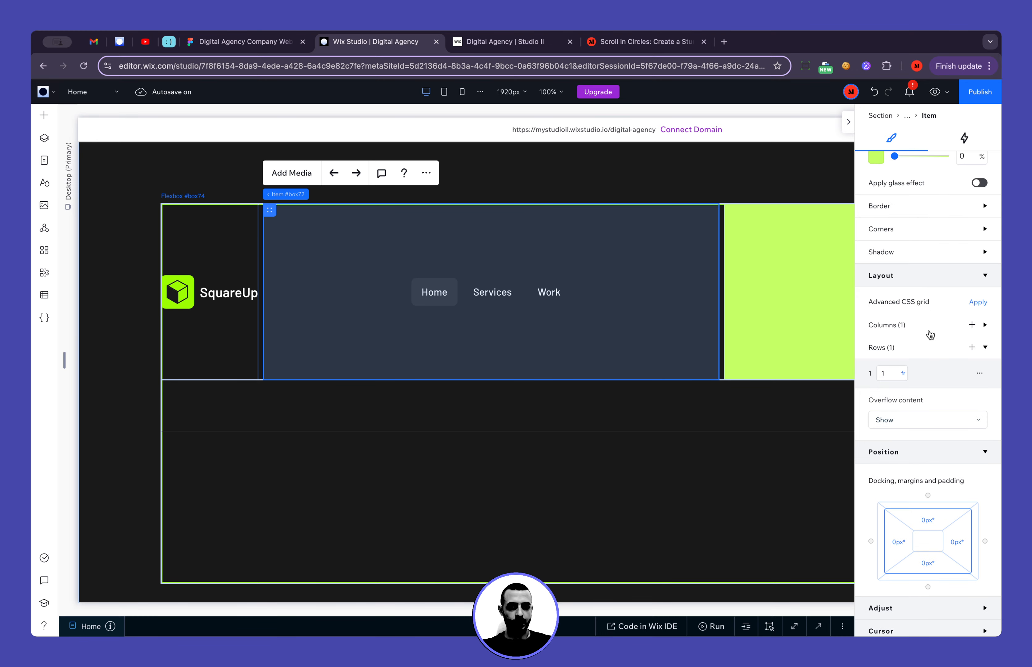
{"action": "scroll", "coordinate": [929, 329], "scroll_direction": "up", "scroll_amount": 5}
{"action": "left_click", "coordinate": [983, 239]}
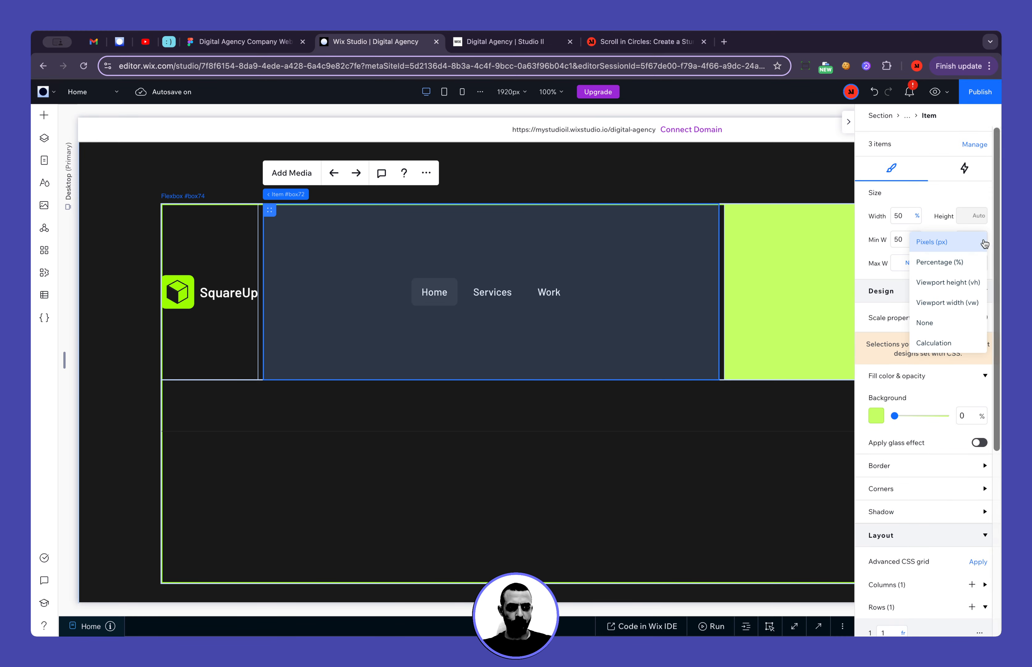
{"action": "left_click", "coordinate": [969, 323]}
Set the minimum height of the flexbox item containing the SquareUp logo to None
{"action": "left_click", "coordinate": [233, 231]}
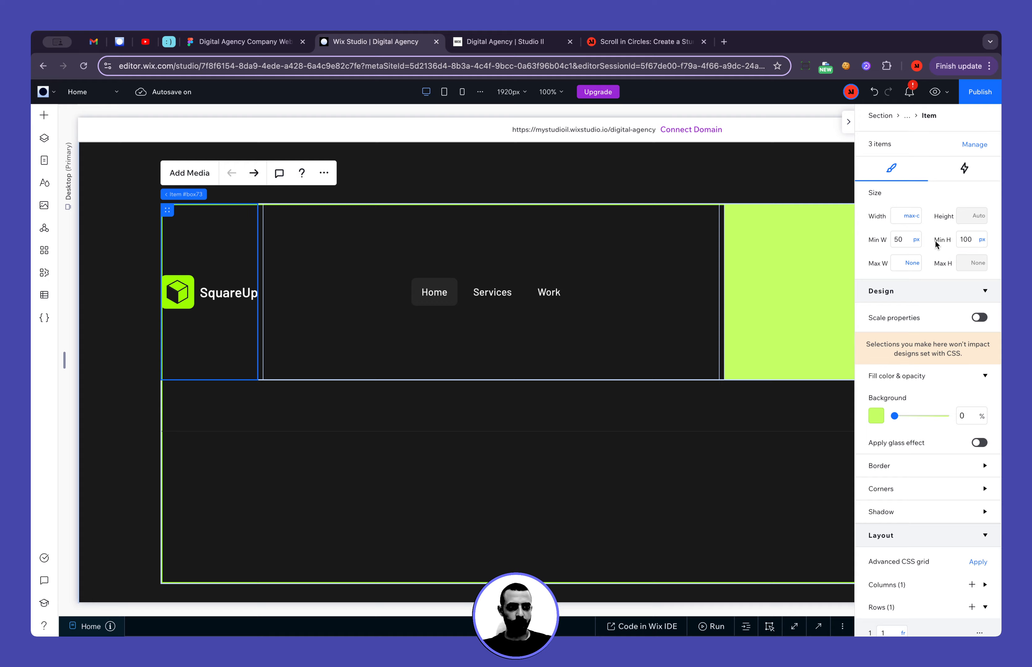
{"action": "left_click", "coordinate": [984, 241]}
{"action": "left_click", "coordinate": [976, 324]}
{"action": "scroll", "coordinate": [560, 293], "scroll_direction": "right", "scroll_amount": 4}
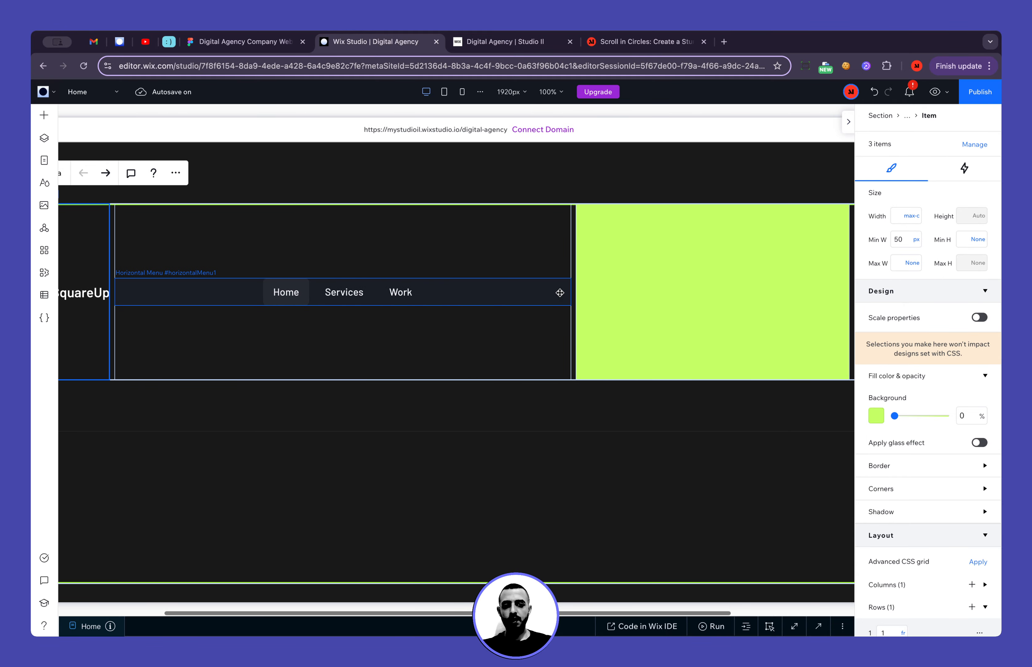
Switch to Figma and examine the Stay Connected block with its social icons in the laptop page's footer
{"action": "key", "text": "ctrl+shift+Tab"}
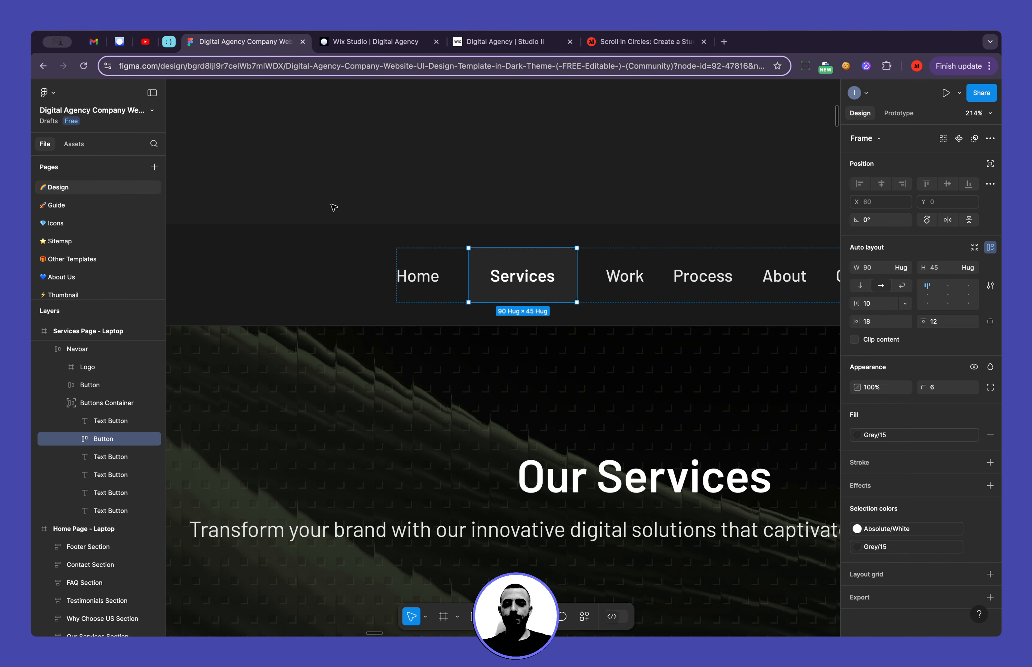
{"action": "scroll", "coordinate": [403, 330], "scroll_direction": "down", "scroll_amount": 5}
{"action": "scroll", "coordinate": [604, 369], "scroll_direction": "down", "scroll_amount": 8}
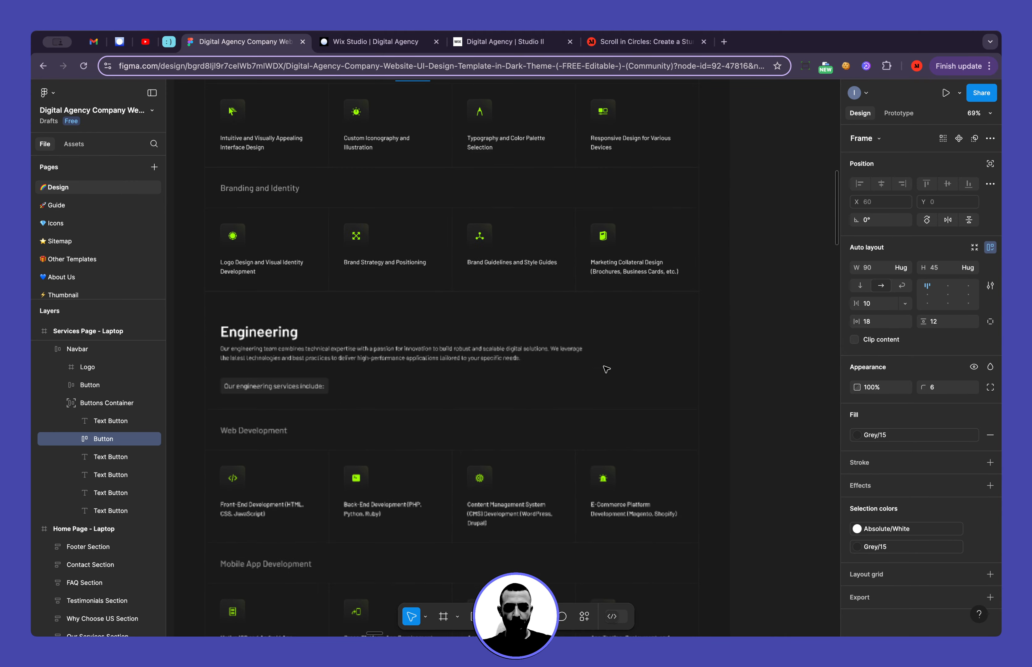
{"action": "scroll", "coordinate": [607, 368], "scroll_direction": "down", "scroll_amount": 15}
{"action": "scroll", "coordinate": [607, 369], "scroll_direction": "up", "scroll_amount": 2}
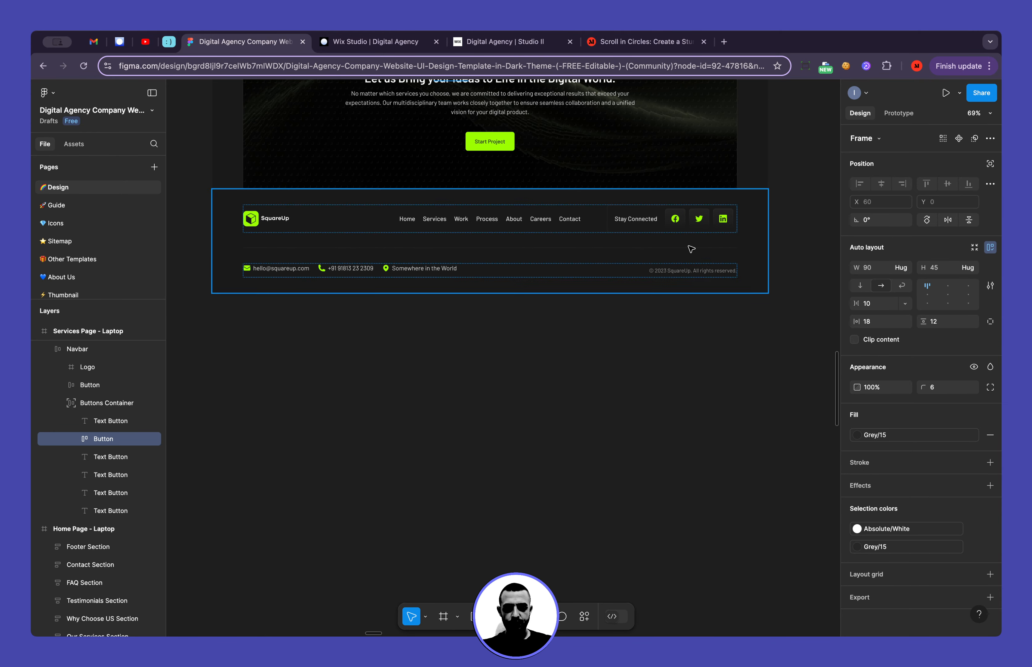
{"action": "scroll", "coordinate": [691, 249], "scroll_direction": "up", "scroll_amount": 10}
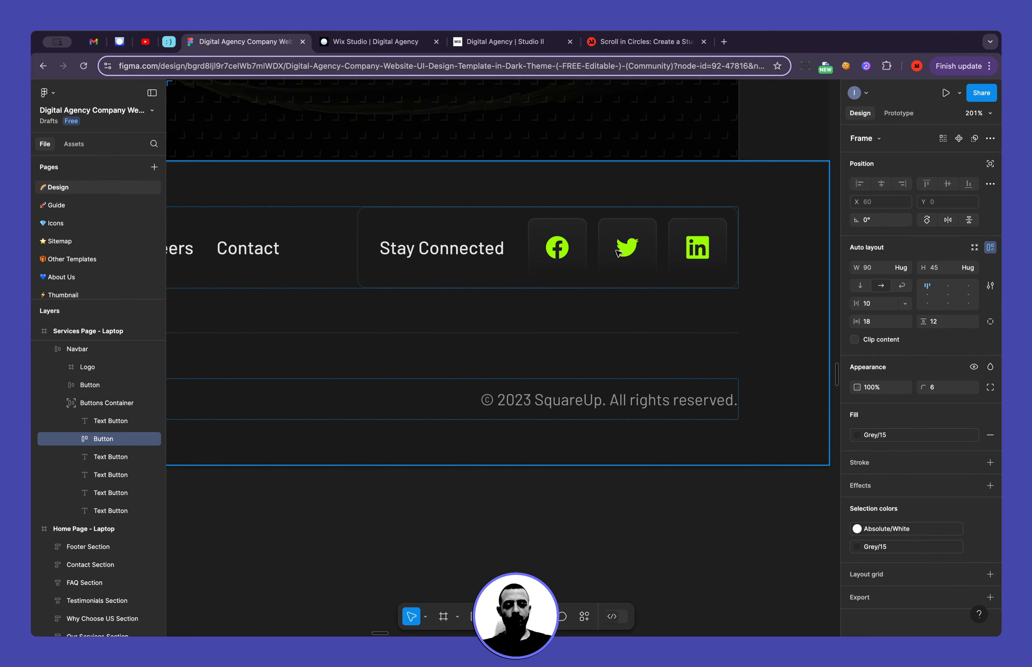
Add an export setting to the social icons' Buttons Container in the desktop page's footer and preview the export
{"action": "scroll", "coordinate": [619, 254], "scroll_direction": "down", "scroll_amount": 10}
{"action": "scroll", "coordinate": [619, 253], "scroll_direction": "up", "scroll_amount": 10}
{"action": "scroll", "coordinate": [619, 254], "scroll_direction": "down", "scroll_amount": 8}
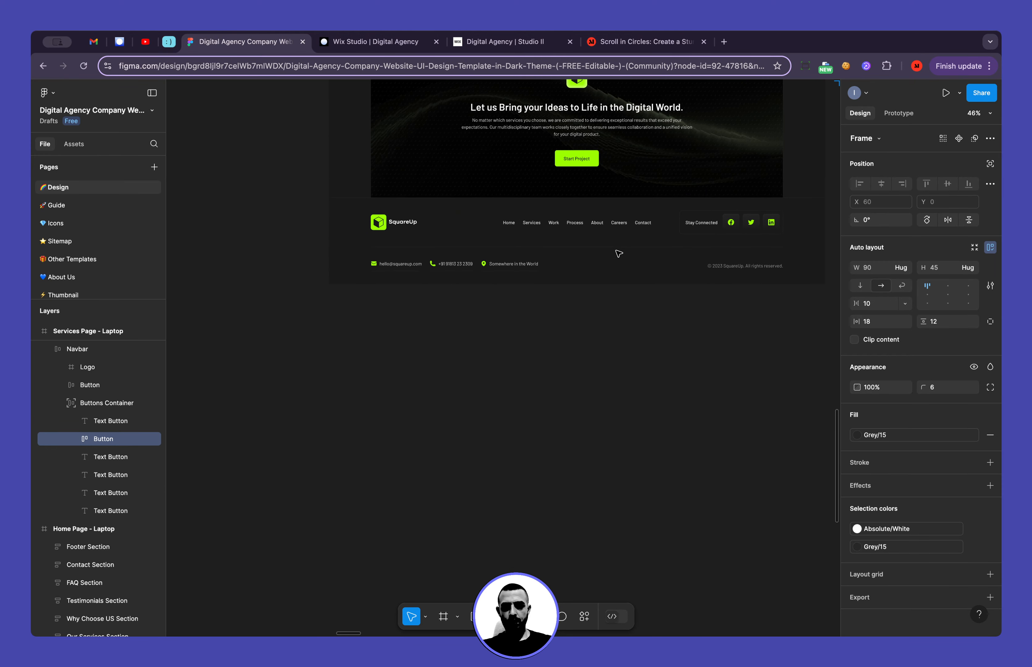
{"action": "scroll", "coordinate": [721, 232], "scroll_direction": "up", "scroll_amount": 3}
{"action": "scroll", "coordinate": [721, 232], "scroll_direction": "up", "scroll_amount": 5}
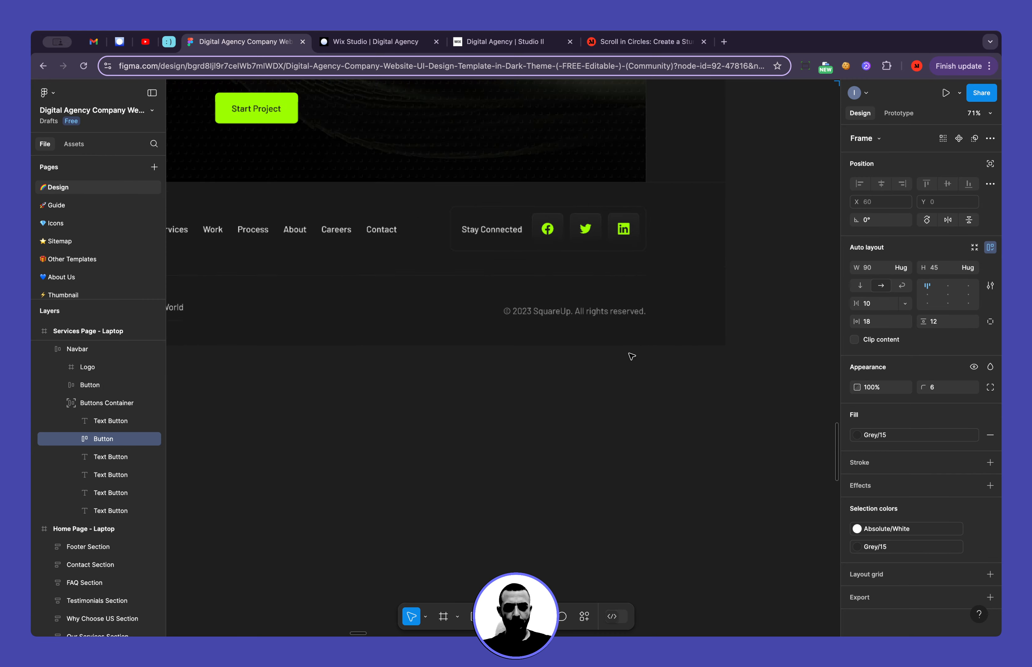
{"action": "scroll", "coordinate": [631, 357], "scroll_direction": "up", "scroll_amount": 5}
{"action": "scroll", "coordinate": [631, 355], "scroll_direction": "up", "scroll_amount": 5}
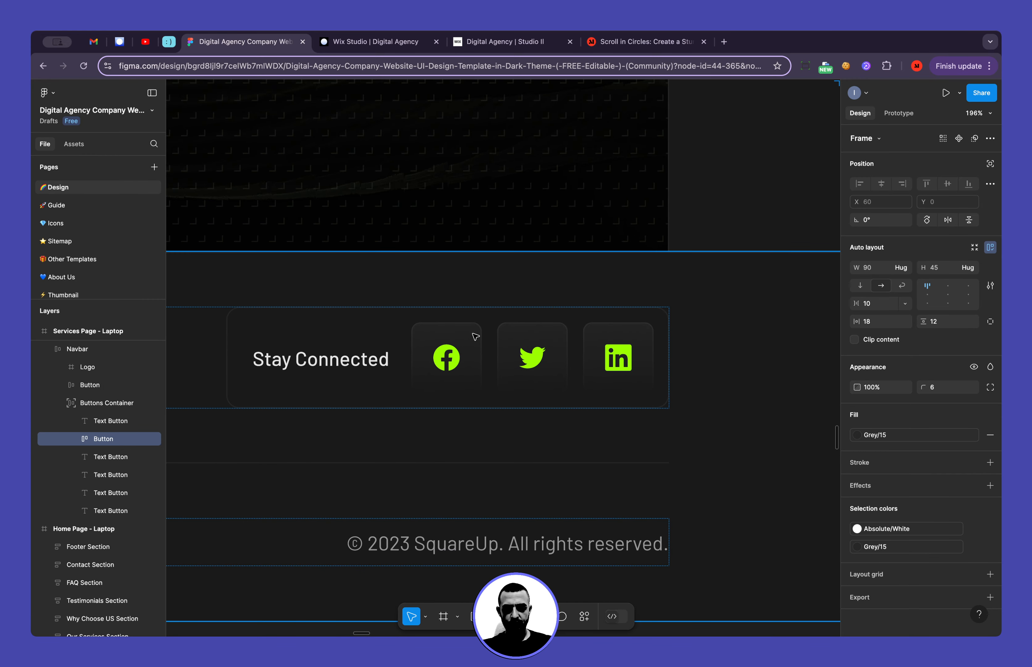
{"action": "left_click", "coordinate": [476, 336]}
{"action": "double_click", "coordinate": [473, 337]}
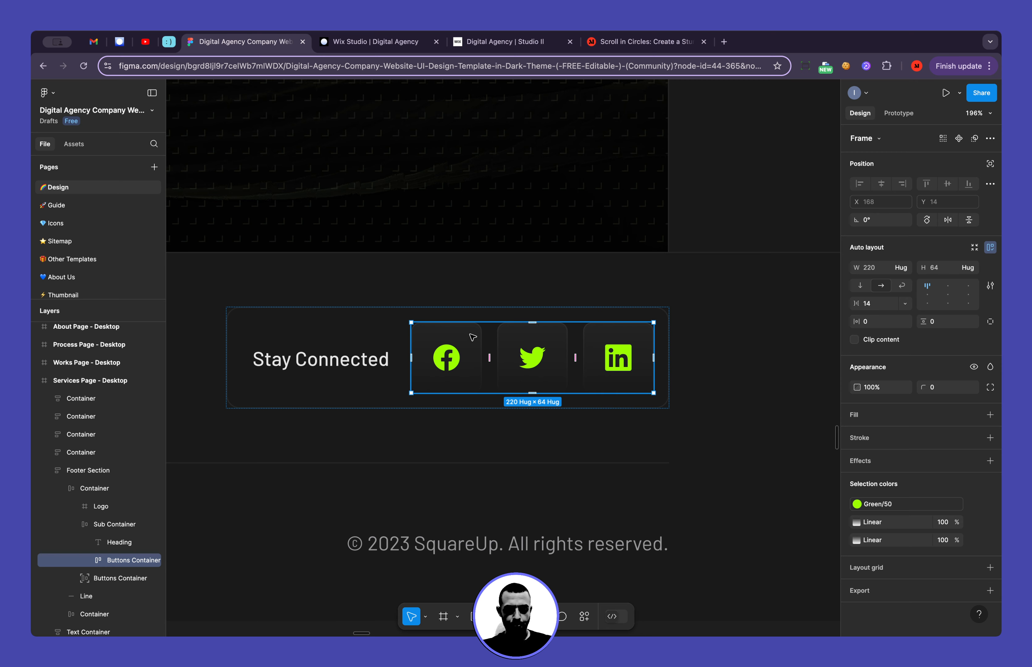
{"action": "left_click", "coordinate": [931, 590]}
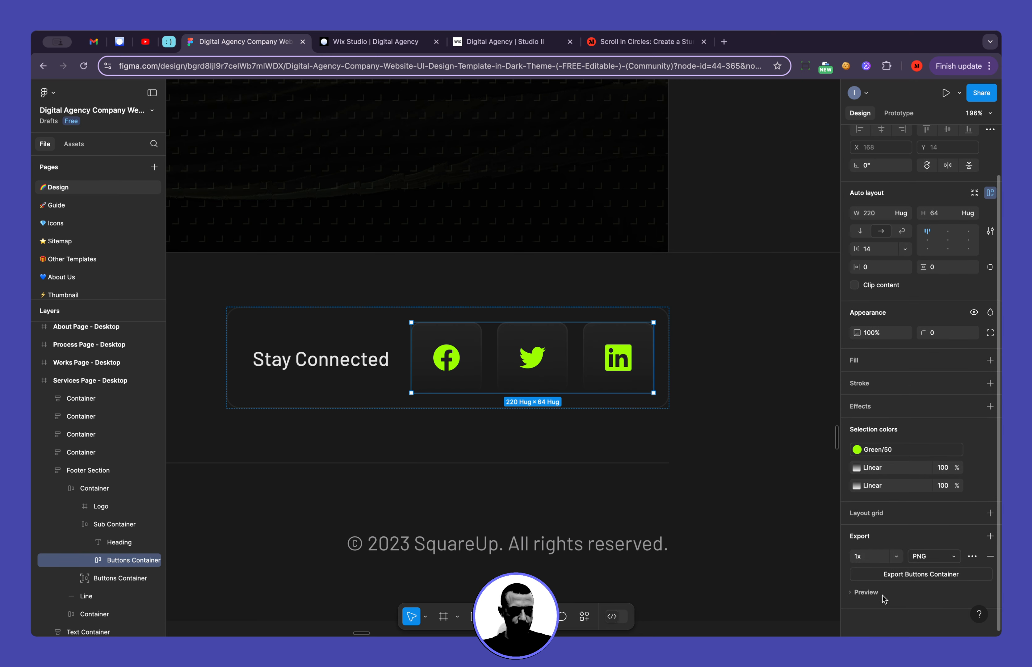
{"action": "left_click", "coordinate": [883, 595]}
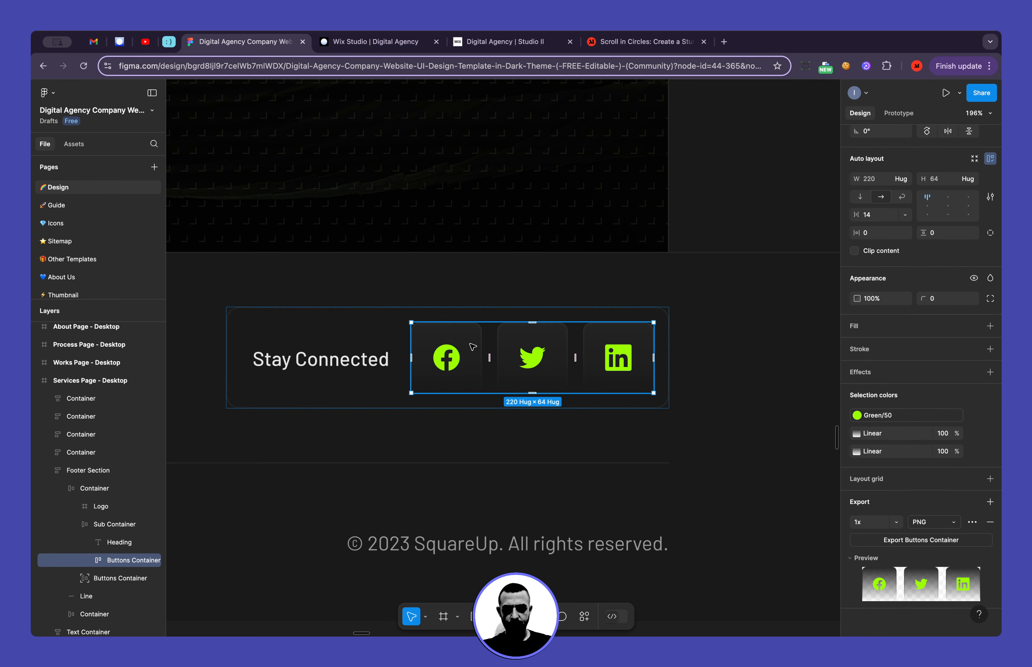
Export the Facebook, Twitter and LinkedIn button layers of the footer as three SVG files
{"action": "left_click", "coordinate": [84, 560]}
{"action": "scroll", "coordinate": [111, 572], "scroll_direction": "down", "scroll_amount": 3}
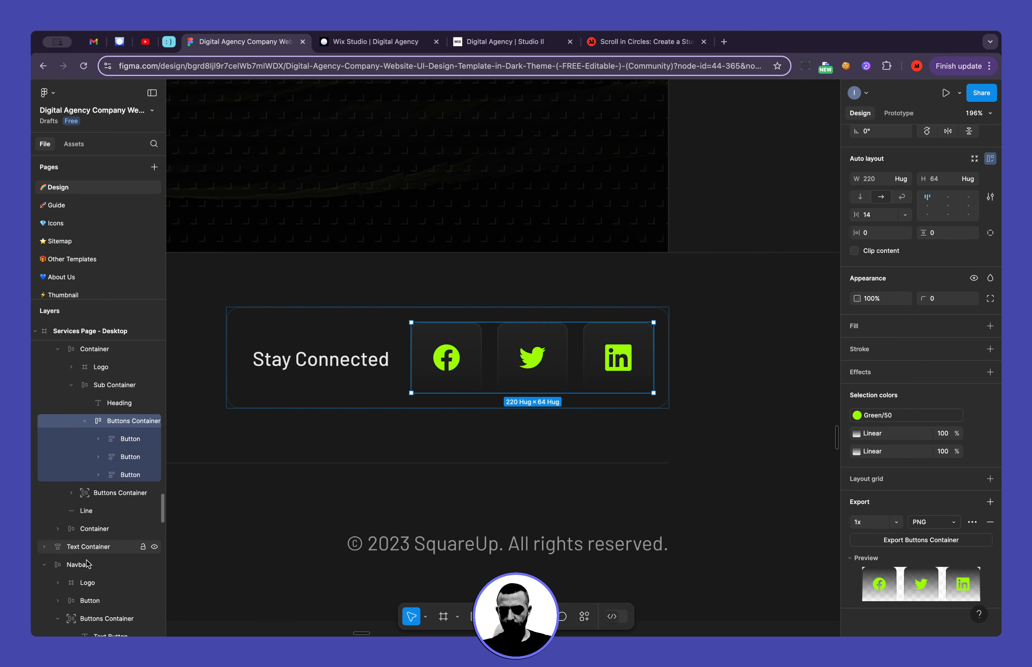
{"action": "left_click", "coordinate": [122, 475]}
{"action": "left_click", "coordinate": [125, 457]}
{"action": "left_click", "coordinate": [132, 439]}
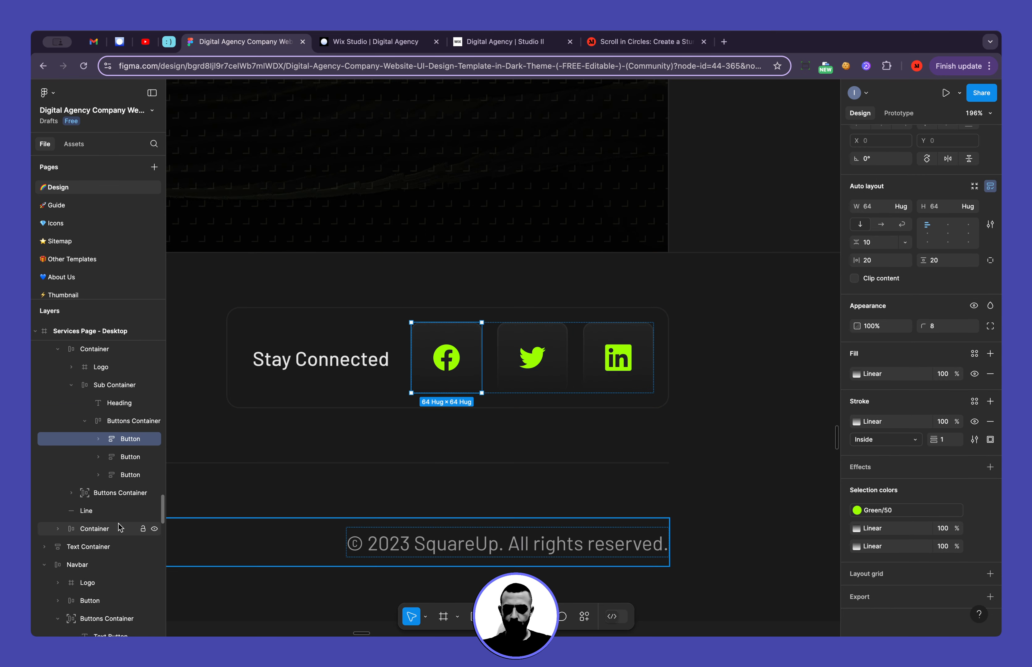
{"action": "left_click", "coordinate": [122, 475], "text": "shift"}
{"action": "left_click", "coordinate": [870, 600]}
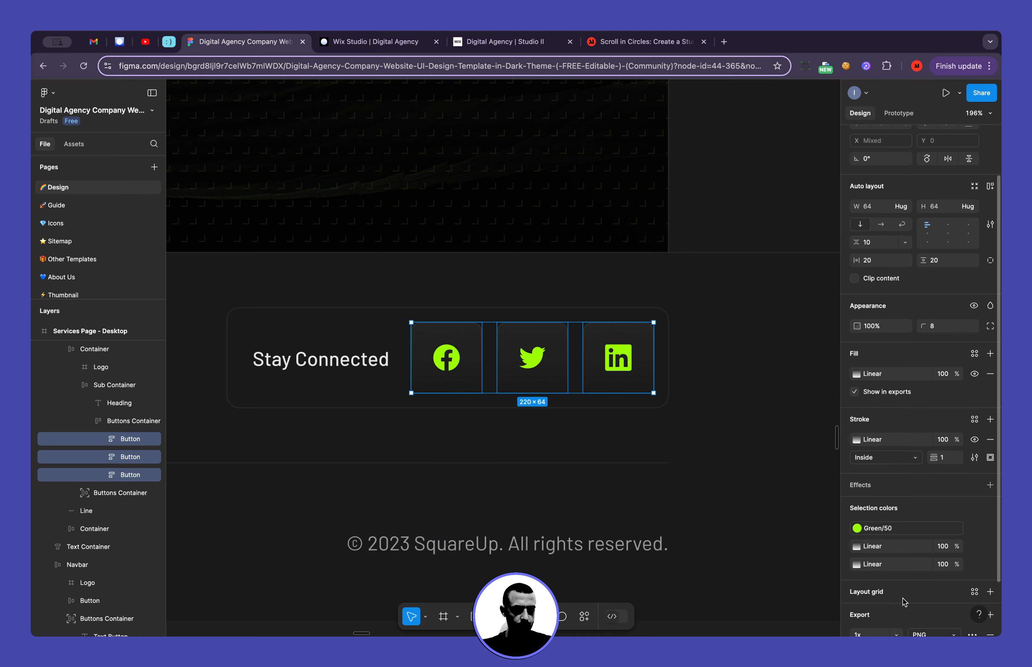
{"action": "scroll", "coordinate": [903, 597], "scroll_direction": "down", "scroll_amount": 3}
{"action": "left_click", "coordinate": [932, 574]}
{"action": "left_click", "coordinate": [937, 601]}
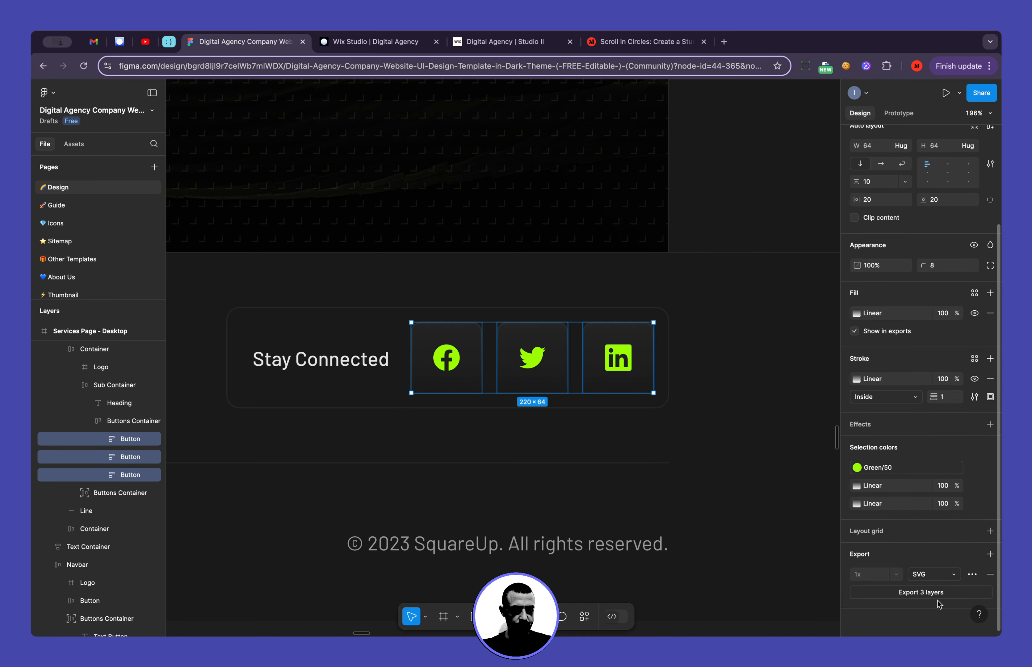
{"action": "left_click", "coordinate": [926, 597]}
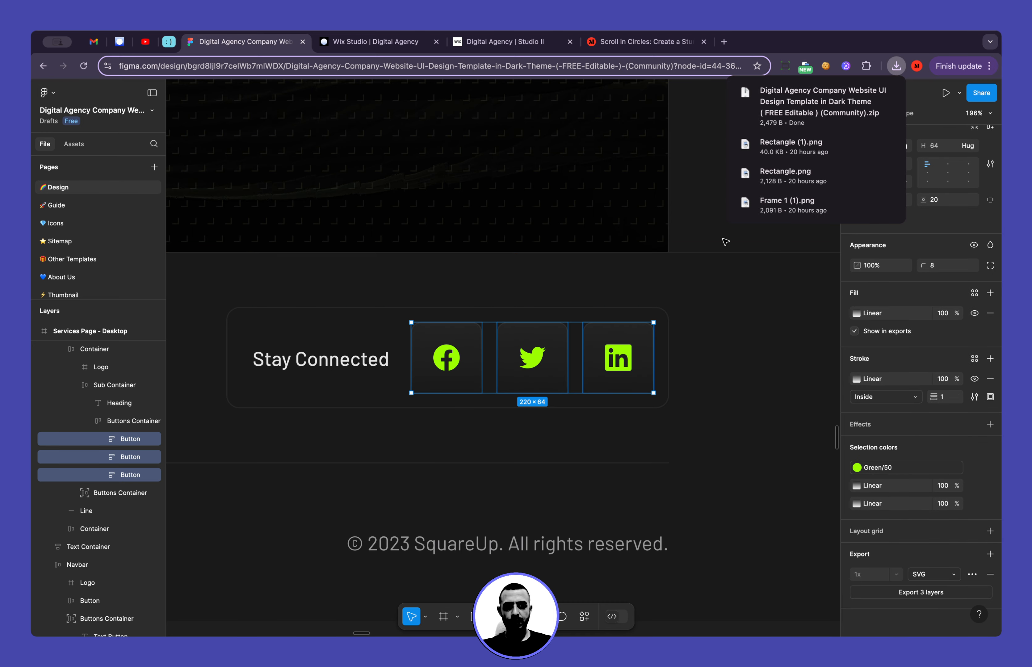
Switch to Wix Studio, add a container to the green third flexbox item and align it vertically to the middle
{"action": "scroll", "coordinate": [477, 342], "scroll_direction": "left", "scroll_amount": 4}
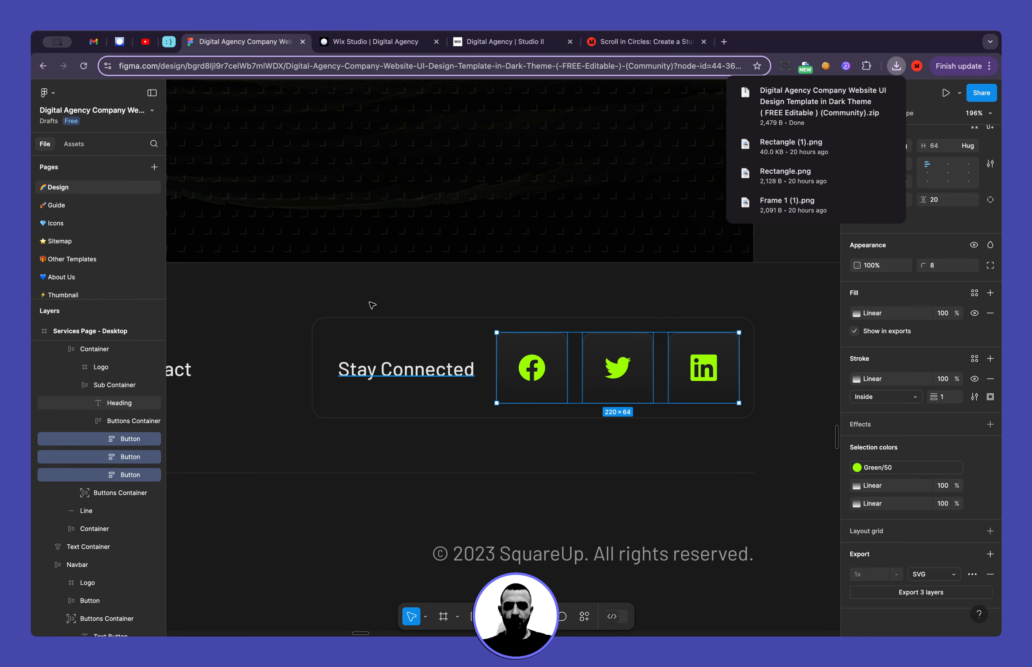
{"action": "left_click", "coordinate": [364, 45]}
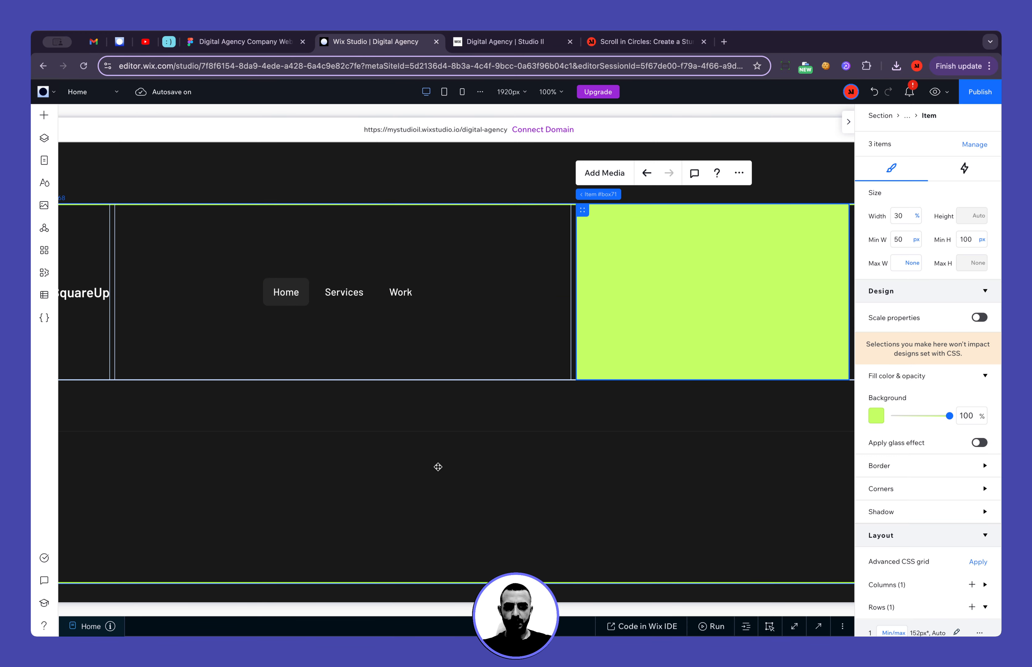
{"action": "left_click", "coordinate": [634, 389]}
{"action": "scroll", "coordinate": [613, 336], "scroll_direction": "right", "scroll_amount": 2}
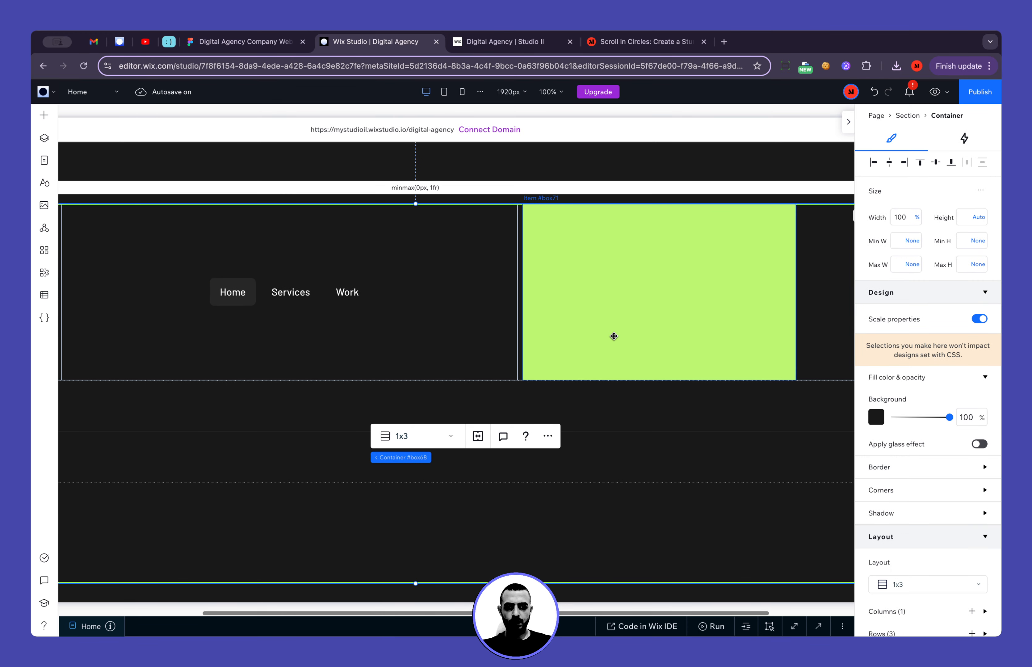
{"action": "scroll", "coordinate": [613, 336], "scroll_direction": "left", "scroll_amount": 2}
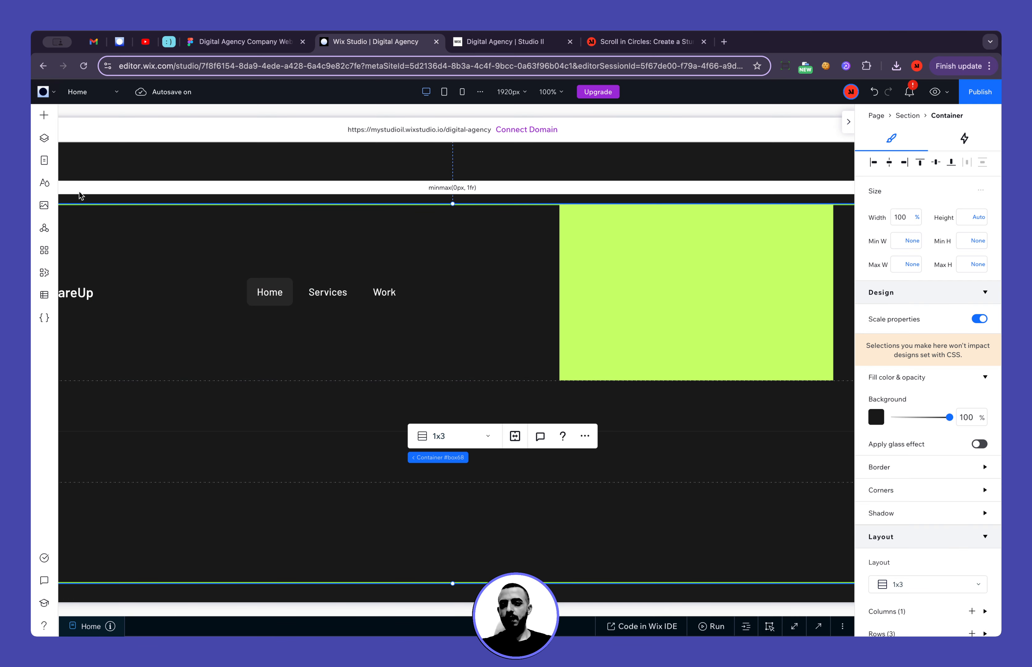
{"action": "left_click", "coordinate": [44, 115]}
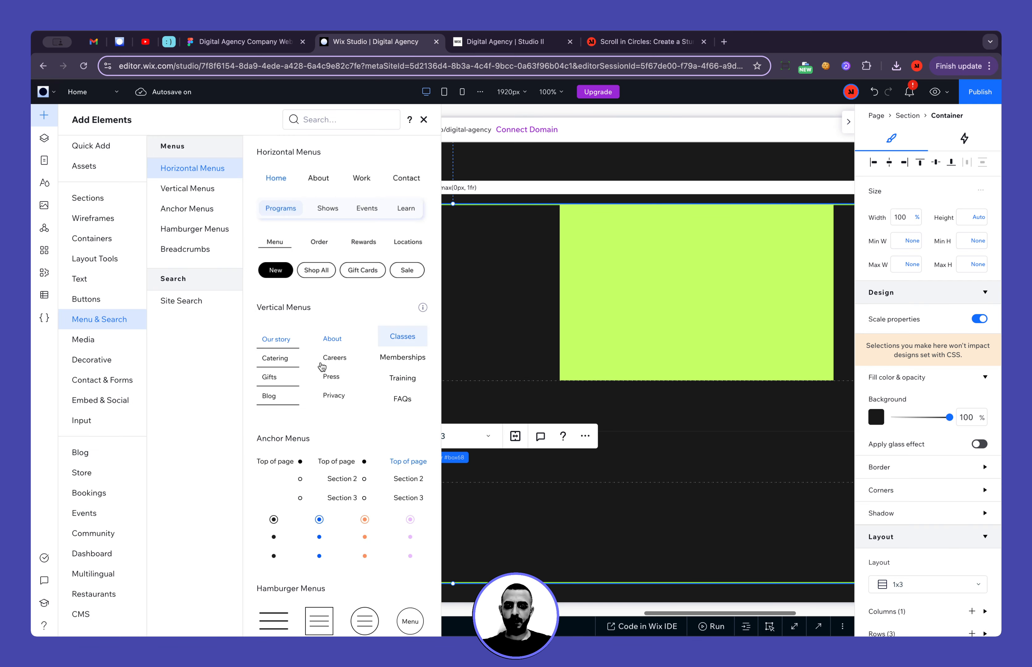
{"action": "left_click", "coordinate": [97, 165]}
{"action": "left_click", "coordinate": [101, 145]}
{"action": "left_click_drag", "start_coordinate": [273, 257], "coordinate": [720, 321]}
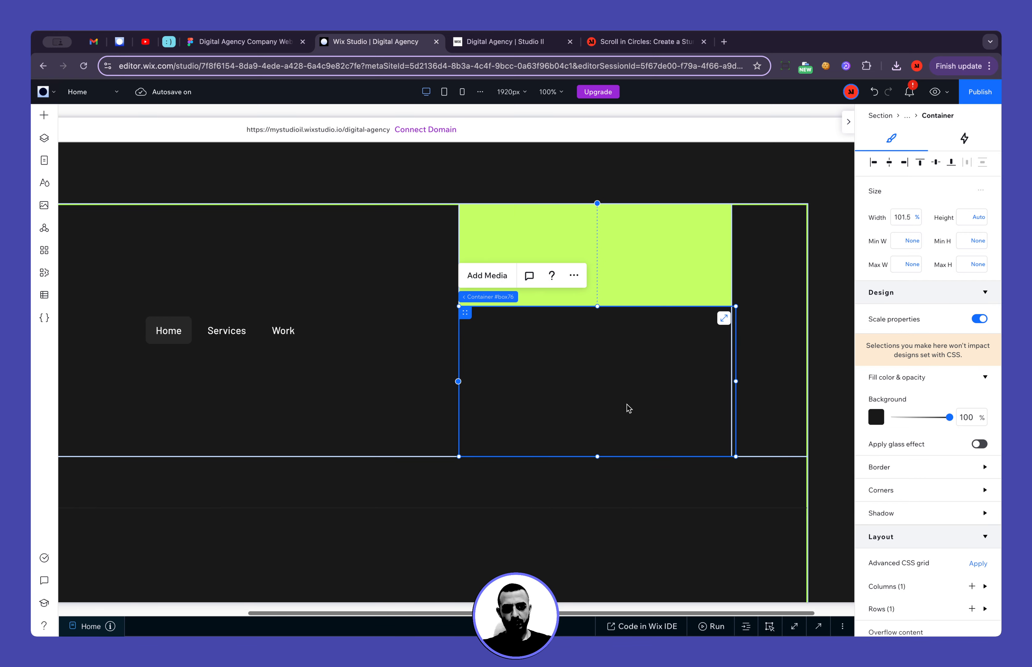
{"action": "left_click", "coordinate": [937, 162]}
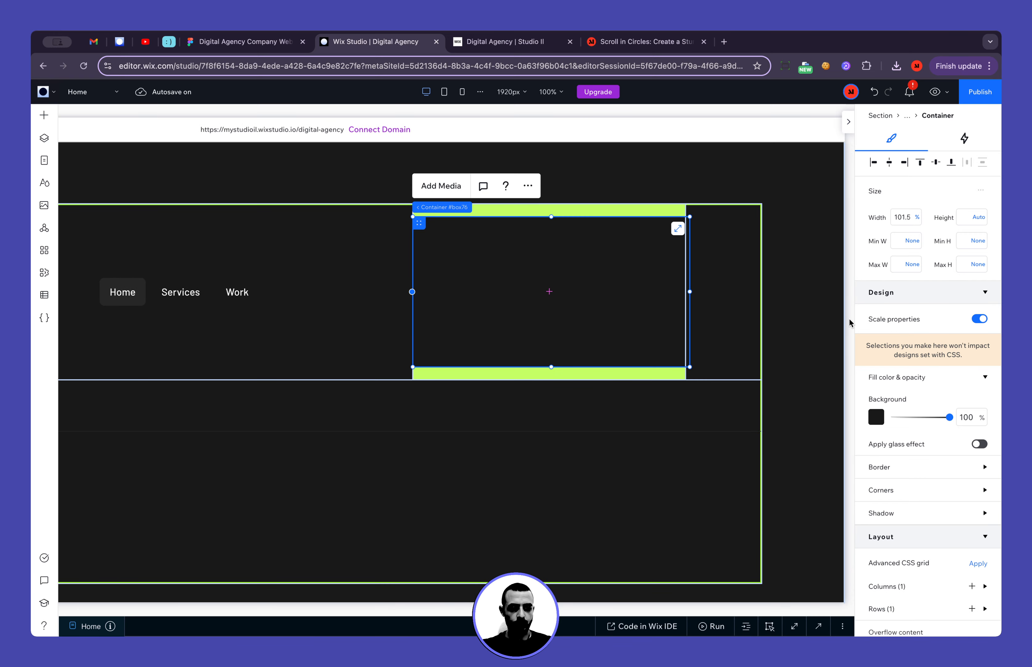
Give the new container in the green flexbox item a border 1 px wide
{"action": "left_click", "coordinate": [910, 468]}
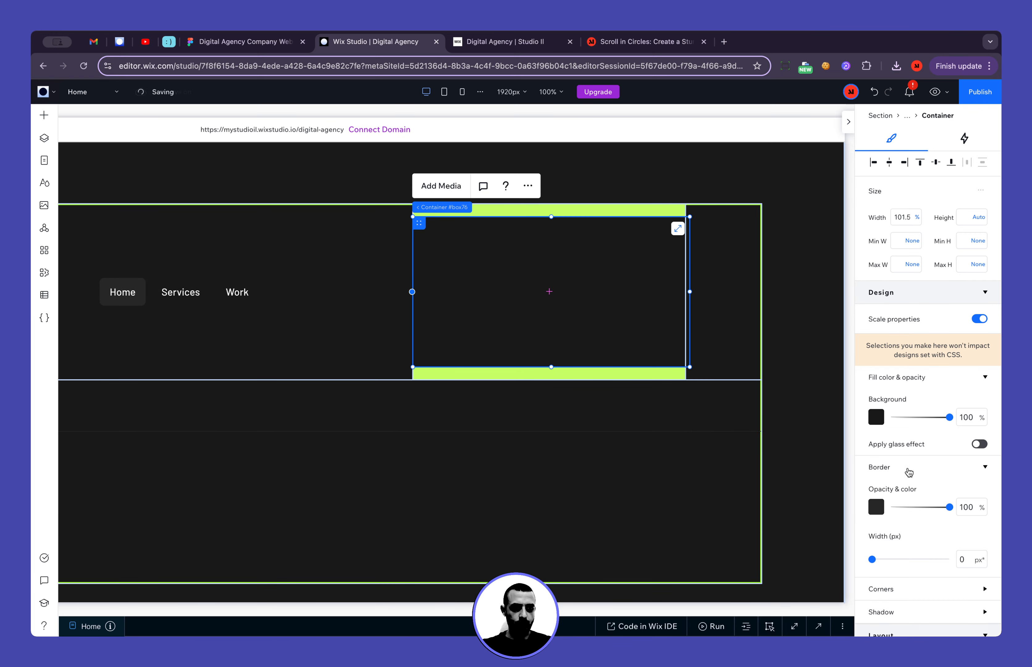
{"action": "left_click", "coordinate": [970, 559]}
{"action": "type", "text": "1"}
{"action": "left_click", "coordinate": [875, 506]}
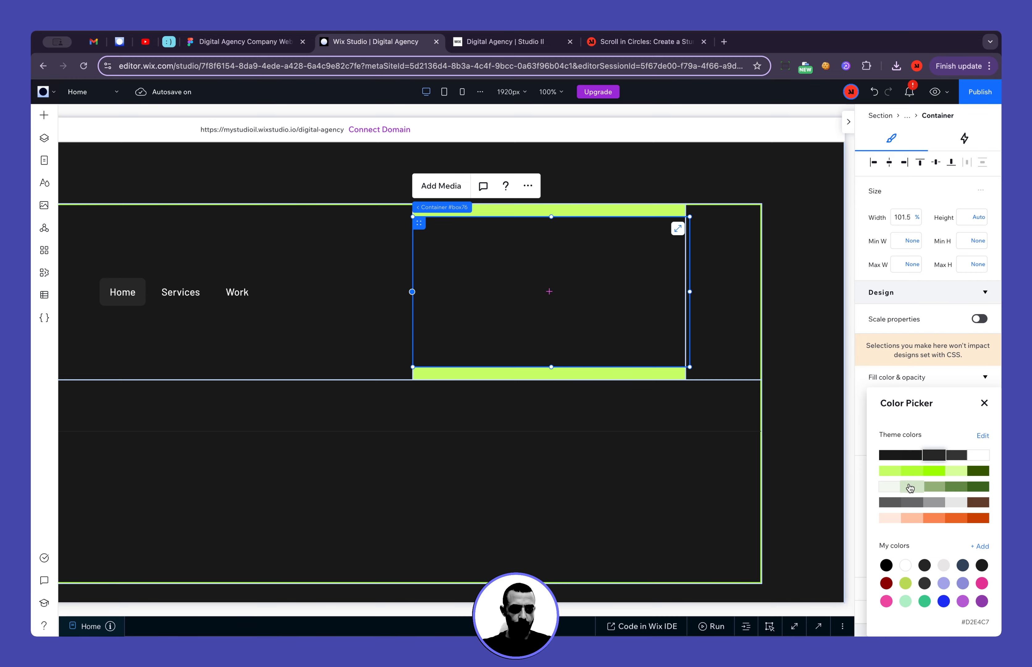
{"action": "left_click", "coordinate": [984, 405]}
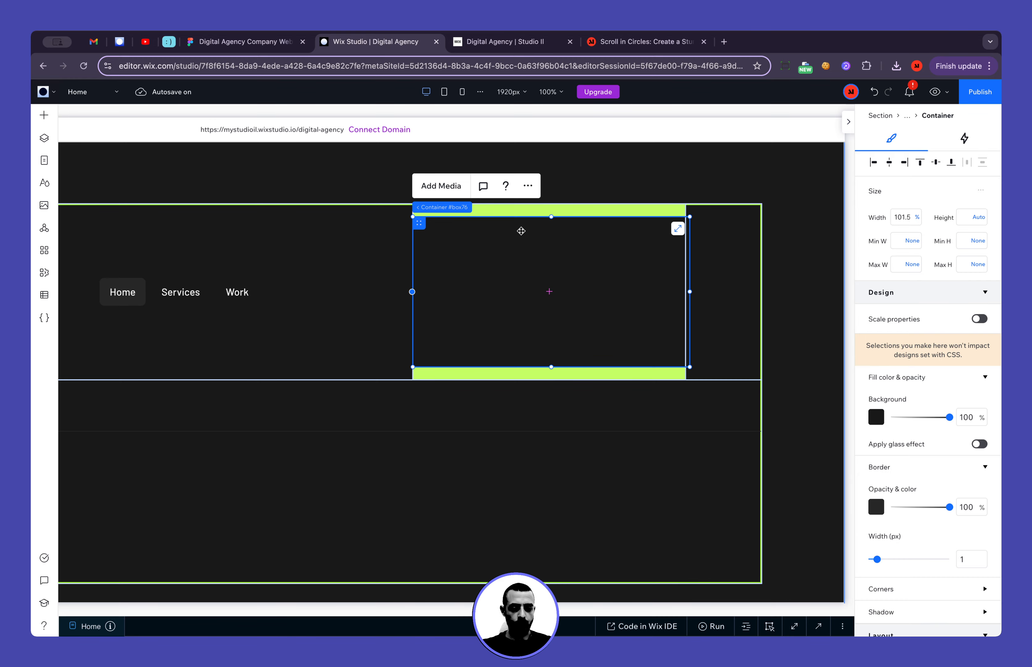
Check the Stay Connected block's corner radius in Figma and set the Wix Studio container's corners to 12 px
{"action": "left_click", "coordinate": [243, 41]}
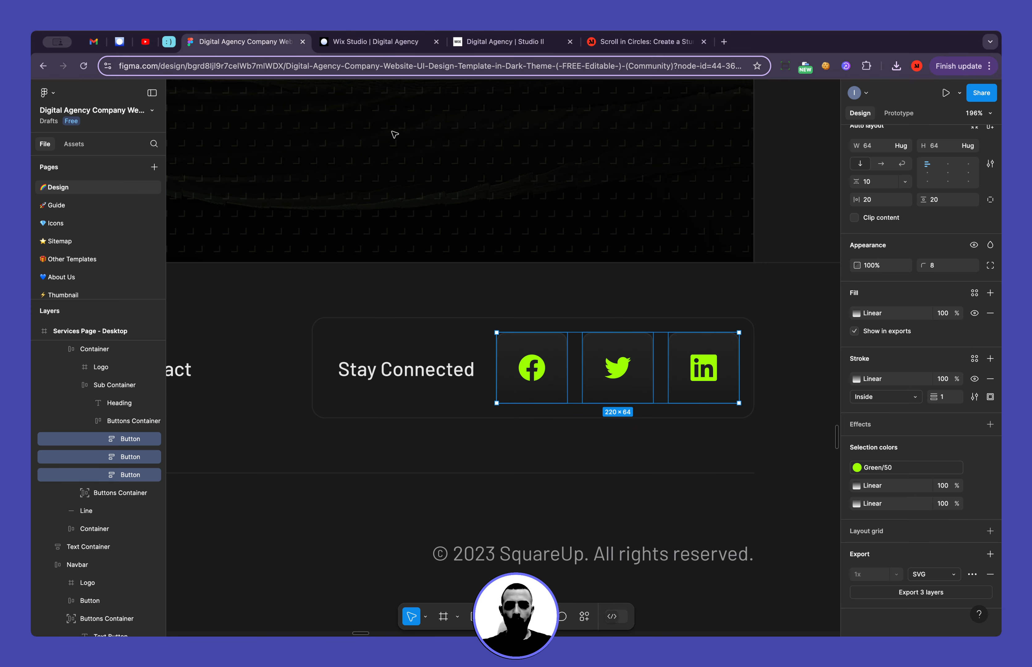
{"action": "left_click", "coordinate": [403, 323]}
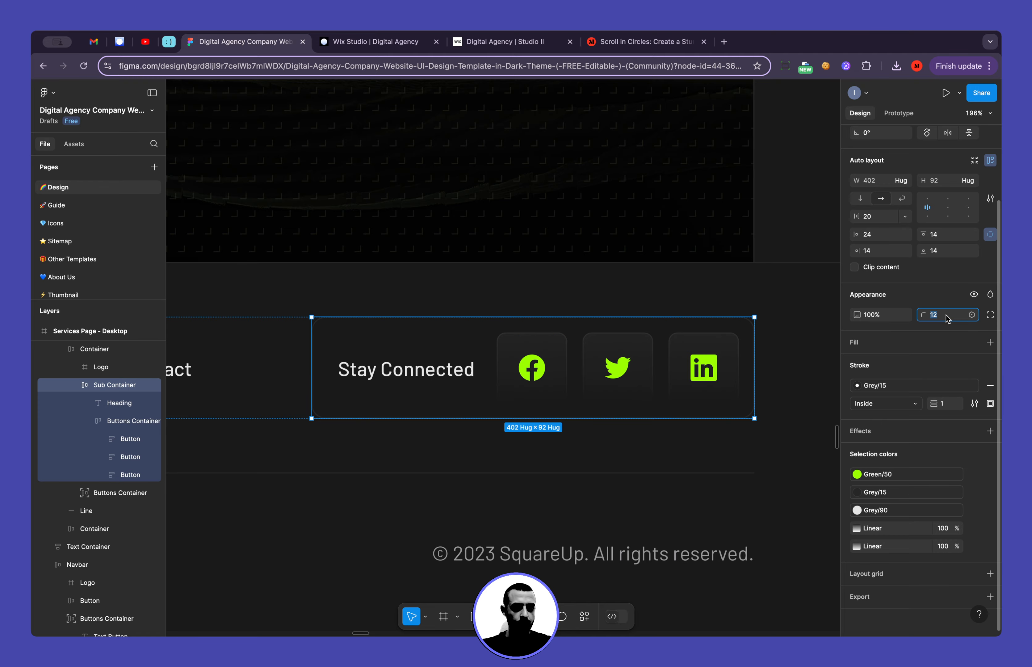
{"action": "left_click", "coordinate": [369, 41]}
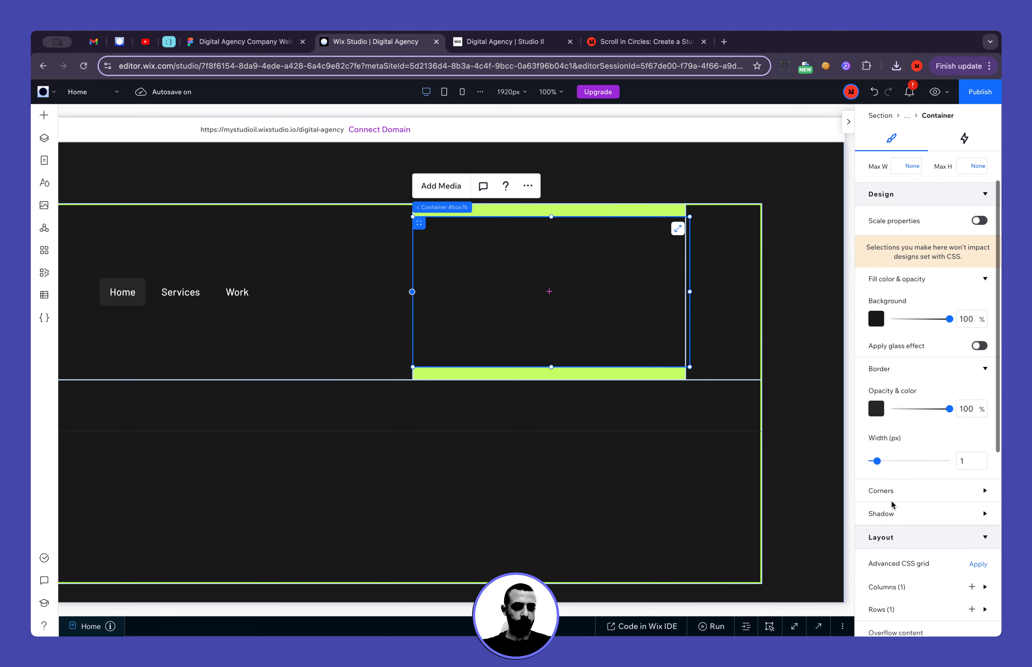
{"action": "scroll", "coordinate": [892, 504], "scroll_direction": "down", "scroll_amount": 2}
{"action": "left_click", "coordinate": [900, 410]}
{"action": "left_click", "coordinate": [885, 443]}
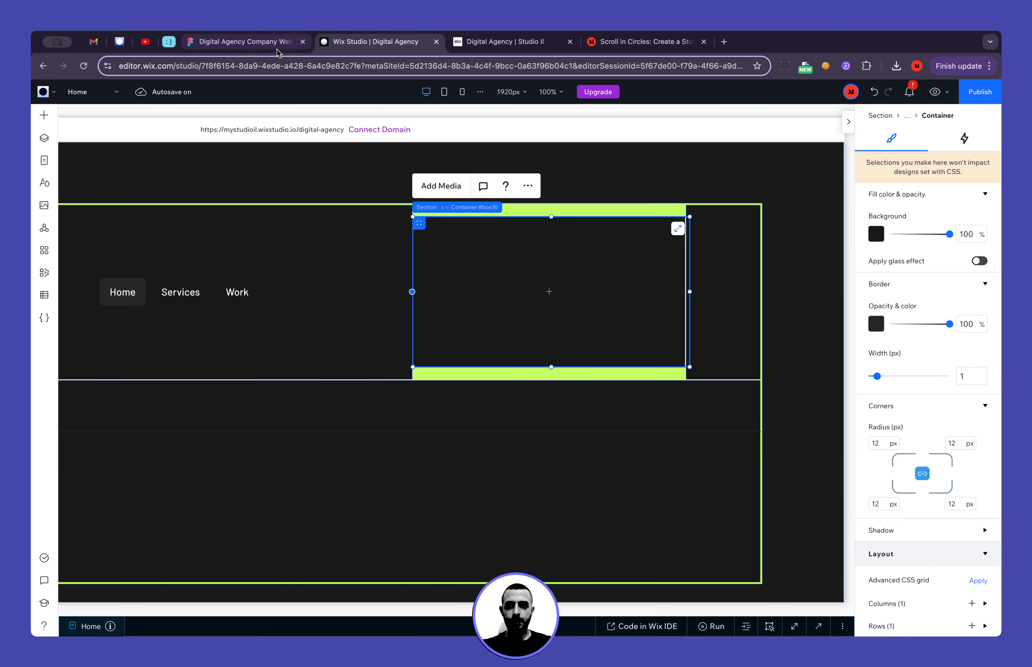
Check the block's padding in Figma, then set the Wix Studio container's padding to 14 px on all sides and reduce its height
{"action": "left_click", "coordinate": [243, 41]}
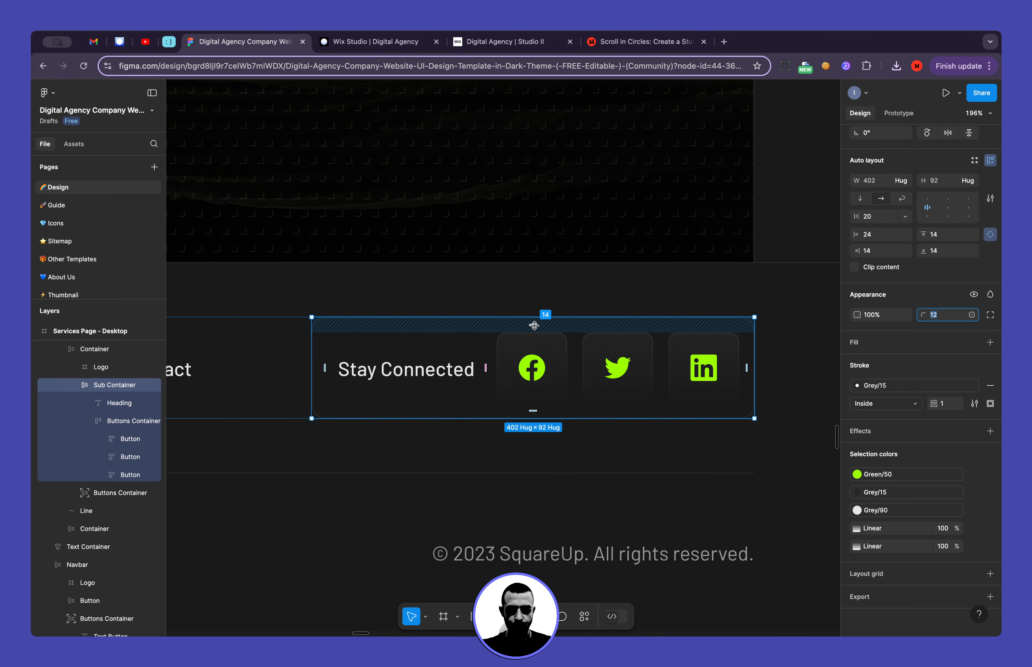
{"action": "left_click", "coordinate": [345, 43]}
{"action": "scroll", "coordinate": [908, 542], "scroll_direction": "down", "scroll_amount": 6}
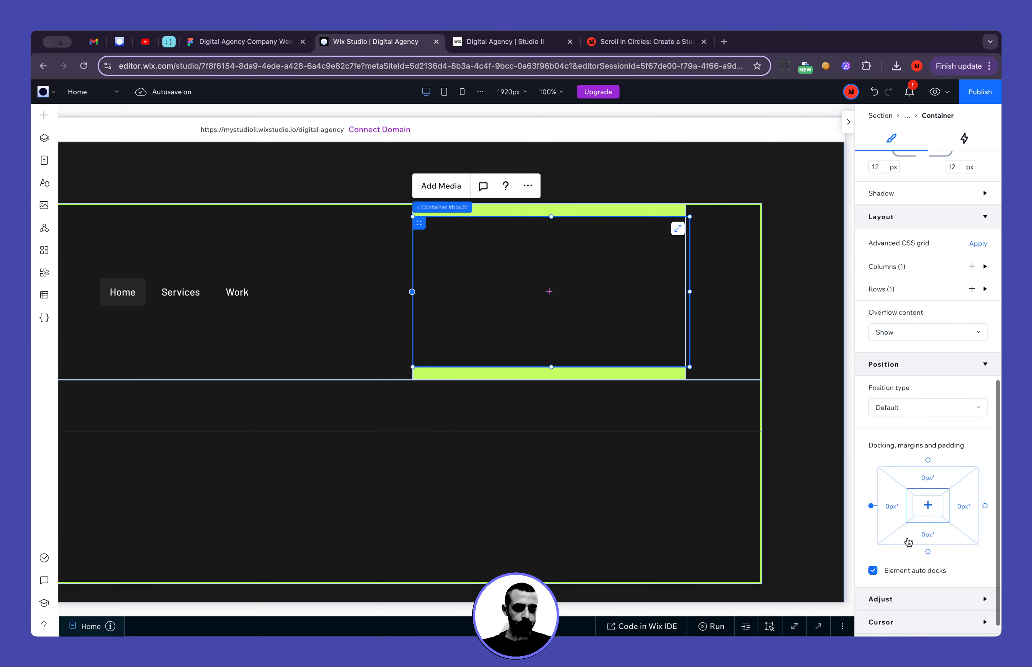
{"action": "left_click", "coordinate": [907, 509]}
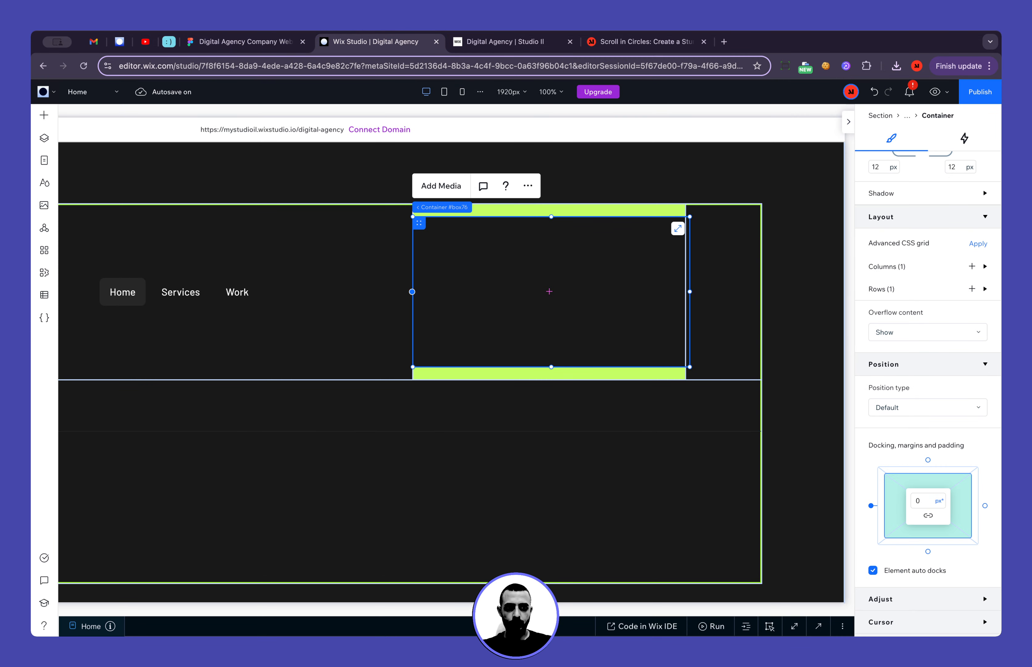
{"action": "left_click", "coordinate": [906, 511]}
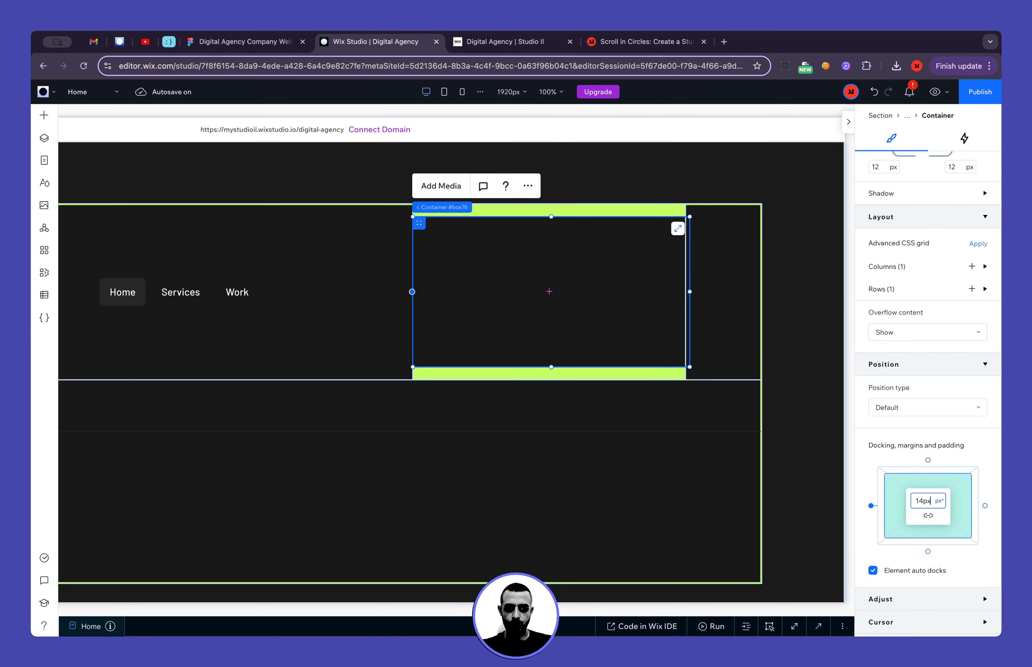
{"action": "key", "text": "Return"}
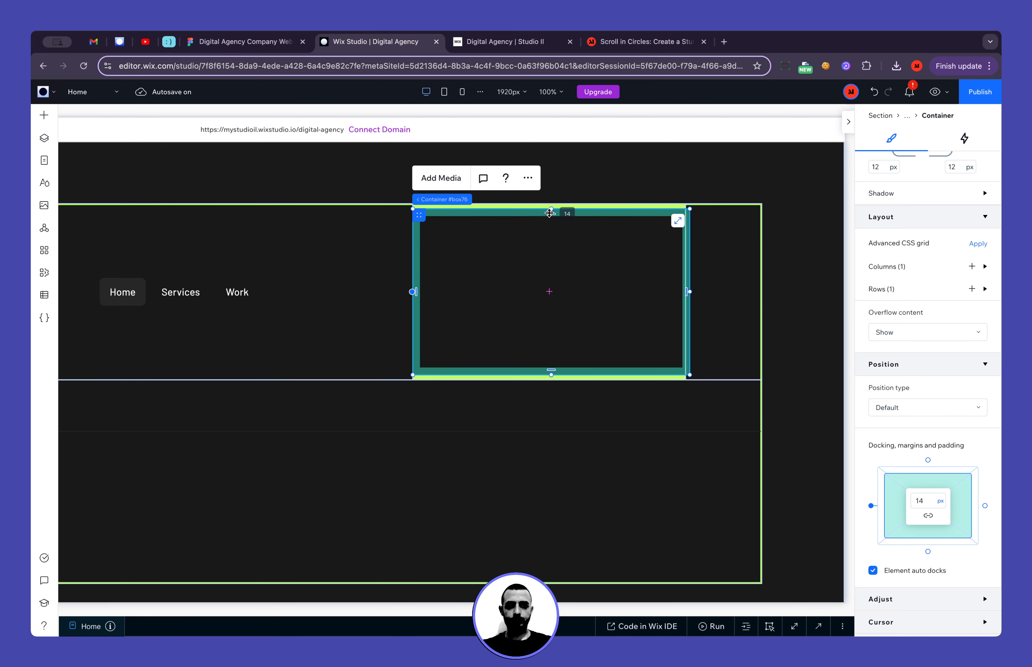
{"action": "left_click_drag", "start_coordinate": [551, 210], "coordinate": [551, 242]}
{"action": "left_click_drag", "start_coordinate": [549, 330], "coordinate": [550, 417]}
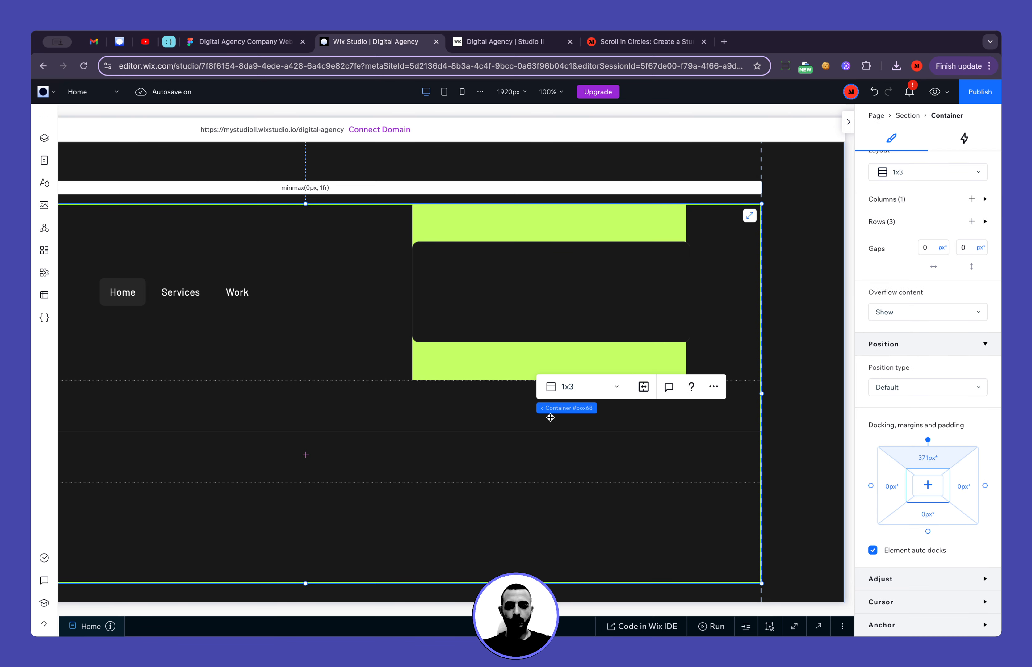
Switch to Figma and examine how the Stay Connected block is laid out in the mobile page's footer
{"action": "left_click", "coordinate": [260, 41]}
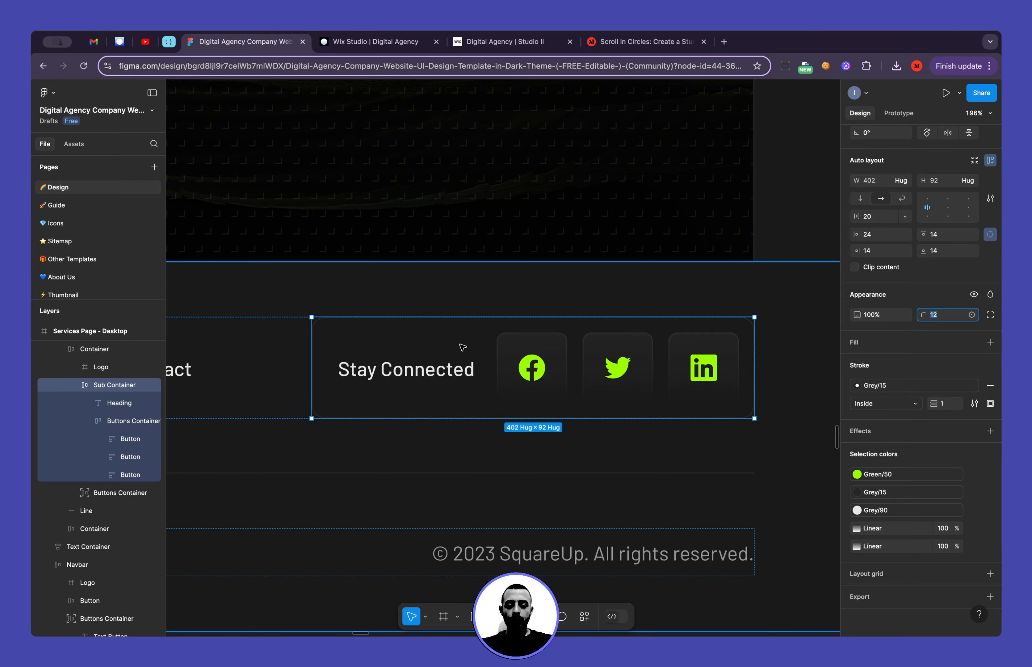
{"action": "scroll", "coordinate": [473, 381], "scroll_direction": "down", "scroll_amount": 5}
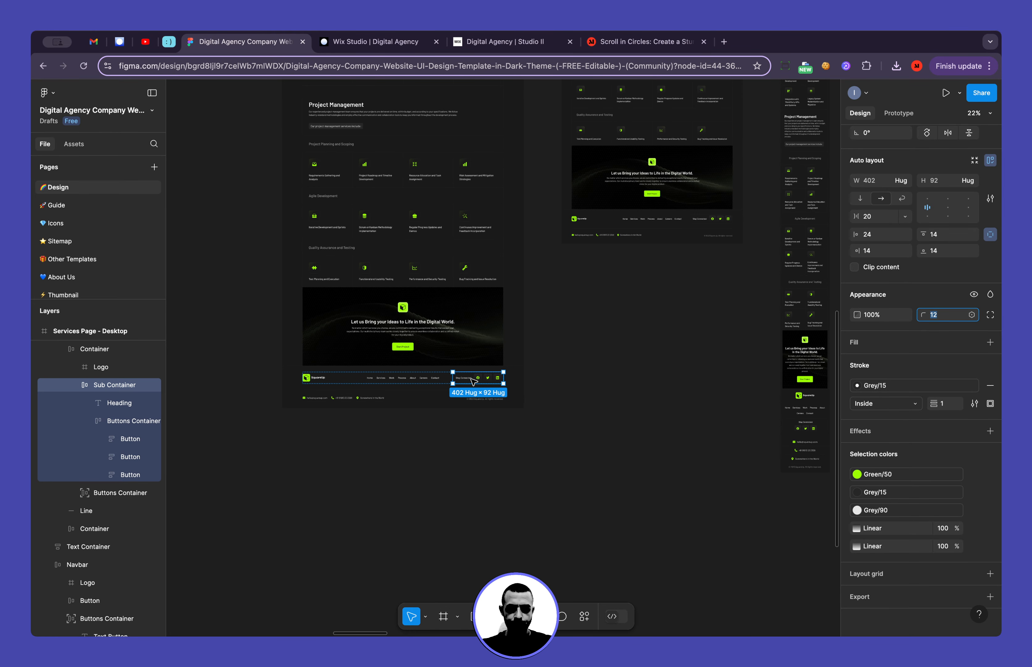
{"action": "scroll", "coordinate": [474, 381], "scroll_direction": "right", "scroll_amount": 5}
{"action": "scroll", "coordinate": [596, 357], "scroll_direction": "up", "scroll_amount": 5}
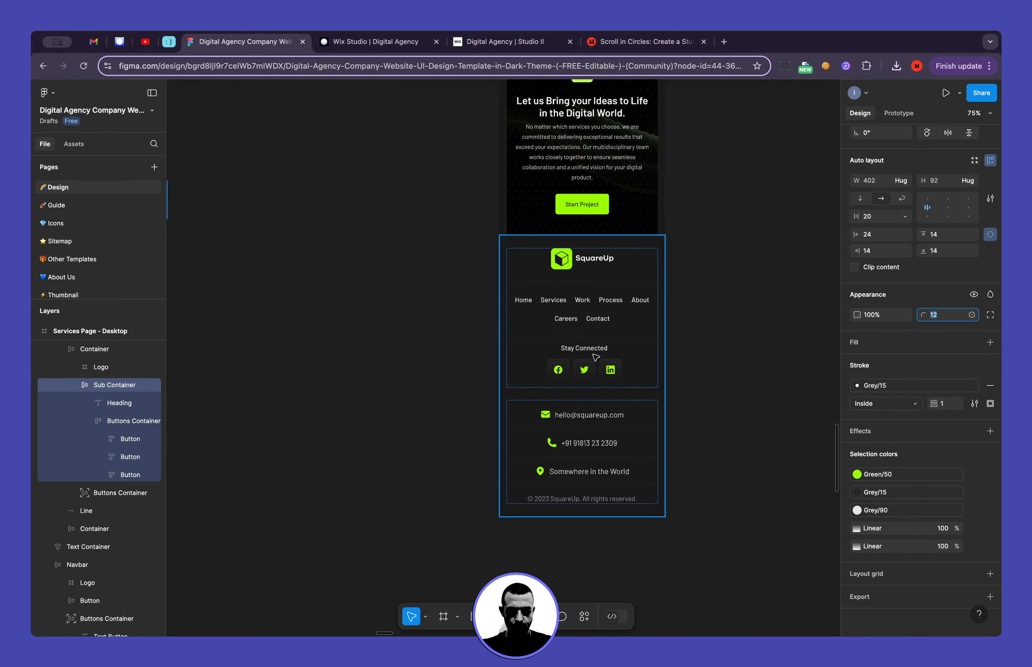
{"action": "scroll", "coordinate": [587, 354], "scroll_direction": "down", "scroll_amount": 4}
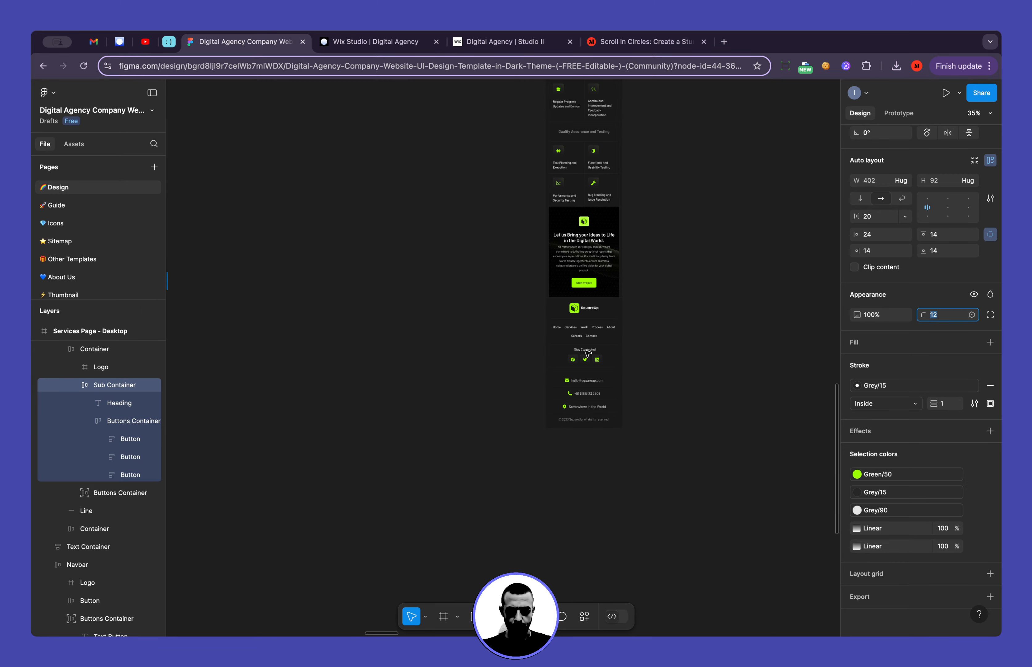
Switch from Figma to Wix Studio and divide the Stay Connected container into a 2x1 advanced CSS grid
{"action": "scroll", "coordinate": [588, 353], "scroll_direction": "left", "scroll_amount": 5}
{"action": "scroll", "coordinate": [449, 266], "scroll_direction": "up", "scroll_amount": 3}
{"action": "scroll", "coordinate": [449, 266], "scroll_direction": "up", "scroll_amount": 3}
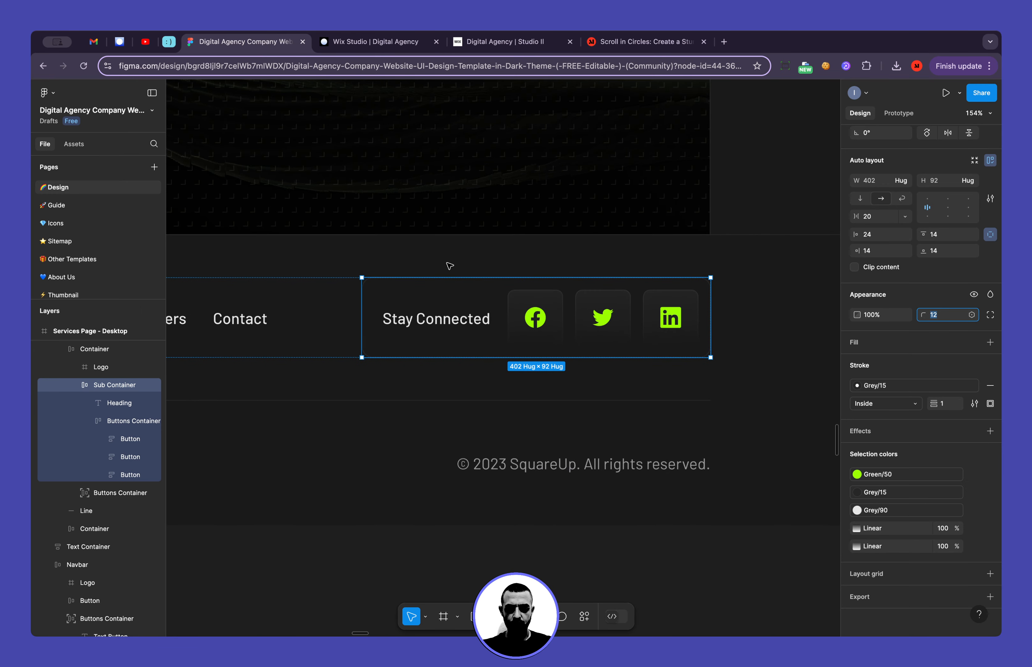
{"action": "left_click", "coordinate": [369, 41]}
{"action": "left_click", "coordinate": [498, 288]}
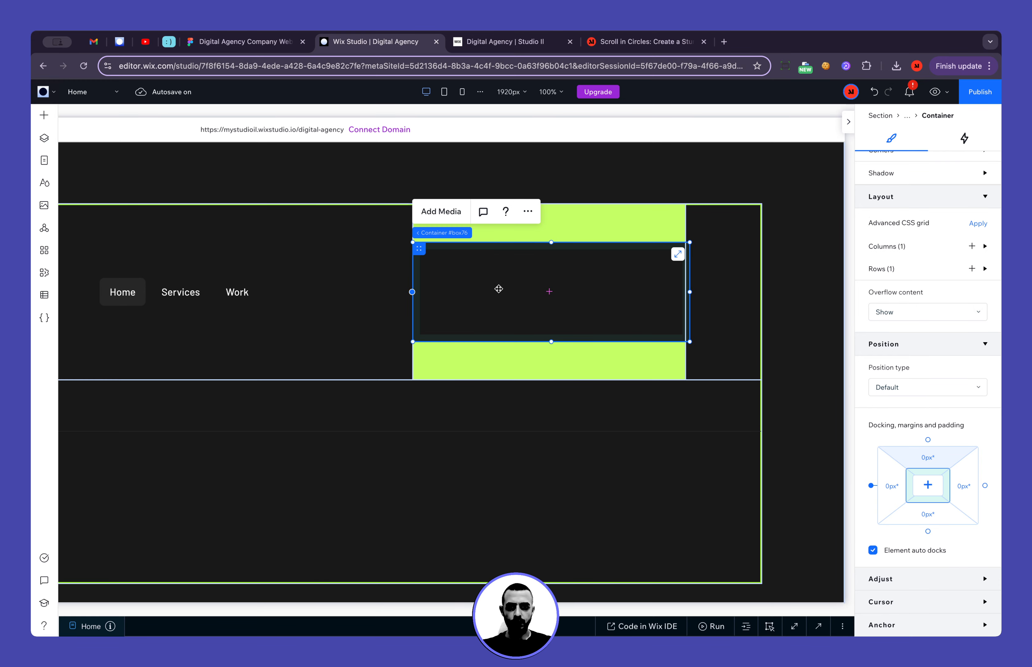
{"action": "left_click", "coordinate": [528, 212]}
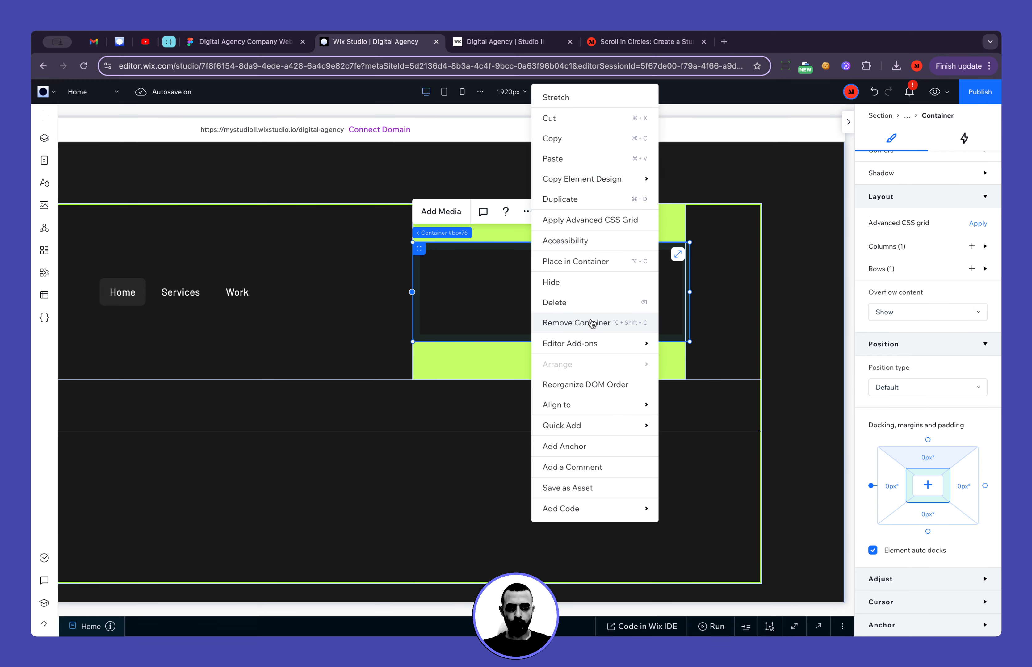
{"action": "left_click", "coordinate": [588, 220]}
{"action": "left_click", "coordinate": [482, 212]}
{"action": "left_click", "coordinate": [585, 293]}
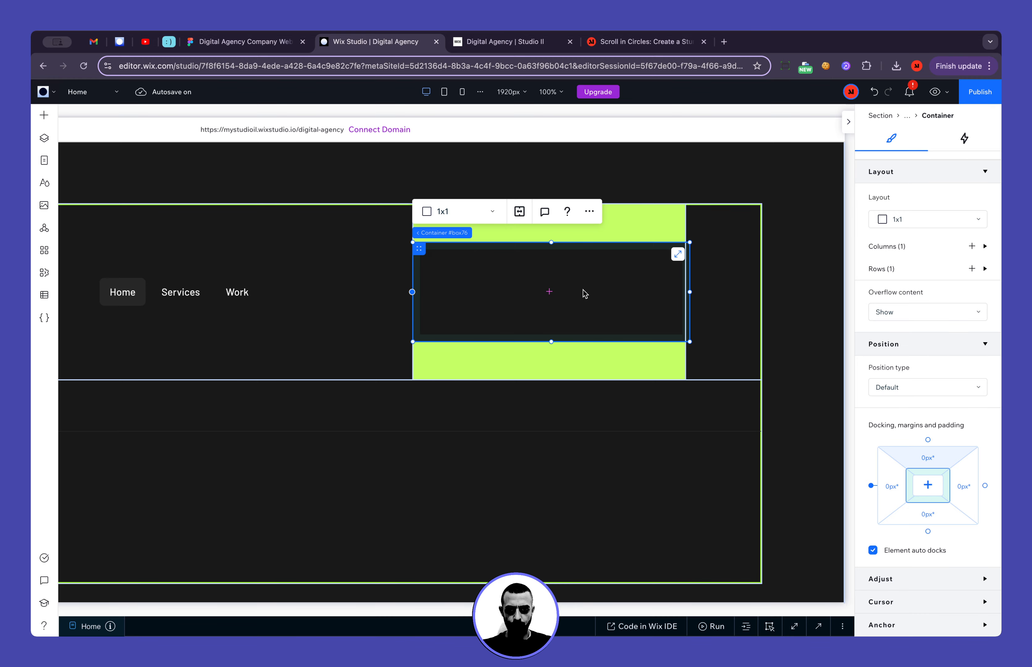
{"action": "scroll", "coordinate": [242, 286], "scroll_direction": "left", "scroll_amount": 5}
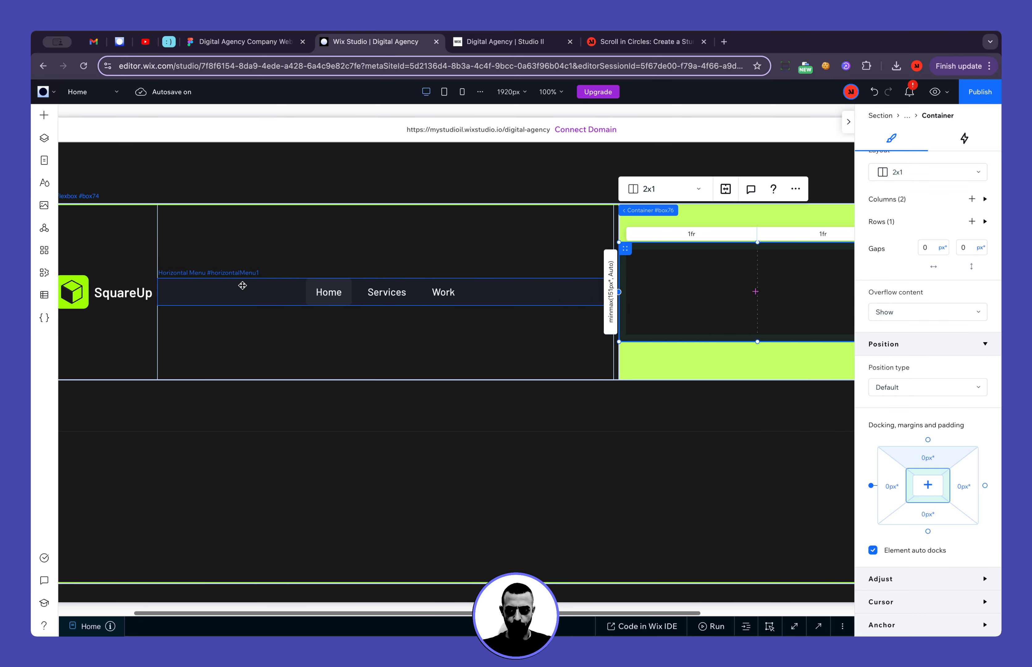
{"action": "scroll", "coordinate": [243, 286], "scroll_direction": "up", "scroll_amount": 3}
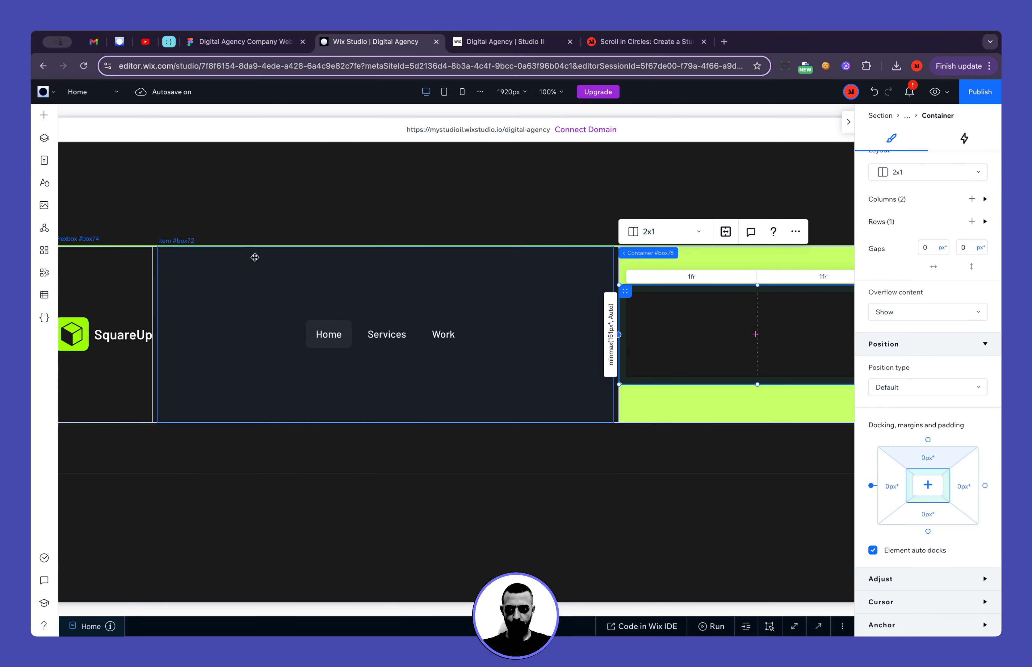
{"action": "scroll", "coordinate": [199, 198], "scroll_direction": "up", "scroll_amount": 10}
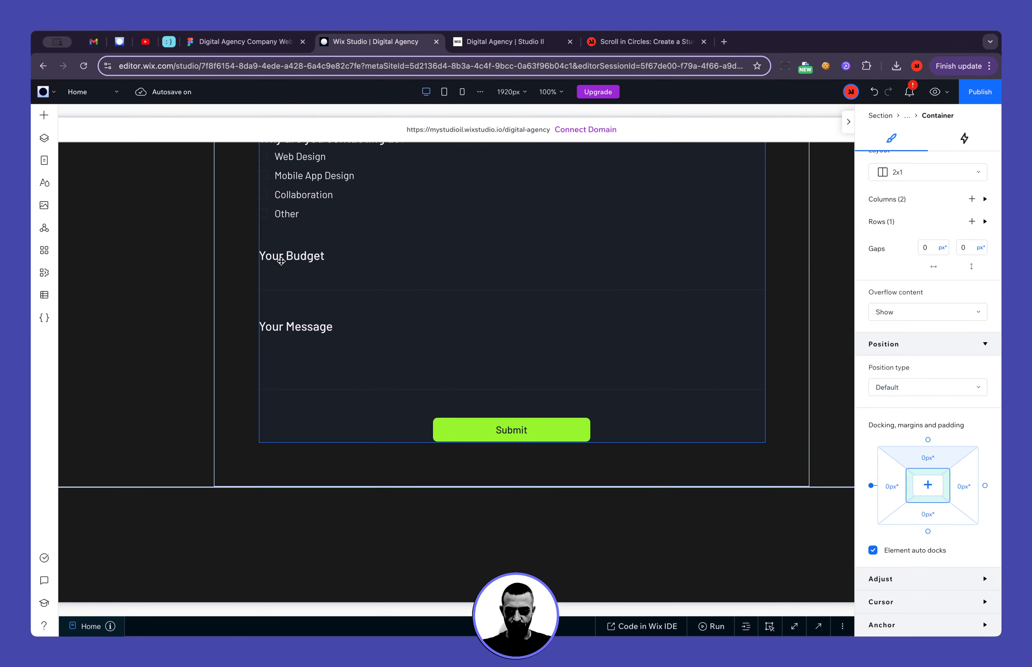
{"action": "scroll", "coordinate": [286, 258], "scroll_direction": "up", "scroll_amount": 10}
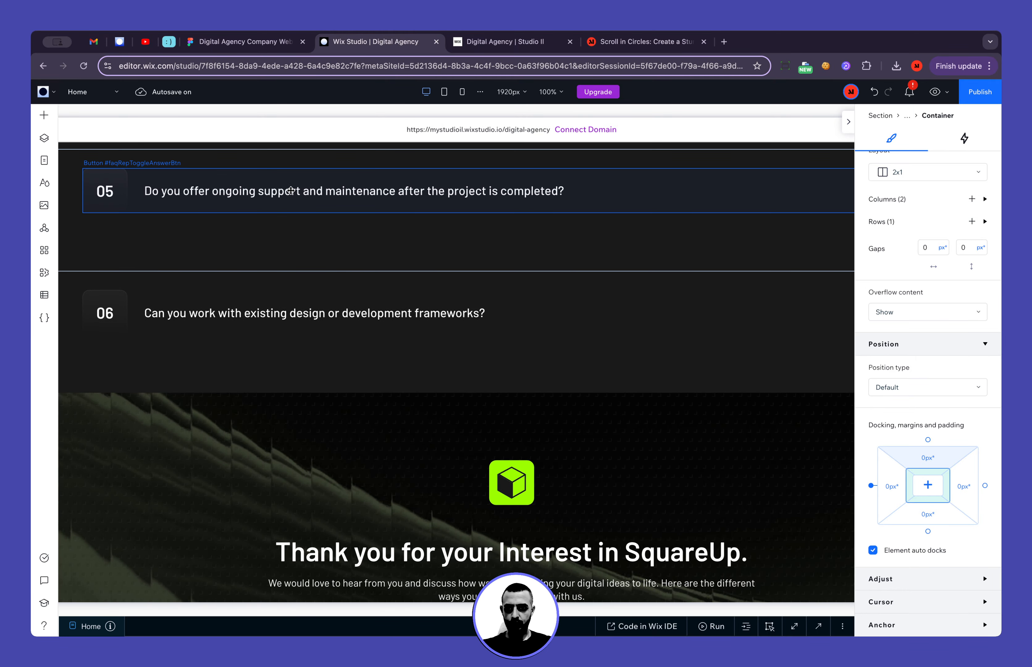
{"action": "scroll", "coordinate": [298, 199], "scroll_direction": "up", "scroll_amount": 20}
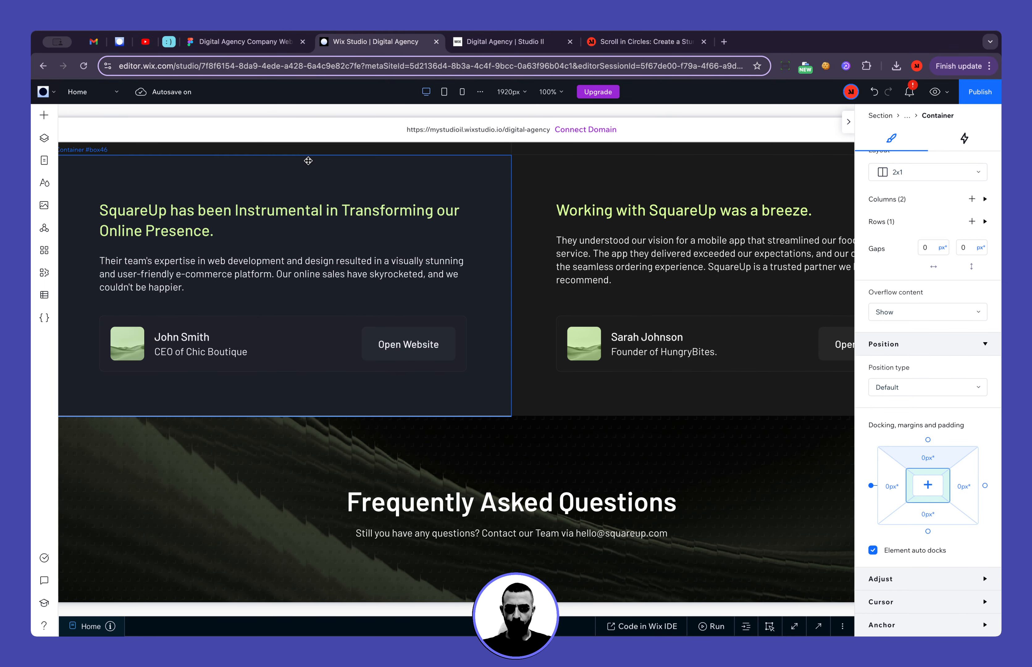
{"action": "scroll", "coordinate": [405, 305], "scroll_direction": "down", "scroll_amount": 4}
{"action": "scroll", "coordinate": [401, 343], "scroll_direction": "down", "scroll_amount": 15}
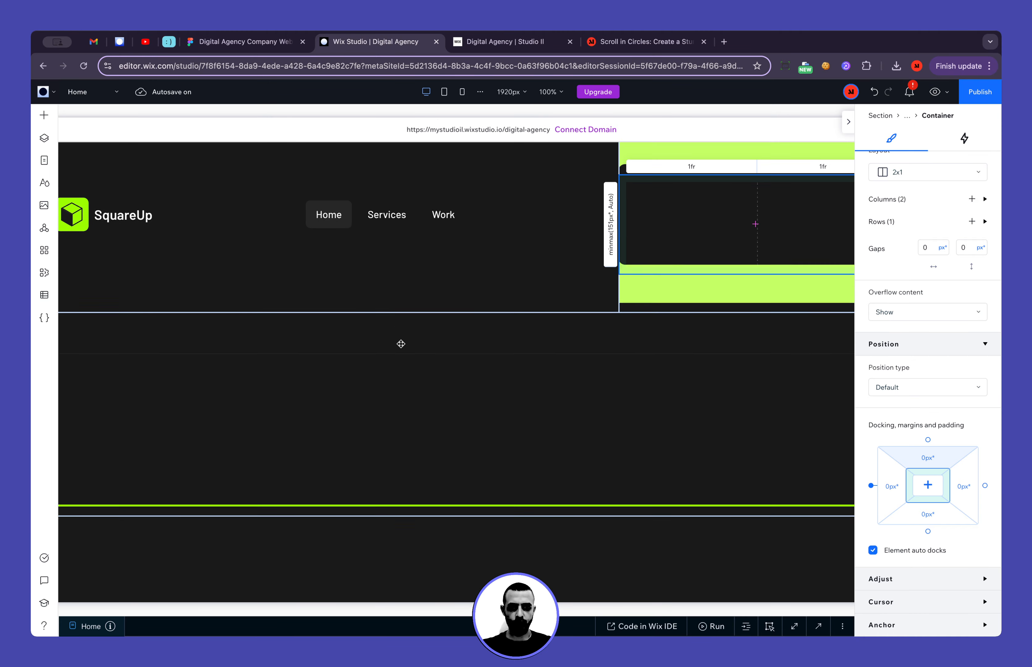
Add a paragraph to the footer and replace its text with "Stay Connected", copied from the footer heading in Figma
{"action": "left_click", "coordinate": [45, 116]}
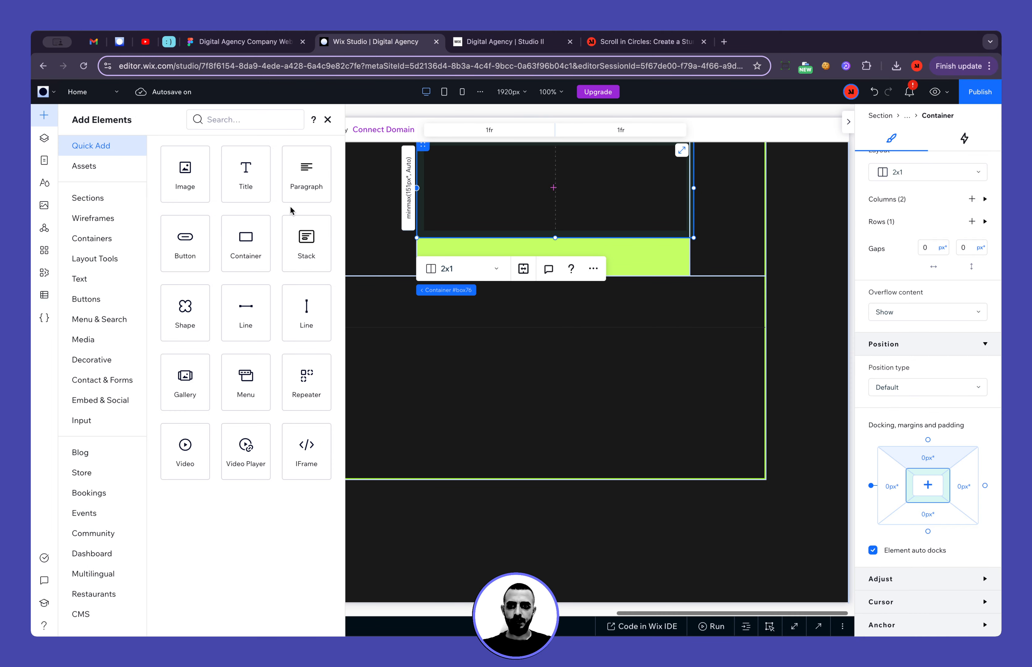
{"action": "left_click_drag", "start_coordinate": [302, 174], "coordinate": [618, 191]}
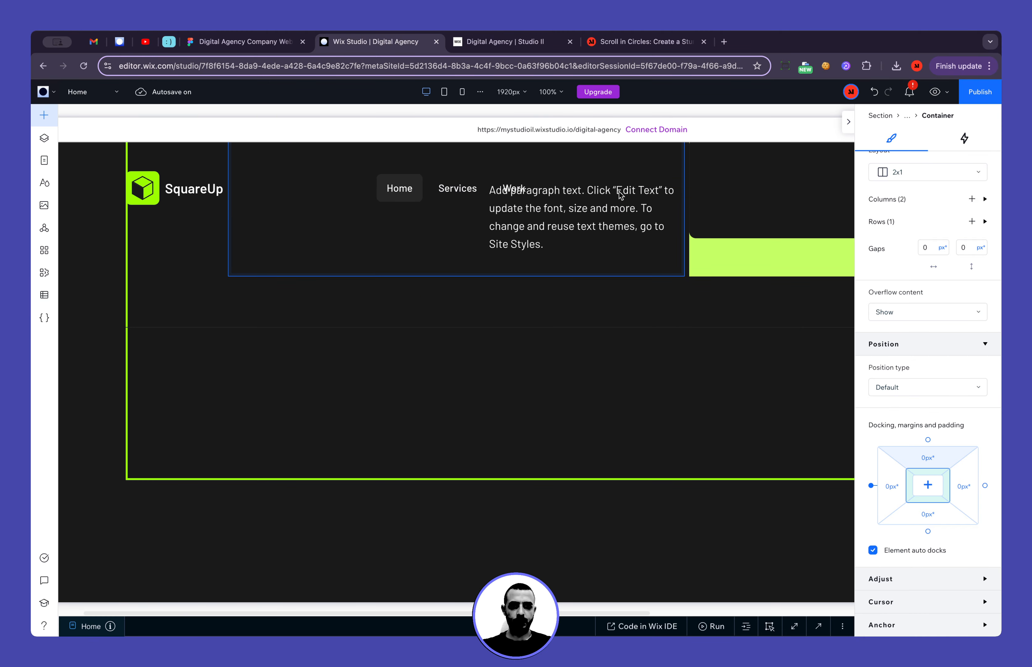
{"action": "left_click", "coordinate": [243, 42]}
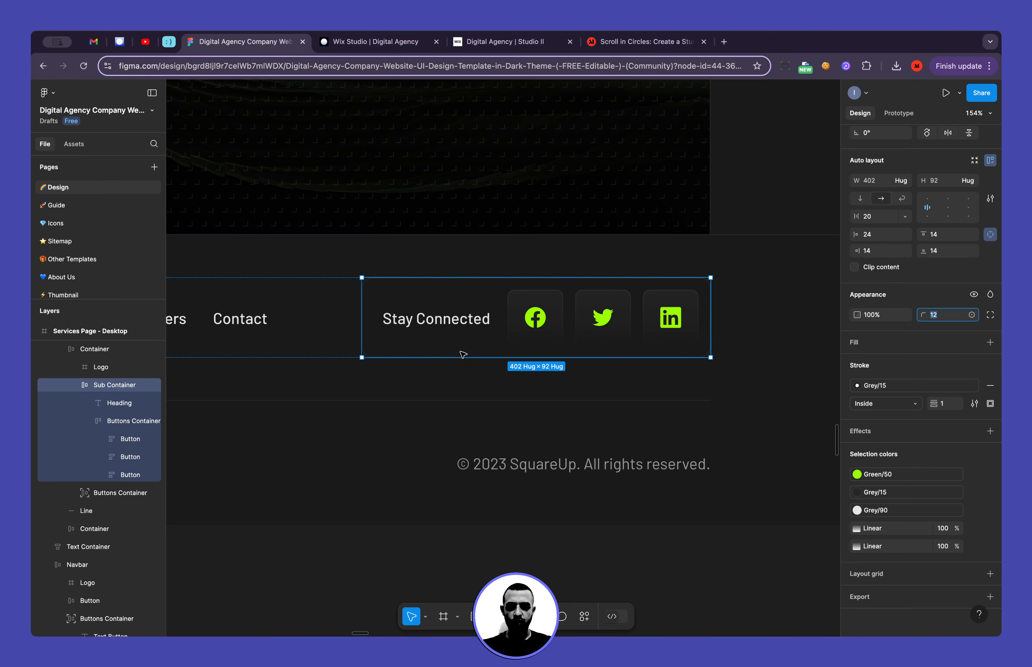
{"action": "double_click", "coordinate": [436, 325]}
{"action": "double_click", "coordinate": [437, 324]}
{"action": "type", "text": "ay a"}
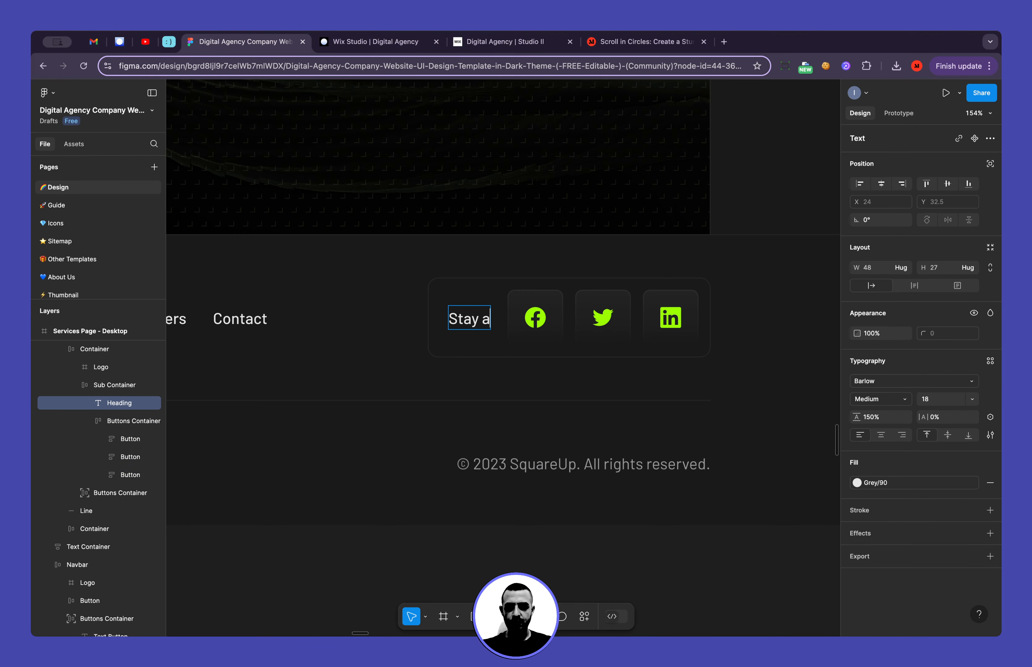
{"action": "key", "text": "cmd+z"}
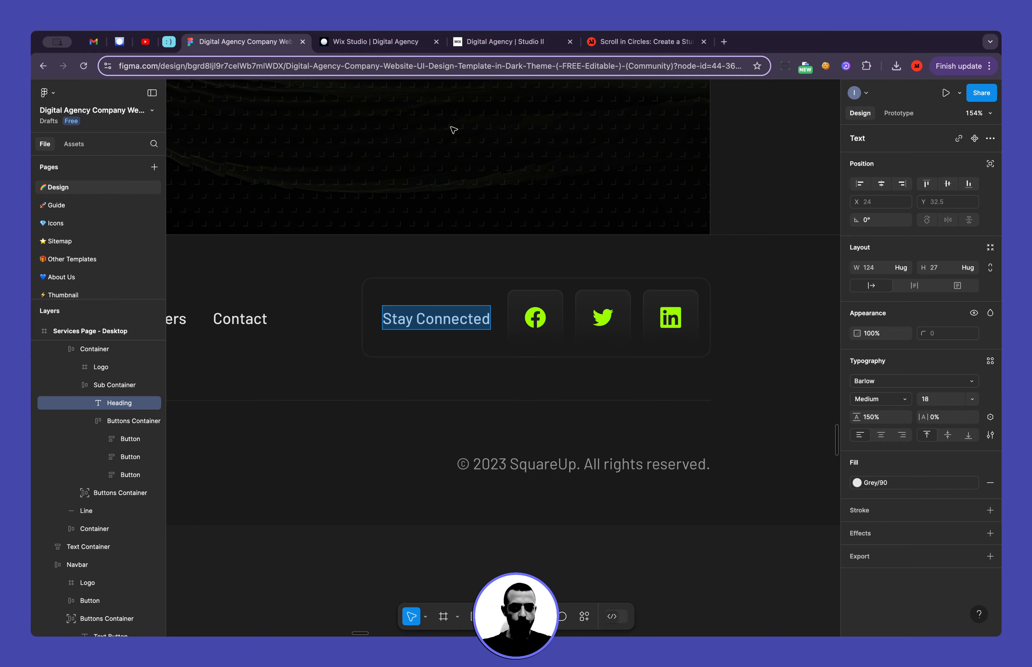
{"action": "left_click", "coordinate": [378, 41]}
{"action": "double_click", "coordinate": [582, 244]}
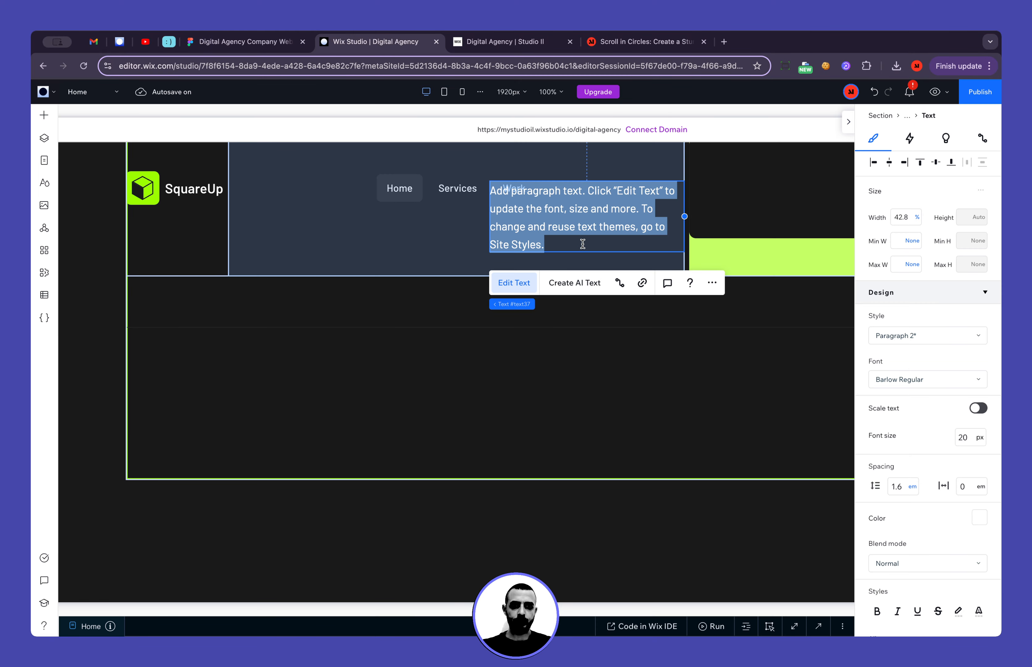
{"action": "type", "text": "Stay Connected"}
Set the Stay Connected text to the Paragraph 3 style with the Barlow Medium font
{"action": "left_click", "coordinate": [928, 335]}
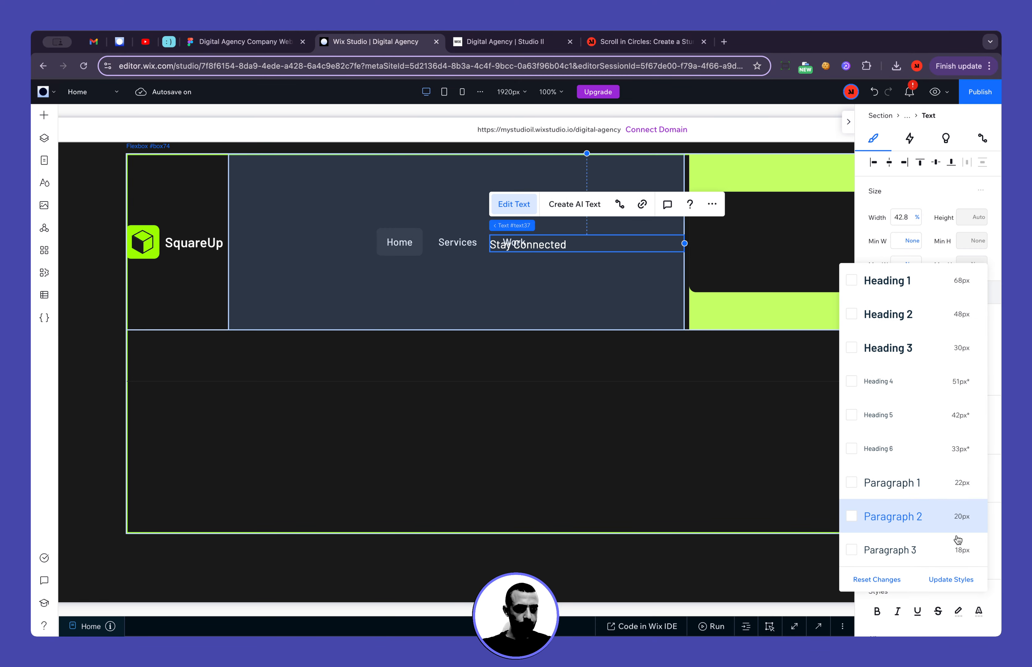
{"action": "left_click", "coordinate": [959, 542]}
{"action": "left_click", "coordinate": [920, 379]}
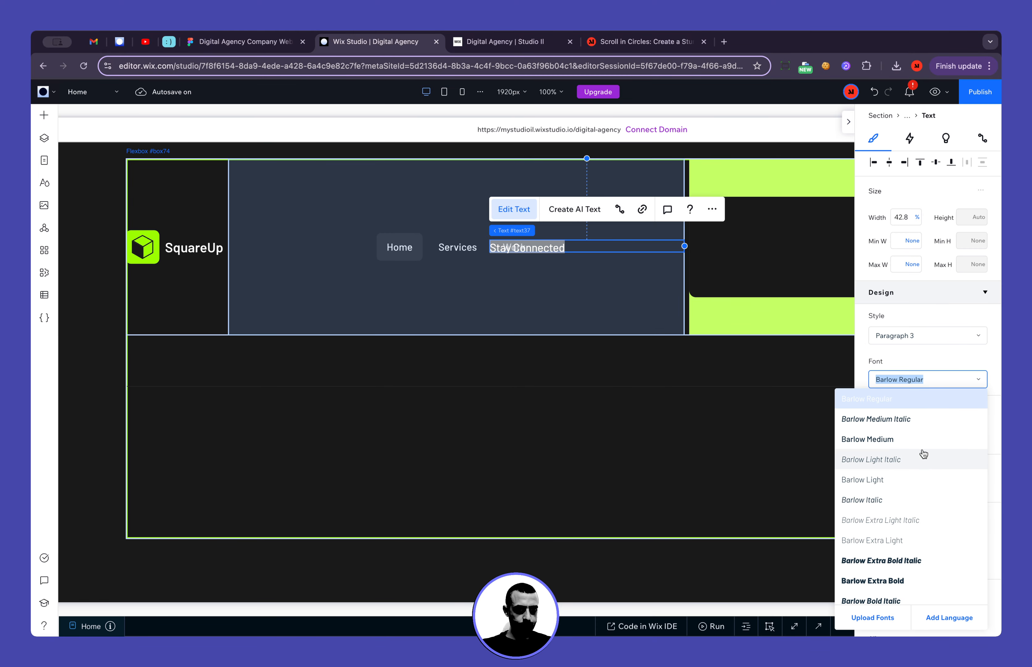
{"action": "left_click", "coordinate": [922, 446]}
{"action": "left_click", "coordinate": [704, 490]}
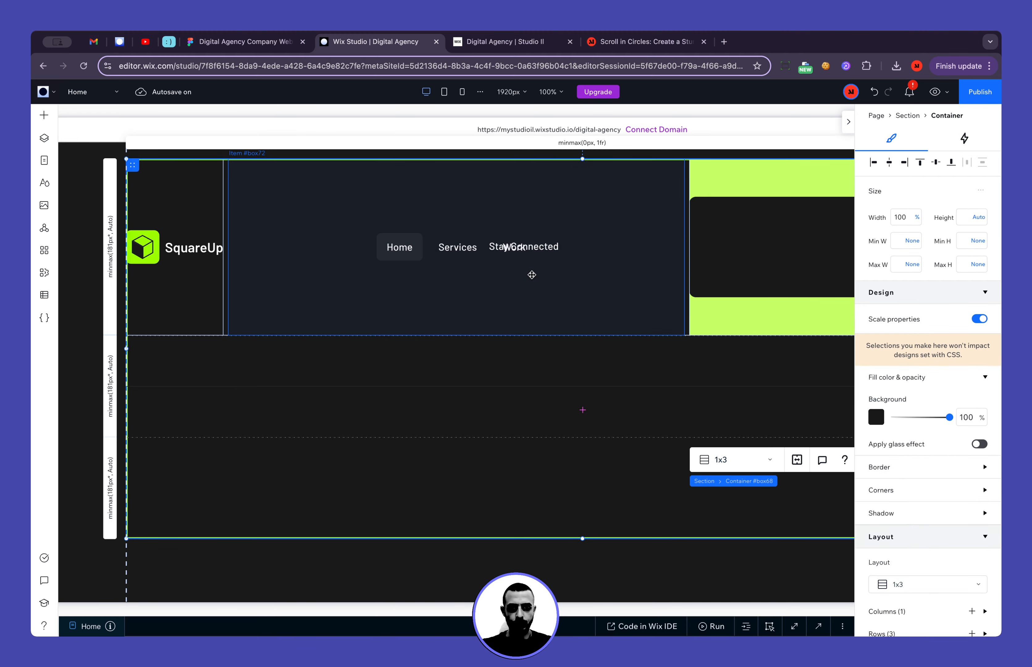
Move the Stay Connected text into the bordered container and limit it to the first grid column
{"action": "left_click_drag", "start_coordinate": [520, 248], "coordinate": [764, 254]}
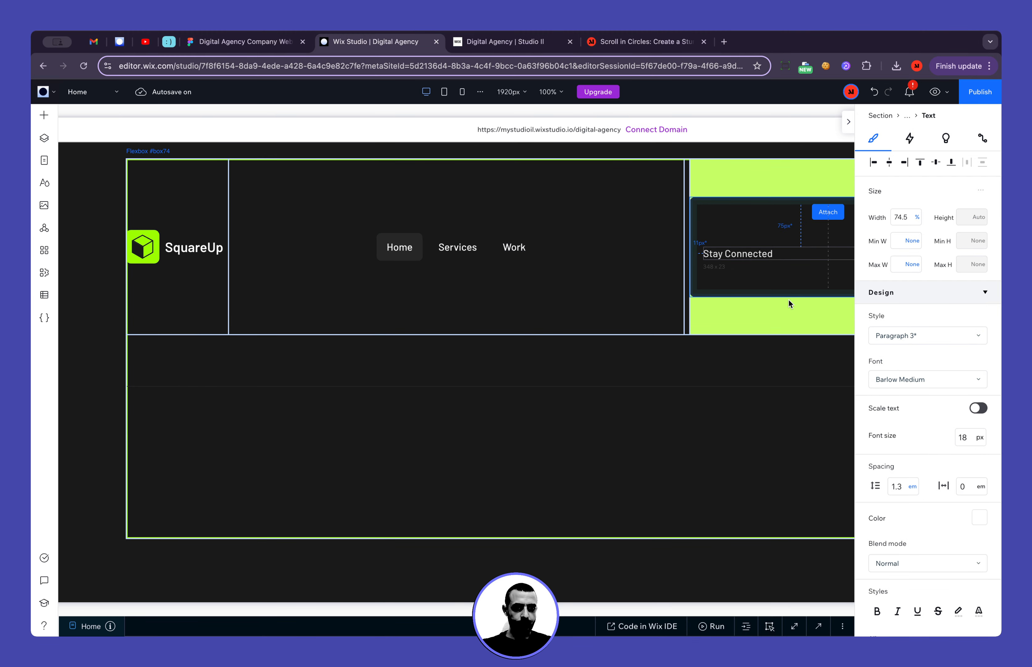
{"action": "left_click_drag", "start_coordinate": [788, 304], "coordinate": [788, 302]}
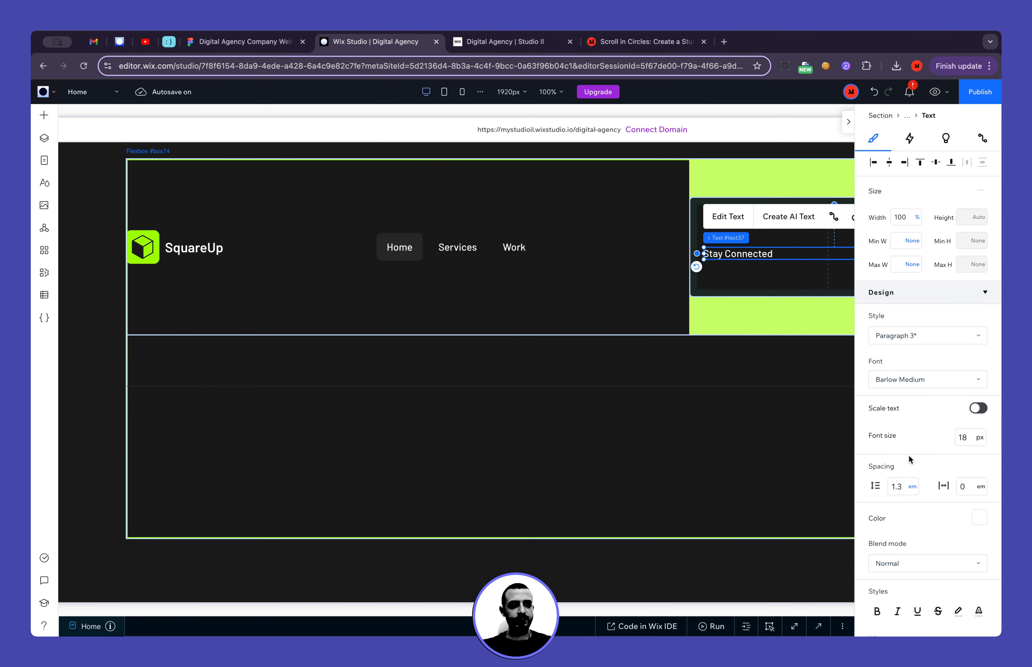
{"action": "scroll", "coordinate": [910, 460], "scroll_direction": "down", "scroll_amount": 10}
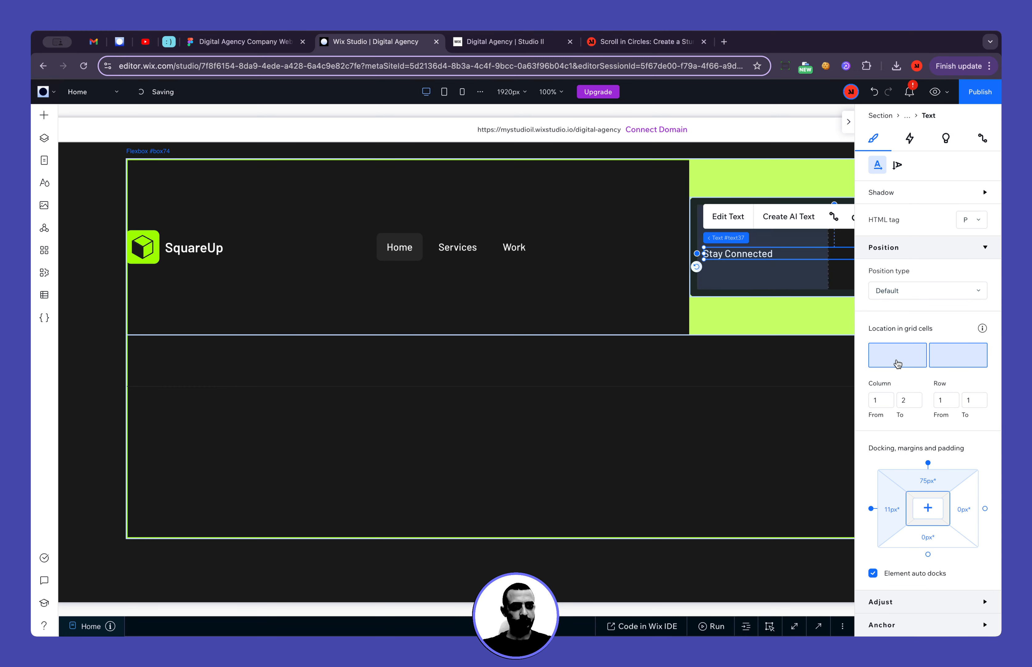
Remove the Stay Connected text's top docking and set its left and top margins to 0 px
{"action": "left_click", "coordinate": [928, 464]}
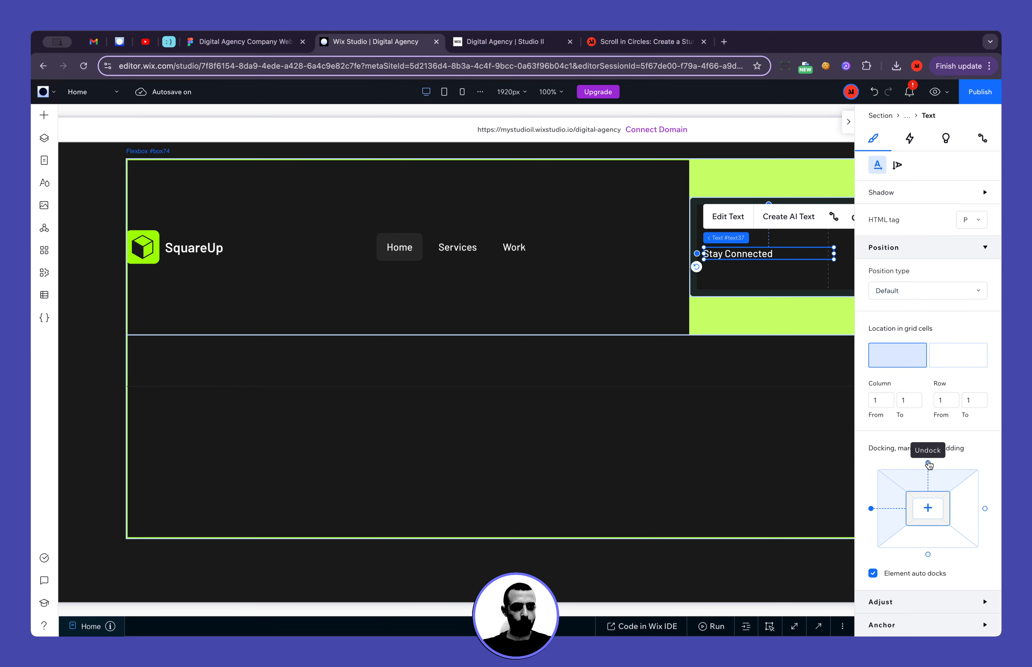
{"action": "left_click", "coordinate": [893, 510]}
{"action": "key", "text": "Return"}
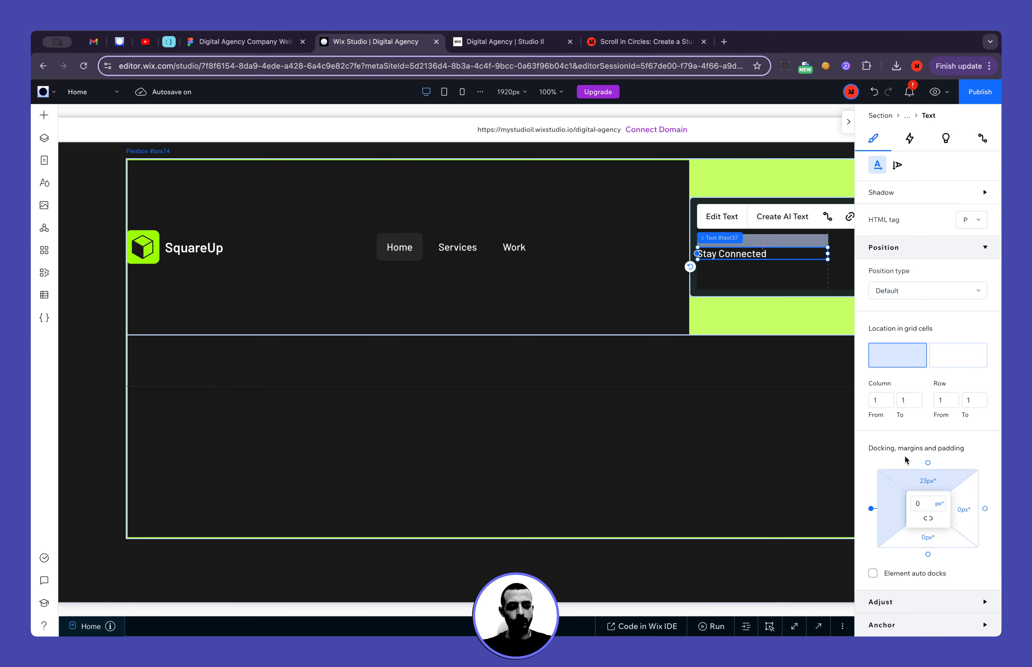
{"action": "left_click", "coordinate": [929, 482]}
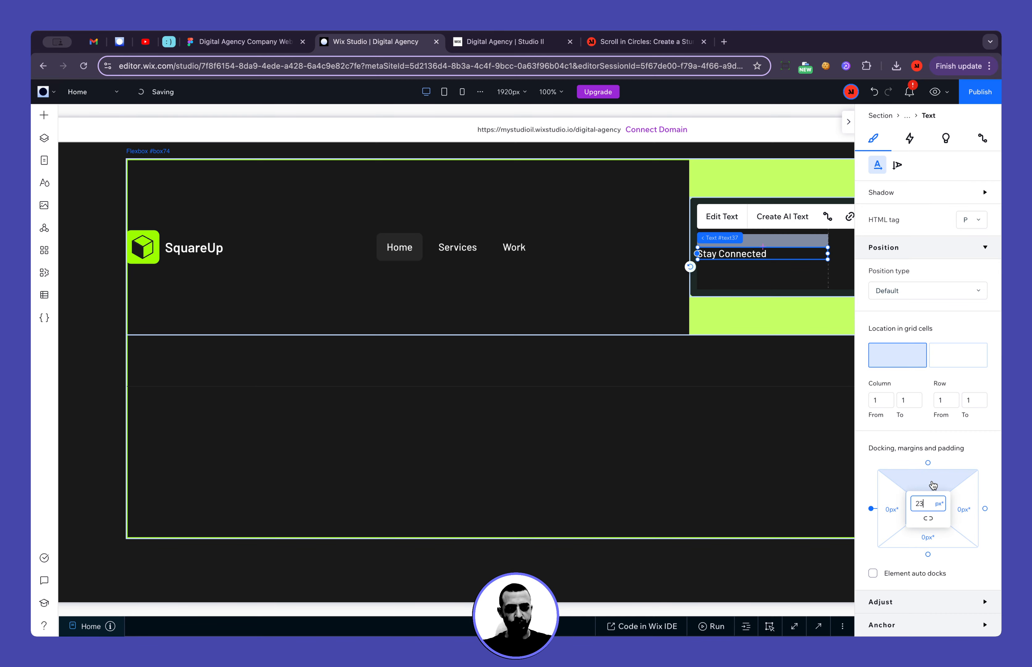
{"action": "type", "text": "0"}
{"action": "key", "text": "Return"}
{"action": "left_click", "coordinate": [706, 400]}
{"action": "scroll", "coordinate": [699, 465], "scroll_direction": "right", "scroll_amount": 6}
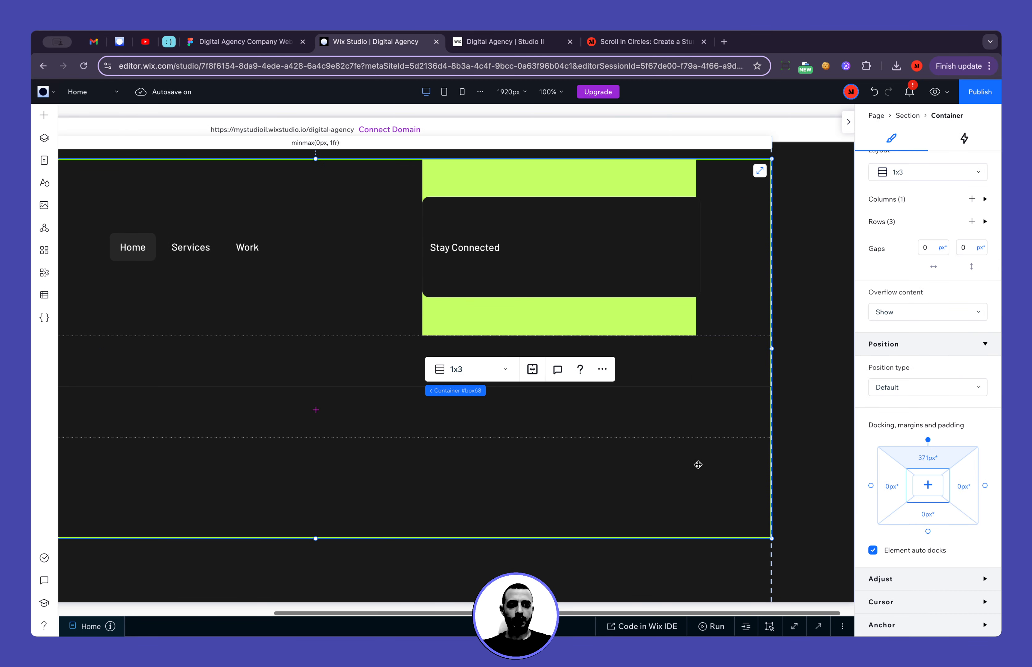
Check the social icons in Figma, then open the Icons folder in the Wix Studio site's media files
{"action": "left_click", "coordinate": [529, 243]}
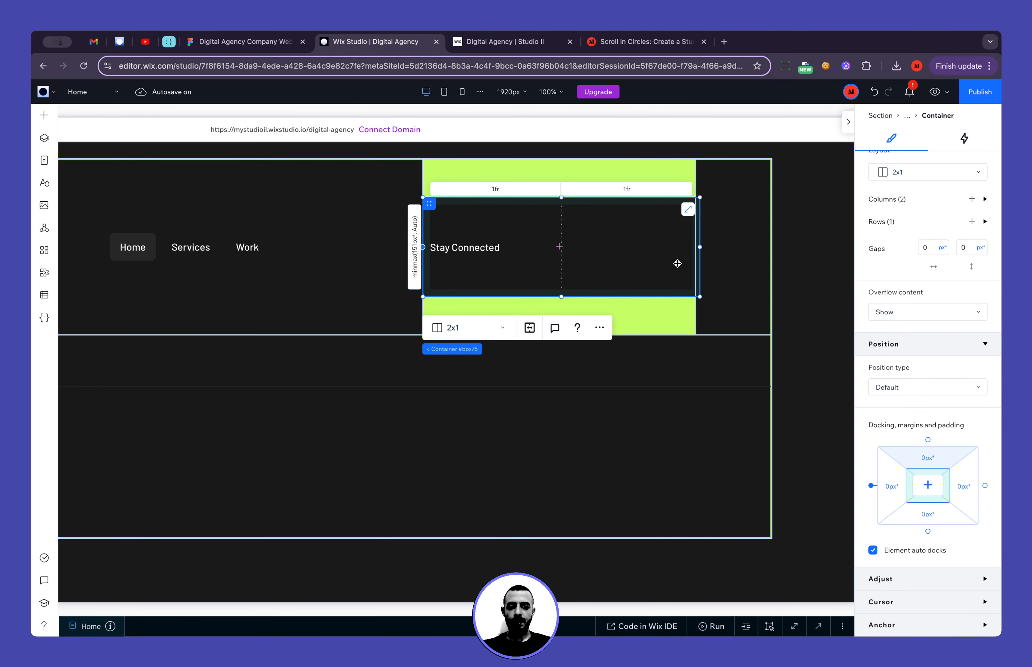
{"action": "left_click", "coordinate": [255, 42]}
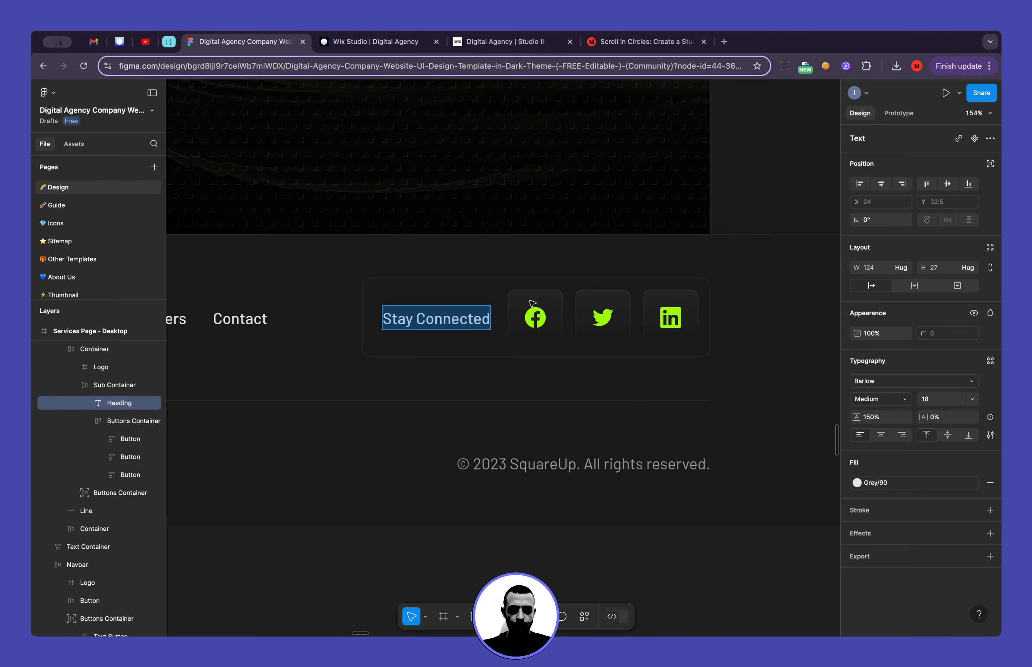
{"action": "left_click", "coordinate": [371, 42]}
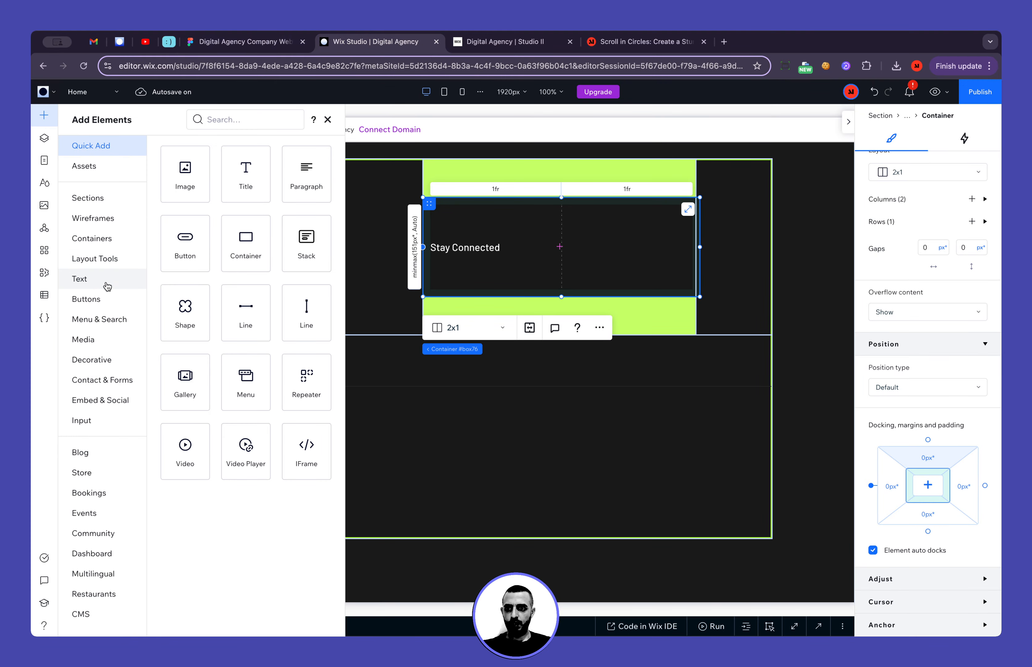
{"action": "left_click", "coordinate": [112, 341]}
{"action": "left_click", "coordinate": [274, 178]}
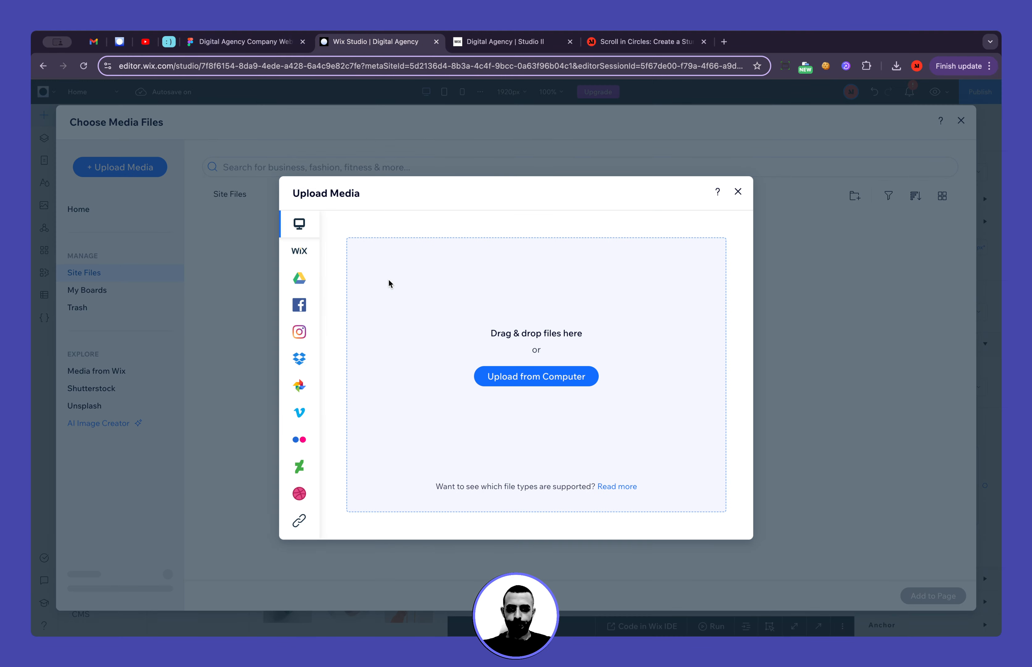
{"action": "left_click", "coordinate": [738, 191]}
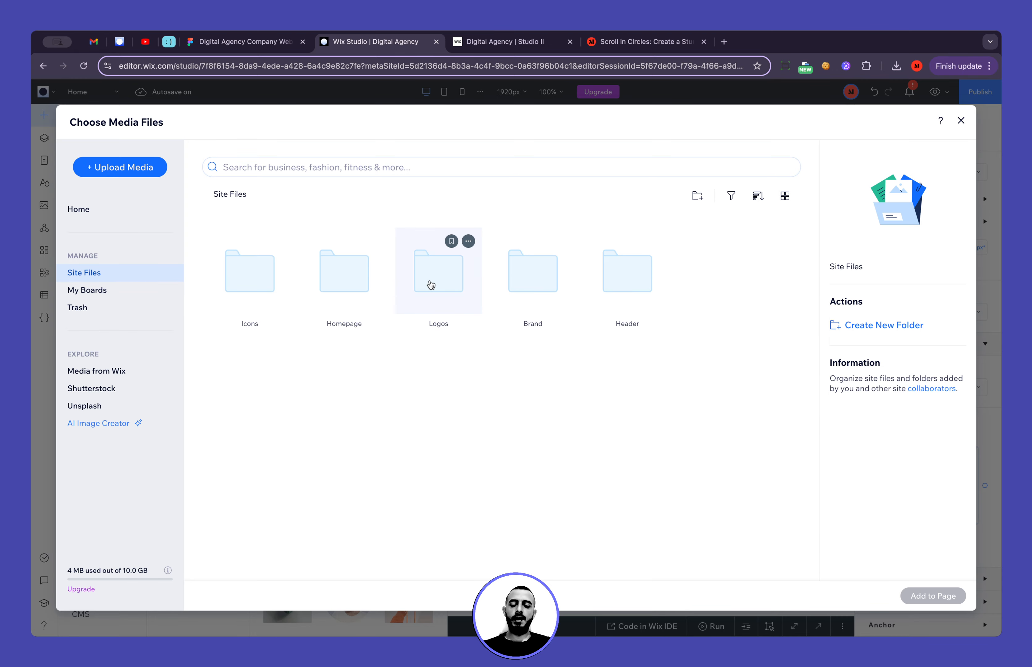
{"action": "double_click", "coordinate": [546, 292]}
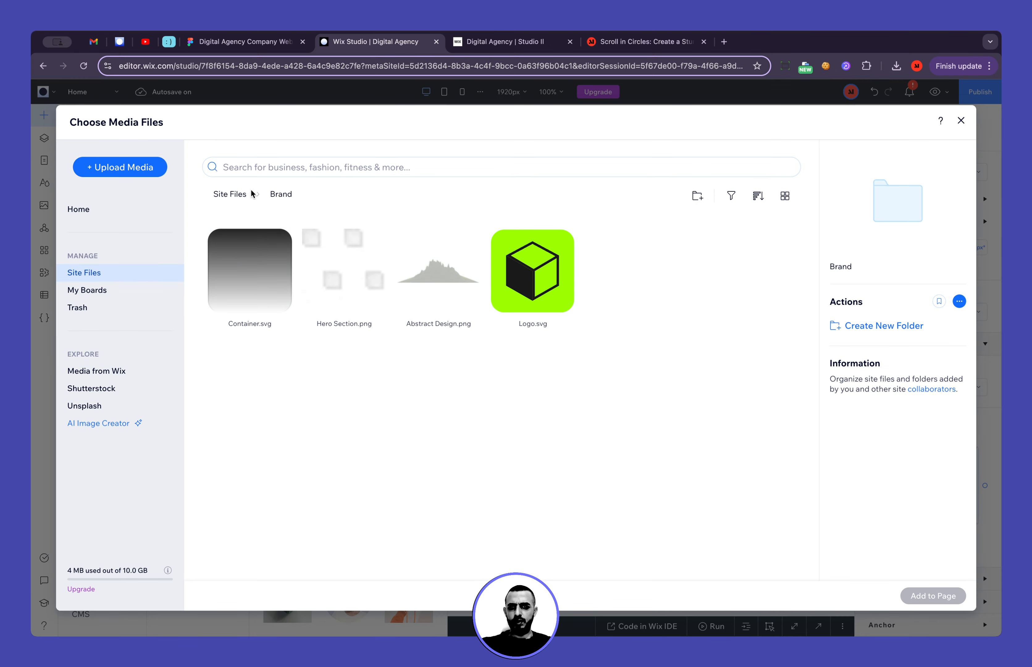
{"action": "left_click", "coordinate": [242, 199]}
{"action": "double_click", "coordinate": [249, 280]}
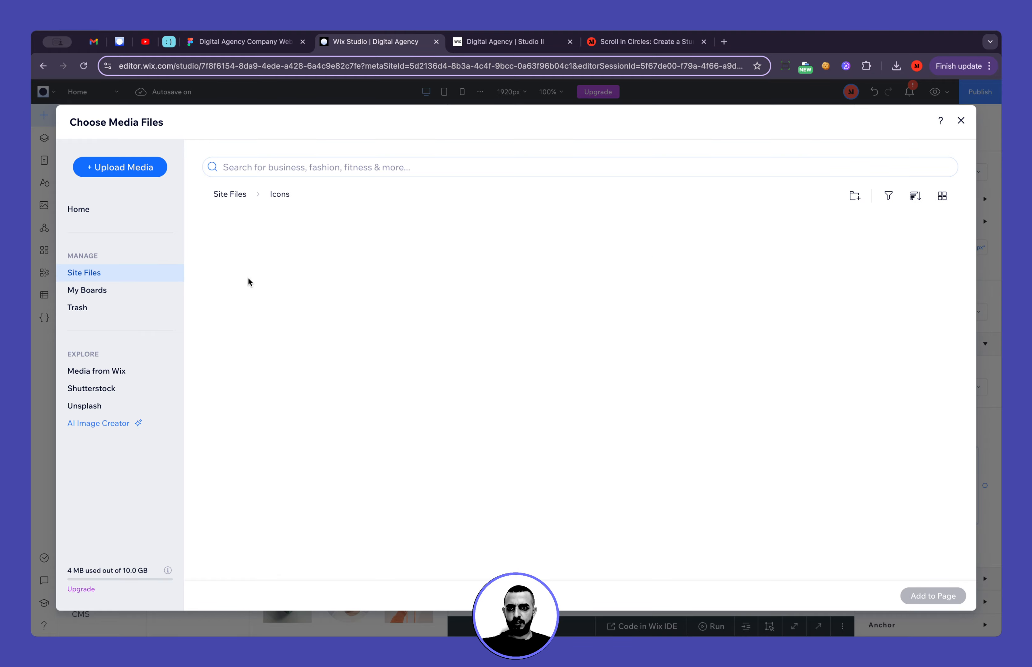
Extract the downloaded Digital Agency zip archive and upload its Button-1.svg, Button-2.svg and Button.svg files to the Icons folder
{"action": "left_click", "coordinate": [139, 168]}
{"action": "left_click", "coordinate": [533, 375]}
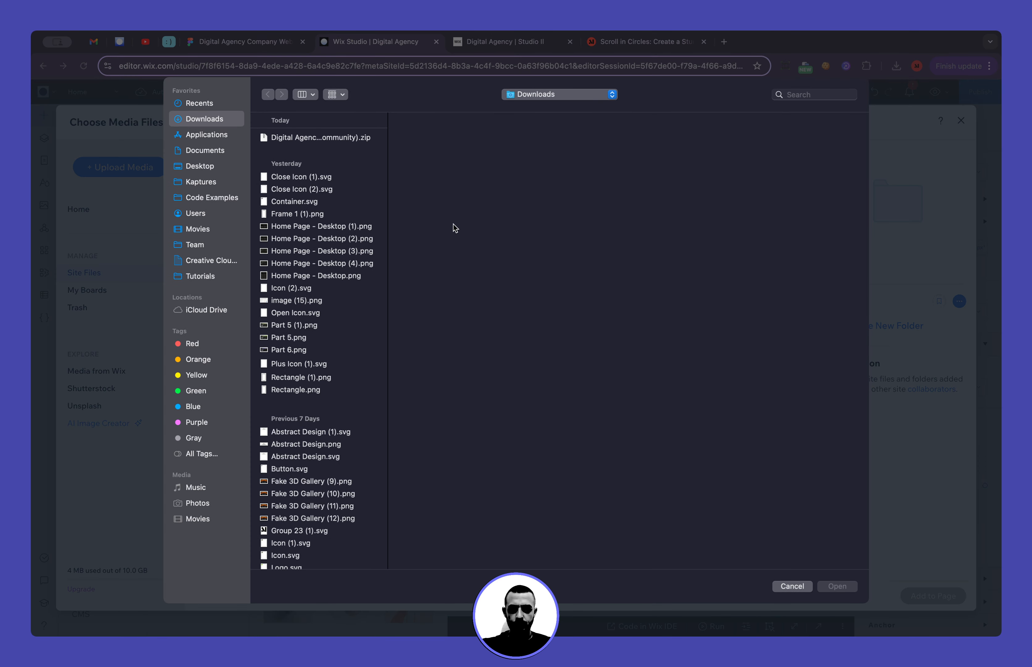
{"action": "left_click", "coordinate": [307, 138]}
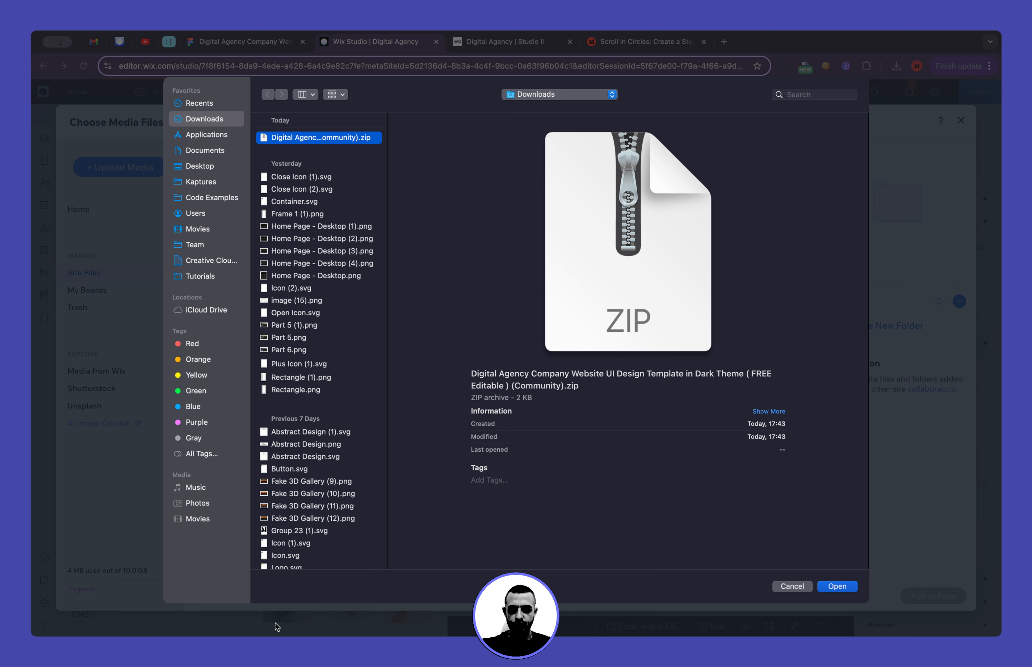
{"action": "left_click", "coordinate": [259, 614]}
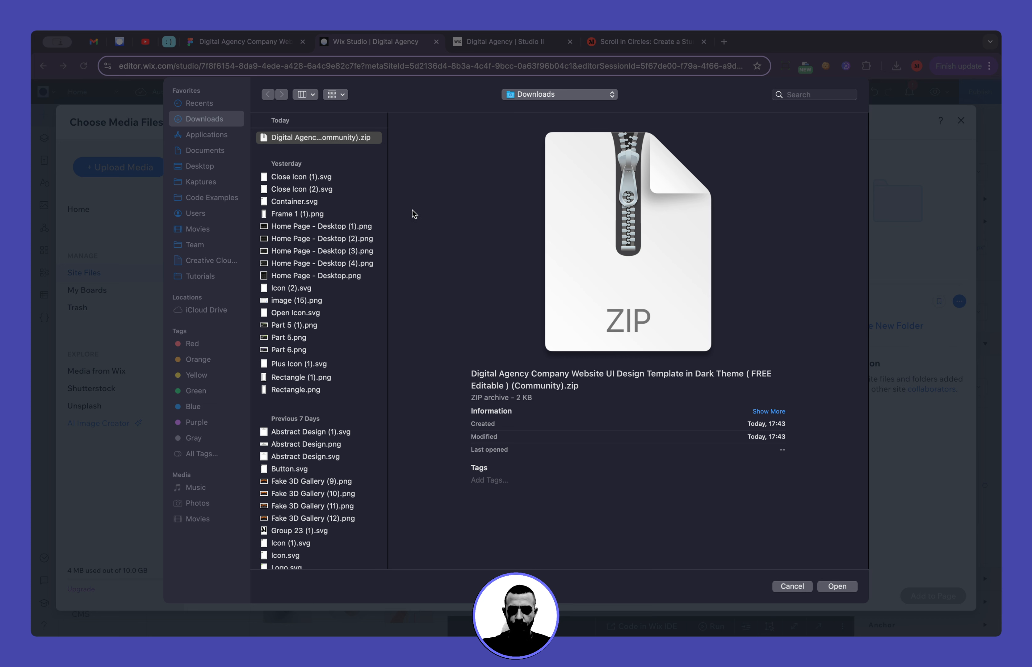
{"action": "left_click", "coordinate": [344, 148]}
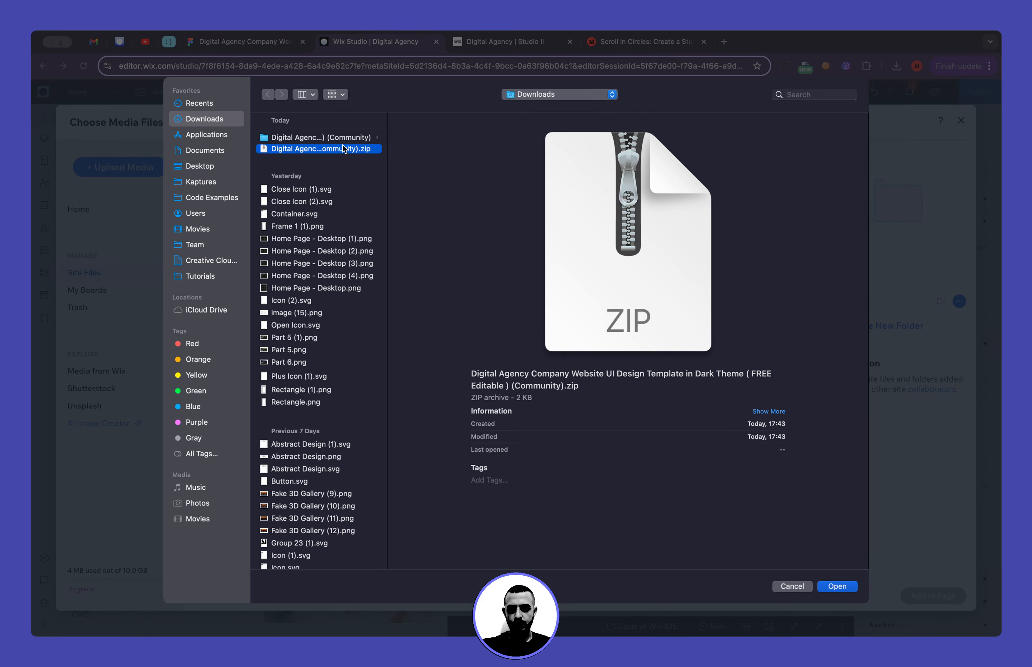
{"action": "left_click", "coordinate": [322, 137]}
{"action": "left_click_drag", "start_coordinate": [435, 183], "coordinate": [438, 139]}
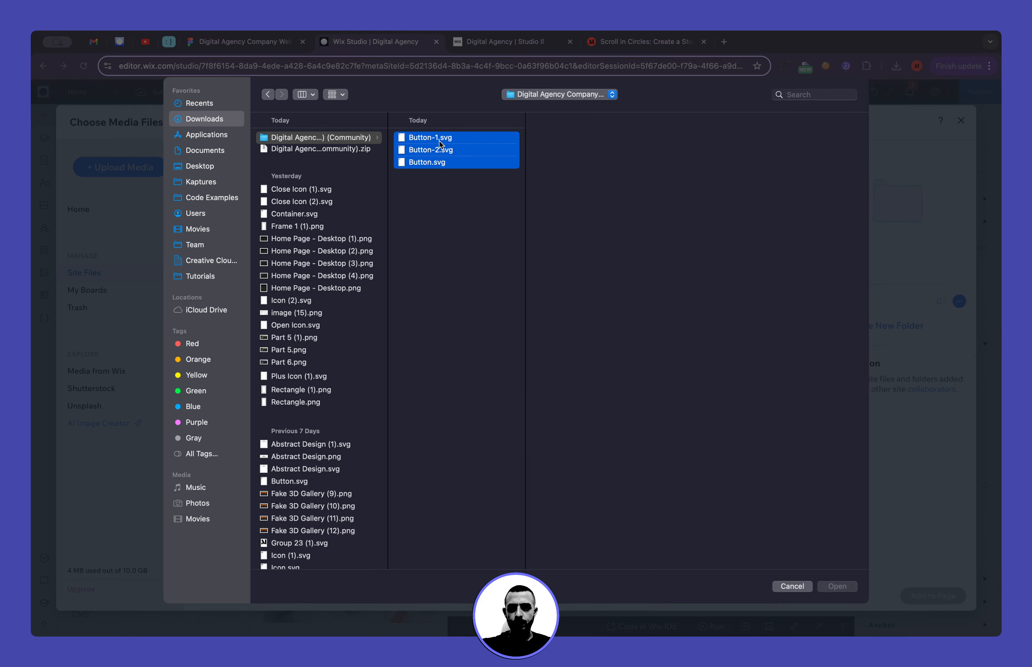
{"action": "left_click", "coordinate": [842, 588]}
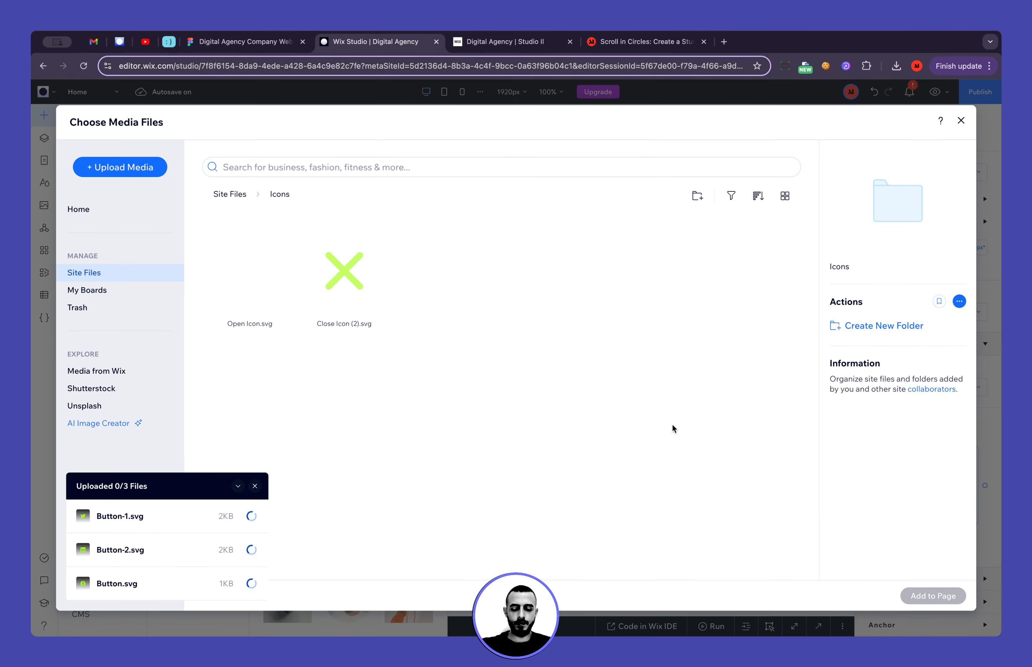
Rename the uploaded Button-2.svg file in the Icons folder to LinkedIn
{"action": "left_click", "coordinate": [276, 39]}
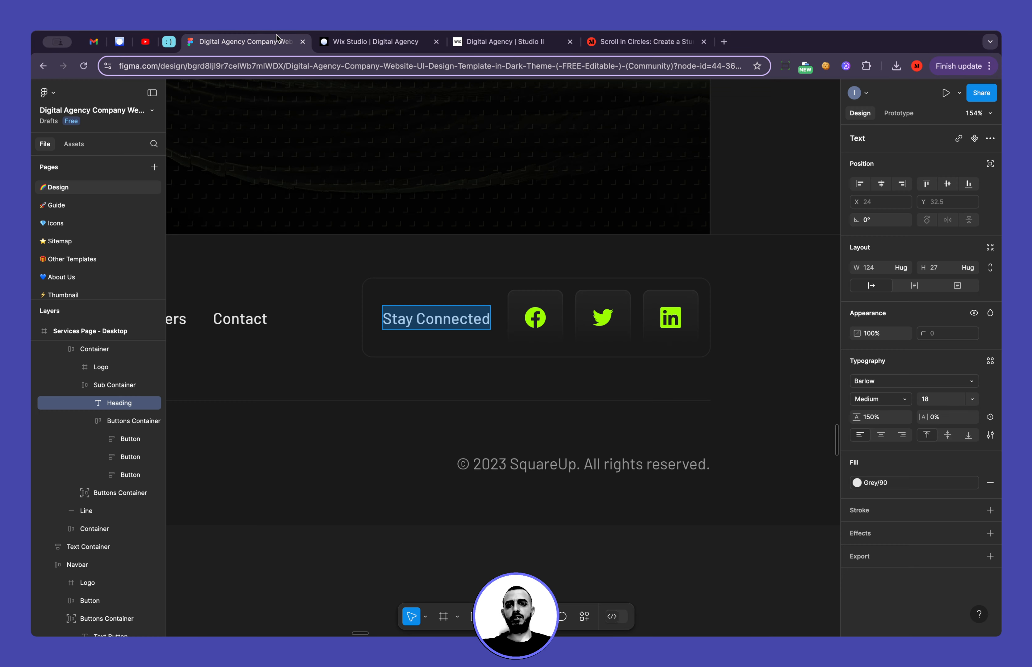
{"action": "left_click", "coordinate": [354, 42]}
{"action": "right_click", "coordinate": [262, 287]}
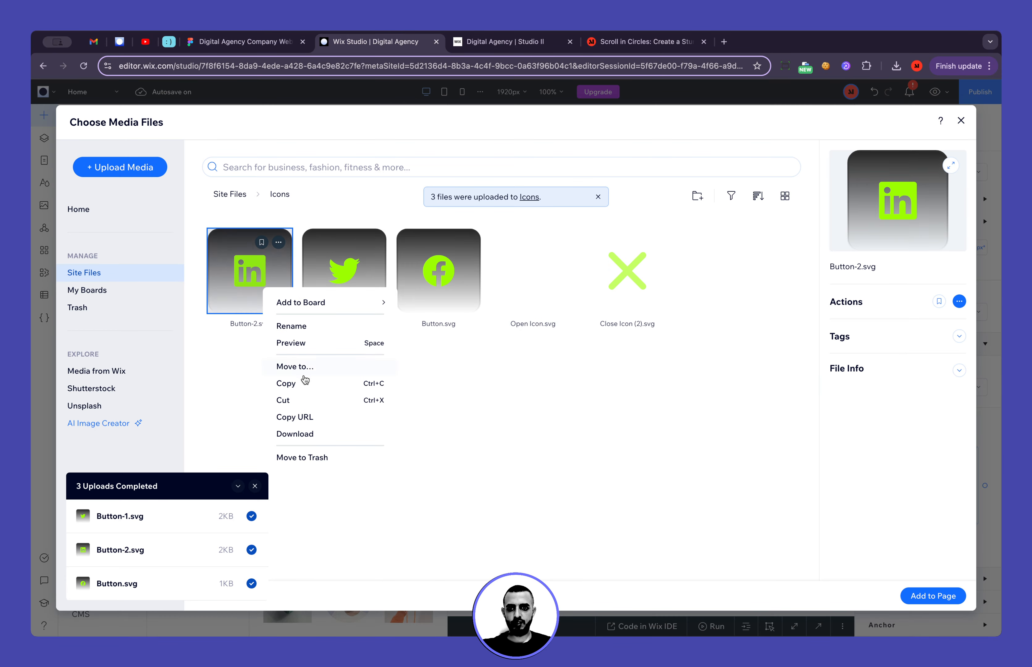
{"action": "left_click", "coordinate": [323, 328]}
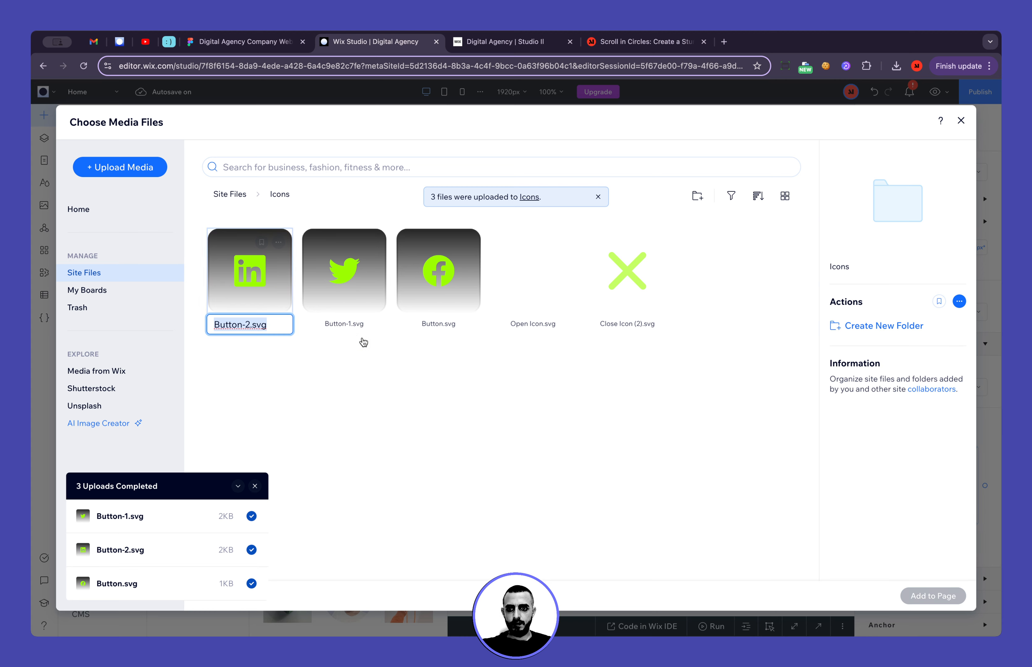
{"action": "type", "text": "Linked"}
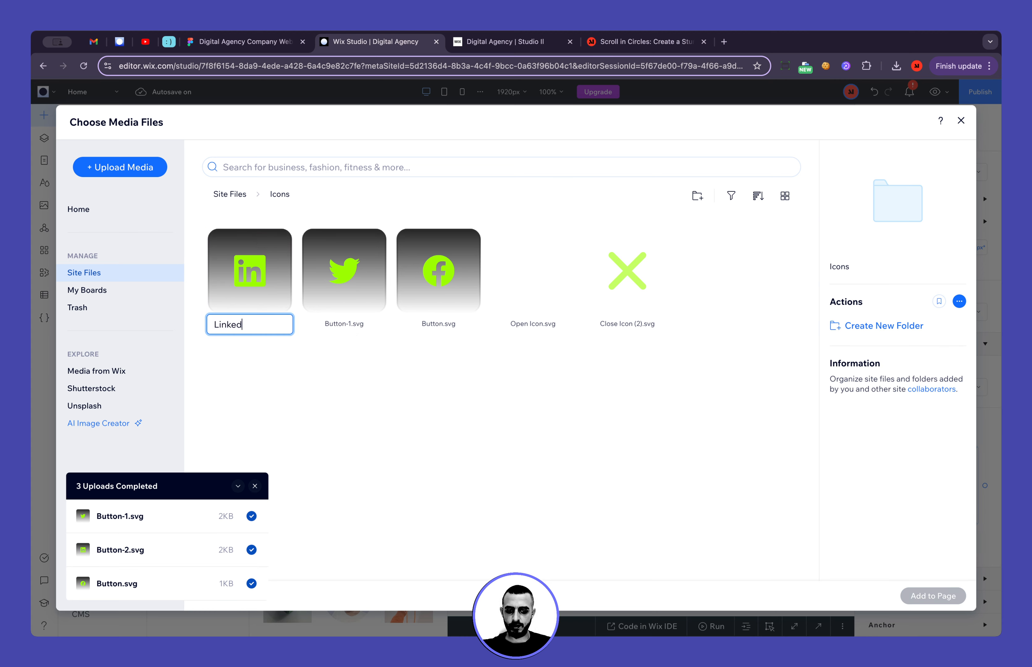
{"action": "type", "text": "In"}
{"action": "key", "text": "Return"}
Rename the uploaded Button-1.svg file with the Twitter bird to X
{"action": "left_click", "coordinate": [372, 242]}
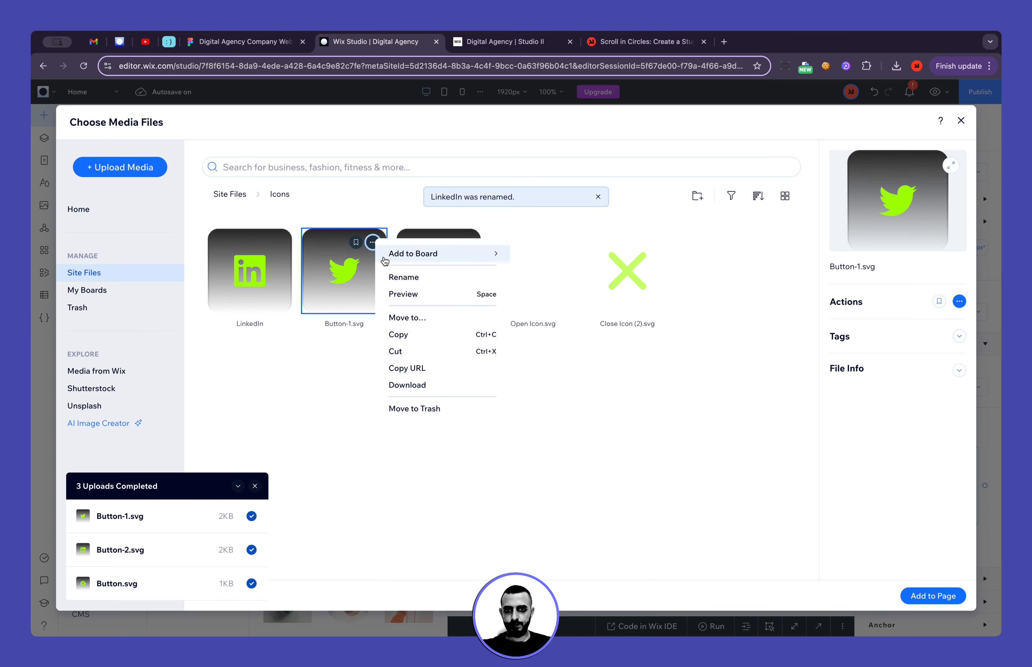
{"action": "left_click", "coordinate": [403, 277]}
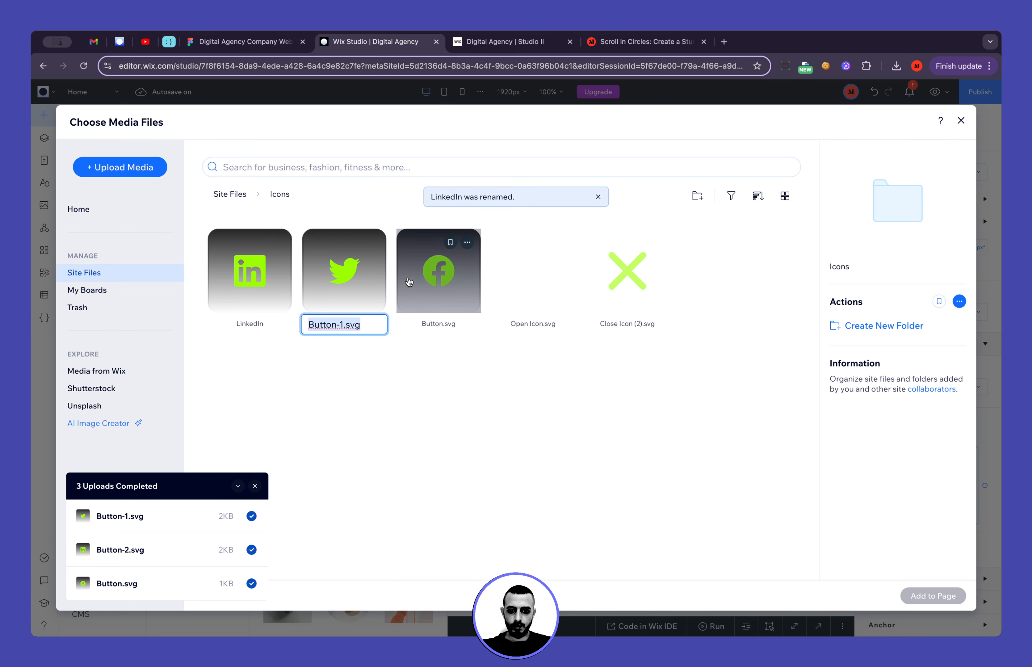
{"action": "type", "text": "W"}
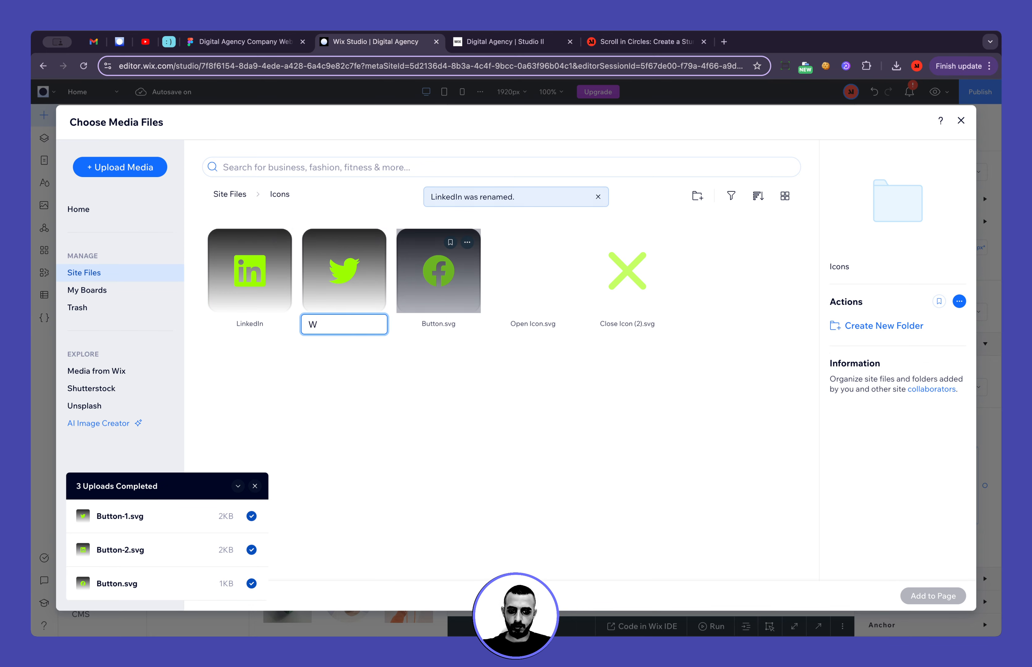
{"action": "type", "text": "ti"}
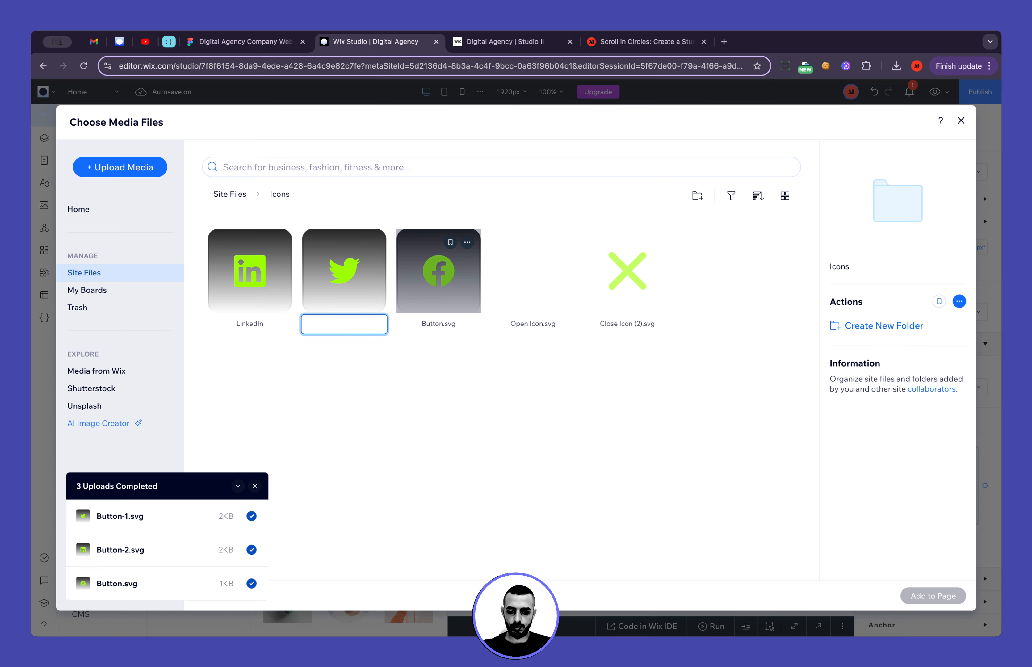
{"action": "type", "text": "X"}
{"action": "key", "text": "Return"}
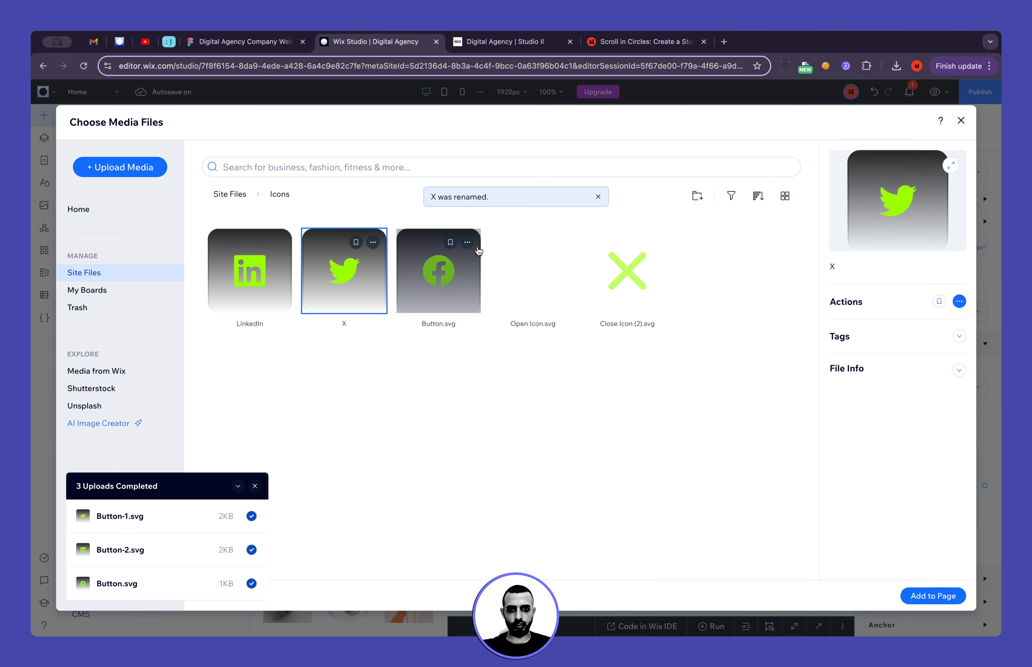
Rename the uploaded Button.svg file to Facebook
{"action": "left_click", "coordinate": [467, 242]}
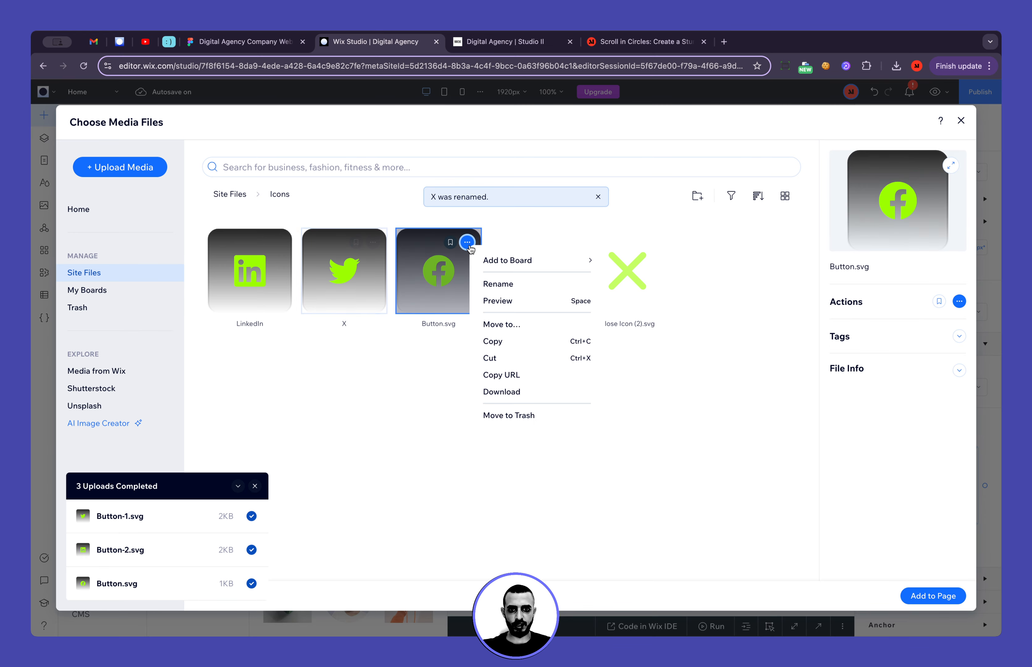
{"action": "left_click", "coordinate": [521, 285]}
{"action": "type", "text": "Face"}
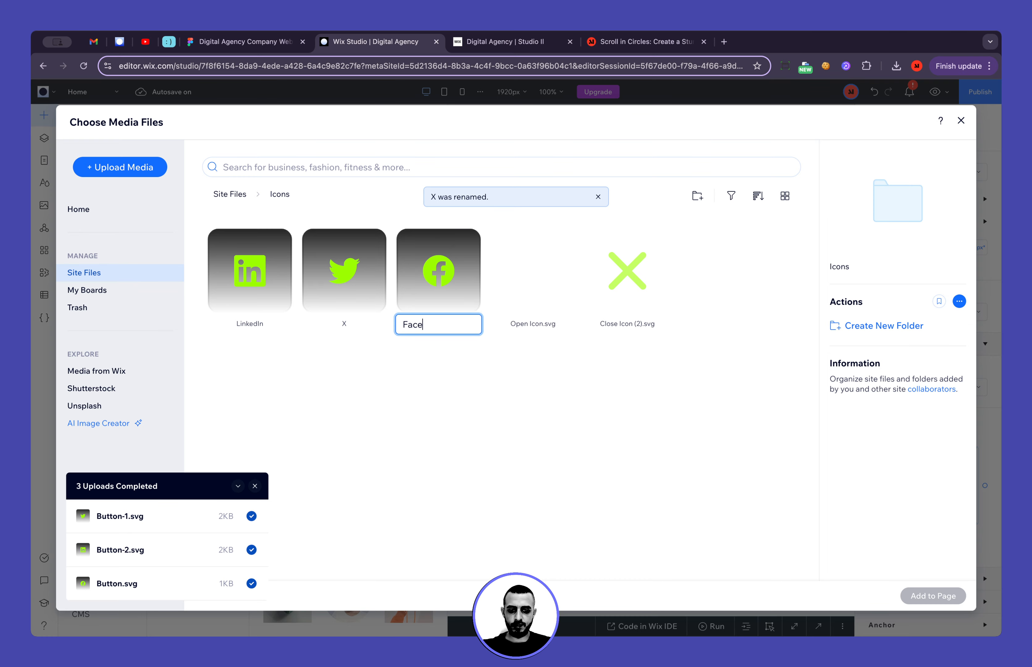
{"action": "type", "text": "book"}
{"action": "key", "text": "Return"}
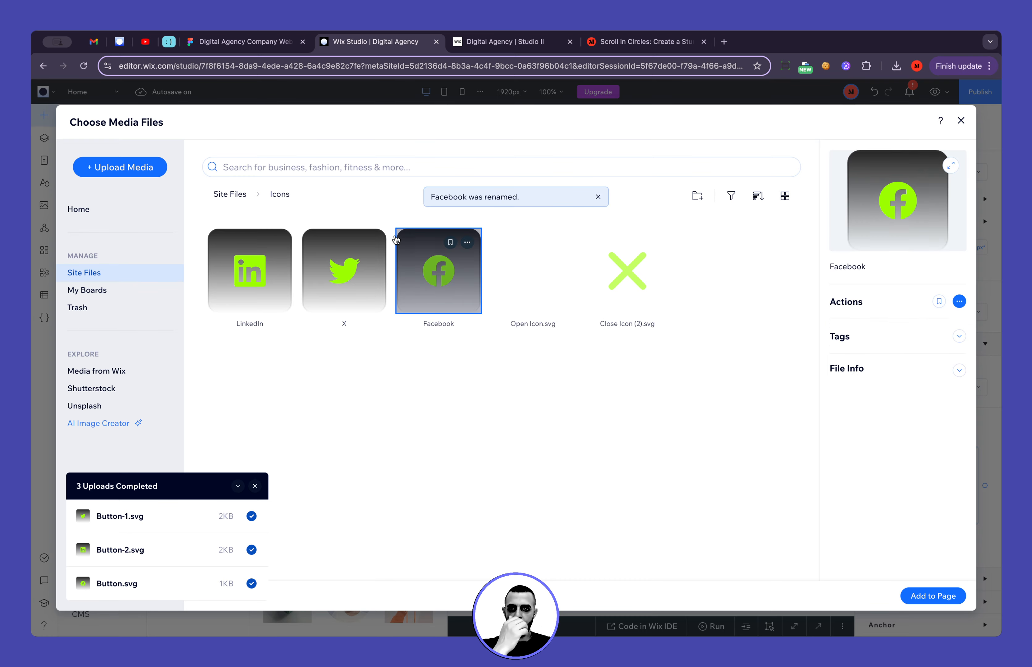
Add the Facebook icon to the page and duplicate it twice
{"action": "left_click", "coordinate": [260, 42]}
{"action": "left_click", "coordinate": [362, 42]}
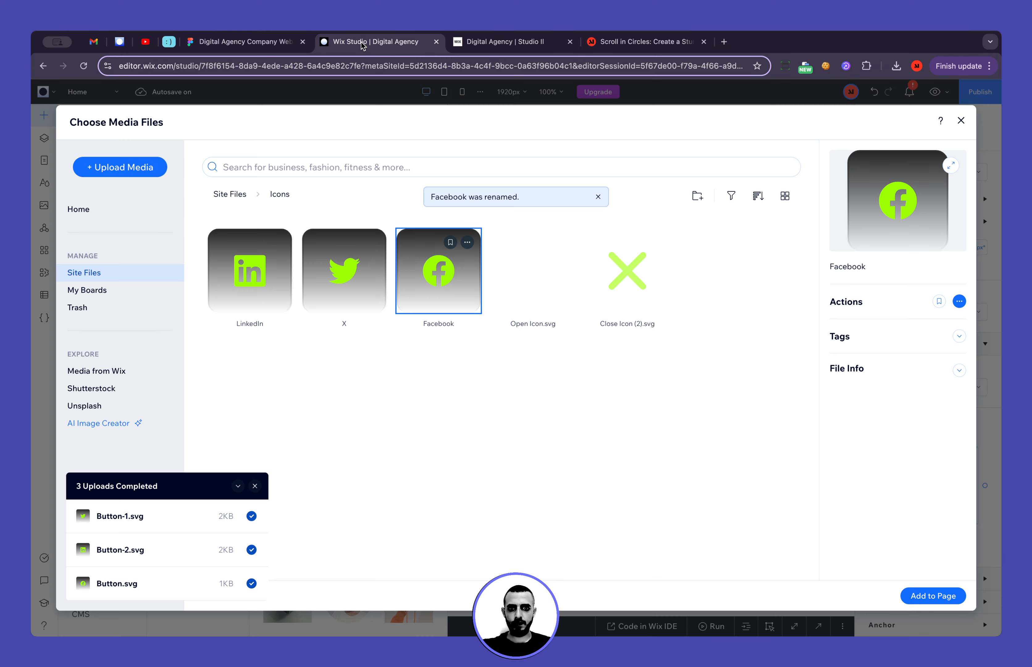
{"action": "double_click", "coordinate": [438, 277]}
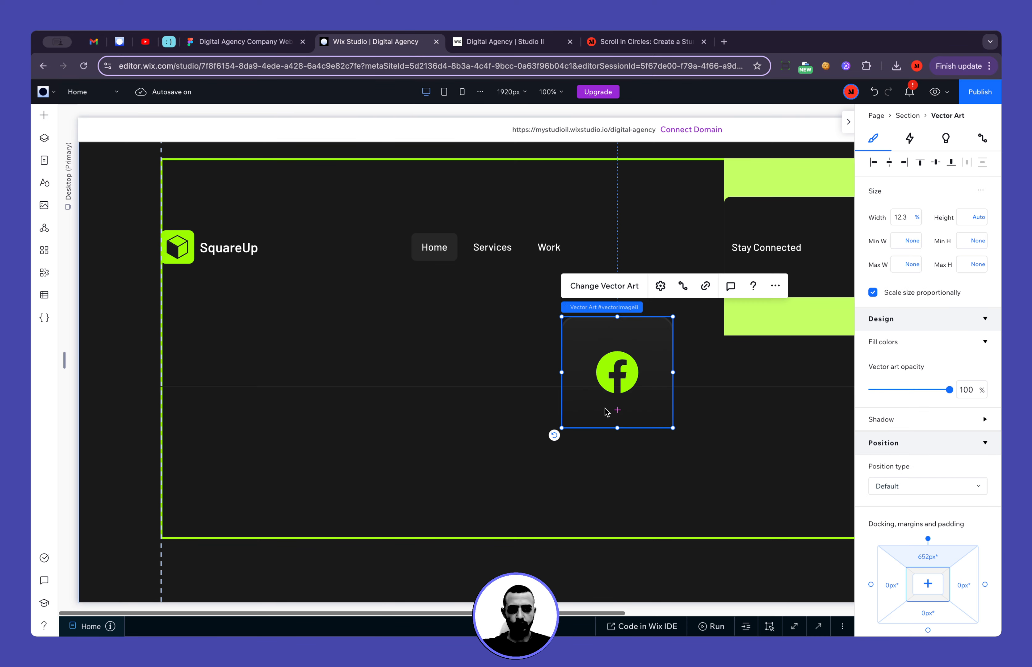
{"action": "scroll", "coordinate": [605, 412], "scroll_direction": "right", "scroll_amount": 3}
{"action": "key", "text": "super+d"}
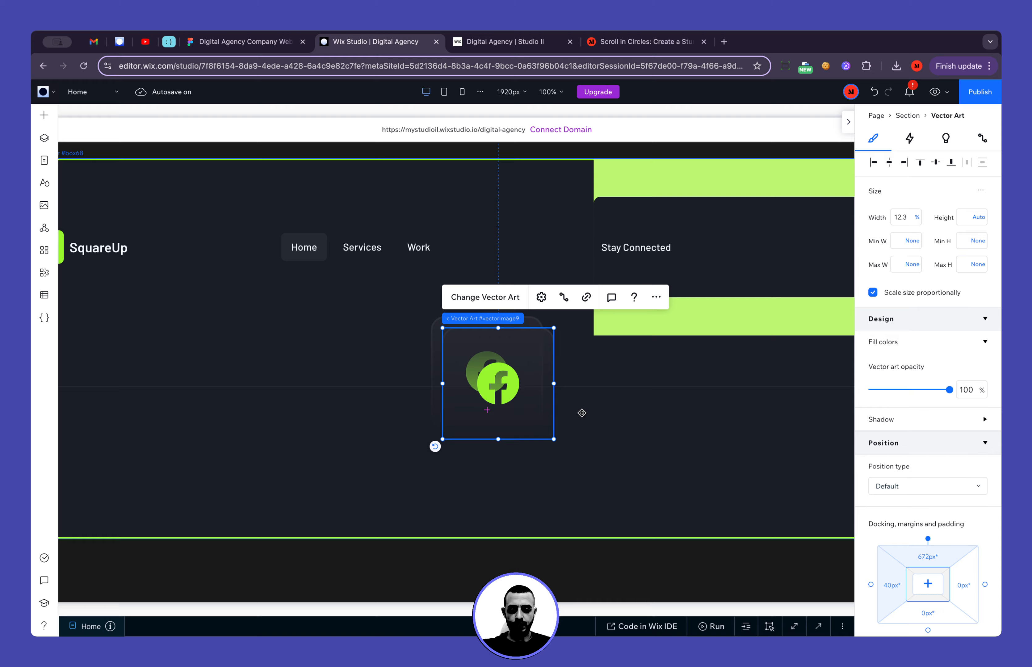
{"action": "key", "text": "super+d"}
Replace the front copy's vector art with the X icon from the site's Icons folder
{"action": "key", "text": "super+f"}
{"action": "left_click", "coordinate": [513, 315]}
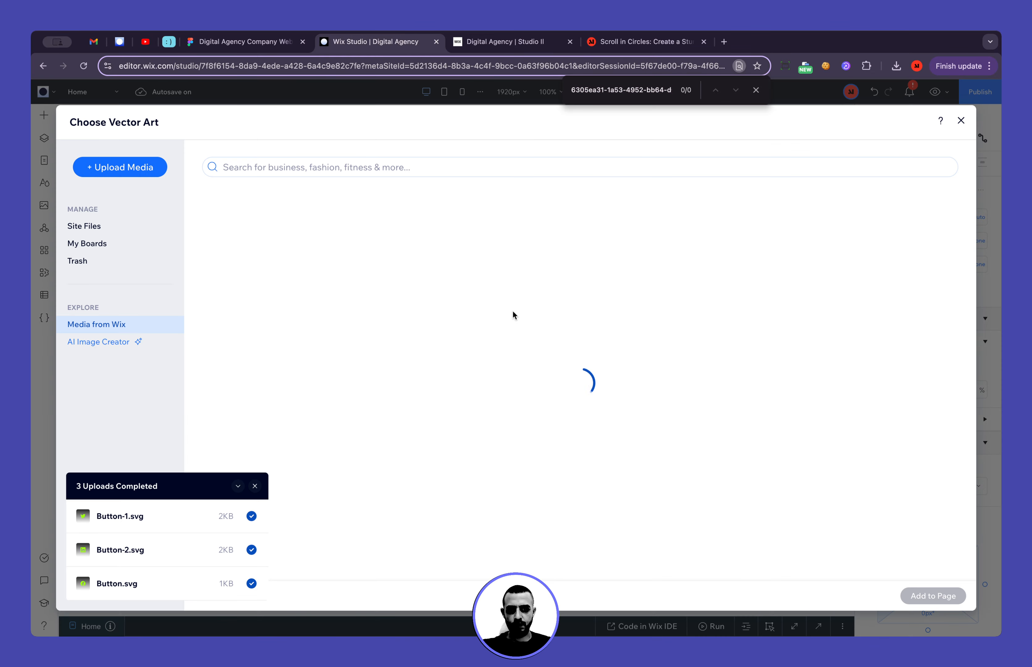
{"action": "left_click", "coordinate": [140, 227]}
{"action": "double_click", "coordinate": [558, 293]}
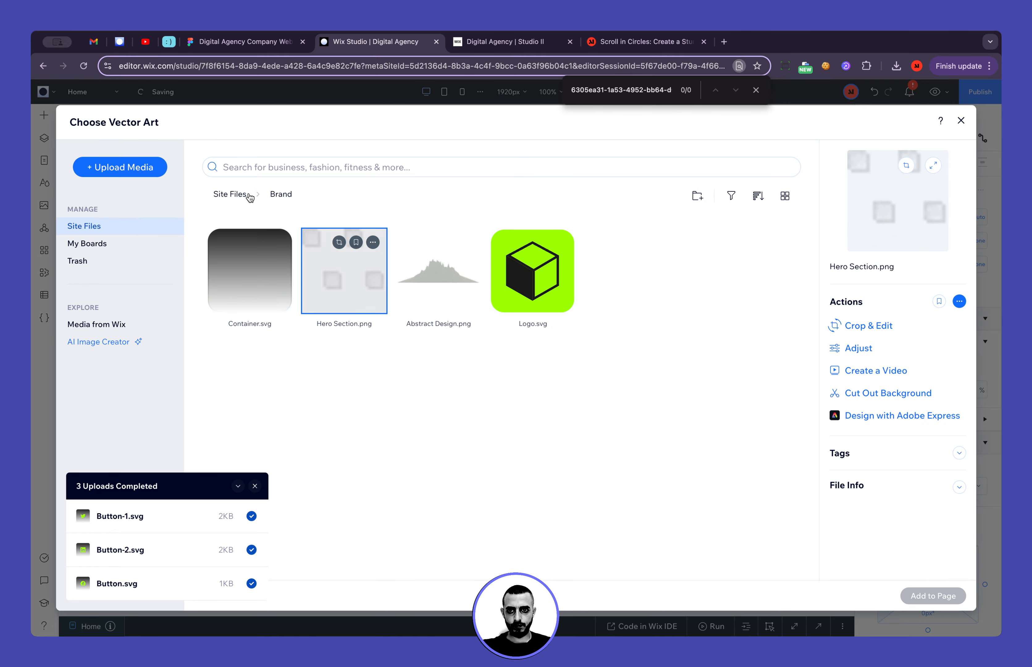
{"action": "left_click", "coordinate": [230, 194]}
{"action": "double_click", "coordinate": [261, 294]}
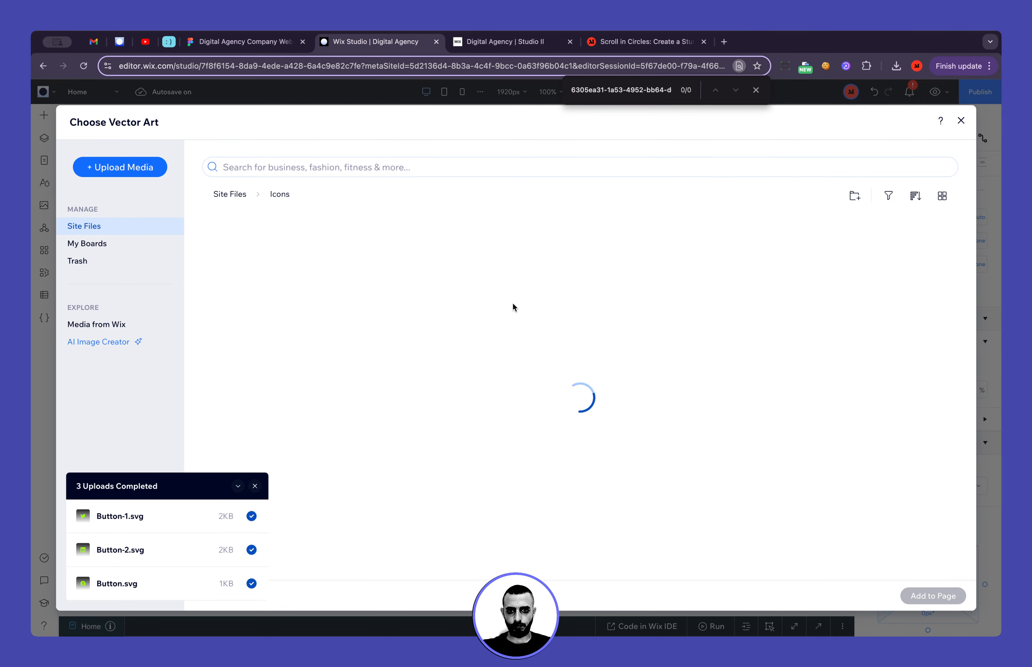
{"action": "double_click", "coordinate": [360, 294]}
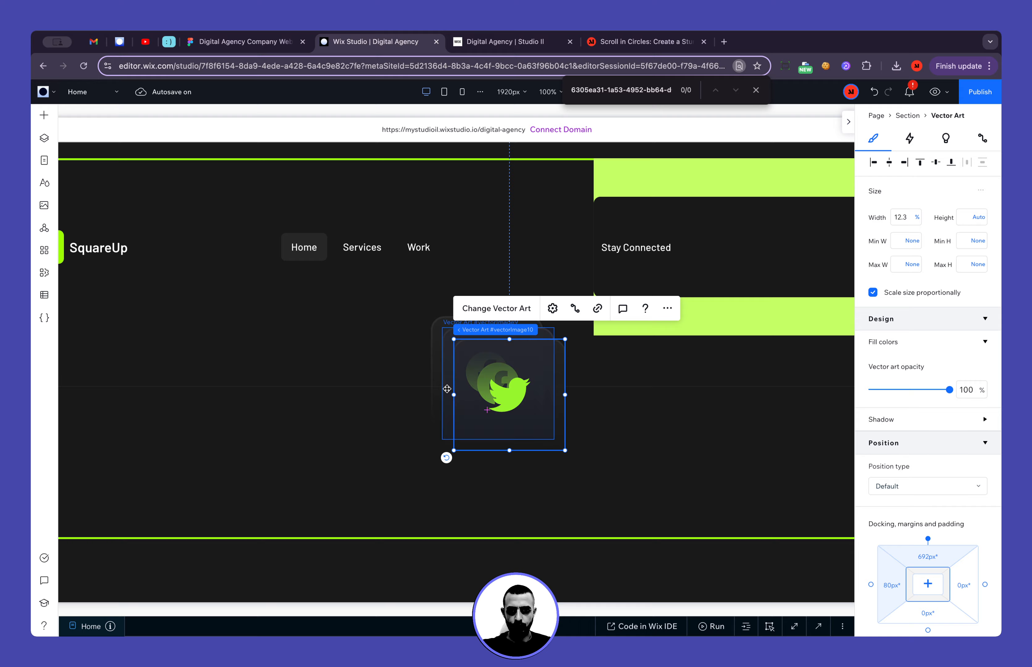
Replace the middle copy's vector art with the LinkedIn icon from the site's Icons folder
{"action": "left_click", "coordinate": [461, 305]}
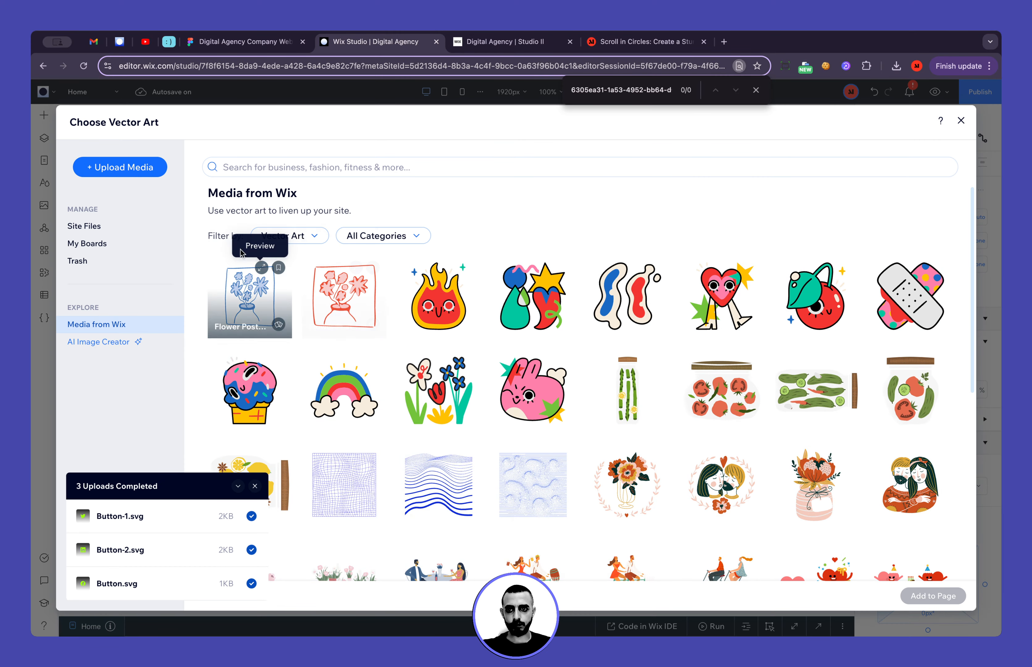
{"action": "left_click", "coordinate": [169, 227]}
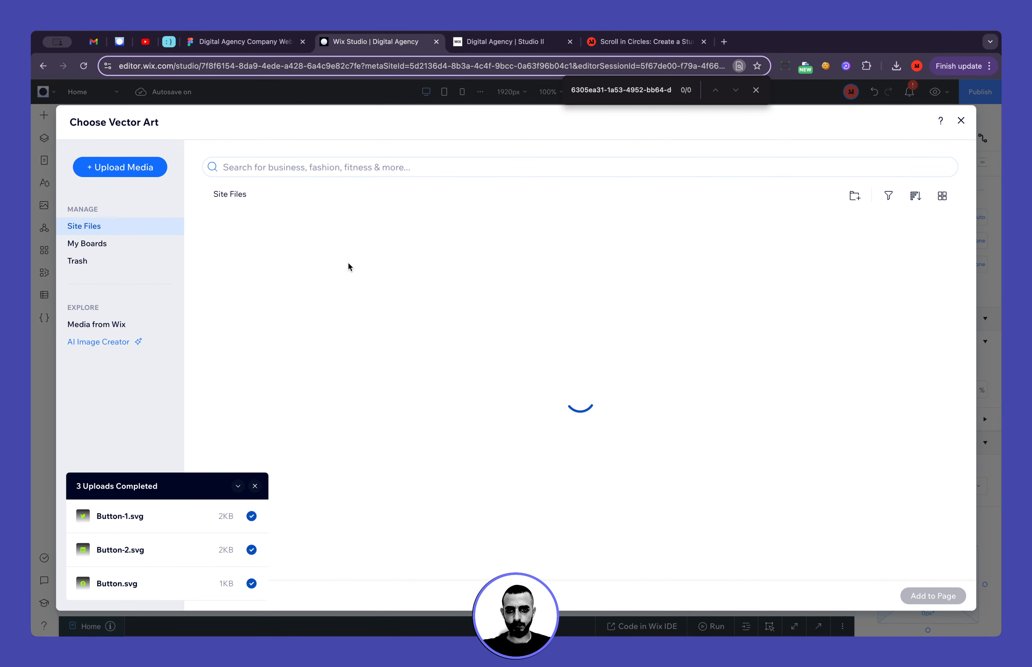
{"action": "double_click", "coordinate": [271, 286]}
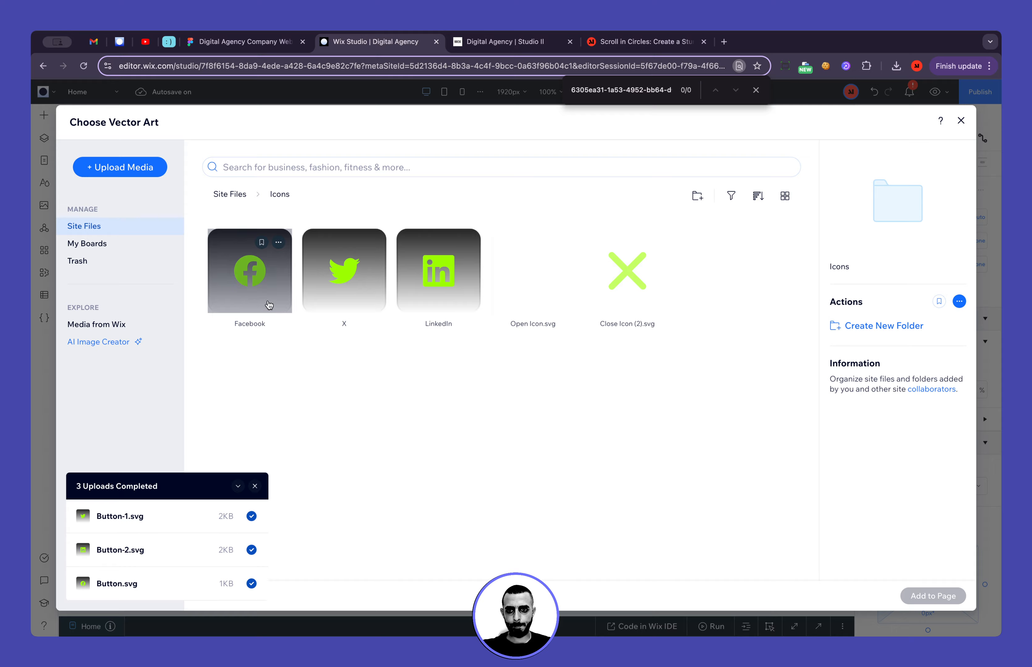
{"action": "double_click", "coordinate": [267, 301]}
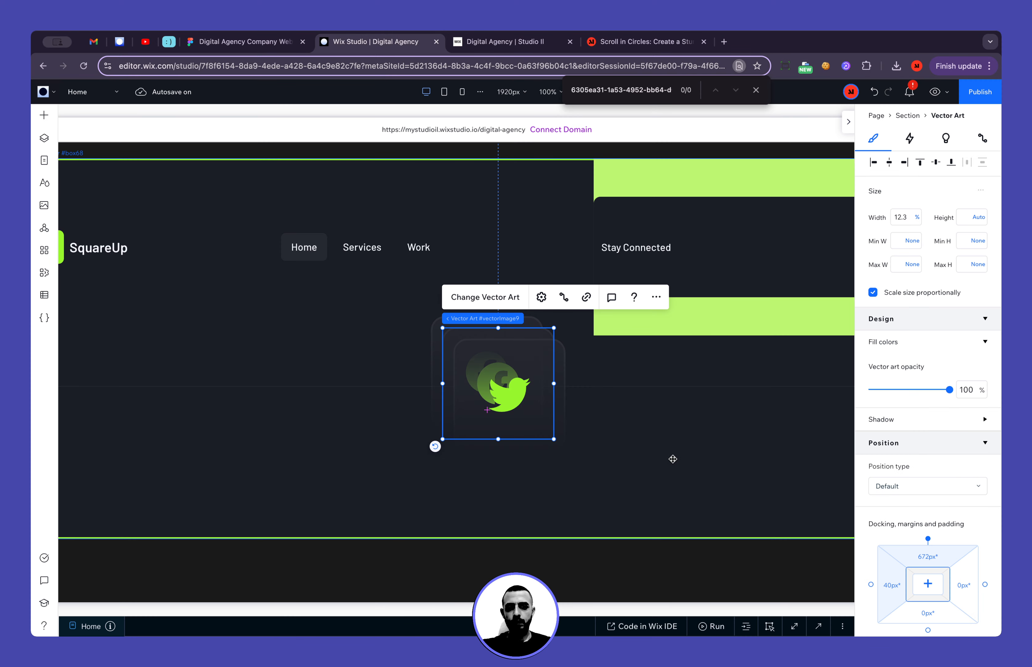
{"action": "left_click", "coordinate": [475, 299]}
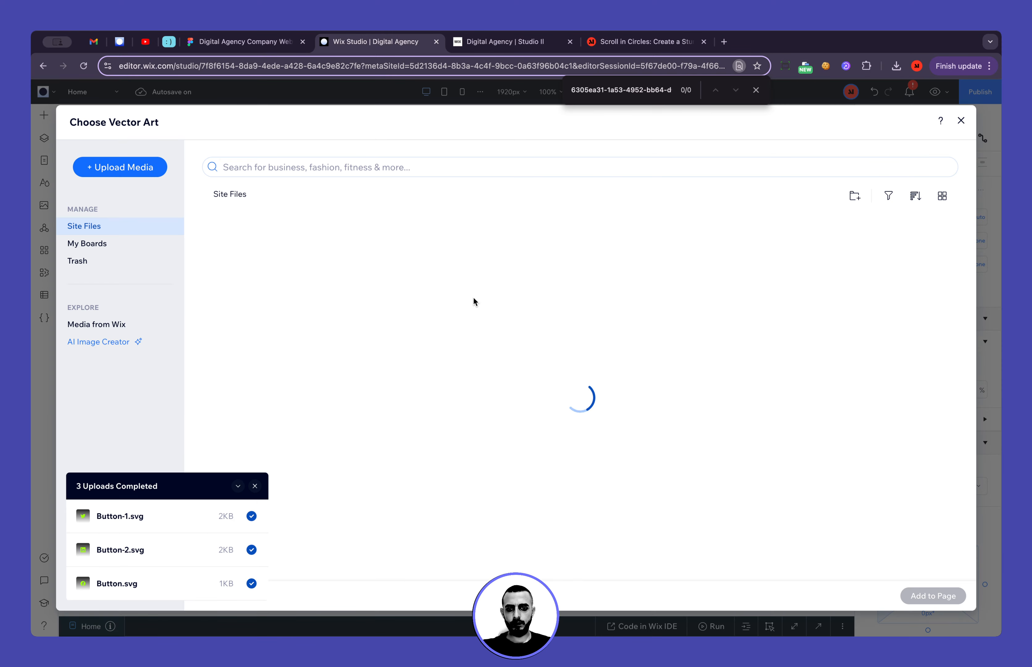
{"action": "double_click", "coordinate": [426, 283]}
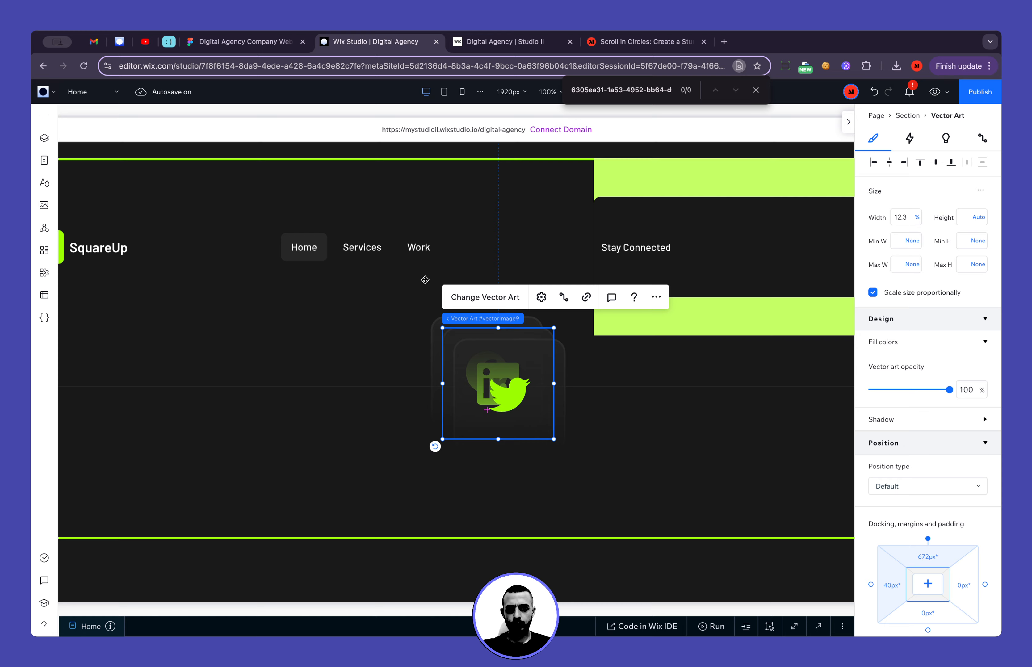
Select all three stacked social icons and scale them down together to about 58 by 58 px each
{"action": "left_click", "coordinate": [613, 442]}
{"action": "left_click", "coordinate": [508, 394]}
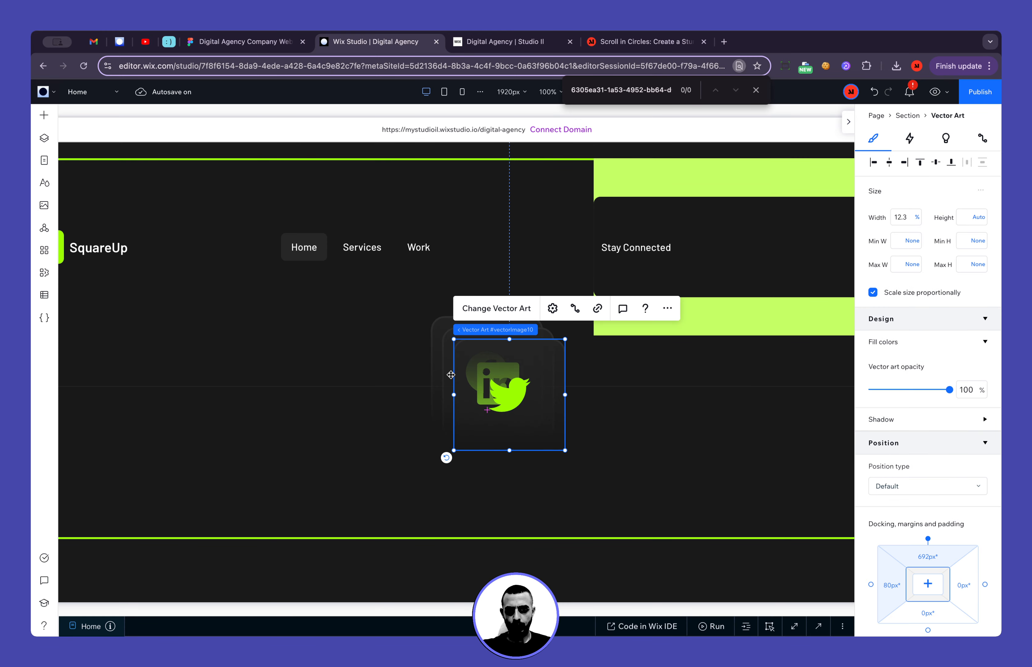
{"action": "left_click", "coordinate": [447, 369], "text": "shift"}
{"action": "left_click", "coordinate": [436, 363], "text": "shift"}
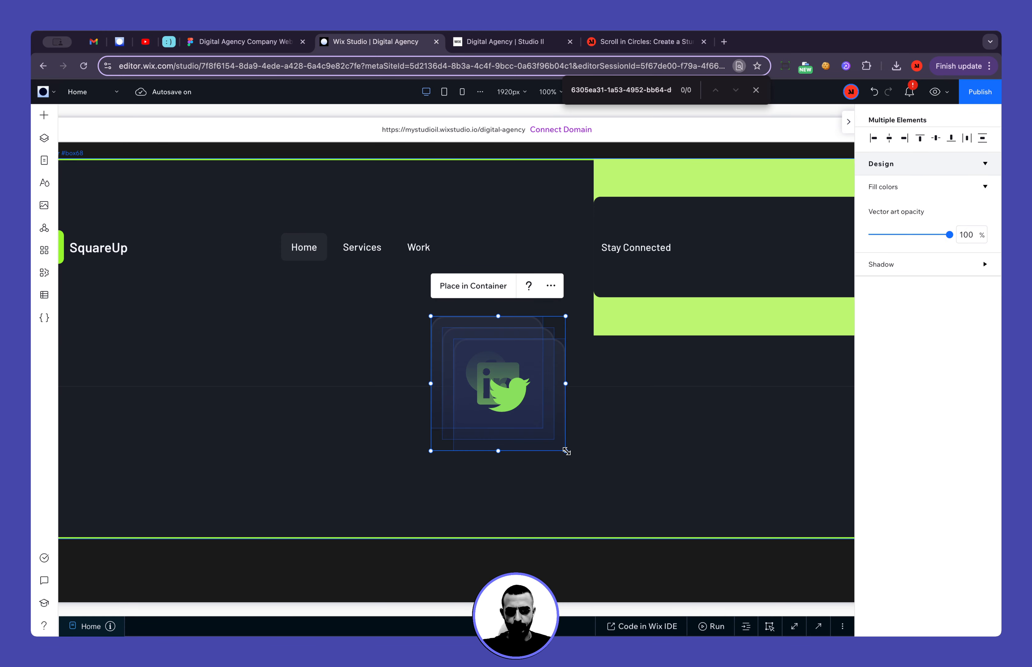
{"action": "left_click_drag", "start_coordinate": [567, 451], "coordinate": [482, 375]}
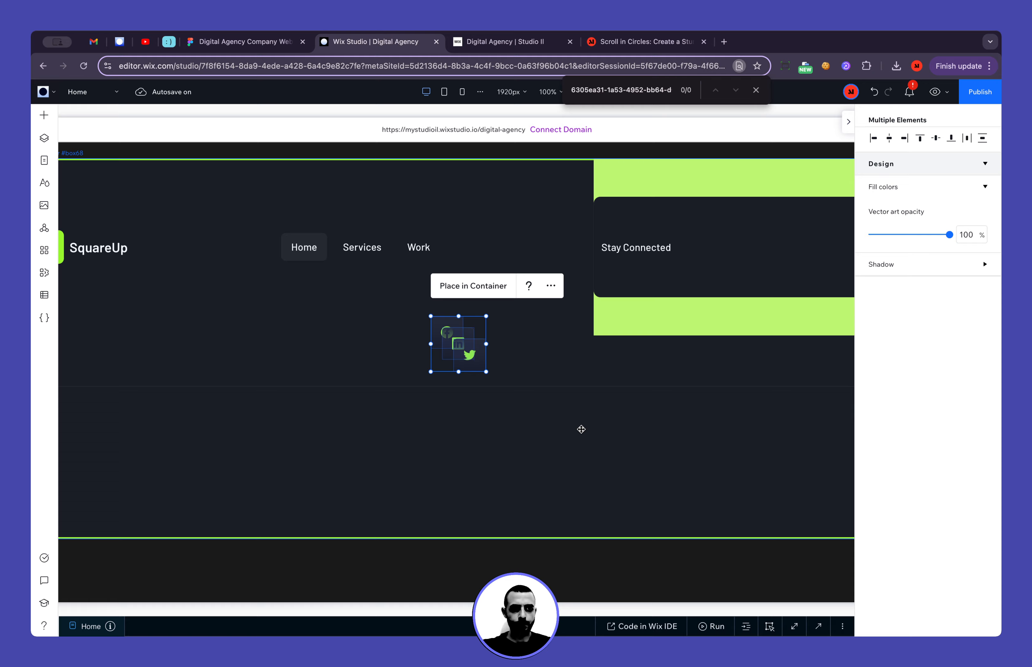
Separate the overlapping social icons into a horizontal row below the footer menu, ordered Facebook, LinkedIn, Twitter
{"action": "left_click", "coordinate": [469, 387]}
{"action": "left_click_drag", "start_coordinate": [462, 354], "coordinate": [512, 334]}
{"action": "left_click_drag", "start_coordinate": [435, 324], "coordinate": [424, 368]}
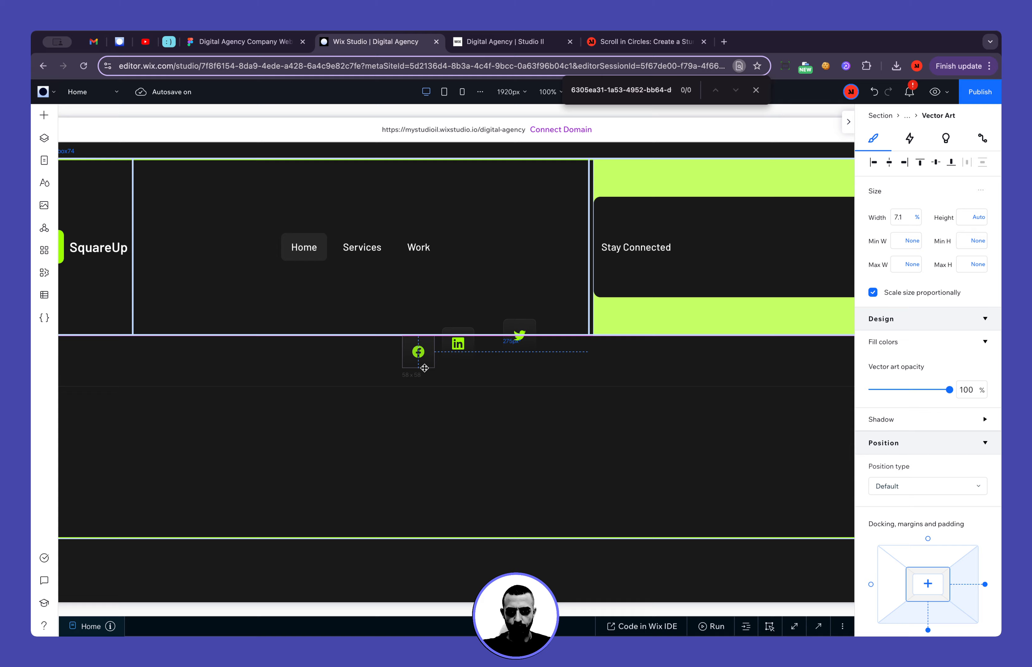
{"action": "left_click", "coordinate": [516, 342]}
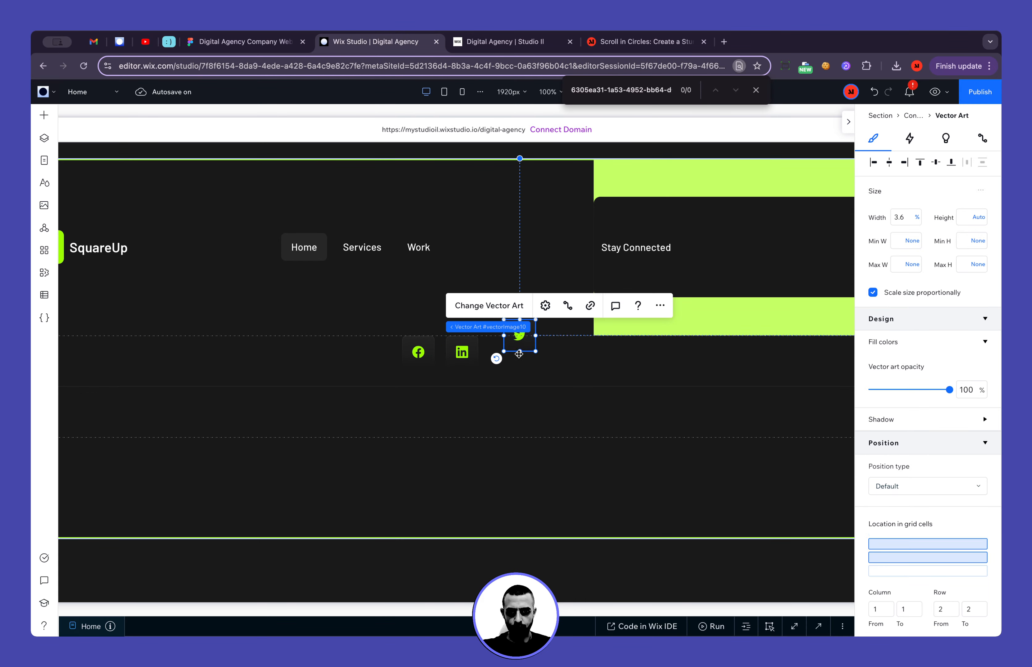
{"action": "left_click_drag", "start_coordinate": [517, 342], "coordinate": [500, 360]}
Check the Facebook button's size in the Figma design and set the Wix Studio Facebook icon's width and height to 64 px
{"action": "left_click", "coordinate": [277, 42]}
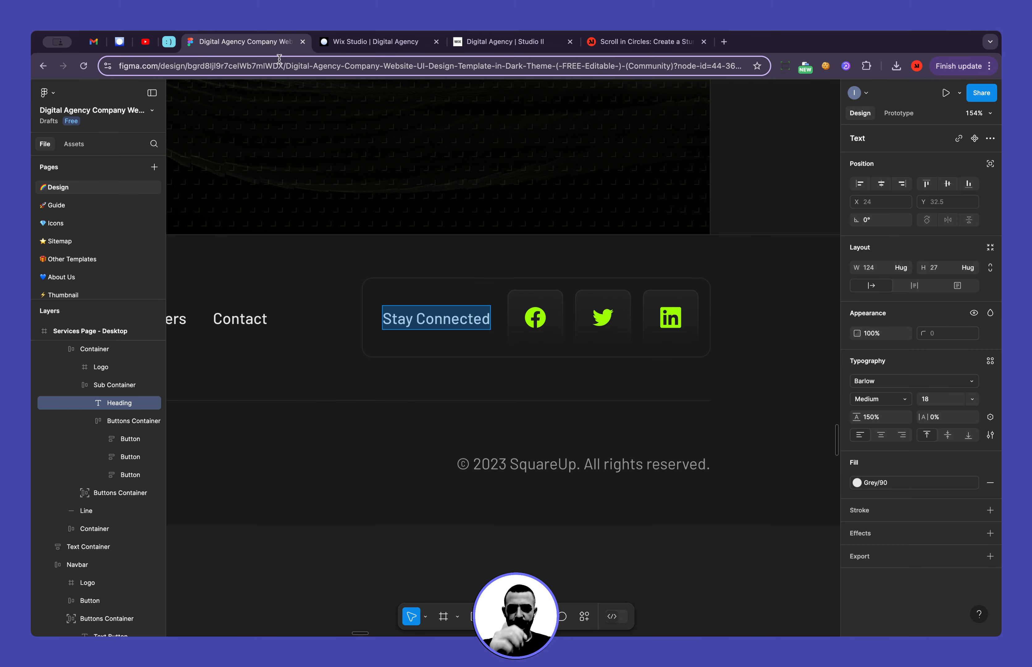
{"action": "left_click", "coordinate": [517, 322]}
{"action": "left_click", "coordinate": [519, 314]}
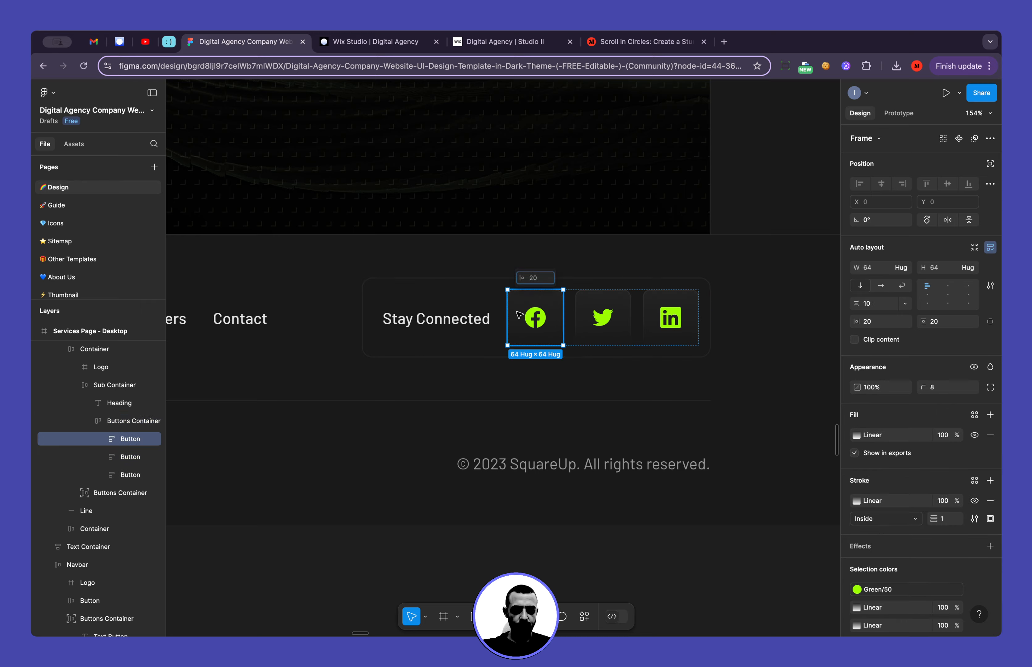
{"action": "left_click", "coordinate": [342, 43]}
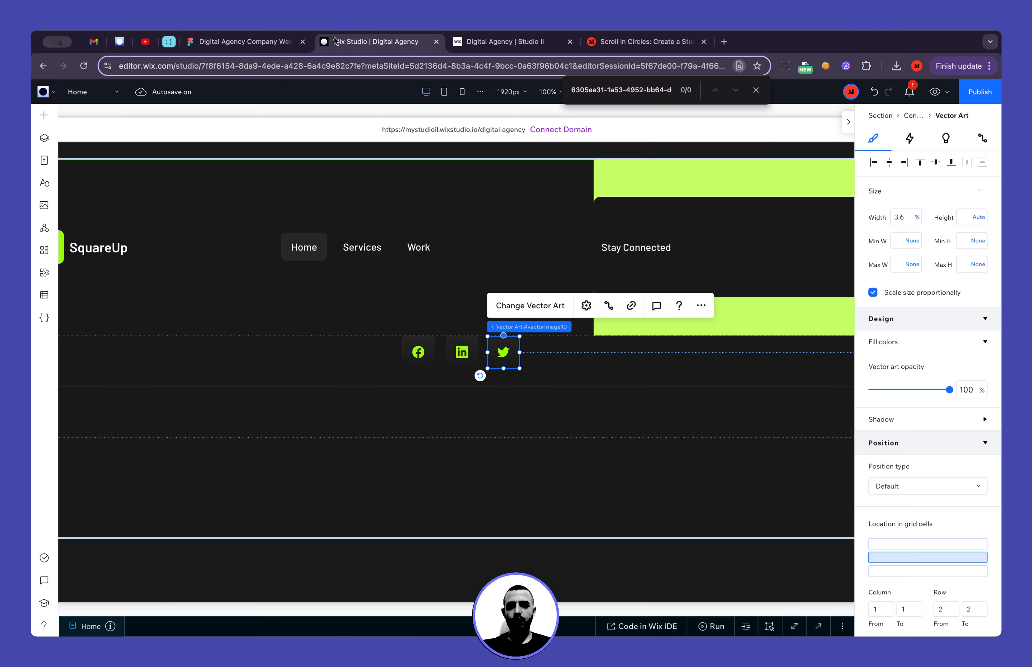
{"action": "left_click", "coordinate": [414, 347]}
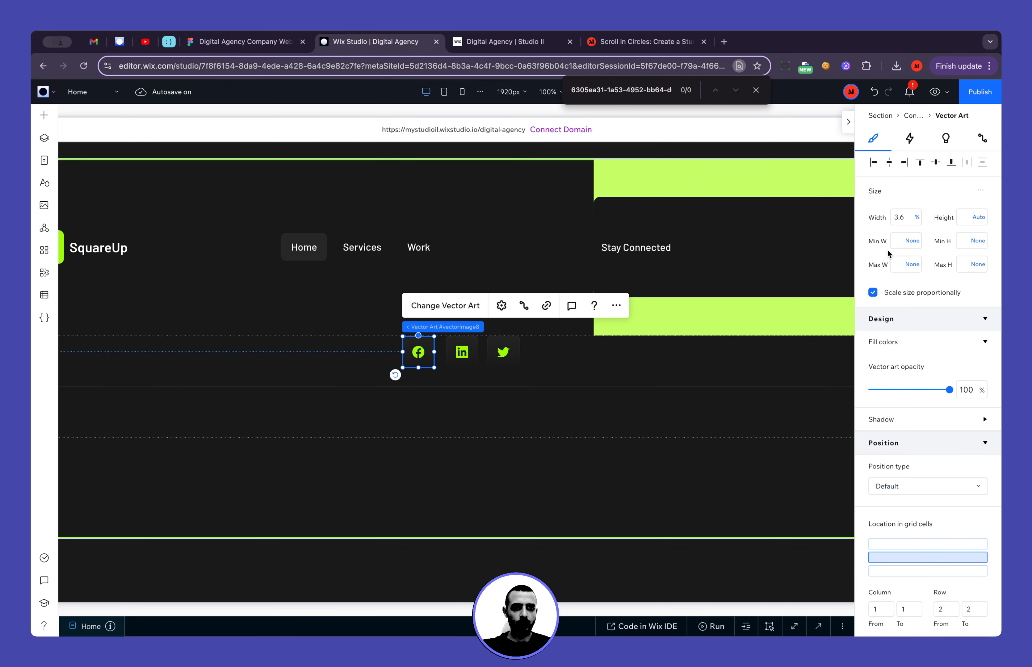
{"action": "left_click", "coordinate": [919, 221]}
{"action": "left_click", "coordinate": [893, 201]}
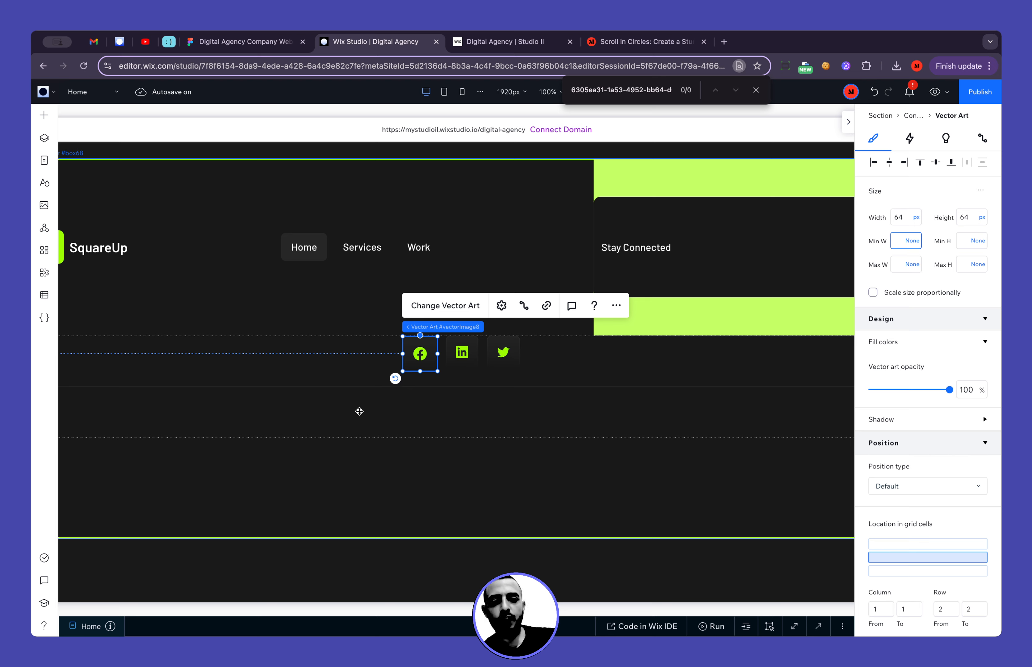
Set the width and height of the LinkedIn and Twitter icons to 64 px each
{"action": "left_click", "coordinate": [461, 353]}
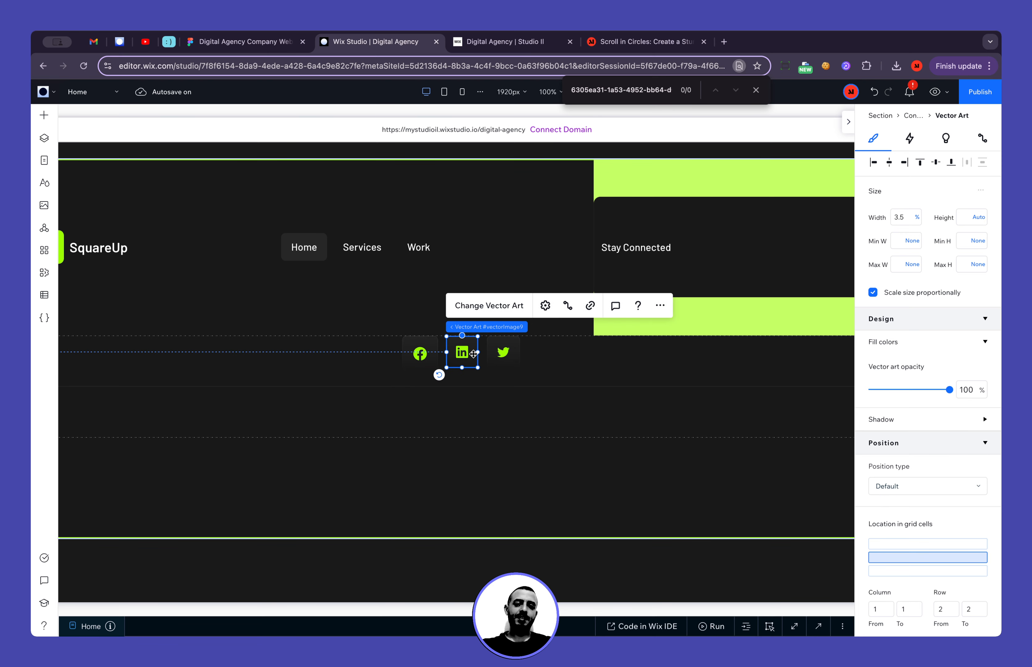
{"action": "left_click", "coordinate": [909, 218]}
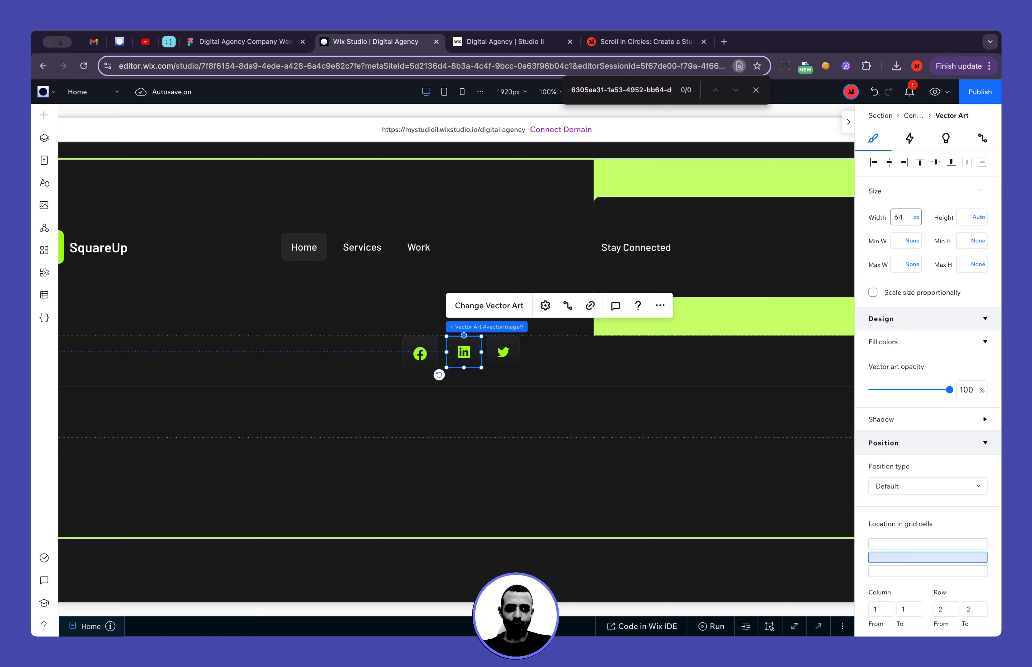
{"action": "left_click", "coordinate": [979, 220]}
{"action": "left_click", "coordinate": [969, 217]}
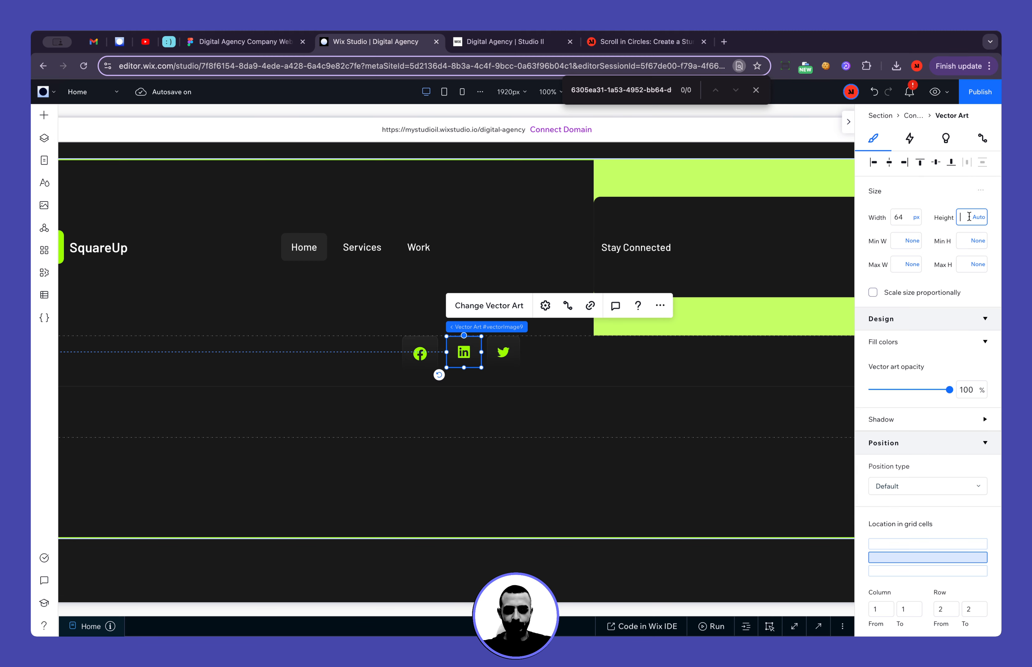
{"action": "type", "text": "64"}
{"action": "key", "text": "Return"}
{"action": "left_click", "coordinate": [503, 352]}
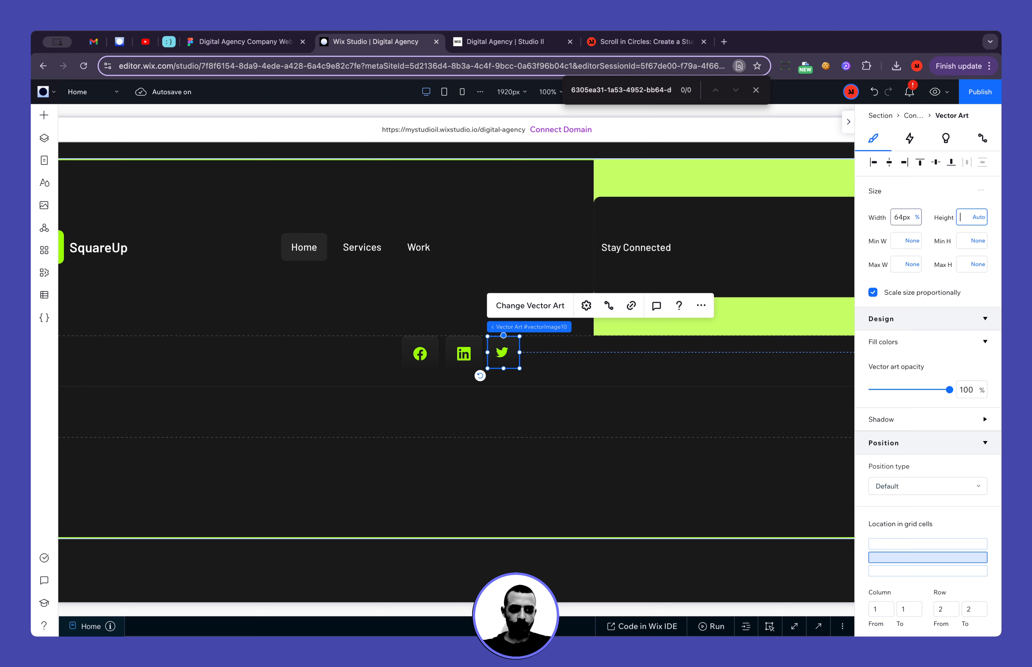
Select the Facebook, LinkedIn and Twitter icons together and group them in a horizontal stack
{"action": "left_click", "coordinate": [463, 354], "text": "shift"}
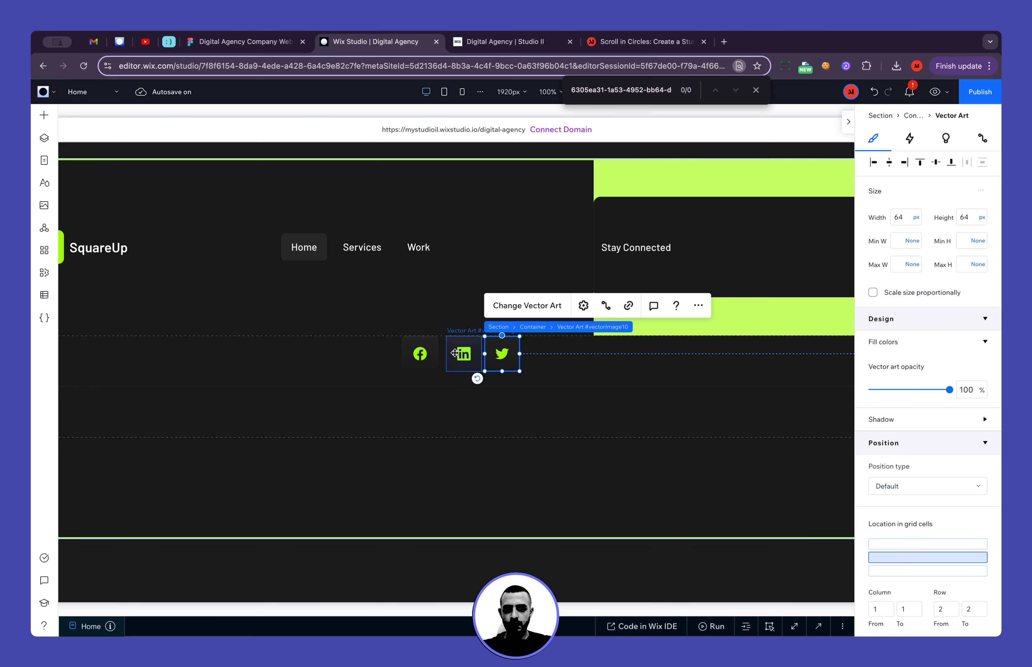
{"action": "left_click", "coordinate": [430, 353], "text": "shift"}
{"action": "key", "text": "shift+s"}
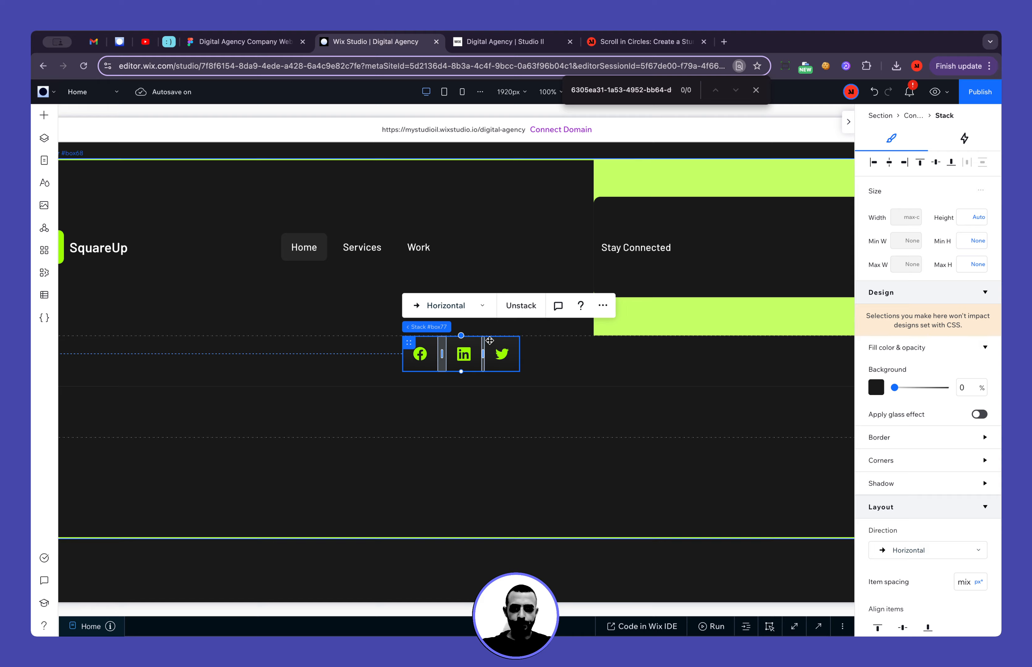
Check the spacing between the social buttons in the Figma design and set the Wix Studio icon stack's item spacing to 14 px
{"action": "left_click", "coordinate": [242, 41]}
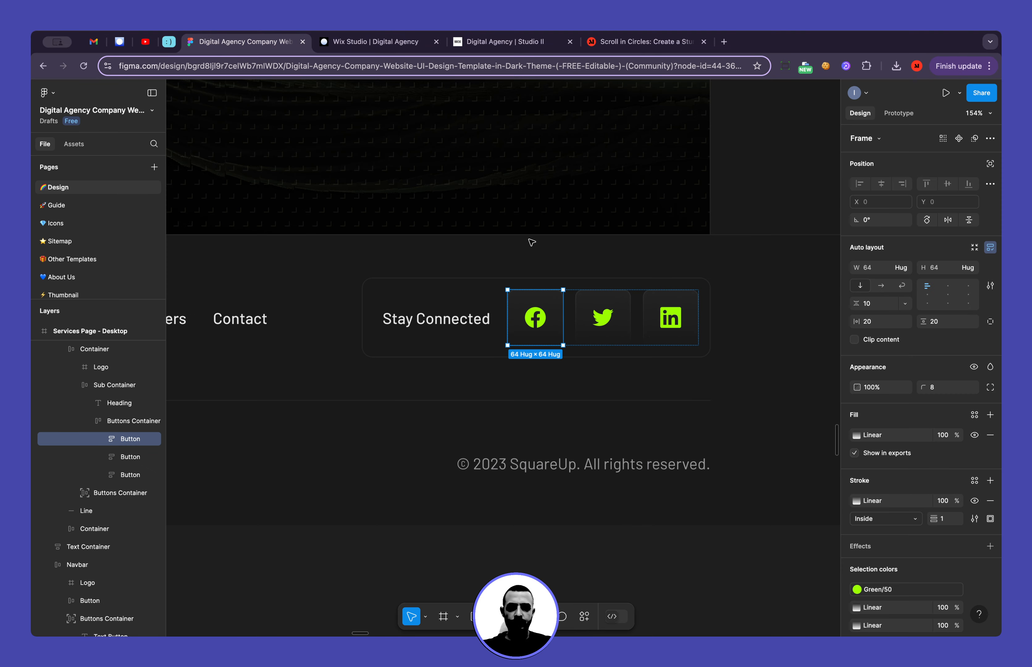
{"action": "scroll", "coordinate": [575, 312], "scroll_direction": "up", "scroll_amount": 5}
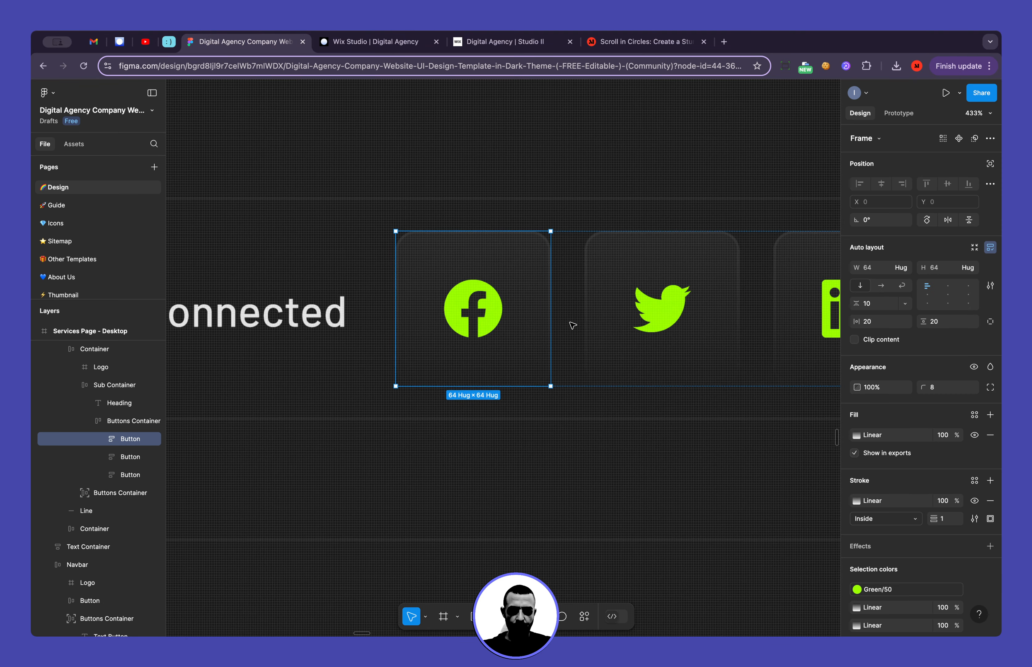
{"action": "left_click", "coordinate": [606, 315]}
{"action": "left_click", "coordinate": [315, 41]}
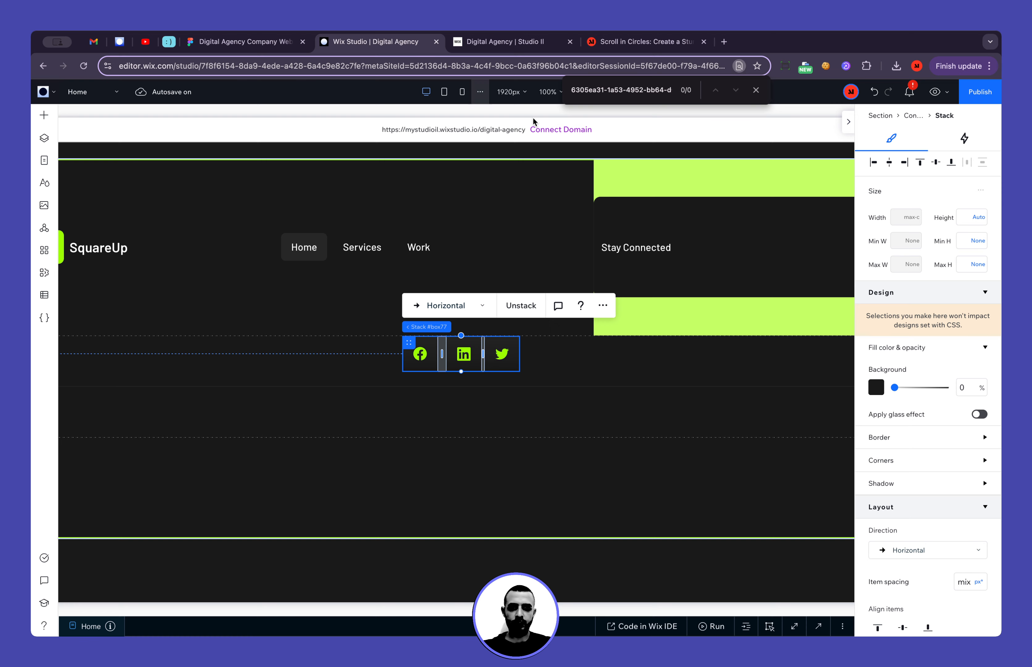
{"action": "scroll", "coordinate": [952, 494], "scroll_direction": "down", "scroll_amount": 4}
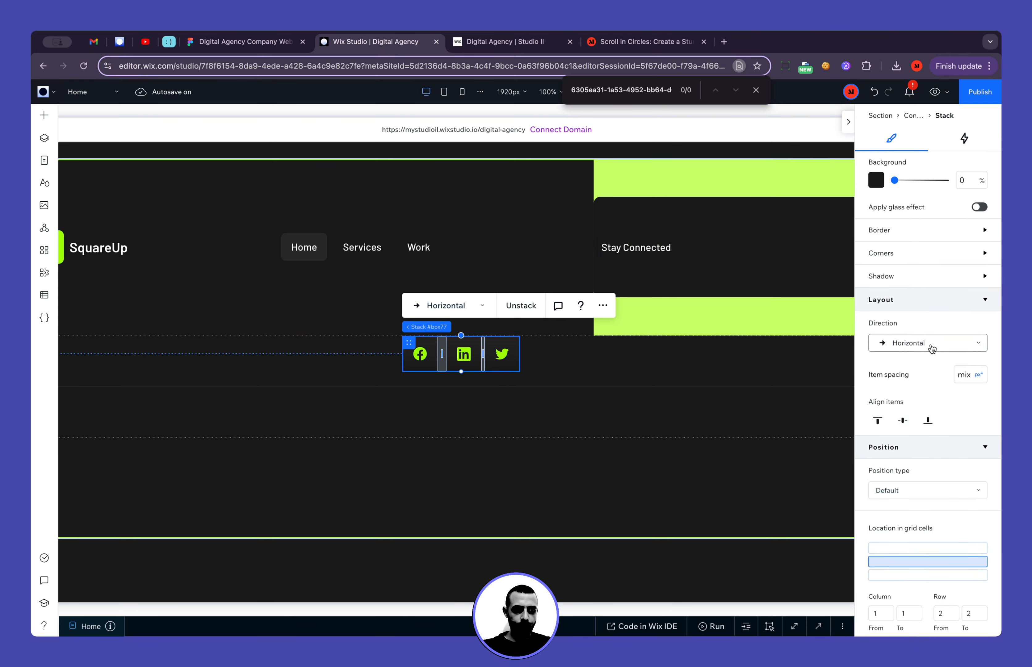
{"action": "left_click", "coordinate": [976, 375]}
{"action": "left_click", "coordinate": [951, 319]}
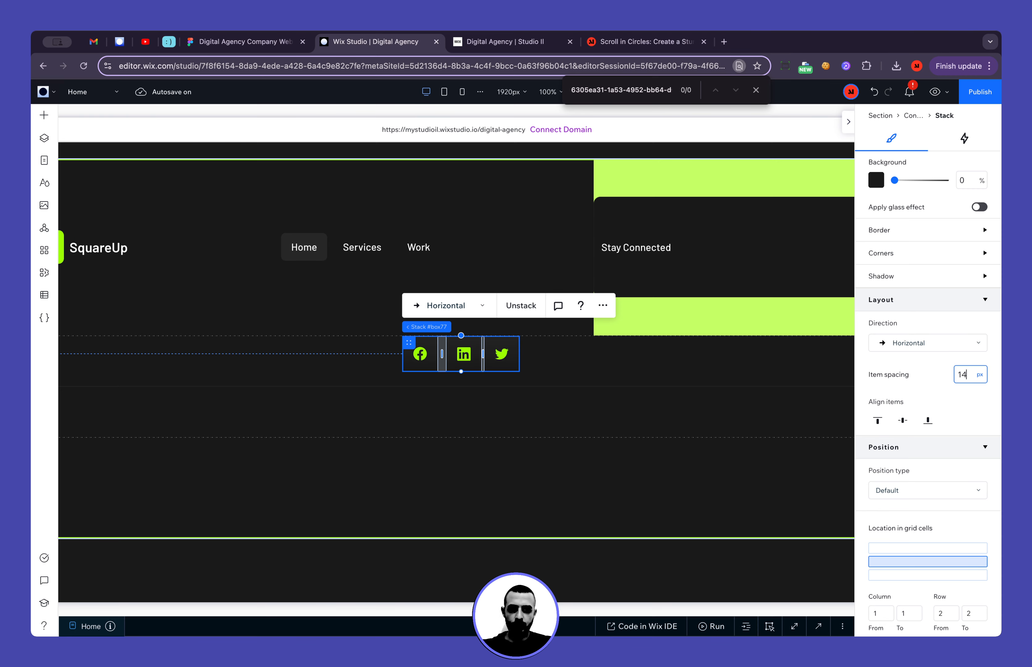
Move the icon stack into the second column of the Stay Connected container, vertically centred beside the text
{"action": "scroll", "coordinate": [790, 380], "scroll_direction": "right", "scroll_amount": 3}
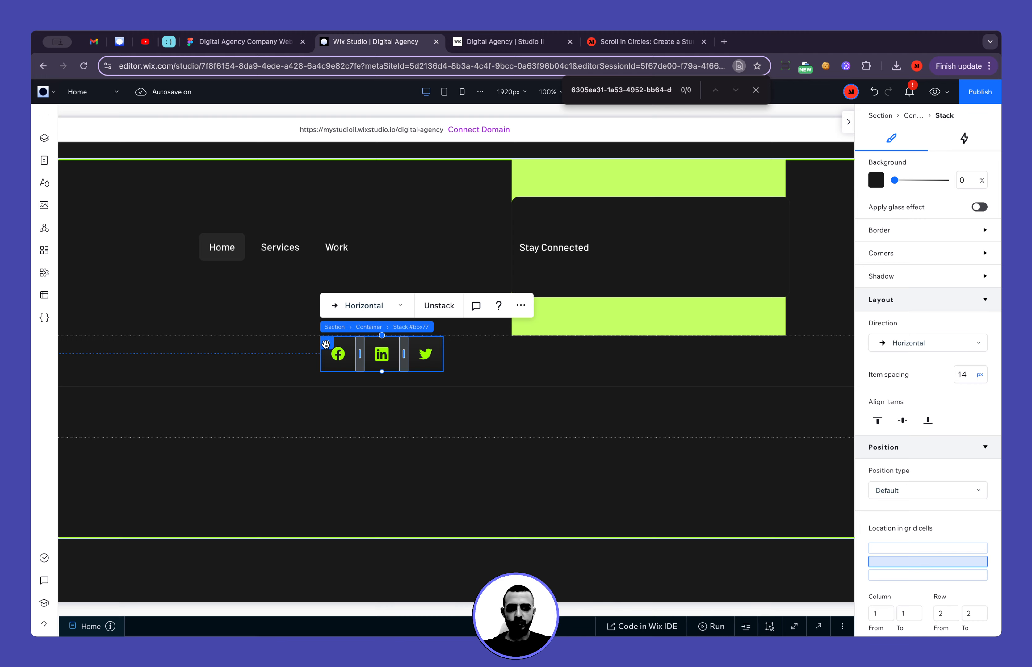
{"action": "left_click_drag", "start_coordinate": [327, 344], "coordinate": [660, 232]}
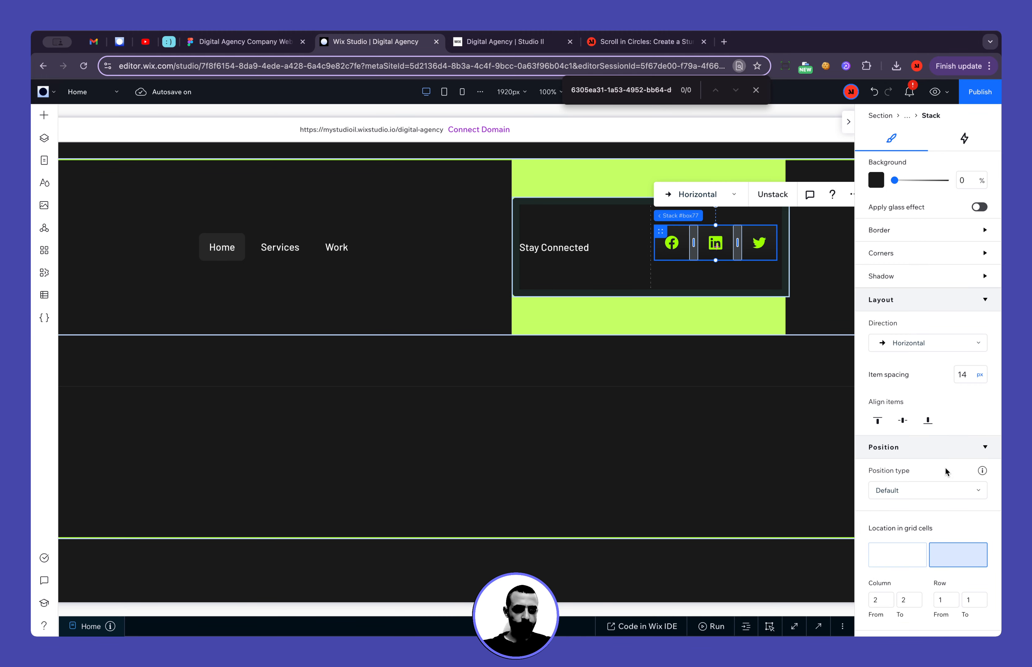
{"action": "scroll", "coordinate": [958, 525], "scroll_direction": "down", "scroll_amount": 5}
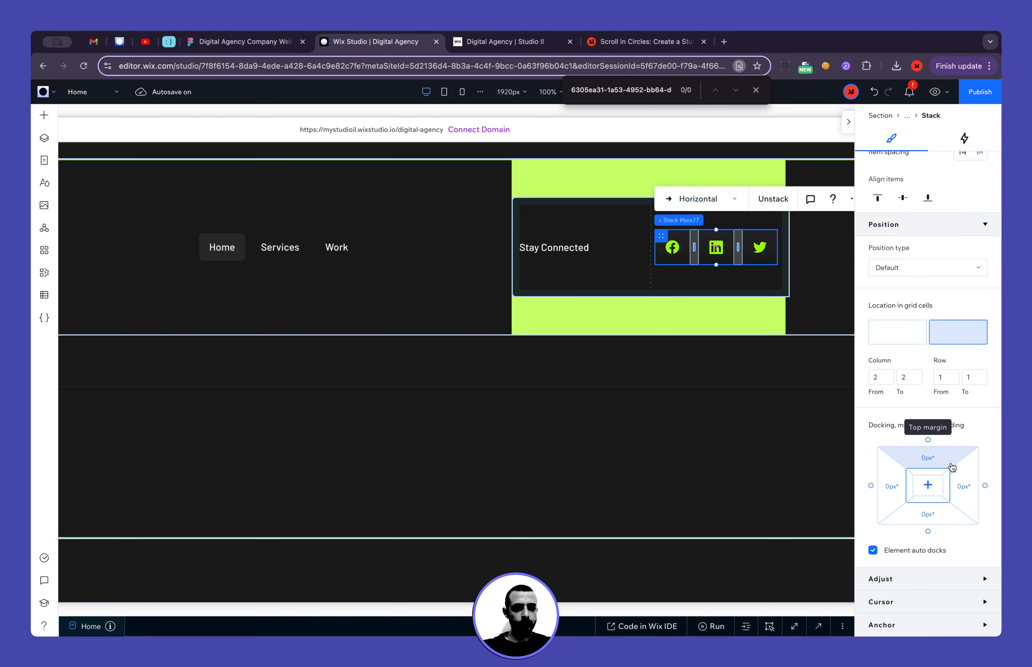
Change the Stay Connected container's row height from min/max to the fraction (fr) unit
{"action": "left_click", "coordinate": [644, 279]}
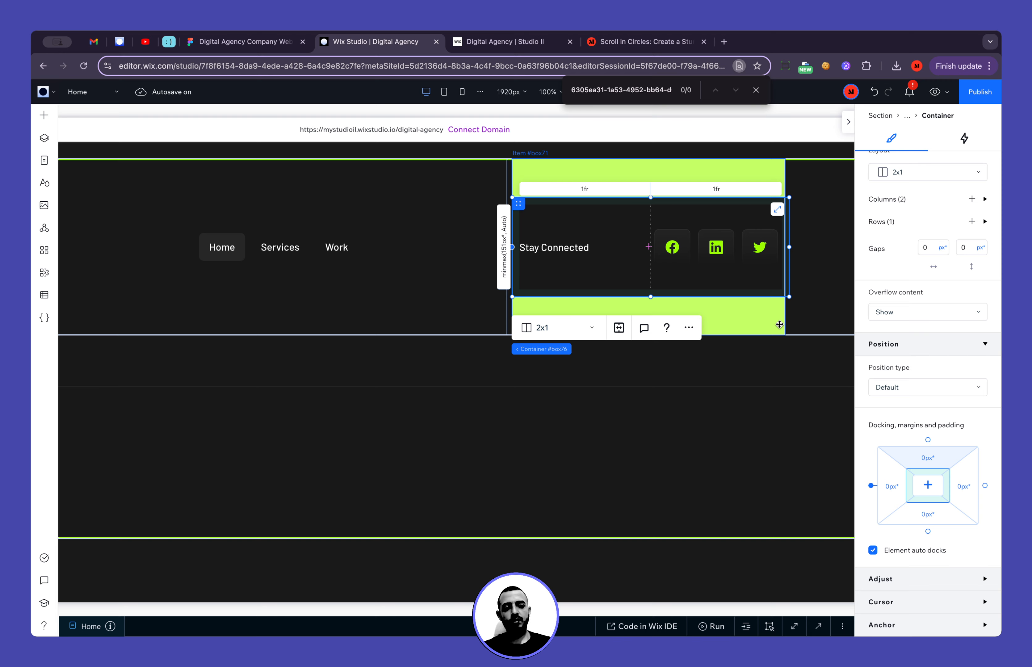
{"action": "left_click", "coordinate": [503, 247]}
{"action": "left_click", "coordinate": [893, 302]}
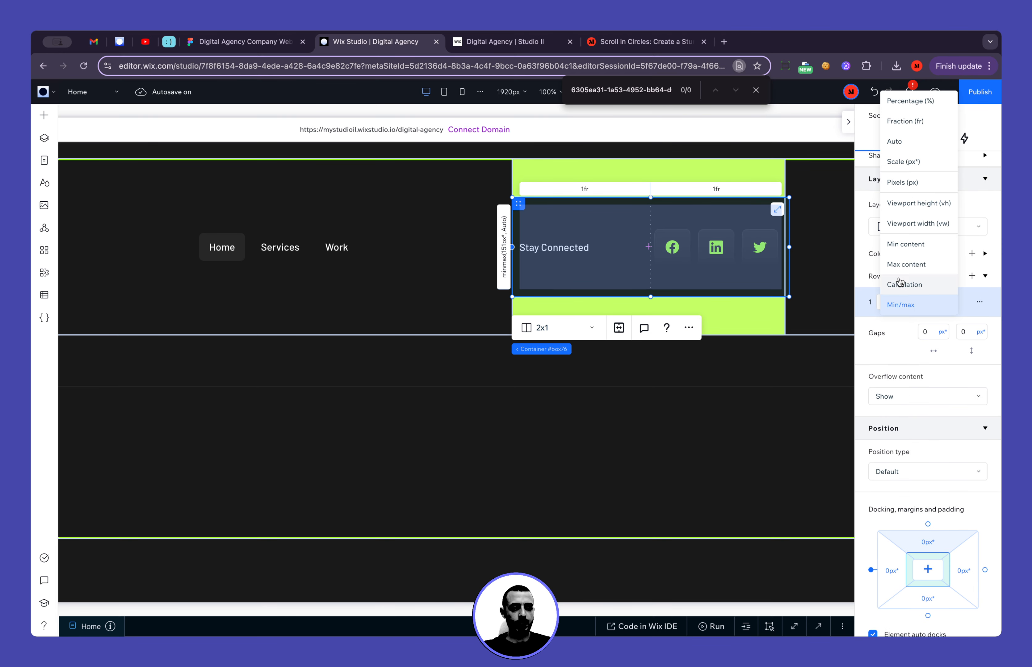
{"action": "left_click", "coordinate": [905, 121]}
{"action": "left_click", "coordinate": [746, 467]}
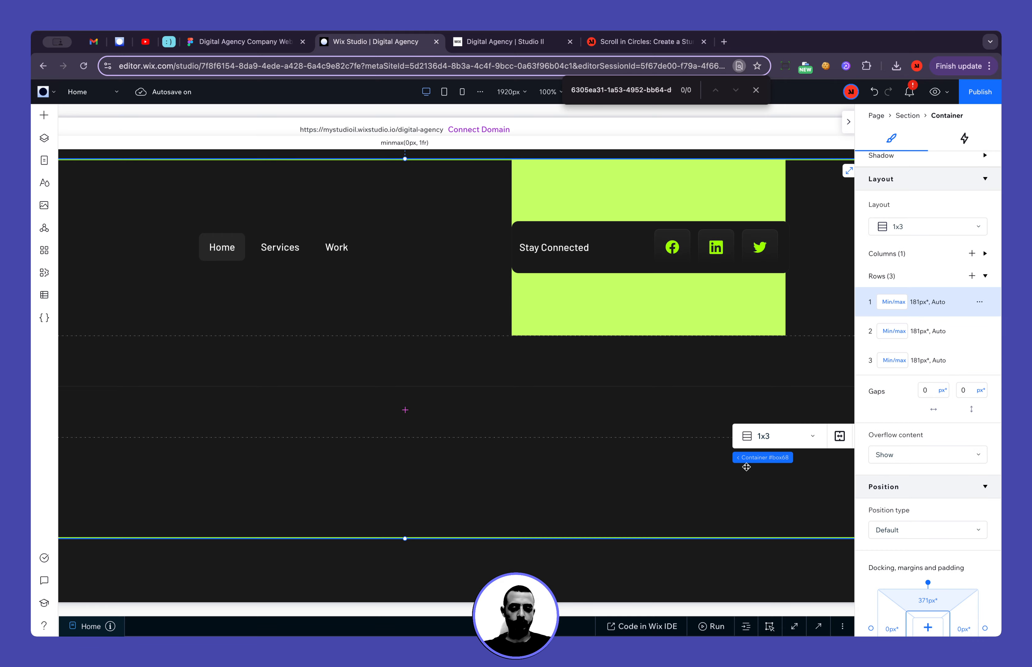
Change the row height of the green item holding the Stay Connected container to the fraction (fr) unit
{"action": "scroll", "coordinate": [642, 444], "scroll_direction": "up", "scroll_amount": 3}
{"action": "left_click", "coordinate": [613, 433]}
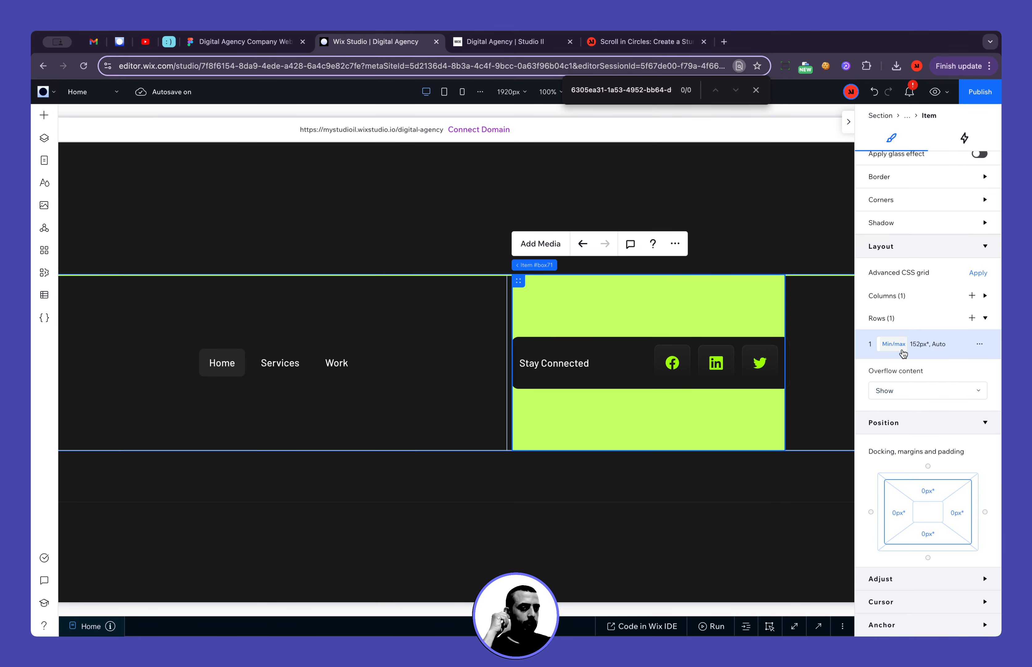
{"action": "scroll", "coordinate": [903, 353], "scroll_direction": "up", "scroll_amount": 5}
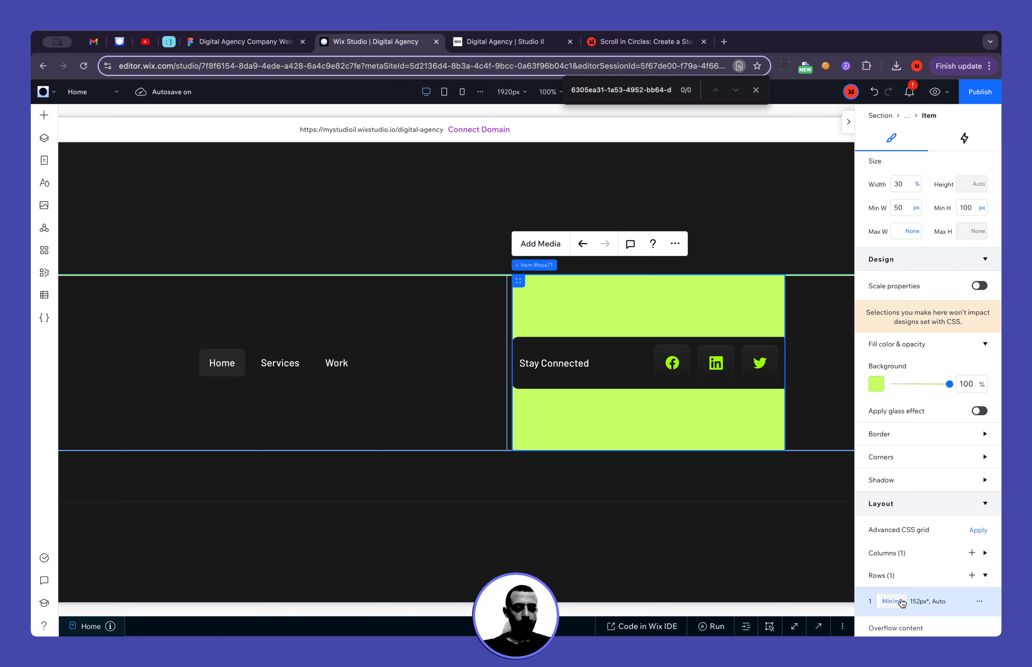
{"action": "left_click", "coordinate": [902, 603]}
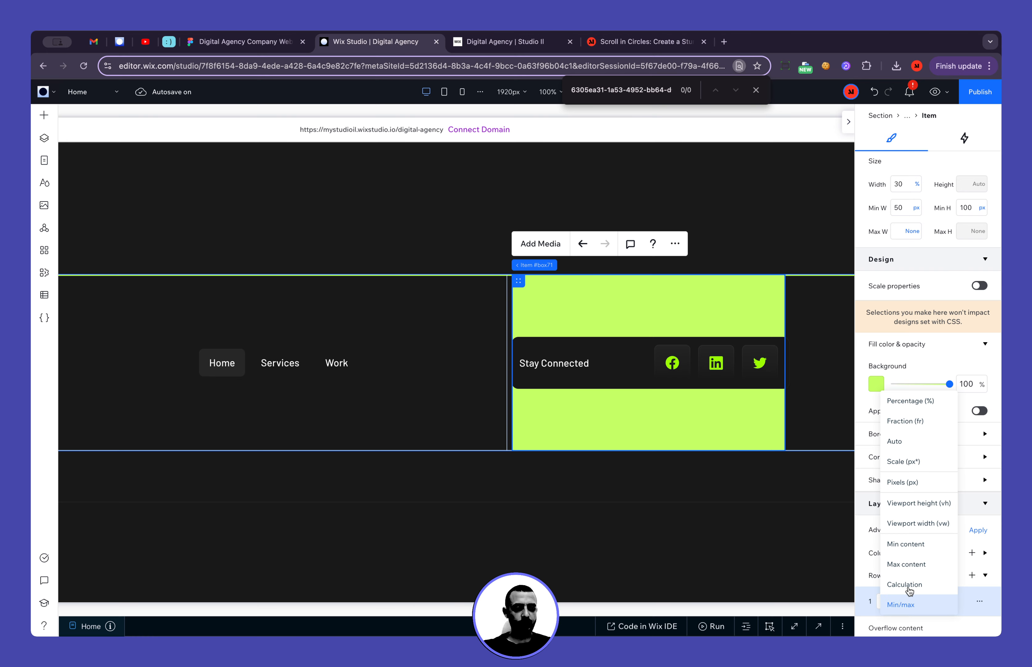
{"action": "left_click", "coordinate": [916, 427]}
Set the green item's minimum height to None and its width to Max content
{"action": "left_click", "coordinate": [981, 212]}
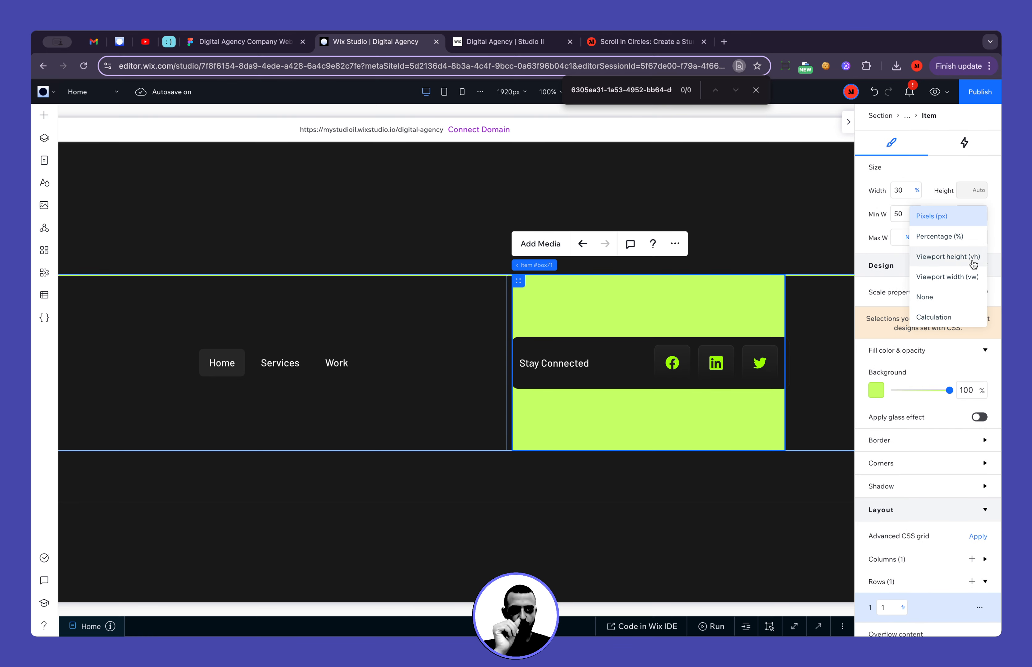
{"action": "left_click", "coordinate": [955, 298]}
{"action": "left_click", "coordinate": [916, 191]}
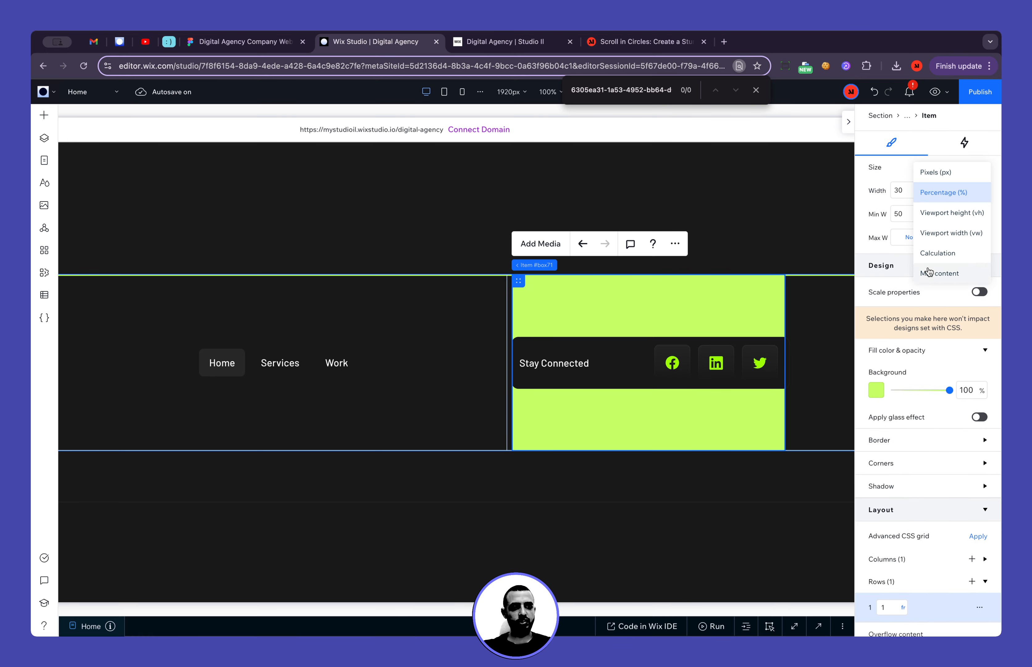
{"action": "left_click", "coordinate": [944, 274]}
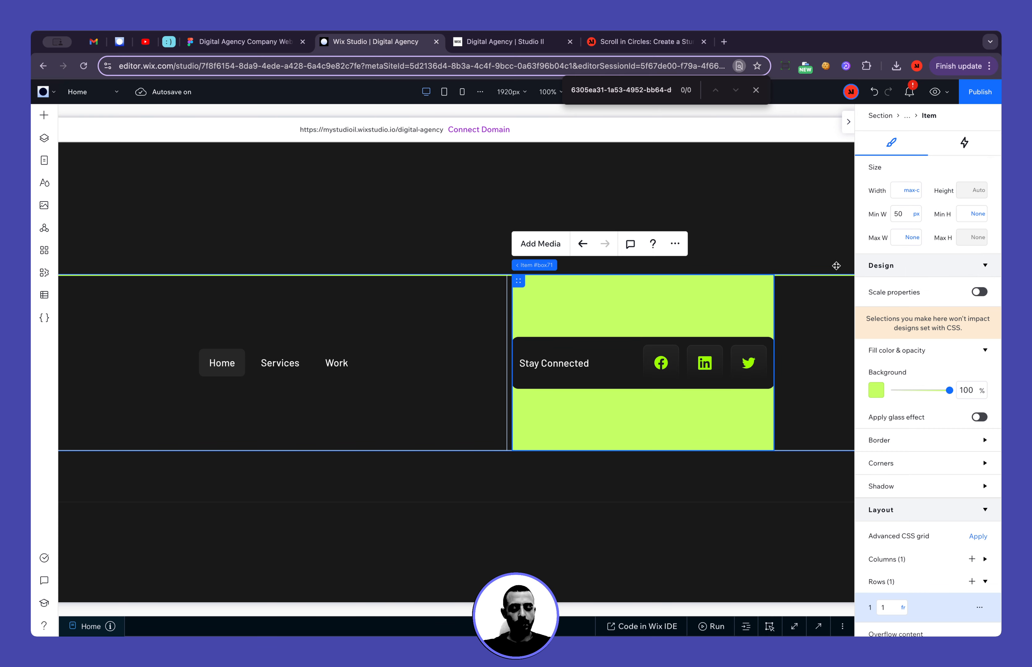
Set the first column of the Stay Connected container to Max content so it fits the text
{"action": "left_click", "coordinate": [621, 349]}
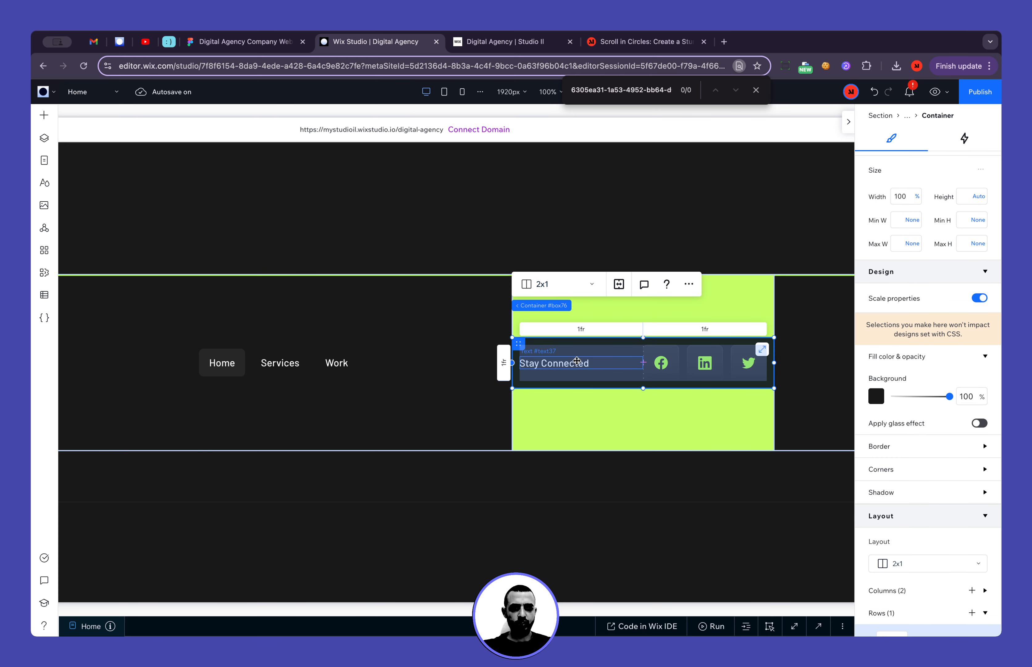
{"action": "scroll", "coordinate": [900, 411], "scroll_direction": "down", "scroll_amount": 5}
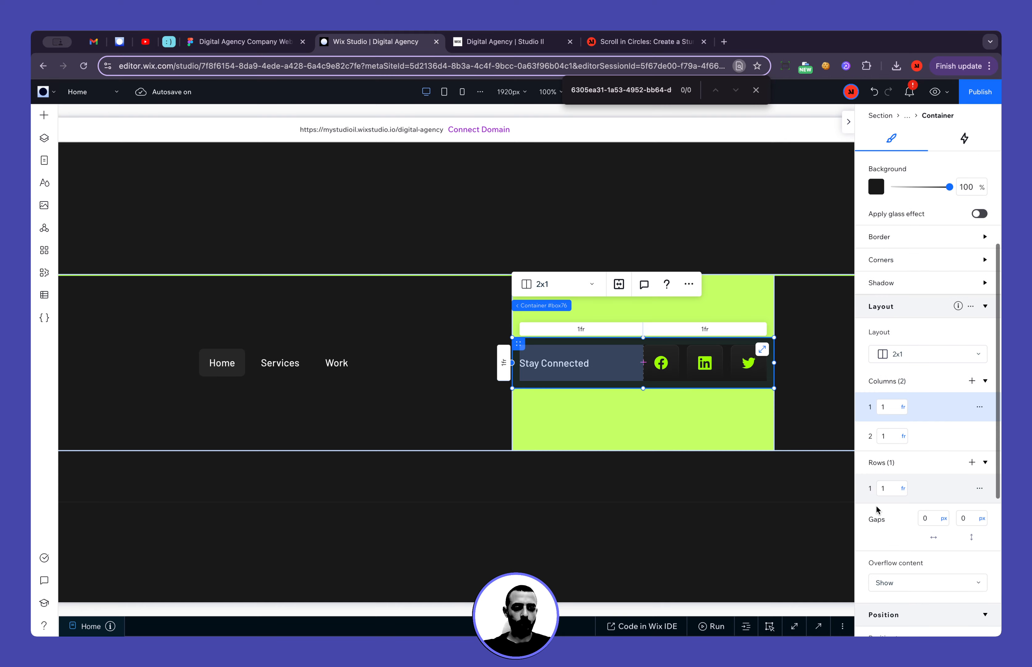
{"action": "left_click", "coordinate": [902, 408]}
{"action": "left_click", "coordinate": [933, 553]}
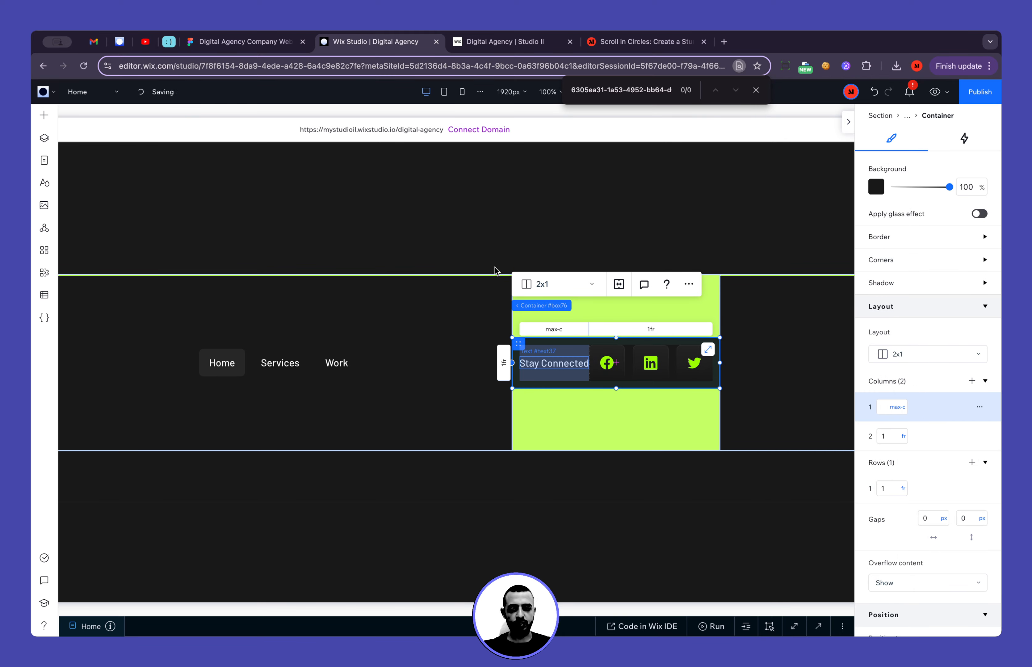
Check the spacing beside the Stay Connected heading in the Figma design and set the Stay Connected container's horizontal gap to 20 px in Wix Studio
{"action": "left_click", "coordinate": [246, 43]}
{"action": "left_click", "coordinate": [326, 313]}
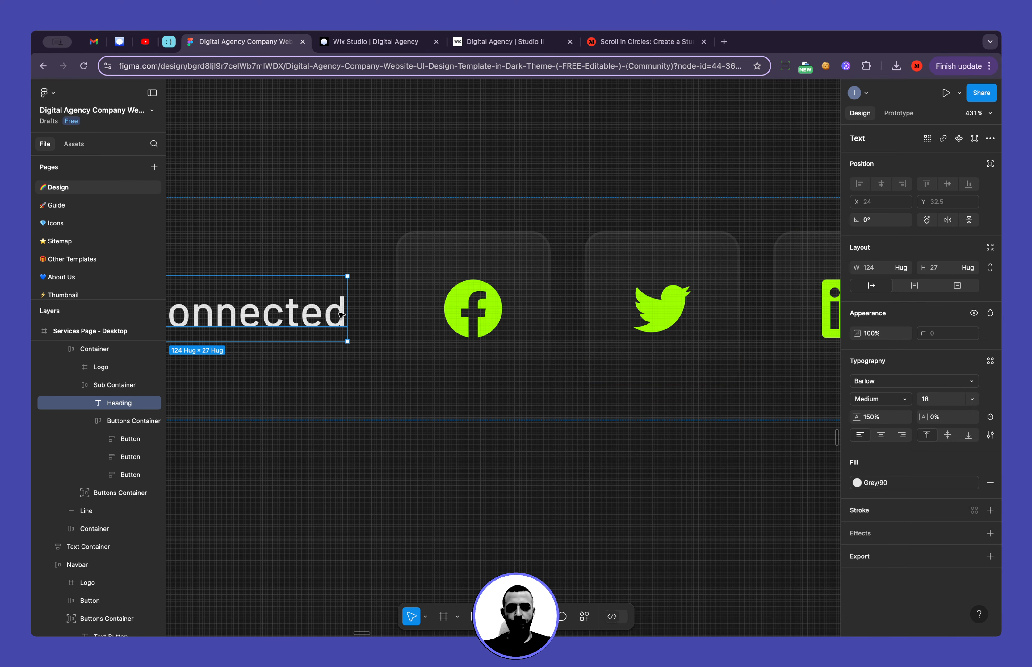
{"action": "key", "text": "alt"}
{"action": "left_click", "coordinate": [363, 48]}
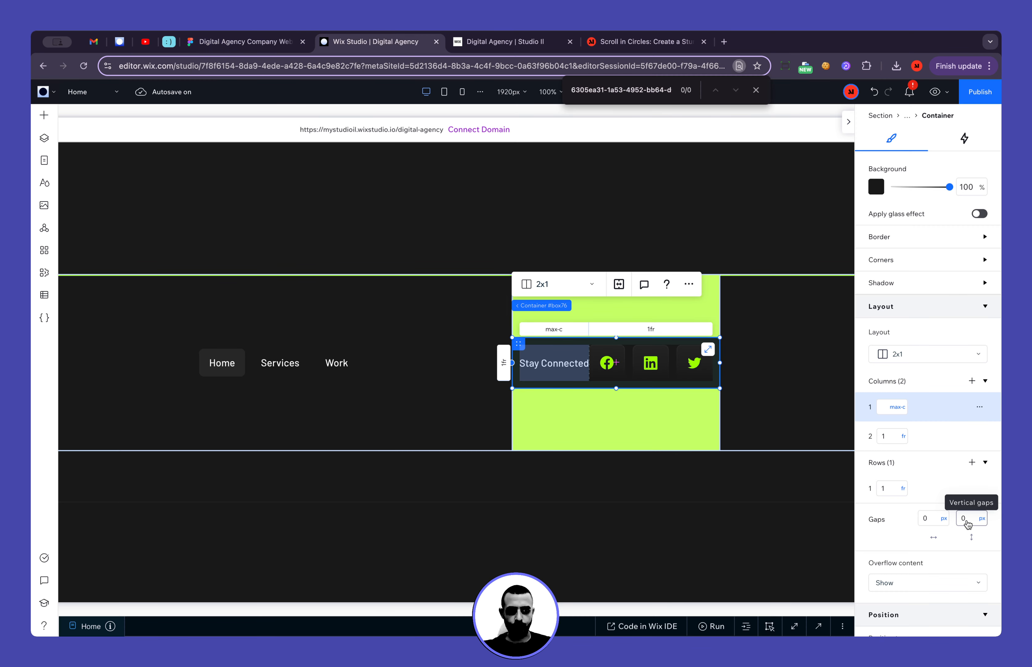
{"action": "left_click", "coordinate": [940, 520]}
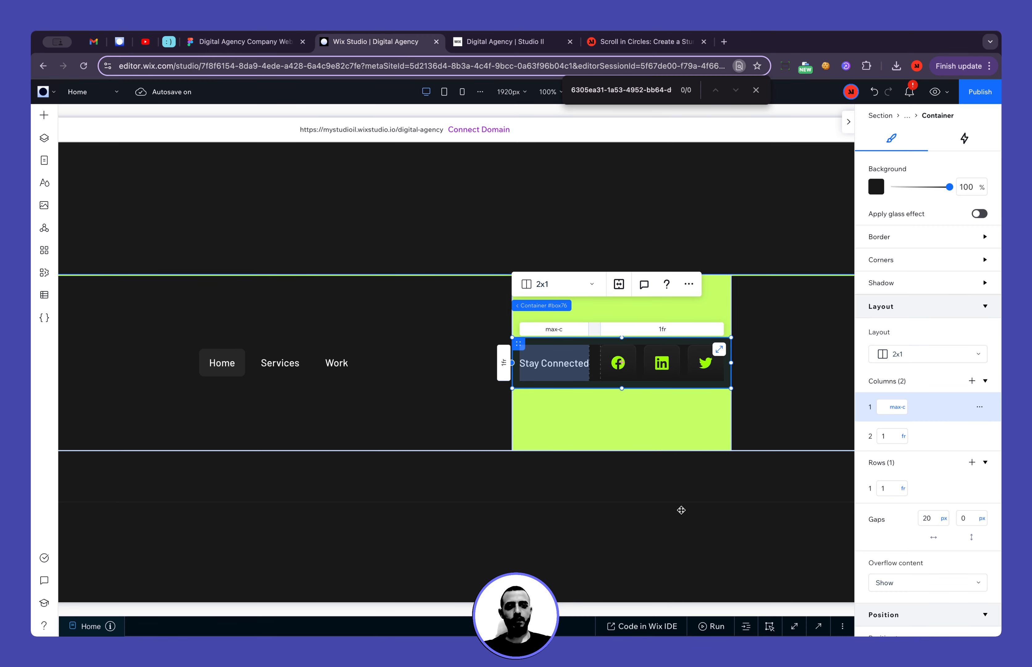
Set the background opacity of the green item around the Stay Connected container to 0%
{"action": "left_click", "coordinate": [692, 433]}
{"action": "scroll", "coordinate": [967, 390], "scroll_direction": "up", "scroll_amount": 4}
{"action": "left_click", "coordinate": [971, 396]}
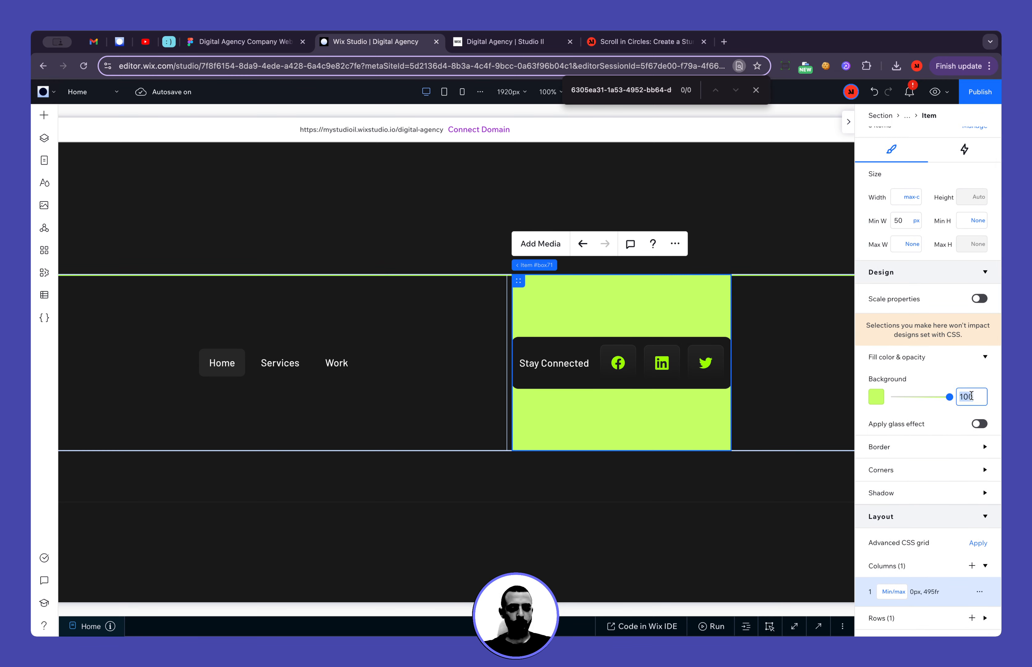
{"action": "type", "text": "0"}
{"action": "scroll", "coordinate": [926, 523], "scroll_direction": "down", "scroll_amount": 3}
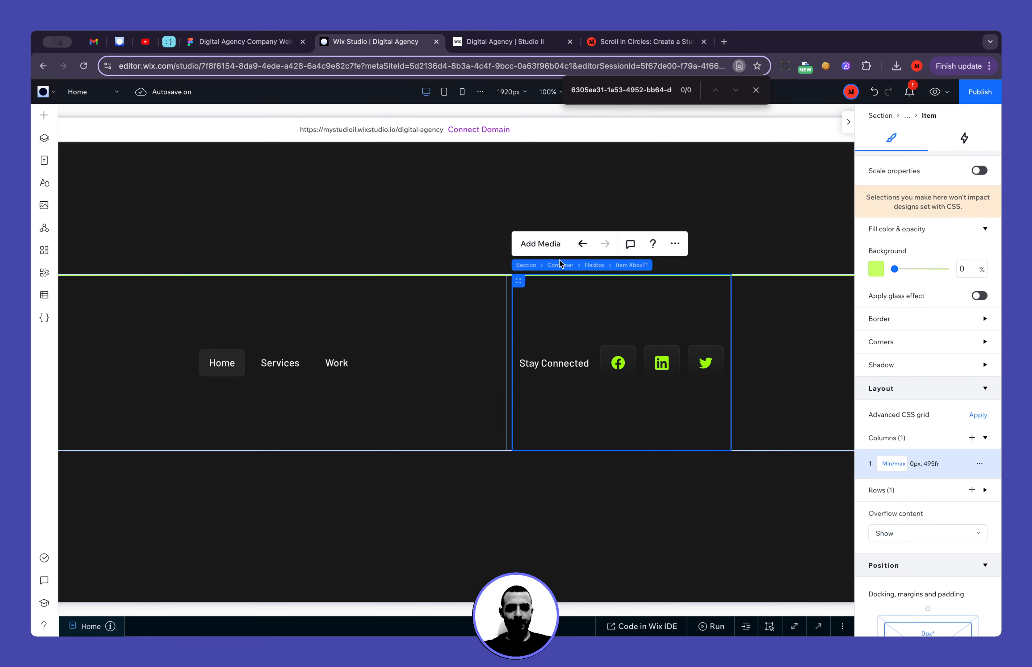
Set the minimum height of the parent flexbox holding the three footer items to None
{"action": "left_click", "coordinate": [594, 265]}
{"action": "scroll", "coordinate": [920, 256], "scroll_direction": "up", "scroll_amount": 4}
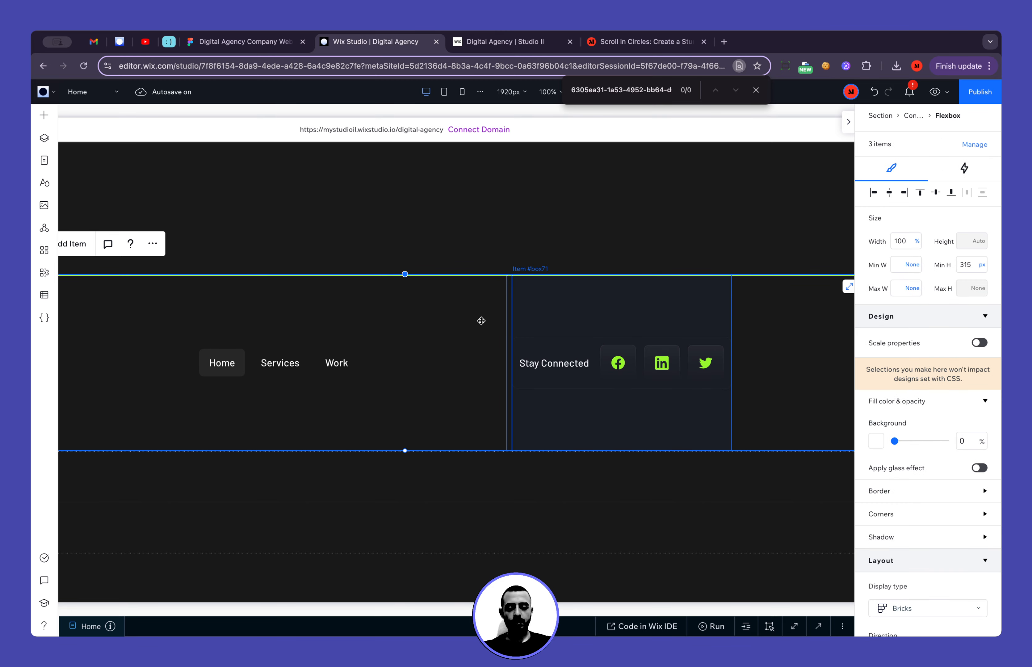
{"action": "scroll", "coordinate": [165, 331], "scroll_direction": "left", "scroll_amount": 5}
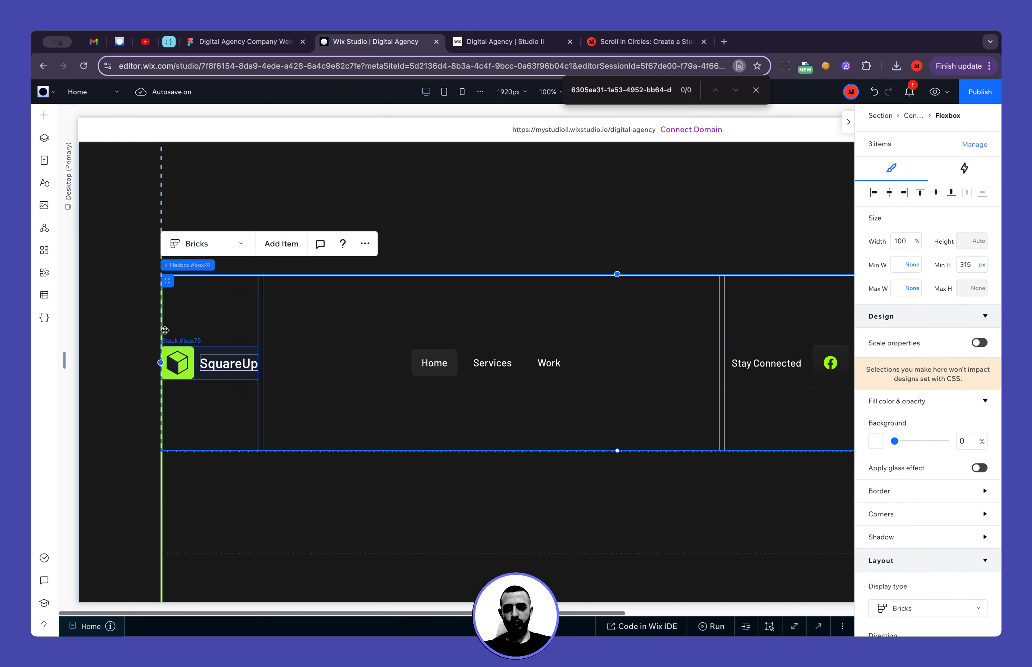
{"action": "left_click", "coordinate": [983, 265]}
{"action": "left_click", "coordinate": [946, 350]}
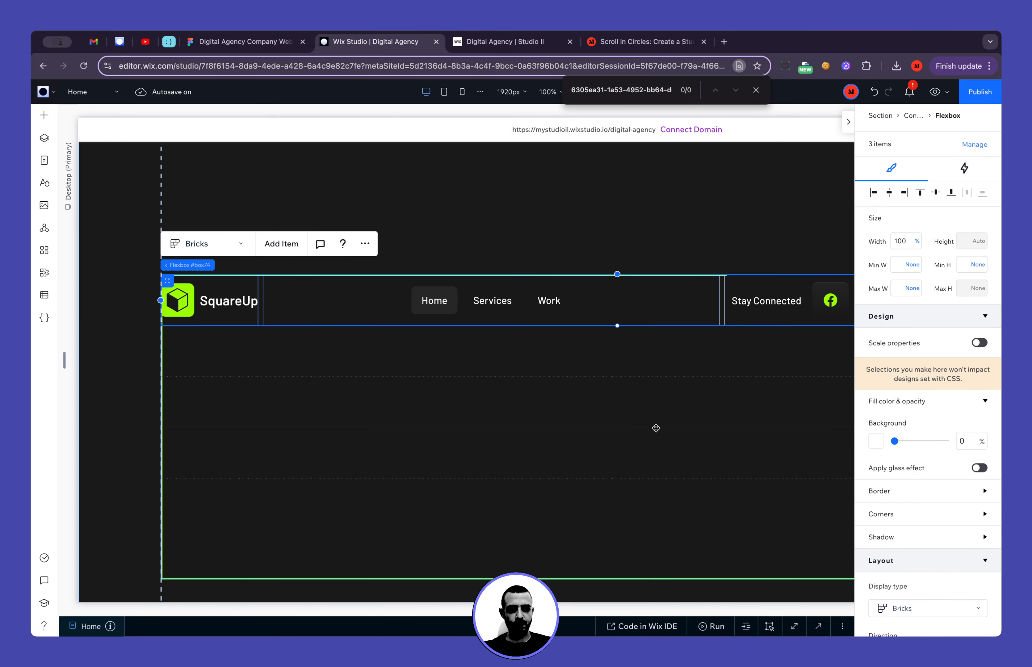
Remove the flexbox's left docking and turn off its Element auto docks option
{"action": "scroll", "coordinate": [655, 428], "scroll_direction": "right", "scroll_amount": 8}
{"action": "scroll", "coordinate": [893, 377], "scroll_direction": "down", "scroll_amount": 10}
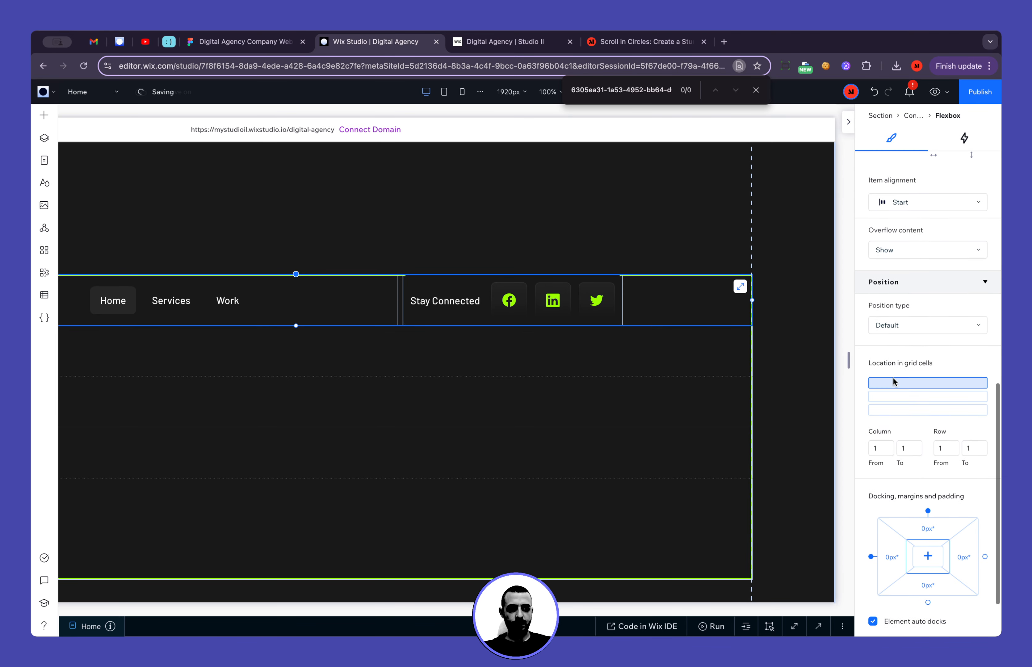
{"action": "scroll", "coordinate": [893, 377], "scroll_direction": "down", "scroll_amount": 3}
{"action": "left_click", "coordinate": [871, 485]}
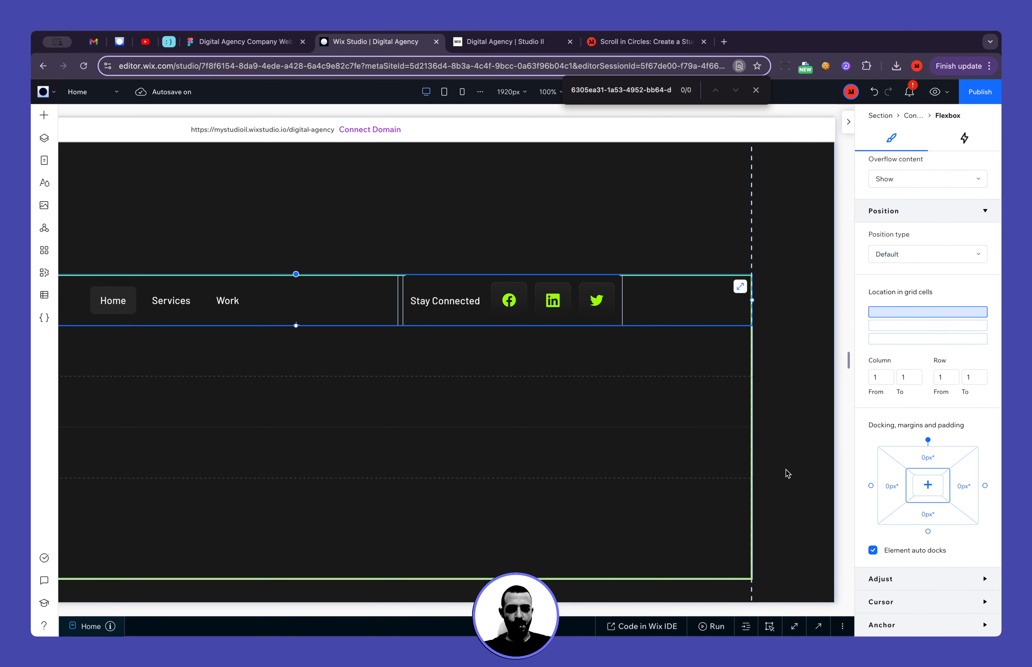
{"action": "left_click", "coordinate": [777, 451]}
{"action": "left_click", "coordinate": [679, 307]}
{"action": "scroll", "coordinate": [681, 308], "scroll_direction": "left", "scroll_amount": 6}
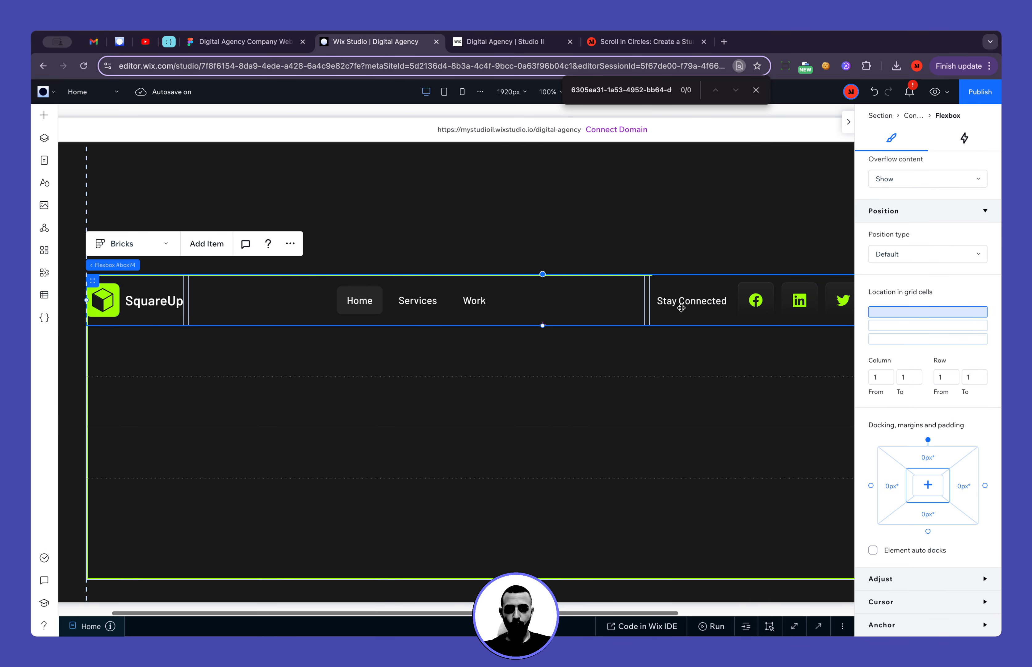
{"action": "scroll", "coordinate": [581, 434], "scroll_direction": "right", "scroll_amount": 2}
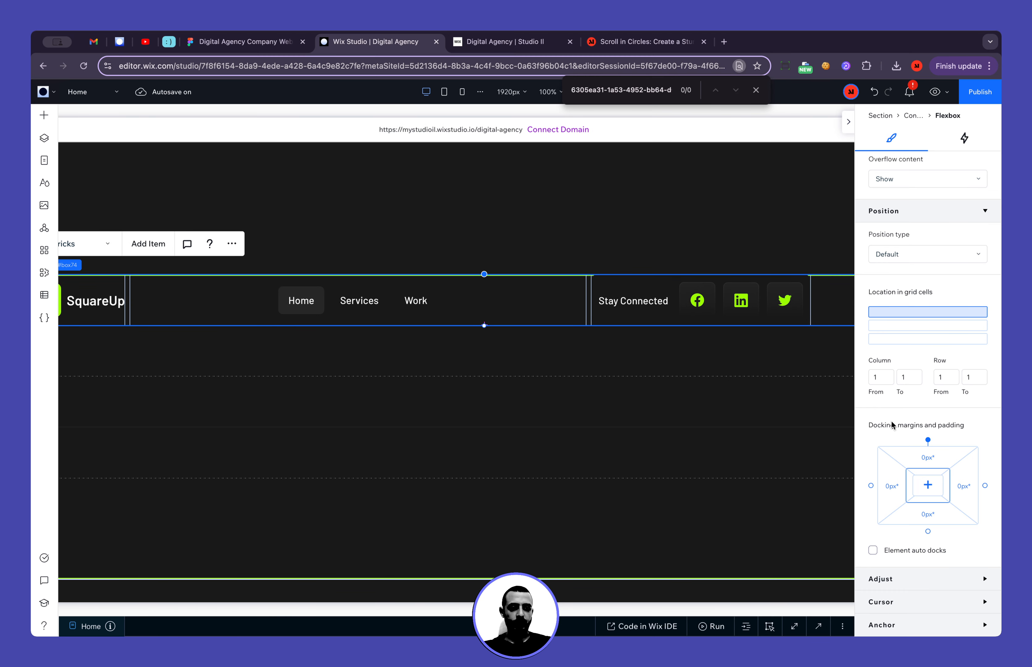
Try the Center item alignment on the footer flexbox and check both ends of the row
{"action": "scroll", "coordinate": [892, 422], "scroll_direction": "up", "scroll_amount": 8}
{"action": "left_click", "coordinate": [902, 325]}
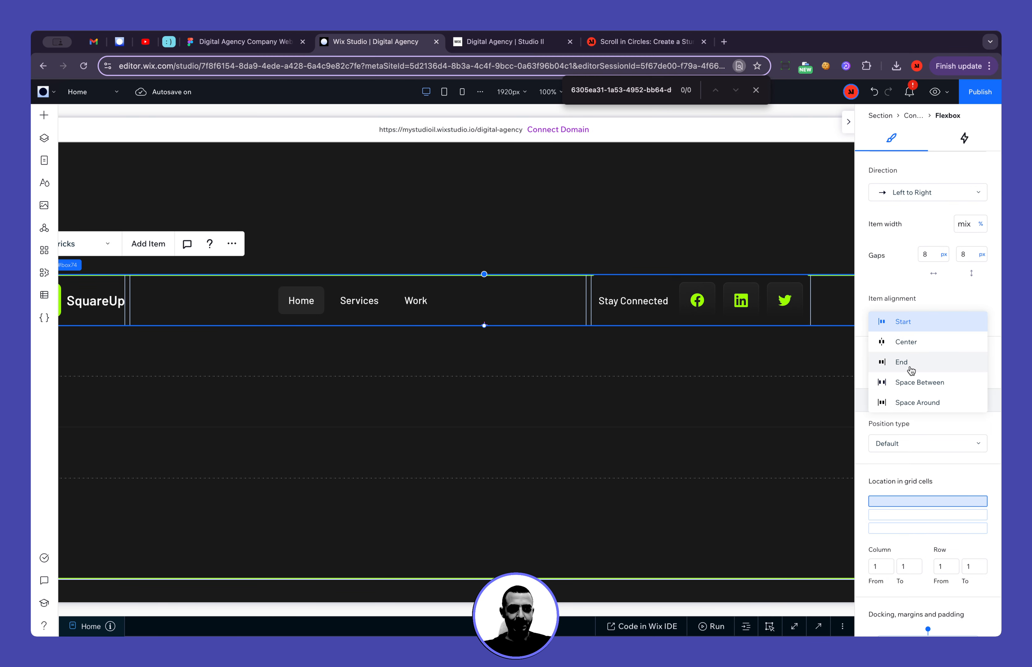
{"action": "left_click", "coordinate": [905, 341]}
{"action": "scroll", "coordinate": [662, 397], "scroll_direction": "left", "scroll_amount": 4}
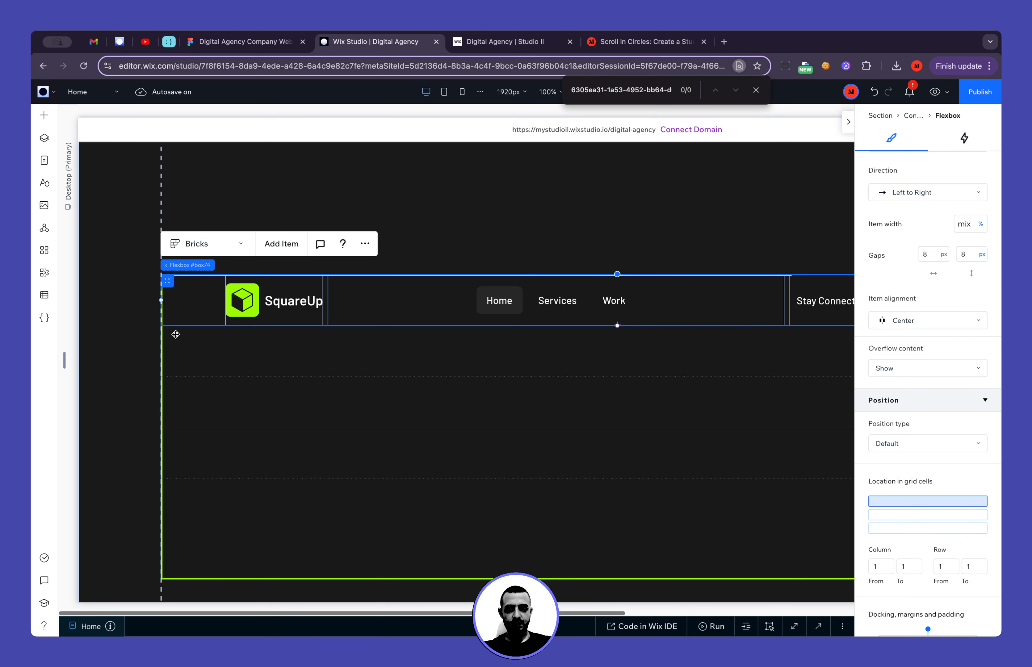
{"action": "scroll", "coordinate": [180, 301], "scroll_direction": "right", "scroll_amount": 10}
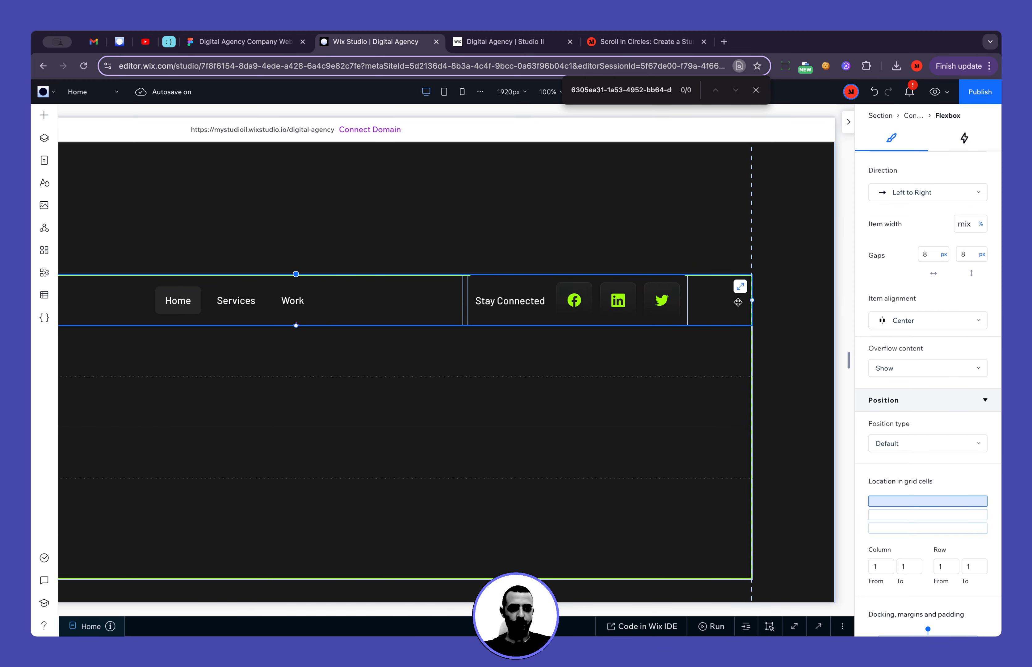
Set the footer flexbox's item alignment to Space Between
{"action": "left_click", "coordinate": [907, 322]}
{"action": "left_click", "coordinate": [928, 364]}
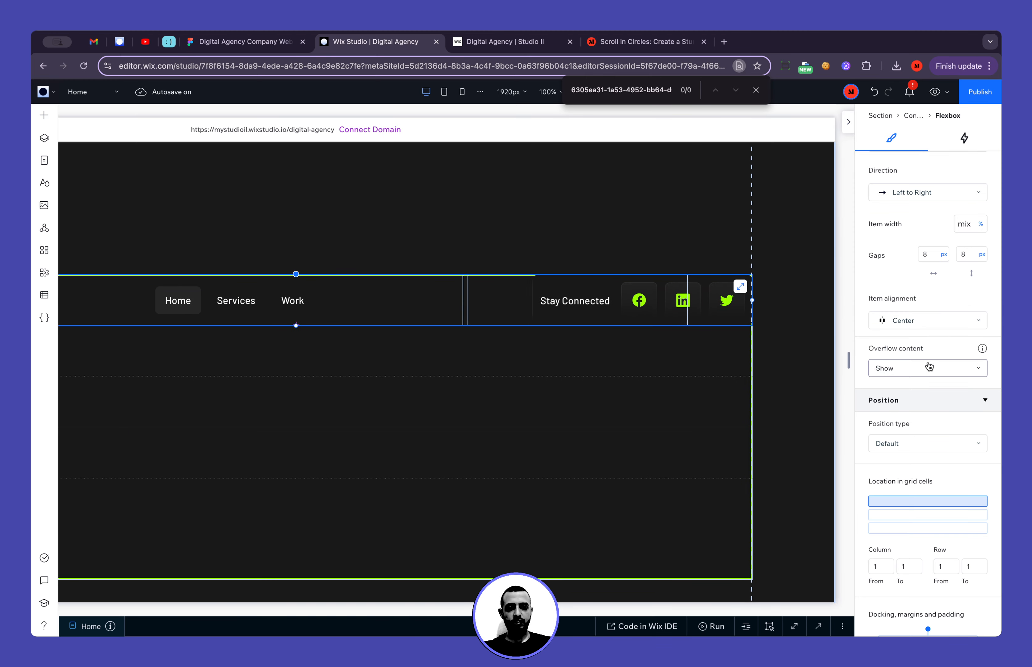
{"action": "scroll", "coordinate": [616, 409], "scroll_direction": "left", "scroll_amount": 8}
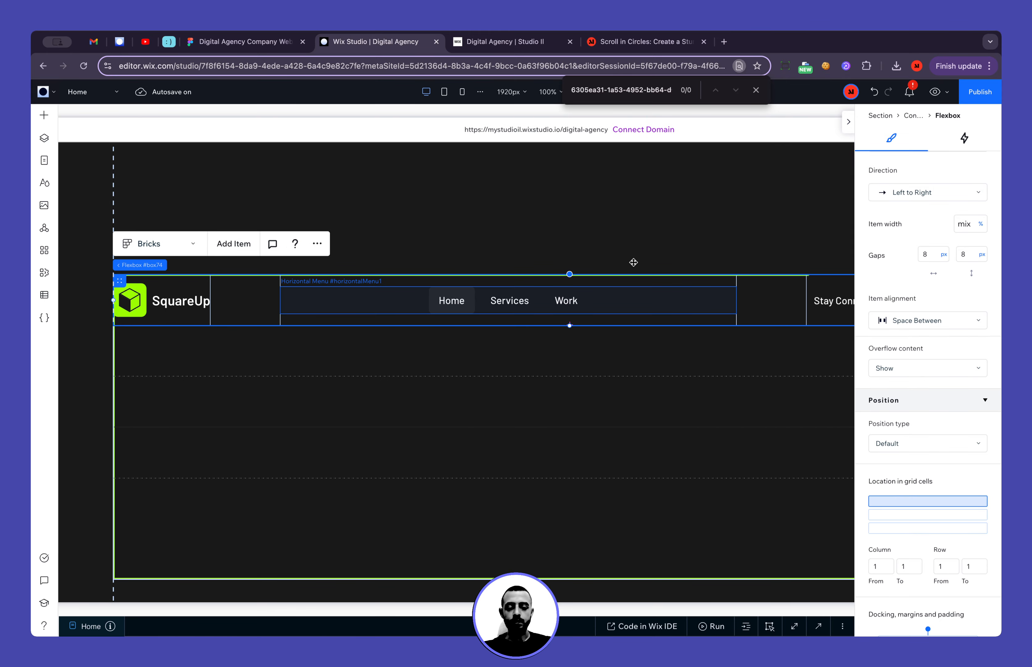
Narrow the canvas to about 1156 px to examine how the footer row responds at smaller widths
{"action": "left_click", "coordinate": [848, 123]}
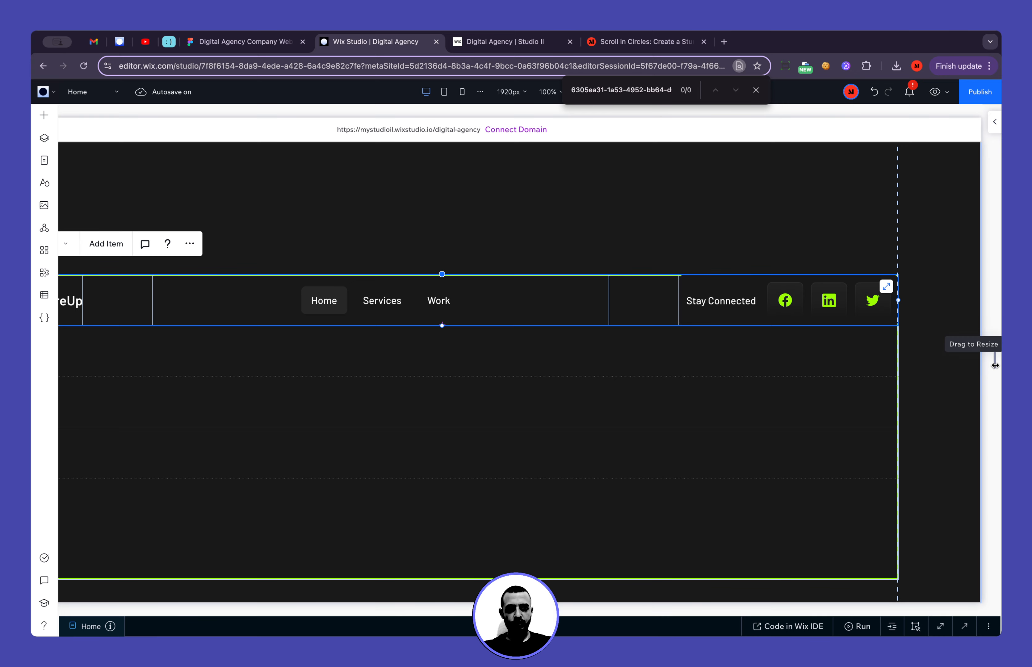
{"action": "left_click_drag", "start_coordinate": [994, 364], "coordinate": [784, 369]}
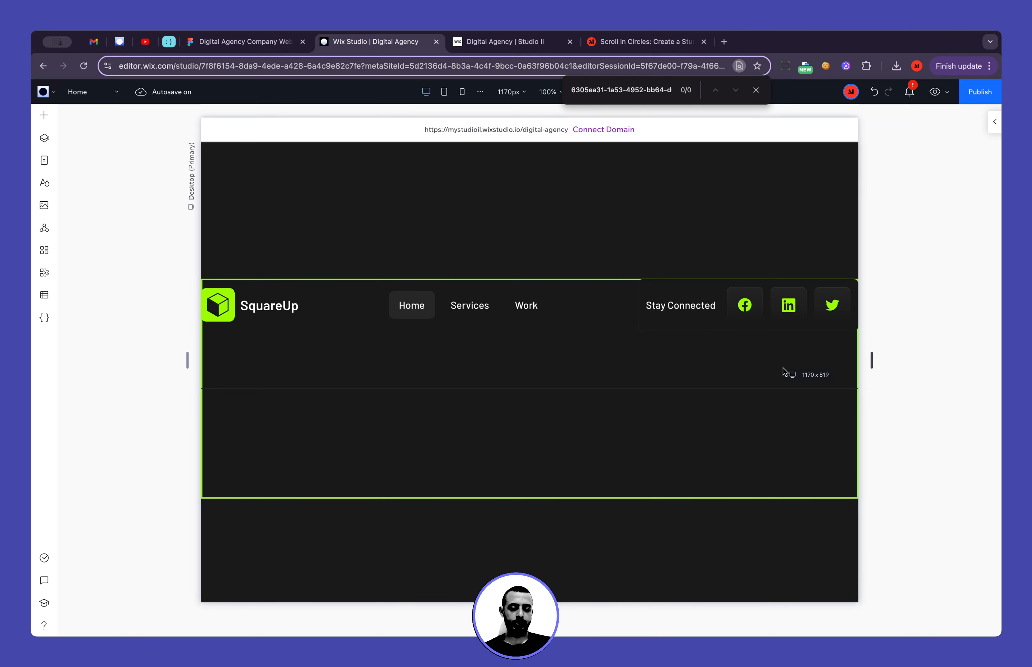
{"action": "left_click_drag", "start_coordinate": [784, 371], "coordinate": [779, 371]}
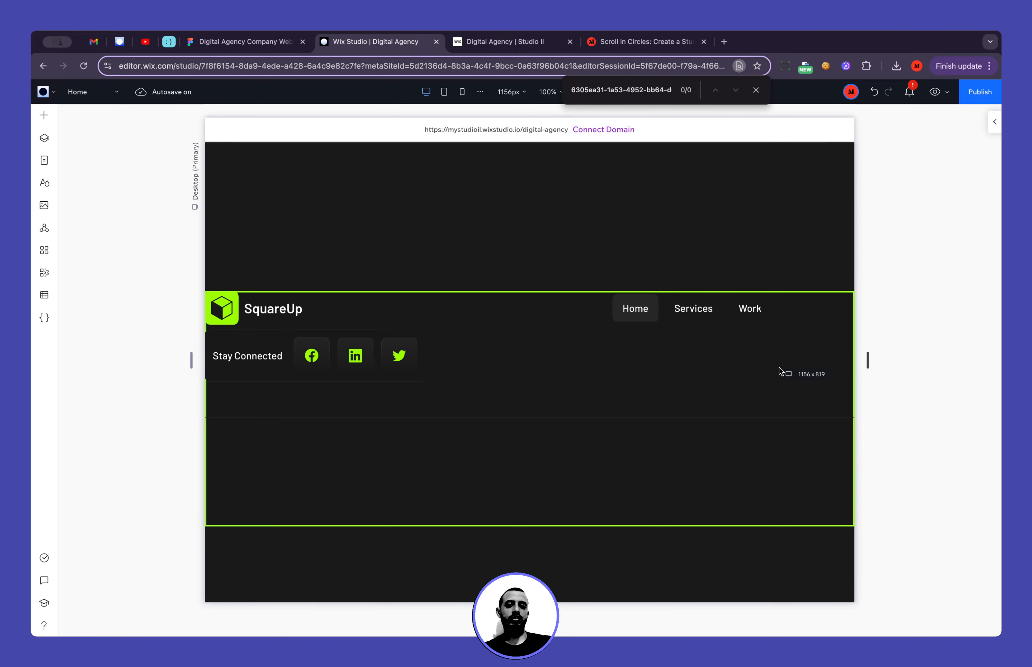
{"action": "left_click_drag", "start_coordinate": [779, 372], "coordinate": [781, 371]}
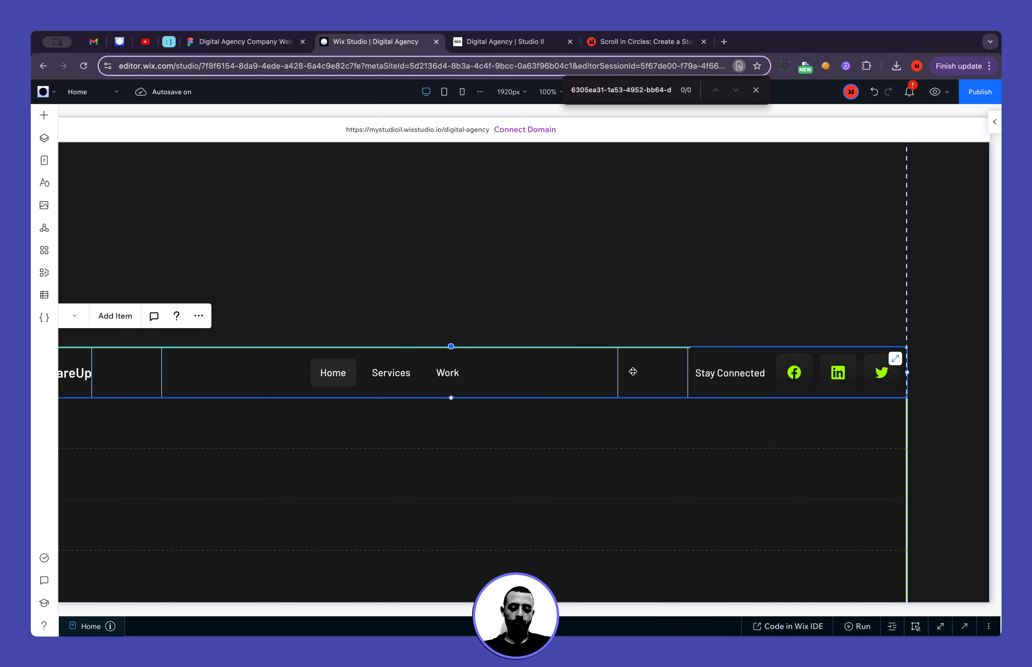
Set the flexbox's horizontal and vertical gaps to 0 px
{"action": "left_click", "coordinate": [995, 122]}
{"action": "left_click", "coordinate": [928, 257]}
{"action": "type", "text": "0"}
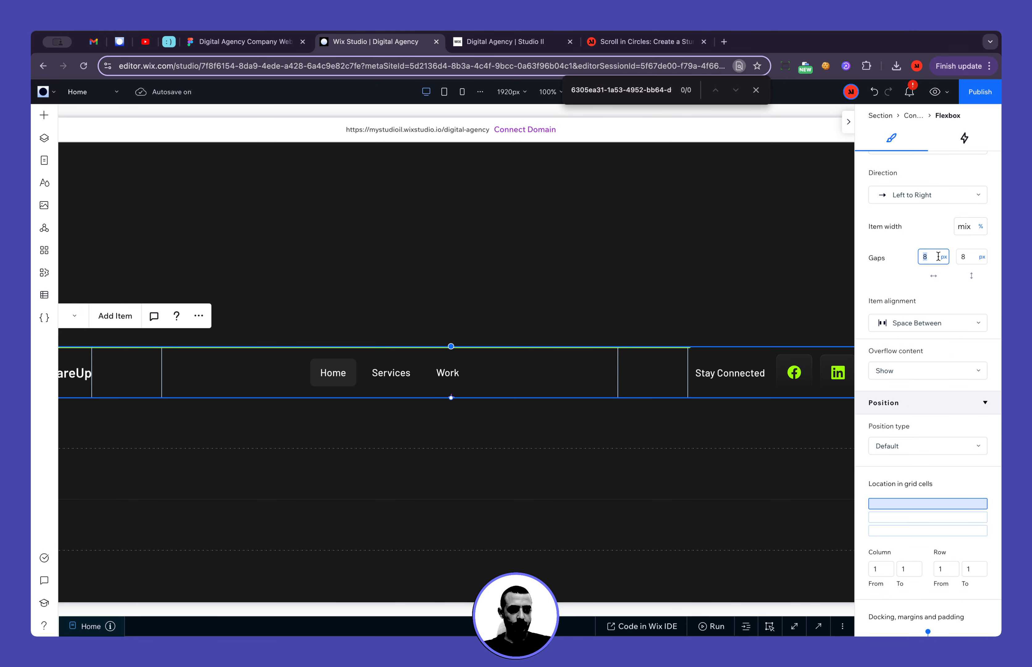
{"action": "key", "text": "Tab"}
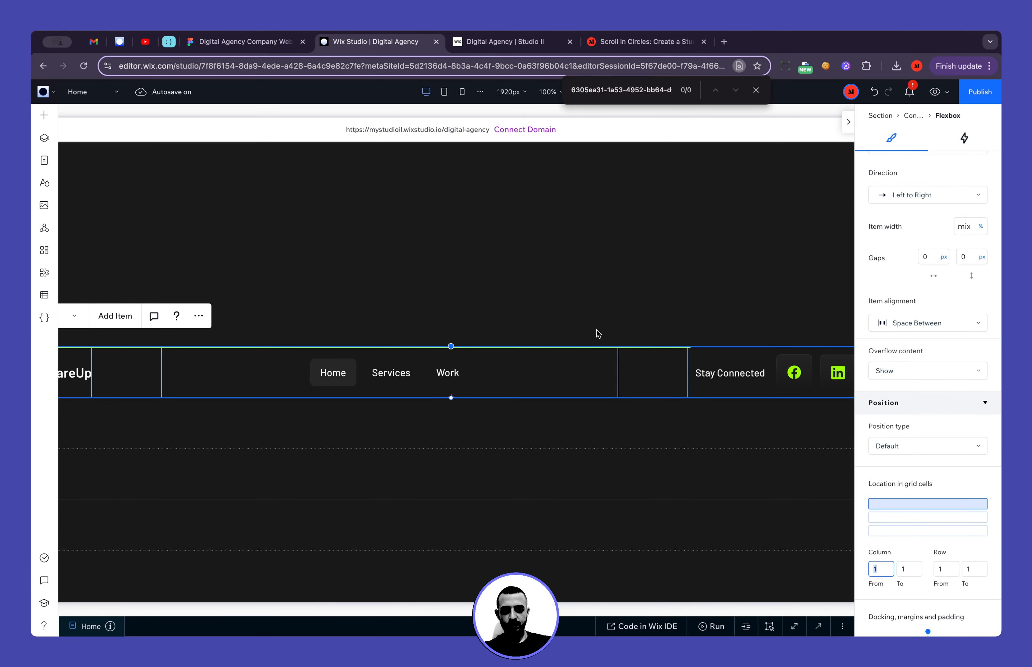
Try a 10% width on the middle item holding the horizontal menu, and settle on Max content
{"action": "left_click", "coordinate": [592, 360]}
{"action": "left_click", "coordinate": [901, 277]}
{"action": "left_click", "coordinate": [600, 396]}
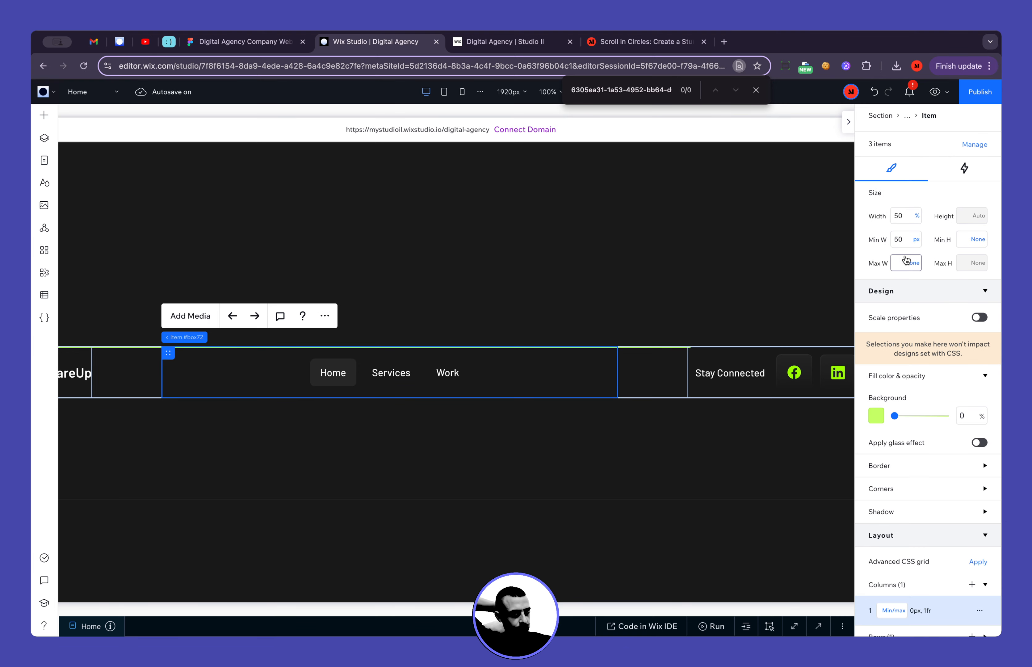
{"action": "left_click", "coordinate": [916, 218]}
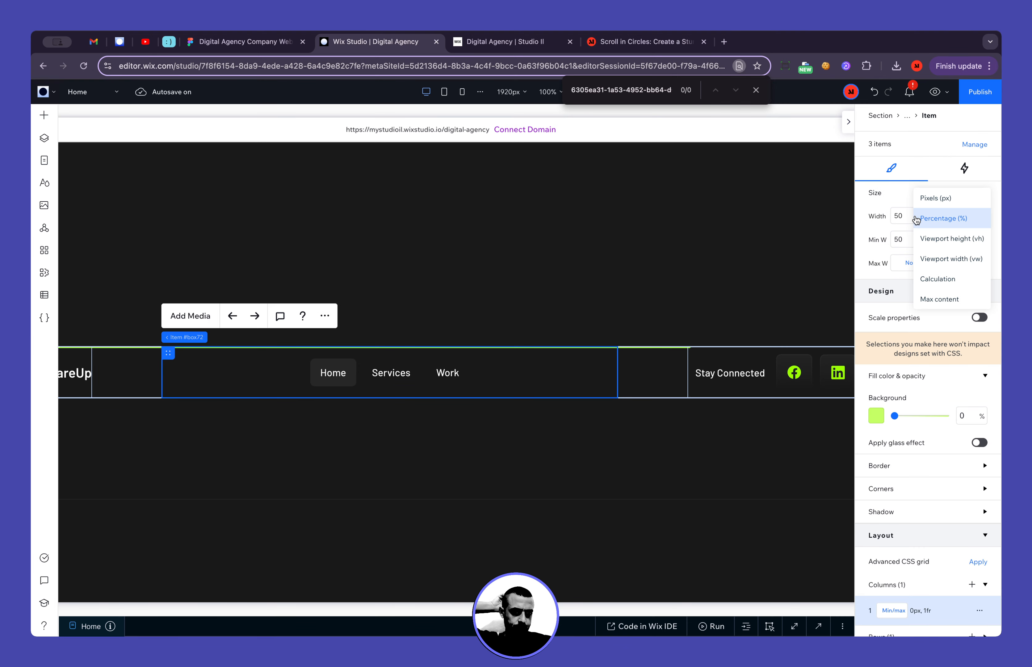
{"action": "left_click", "coordinate": [906, 219]}
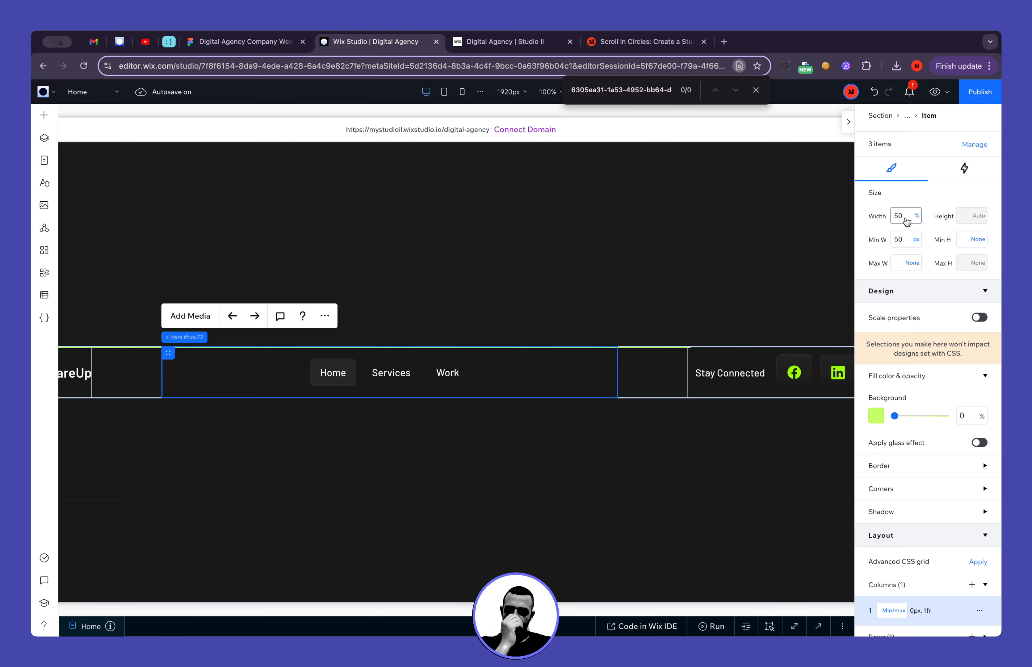
{"action": "left_click", "coordinate": [905, 219]}
{"action": "key", "text": "Return"}
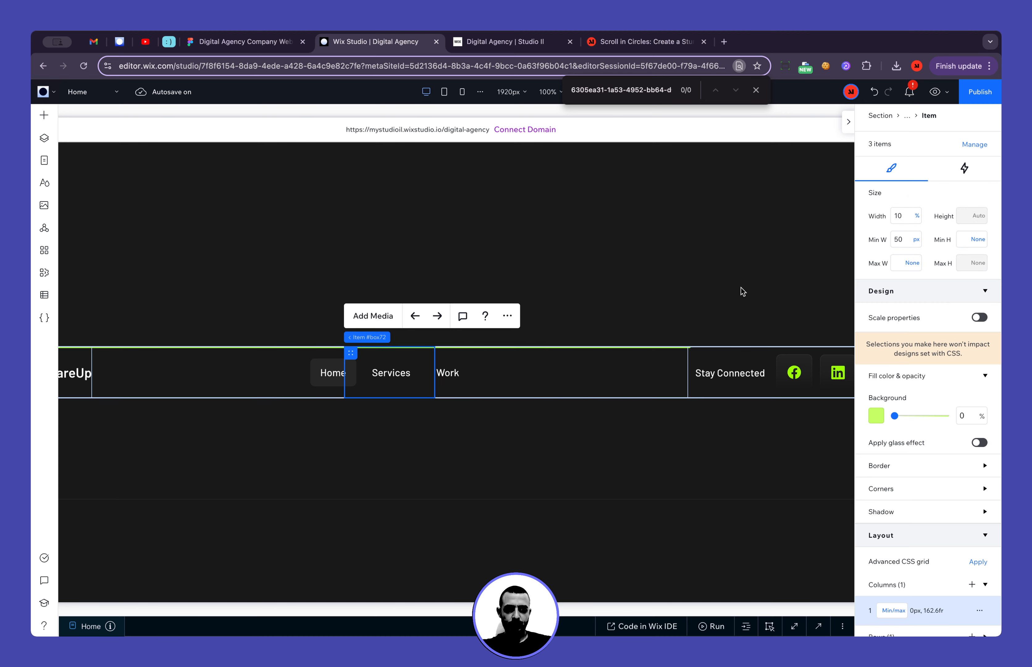
{"action": "left_click", "coordinate": [917, 218]}
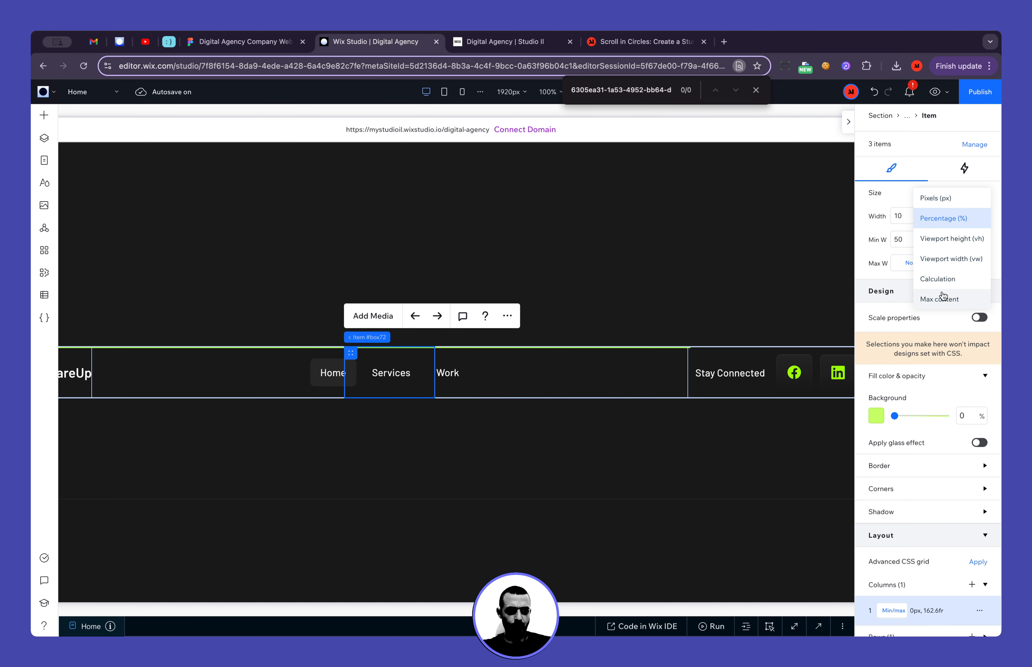
{"action": "left_click", "coordinate": [949, 299]}
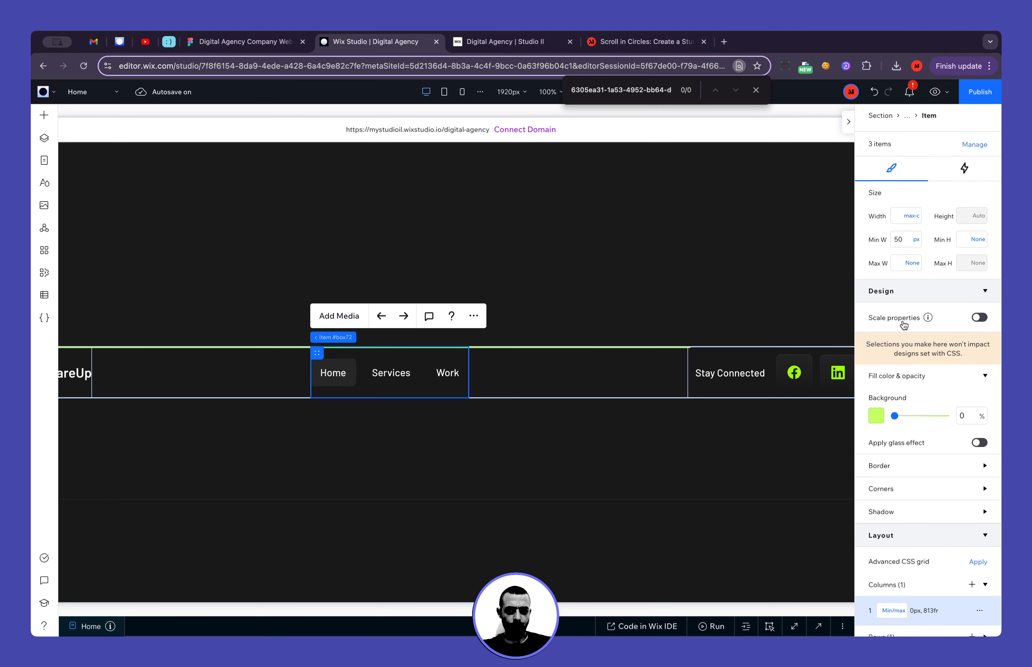
Narrow the canvas again to examine the footer row's responsiveness, and review the page sections above the footer
{"action": "scroll", "coordinate": [752, 447], "scroll_direction": "right", "scroll_amount": 2}
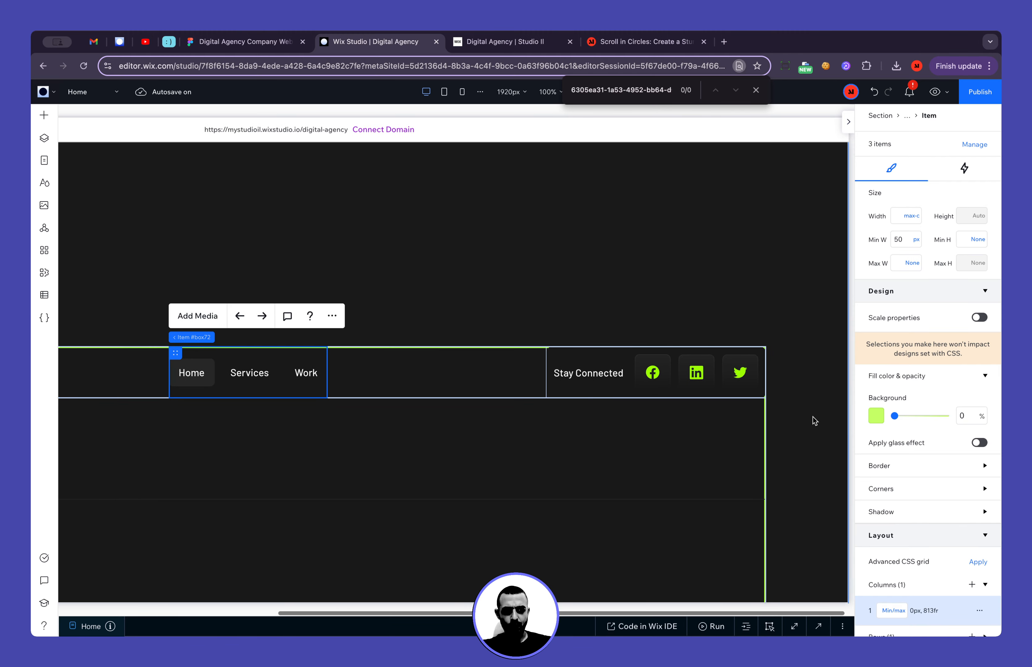
{"action": "left_click_drag", "start_coordinate": [849, 362], "coordinate": [479, 416]}
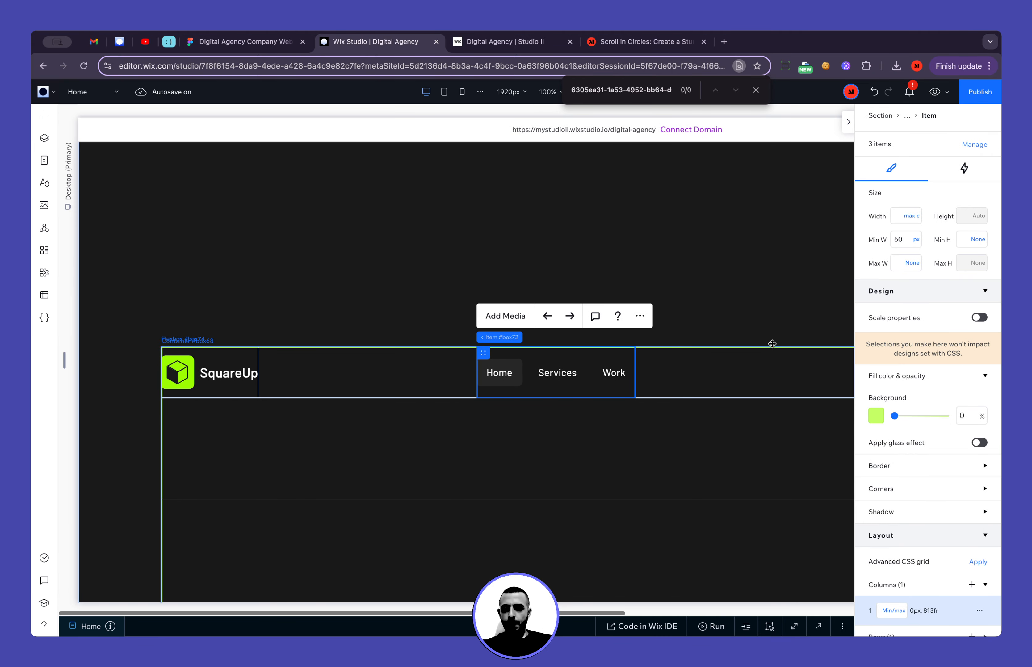
{"action": "left_click", "coordinate": [414, 495]}
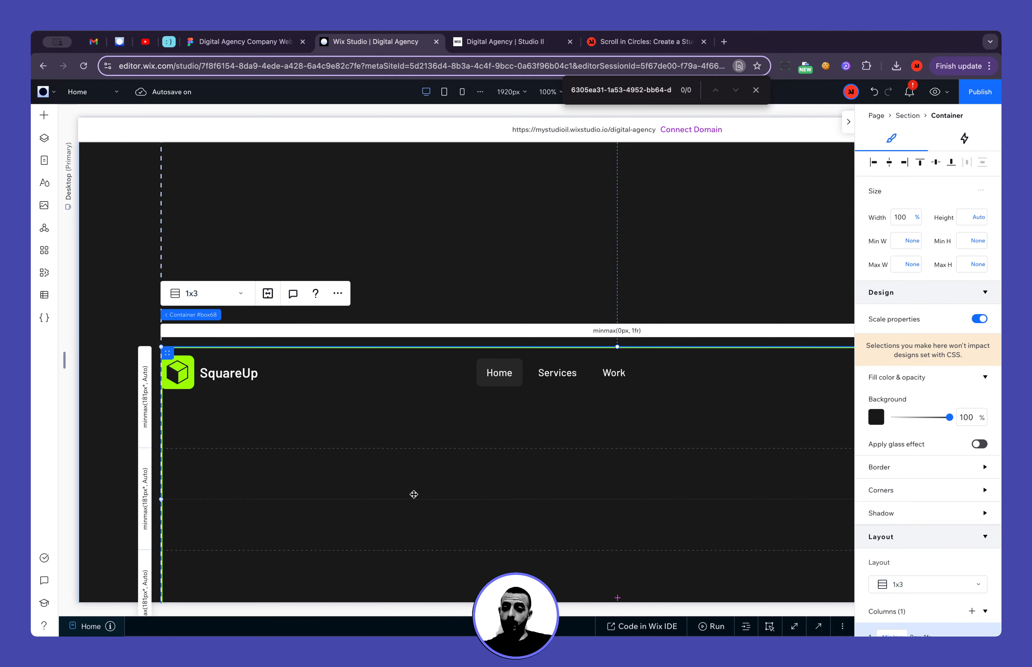
{"action": "scroll", "coordinate": [407, 429], "scroll_direction": "up", "scroll_amount": 20}
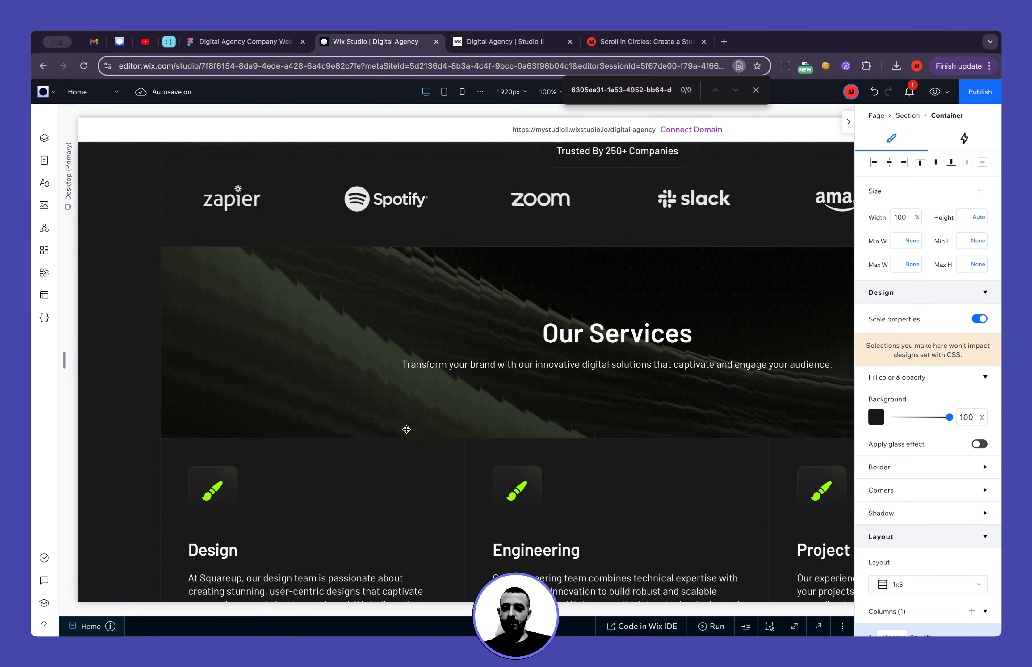
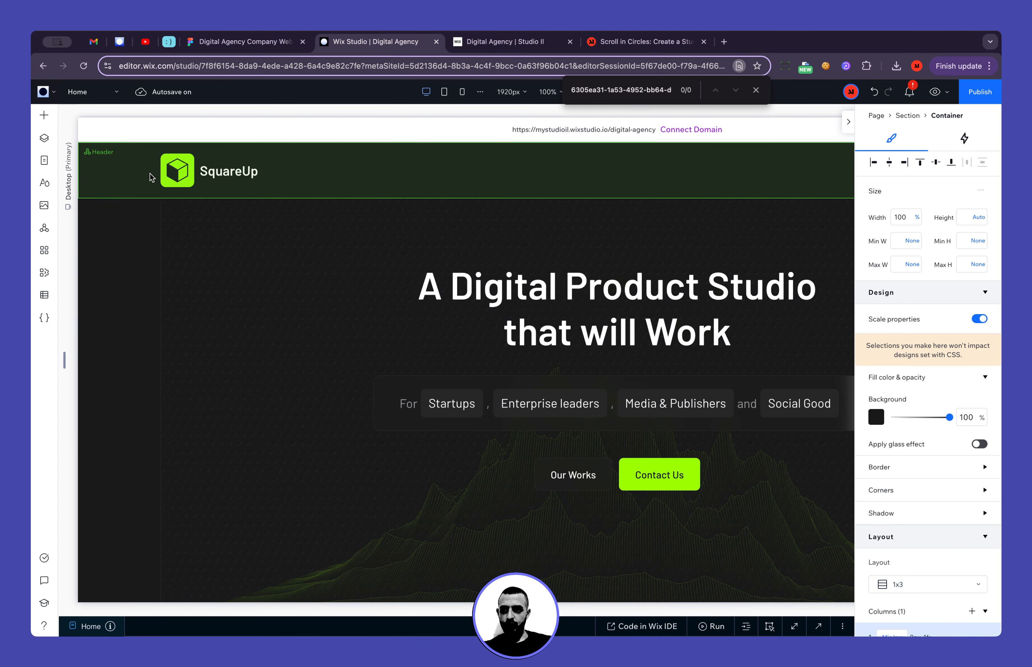
Check the header container's maximum width and its padding settings
{"action": "left_click", "coordinate": [152, 177]}
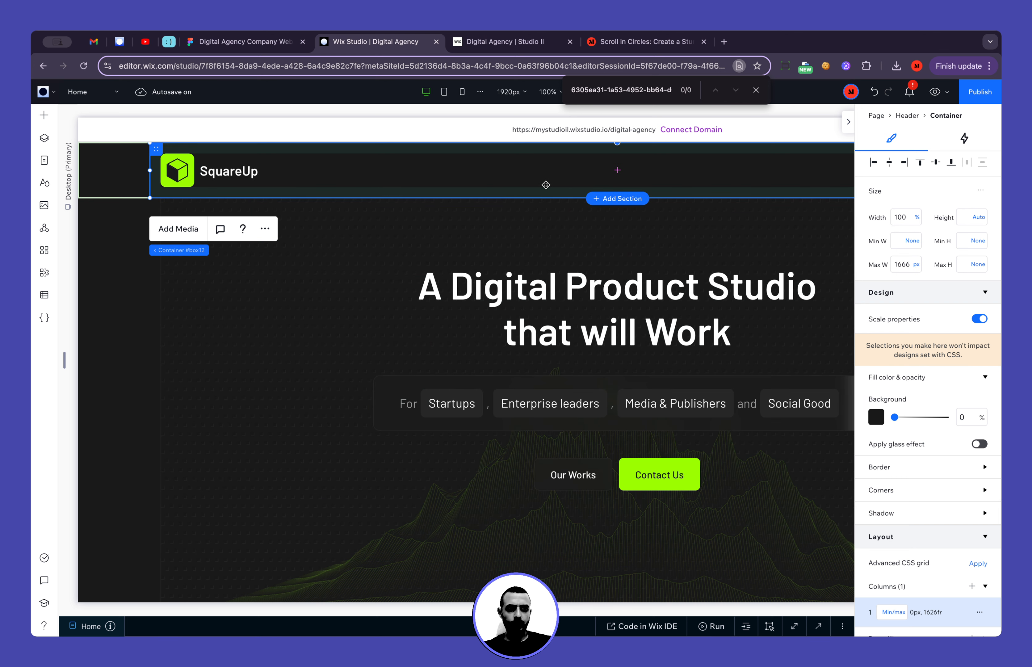
{"action": "left_click", "coordinate": [897, 271]}
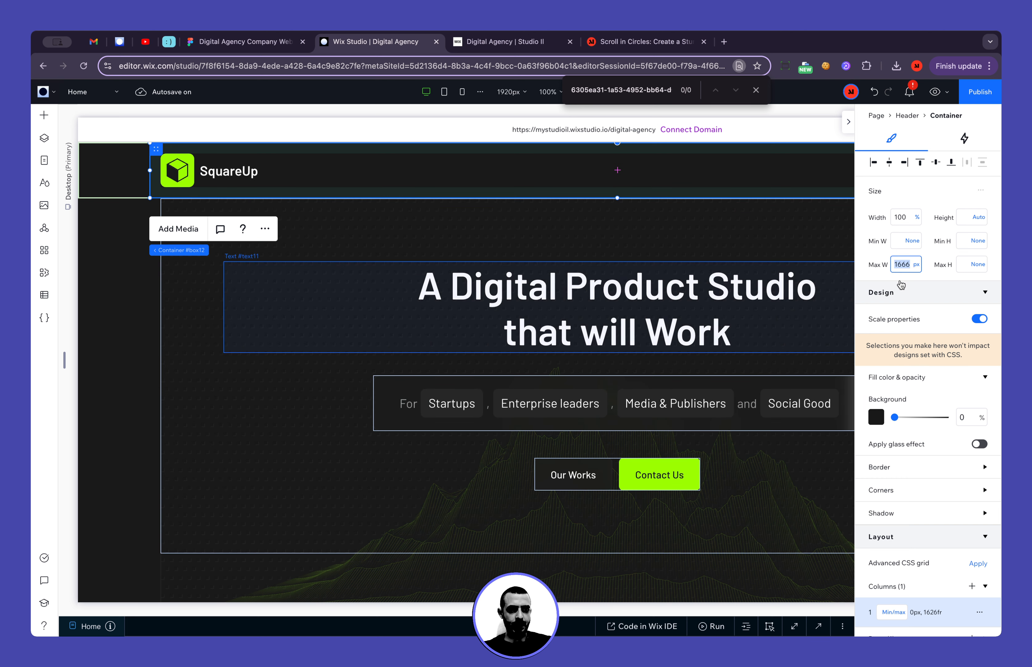
{"action": "scroll", "coordinate": [905, 397], "scroll_direction": "down", "scroll_amount": 8}
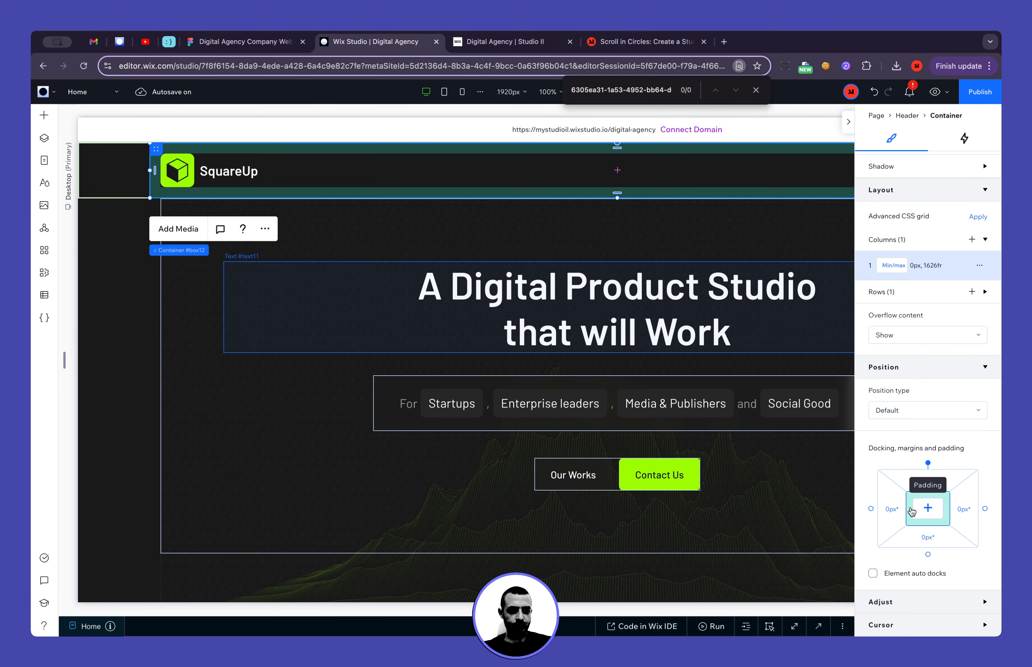
{"action": "scroll", "coordinate": [900, 267], "scroll_direction": "up", "scroll_amount": 8}
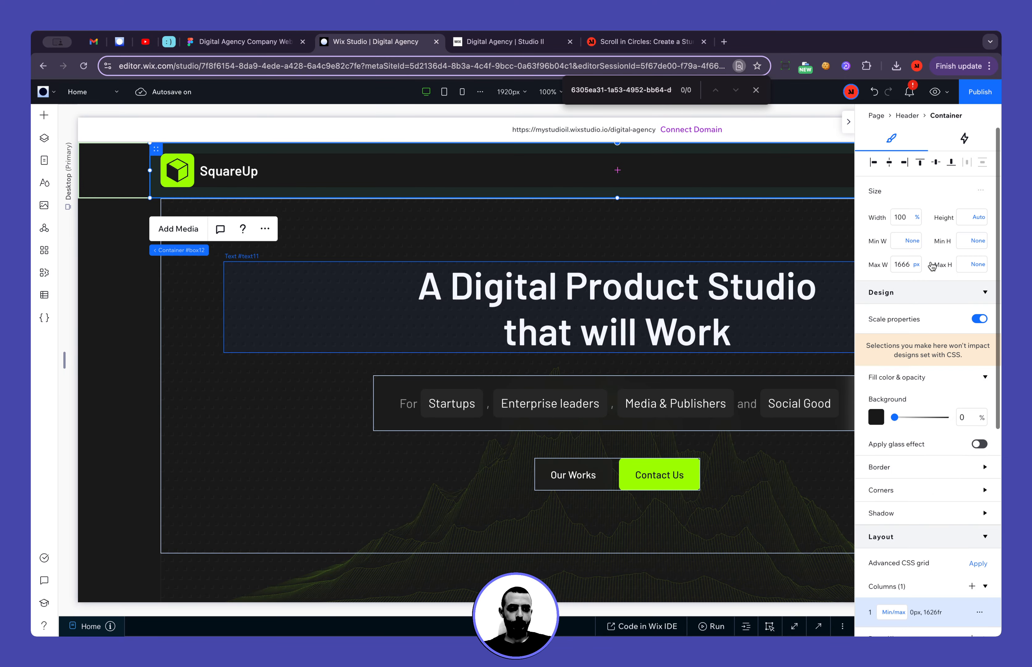
{"action": "scroll", "coordinate": [802, 400], "scroll_direction": "down", "scroll_amount": 10}
{"action": "scroll", "coordinate": [801, 401], "scroll_direction": "down", "scroll_amount": 15}
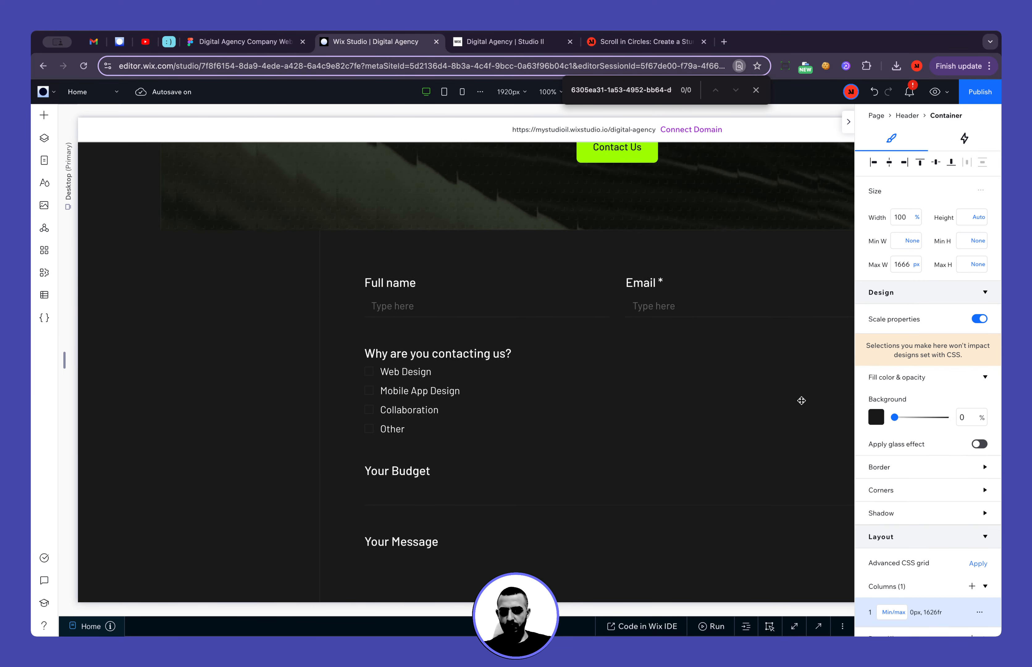
{"action": "scroll", "coordinate": [801, 382], "scroll_direction": "up", "scroll_amount": 2}
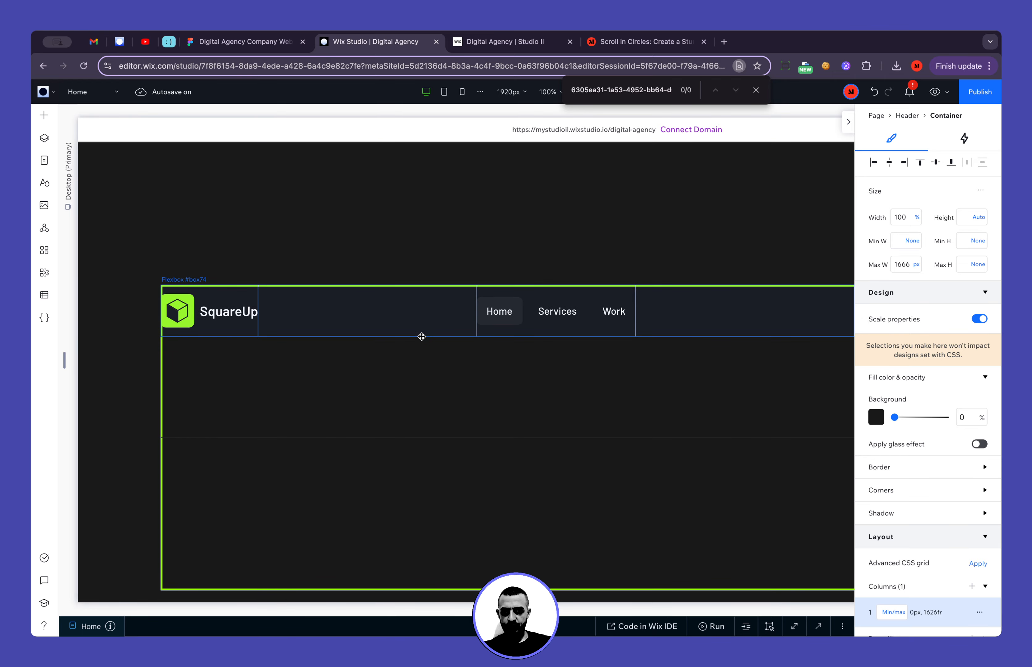
Set the padding of the three-row container holding the bottom SquareUp navigation to 20 px on all sides
{"action": "left_click", "coordinate": [410, 325]}
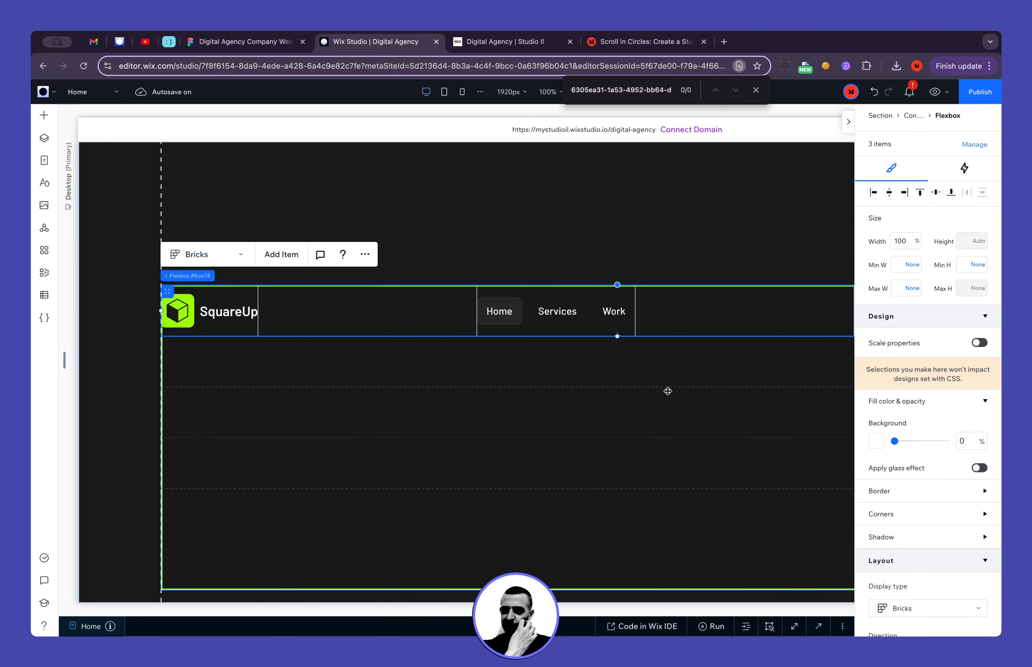
{"action": "left_click", "coordinate": [665, 390]}
{"action": "scroll", "coordinate": [949, 500], "scroll_direction": "down", "scroll_amount": 10}
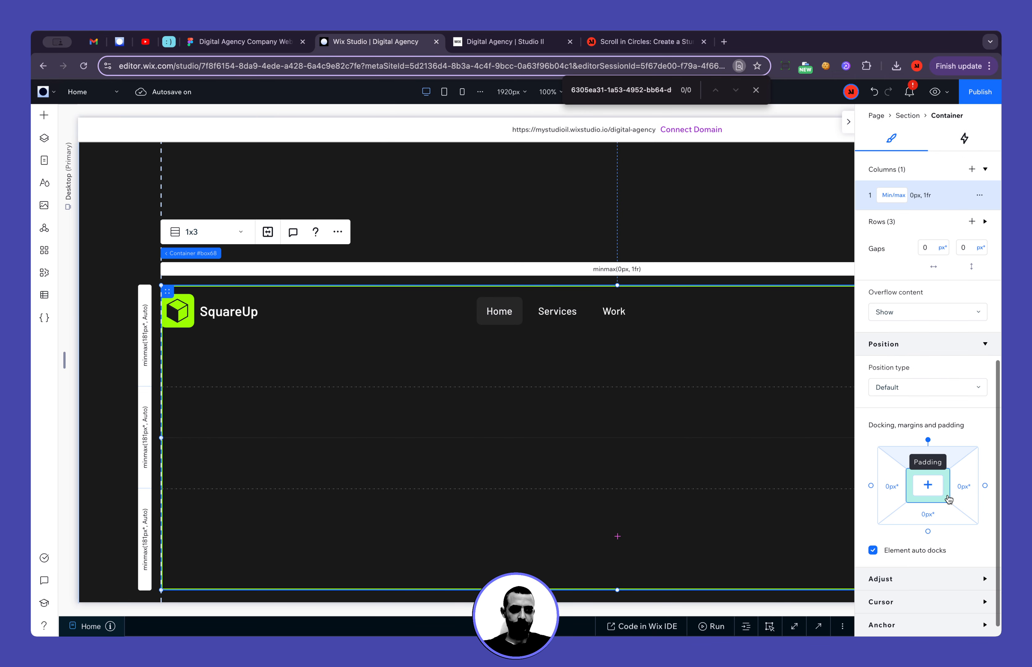
{"action": "left_click", "coordinate": [893, 490]}
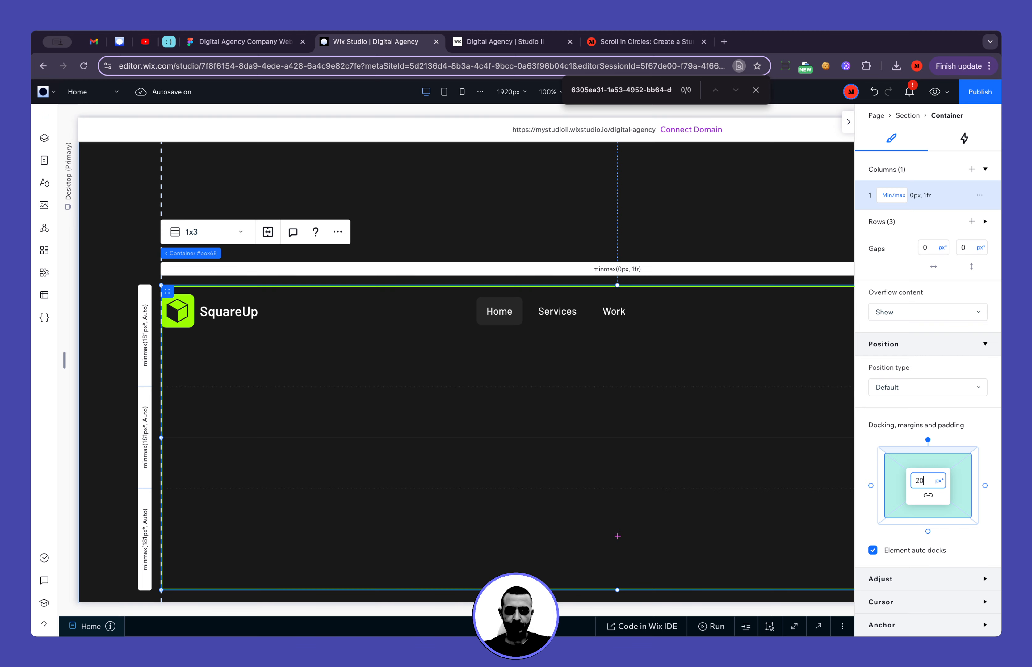
{"action": "key", "text": "Return"}
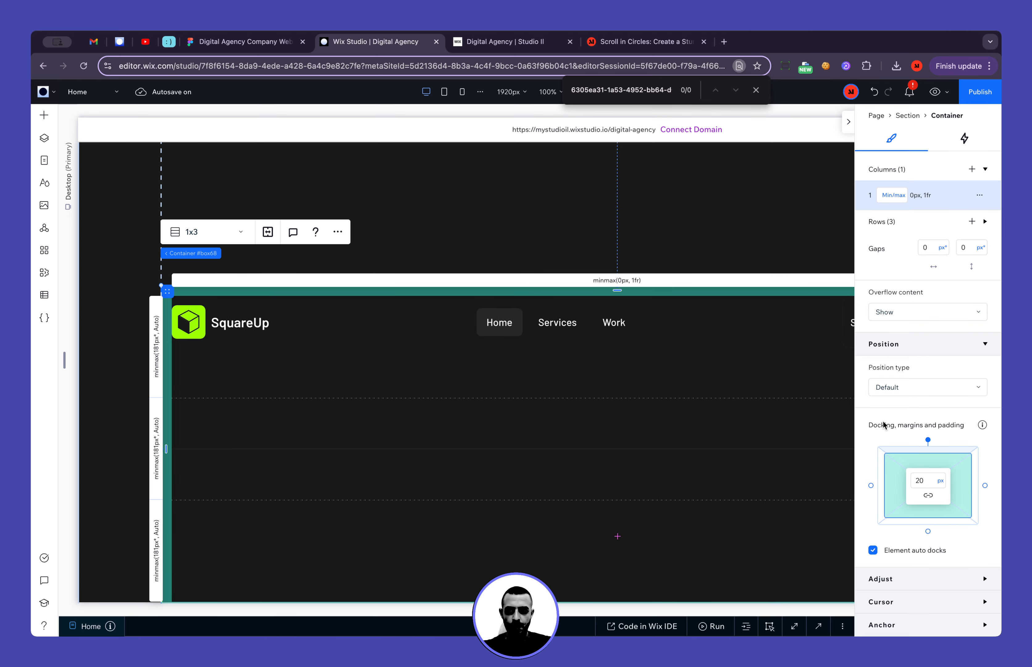
Set the three-row container's maximum width to 1666 px and turn off its property scaling
{"action": "scroll", "coordinate": [880, 424], "scroll_direction": "up", "scroll_amount": 10}
{"action": "left_click", "coordinate": [906, 264]}
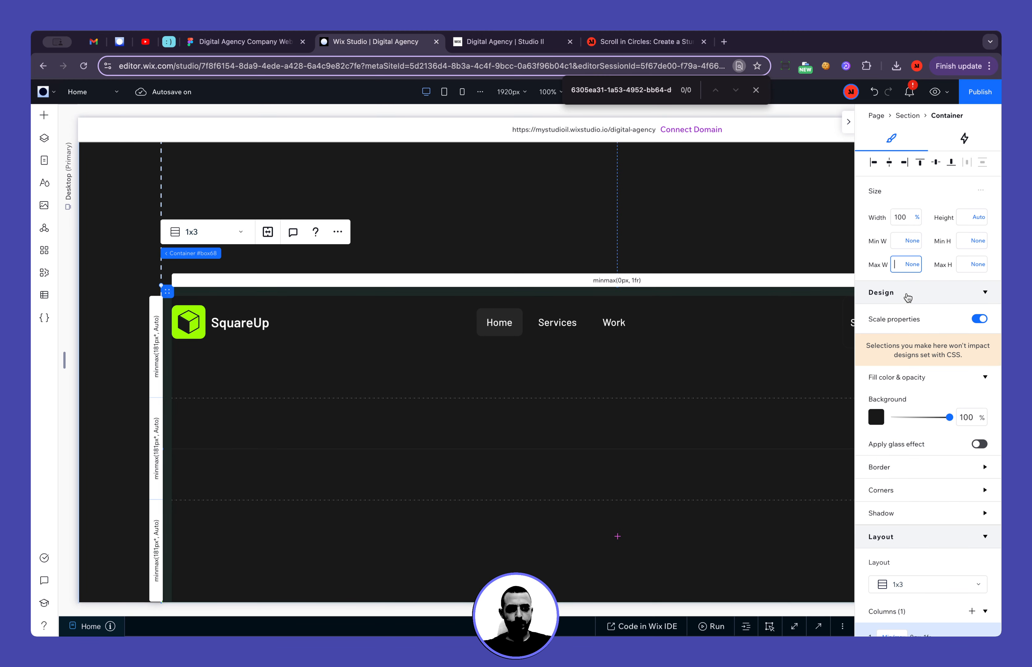
{"action": "type", "text": "1666"}
{"action": "key", "text": "Return"}
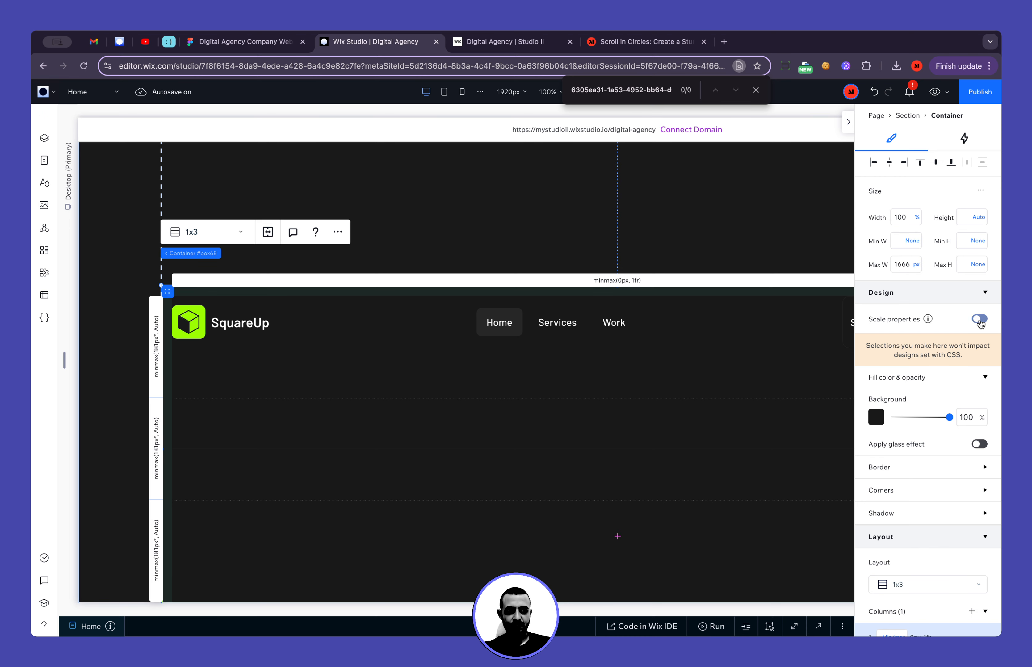
{"action": "scroll", "coordinate": [599, 383], "scroll_direction": "down", "scroll_amount": 4}
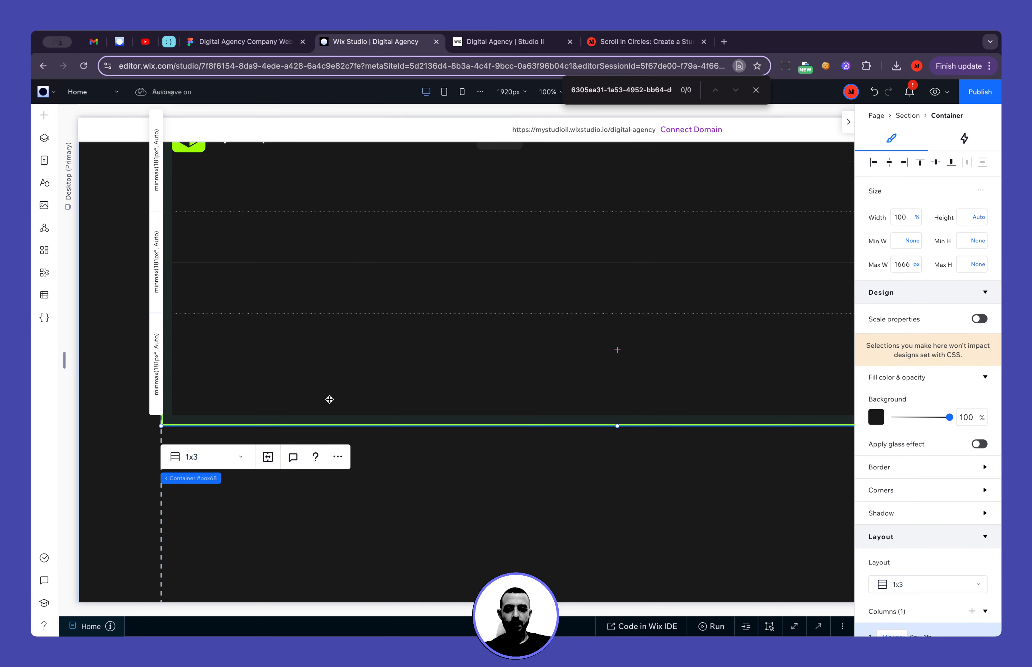
{"action": "scroll", "coordinate": [241, 452], "scroll_direction": "down", "scroll_amount": 6}
{"action": "left_click", "coordinate": [238, 577]}
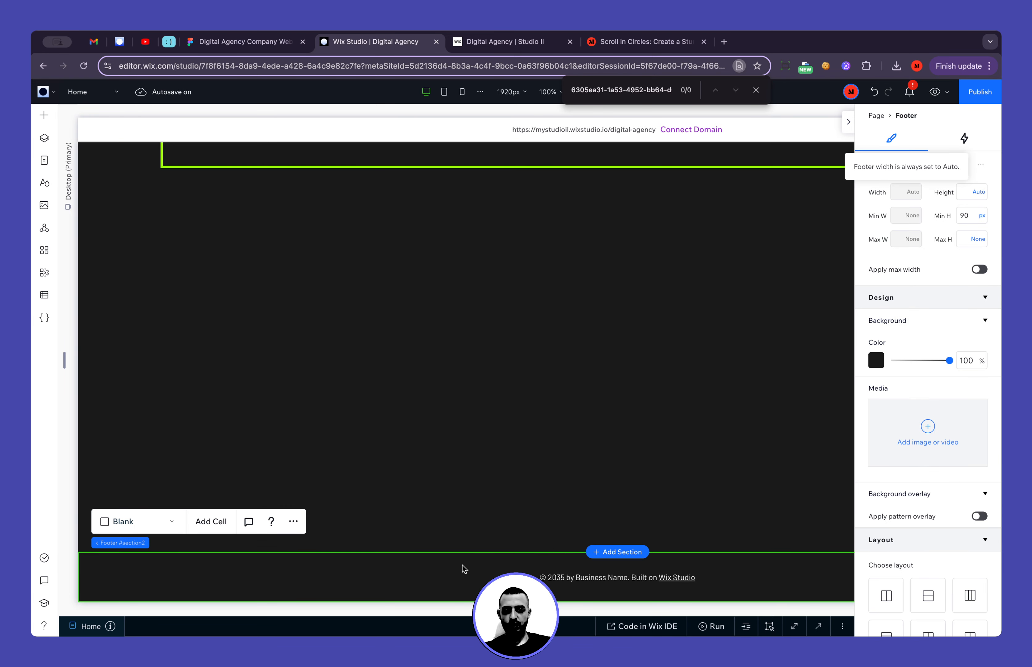
{"action": "scroll", "coordinate": [463, 383], "scroll_direction": "up", "scroll_amount": 5}
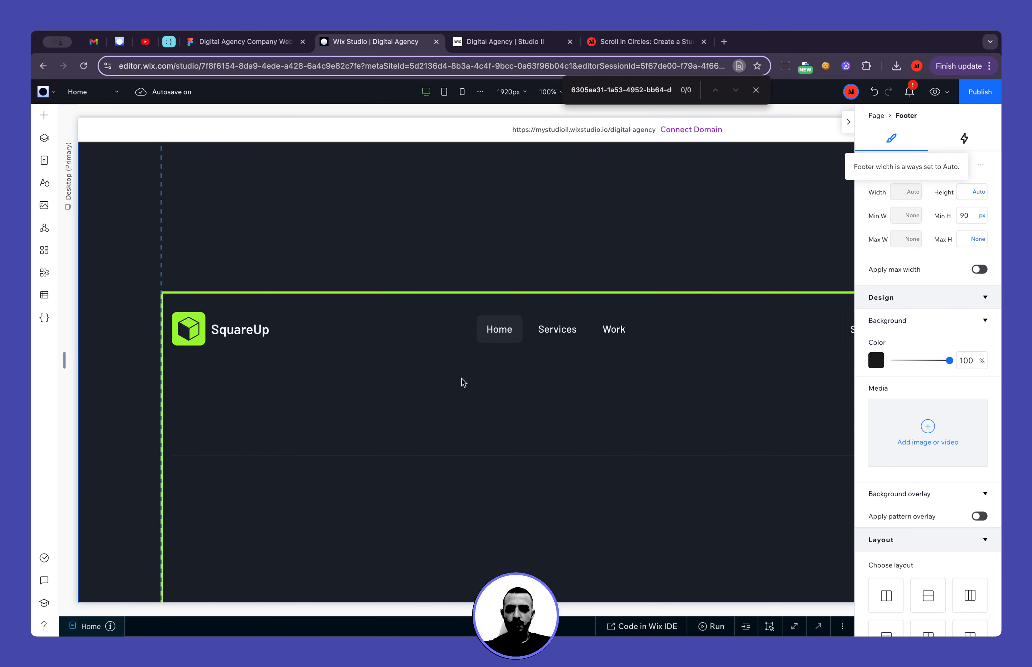
Change the sizing of the container's first row, which holds the logo and navigation, to Max content
{"action": "left_click", "coordinate": [464, 383]}
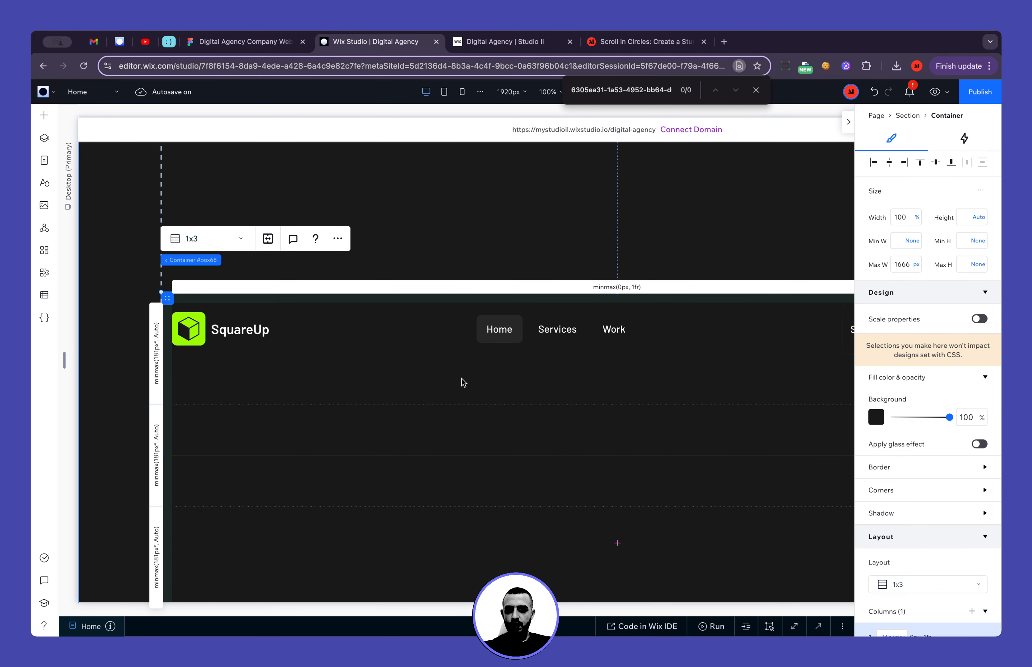
{"action": "left_click", "coordinate": [156, 364]}
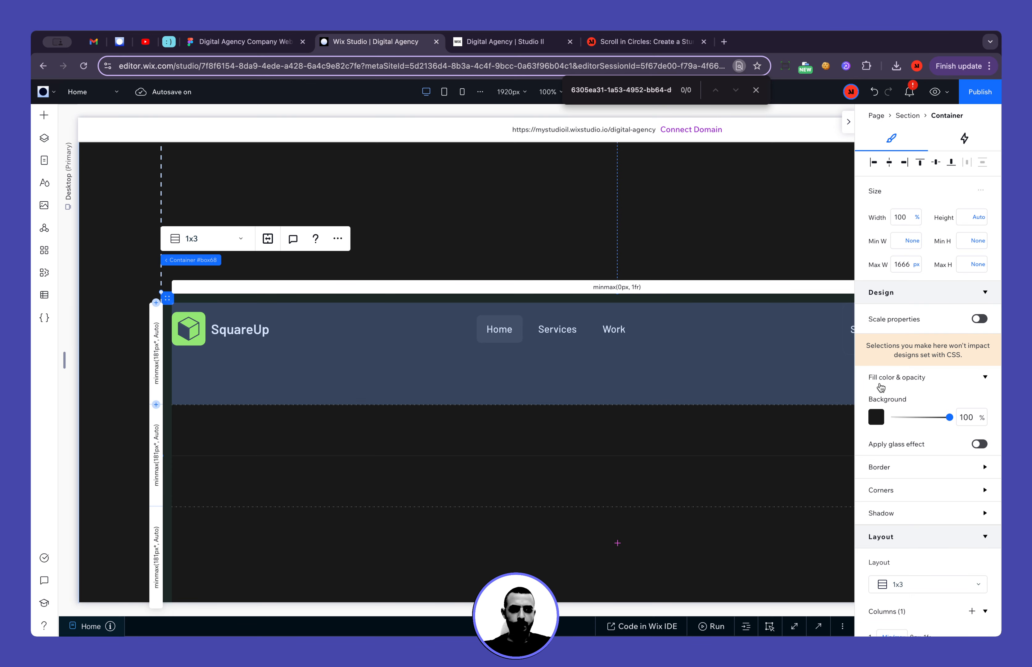
{"action": "scroll", "coordinate": [897, 555], "scroll_direction": "down", "scroll_amount": 3}
{"action": "left_click", "coordinate": [894, 559]}
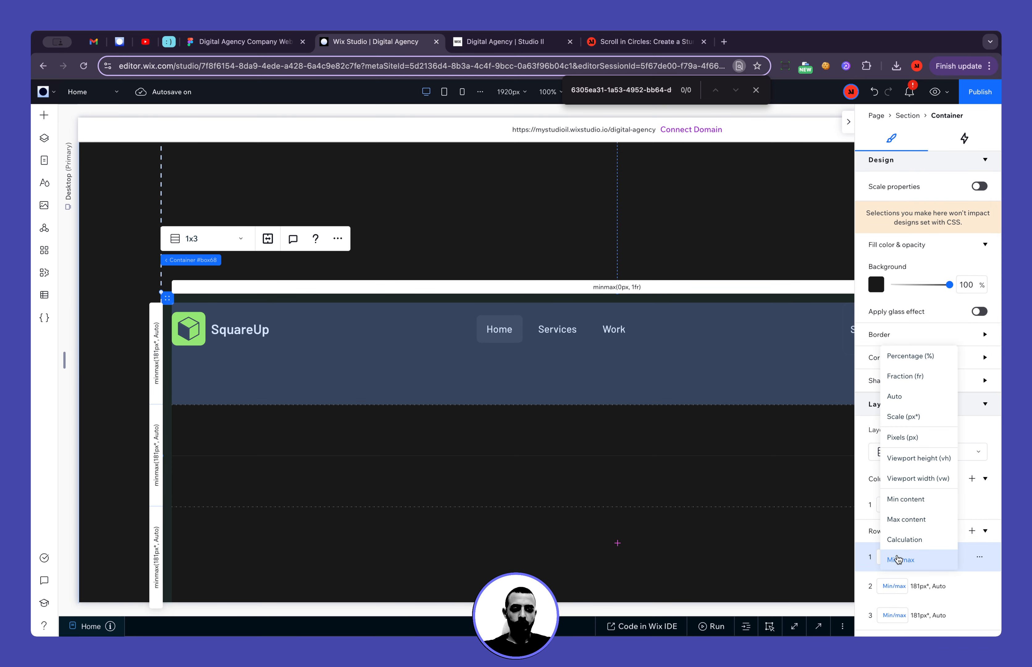
{"action": "left_click", "coordinate": [920, 523]}
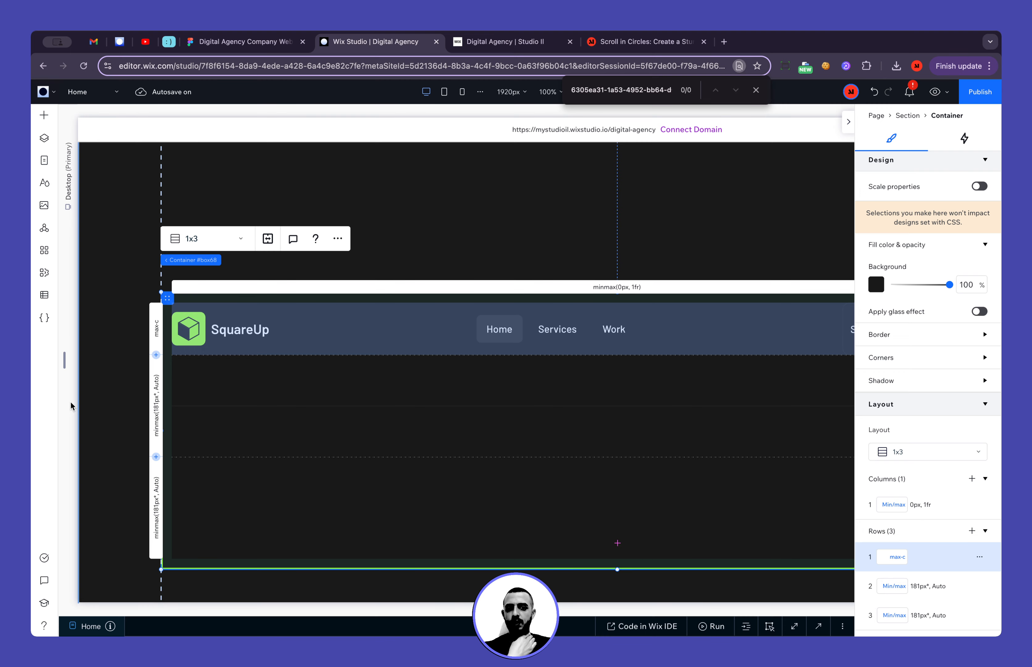
Review the Stay Connected container's layout in the navigation row, and switch to Figma to examine the original footer design
{"action": "left_click", "coordinate": [85, 403]}
{"action": "scroll", "coordinate": [85, 402], "scroll_direction": "right", "scroll_amount": 5}
{"action": "scroll", "coordinate": [85, 400], "scroll_direction": "left", "scroll_amount": 2}
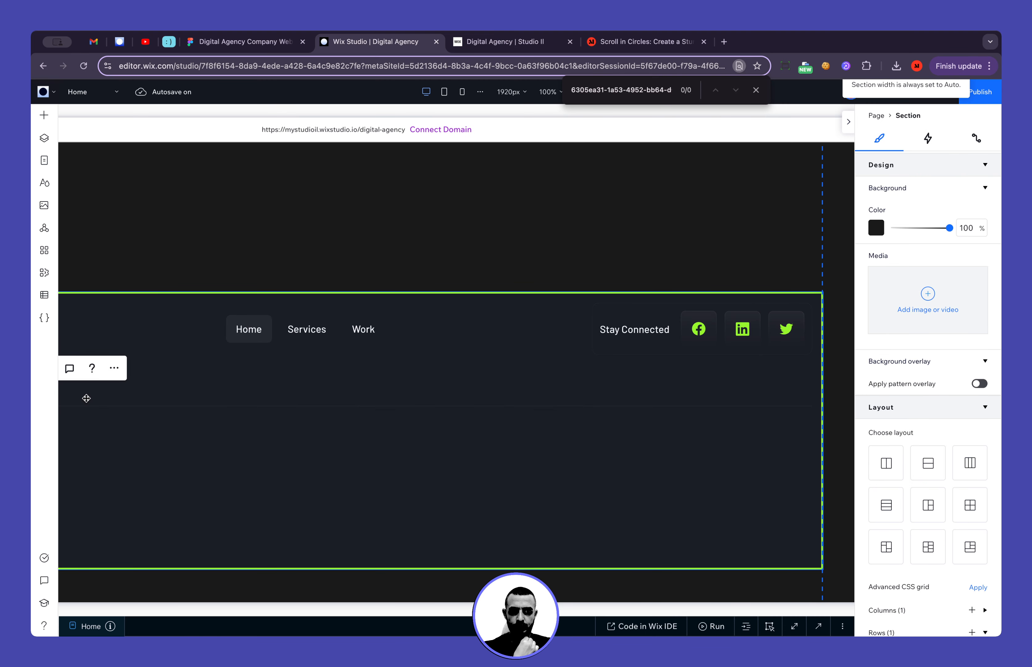
{"action": "left_click", "coordinate": [619, 351]}
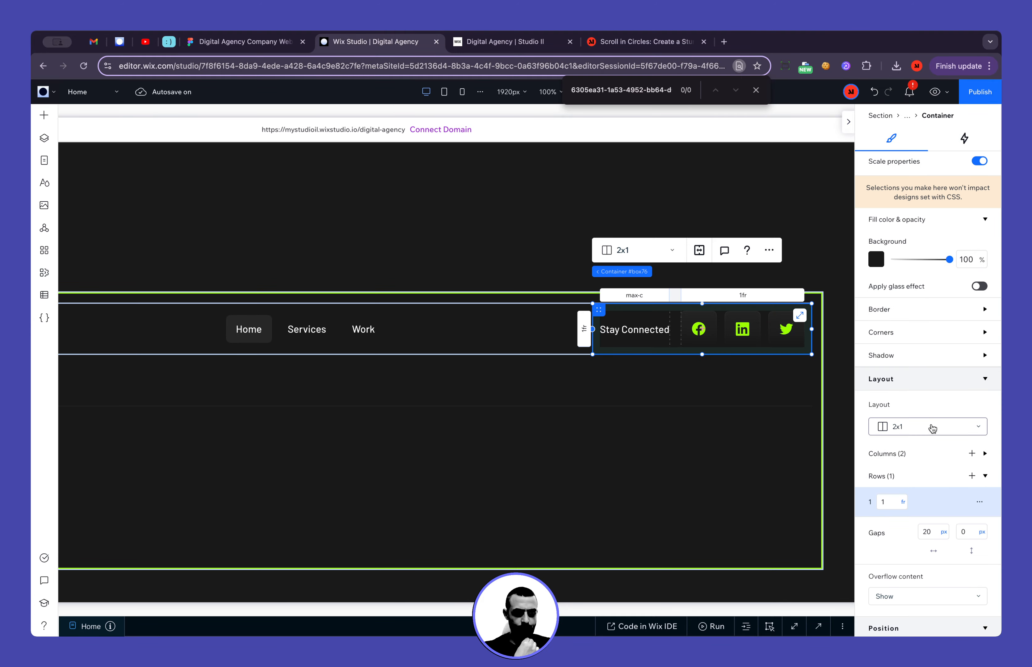
{"action": "scroll", "coordinate": [933, 429], "scroll_direction": "down", "scroll_amount": 3}
{"action": "left_click", "coordinate": [246, 42]}
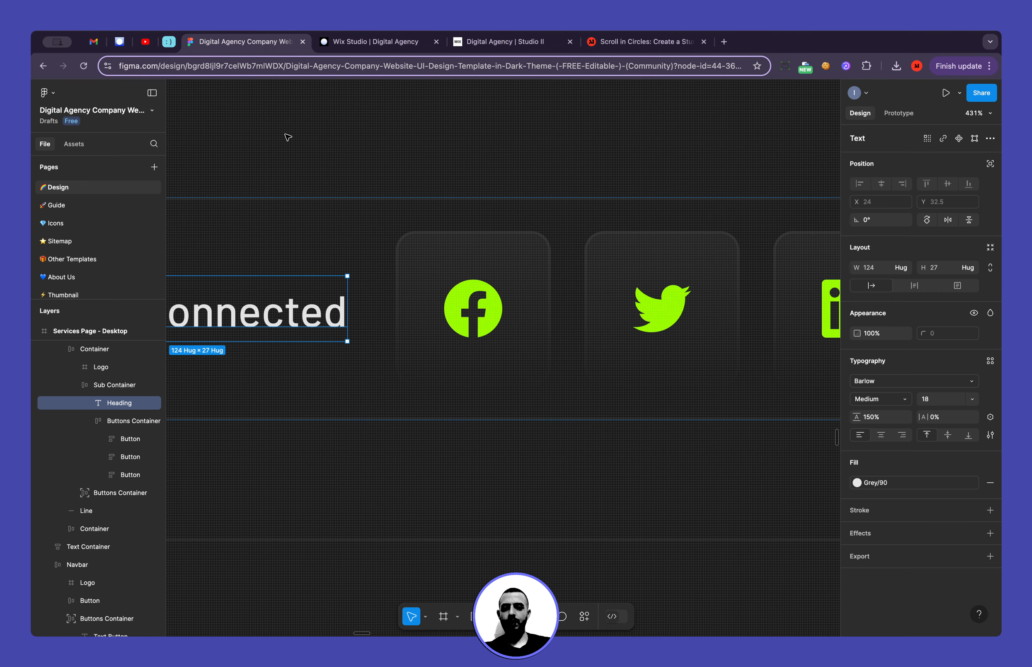
{"action": "scroll", "coordinate": [345, 279], "scroll_direction": "down", "scroll_amount": 15}
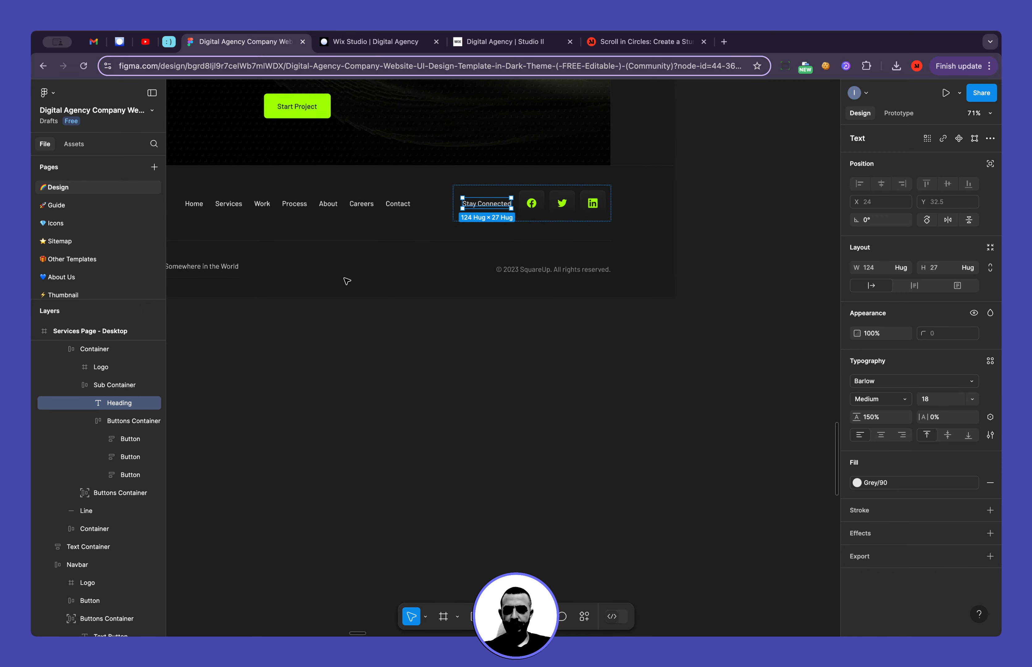
{"action": "scroll", "coordinate": [284, 269], "scroll_direction": "left", "scroll_amount": 5}
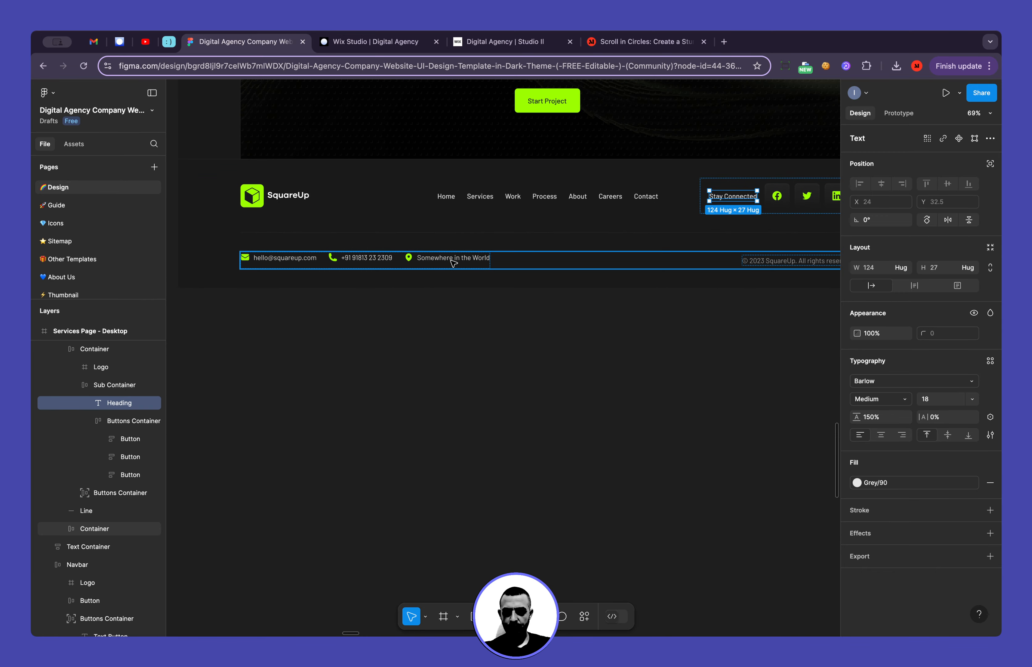
{"action": "left_click", "coordinate": [383, 370]}
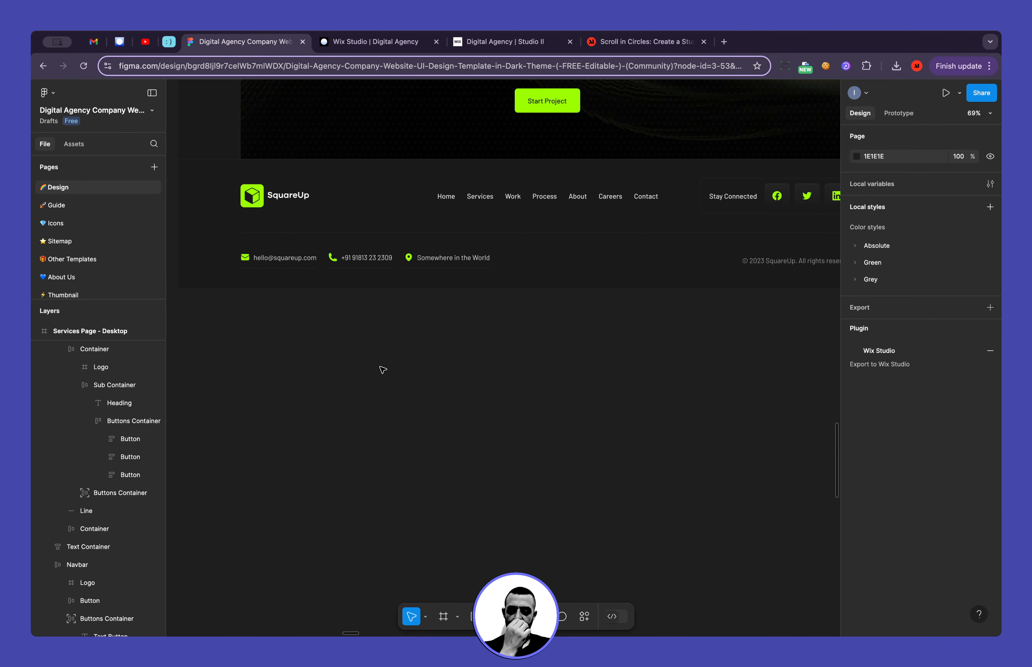
{"action": "scroll", "coordinate": [247, 289], "scroll_direction": "up", "scroll_amount": 10}
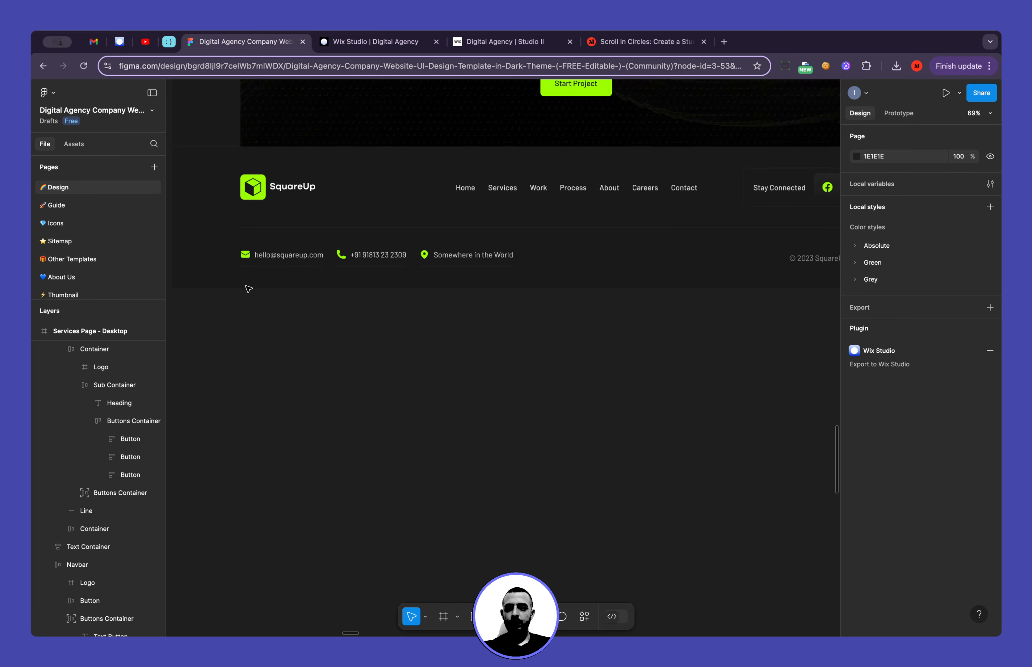
Export the envelope icon from the footer's contact row as SVG
{"action": "left_click", "coordinate": [257, 311]}
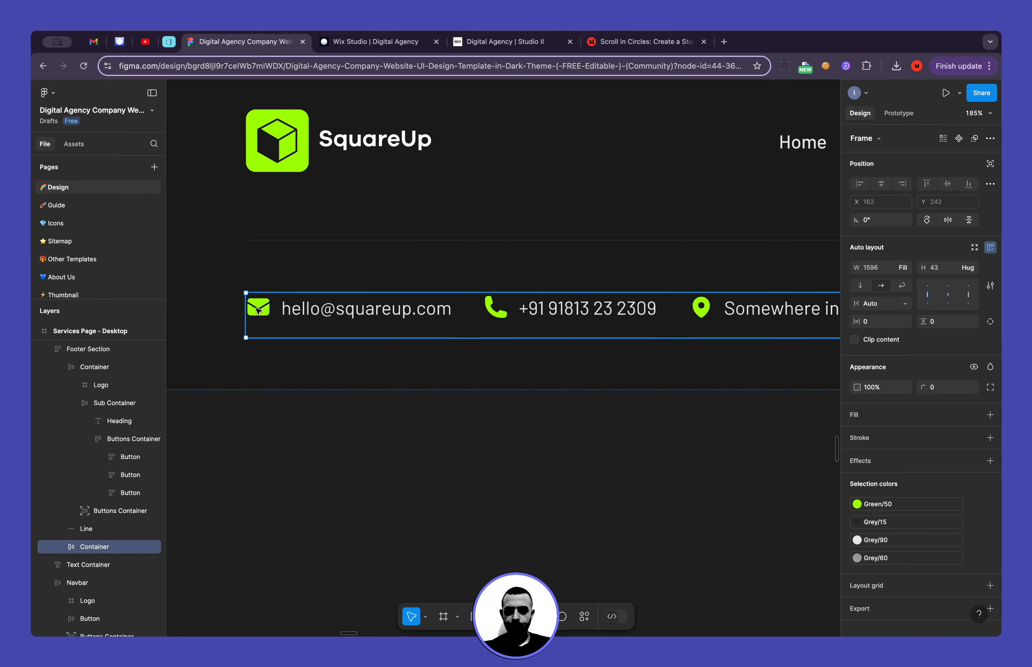
{"action": "double_click", "coordinate": [258, 311]}
{"action": "double_click", "coordinate": [260, 311]}
{"action": "double_click", "coordinate": [259, 311]}
{"action": "double_click", "coordinate": [261, 311]}
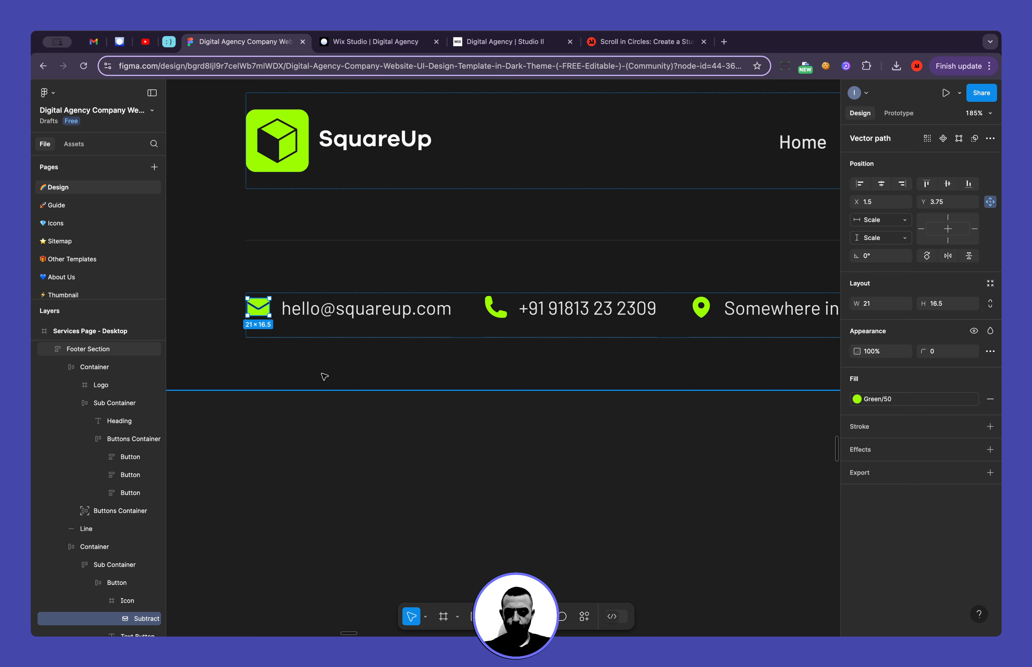
{"action": "key", "text": "Escape"}
{"action": "scroll", "coordinate": [139, 486], "scroll_direction": "down", "scroll_amount": 4}
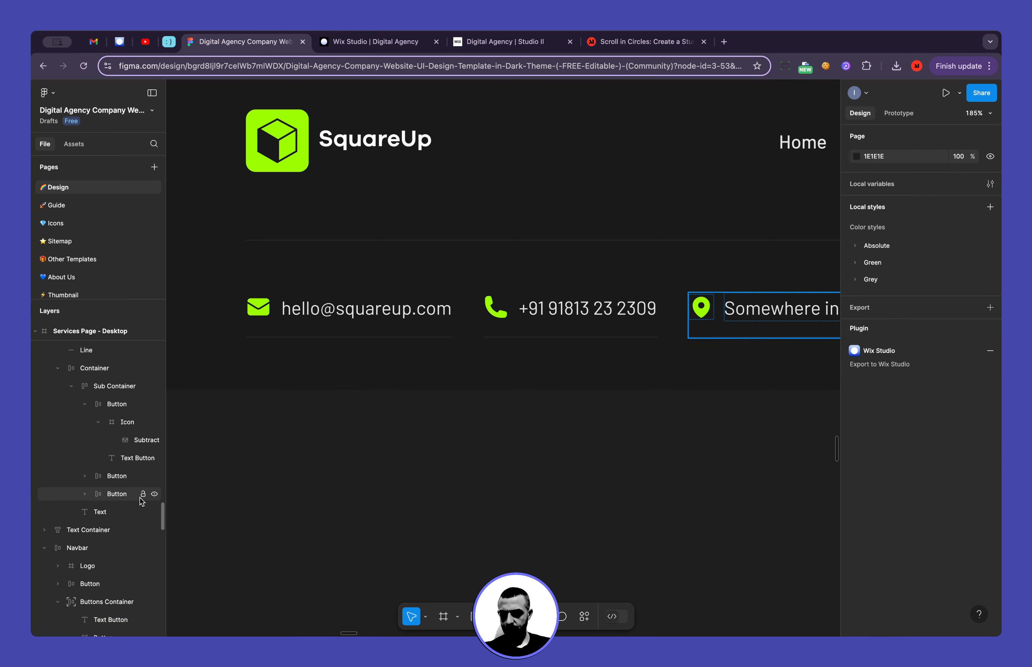
{"action": "left_click", "coordinate": [132, 441]}
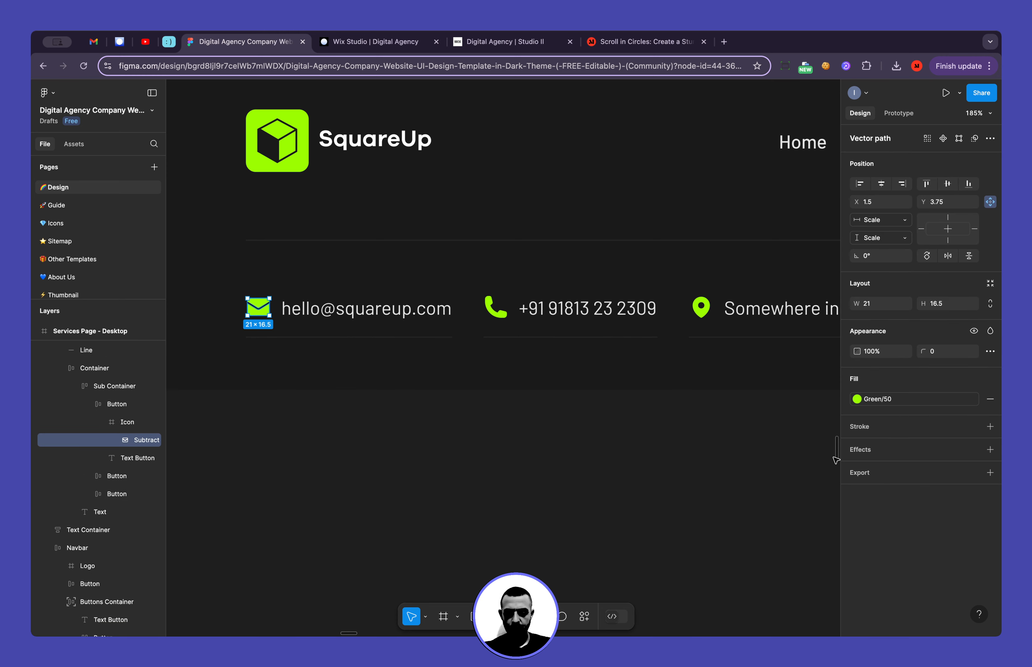
{"action": "left_click", "coordinate": [989, 473]}
{"action": "left_click", "coordinate": [935, 493]}
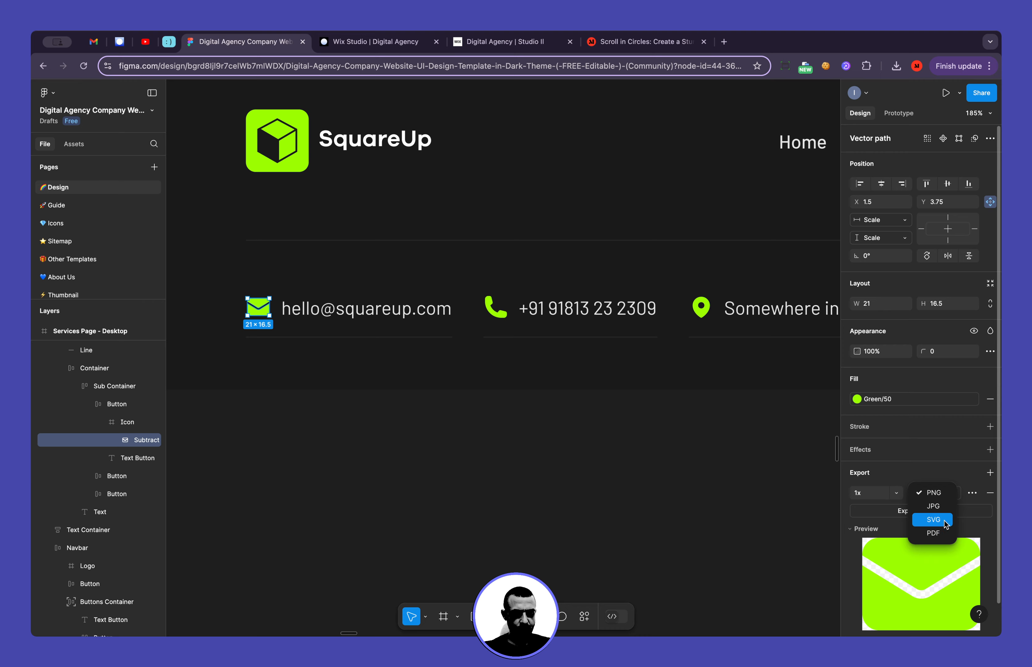
{"action": "left_click", "coordinate": [935, 519]}
{"action": "left_click", "coordinate": [928, 512]}
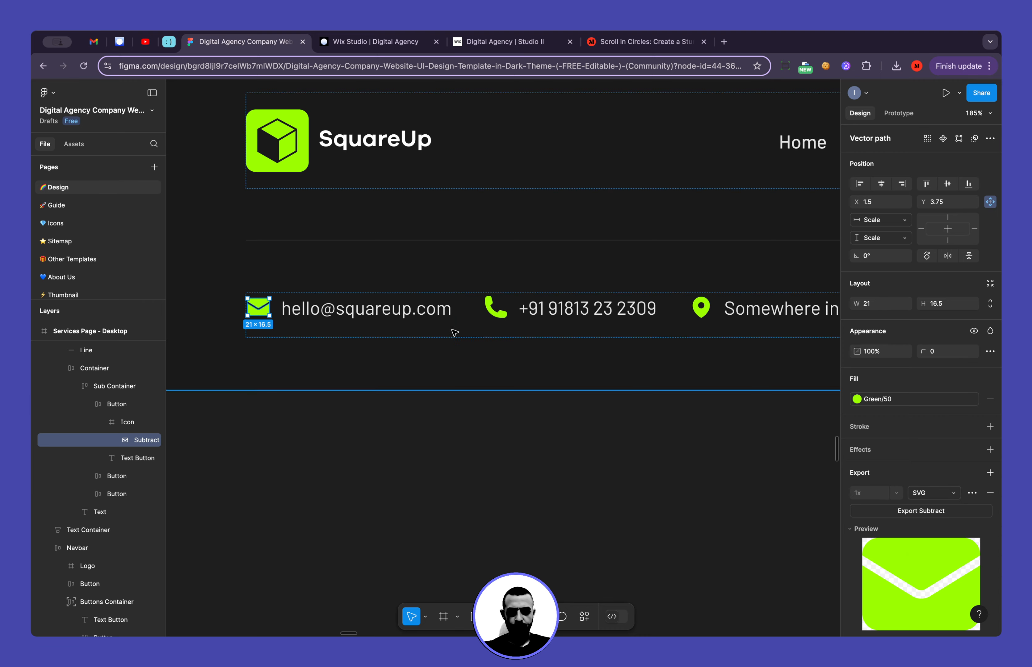
Add an export setting in SVG format to the phone icon in the footer's contact row
{"action": "left_click", "coordinate": [498, 310]}
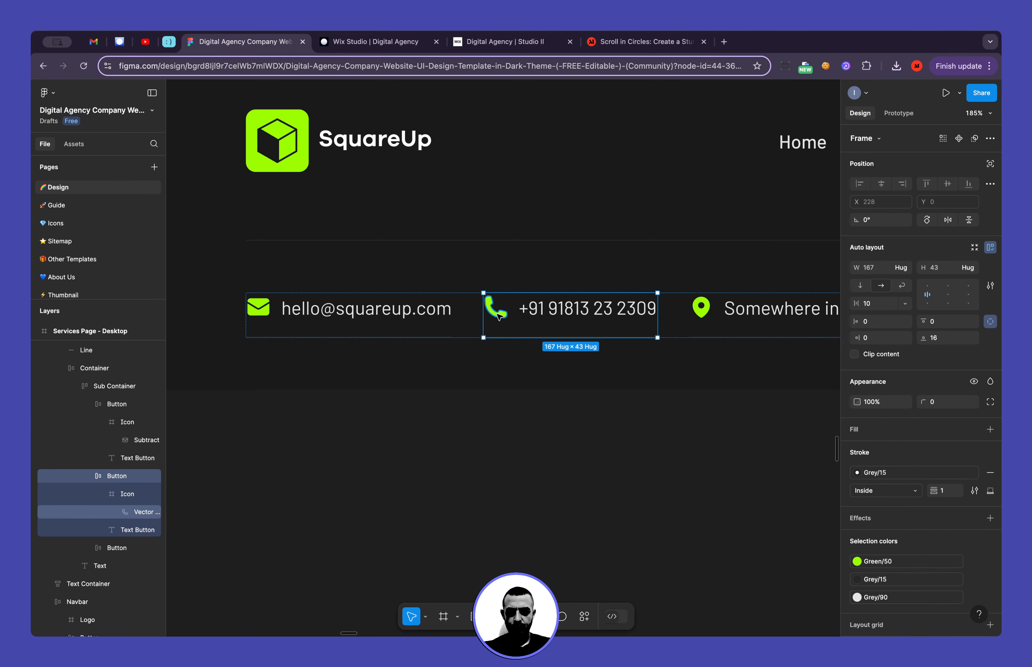
{"action": "double_click", "coordinate": [497, 309]}
{"action": "left_click", "coordinate": [891, 473]}
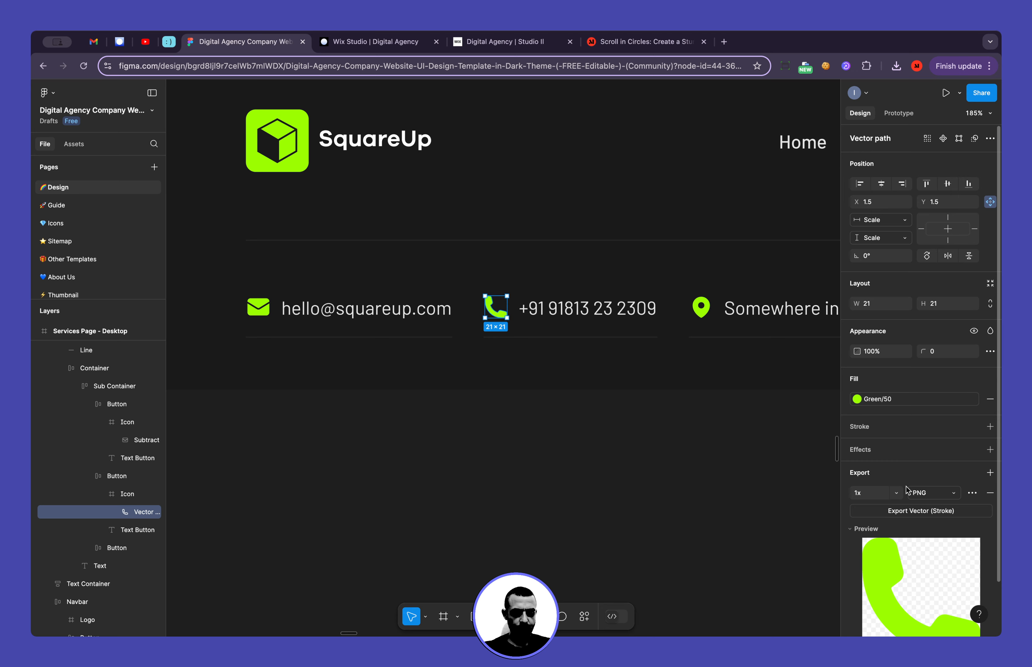
{"action": "left_click", "coordinate": [933, 492]}
{"action": "left_click", "coordinate": [934, 519]}
Export the location pin icon from the footer's contact row as PNG at 1x, and check the export settings of the pin and phone icons
{"action": "double_click", "coordinate": [703, 319]}
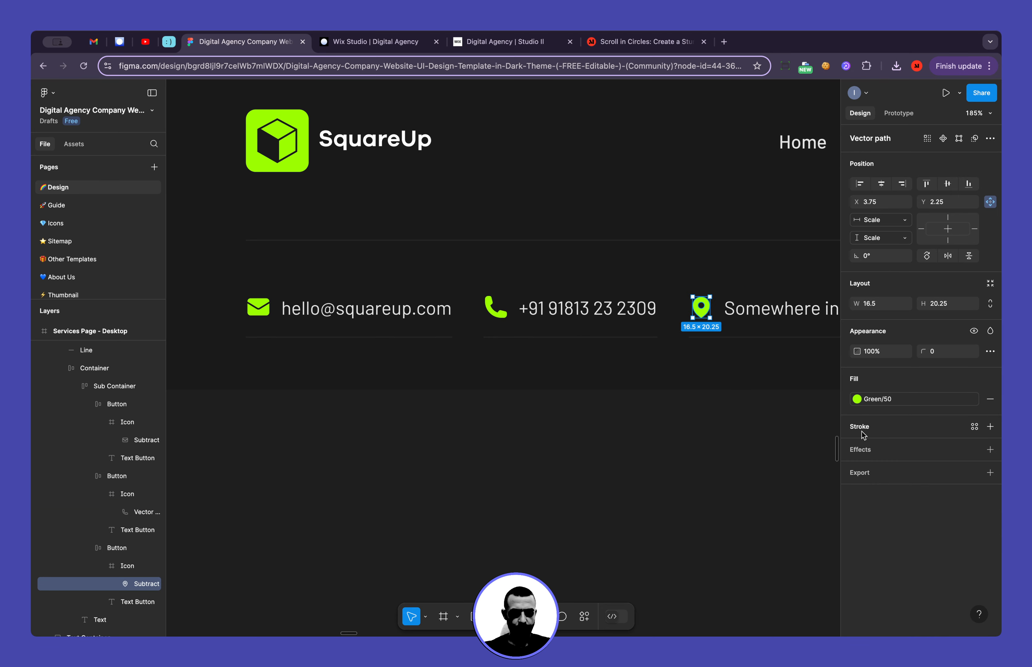
{"action": "left_click", "coordinate": [881, 477]}
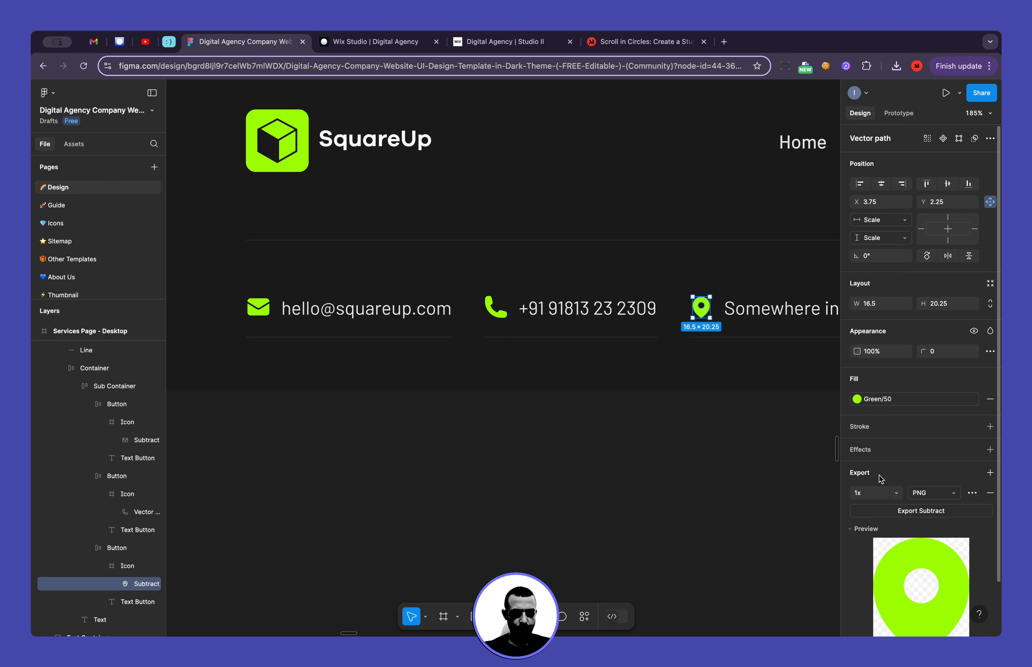
{"action": "left_click", "coordinate": [913, 514]}
{"action": "scroll", "coordinate": [693, 491], "scroll_direction": "right", "scroll_amount": 5}
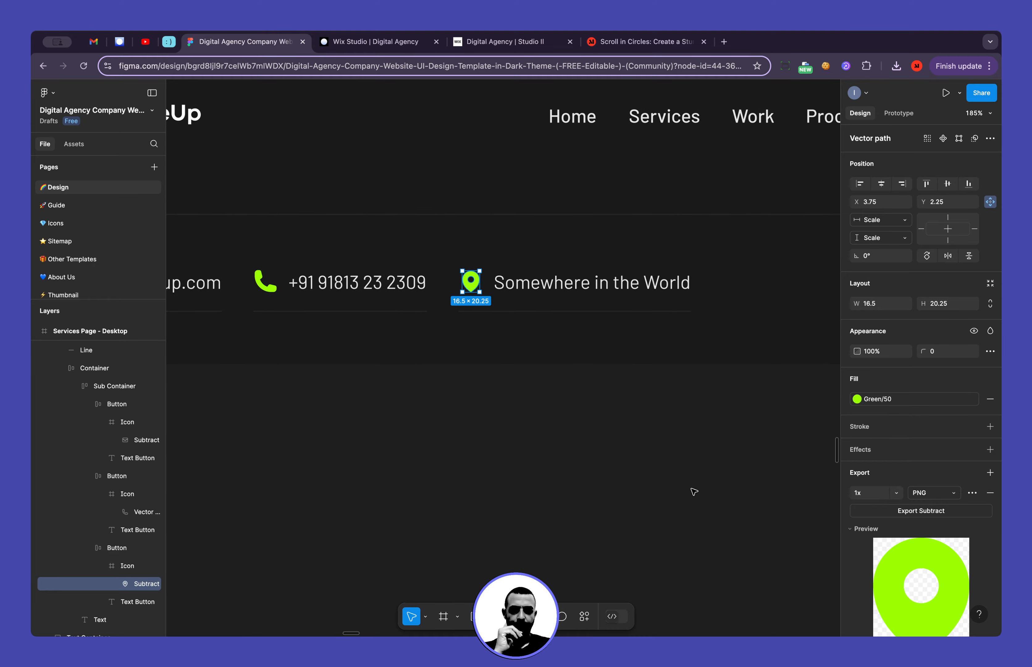
{"action": "scroll", "coordinate": [693, 491], "scroll_direction": "down", "scroll_amount": 5}
{"action": "scroll", "coordinate": [634, 460], "scroll_direction": "right", "scroll_amount": 3}
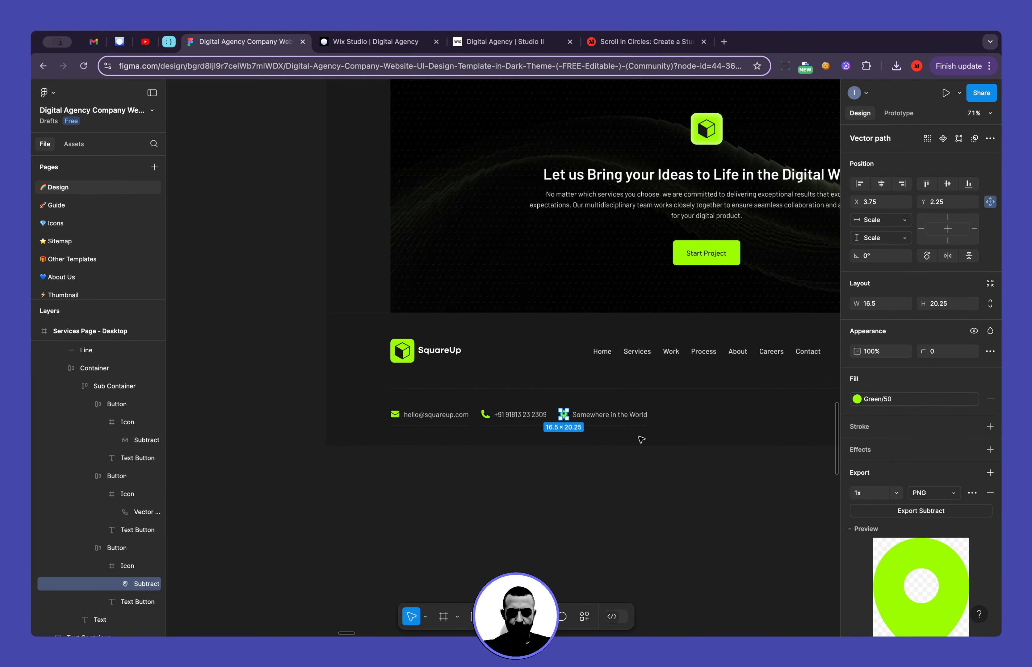
{"action": "left_click", "coordinate": [577, 480]}
{"action": "scroll", "coordinate": [550, 461], "scroll_direction": "up", "scroll_amount": 3}
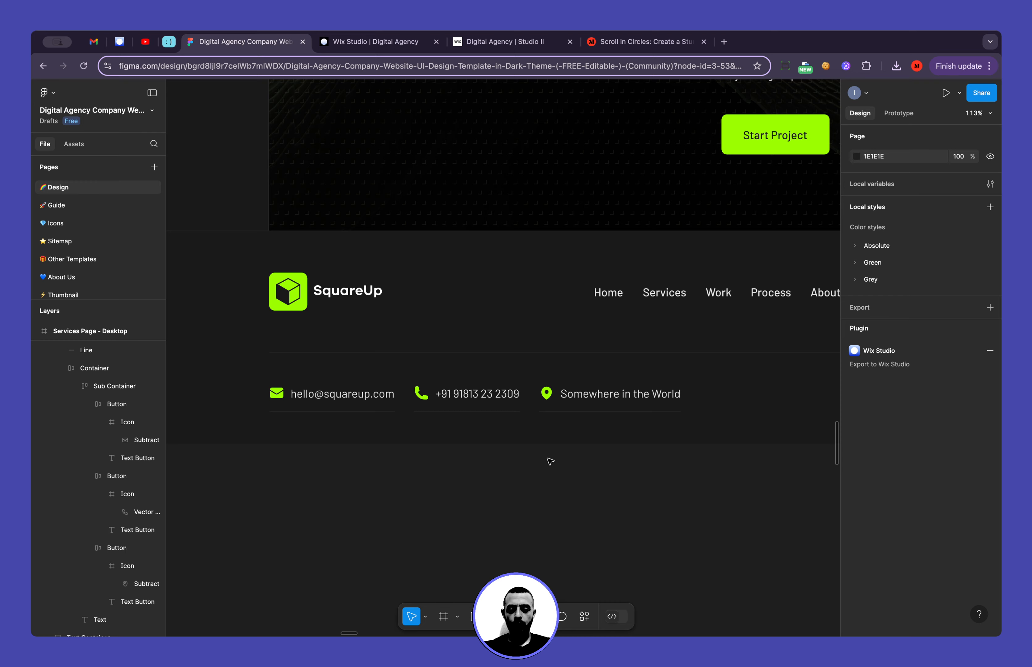
{"action": "double_click", "coordinate": [547, 398]}
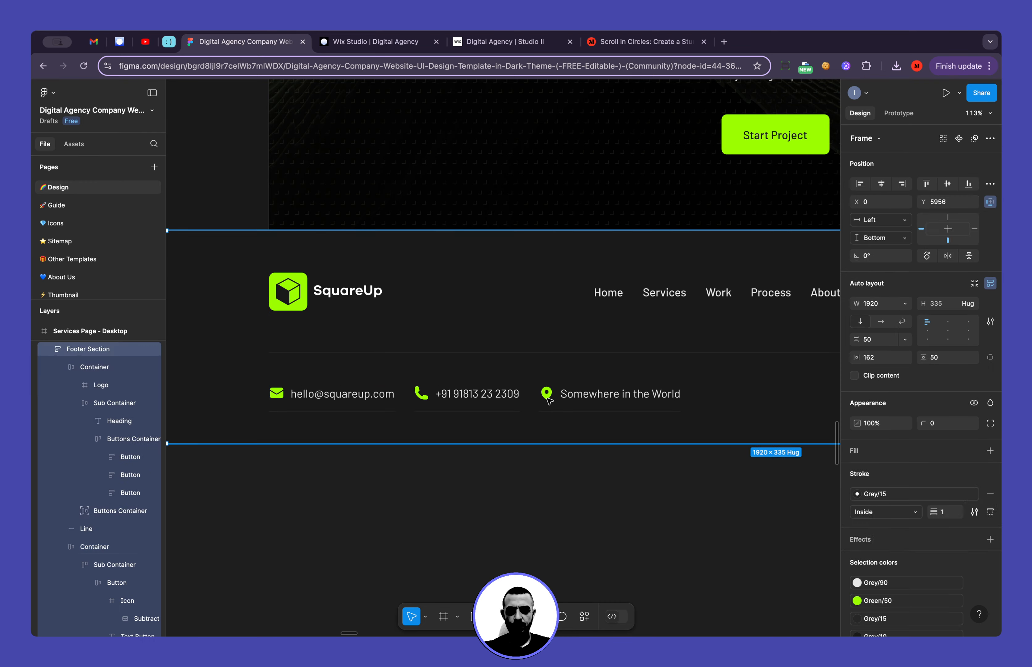
{"action": "left_click", "coordinate": [546, 398], "text": "super"}
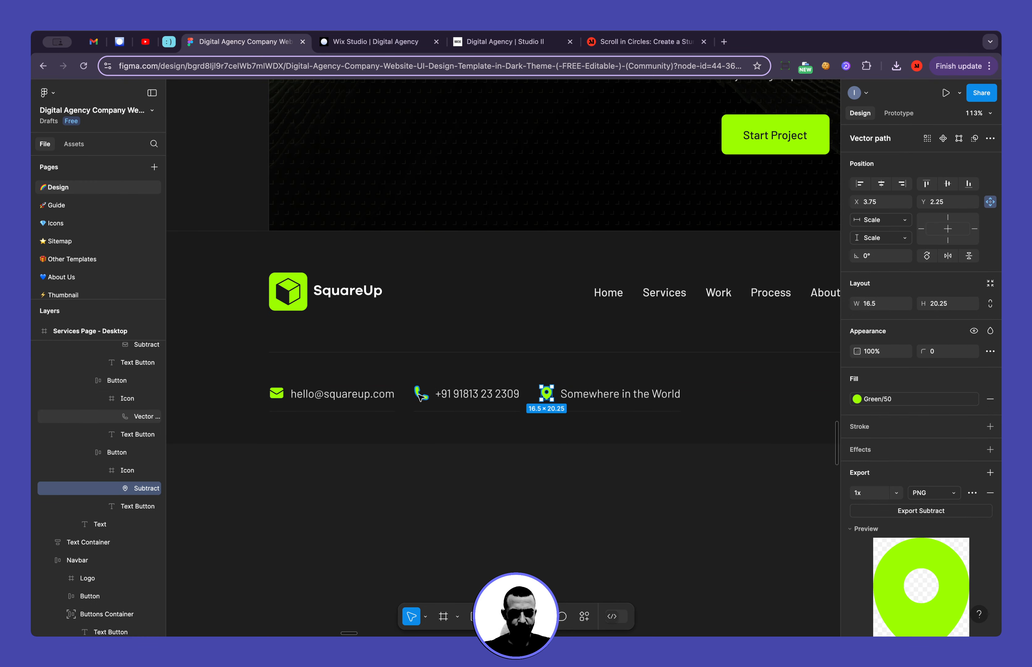
{"action": "left_click", "coordinate": [421, 396]}
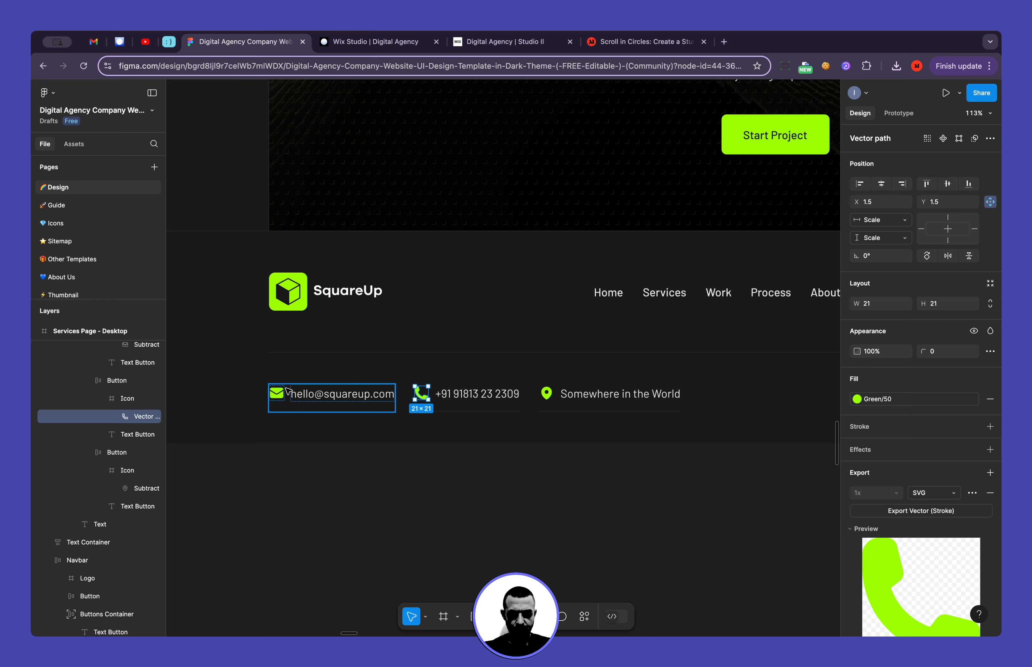
{"action": "left_click", "coordinate": [357, 467]}
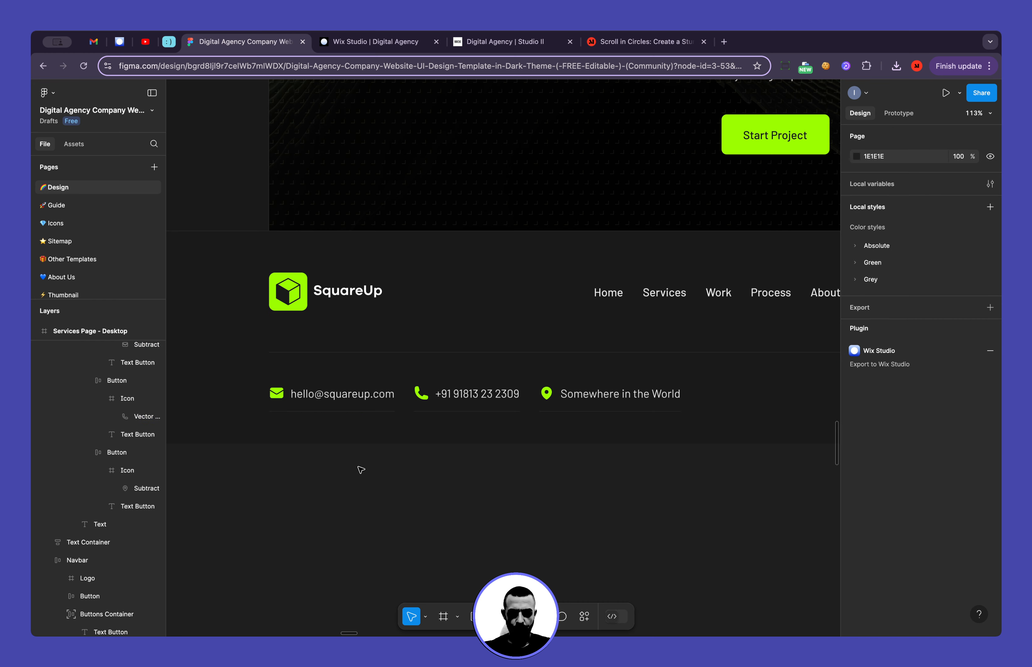
Switch to Wix Studio and add a mosaic flexbox to the lower part of the footer container, beneath the navigation row
{"action": "left_click", "coordinate": [372, 46]}
{"action": "scroll", "coordinate": [450, 439], "scroll_direction": "left", "scroll_amount": 5}
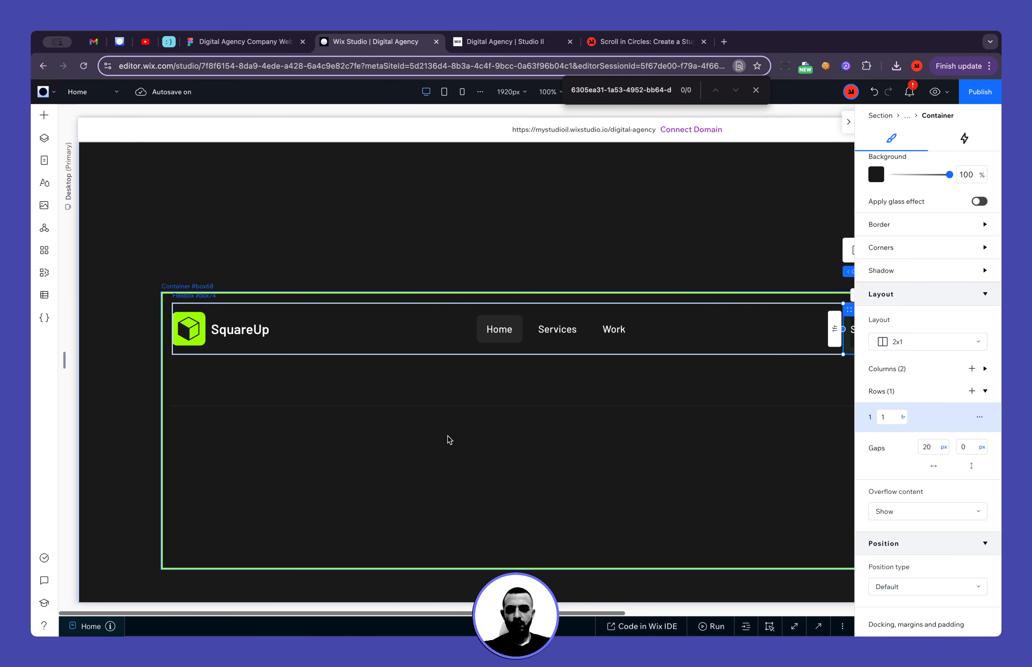
{"action": "left_click", "coordinate": [364, 500]}
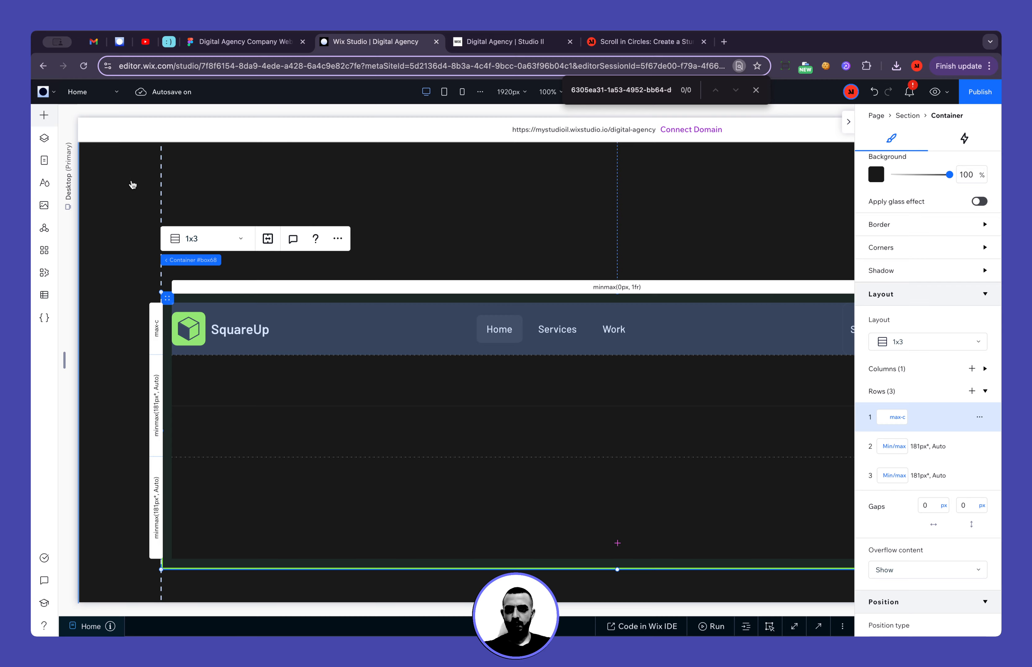
{"action": "left_click", "coordinate": [43, 115]}
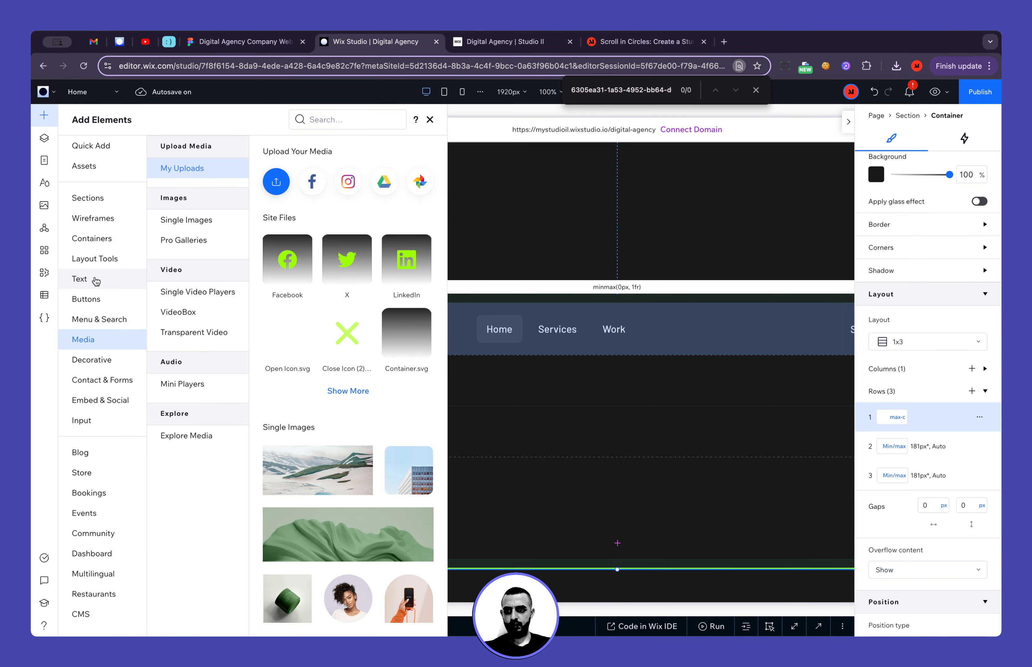
{"action": "left_click", "coordinate": [101, 265]}
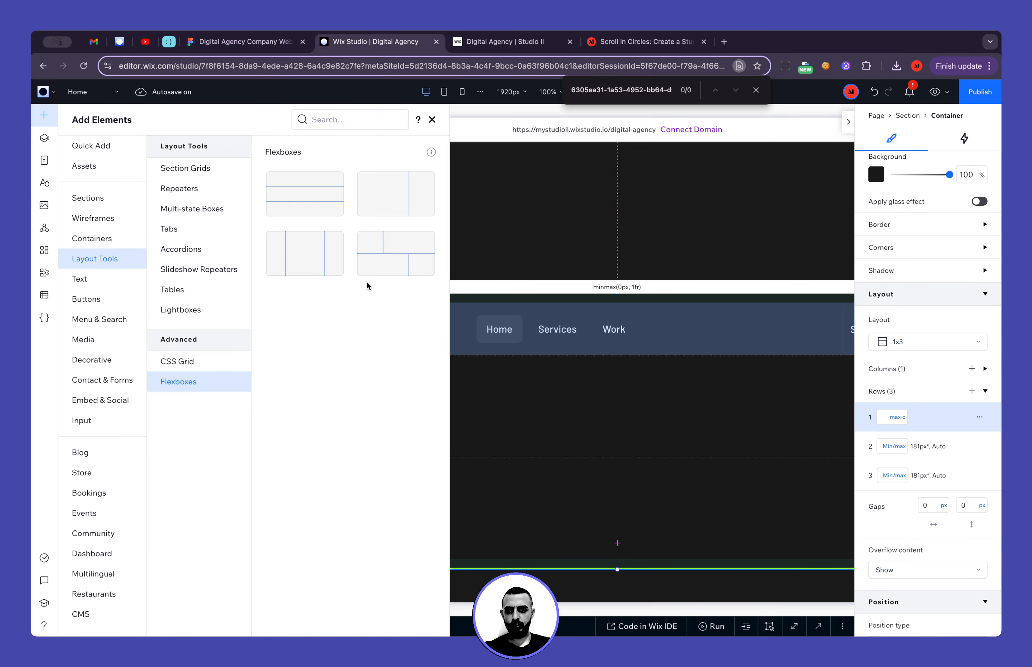
{"action": "left_click_drag", "start_coordinate": [368, 270], "coordinate": [389, 504]}
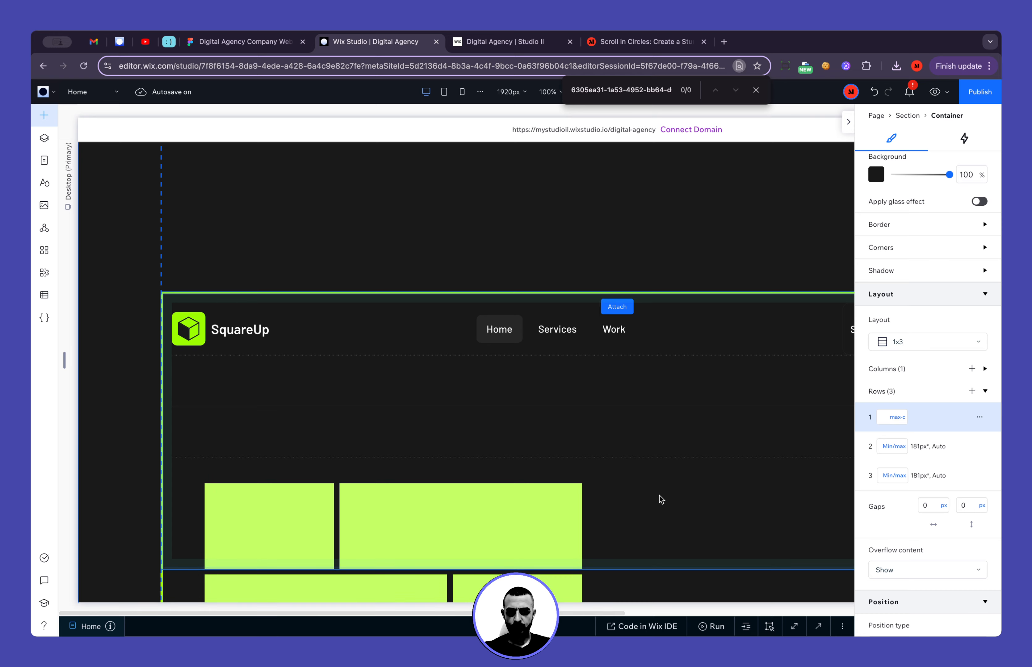
Change the new flexbox's display type from Mosaic to Bricks
{"action": "left_click", "coordinate": [276, 456]}
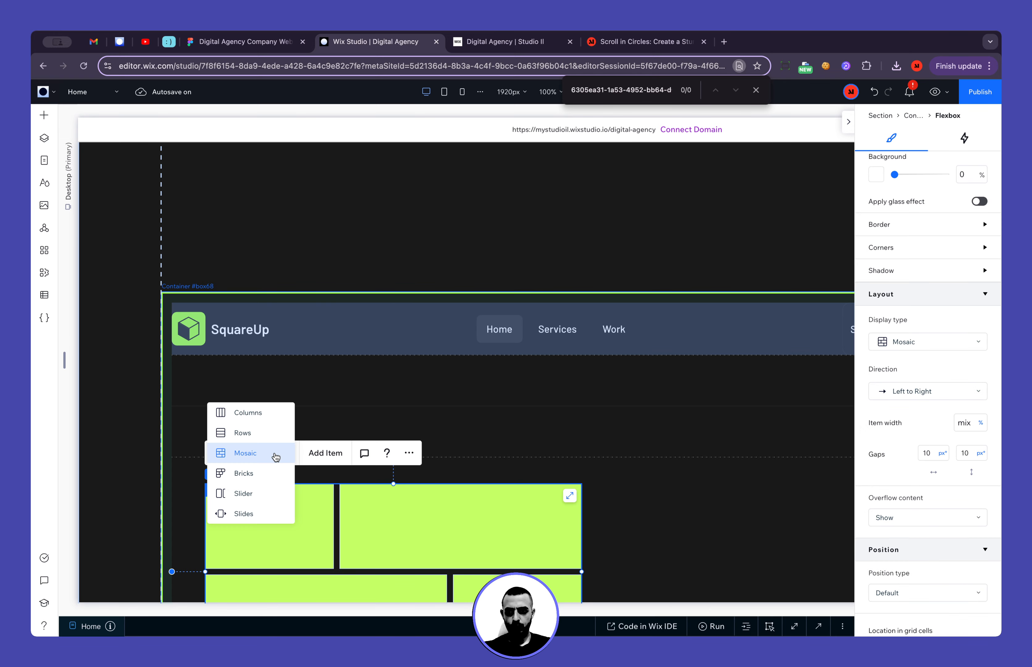
{"action": "left_click", "coordinate": [255, 473]}
{"action": "scroll", "coordinate": [477, 525], "scroll_direction": "down", "scroll_amount": 2}
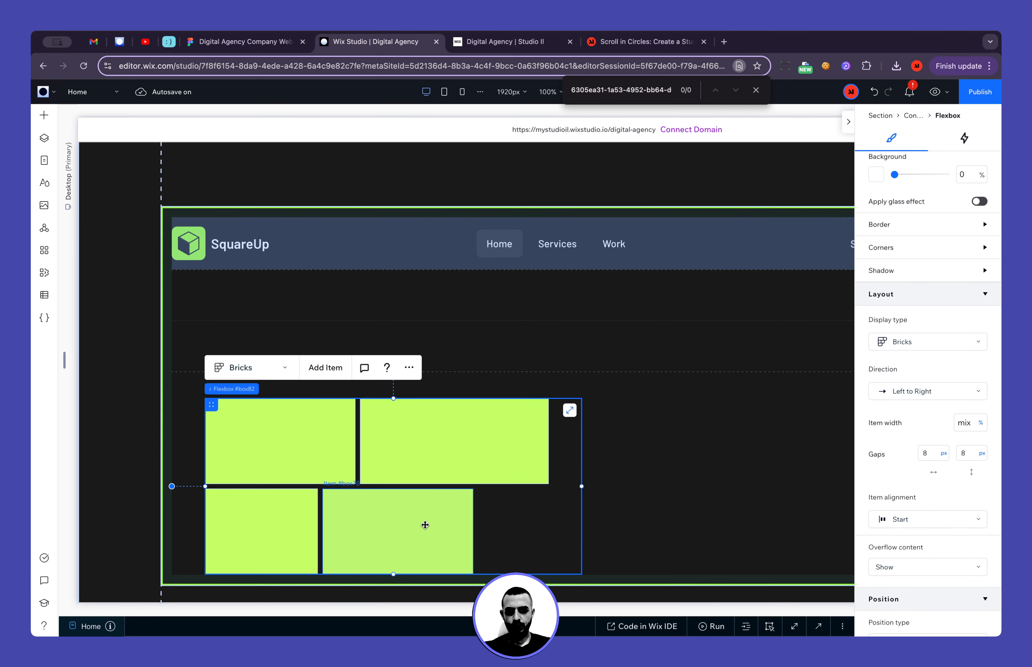
Widen the flexbox towards the container's far side and delete all of its items except the first one
{"action": "left_click", "coordinate": [423, 525]}
{"action": "key", "text": "Delete"}
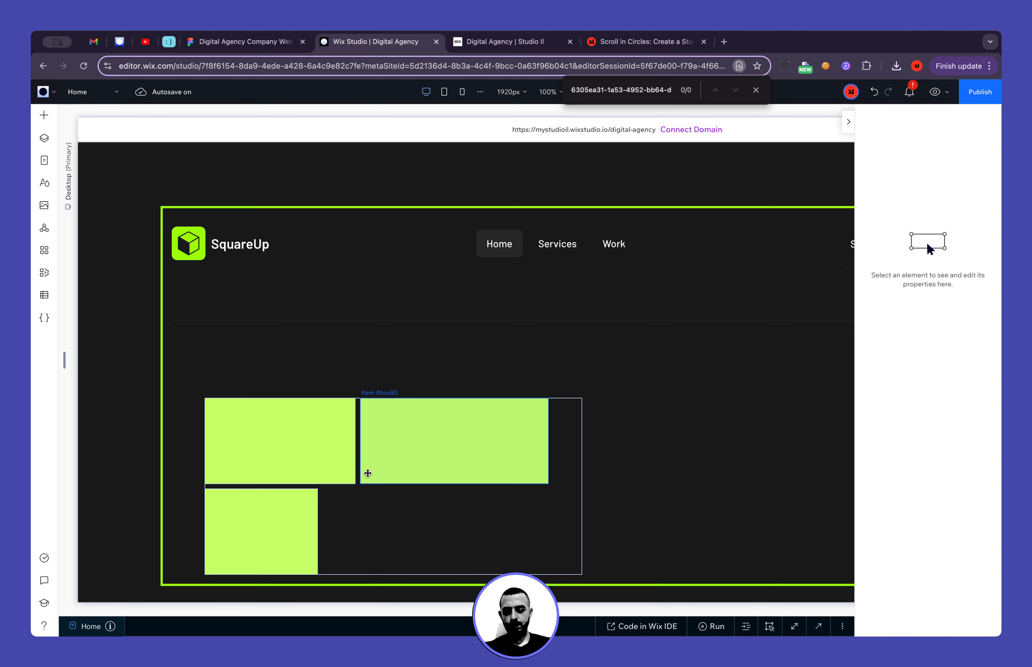
{"action": "left_click", "coordinate": [465, 522]}
{"action": "left_click_drag", "start_coordinate": [582, 486], "coordinate": [779, 468]}
{"action": "left_click", "coordinate": [341, 535]}
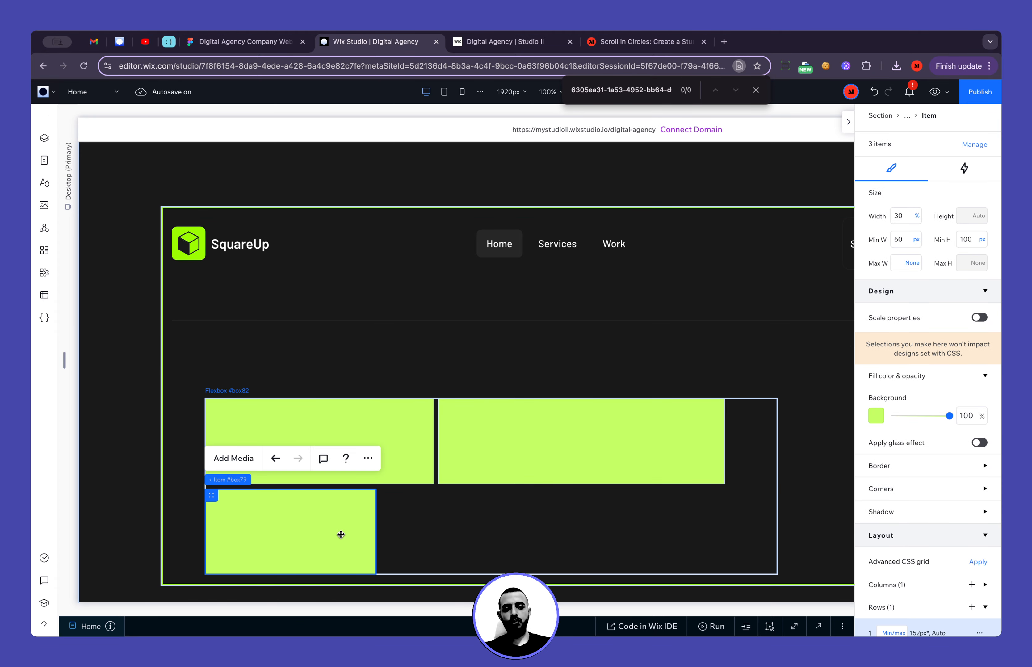
{"action": "key", "text": "Delete"}
{"action": "left_click", "coordinate": [530, 473]}
{"action": "key", "text": "Delete"}
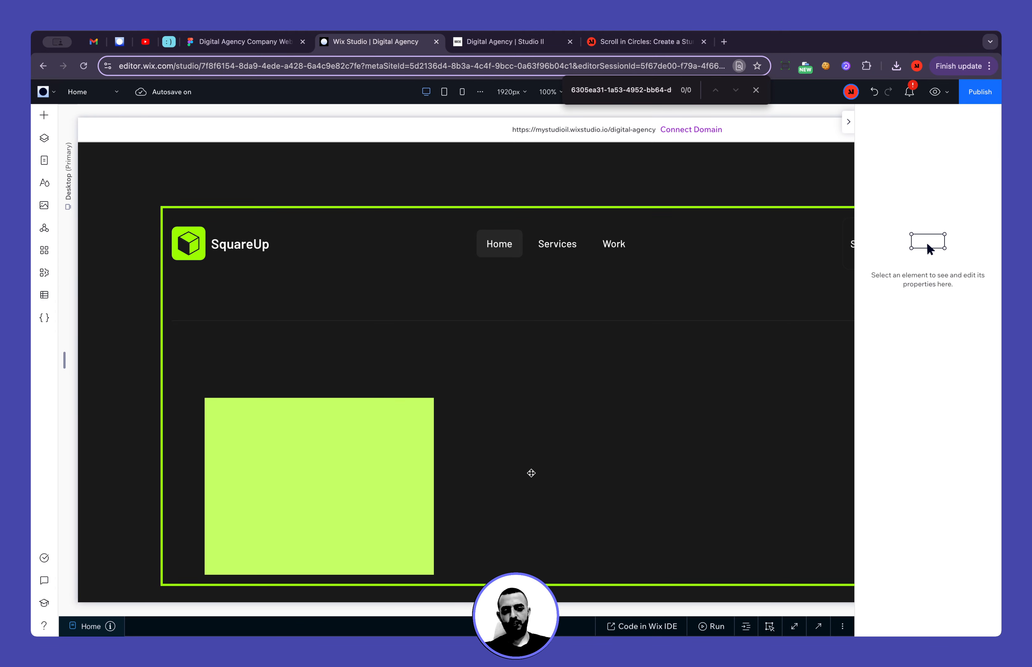
Set the remaining flexbox item's background opacity to 0% and its minimum height to None
{"action": "left_click", "coordinate": [366, 443]}
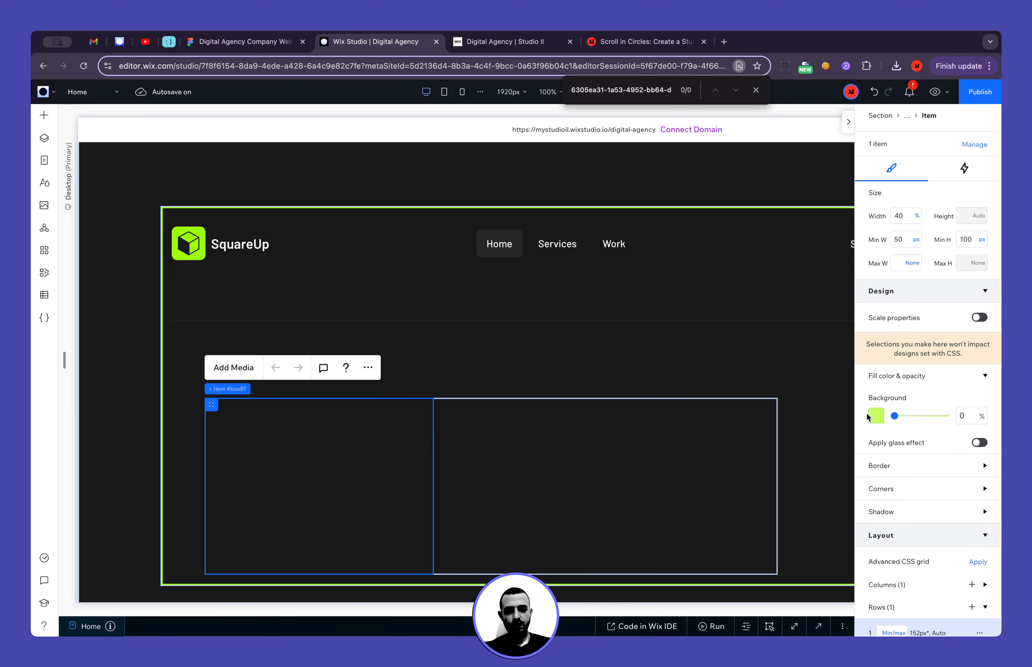
{"action": "left_click", "coordinate": [982, 239]}
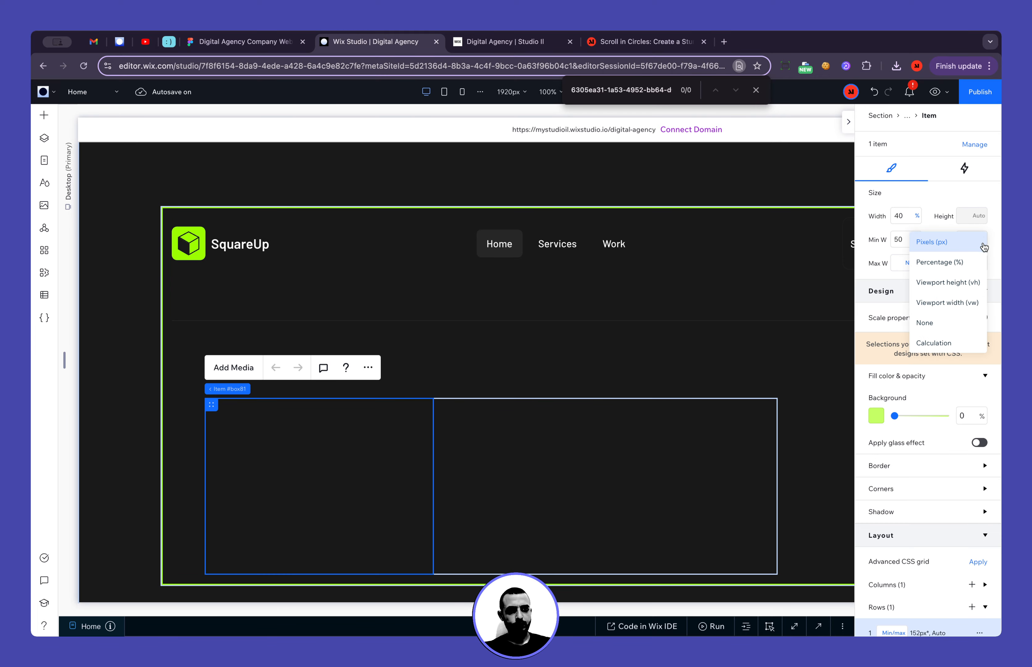
{"action": "left_click", "coordinate": [950, 325]}
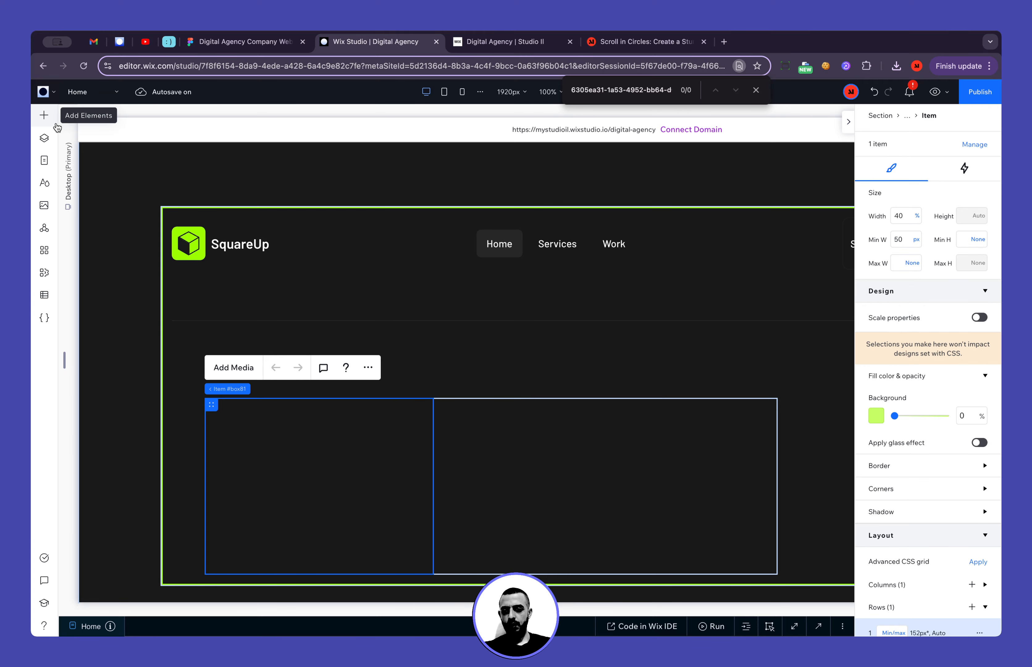
Switch to Figma to examine the e-mail contact item's icon, text and underline in the footer, and return to Wix Studio
{"action": "left_click", "coordinate": [212, 42]}
{"action": "scroll", "coordinate": [269, 416], "scroll_direction": "up", "scroll_amount": 5}
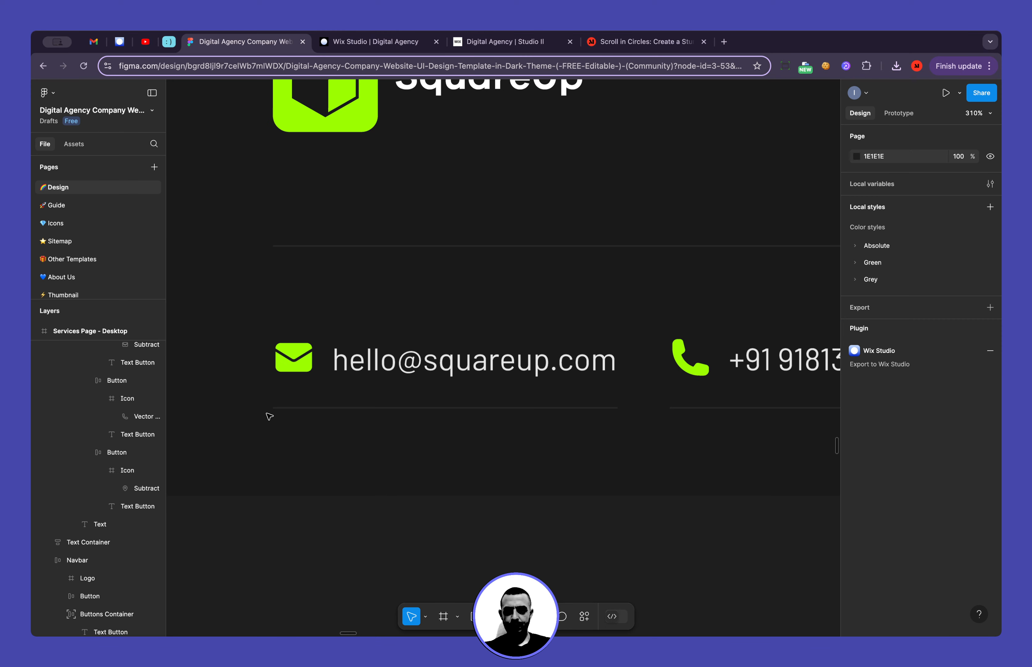
{"action": "scroll", "coordinate": [267, 413], "scroll_direction": "up", "scroll_amount": 1}
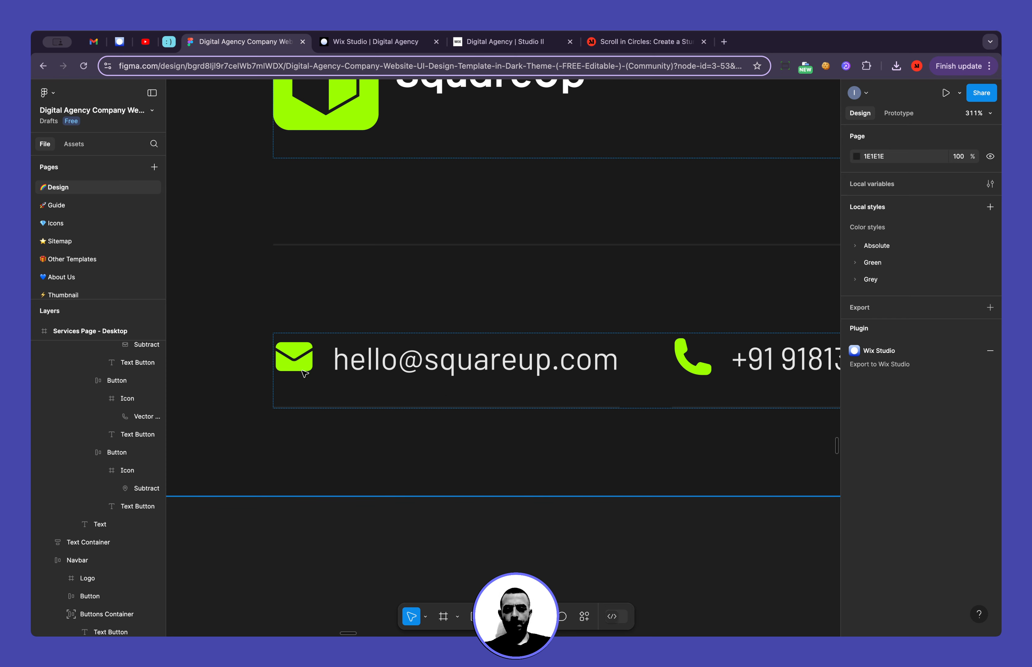
{"action": "key", "text": "ctrl+Tab"}
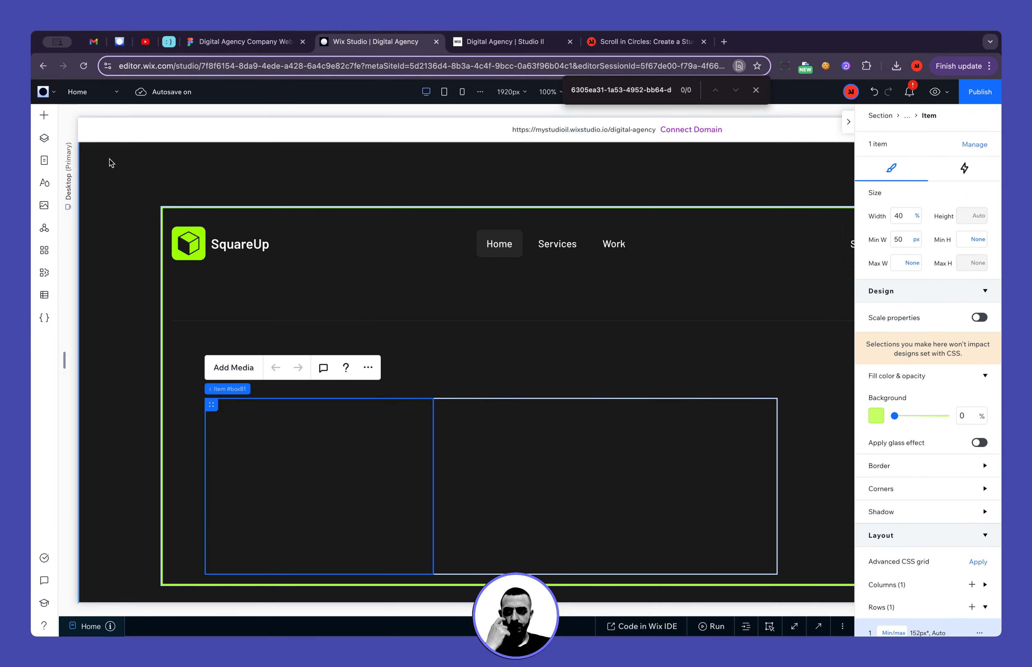
Open the Icons folder in the site's media files and bring up the upload dialog
{"action": "left_click", "coordinate": [44, 115]}
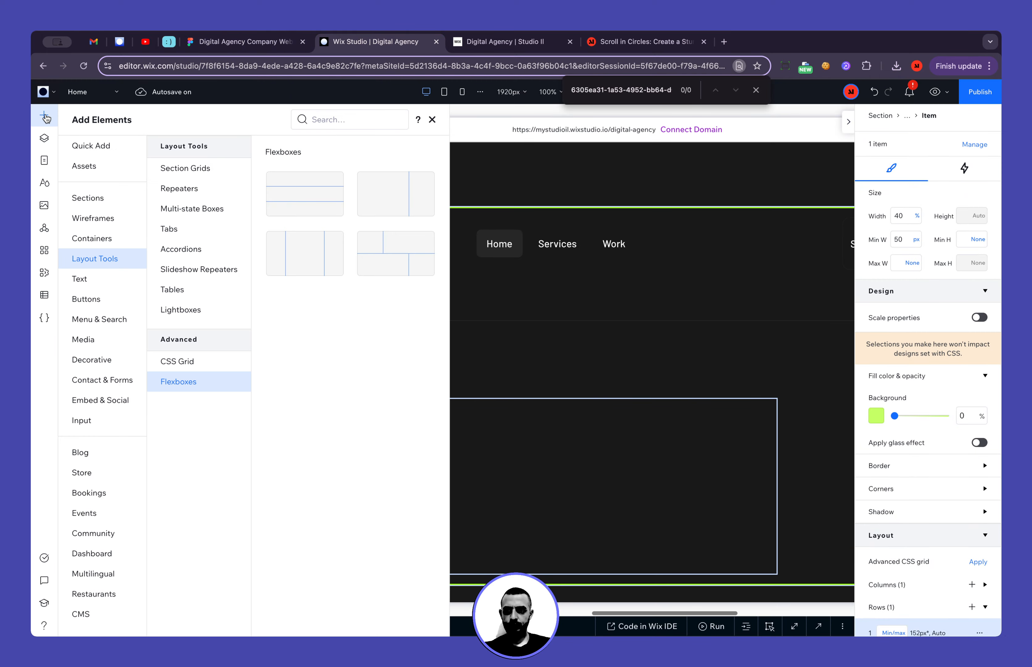
{"action": "left_click", "coordinate": [44, 206]}
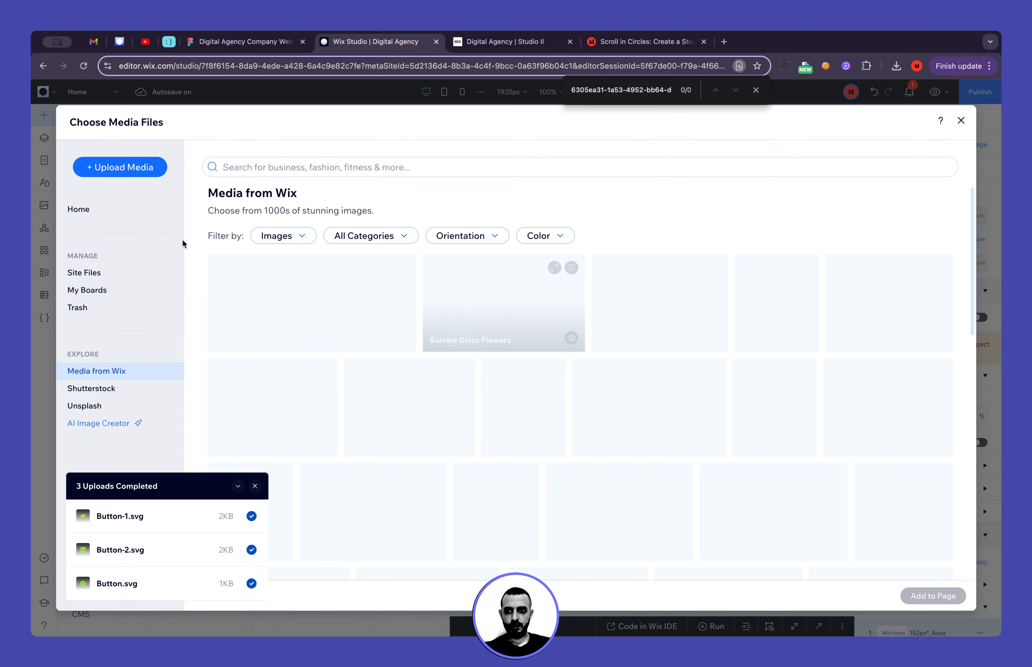
{"action": "left_click", "coordinate": [130, 273]}
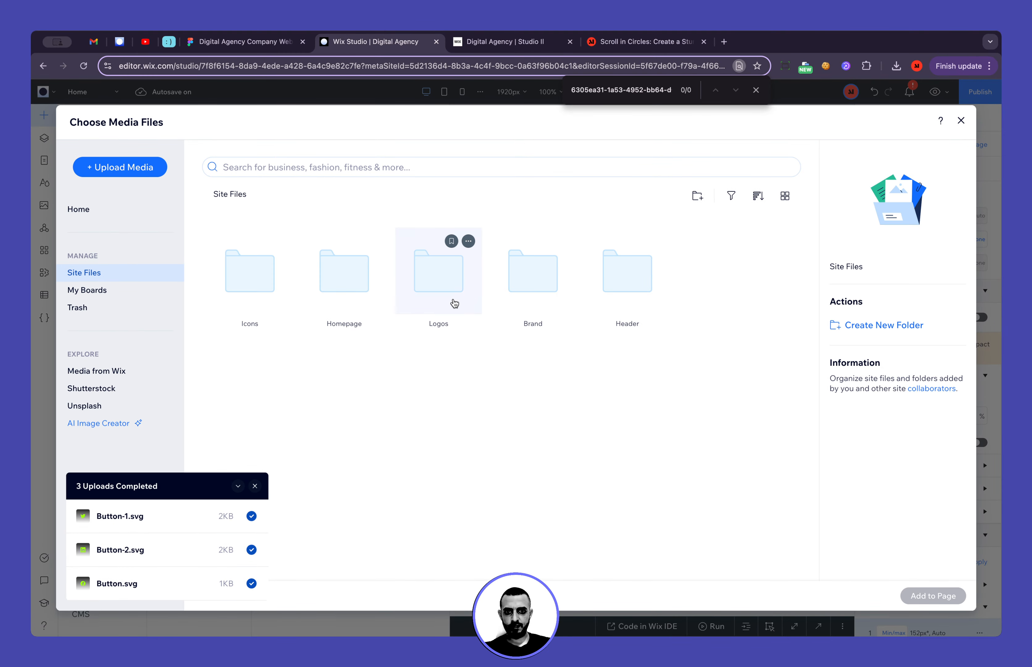
{"action": "double_click", "coordinate": [255, 269]}
{"action": "left_click", "coordinate": [143, 170]}
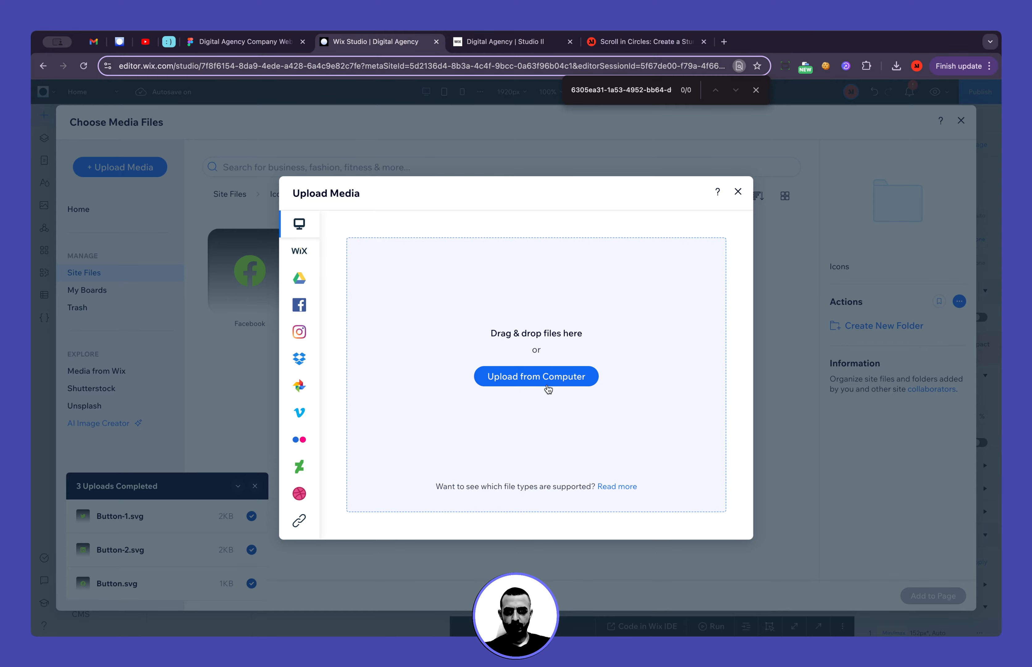
{"action": "left_click", "coordinate": [547, 383]}
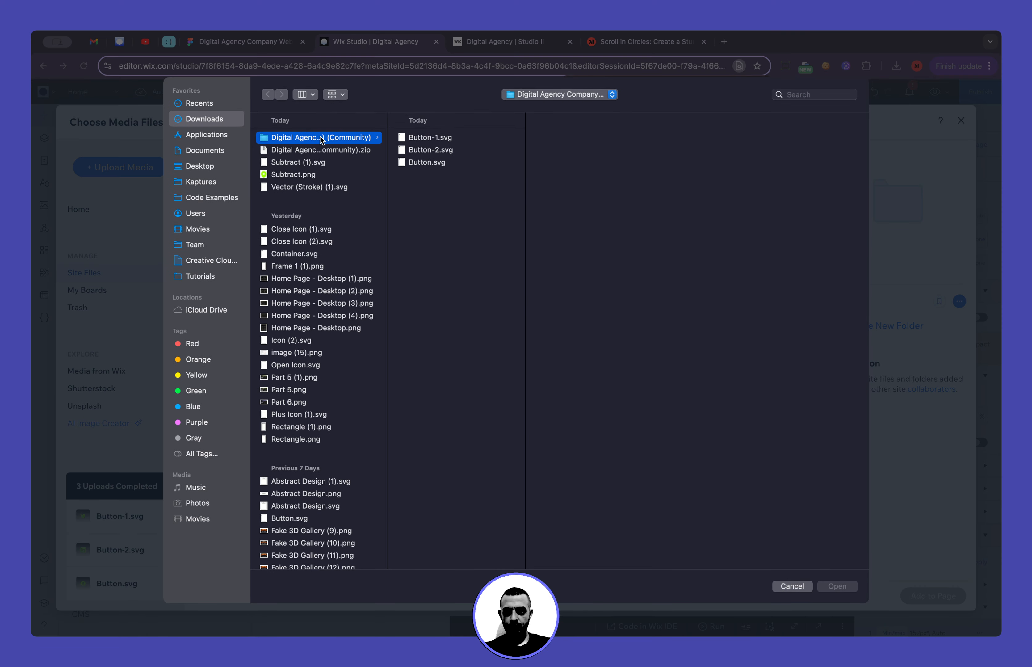
{"action": "left_click", "coordinate": [293, 176]}
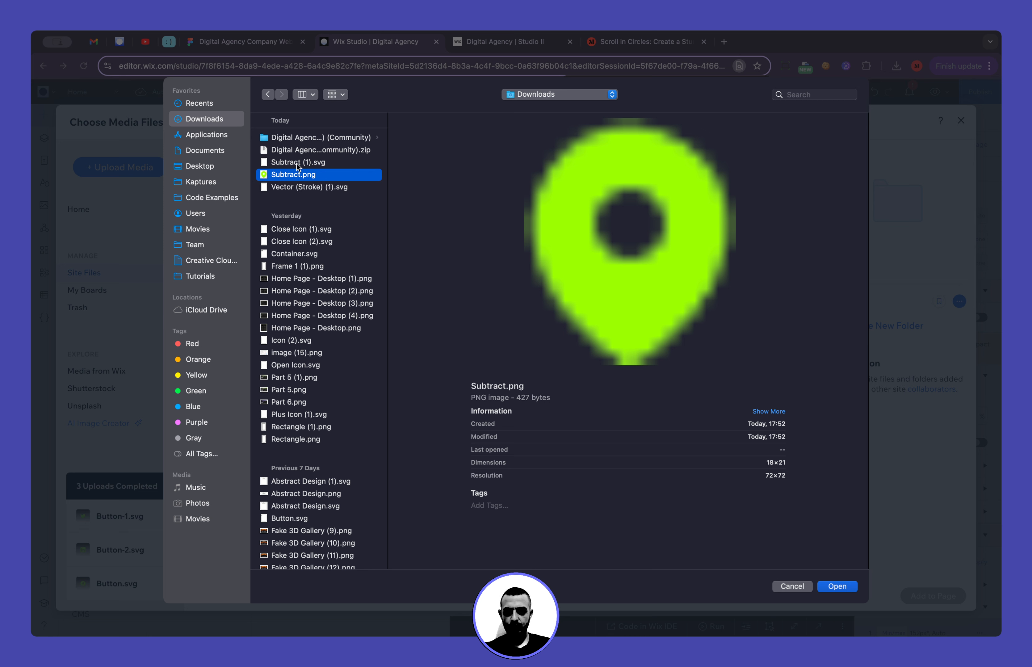
{"action": "left_click", "coordinate": [297, 163]}
{"action": "left_click", "coordinate": [305, 188]}
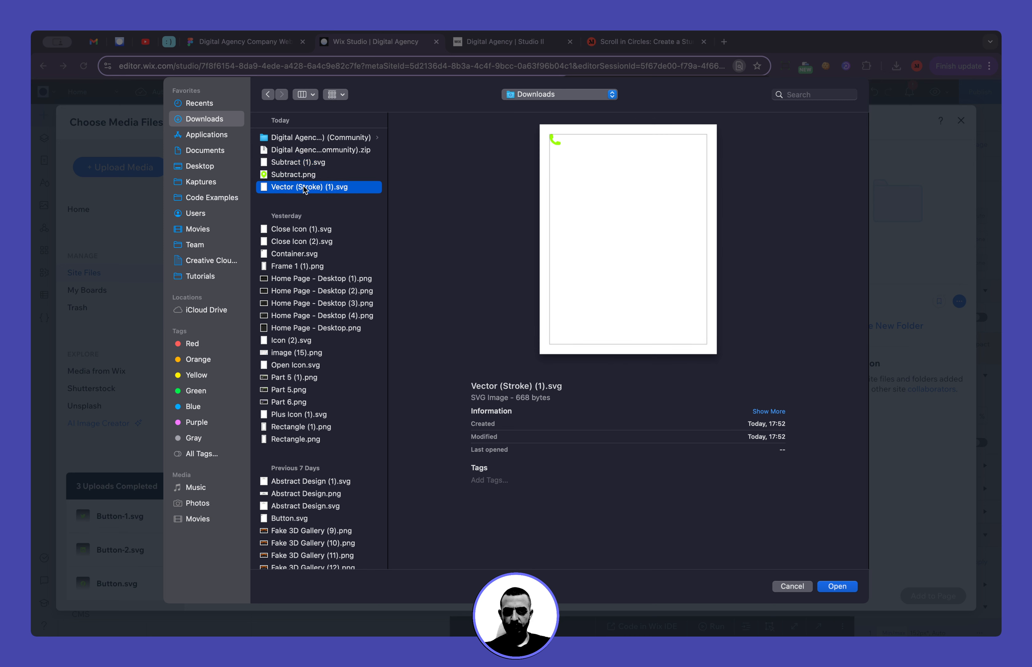
{"action": "left_click", "coordinate": [305, 163], "text": "super"}
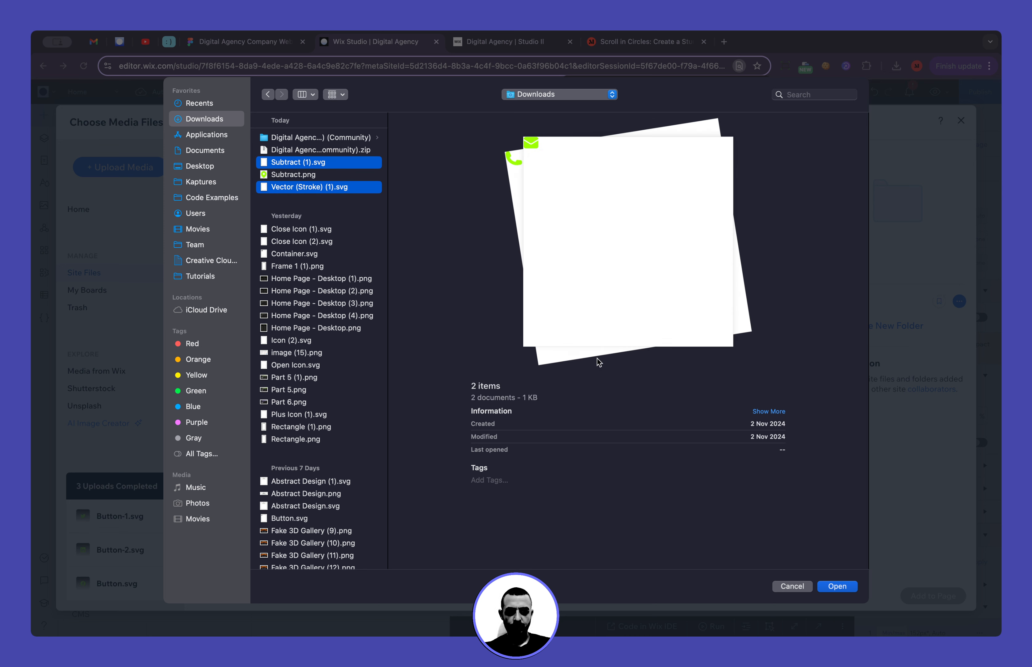
{"action": "left_click", "coordinate": [793, 588]}
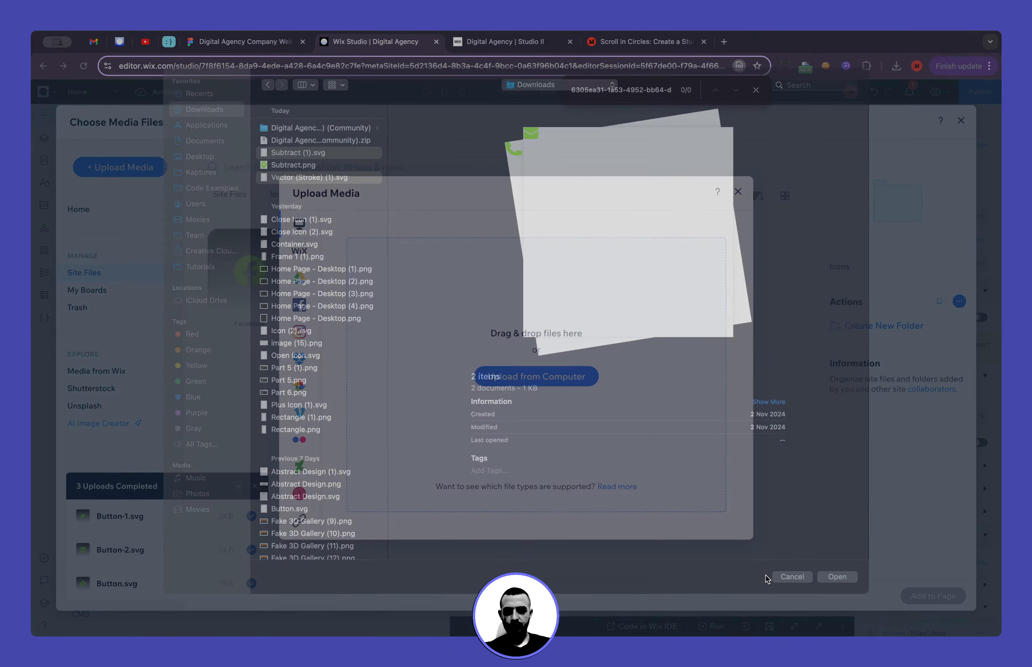
Switch to Figma and export the location pin icon from the footer's contact row as SVG
{"action": "left_click", "coordinate": [242, 41]}
{"action": "scroll", "coordinate": [555, 408], "scroll_direction": "right", "scroll_amount": 5}
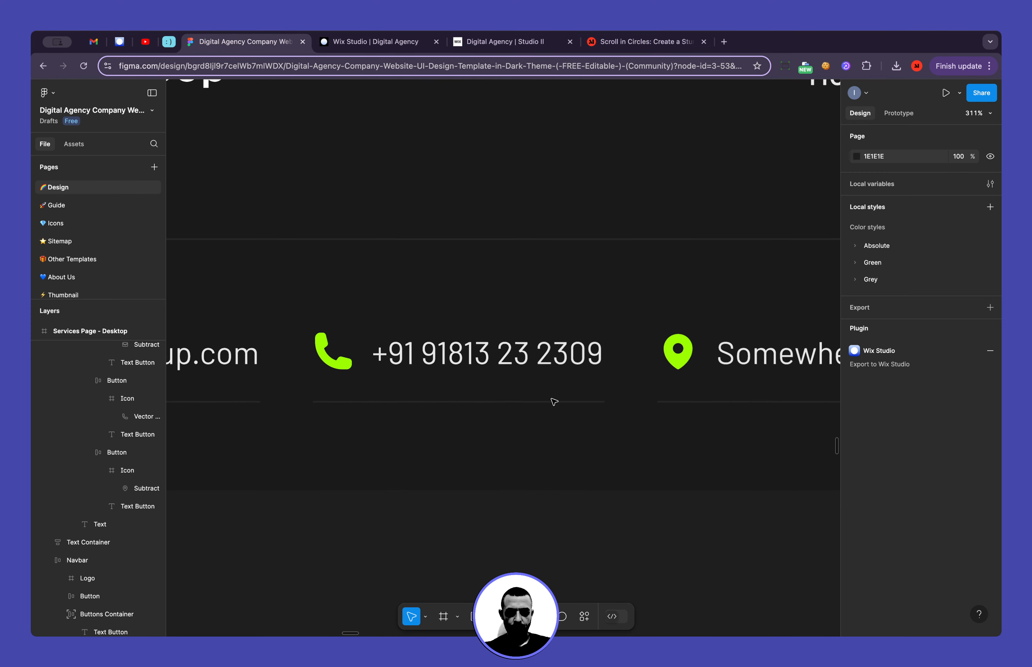
{"action": "left_click", "coordinate": [675, 358]}
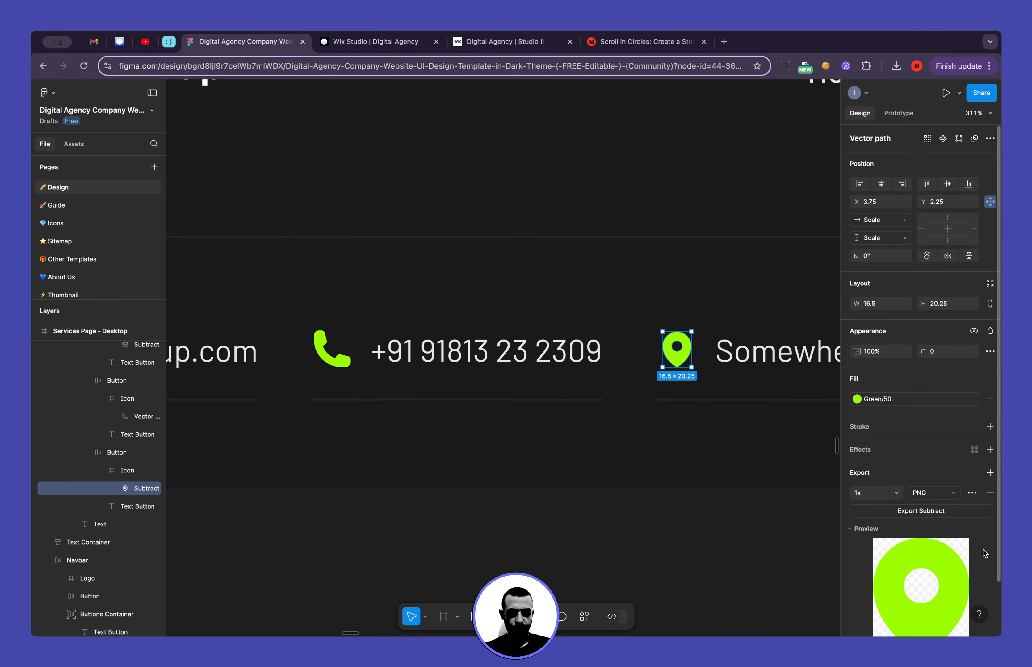
{"action": "left_click", "coordinate": [953, 494]}
{"action": "left_click", "coordinate": [952, 507]}
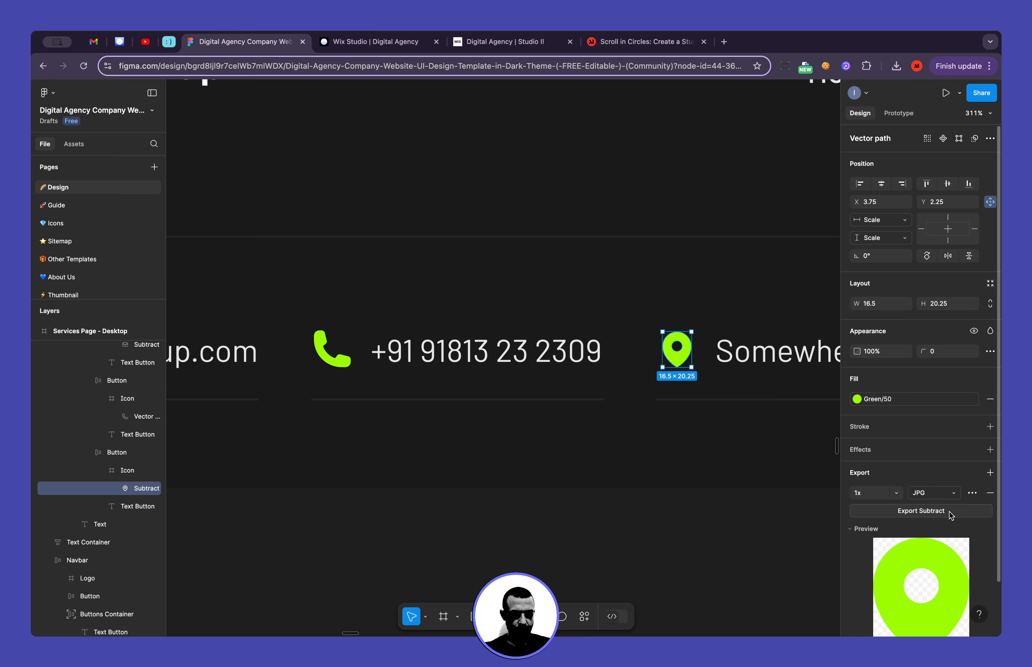
{"action": "left_click", "coordinate": [947, 496]}
{"action": "left_click", "coordinate": [934, 506]}
{"action": "left_click", "coordinate": [944, 511]}
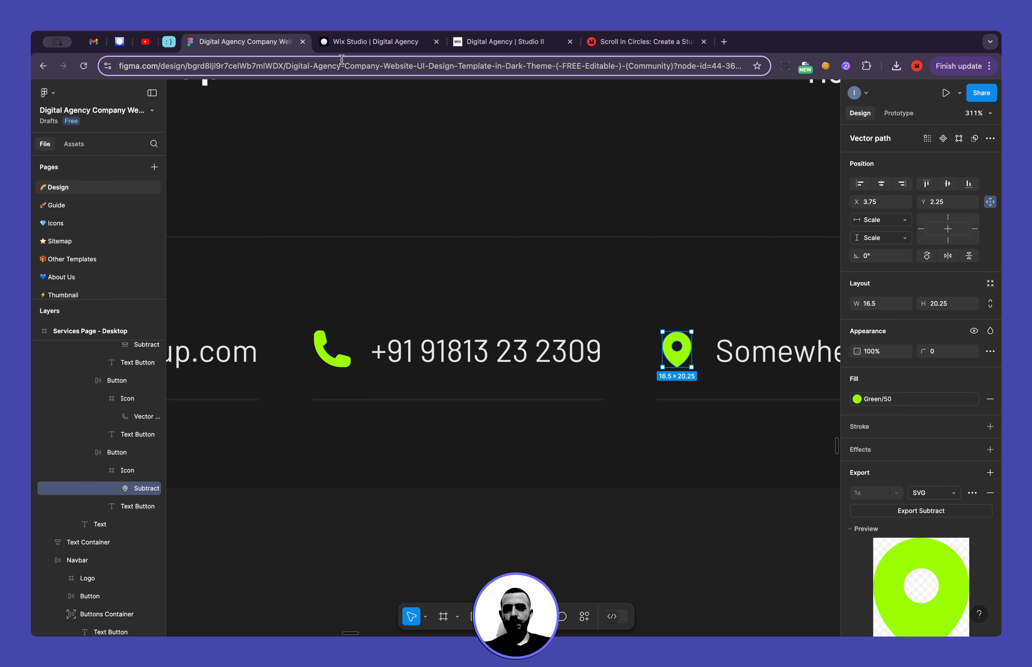
Return to Wix Studio and upload Subtract (1).svg, Subtract (3).svg and Vector (Stroke) (1).svg from Downloads to the Icons folder
{"action": "left_click", "coordinate": [343, 45]}
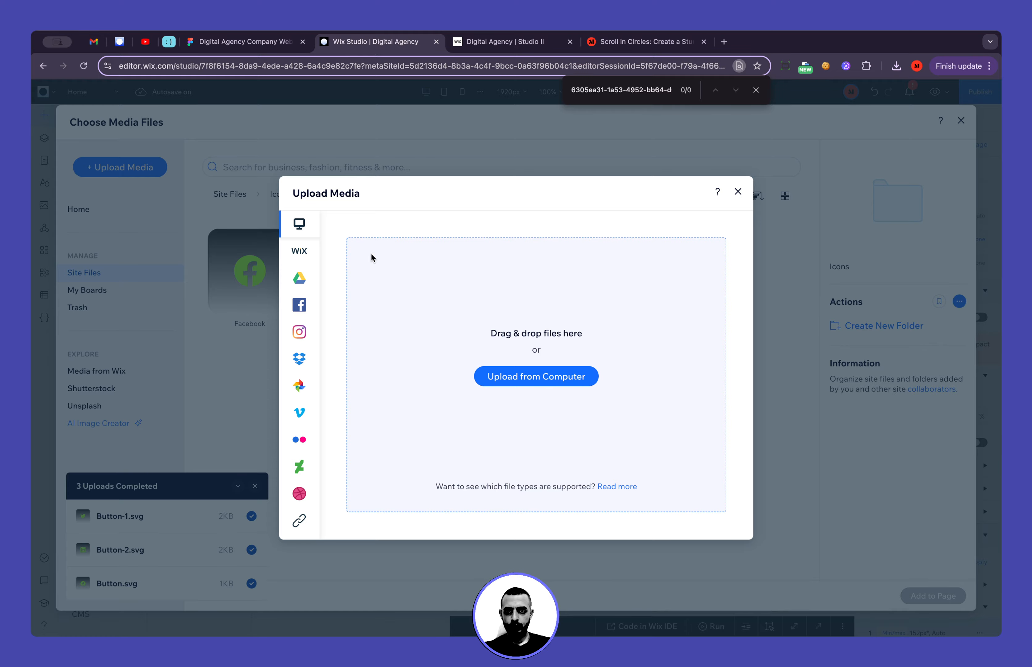
{"action": "left_click", "coordinate": [525, 385]}
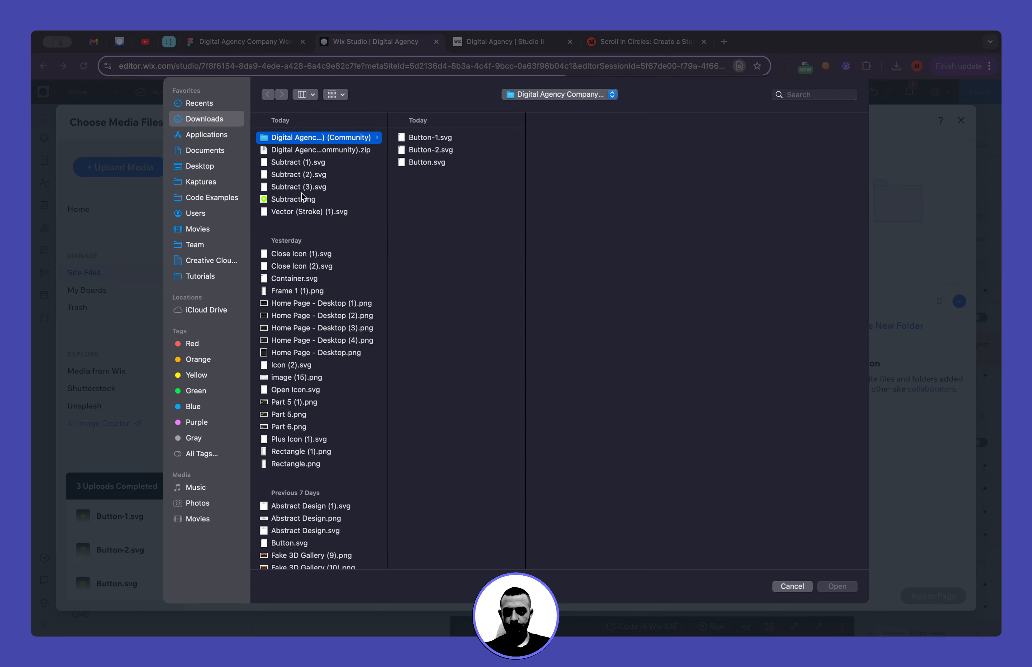
{"action": "left_click", "coordinate": [297, 212]}
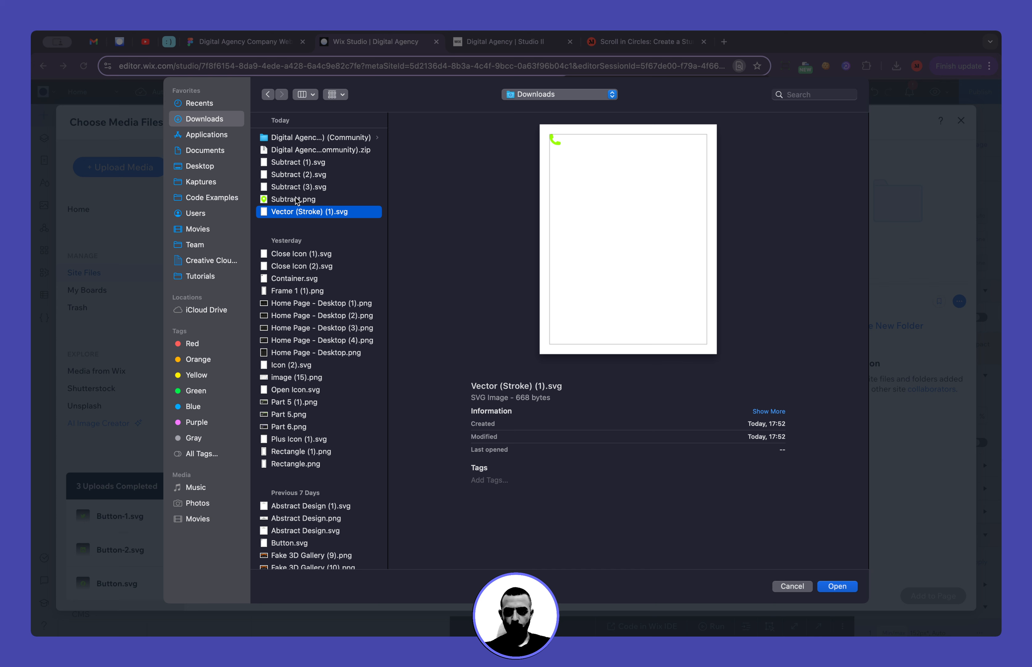
{"action": "left_click", "coordinate": [289, 188], "text": "super"}
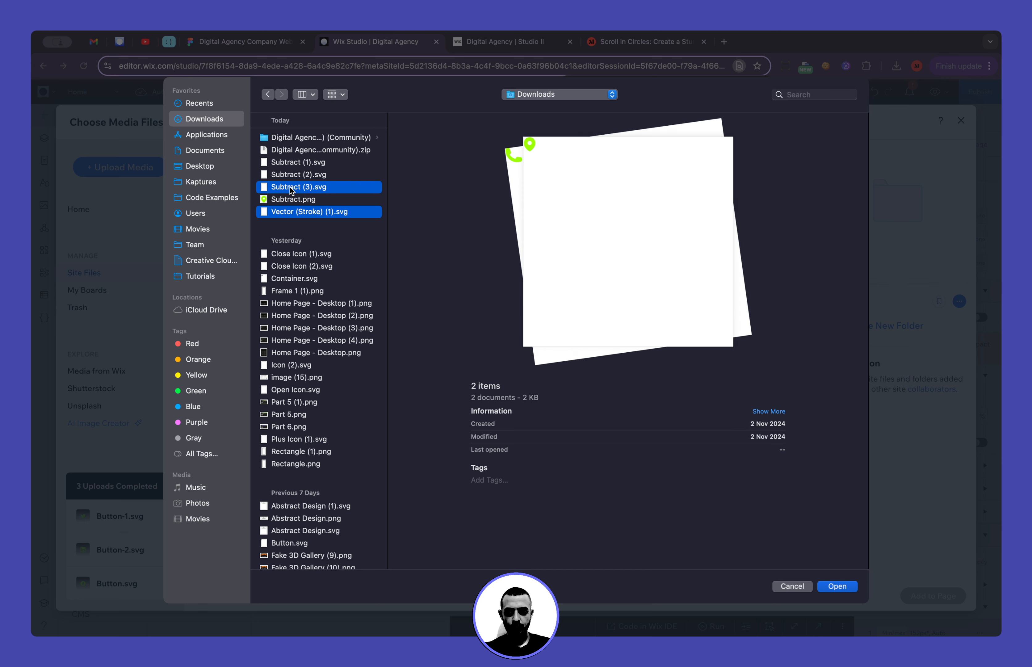
{"action": "left_click", "coordinate": [294, 175], "text": "super"}
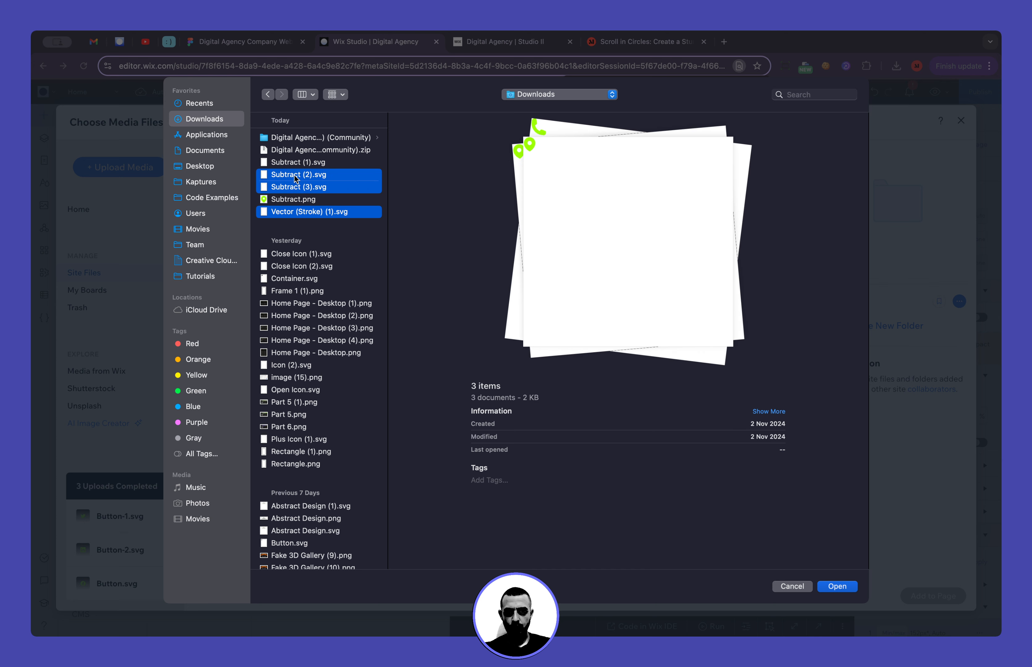
{"action": "left_click", "coordinate": [294, 174], "text": "super"}
{"action": "left_click", "coordinate": [296, 165], "text": "super"}
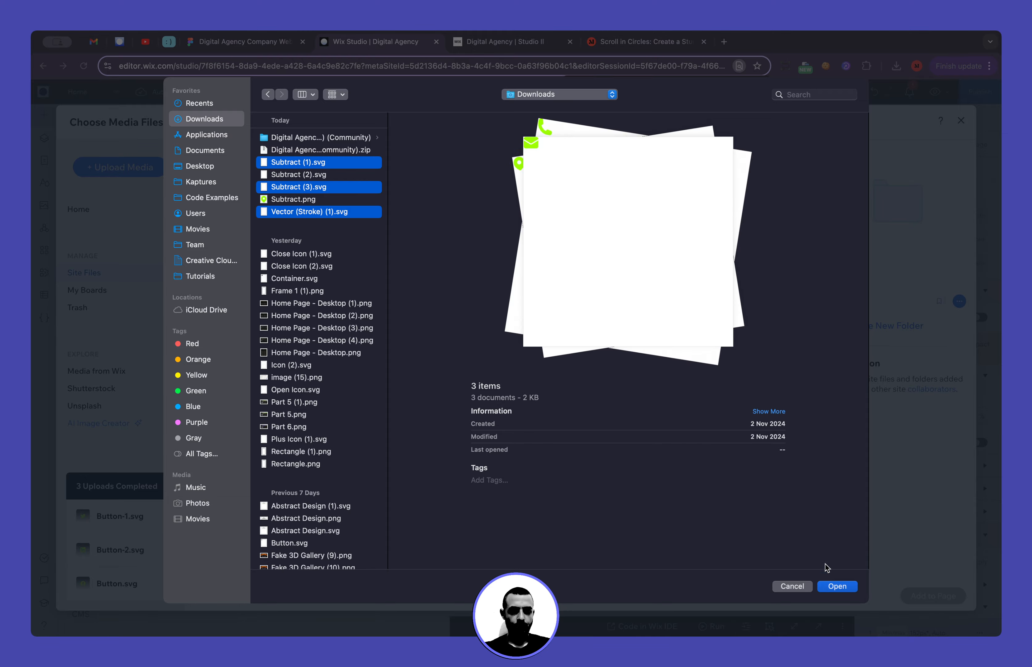
{"action": "left_click", "coordinate": [835, 585]}
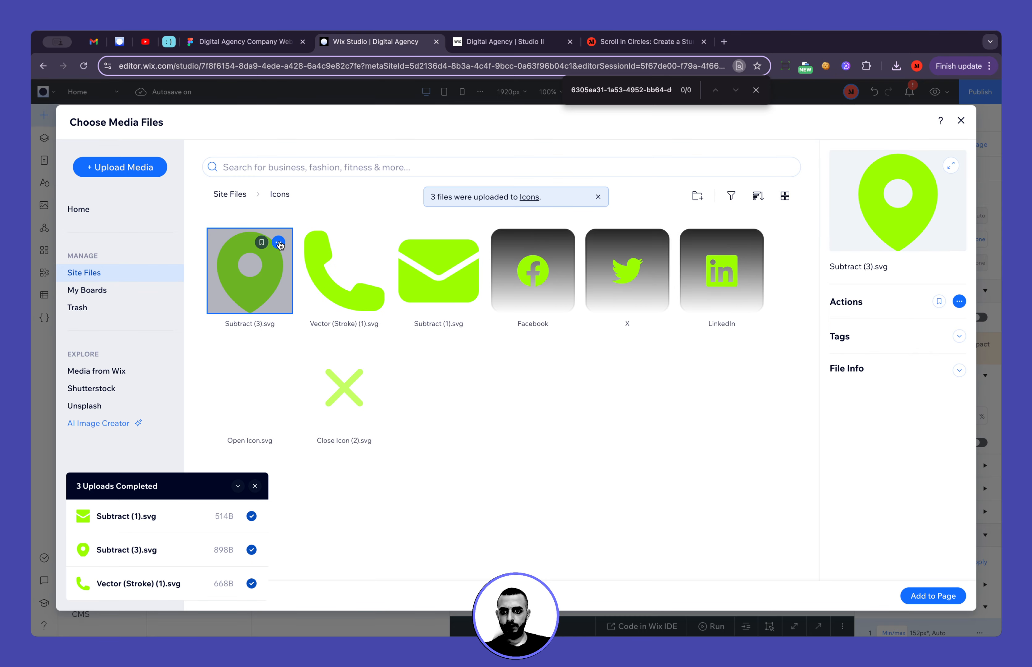
Rename the uploaded location pin file as Address
{"action": "left_click", "coordinate": [279, 243]}
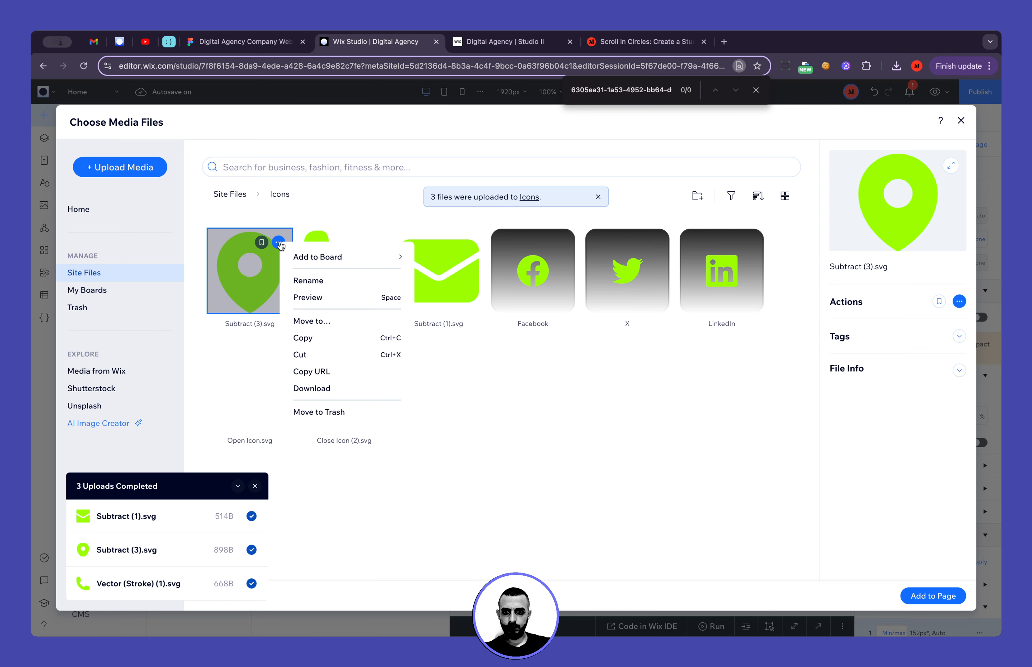
{"action": "left_click", "coordinate": [335, 281]}
{"action": "type", "text": "Add"}
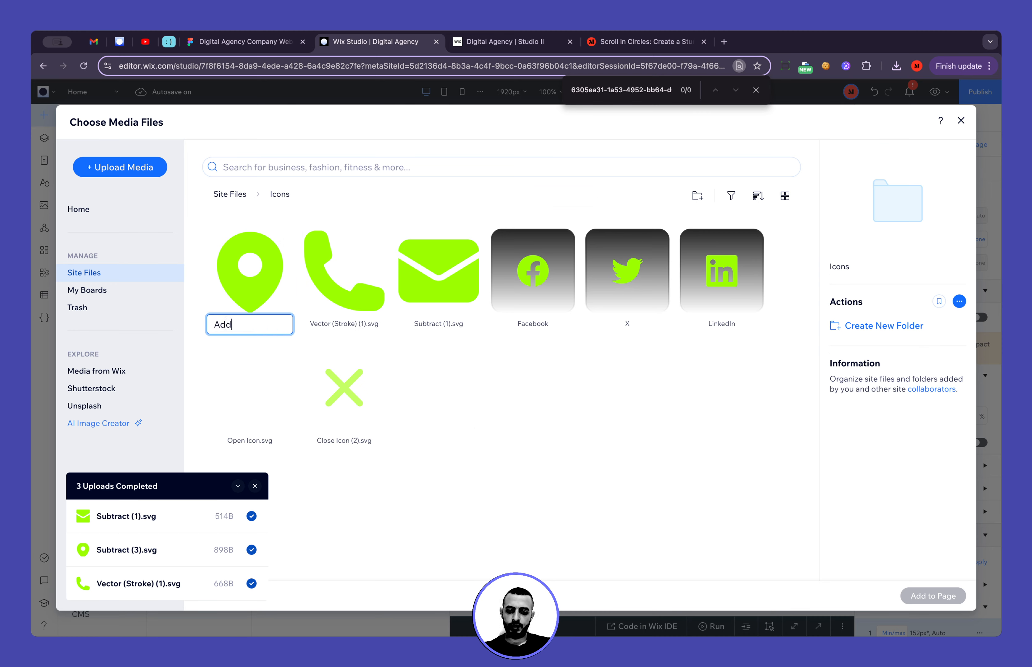
{"action": "type", "text": "ress"}
{"action": "key", "text": "Return"}
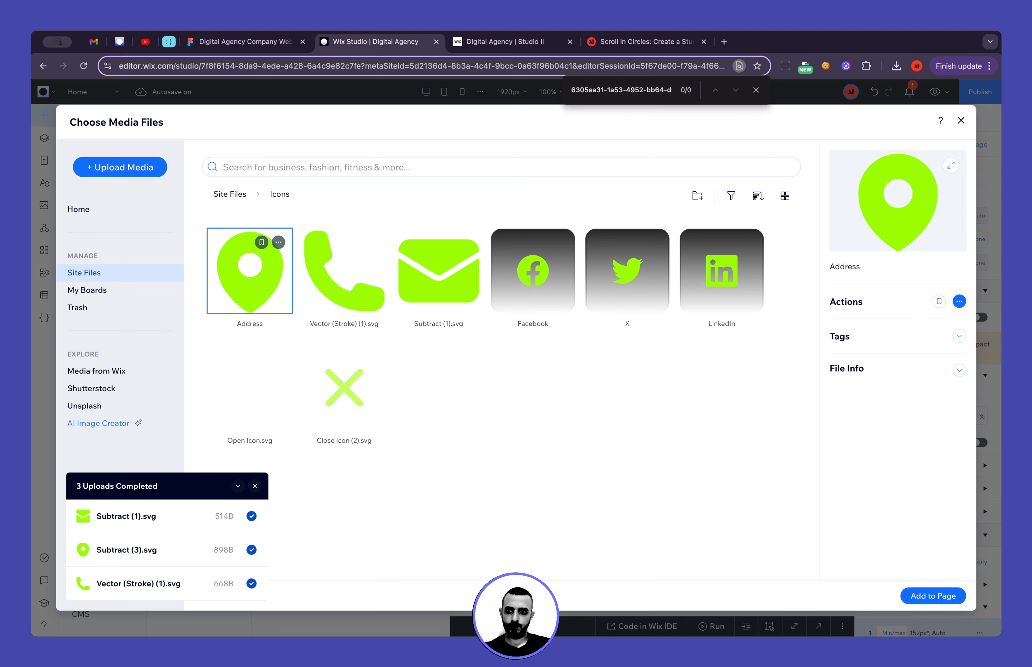
Rename the uploaded phone handset file as Phone and the envelope file as Email
{"action": "left_click", "coordinate": [372, 242]}
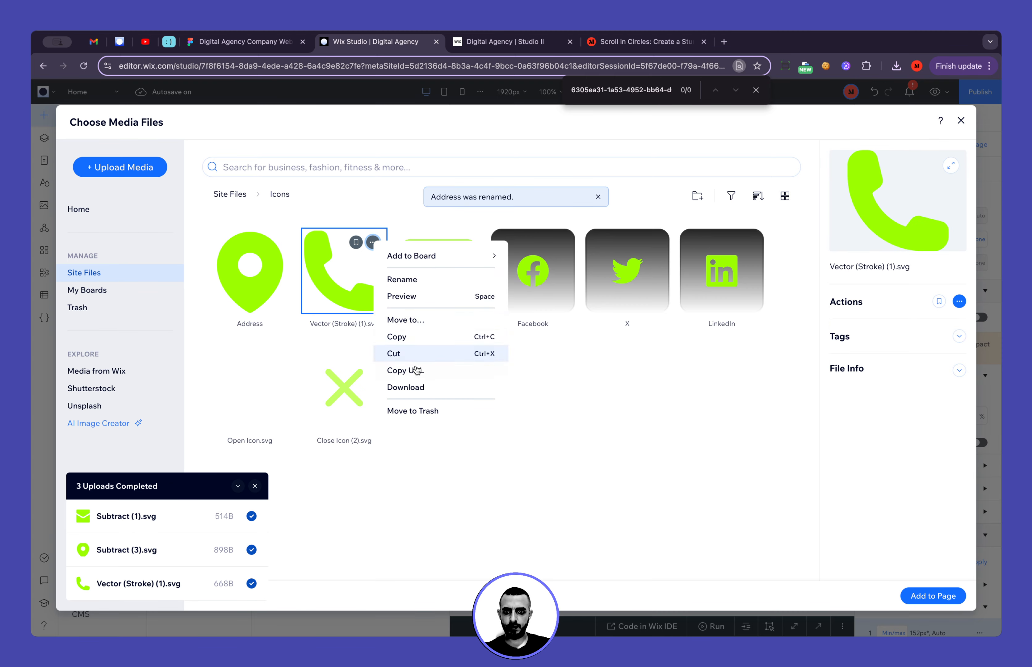
{"action": "left_click", "coordinate": [429, 279]}
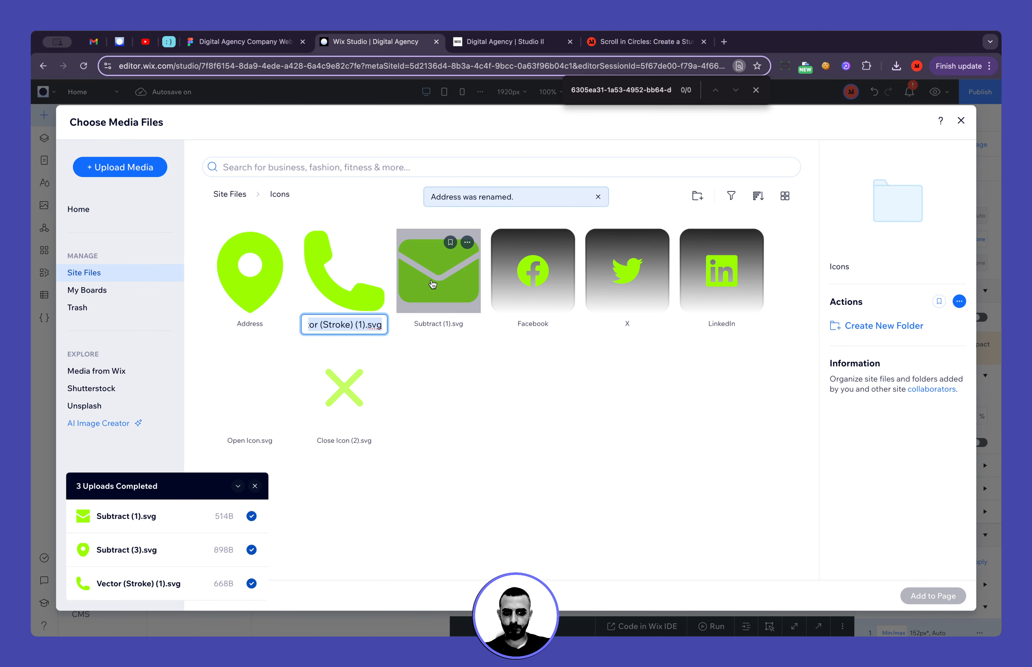
{"action": "type", "text": "Phone"}
{"action": "key", "text": "Return"}
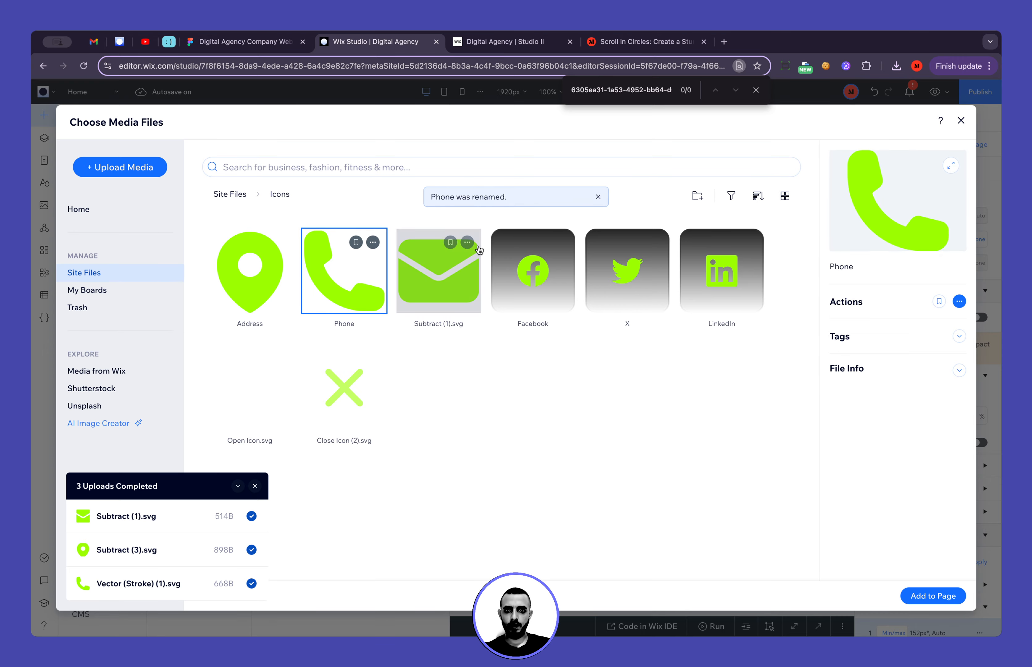
{"action": "left_click", "coordinate": [466, 242]}
{"action": "left_click", "coordinate": [503, 283]}
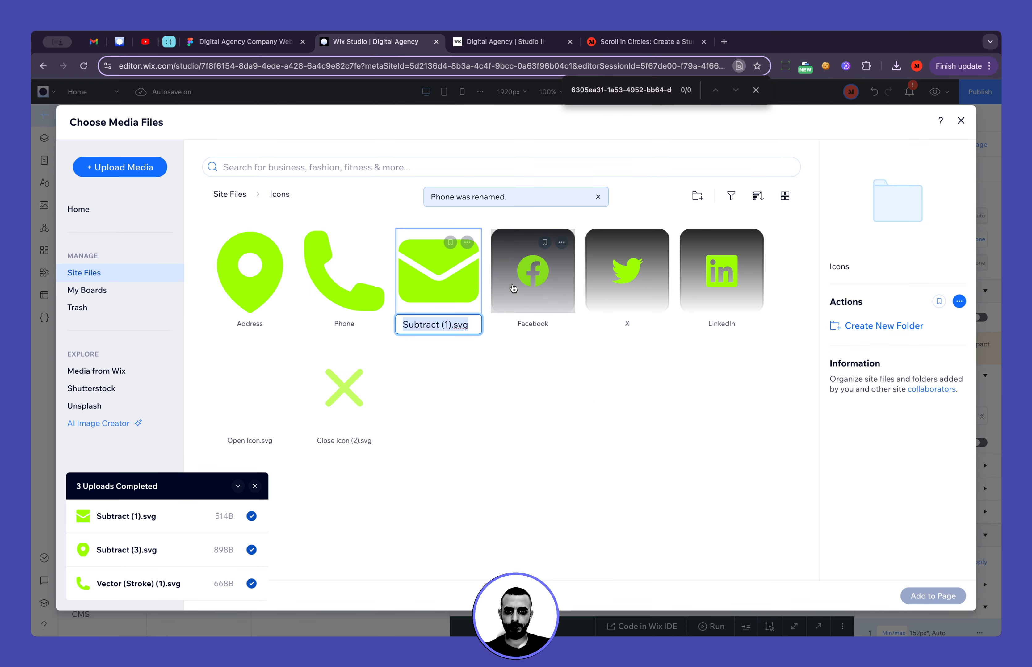
{"action": "type", "text": "Email"}
{"action": "key", "text": "Return"}
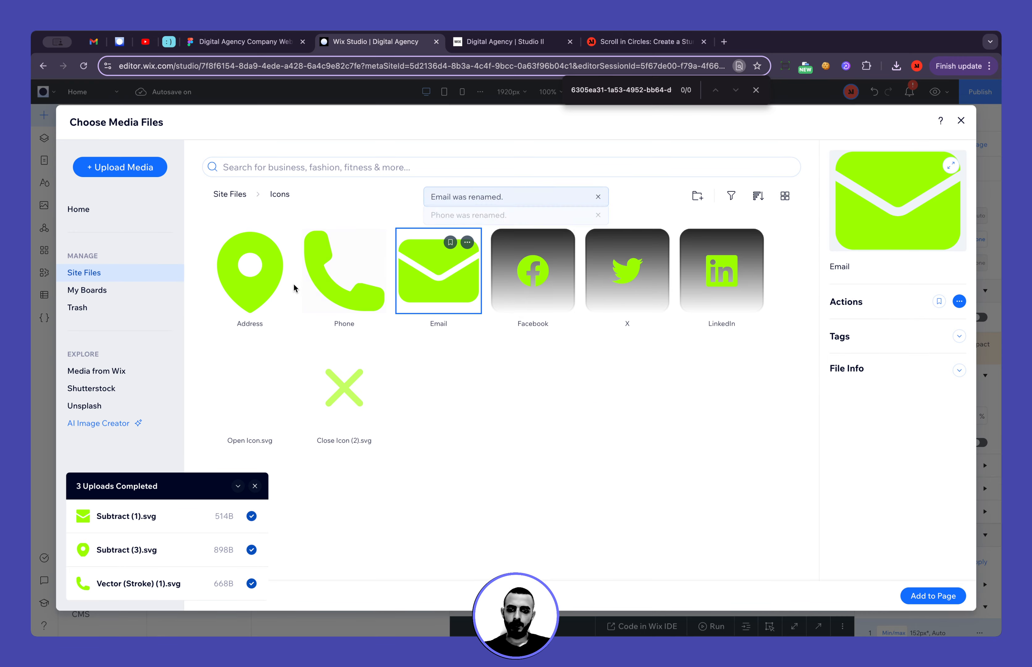
Check the e-mail contact item in Figma, return to Wix Studio and have the Email icon placed on the page
{"action": "left_click", "coordinate": [244, 42]}
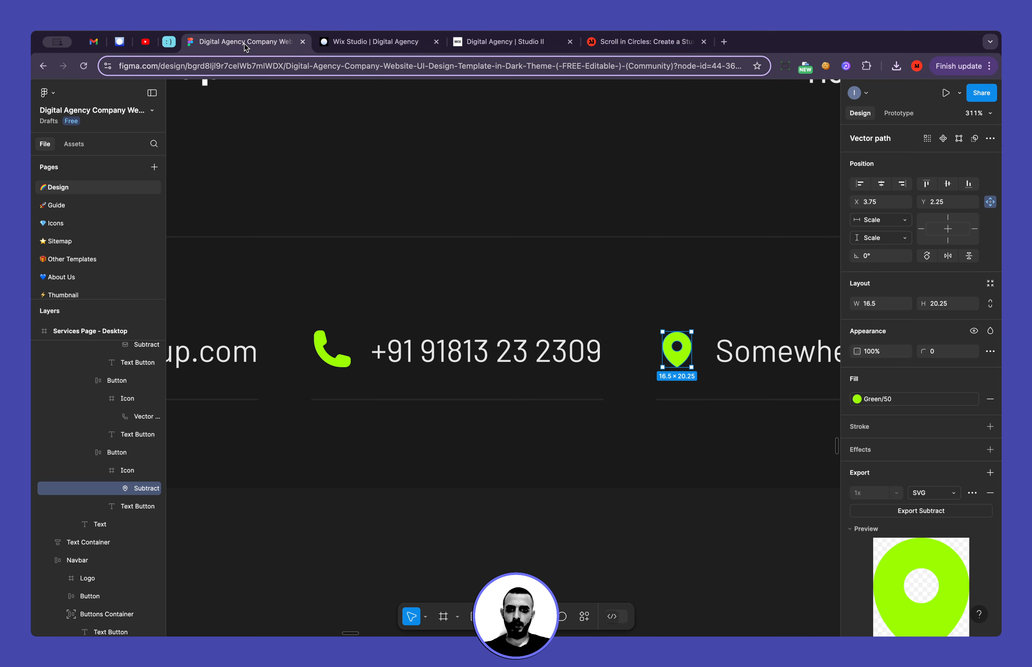
{"action": "scroll", "coordinate": [353, 384], "scroll_direction": "left", "scroll_amount": 5}
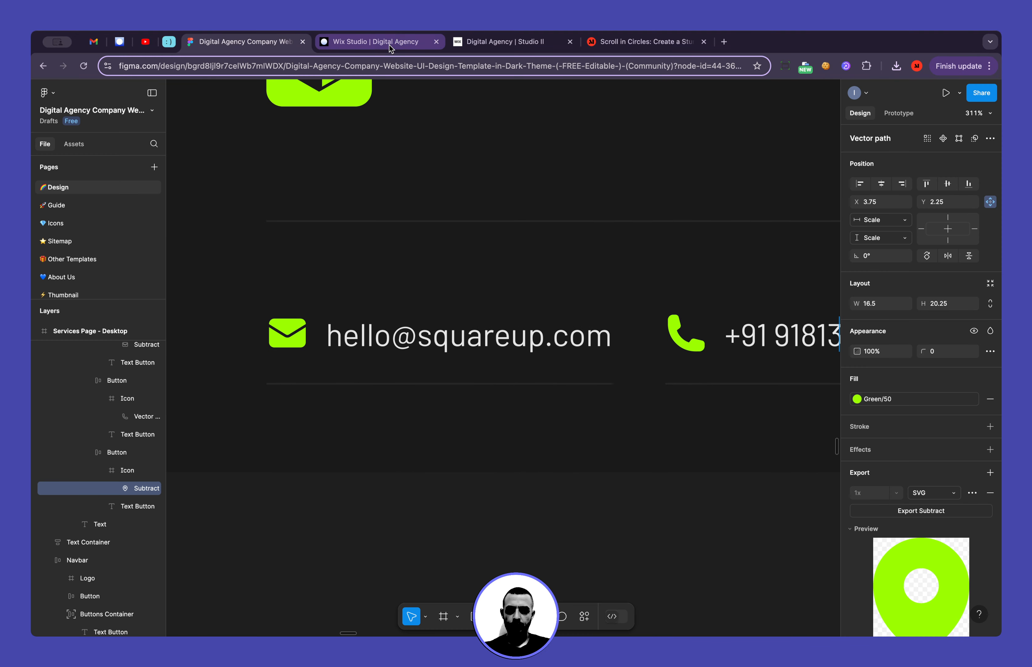
{"action": "left_click", "coordinate": [373, 42]}
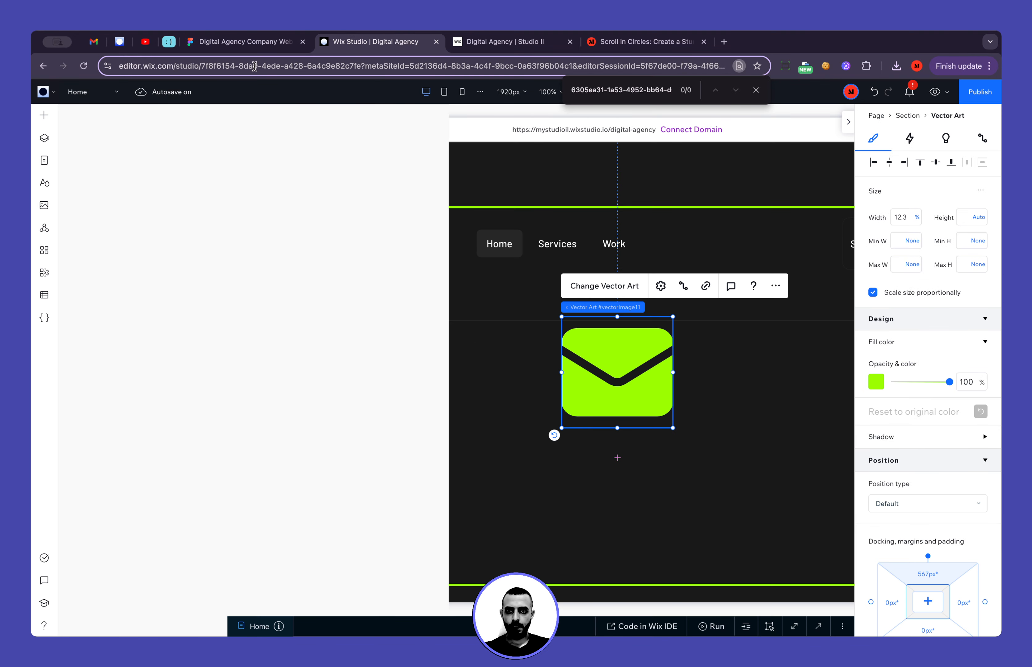
Switch to Figma to examine the dimensions of the envelope shape inside its icon frame, and return to Wix Studio
{"action": "left_click", "coordinate": [244, 42]}
{"action": "left_click", "coordinate": [293, 332]}
{"action": "left_click", "coordinate": [293, 332]}
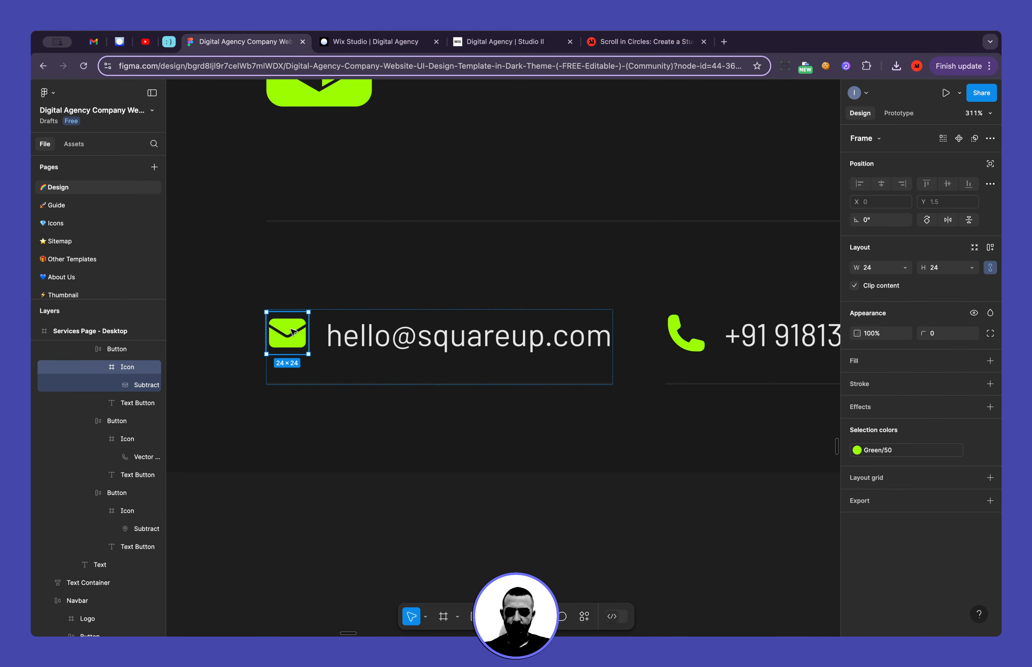
{"action": "left_click", "coordinate": [293, 332]}
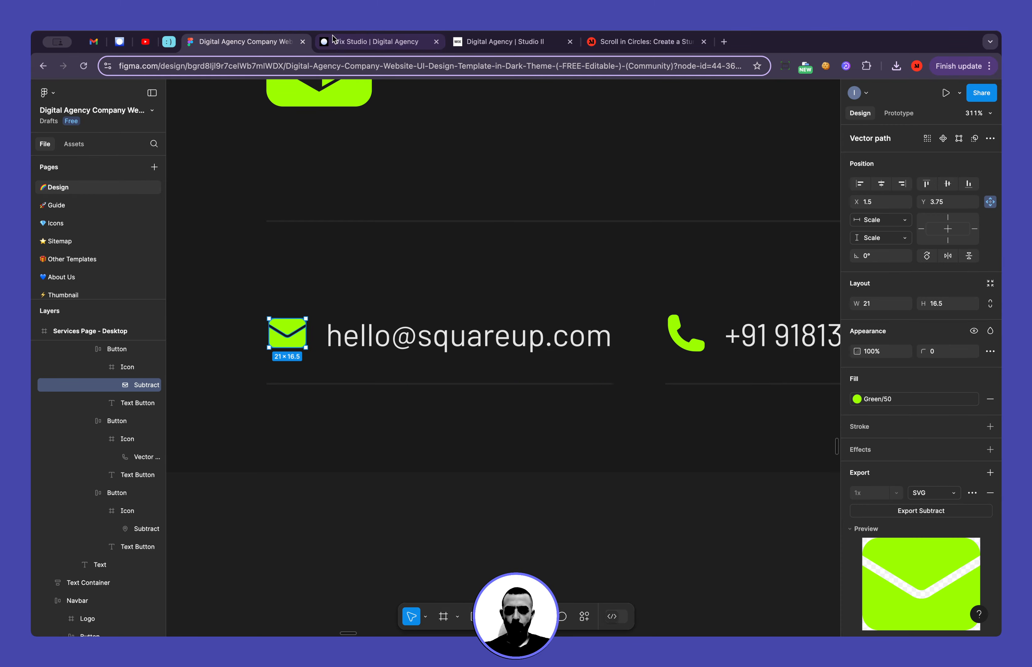
{"action": "left_click", "coordinate": [342, 42]}
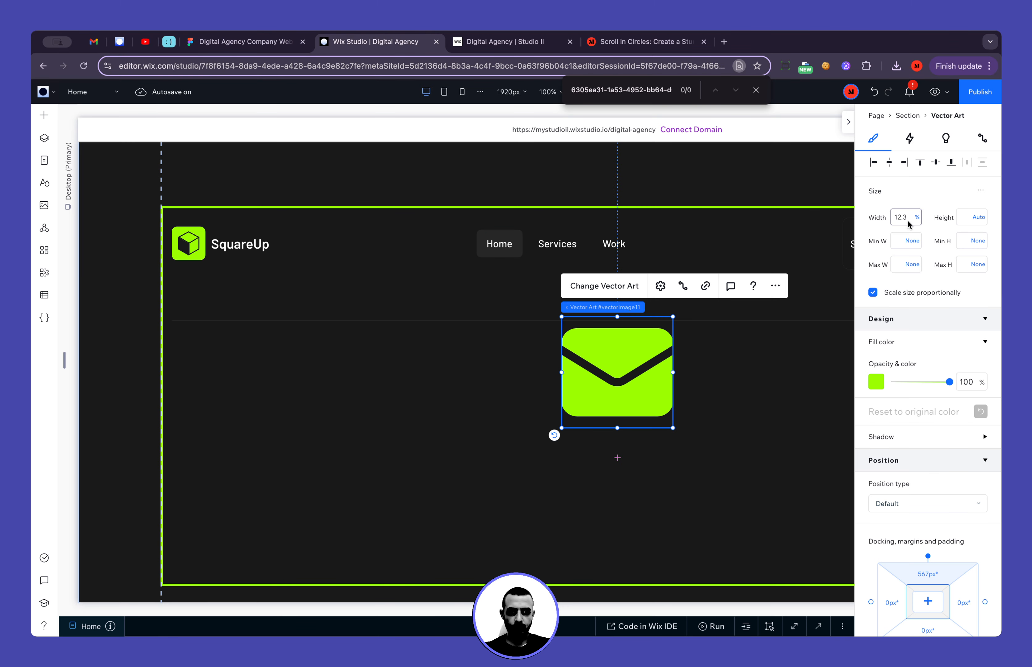
Set the envelope icon's width to 21 px and height to 16 px, and move it into the flexbox's first item
{"action": "key", "text": "Return"}
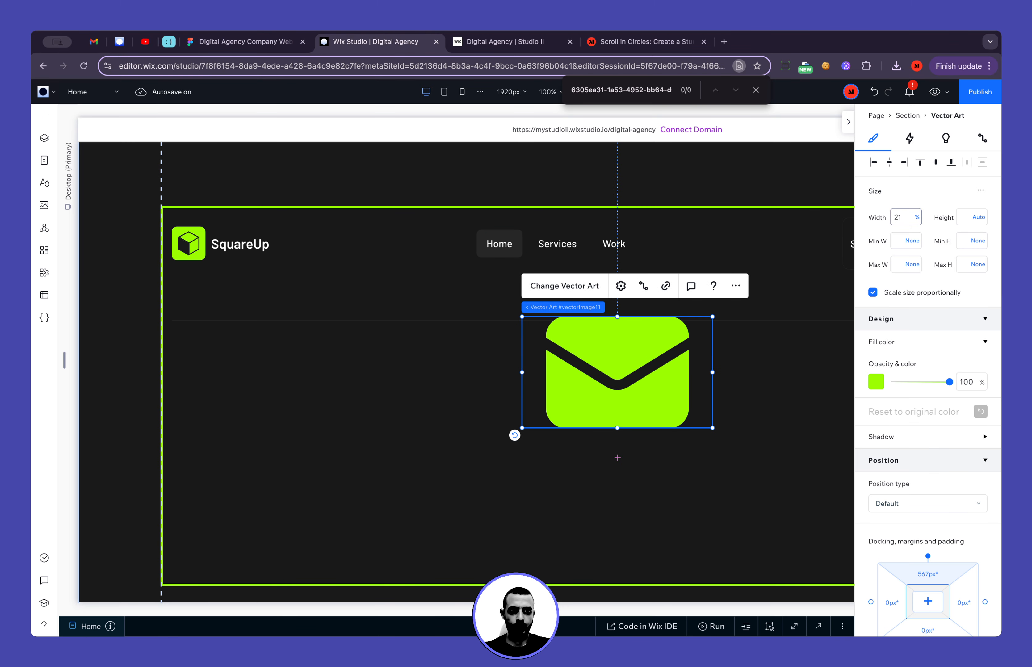
{"action": "left_click", "coordinate": [906, 221]}
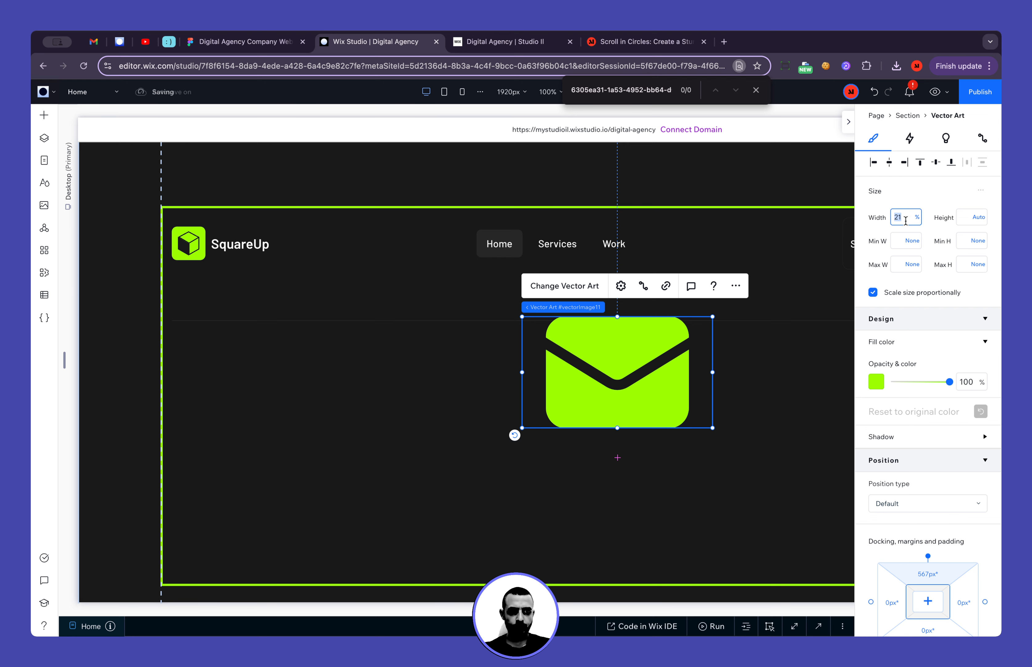
{"action": "type", "text": "px"}
{"action": "key", "text": "Return"}
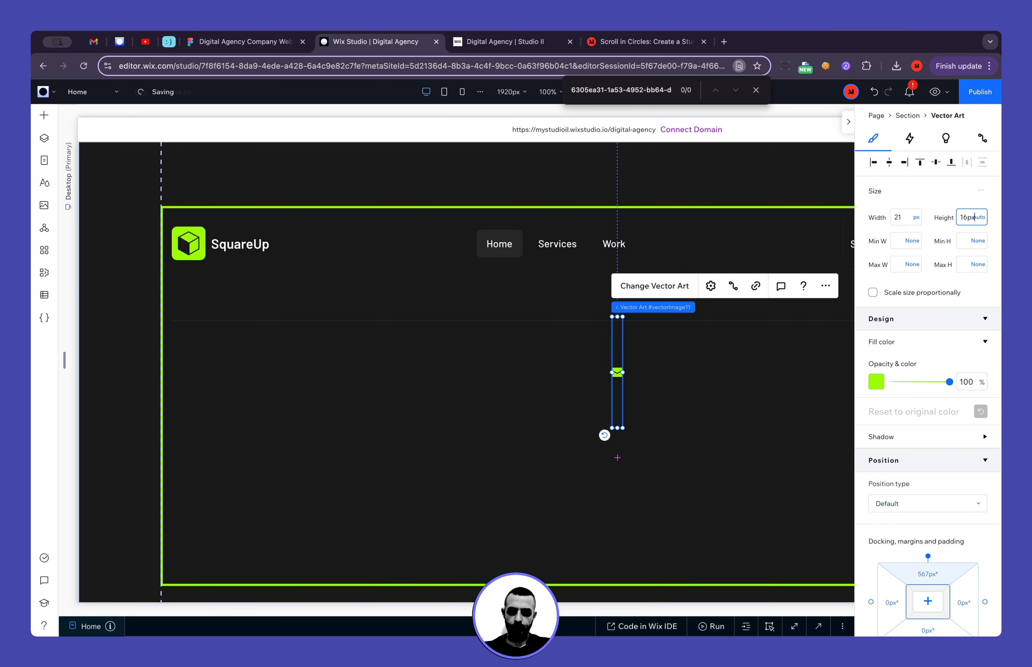
{"action": "key", "text": "Return"}
{"action": "left_click", "coordinate": [663, 366]}
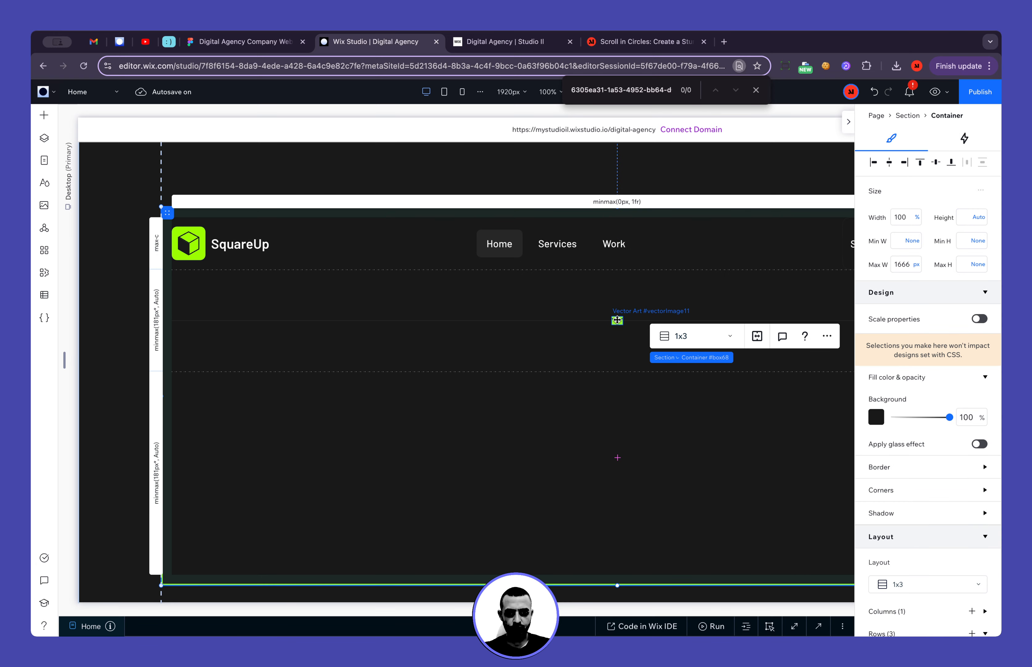
{"action": "left_click_drag", "start_coordinate": [617, 320], "coordinate": [246, 444]}
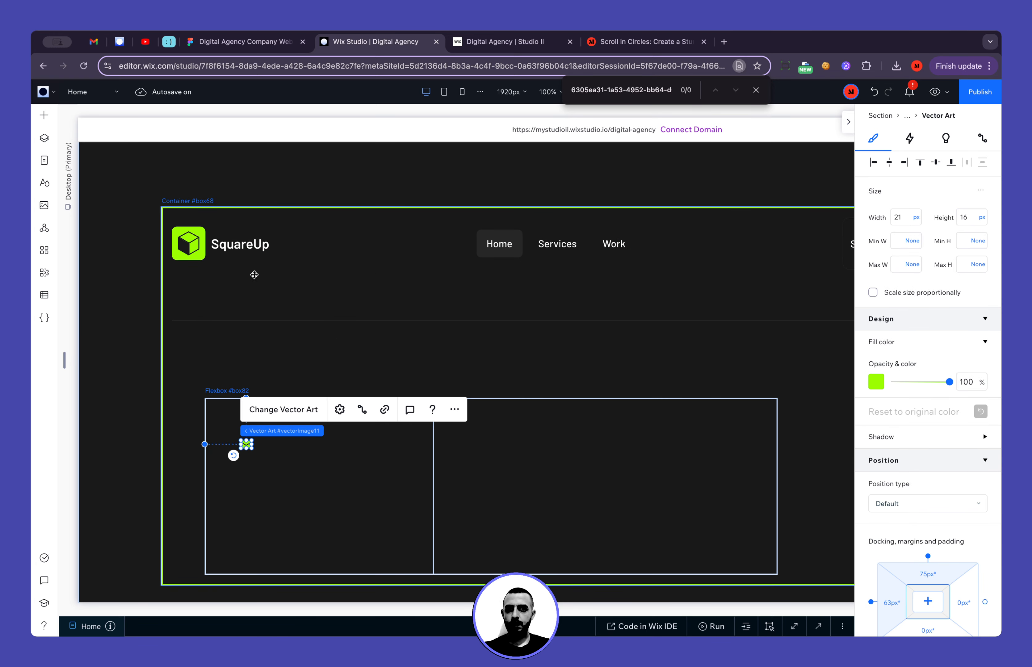
Copy the "Stay Connected" text from the footer's social links and place the copy inside the flexbox's first item
{"action": "scroll", "coordinate": [380, 272], "scroll_direction": "up", "scroll_amount": 2}
{"action": "scroll", "coordinate": [380, 272], "scroll_direction": "right", "scroll_amount": 7}
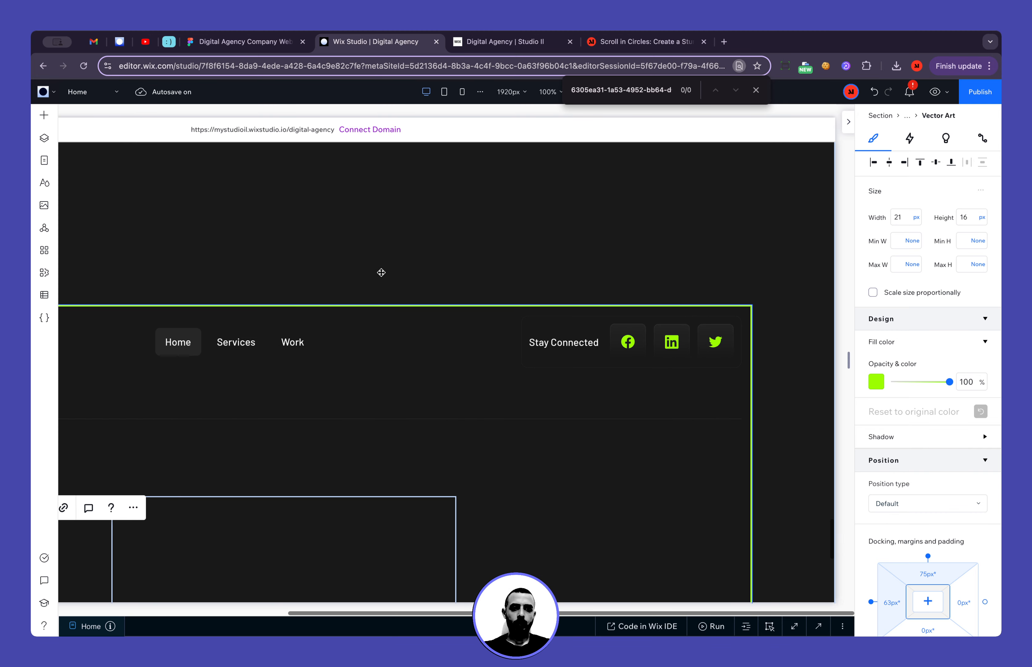
{"action": "left_click", "coordinate": [579, 345]}
{"action": "scroll", "coordinate": [309, 534], "scroll_direction": "left", "scroll_amount": 7}
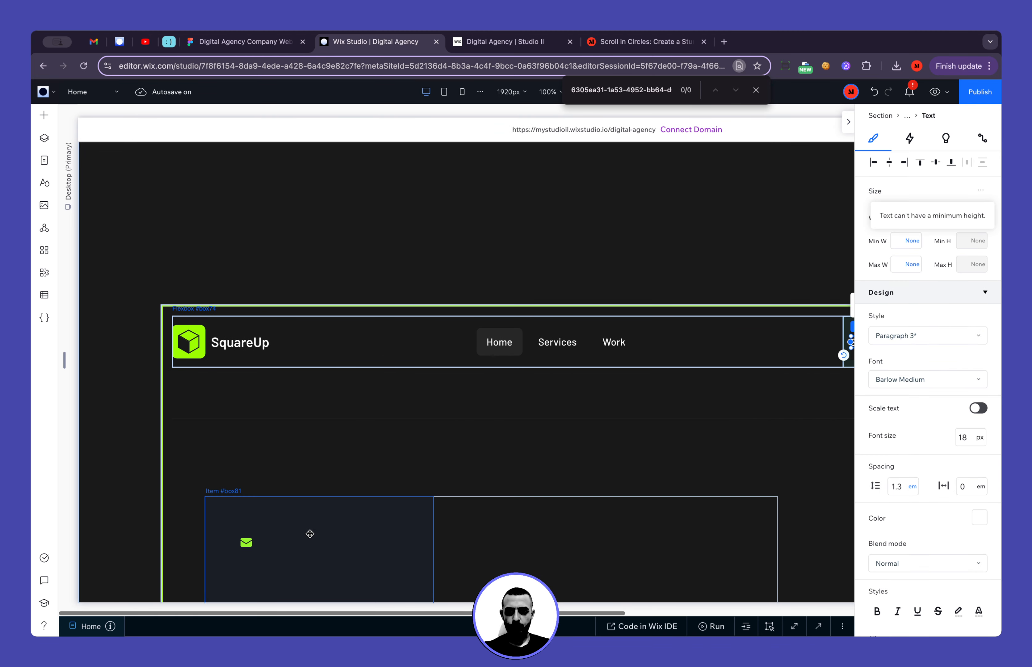
{"action": "left_click", "coordinate": [310, 533]}
{"action": "scroll", "coordinate": [377, 535], "scroll_direction": "down", "scroll_amount": 2}
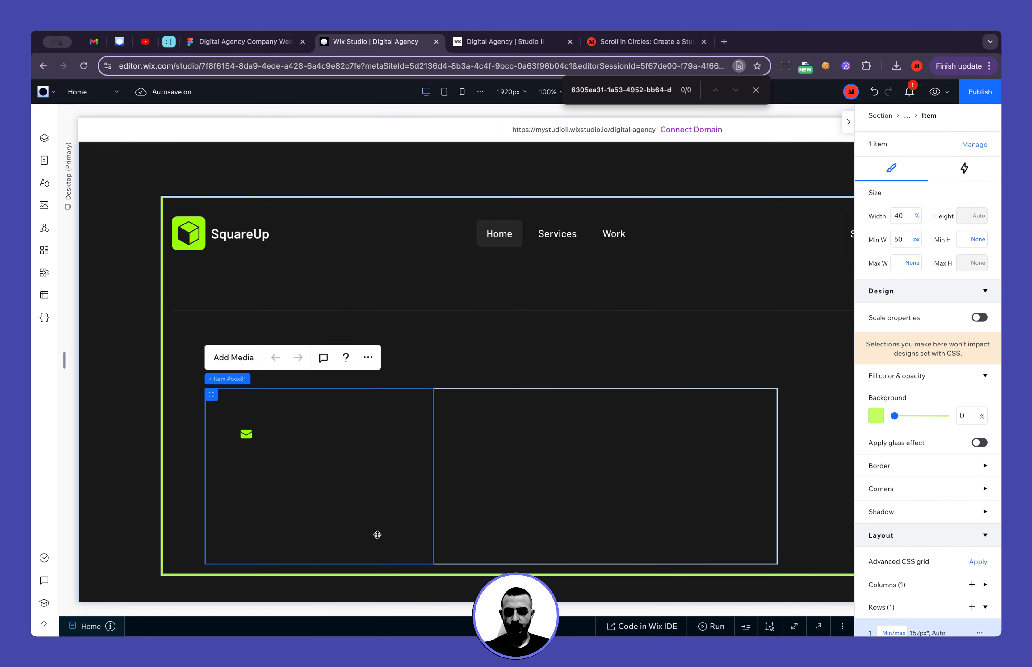
{"action": "scroll", "coordinate": [654, 299], "scroll_direction": "right", "scroll_amount": 2}
{"action": "left_click_drag", "start_coordinate": [787, 237], "coordinate": [317, 455]}
Place the envelope icon directly before the copied "Stay Connected" text and combine the two in a horizontal stack
{"action": "scroll", "coordinate": [246, 443], "scroll_direction": "left", "scroll_amount": 2}
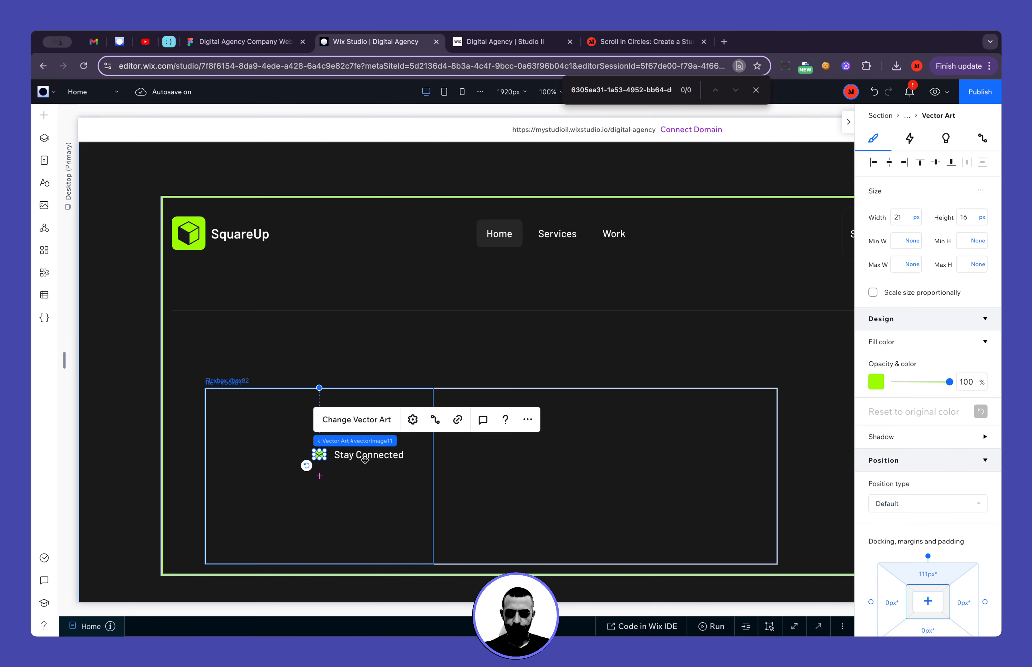
{"action": "left_click", "coordinate": [369, 455], "text": "shift"}
{"action": "left_click", "coordinate": [333, 418]}
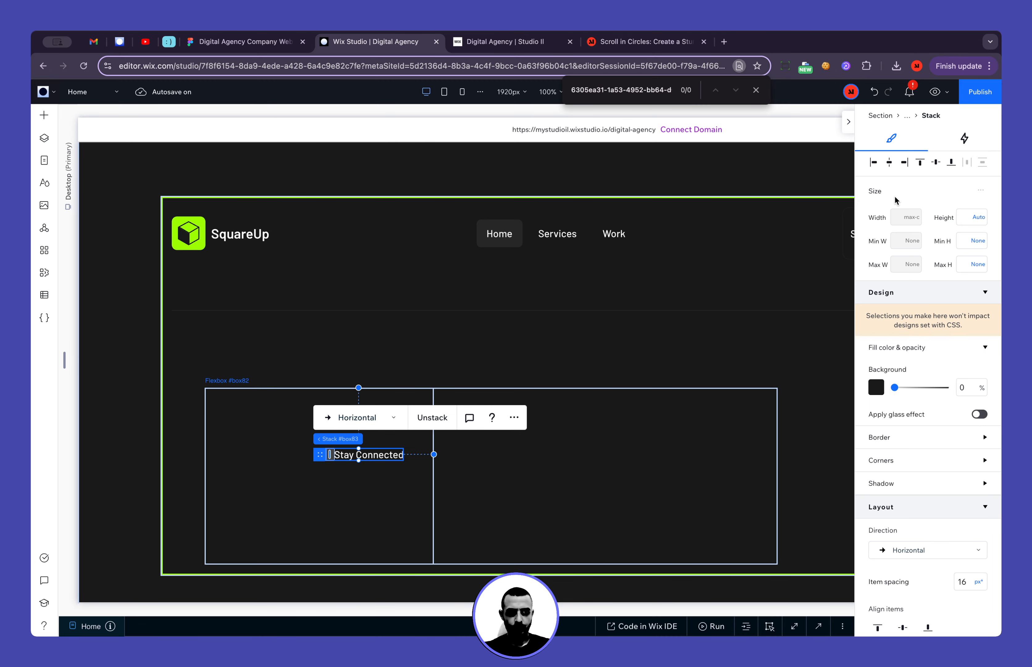
Align the icon-and-text stack to the upper-left corner of the flexbox's first item
{"action": "left_click", "coordinate": [873, 163]}
{"action": "left_click", "coordinate": [917, 166]}
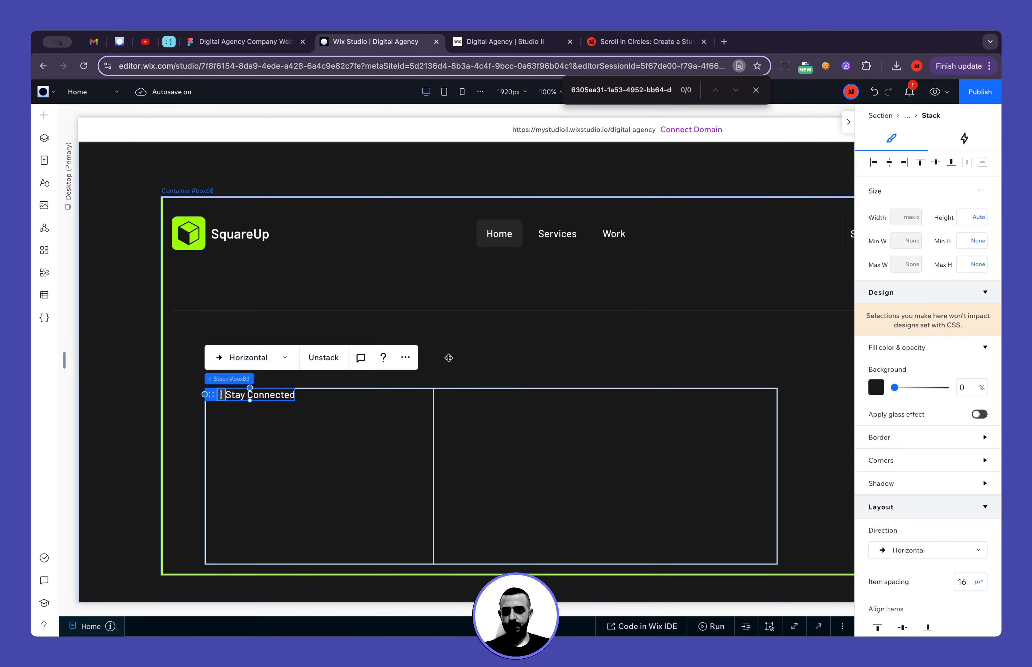
Switch to Figma to examine the typography of the footer's e-mail text, and return to Wix Studio
{"action": "left_click", "coordinate": [243, 41]}
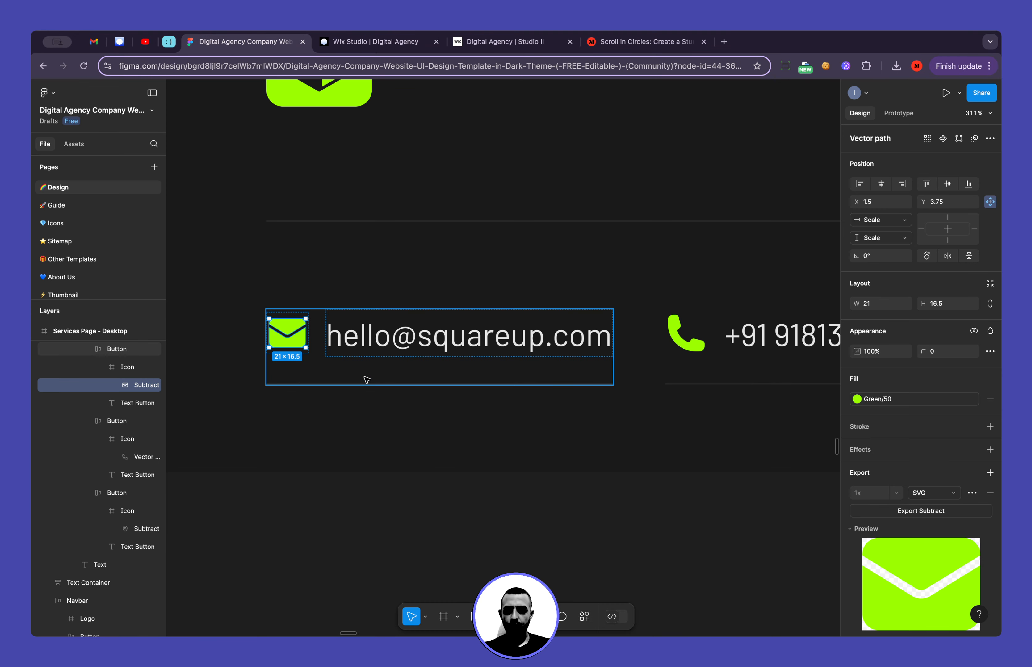
{"action": "left_click", "coordinate": [375, 346]}
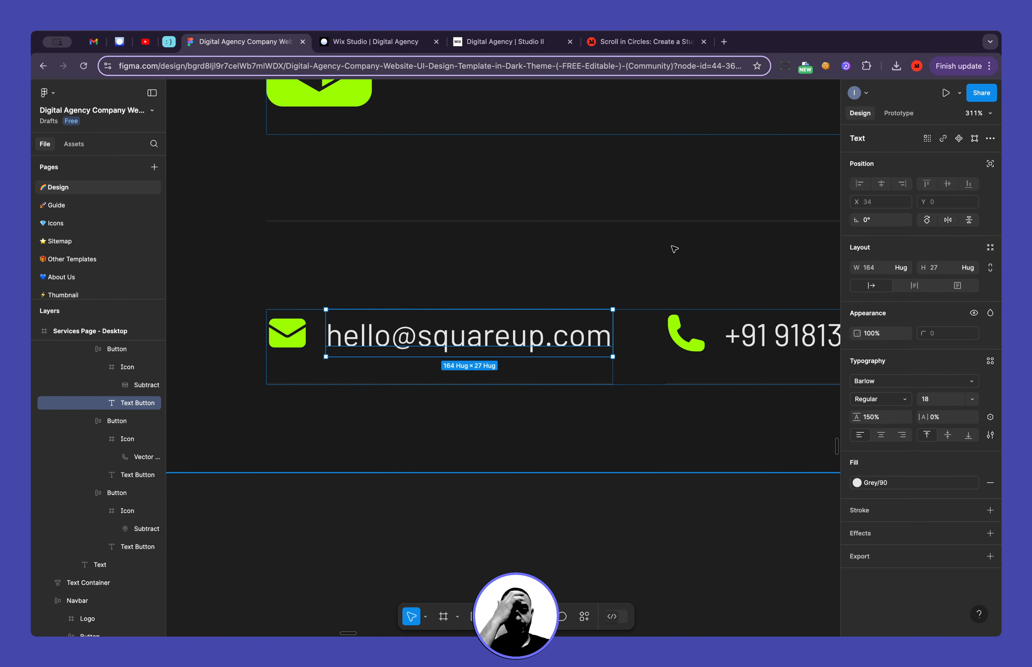
{"action": "left_click", "coordinate": [372, 41]}
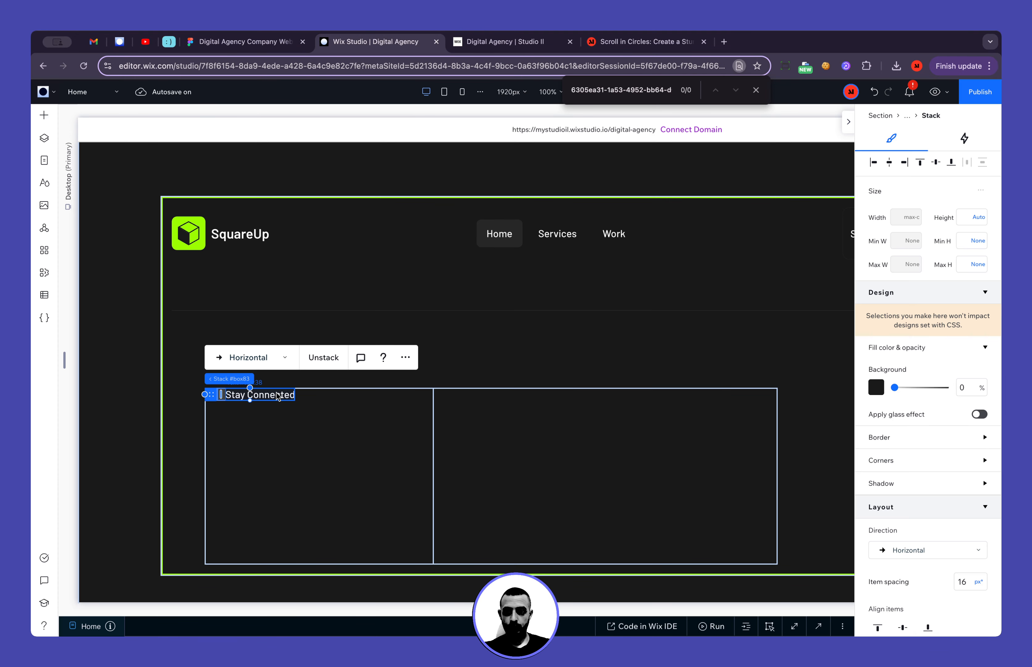
Apply the Paragraph 3 style to the stack's "Stay Connected" text and reset its style changes
{"action": "left_click", "coordinate": [311, 411]}
{"action": "left_click", "coordinate": [280, 397]}
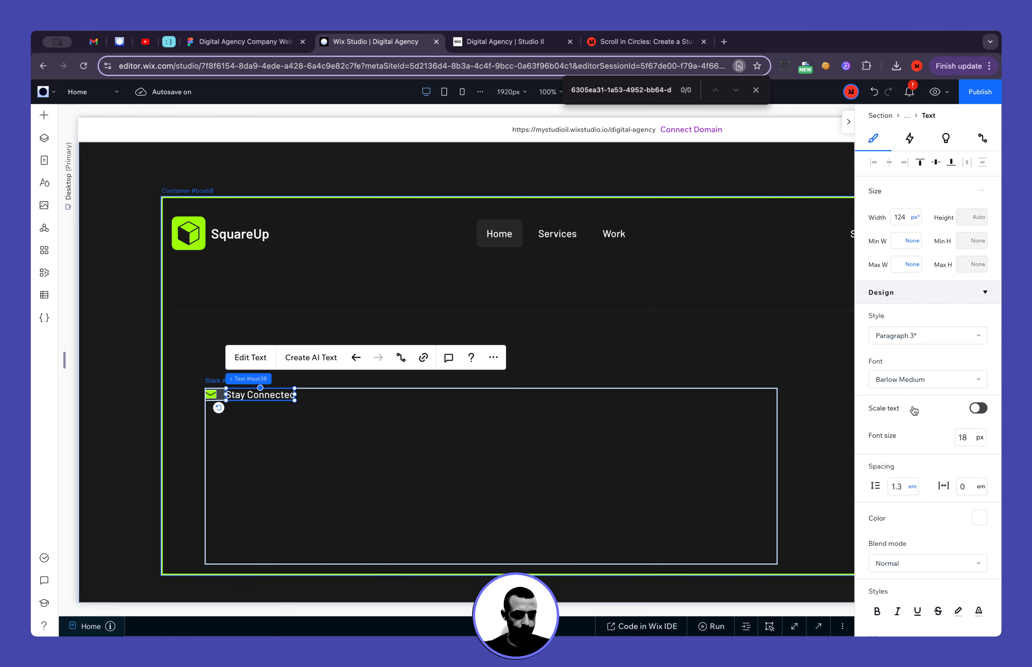
{"action": "left_click", "coordinate": [915, 379]}
{"action": "scroll", "coordinate": [918, 423], "scroll_direction": "up", "scroll_amount": 2}
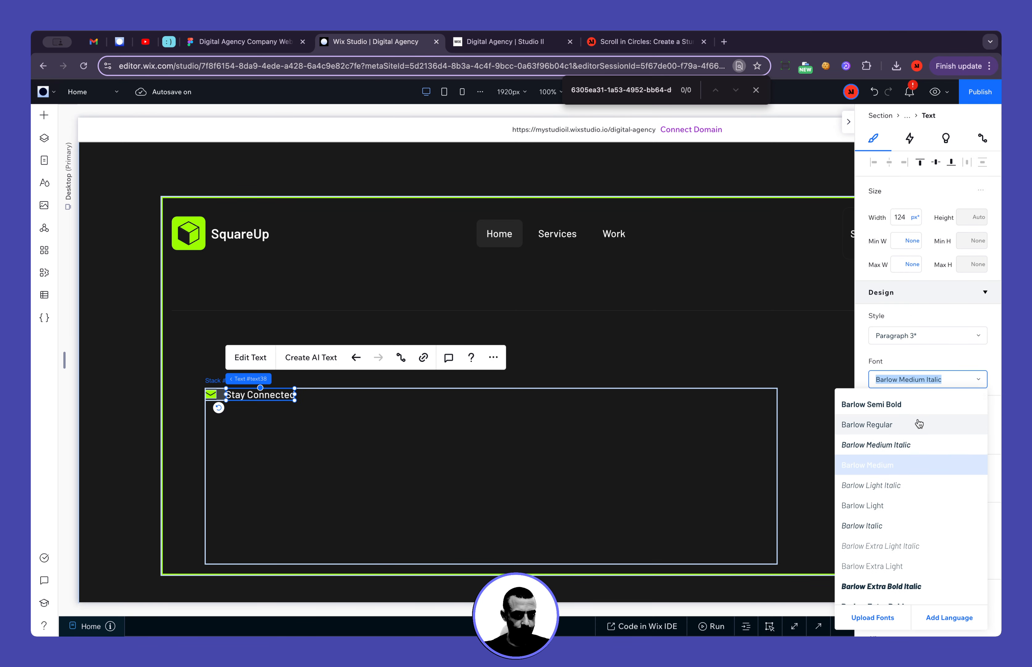
{"action": "left_click", "coordinate": [933, 360]}
{"action": "left_click", "coordinate": [933, 339]}
{"action": "scroll", "coordinate": [939, 481], "scroll_direction": "down", "scroll_amount": 2}
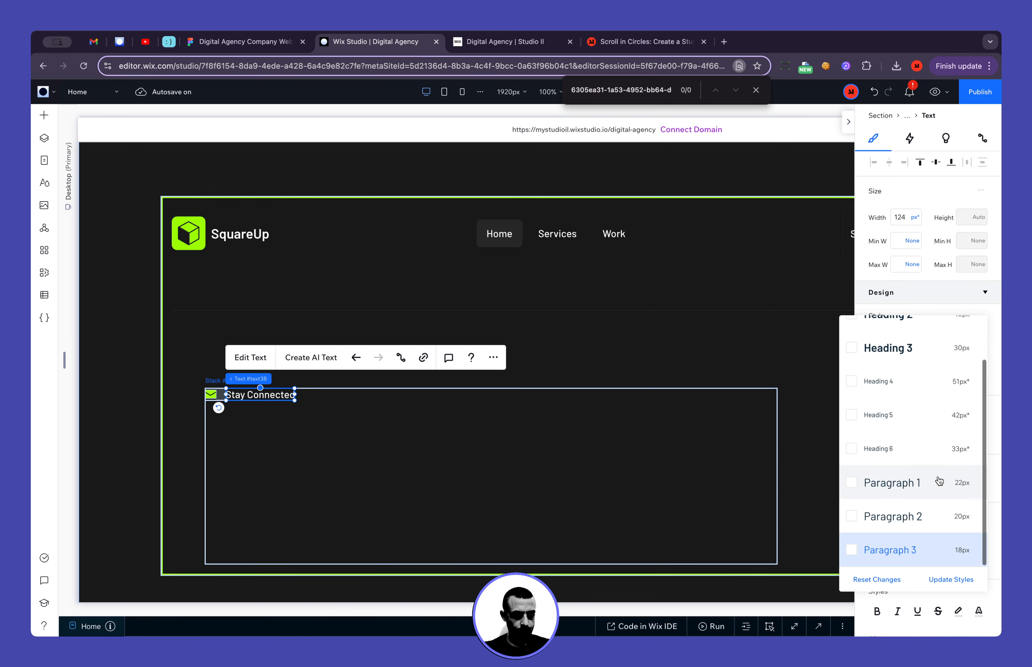
{"action": "left_click", "coordinate": [949, 550]}
{"action": "left_click", "coordinate": [941, 336]}
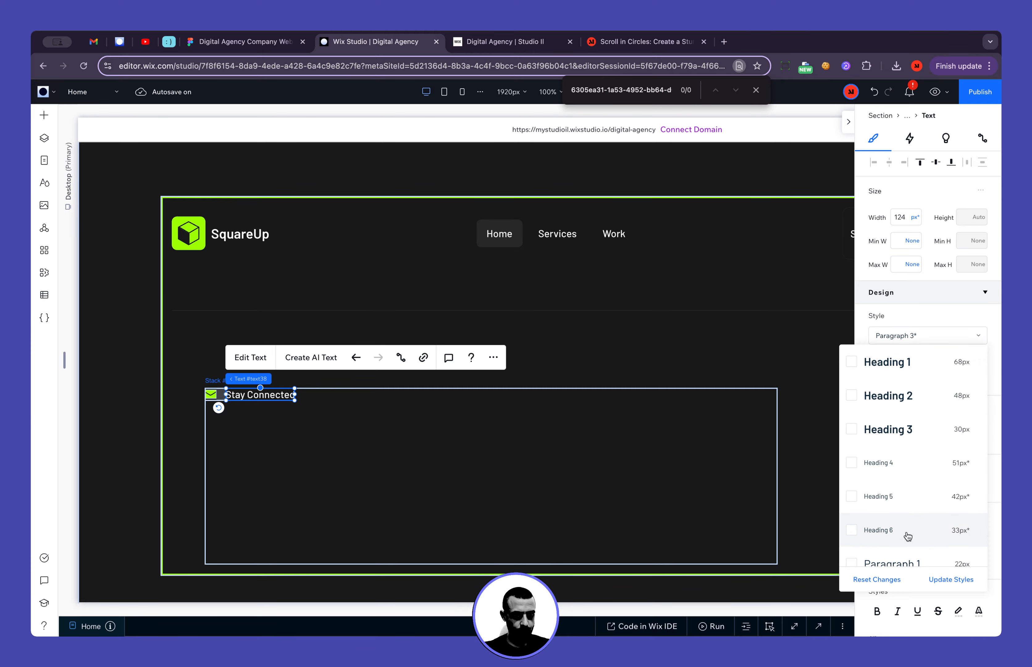
{"action": "left_click", "coordinate": [885, 580]}
{"action": "left_click", "coordinate": [635, 533]}
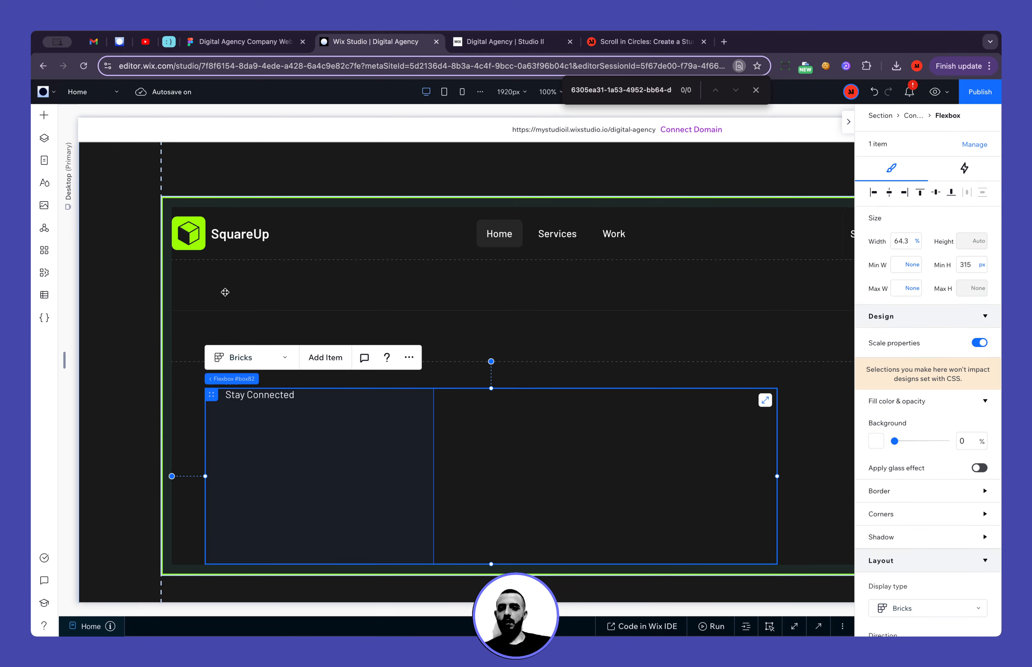
Switch to Figma to measure the gap between the envelope icon and the e-mail text, and return to Wix Studio
{"action": "left_click", "coordinate": [243, 42]}
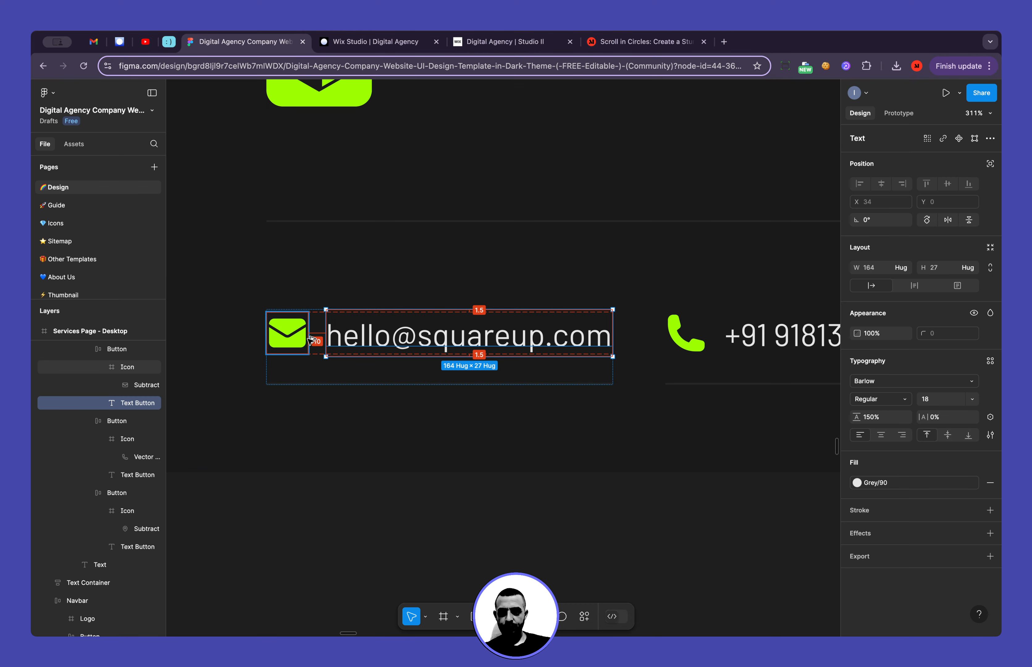
{"action": "left_click", "coordinate": [329, 42]}
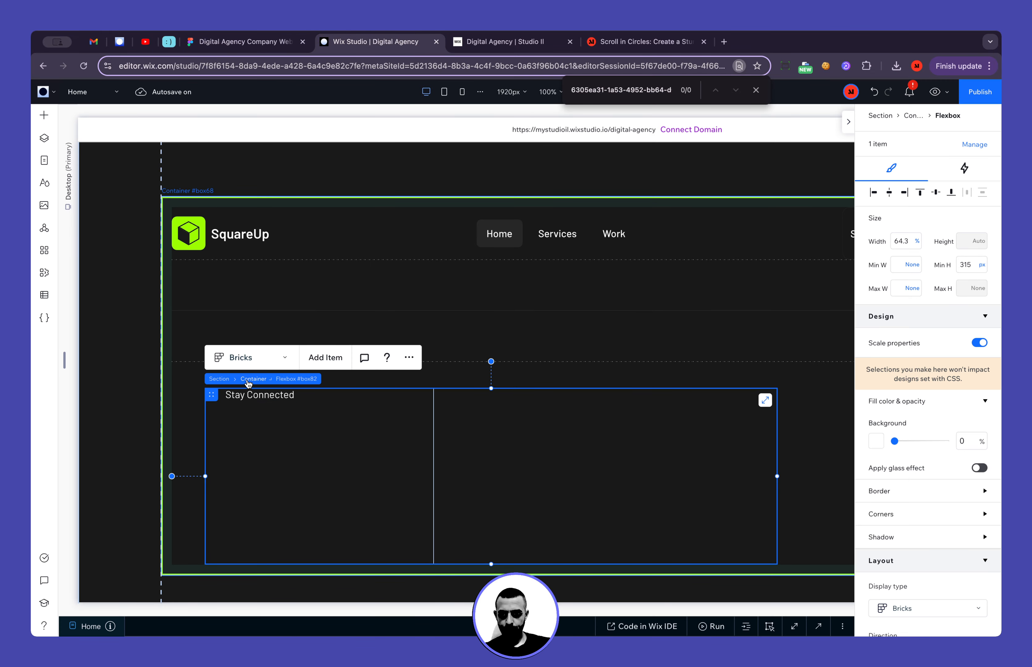
Set the envelope icon's right margin in the stack to 10 px, and check the stack's item spacing and alignment options
{"action": "left_click", "coordinate": [255, 380]}
{"action": "left_click", "coordinate": [222, 396]}
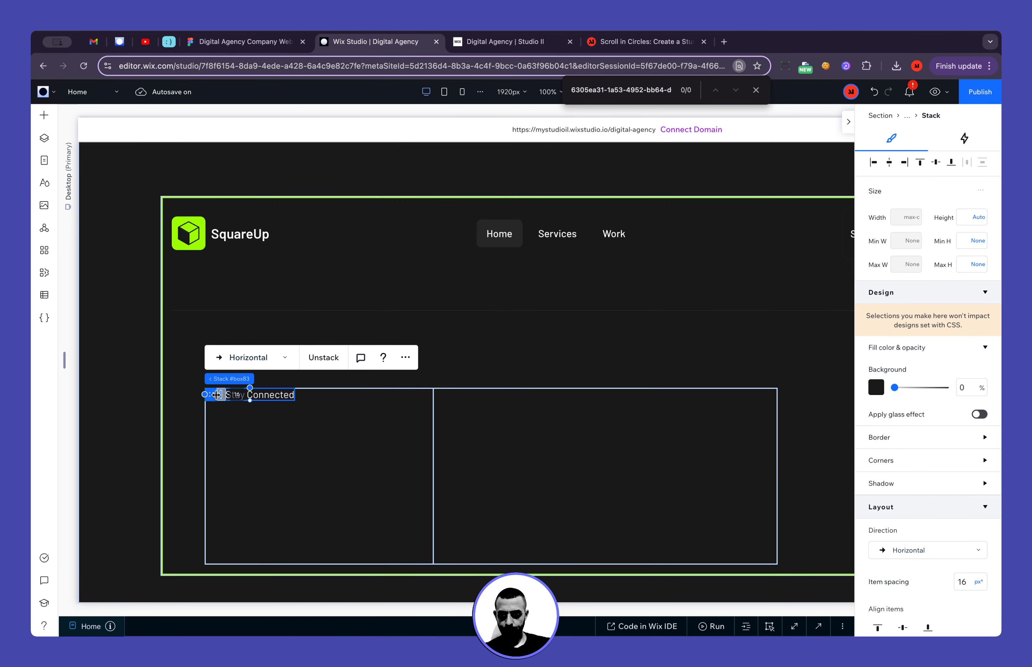
{"action": "left_click", "coordinate": [254, 440]}
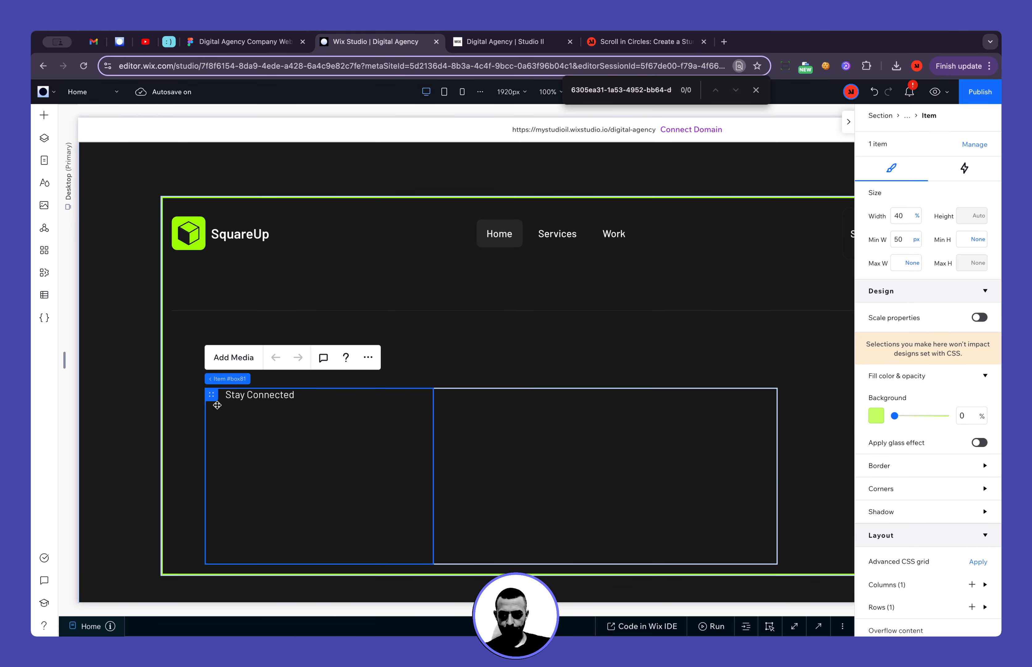
{"action": "left_click", "coordinate": [390, 373]}
{"action": "left_click", "coordinate": [211, 395]}
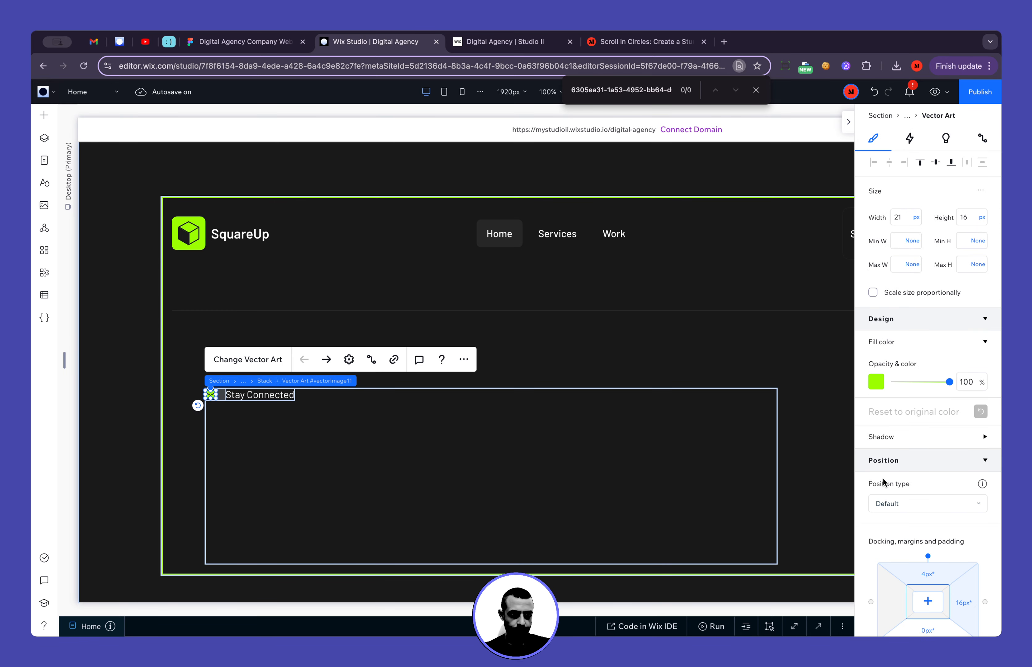
{"action": "scroll", "coordinate": [883, 478], "scroll_direction": "down", "scroll_amount": 3}
{"action": "left_click", "coordinate": [963, 505]}
{"action": "type", "text": "10px"}
{"action": "key", "text": "Return"}
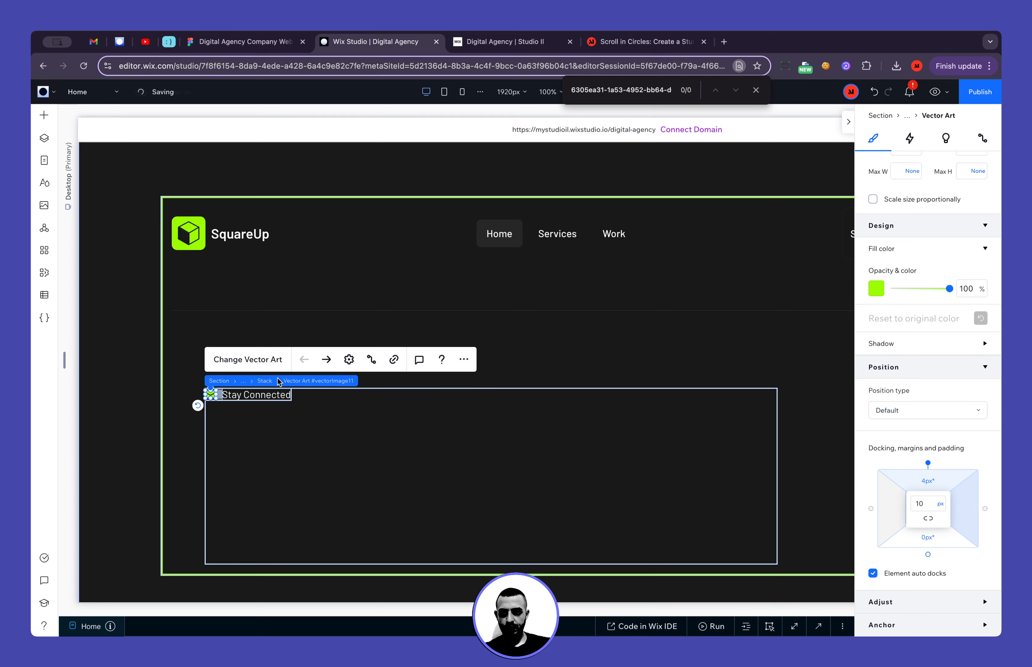
{"action": "left_click", "coordinate": [278, 381]}
{"action": "scroll", "coordinate": [910, 499], "scroll_direction": "down", "scroll_amount": 3}
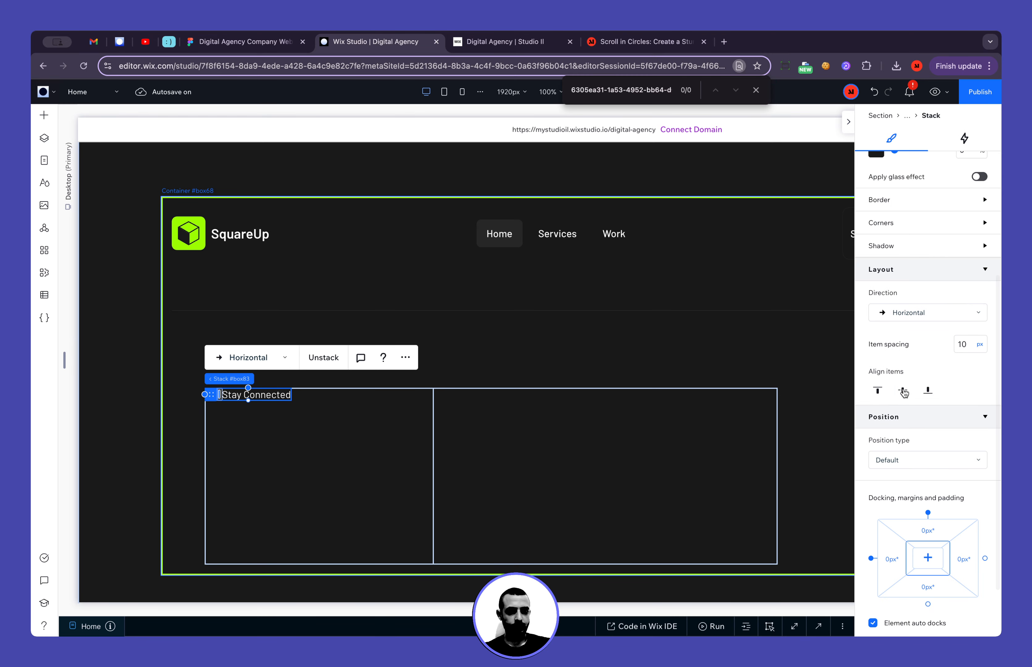
Copy the footer's thin horizontal divider, paste it into the flexbox's first item, and select the copy
{"action": "left_click", "coordinate": [372, 477]}
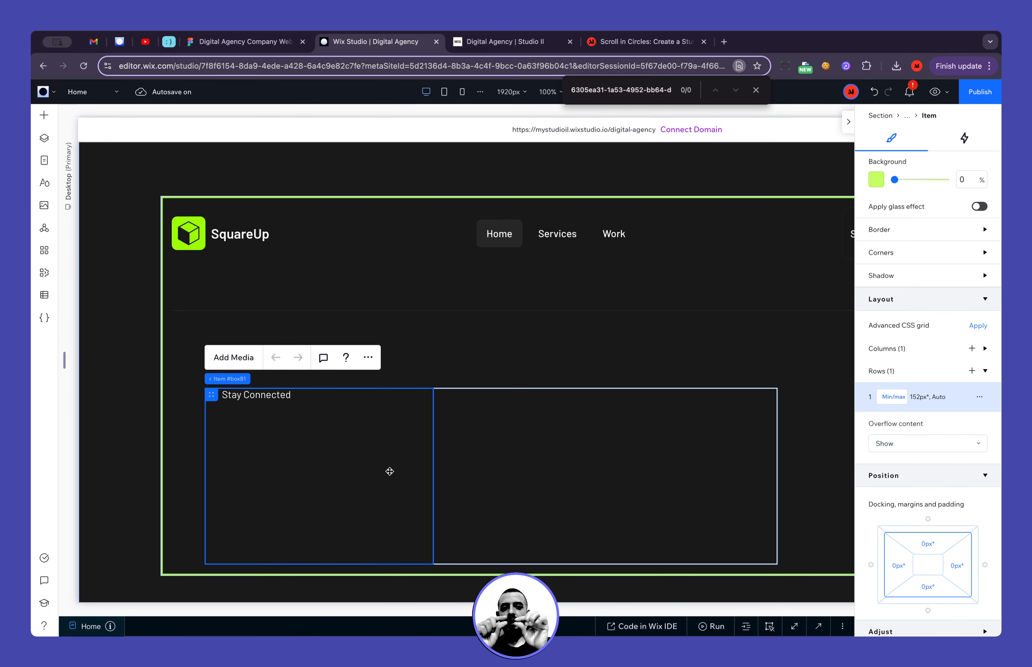
{"action": "left_click", "coordinate": [419, 309]}
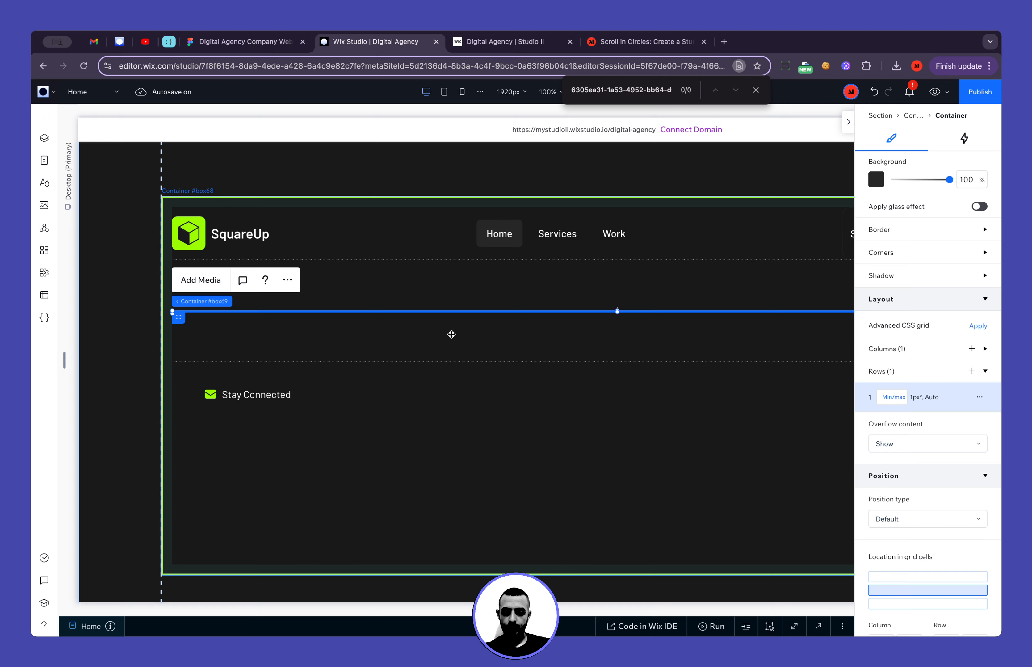
{"action": "left_click", "coordinate": [306, 509]}
{"action": "key", "text": "Escape"}
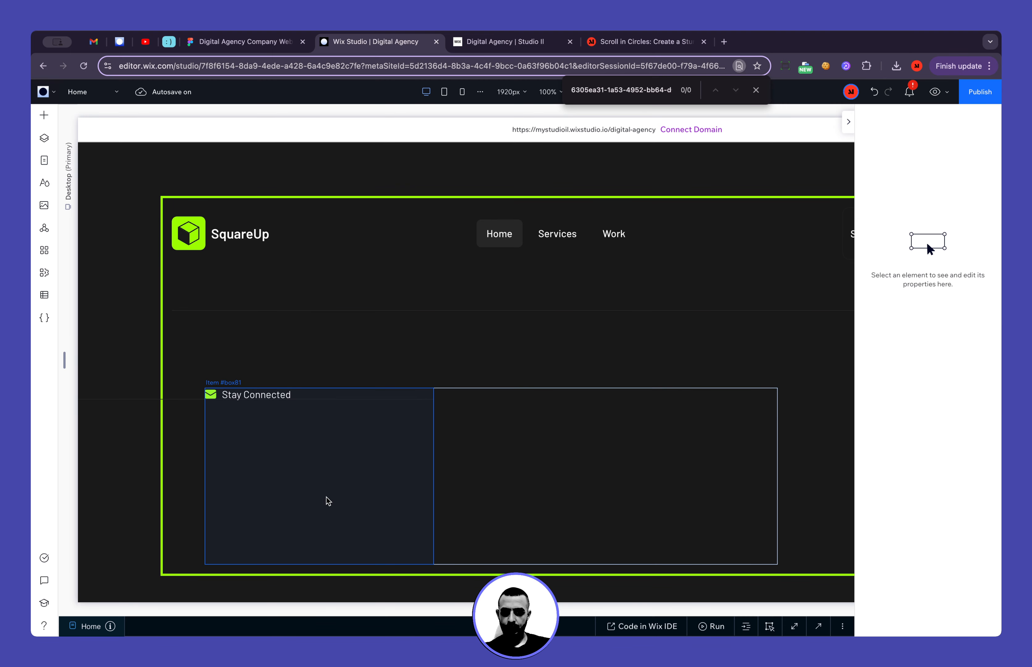
{"action": "left_click", "coordinate": [337, 399]}
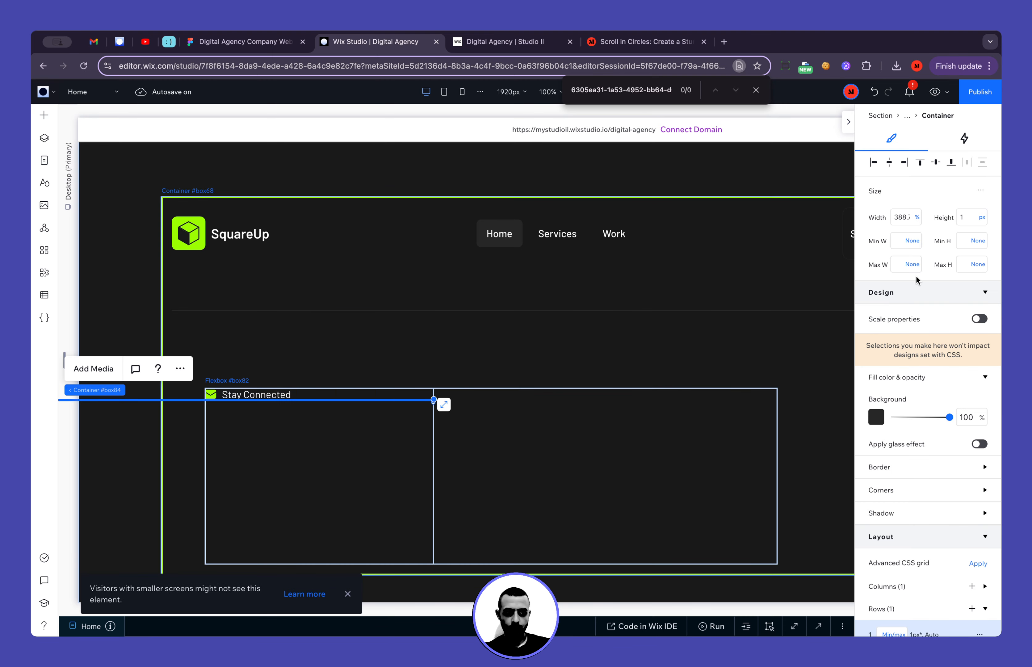
Set the copied divider's width to 100% and align it to the lower edge of the flexbox's first item
{"action": "left_click", "coordinate": [897, 217]}
{"action": "type", "text": "100"}
{"action": "key", "text": "Return"}
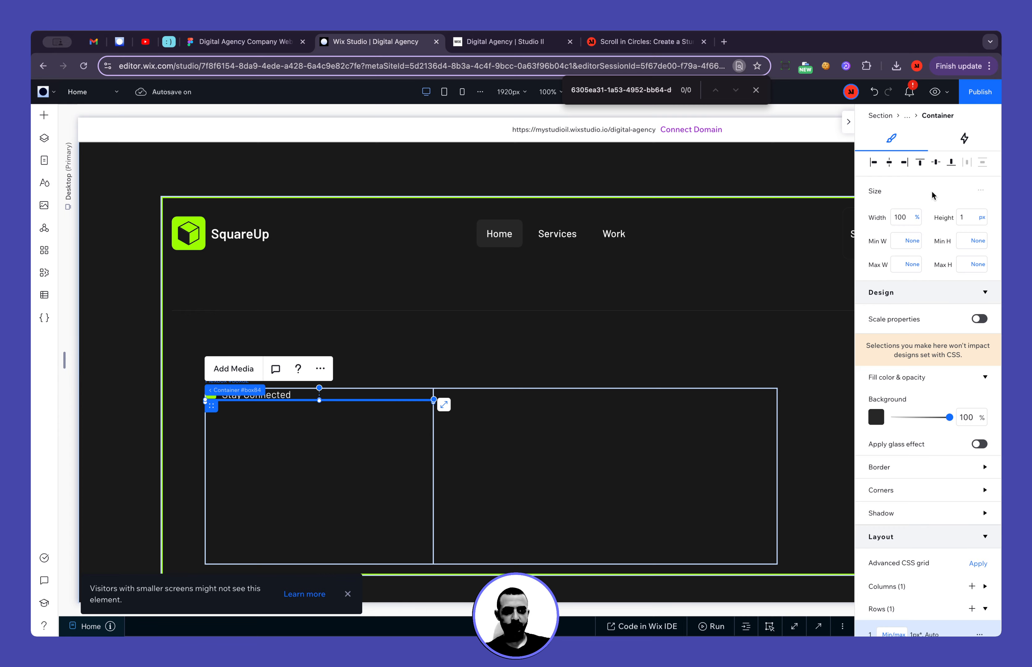
{"action": "left_click", "coordinate": [951, 163]}
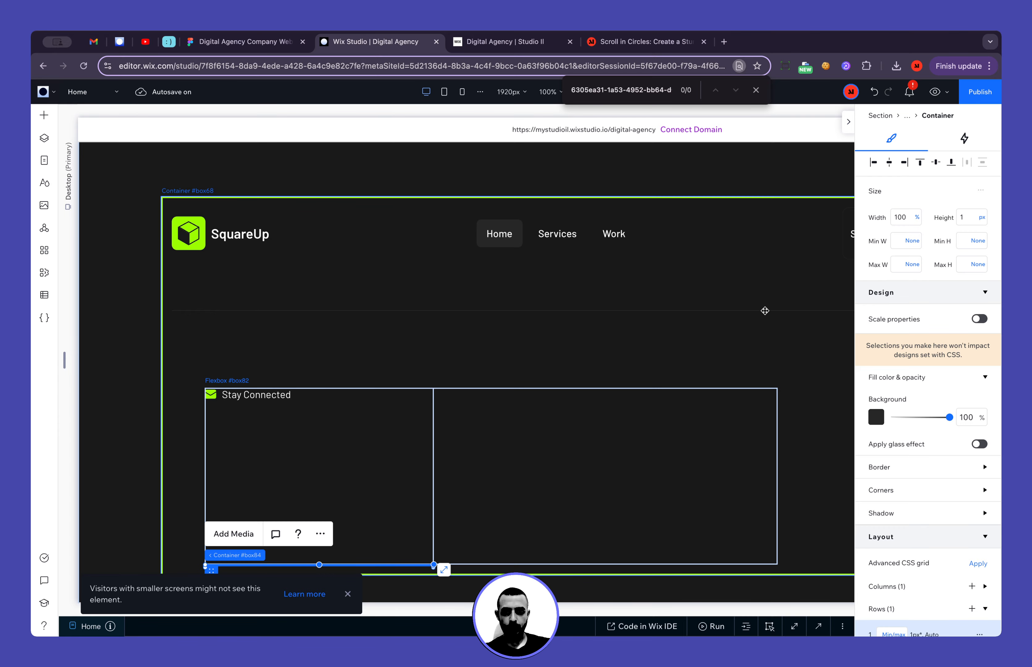
{"action": "left_click", "coordinate": [387, 454]}
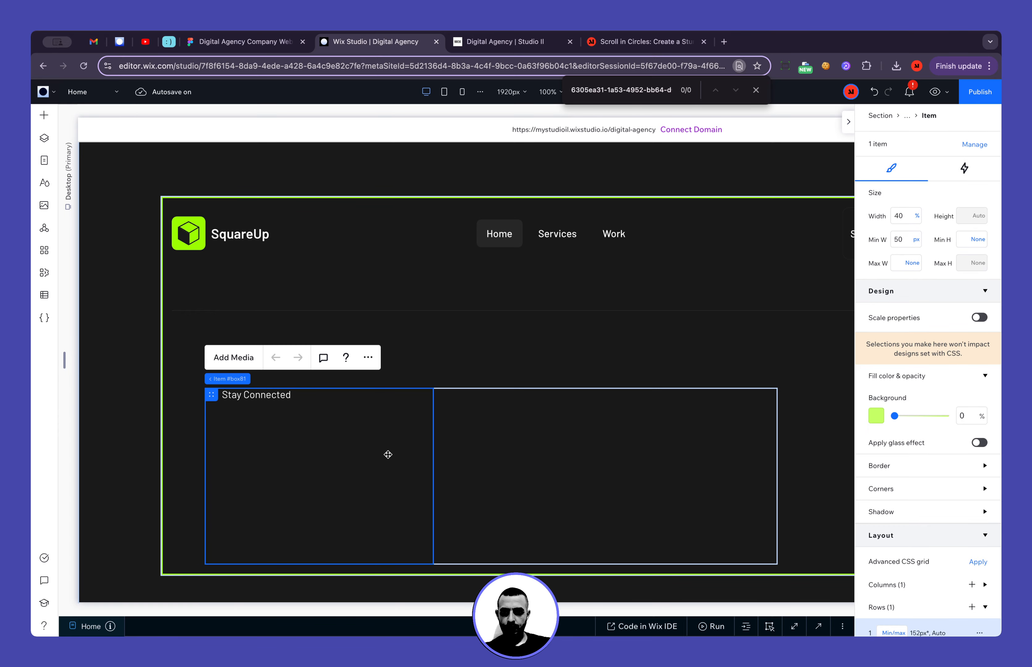
Switch to Figma to examine the padding beneath the e-mail button's icon and text, and return to Wix Studio
{"action": "left_click", "coordinate": [242, 41]}
{"action": "left_click", "coordinate": [348, 448]}
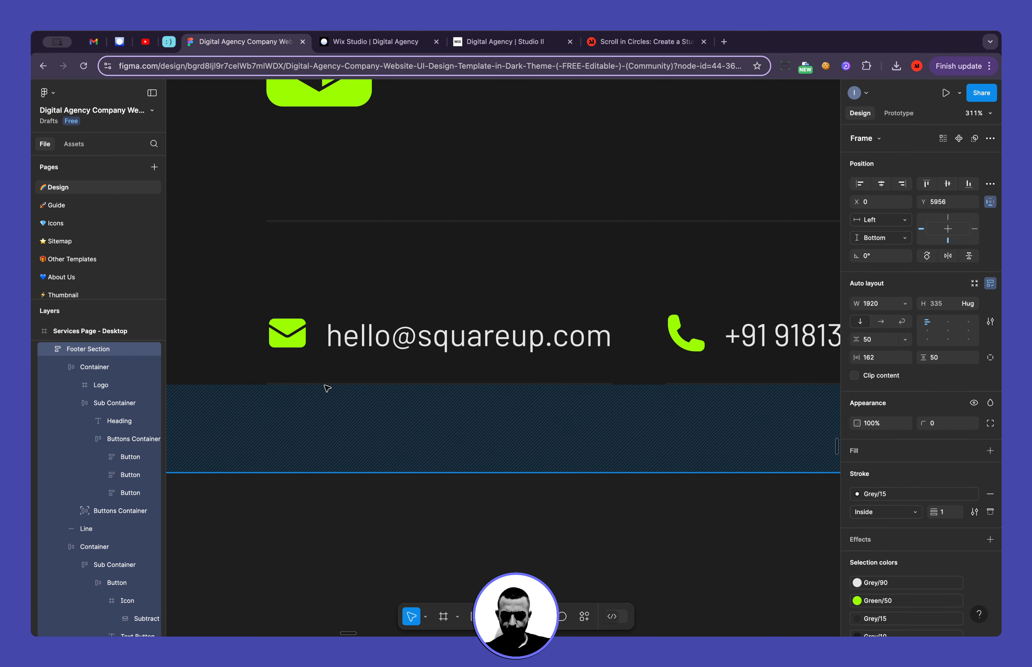
{"action": "left_click", "coordinate": [349, 347]}
{"action": "left_click", "coordinate": [371, 350]}
{"action": "left_click", "coordinate": [372, 350]}
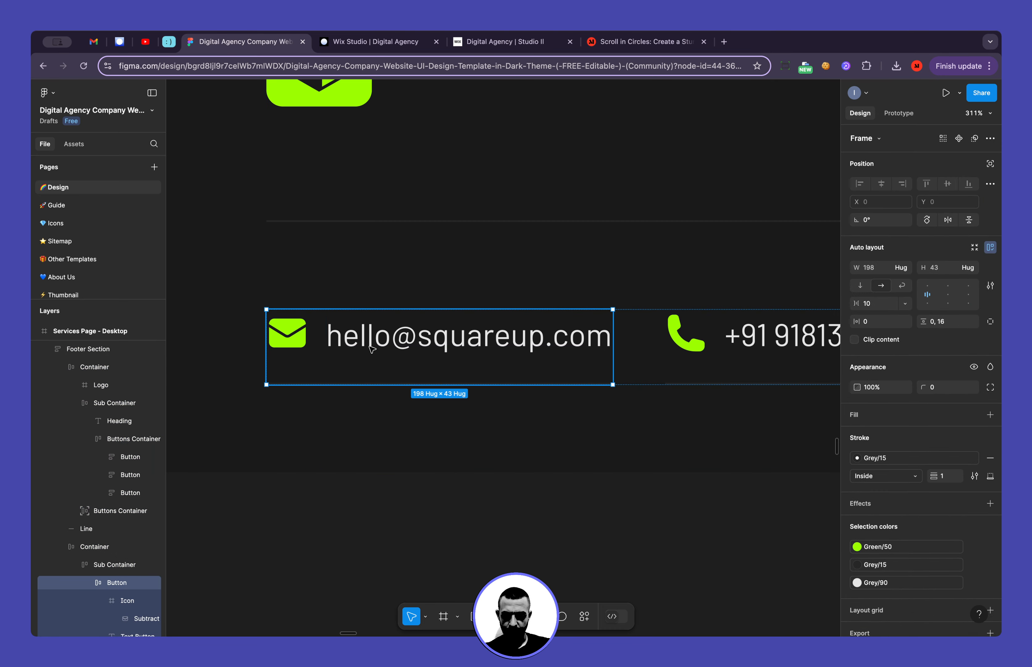
{"action": "left_click", "coordinate": [372, 350]}
{"action": "left_click", "coordinate": [442, 372]}
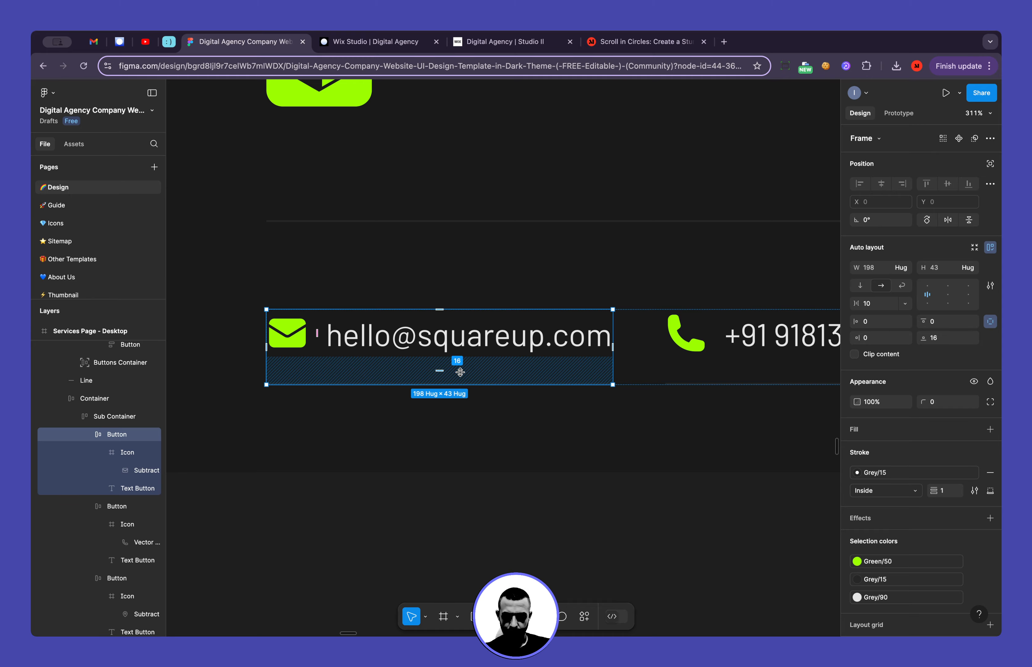
{"action": "left_click", "coordinate": [351, 43]}
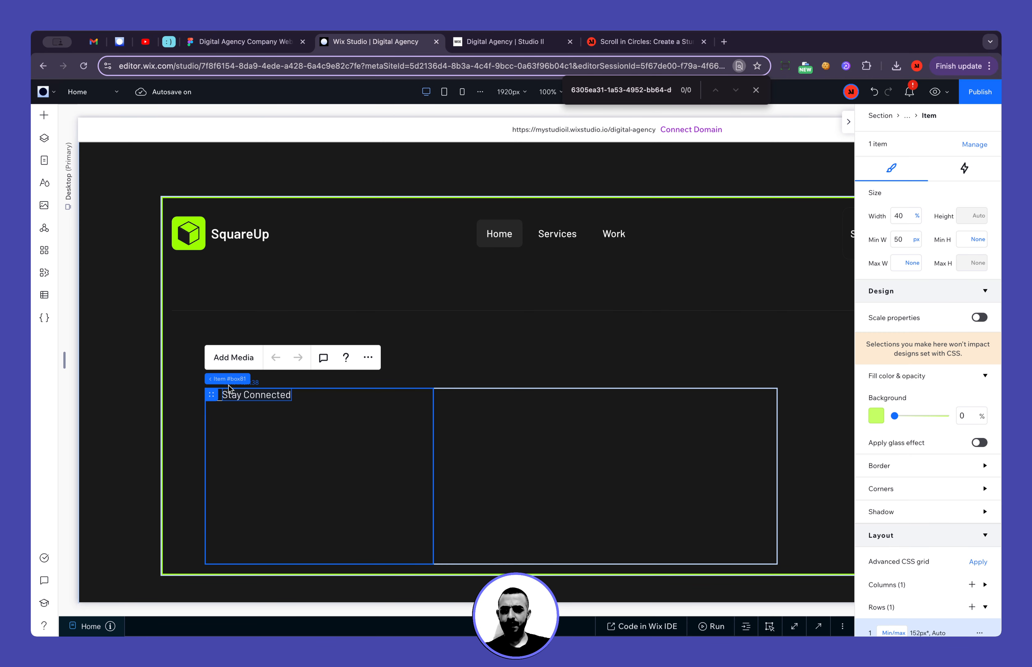
Set the bottom padding of the envelope icon and "Stay Connected" stack to 16 px
{"action": "mouse_move", "coordinate": [241, 380]}
{"action": "left_click", "coordinate": [285, 379]}
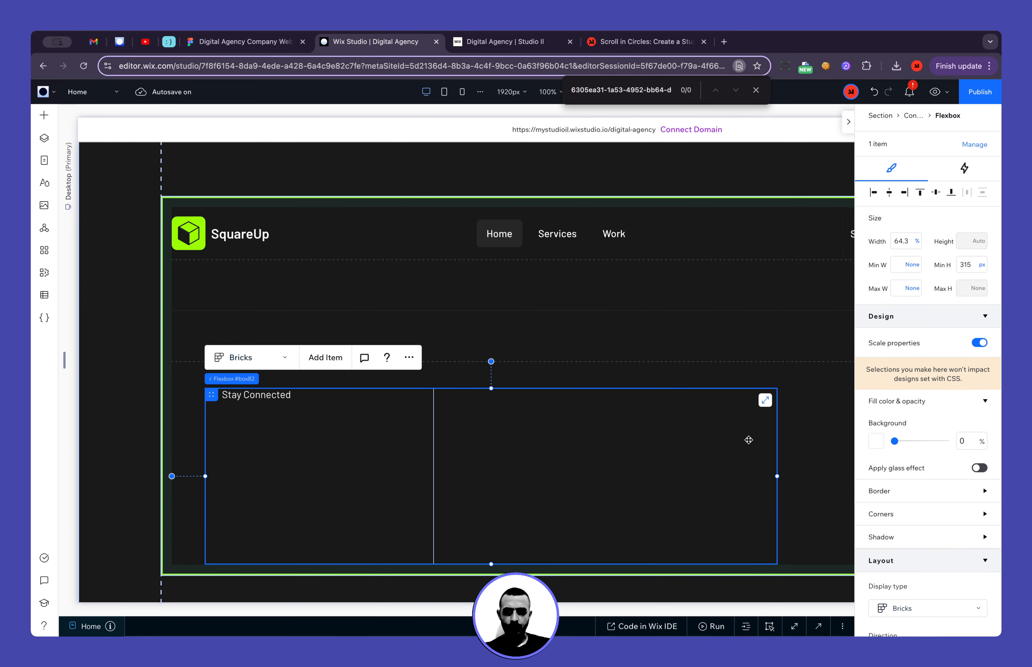
{"action": "left_click", "coordinate": [268, 395]}
{"action": "left_click", "coordinate": [286, 380]}
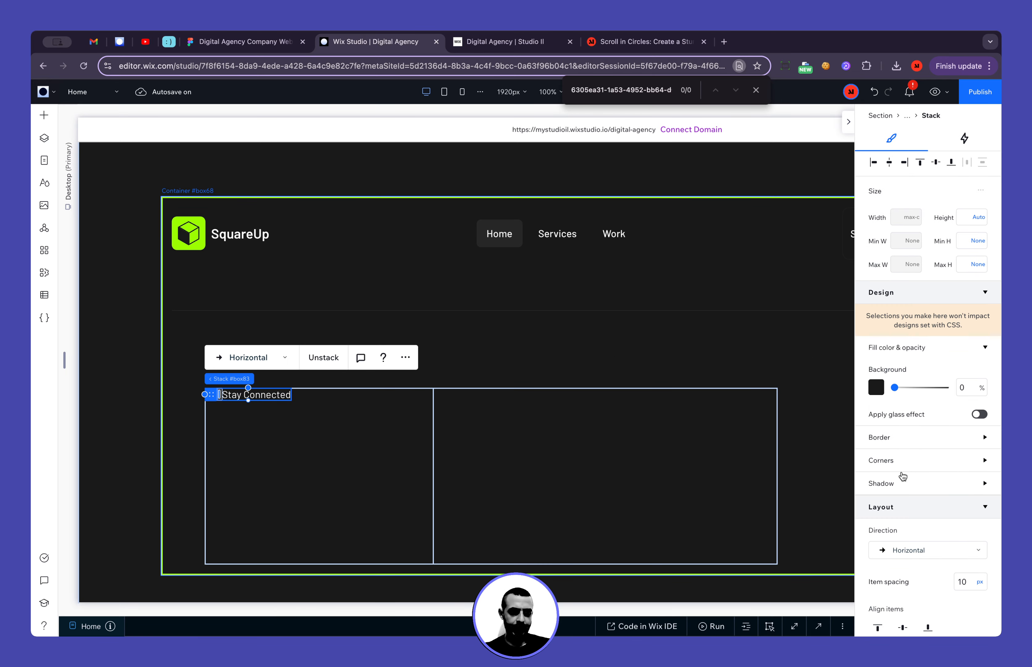
{"action": "scroll", "coordinate": [903, 477], "scroll_direction": "down", "scroll_amount": 5}
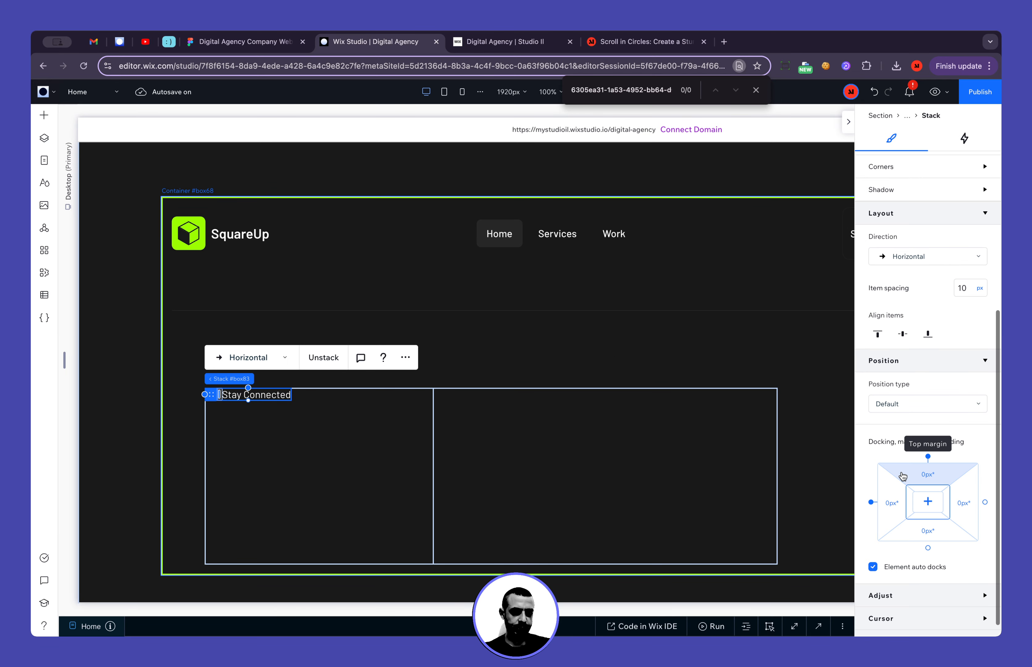
{"action": "left_click", "coordinate": [931, 521]}
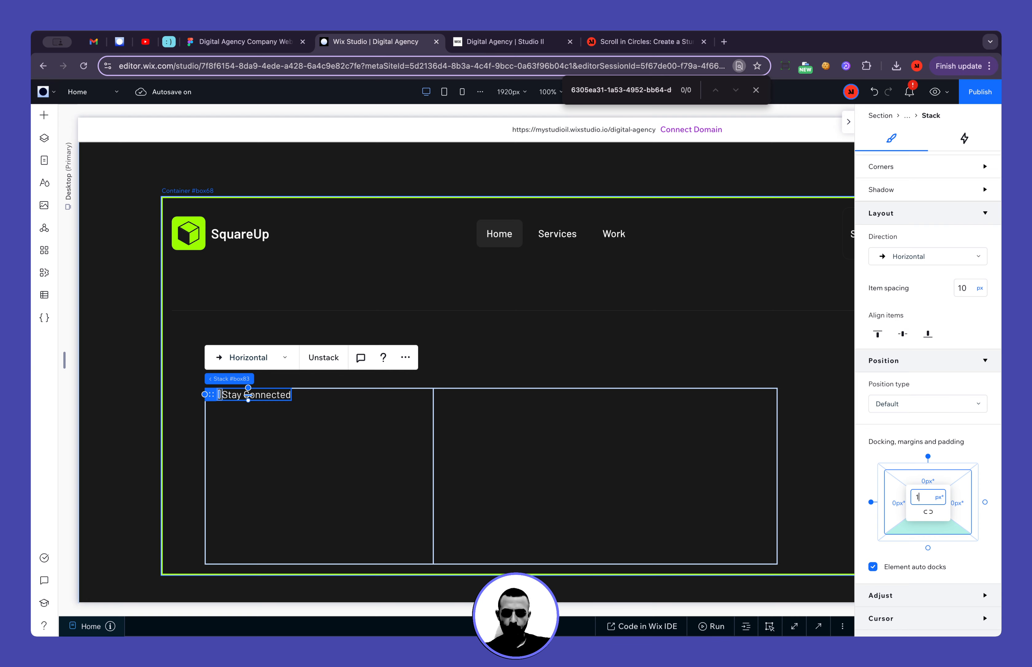
{"action": "key", "text": "Return"}
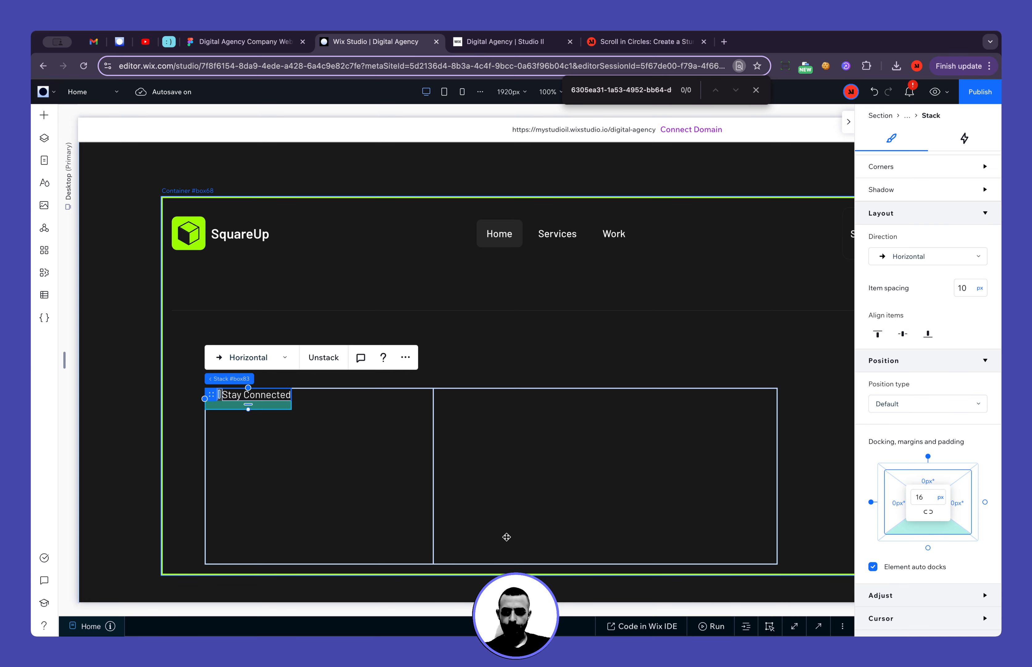
Change the row height of the flexbox's first item from Min/max to Fraction (fr)
{"action": "left_click", "coordinate": [374, 477]}
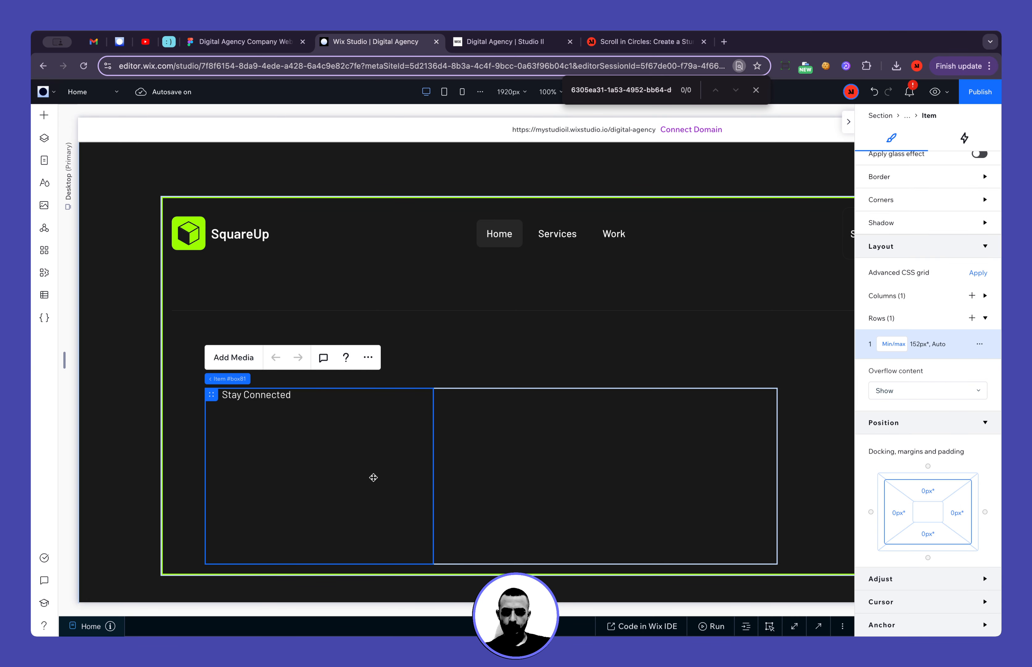
{"action": "left_click", "coordinate": [896, 346]}
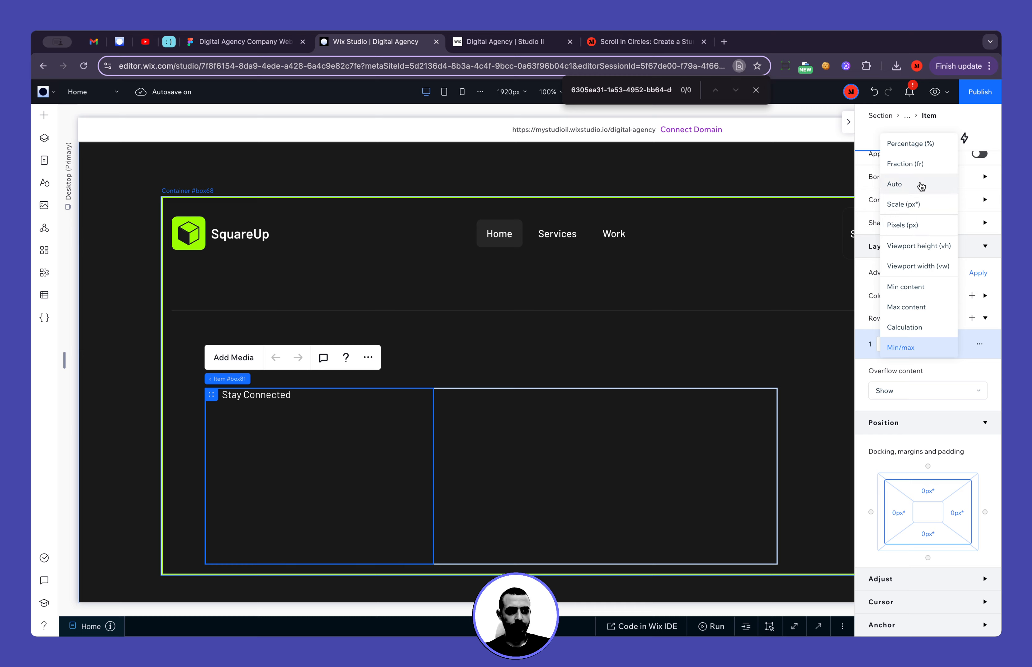
{"action": "left_click", "coordinate": [915, 164]}
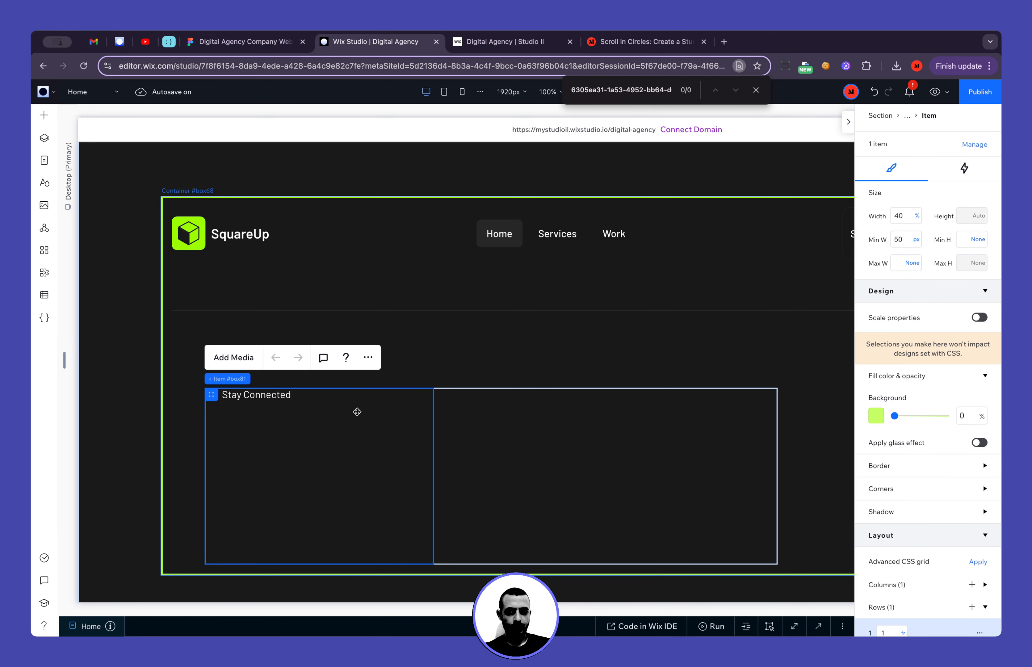
Set the minimum height of the flexbox holding the envelope icon and "Stay Connected" stack to None
{"action": "left_click", "coordinate": [505, 456]}
{"action": "left_click", "coordinate": [982, 264]}
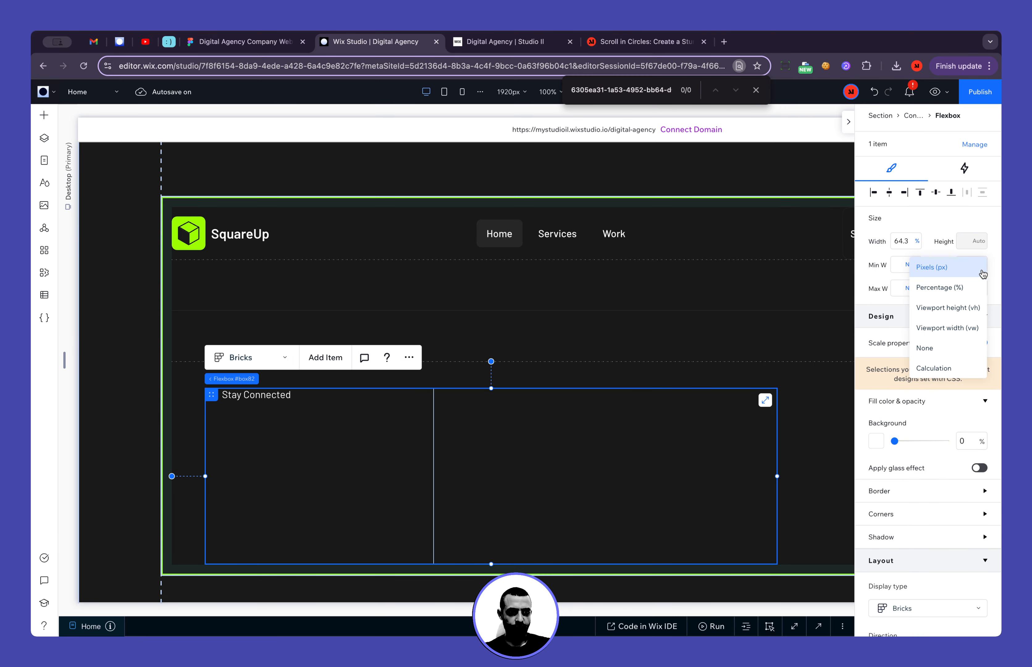
{"action": "left_click", "coordinate": [978, 345]}
{"action": "left_click", "coordinate": [979, 342]}
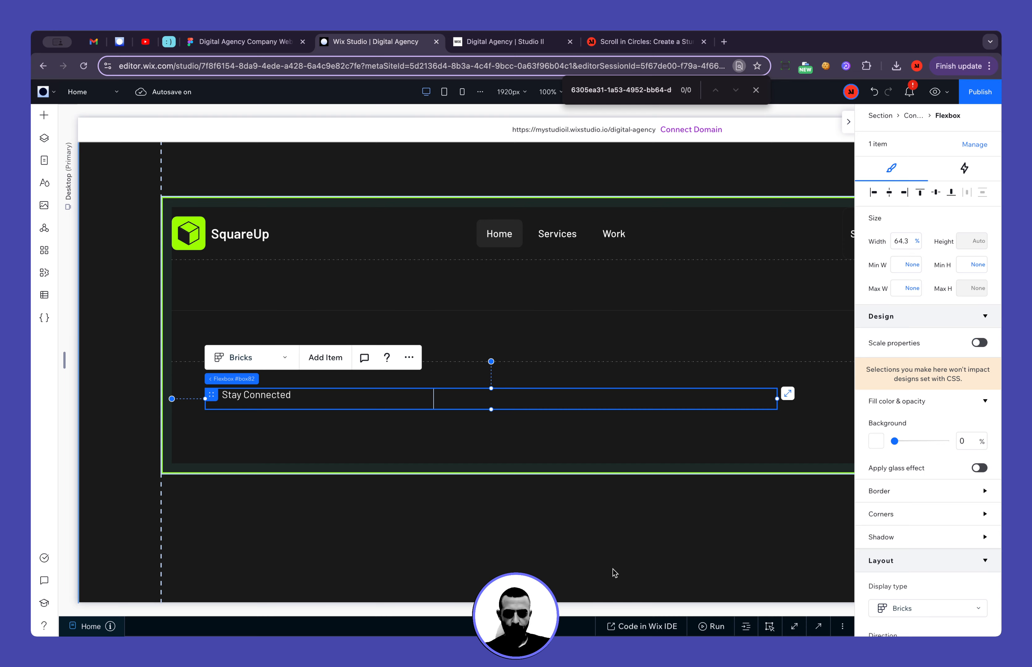
{"action": "left_click", "coordinate": [614, 572]}
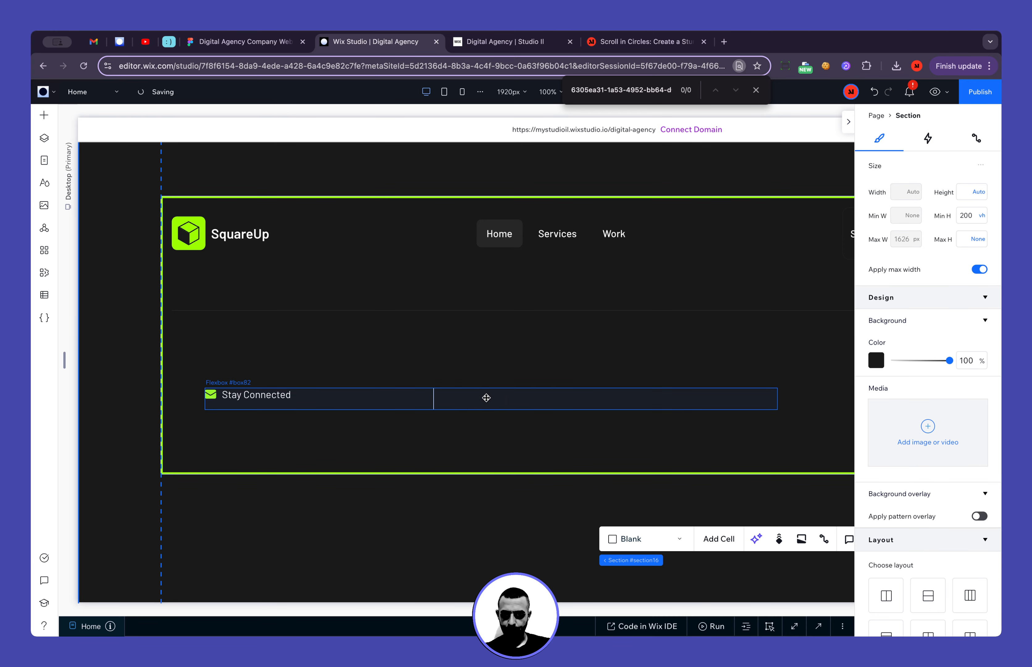
Duplicate the flexbox item with the envelope icon and "Stay Connected" text twice to make three contact items
{"action": "left_click", "coordinate": [484, 396]}
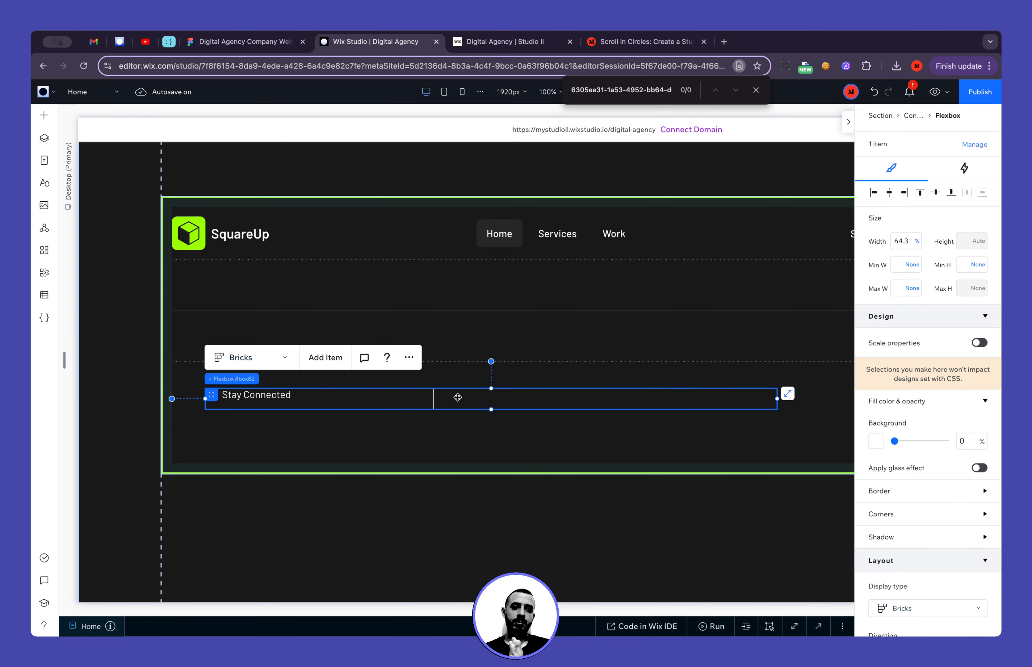
{"action": "scroll", "coordinate": [974, 486], "scroll_direction": "down", "scroll_amount": 5}
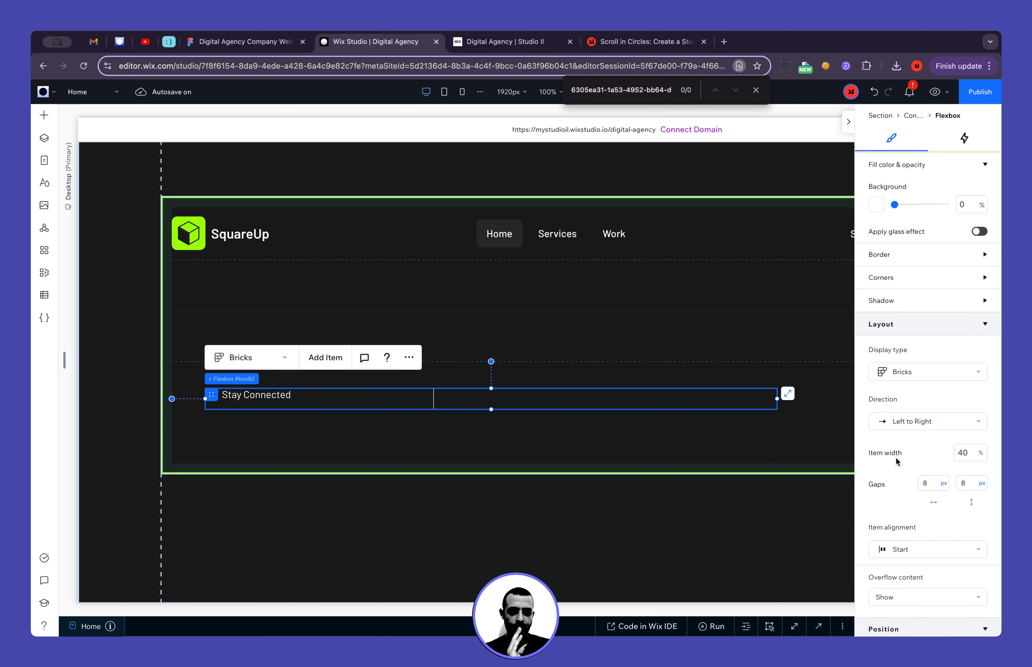
{"action": "left_click", "coordinate": [421, 401]}
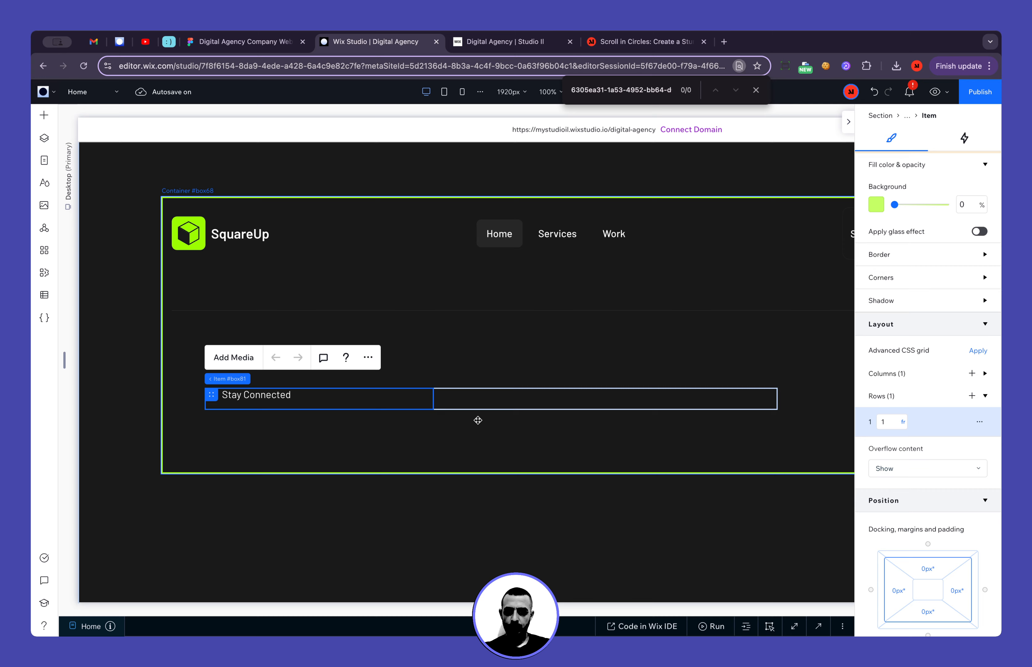
{"action": "key", "text": "ctrl+d"}
{"action": "key", "text": "ctrl+d"}
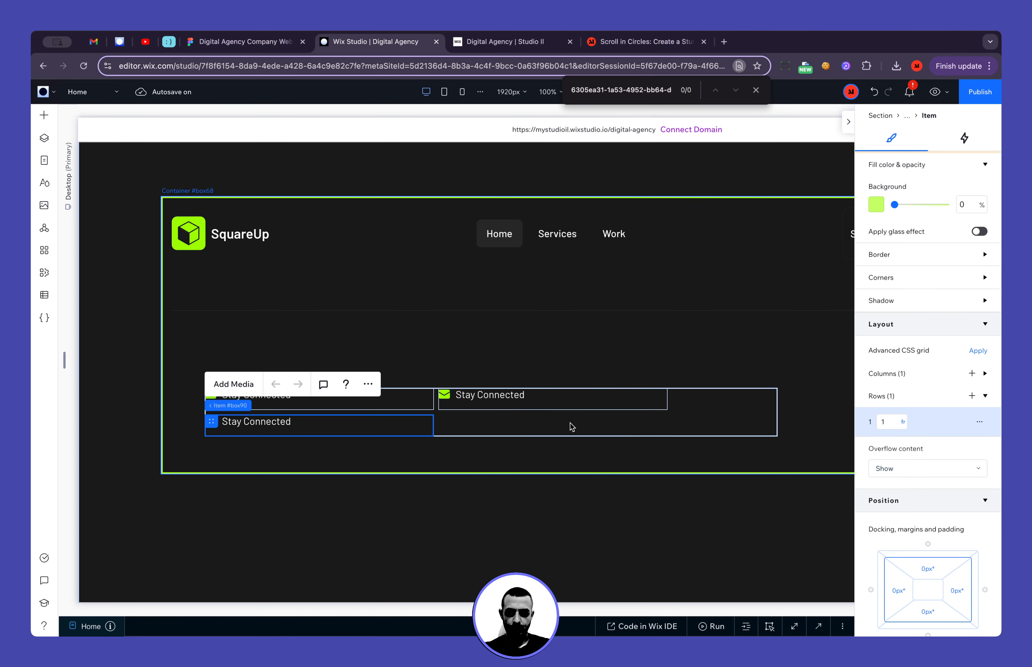
Set the item width of the contact flexbox to Max content
{"action": "left_click", "coordinate": [733, 407]}
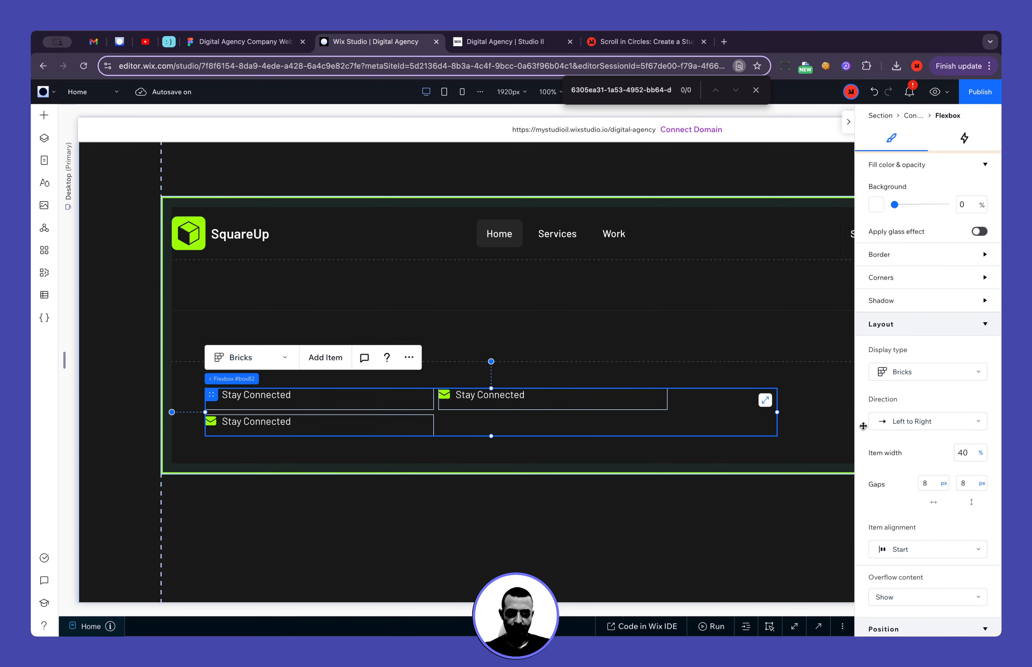
{"action": "scroll", "coordinate": [943, 441], "scroll_direction": "down", "scroll_amount": 2}
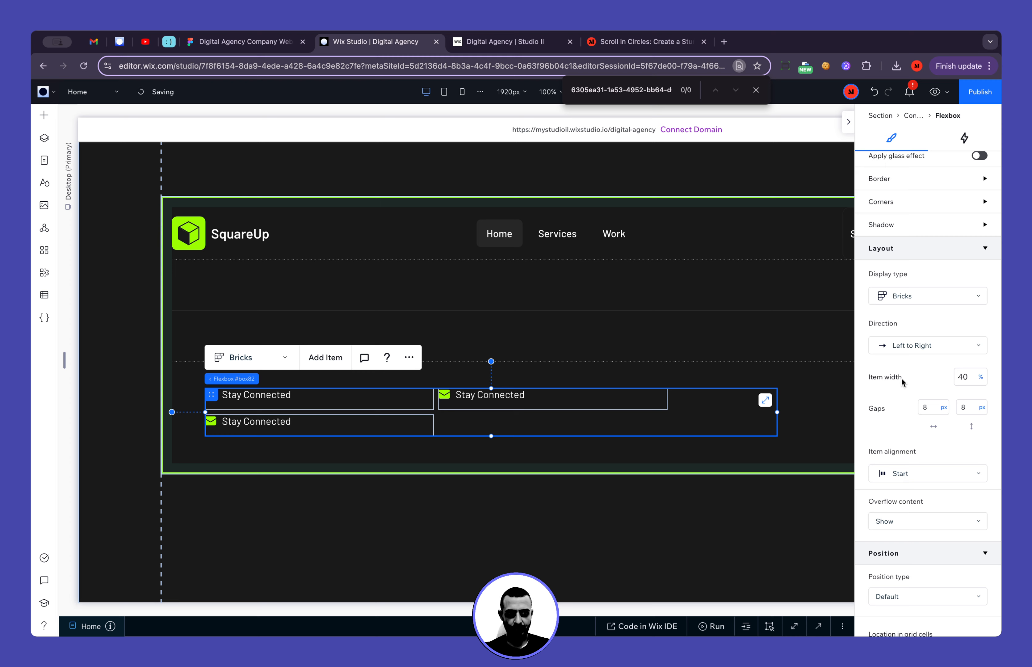
{"action": "left_click", "coordinate": [980, 382]}
{"action": "left_click", "coordinate": [971, 459]}
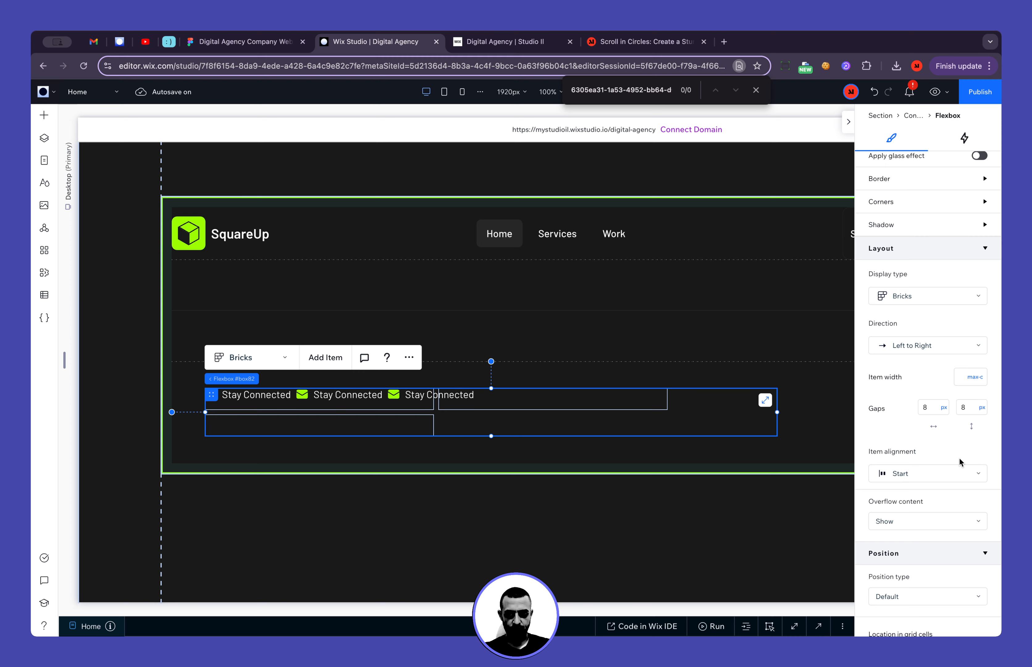
{"action": "left_click", "coordinate": [609, 421]}
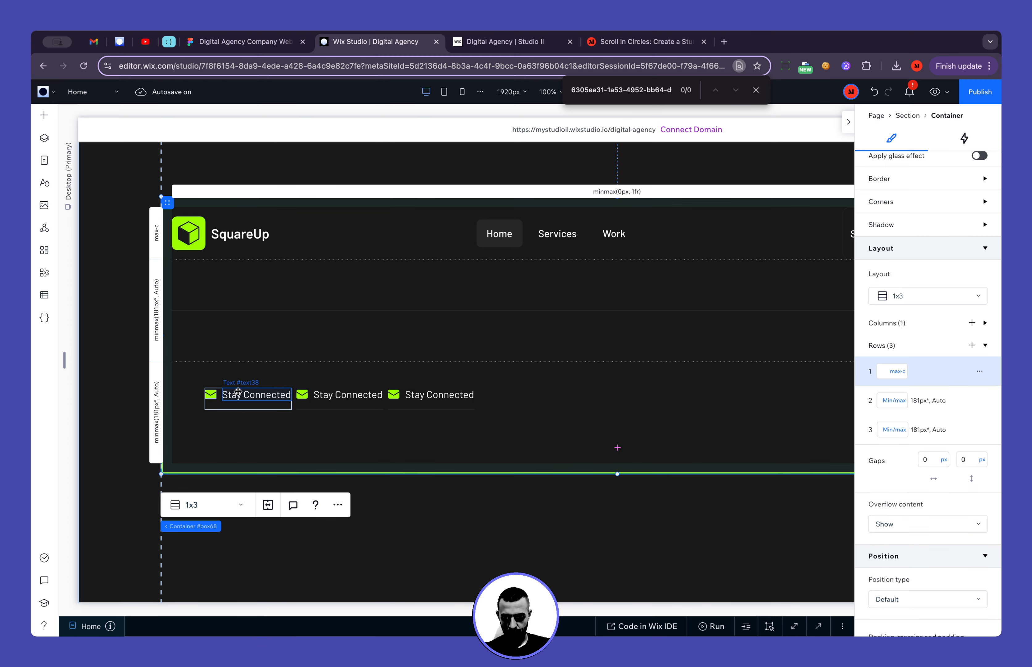
Switch to Figma to examine the spacing between the footer's contact buttons, and return to Wix Studio
{"action": "left_click", "coordinate": [255, 45]}
{"action": "scroll", "coordinate": [558, 335], "scroll_direction": "right", "scroll_amount": 4}
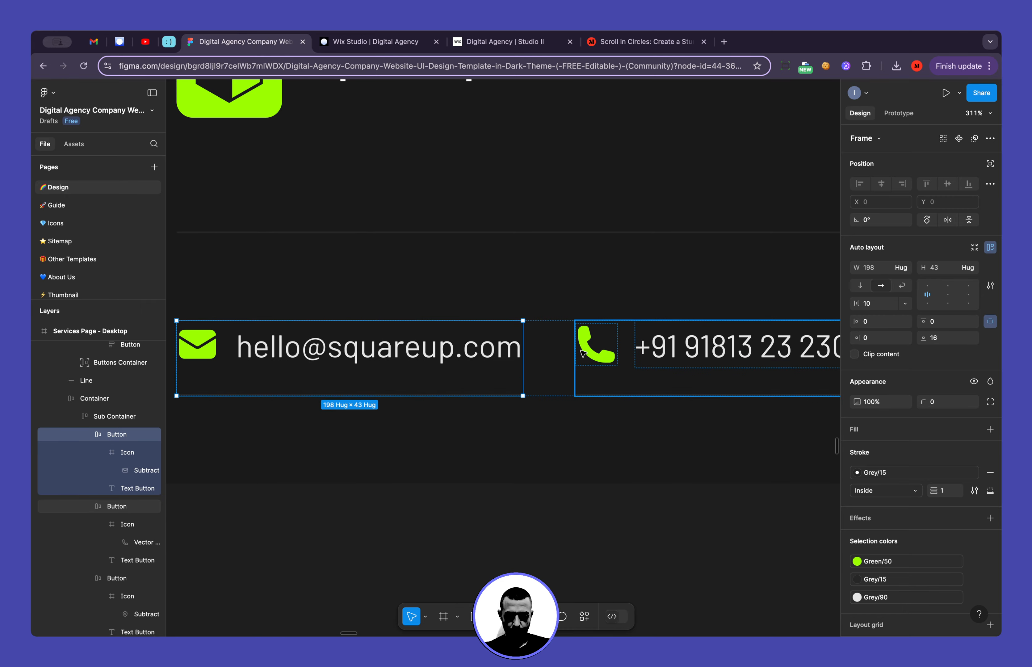
{"action": "left_click", "coordinate": [410, 39]}
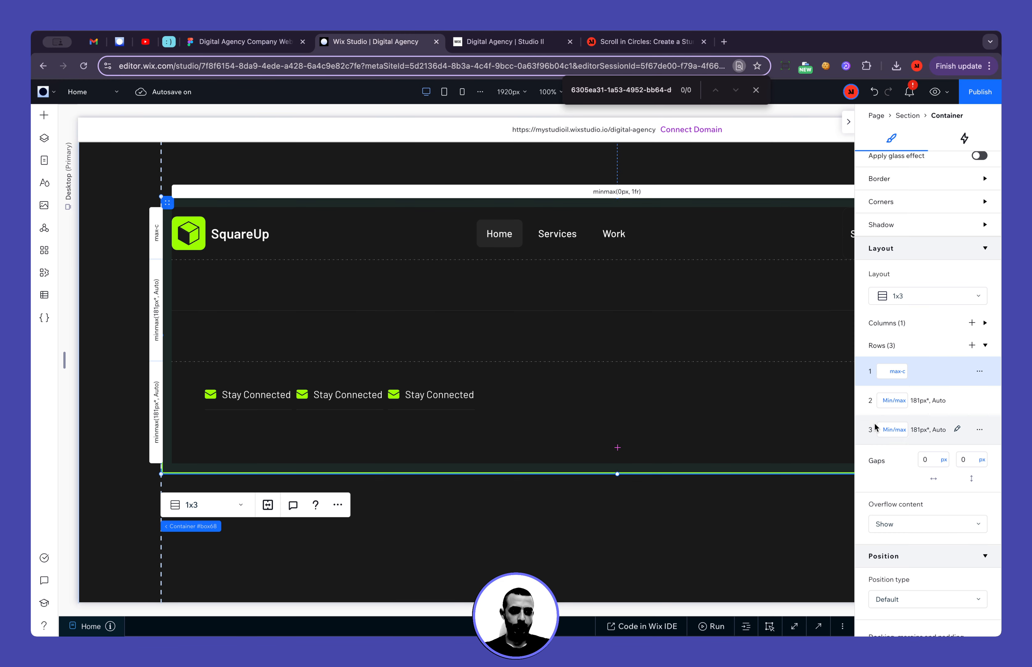
Try to set the footer container's gaps to 30 px horizontally and 20 px vertically, and undo the change
{"action": "left_click", "coordinate": [935, 461]}
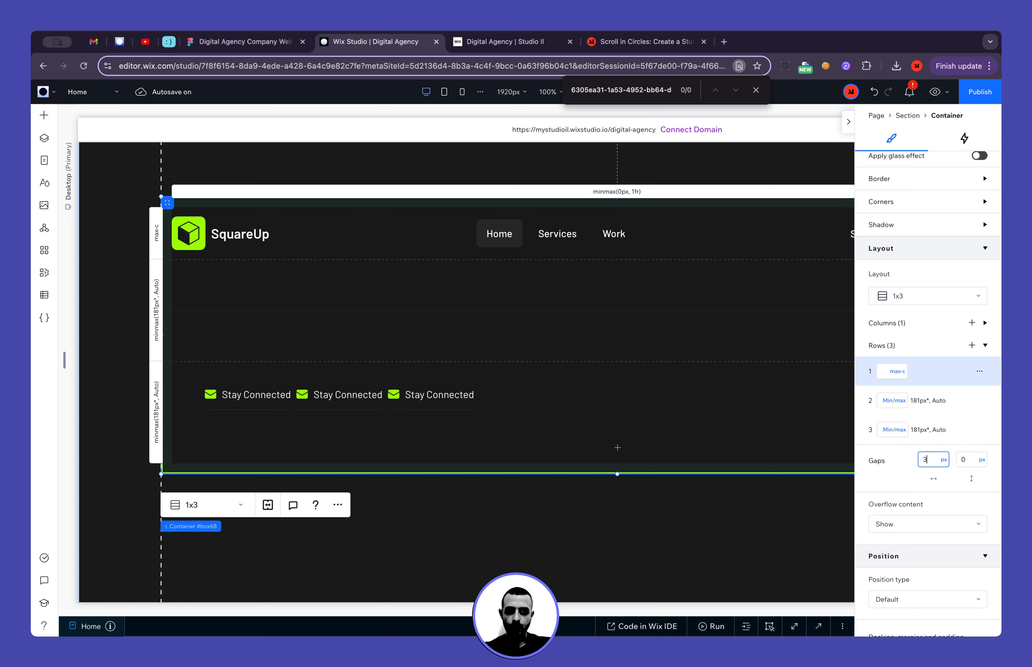
{"action": "left_click", "coordinate": [973, 459]}
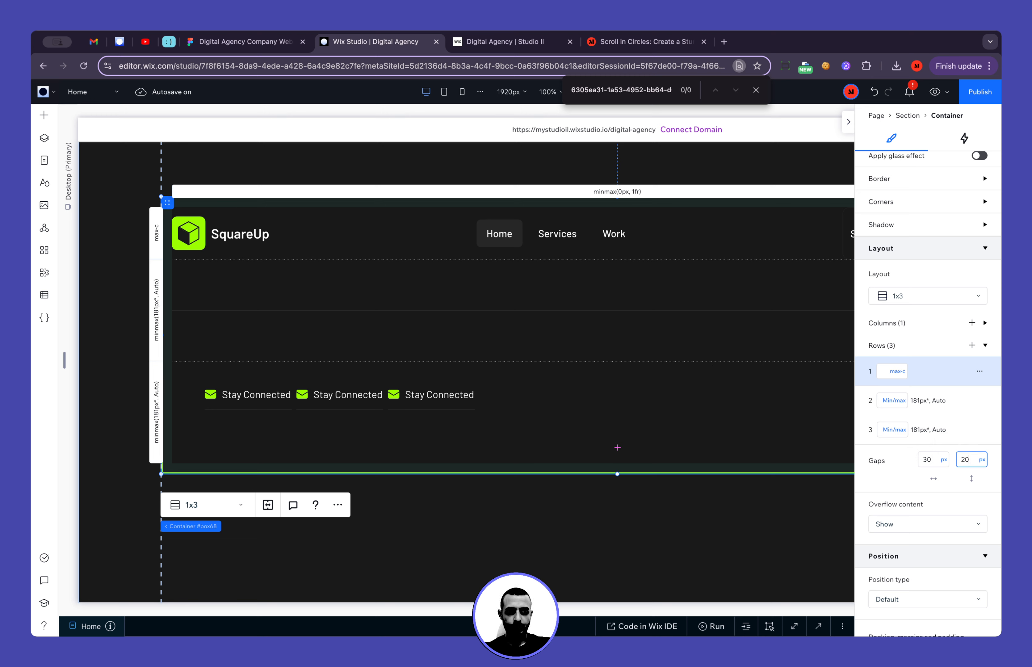
{"action": "type", "text": "20"}
{"action": "key", "text": "Return"}
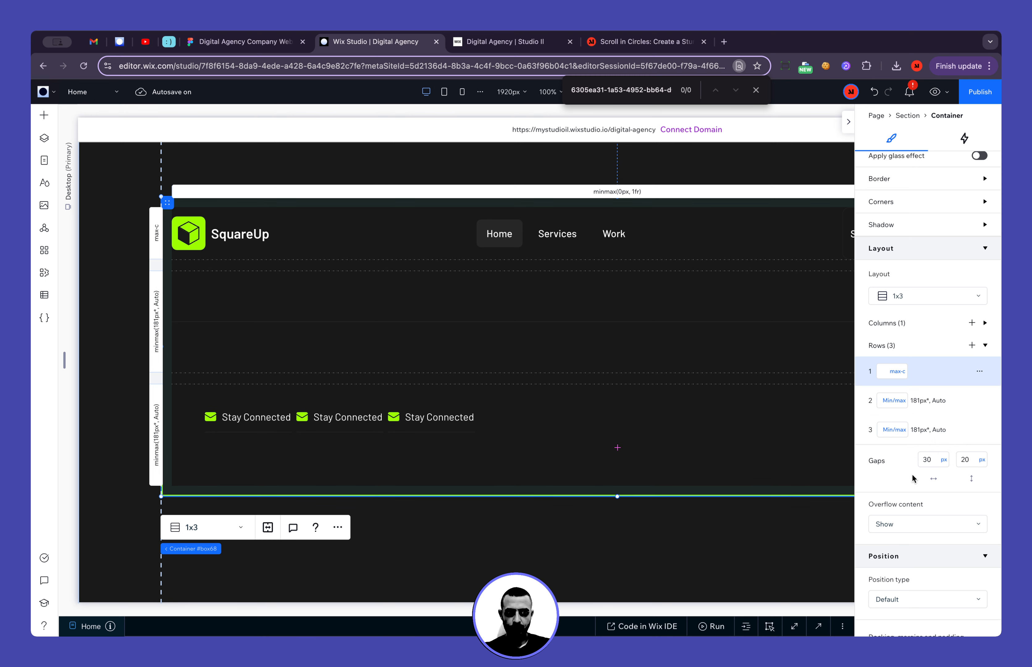
{"action": "key", "text": "super+z"}
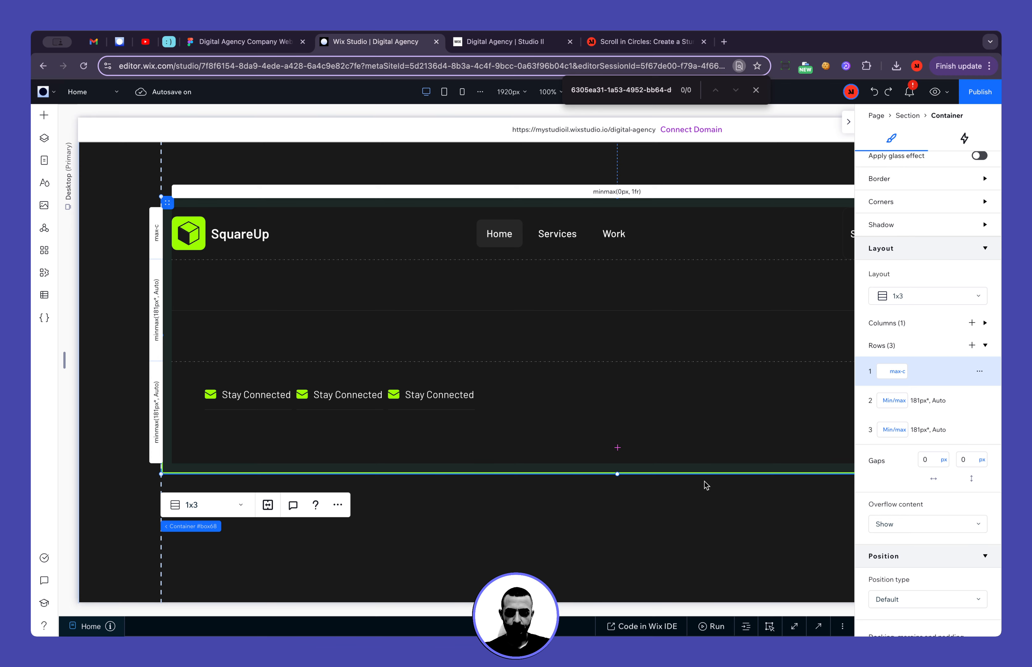
Set the contact flexbox's gaps to 30 px horizontally and 20 px vertically
{"action": "left_click", "coordinate": [385, 399]}
{"action": "left_click", "coordinate": [932, 409]}
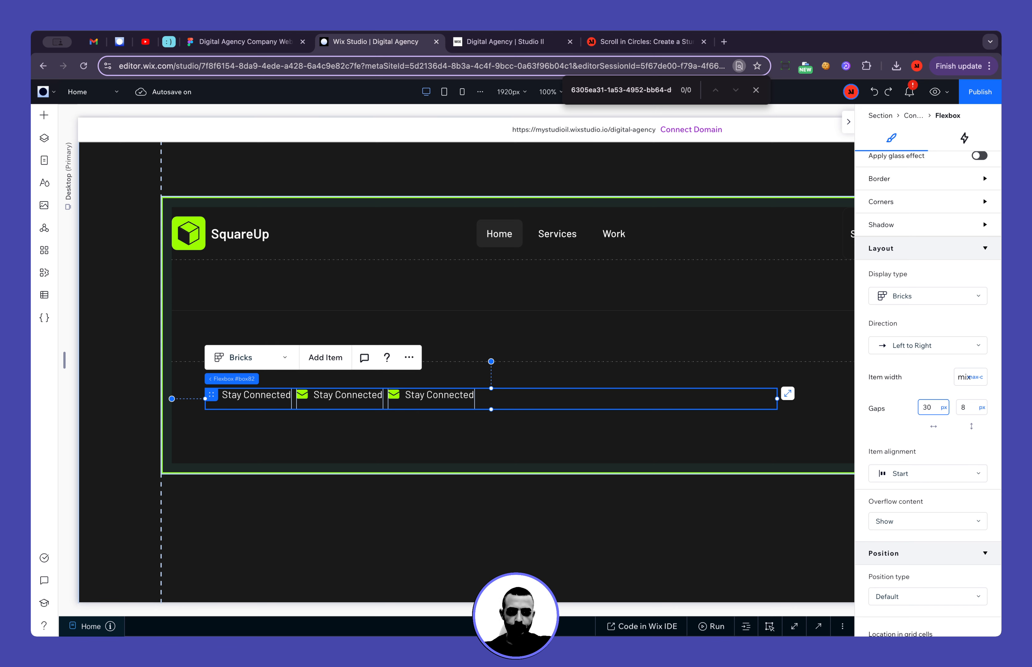
{"action": "type", "text": "30"}
{"action": "key", "text": "Tab"}
{"action": "type", "text": "20"}
{"action": "key", "text": "Return"}
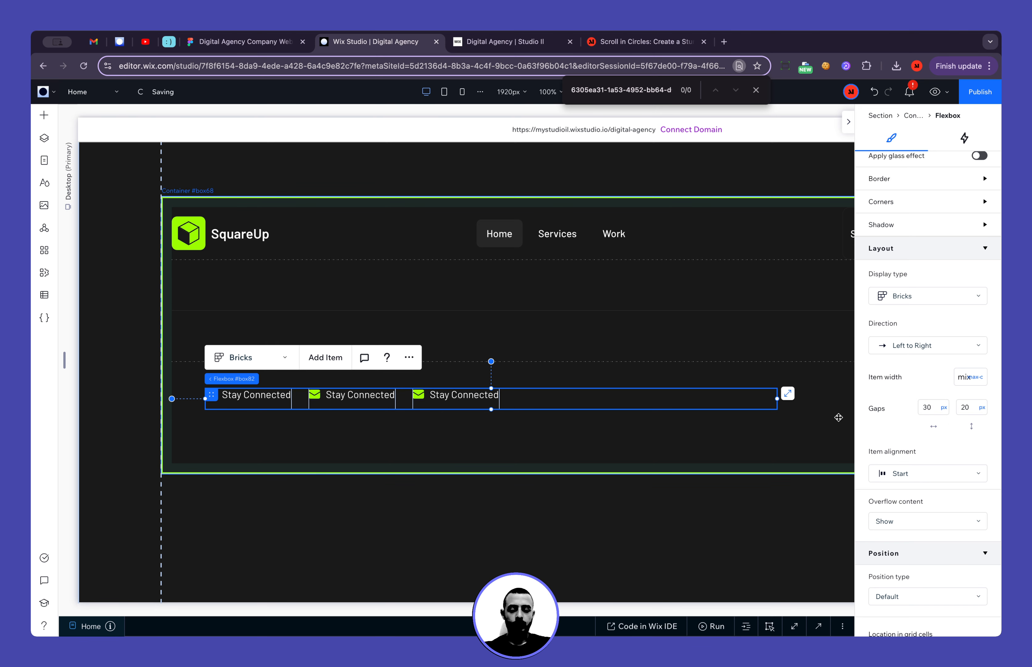
Switch to Figma to examine the overall footer layout and the contact row's placement, and return to Wix Studio
{"action": "left_click", "coordinate": [260, 42]}
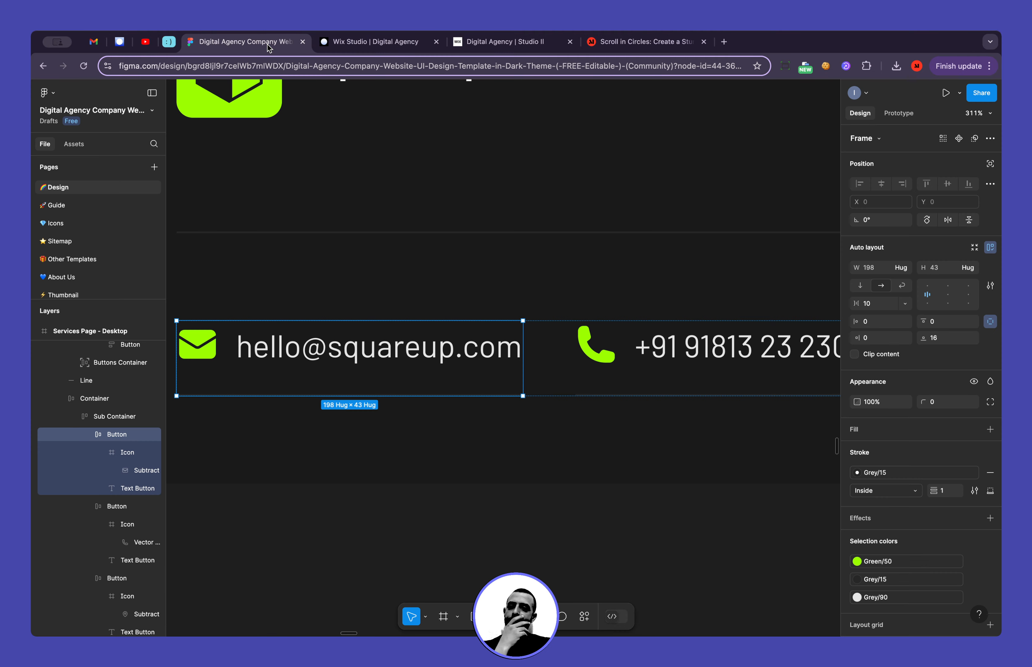
{"action": "scroll", "coordinate": [463, 260], "scroll_direction": "down", "scroll_amount": 10}
{"action": "scroll", "coordinate": [464, 259], "scroll_direction": "right", "scroll_amount": 3}
{"action": "scroll", "coordinate": [464, 260], "scroll_direction": "up", "scroll_amount": 2}
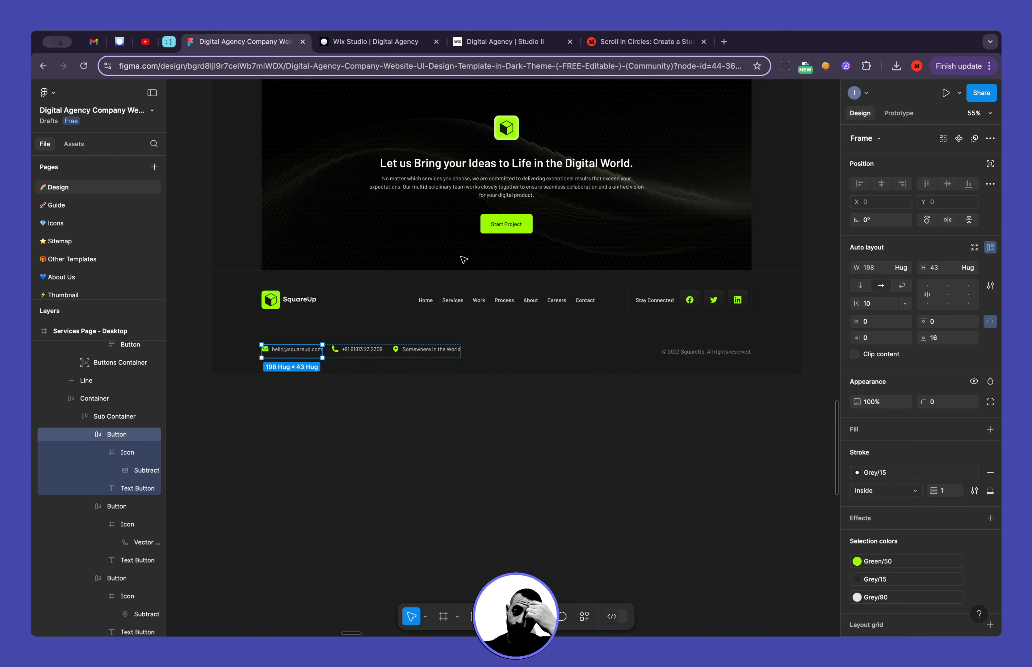
{"action": "left_click", "coordinate": [369, 42]}
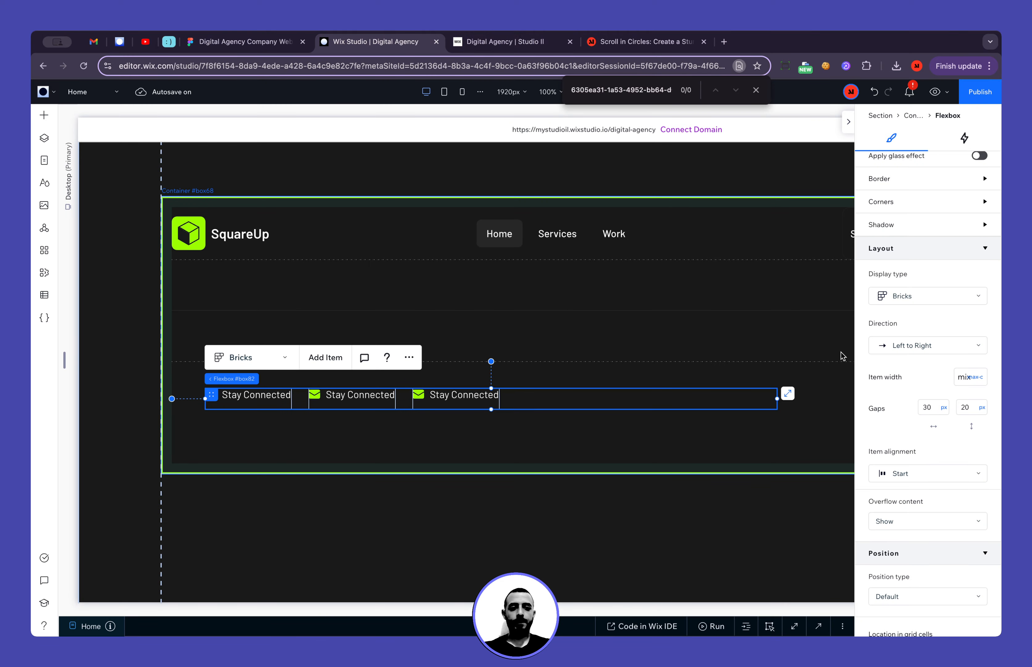
Align the contact flexbox to the vertical middle and the left edge of its container row
{"action": "scroll", "coordinate": [926, 209], "scroll_direction": "up", "scroll_amount": 7}
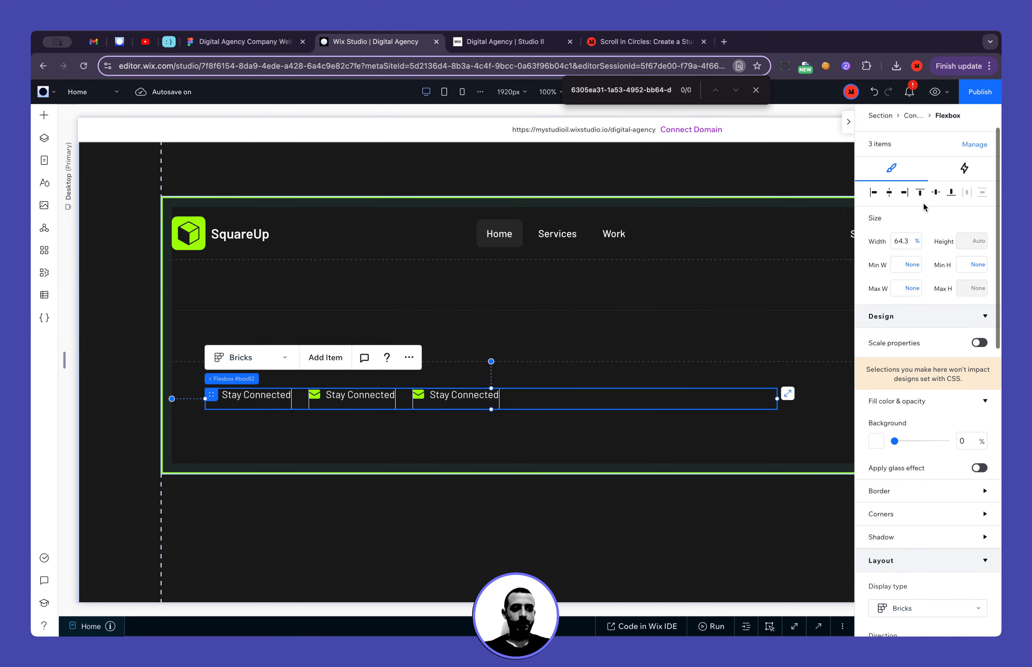
{"action": "left_click", "coordinate": [938, 193]}
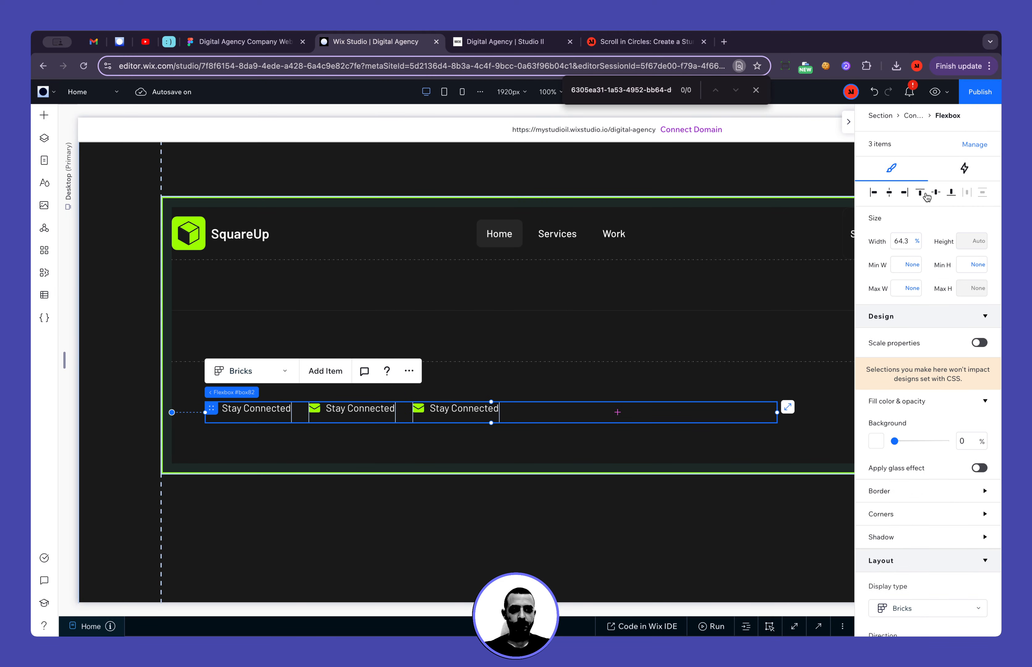
{"action": "left_click", "coordinate": [874, 193]}
{"action": "scroll", "coordinate": [741, 427], "scroll_direction": "right", "scroll_amount": 10}
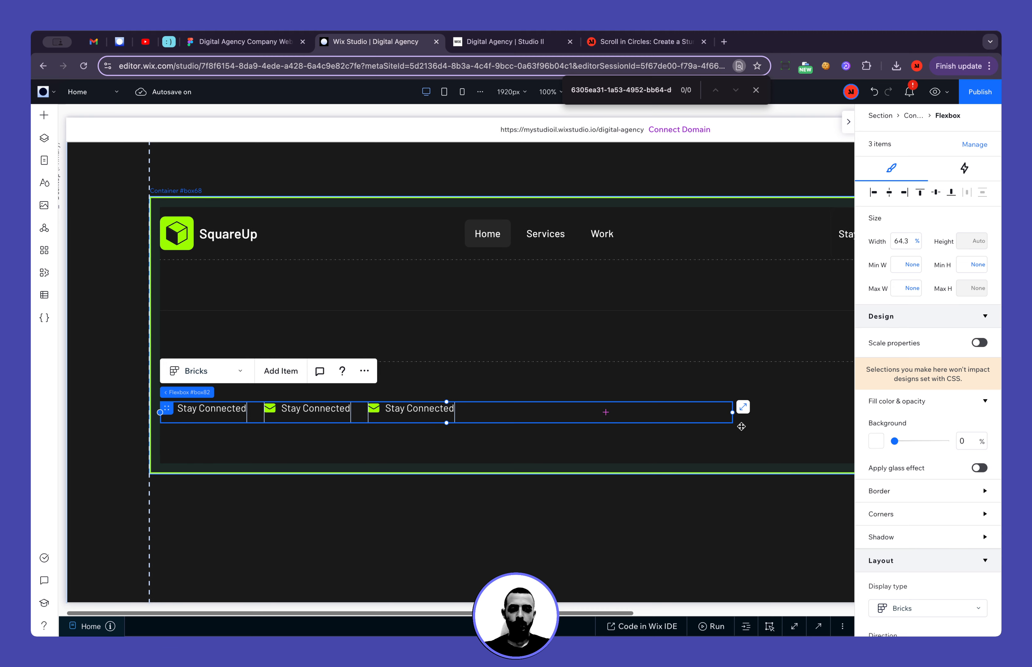
{"action": "scroll", "coordinate": [741, 426], "scroll_direction": "left", "scroll_amount": 8}
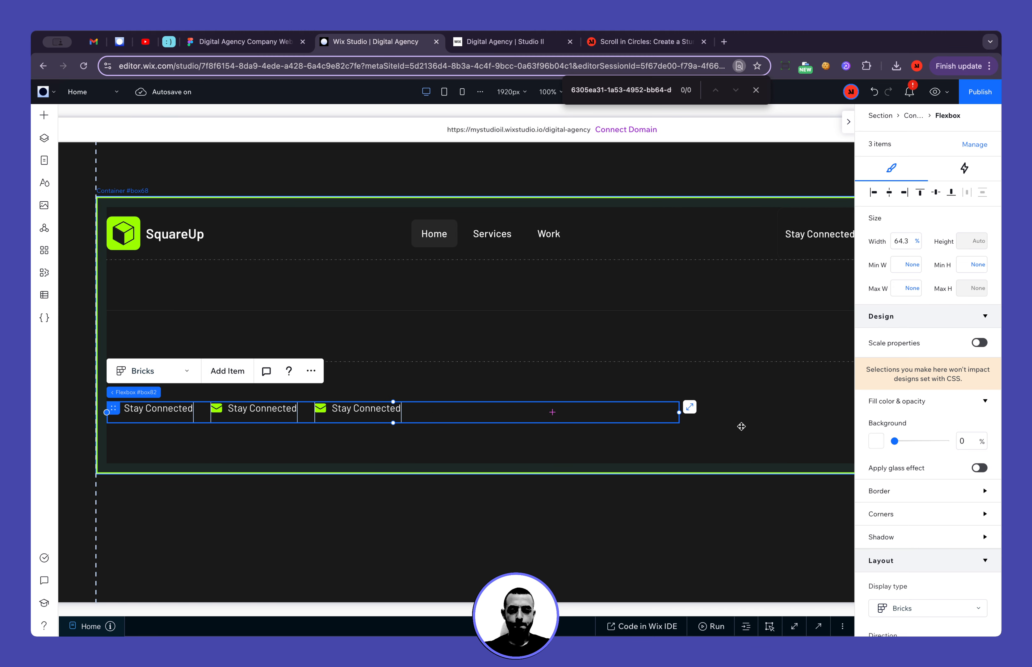
Set the footer container's second row height to Max content and its third row height to Fraction (fr)
{"action": "left_click", "coordinate": [741, 426]}
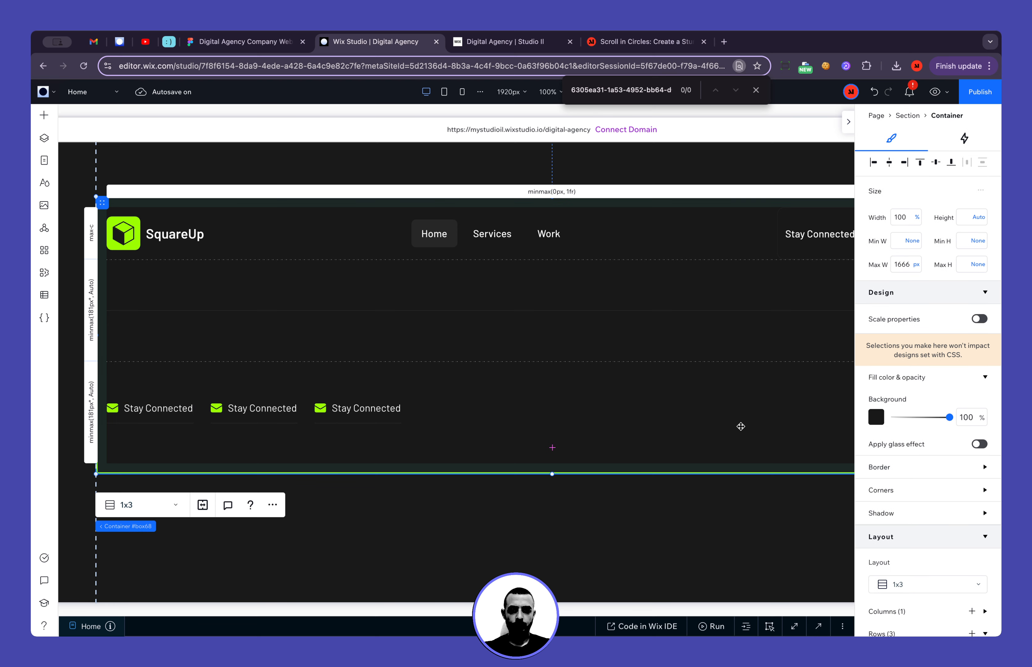
{"action": "left_click", "coordinate": [88, 304]}
{"action": "scroll", "coordinate": [919, 511], "scroll_direction": "down", "scroll_amount": 2}
{"action": "scroll", "coordinate": [919, 512], "scroll_direction": "down", "scroll_amount": 2}
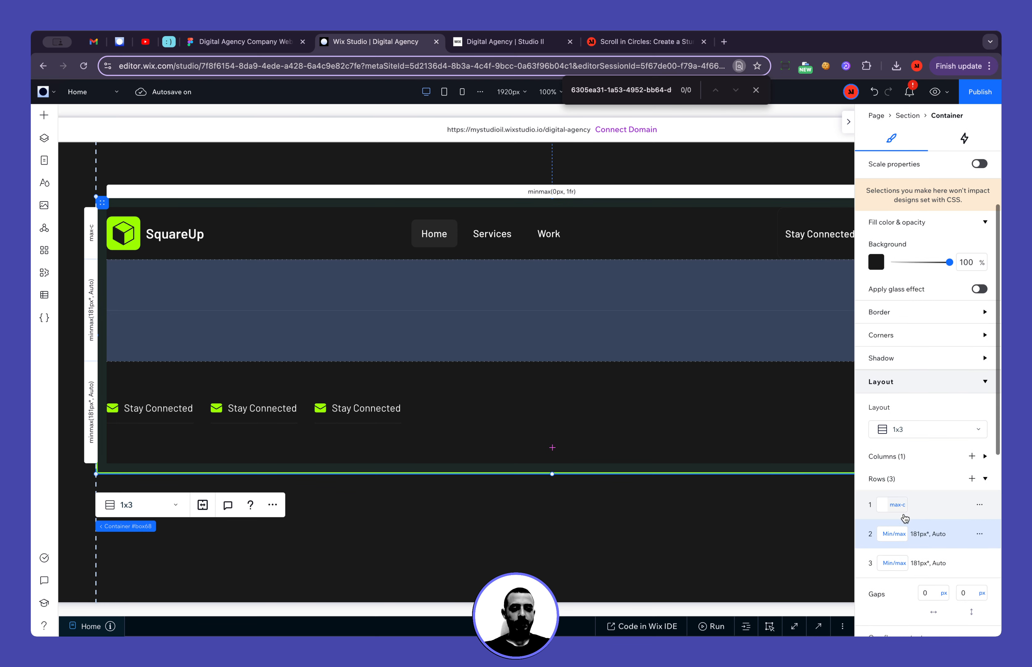
{"action": "left_click", "coordinate": [894, 533]}
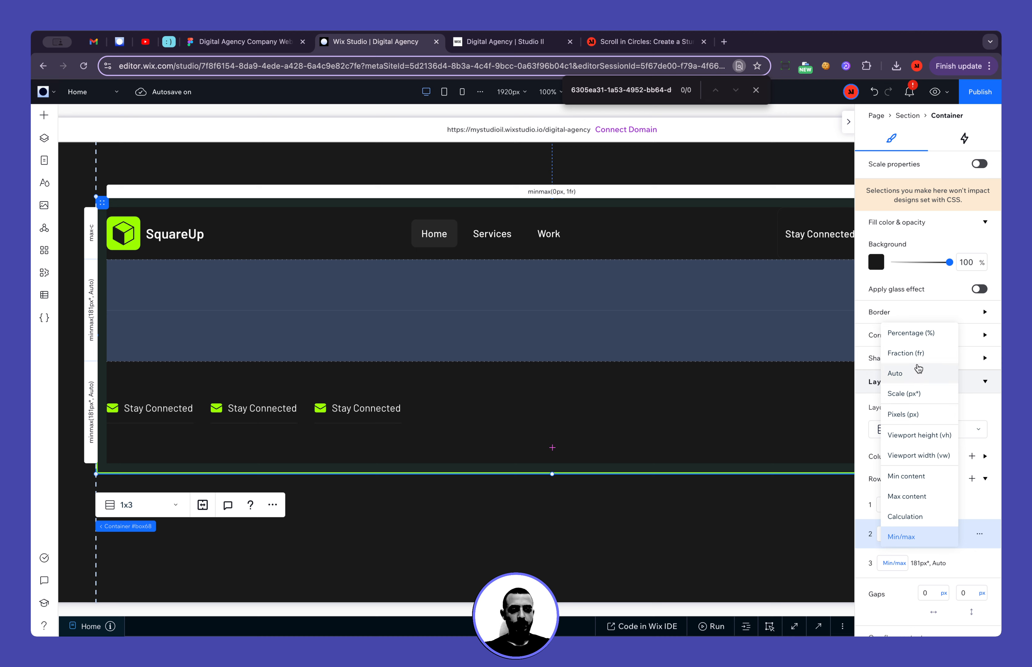
{"action": "left_click", "coordinate": [933, 500]}
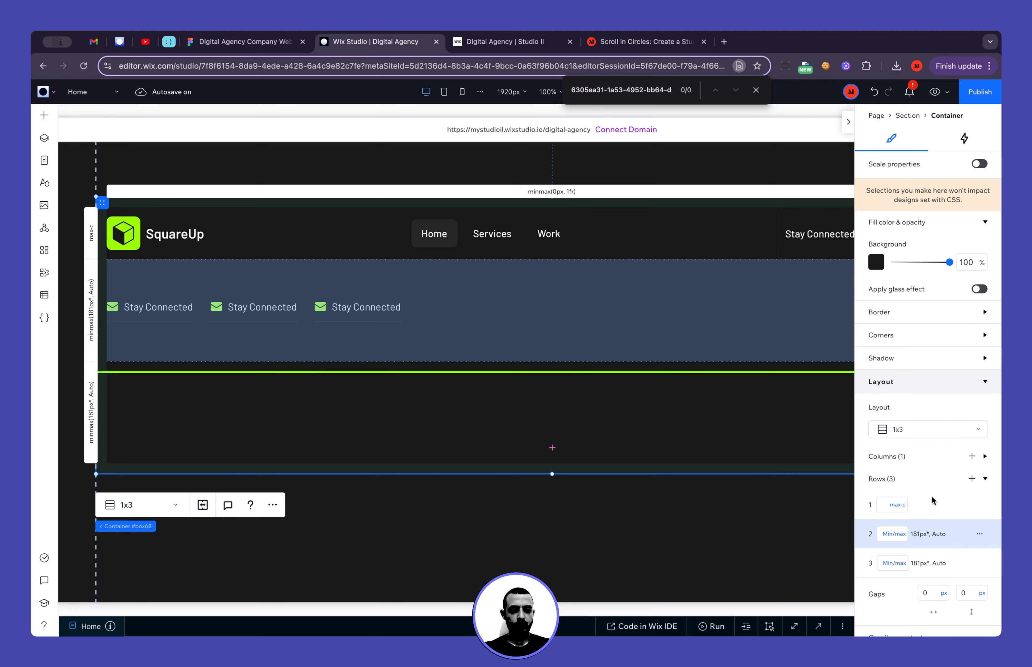
{"action": "left_click", "coordinate": [896, 563]}
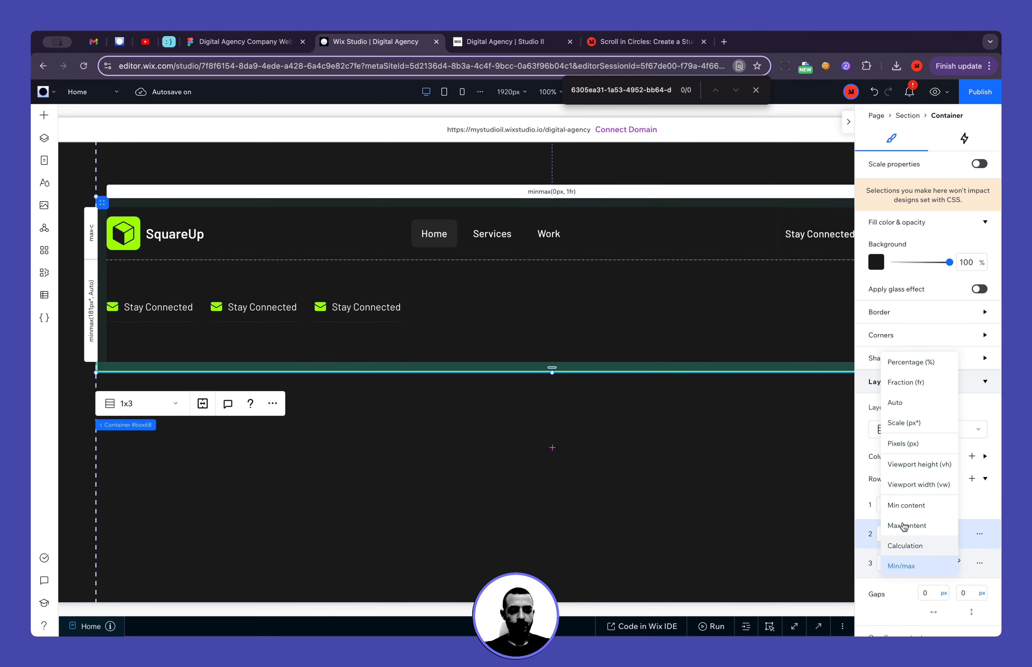
{"action": "left_click", "coordinate": [904, 383]}
{"action": "left_click", "coordinate": [712, 448]}
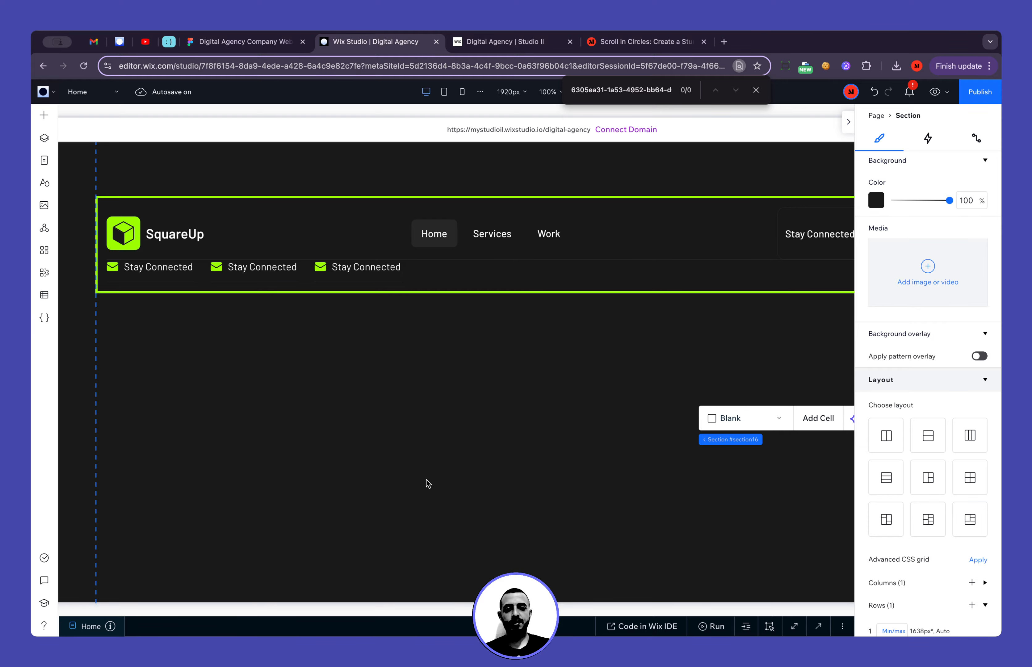
Switch to Figma to measure the spacing between the footer's divider line and the contact row, and return to Wix Studio
{"action": "left_click", "coordinate": [253, 42]}
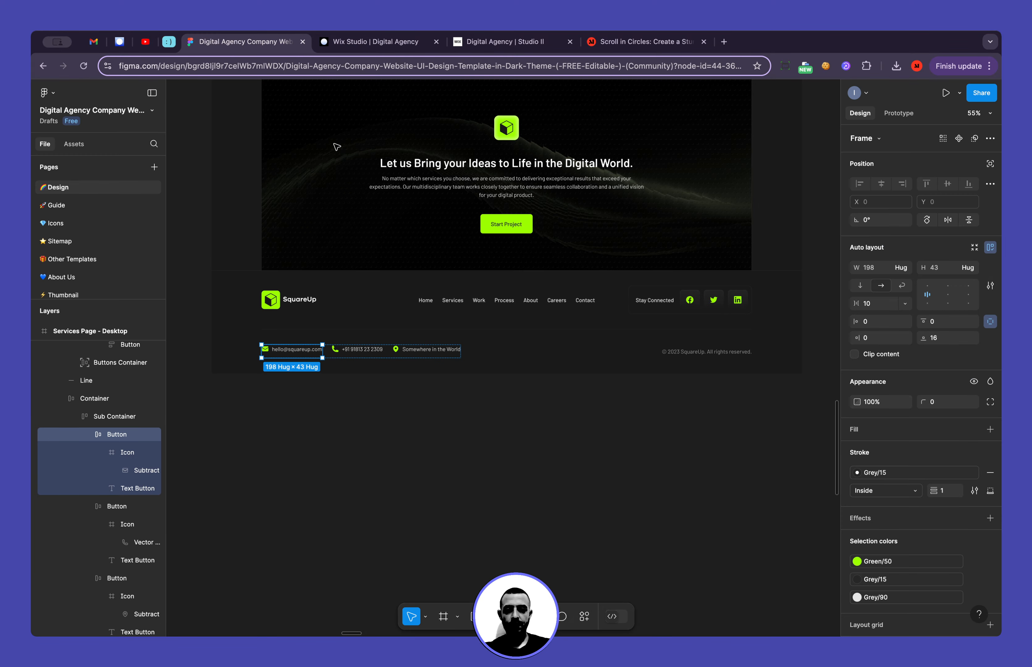
{"action": "scroll", "coordinate": [439, 328], "scroll_direction": "up", "scroll_amount": 10}
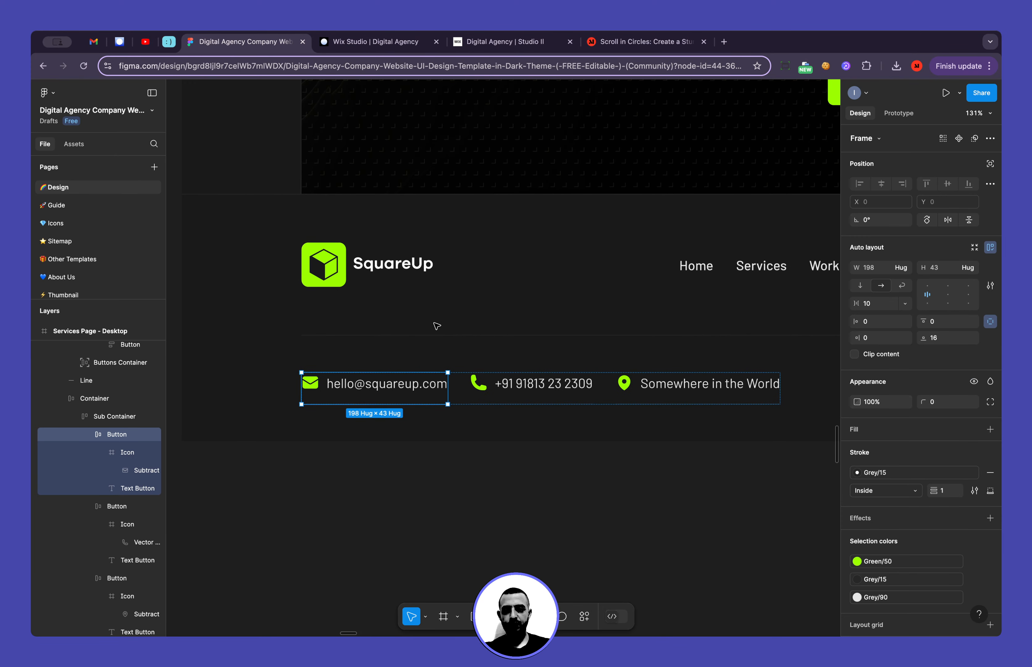
{"action": "left_click", "coordinate": [378, 337]}
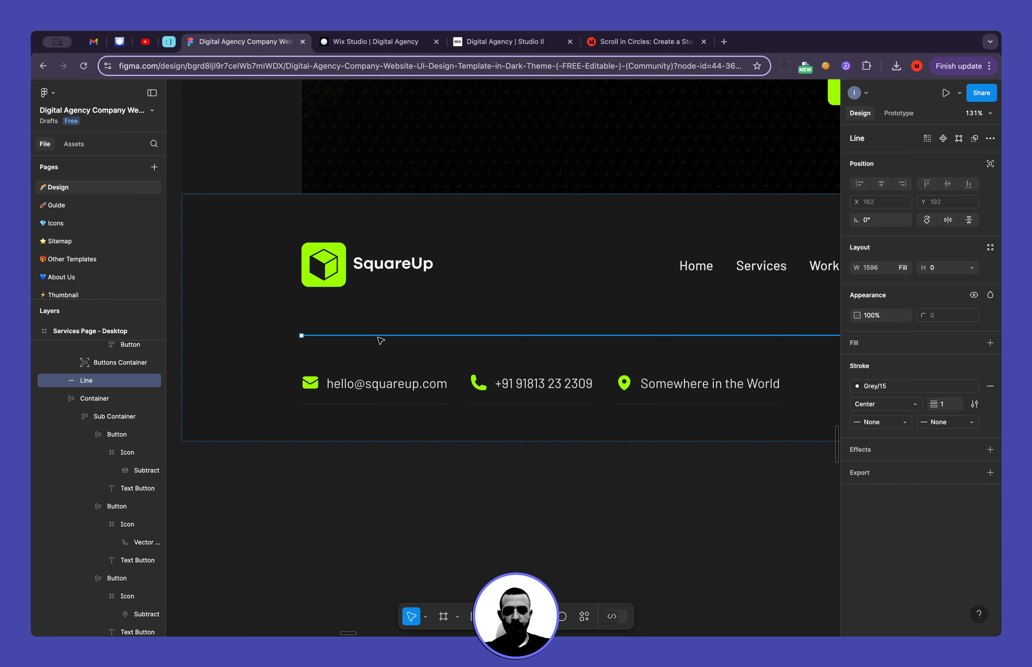
{"action": "scroll", "coordinate": [380, 341], "scroll_direction": "right", "scroll_amount": 5}
{"action": "scroll", "coordinate": [381, 340], "scroll_direction": "left", "scroll_amount": 6}
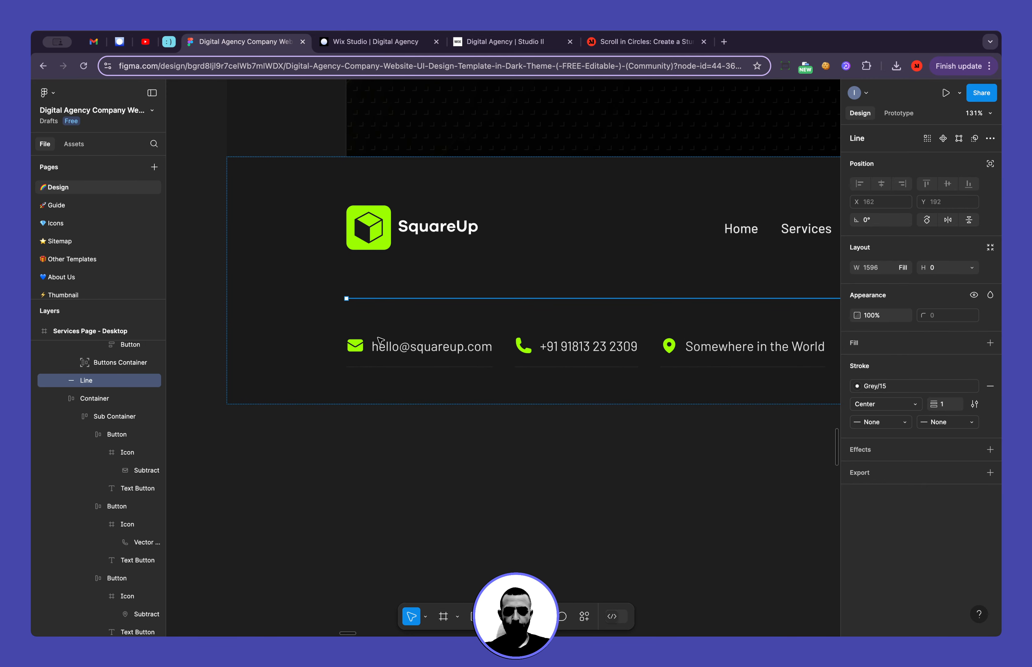
{"action": "key", "text": "alt"}
{"action": "scroll", "coordinate": [366, 256], "scroll_direction": "right", "scroll_amount": 2}
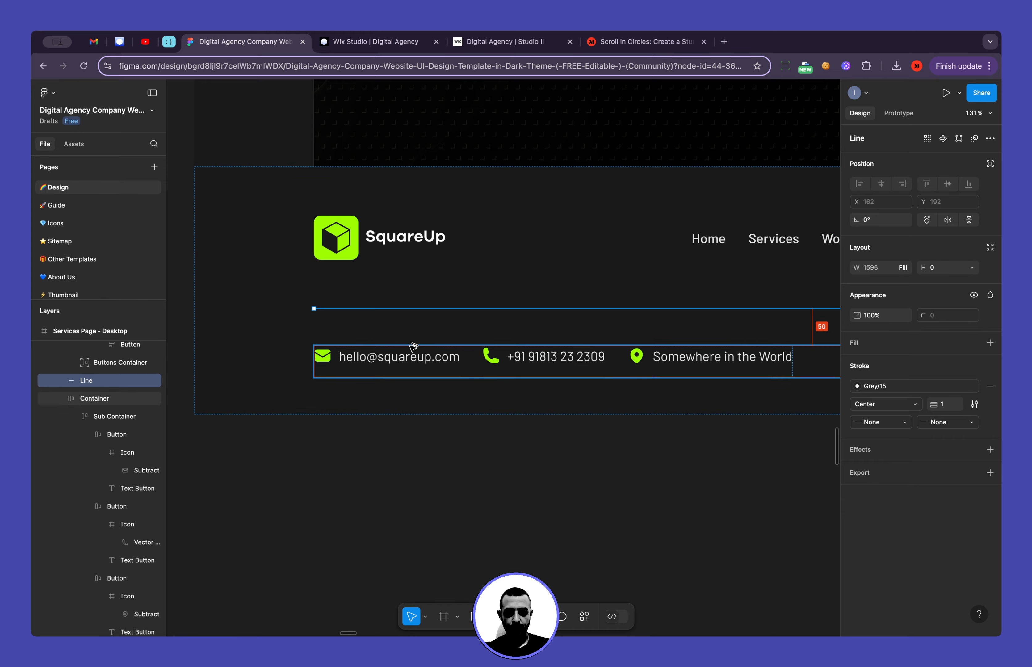
{"action": "key", "text": "ctrl+Tab"}
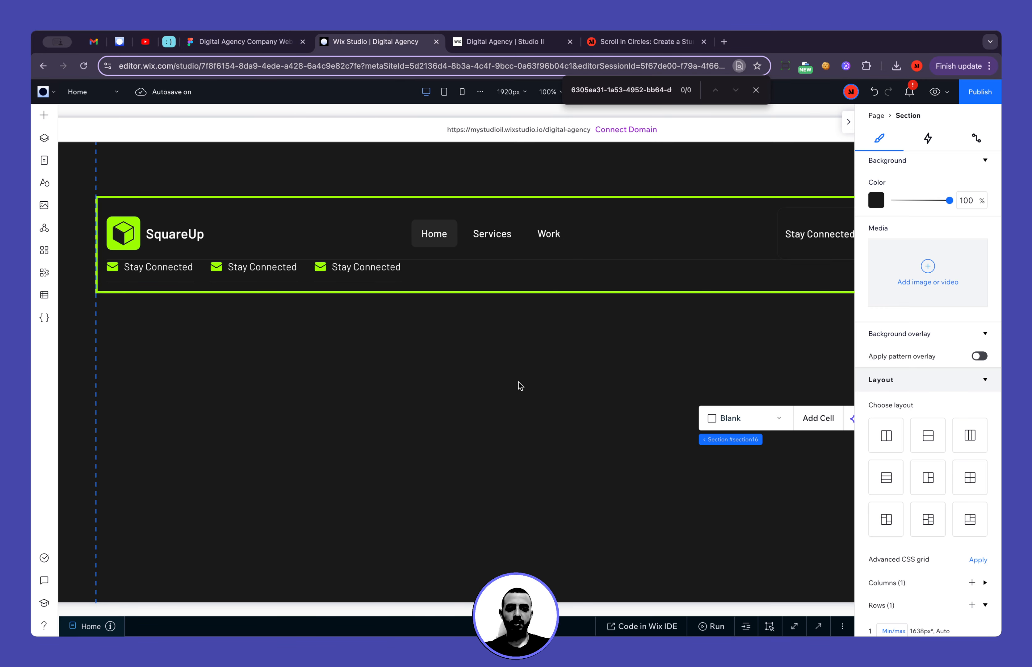
Set the footer container's vertical gap between rows to 50 px
{"action": "scroll", "coordinate": [971, 423], "scroll_direction": "down", "scroll_amount": 10}
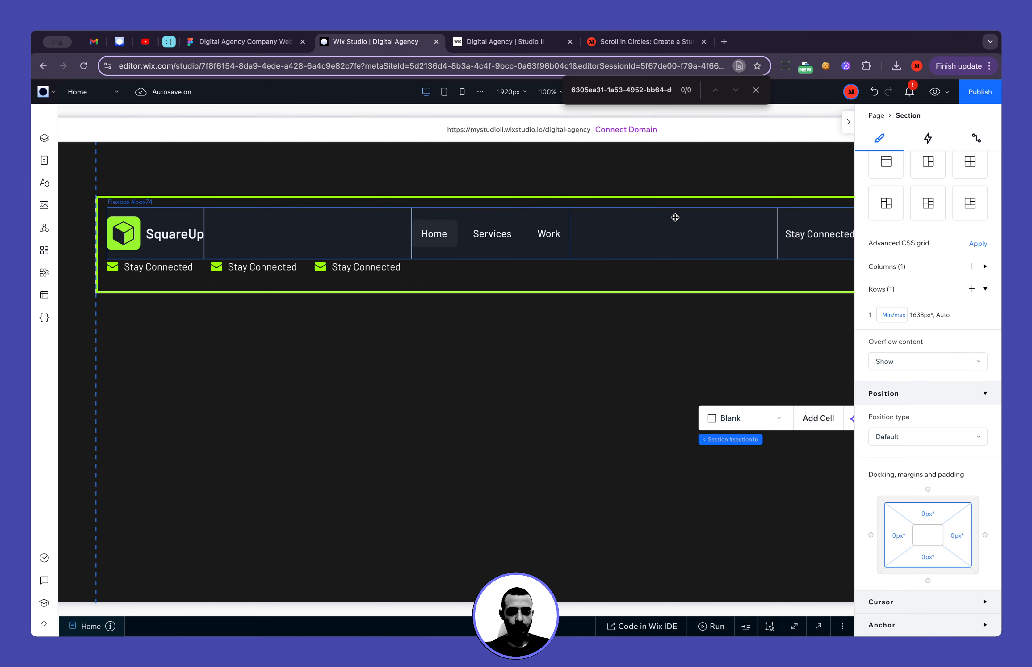
{"action": "left_click", "coordinate": [673, 214]}
{"action": "left_click", "coordinate": [158, 198]}
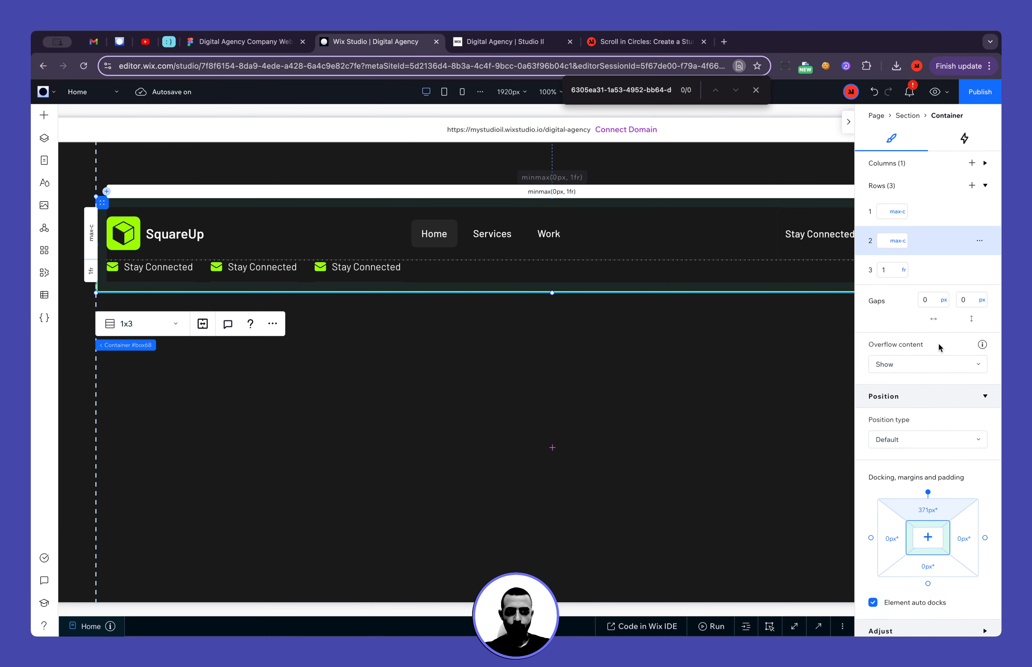
{"action": "left_click", "coordinate": [983, 303]}
{"action": "type", "text": "50"}
{"action": "key", "text": "Return"}
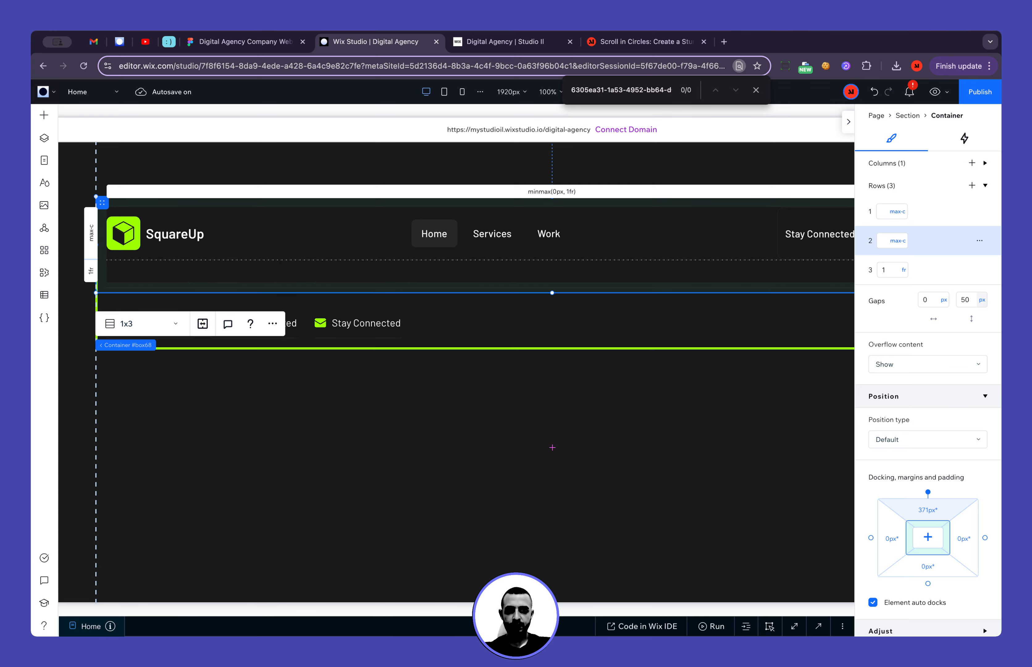
{"action": "left_click", "coordinate": [649, 475]}
{"action": "scroll", "coordinate": [661, 488], "scroll_direction": "right", "scroll_amount": 5}
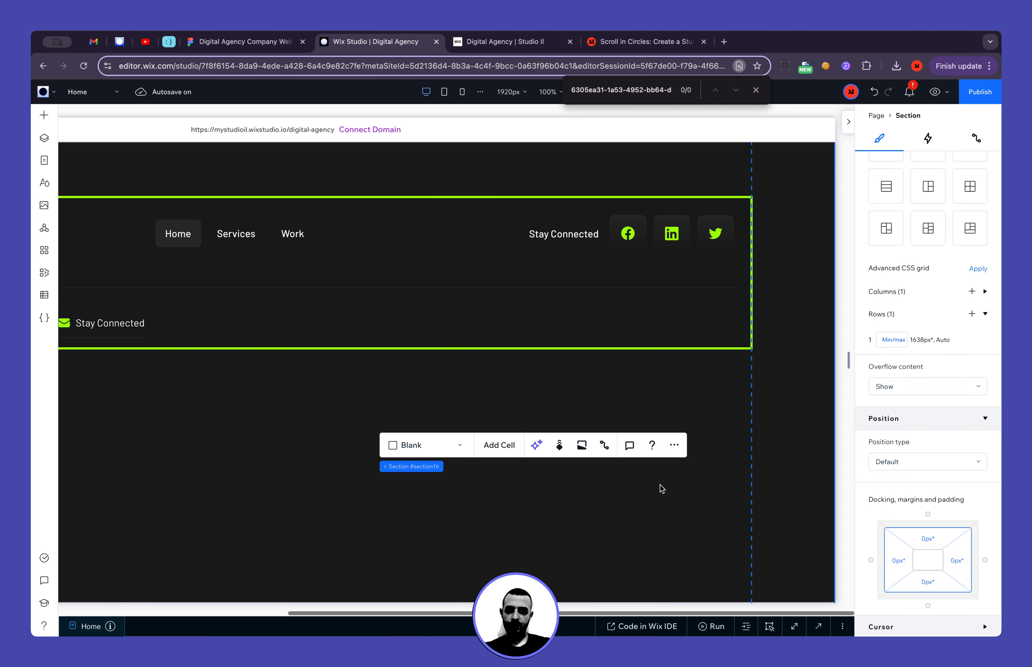
{"action": "scroll", "coordinate": [661, 488], "scroll_direction": "left", "scroll_amount": 7}
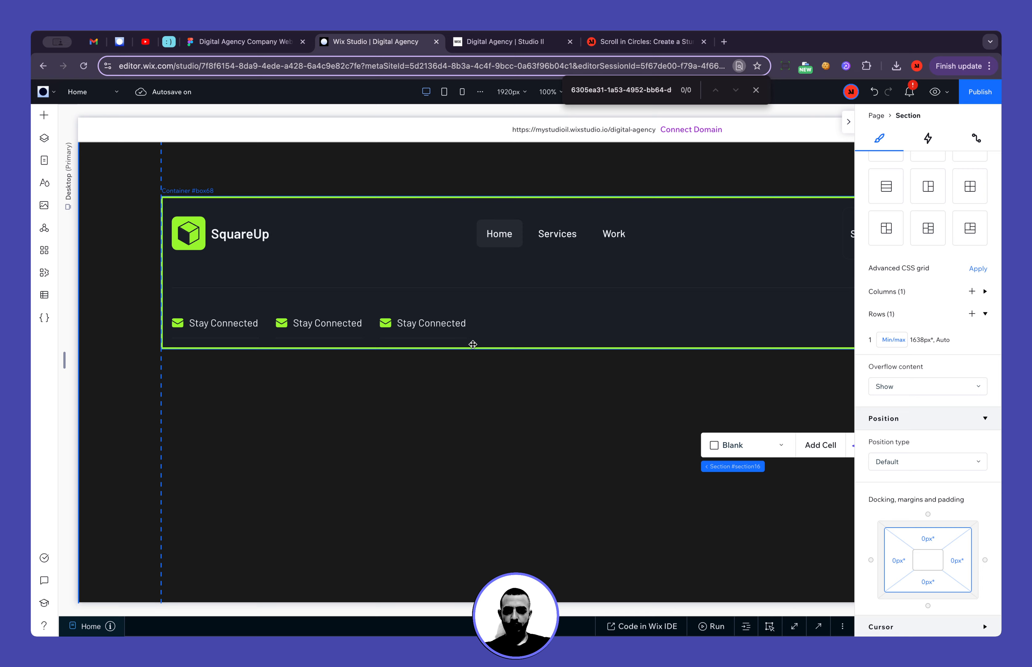
Duplicate the "Stay Connected" text beside the social icons into the footer's third row and align the copy to the right edge
{"action": "scroll", "coordinate": [473, 344], "scroll_direction": "right", "scroll_amount": 5}
{"action": "left_click", "coordinate": [561, 234]}
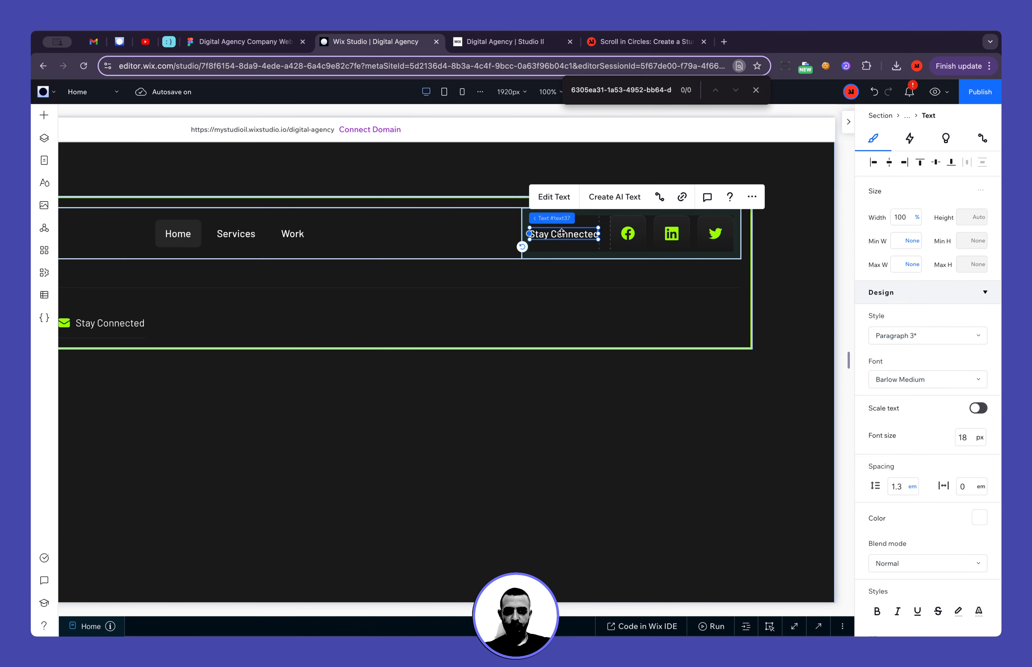
{"action": "left_click_drag", "start_coordinate": [563, 236], "coordinate": [575, 318]}
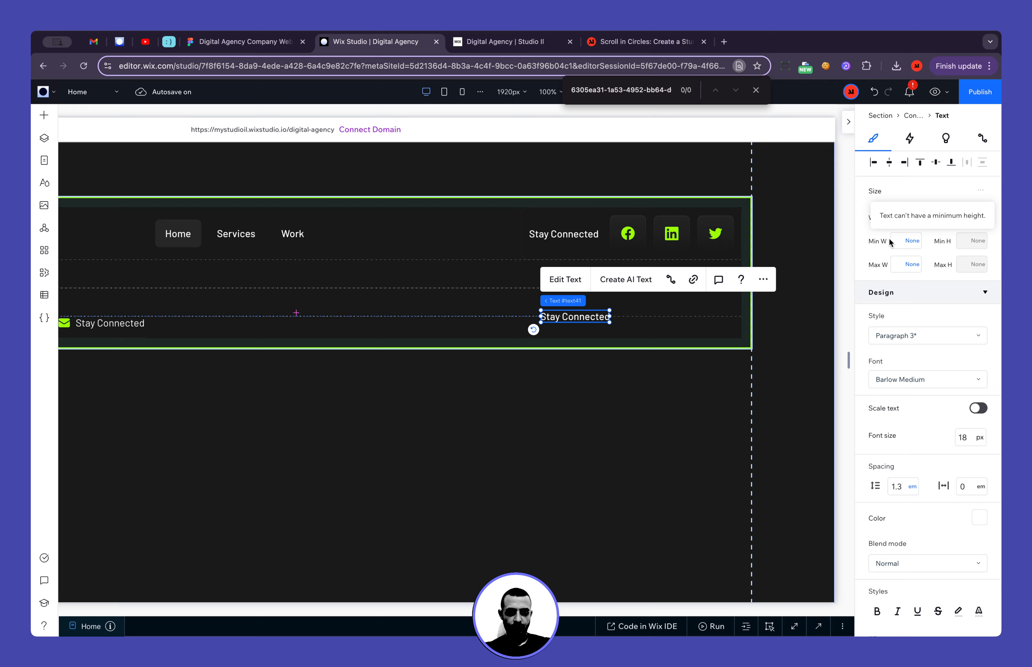
{"action": "left_click", "coordinate": [903, 167]}
Copy "© 2023 SquareUp. All rights reserved." from the Figma footer and replace the duplicated text's content with it in Wix Studio
{"action": "left_click", "coordinate": [208, 42]}
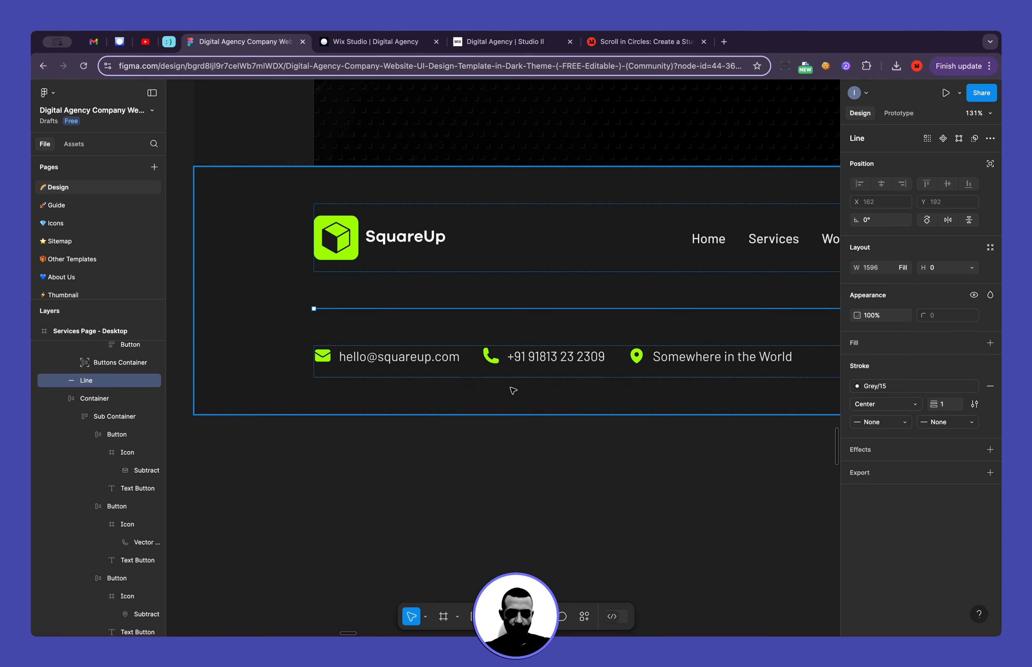
{"action": "scroll", "coordinate": [513, 390], "scroll_direction": "right", "scroll_amount": 15}
{"action": "left_click", "coordinate": [612, 357]}
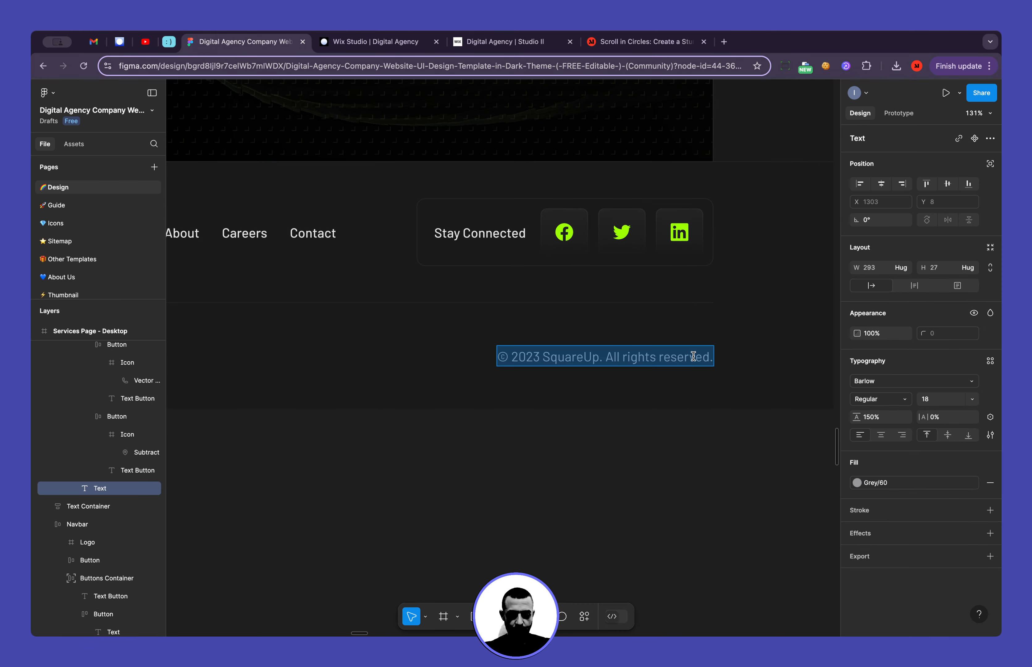
{"action": "left_click", "coordinate": [369, 43]}
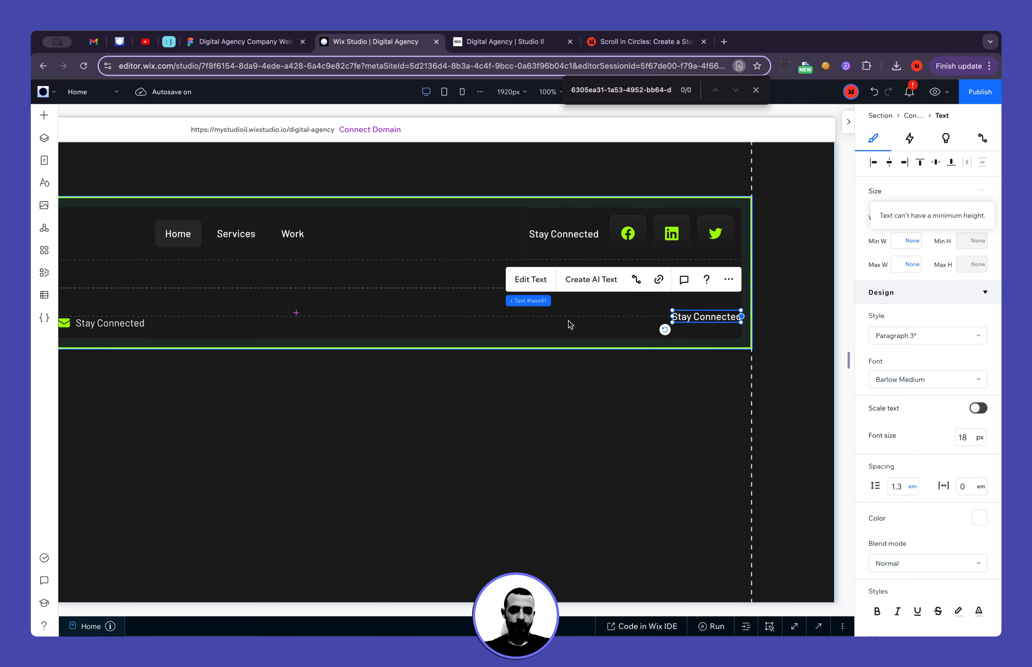
{"action": "left_click", "coordinate": [532, 281]}
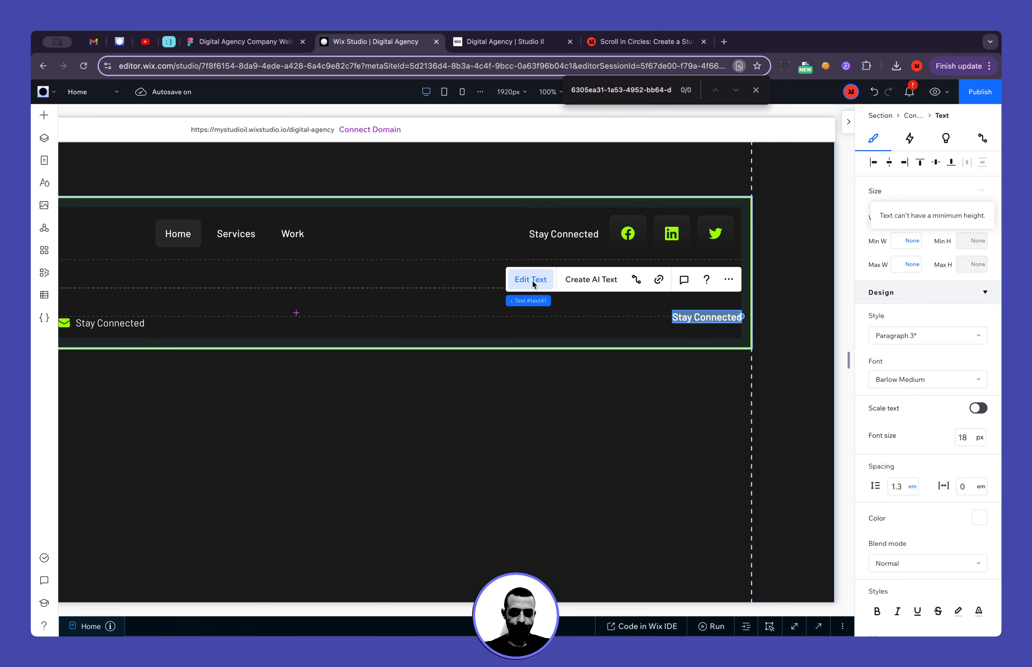
{"action": "type", "text": "© 2023 SquareUp. All rights reserved."}
Inspect the copyright text's Grey/60 fill style in Figma for its hex code, and return to Wix Studio
{"action": "key", "text": "ctrl+shift+Tab"}
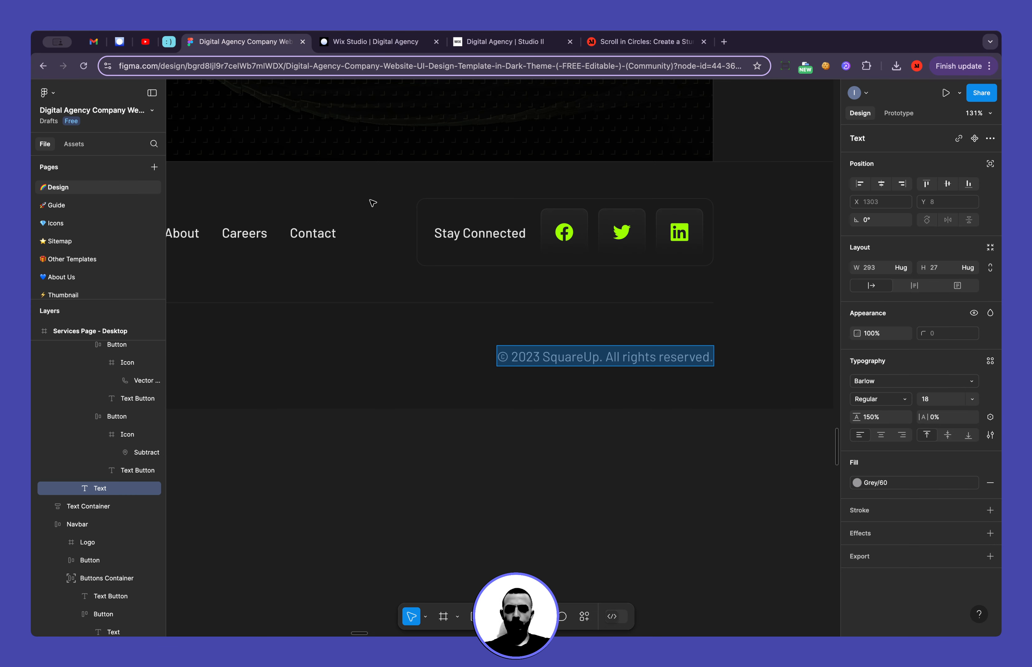
{"action": "left_click", "coordinate": [514, 359]}
{"action": "left_click_drag", "start_coordinate": [503, 356], "coordinate": [712, 356]}
{"action": "left_click", "coordinate": [867, 484]}
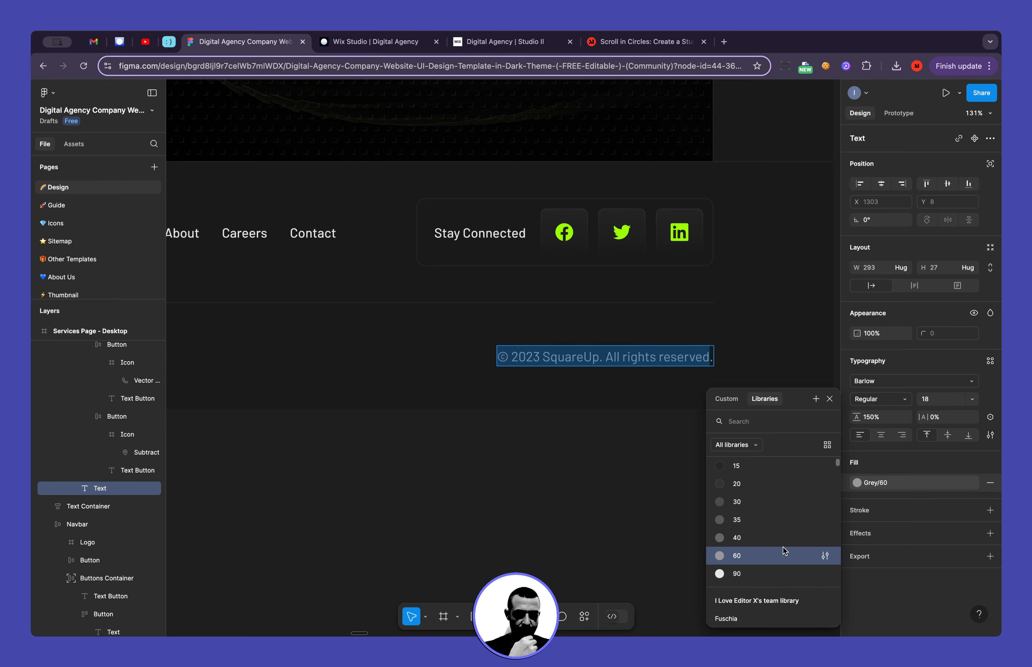
{"action": "left_click", "coordinate": [826, 556]}
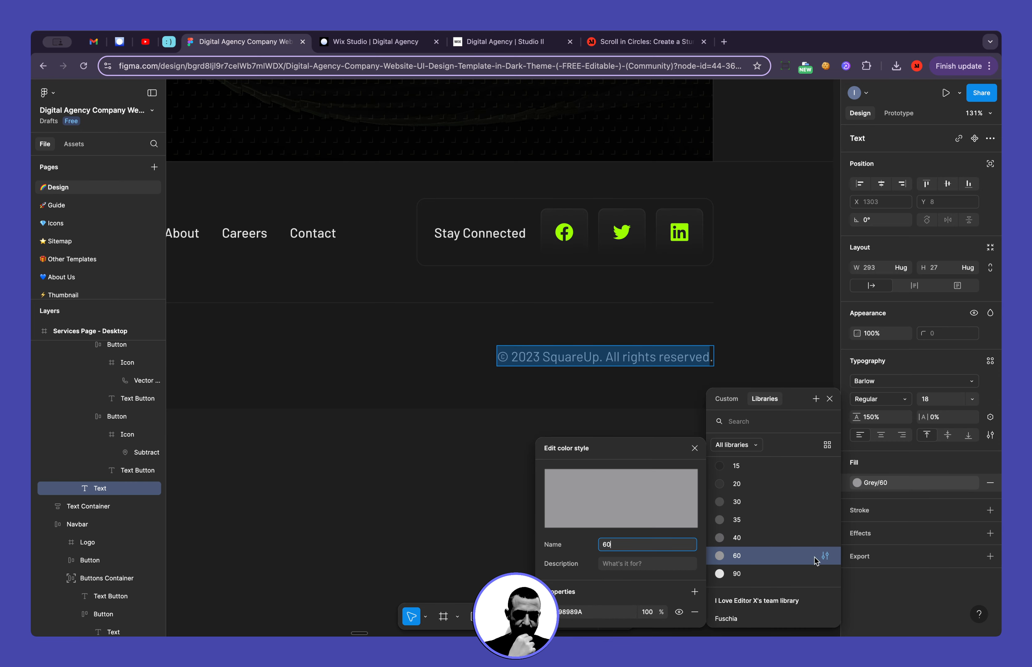
{"action": "left_click", "coordinate": [596, 613]}
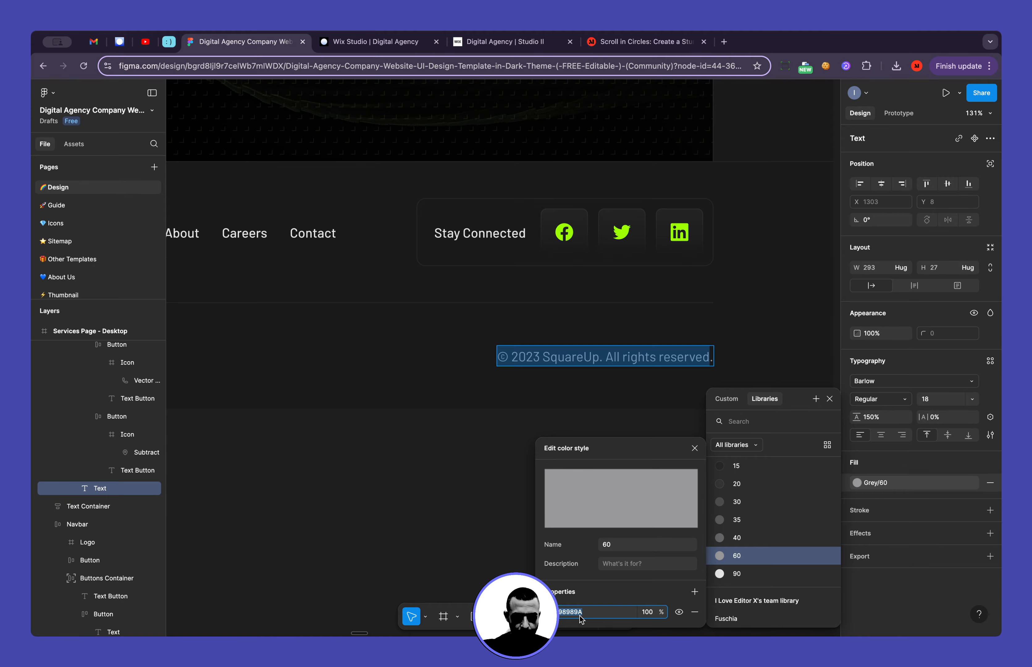
{"action": "left_click", "coordinate": [369, 41]}
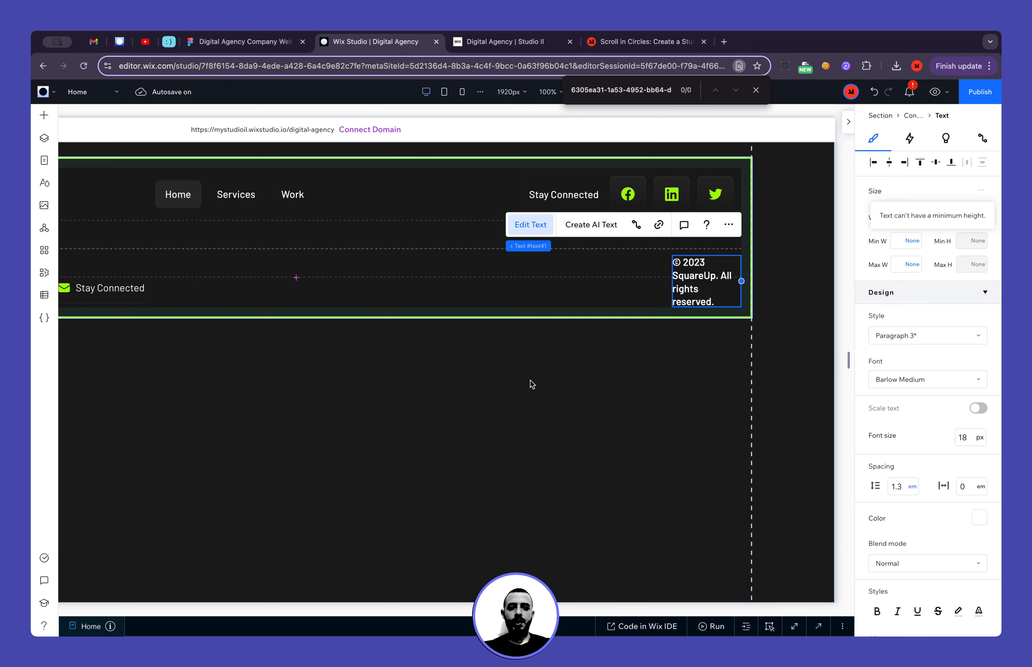
Set the whole copyright text's colour to the grey theme colour #98989A
{"action": "scroll", "coordinate": [949, 477], "scroll_direction": "down", "scroll_amount": 3}
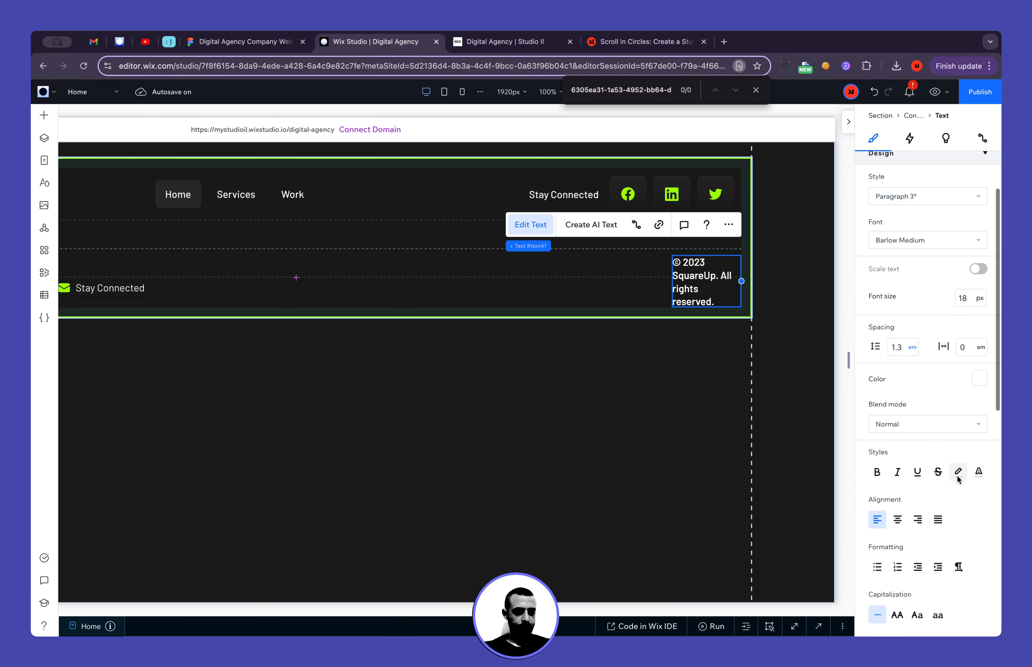
{"action": "left_click", "coordinate": [979, 379]}
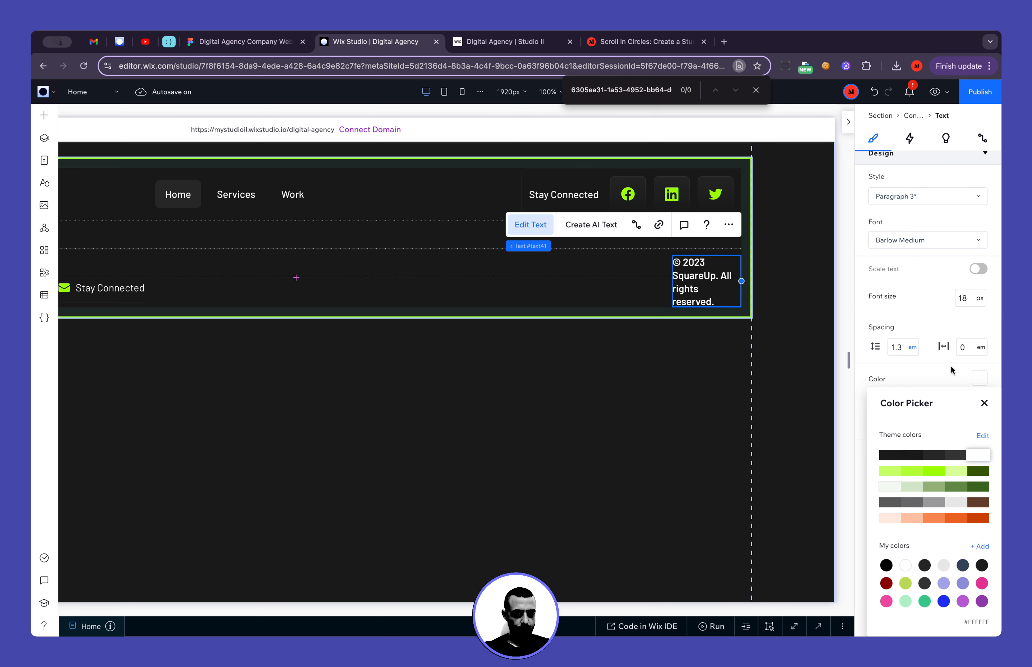
{"action": "left_click", "coordinate": [718, 288]}
{"action": "key", "text": "super+a"}
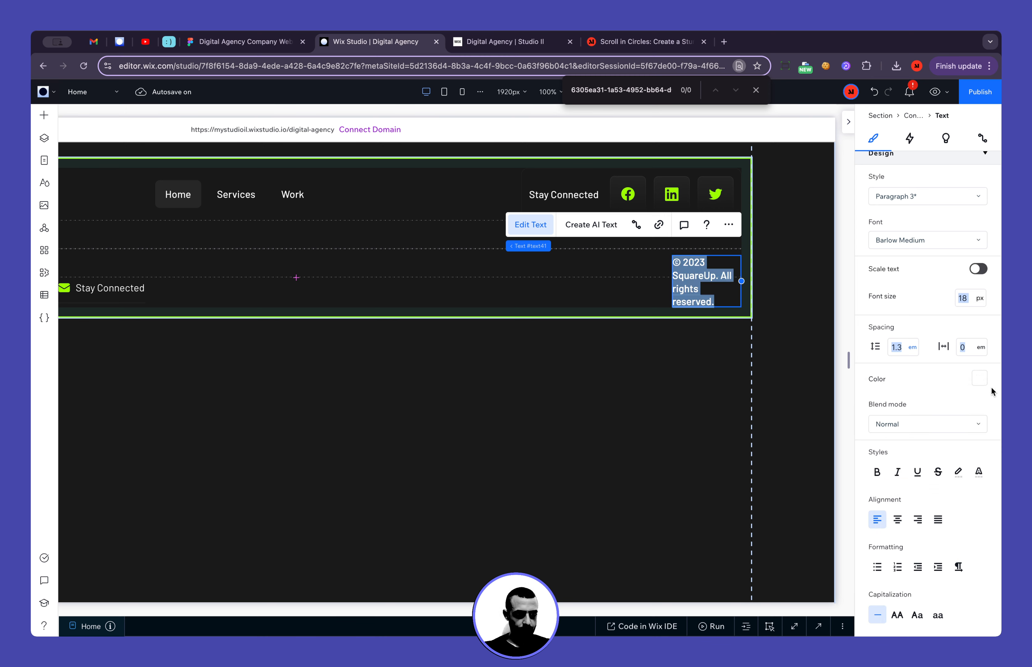
{"action": "left_click", "coordinate": [979, 379]}
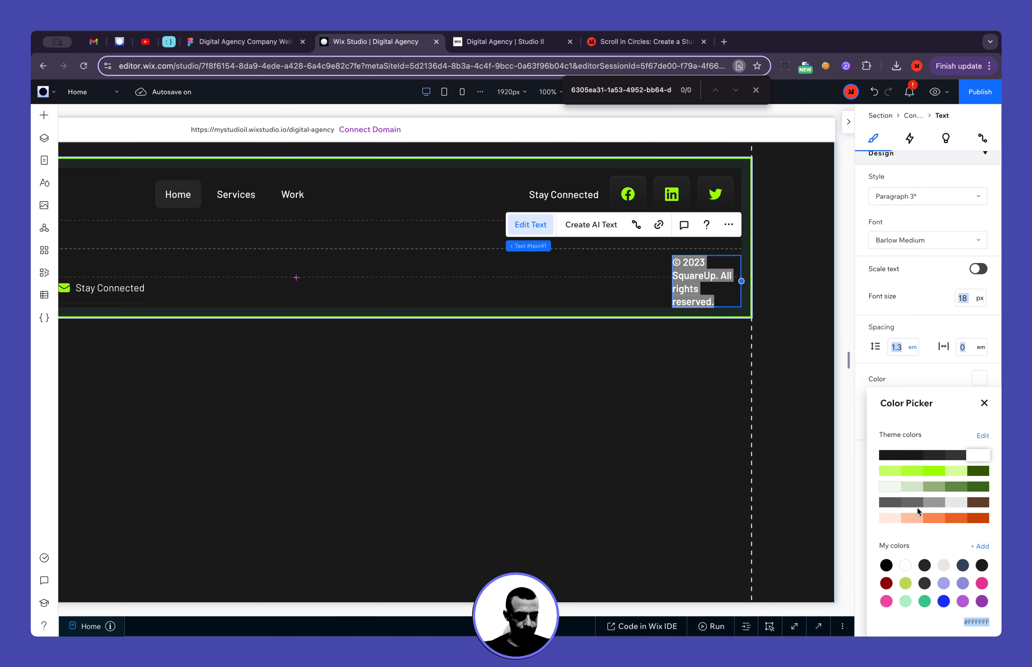
{"action": "left_click", "coordinate": [890, 503]}
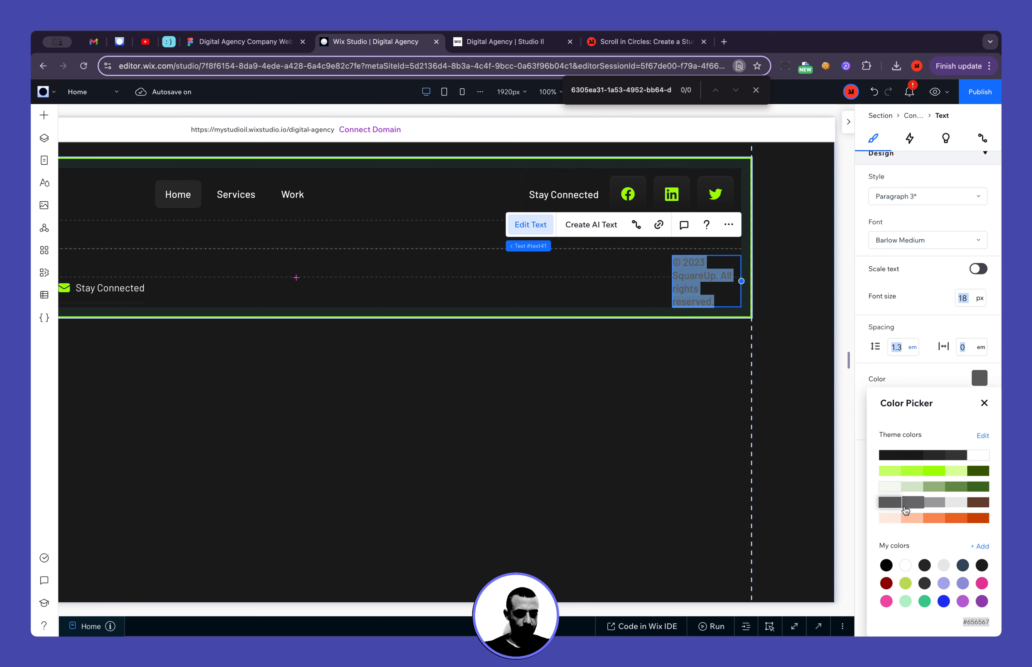
{"action": "left_click", "coordinate": [927, 504]}
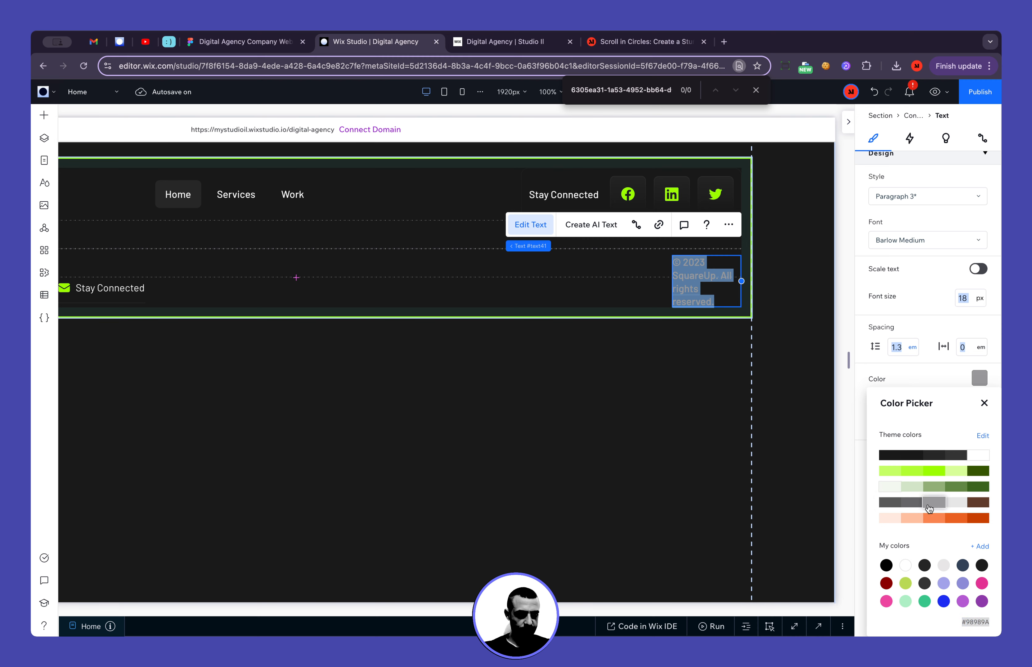
{"action": "left_click", "coordinate": [985, 403]}
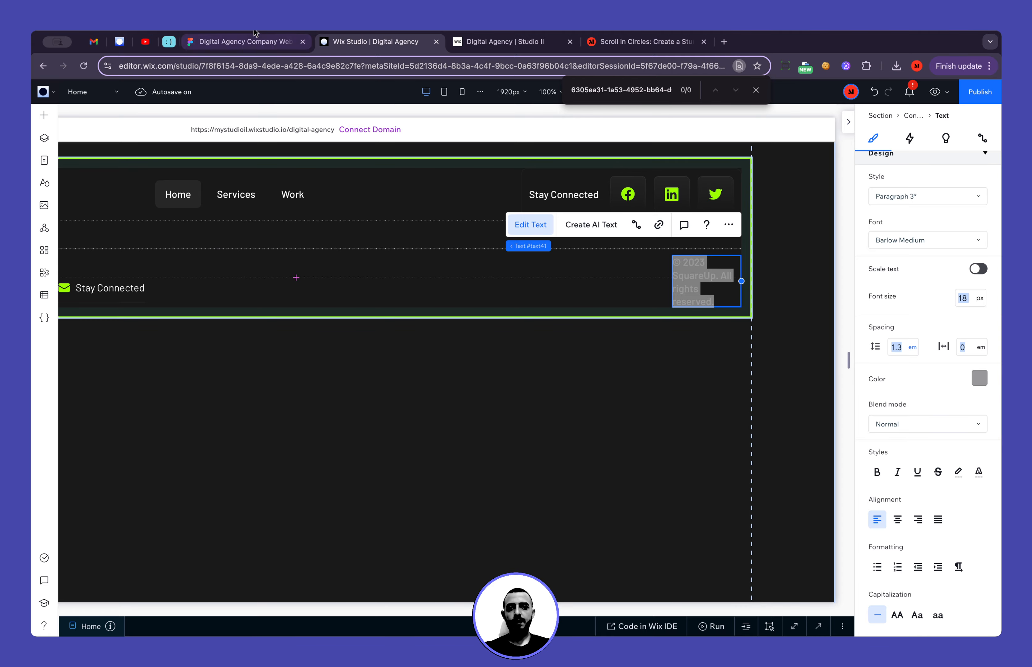
Check the copyright text's typography in Figma, and set its font to Barlow Regular in Wix Studio
{"action": "left_click", "coordinate": [244, 39]}
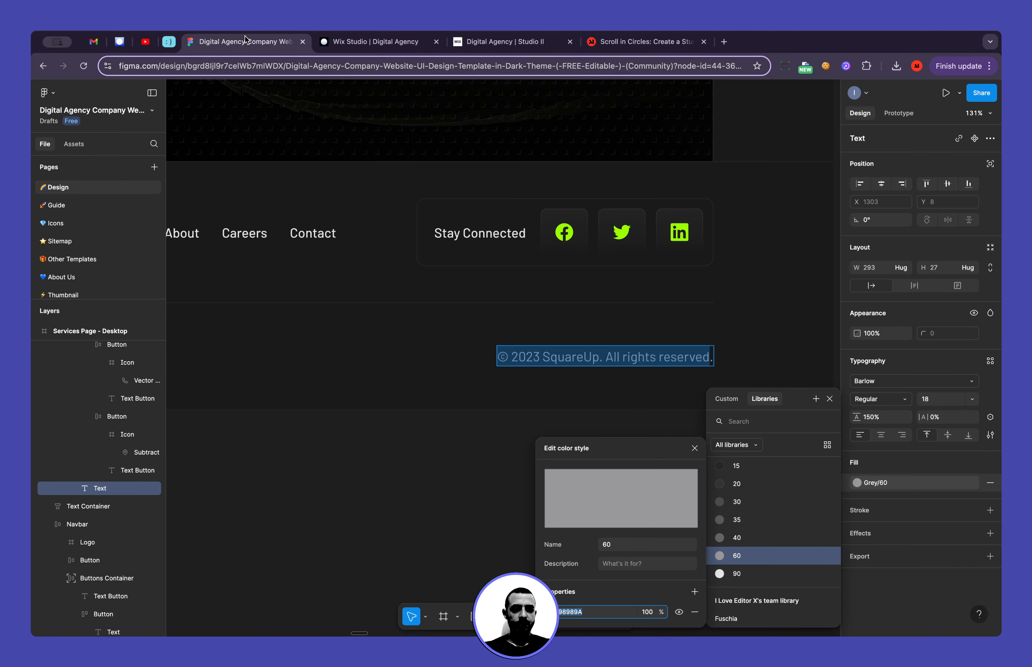
{"action": "left_click", "coordinate": [351, 45]}
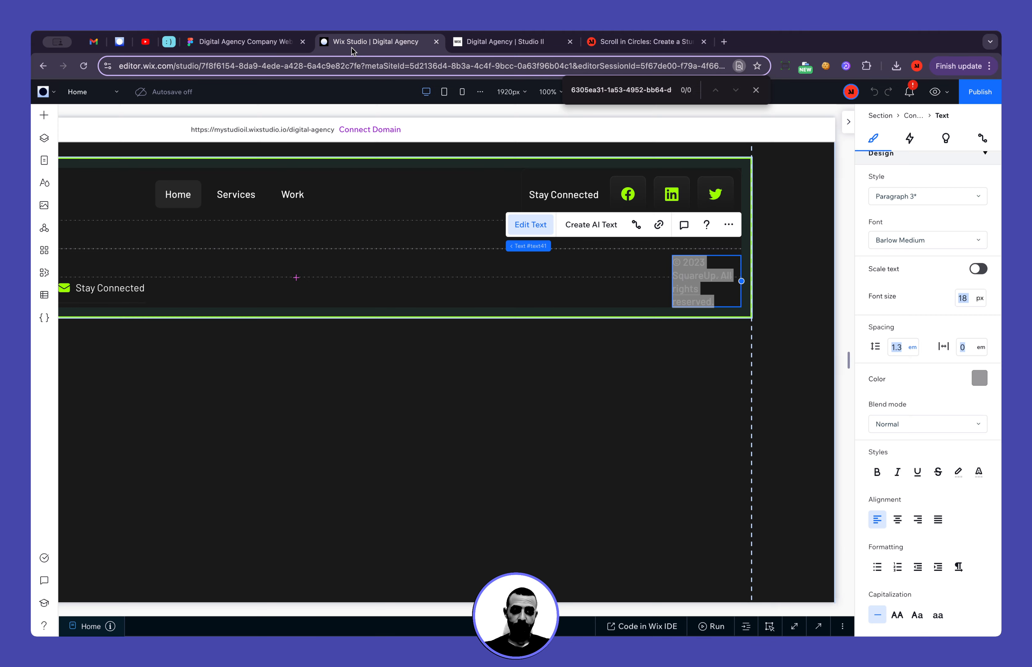
{"action": "left_click", "coordinate": [921, 242]}
{"action": "scroll", "coordinate": [924, 303], "scroll_direction": "up", "scroll_amount": 1}
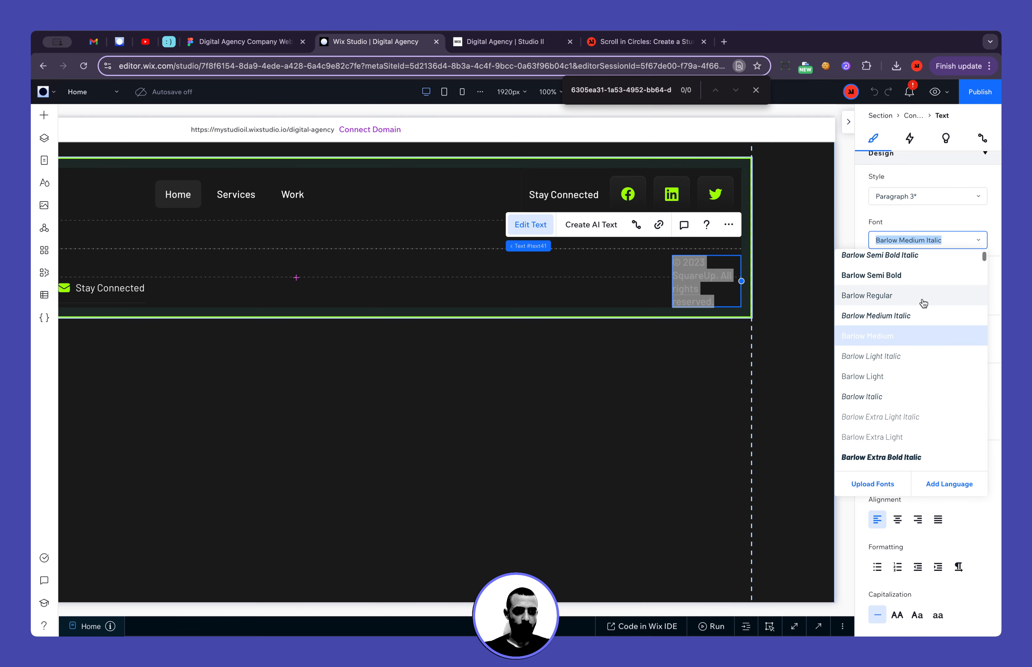
{"action": "left_click", "coordinate": [924, 296]}
Set the copyright text's width to Max content
{"action": "scroll", "coordinate": [860, 239], "scroll_direction": "up", "scroll_amount": 3}
{"action": "left_click", "coordinate": [918, 219]}
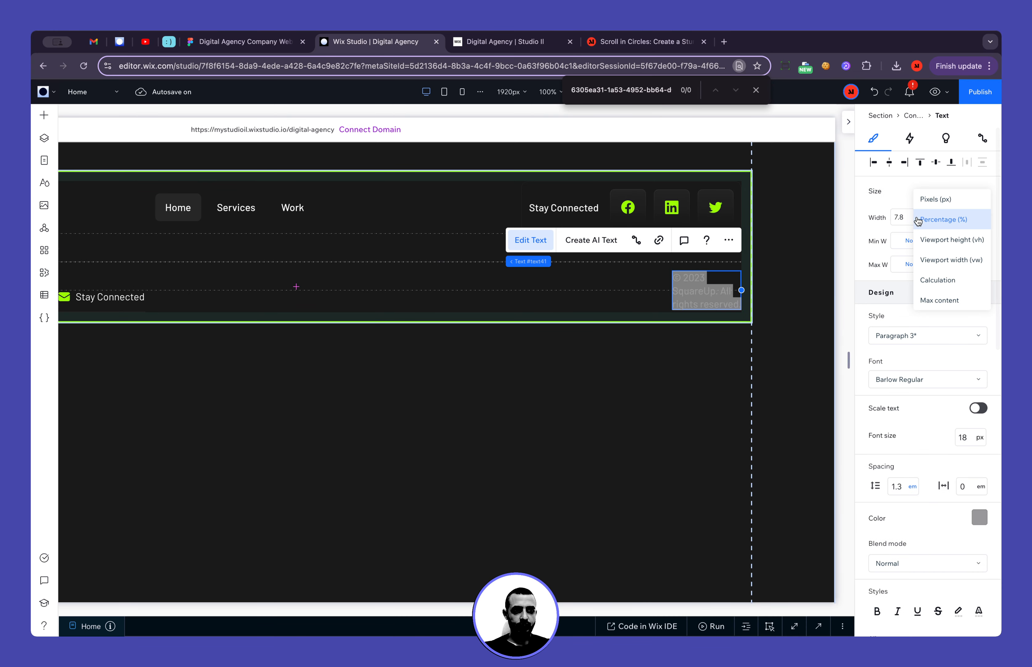
{"action": "left_click", "coordinate": [940, 300]}
{"action": "left_click", "coordinate": [536, 489]}
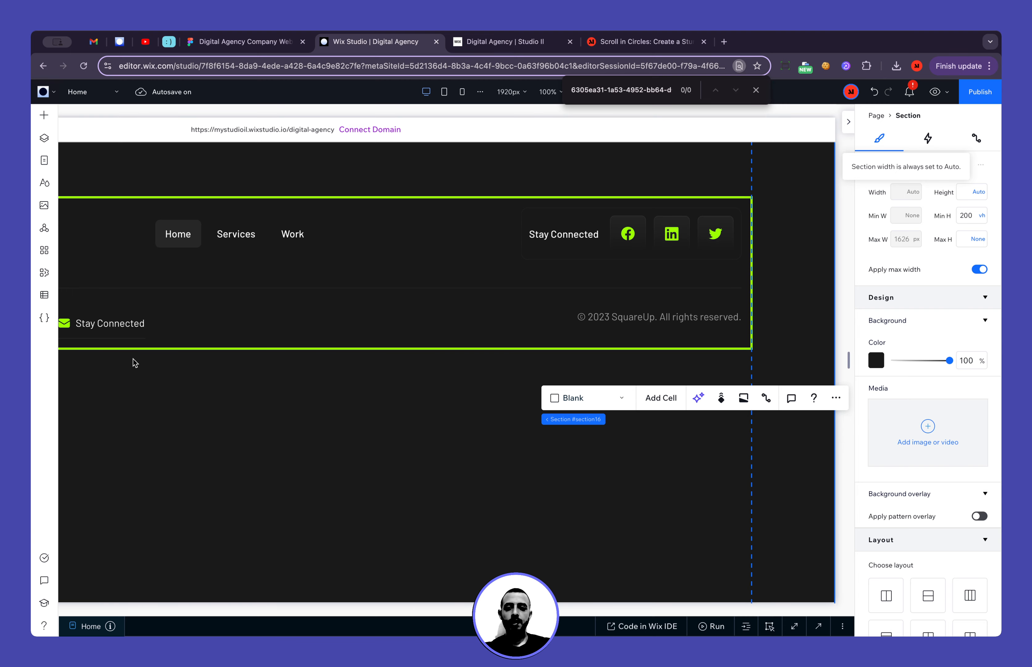
Place the copyright text in the container's third grid row only, and set its top margin to 0
{"action": "left_click", "coordinate": [193, 324]}
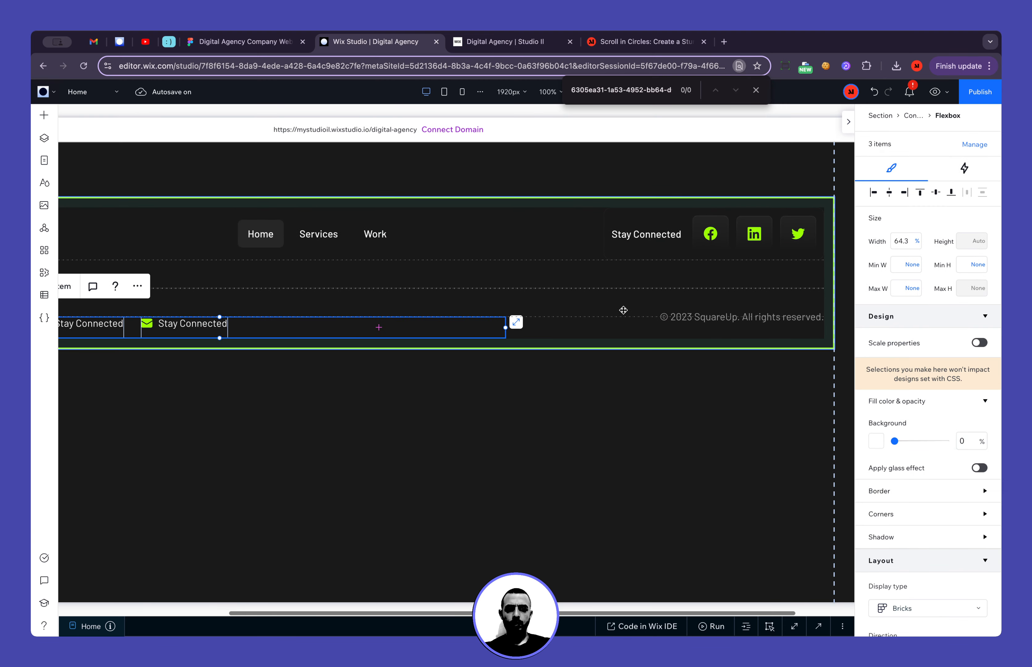
{"action": "left_click", "coordinate": [677, 317]}
{"action": "scroll", "coordinate": [942, 431], "scroll_direction": "down", "scroll_amount": 10}
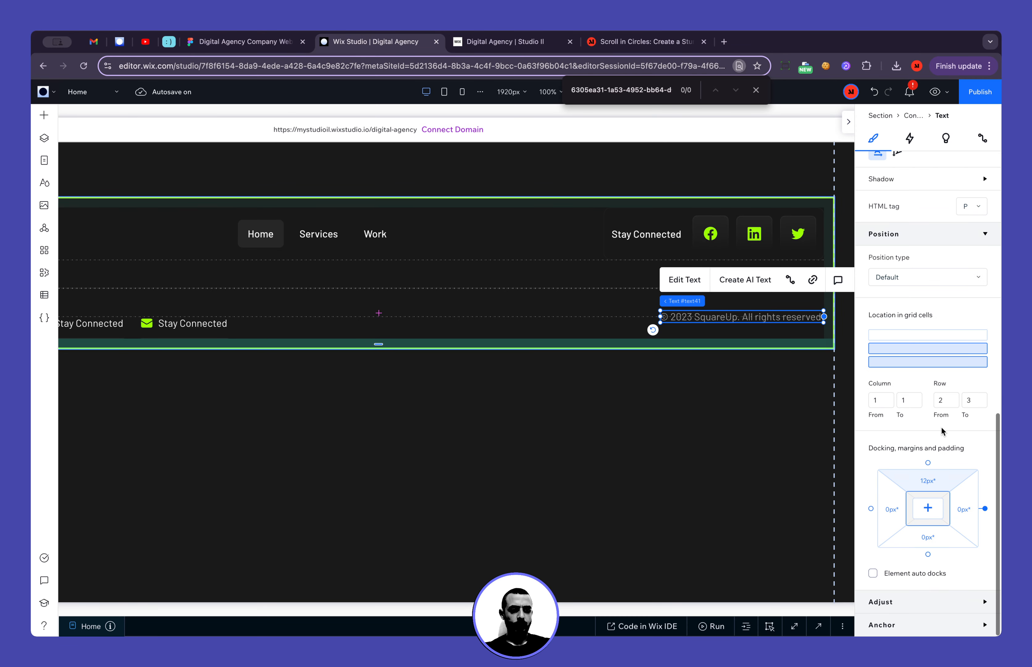
{"action": "left_click", "coordinate": [944, 362]}
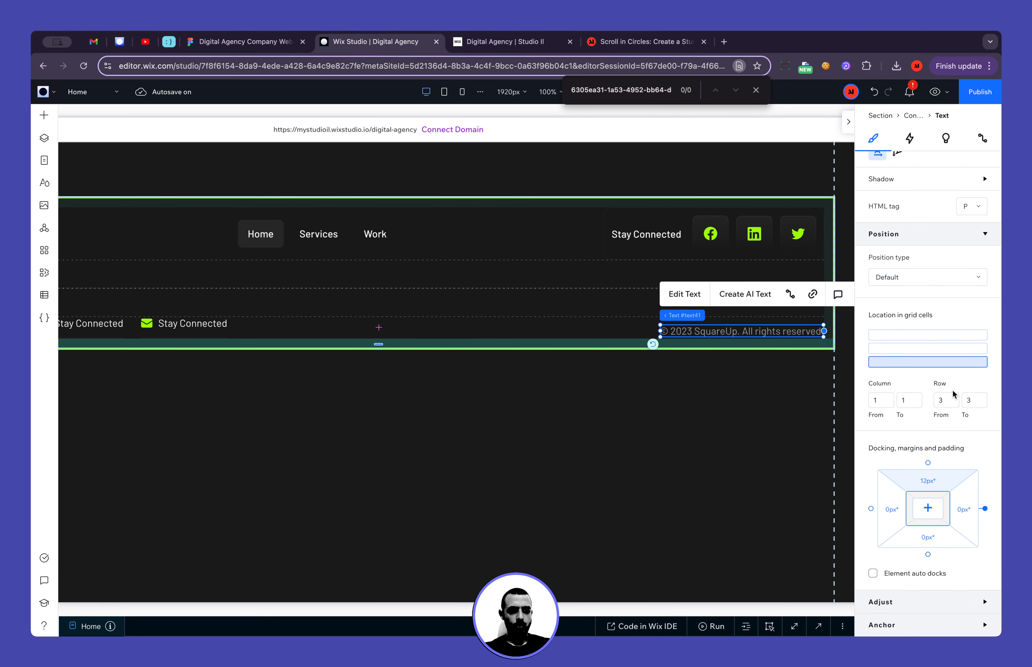
{"action": "left_click", "coordinate": [930, 484]}
{"action": "type", "text": "0"}
{"action": "key", "text": "Return"}
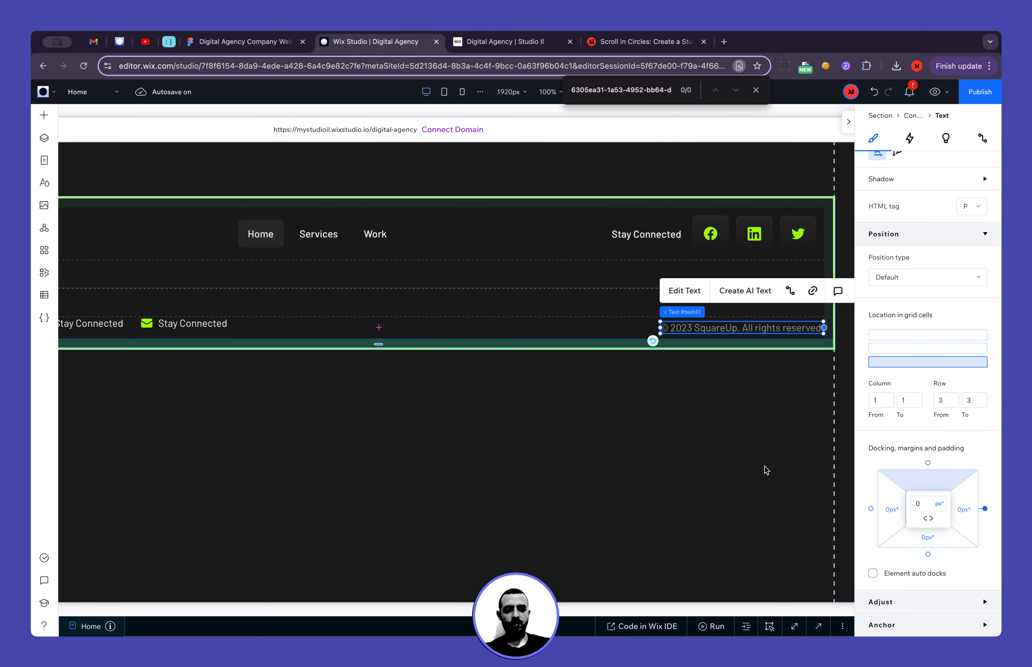
{"action": "left_click", "coordinate": [689, 460]}
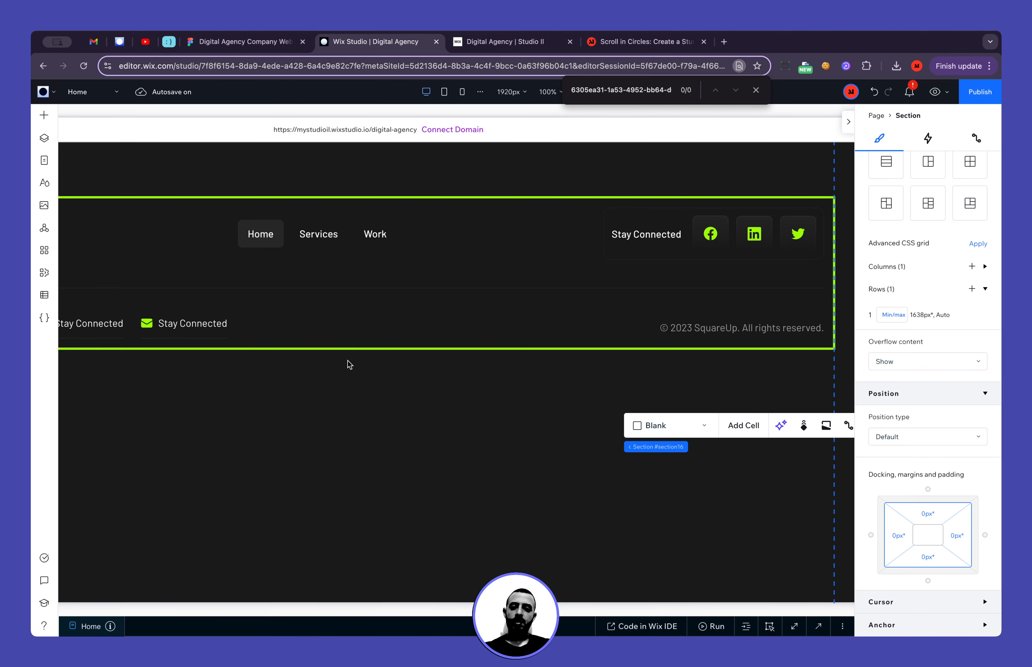
Select the contact items flexbox and resize the canvas to check how the footer responds
{"action": "scroll", "coordinate": [342, 362], "scroll_direction": "left", "scroll_amount": 5}
{"action": "left_click", "coordinate": [521, 326]}
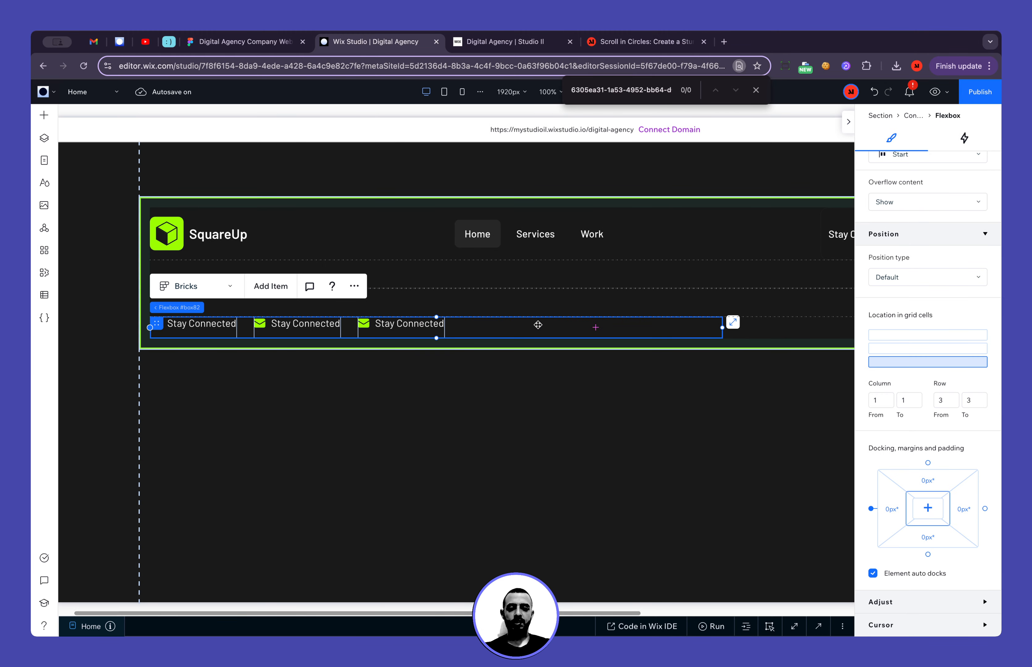
{"action": "scroll", "coordinate": [536, 325], "scroll_direction": "right", "scroll_amount": 7}
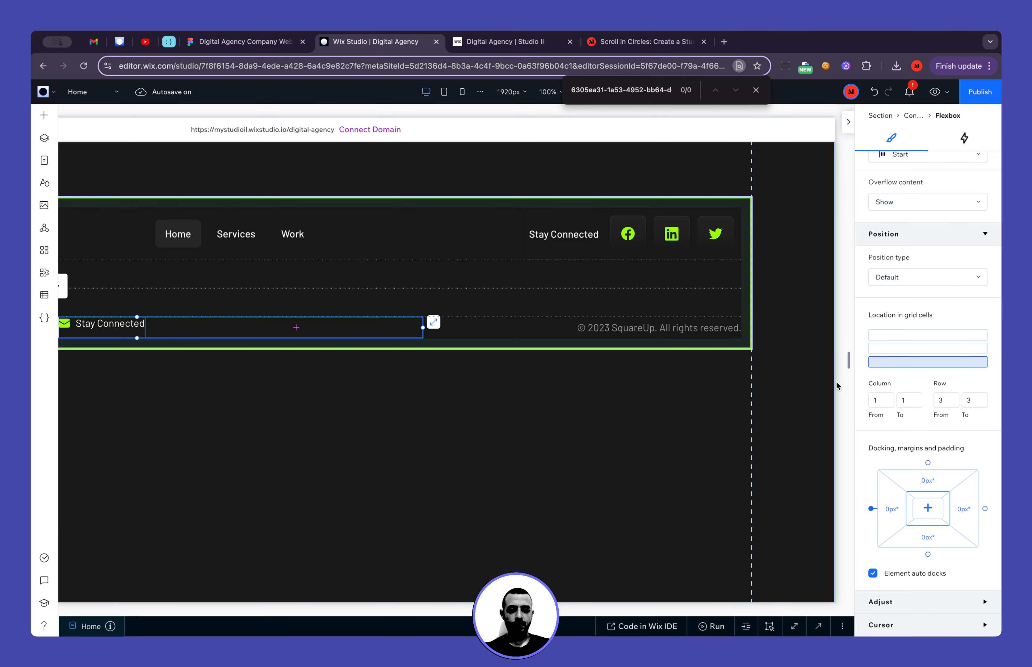
{"action": "left_click_drag", "start_coordinate": [849, 362], "coordinate": [563, 396]}
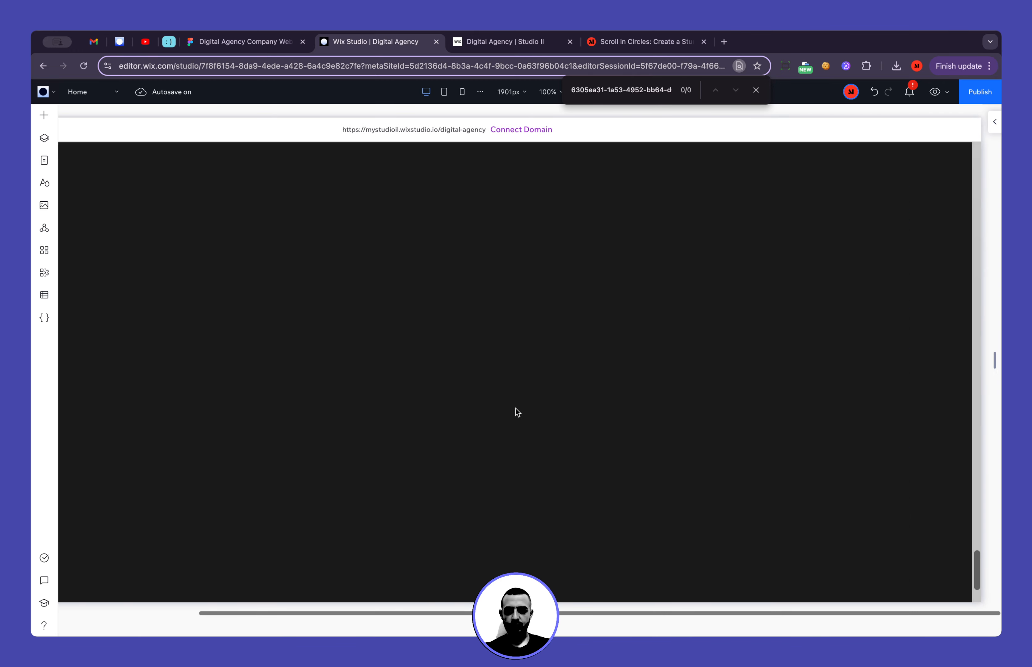
{"action": "left_click", "coordinate": [339, 393]}
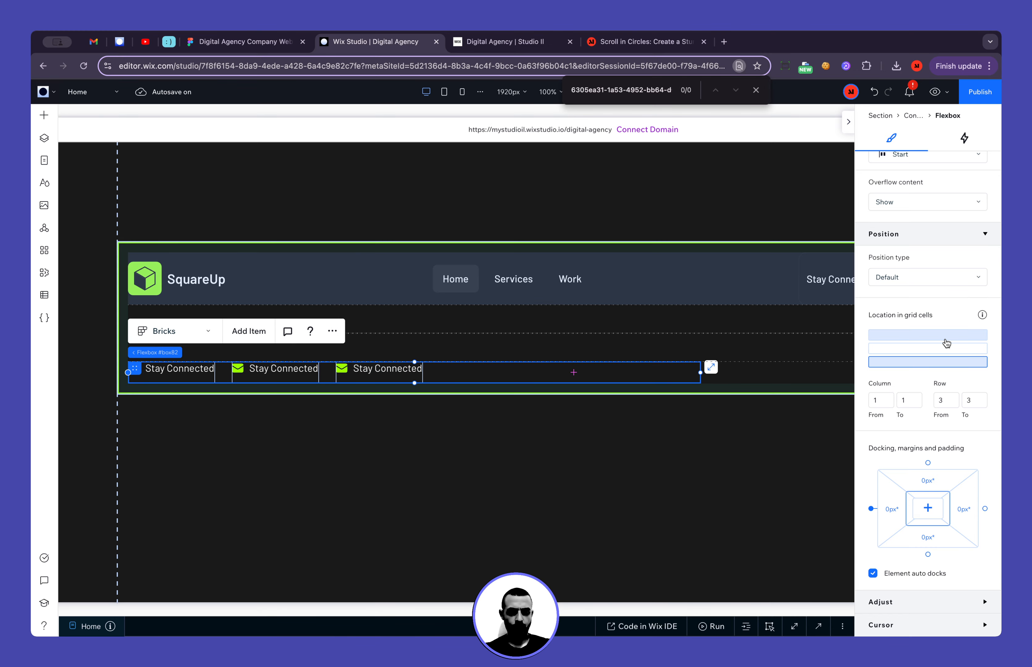
Switch the width of all three contact item texts from scaled to fixed pixels (px)
{"action": "scroll", "coordinate": [879, 341], "scroll_direction": "up", "scroll_amount": 6}
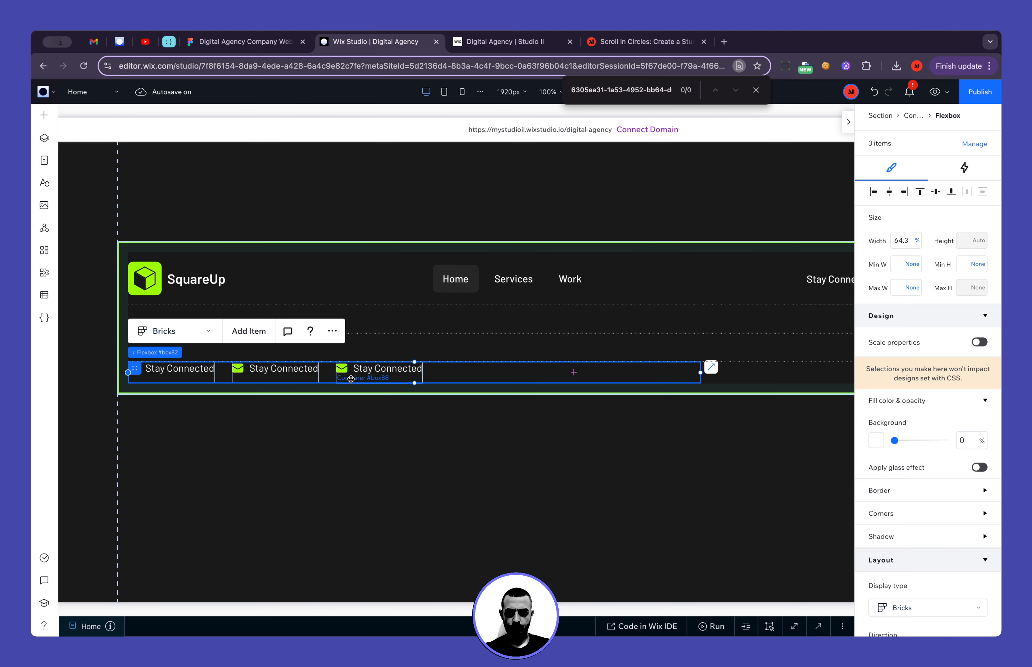
{"action": "left_click", "coordinate": [360, 365]}
{"action": "mouse_move", "coordinate": [396, 354]}
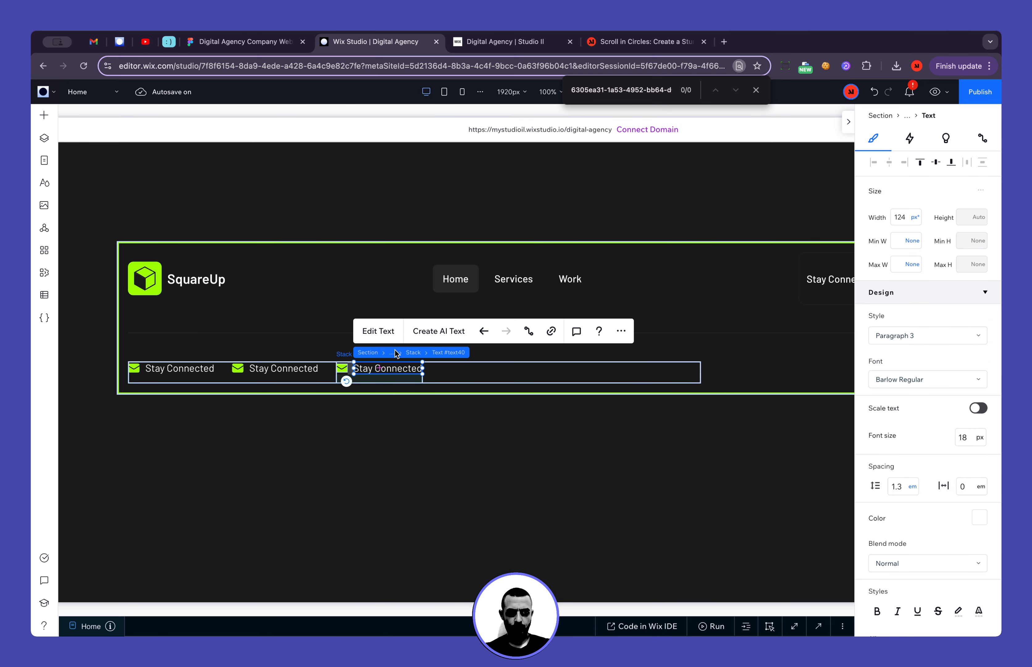
{"action": "left_click", "coordinate": [916, 216]}
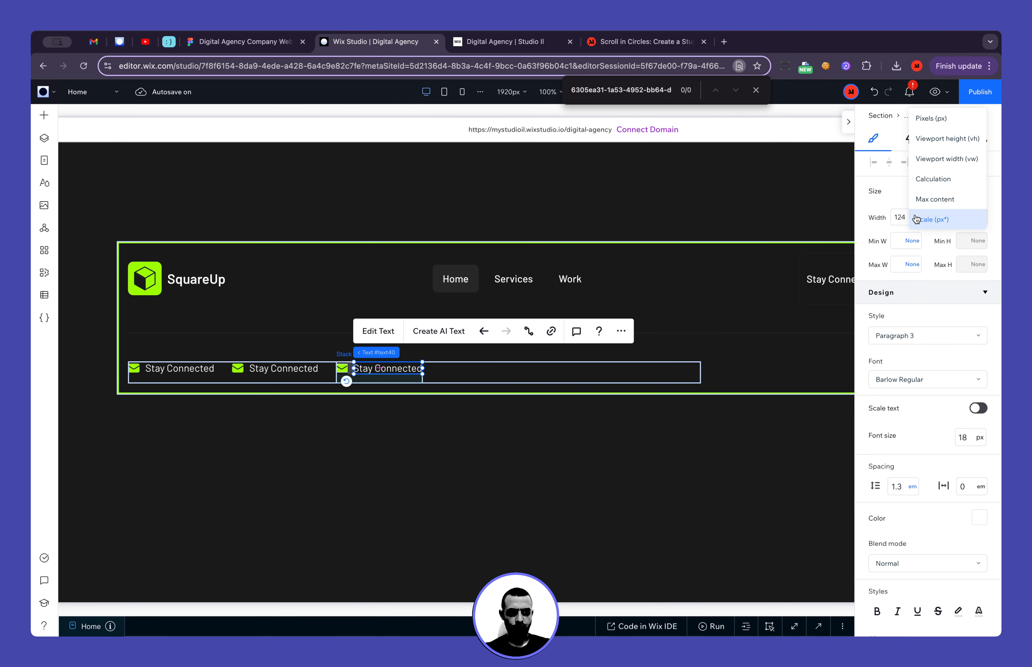
{"action": "left_click", "coordinate": [922, 120]}
{"action": "left_click", "coordinate": [305, 371]}
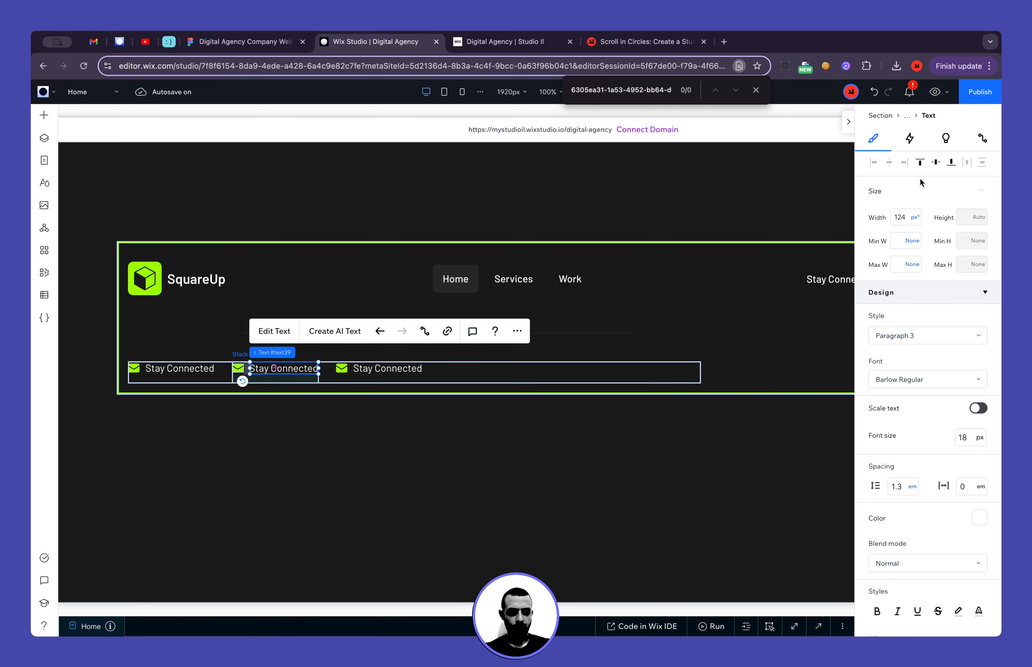
{"action": "left_click", "coordinate": [917, 219]}
{"action": "left_click", "coordinate": [932, 120]}
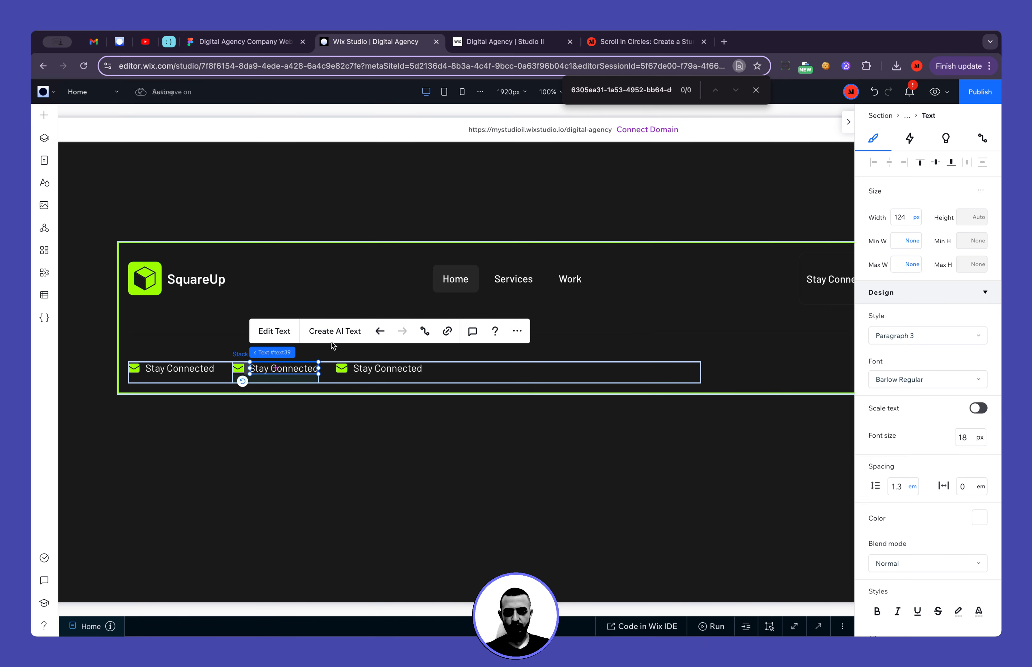
{"action": "left_click", "coordinate": [307, 354]}
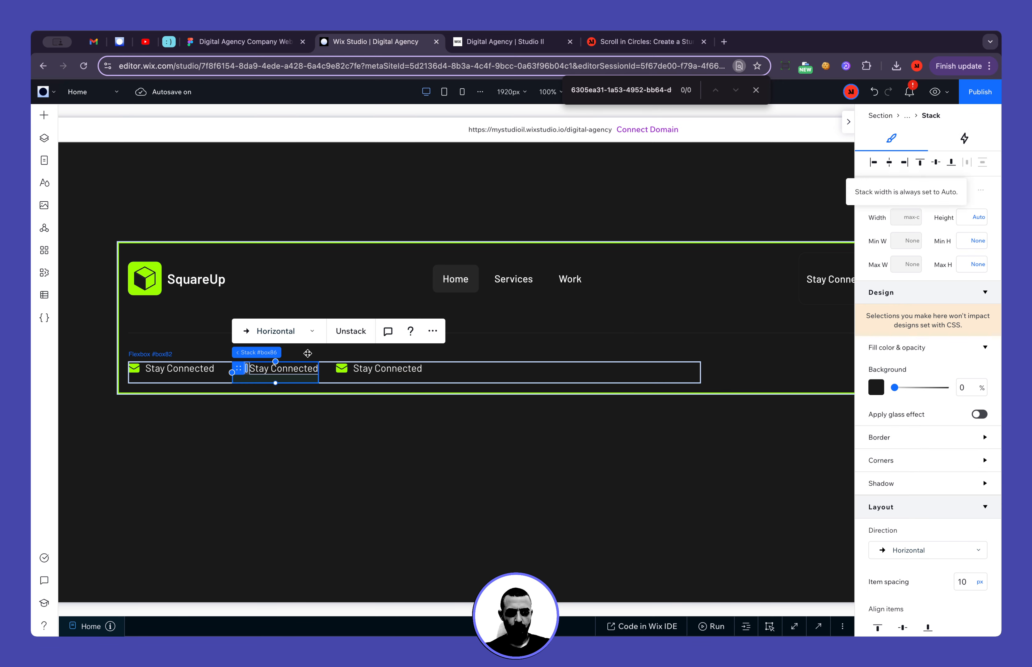
{"action": "left_click", "coordinate": [199, 365]}
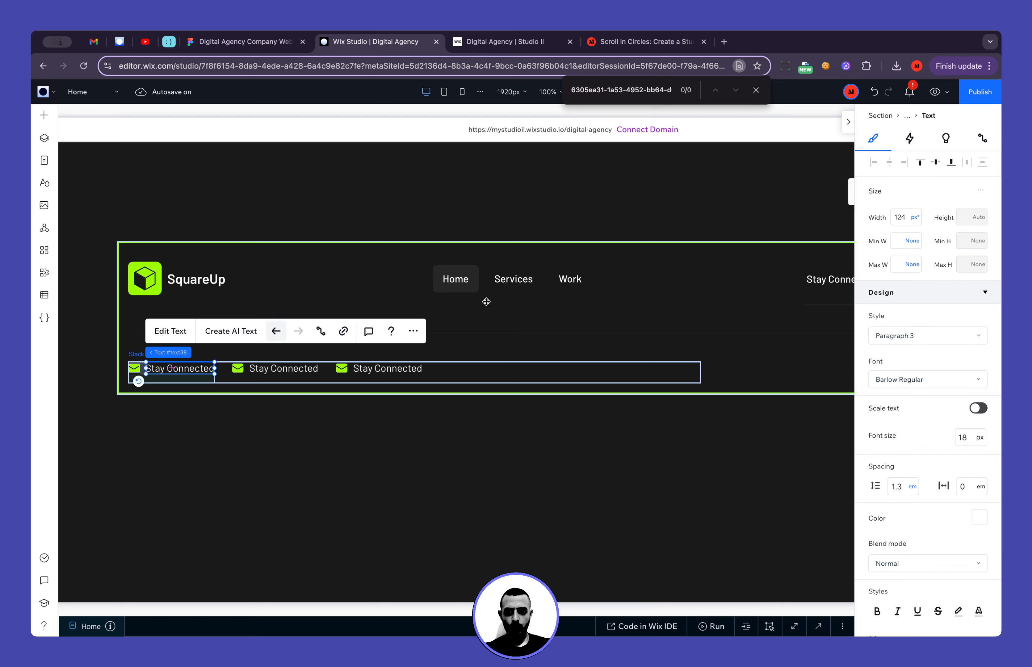
{"action": "left_click", "coordinate": [916, 220]}
Narrow the canvas to about 1001 px to check the footer's bottom row for overlaps
{"action": "scroll", "coordinate": [838, 401], "scroll_direction": "right", "scroll_amount": 6}
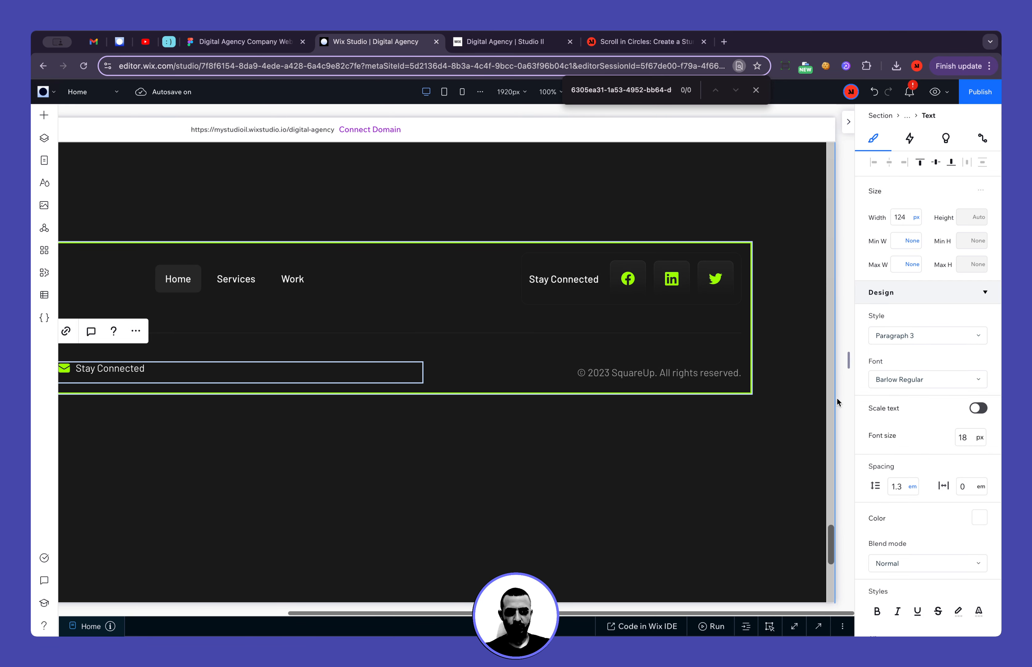
{"action": "left_click_drag", "start_coordinate": [849, 362], "coordinate": [573, 412]}
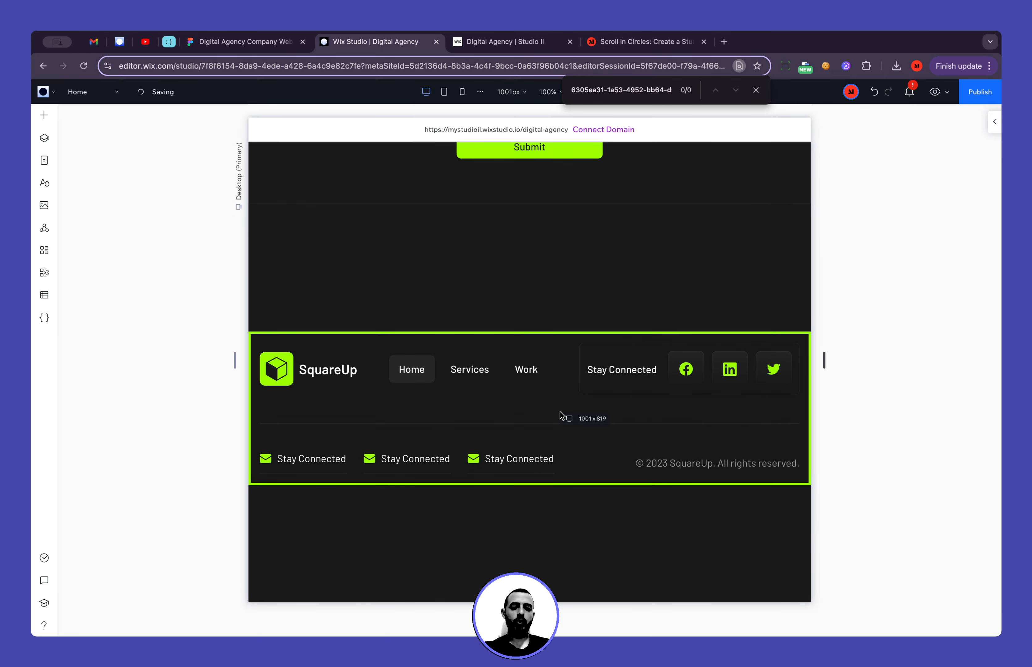
{"action": "left_click_drag", "start_coordinate": [560, 412], "coordinate": [559, 412]}
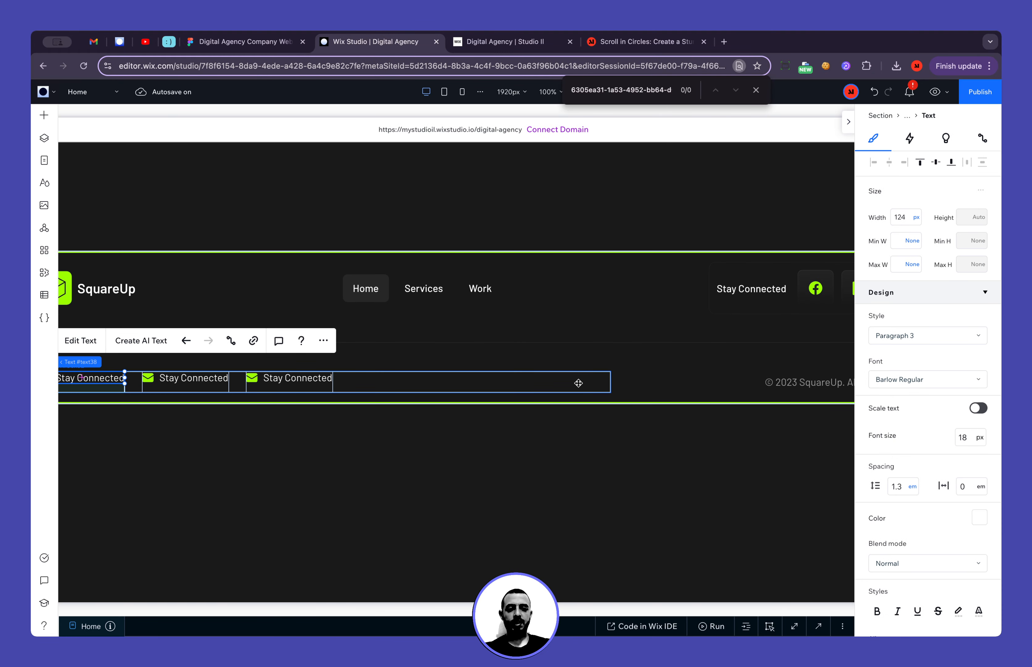
Set the contact items flexbox's width to 50%
{"action": "left_click", "coordinate": [578, 383]}
{"action": "scroll", "coordinate": [524, 379], "scroll_direction": "left", "scroll_amount": 1}
{"action": "scroll", "coordinate": [523, 379], "scroll_direction": "right", "scroll_amount": 5}
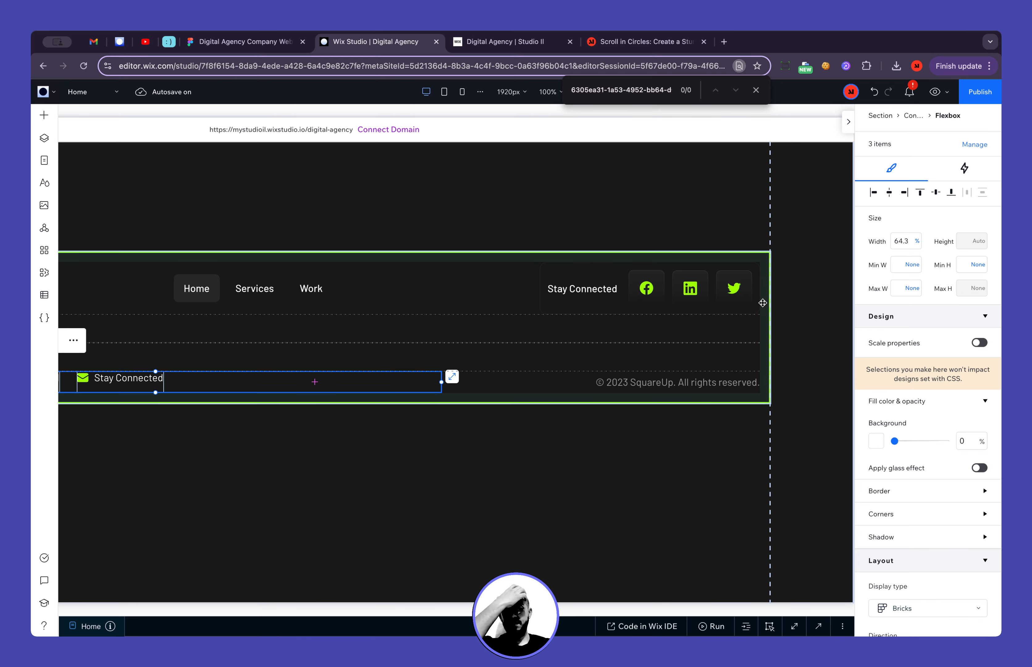
{"action": "key", "text": "Return"}
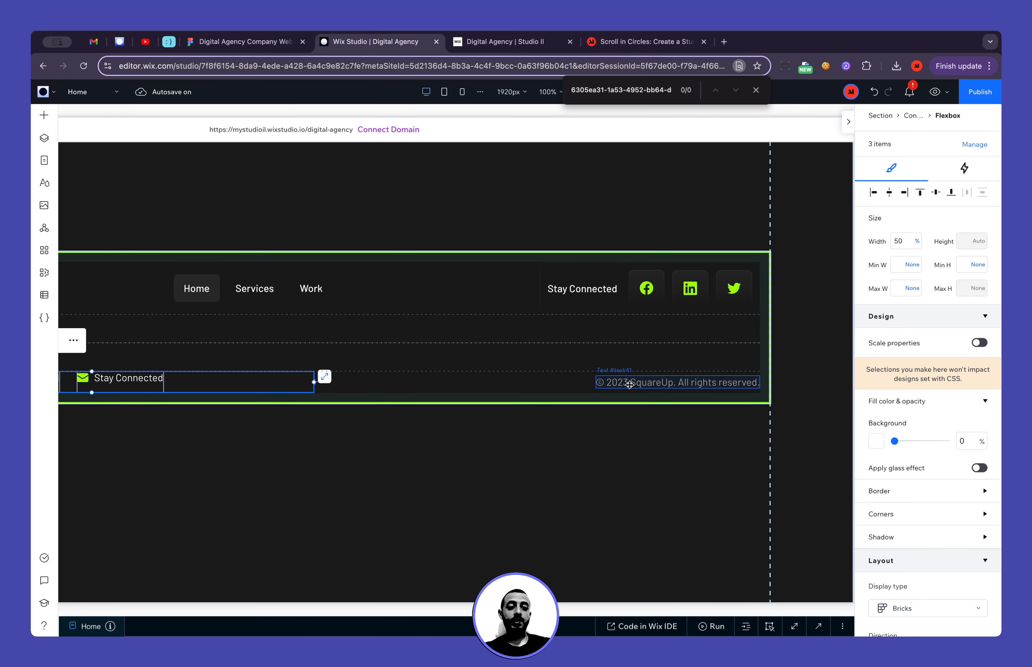
Try a pixel width on the copyright text, undo it, and set the text's maximum width to 100%
{"action": "left_click", "coordinate": [659, 381]}
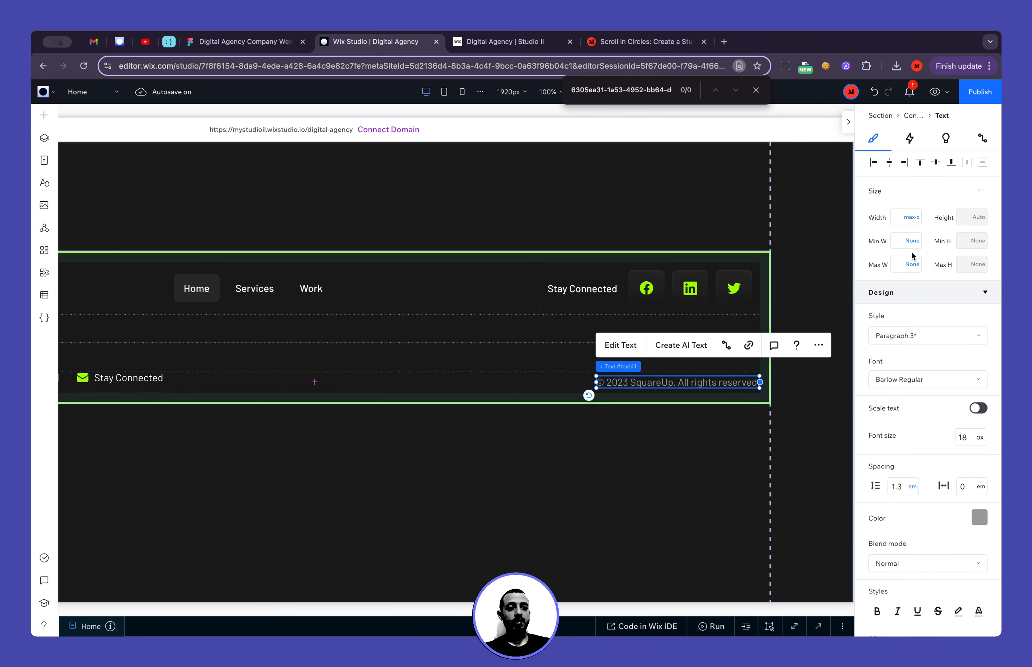
{"action": "left_click", "coordinate": [917, 223]}
{"action": "left_click", "coordinate": [928, 118]}
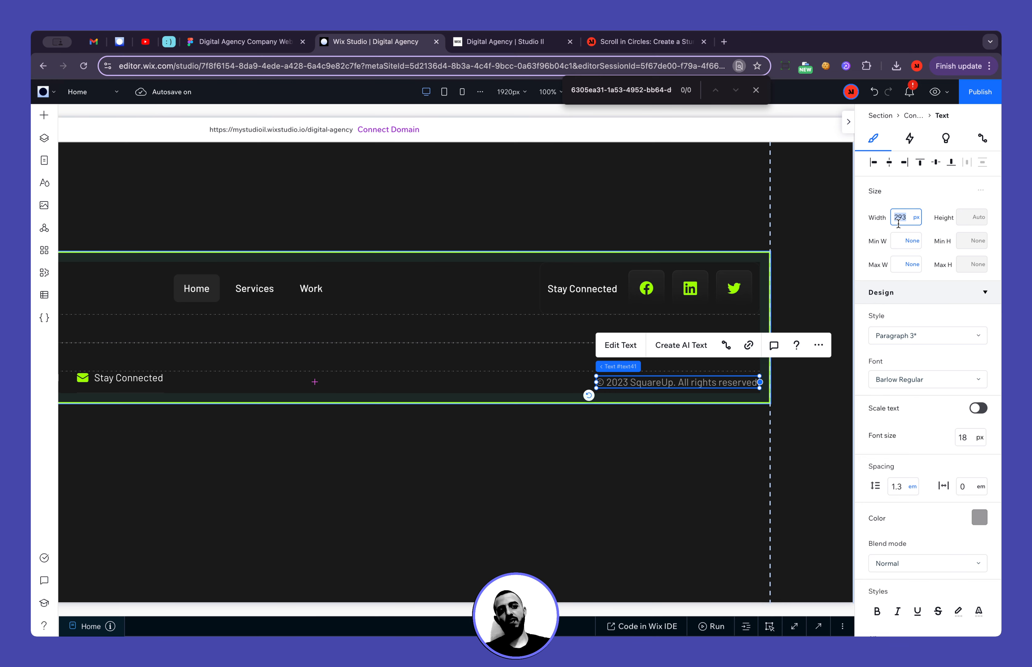
{"action": "left_click", "coordinate": [873, 91]}
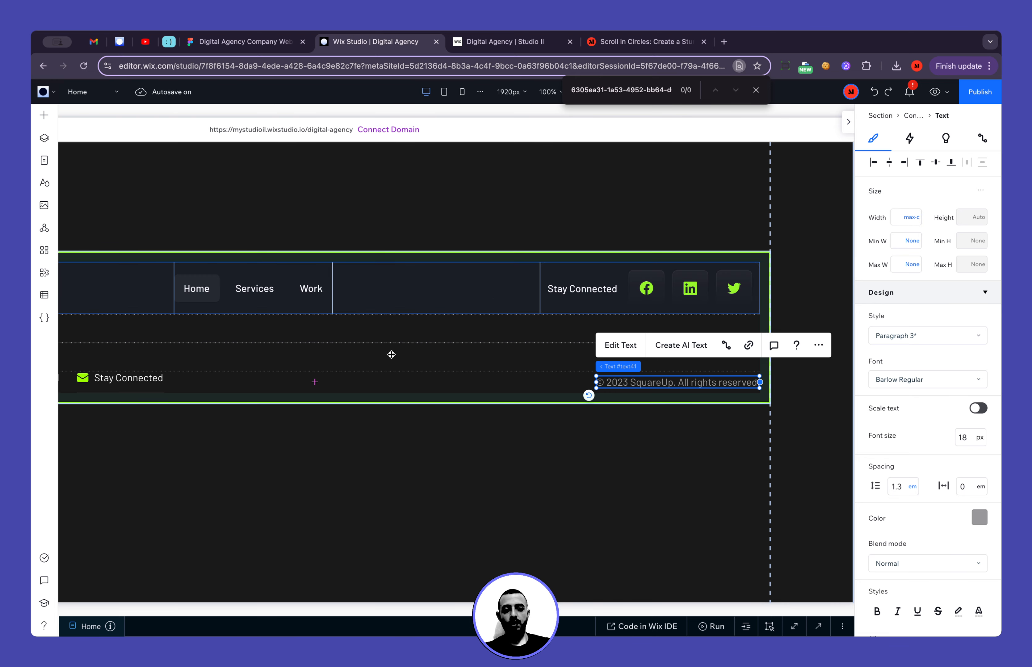
{"action": "scroll", "coordinate": [387, 355], "scroll_direction": "left", "scroll_amount": 4}
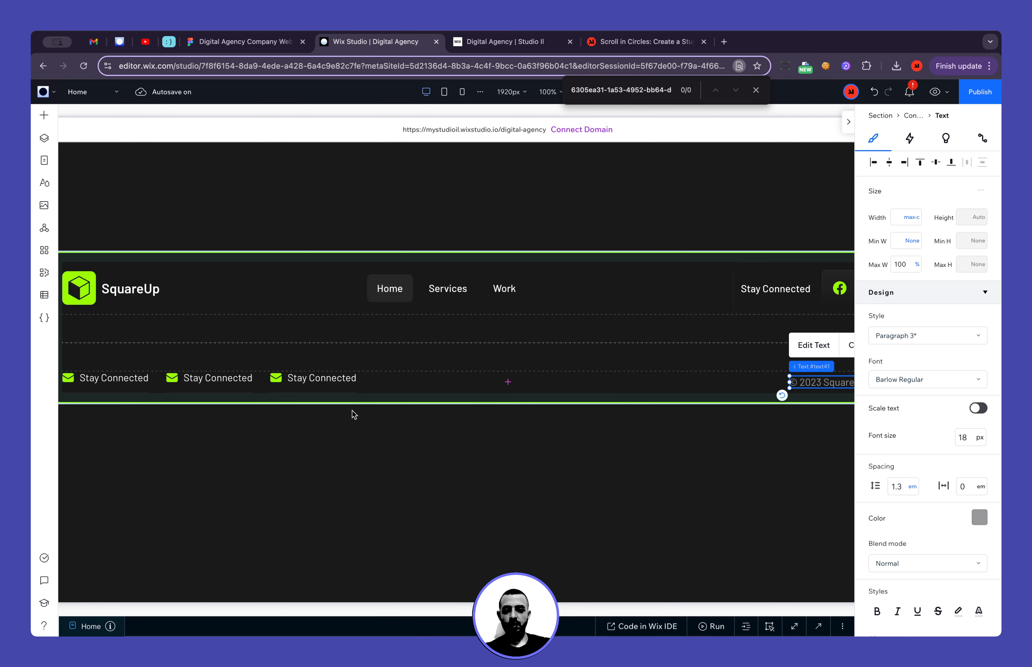
Set the contact items flexbox's width to 100%
{"action": "left_click", "coordinate": [399, 381]}
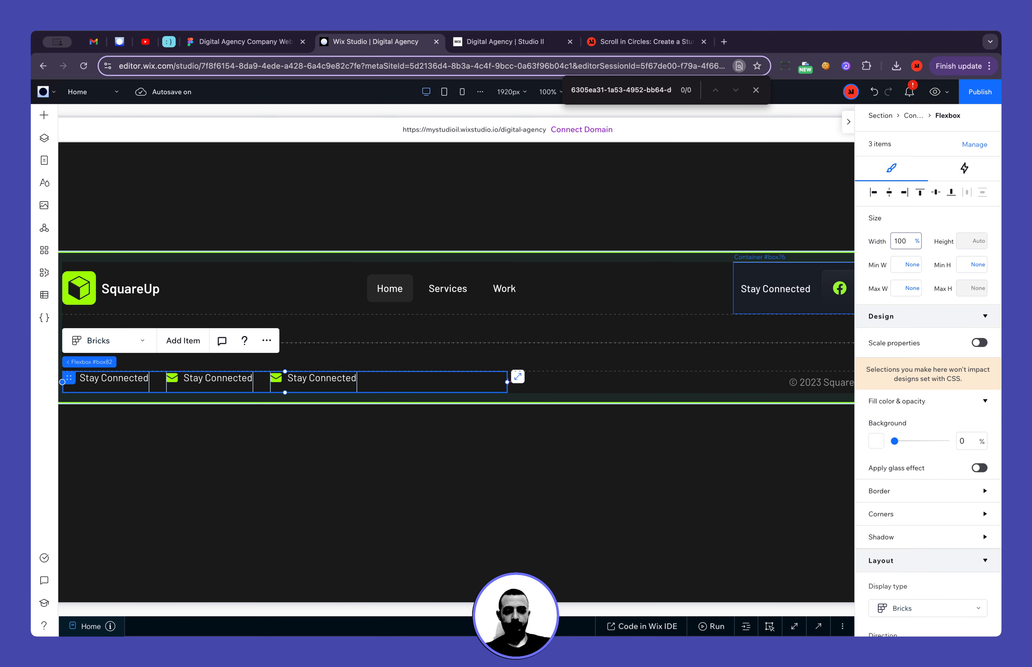
{"action": "key", "text": "Return"}
{"action": "scroll", "coordinate": [578, 316], "scroll_direction": "right", "scroll_amount": 4}
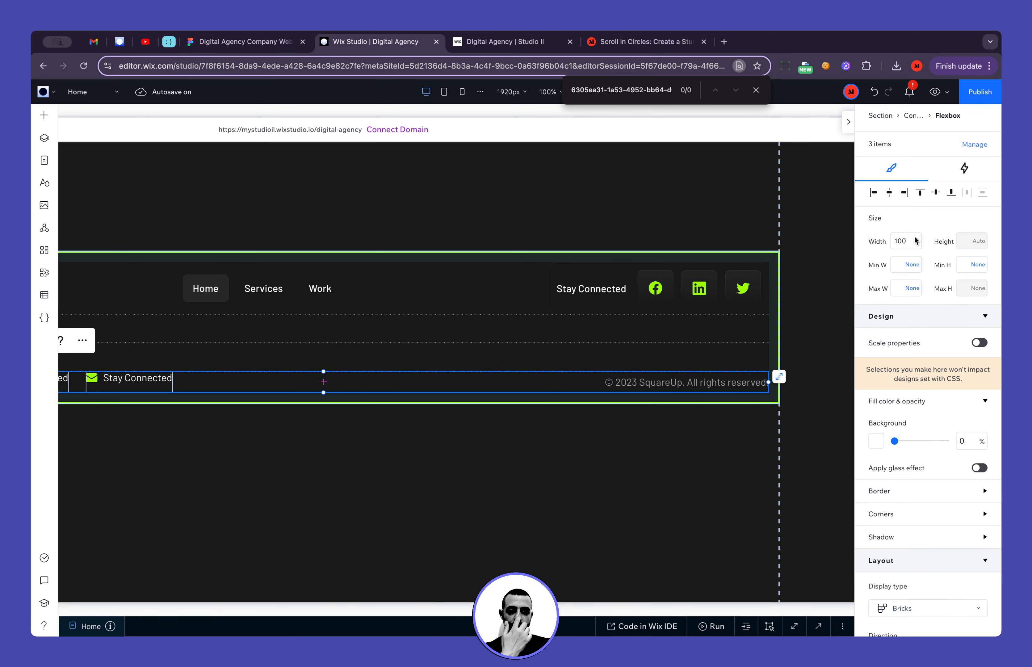
Switch the contact items flexbox's width to a calculation and set it to 100% - 300px
{"action": "left_click", "coordinate": [916, 241]}
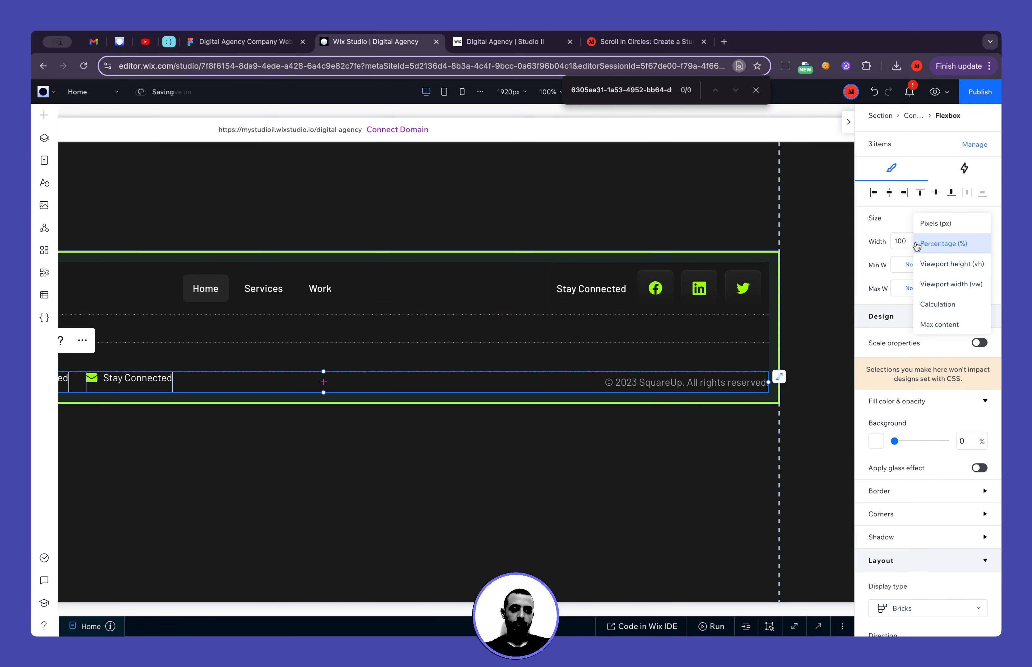
{"action": "left_click", "coordinate": [946, 306]}
{"action": "left_click", "coordinate": [903, 246]}
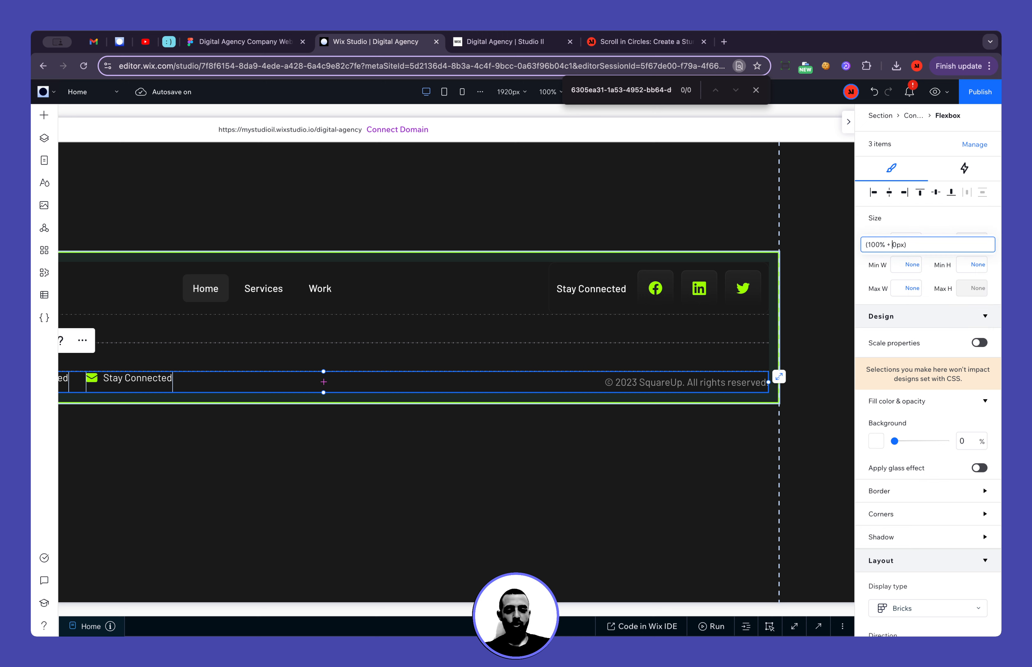
{"action": "key", "text": "Return"}
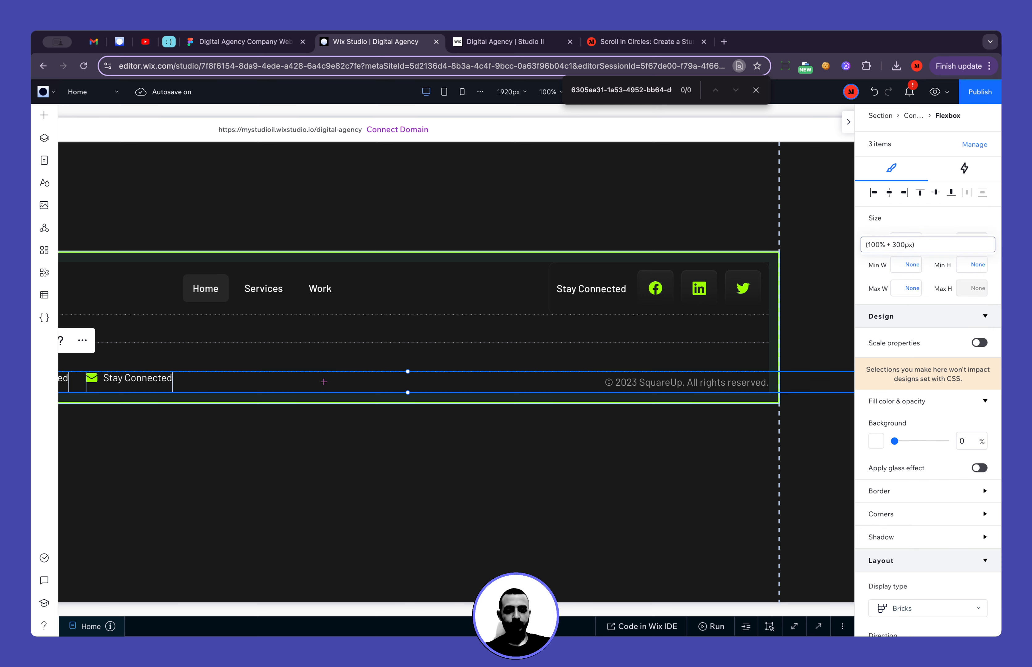
{"action": "left_click_drag", "start_coordinate": [909, 243], "coordinate": [901, 243]}
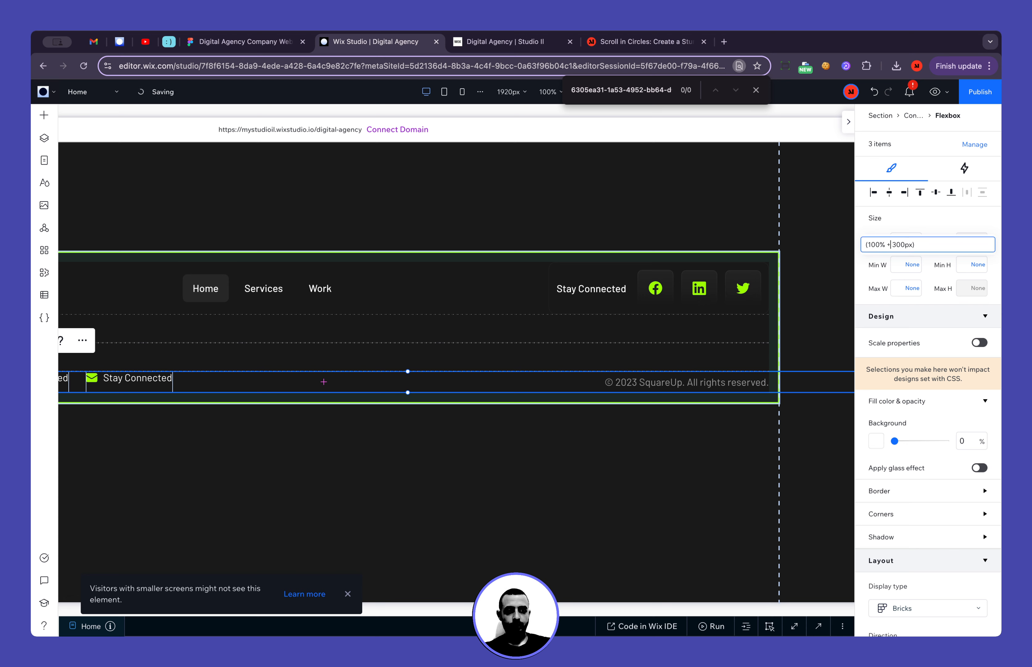
{"action": "key", "text": "Return"}
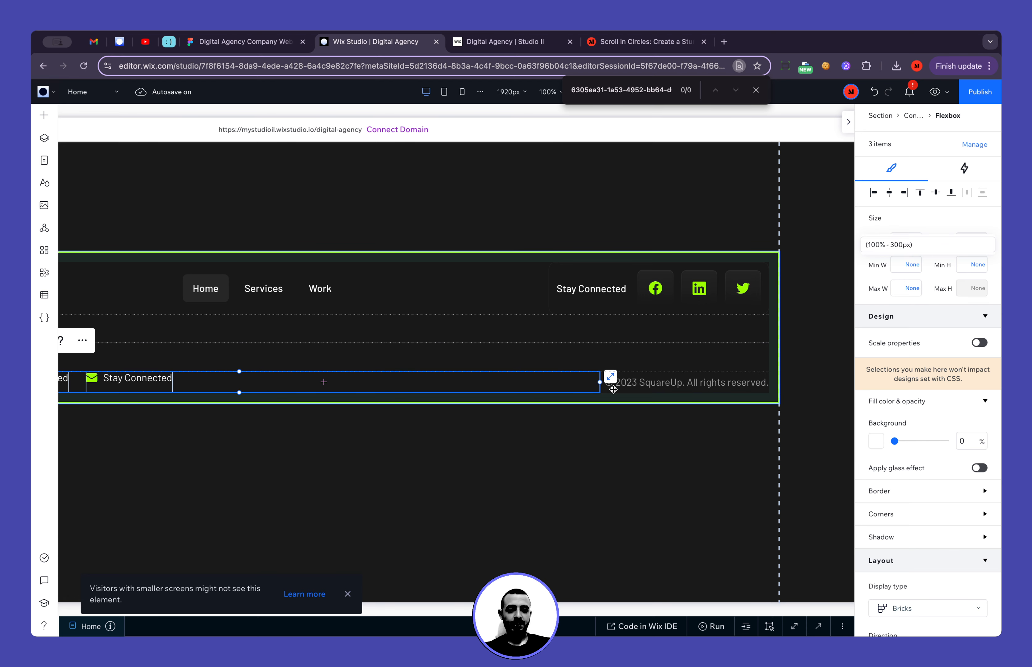
Change the contact items flexbox's width calculation to 100% - 350px
{"action": "left_click", "coordinate": [888, 244]}
{"action": "left_click", "coordinate": [912, 244]}
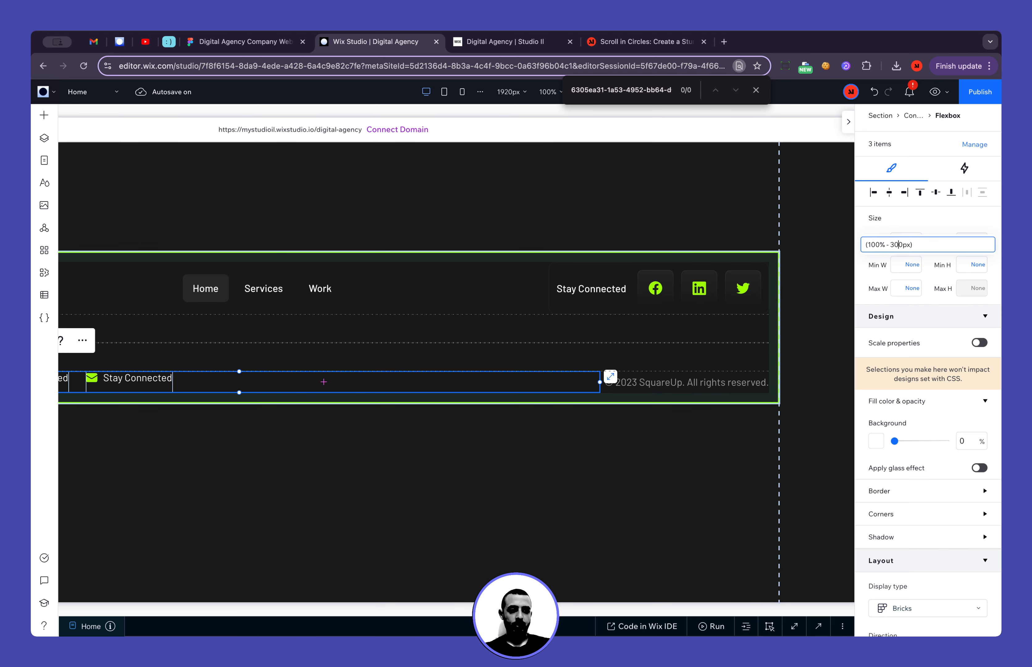
{"action": "key", "text": "Return"}
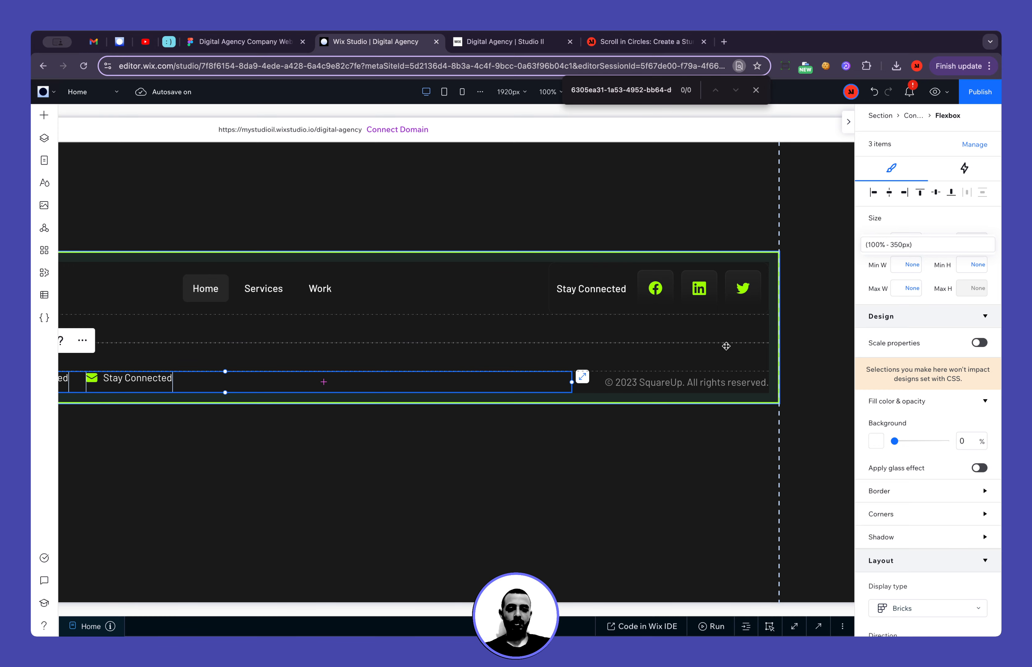
{"action": "scroll", "coordinate": [584, 434], "scroll_direction": "right", "scroll_amount": 2}
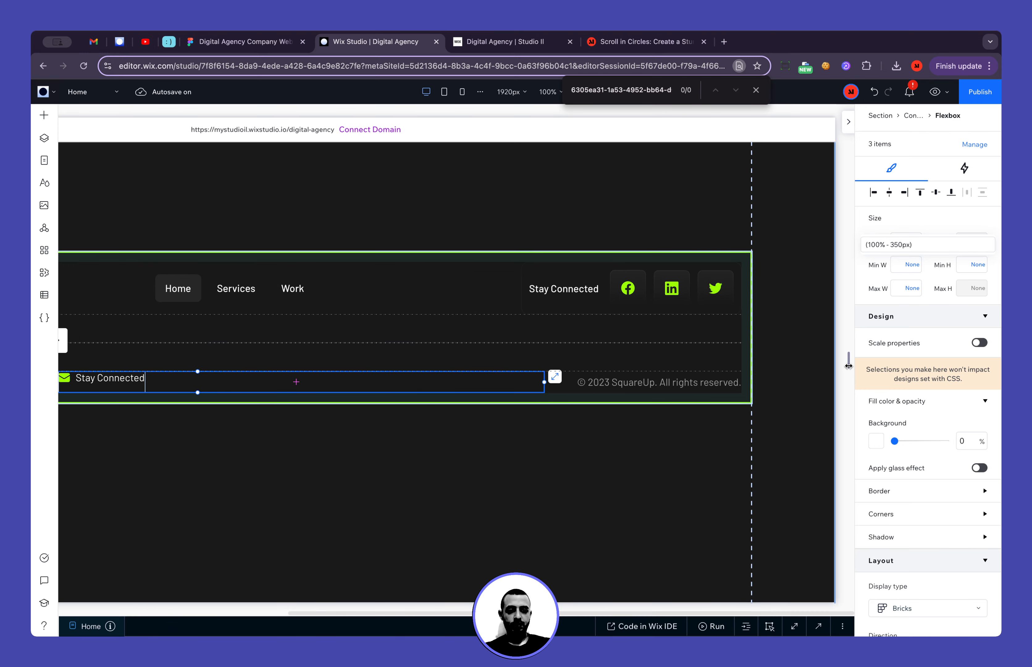
Narrow the canvas to test the footer, and extend the third contact item's text with repeated "Stay Connected"
{"action": "left_click_drag", "start_coordinate": [849, 360], "coordinate": [524, 436]}
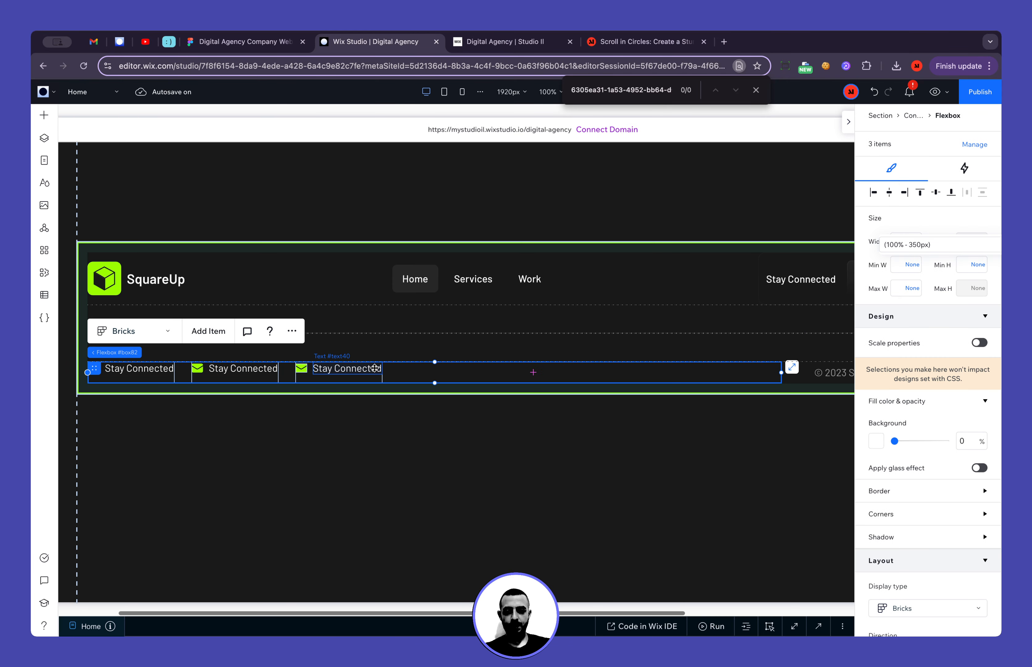
{"action": "left_click", "coordinate": [375, 368]}
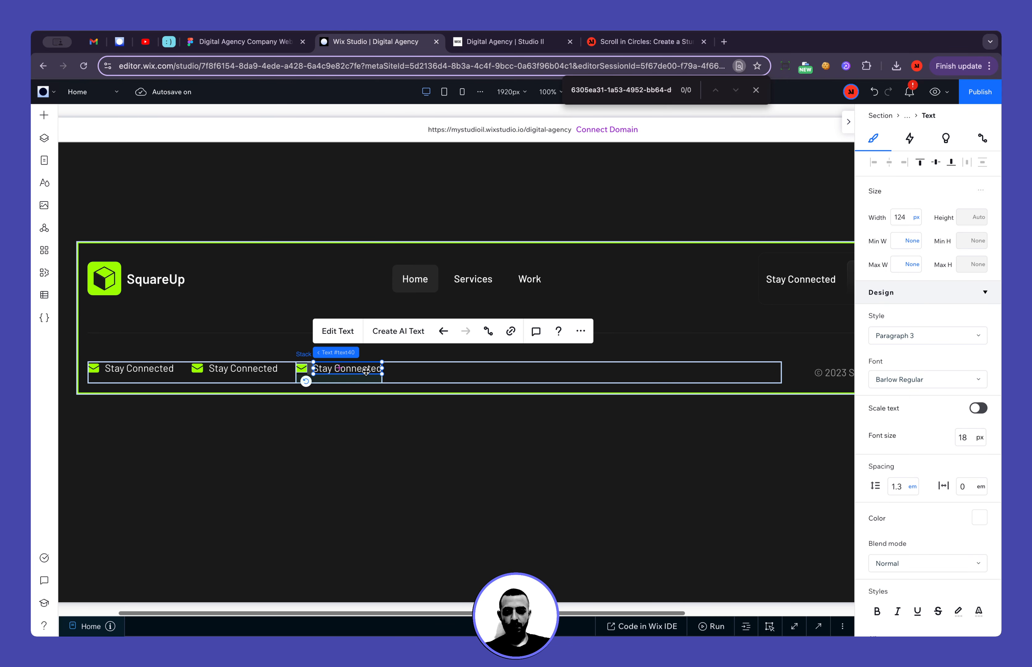
{"action": "double_click", "coordinate": [375, 368]}
{"action": "key", "text": "super+c"}
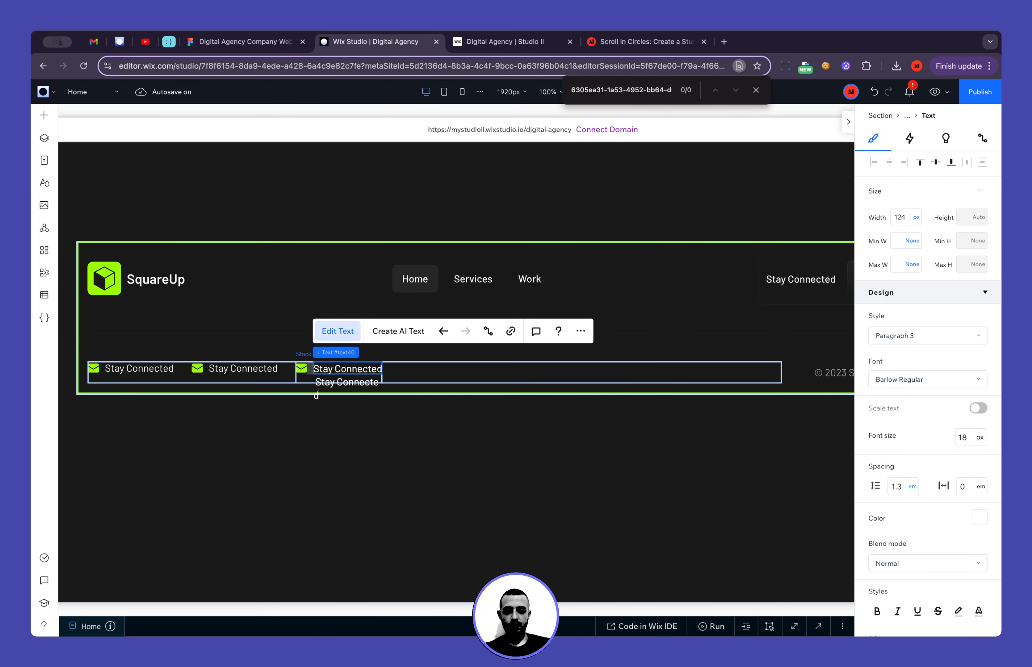
{"action": "key", "text": "super+v"}
{"action": "left_click", "coordinate": [631, 555]}
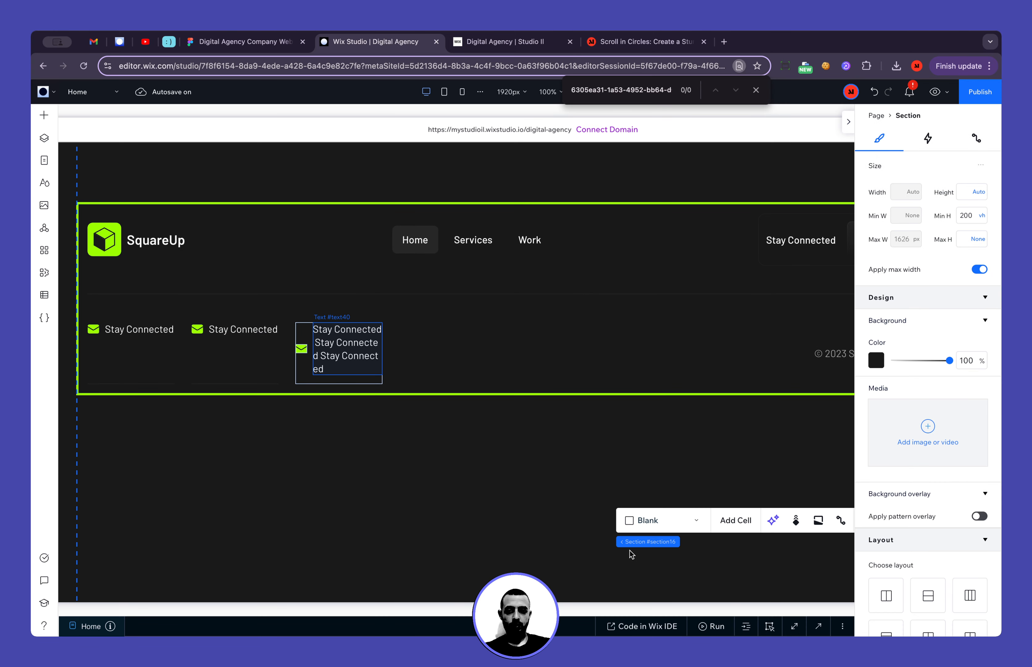
Set the width of all three contact item texts to max-content, starting with the third one
{"action": "left_click", "coordinate": [358, 345]}
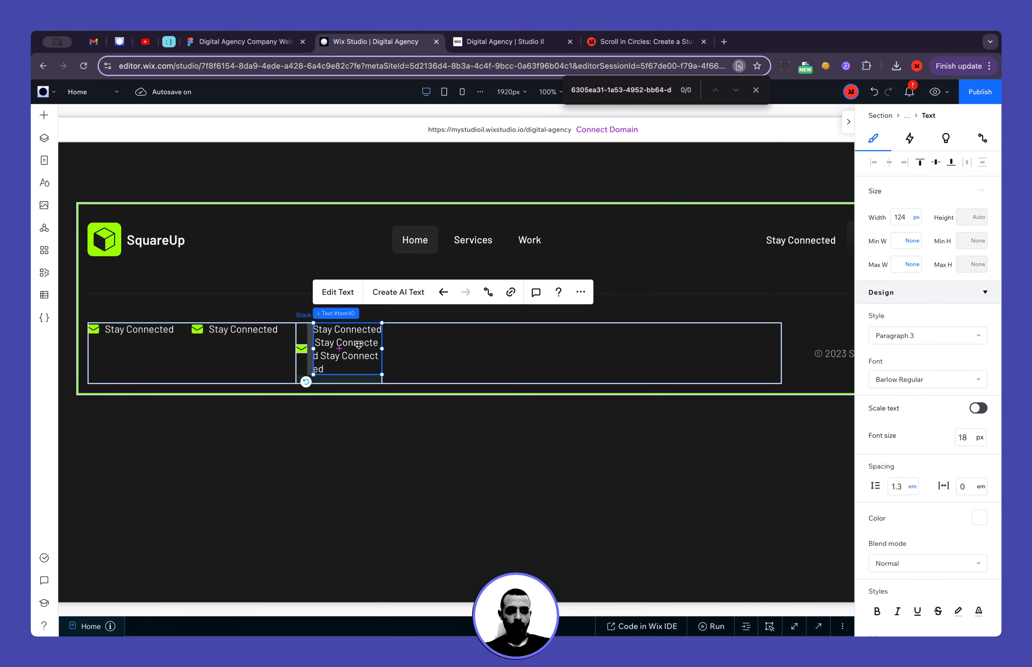
{"action": "left_click", "coordinate": [917, 218]}
{"action": "left_click", "coordinate": [940, 304]}
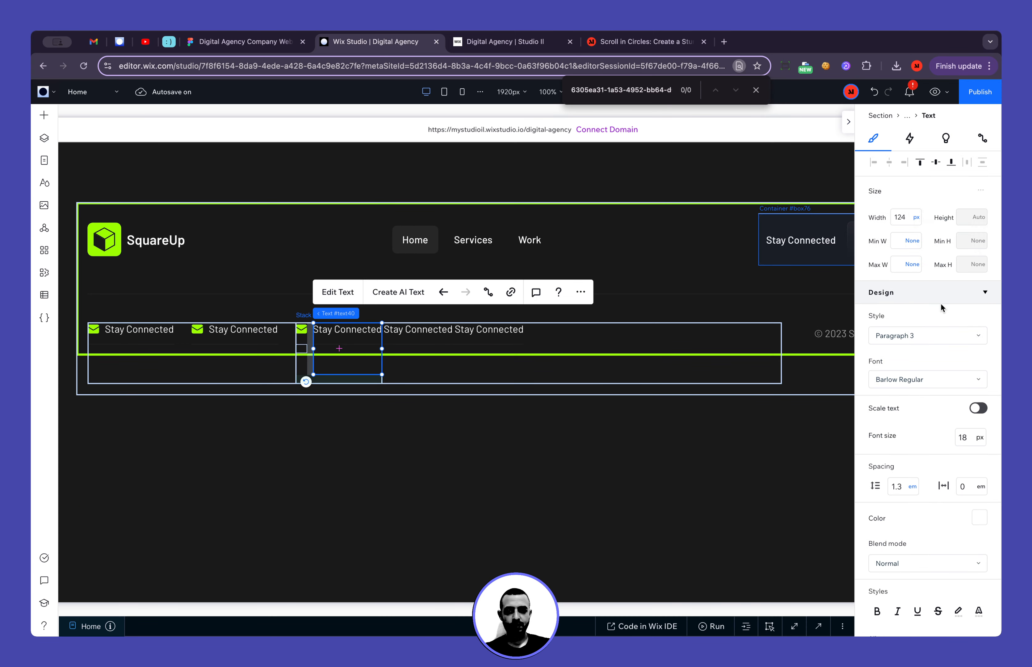
{"action": "left_click", "coordinate": [244, 334]}
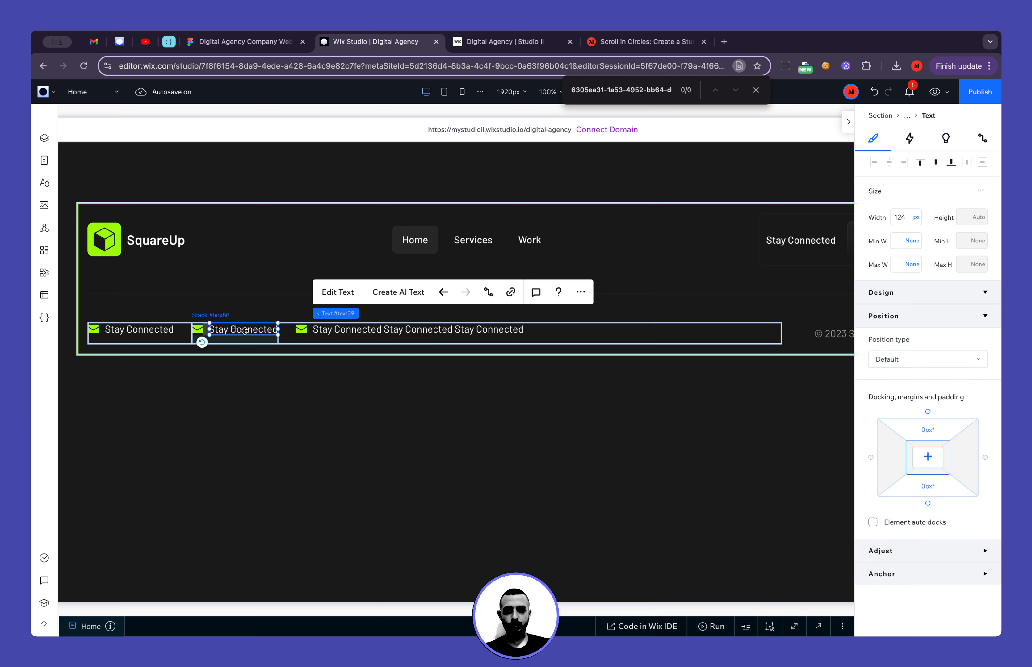
{"action": "left_click", "coordinate": [917, 219]}
{"action": "left_click", "coordinate": [927, 299]}
{"action": "left_click", "coordinate": [143, 331]}
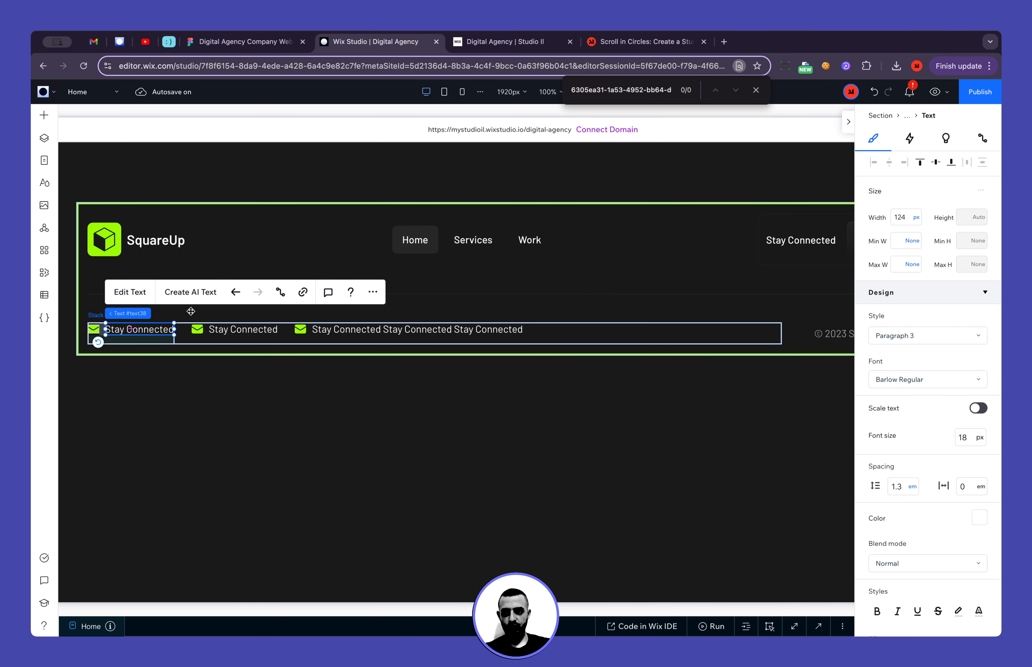
{"action": "left_click", "coordinate": [916, 217]}
{"action": "left_click", "coordinate": [927, 298]}
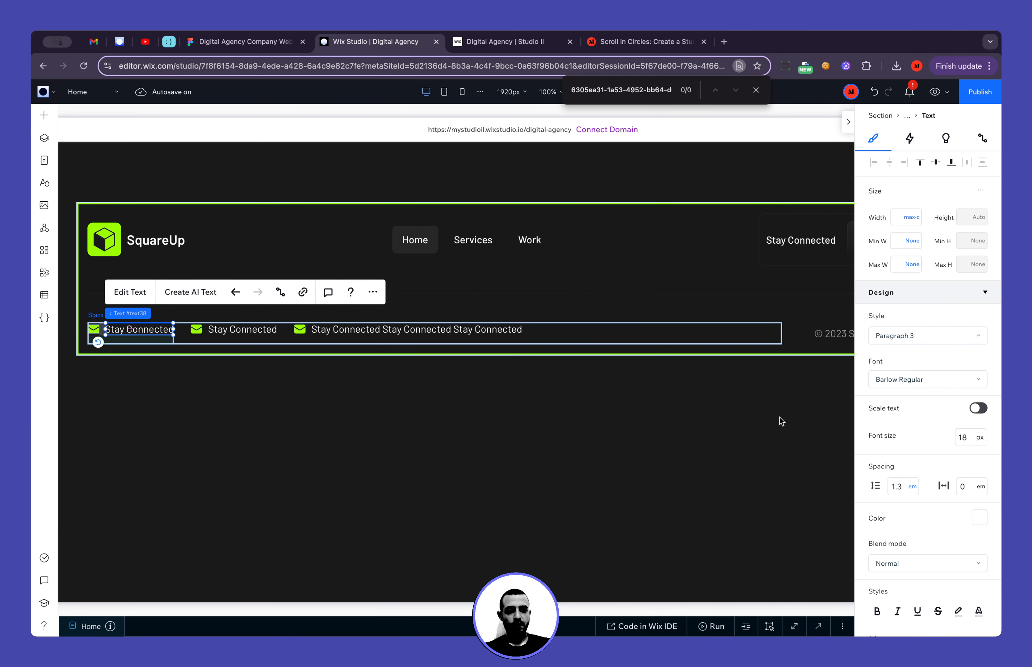
Resize the canvas to check the spacing between the footer's contact items and the copyright text
{"action": "left_click", "coordinate": [780, 417]}
{"action": "scroll", "coordinate": [779, 417], "scroll_direction": "right", "scroll_amount": 5}
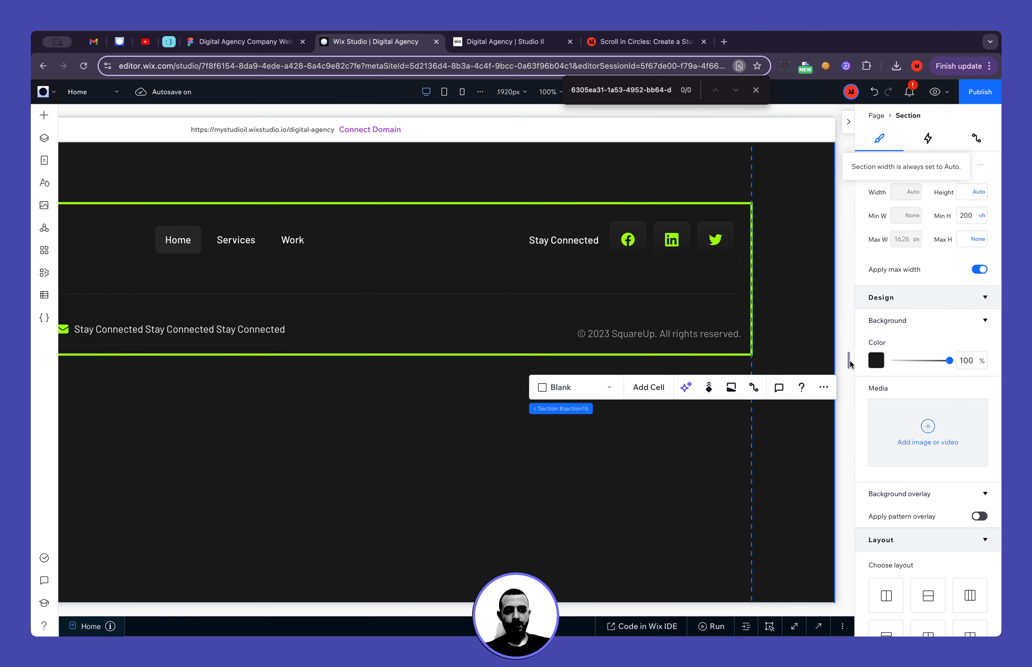
{"action": "left_click_drag", "start_coordinate": [849, 361], "coordinate": [649, 405]}
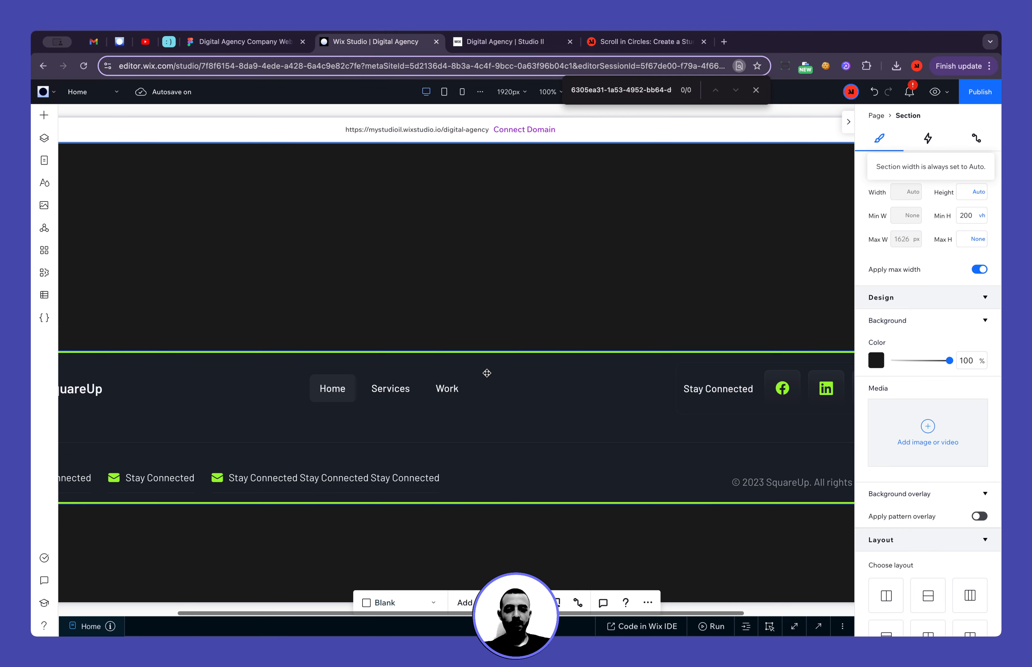
Copy the contact e-mail from the Figma footer and replace the first contact item's text in Wix Studio with it
{"action": "scroll", "coordinate": [486, 373], "scroll_direction": "left", "scroll_amount": 4}
{"action": "left_click", "coordinate": [177, 478]}
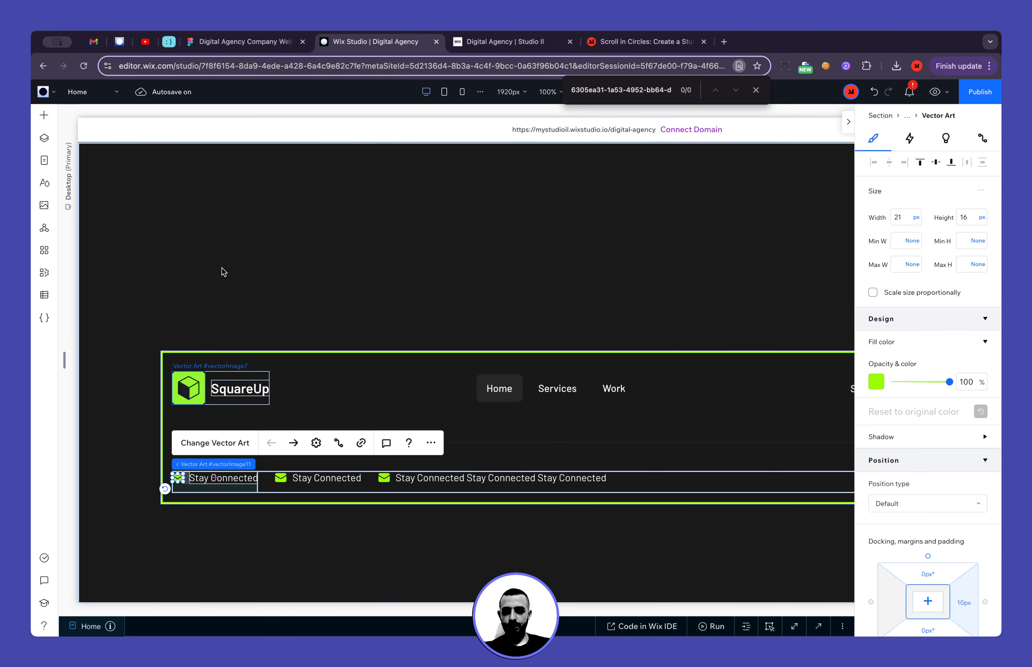
{"action": "left_click", "coordinate": [229, 42]}
{"action": "scroll", "coordinate": [329, 323], "scroll_direction": "left", "scroll_amount": 10}
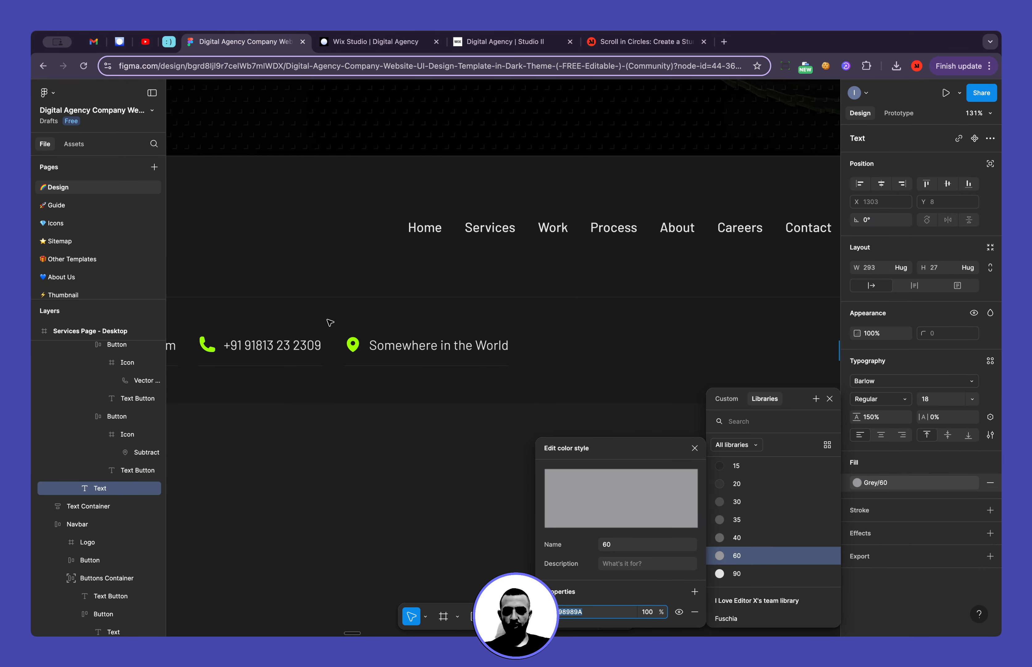
{"action": "left_click", "coordinate": [273, 369]}
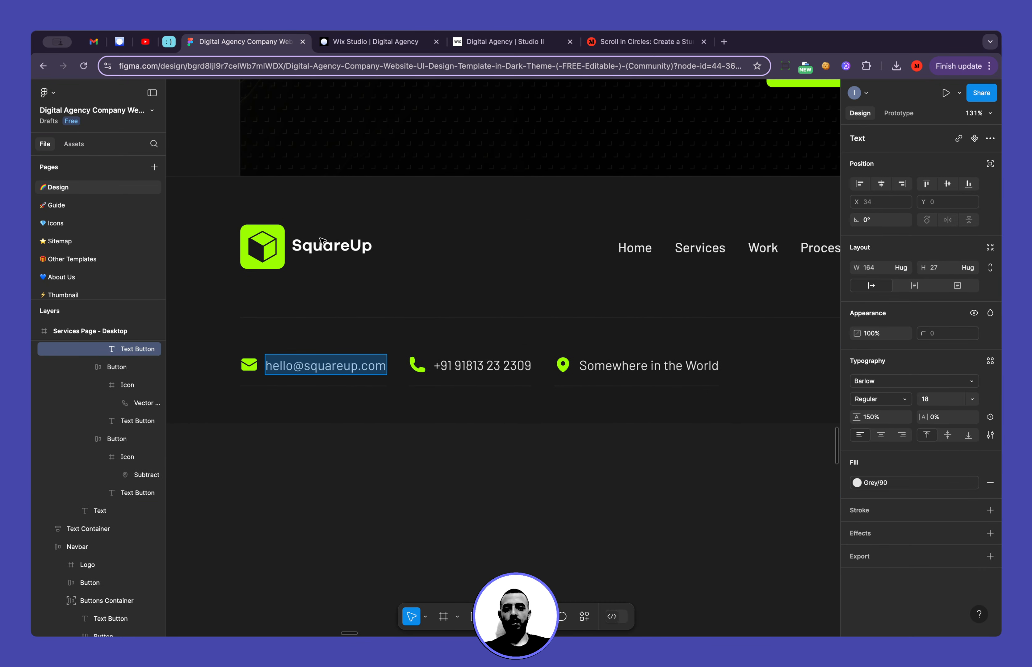
{"action": "left_click", "coordinate": [368, 41]}
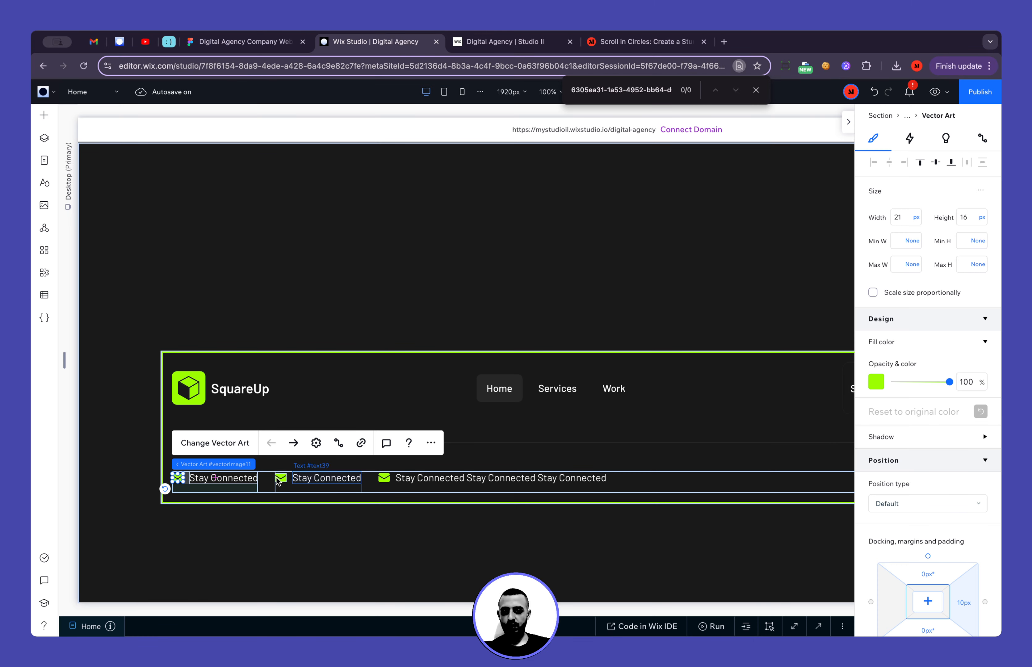
{"action": "left_click", "coordinate": [225, 480]}
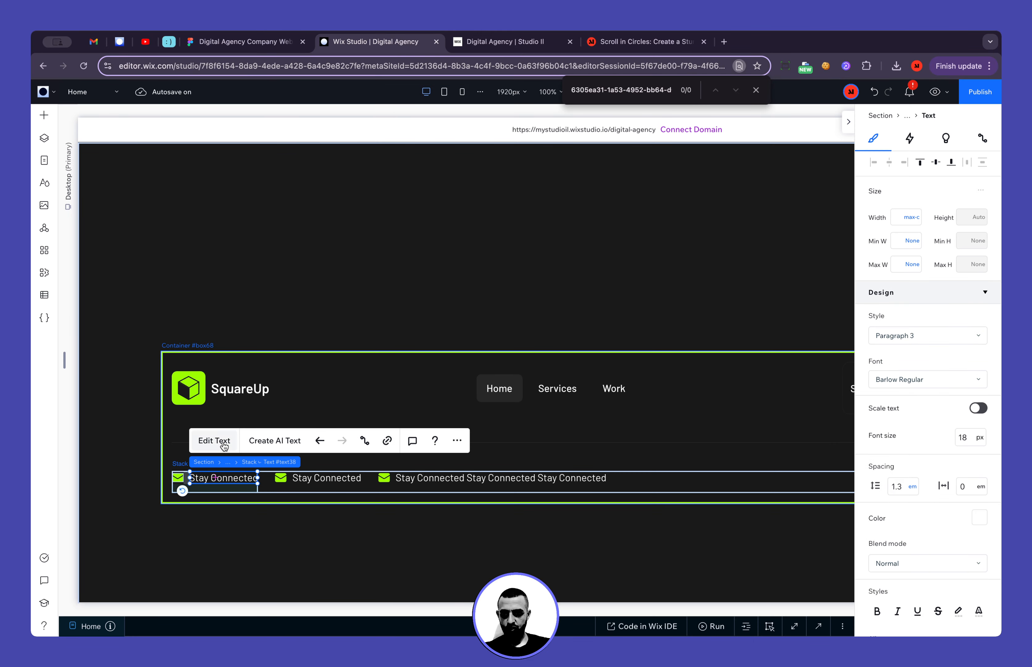
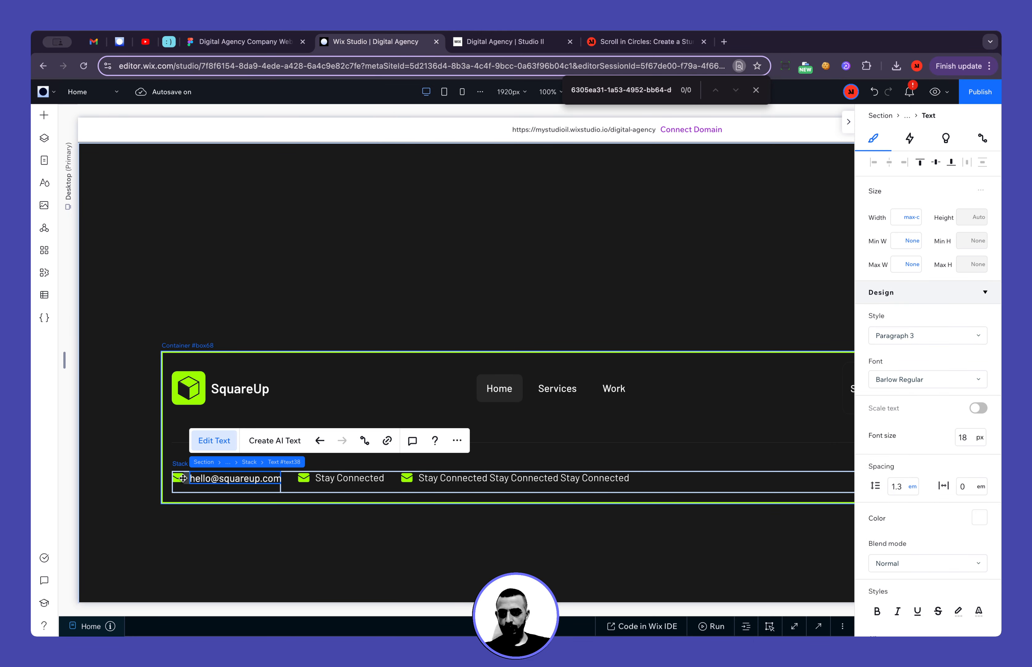
{"action": "left_click", "coordinate": [175, 478]}
Copy the phone number from the Figma footer and replace the second contact item's text in Wix Studio with it
{"action": "left_click", "coordinate": [265, 44]}
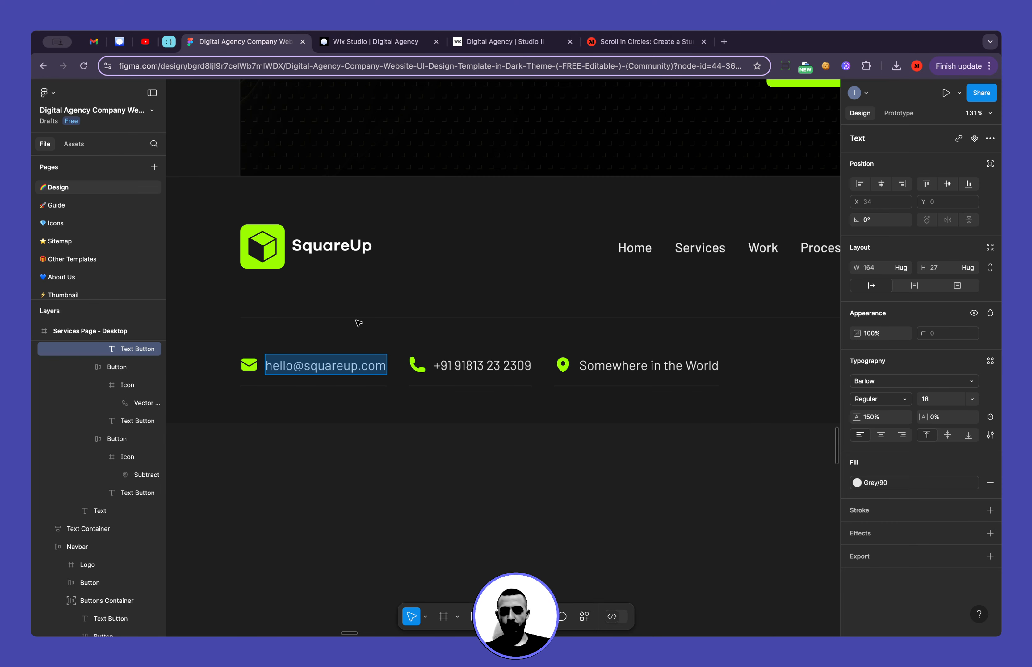
{"action": "double_click", "coordinate": [476, 365]}
{"action": "key", "text": "super+c"}
{"action": "left_click", "coordinate": [371, 42]}
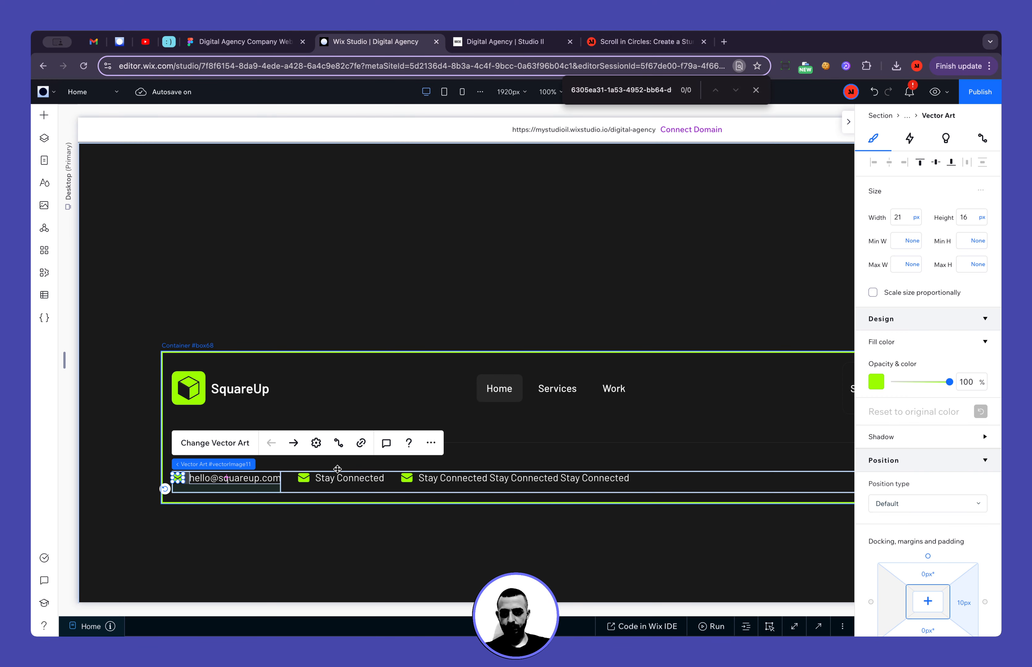
{"action": "left_click", "coordinate": [338, 471]}
{"action": "left_click", "coordinate": [338, 471]}
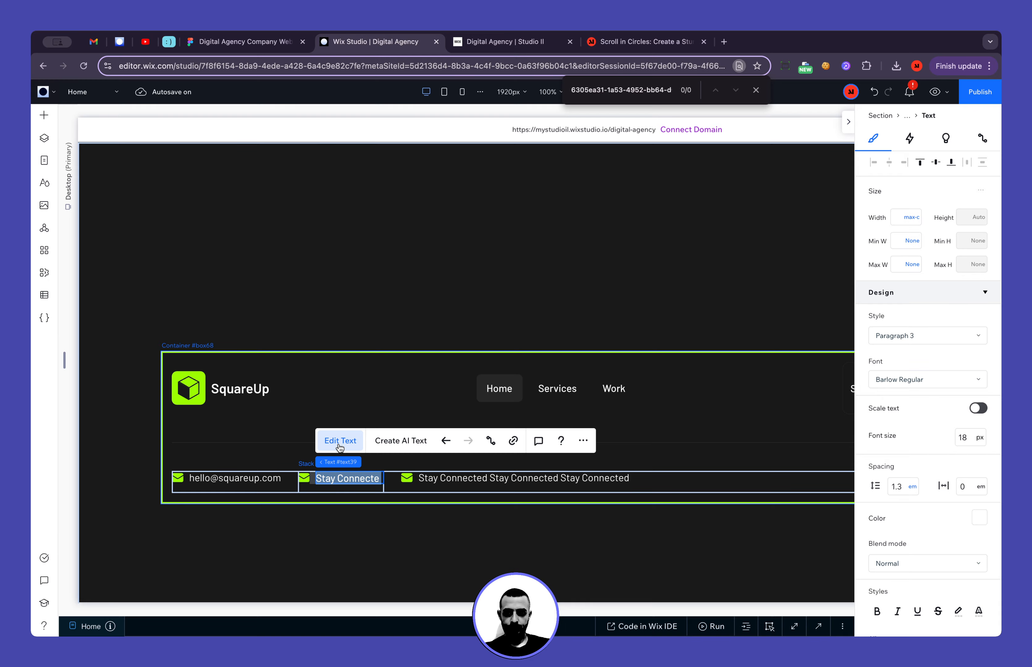
{"action": "key", "text": "super+v"}
Replace the second contact item's icon with the Phone vector art from the Icons folder in Site Files
{"action": "left_click", "coordinate": [305, 478]}
{"action": "left_click", "coordinate": [328, 446]}
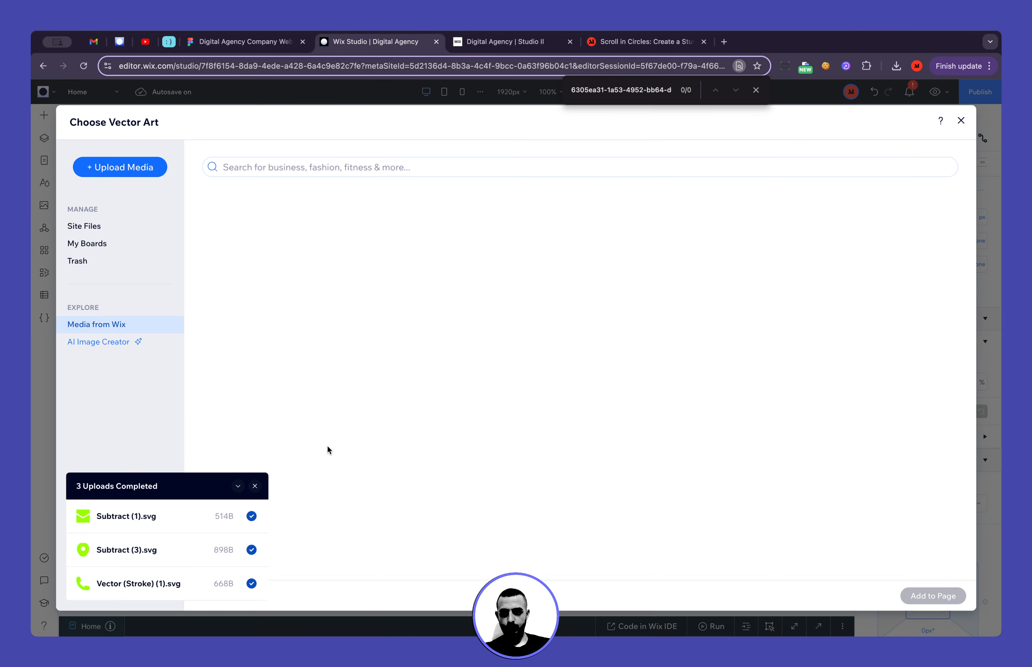
{"action": "left_click", "coordinate": [113, 226]}
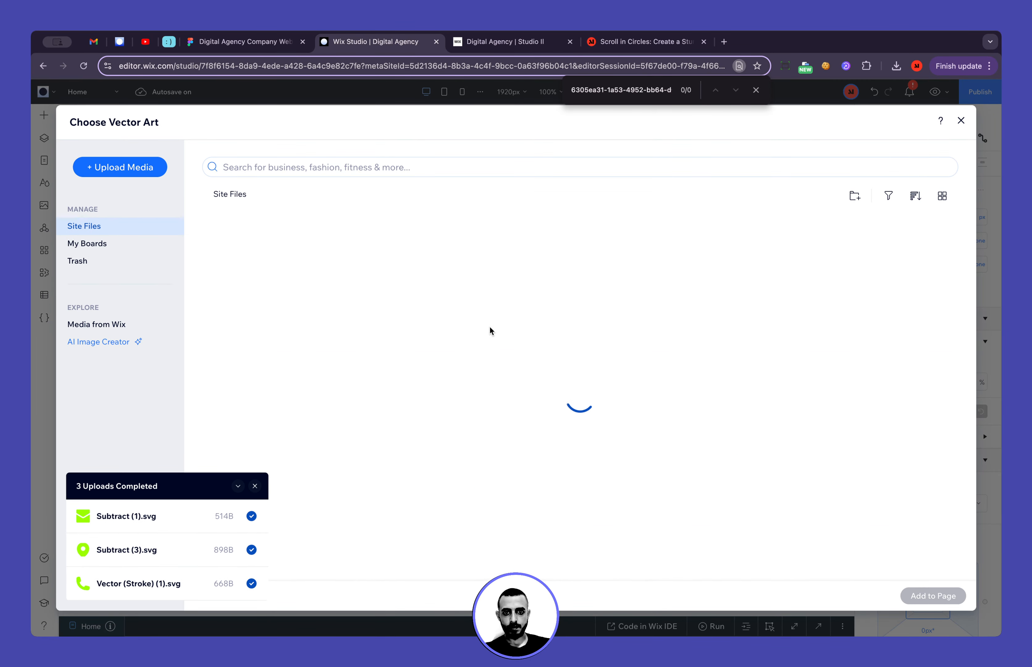
{"action": "left_click", "coordinate": [276, 305]}
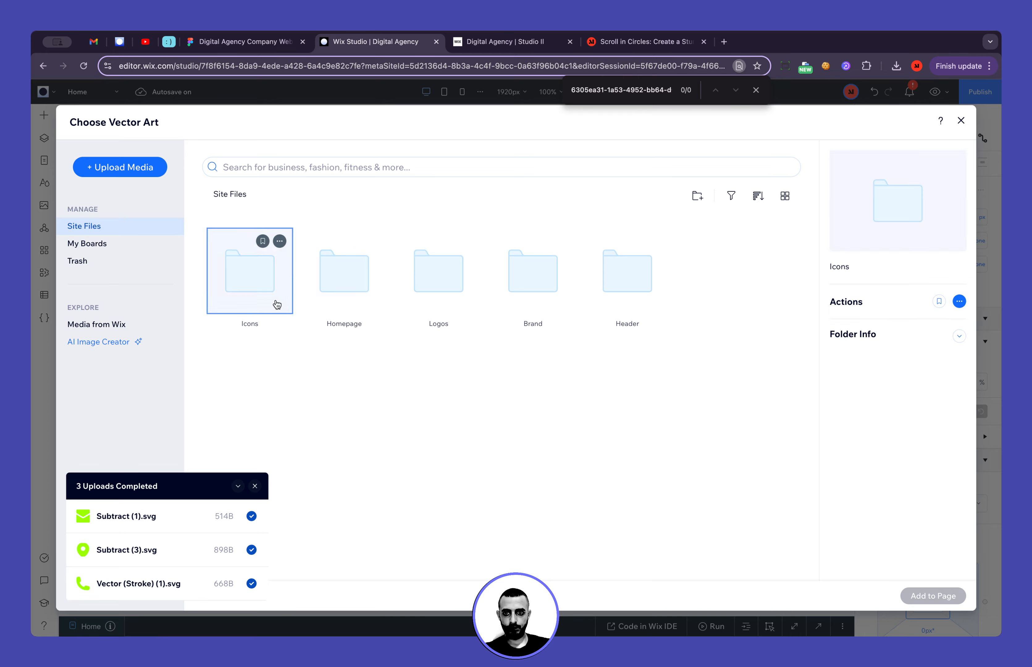
{"action": "double_click", "coordinate": [277, 305]}
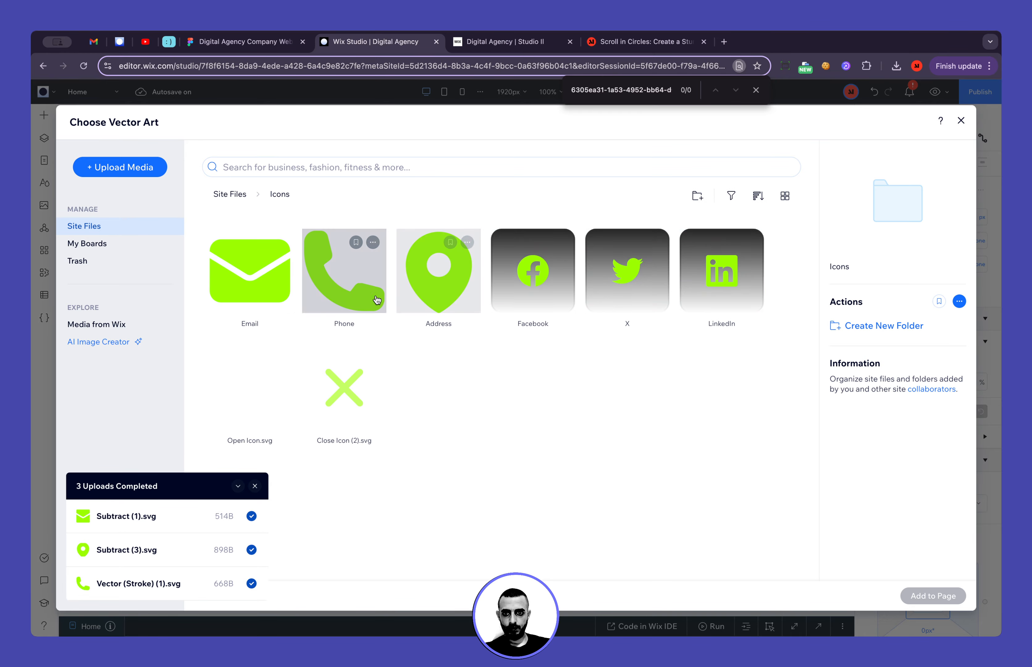
{"action": "double_click", "coordinate": [339, 311]}
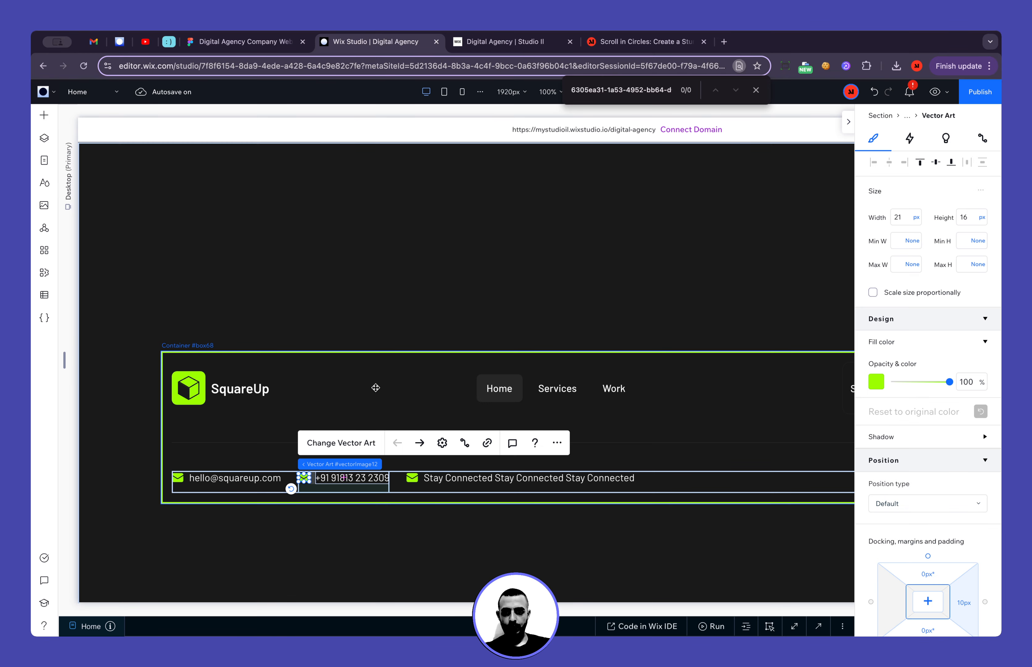
{"action": "left_click", "coordinate": [441, 443]}
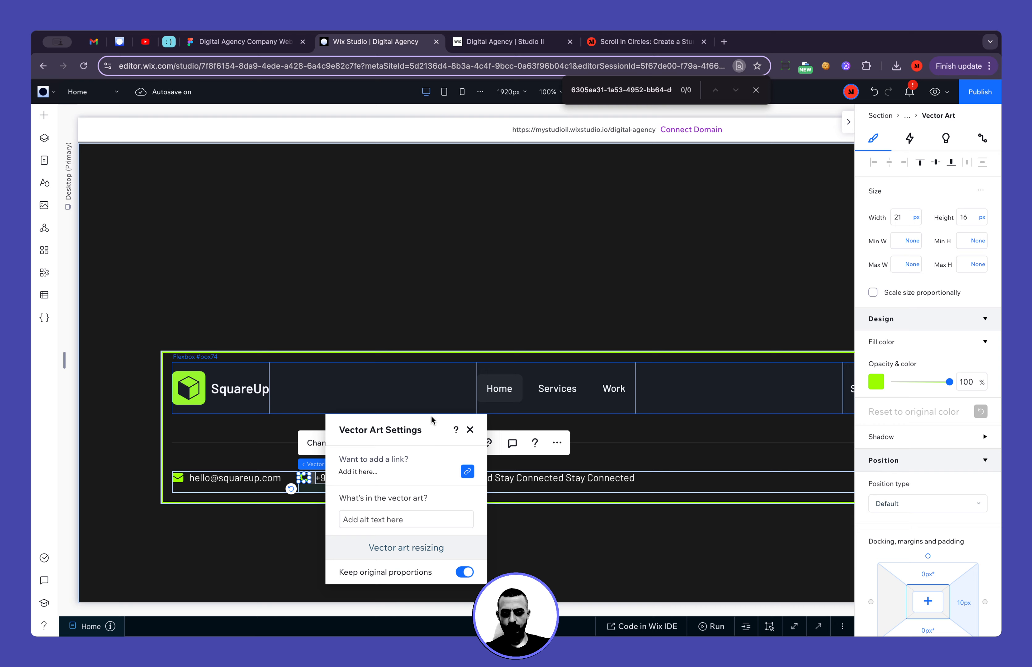
{"action": "left_click", "coordinate": [470, 430]}
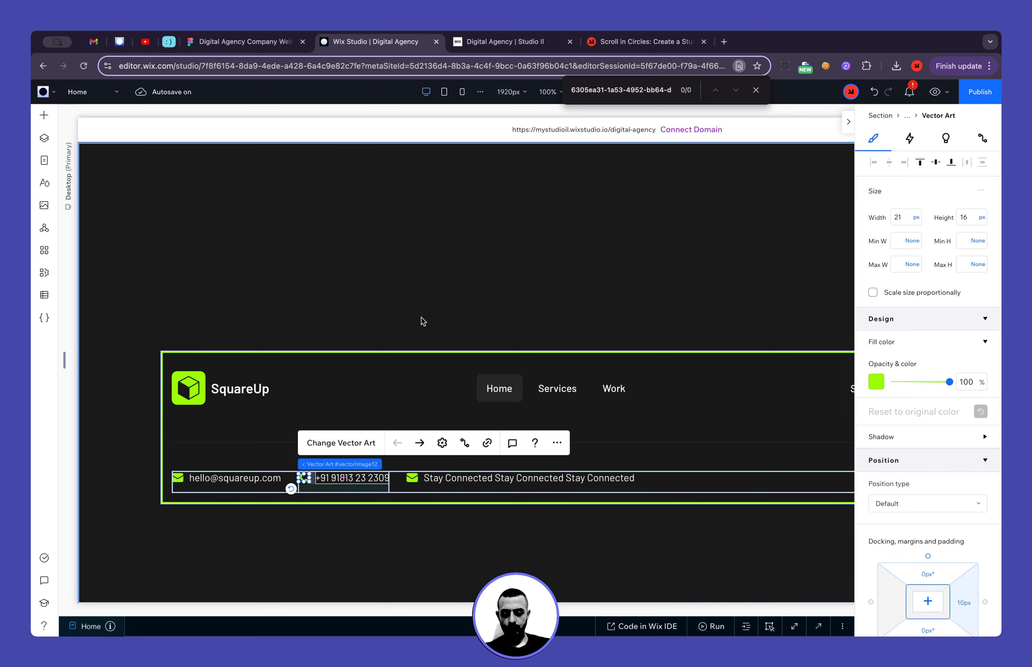
{"action": "left_click", "coordinate": [413, 339]}
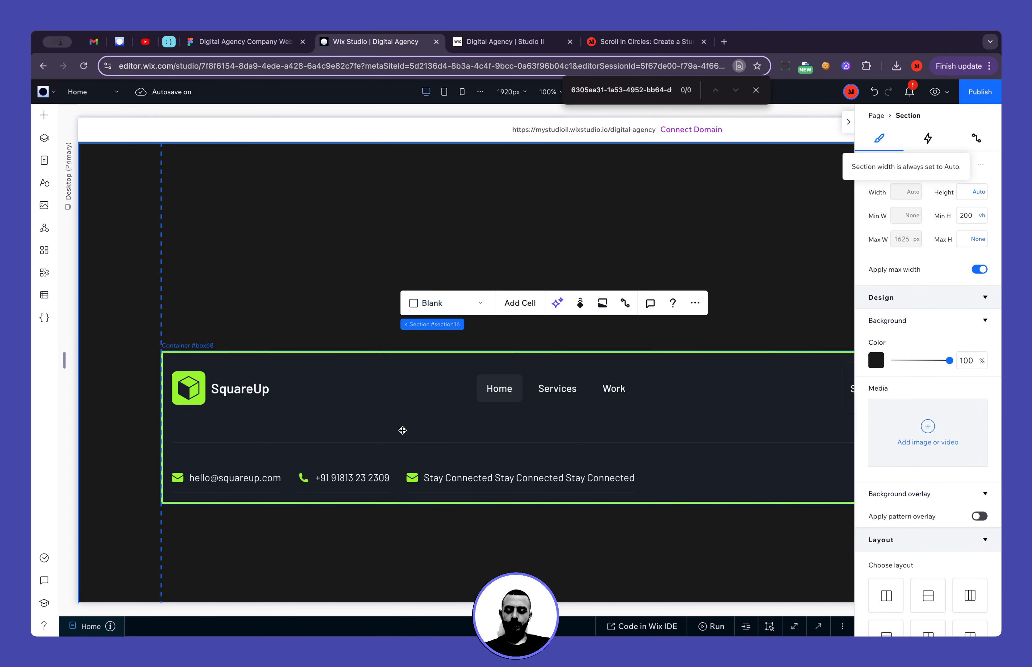
Copy "Somewhere in the World" from the Figma footer and replace the third contact item's text in Wix Studio with it
{"action": "left_click", "coordinate": [432, 471]}
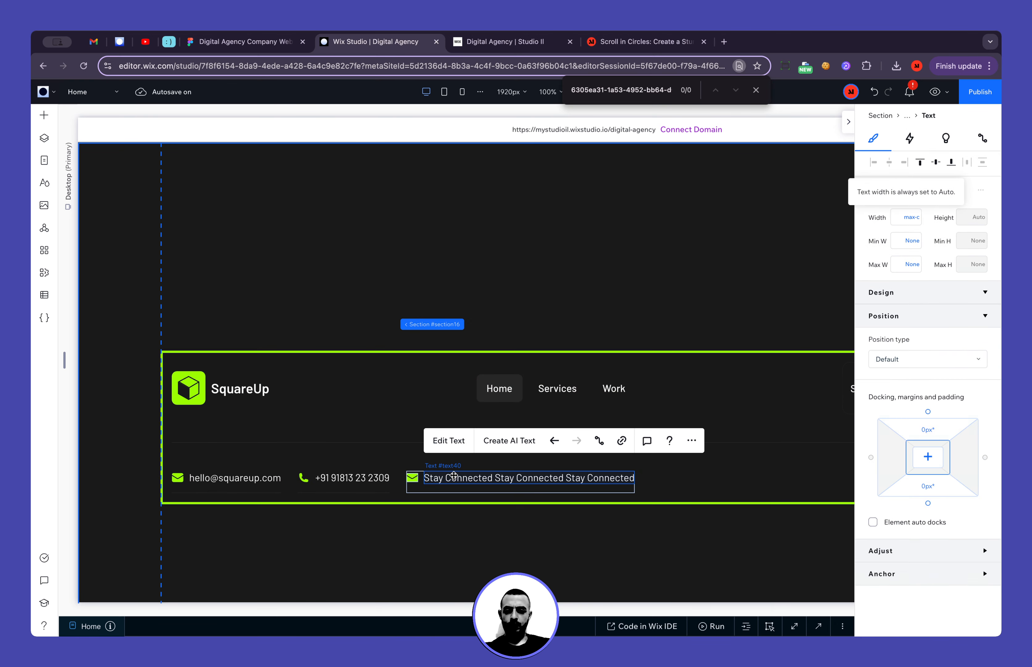
{"action": "left_click", "coordinate": [236, 41]}
{"action": "left_click", "coordinate": [646, 367]}
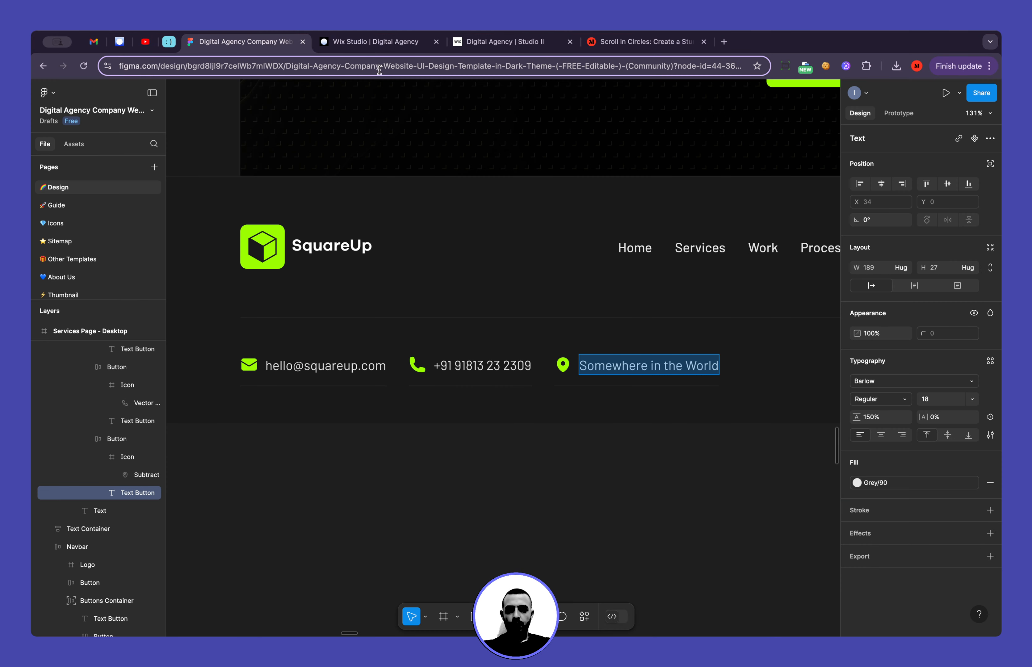
{"action": "left_click", "coordinate": [373, 42]}
{"action": "double_click", "coordinate": [546, 476]}
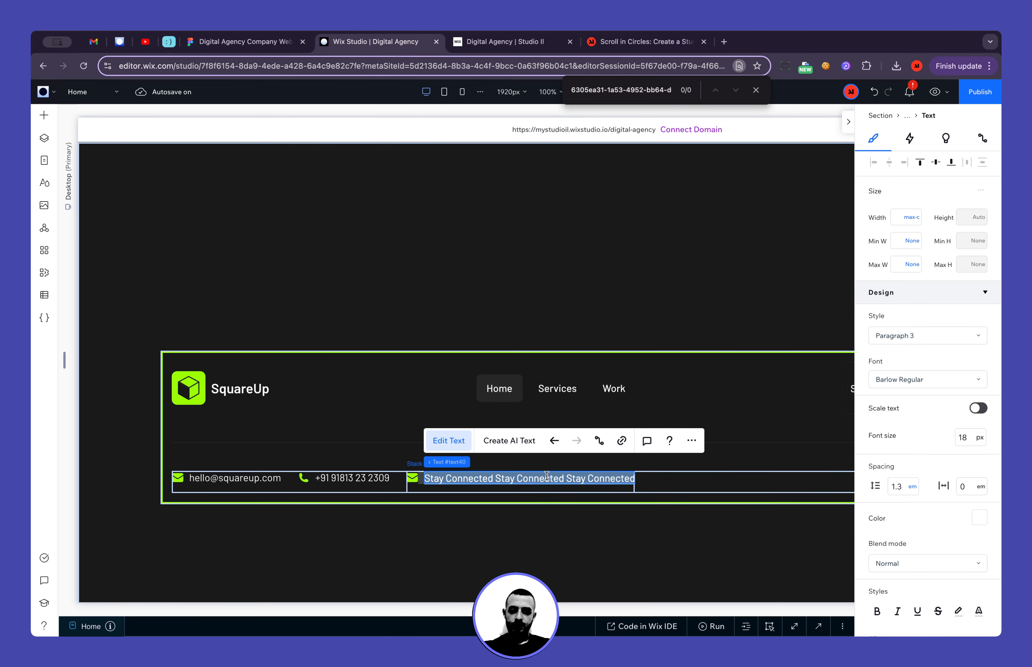
{"action": "type", "text": "Somewhere in the WorldSomewhere in the World"}
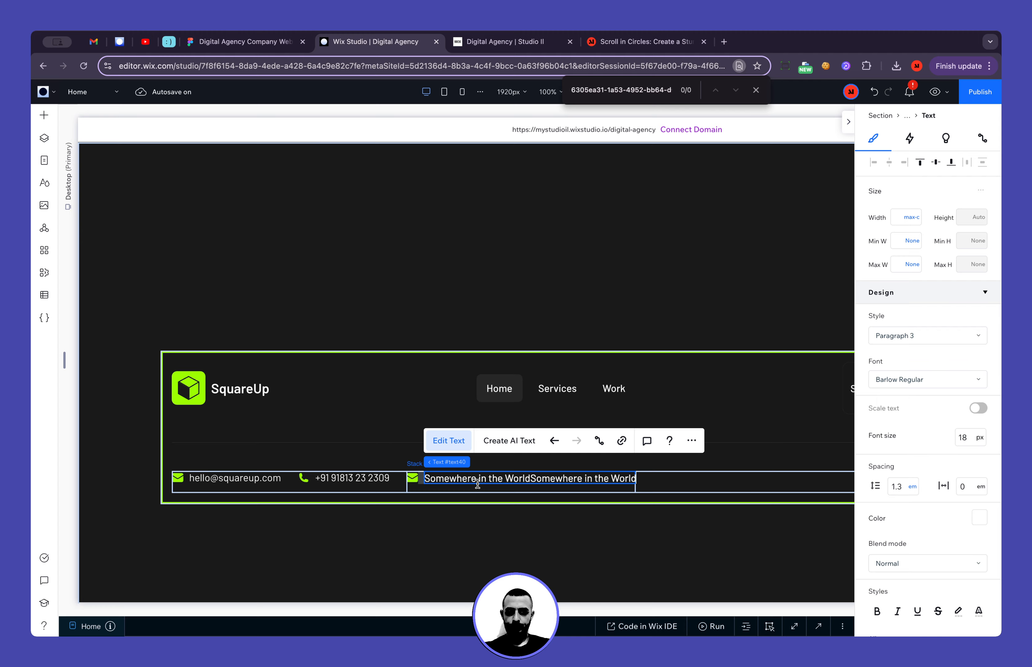
{"action": "key", "text": "super+a"}
{"action": "type", "text": "Somewhere in the World"}
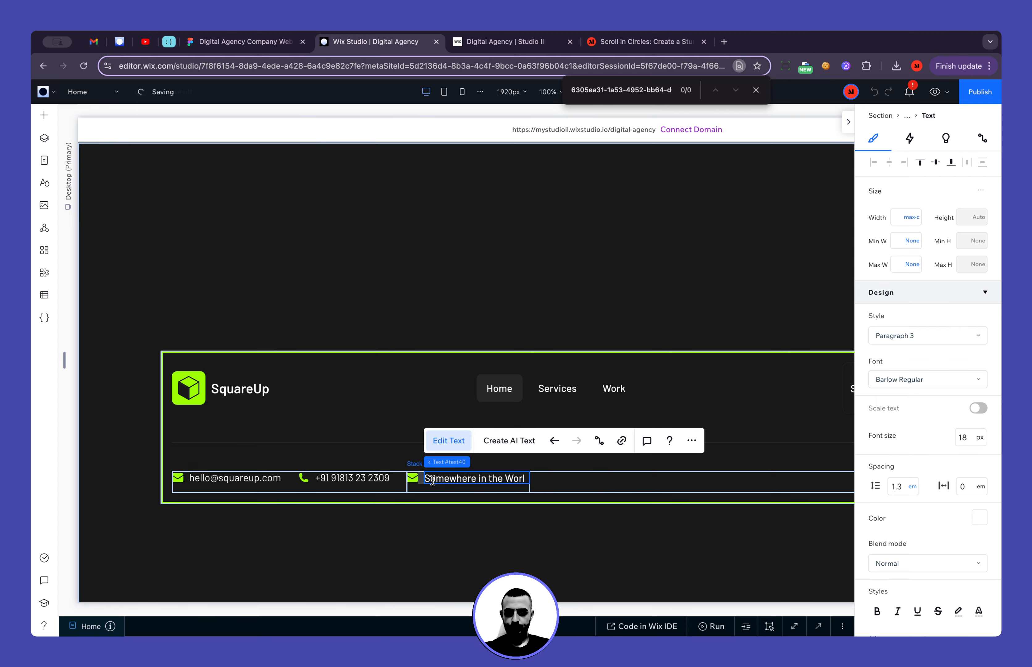
{"action": "key", "text": "super+a"}
{"action": "type", "text": "Somewhere in the World"}
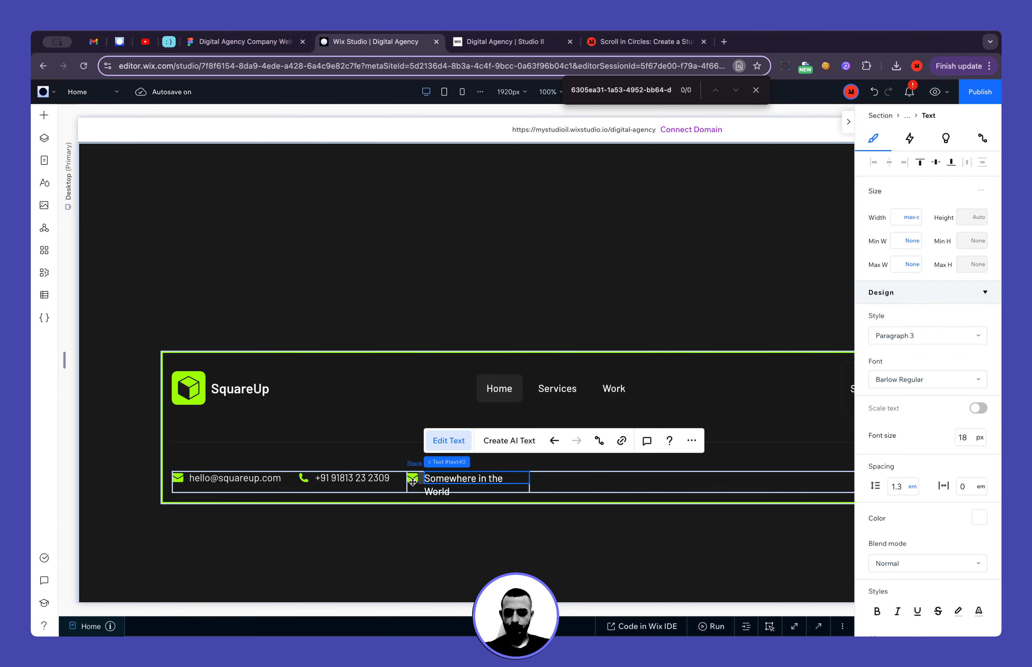
Replace the third contact item's icon with the Address vector art from the Icons folder in Site Files
{"action": "left_click", "coordinate": [413, 481]}
{"action": "left_click", "coordinate": [427, 447]}
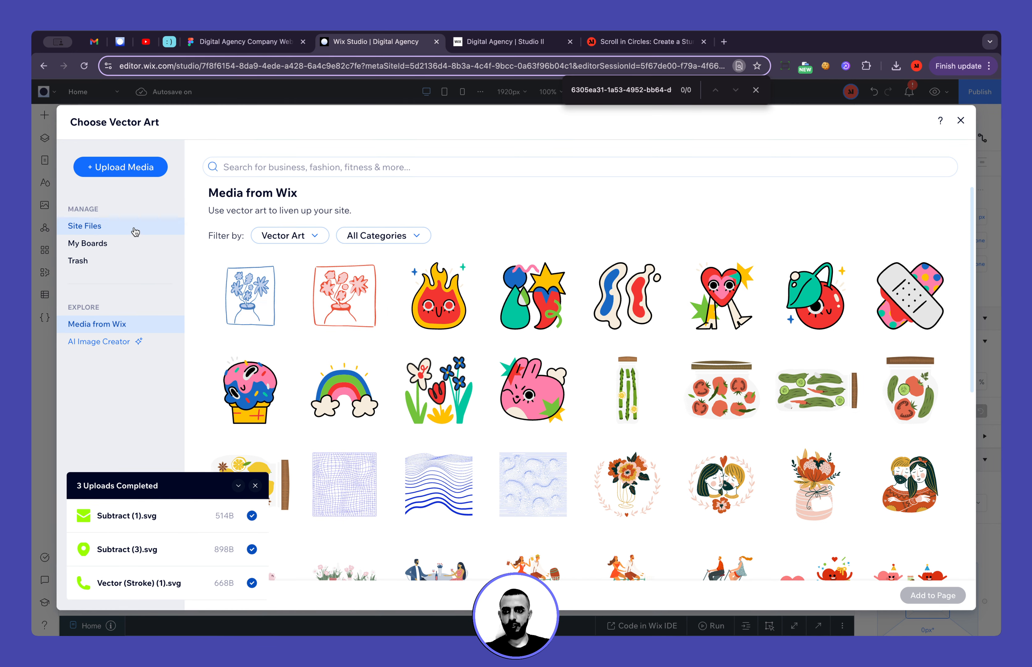
{"action": "left_click", "coordinate": [135, 232]}
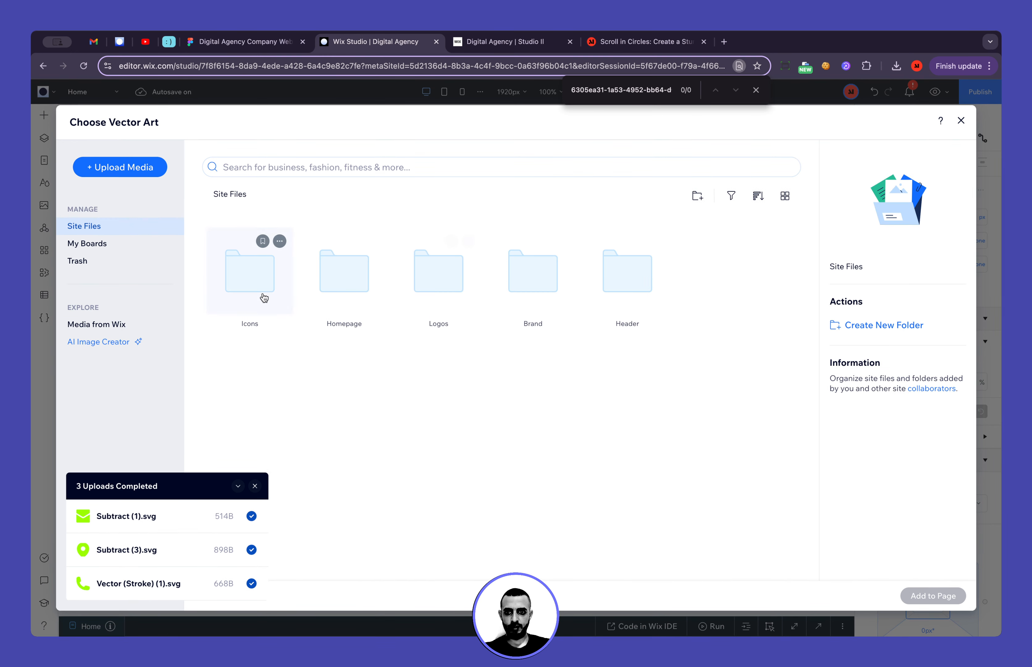
{"action": "left_click", "coordinate": [264, 297]}
{"action": "double_click", "coordinate": [409, 292]}
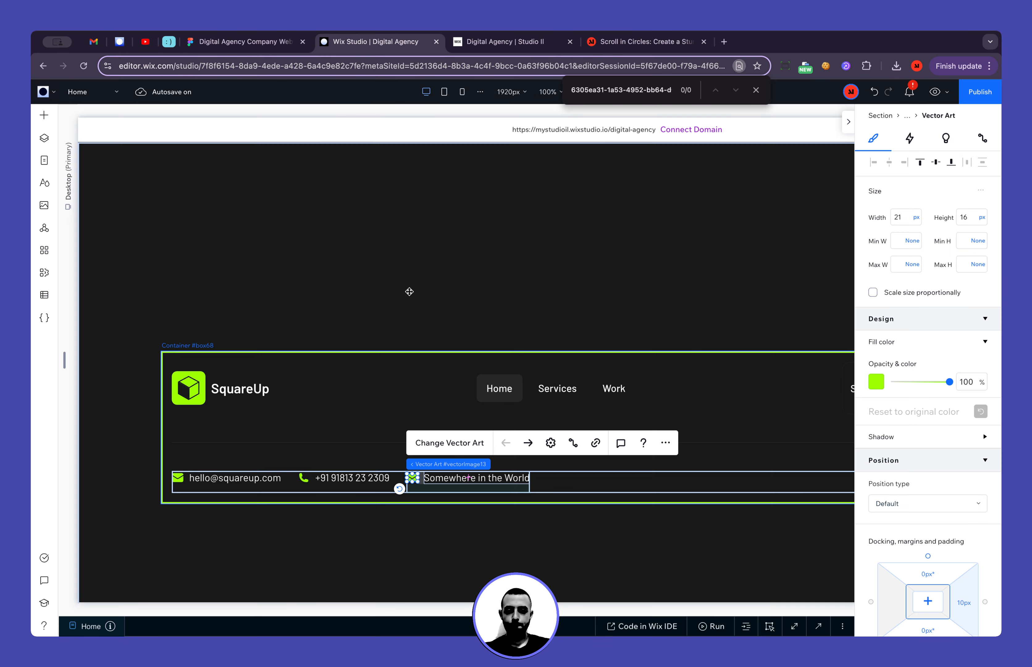
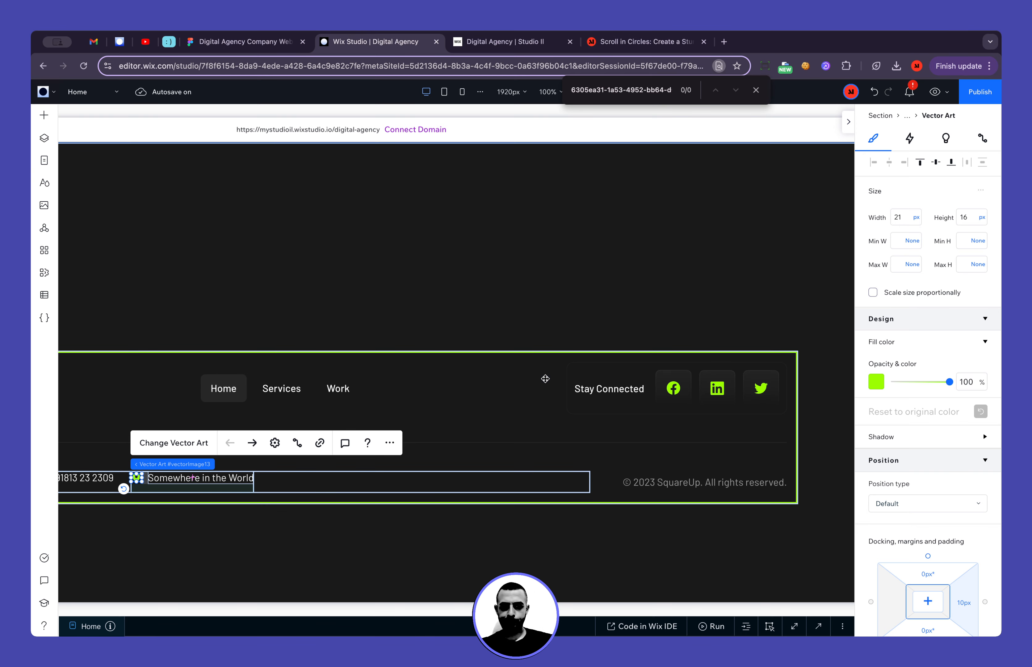
Select the footer container and switch the editor to the tablet breakpoint
{"action": "scroll", "coordinate": [564, 382], "scroll_direction": "left", "scroll_amount": 2}
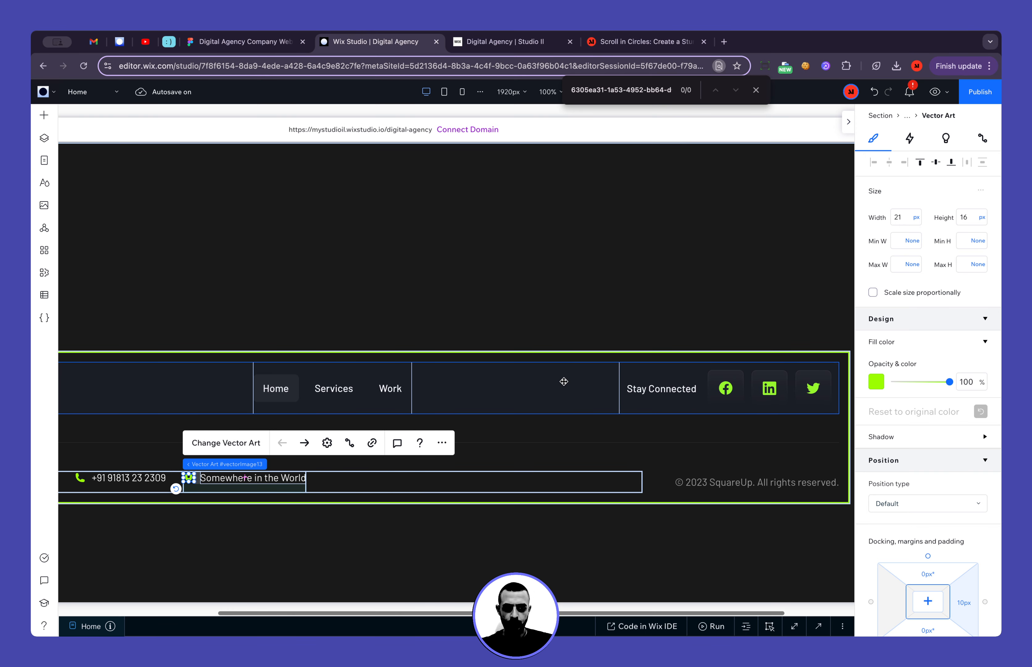
{"action": "left_click", "coordinate": [668, 454]}
{"action": "scroll", "coordinate": [668, 454], "scroll_direction": "left", "scroll_amount": 5}
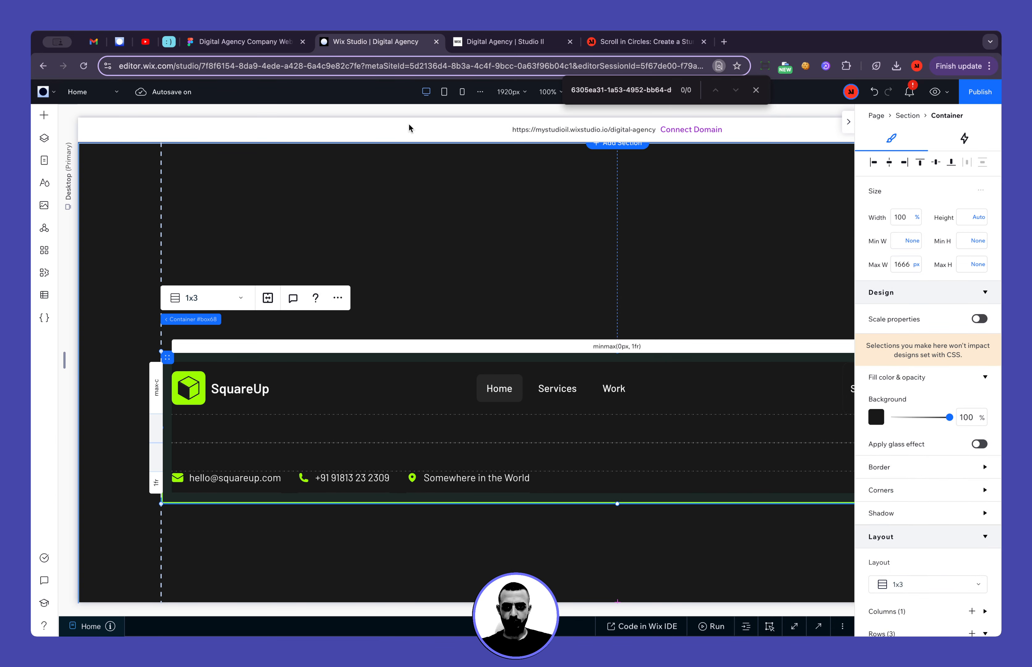
{"action": "left_click", "coordinate": [444, 91]}
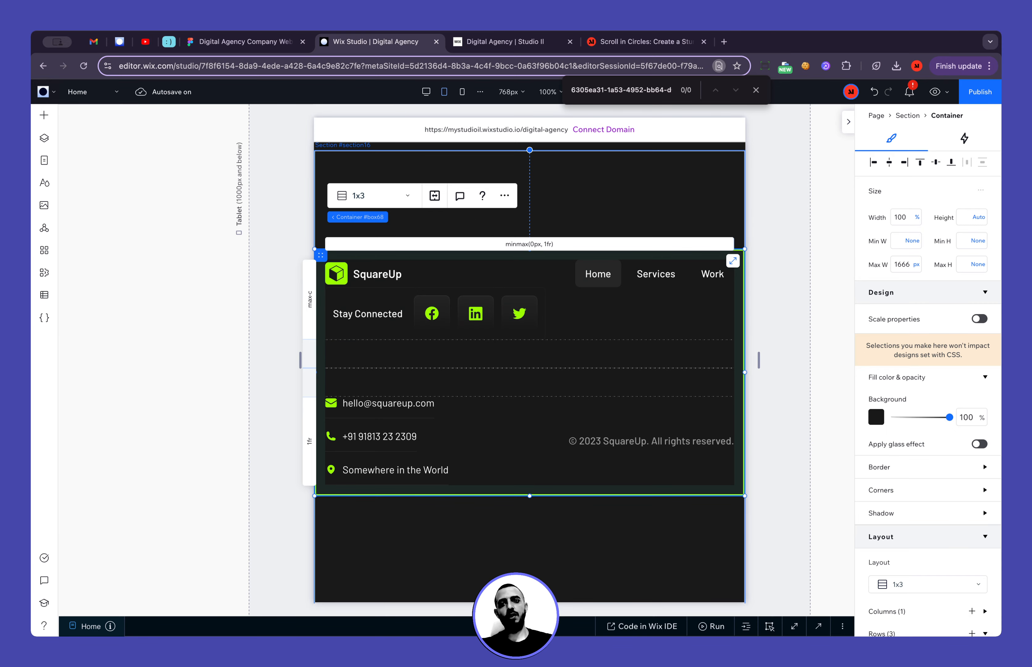
Examine the footer of the narrow mobile layout in the Figma design, including how its logo, menu and social icons are arranged
{"action": "left_click", "coordinate": [263, 47]}
{"action": "scroll", "coordinate": [372, 287], "scroll_direction": "down", "scroll_amount": 8}
{"action": "scroll", "coordinate": [373, 287], "scroll_direction": "right", "scroll_amount": 3}
{"action": "scroll", "coordinate": [372, 286], "scroll_direction": "right", "scroll_amount": 8}
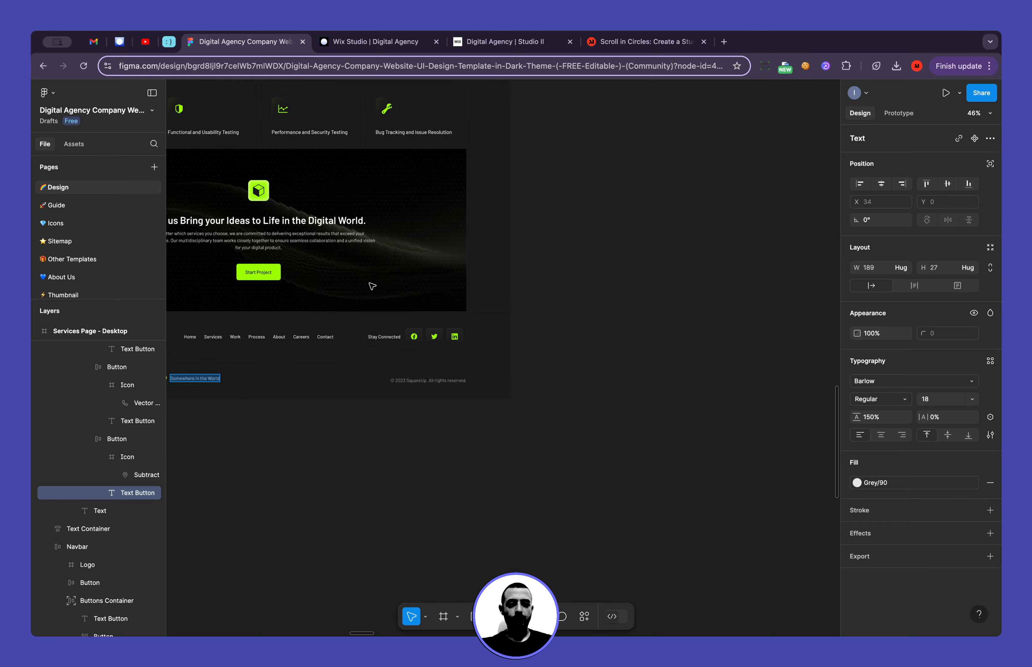
{"action": "scroll", "coordinate": [372, 286], "scroll_direction": "up", "scroll_amount": 6}
{"action": "scroll", "coordinate": [372, 287], "scroll_direction": "up", "scroll_amount": 3}
{"action": "scroll", "coordinate": [372, 286], "scroll_direction": "right", "scroll_amount": 1}
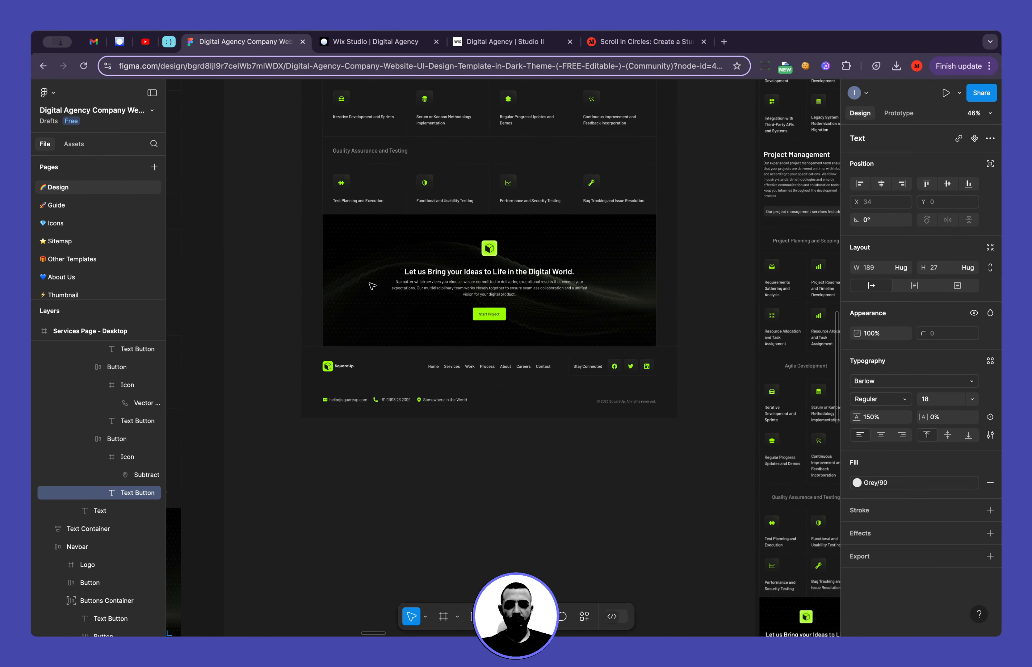
{"action": "scroll", "coordinate": [515, 363], "scroll_direction": "up", "scroll_amount": 4}
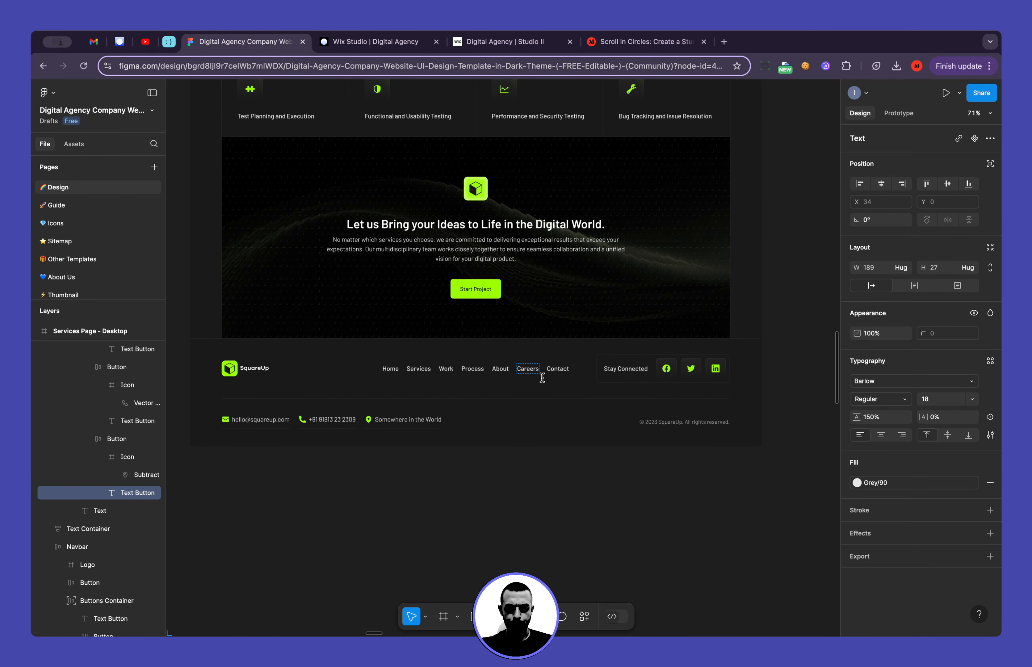
{"action": "scroll", "coordinate": [587, 386], "scroll_direction": "right", "scroll_amount": 8}
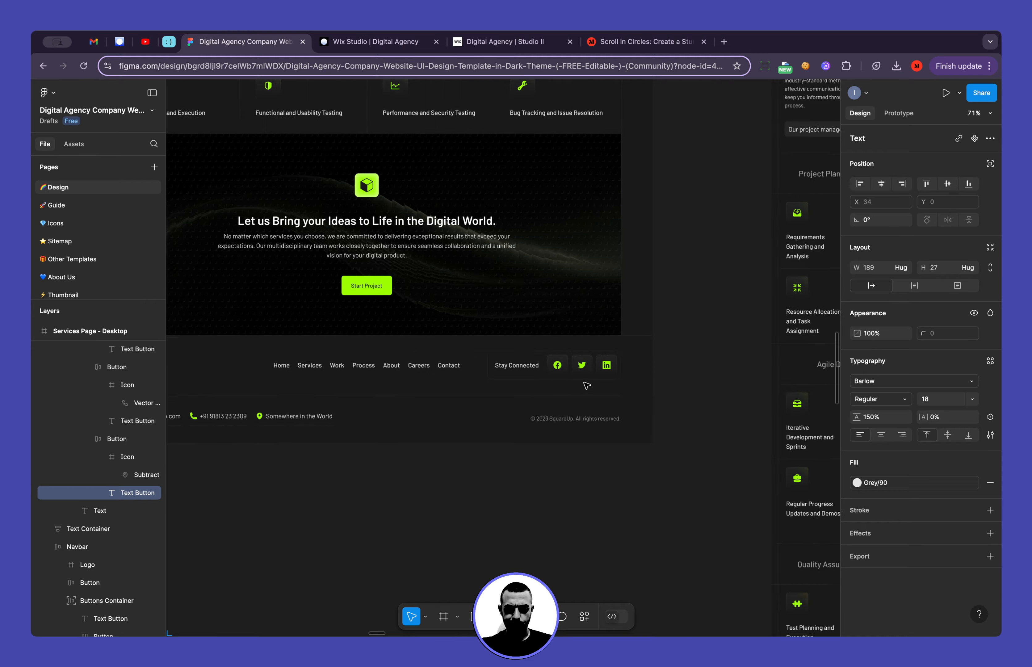
{"action": "scroll", "coordinate": [587, 386], "scroll_direction": "down", "scroll_amount": 12}
{"action": "scroll", "coordinate": [587, 385], "scroll_direction": "down", "scroll_amount": 5}
{"action": "scroll", "coordinate": [587, 386], "scroll_direction": "right", "scroll_amount": 1}
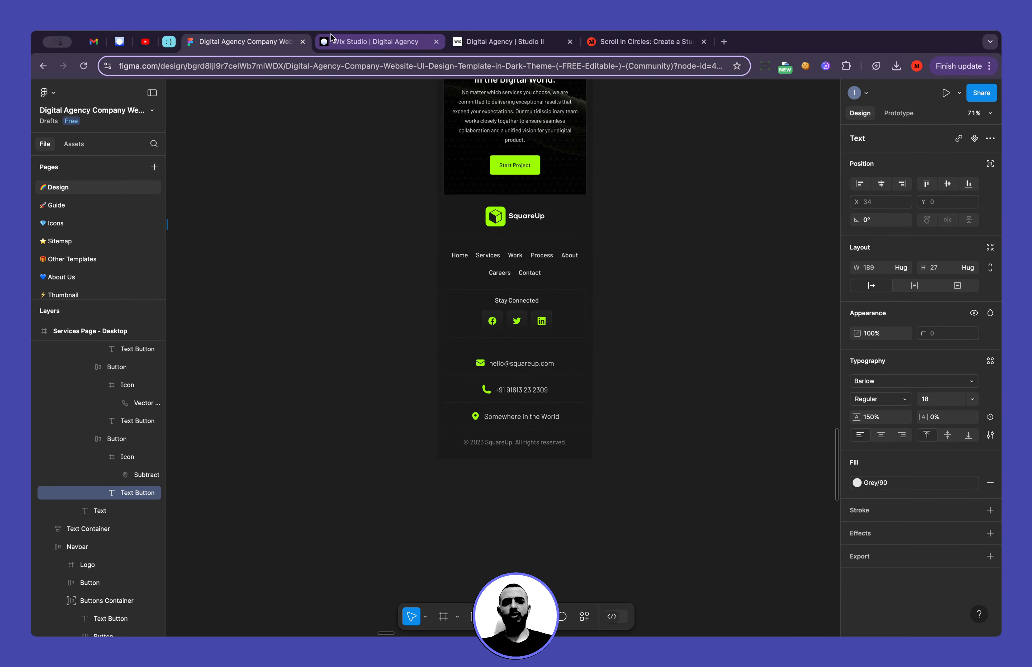
Back in Wix Studio, set the item width of the flexbox holding the logo, menu and social icons to 100%
{"action": "left_click", "coordinate": [333, 44]}
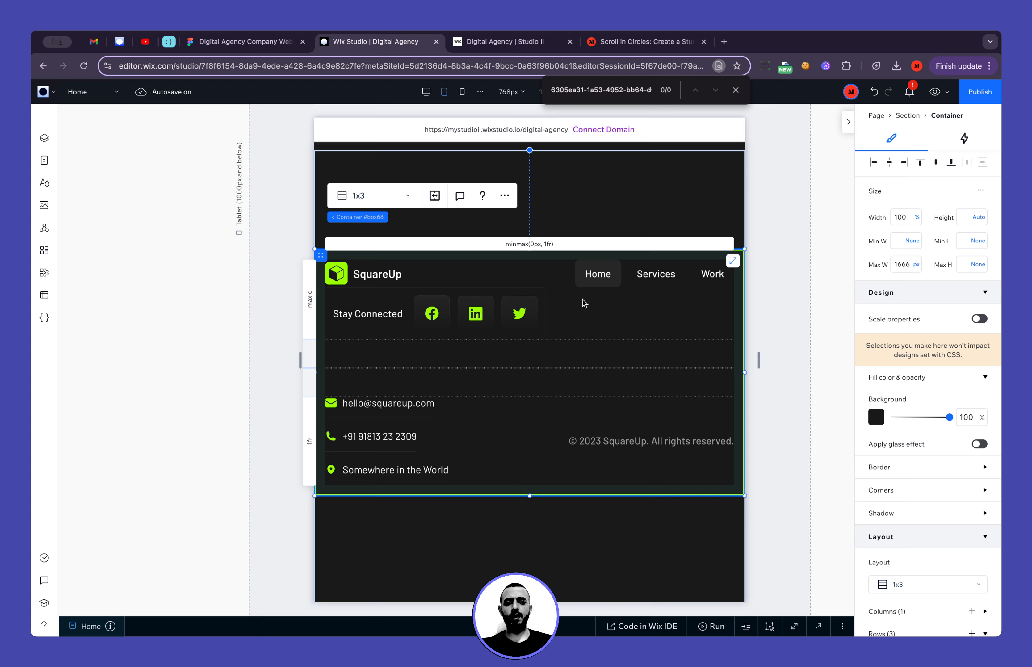
{"action": "left_click", "coordinate": [553, 277]}
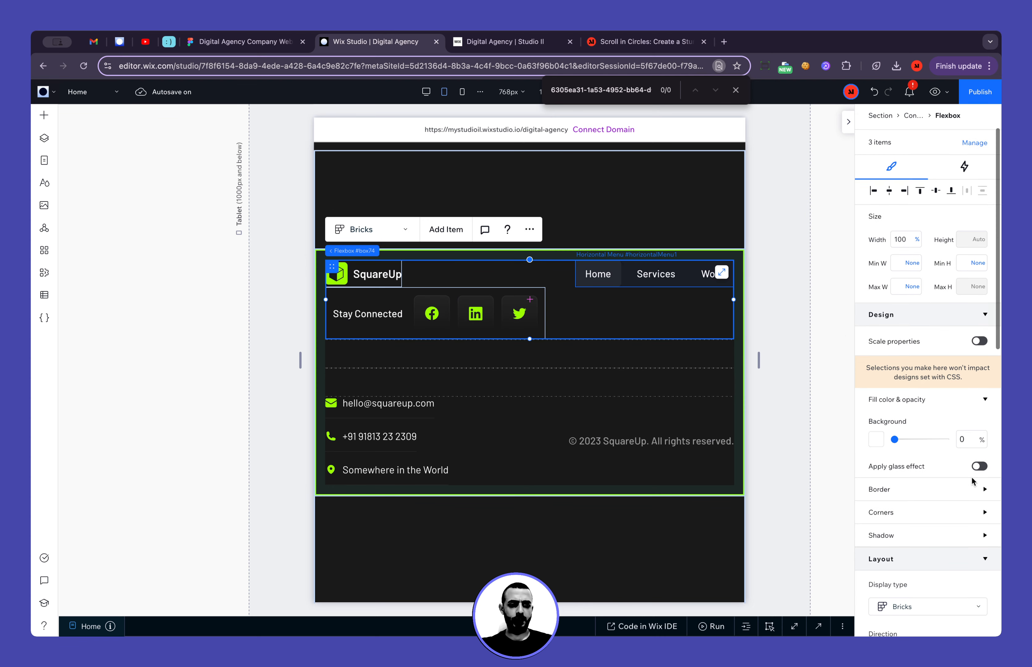
{"action": "scroll", "coordinate": [972, 477], "scroll_direction": "down", "scroll_amount": 5}
{"action": "scroll", "coordinate": [933, 338], "scroll_direction": "up", "scroll_amount": 2}
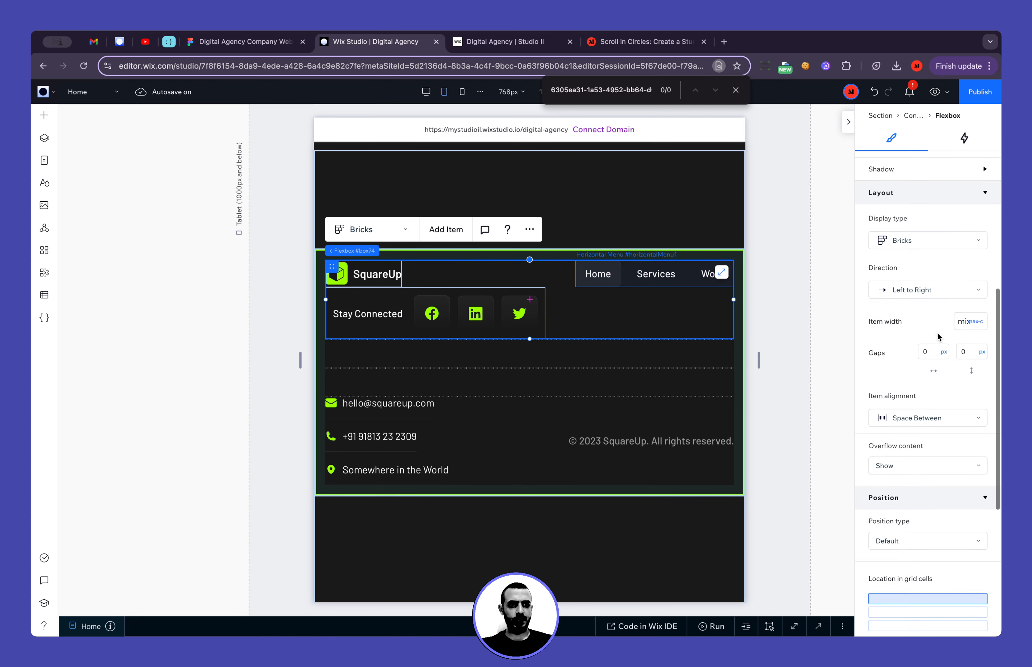
{"action": "left_click", "coordinate": [961, 321]}
{"action": "type", "text": "100"}
{"action": "key", "text": "Return"}
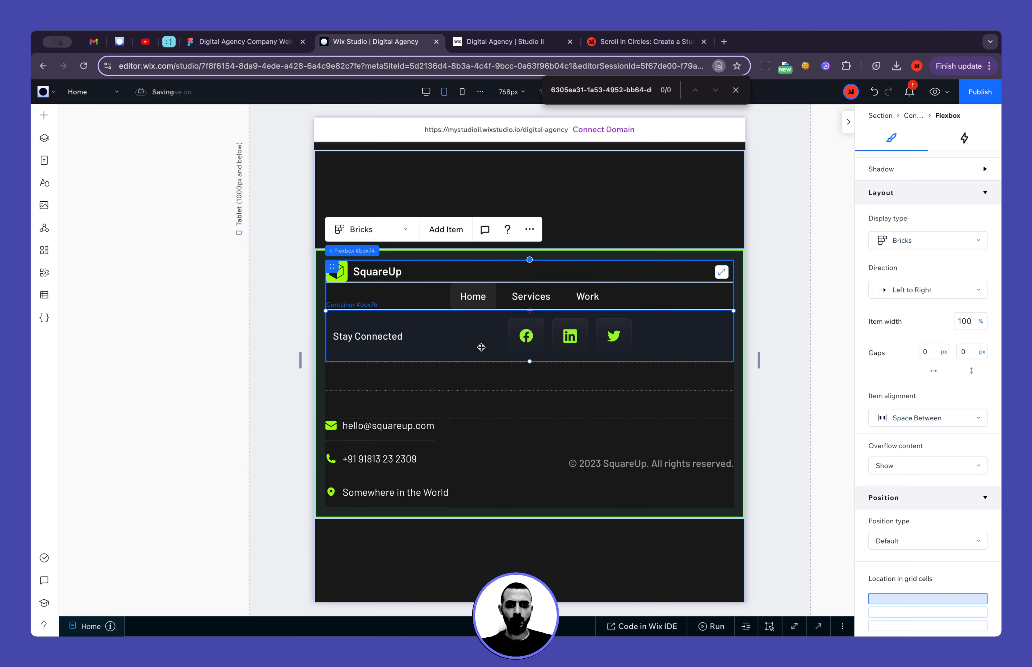
Compare the Stay Connected container with the Figma footer and change its layout grid to 1x2
{"action": "left_click", "coordinate": [507, 349]}
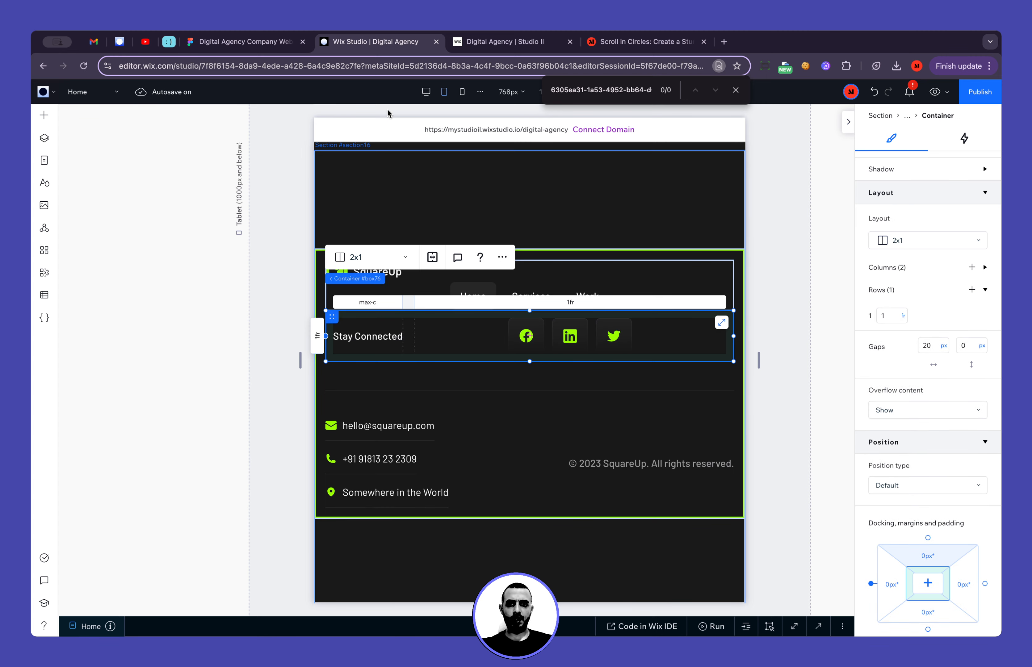
{"action": "left_click", "coordinate": [259, 47]}
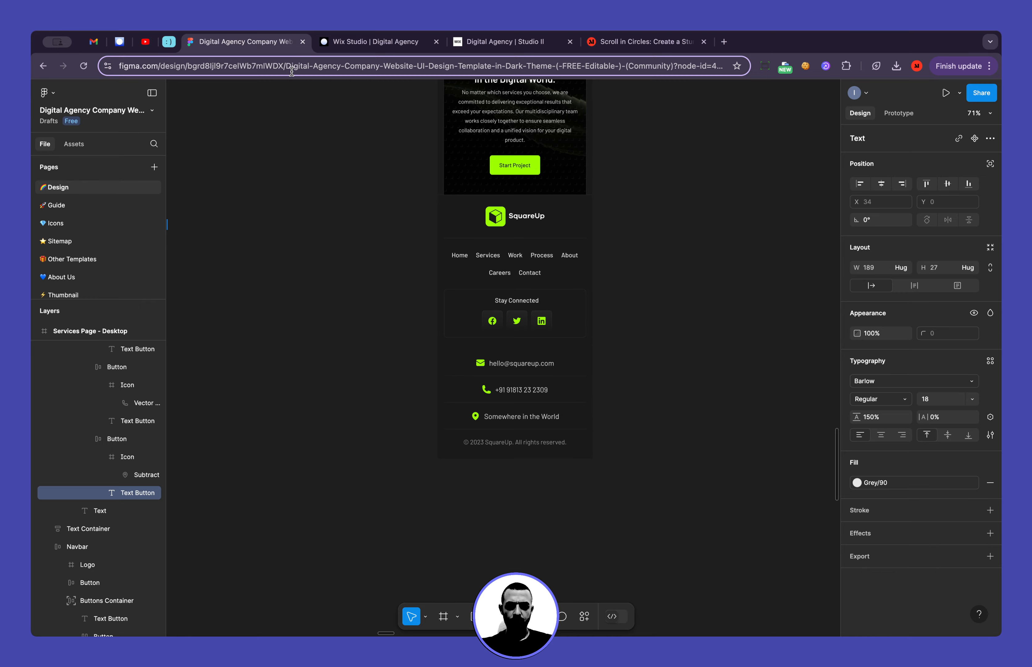
{"action": "left_click", "coordinate": [341, 41]}
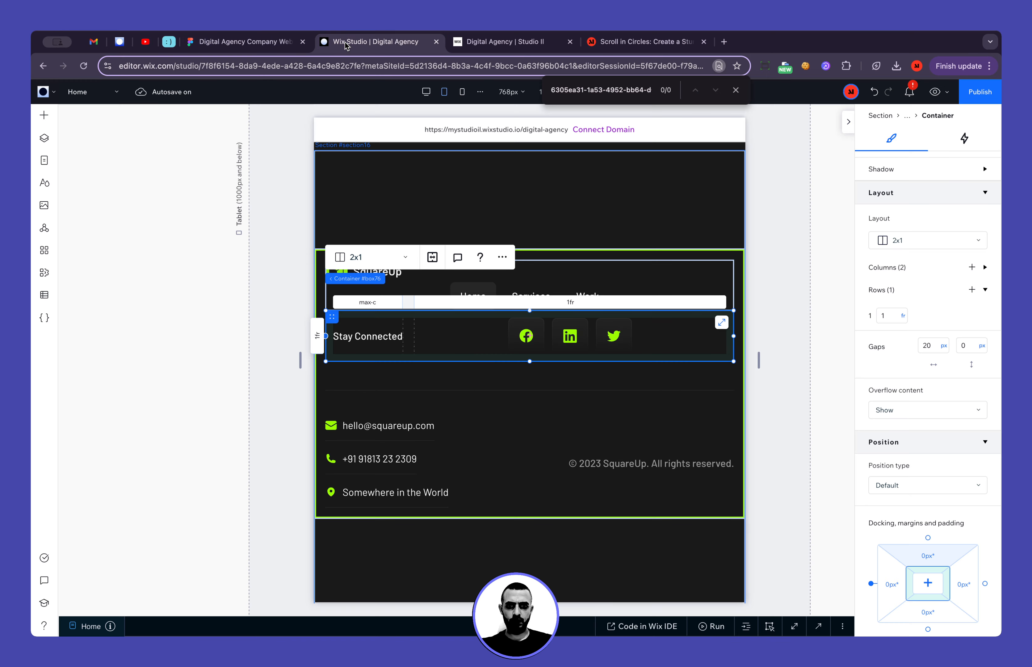
{"action": "left_click", "coordinate": [393, 259]}
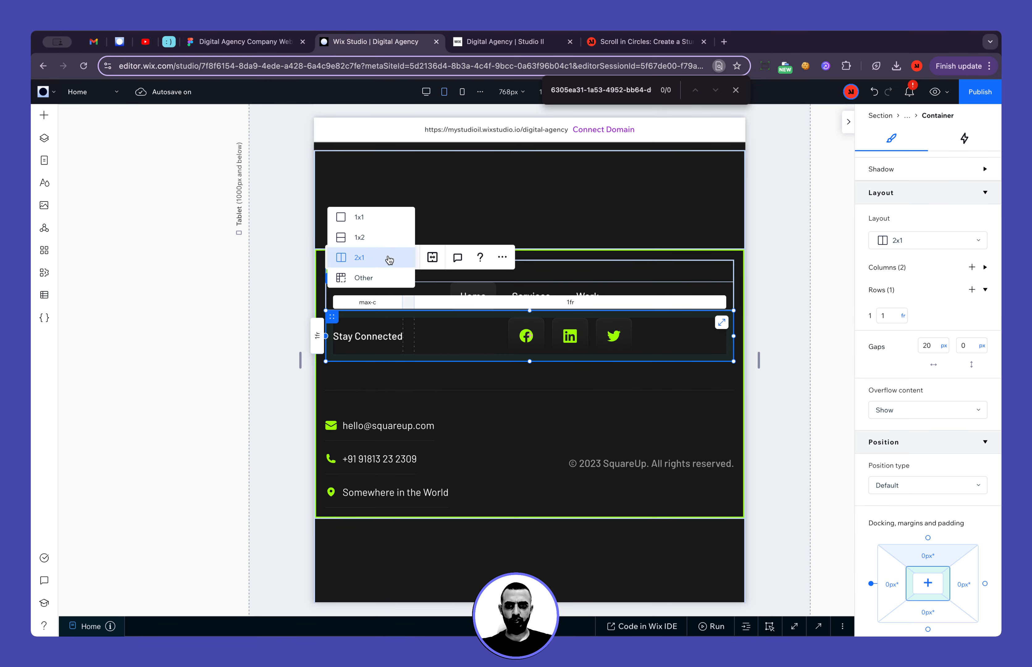
{"action": "left_click", "coordinate": [381, 239]}
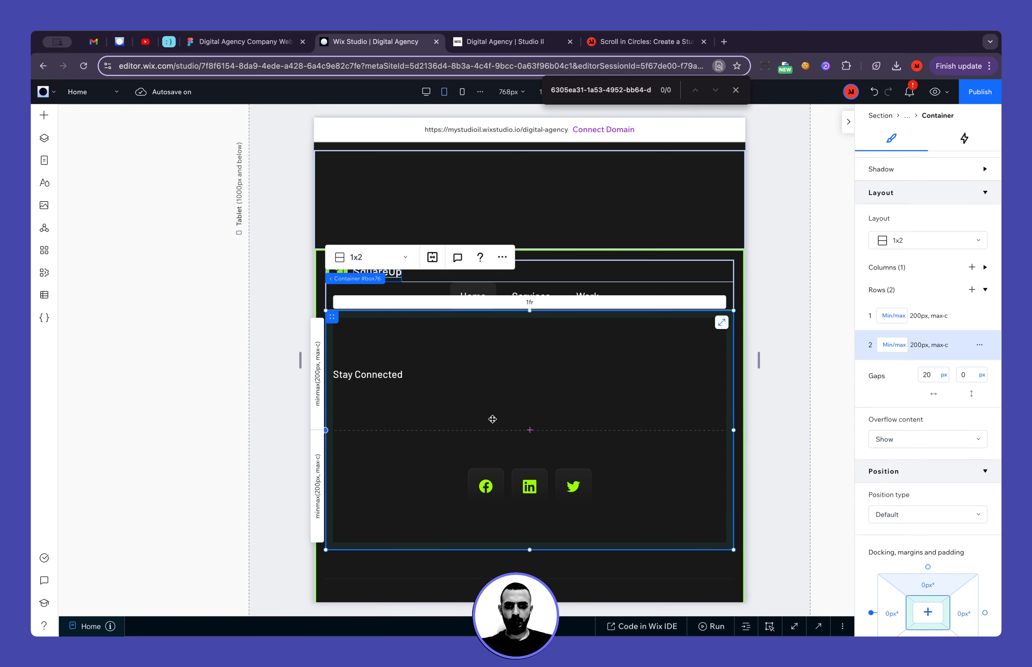
Center-align the "Stay Connected" text
{"action": "left_click", "coordinate": [694, 374]}
{"action": "scroll", "coordinate": [920, 443], "scroll_direction": "down", "scroll_amount": 4}
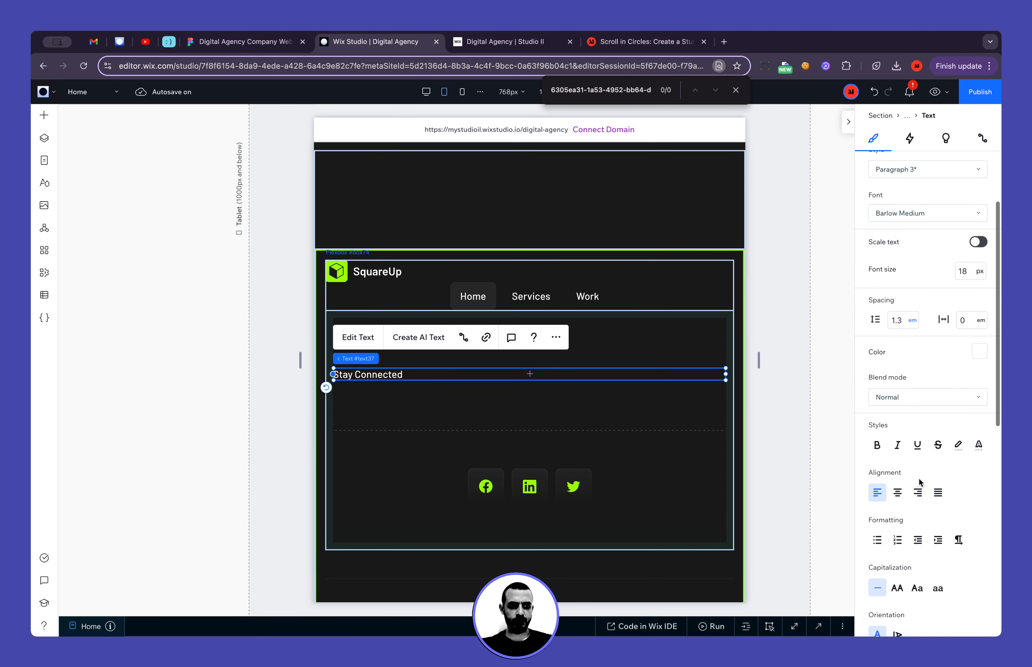
{"action": "left_click", "coordinate": [897, 493]}
Size the Stay Connected container's first row to max content and its second row to 1 fr
{"action": "left_click", "coordinate": [632, 478]}
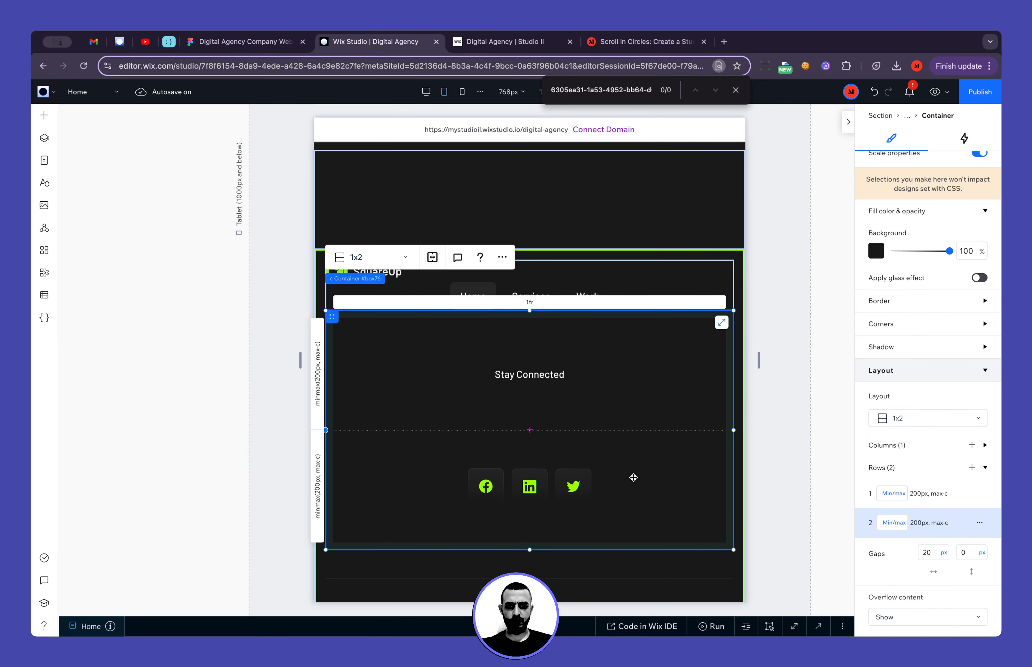
{"action": "left_click", "coordinate": [892, 495]}
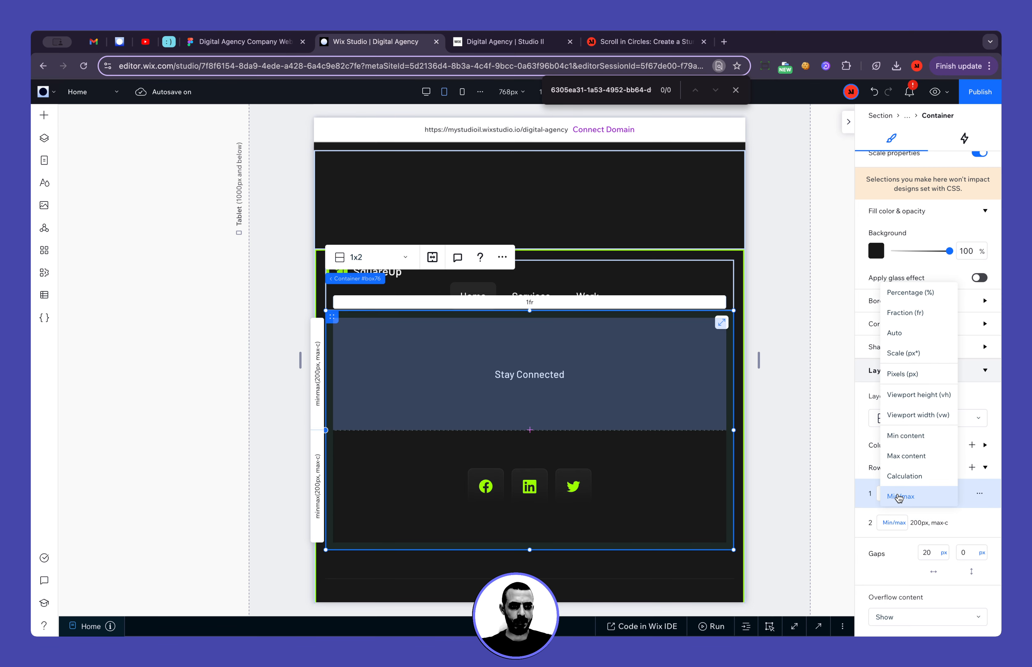
{"action": "left_click", "coordinate": [905, 455]}
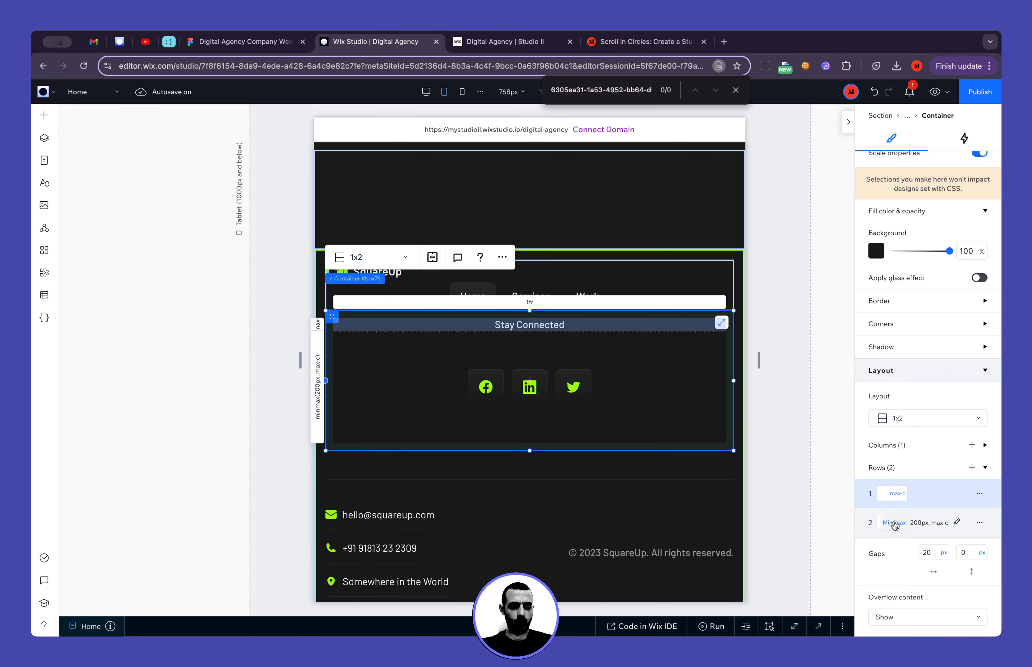
{"action": "left_click", "coordinate": [894, 522]}
{"action": "left_click", "coordinate": [904, 343]}
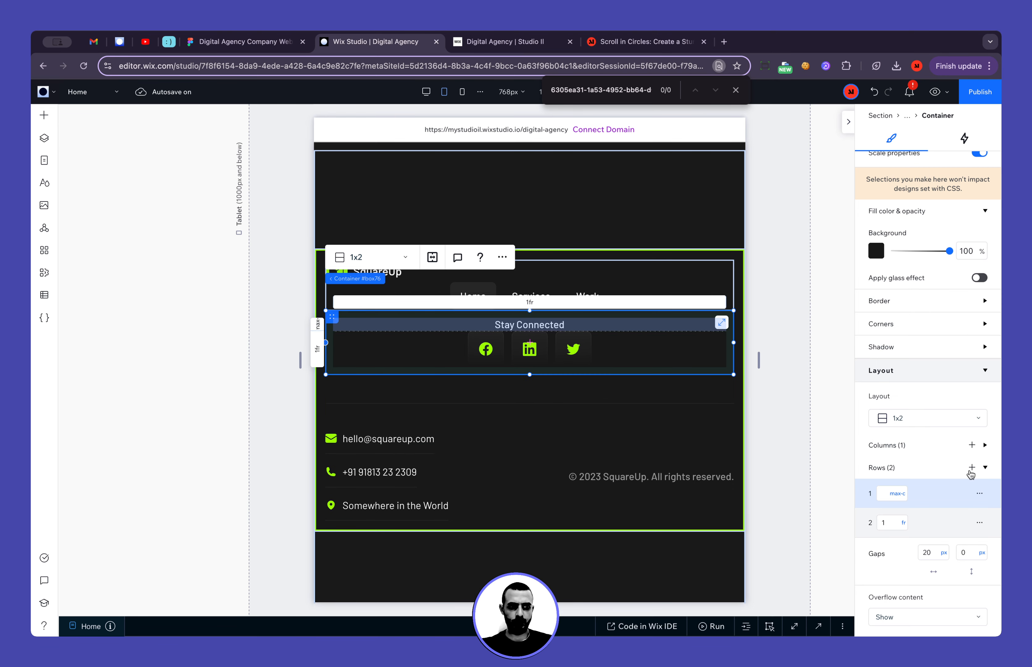
Set the Stay Connected container's vertical gap to 20 px
{"action": "scroll", "coordinate": [970, 474], "scroll_direction": "down", "scroll_amount": 2}
{"action": "left_click", "coordinate": [967, 484]}
{"action": "type", "text": "20"}
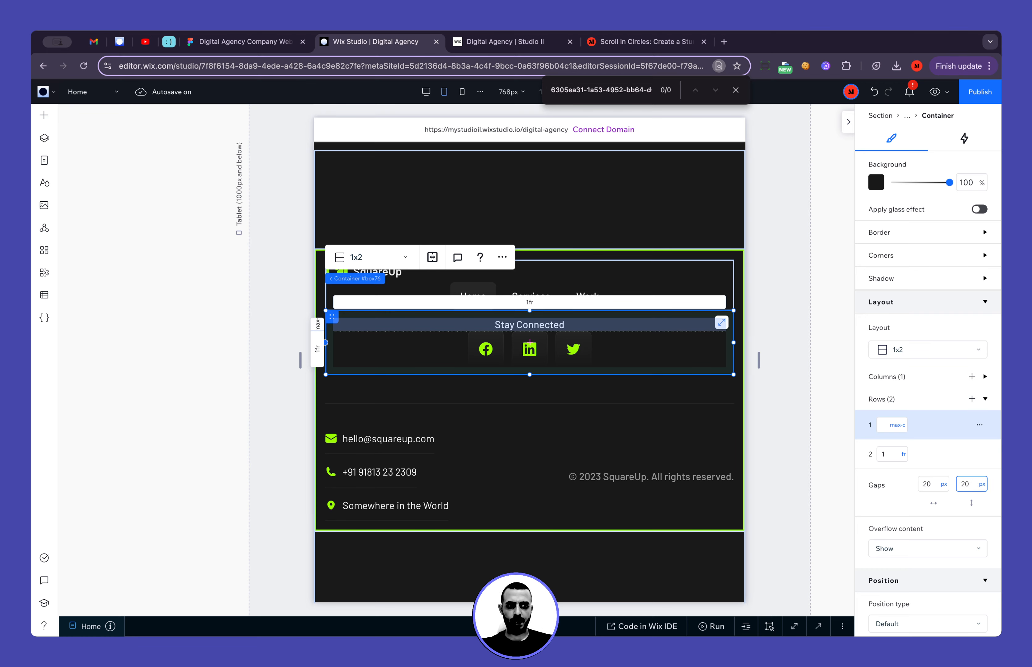
{"action": "left_click", "coordinate": [772, 490]}
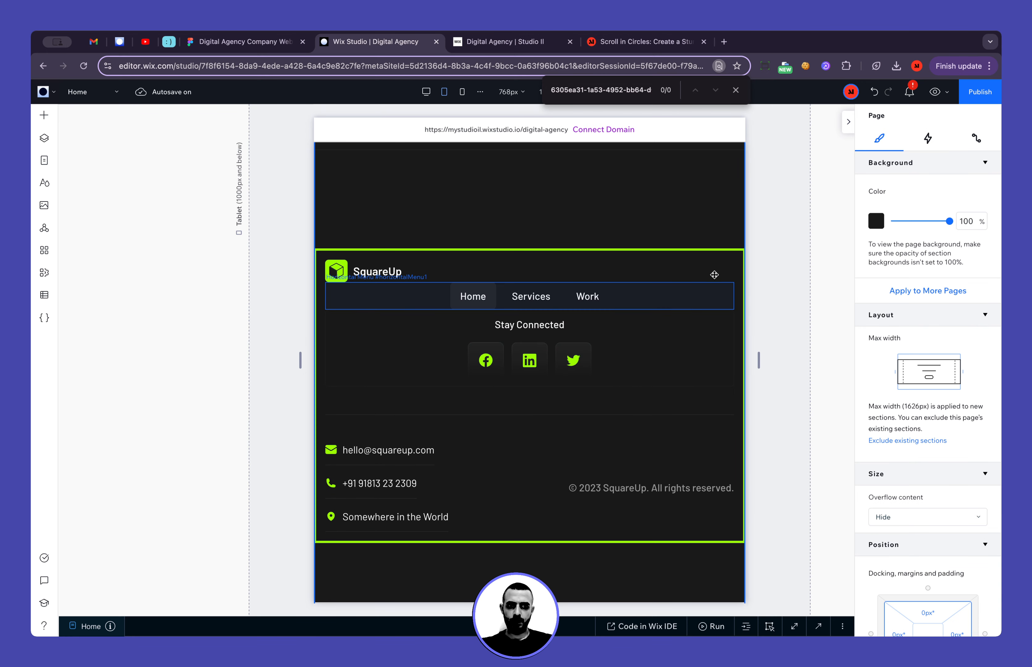
Check the logo placement in the Figma footer and center the Logo stack horizontally within its footer item
{"action": "left_click", "coordinate": [726, 269]}
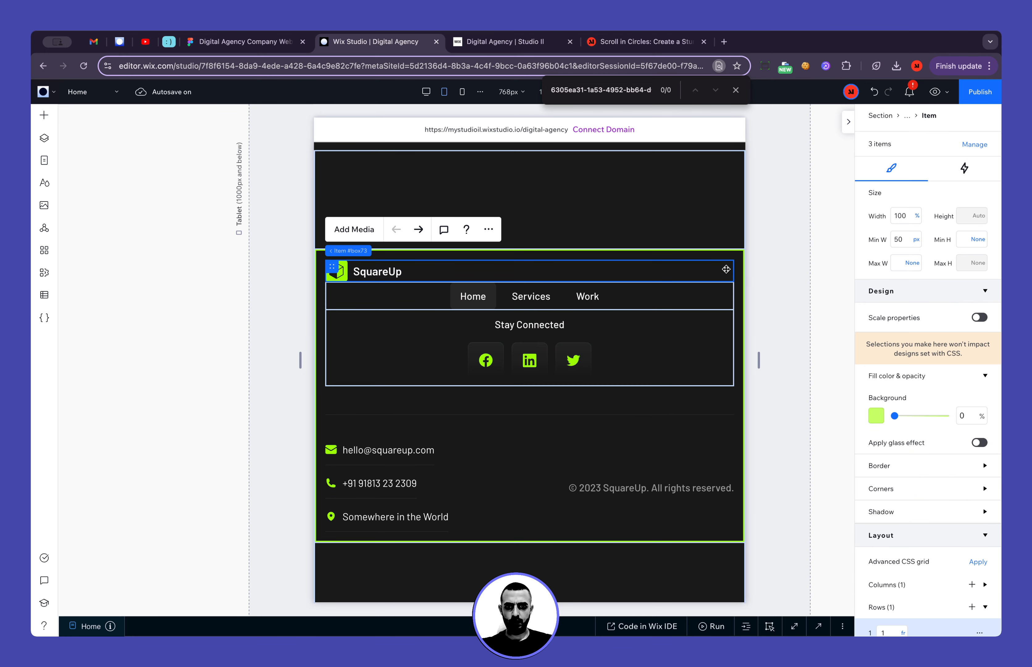
{"action": "left_click", "coordinate": [276, 48]}
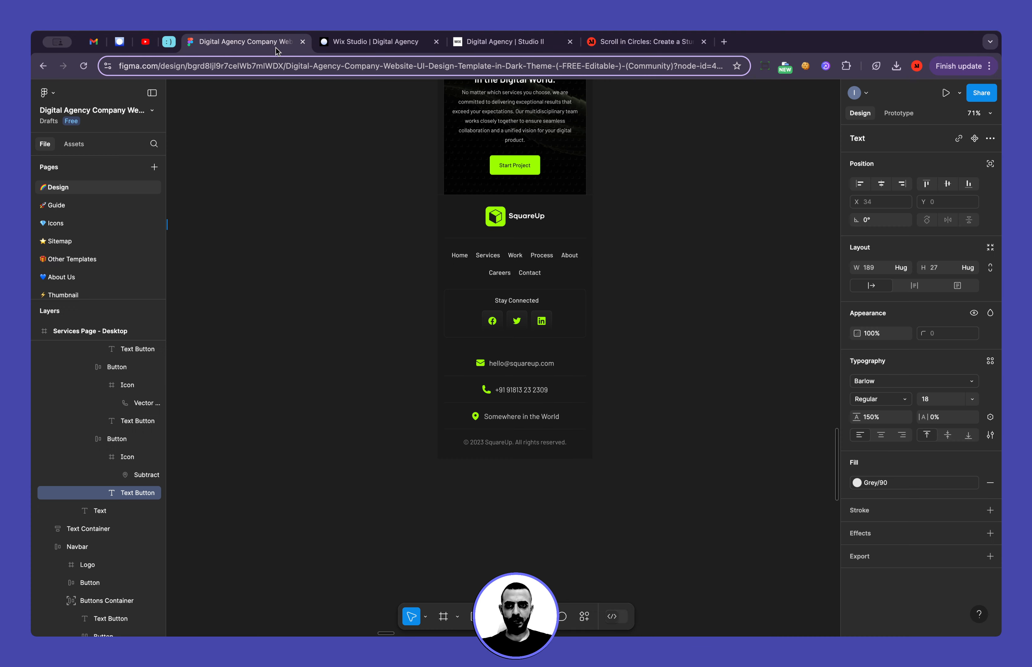
{"action": "left_click", "coordinate": [359, 46]}
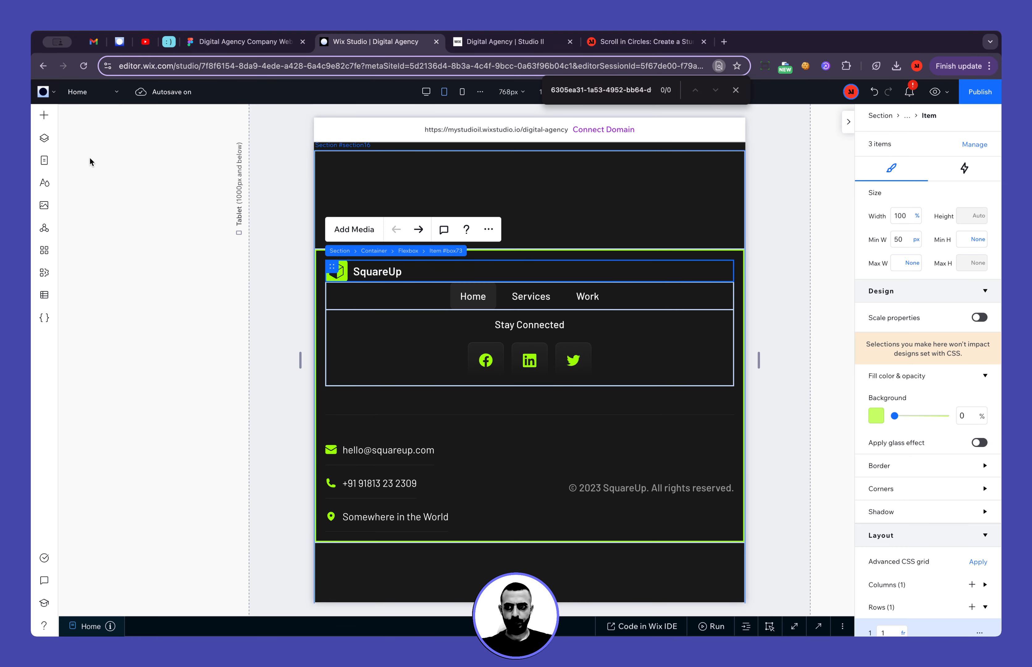
{"action": "left_click", "coordinate": [43, 138]}
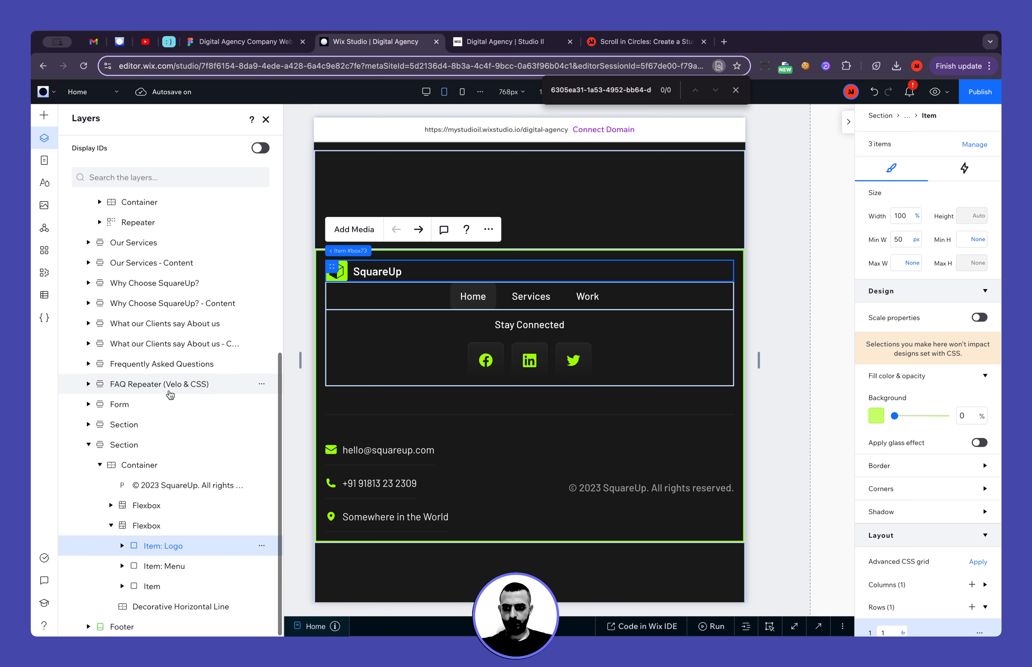
{"action": "left_click", "coordinate": [165, 525]}
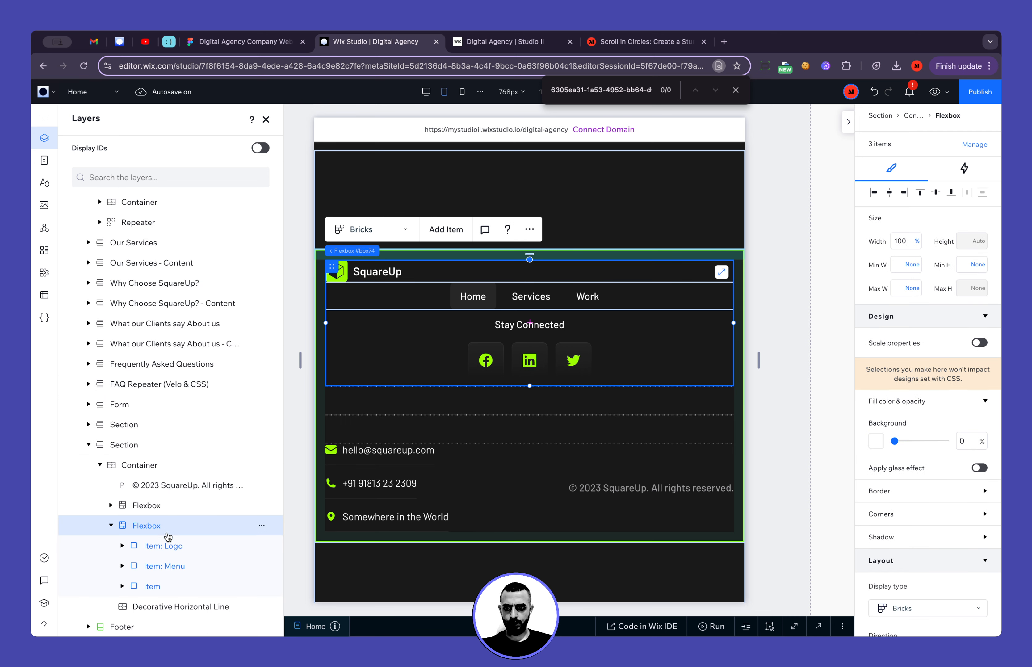
{"action": "left_click", "coordinate": [165, 548]}
{"action": "left_click", "coordinate": [122, 546]}
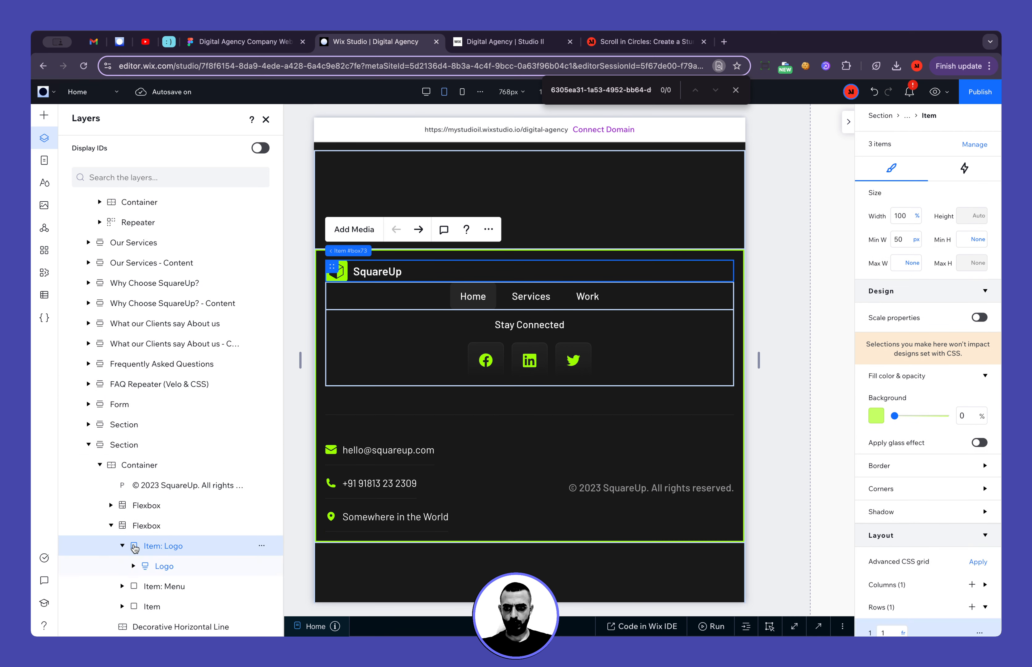
{"action": "left_click", "coordinate": [168, 566]}
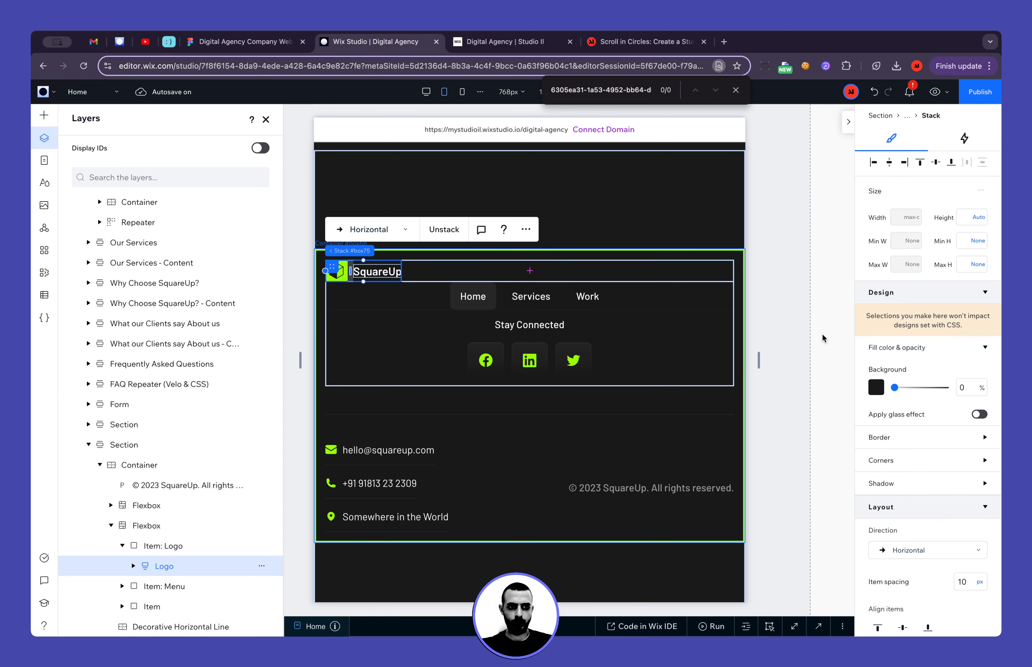
{"action": "left_click", "coordinate": [889, 165]}
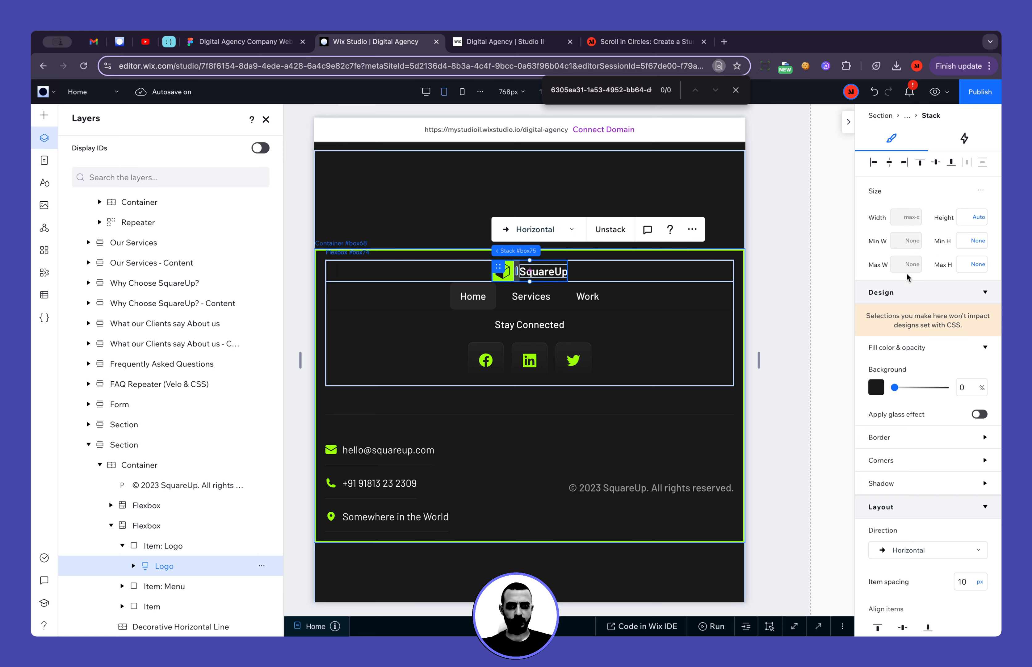
Set the vertical gap of the footer flexbox holding the logo, menu and Stay Connected items to 12 px
{"action": "left_click", "coordinate": [604, 370]}
{"action": "scroll", "coordinate": [919, 490], "scroll_direction": "down", "scroll_amount": 5}
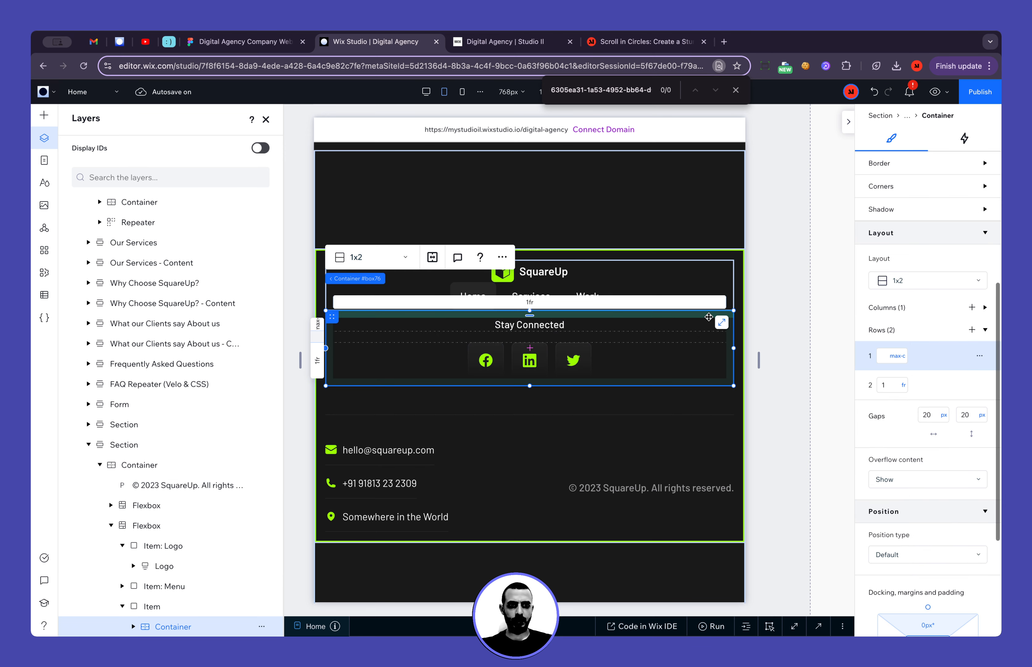
{"action": "left_click", "coordinate": [725, 271]}
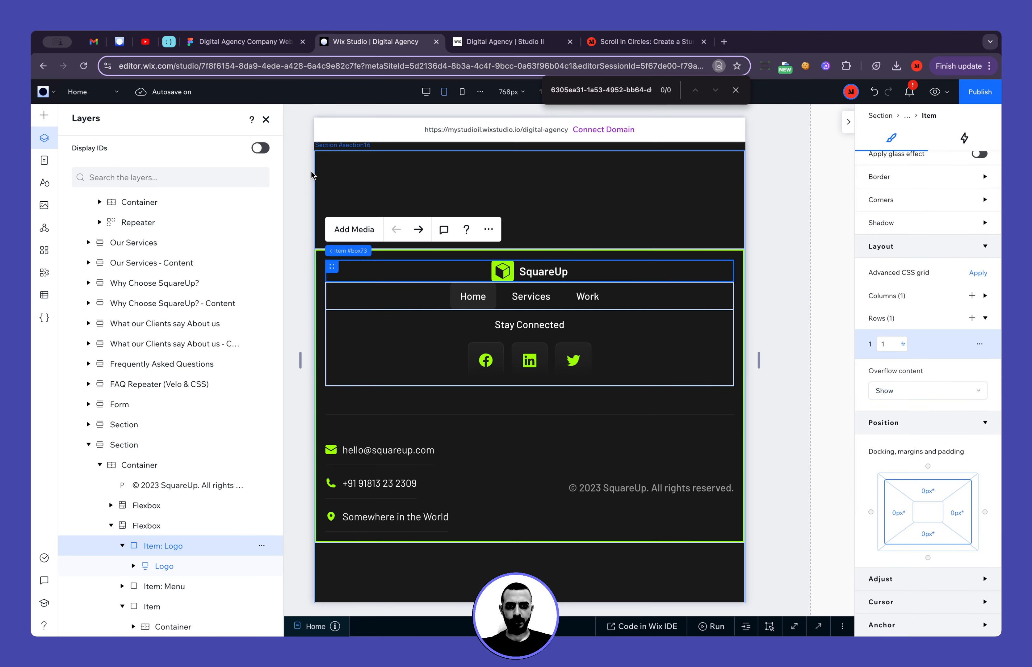
{"action": "left_click", "coordinate": [146, 526]}
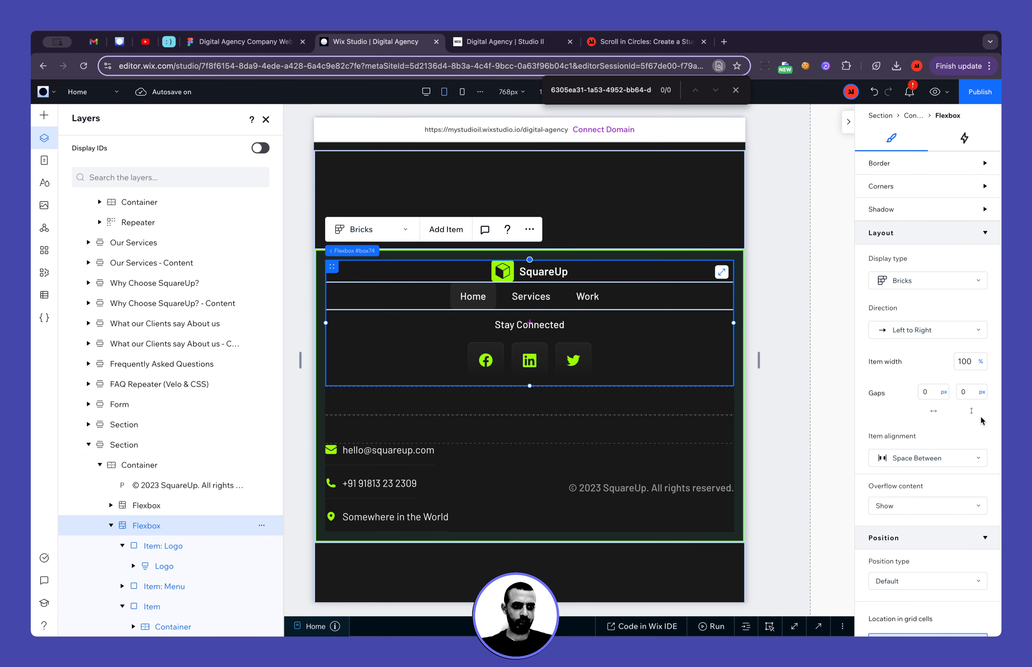
{"action": "left_click", "coordinate": [973, 393]}
{"action": "key", "text": "Return"}
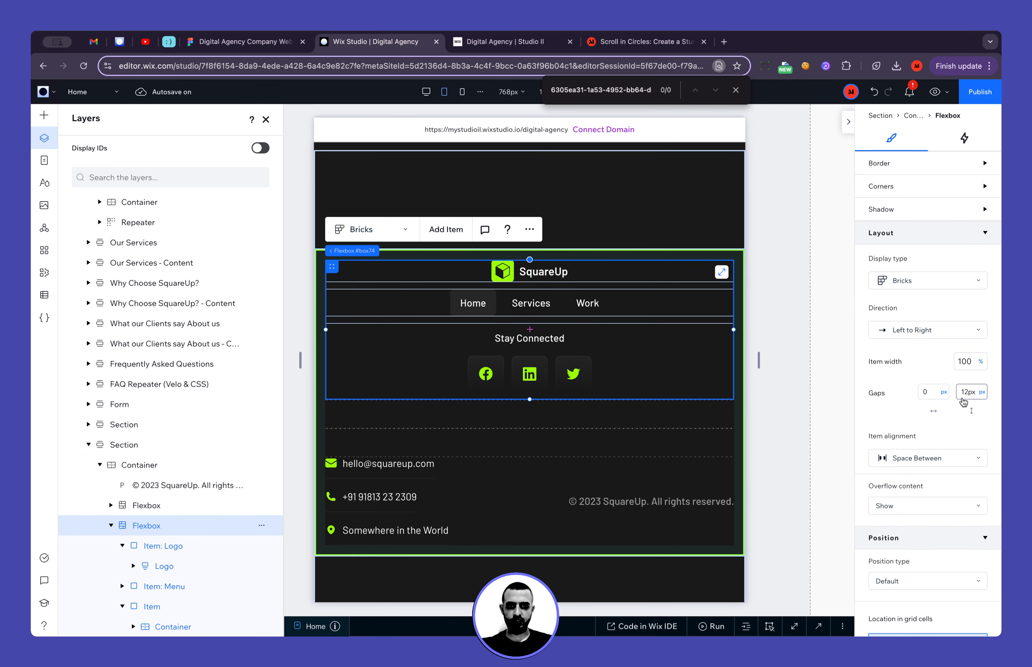
Check the upper footer container's item spacing in Figma and set the matching Wix Studio flexbox's vertical gap to 30 px
{"action": "left_click", "coordinate": [243, 42]}
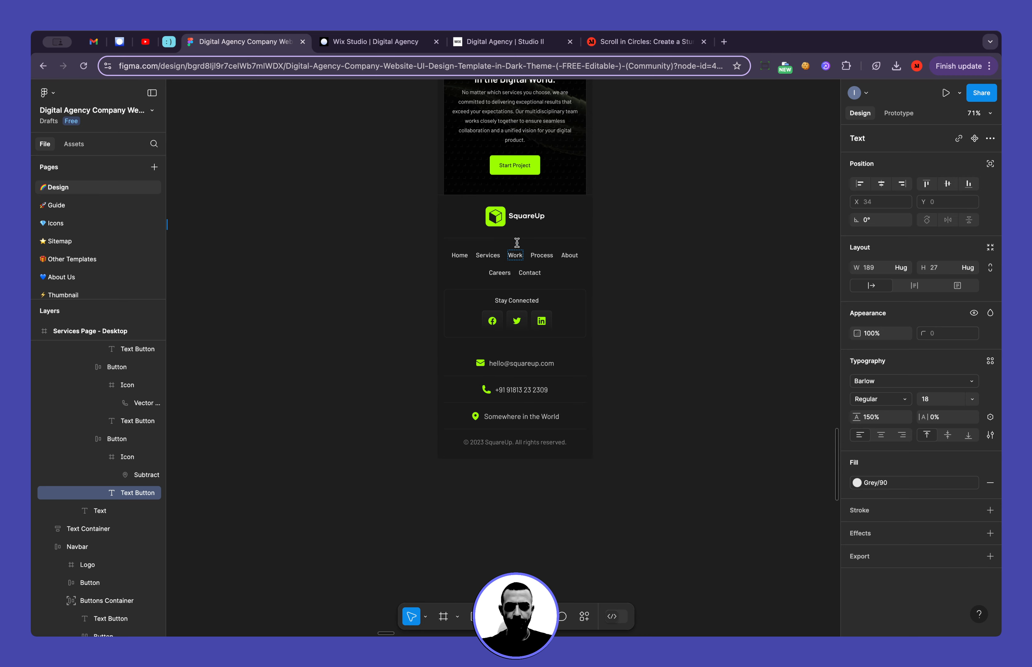
{"action": "left_click", "coordinate": [498, 224]}
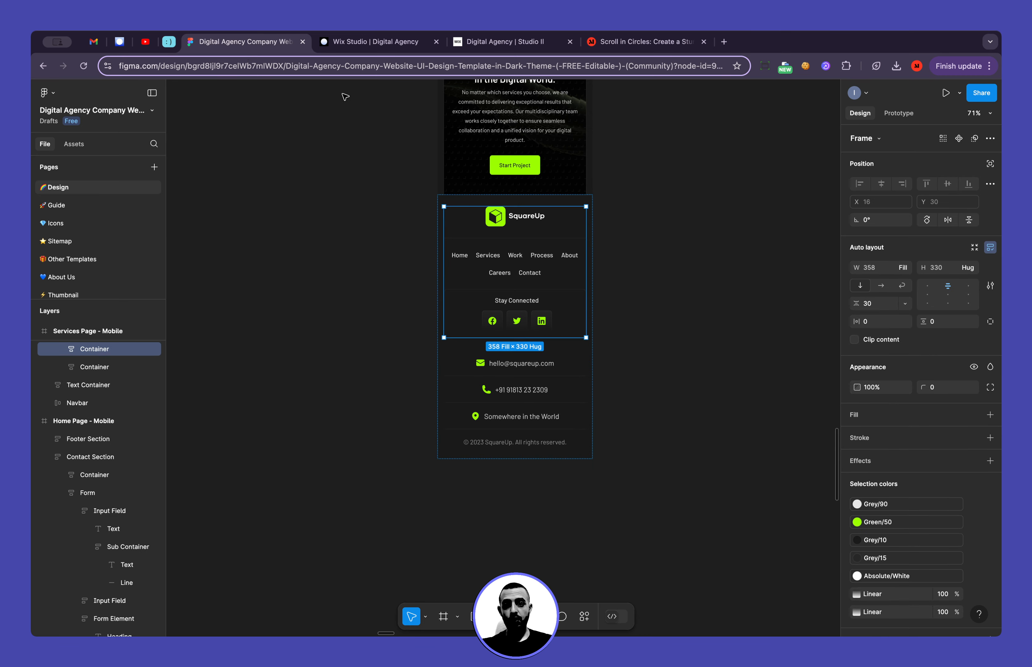
{"action": "left_click", "coordinate": [345, 44]}
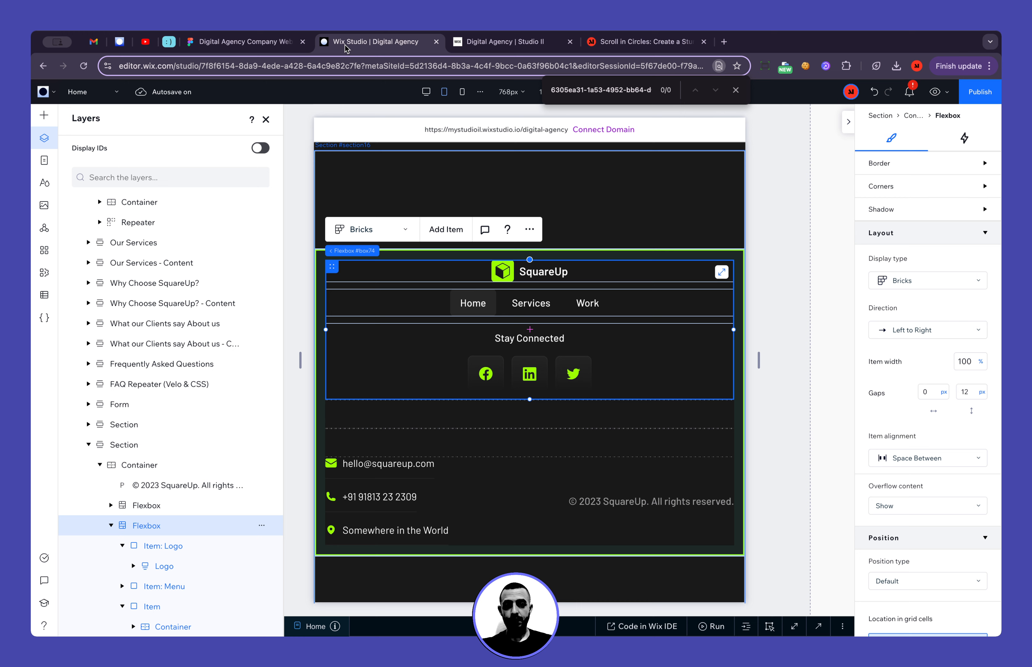
{"action": "left_click", "coordinate": [972, 394]}
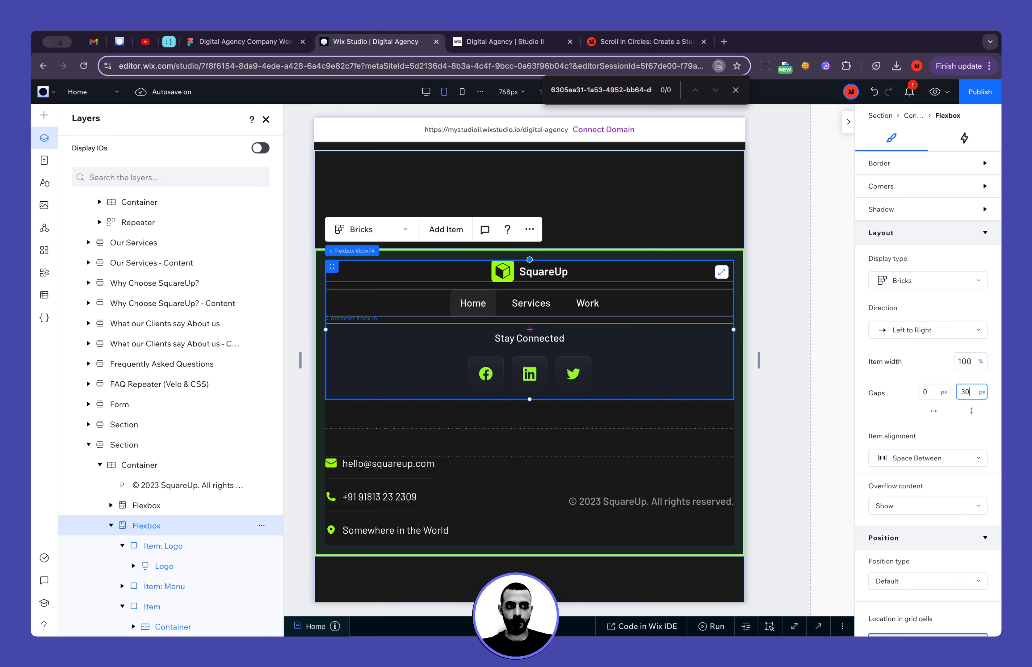
{"action": "type", "text": "30"}
{"action": "key", "text": "Return"}
{"action": "left_click", "coordinate": [801, 428]}
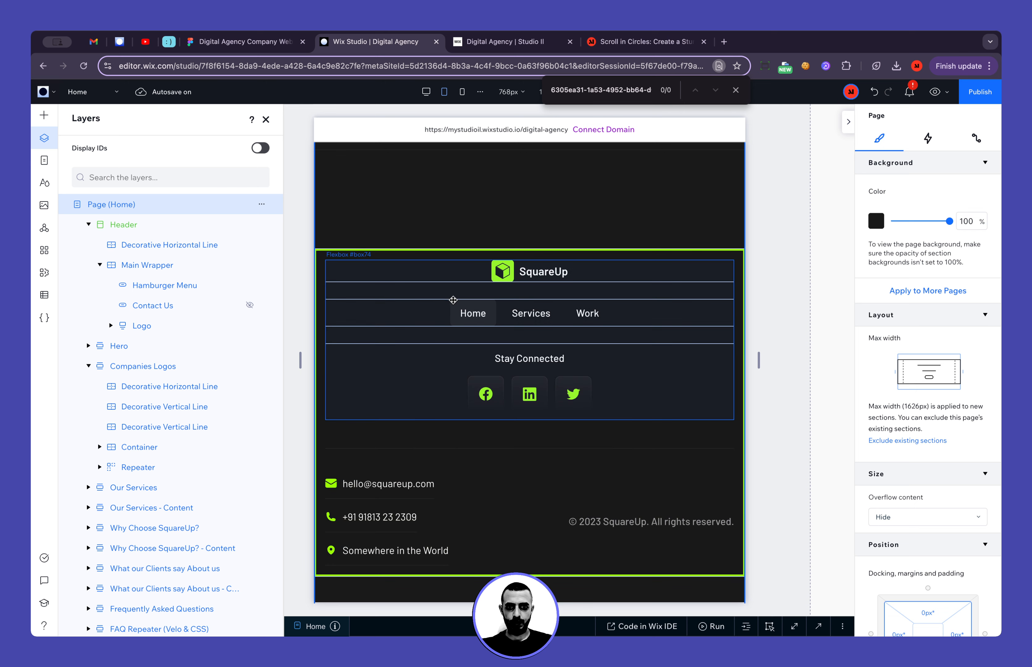
Check the Home link's typography in the Figma footer and set the Wix Studio horizontal menu items' font size to 16 px
{"action": "left_click", "coordinate": [276, 43]}
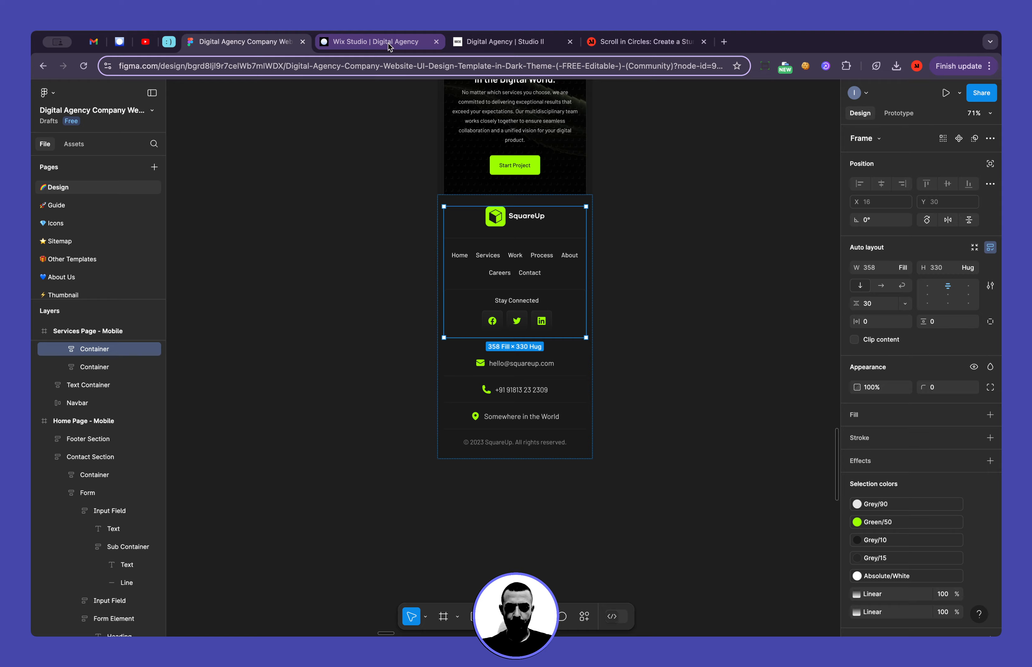
{"action": "left_click", "coordinate": [458, 260], "text": "super"}
{"action": "left_click", "coordinate": [457, 260], "text": "super"}
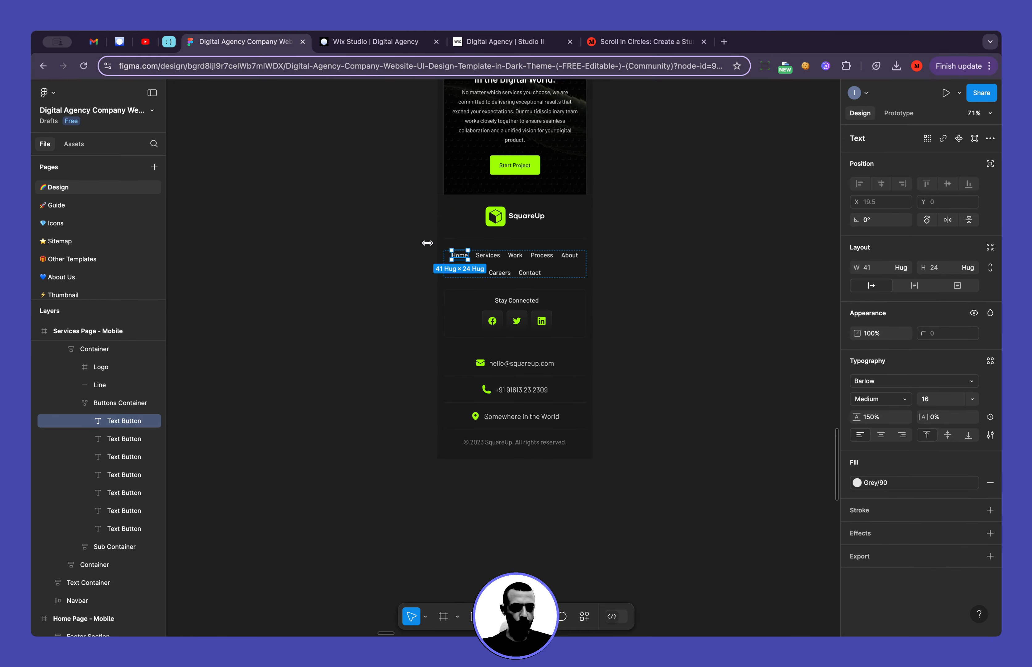
{"action": "left_click", "coordinate": [365, 41]}
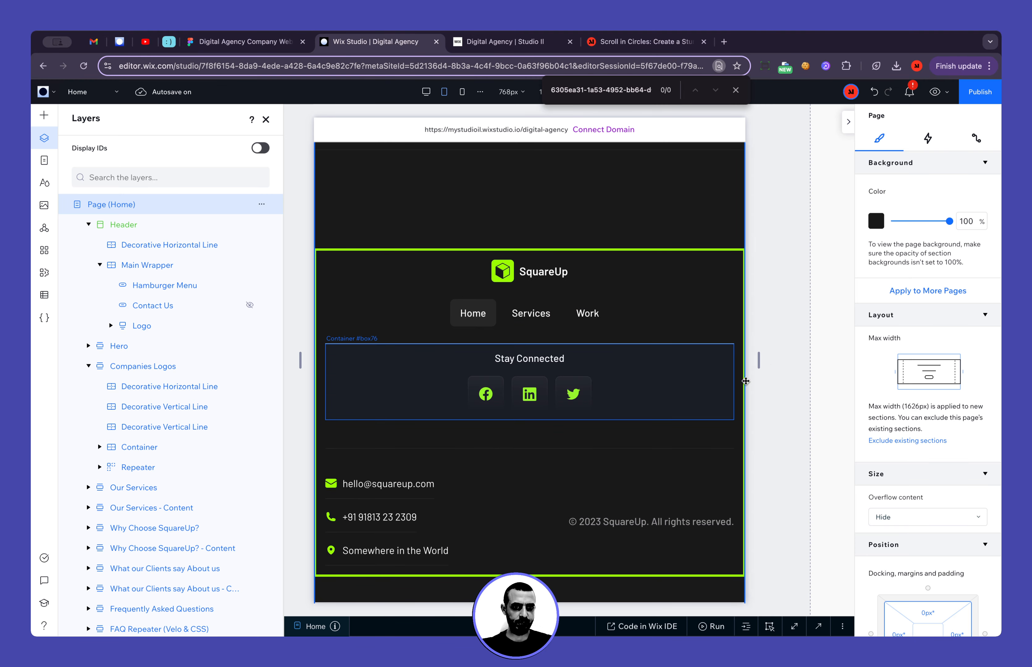
{"action": "left_click", "coordinate": [681, 314]}
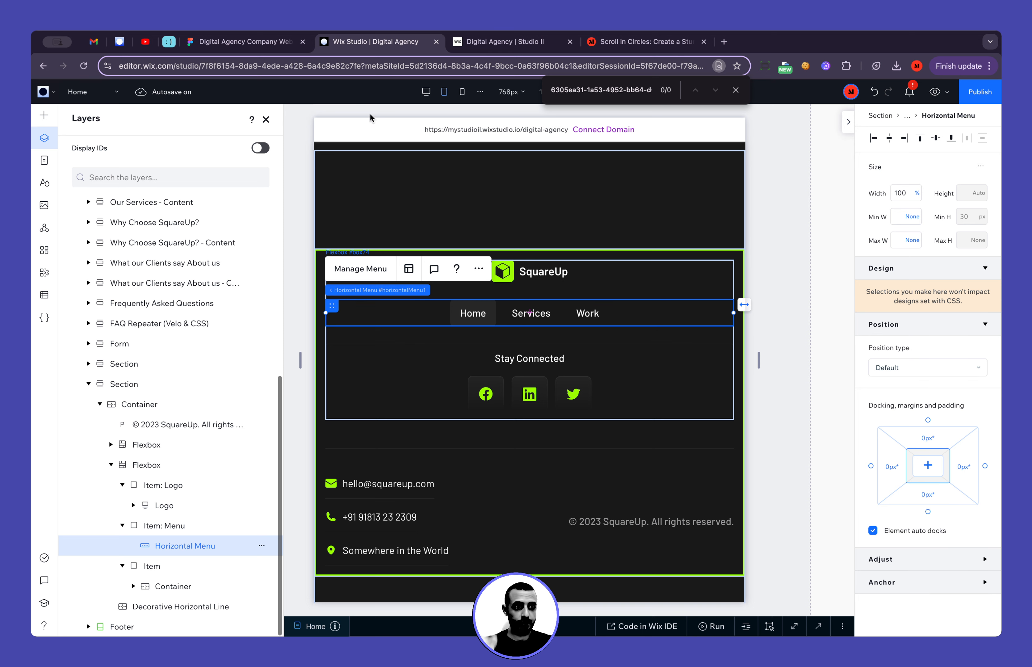
{"action": "left_click", "coordinate": [944, 269]}
{"action": "left_click", "coordinate": [915, 343]}
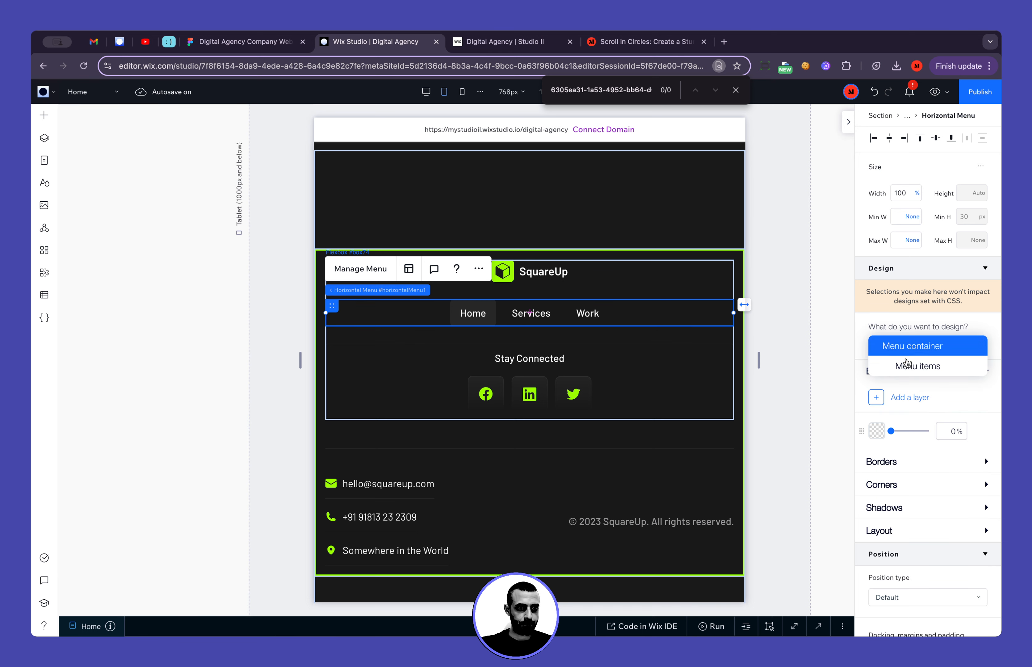
{"action": "left_click", "coordinate": [908, 364]}
{"action": "left_click", "coordinate": [908, 492]}
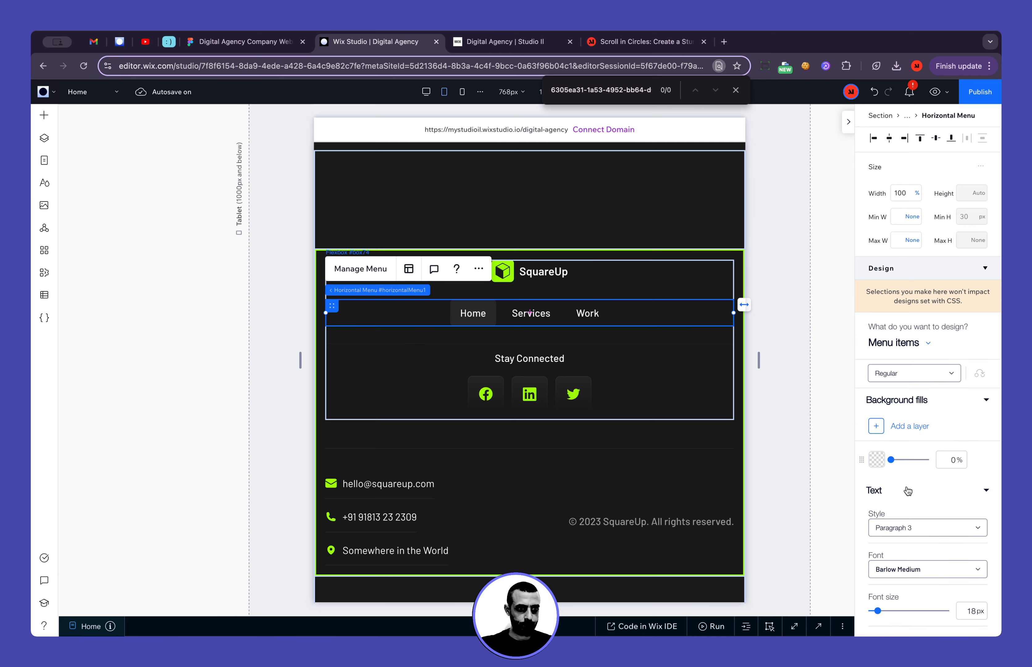
{"action": "left_click", "coordinate": [973, 612]}
{"action": "type", "text": "16"}
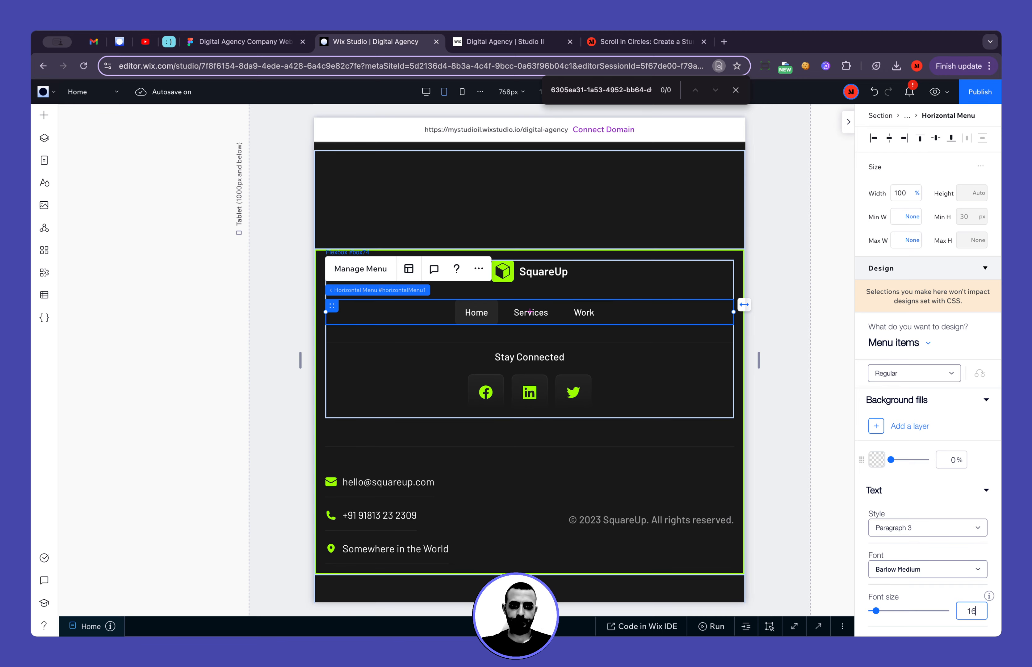
{"action": "left_click", "coordinate": [828, 533]}
Compare the contact and copyright arrangement with the Figma mobile footer and add a row at the end of the footer container's grid
{"action": "left_click_drag", "start_coordinate": [559, 463], "coordinate": [562, 381]}
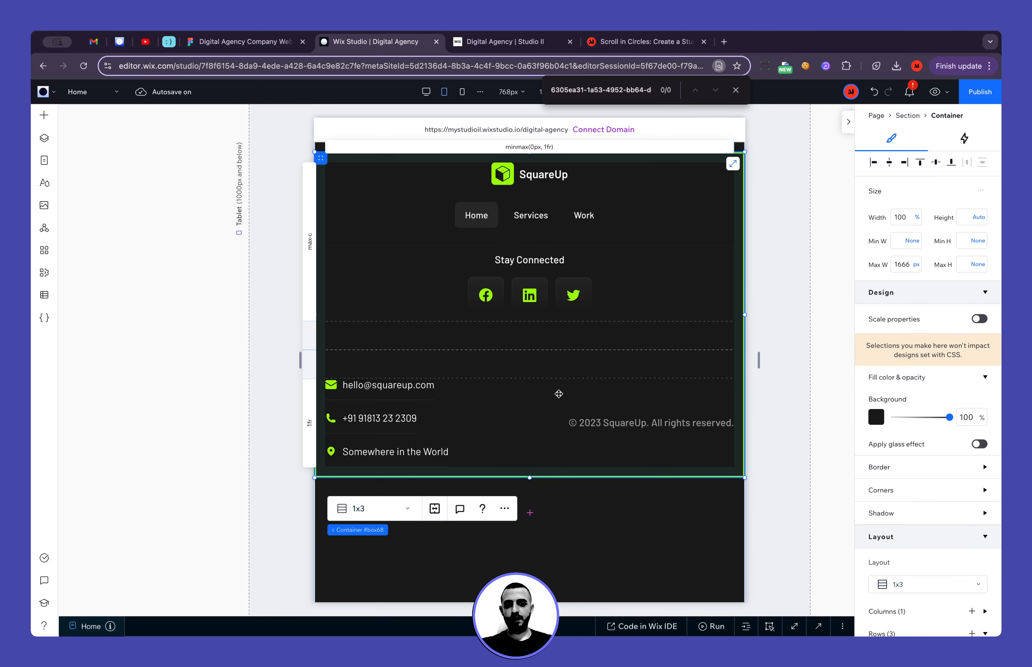
{"action": "left_click", "coordinate": [275, 42]}
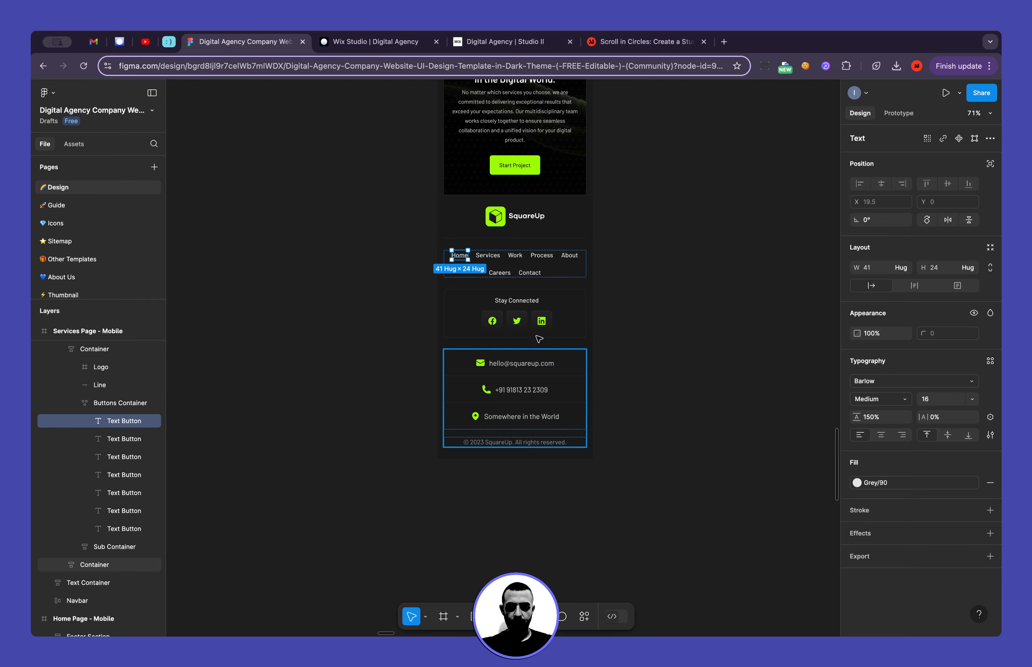
{"action": "left_click", "coordinate": [355, 45]}
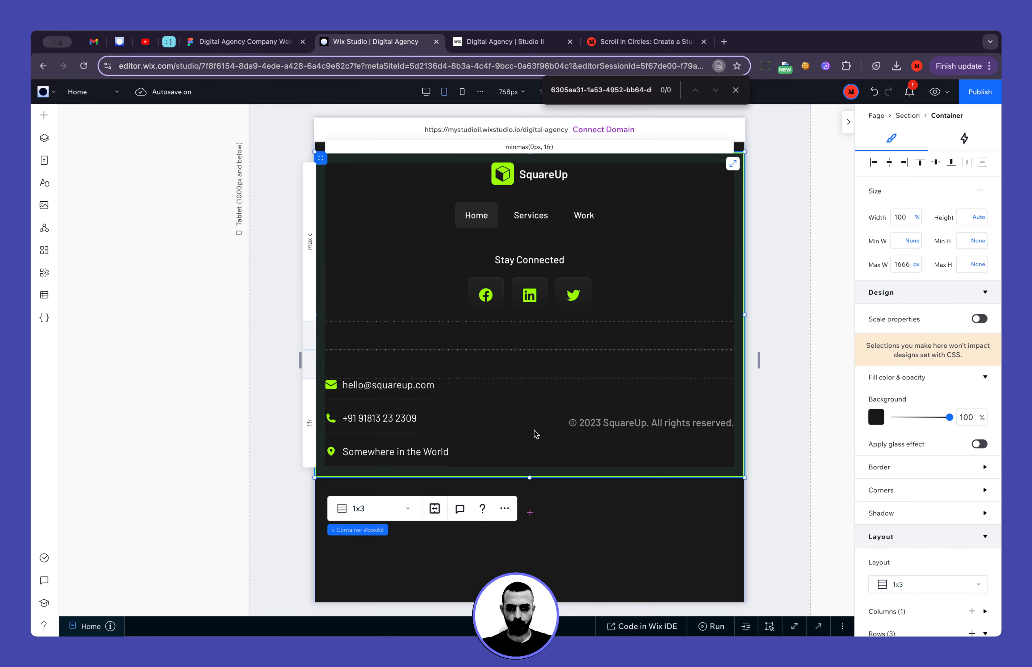
{"action": "left_click", "coordinate": [517, 435]}
{"action": "left_click", "coordinate": [563, 400]}
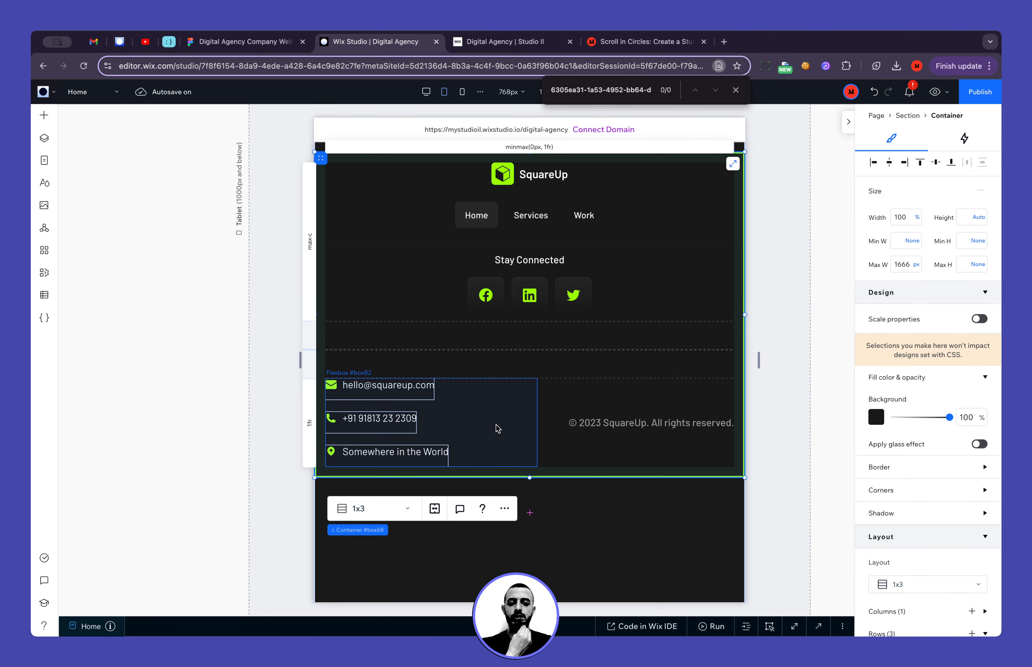
{"action": "left_click", "coordinate": [260, 43]}
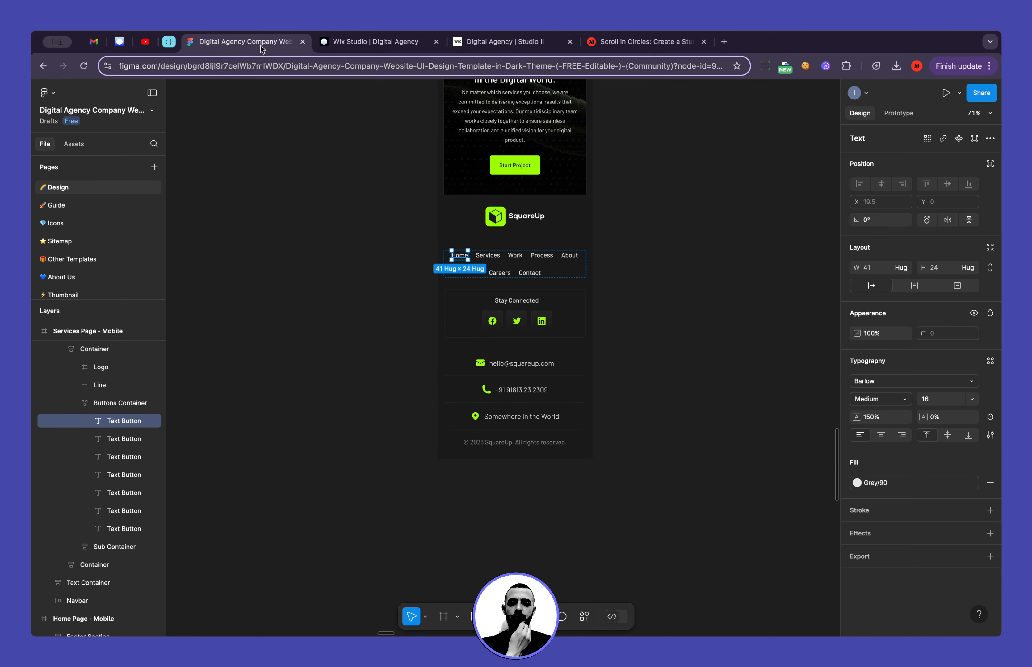
{"action": "left_click", "coordinate": [375, 42]}
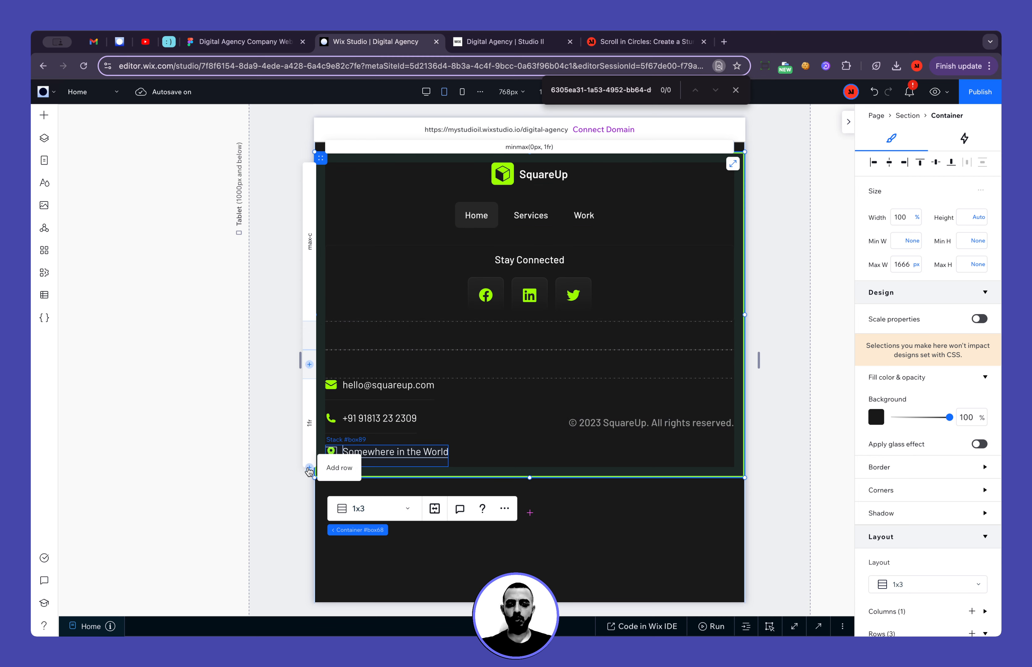
{"action": "left_click", "coordinate": [310, 469]}
Move the copyright text to the footer container's fourth row and center it horizontally
{"action": "left_click", "coordinate": [572, 423]}
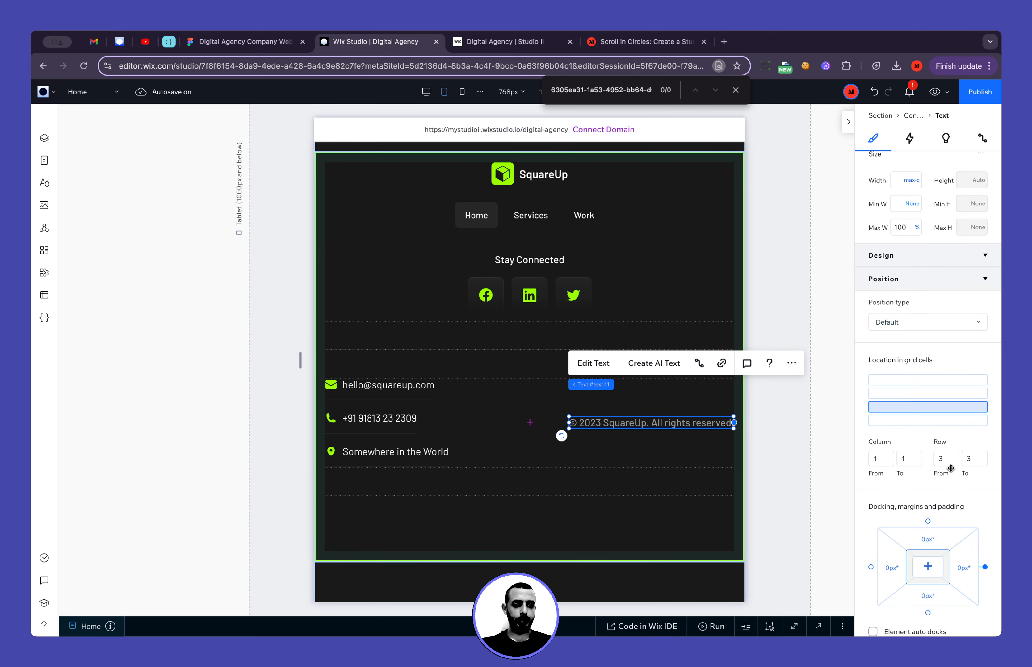
{"action": "scroll", "coordinate": [941, 414], "scroll_direction": "down", "scroll_amount": 1}
{"action": "scroll", "coordinate": [937, 418], "scroll_direction": "down", "scroll_amount": 10}
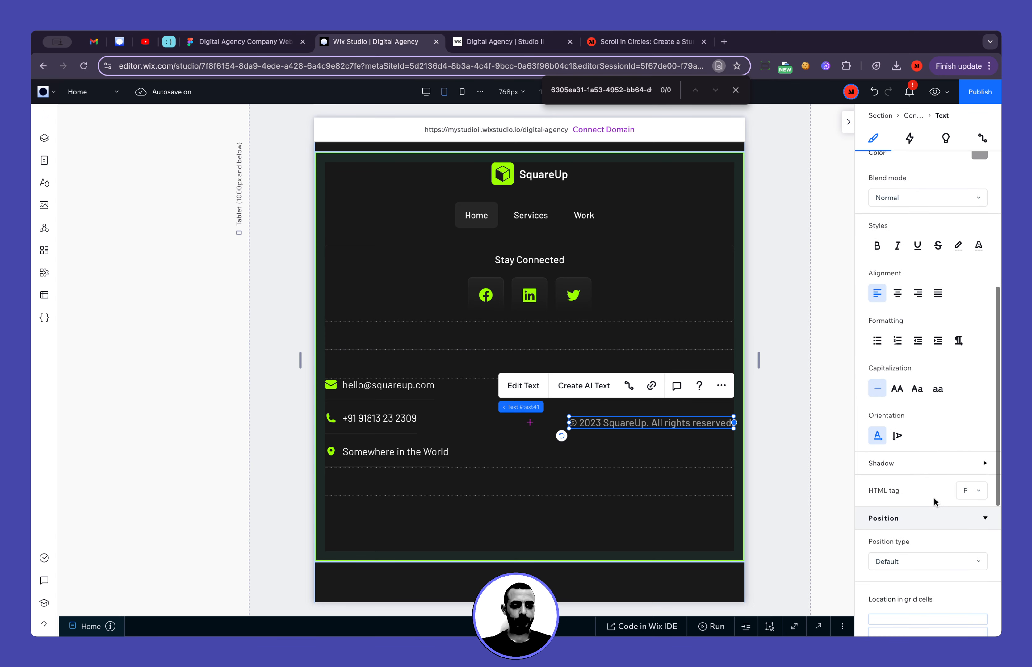
{"action": "left_click", "coordinate": [922, 362]}
{"action": "scroll", "coordinate": [911, 260], "scroll_direction": "up", "scroll_amount": 10}
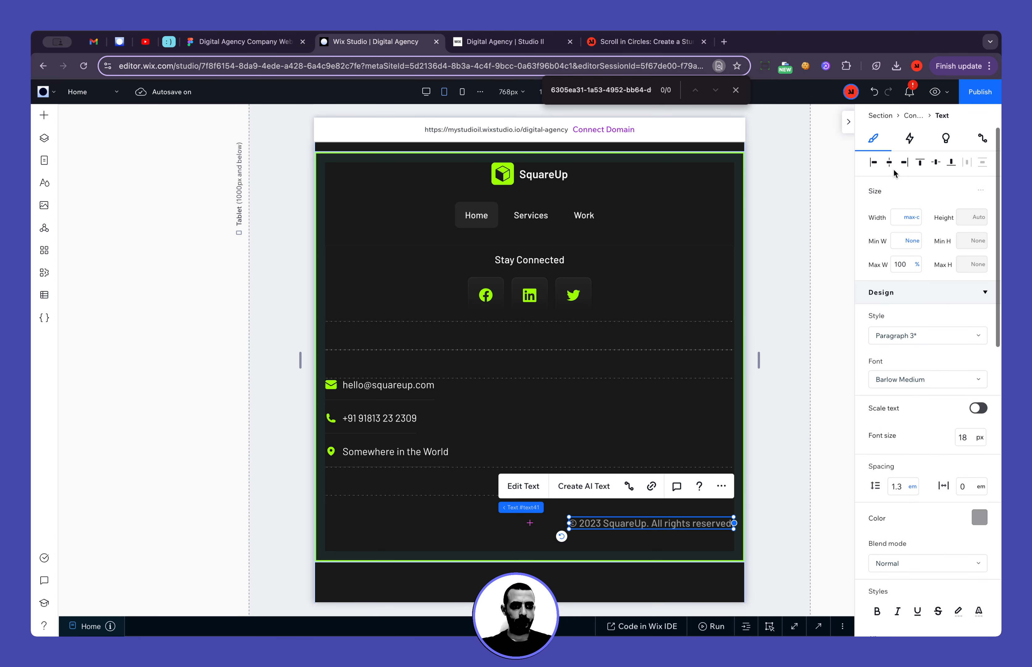
{"action": "left_click", "coordinate": [893, 164]}
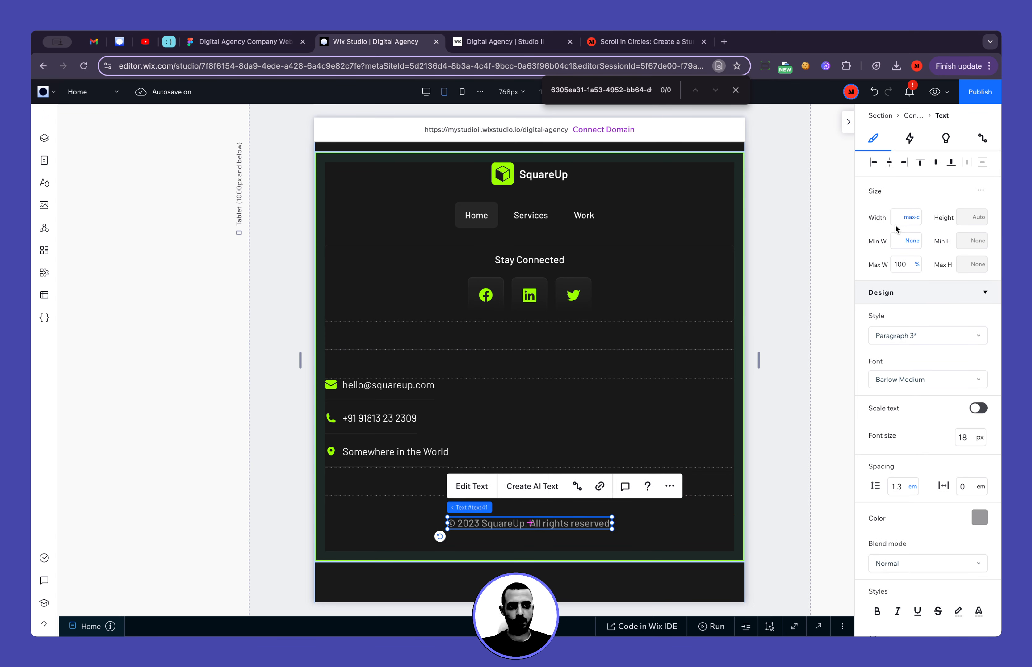
Set the contact details flexbox's item alignment to Center and its width to 100%
{"action": "left_click", "coordinate": [459, 417]}
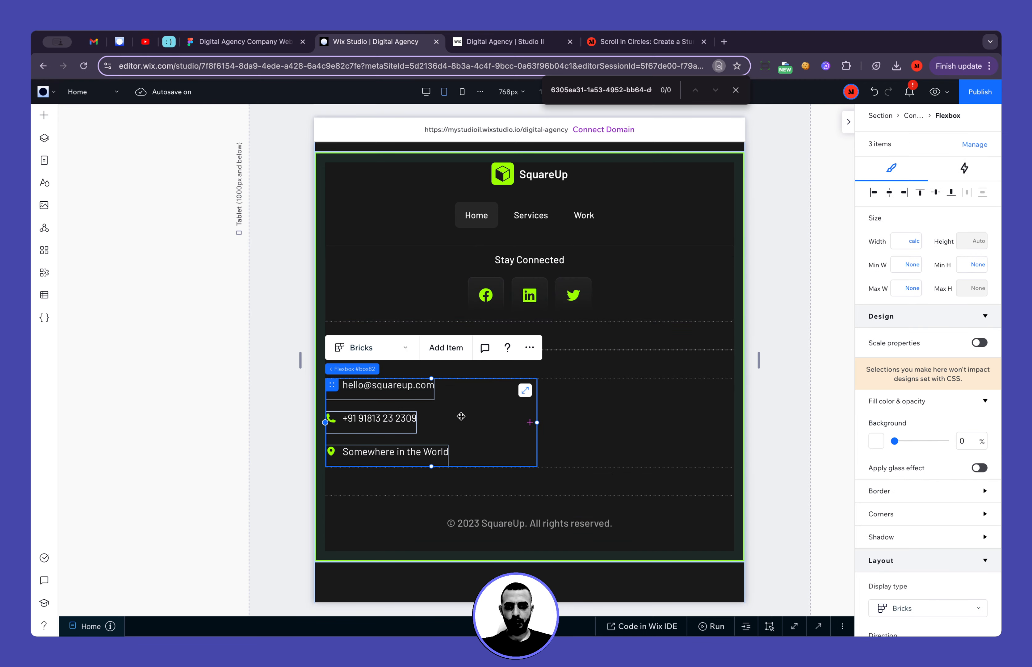
{"action": "scroll", "coordinate": [921, 459], "scroll_direction": "down", "scroll_amount": 8}
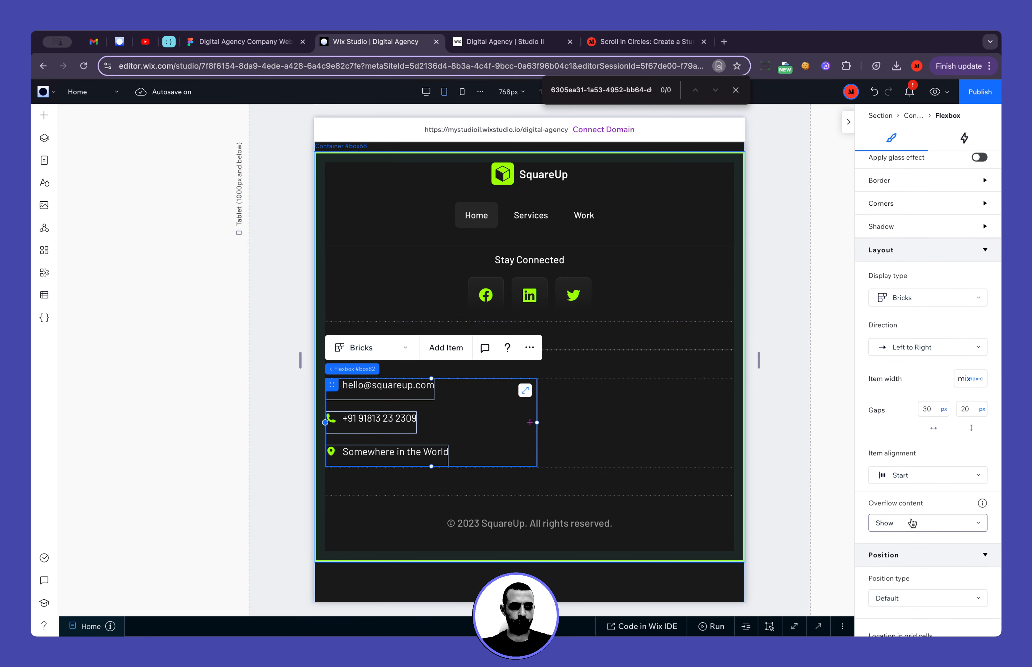
{"action": "left_click", "coordinate": [919, 402]}
{"action": "left_click", "coordinate": [920, 427]}
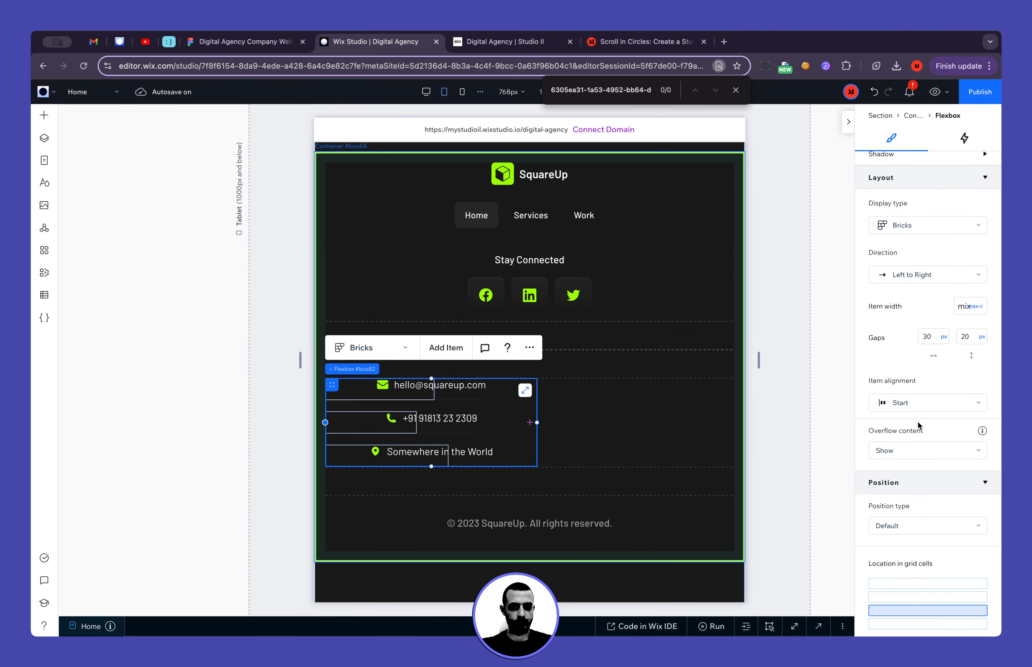
{"action": "scroll", "coordinate": [925, 272], "scroll_direction": "up", "scroll_amount": 8}
{"action": "left_click", "coordinate": [900, 244]}
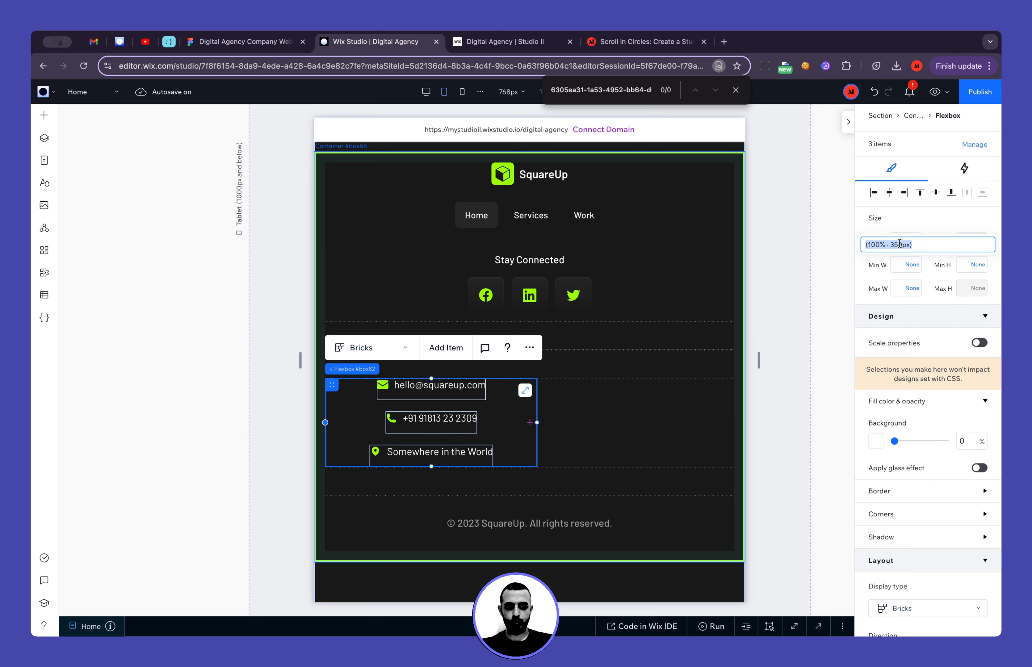
{"action": "type", "text": "100%"}
{"action": "key", "text": "Return"}
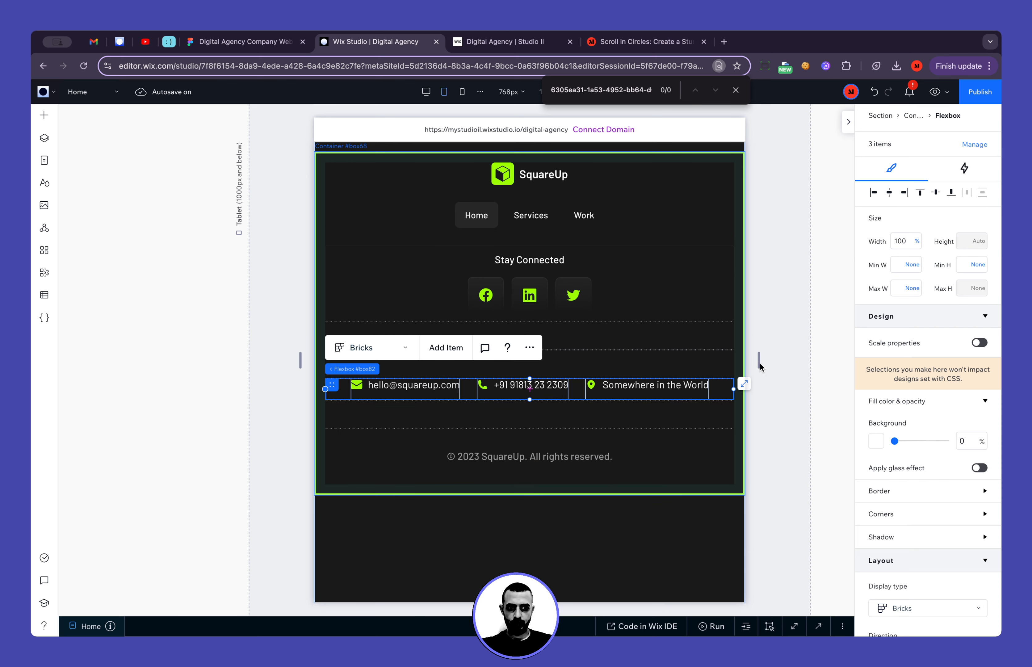
Set the contact details flexbox's horizontal gap to 100 vw
{"action": "scroll", "coordinate": [915, 482], "scroll_direction": "down", "scroll_amount": 5}
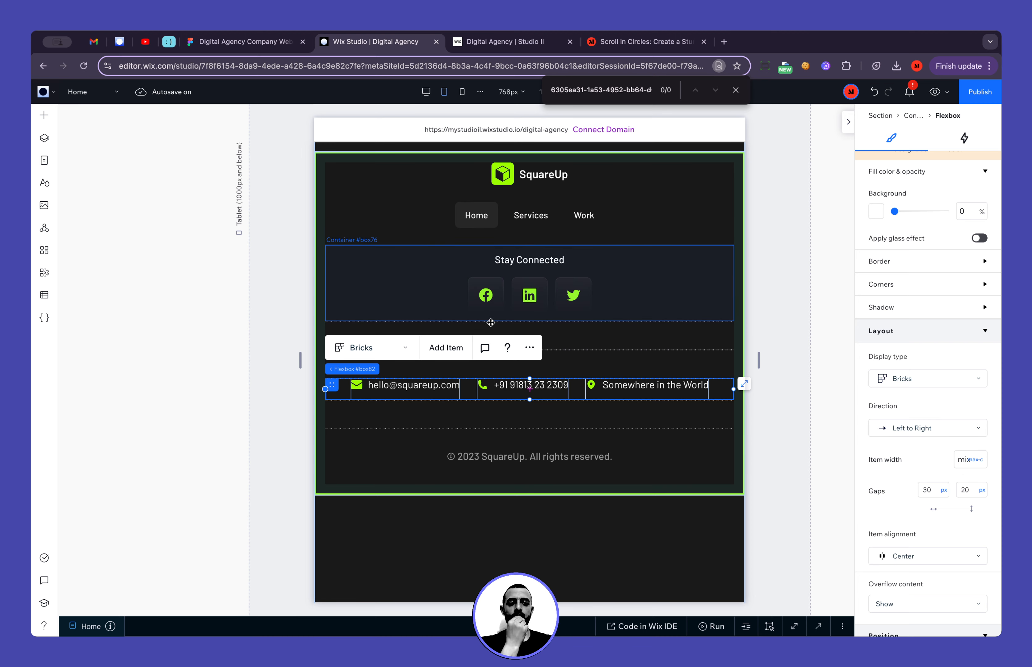
{"action": "left_click", "coordinate": [931, 492]}
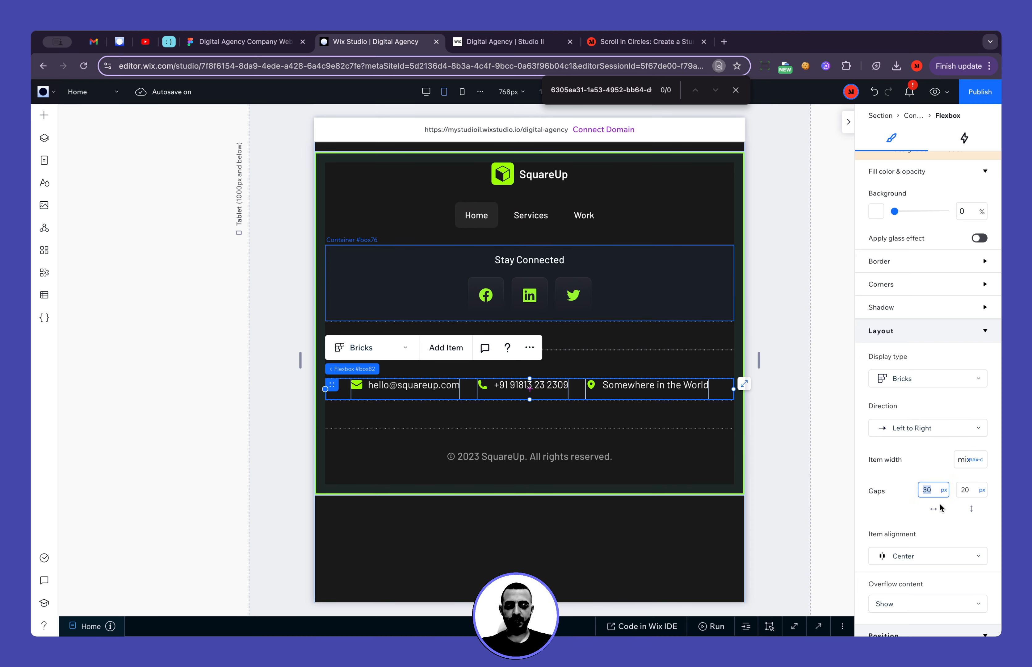
{"action": "type", "text": "100"}
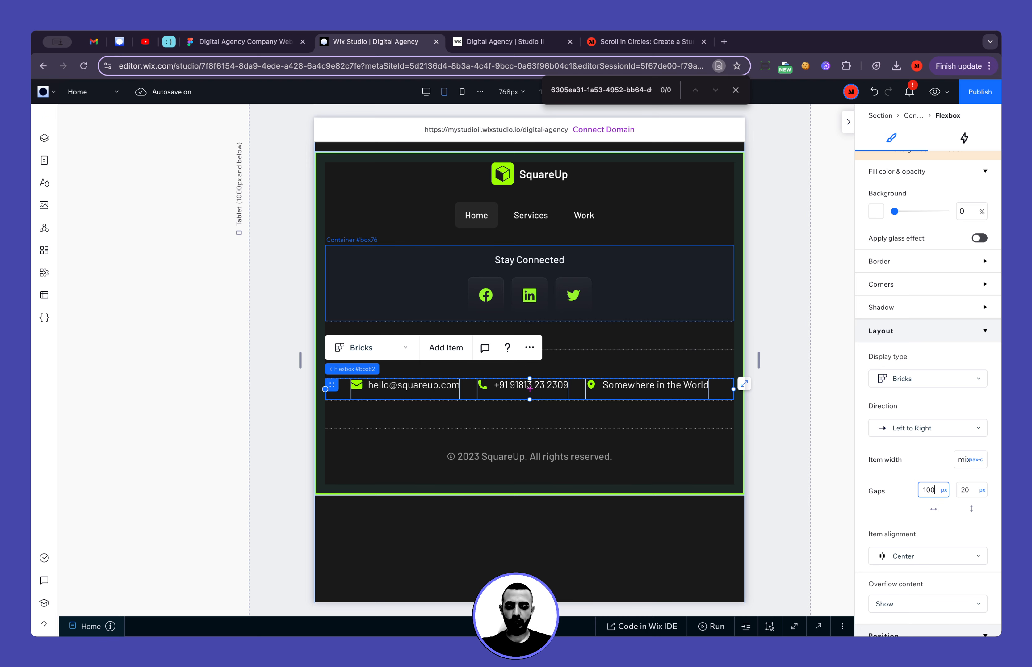
{"action": "type", "text": "vw"}
{"action": "key", "text": "Return"}
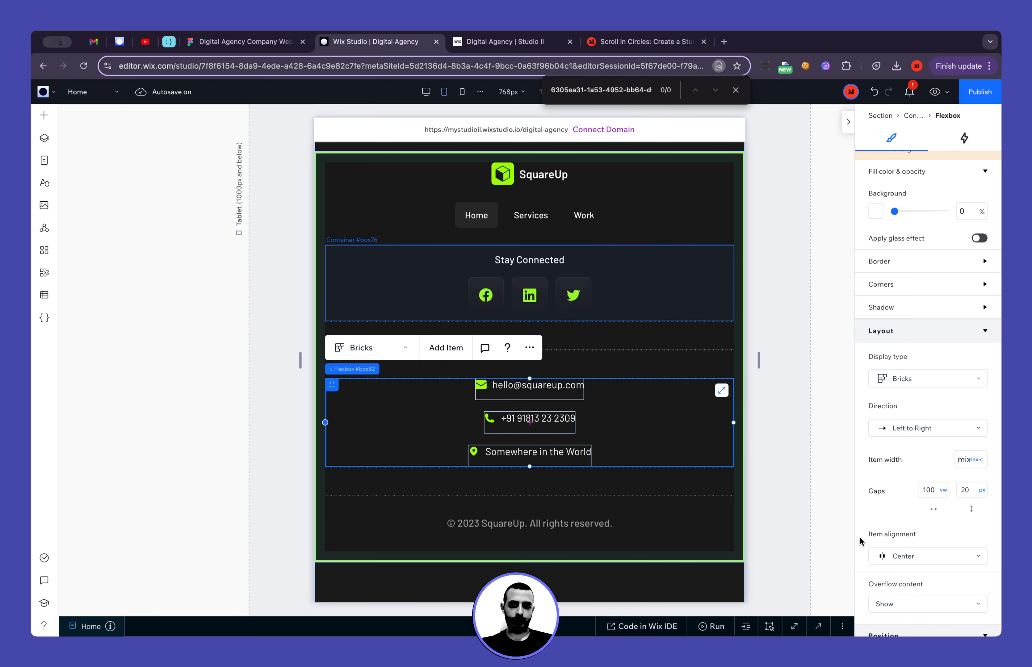
Check the contact details against the Figma mobile footer and undo the flexbox's last horizontal gap change
{"action": "left_click", "coordinate": [792, 460]}
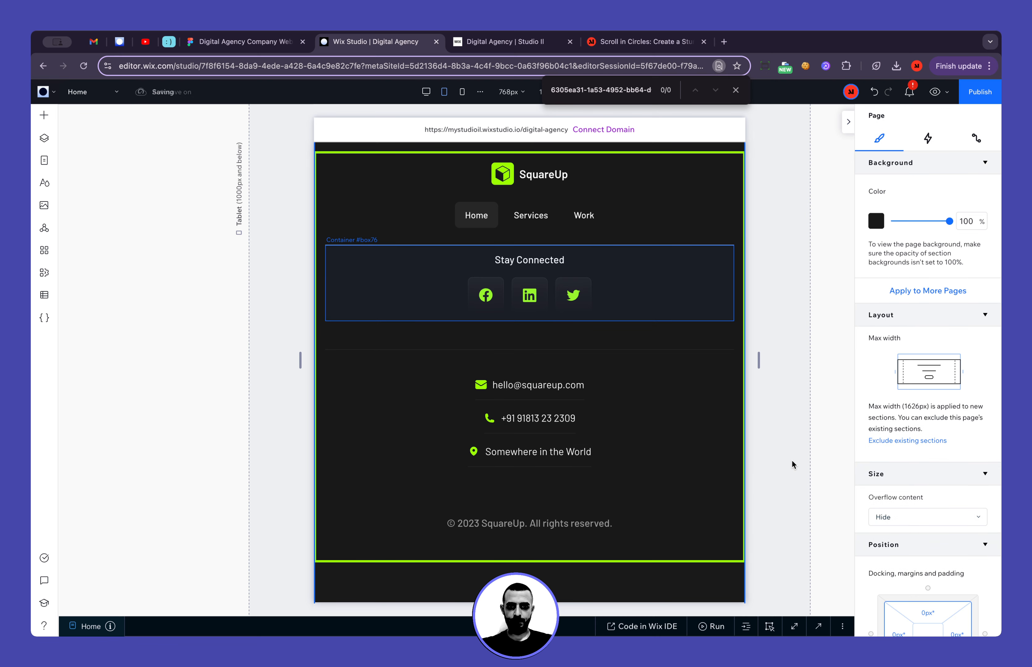
{"action": "left_click", "coordinate": [257, 42]}
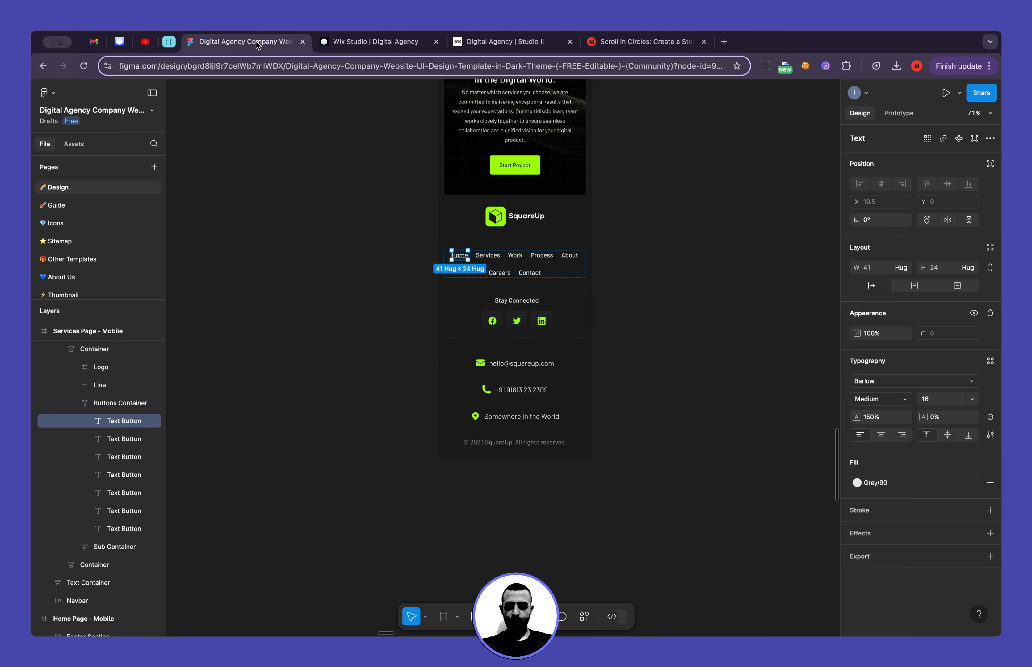
{"action": "left_click", "coordinate": [342, 41]}
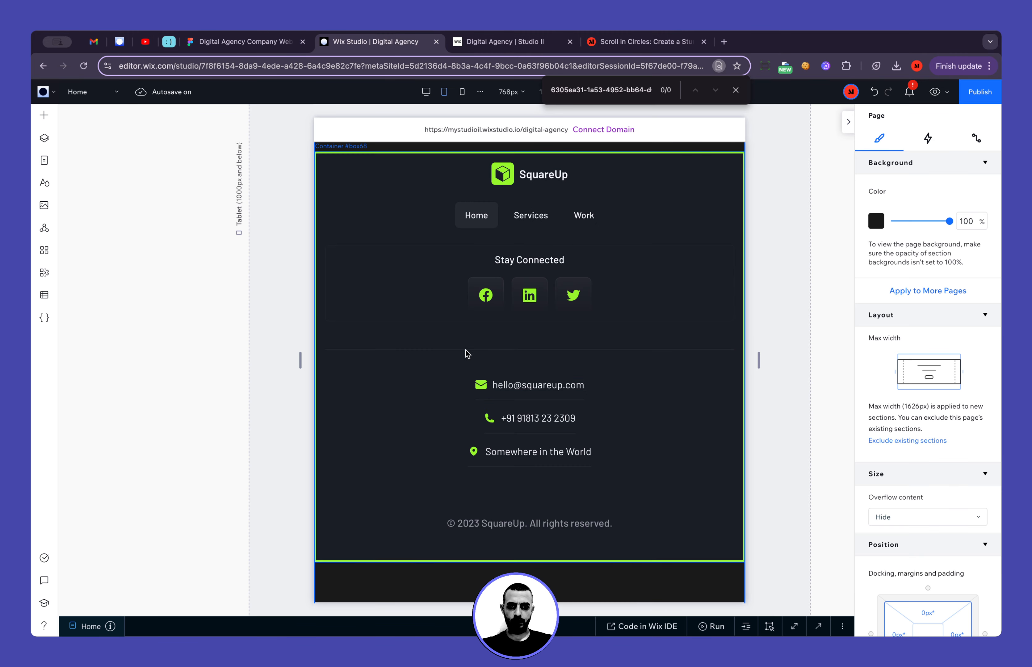
{"action": "key", "text": "super+z"}
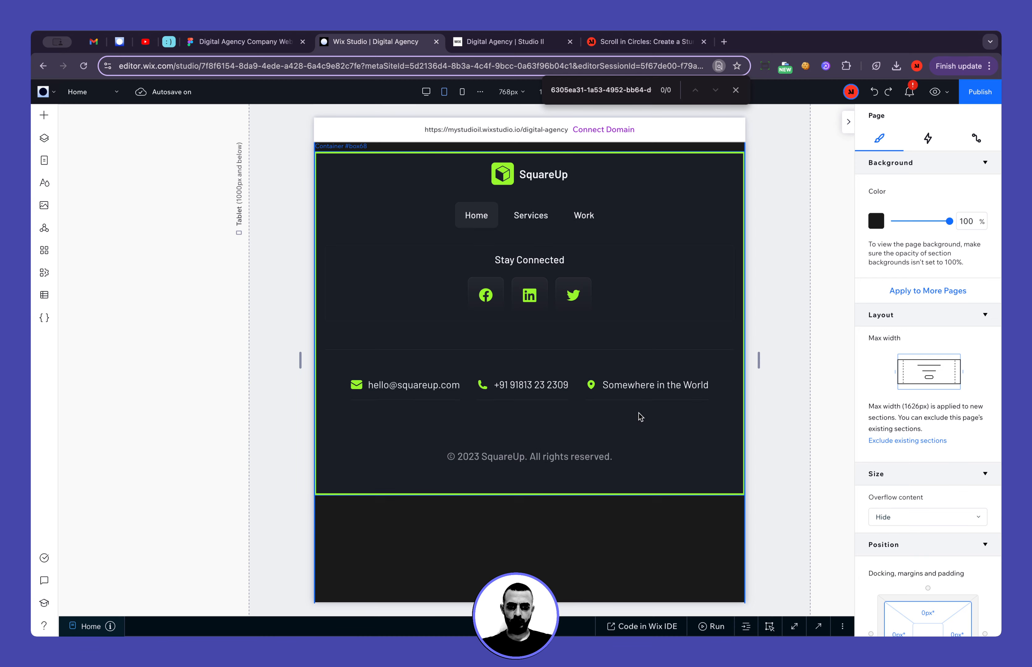
Set the contact details flexbox's item width to 100%
{"action": "left_click", "coordinate": [580, 396]}
{"action": "scroll", "coordinate": [963, 370], "scroll_direction": "down", "scroll_amount": 5}
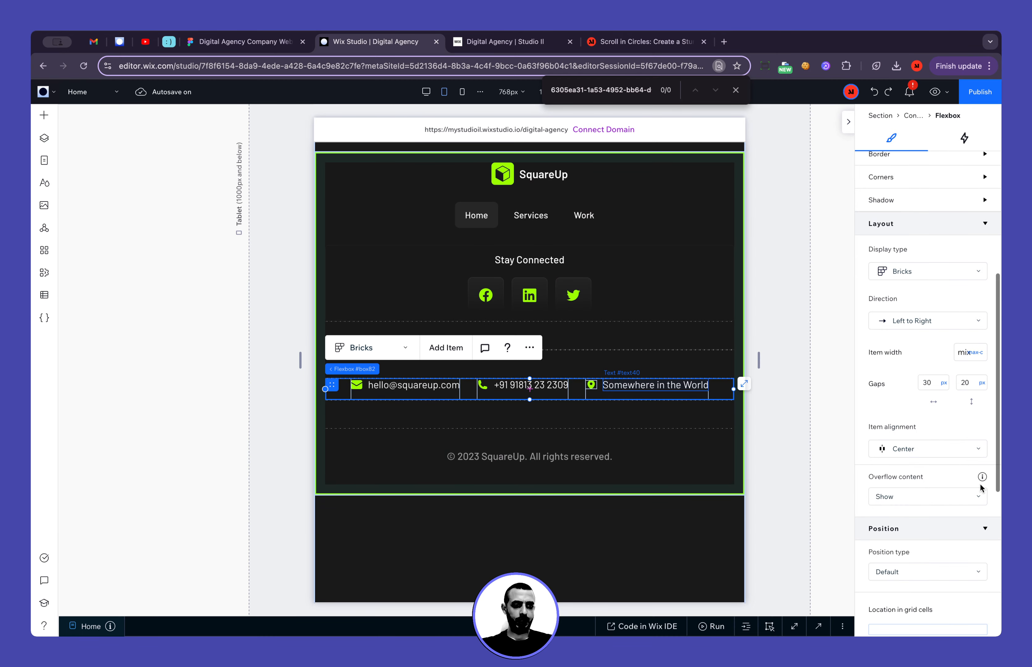
{"action": "left_click", "coordinate": [964, 352]}
{"action": "type", "text": "100%"}
{"action": "key", "text": "Return"}
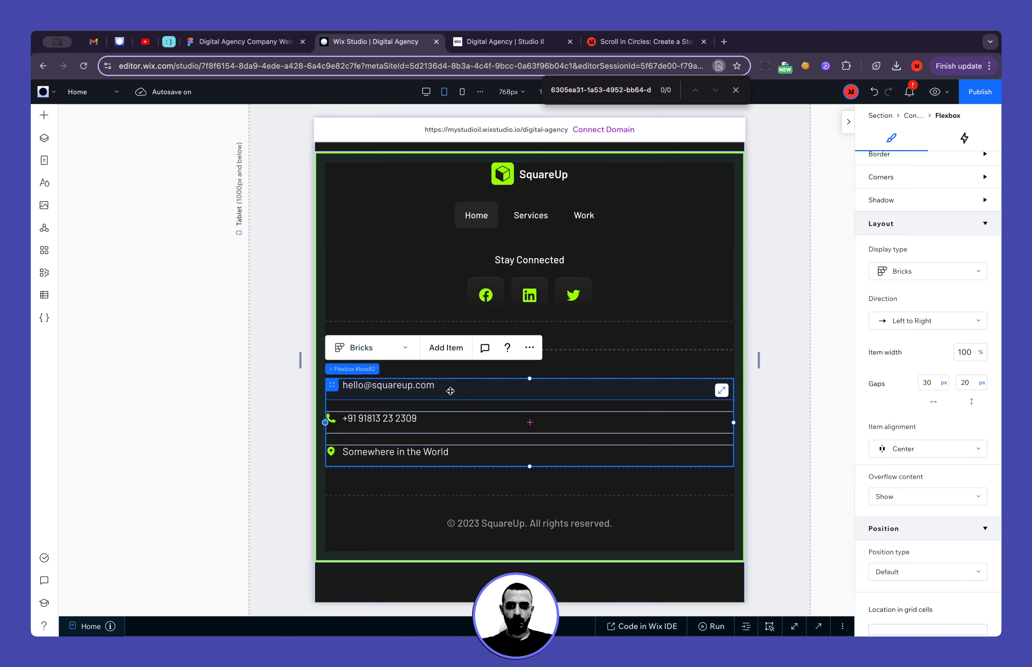
Center the email, phone and location stacks horizontally within their contact details flexbox items
{"action": "left_click", "coordinate": [374, 393]}
{"action": "scroll", "coordinate": [916, 293], "scroll_direction": "up", "scroll_amount": 8}
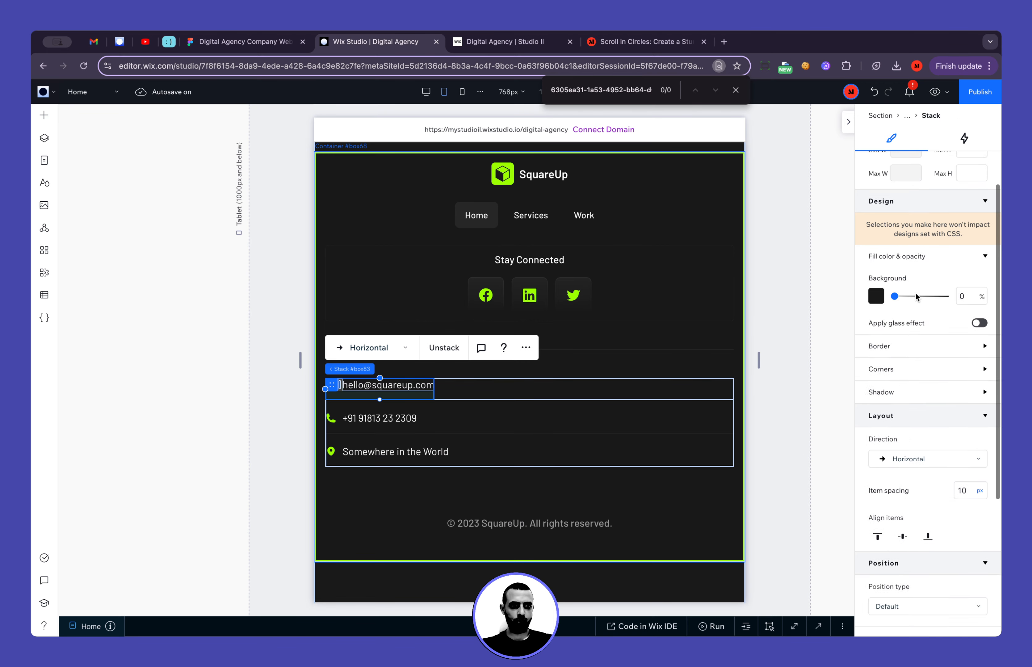
{"action": "left_click", "coordinate": [889, 162]}
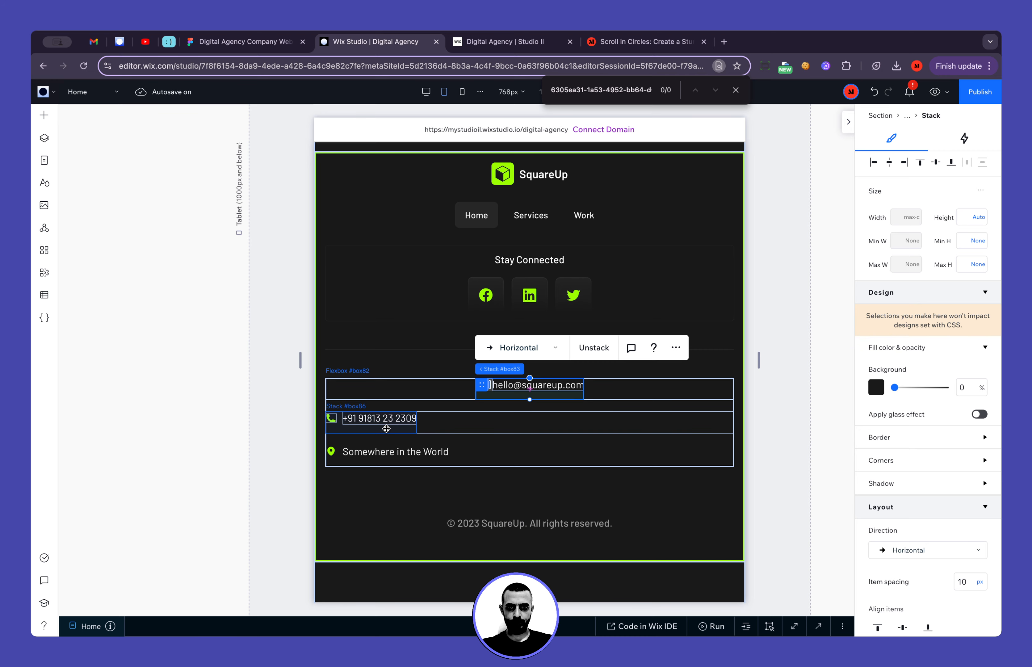
{"action": "left_click", "coordinate": [382, 419]}
{"action": "left_click", "coordinate": [889, 164]}
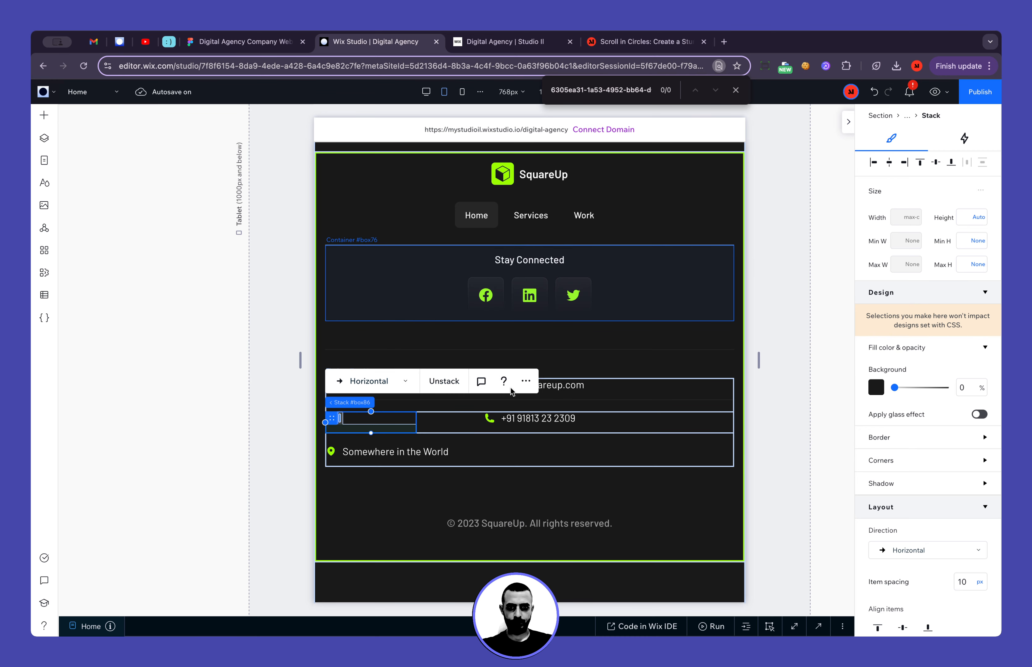
{"action": "left_click", "coordinate": [407, 455]}
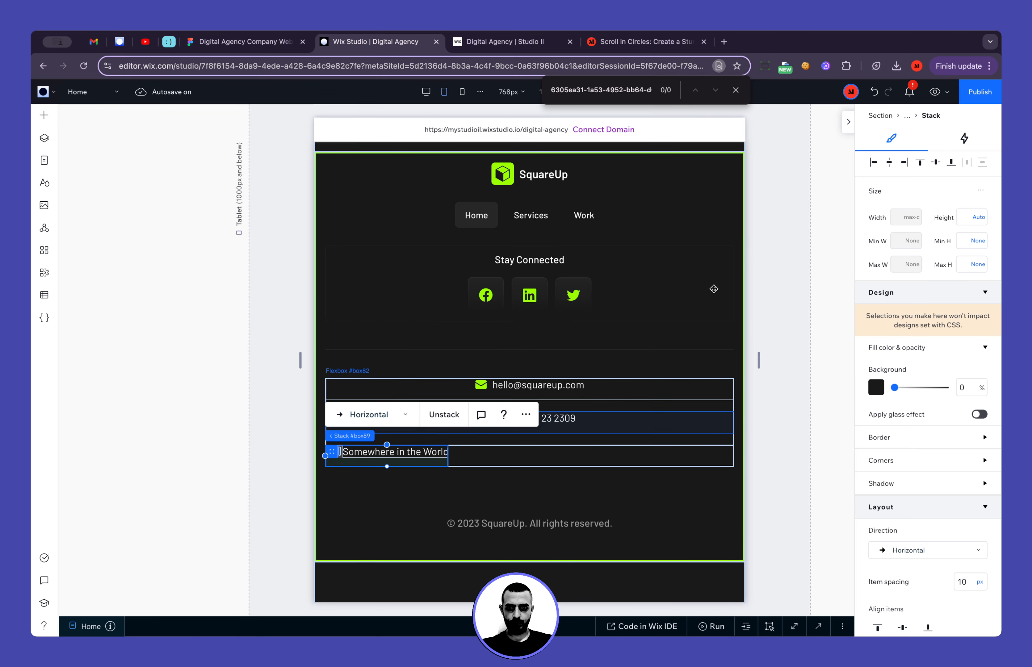
{"action": "left_click", "coordinate": [886, 167]}
{"action": "left_click", "coordinate": [750, 320]}
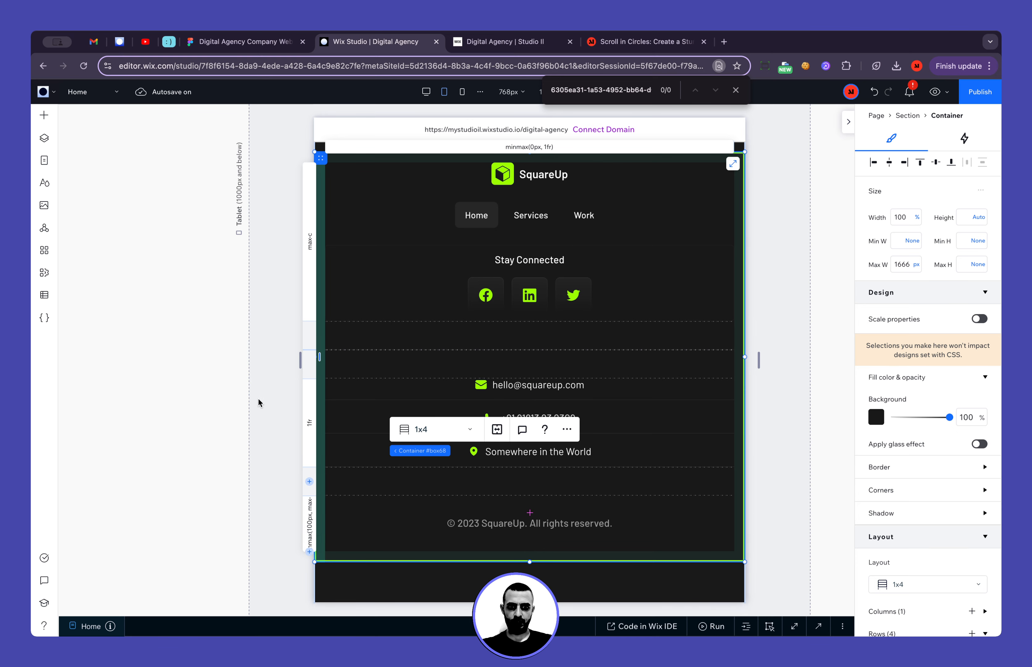
Change the footer copyright text's font to Barlow Regular
{"action": "scroll", "coordinate": [259, 403], "scroll_direction": "down", "scroll_amount": 2}
{"action": "left_click", "coordinate": [496, 491]}
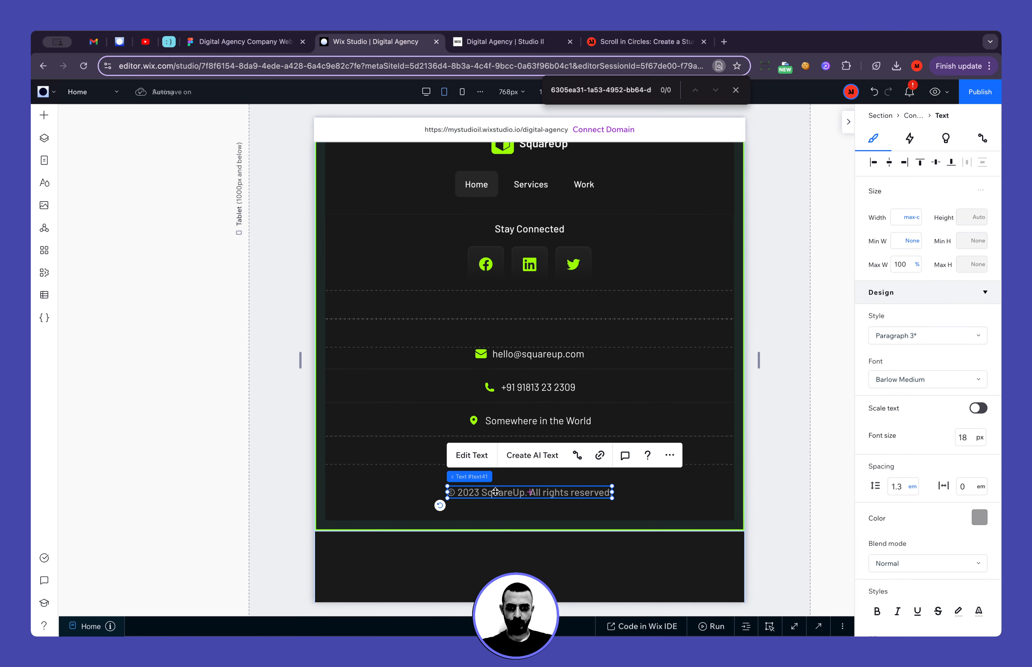
{"action": "left_click", "coordinate": [912, 384]}
{"action": "scroll", "coordinate": [917, 443], "scroll_direction": "up", "scroll_amount": 2}
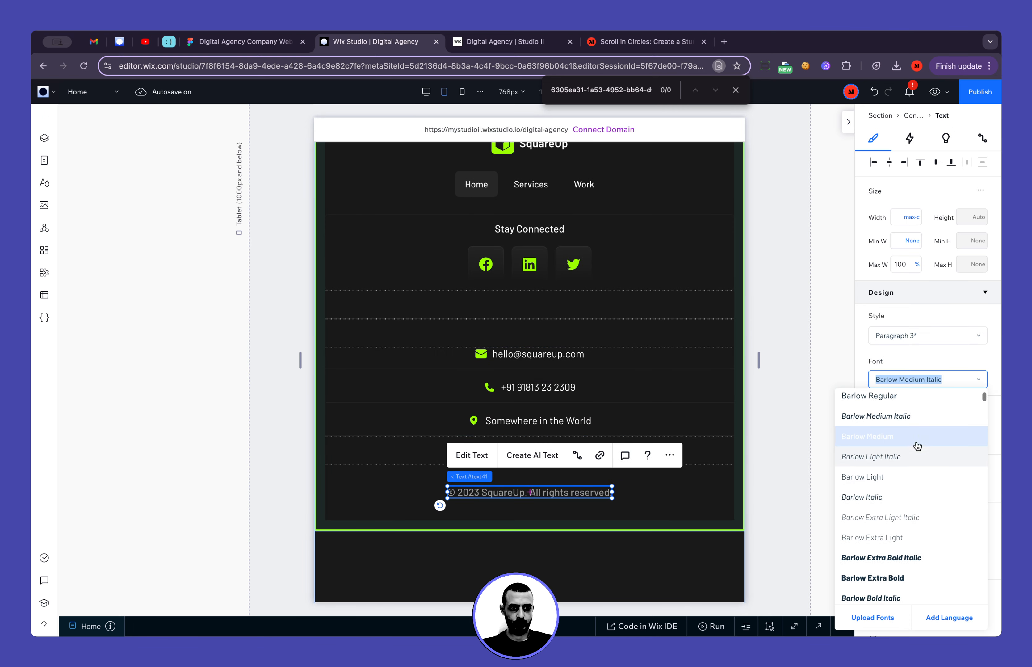
{"action": "left_click", "coordinate": [916, 441]}
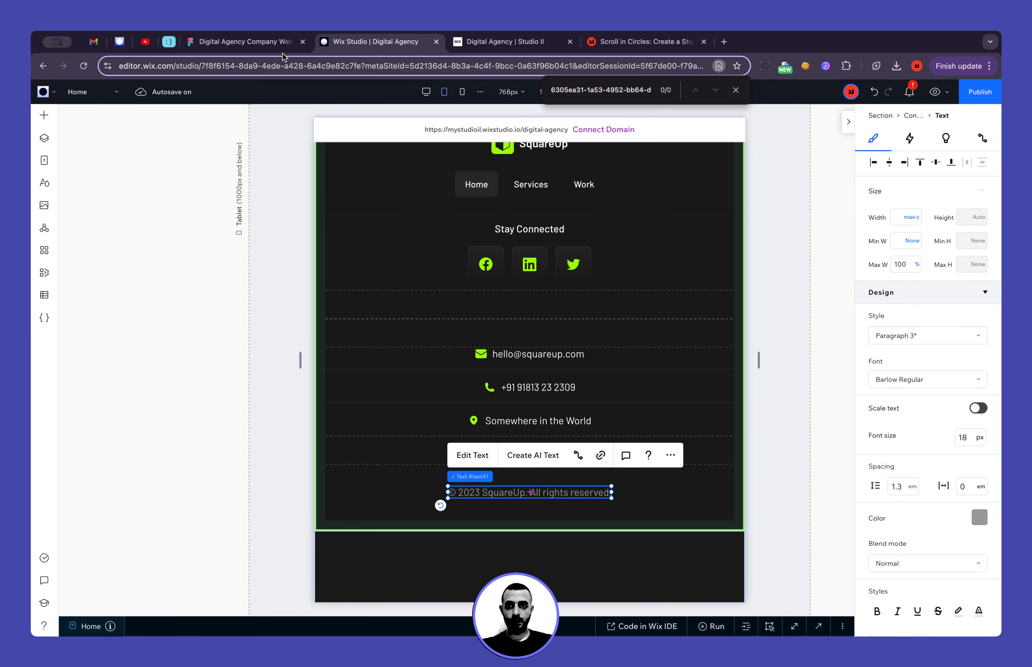
Check the copyright text's typography in the Figma mobile footer and set its font size to 16 px in Wix Studio
{"action": "left_click", "coordinate": [276, 43]}
{"action": "left_click", "coordinate": [528, 443]}
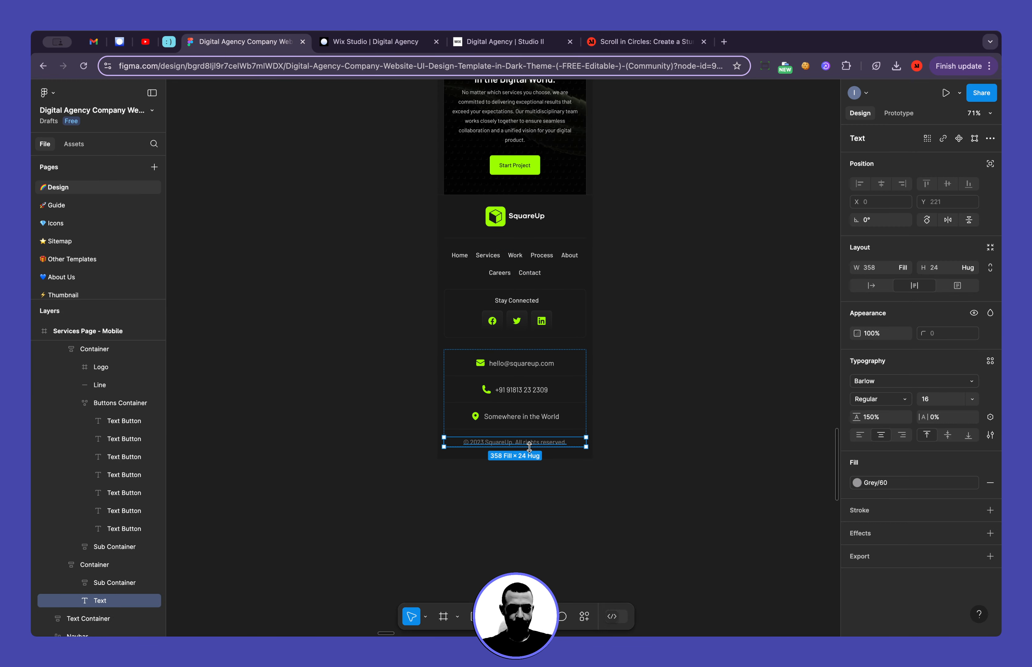
{"action": "left_click", "coordinate": [389, 45]}
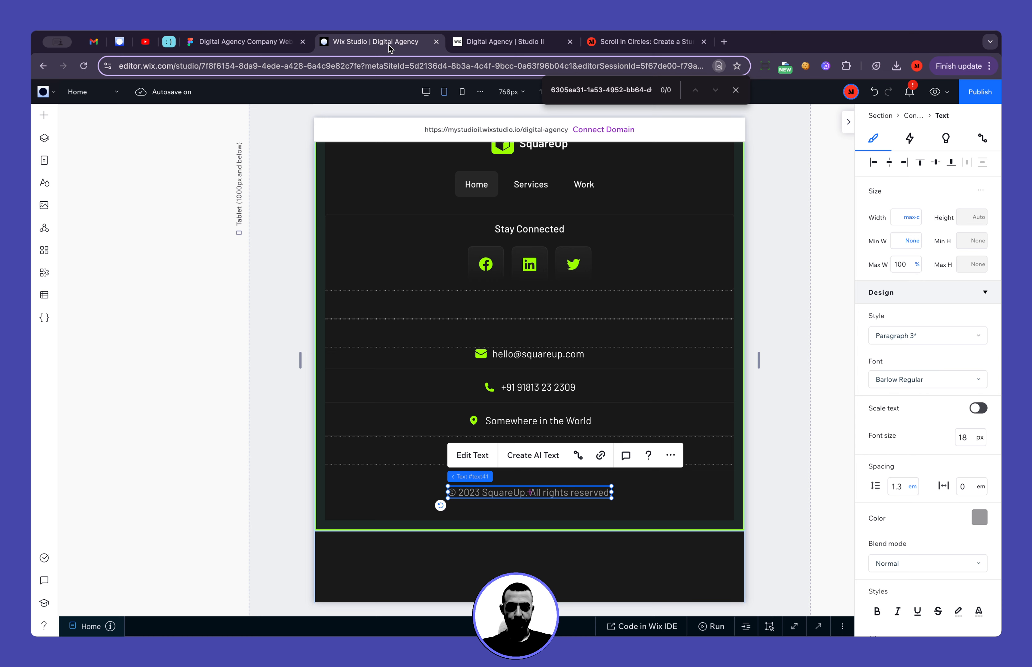
{"action": "left_click", "coordinate": [976, 439]}
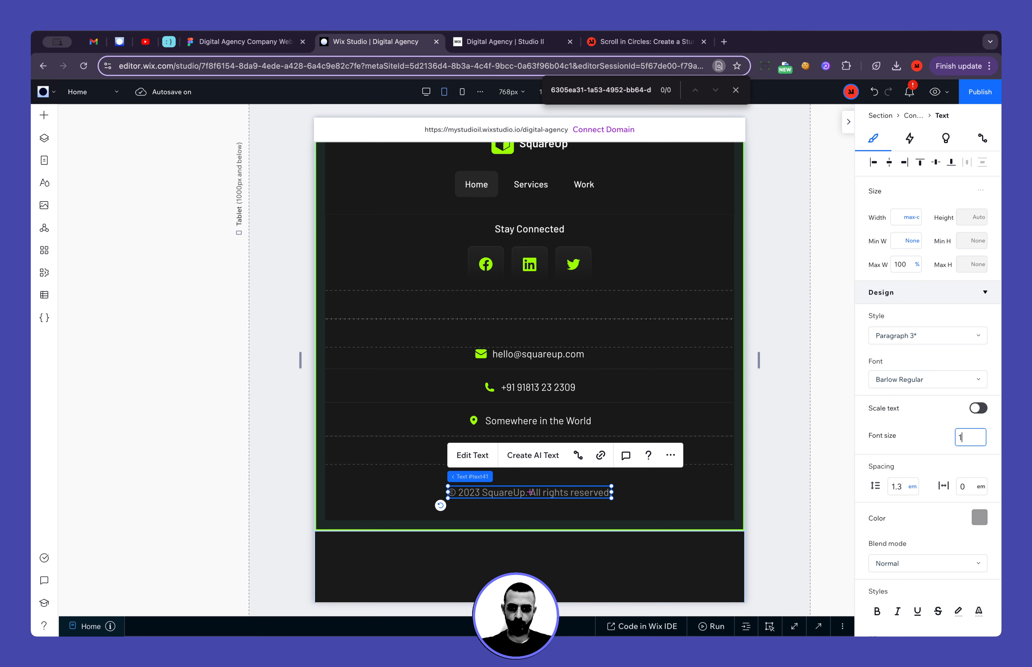
{"action": "type", "text": "6"}
{"action": "key", "text": "Return"}
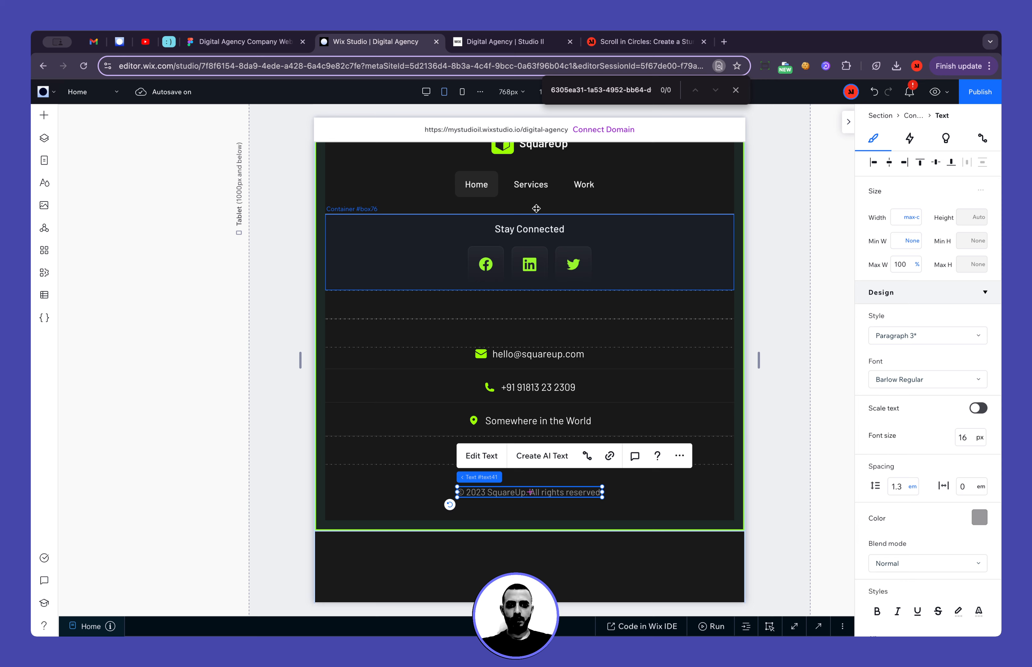
{"action": "left_click", "coordinate": [793, 252]}
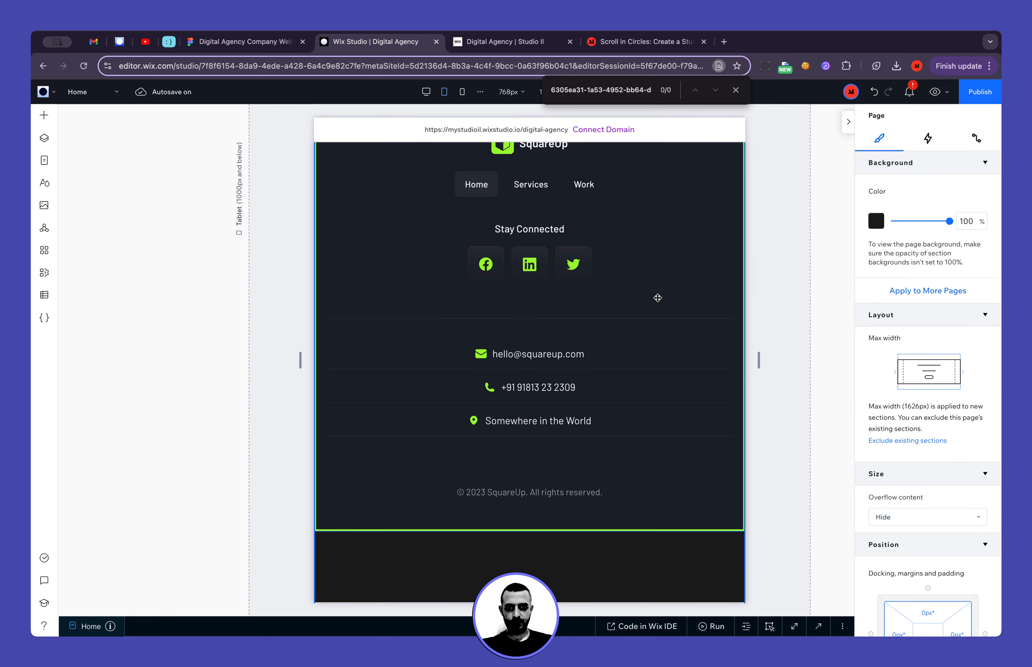
Examine the Stay Connected container and its border settings, comparing the block with the Figma mobile footer
{"action": "left_click", "coordinate": [658, 271]}
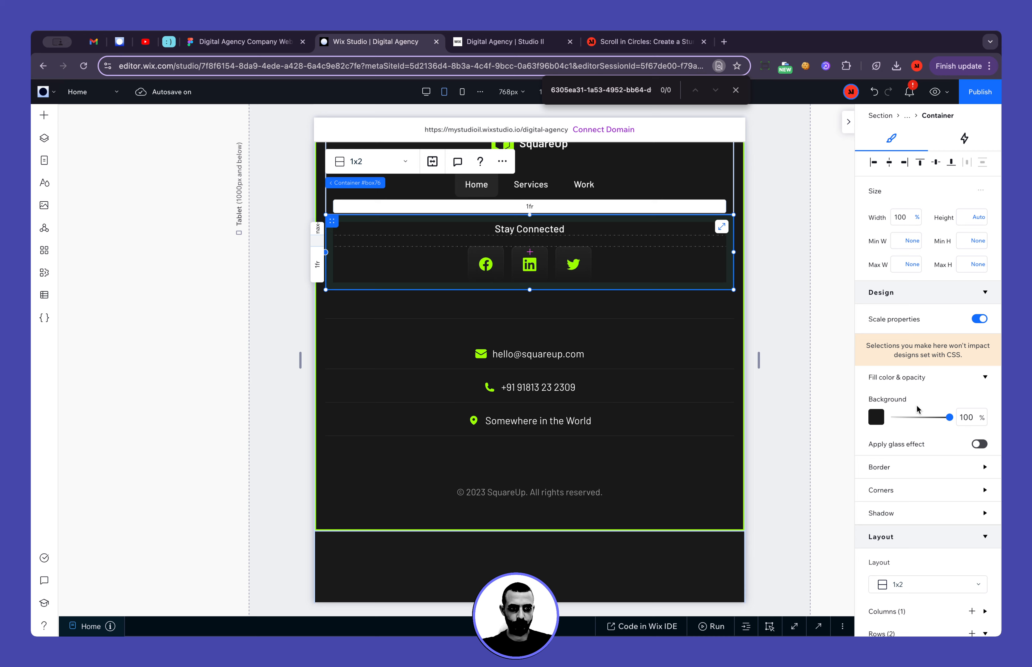
{"action": "left_click", "coordinate": [899, 468]}
{"action": "left_click", "coordinate": [899, 468]}
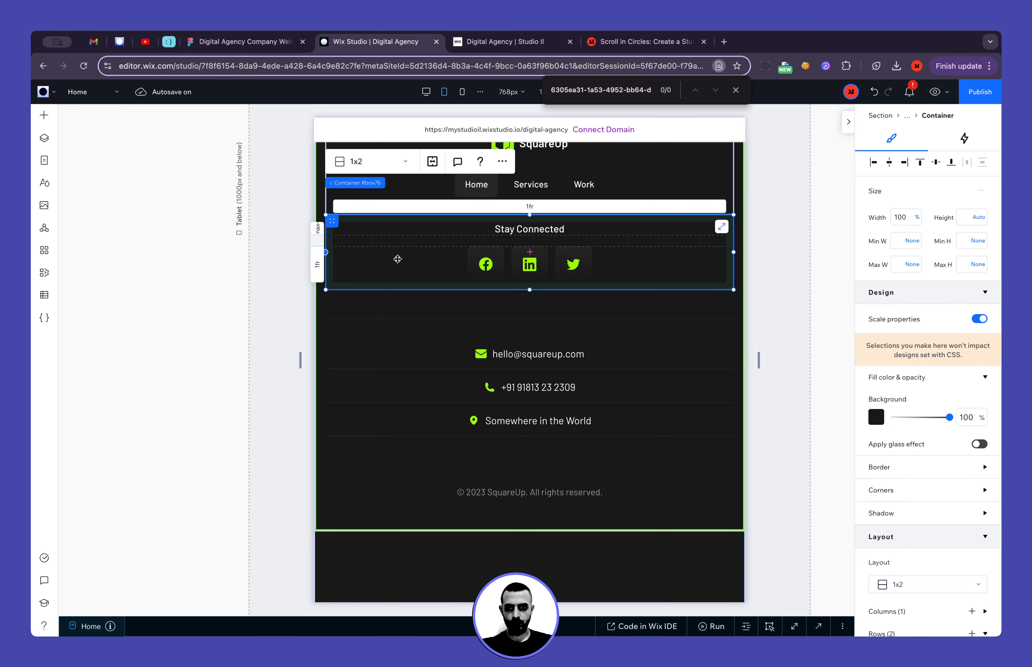
{"action": "left_click", "coordinate": [269, 209]}
{"action": "scroll", "coordinate": [269, 208], "scroll_direction": "up", "scroll_amount": 3}
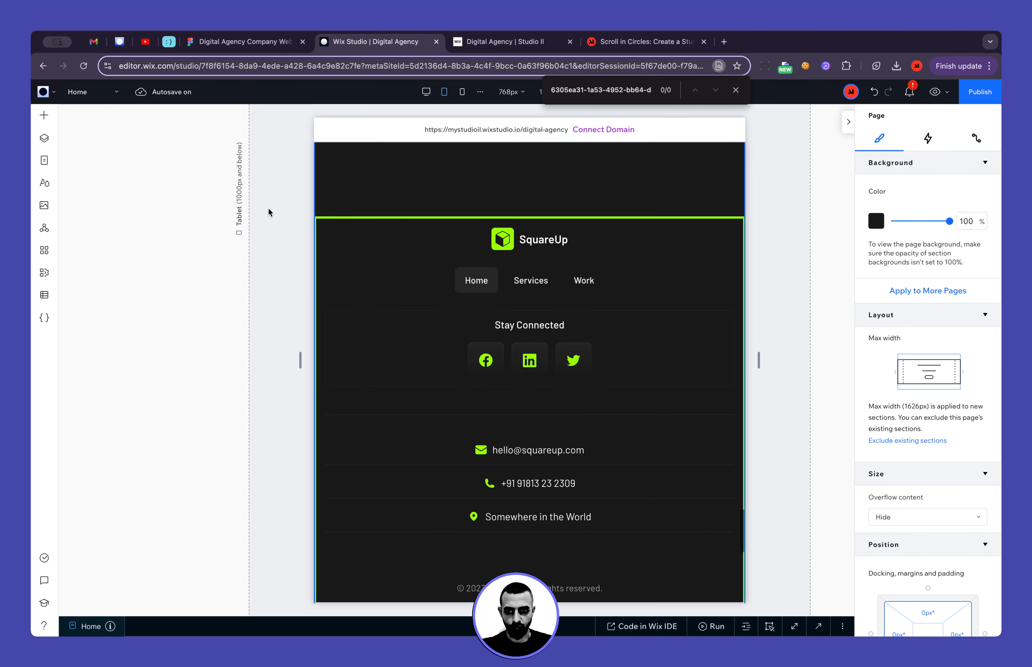
{"action": "left_click", "coordinate": [349, 326]}
{"action": "left_click", "coordinate": [247, 42]}
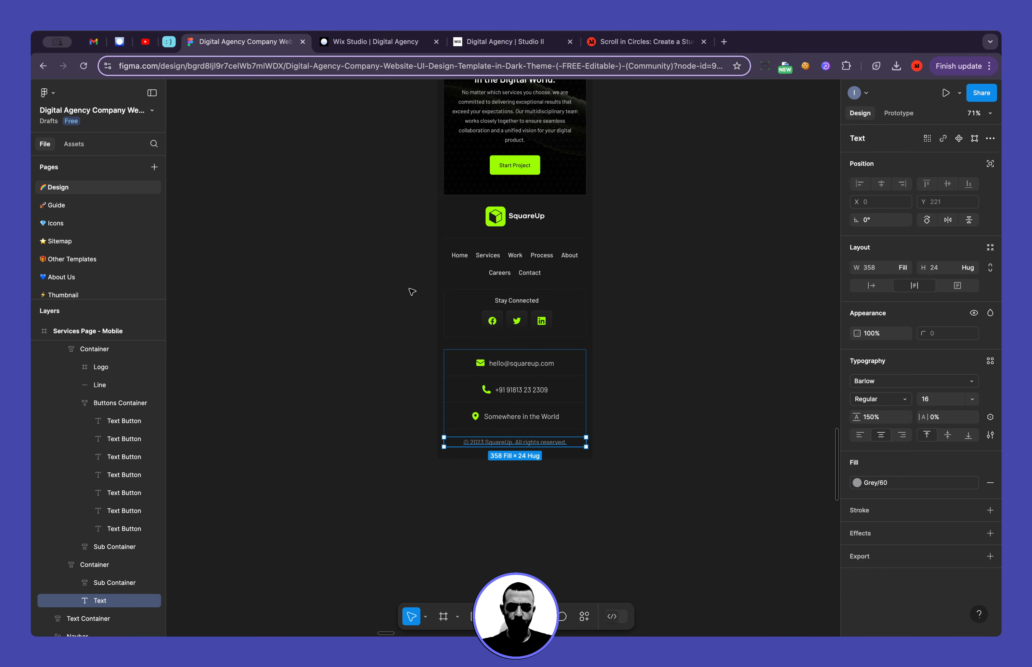
{"action": "left_click", "coordinate": [360, 42]}
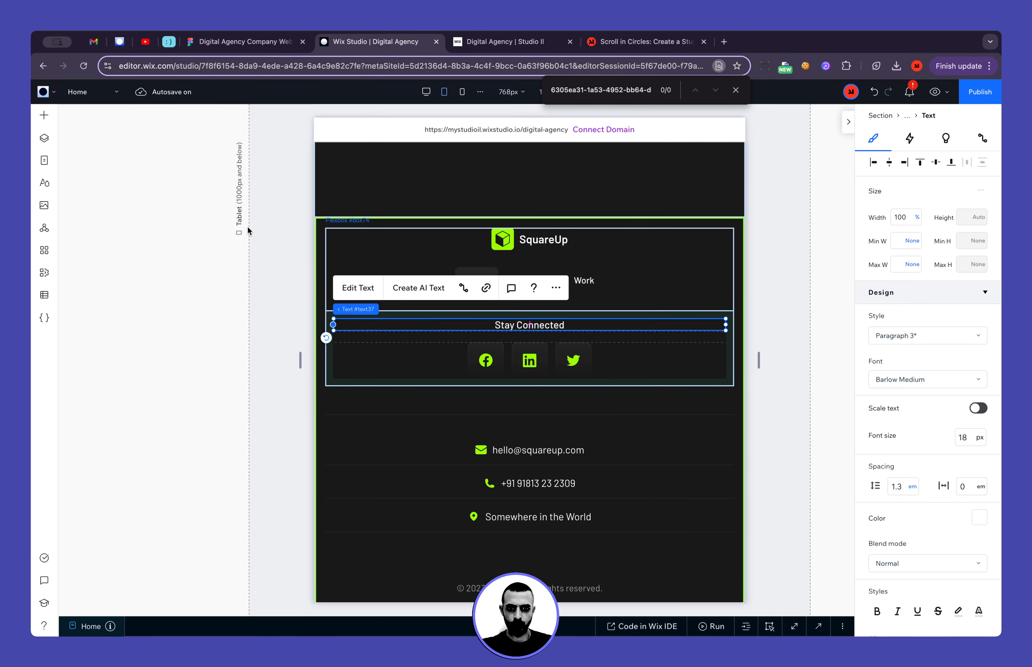
Hide the decorative horizontal line between the Stay Connected block and the contact details on tablet
{"action": "left_click", "coordinate": [375, 415]}
{"action": "left_click", "coordinate": [441, 384]}
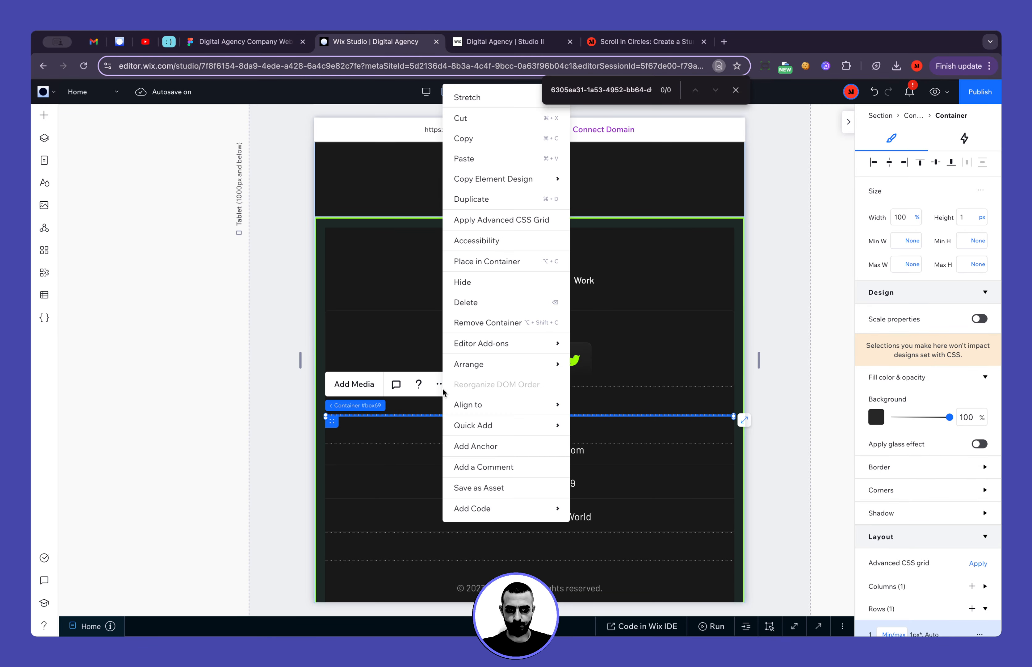
{"action": "mouse_move", "coordinate": [490, 171]}
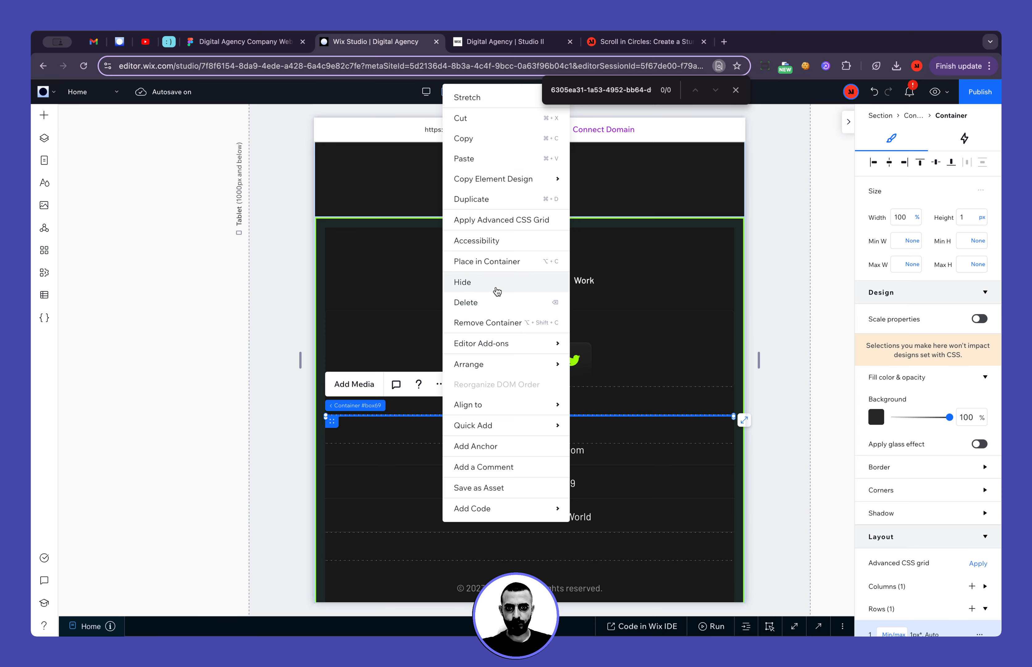
{"action": "left_click", "coordinate": [496, 285]}
{"action": "left_click", "coordinate": [807, 331]}
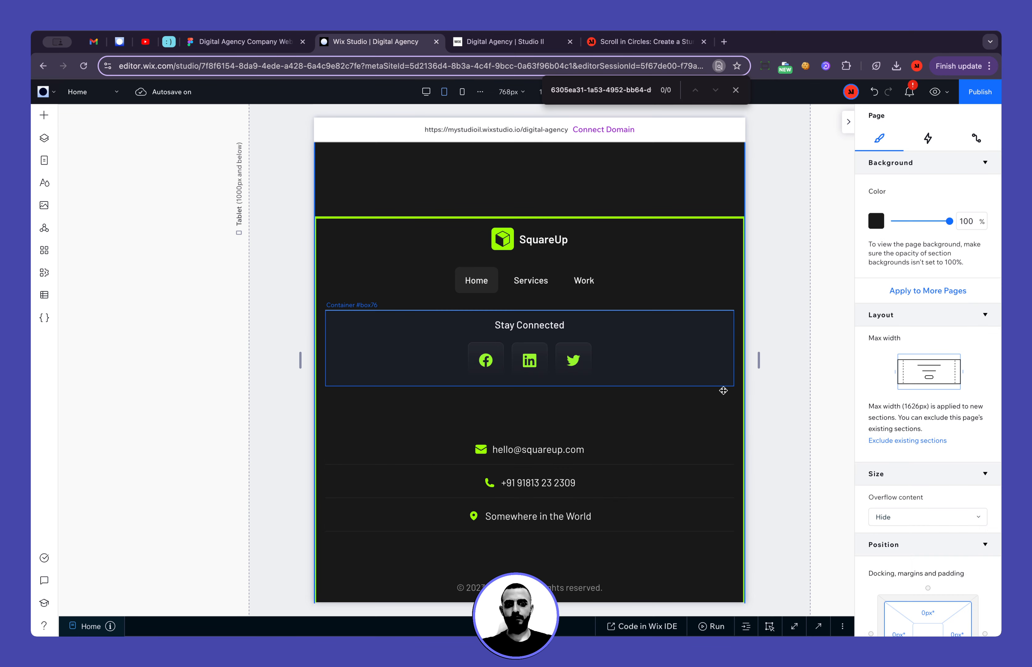
Compare the footer spacing with the Figma mobile design and move the contact details flexbox to the footer container's second grid row
{"action": "left_click", "coordinate": [243, 42]}
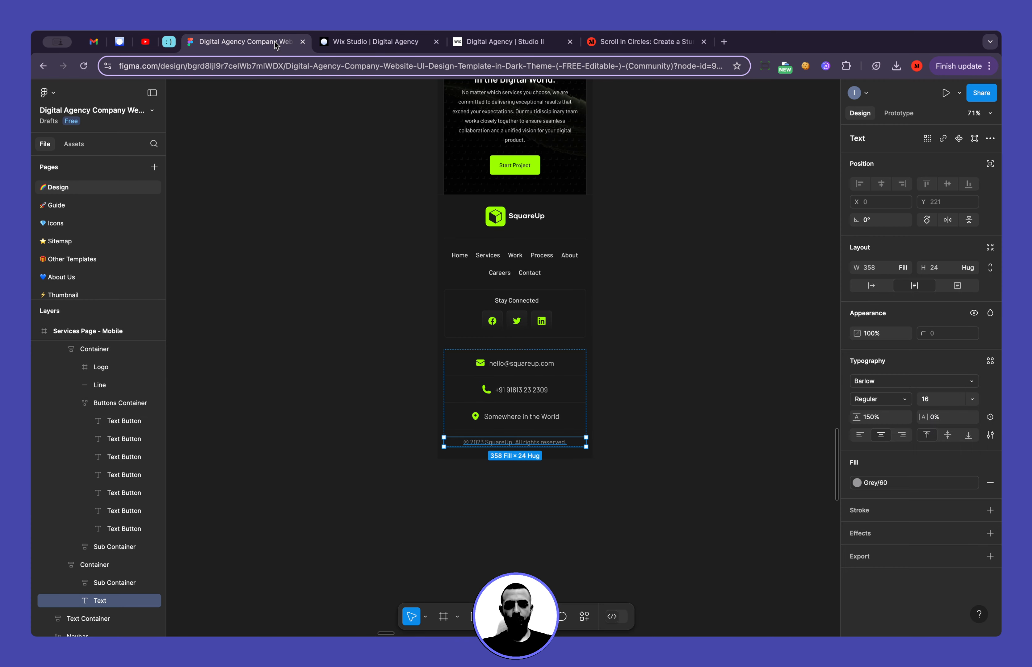
{"action": "left_click", "coordinate": [377, 42]}
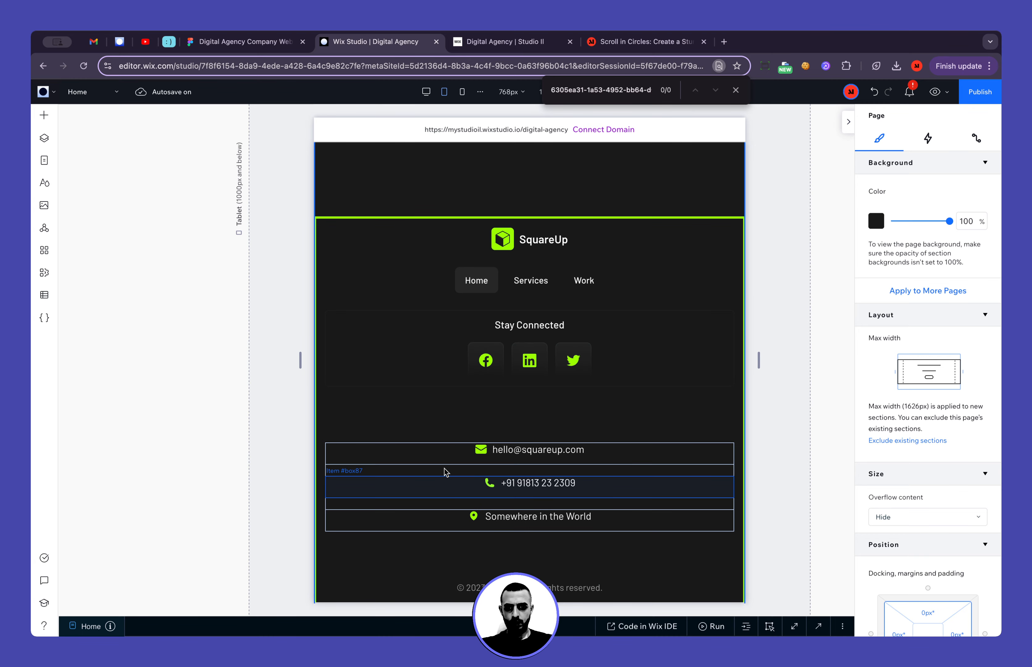
{"action": "left_click", "coordinate": [494, 472]}
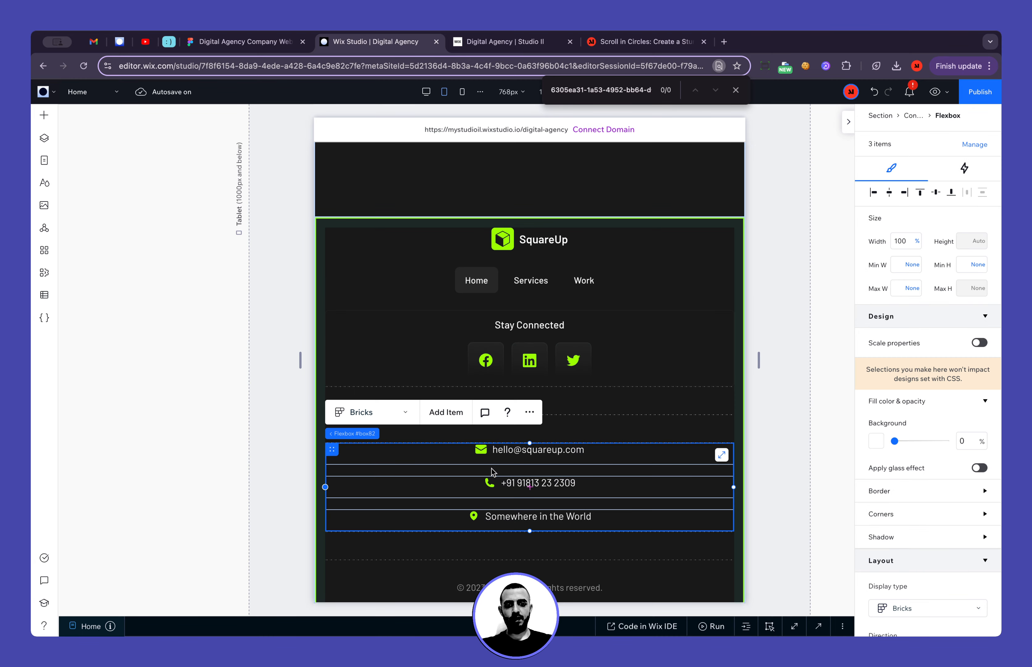
{"action": "left_click", "coordinate": [44, 138]}
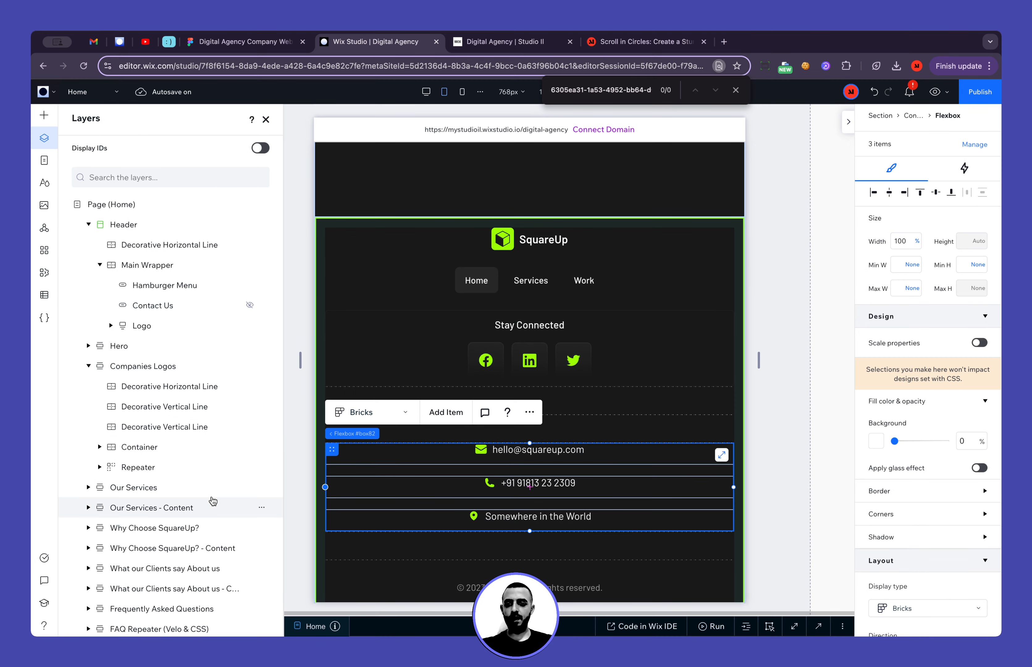
{"action": "scroll", "coordinate": [212, 500], "scroll_direction": "down", "scroll_amount": 5}
{"action": "left_click", "coordinate": [111, 465]}
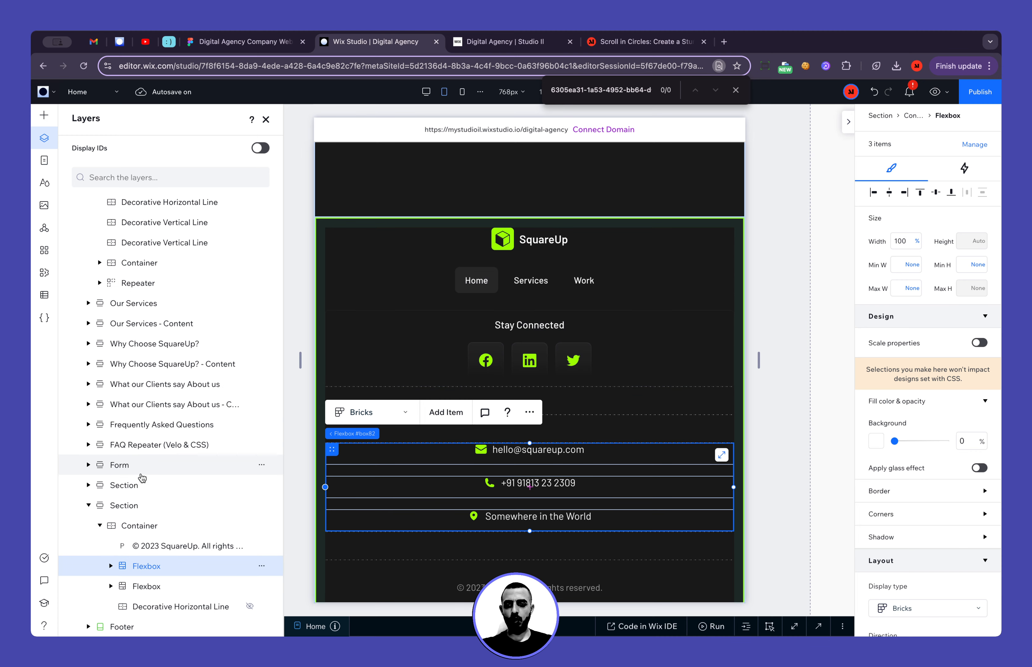
{"action": "scroll", "coordinate": [932, 479], "scroll_direction": "down", "scroll_amount": 10}
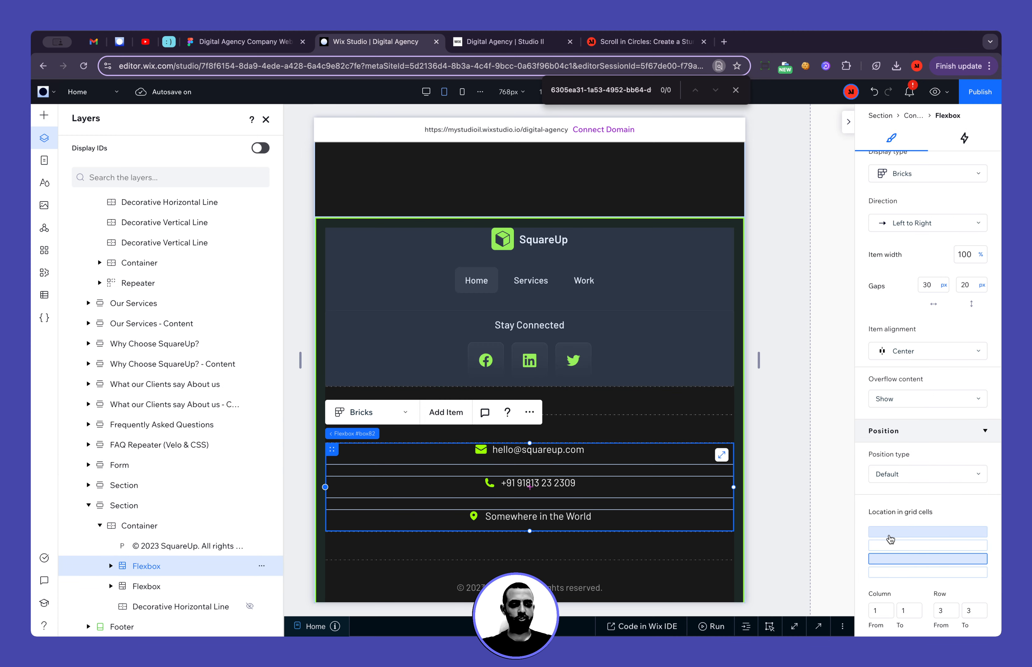
{"action": "left_click", "coordinate": [909, 545]}
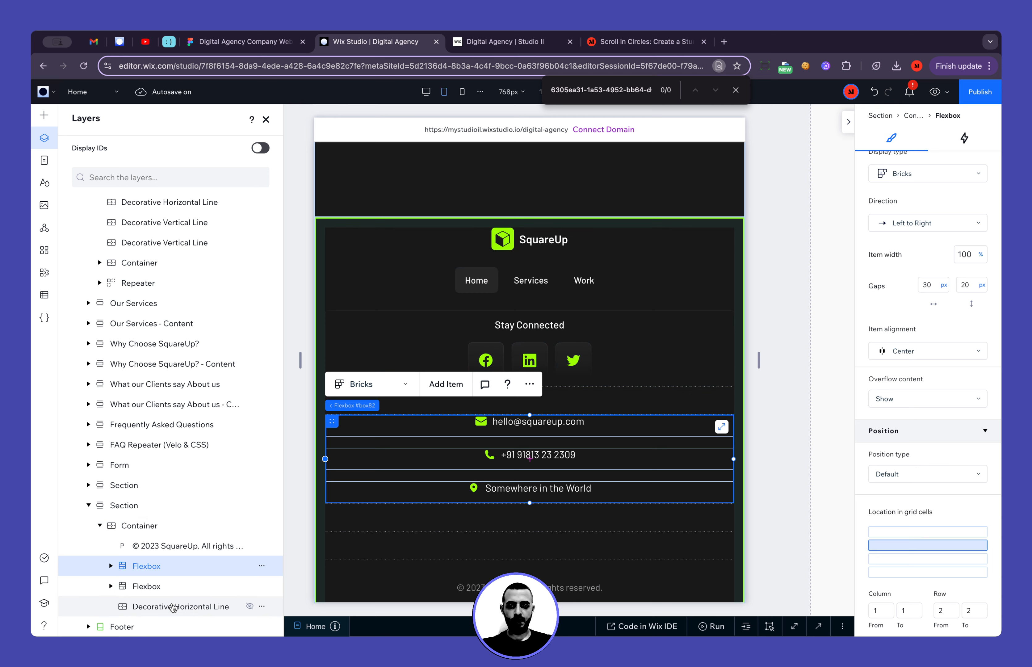
Move the copyright text to the third grid row of the footer container
{"action": "left_click", "coordinate": [465, 589]}
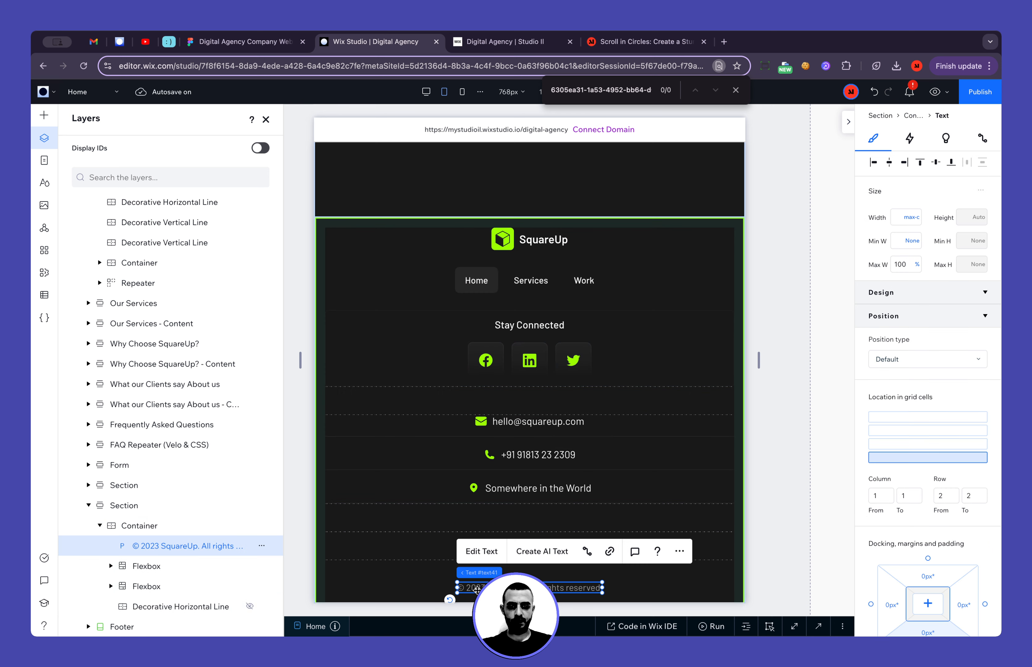
{"action": "scroll", "coordinate": [870, 469], "scroll_direction": "down", "scroll_amount": 6}
{"action": "scroll", "coordinate": [870, 470], "scroll_direction": "down", "scroll_amount": 5}
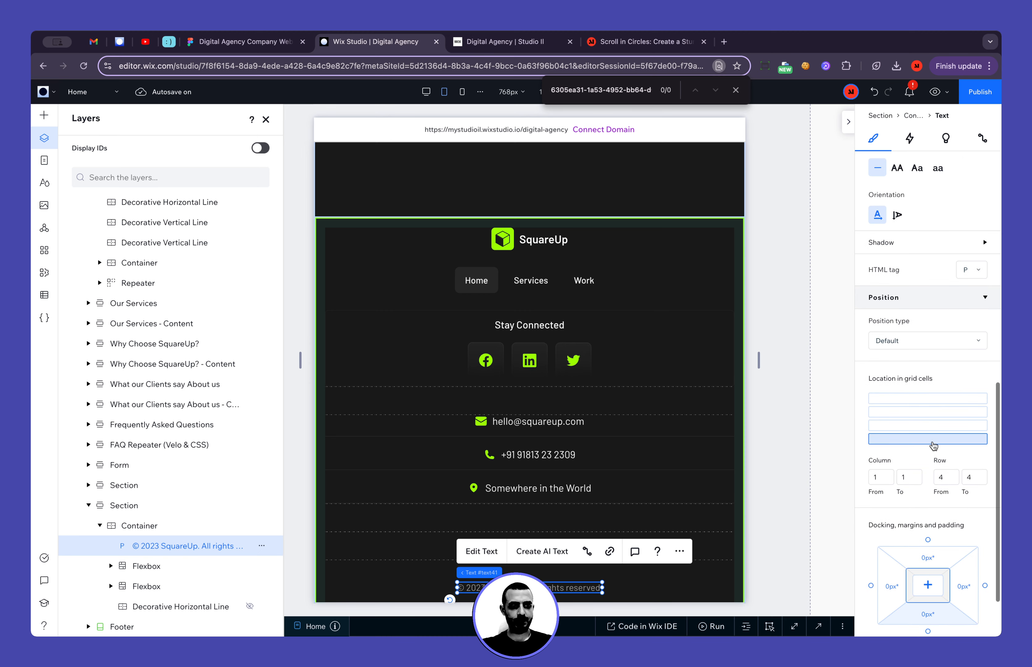
{"action": "left_click", "coordinate": [932, 429]}
Delete the footer container's fourth grid row and set the third row's height to 1 fr
{"action": "left_click", "coordinate": [686, 571]}
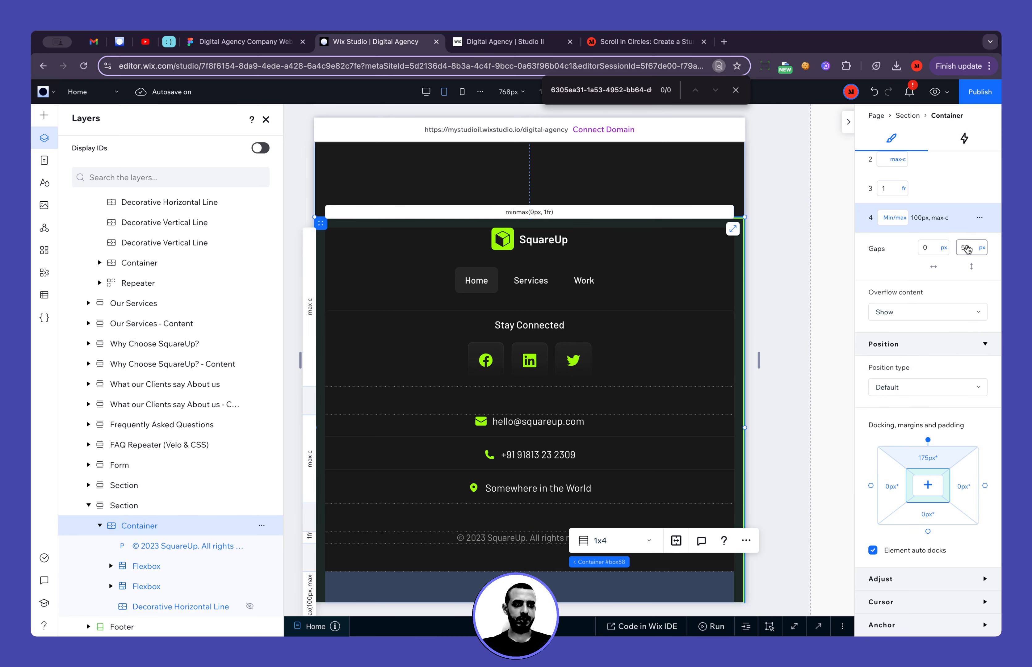
{"action": "left_click", "coordinate": [980, 217]}
{"action": "left_click", "coordinate": [945, 274]}
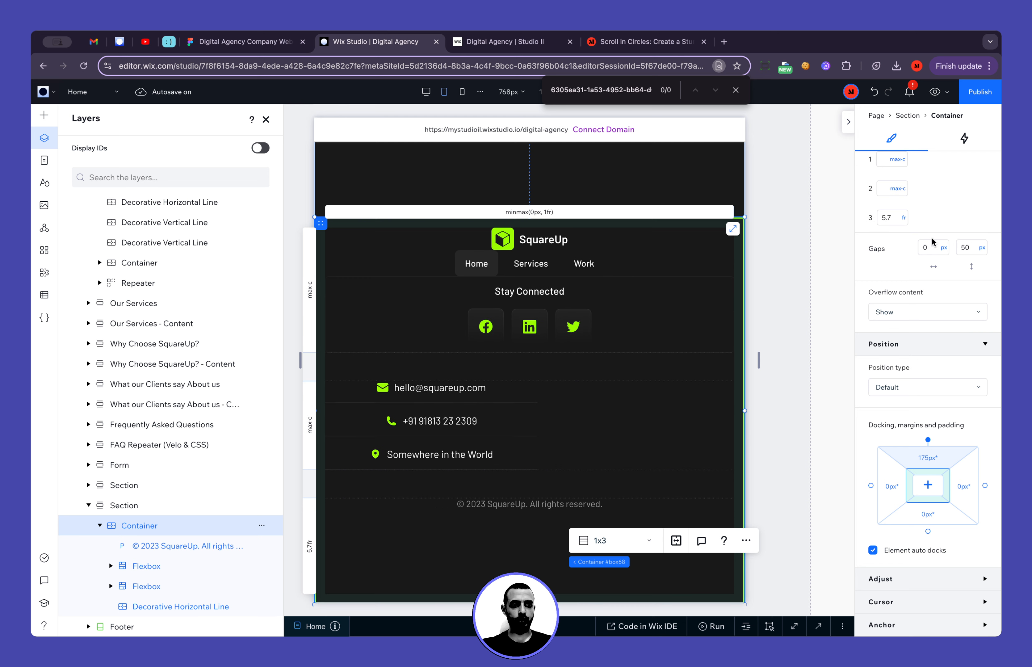
{"action": "left_click", "coordinate": [901, 222]}
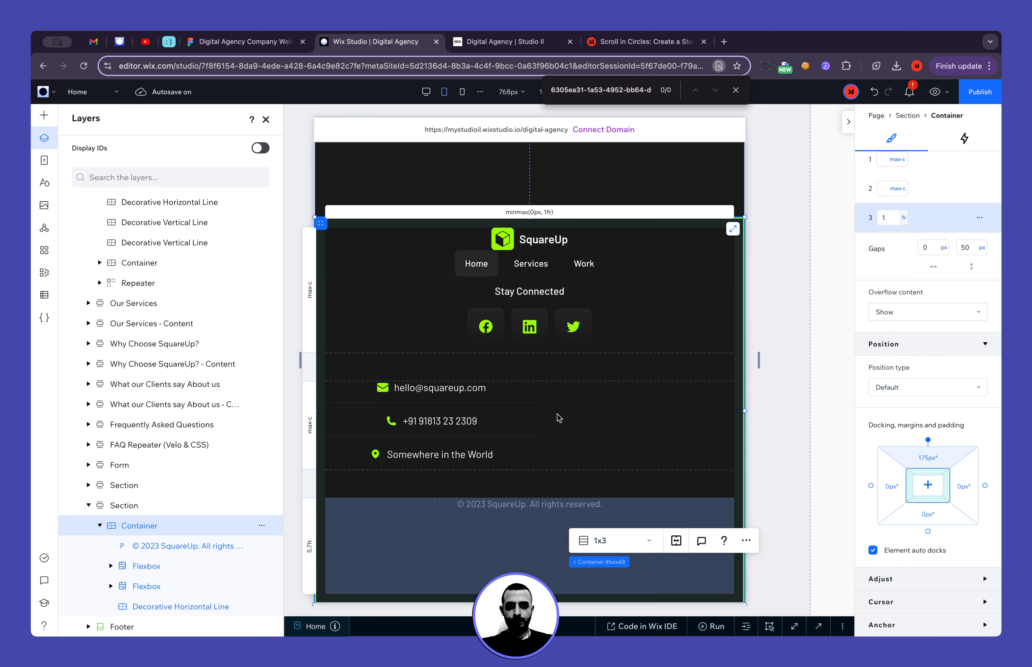
{"action": "key", "text": "Return"}
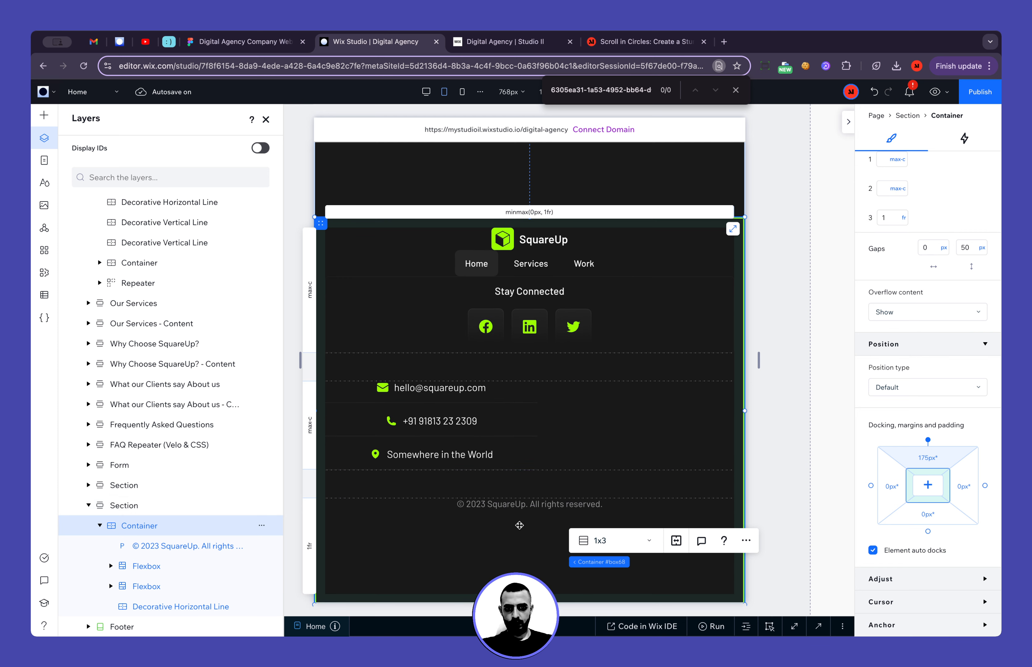
Set the width of the contact details flexbox to 100% on tablet
{"action": "scroll", "coordinate": [519, 525], "scroll_direction": "up", "scroll_amount": 5}
{"action": "scroll", "coordinate": [962, 239], "scroll_direction": "up", "scroll_amount": 10}
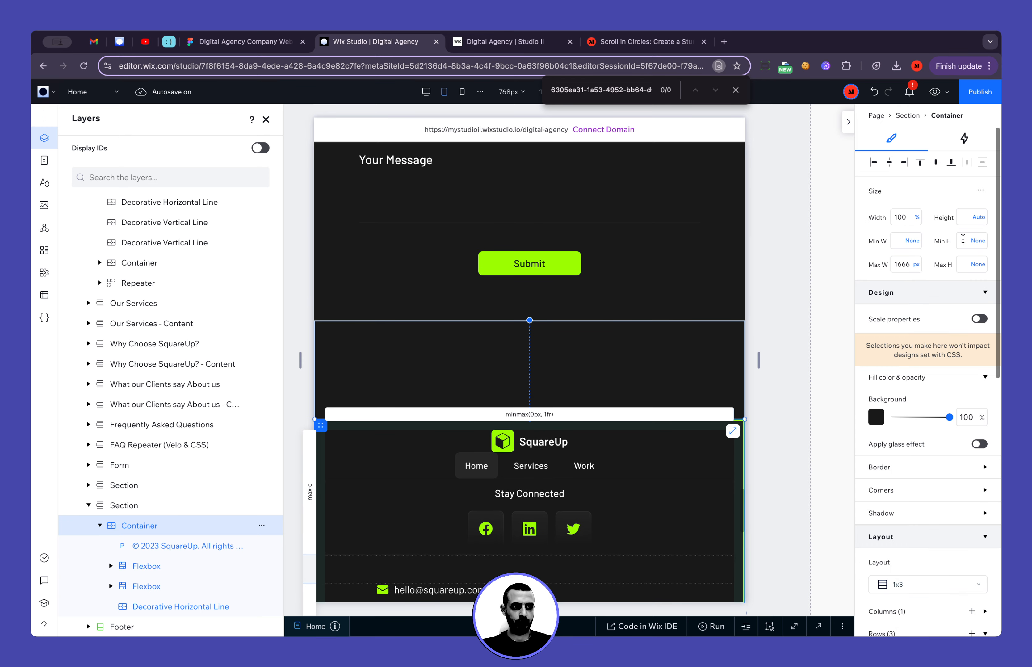
{"action": "scroll", "coordinate": [962, 239], "scroll_direction": "down", "scroll_amount": 8}
{"action": "scroll", "coordinate": [626, 364], "scroll_direction": "down", "scroll_amount": 8}
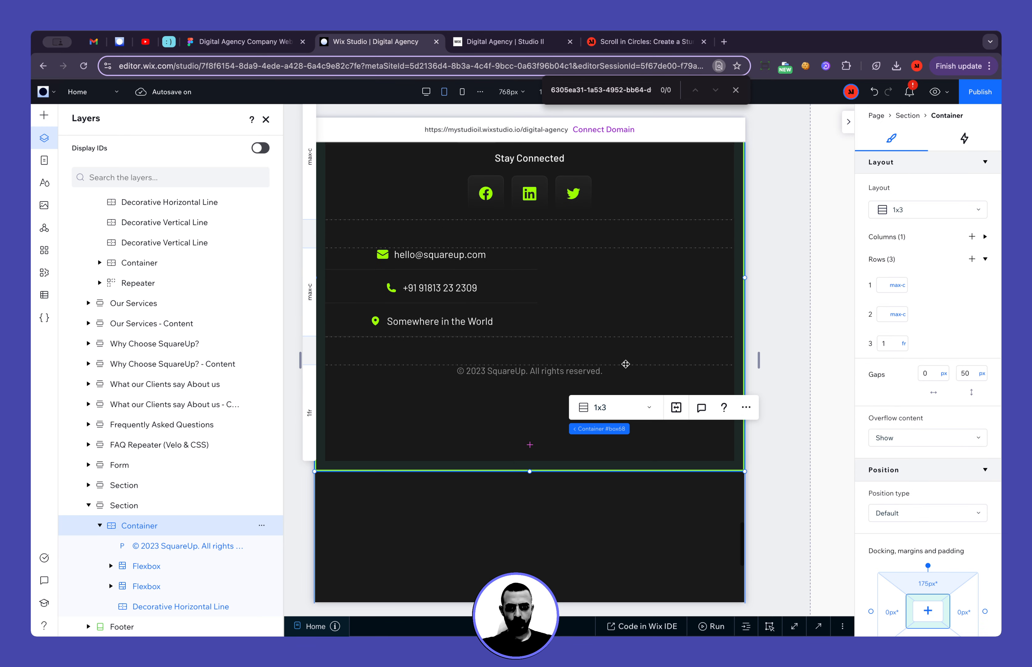
{"action": "left_click", "coordinate": [379, 273]}
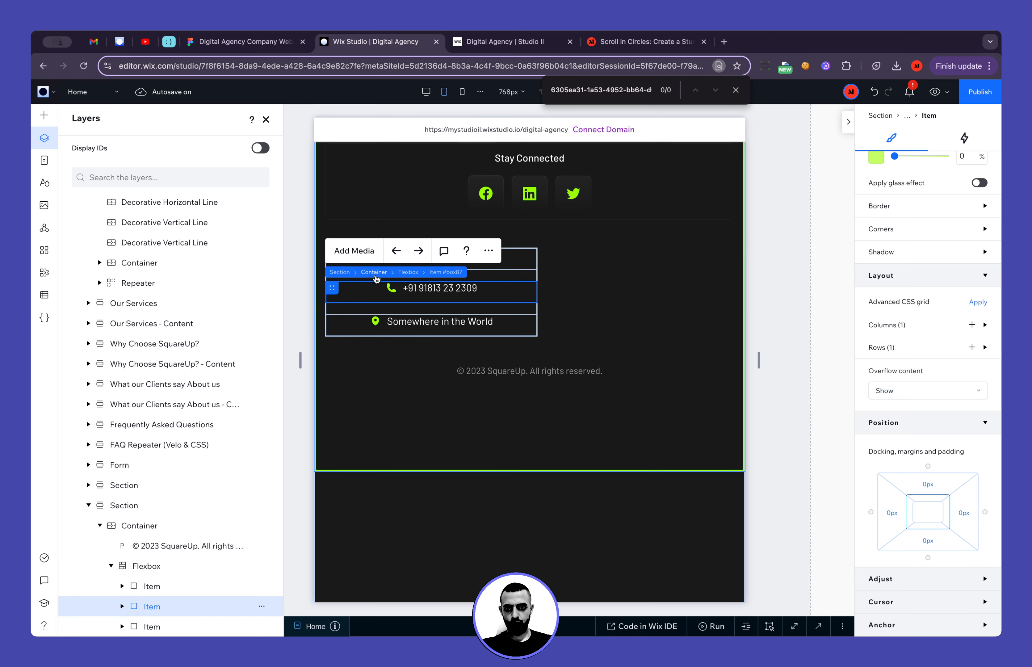
{"action": "left_click", "coordinate": [408, 272]}
{"action": "left_click", "coordinate": [895, 244]}
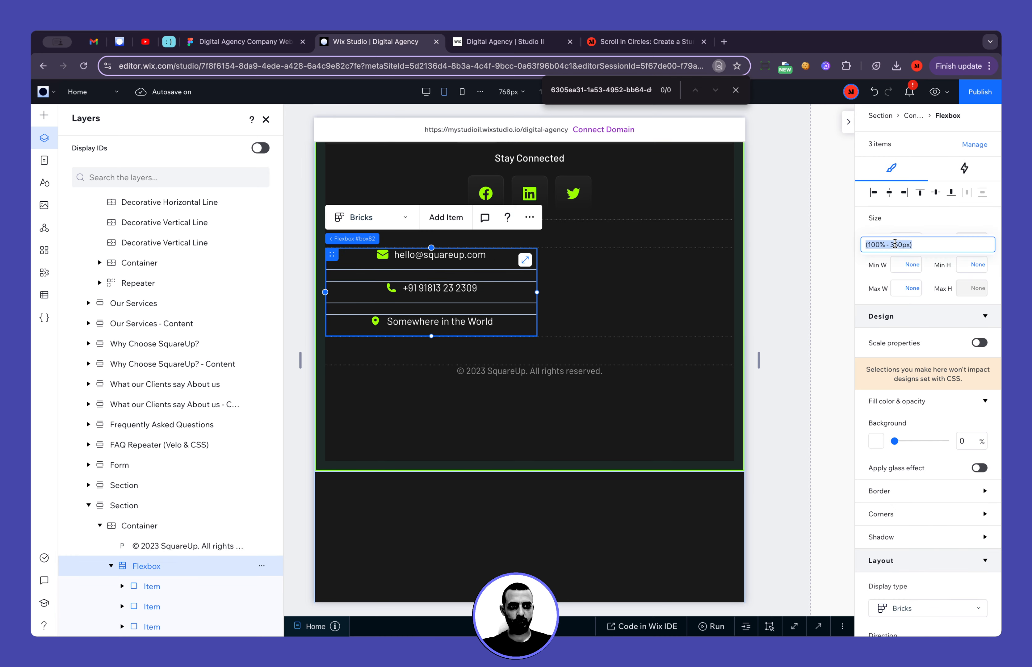
{"action": "type", "text": "100%"}
{"action": "key", "text": "Return"}
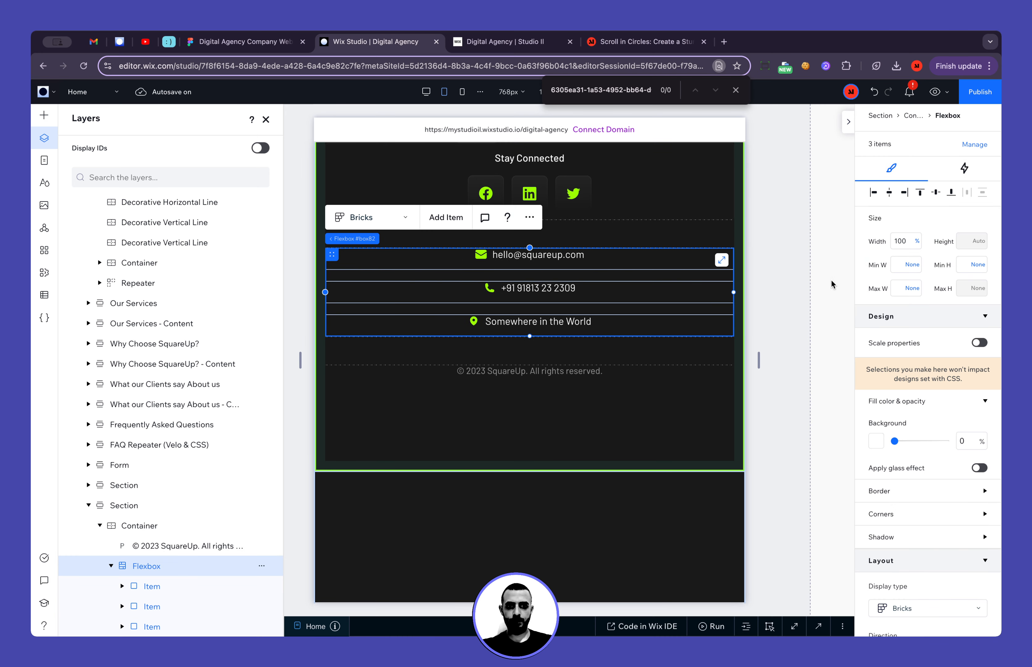
Reset the copyright text's docking and margins to 0 px on all sides
{"action": "left_click", "coordinate": [787, 346]}
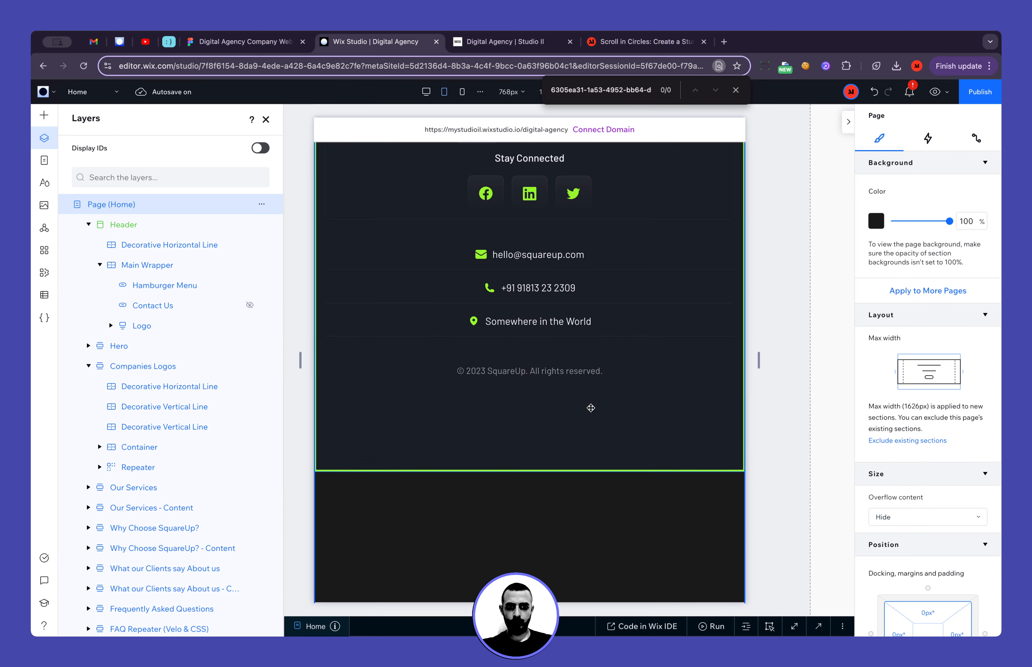
{"action": "left_click", "coordinate": [600, 421]}
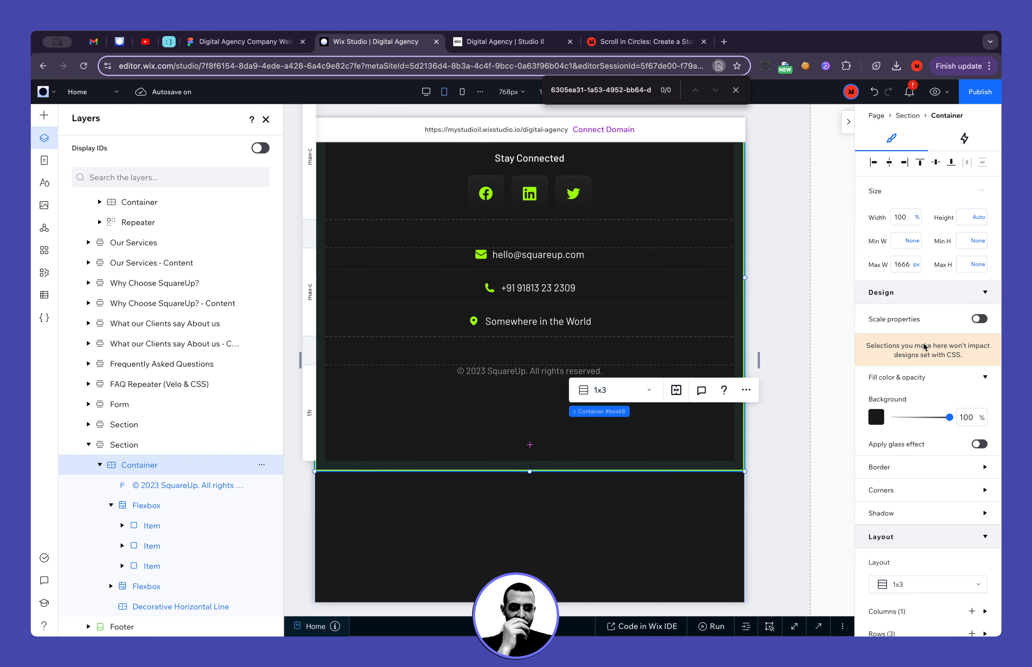
{"action": "scroll", "coordinate": [433, 390], "scroll_direction": "up", "scroll_amount": 4}
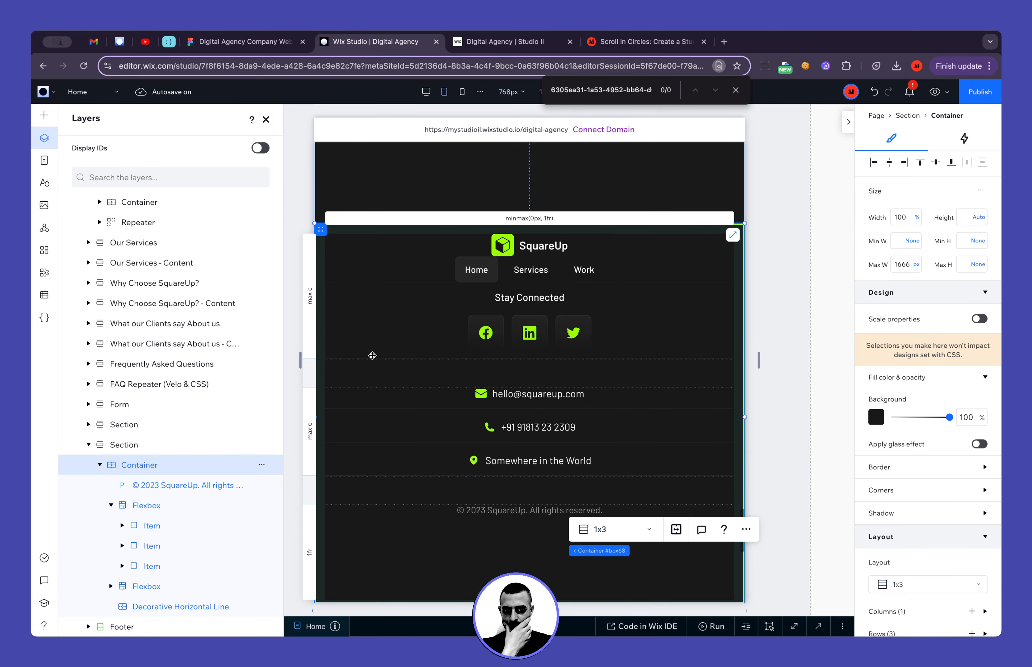
{"action": "scroll", "coordinate": [478, 399], "scroll_direction": "down", "scroll_amount": 3}
{"action": "left_click", "coordinate": [486, 404]}
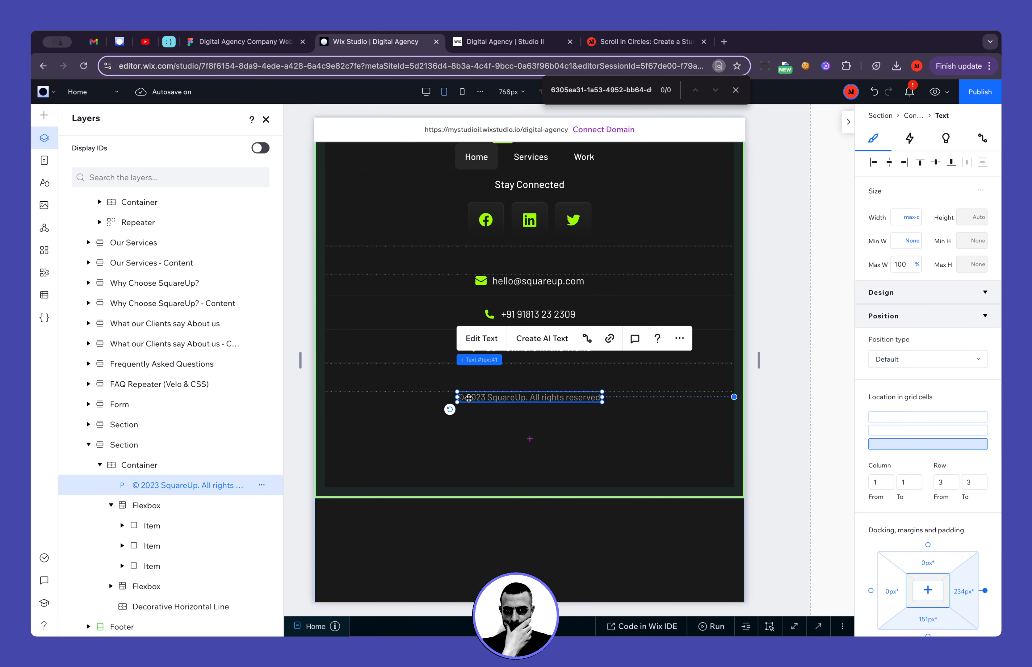
{"action": "scroll", "coordinate": [827, 432], "scroll_direction": "down", "scroll_amount": 5}
{"action": "scroll", "coordinate": [911, 456], "scroll_direction": "down", "scroll_amount": 10}
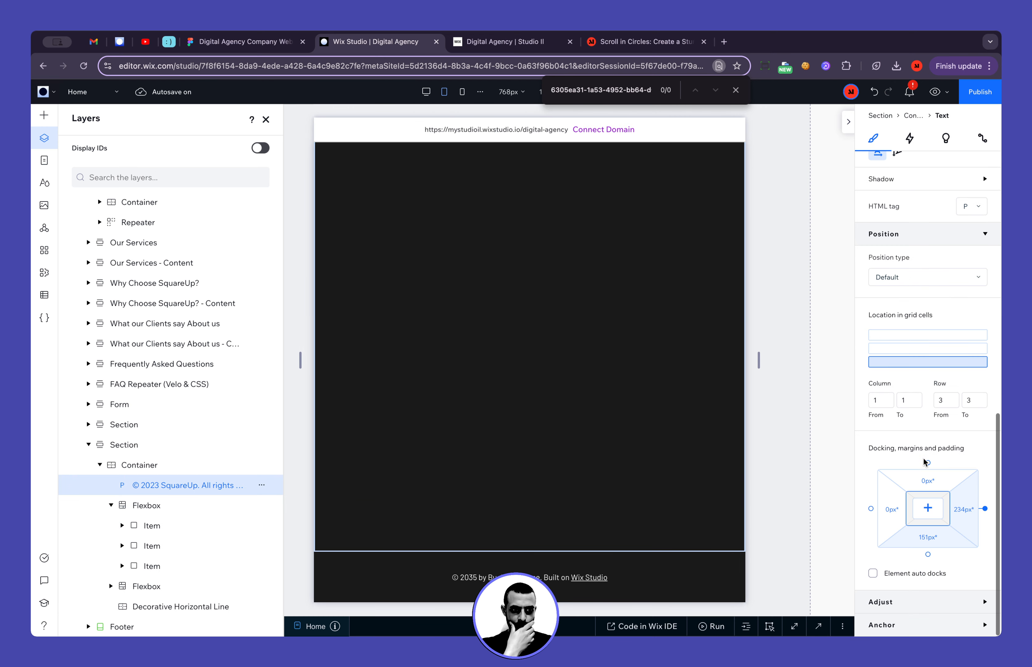
{"action": "left_click", "coordinate": [928, 509]}
{"action": "scroll", "coordinate": [673, 353], "scroll_direction": "up", "scroll_amount": 6}
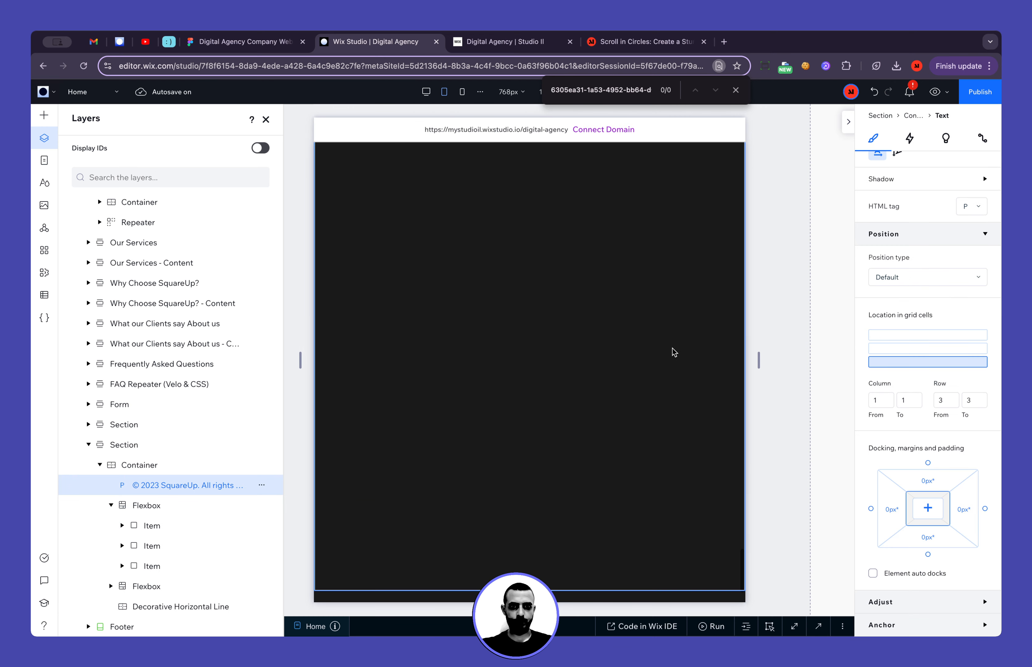
{"action": "left_click", "coordinate": [800, 408]}
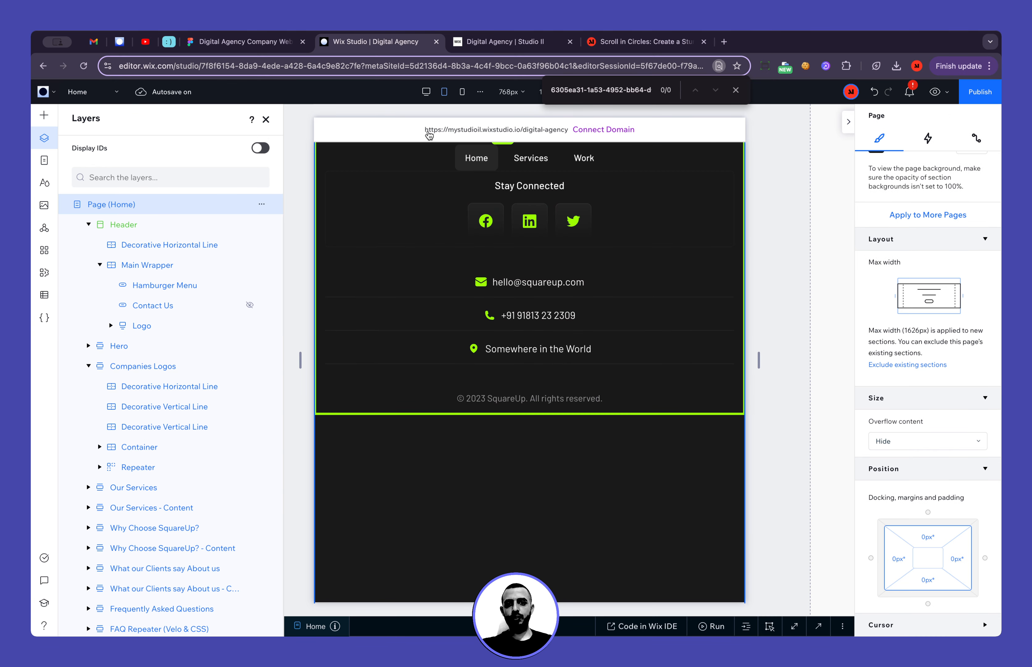
On the desktop breakpoint, align the footer container to its section's bottom and delete the default "Built on Wix Studio" copyright text
{"action": "left_click", "coordinate": [426, 91]}
{"action": "left_click", "coordinate": [267, 119]}
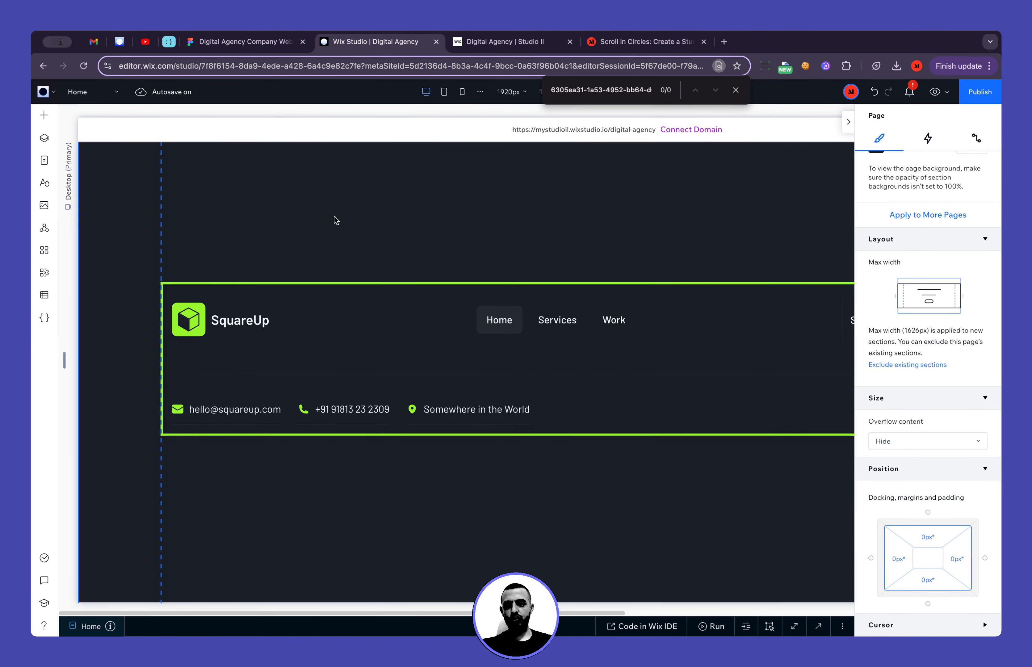
{"action": "scroll", "coordinate": [321, 234], "scroll_direction": "down", "scroll_amount": 5}
{"action": "left_click", "coordinate": [270, 415]}
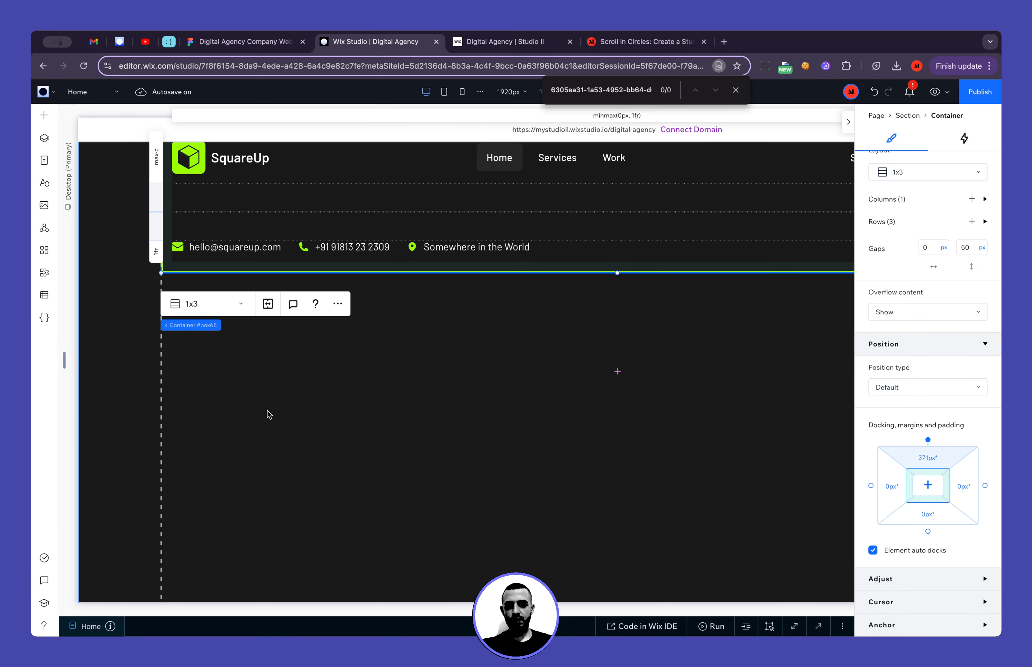
{"action": "scroll", "coordinate": [269, 414], "scroll_direction": "down", "scroll_amount": 3}
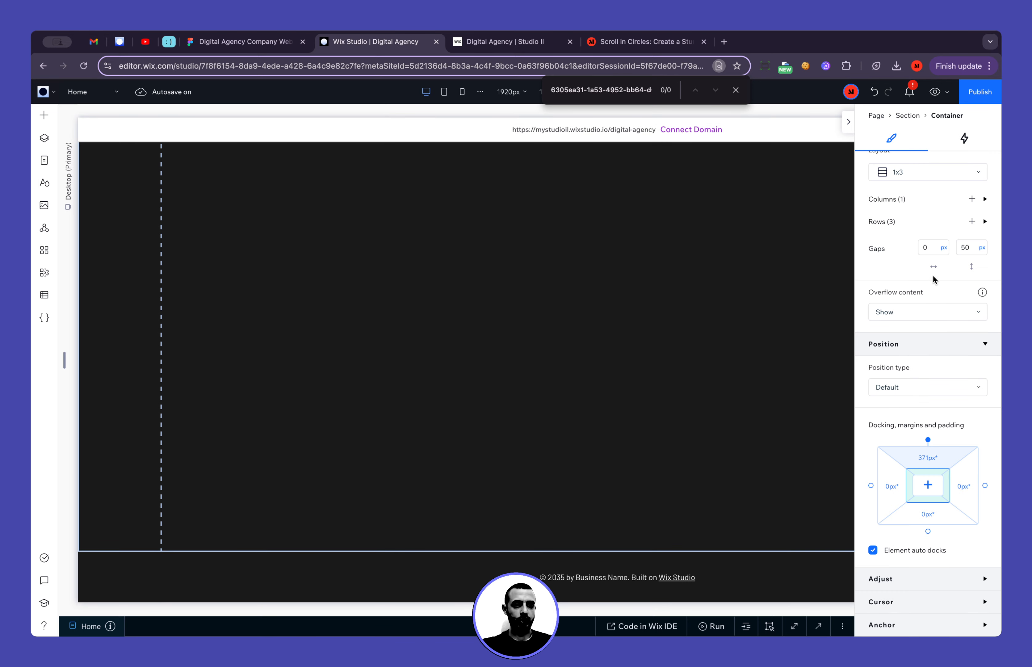
{"action": "scroll", "coordinate": [935, 277], "scroll_direction": "up", "scroll_amount": 8}
{"action": "left_click", "coordinate": [951, 164]}
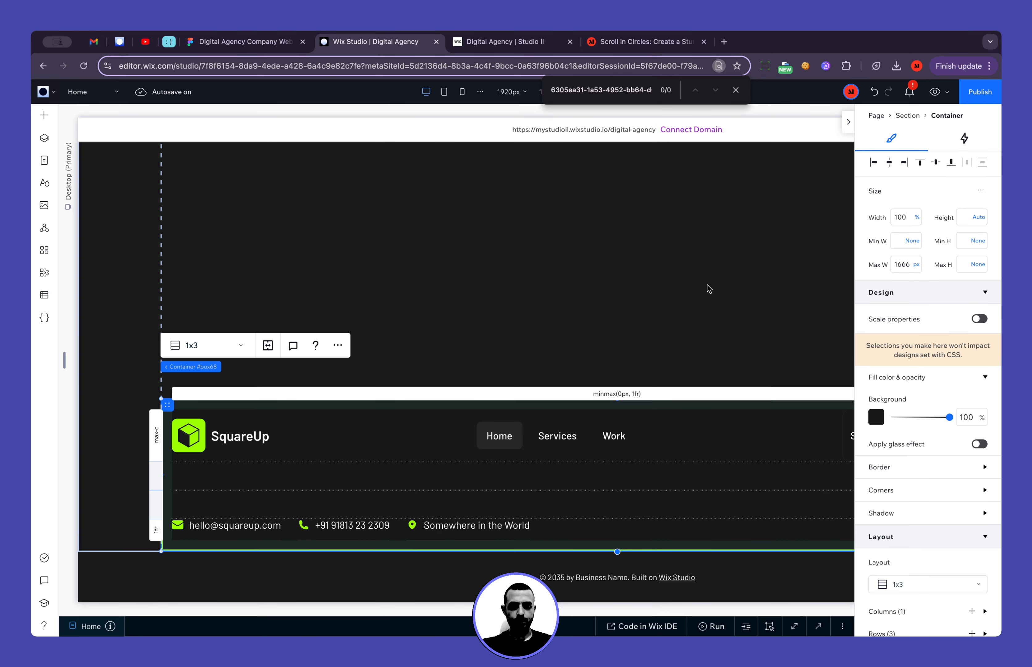
{"action": "left_click", "coordinate": [611, 578]}
{"action": "key", "text": "Delete"}
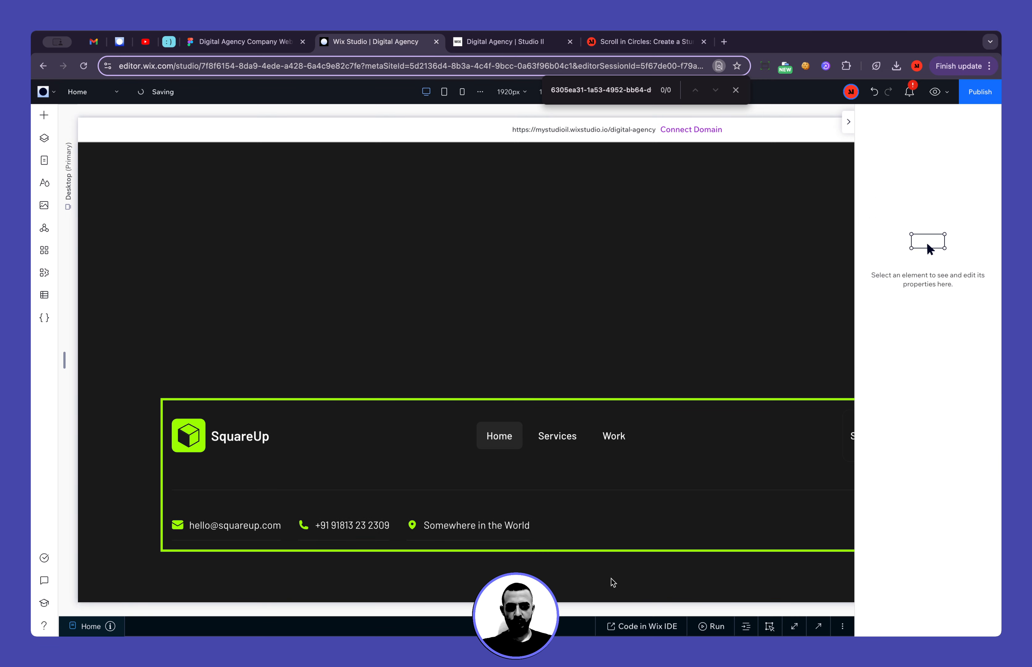
Remove the footer container's border by setting its opacity to 0%, and set the background opacity to 0%
{"action": "left_click", "coordinate": [425, 457]}
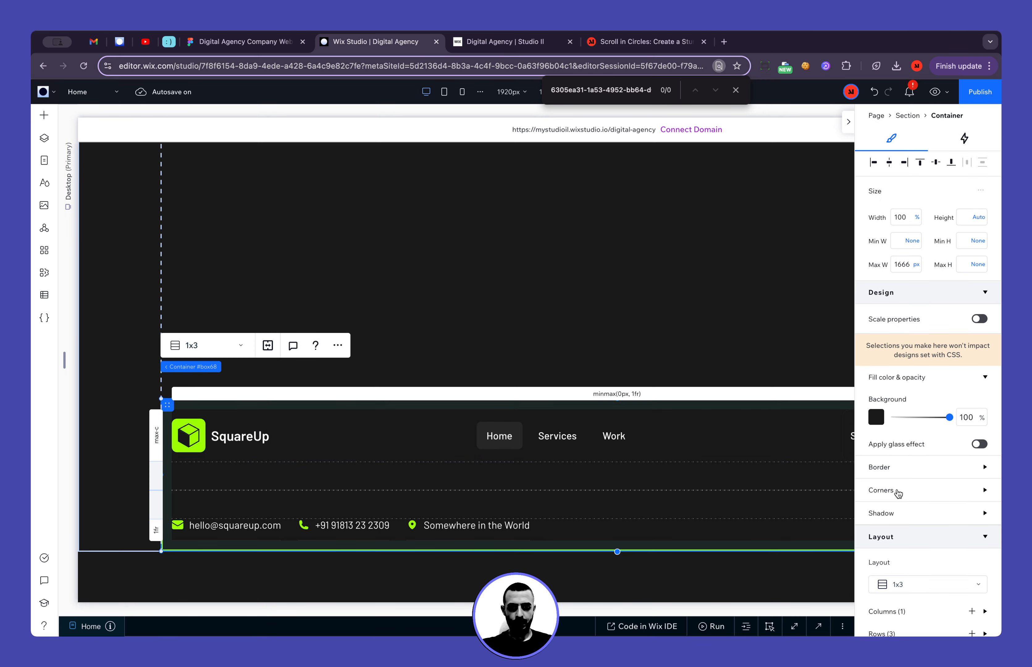
{"action": "scroll", "coordinate": [909, 497], "scroll_direction": "down", "scroll_amount": 8}
{"action": "scroll", "coordinate": [910, 434], "scroll_direction": "up", "scroll_amount": 5}
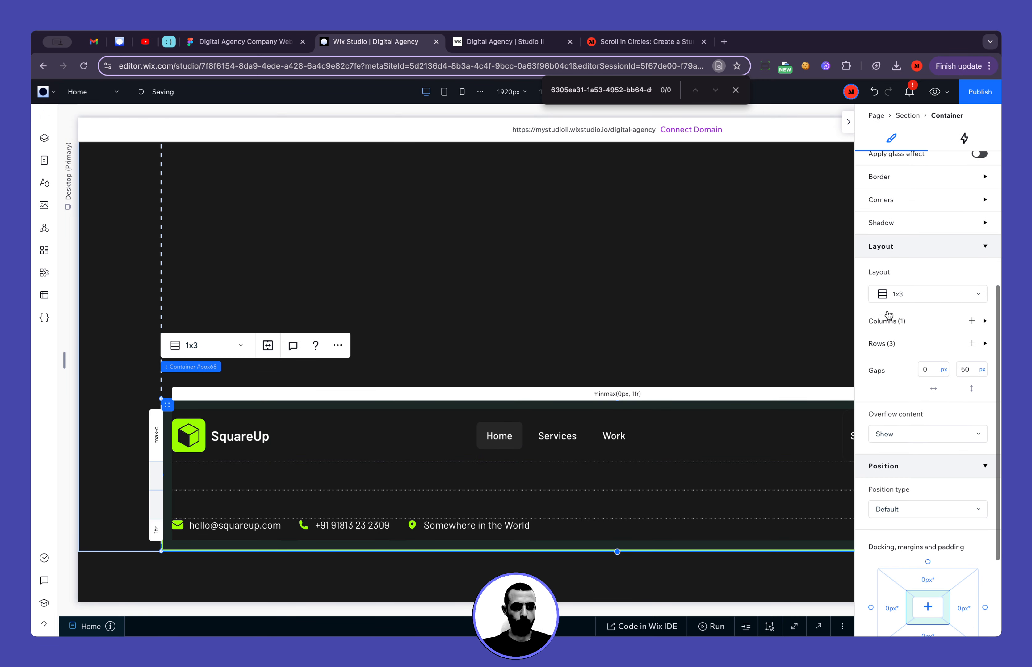
{"action": "left_click", "coordinate": [893, 236]}
{"action": "double_click", "coordinate": [972, 280]}
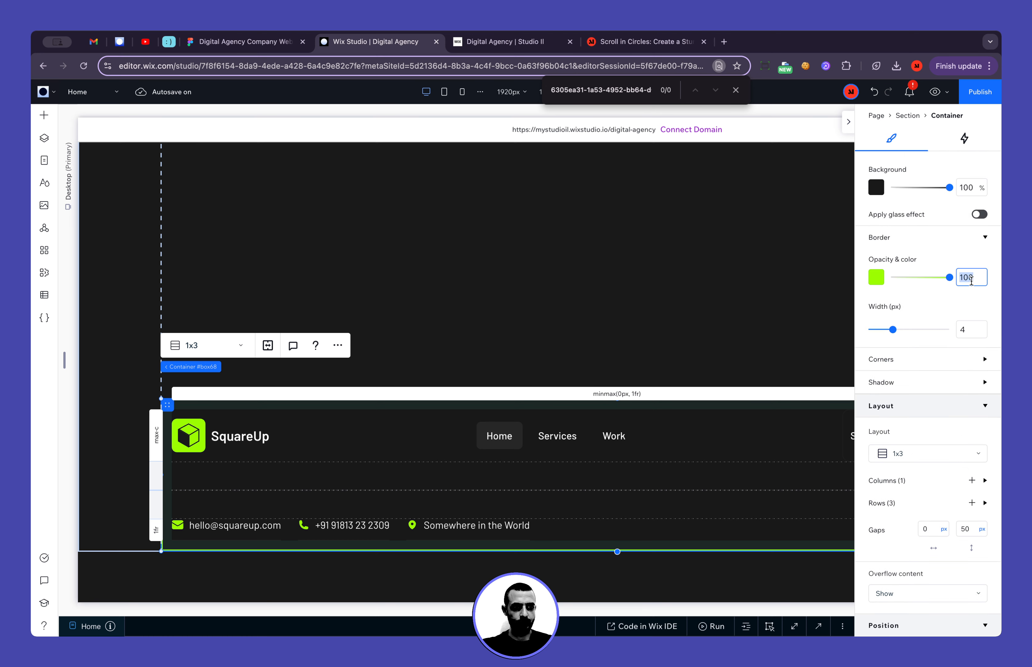
{"action": "type", "text": "0"}
{"action": "key", "text": "Return"}
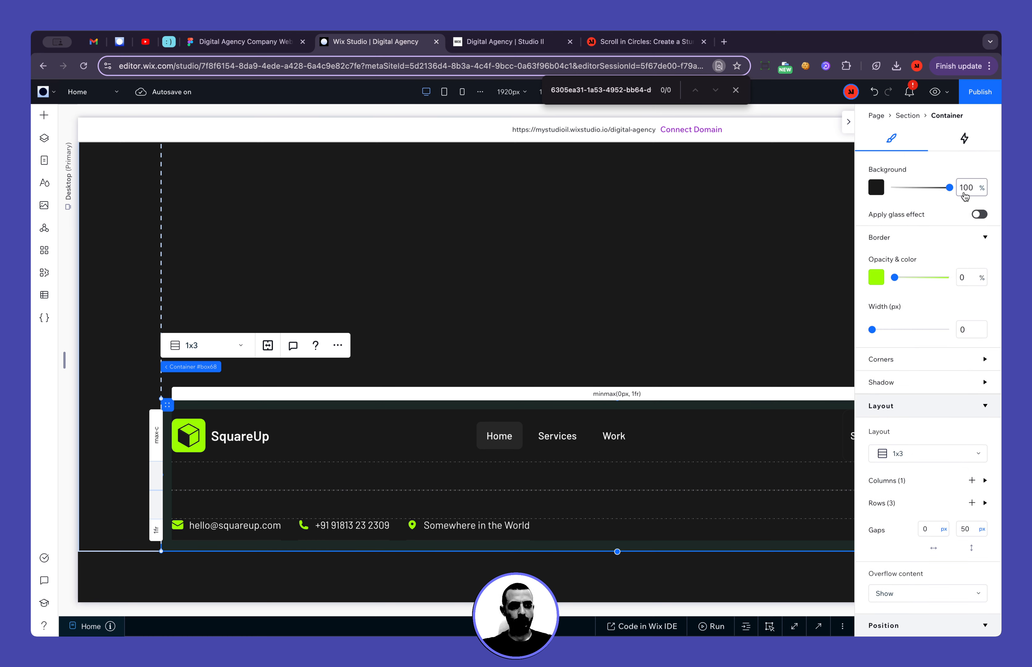
{"action": "type", "text": "0"}
{"action": "key", "text": "Return"}
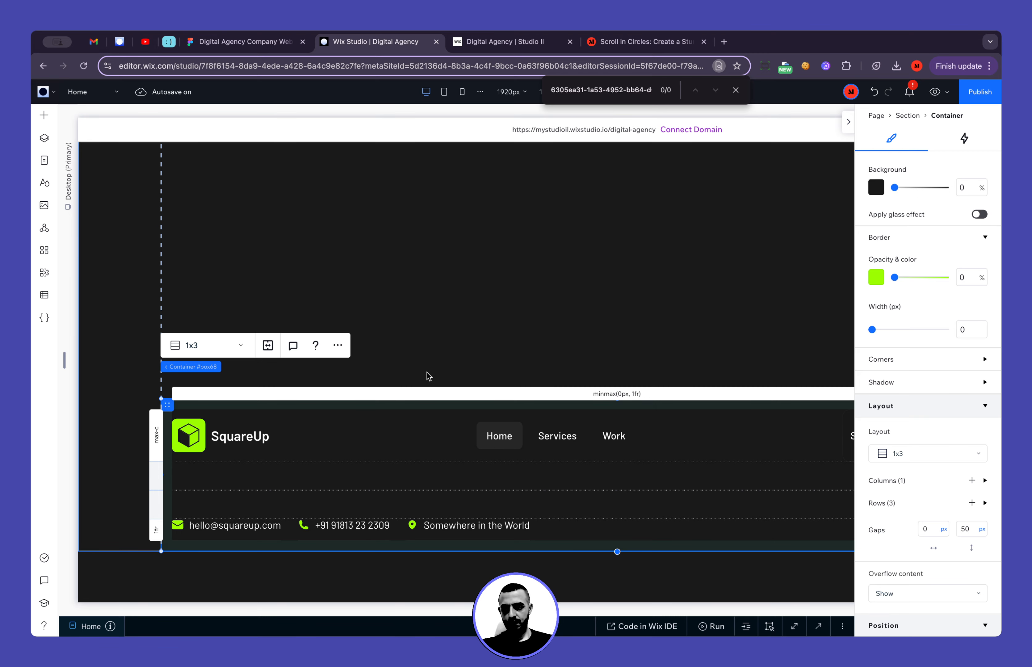
Move the container into the site's Footer section, center it horizontally, dock it to the top and set its bottom margin to 0 px
{"action": "left_click_drag", "start_coordinate": [168, 406], "coordinate": [211, 563]}
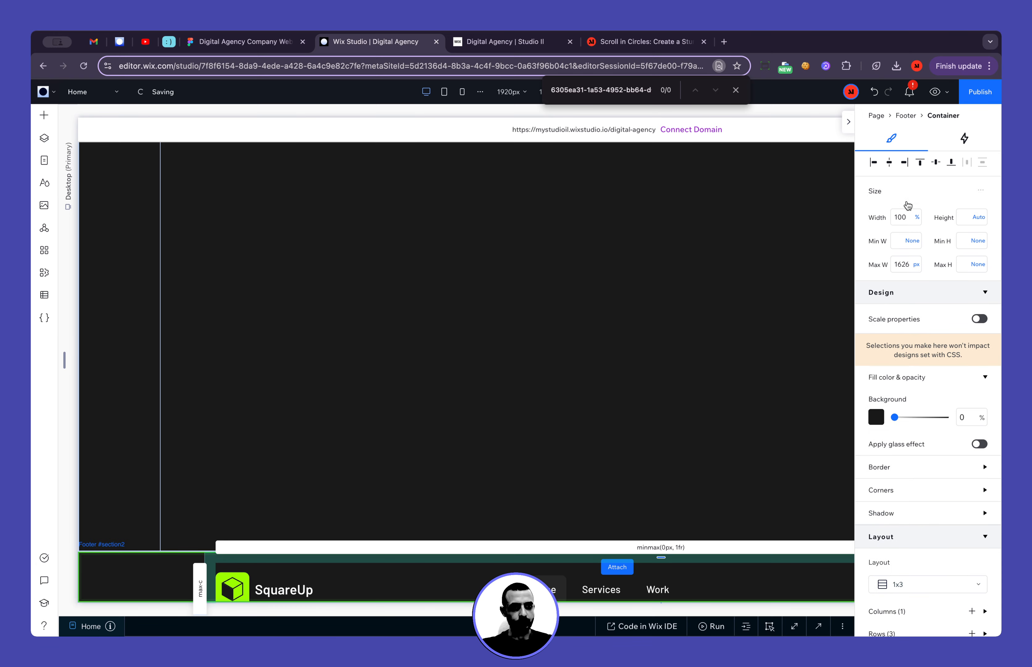
{"action": "left_click", "coordinate": [890, 164]}
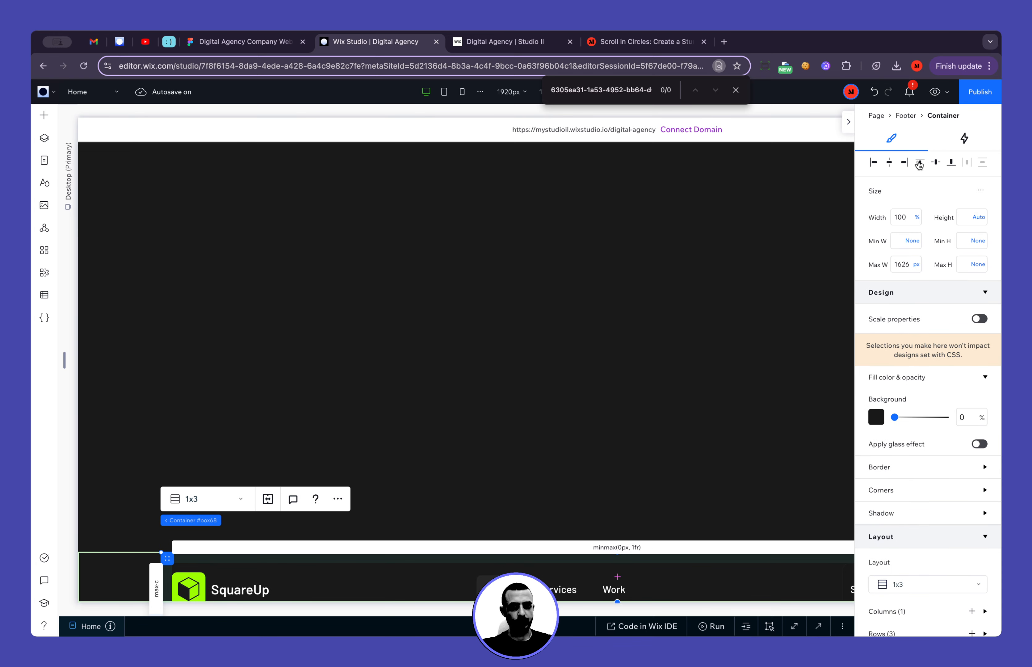
{"action": "scroll", "coordinate": [926, 284], "scroll_direction": "down", "scroll_amount": 9}
{"action": "left_click", "coordinate": [928, 503]}
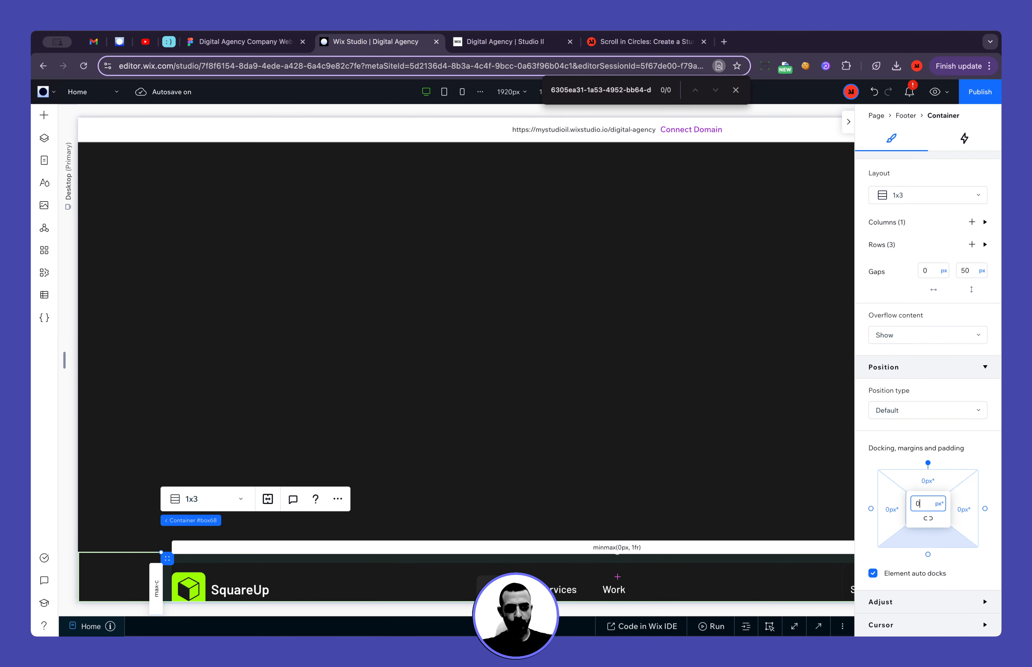
{"action": "key", "text": "Return"}
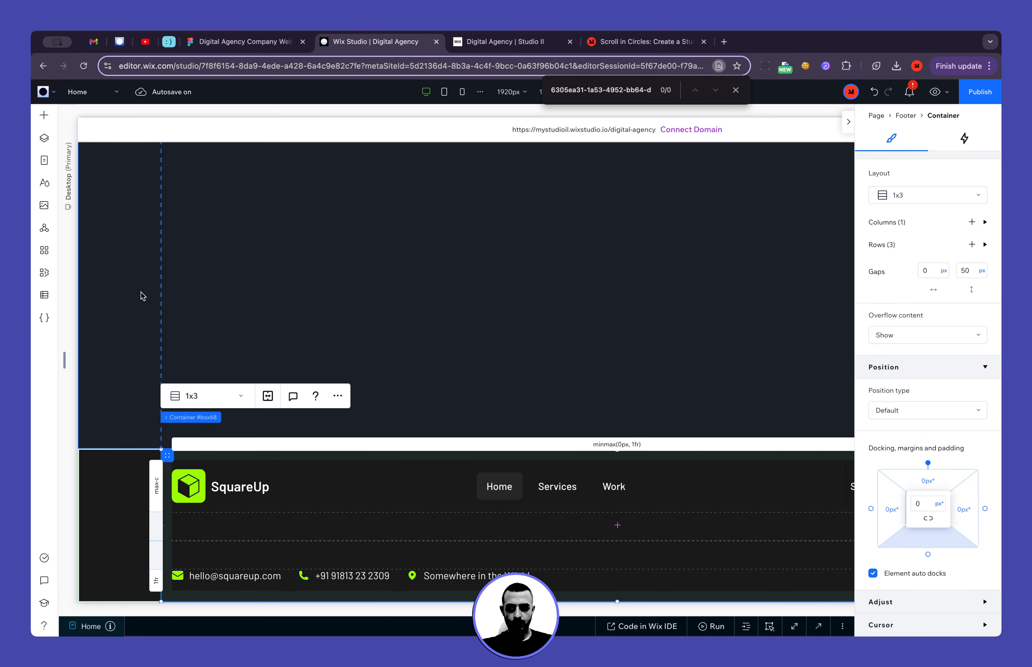
Delete the empty section between the form and the site footer
{"action": "left_click", "coordinate": [123, 295]}
{"action": "key", "text": "Delete"}
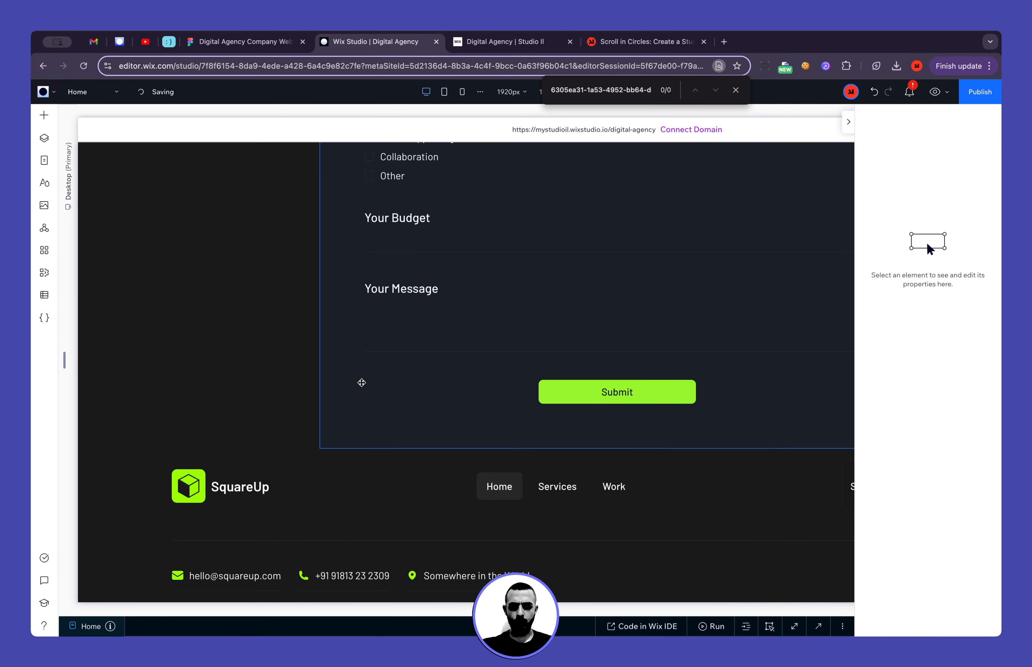
Switch to the Figma design and inspect the Footer Section's size and padding on the Home Page - Desktop frame
{"action": "left_click", "coordinate": [243, 41]}
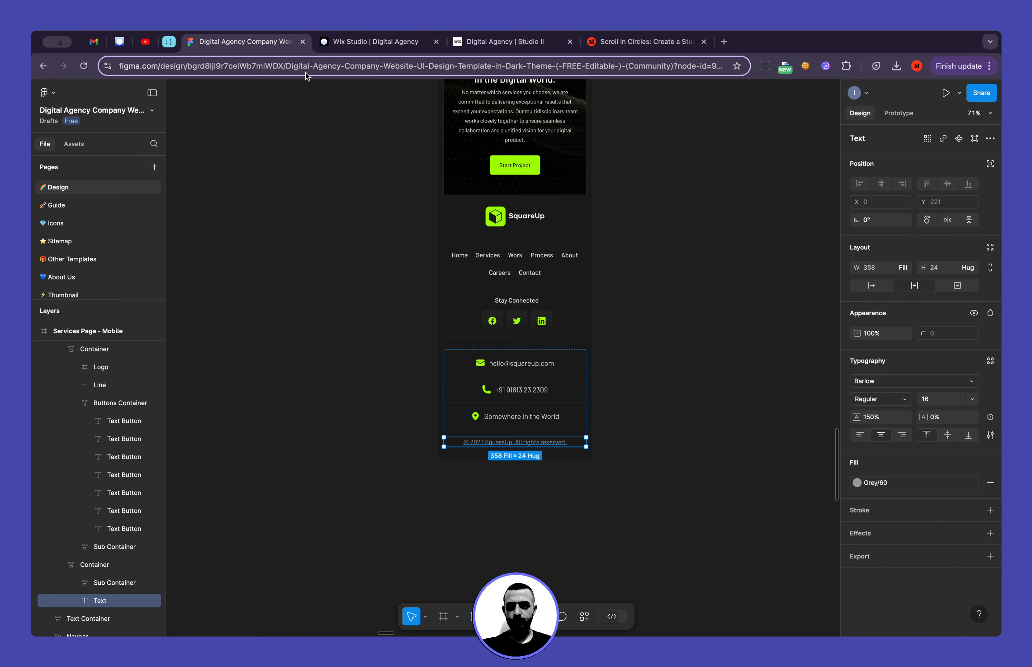
{"action": "scroll", "coordinate": [281, 182], "scroll_direction": "down", "scroll_amount": 5}
{"action": "scroll", "coordinate": [281, 183], "scroll_direction": "left", "scroll_amount": 10}
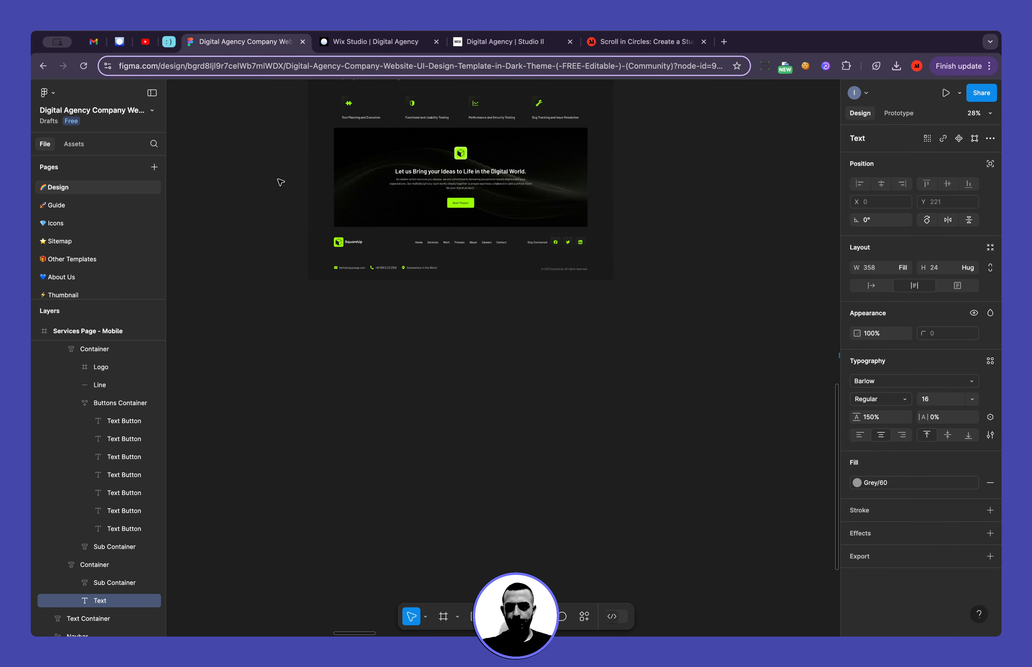
{"action": "scroll", "coordinate": [281, 183], "scroll_direction": "left", "scroll_amount": 10}
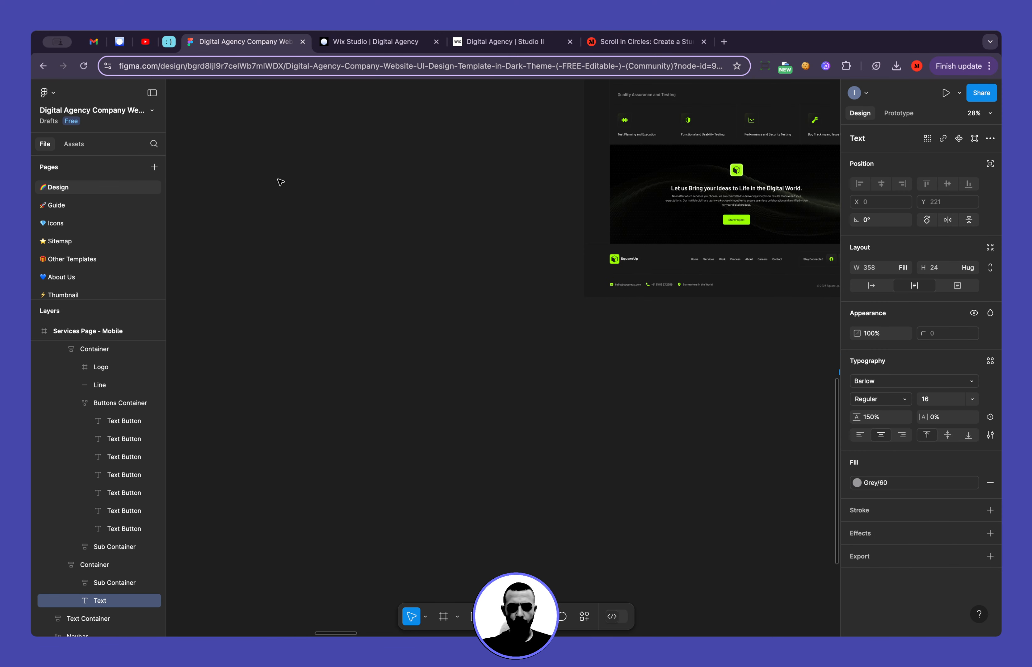
{"action": "scroll", "coordinate": [281, 182], "scroll_direction": "left", "scroll_amount": 2}
{"action": "scroll", "coordinate": [281, 182], "scroll_direction": "down", "scroll_amount": 5}
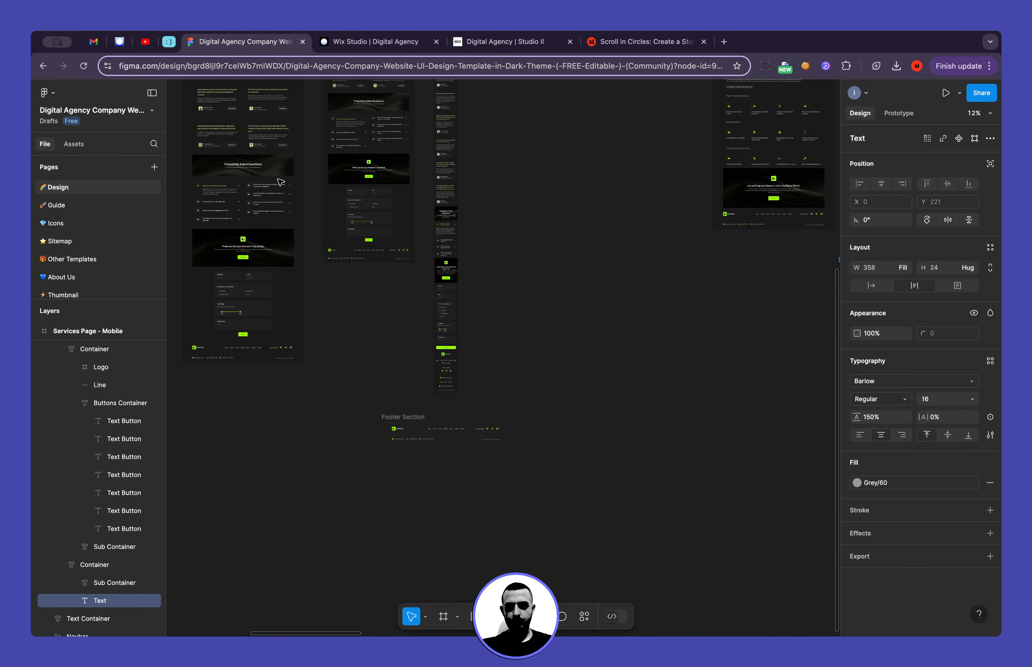
{"action": "scroll", "coordinate": [281, 183], "scroll_direction": "down", "scroll_amount": 3}
{"action": "scroll", "coordinate": [281, 182], "scroll_direction": "left", "scroll_amount": 8}
{"action": "scroll", "coordinate": [486, 263], "scroll_direction": "up", "scroll_amount": 6}
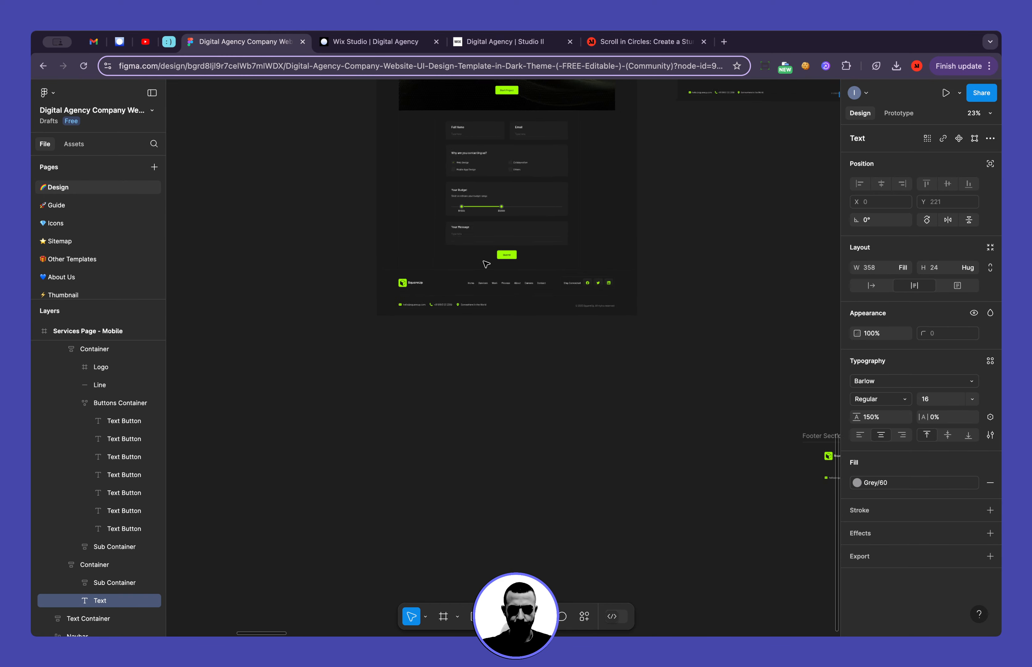
{"action": "scroll", "coordinate": [486, 263], "scroll_direction": "up", "scroll_amount": 8}
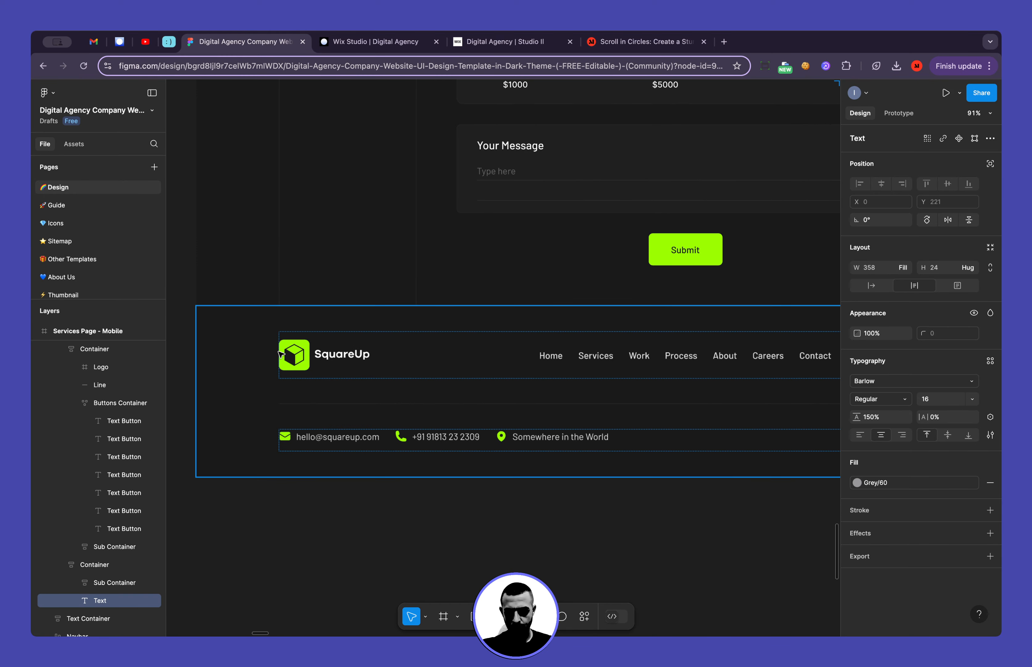
{"action": "left_click", "coordinate": [297, 355]}
{"action": "left_click", "coordinate": [299, 354]}
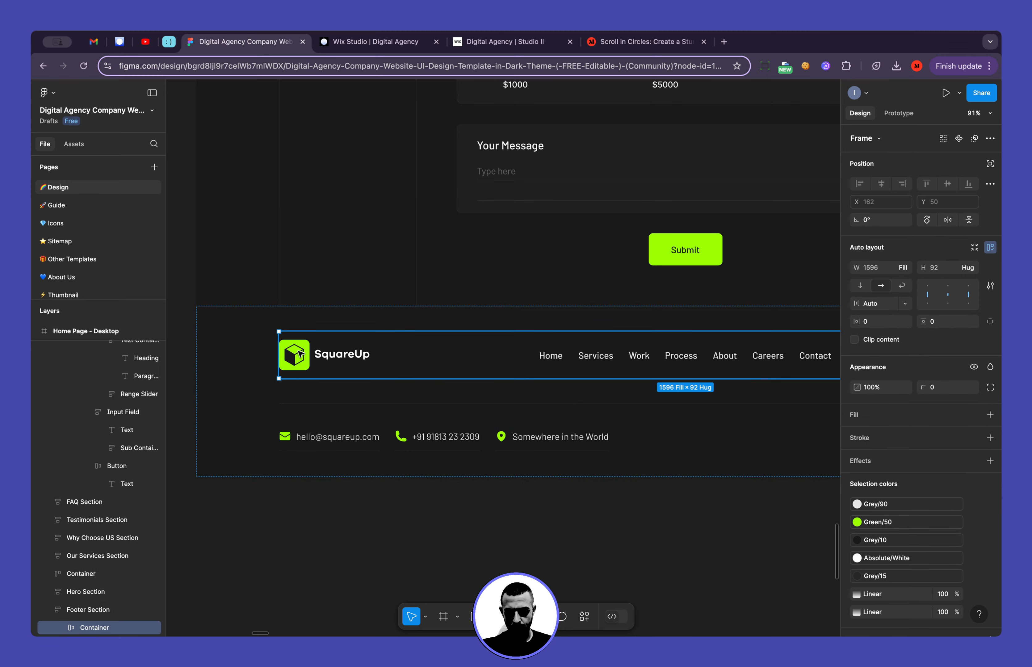
{"action": "left_click", "coordinate": [273, 356]}
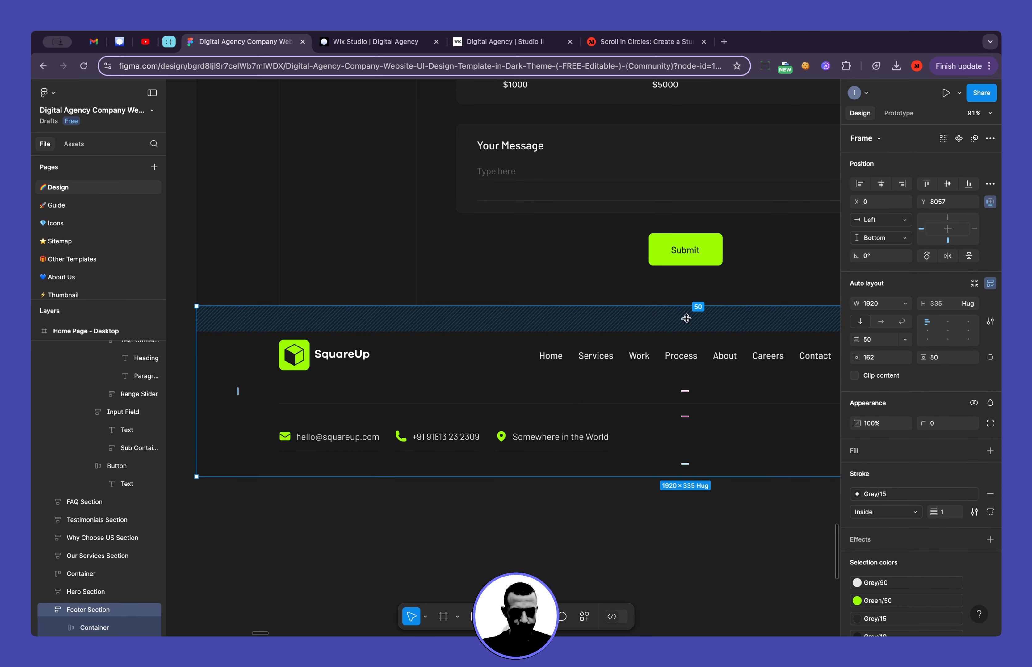
Back in Wix Studio, set the Footer section's top and bottom padding to 50 px on the desktop breakpoint
{"action": "key", "text": "ctrl+Tab"}
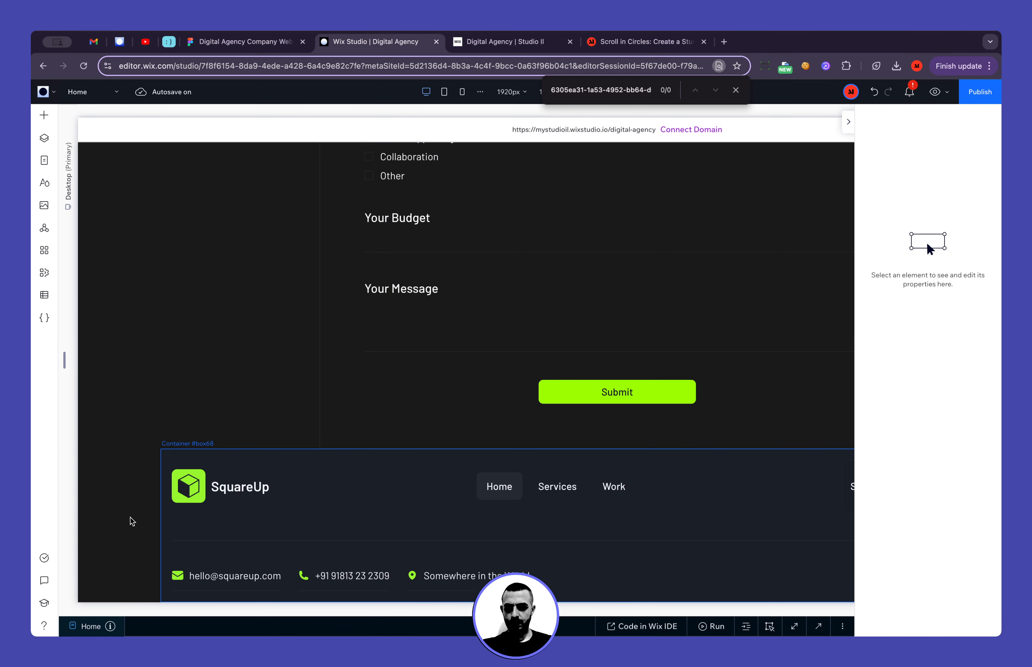
{"action": "left_click", "coordinate": [111, 505]}
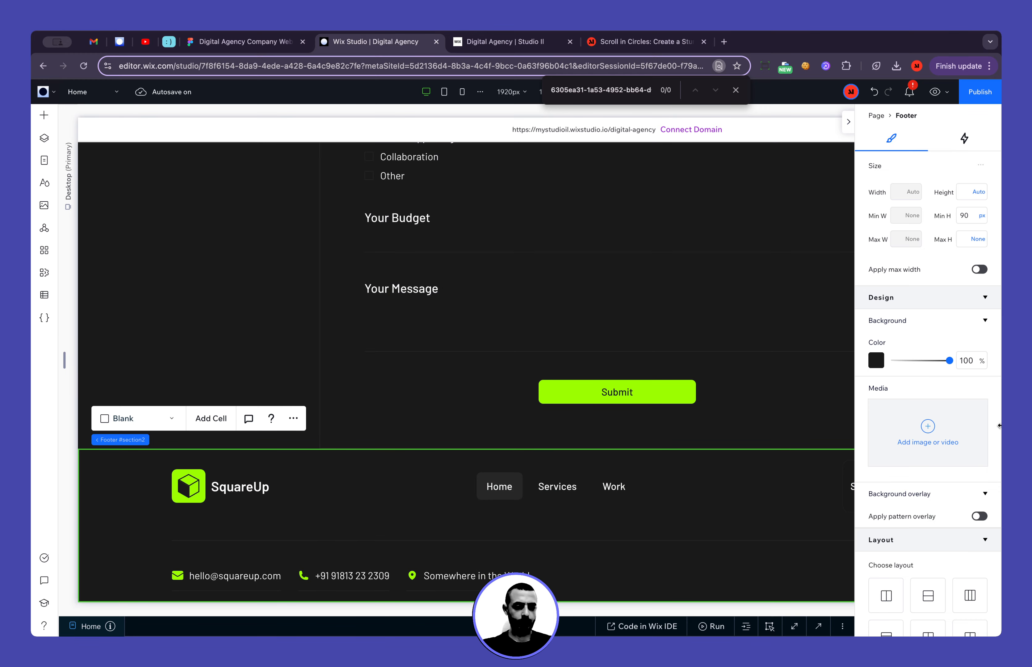
{"action": "scroll", "coordinate": [920, 500], "scroll_direction": "down", "scroll_amount": 10}
{"action": "left_click", "coordinate": [922, 530]}
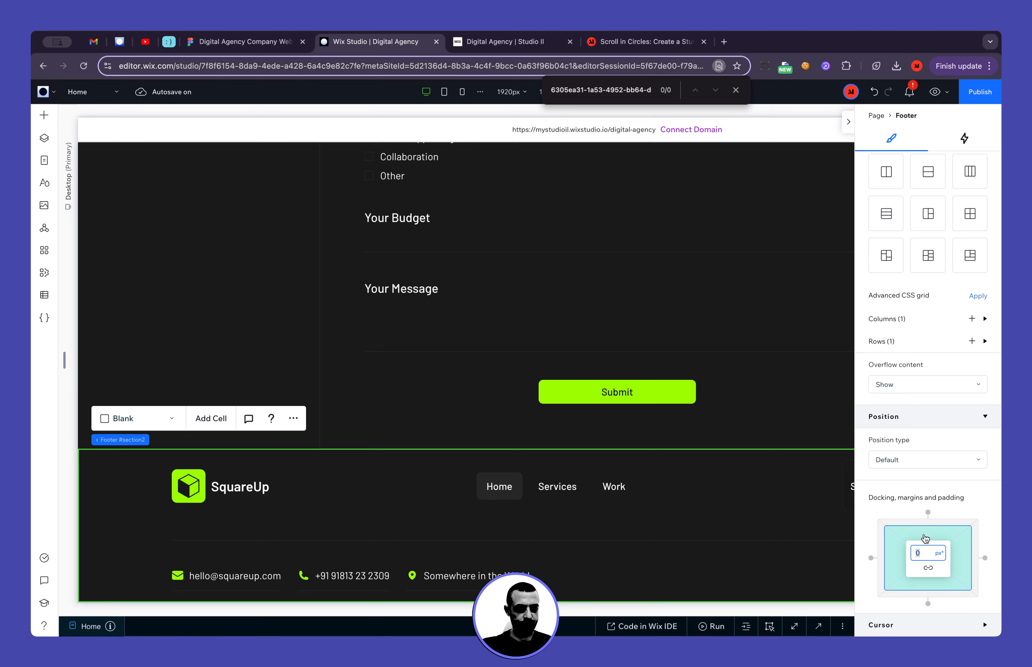
{"action": "left_click", "coordinate": [926, 537]}
{"action": "type", "text": "50p"}
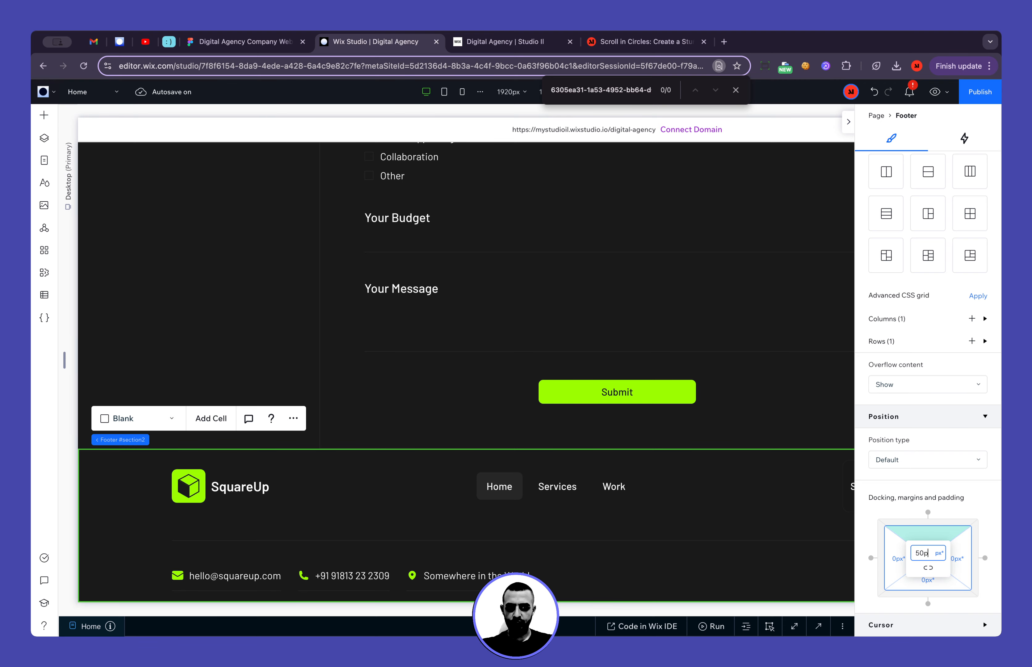
{"action": "type", "text": "x"}
{"action": "key", "text": "Return"}
{"action": "left_click", "coordinate": [937, 588]}
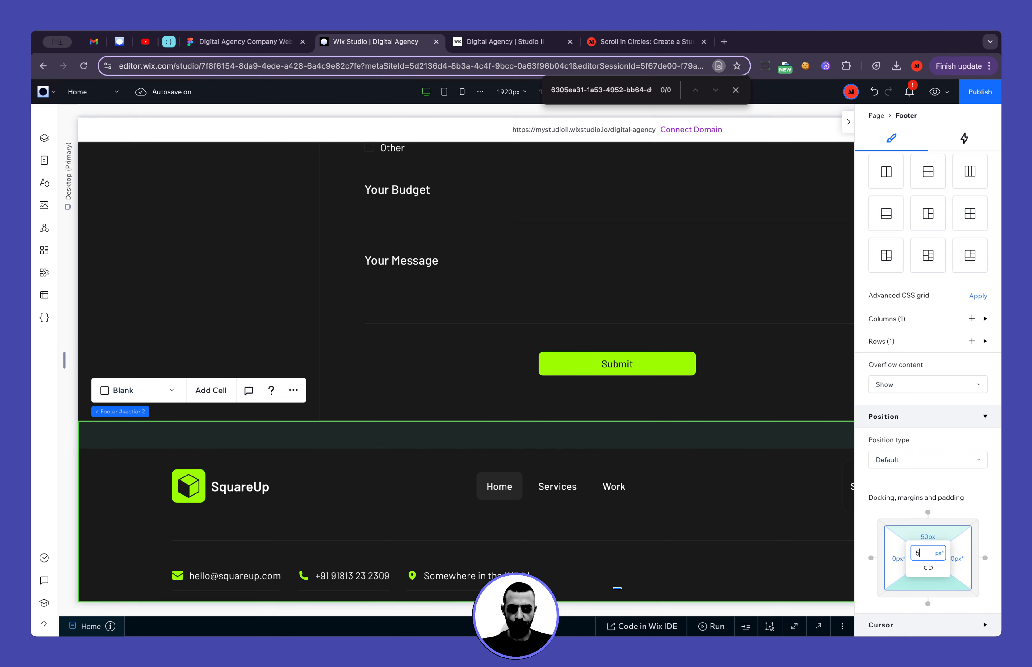
{"action": "type", "text": "50px"}
{"action": "key", "text": "Return"}
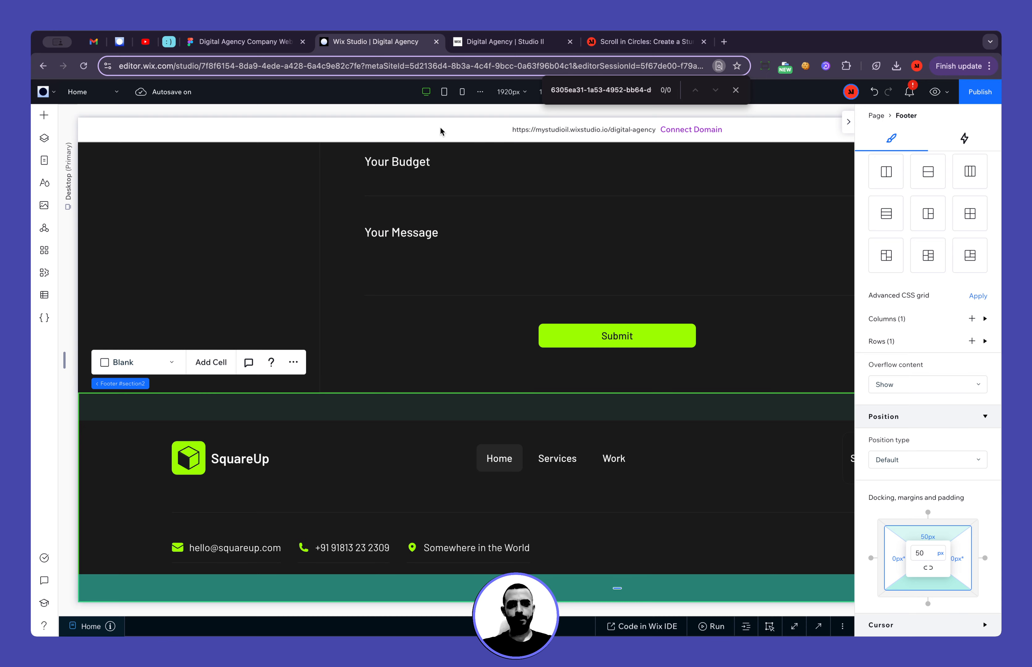
On the mobile breakpoint, set the vertical gap to 30 px in the footer flexbox holding the logo, menu and social links
{"action": "left_click", "coordinate": [463, 93]}
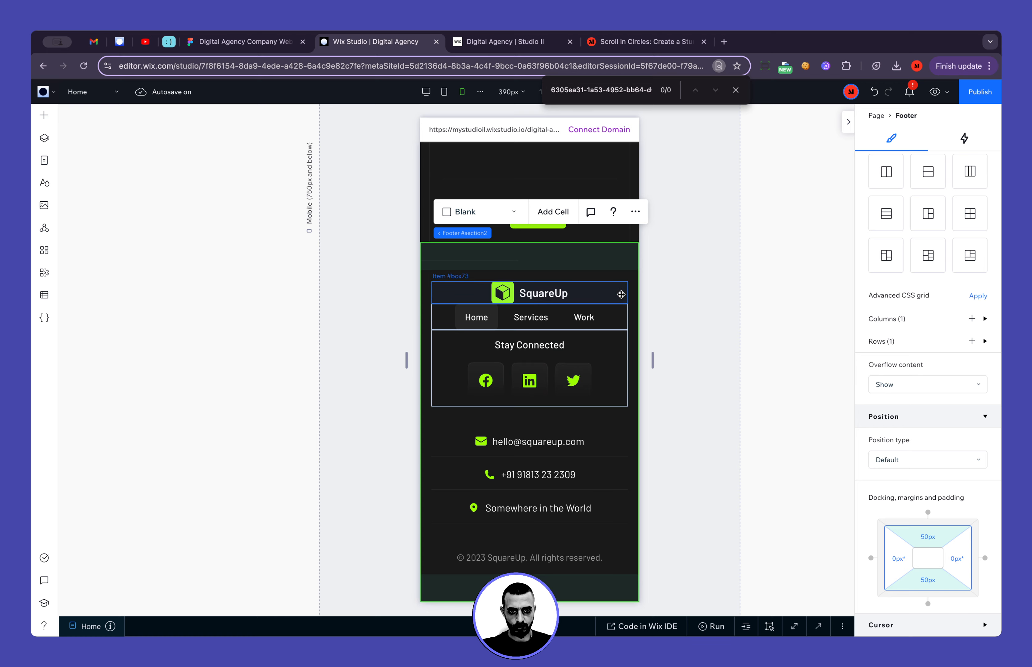
{"action": "left_click", "coordinate": [615, 291]}
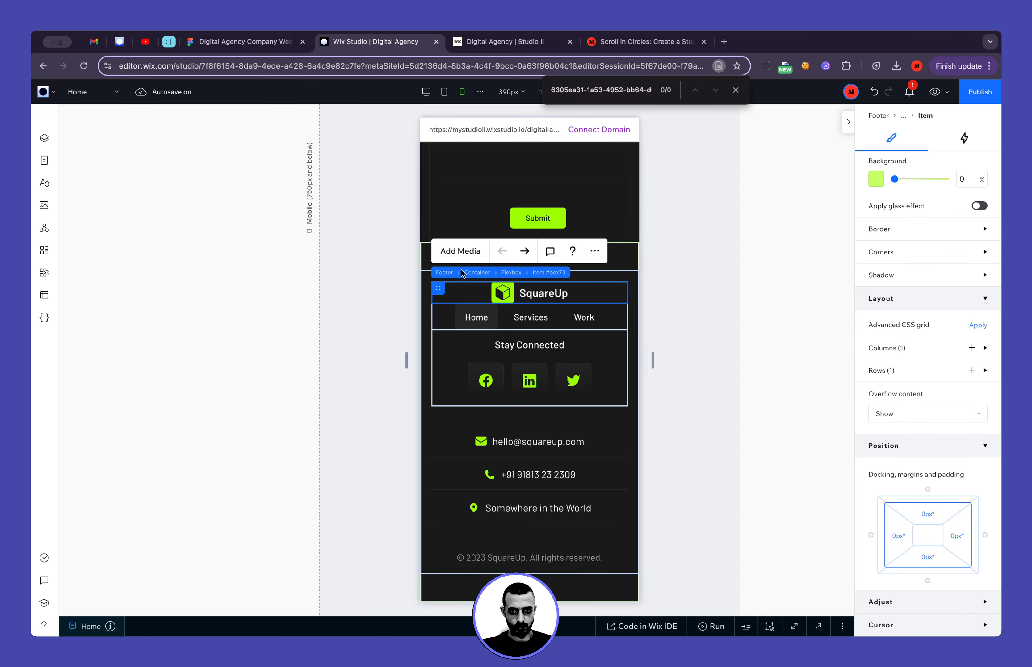
{"action": "left_click", "coordinate": [510, 295]}
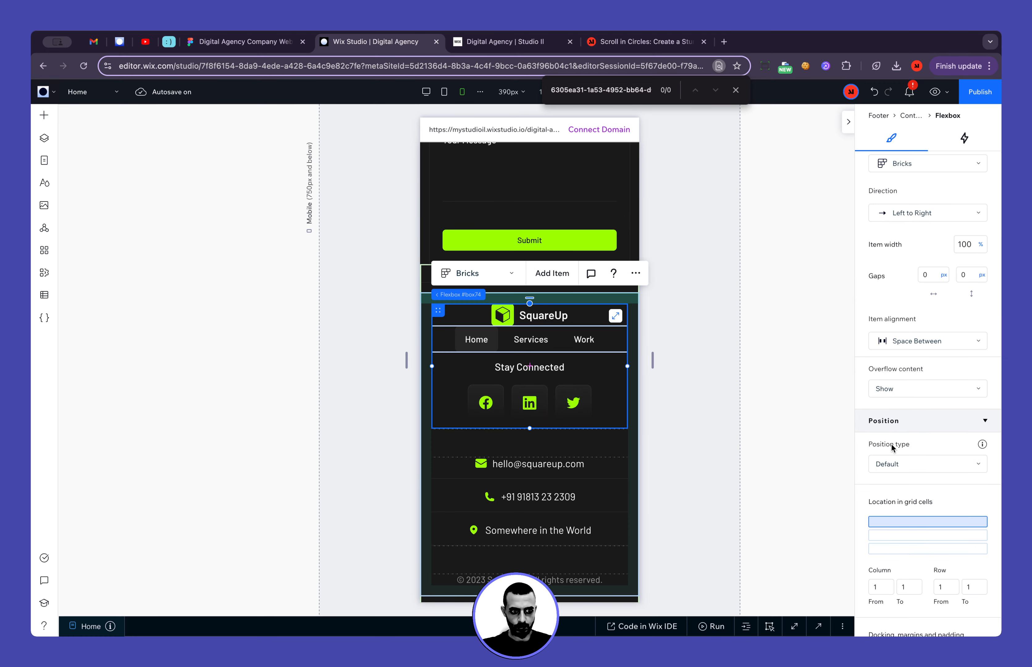
{"action": "key", "text": "Return"}
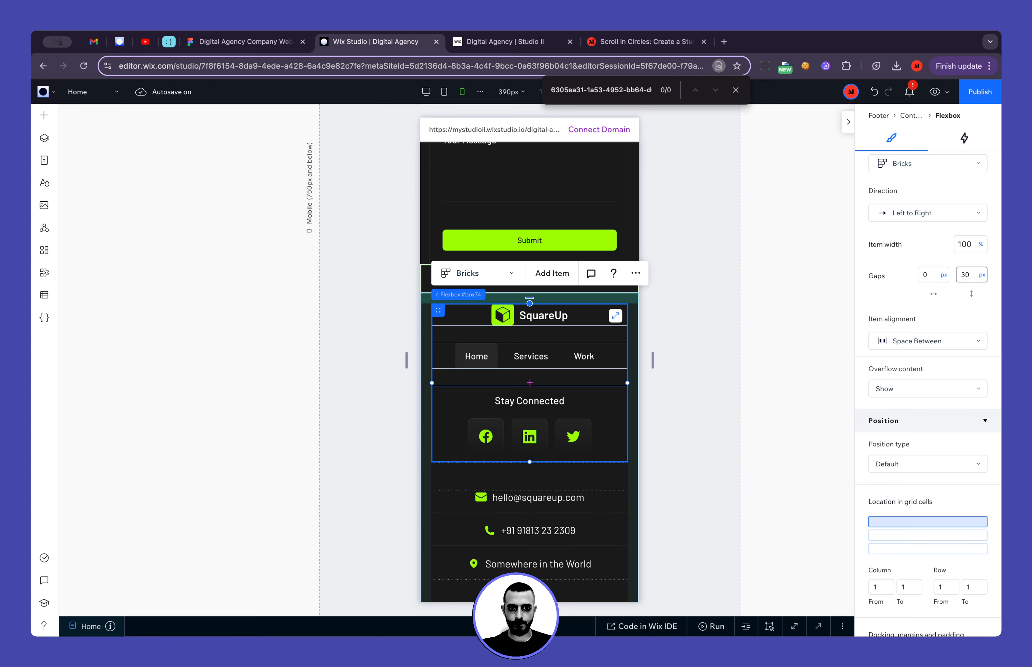
{"action": "left_click", "coordinate": [717, 323]}
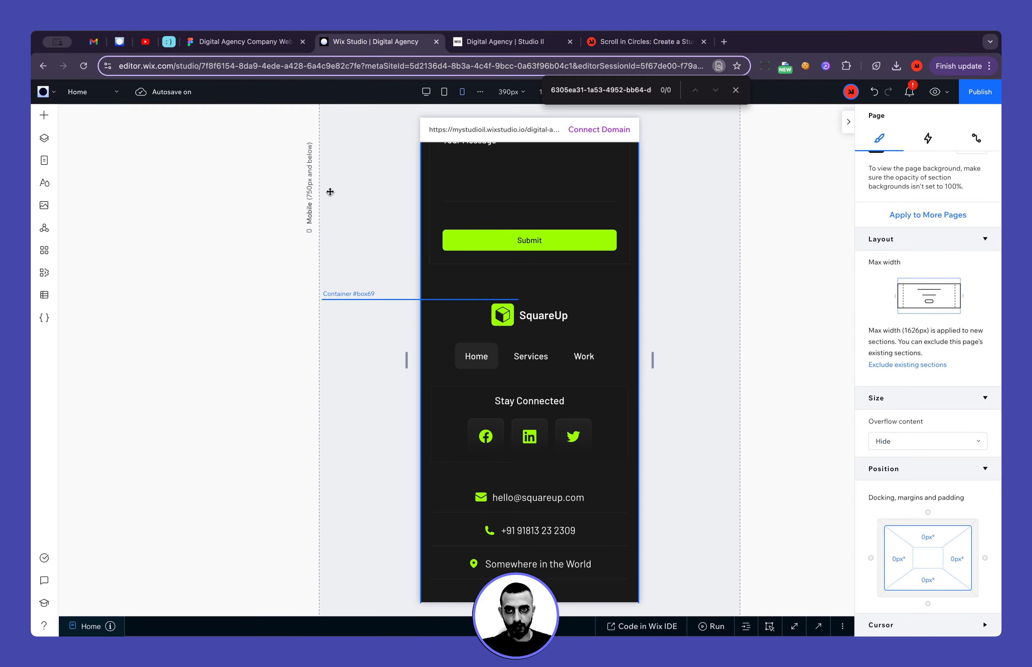
Check the home page's mobile footer layout in the Figma design and return to the Wix Studio editor
{"action": "left_click", "coordinate": [274, 45]}
{"action": "scroll", "coordinate": [328, 229], "scroll_direction": "down", "scroll_amount": 5}
{"action": "scroll", "coordinate": [328, 229], "scroll_direction": "right", "scroll_amount": 2}
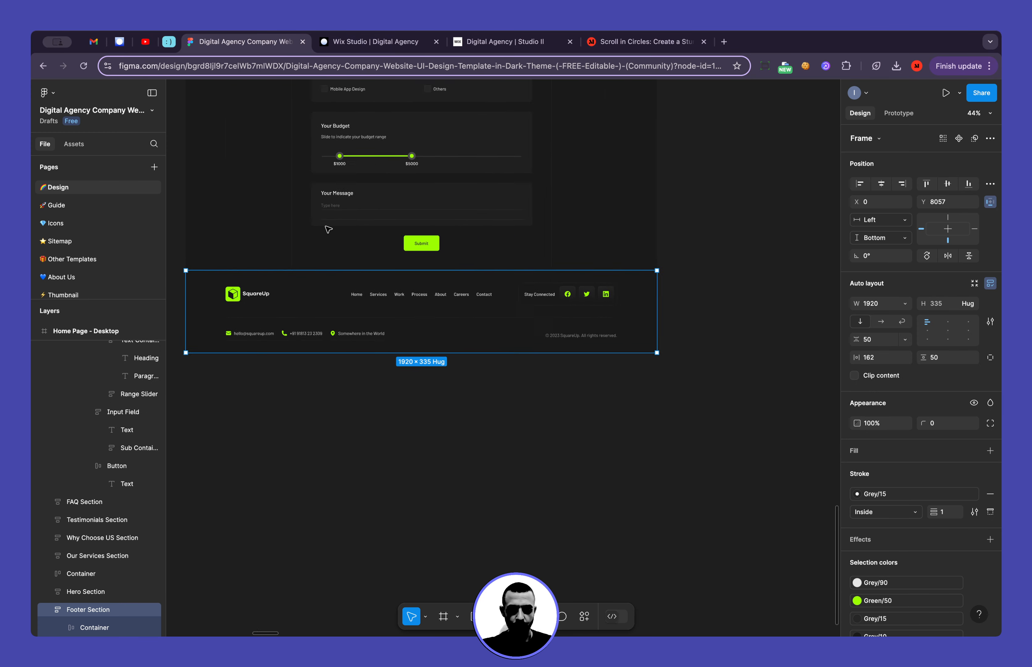
{"action": "scroll", "coordinate": [328, 229], "scroll_direction": "right", "scroll_amount": 6}
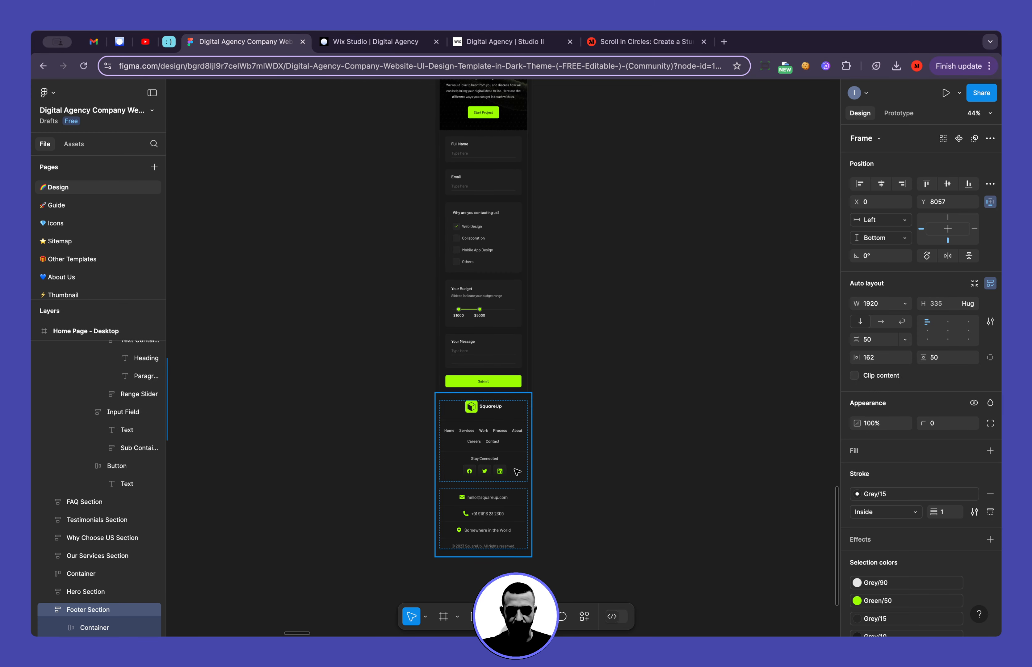
{"action": "scroll", "coordinate": [516, 472], "scroll_direction": "up", "scroll_amount": 5}
{"action": "left_click", "coordinate": [349, 43]}
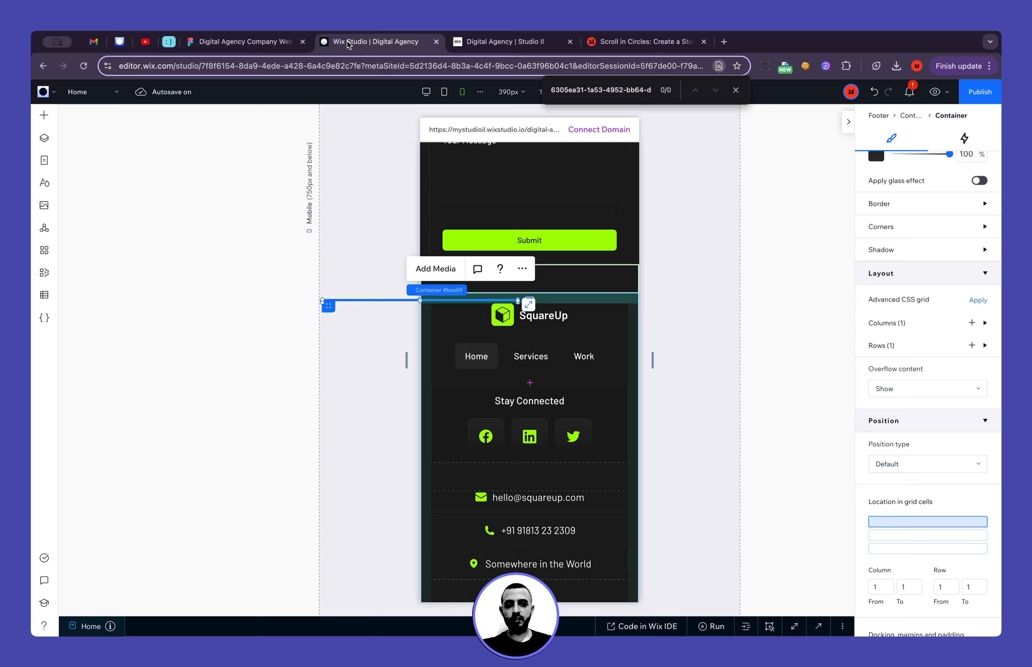
Left-align the footer's decorative horizontal line on mobile, dock it to the top, and set its top margin to 0 and bottom margin to 50 px
{"action": "scroll", "coordinate": [880, 182], "scroll_direction": "up", "scroll_amount": 6}
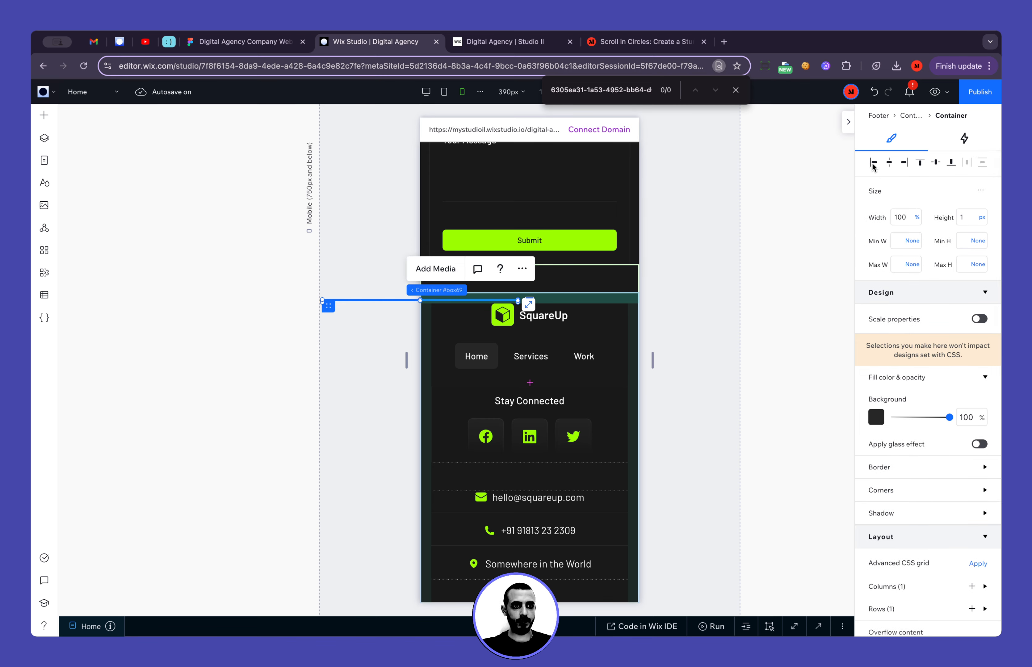
{"action": "left_click", "coordinate": [873, 163]}
{"action": "scroll", "coordinate": [919, 350], "scroll_direction": "down", "scroll_amount": 10}
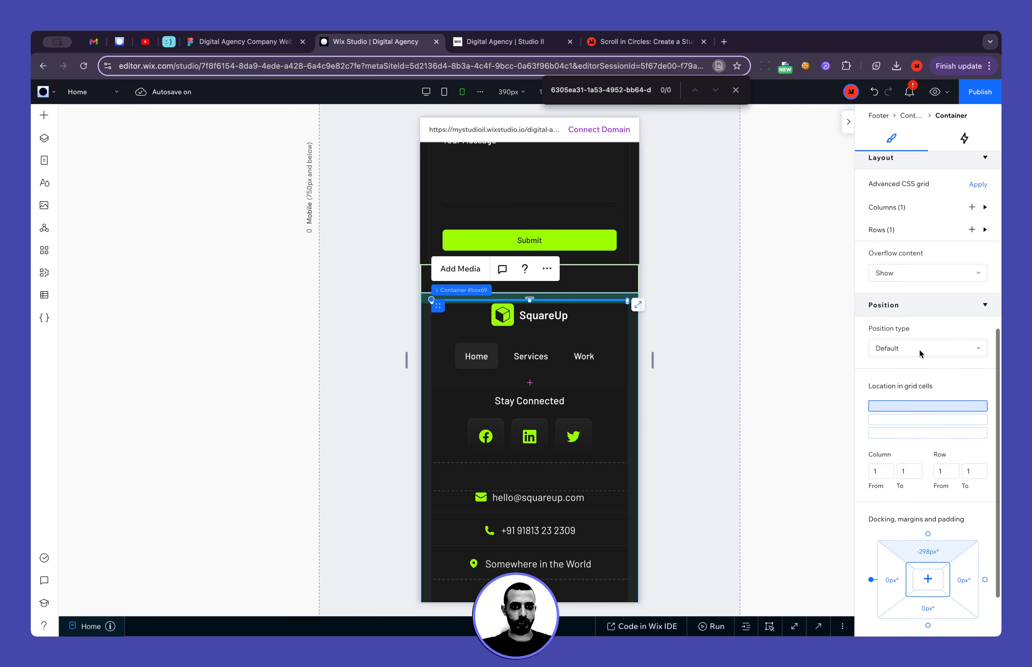
{"action": "left_click", "coordinate": [928, 464]}
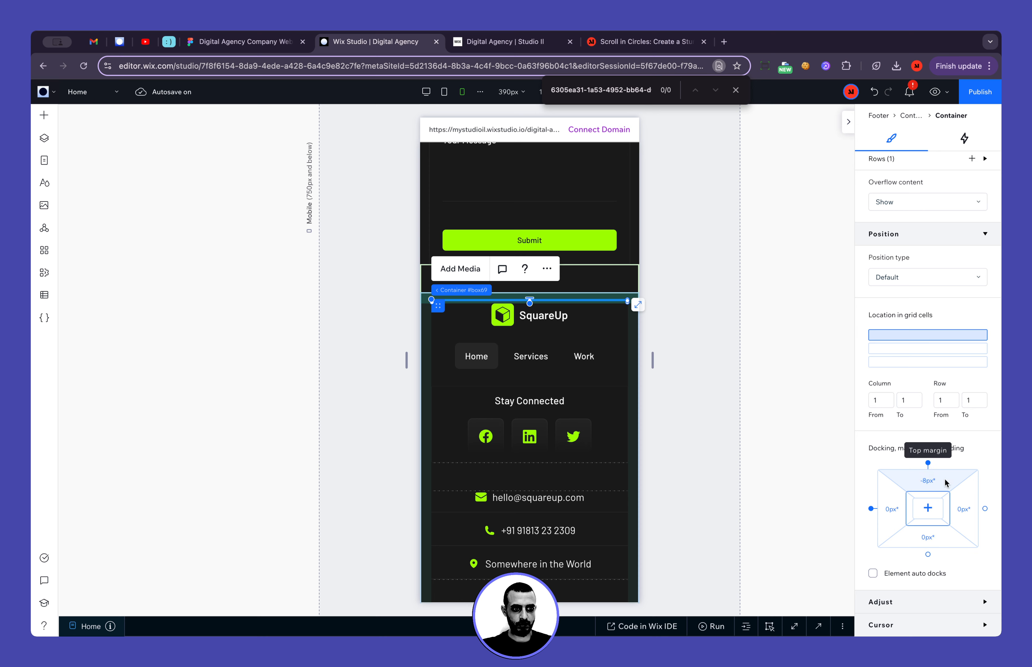
{"action": "left_click", "coordinate": [940, 483]}
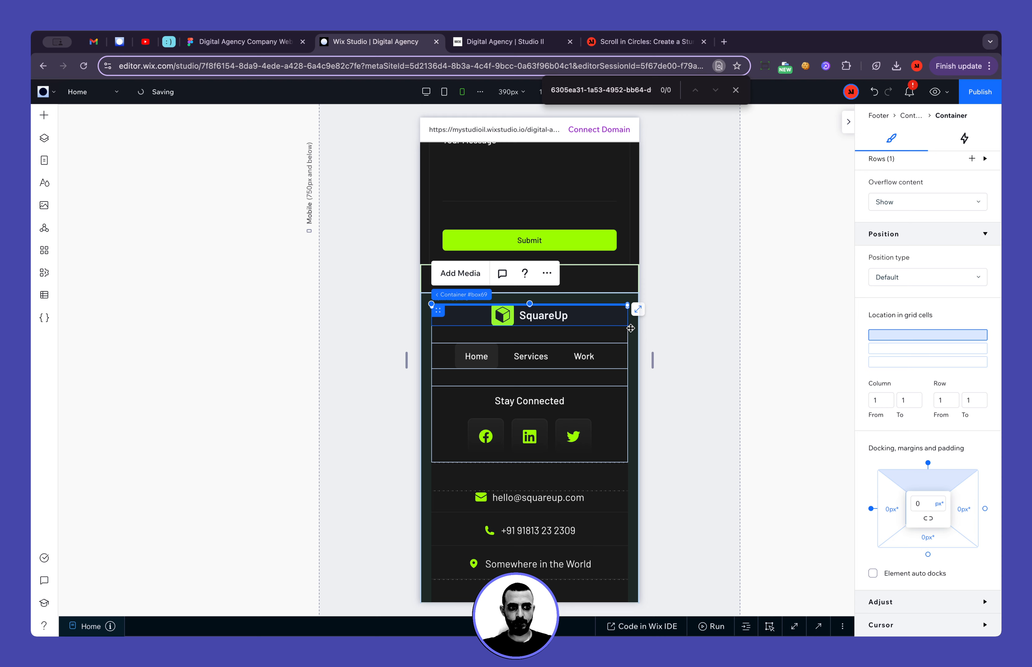
{"action": "left_click", "coordinate": [939, 541]}
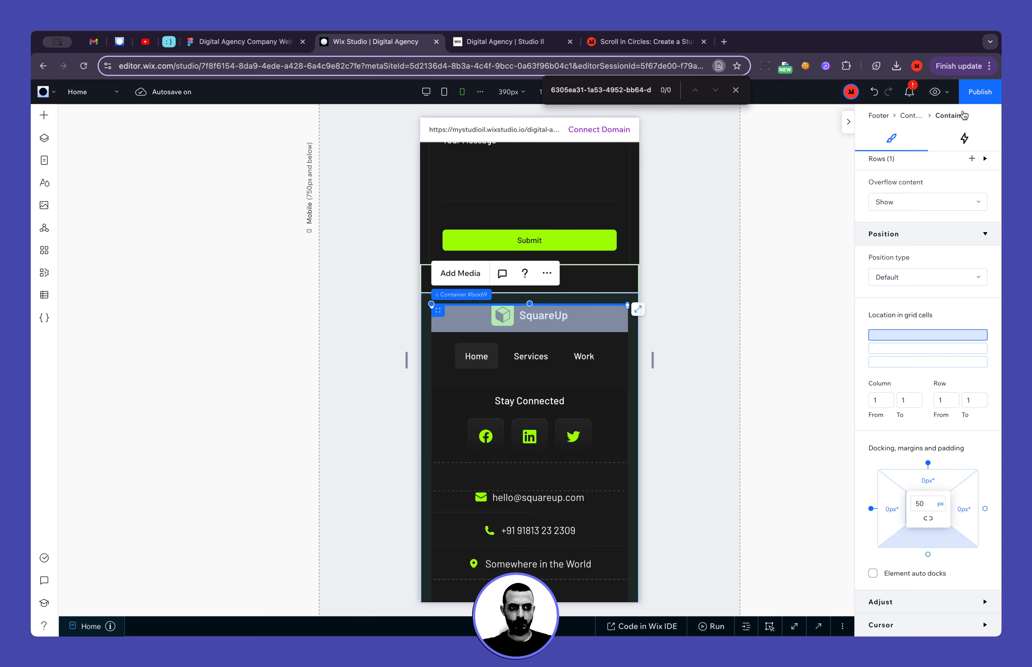
Publish the site with the footer changes and dismiss the publishing confirmation
{"action": "left_click", "coordinate": [971, 96]}
{"action": "left_click", "coordinate": [727, 187]}
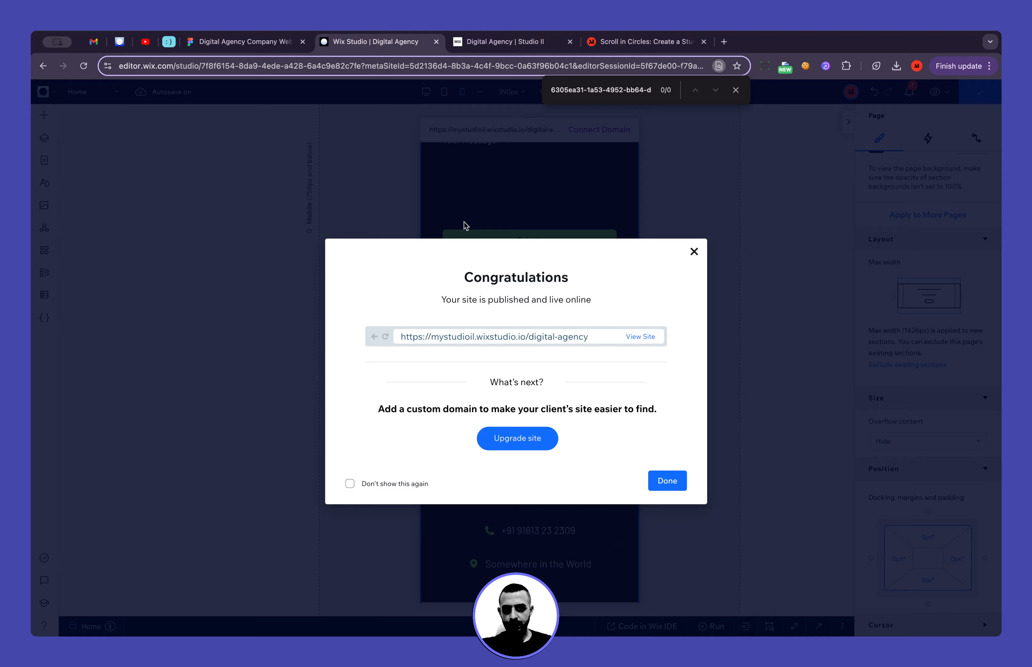
{"action": "left_click", "coordinate": [465, 226]}
Find the footer's Decorative Horizontal Line in the layer structure and hide it on the mobile breakpoint
{"action": "left_click", "coordinate": [452, 335]}
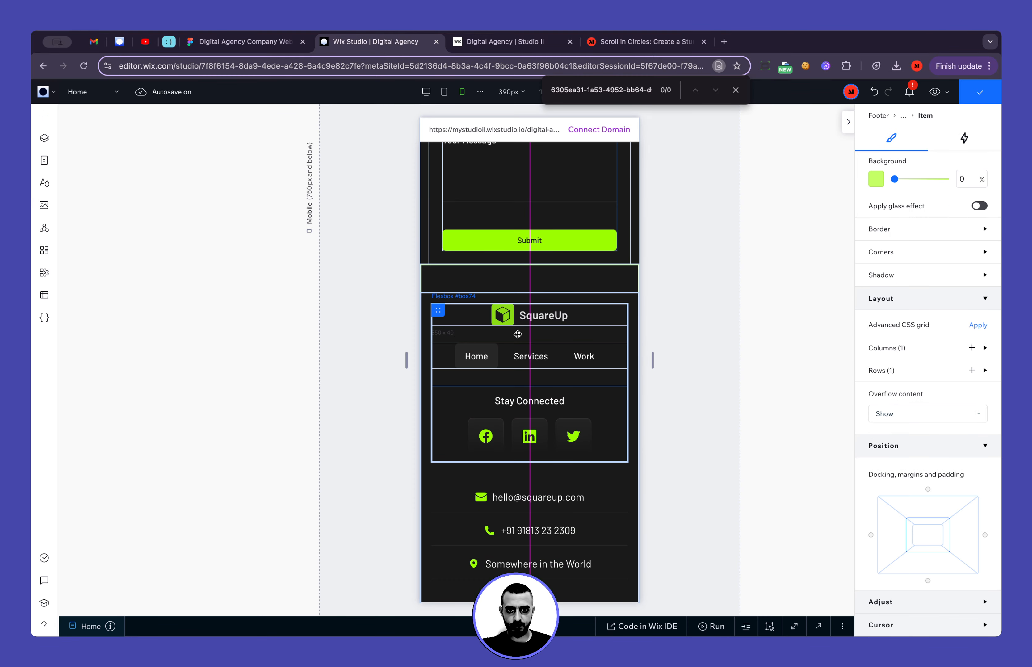
{"action": "left_click", "coordinate": [44, 138]}
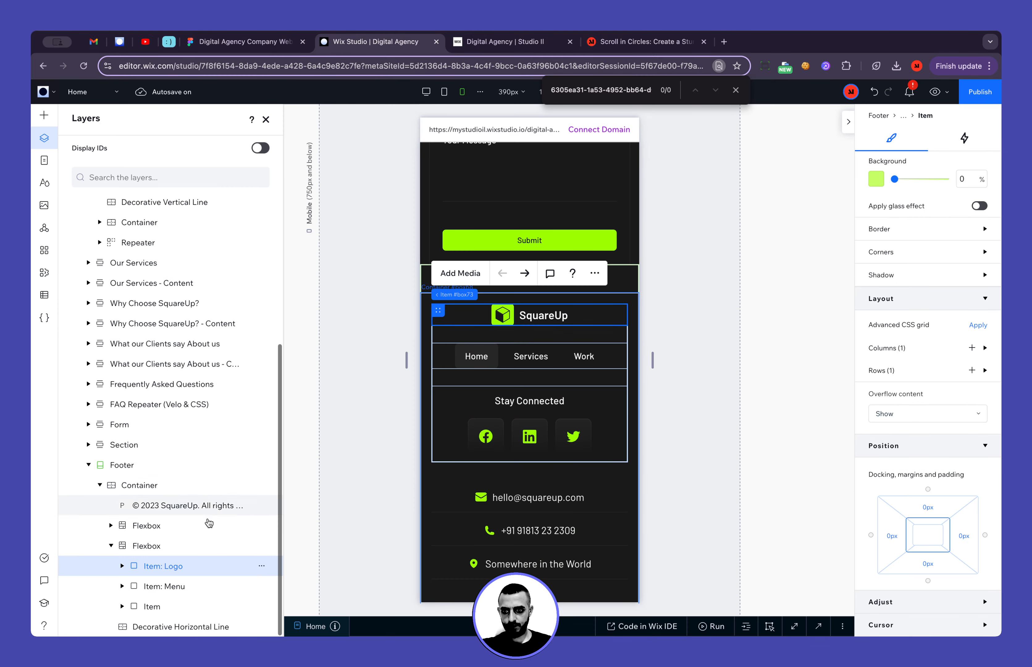
{"action": "left_click", "coordinate": [156, 625]}
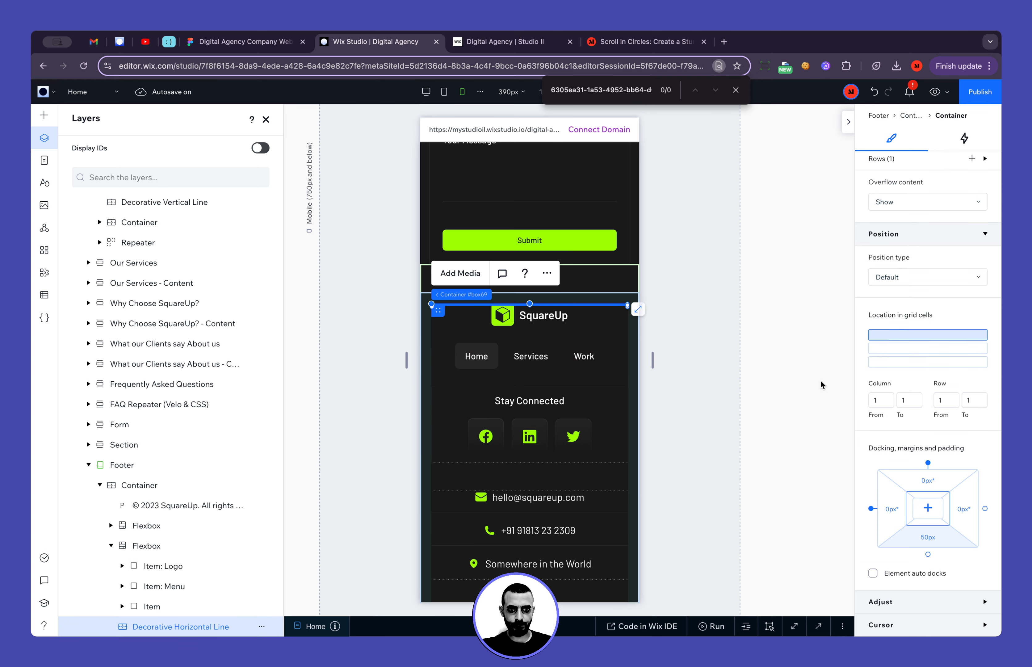
{"action": "left_click", "coordinate": [547, 273]}
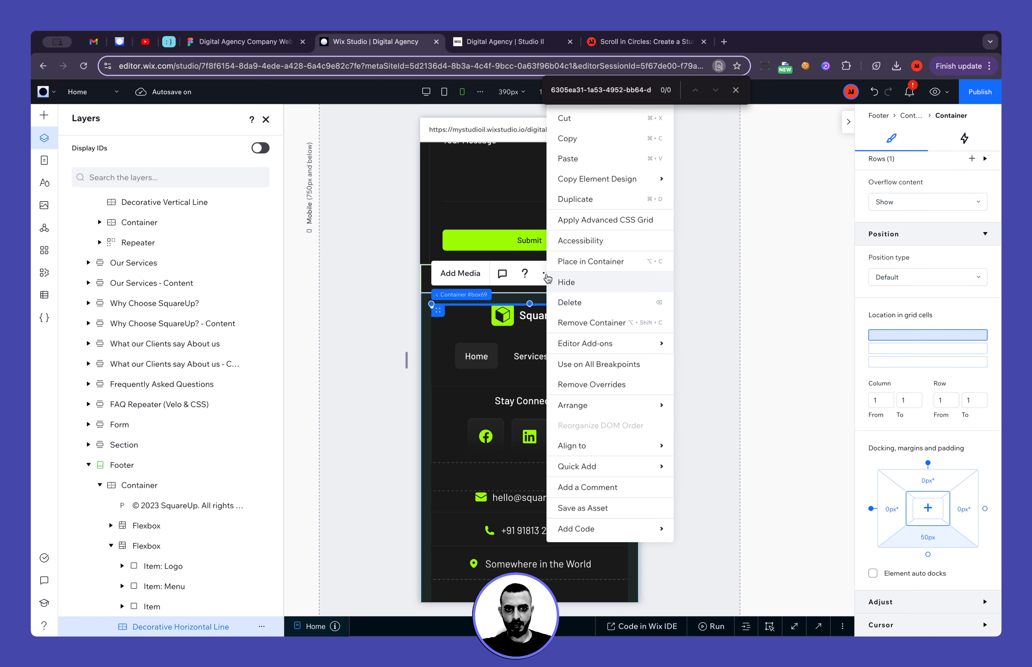
{"action": "left_click", "coordinate": [737, 214]}
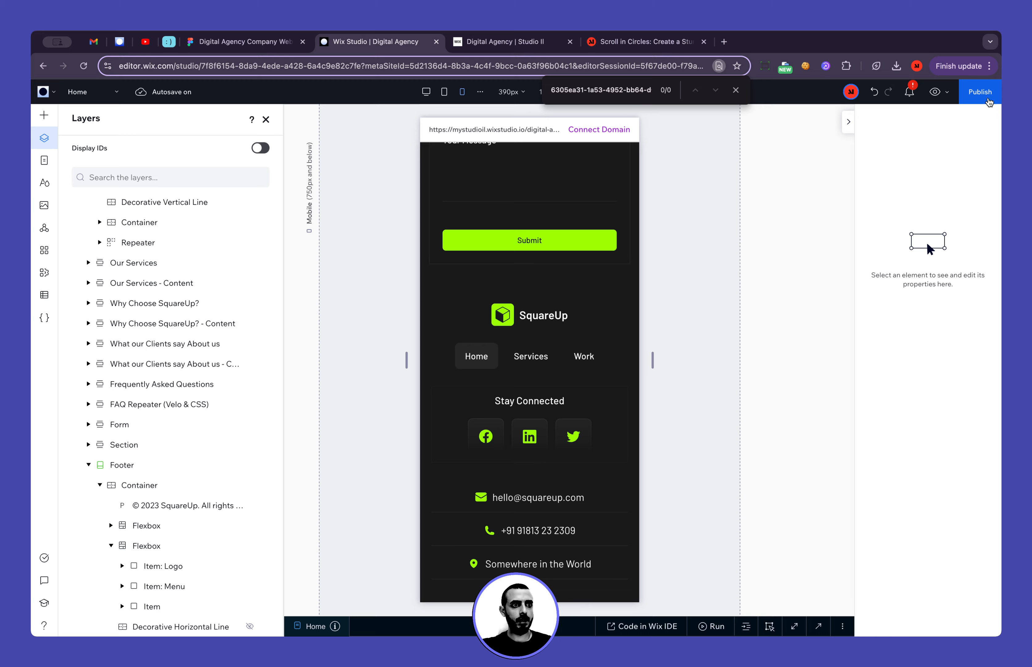
Close the layer list and republish the site with the mobile line hidden
{"action": "left_click", "coordinate": [266, 119]}
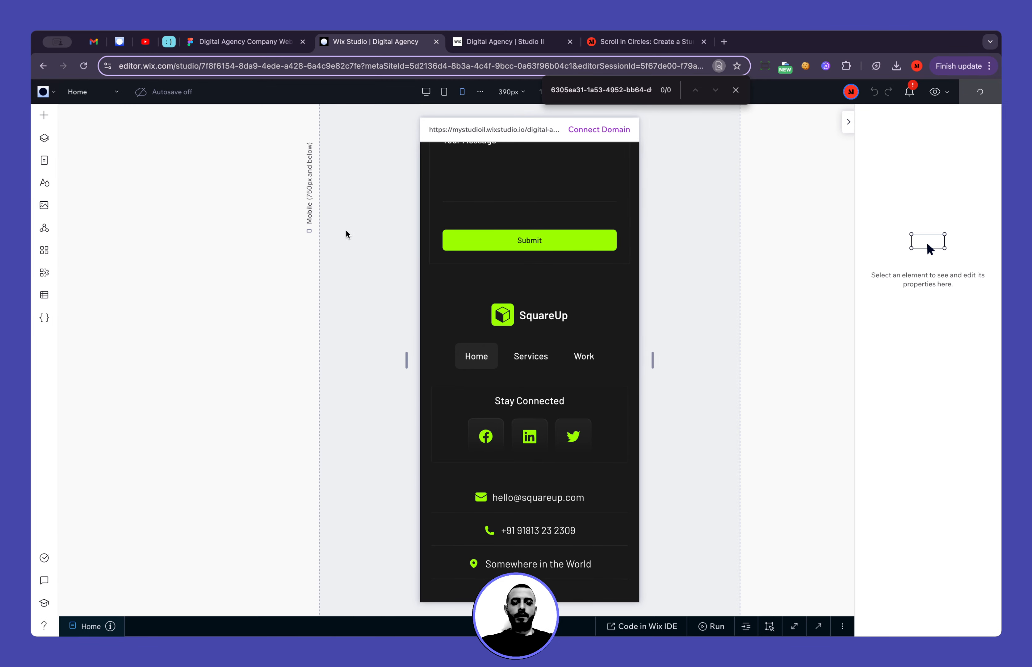
{"action": "left_click", "coordinate": [334, 229]}
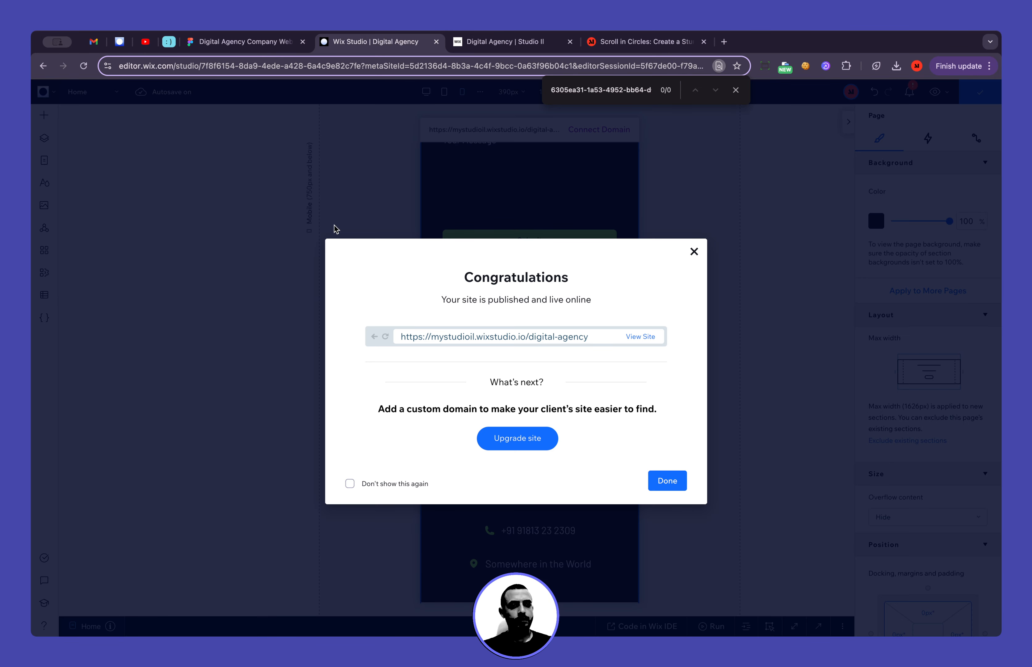
Dismiss the publishing confirmation, switch to the live Digital Agency site, and review the desktop home page down to the contact form
{"action": "left_click", "coordinate": [334, 221]}
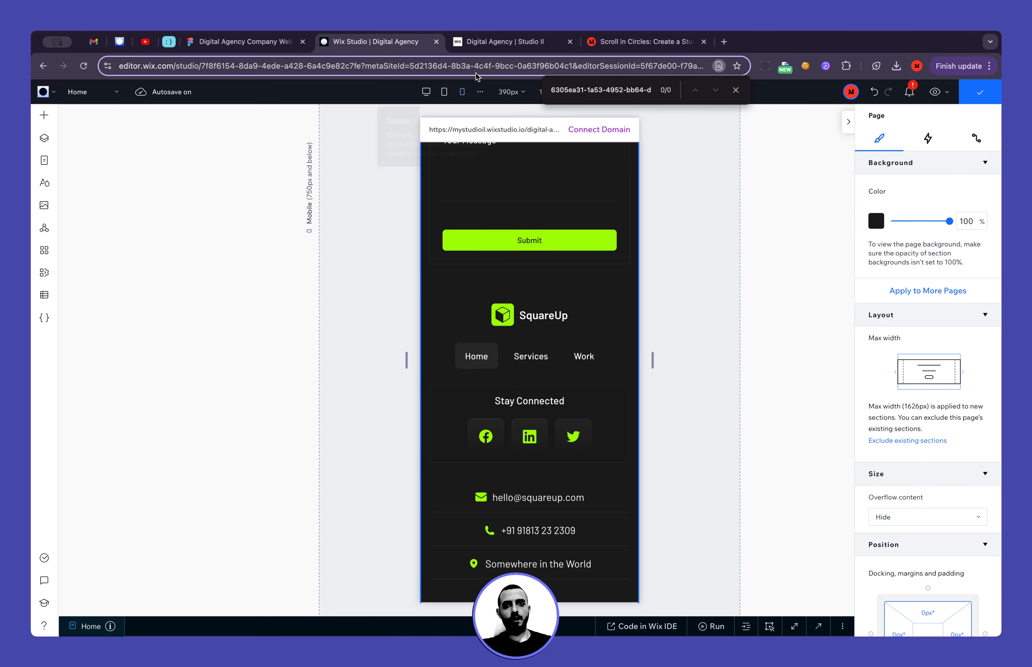
{"action": "left_click", "coordinate": [490, 44]}
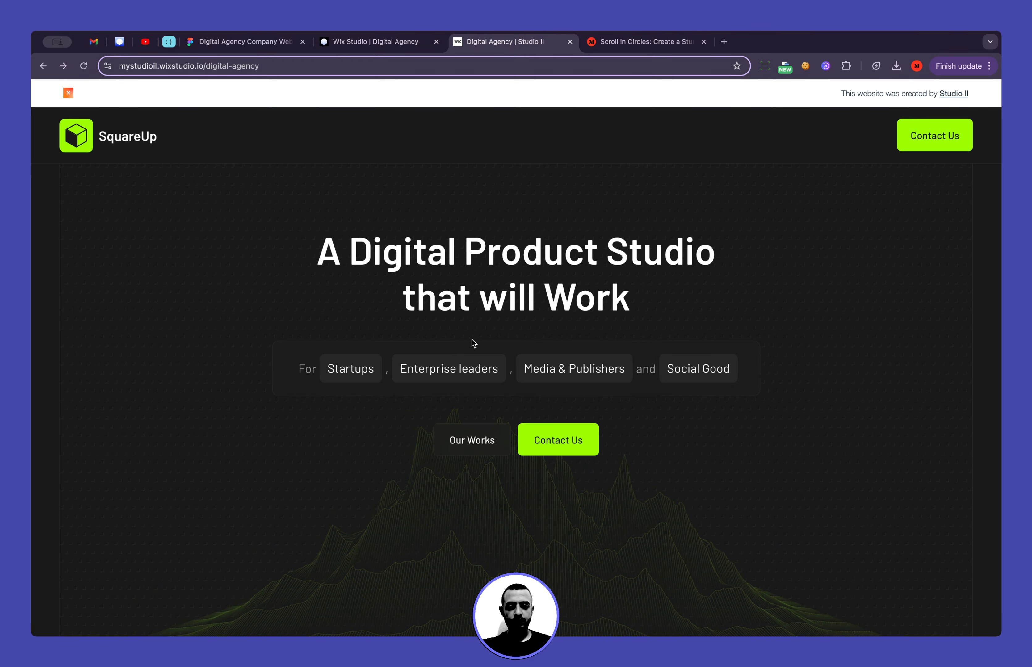
{"action": "scroll", "coordinate": [473, 343], "scroll_direction": "down", "scroll_amount": 15}
{"action": "scroll", "coordinate": [473, 343], "scroll_direction": "down", "scroll_amount": 20}
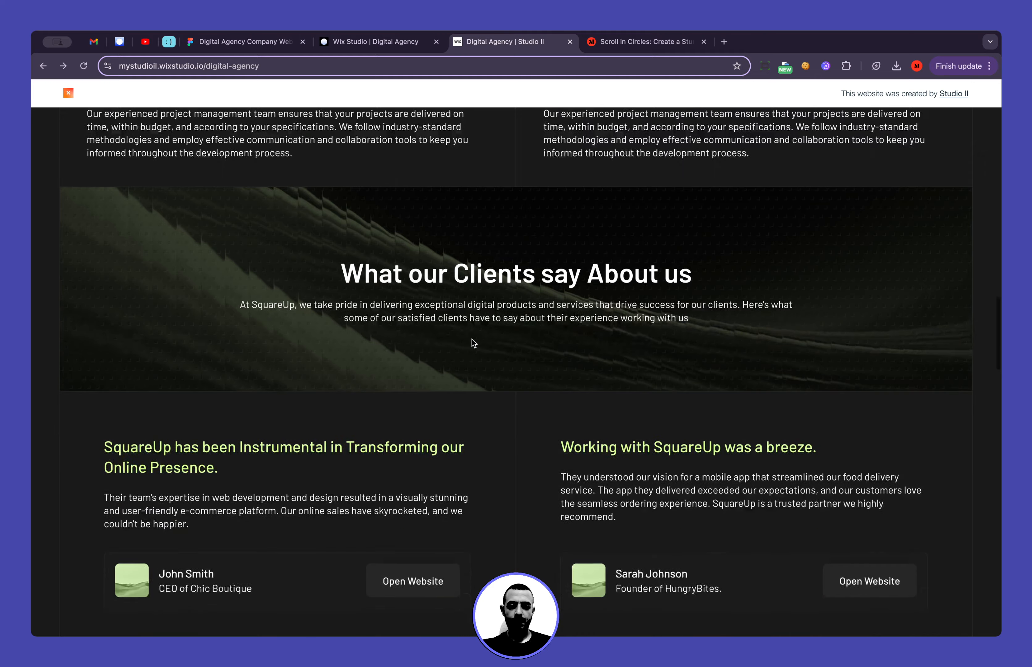
{"action": "scroll", "coordinate": [482, 414], "scroll_direction": "down", "scroll_amount": 12}
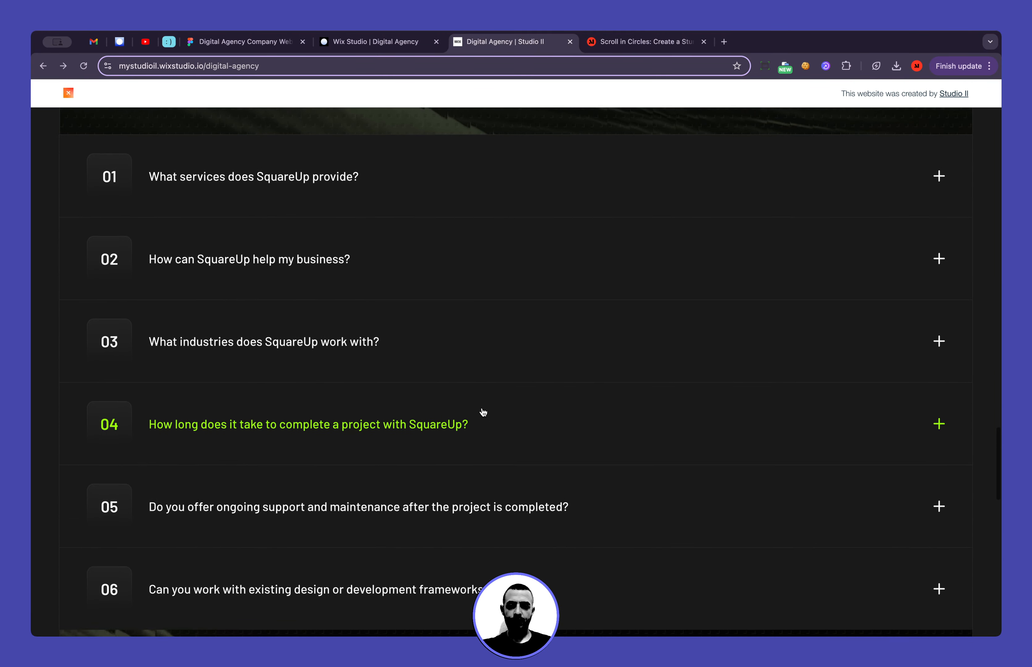
{"action": "scroll", "coordinate": [482, 408], "scroll_direction": "down", "scroll_amount": 4}
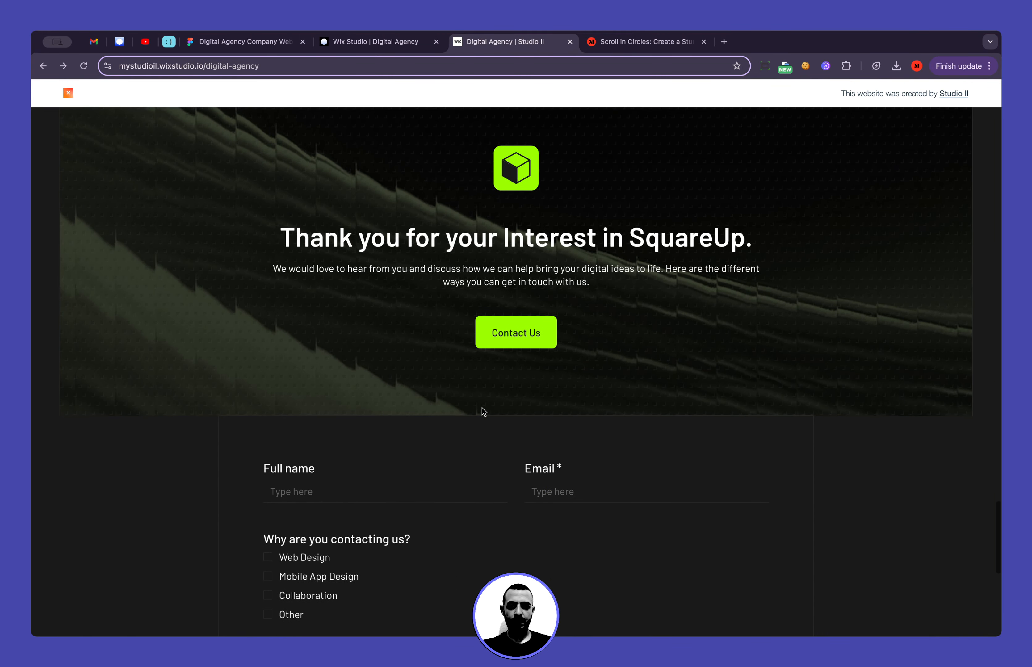
{"action": "scroll", "coordinate": [519, 443], "scroll_direction": "down", "scroll_amount": 6}
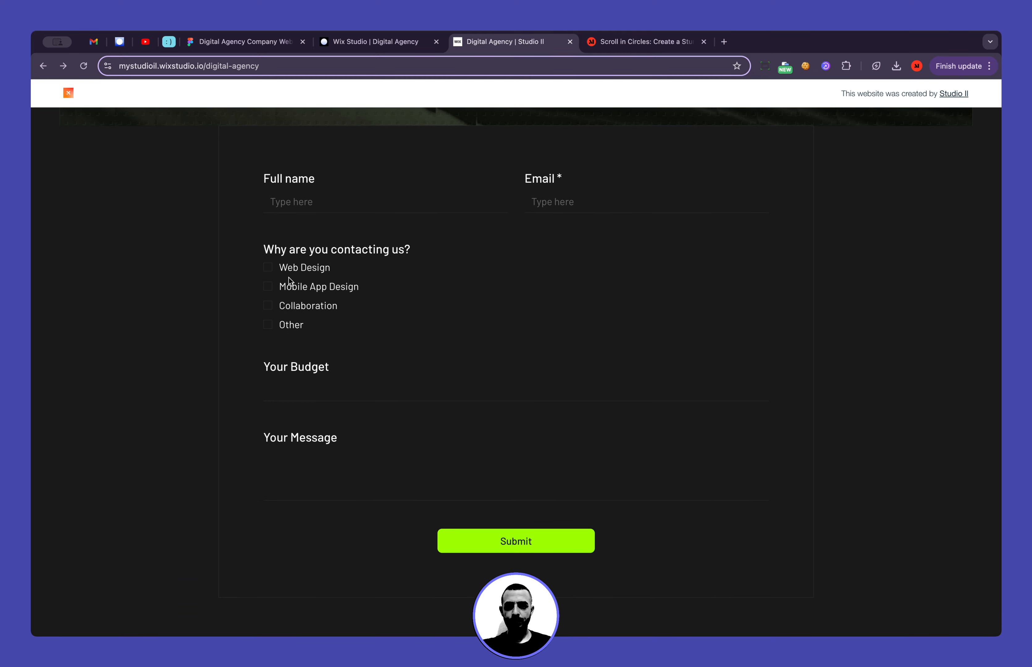
In the live contact form, select Web Design and Other as contact reasons and fill in the email and full name
{"action": "left_click", "coordinate": [295, 324]}
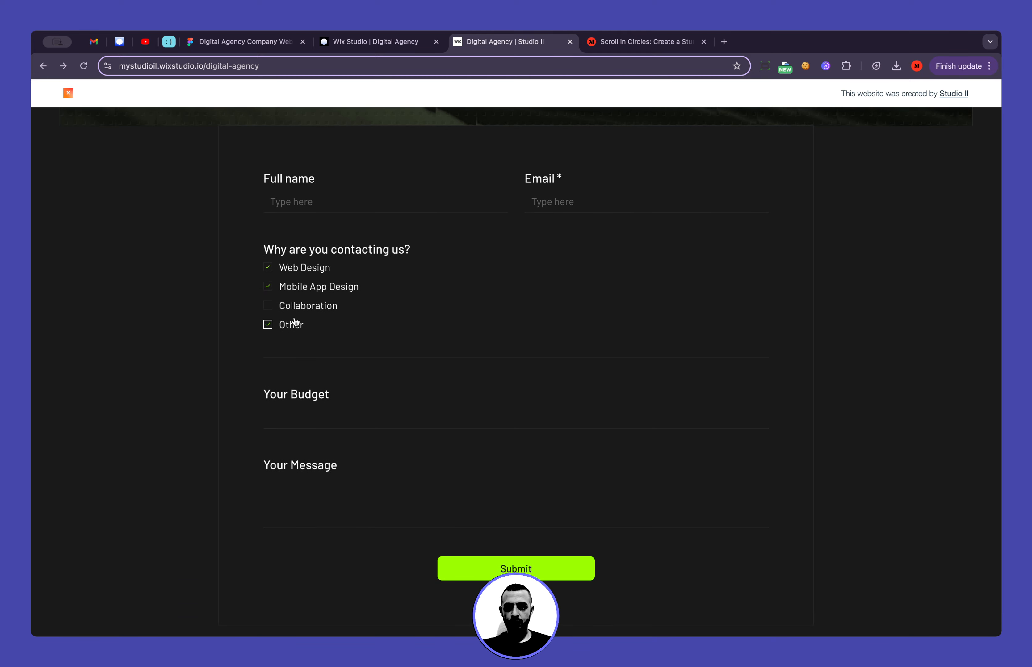
{"action": "left_click", "coordinate": [561, 202]}
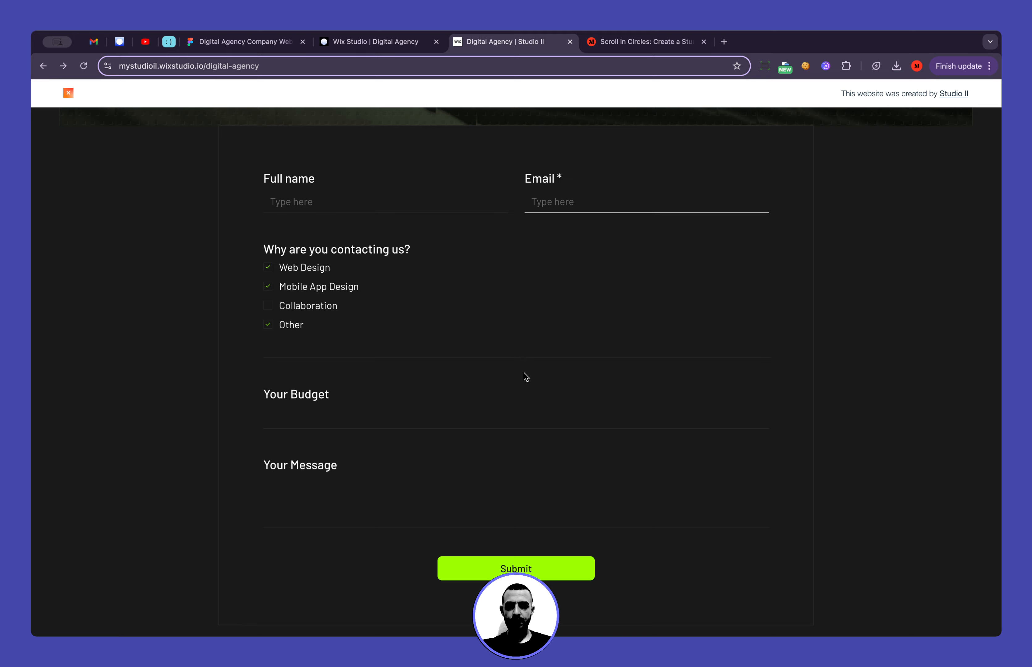
{"action": "left_click", "coordinate": [533, 286]}
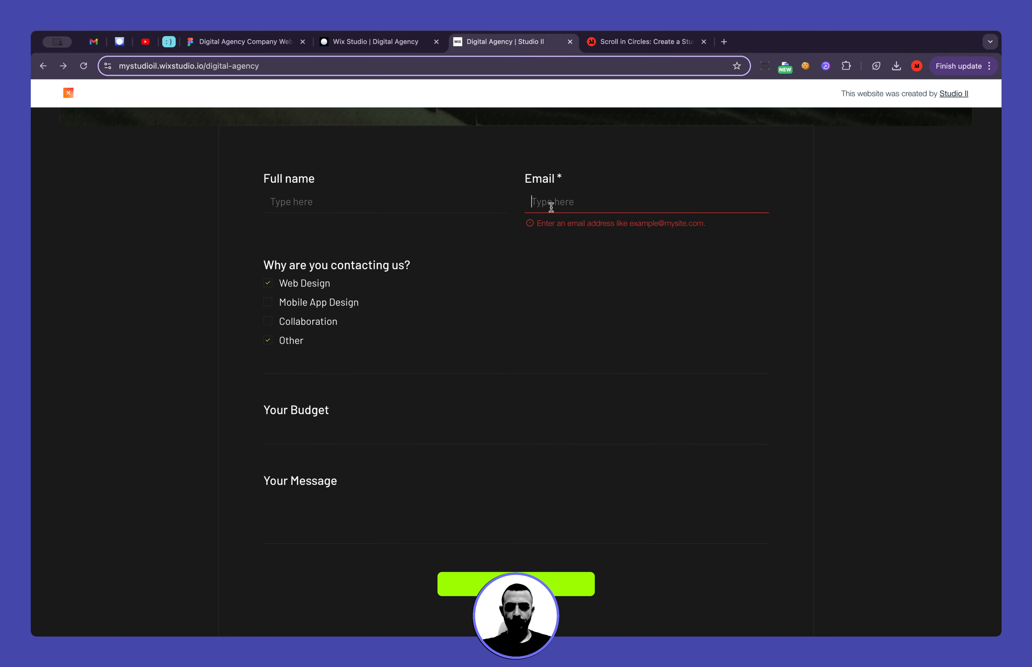
{"action": "type", "text": "aaa@aaa"}
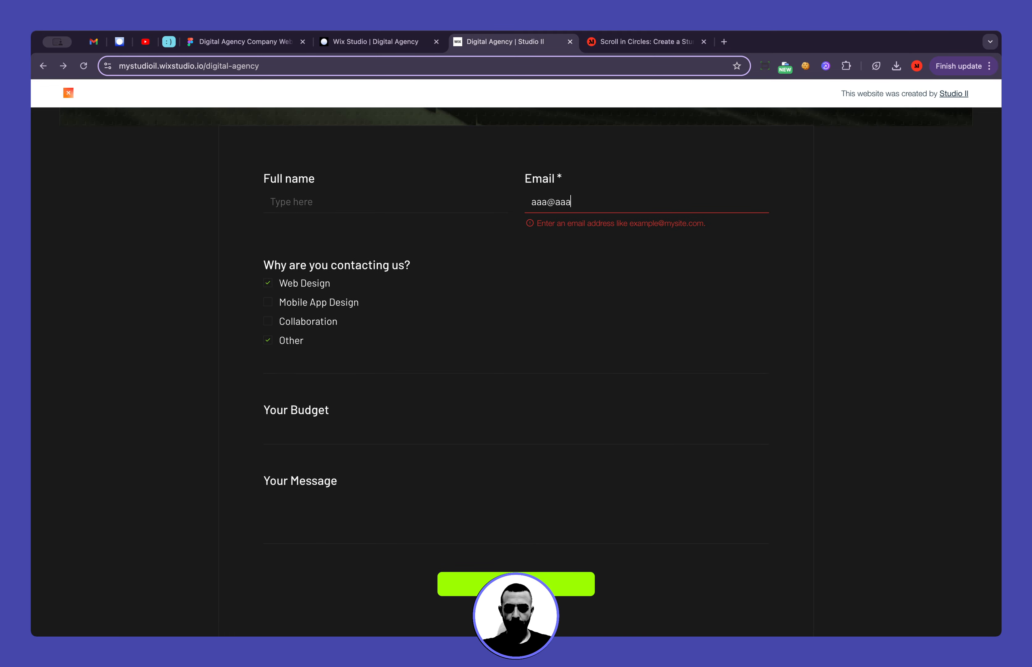
{"action": "type", "text": ".com"}
{"action": "key", "text": "shift+Tab"}
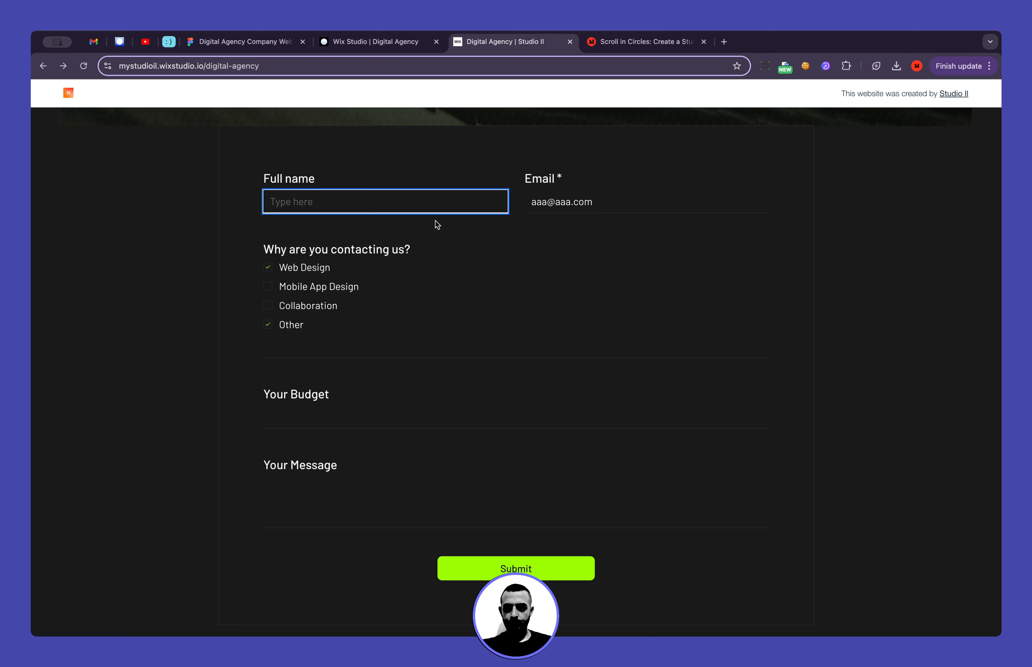
{"action": "type", "text": "Studio II"}
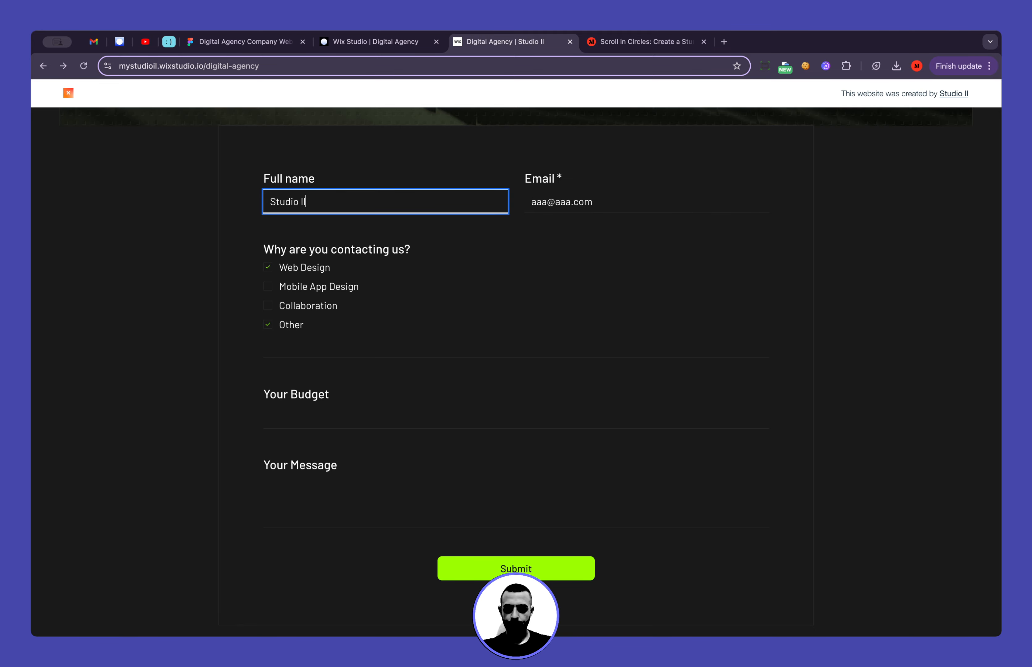
{"action": "key", "text": "Tab"}
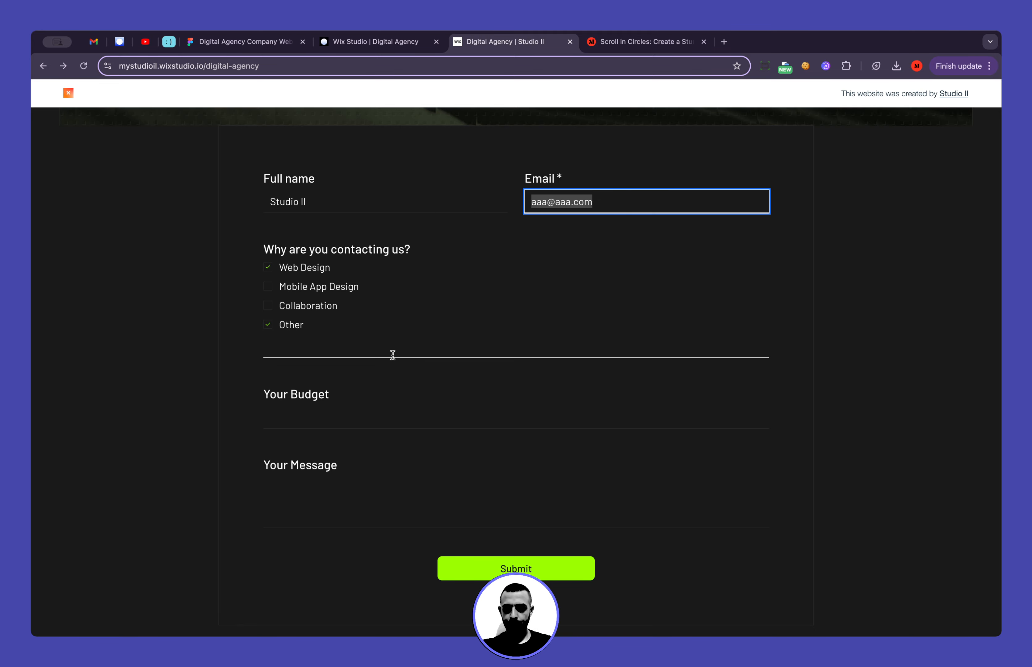
Enter a budget of 100 and the message "Yes" in the contact form, and submit it
{"action": "key", "text": "Tab"}
{"action": "left_click", "coordinate": [321, 419]}
{"action": "type", "text": "1"}
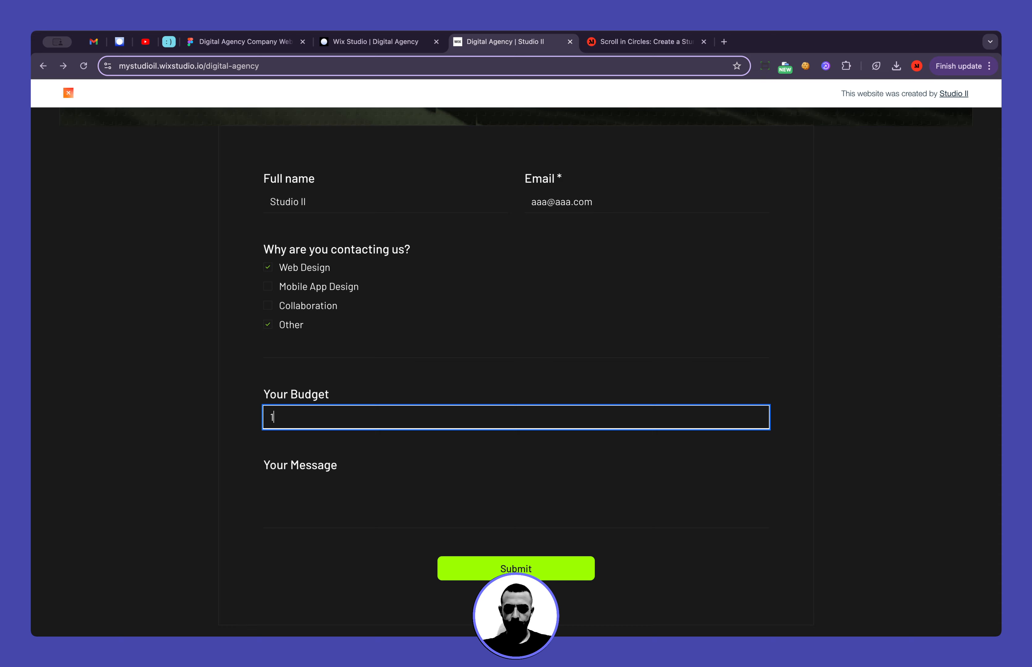
{"action": "type", "text": "00"}
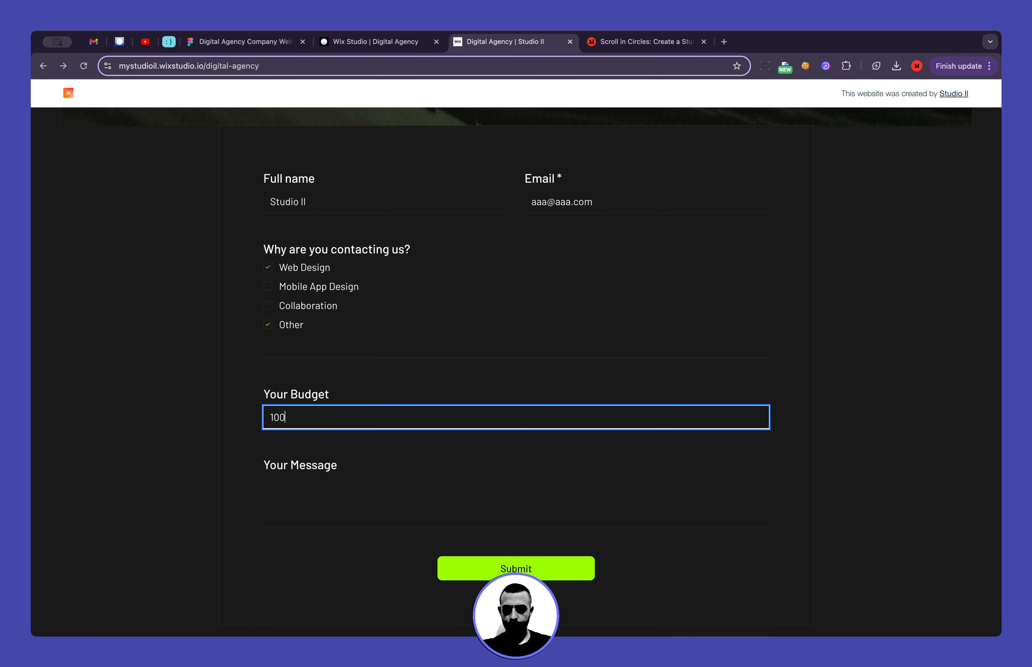
{"action": "left_click", "coordinate": [296, 497]}
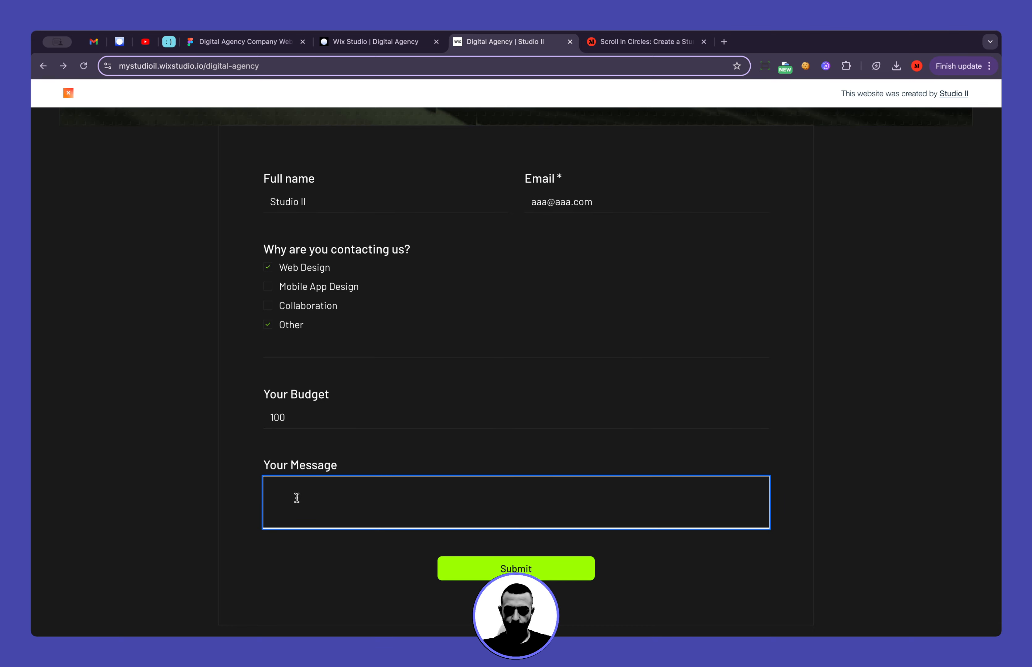
{"action": "type", "text": "Yes"}
{"action": "left_click", "coordinate": [335, 570]}
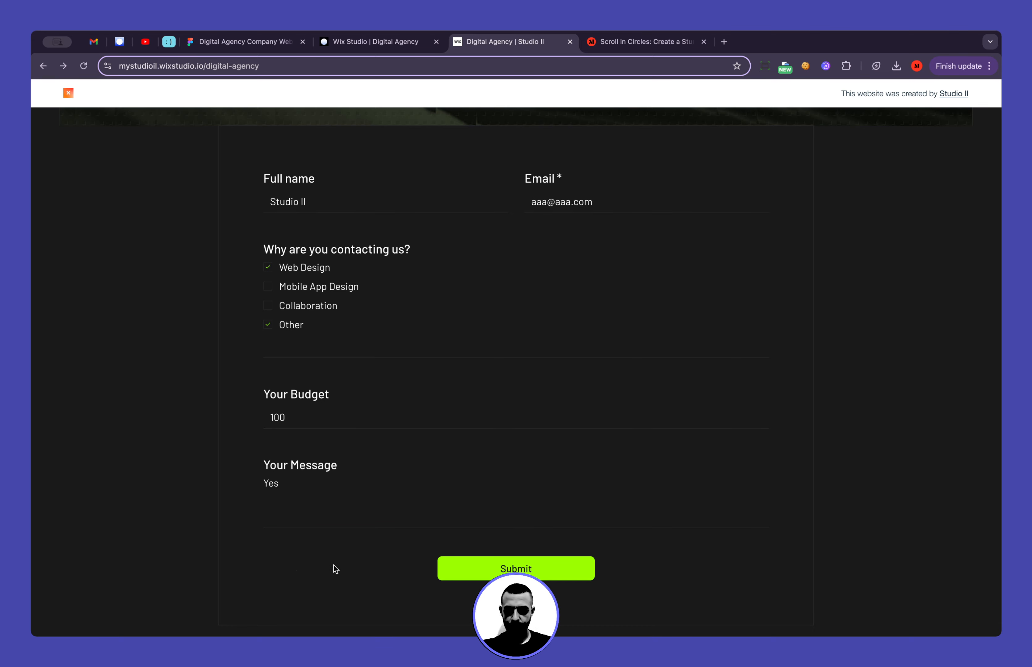
{"action": "left_click", "coordinate": [509, 570]}
Check the area below the form's Submit button and the desktop footer on the live page
{"action": "scroll", "coordinate": [679, 529], "scroll_direction": "down", "scroll_amount": 4}
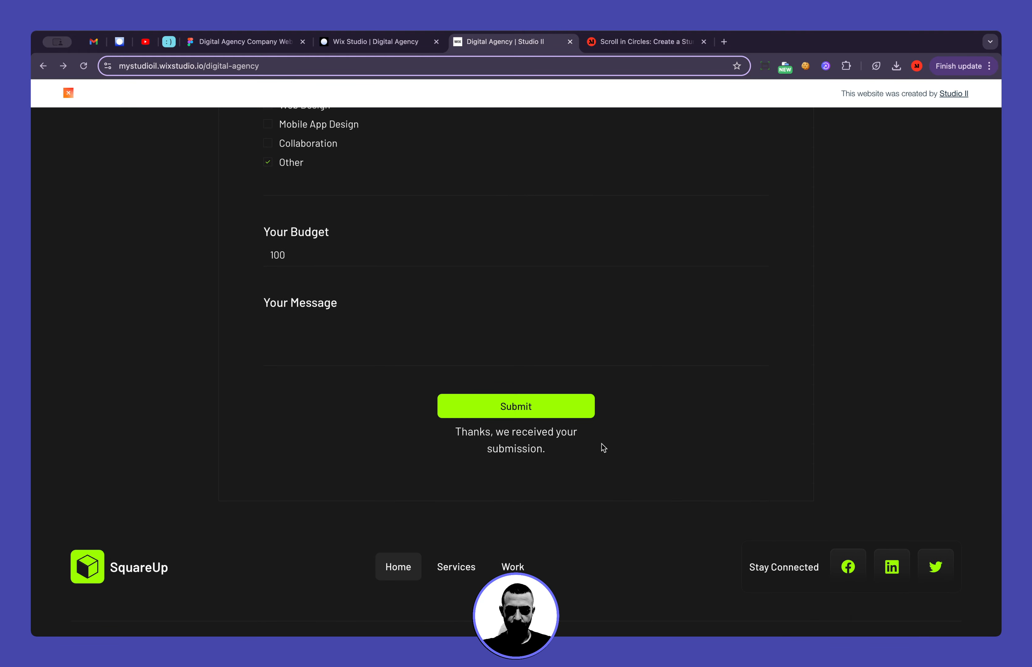
{"action": "scroll", "coordinate": [632, 441], "scroll_direction": "down", "scroll_amount": 2}
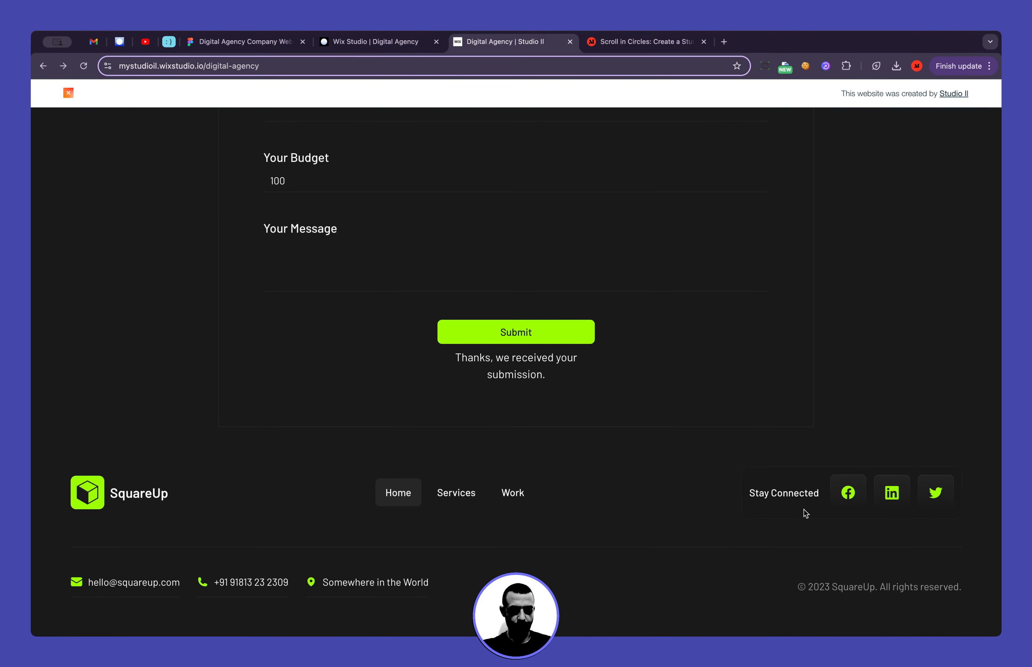
{"action": "scroll", "coordinate": [804, 510], "scroll_direction": "up", "scroll_amount": 5}
{"action": "scroll", "coordinate": [737, 395], "scroll_direction": "down", "scroll_amount": 5}
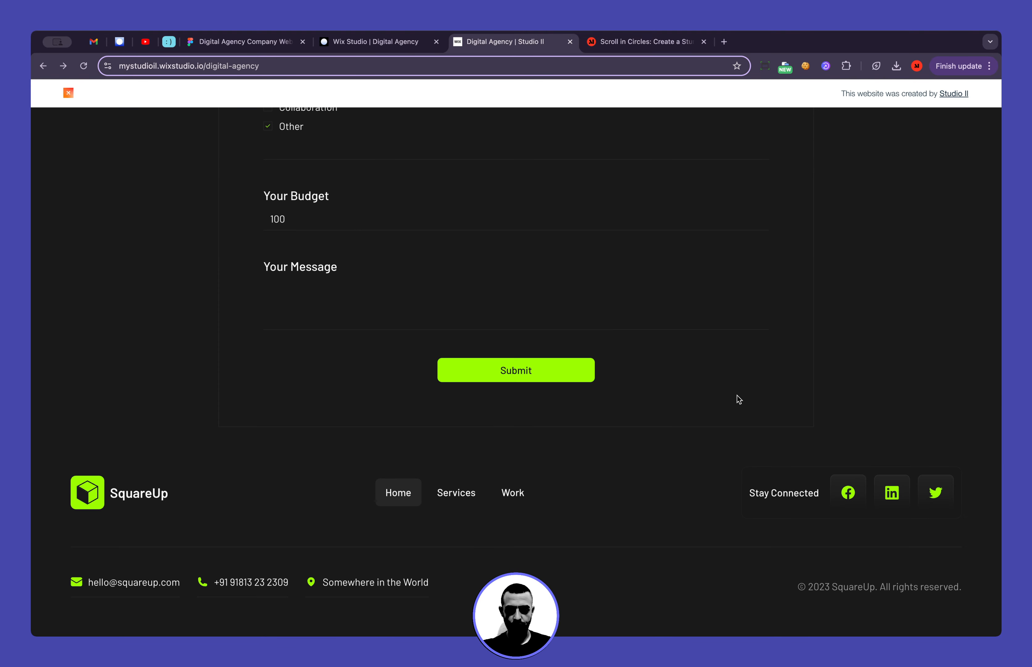
Check the live page at mobile width, including the expanded FAQ answer on project duration, and restore the full window width
{"action": "left_click_drag", "start_coordinate": [999, 371], "coordinate": [656, 409]}
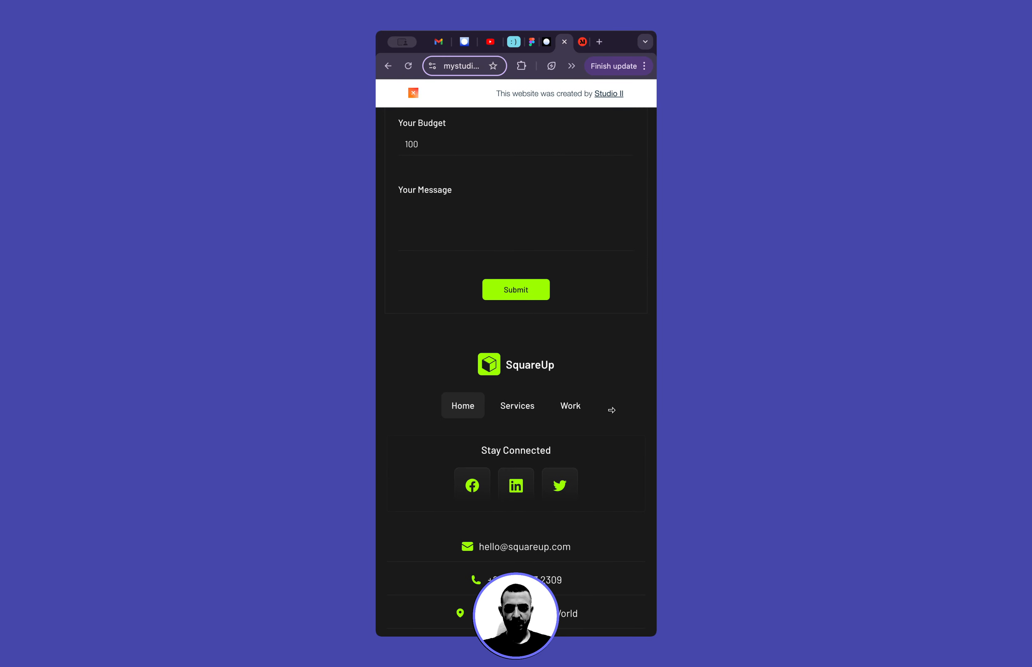
{"action": "scroll", "coordinate": [613, 416], "scroll_direction": "up", "scroll_amount": 8}
{"action": "scroll", "coordinate": [614, 414], "scroll_direction": "up", "scroll_amount": 10}
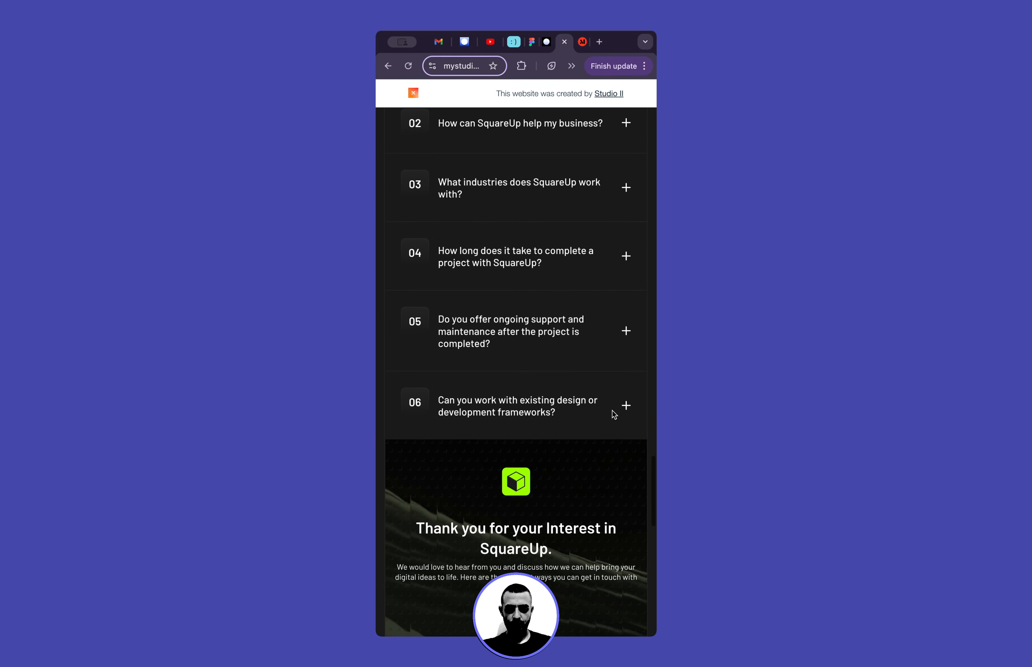
{"action": "left_click", "coordinate": [569, 287]}
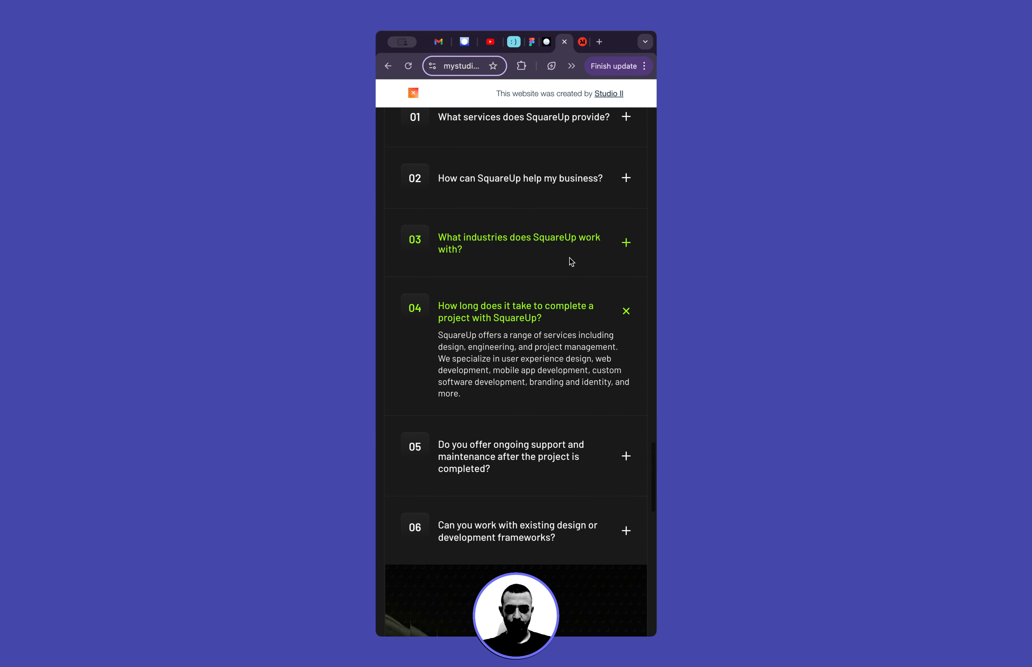
{"action": "double_click", "coordinate": [622, 42]}
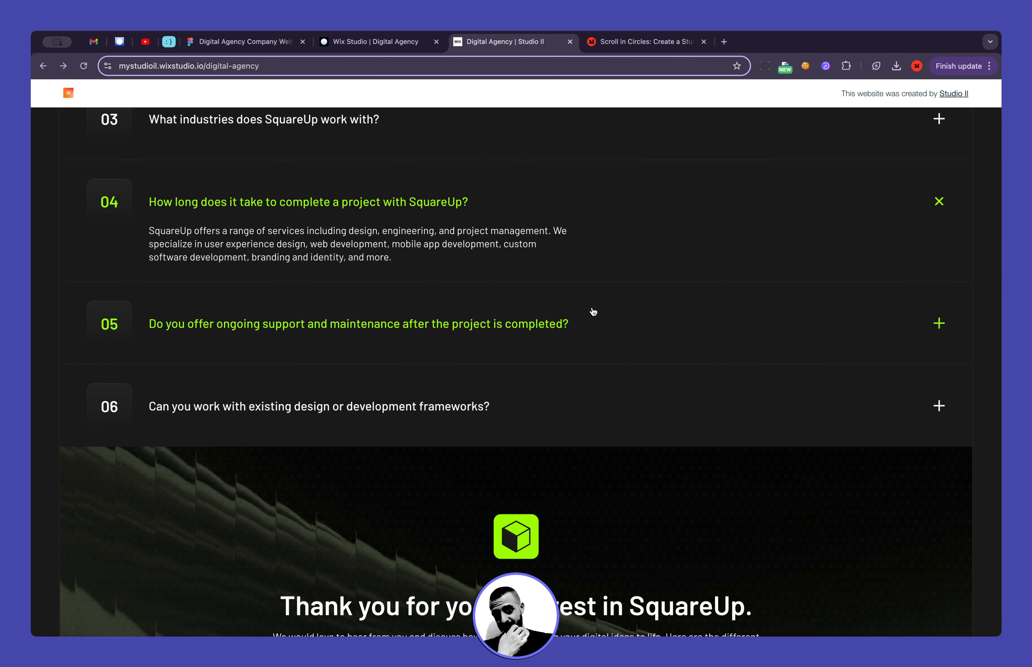
{"action": "scroll", "coordinate": [584, 289], "scroll_direction": "down", "scroll_amount": 15}
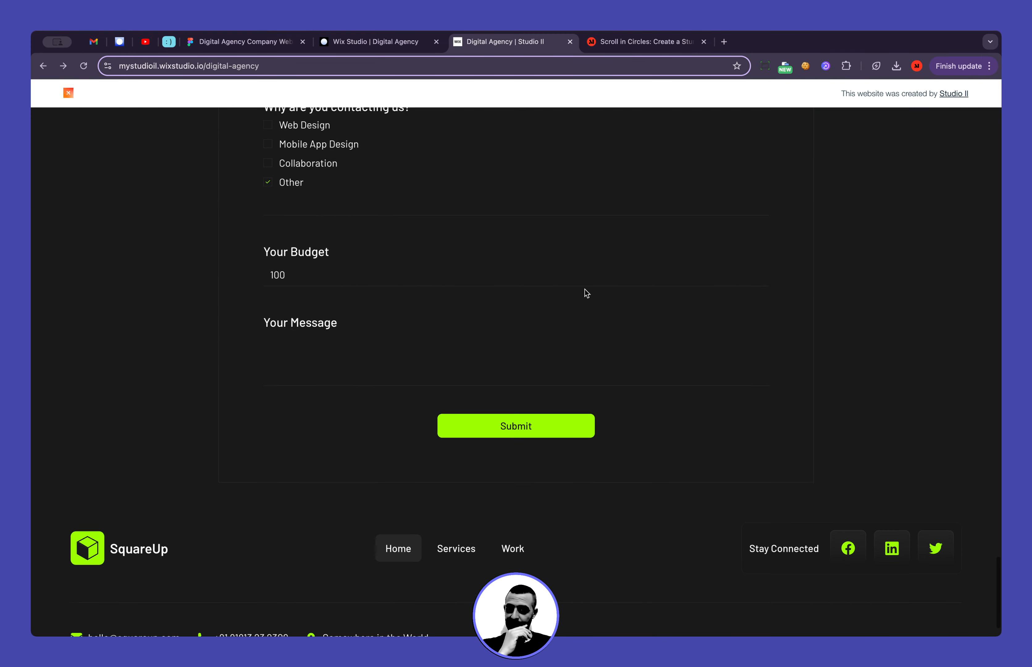
Switch to the Figma design and examine the remaining Services, Works and Process page layouts
{"action": "left_click", "coordinate": [260, 42]}
{"action": "scroll", "coordinate": [412, 301], "scroll_direction": "down", "scroll_amount": 10}
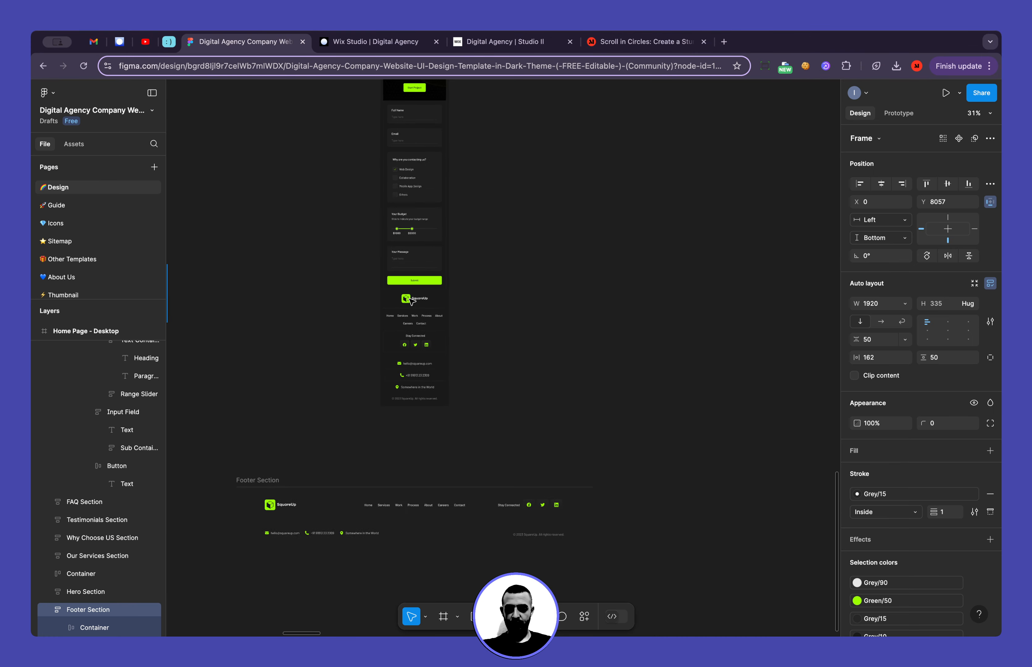
{"action": "scroll", "coordinate": [412, 301], "scroll_direction": "down", "scroll_amount": 5}
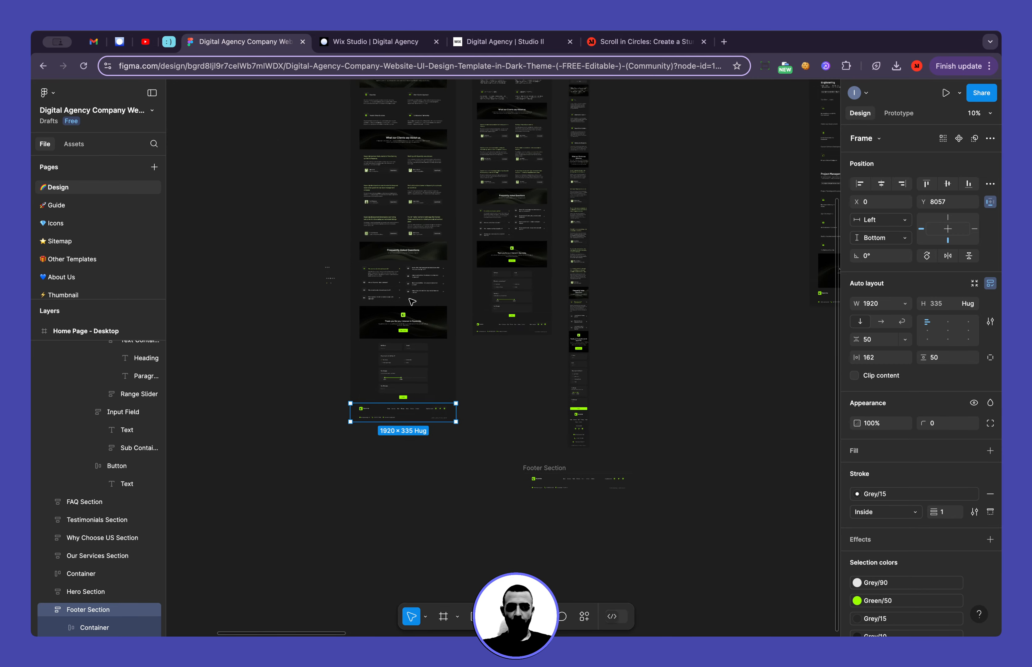
{"action": "scroll", "coordinate": [412, 302], "scroll_direction": "right", "scroll_amount": 6}
{"action": "scroll", "coordinate": [412, 301], "scroll_direction": "up", "scroll_amount": 2}
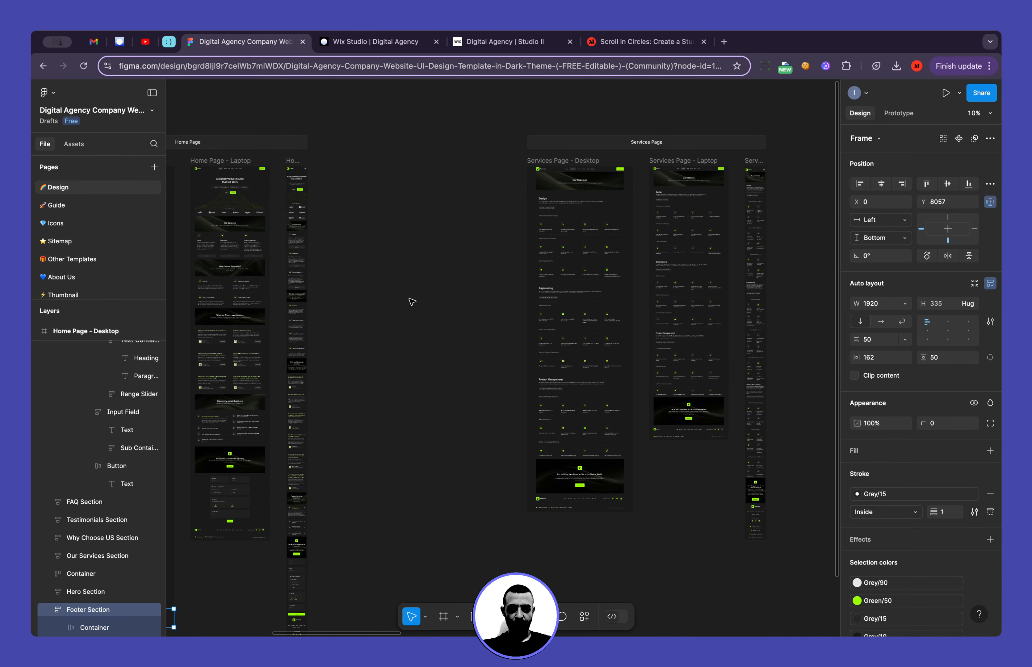
{"action": "scroll", "coordinate": [636, 247], "scroll_direction": "up", "scroll_amount": 5}
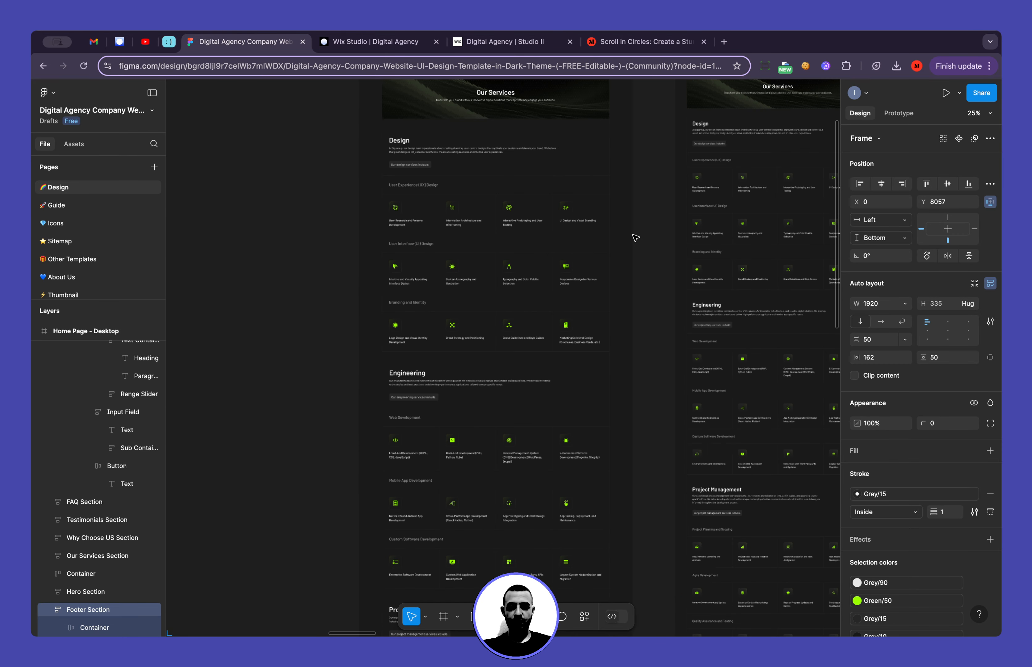
{"action": "scroll", "coordinate": [636, 237], "scroll_direction": "down", "scroll_amount": 5}
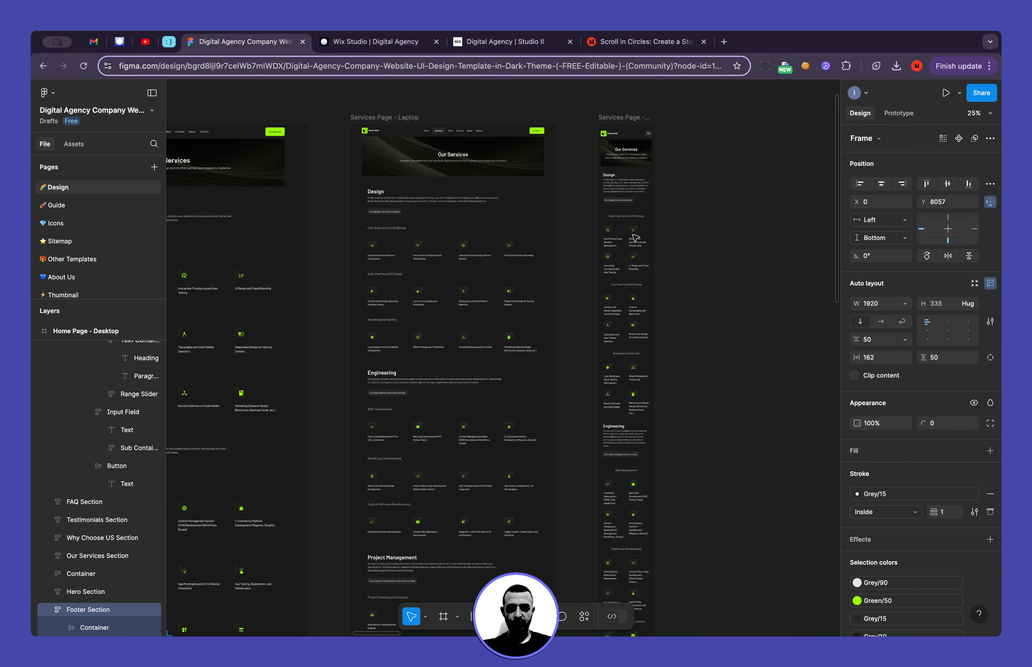
{"action": "scroll", "coordinate": [636, 238], "scroll_direction": "right", "scroll_amount": 10}
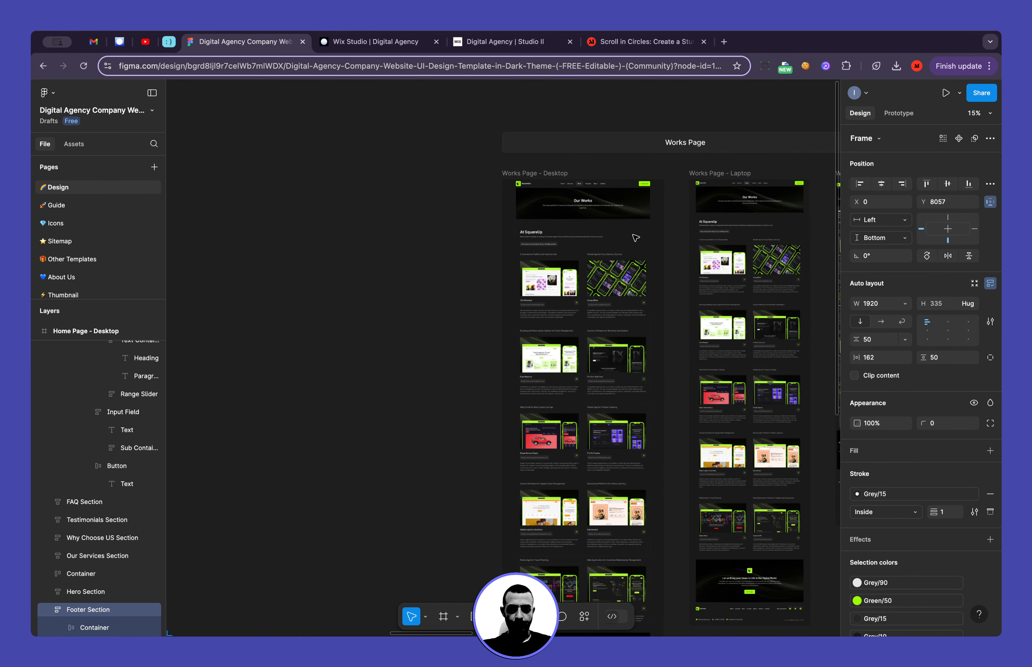
{"action": "scroll", "coordinate": [662, 297], "scroll_direction": "right", "scroll_amount": 3}
{"action": "scroll", "coordinate": [510, 240], "scroll_direction": "up", "scroll_amount": 5}
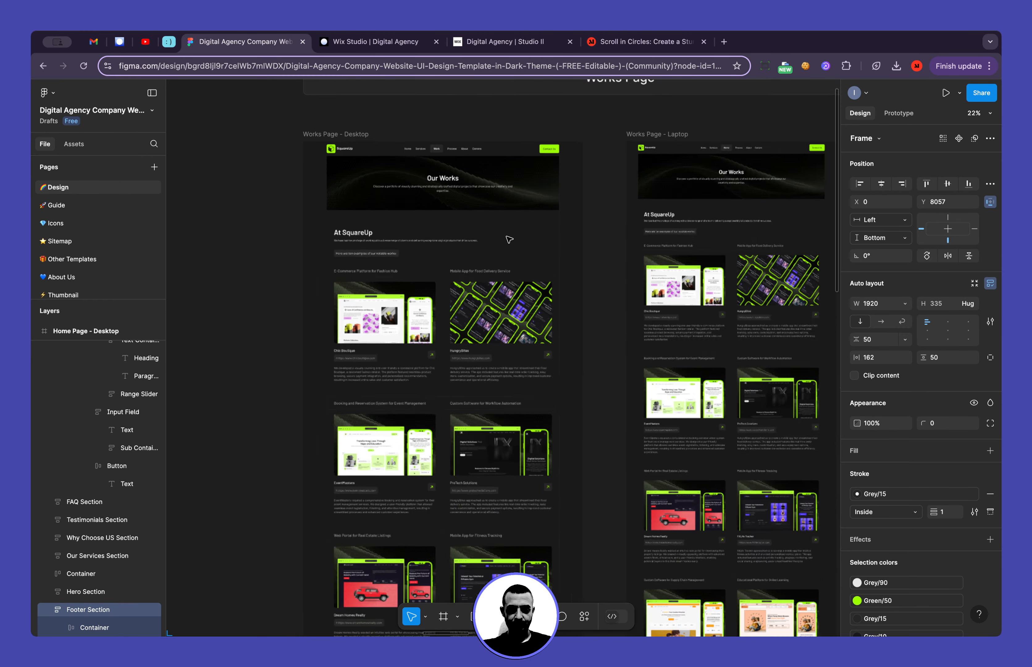
{"action": "scroll", "coordinate": [509, 240], "scroll_direction": "down", "scroll_amount": 5}
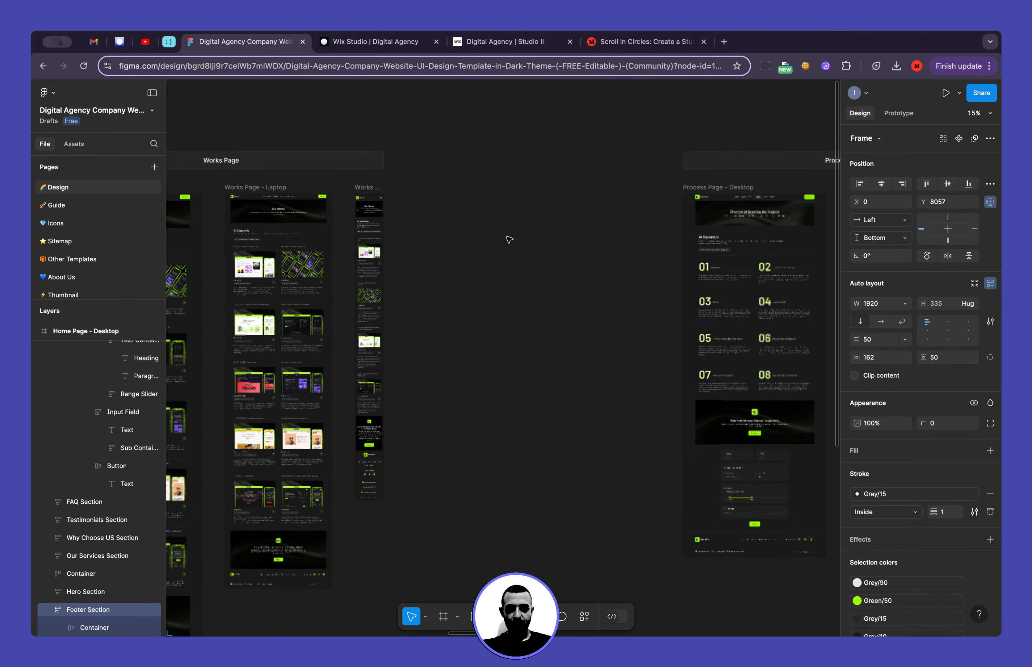
{"action": "scroll", "coordinate": [509, 240], "scroll_direction": "left", "scroll_amount": 5}
Return to the live site and look over the home page from the footer back up to the client logos
{"action": "left_click", "coordinate": [499, 41]}
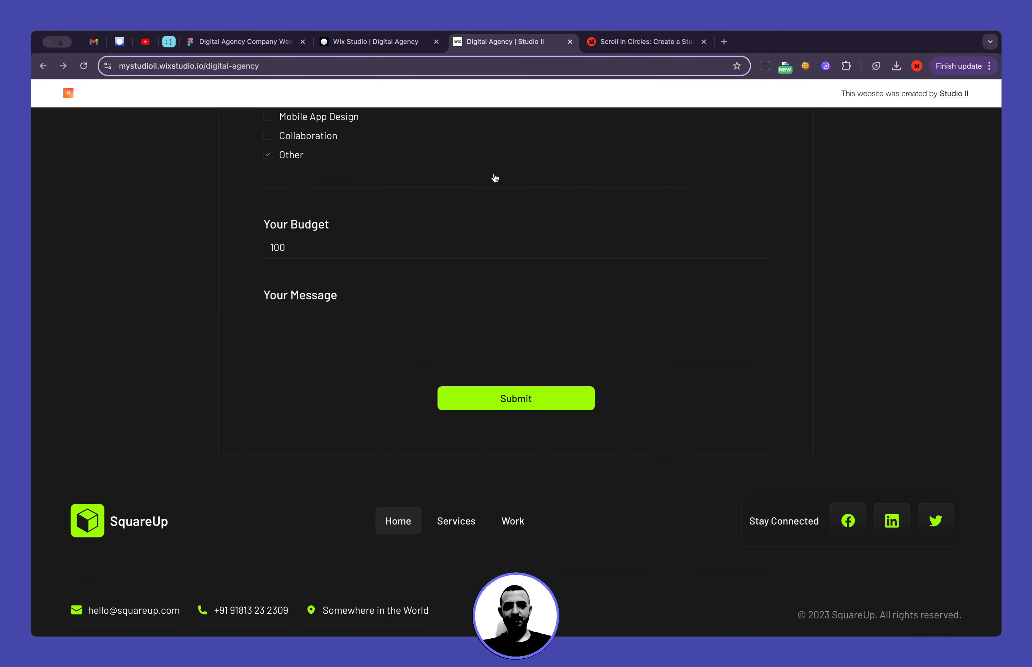
{"action": "scroll", "coordinate": [476, 313], "scroll_direction": "up", "scroll_amount": 10}
{"action": "scroll", "coordinate": [476, 313], "scroll_direction": "up", "scroll_amount": 10}
{"action": "scroll", "coordinate": [476, 280], "scroll_direction": "up", "scroll_amount": 10}
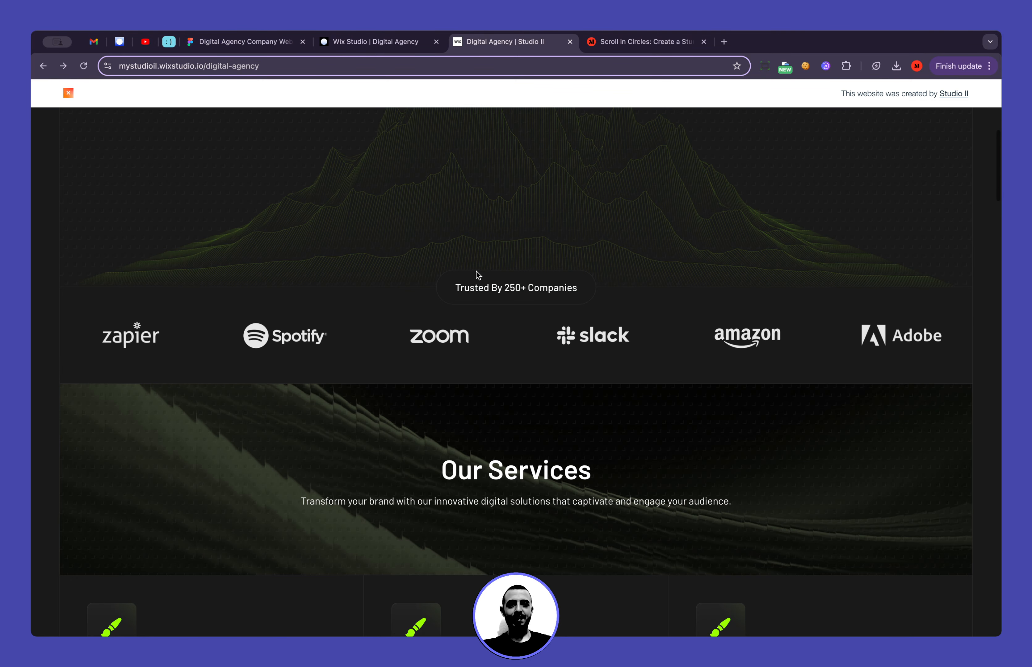